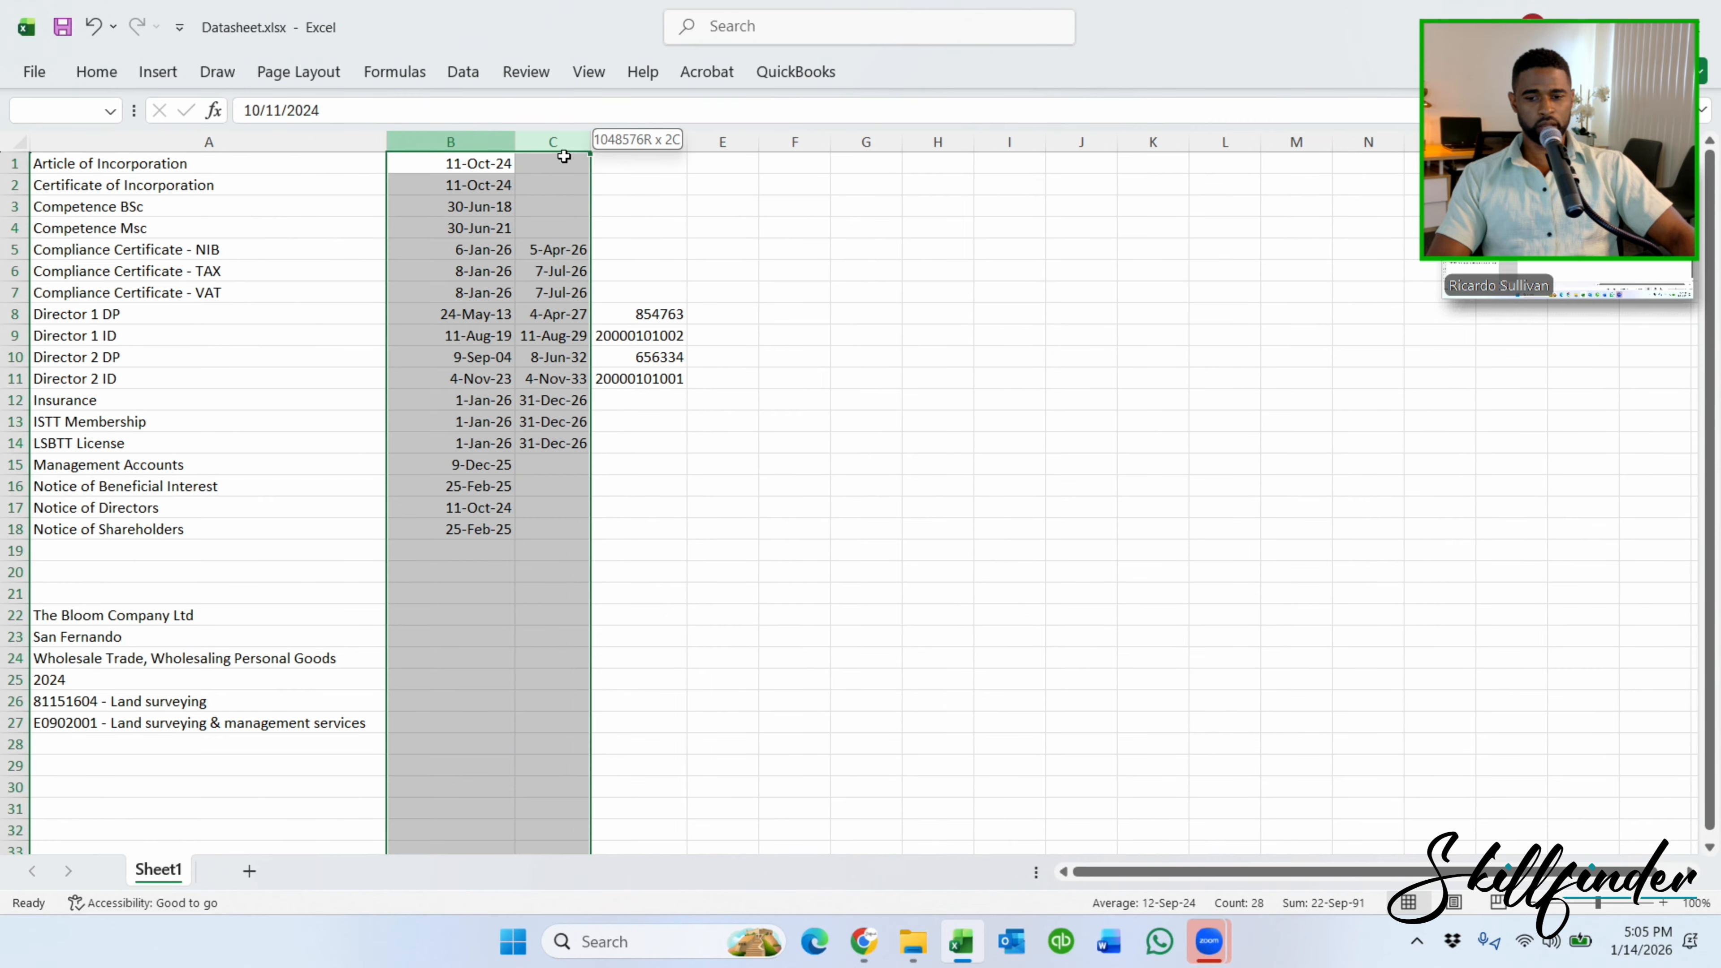
# Clear the date-column selection and zoom the datasheet in to 175%.
pyautogui.click(866, 377)
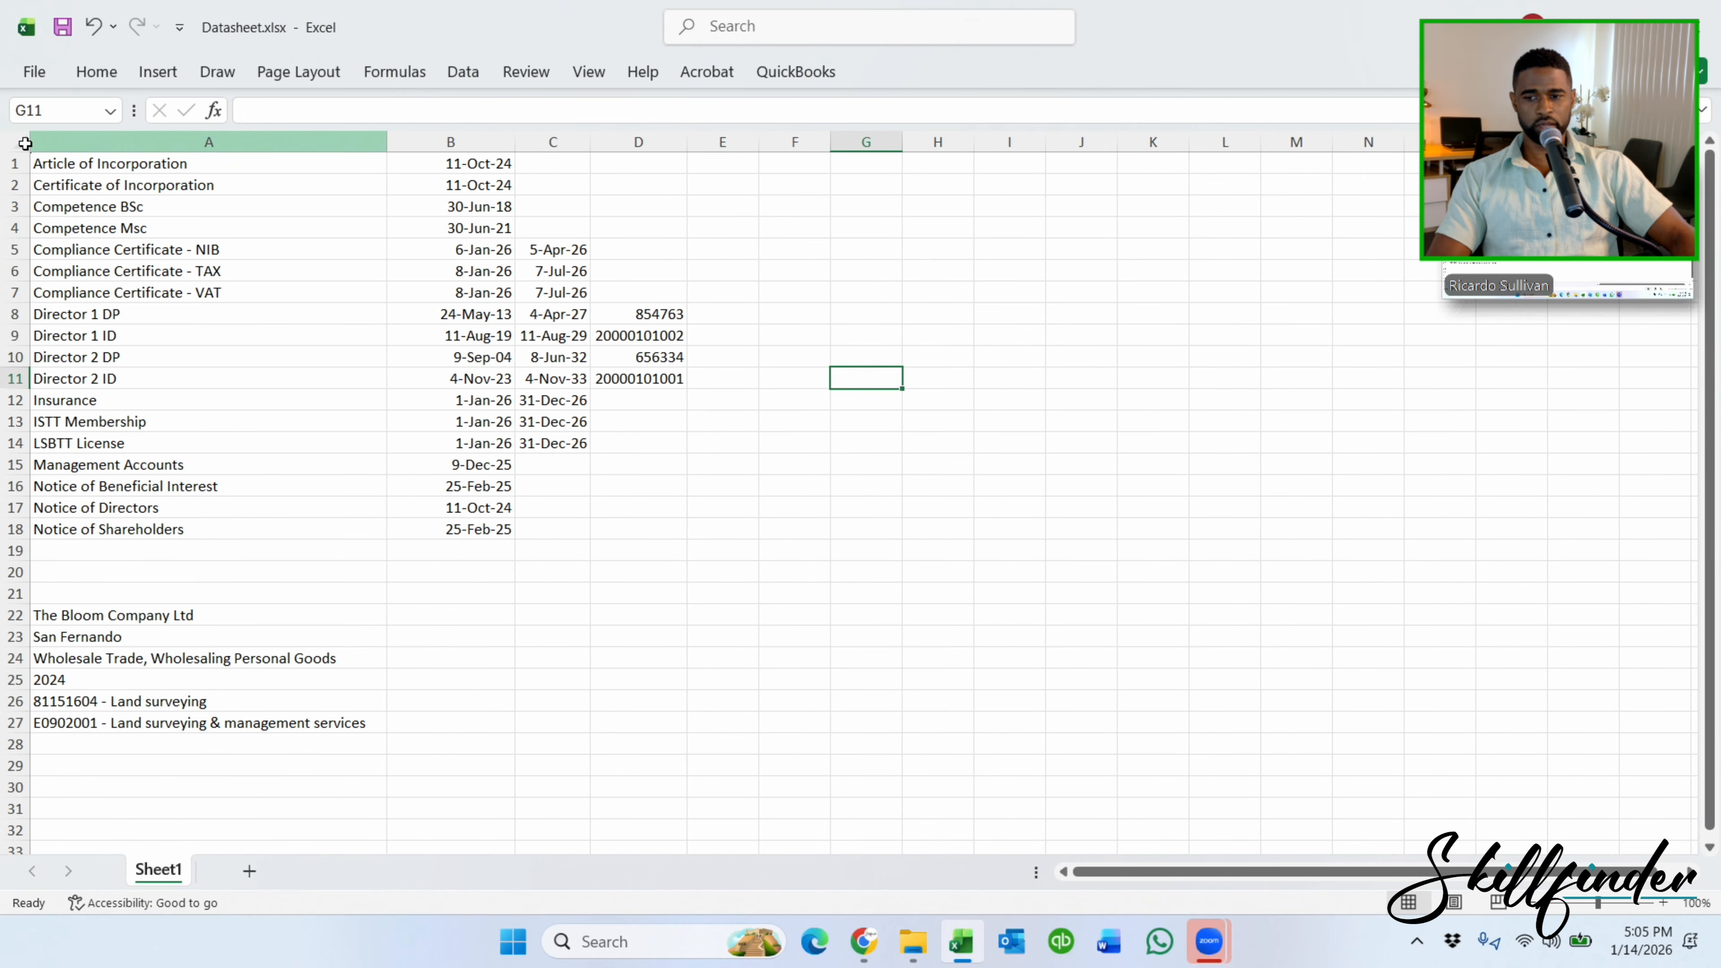
pyautogui.click(184, 239)
pyautogui.keyDown('ctrl'); pyautogui.scroll(5, 184, 239); pyautogui.keyUp('ctrl')
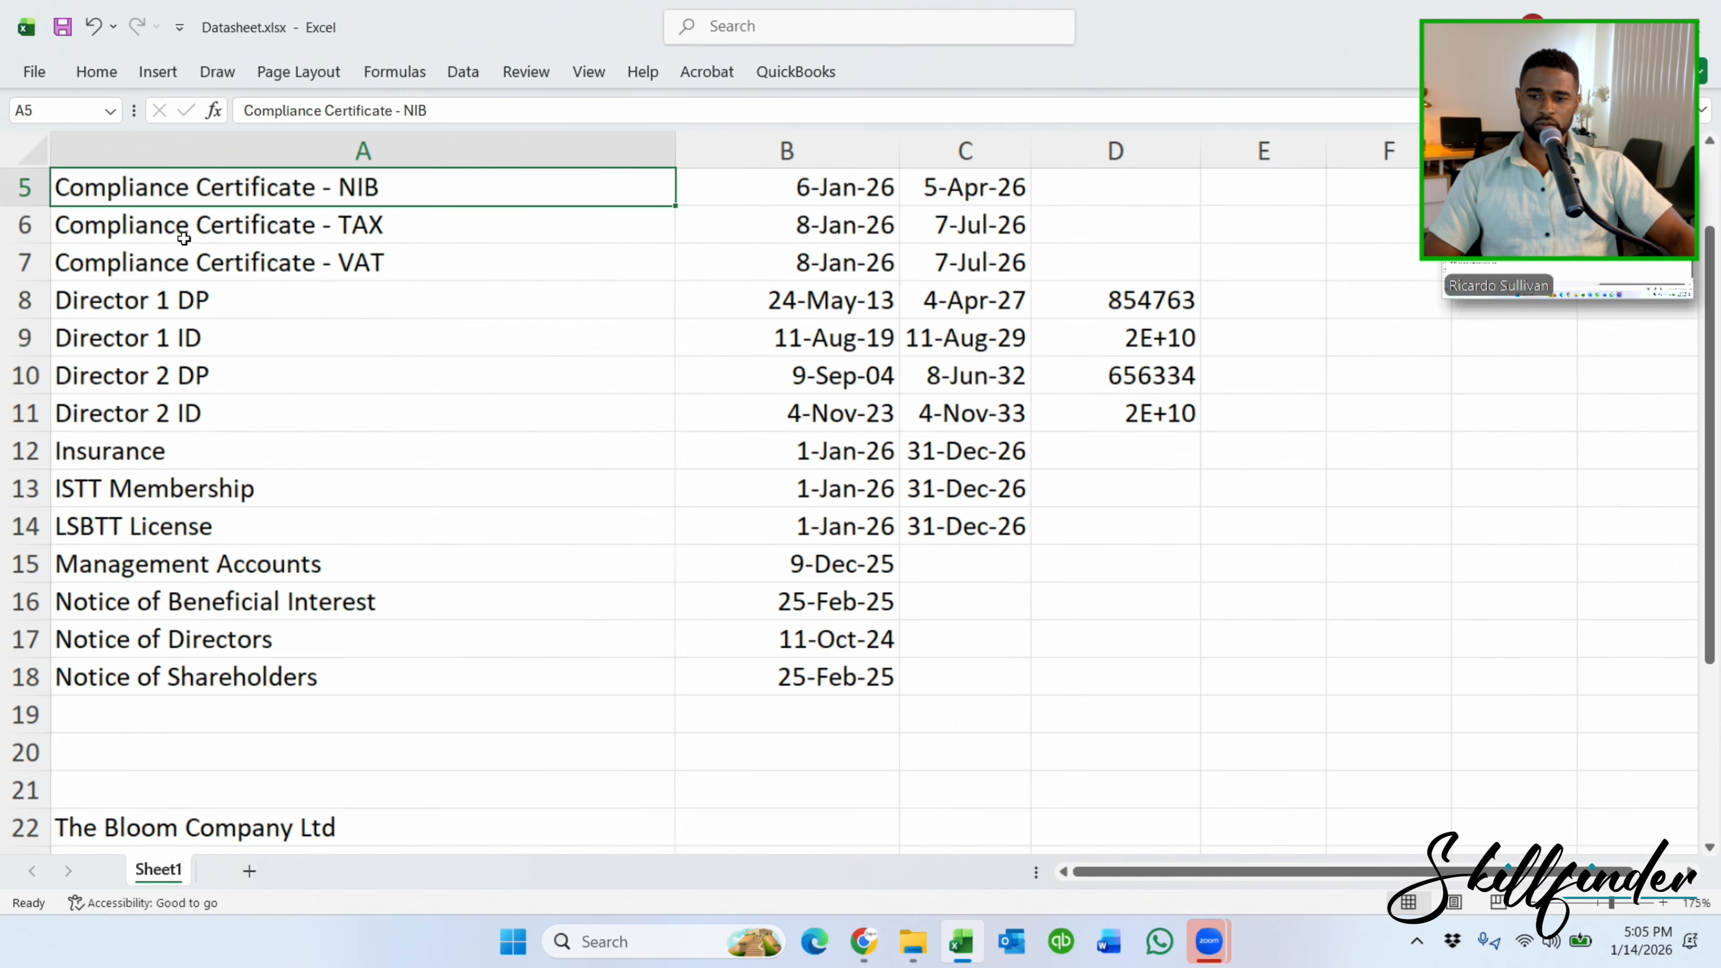
pyautogui.scroll(2, 664, 319)
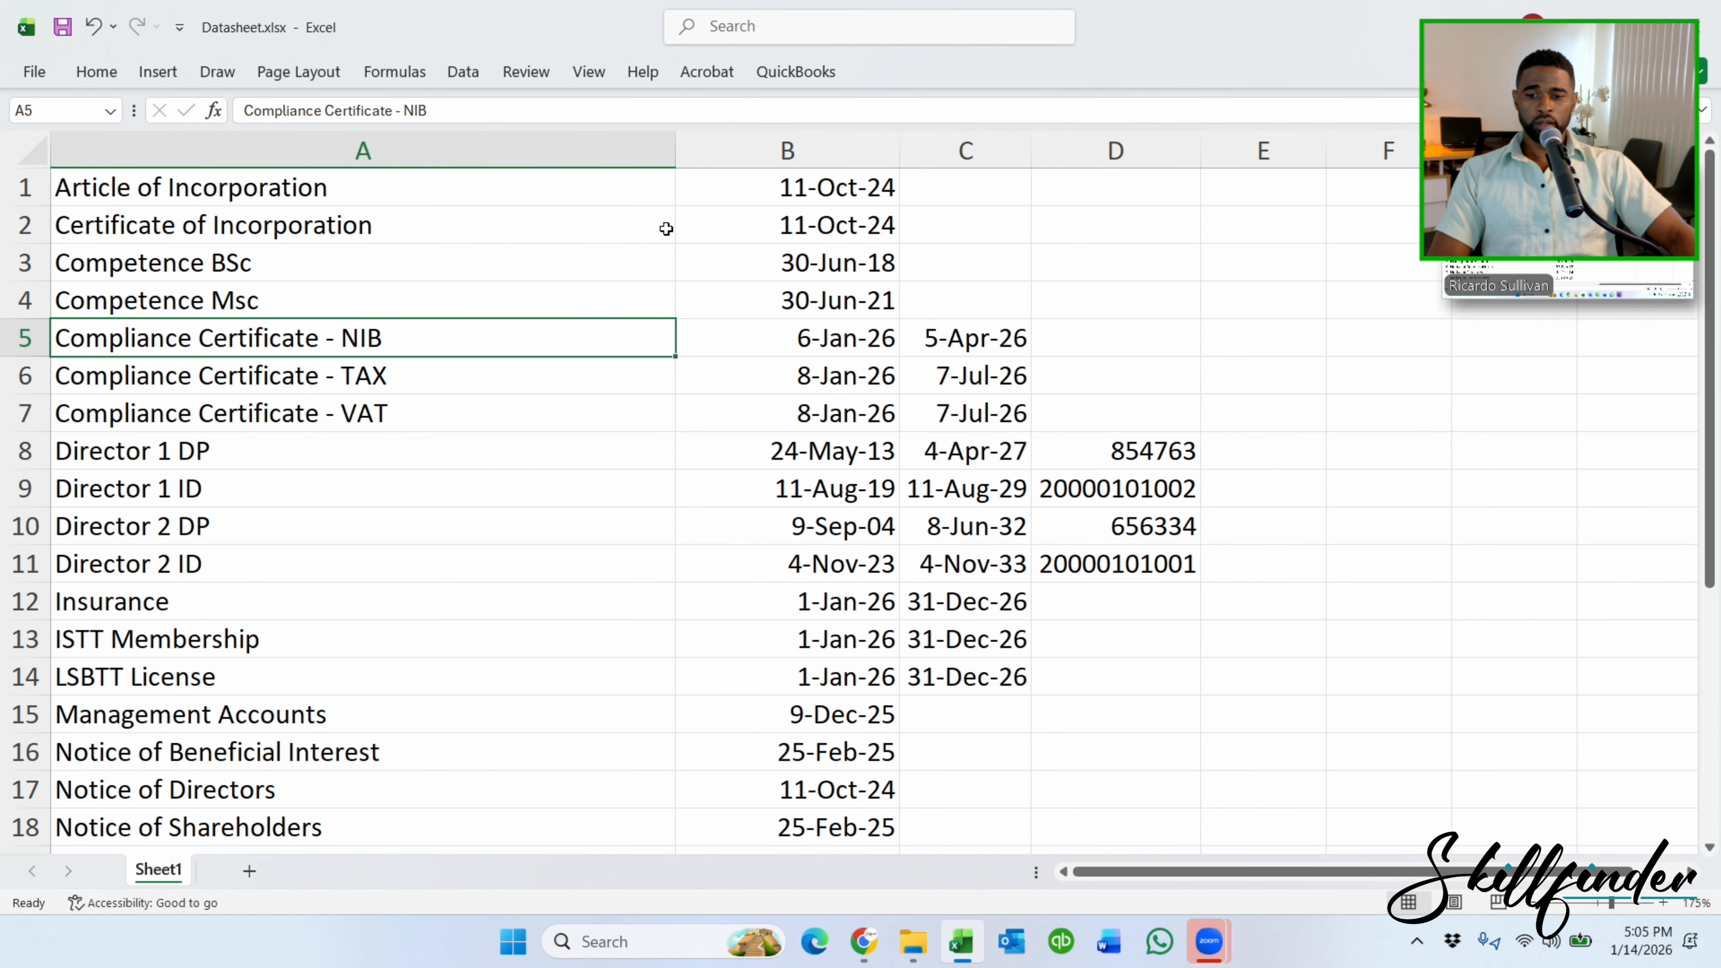
pyautogui.scroll(-1, 666, 229)
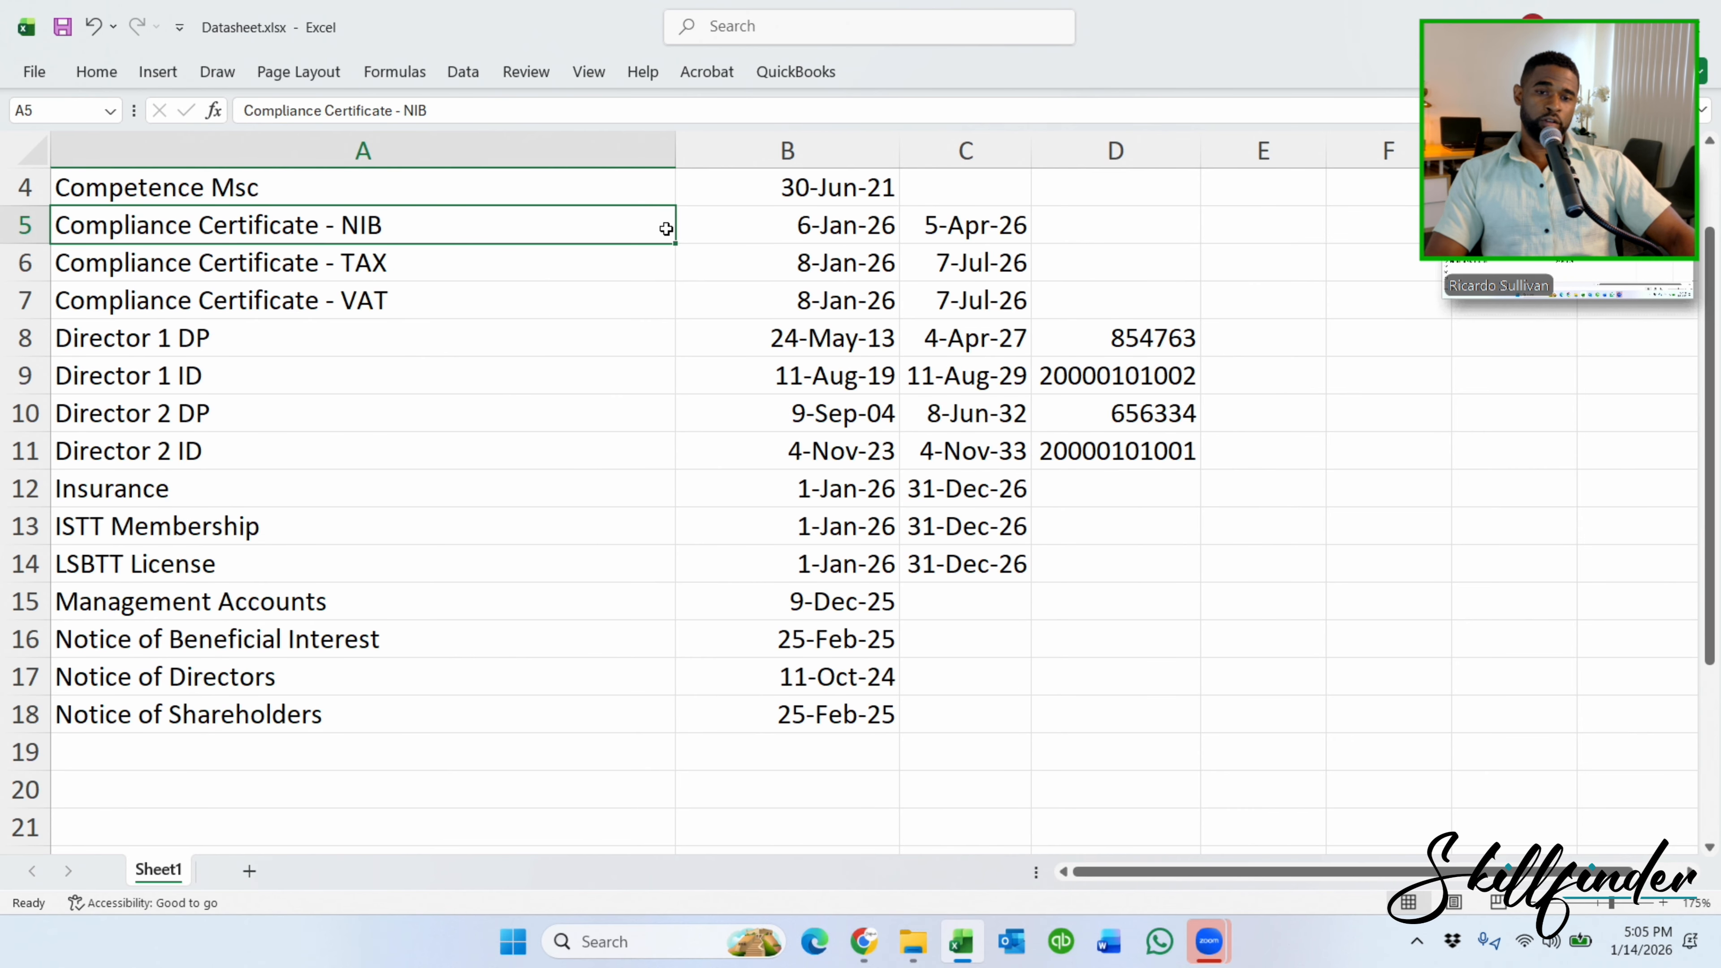
pyautogui.scroll(1, 761, 271)
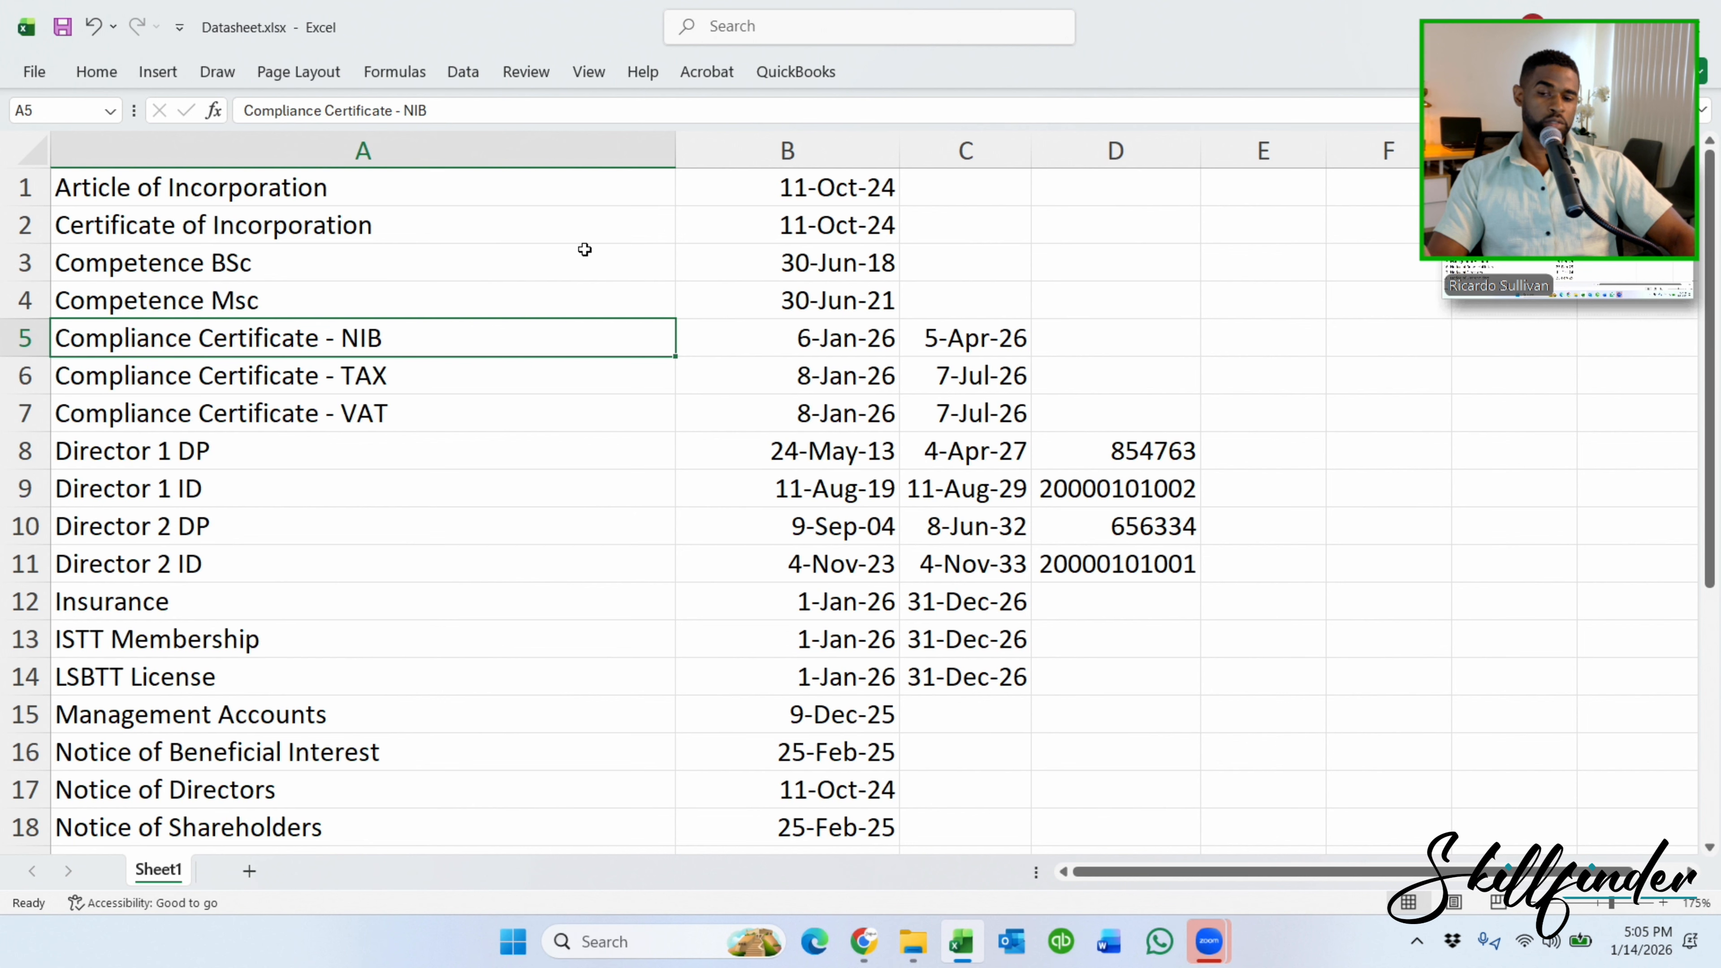
# Review the document names from Article of Incorporation to Director 2 ID and the Certificate of Incorporation date.
pyautogui.click(493, 179)
pyautogui.moveTo(492, 179); pyautogui.dragTo(393, 546)
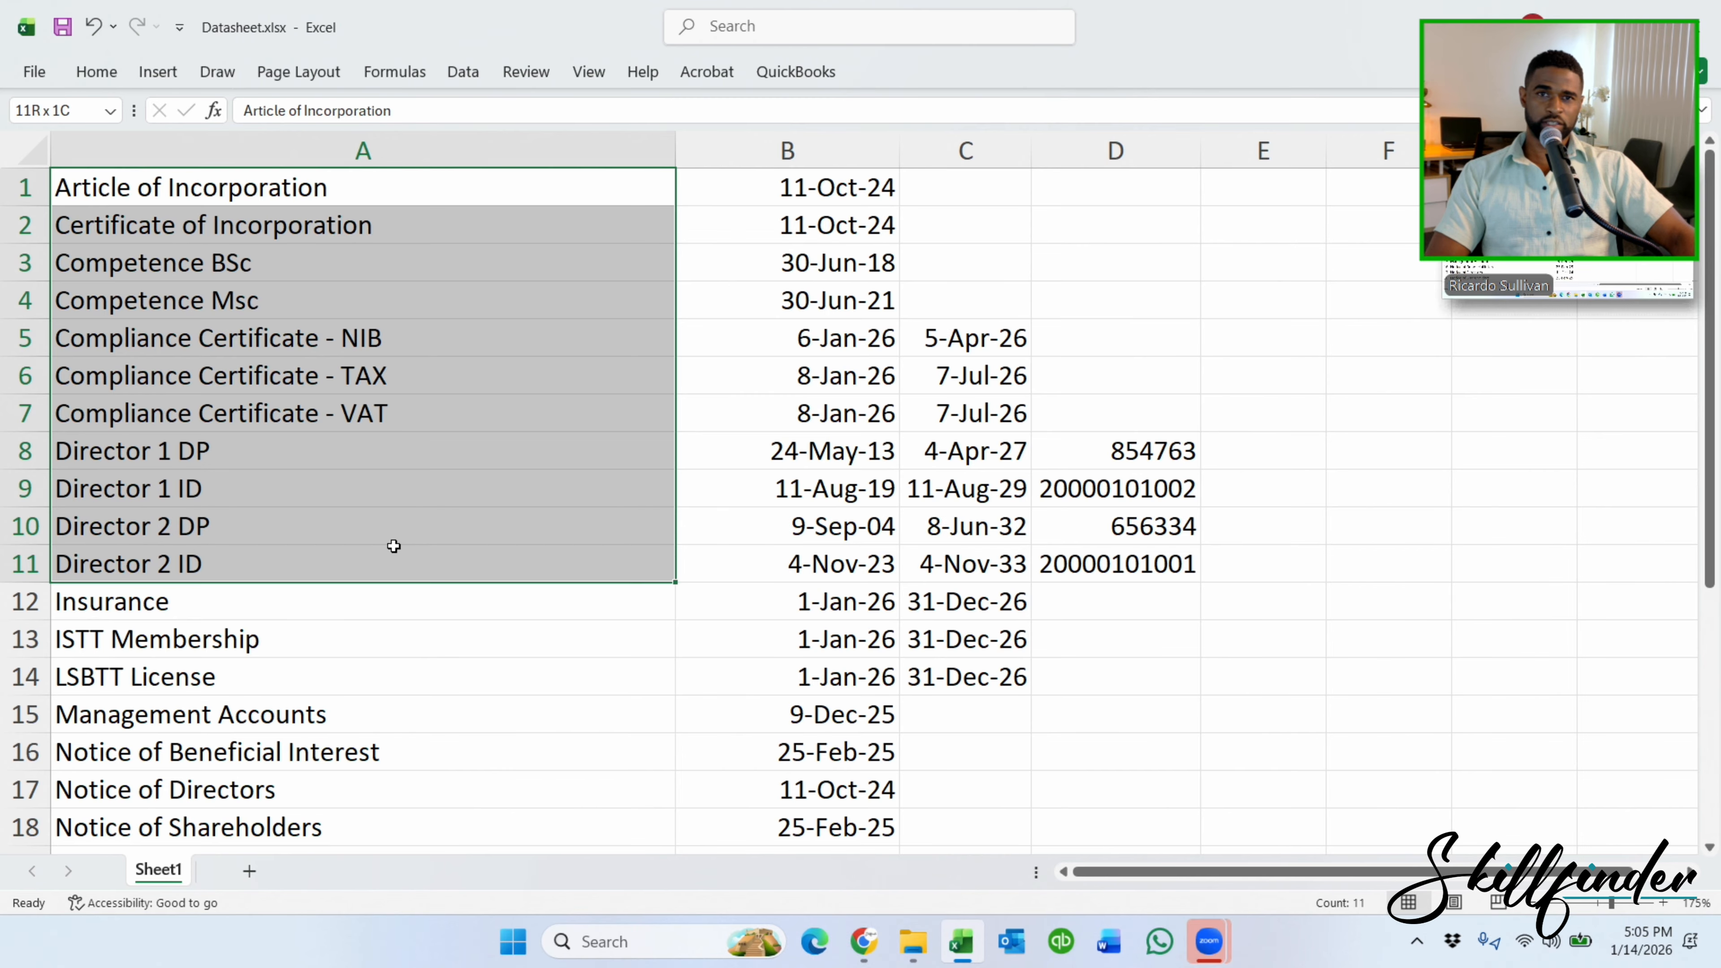
pyautogui.click(705, 223)
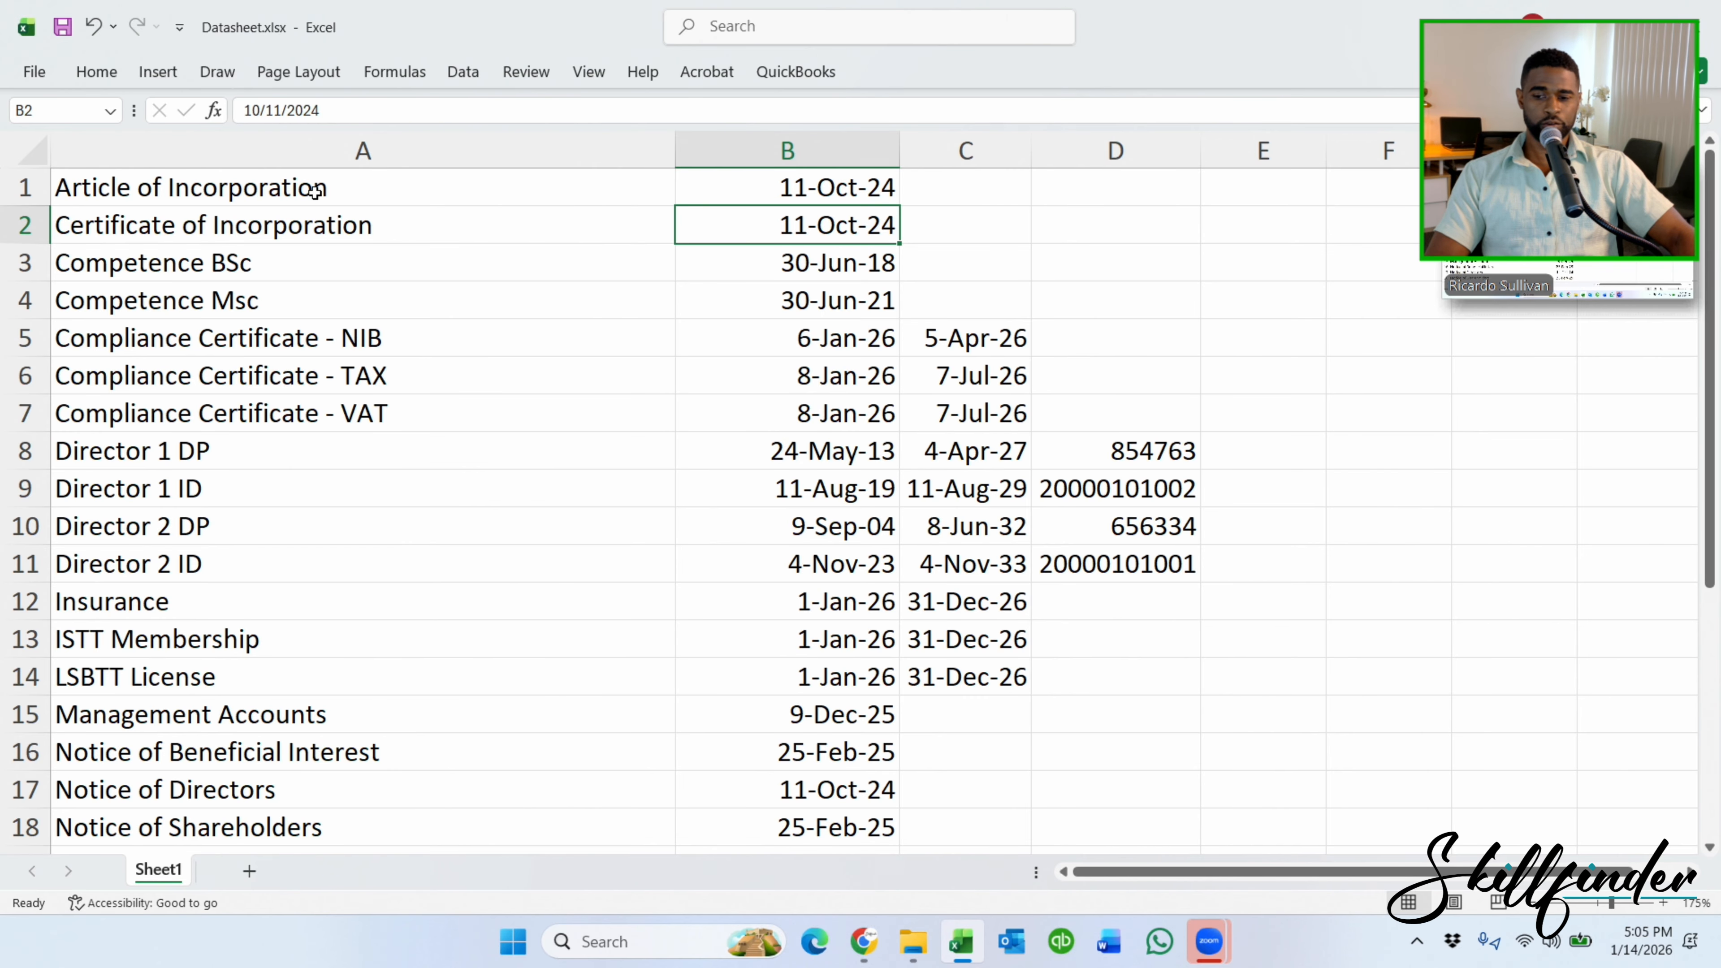
pyautogui.scroll(-1, 315, 192)
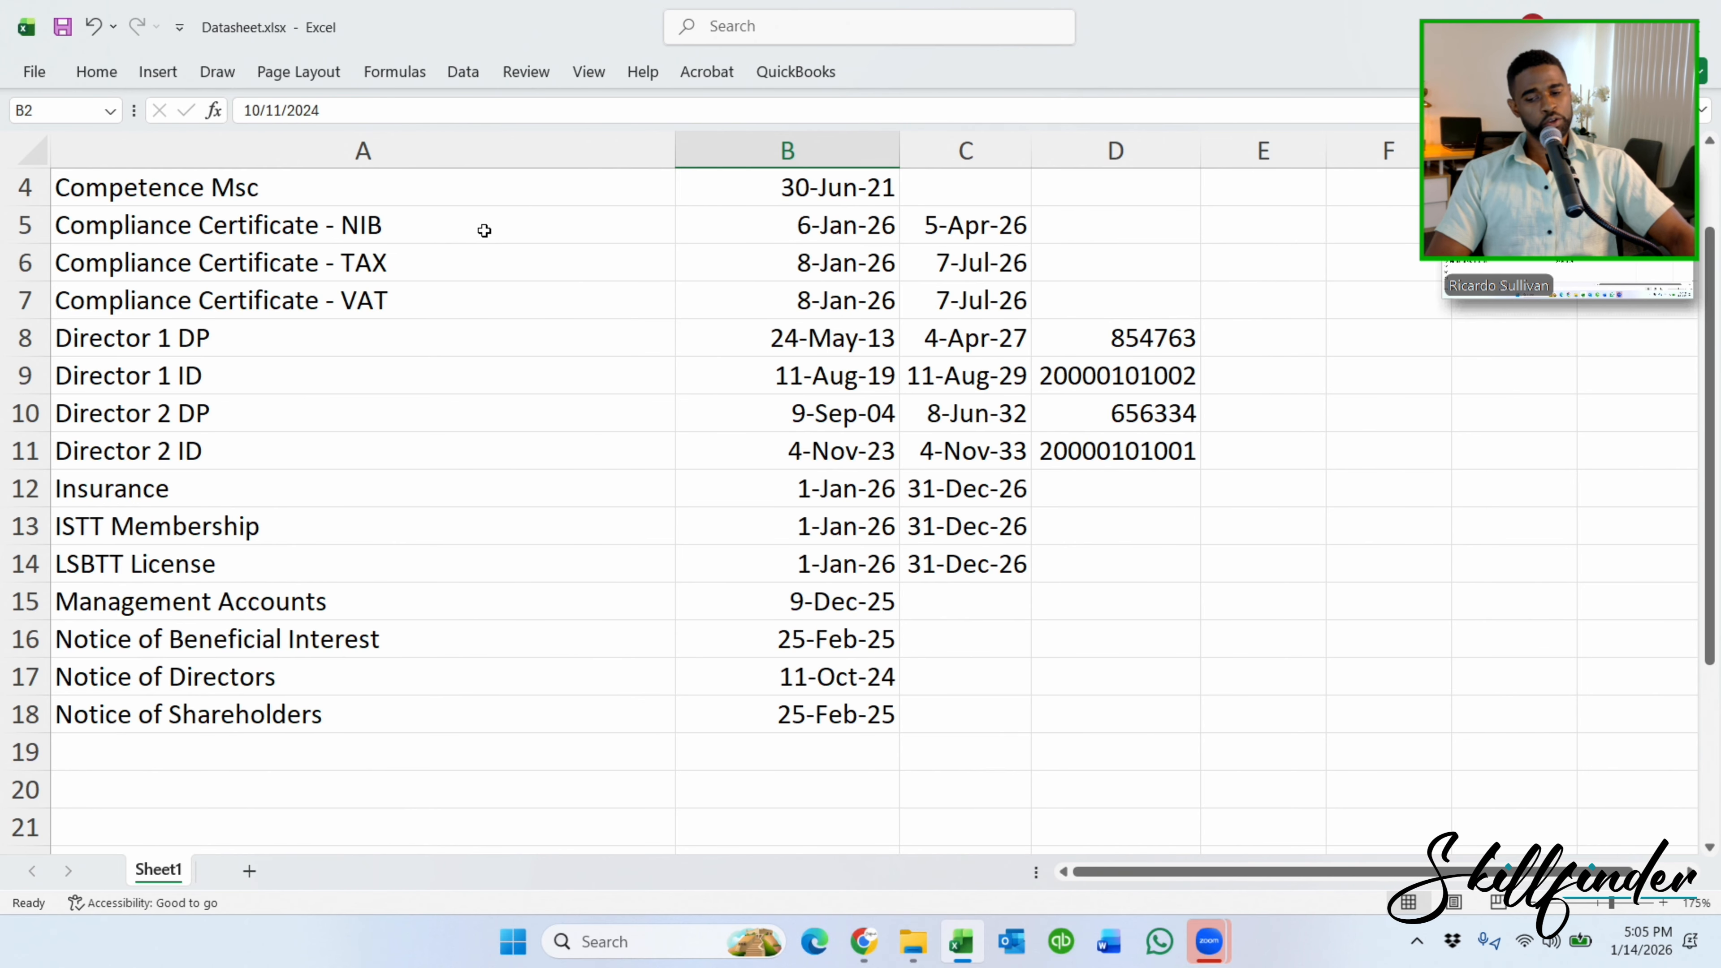
pyautogui.scroll(1, 351, 402)
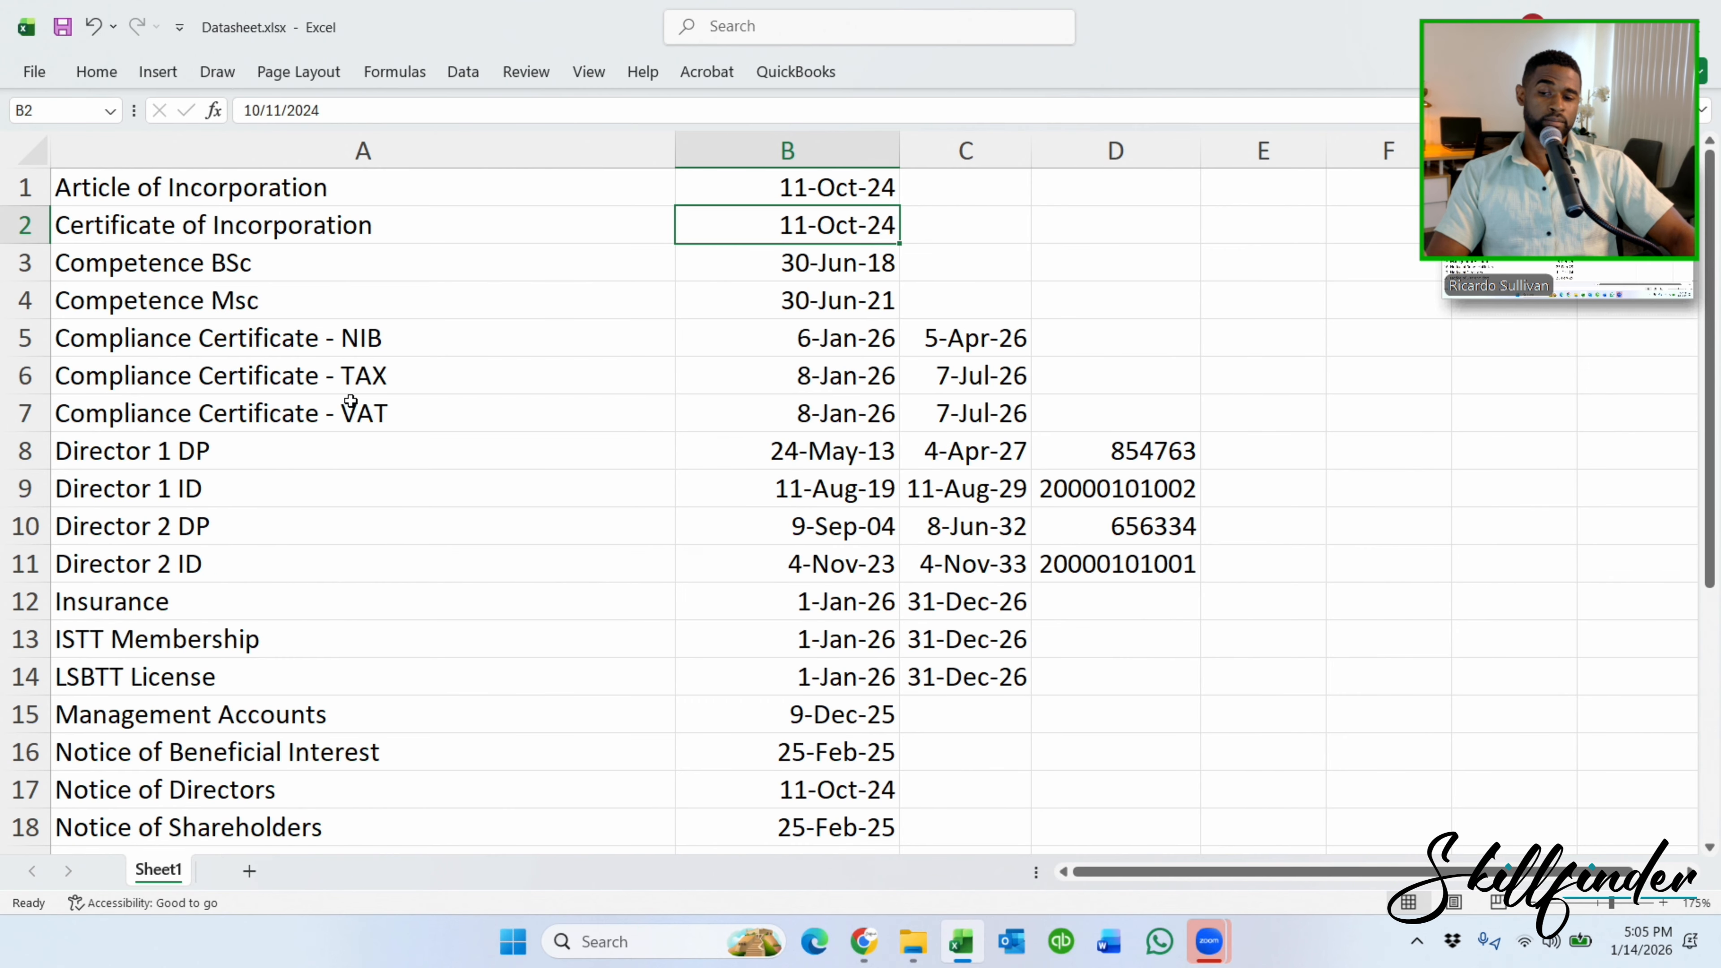
# Fill the NIB, TAX and VAT compliance certificate rows with yellow.
pyautogui.click(4, 344)
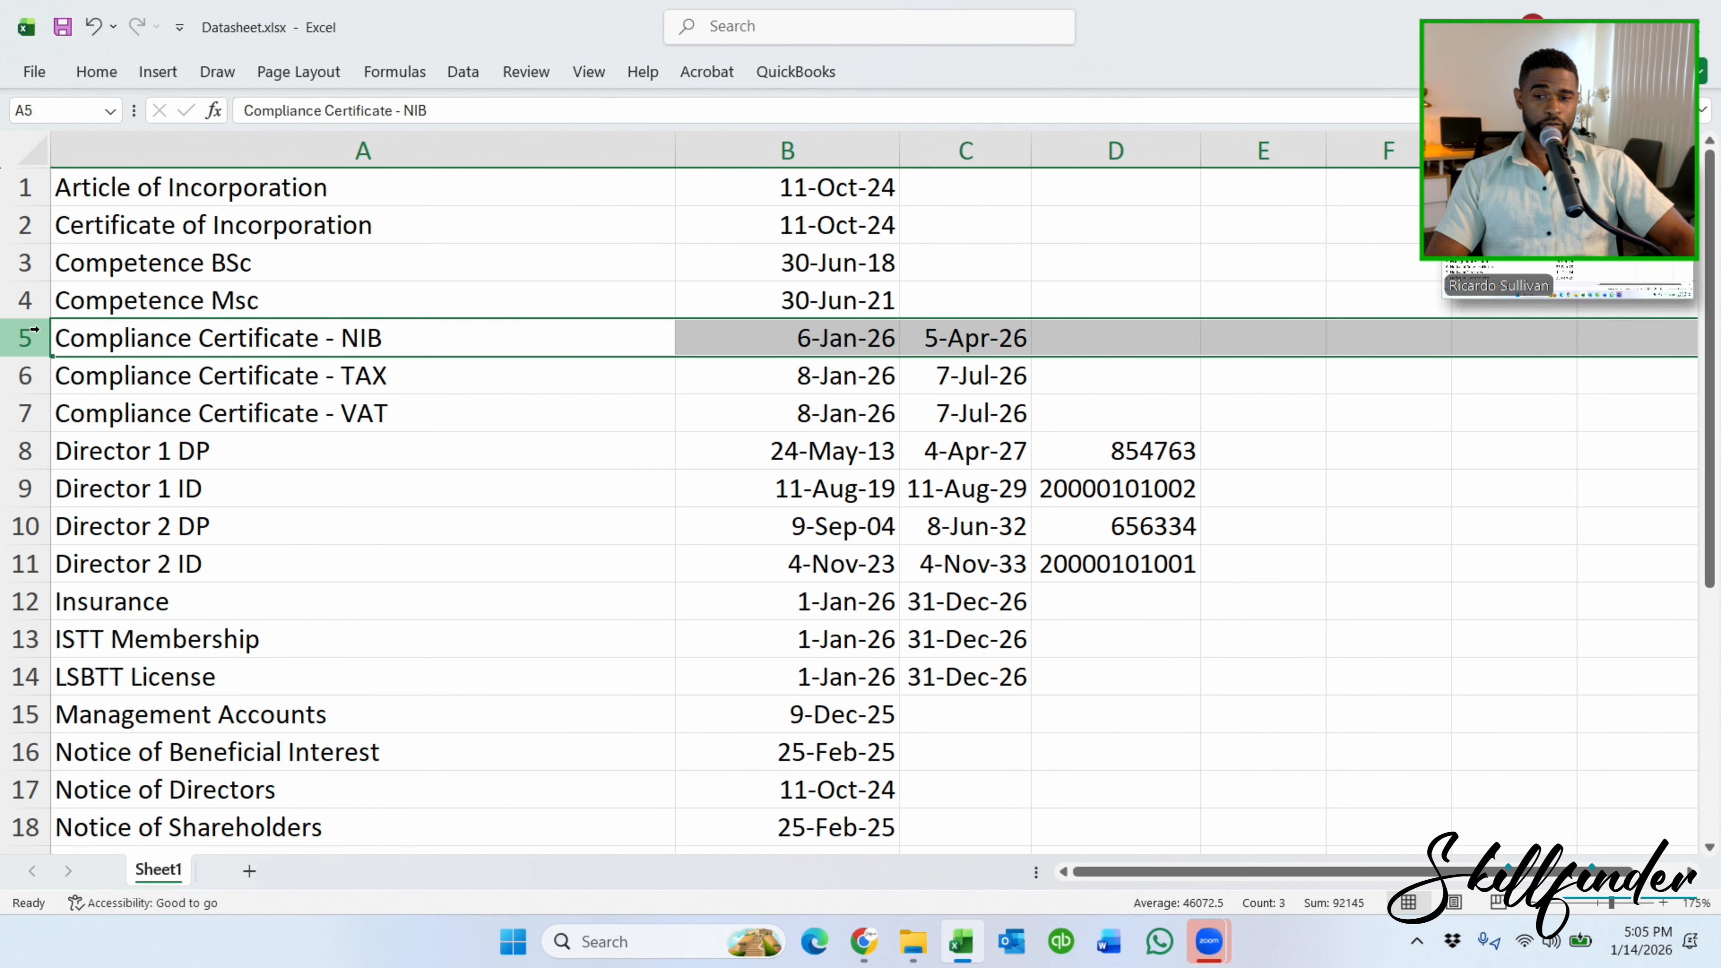
pyautogui.keyDown('ctrl'); pyautogui.click(14, 379); pyautogui.keyUp('ctrl')
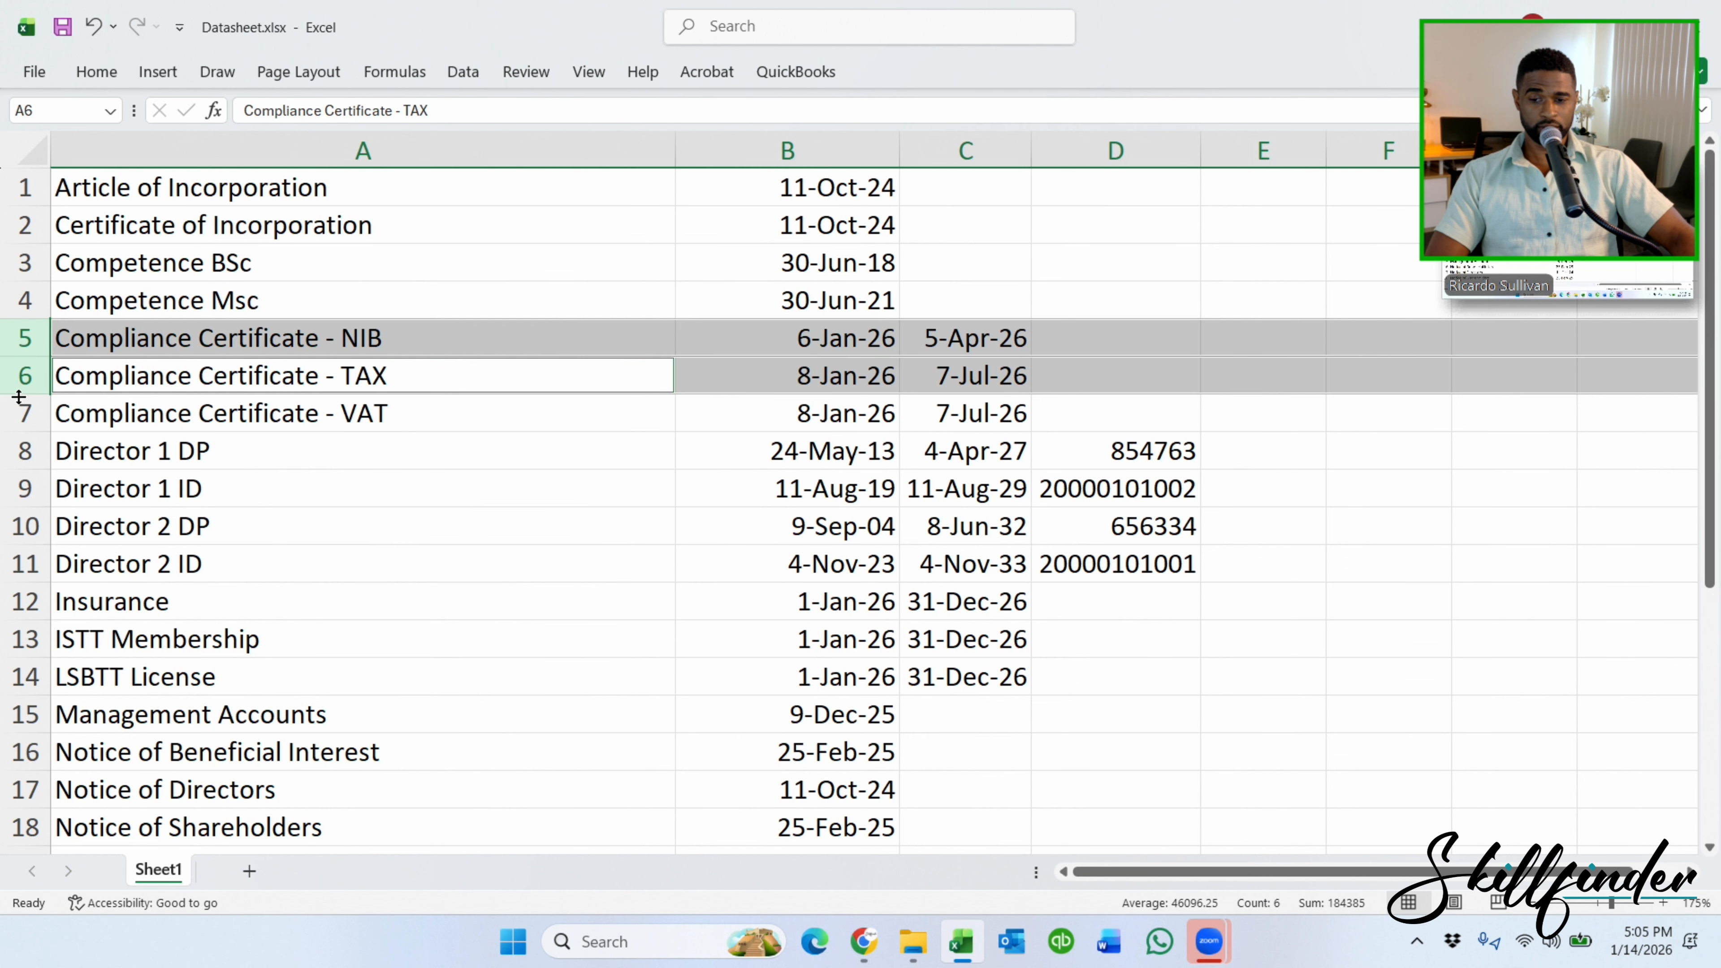
pyautogui.keyDown('ctrl'); pyautogui.click(13, 413); pyautogui.keyUp('ctrl')
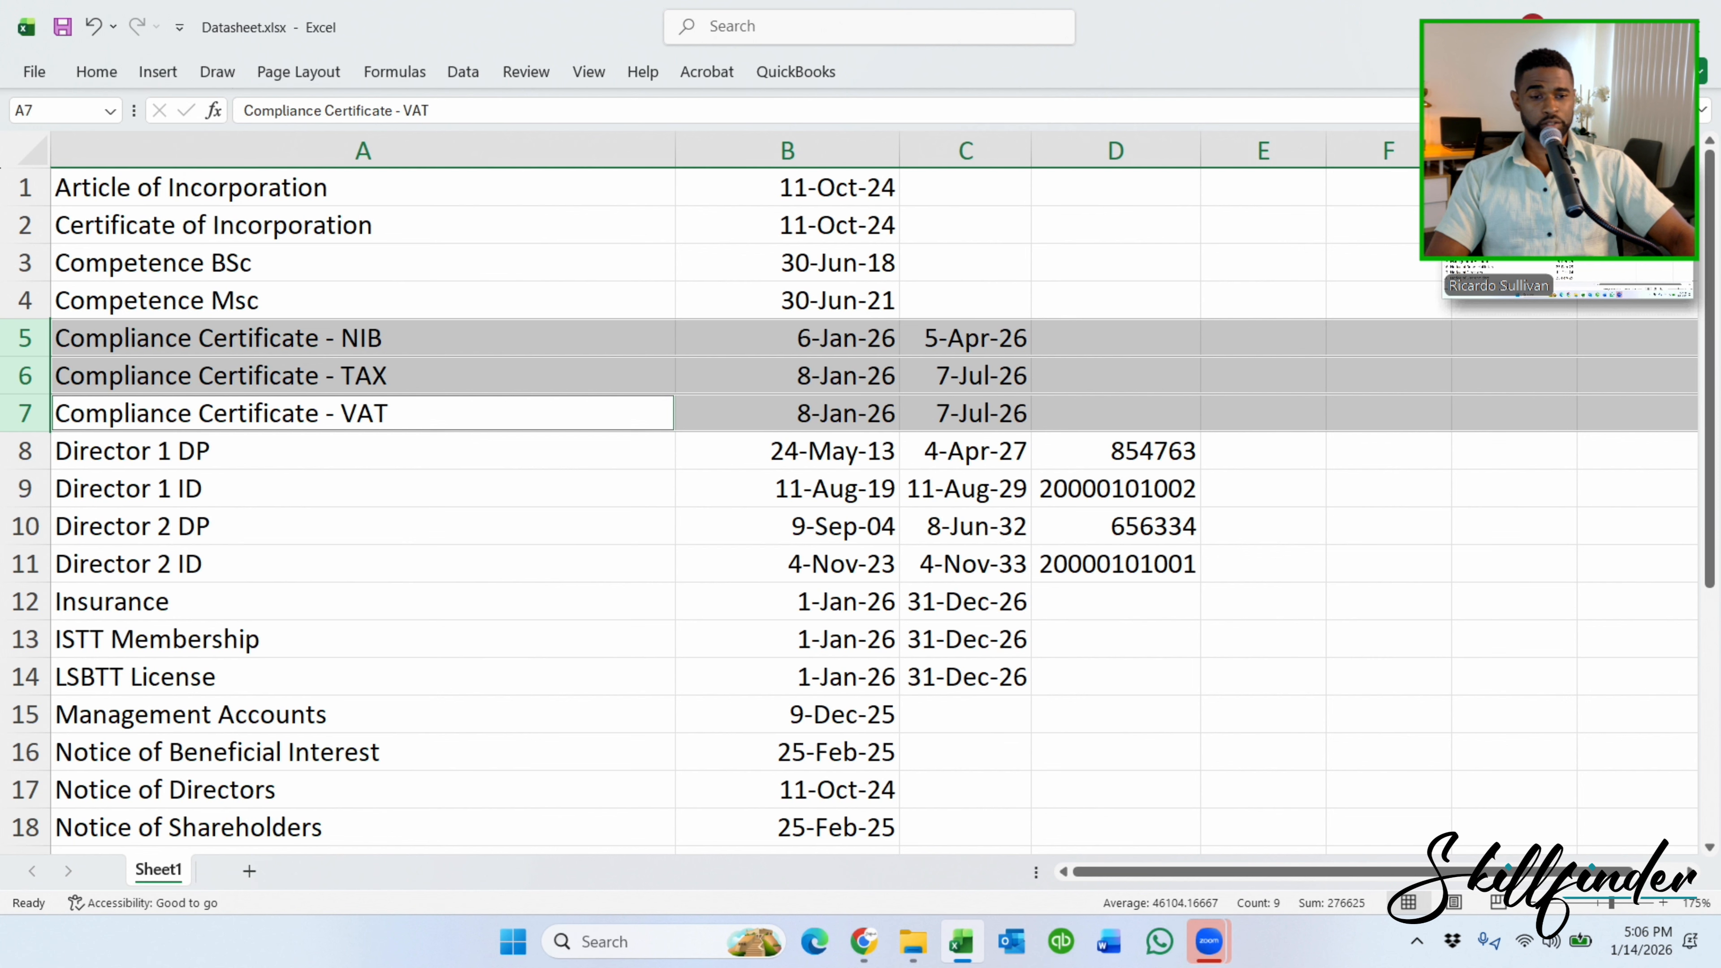
pyautogui.click(421, 572)
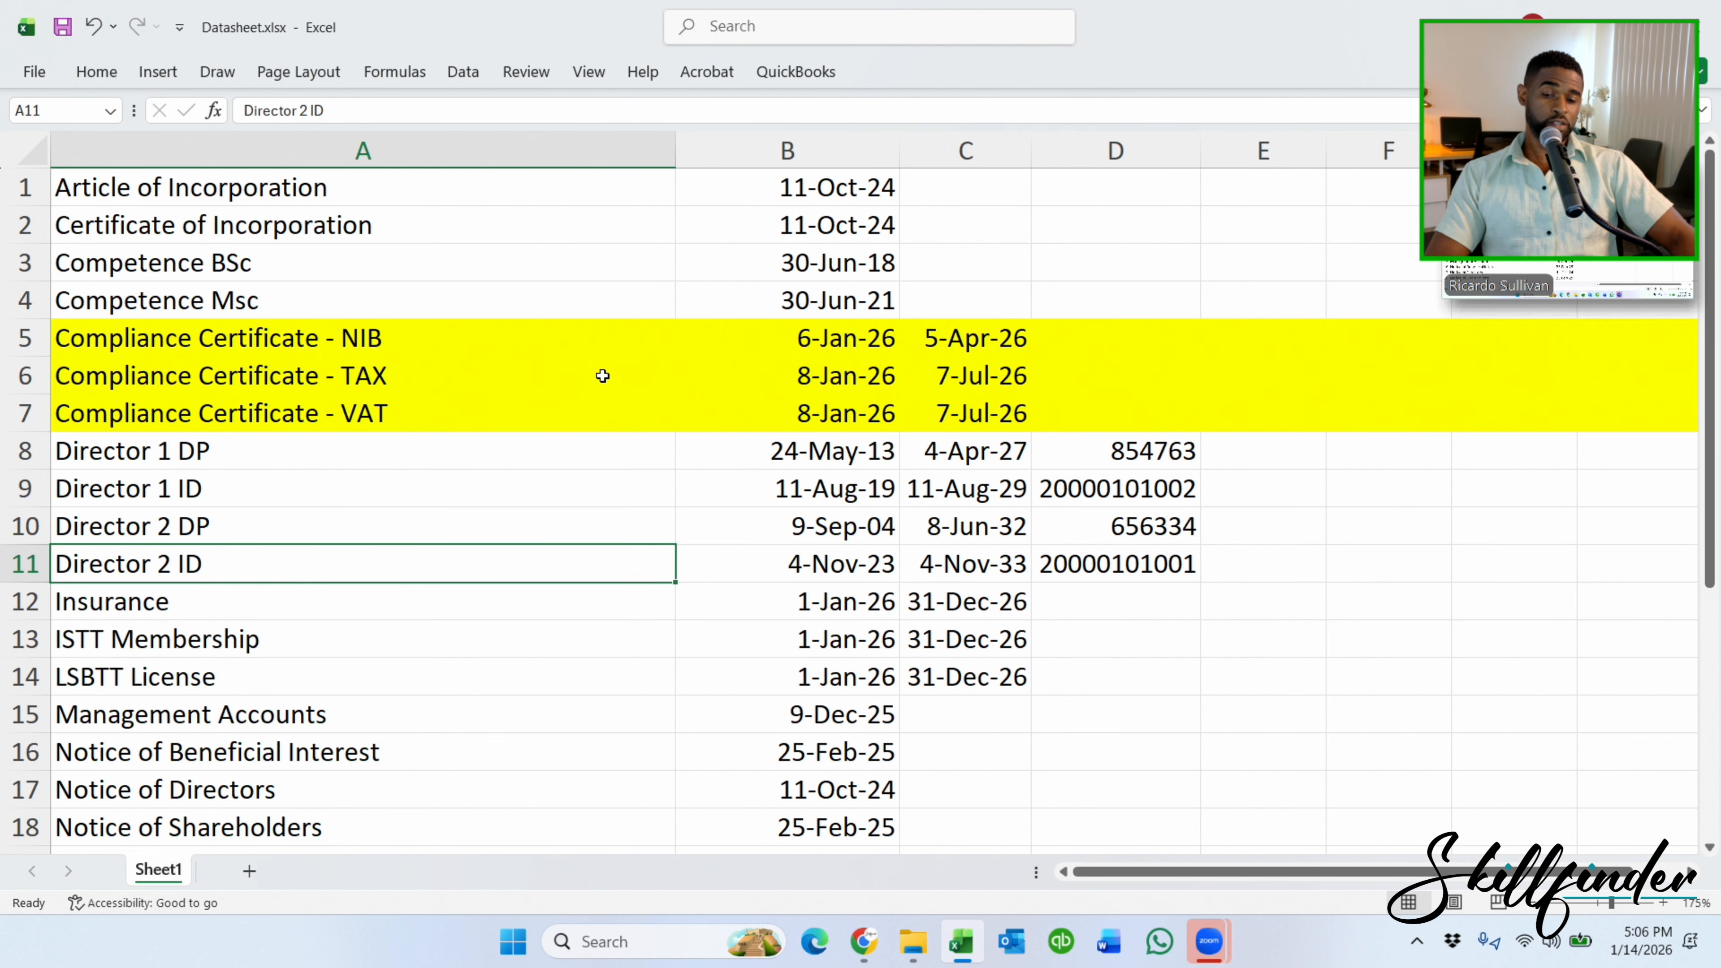
pyautogui.click(326, 438)
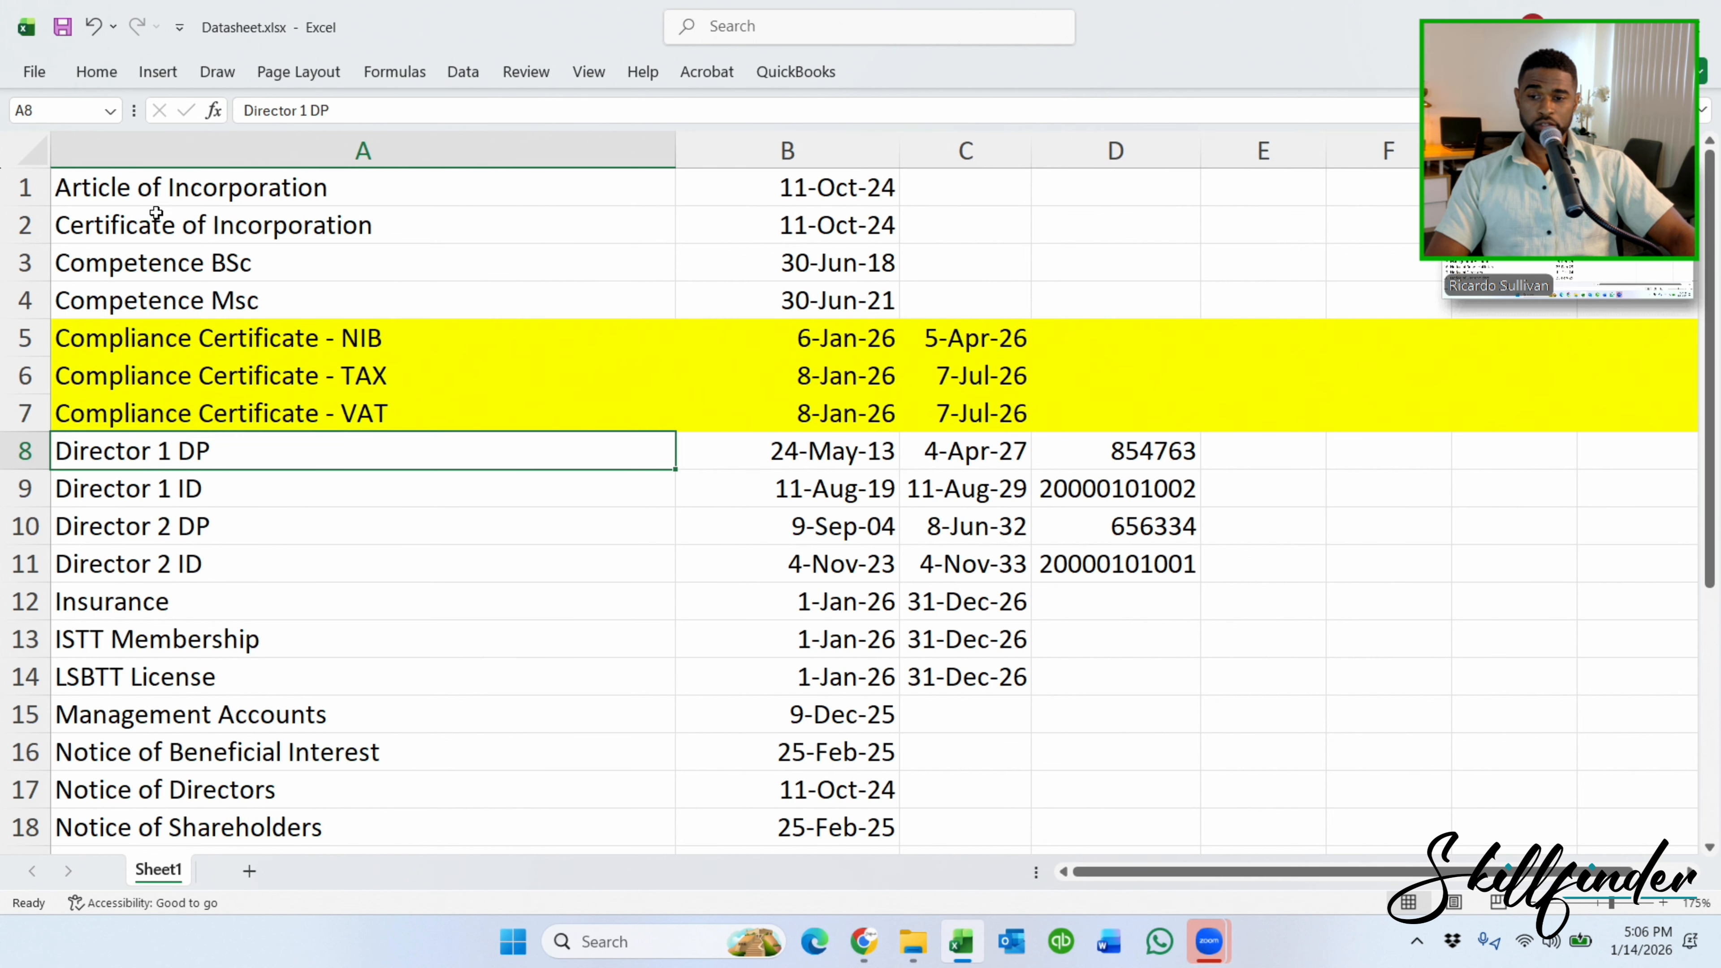
# Fill the Article of Incorporation, Certificate of Incorporation and Notice of Directors rows with yellow.
pyautogui.click(21, 187)
pyautogui.keyDown('ctrl'); pyautogui.click(19, 224); pyautogui.keyUp('ctrl')
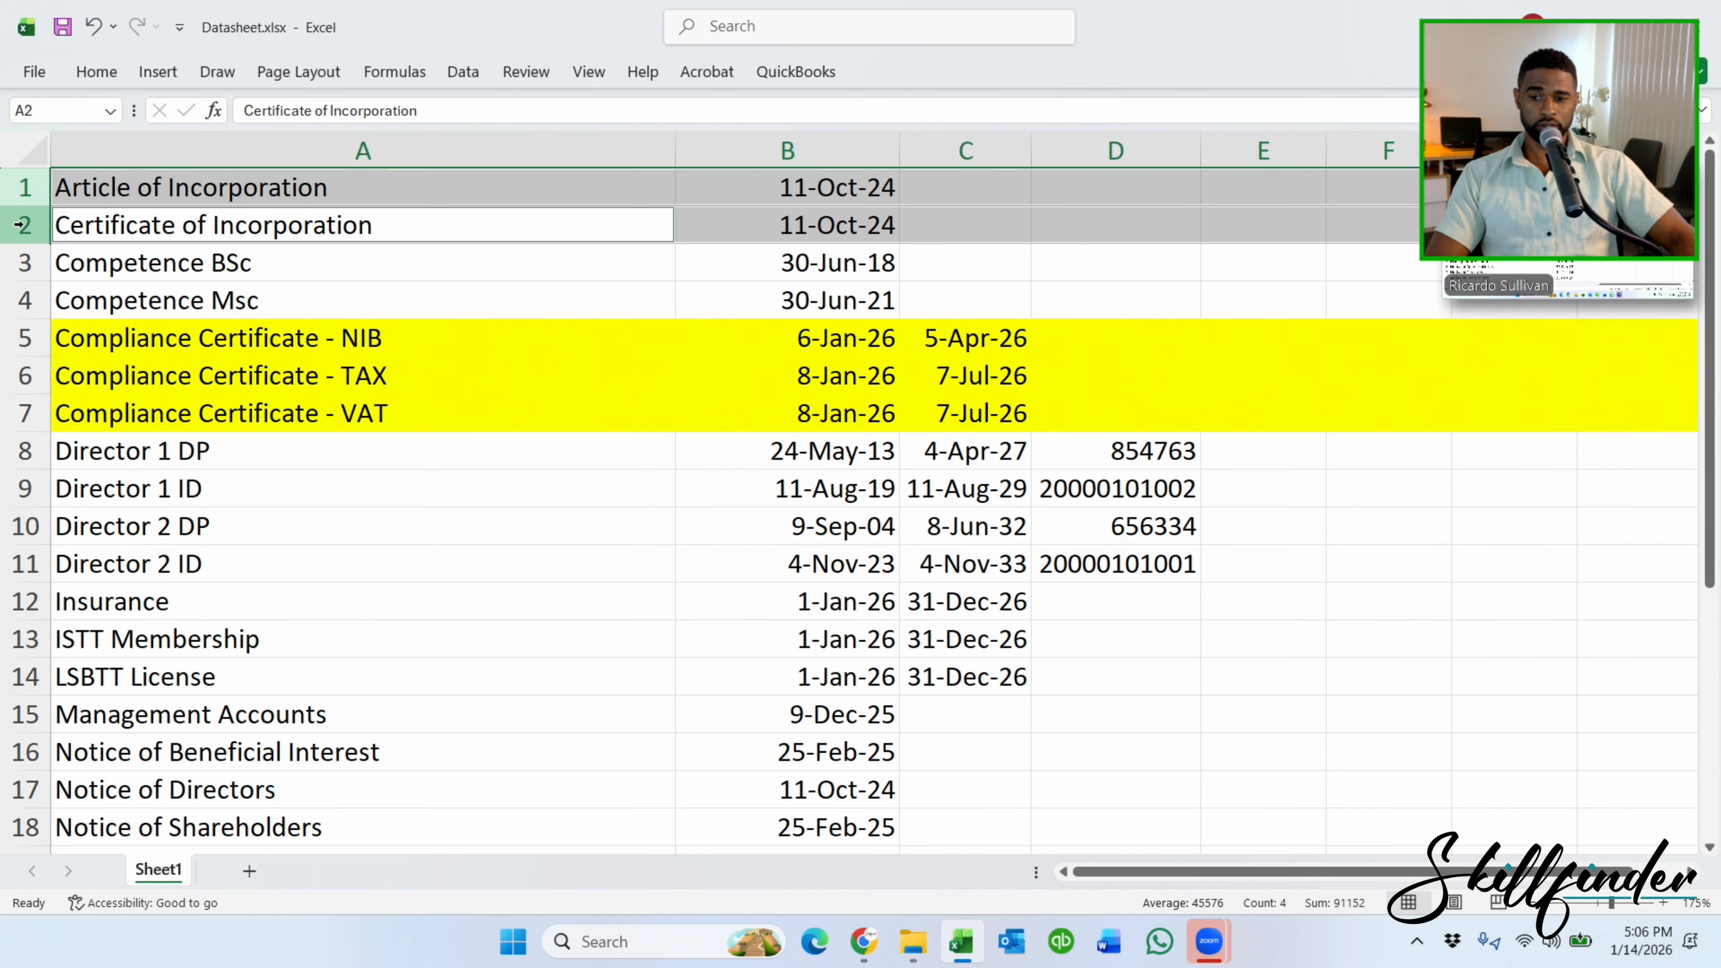
pyautogui.scroll(-1, 77, 307)
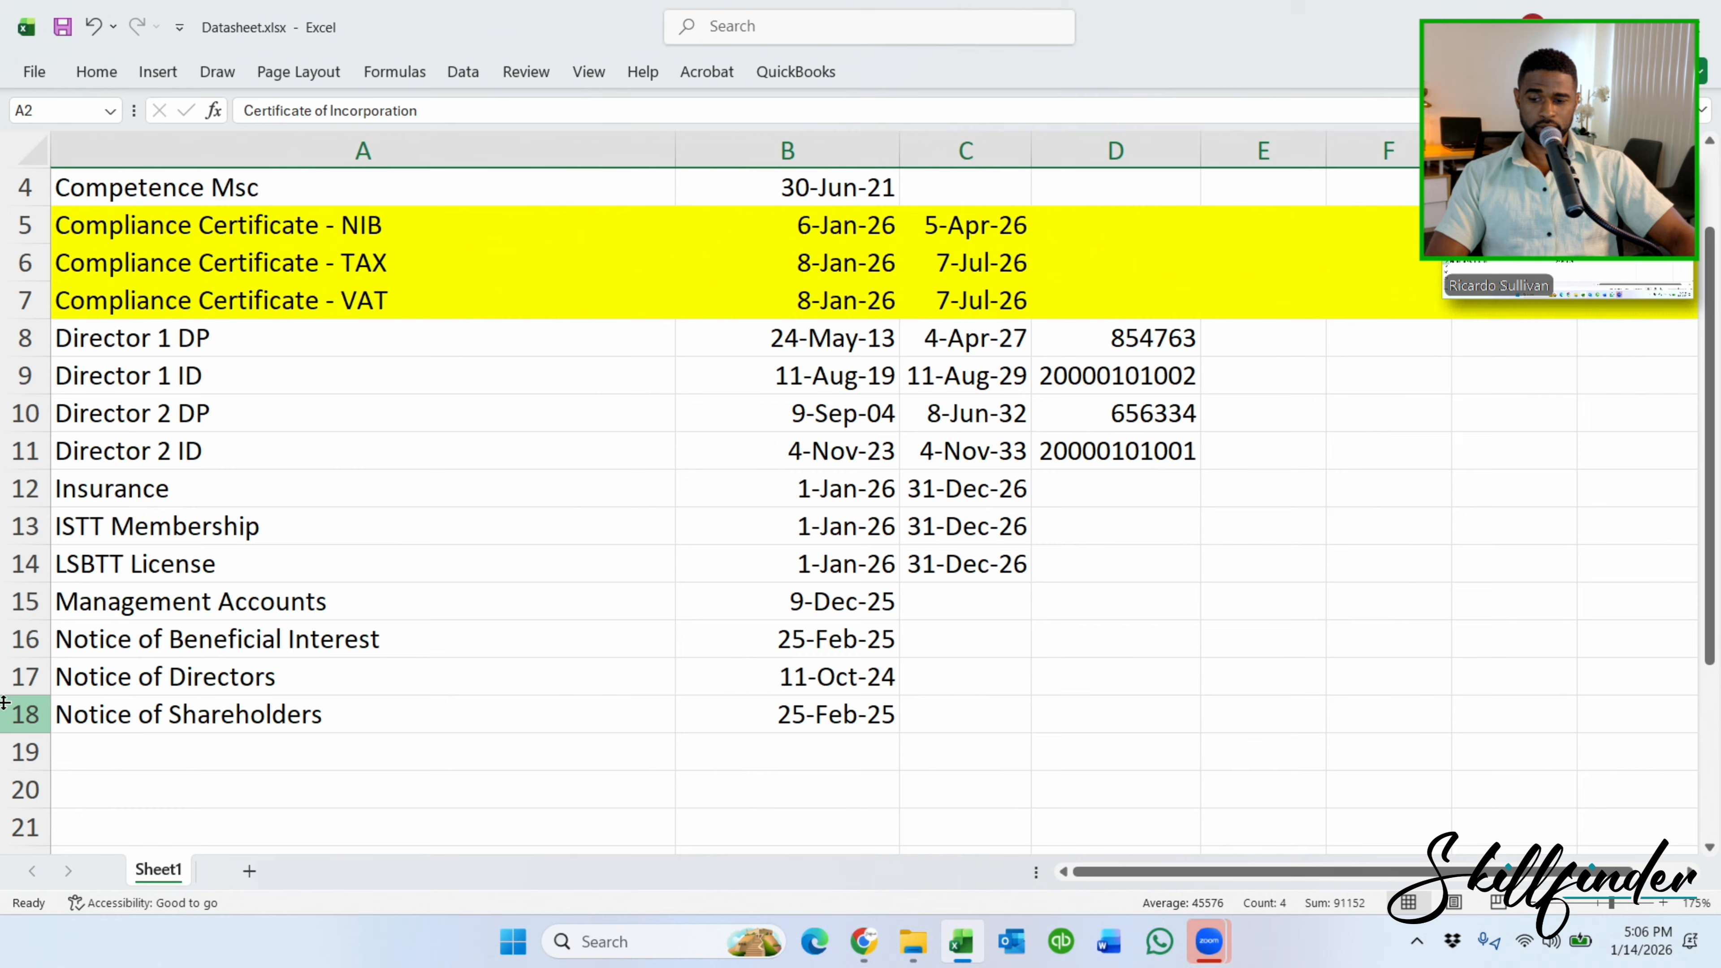
pyautogui.keyDown('ctrl'); pyautogui.click(8, 677); pyautogui.keyUp('ctrl')
pyautogui.scroll(1, 41, 339)
pyautogui.click(83, 80)
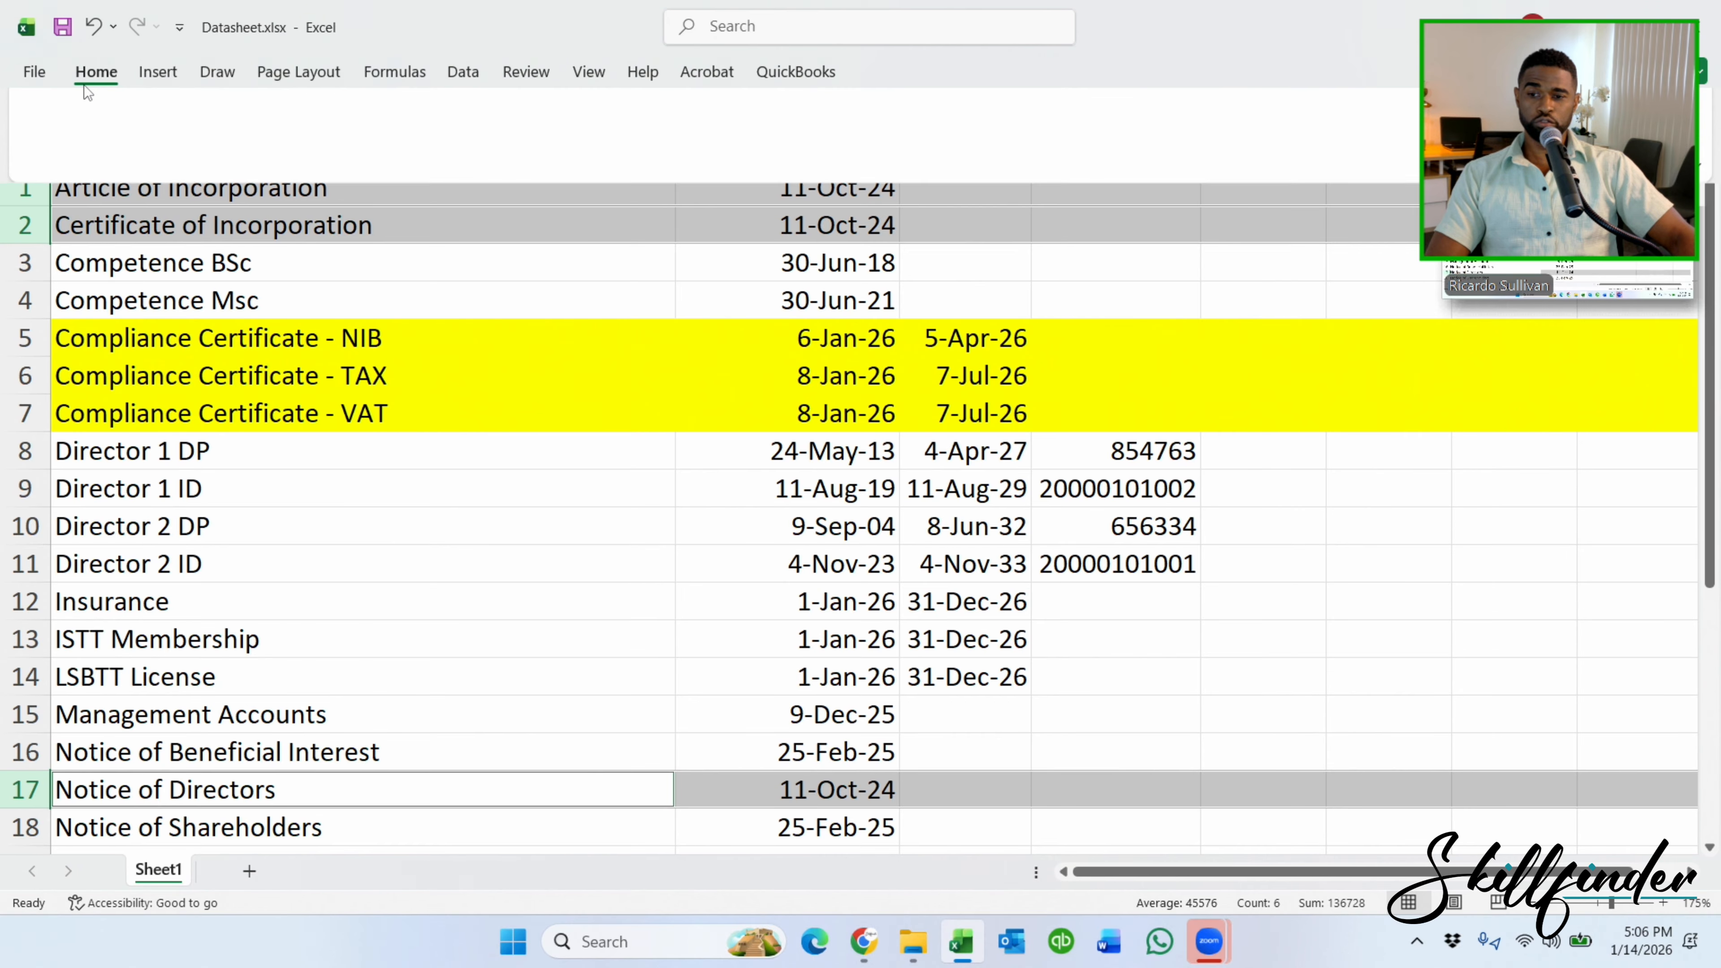
pyautogui.click(310, 149)
pyautogui.moveTo(498, 528); pyautogui.dragTo(490, 198)
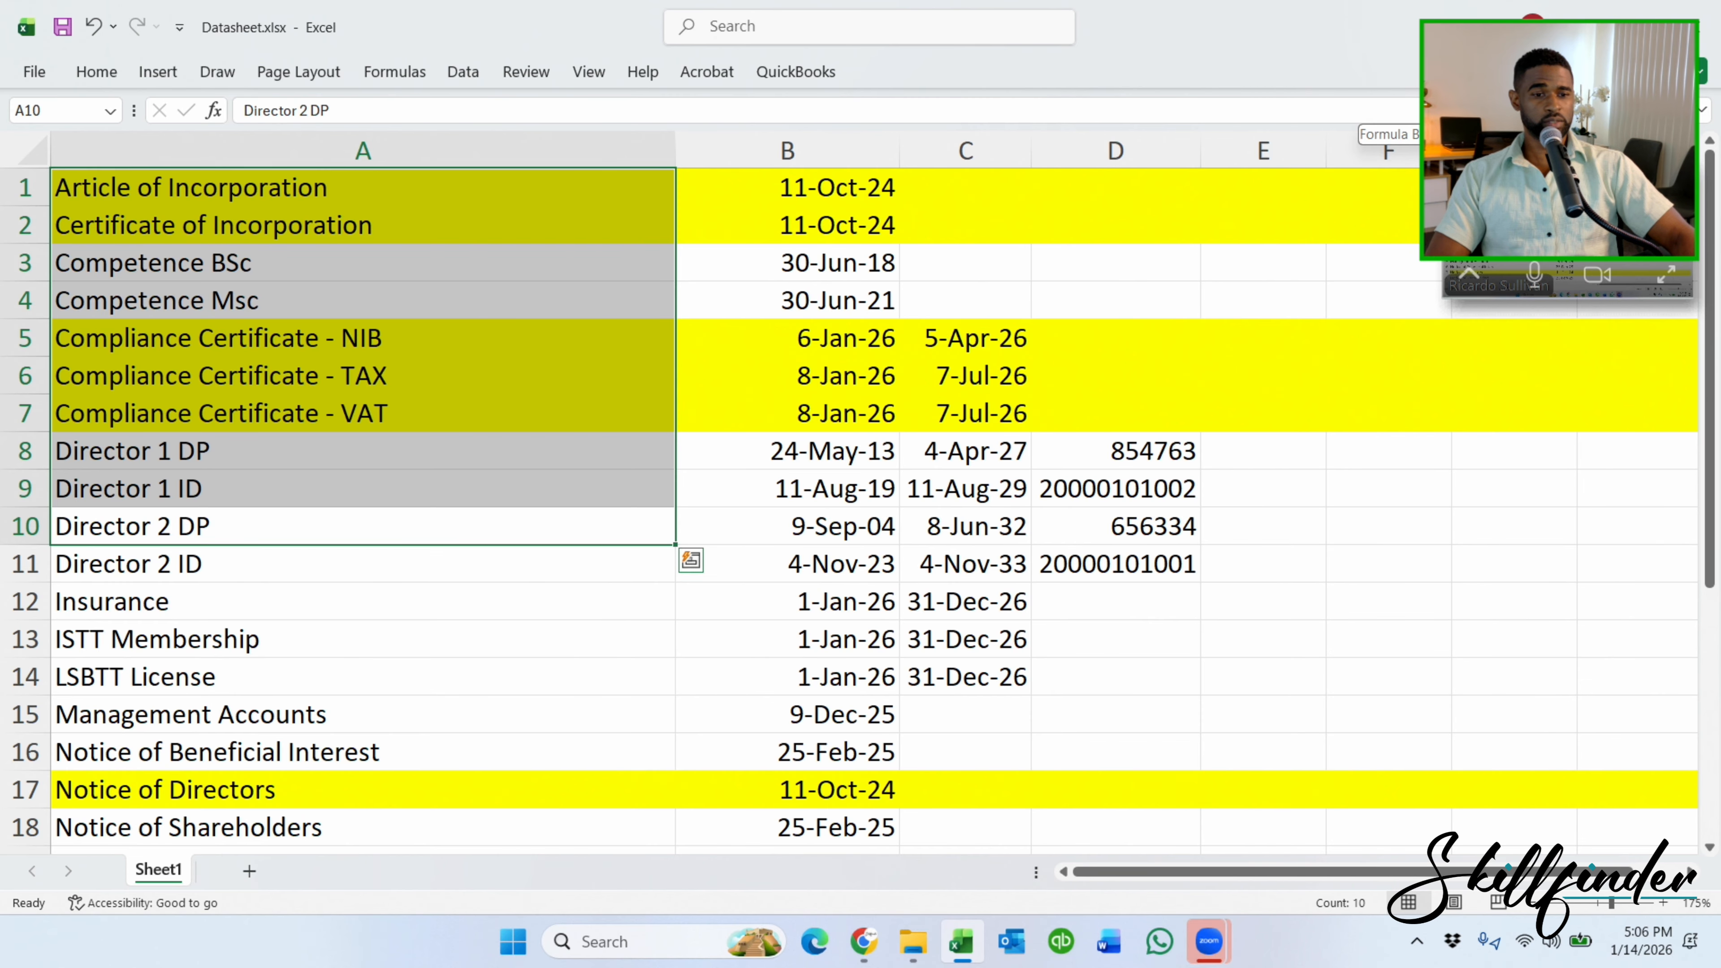
pyautogui.click(1567, 203)
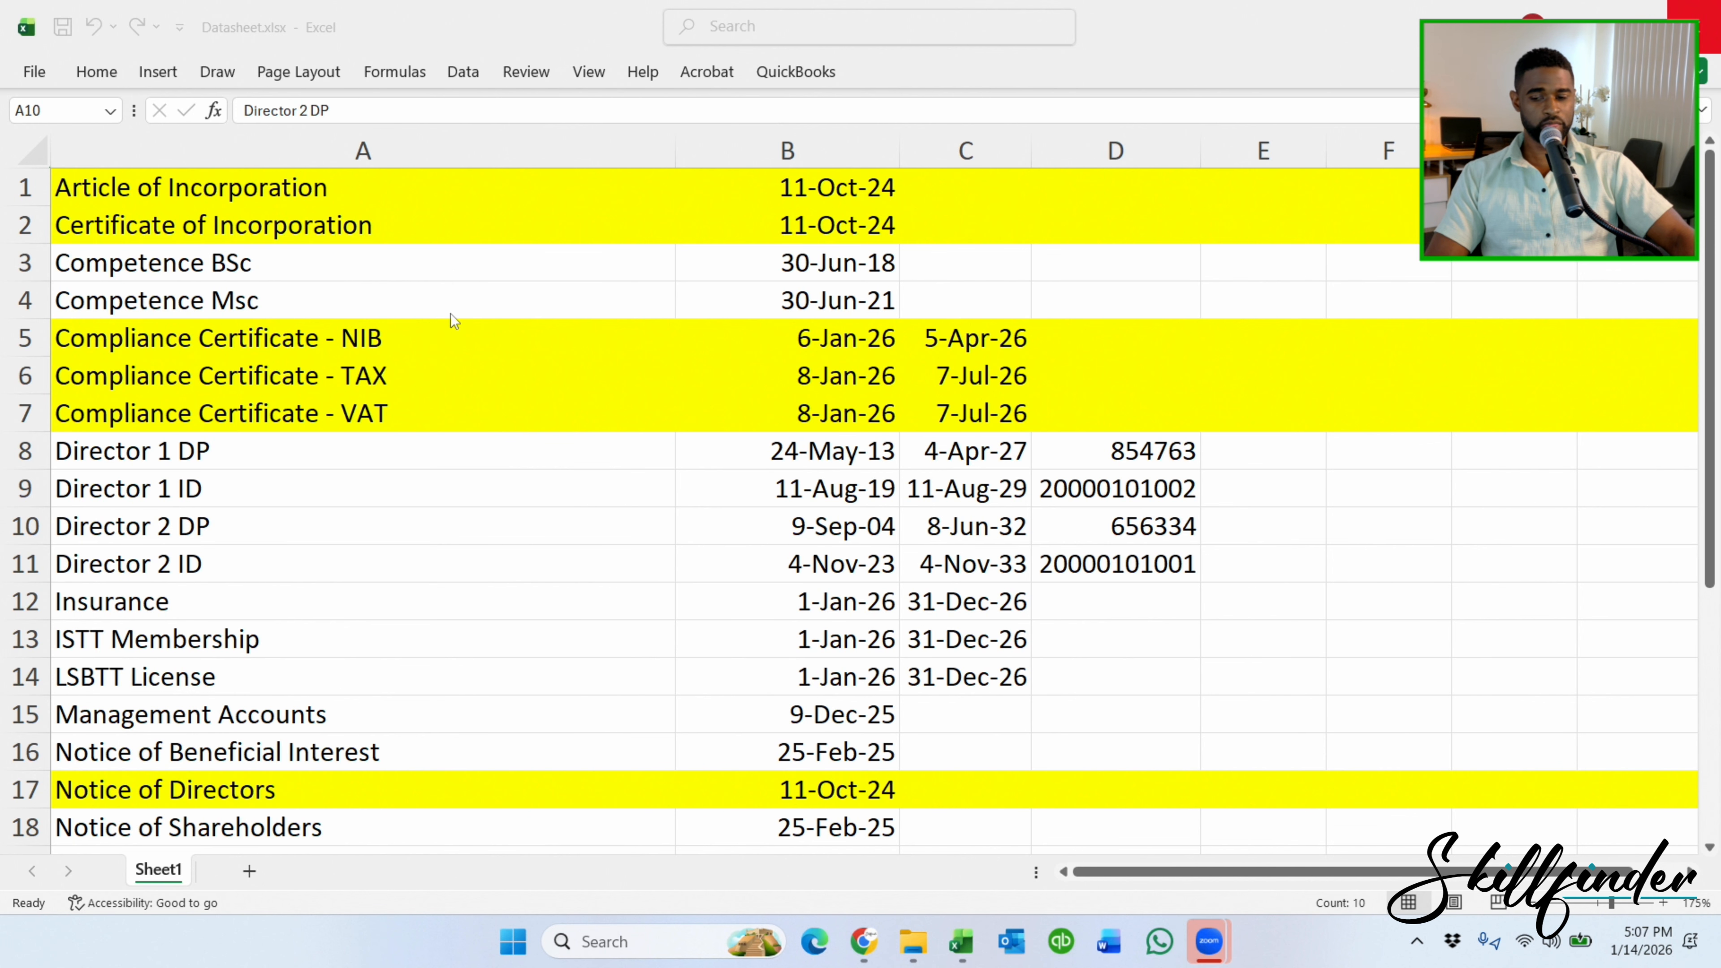
# Scroll through the datasheet down to the LSBTT License entry.
pyautogui.scroll(-1, 451, 316)
pyautogui.scroll(-1, 451, 319)
pyautogui.scroll(2, 451, 318)
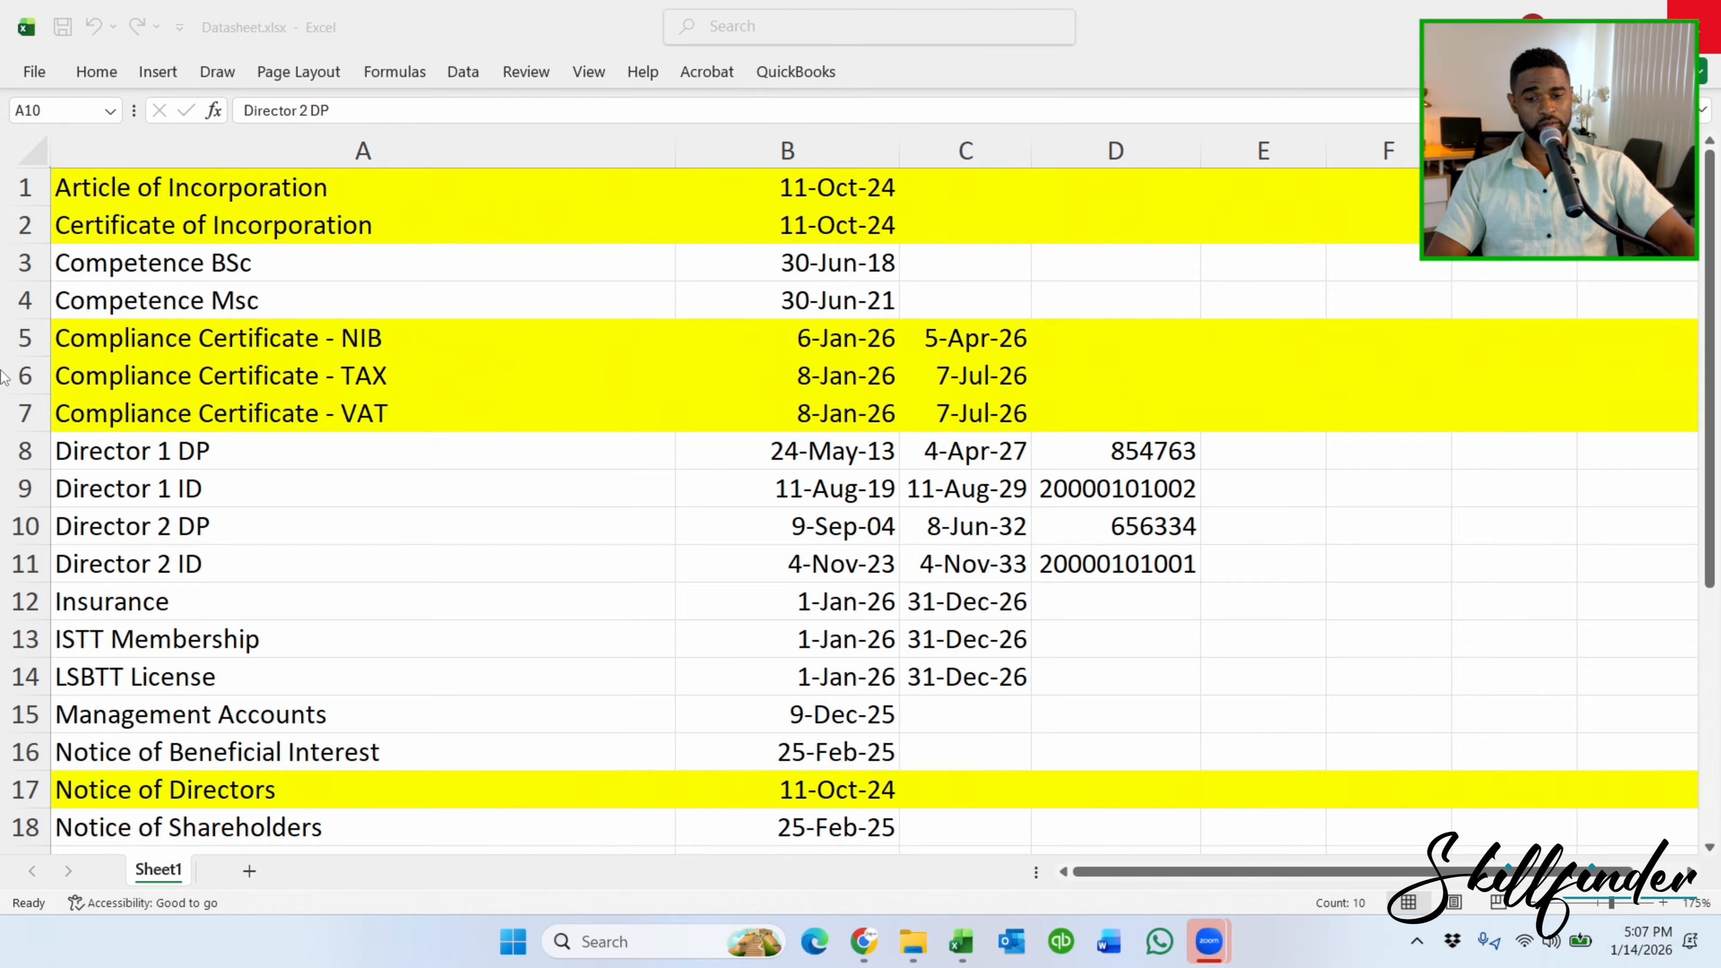
pyautogui.scroll(-1, 179, 564)
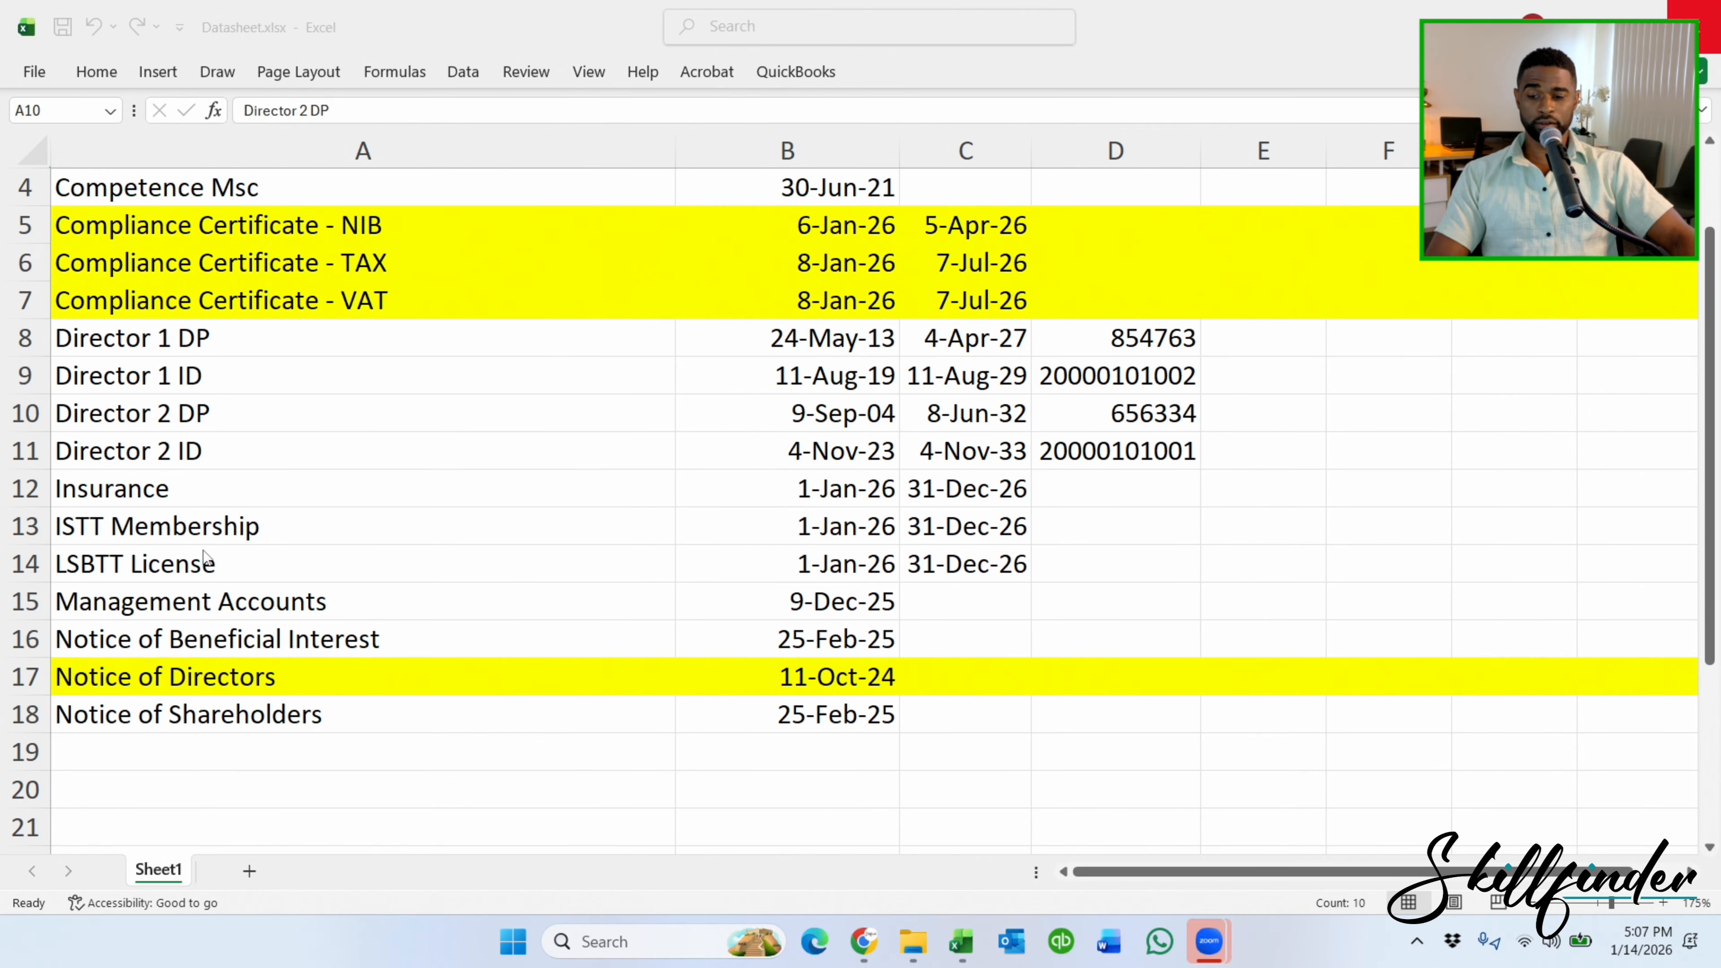
pyautogui.click(158, 568)
pyautogui.click(150, 567)
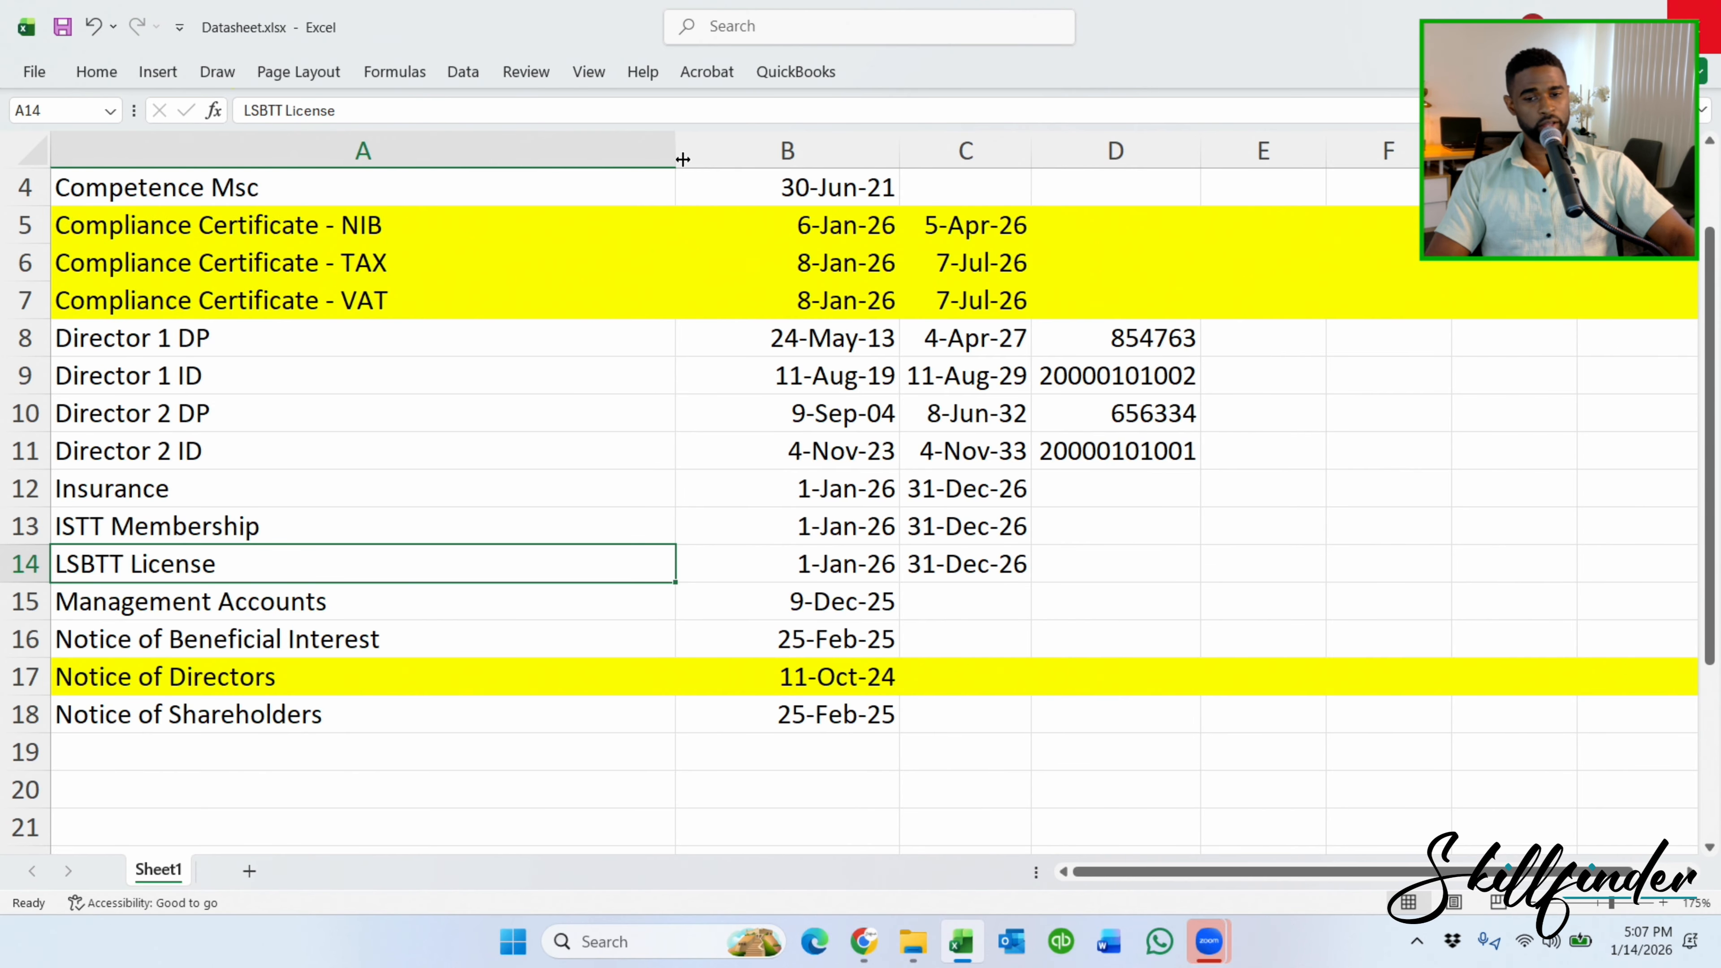
# Narrow the date column B so it just fits its dates.
pyautogui.click(870, 150)
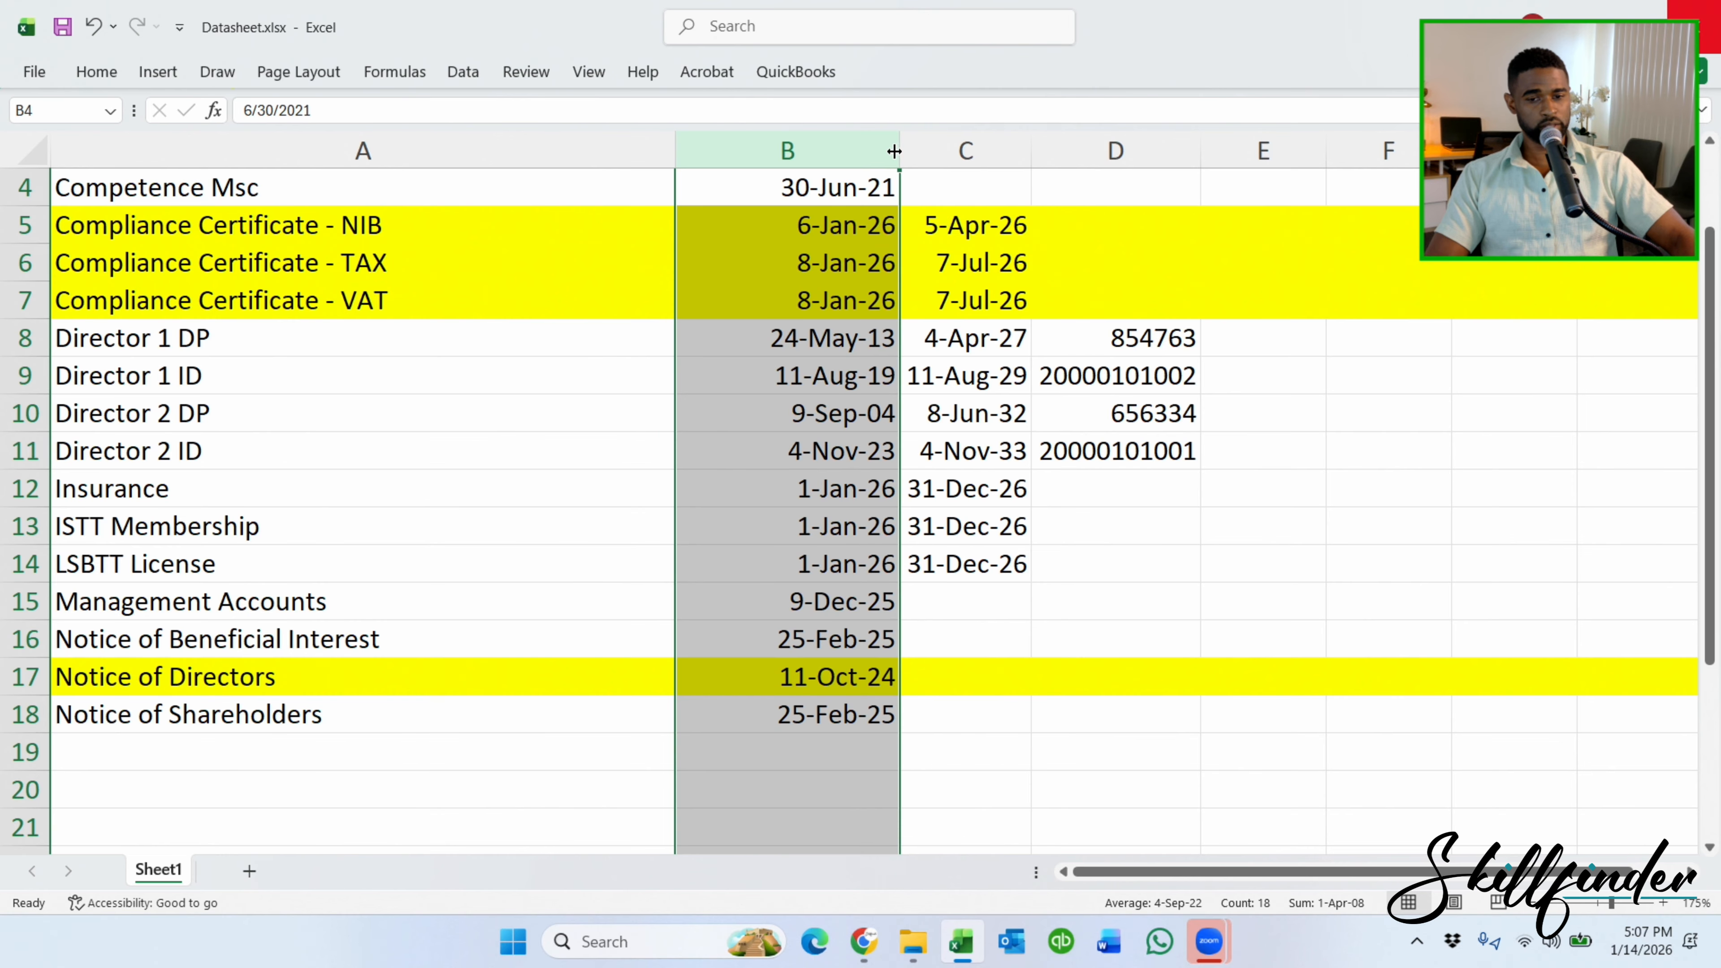
pyautogui.moveTo(899, 150); pyautogui.dragTo(841, 150)
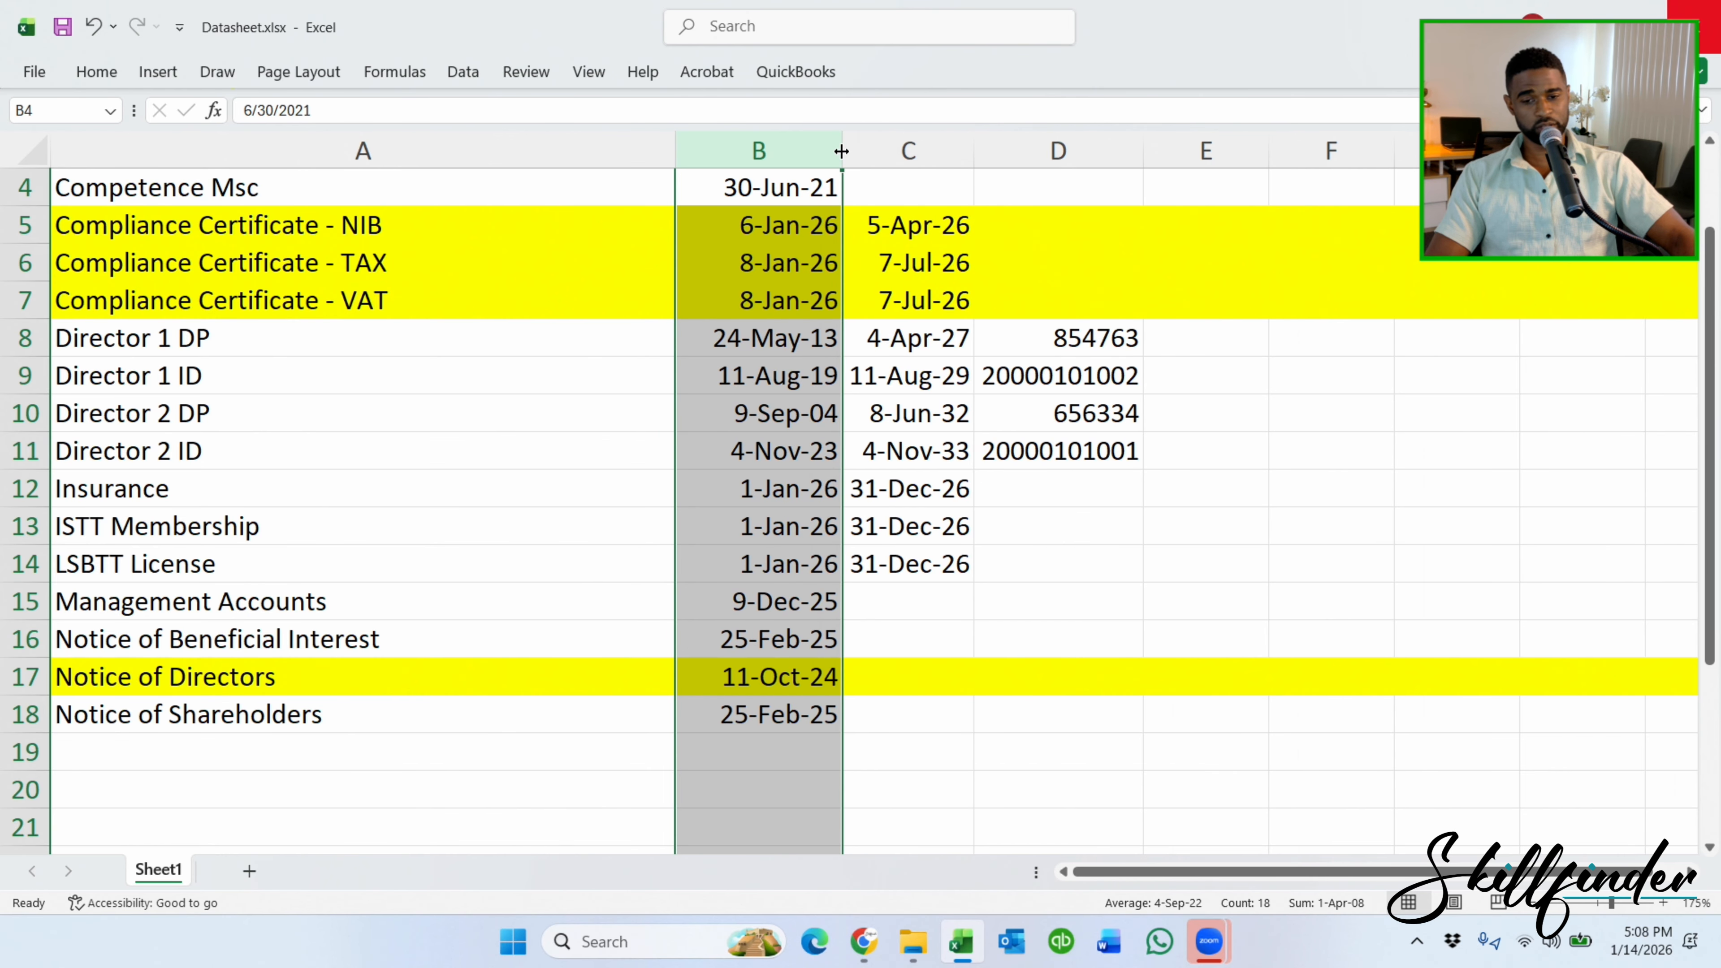
pyautogui.click(1074, 566)
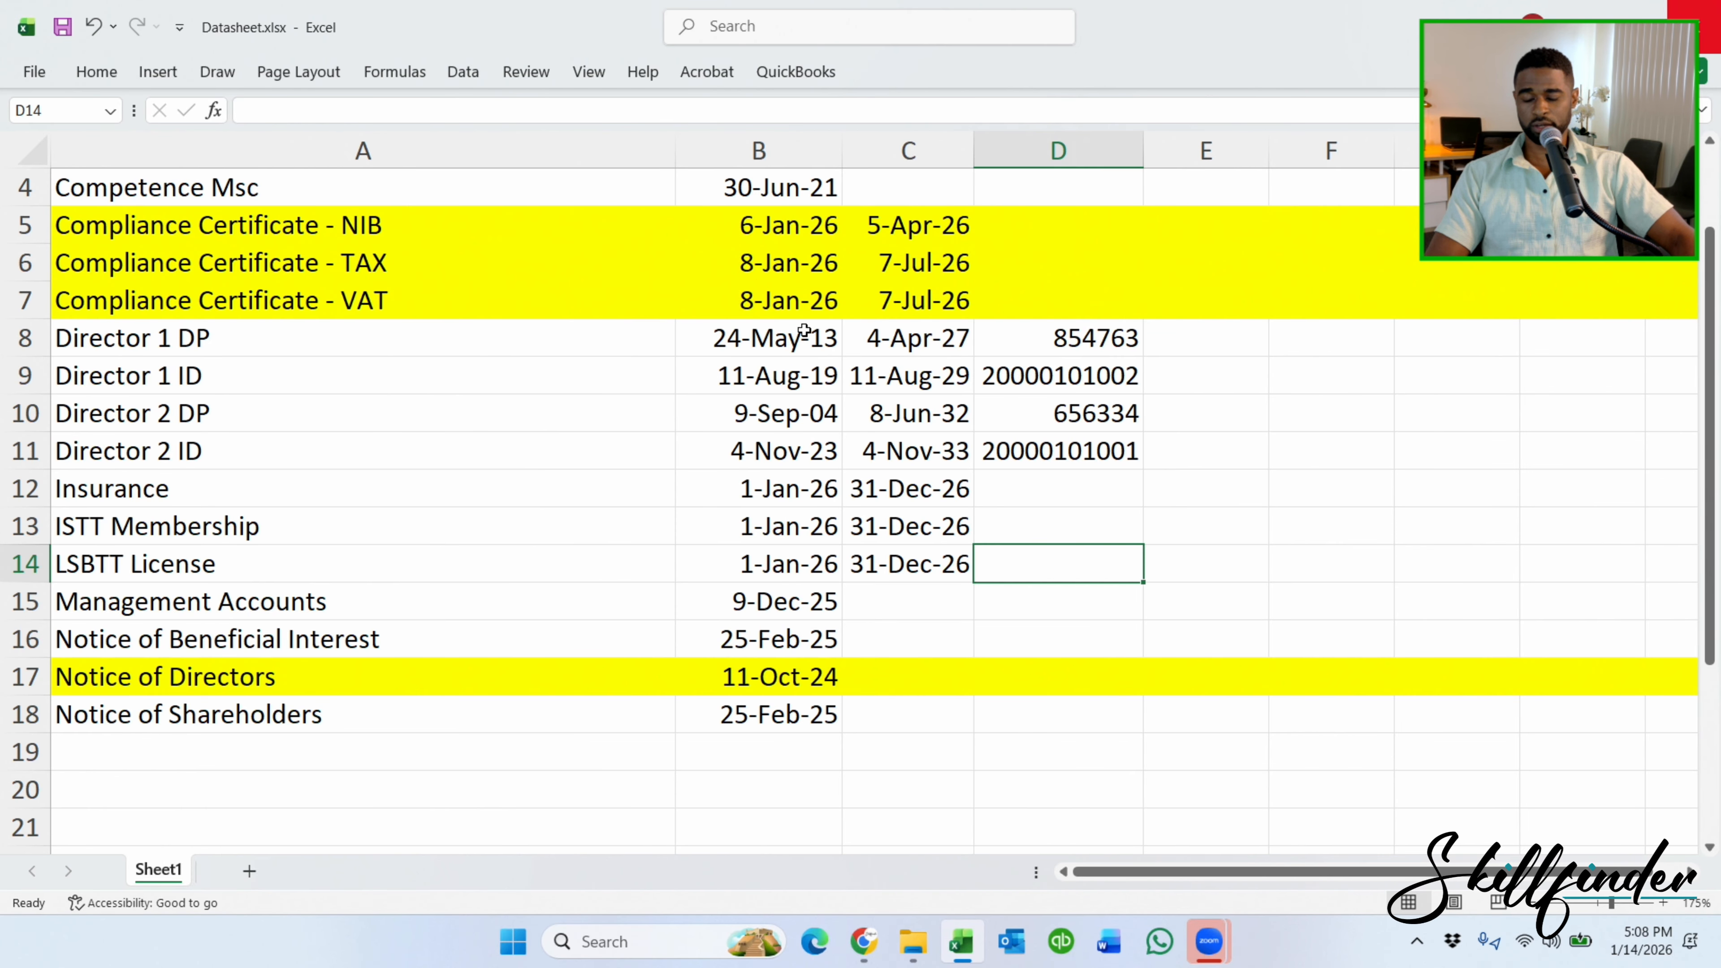
pyautogui.scroll(1, 691, 412)
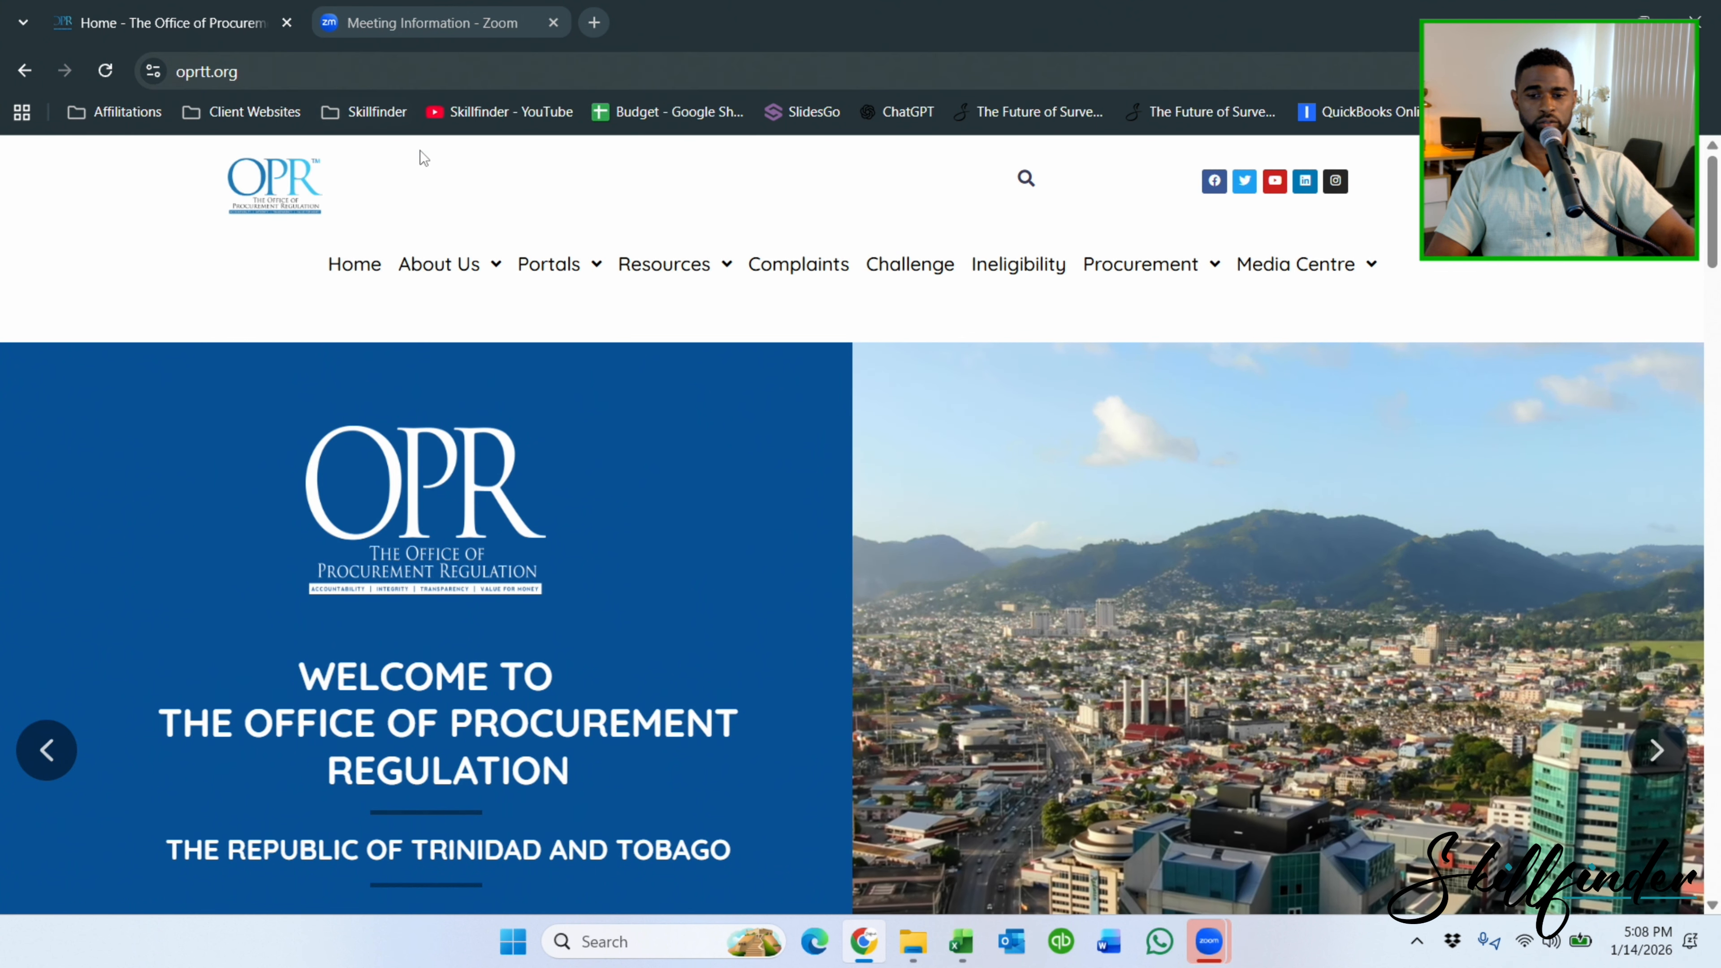
# From Portals, go to Procurement Depository and open the BEGIN REGISTRATION supplier form.
pyautogui.moveTo(550, 283)
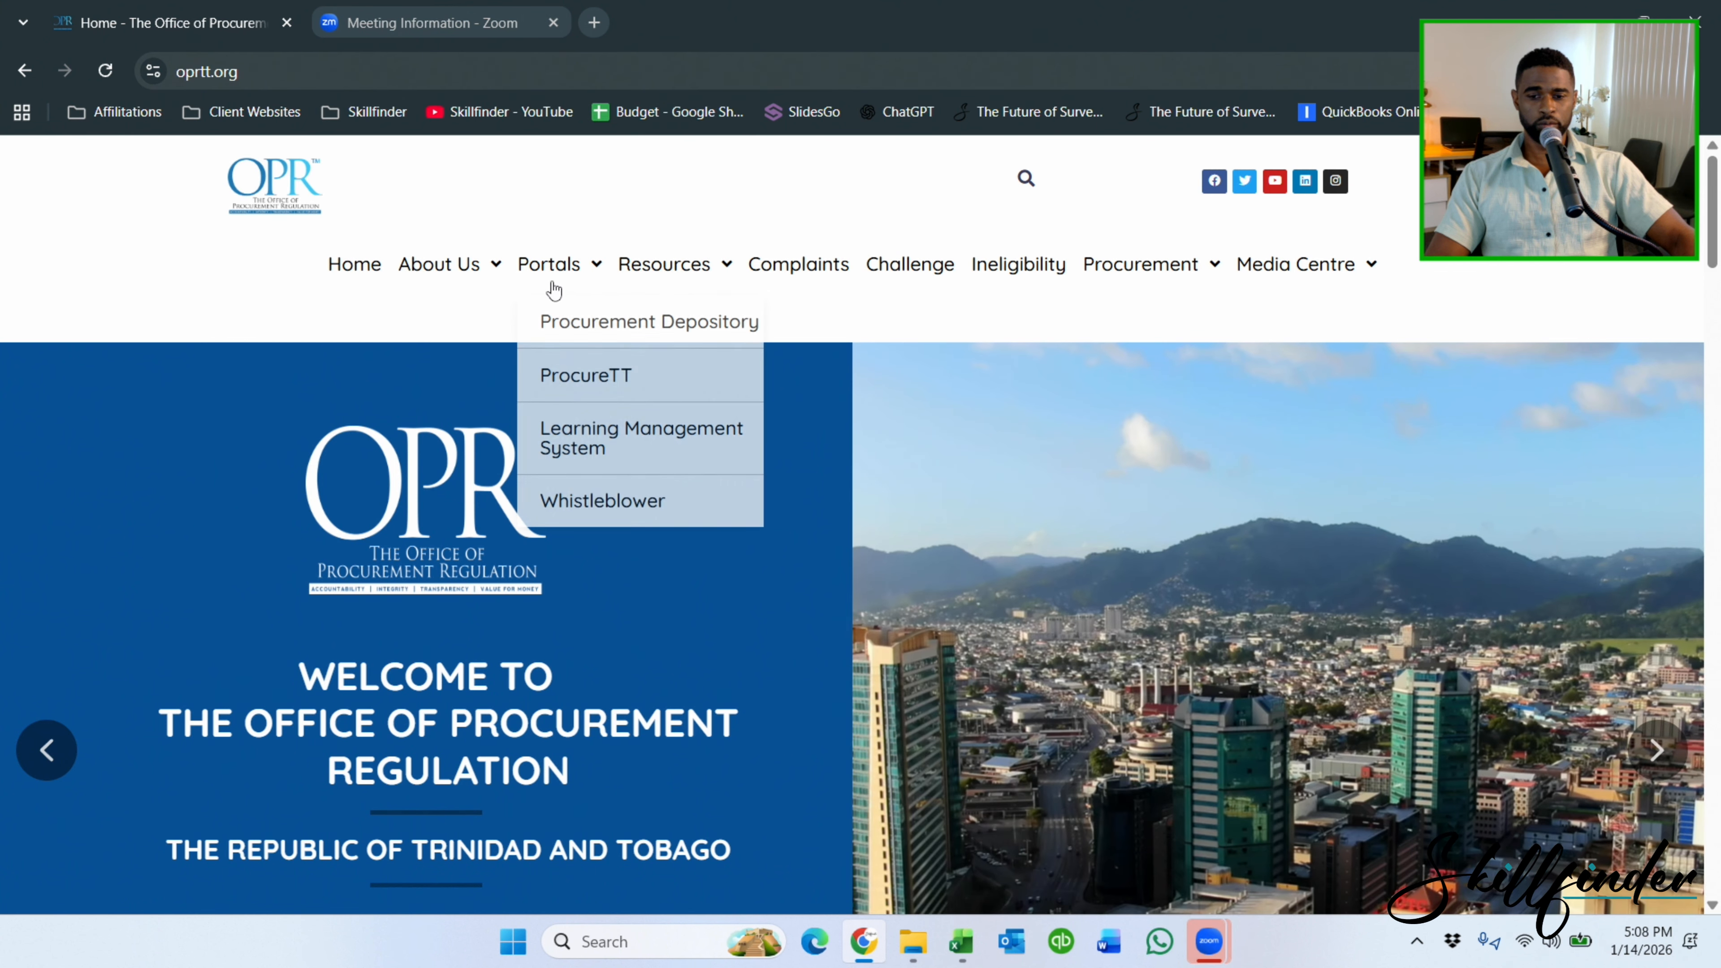
pyautogui.click(621, 325)
pyautogui.scroll(-5, 621, 326)
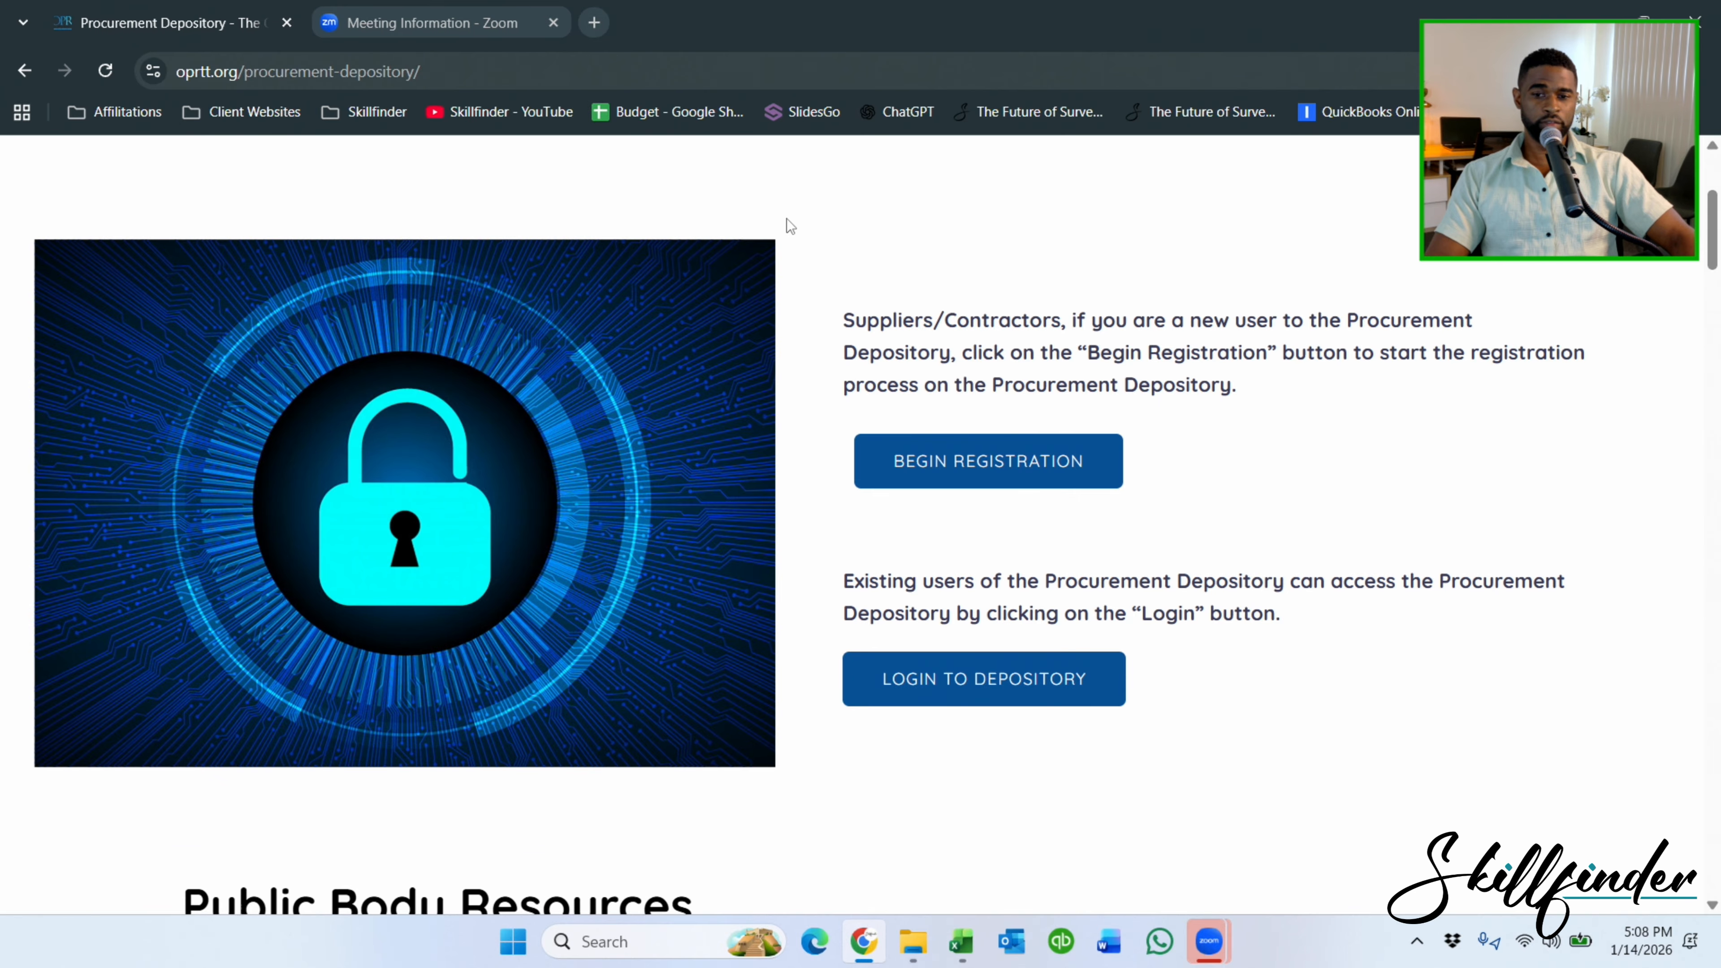
pyautogui.rightClick(1067, 457)
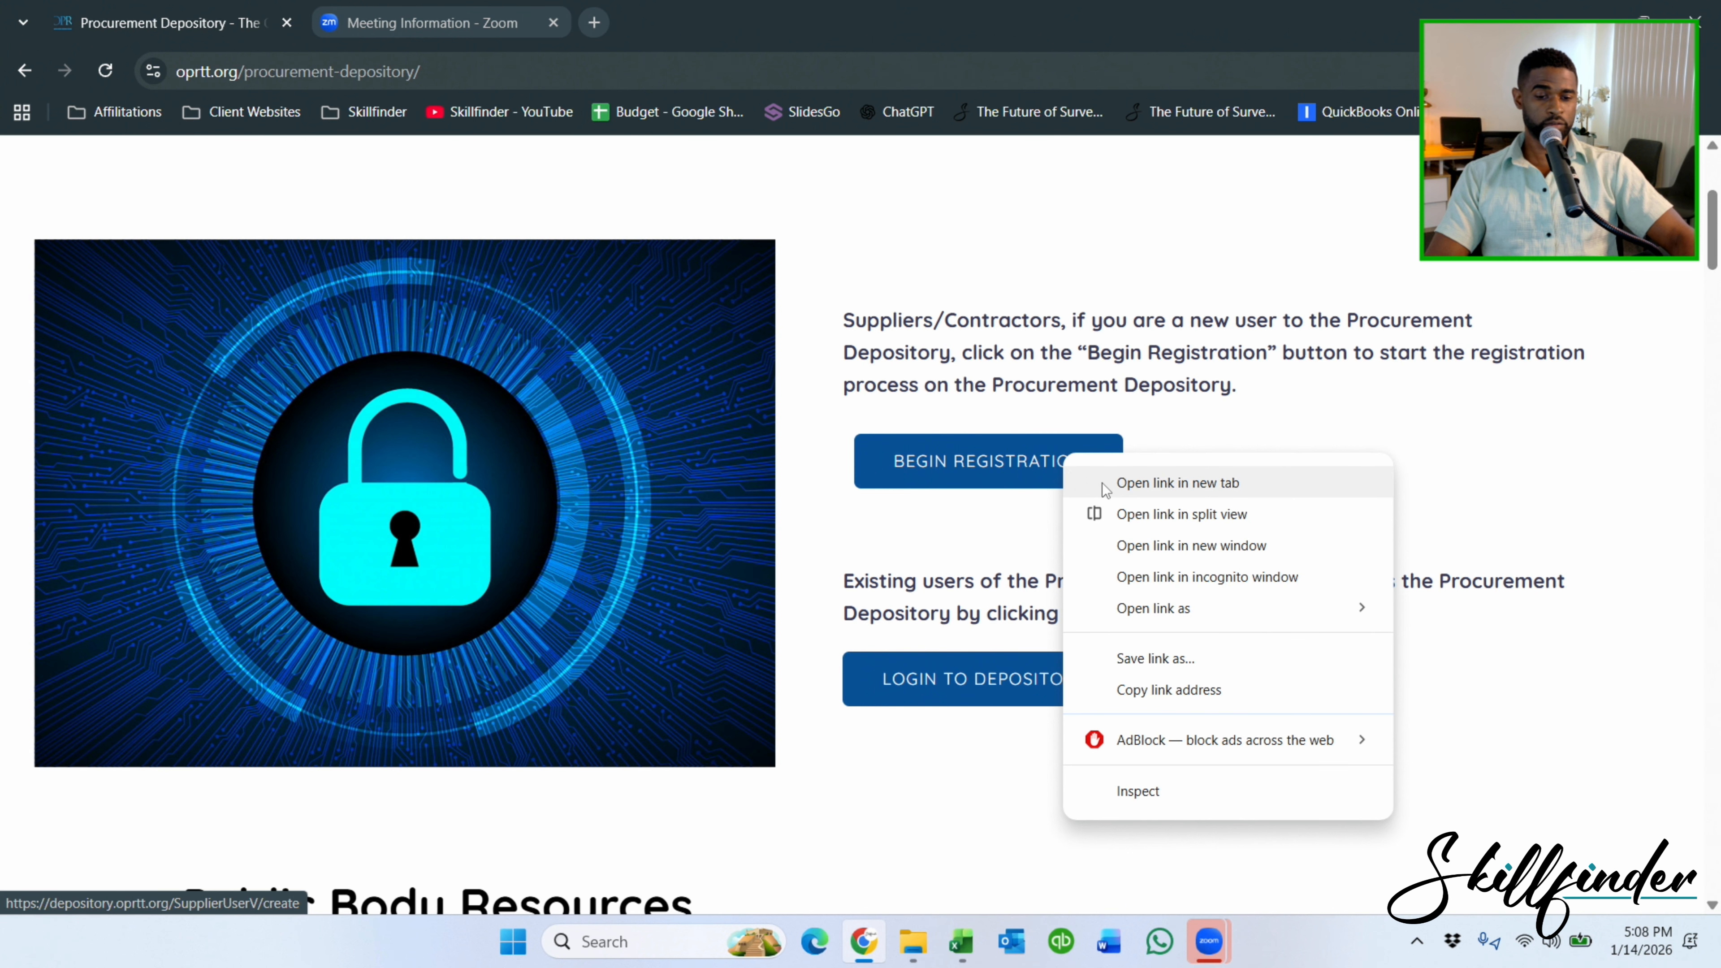
pyautogui.click(1034, 478)
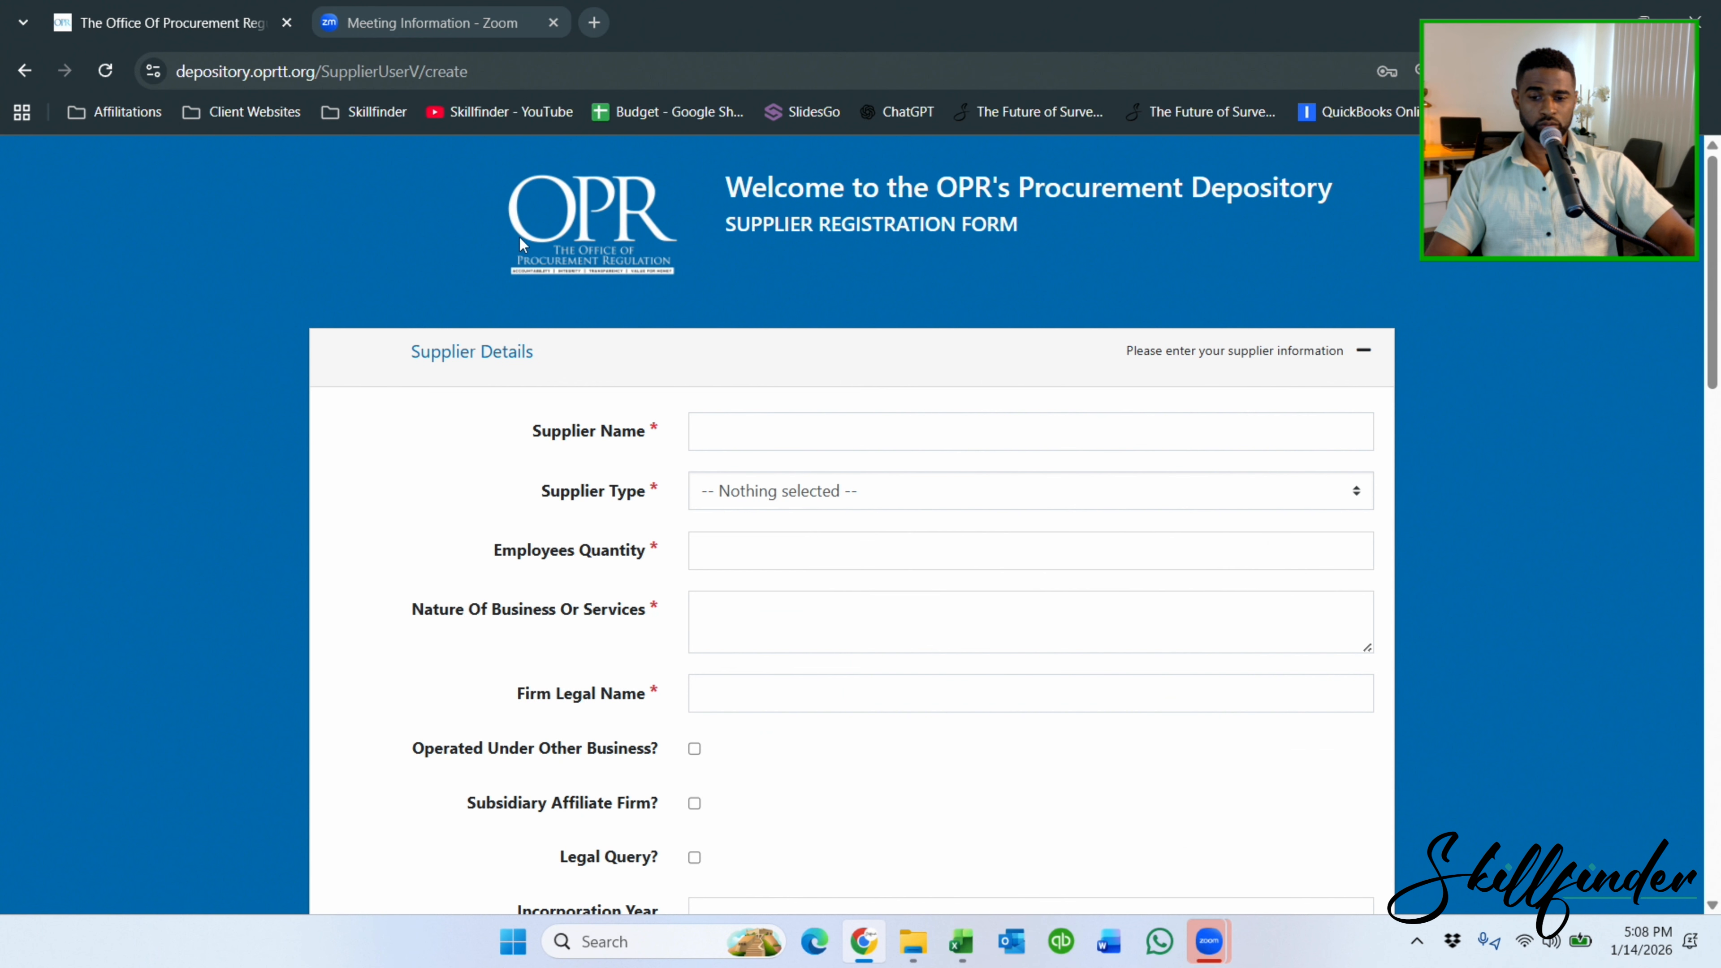
# Enter 'The Bloom Company' as the Supplier Name.
pyautogui.click(749, 432)
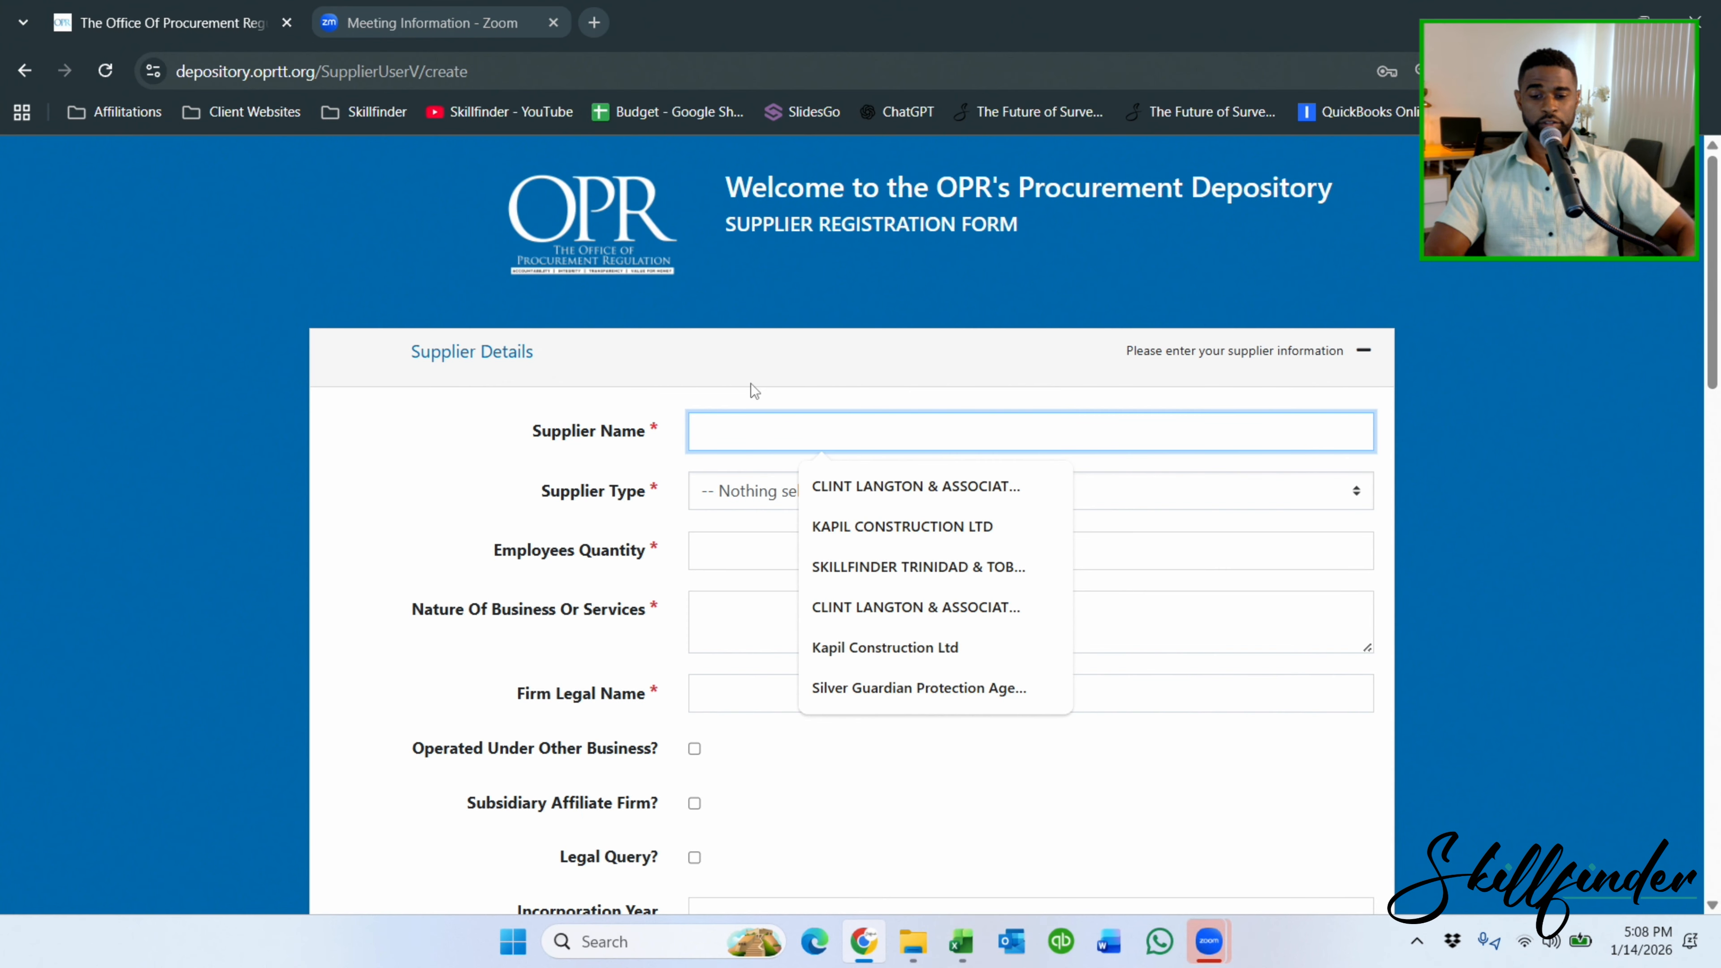
pyautogui.write('THe')
pyautogui.press('BackSpace')
pyautogui.press('BackSpace')
pyautogui.press('BackSpace')
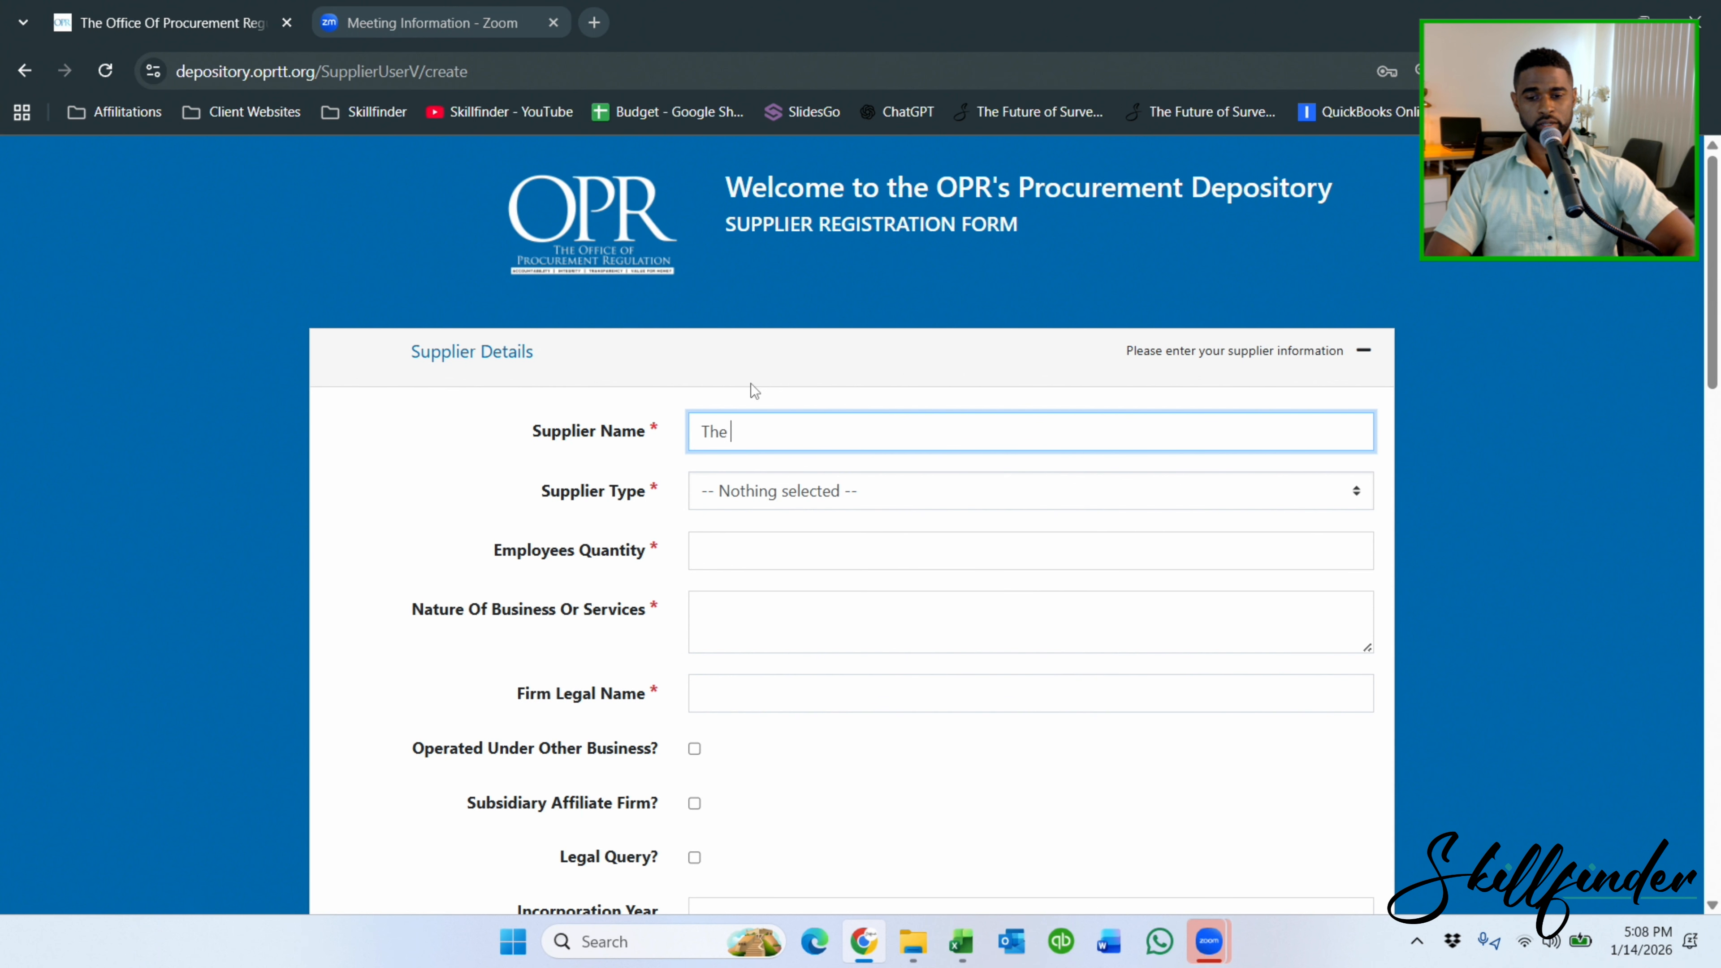
pyautogui.write('he Bloom')
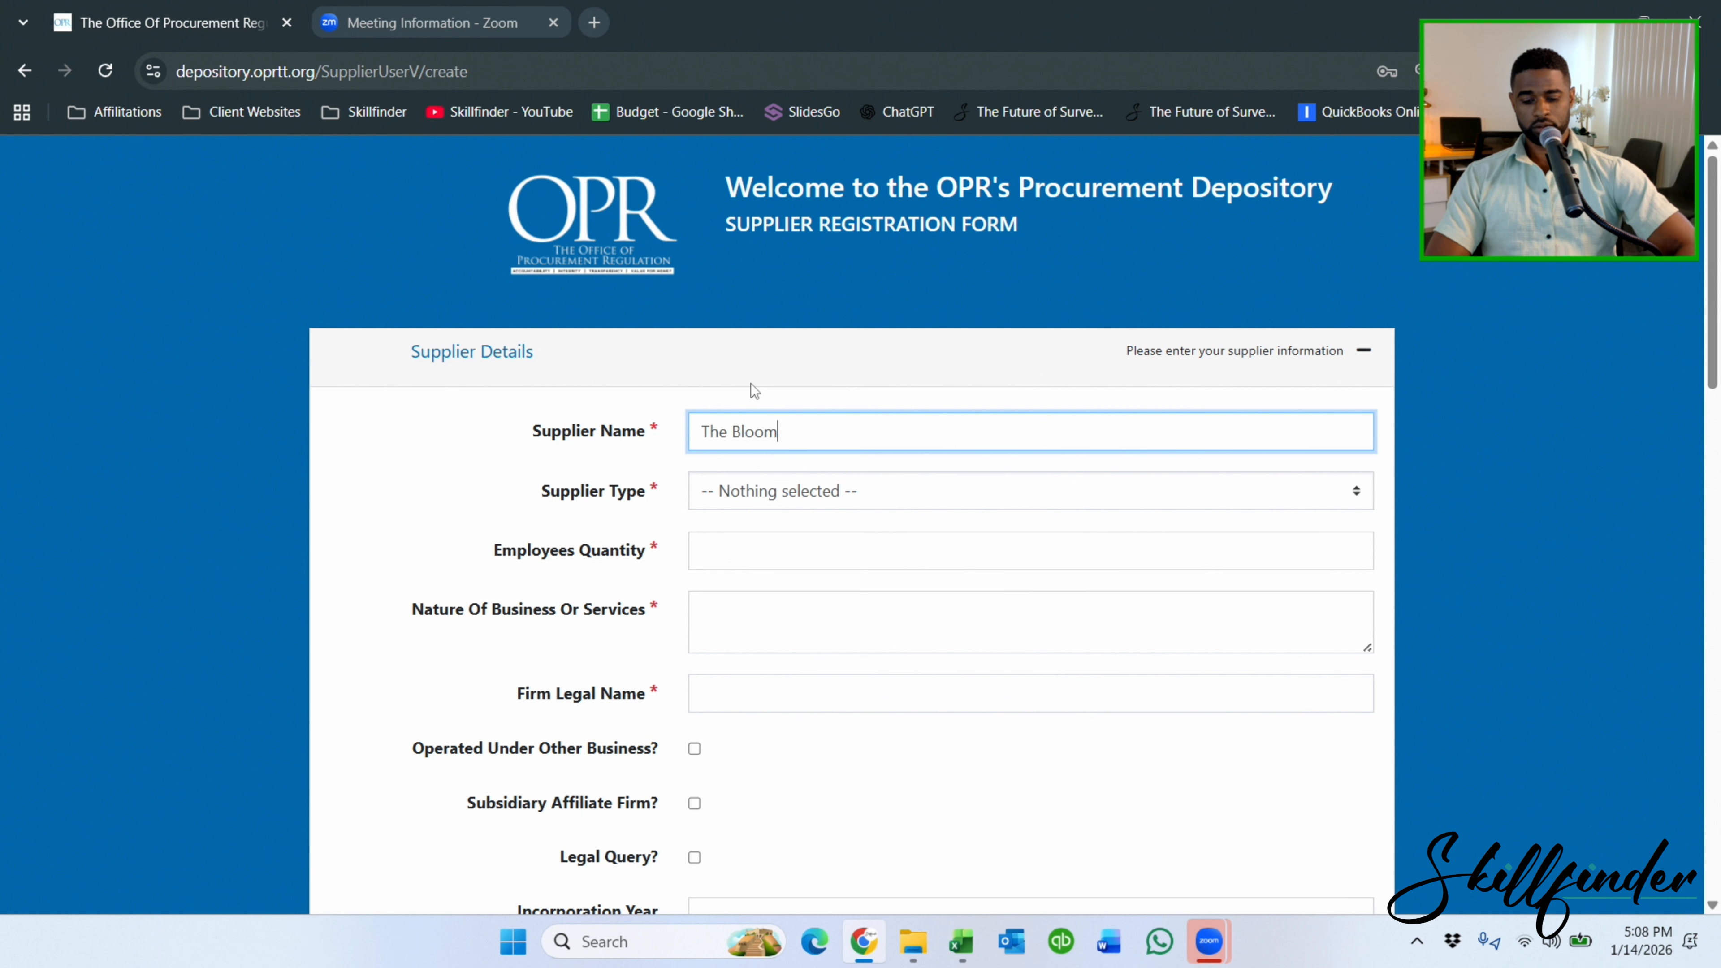
pyautogui.write(' Company')
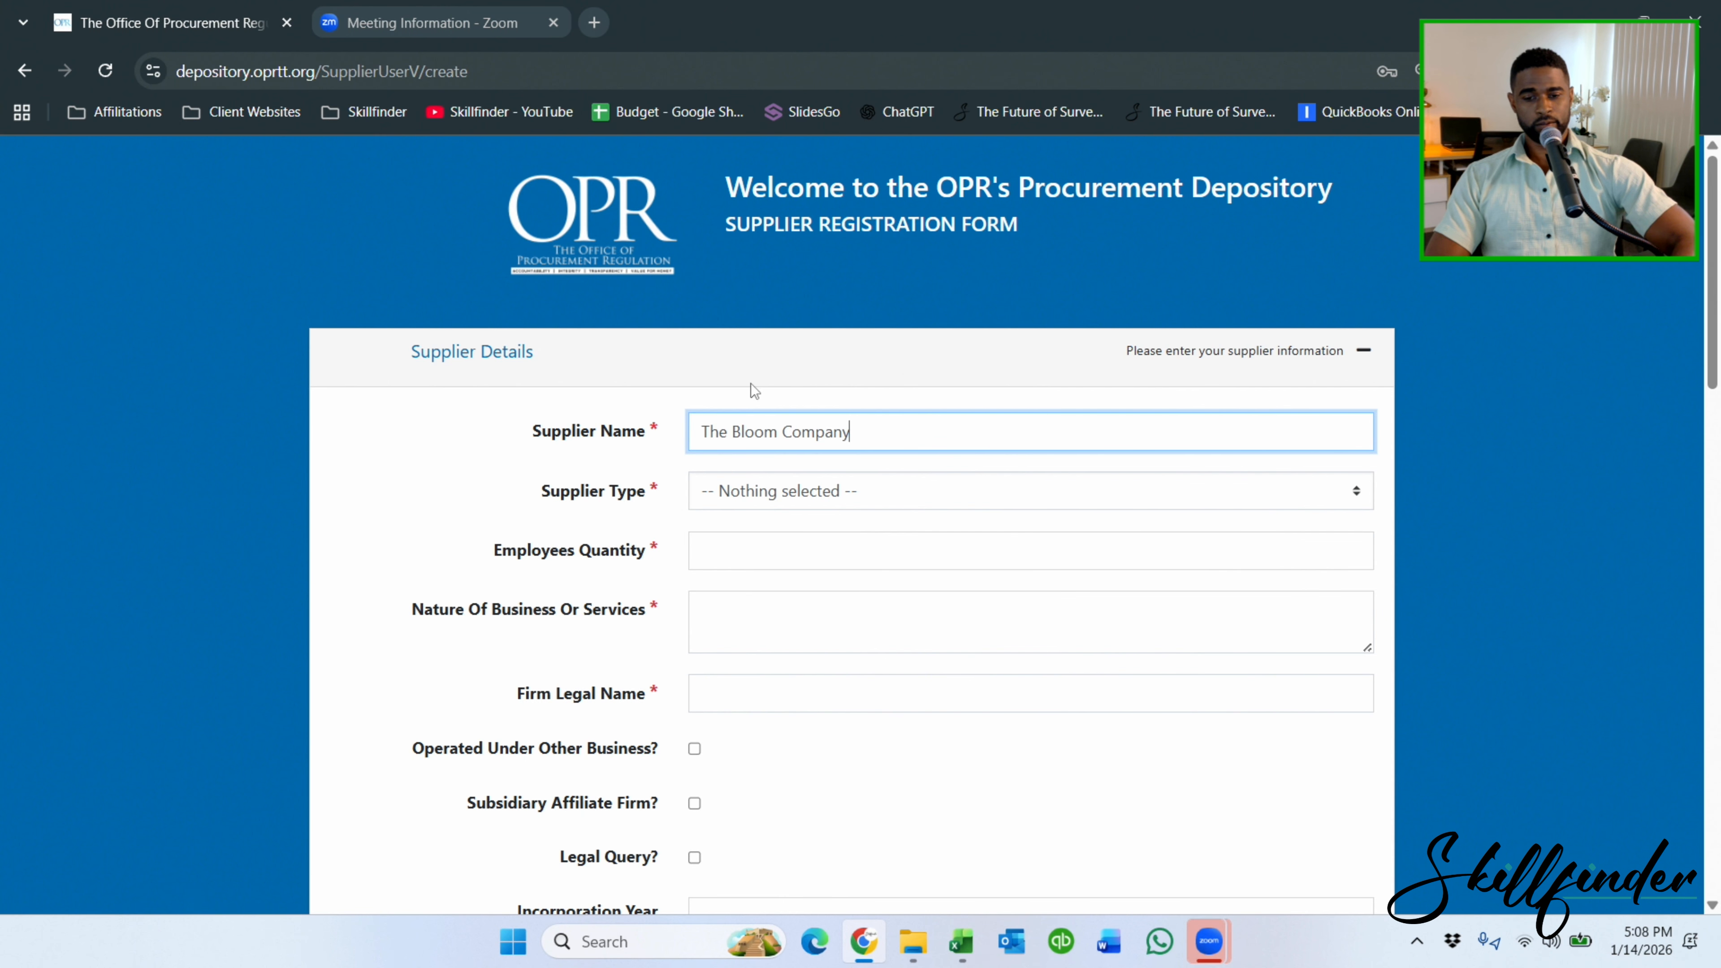
pyautogui.press('Tab')
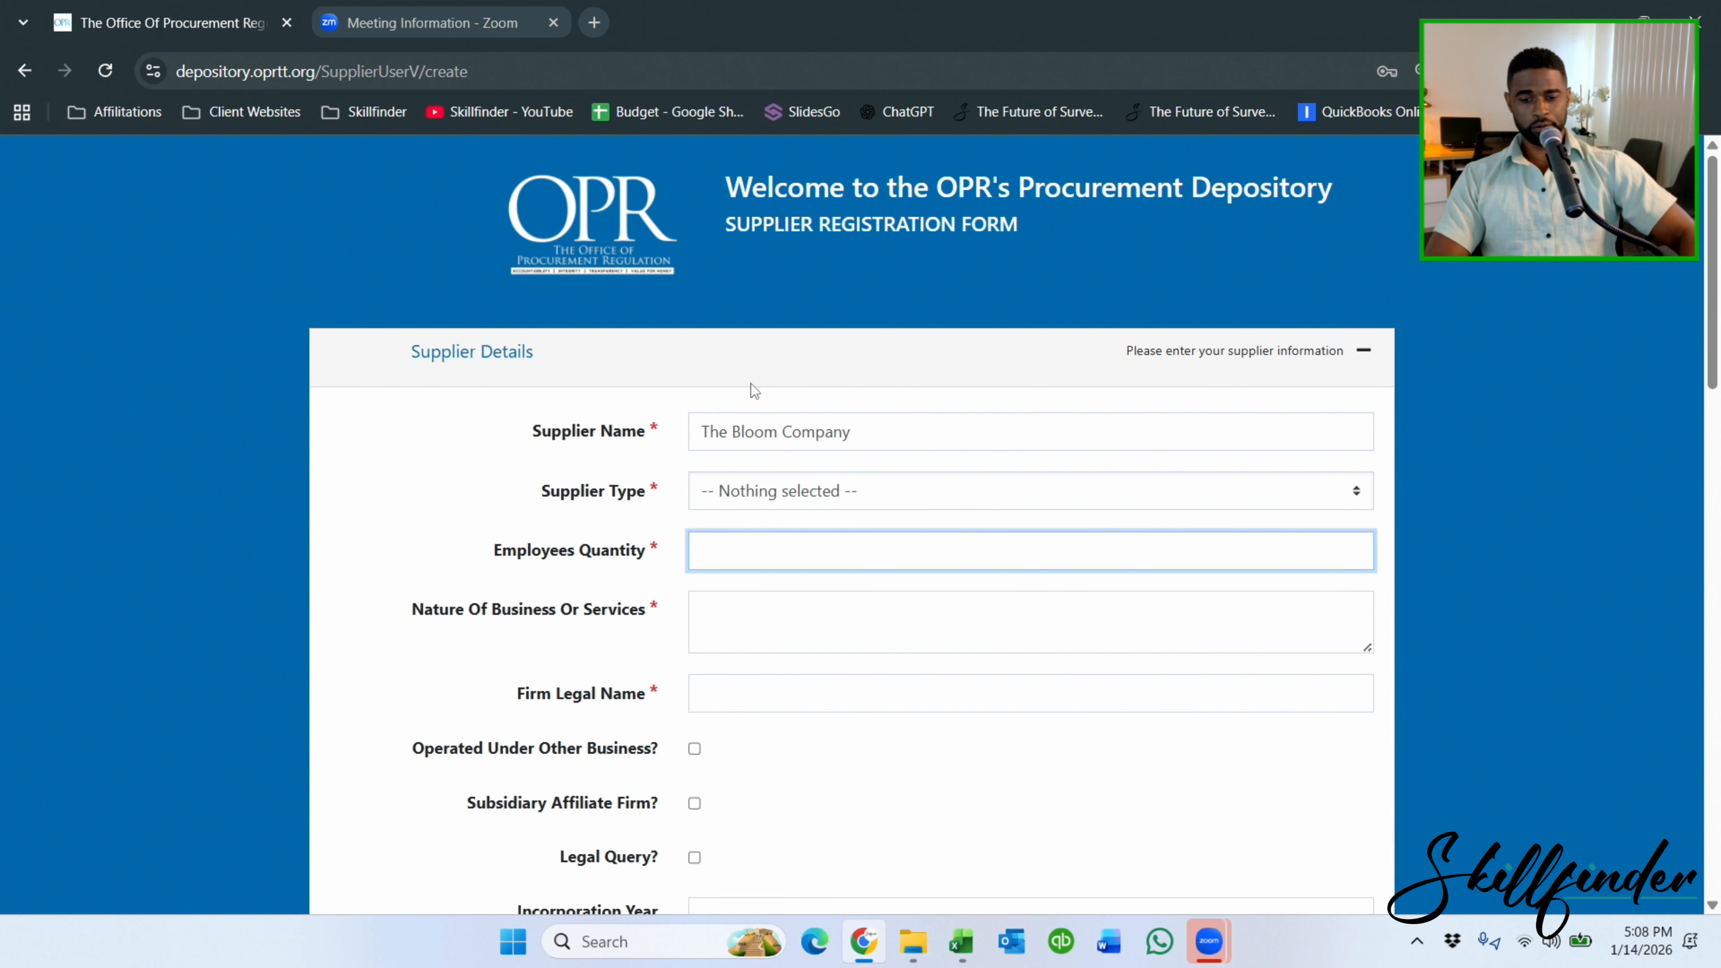
pyautogui.click(902, 437)
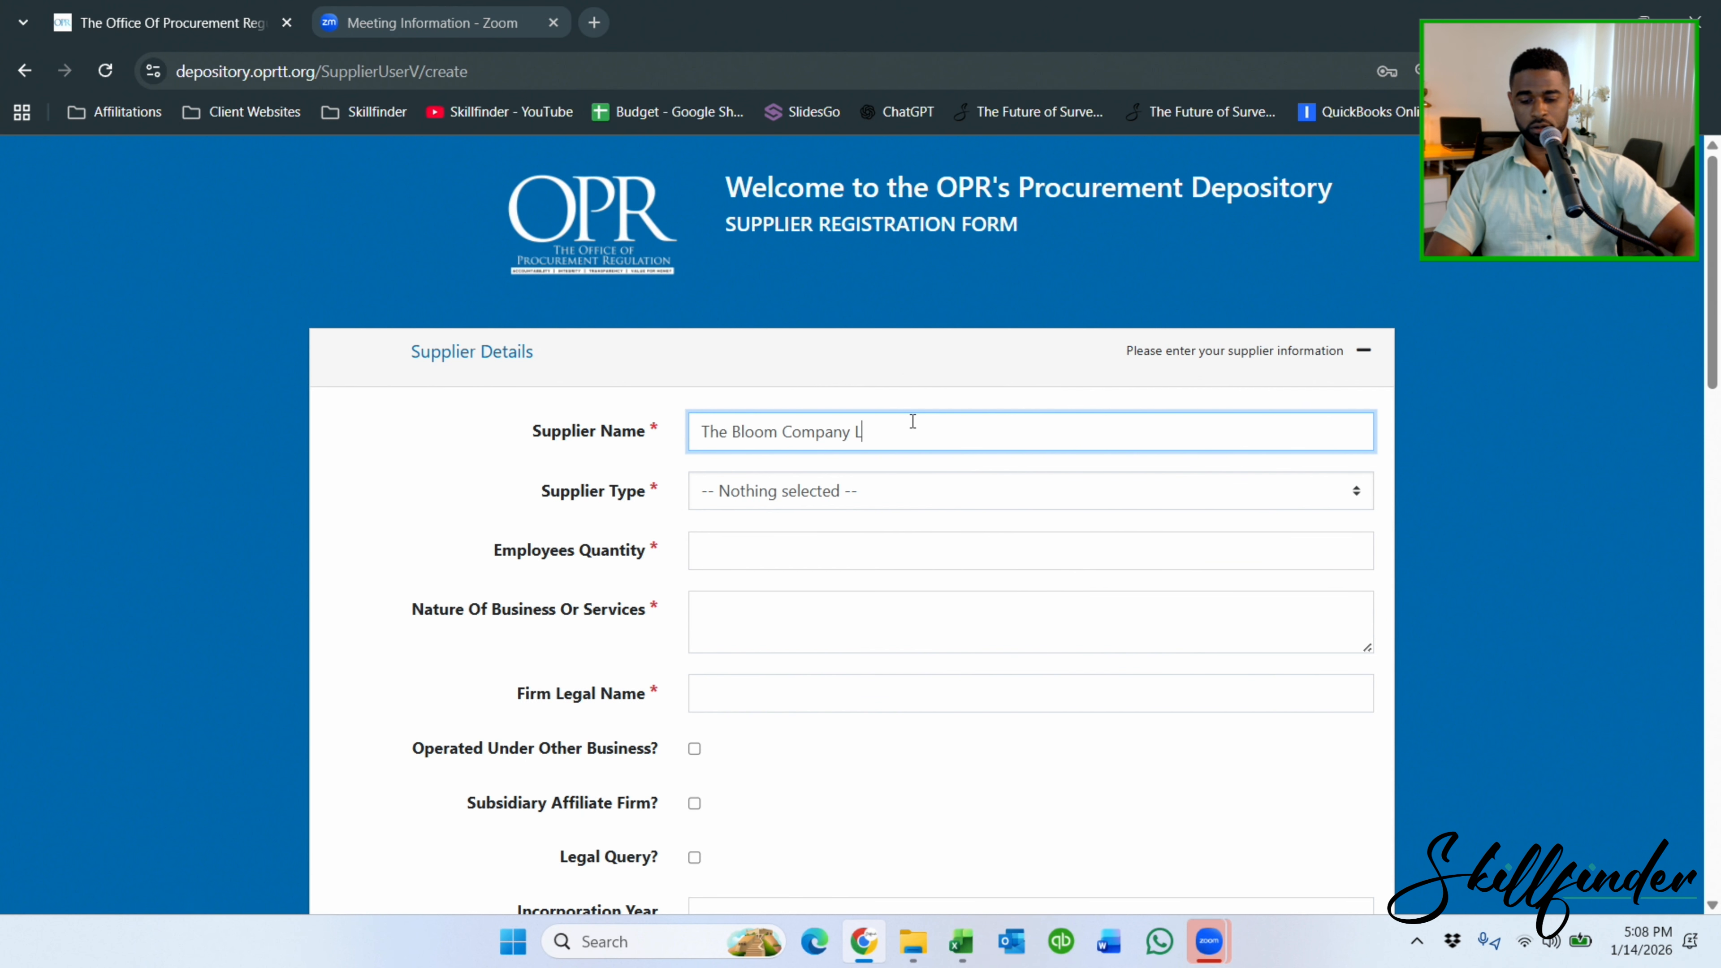
# Set Supplier Type to LIMITED LIABILITY and employees quantity to 10.
pyautogui.click(939, 485)
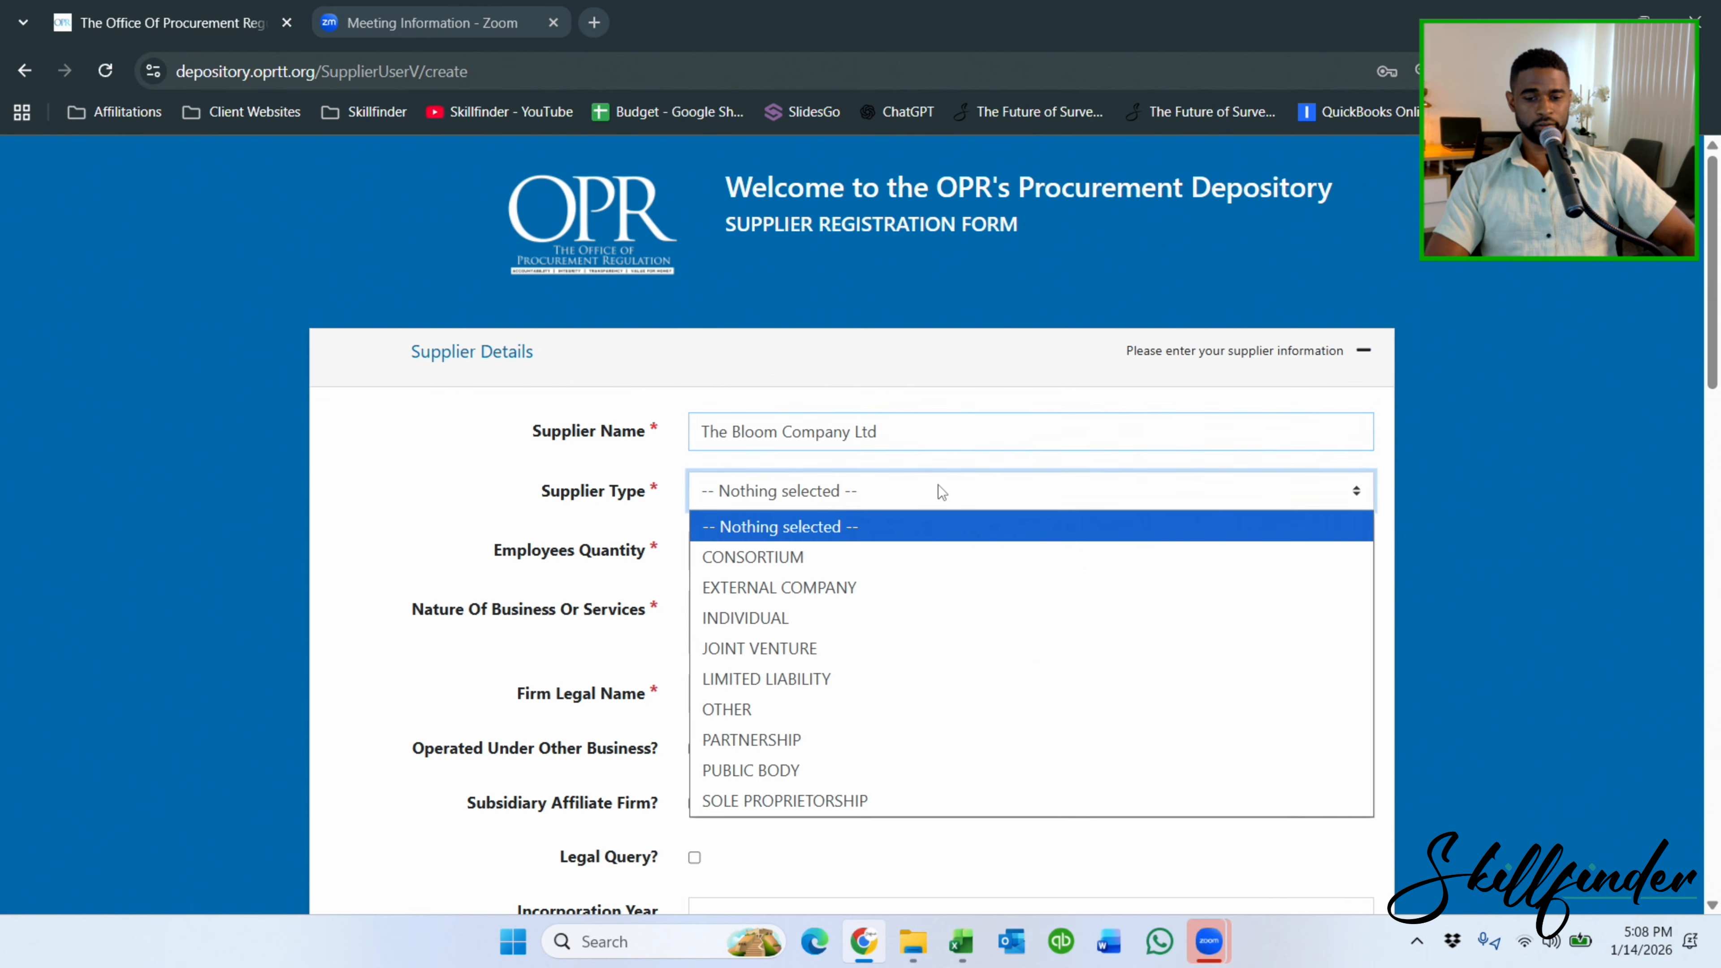
pyautogui.click(830, 680)
pyautogui.click(788, 551)
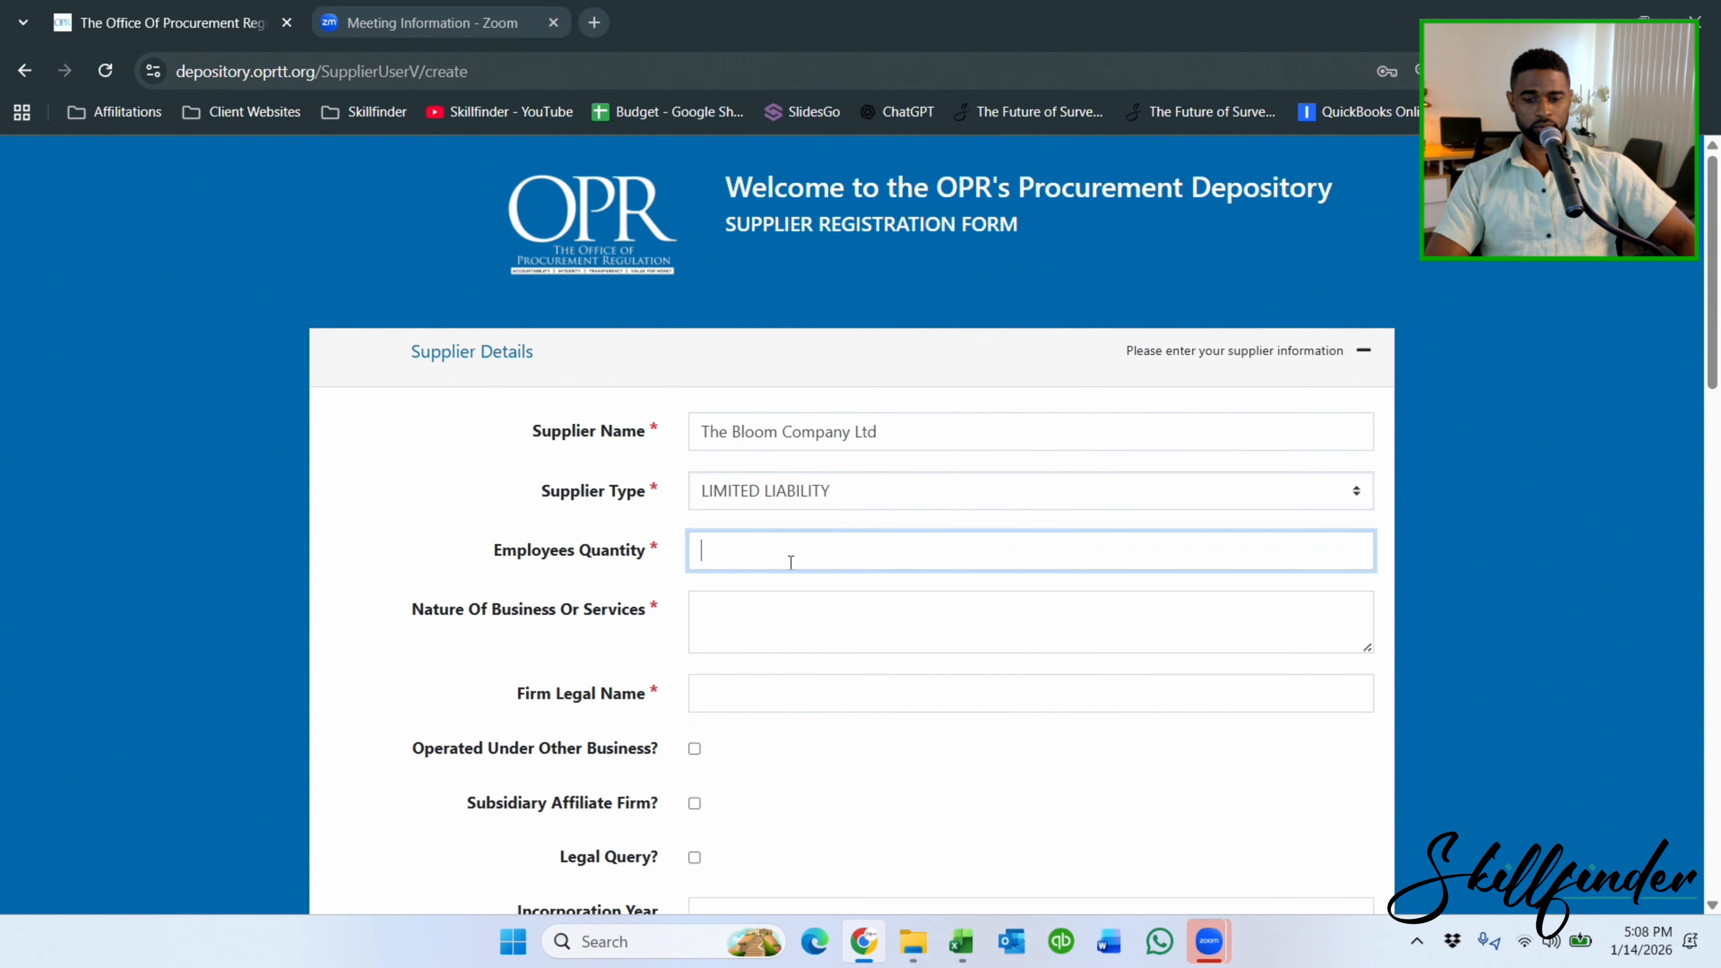
pyautogui.write('10')
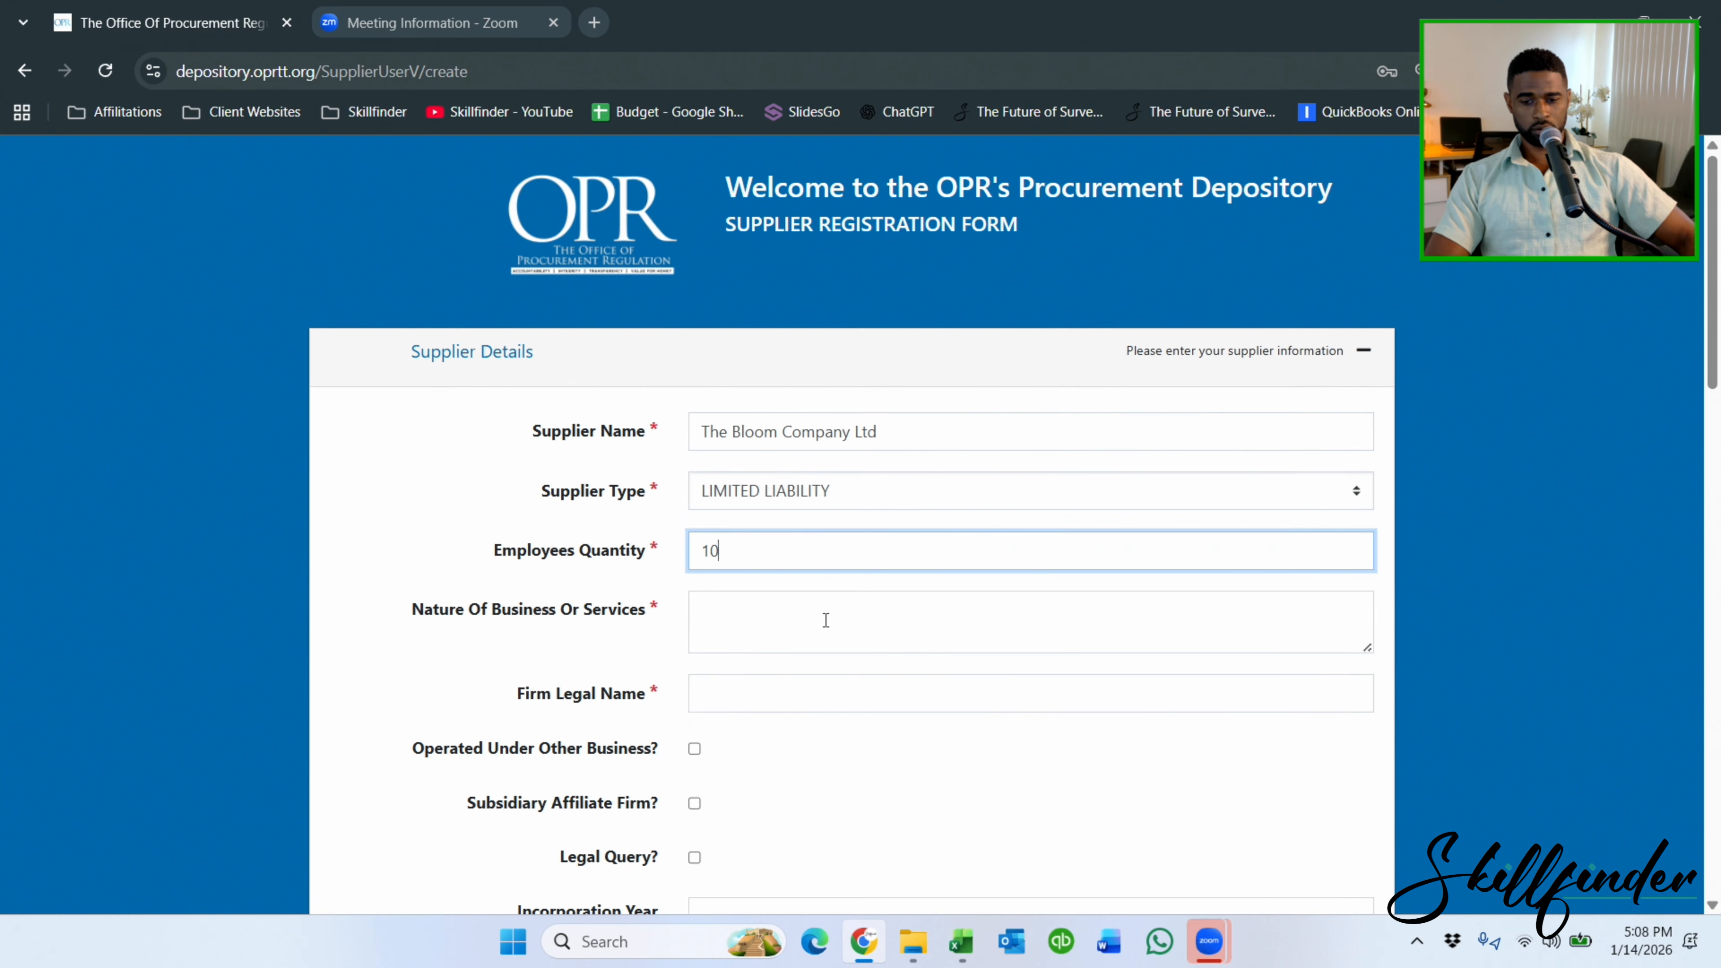
pyautogui.click(828, 638)
# Paste the business description from Excel cell A24 into Nature Of Business.
pyautogui.click(962, 942)
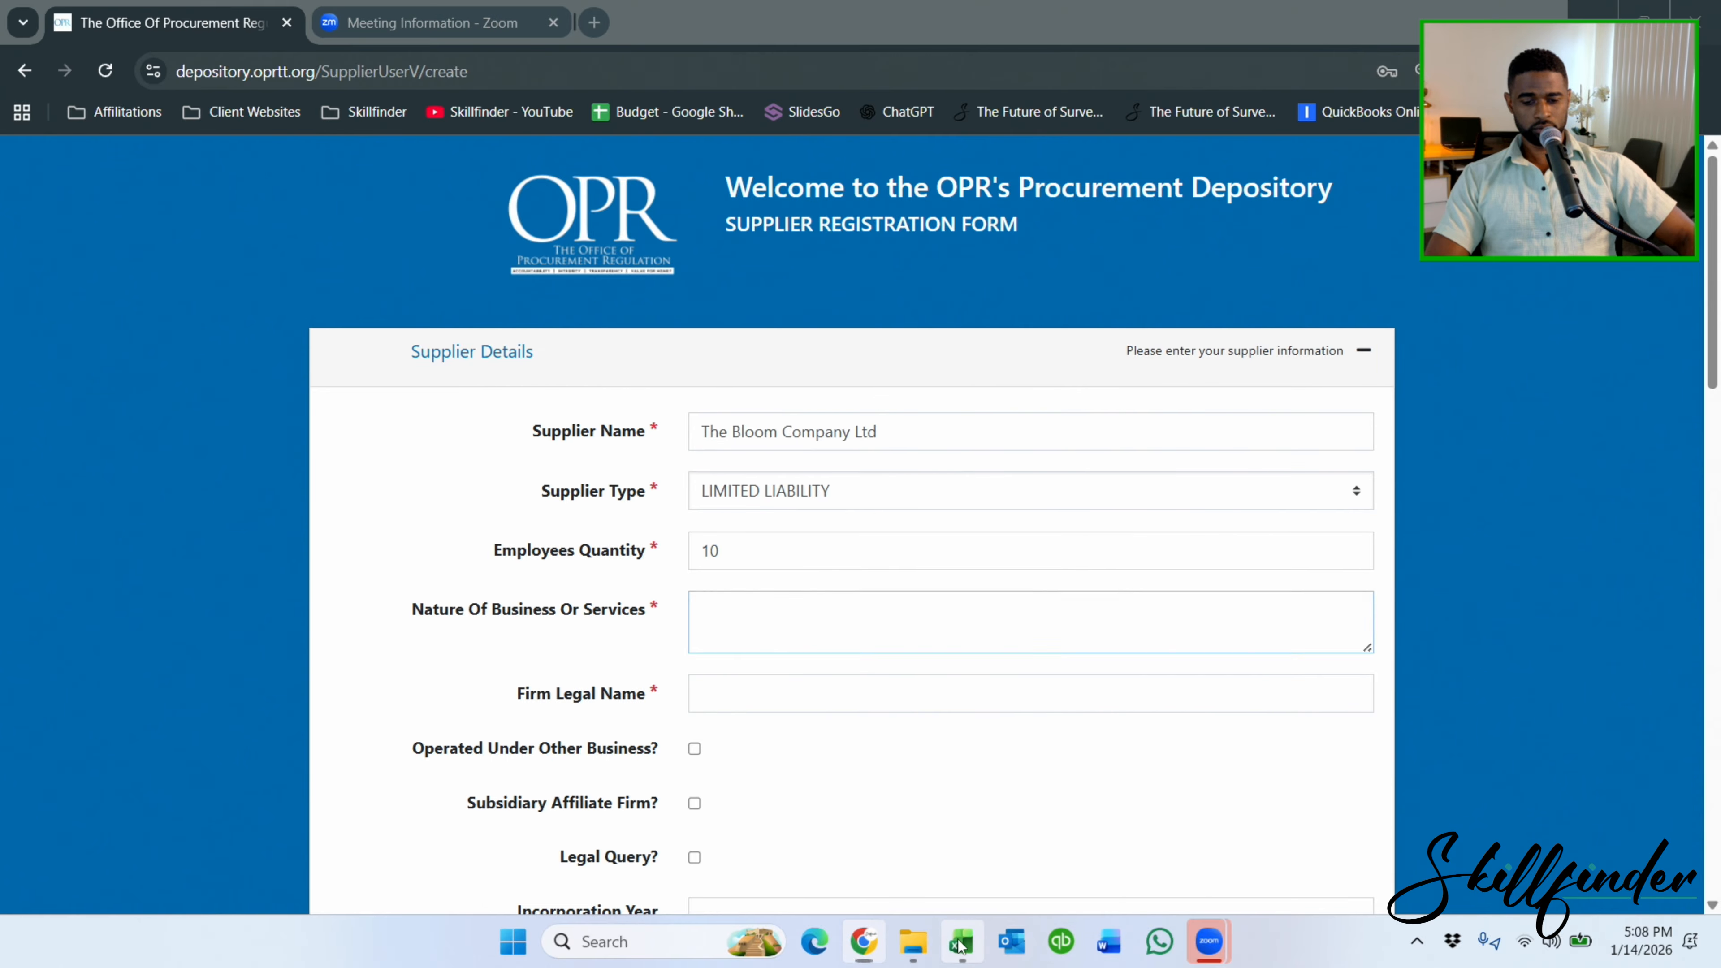
pyautogui.scroll(-4, 619, 717)
pyautogui.click(380, 527)
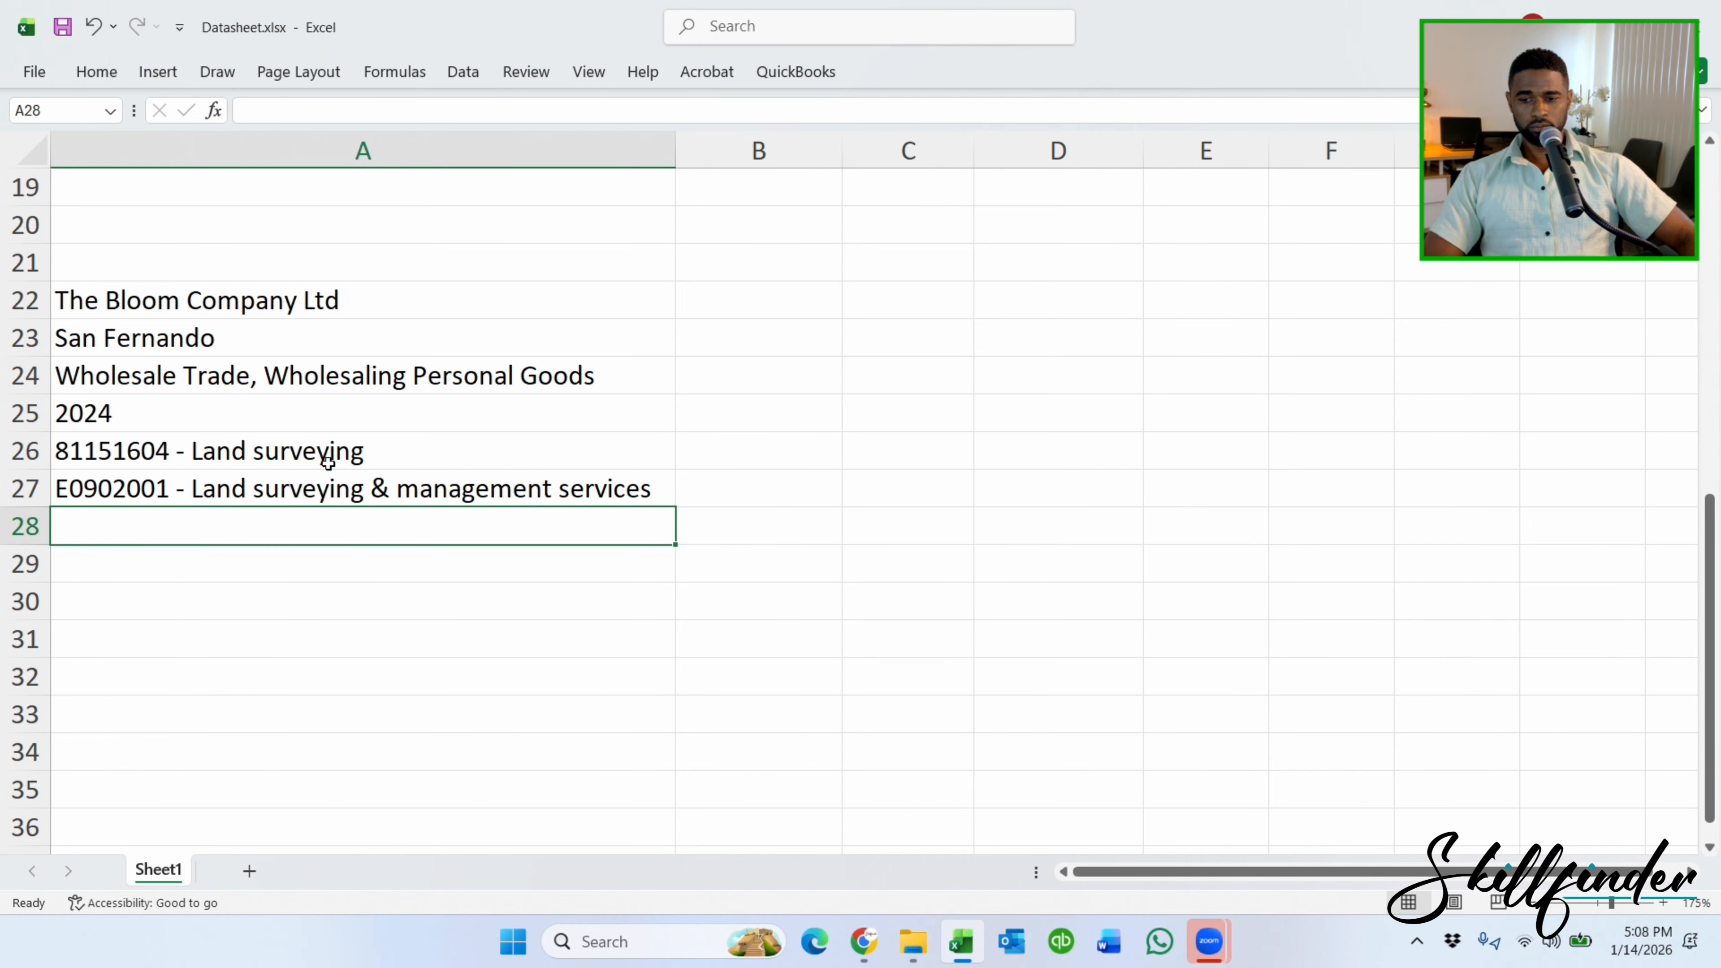
pyautogui.click(291, 373)
pyautogui.hotkey('ctrl', 'c')
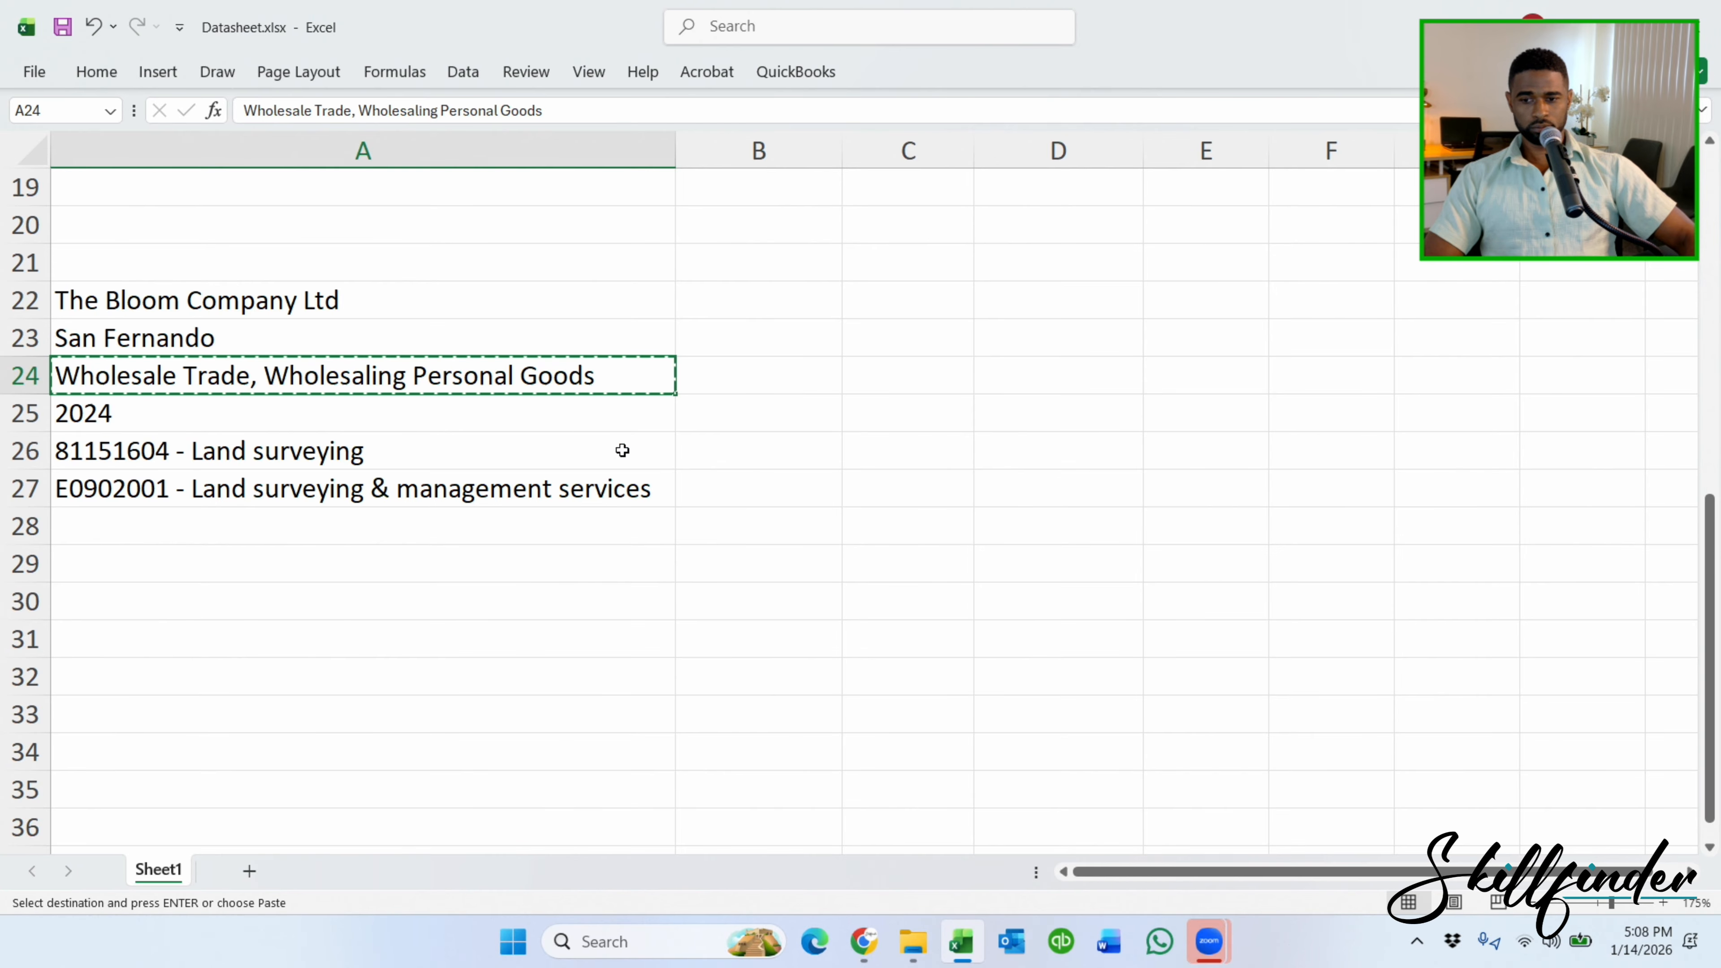
pyautogui.hotkey('alt', 'Tab')
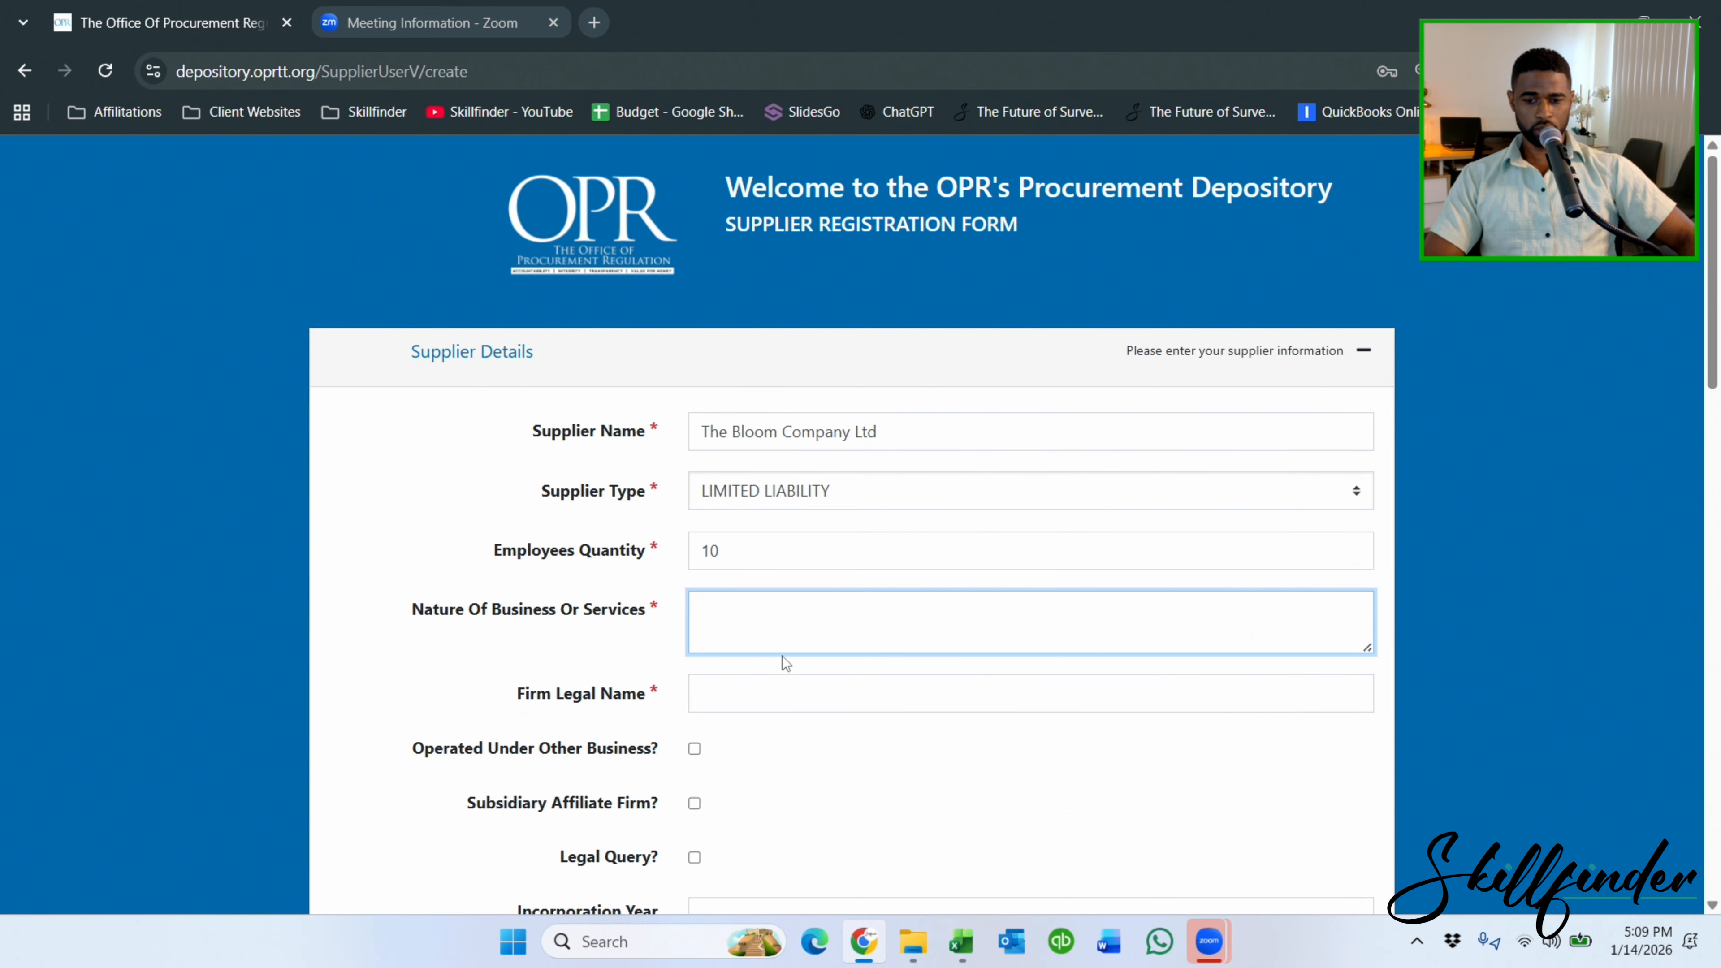
pyautogui.hotkey('ctrl', 'v')
pyautogui.click(734, 684)
# Copy the Supplier Name into the Firm Legal Name field.
pyautogui.click(737, 439)
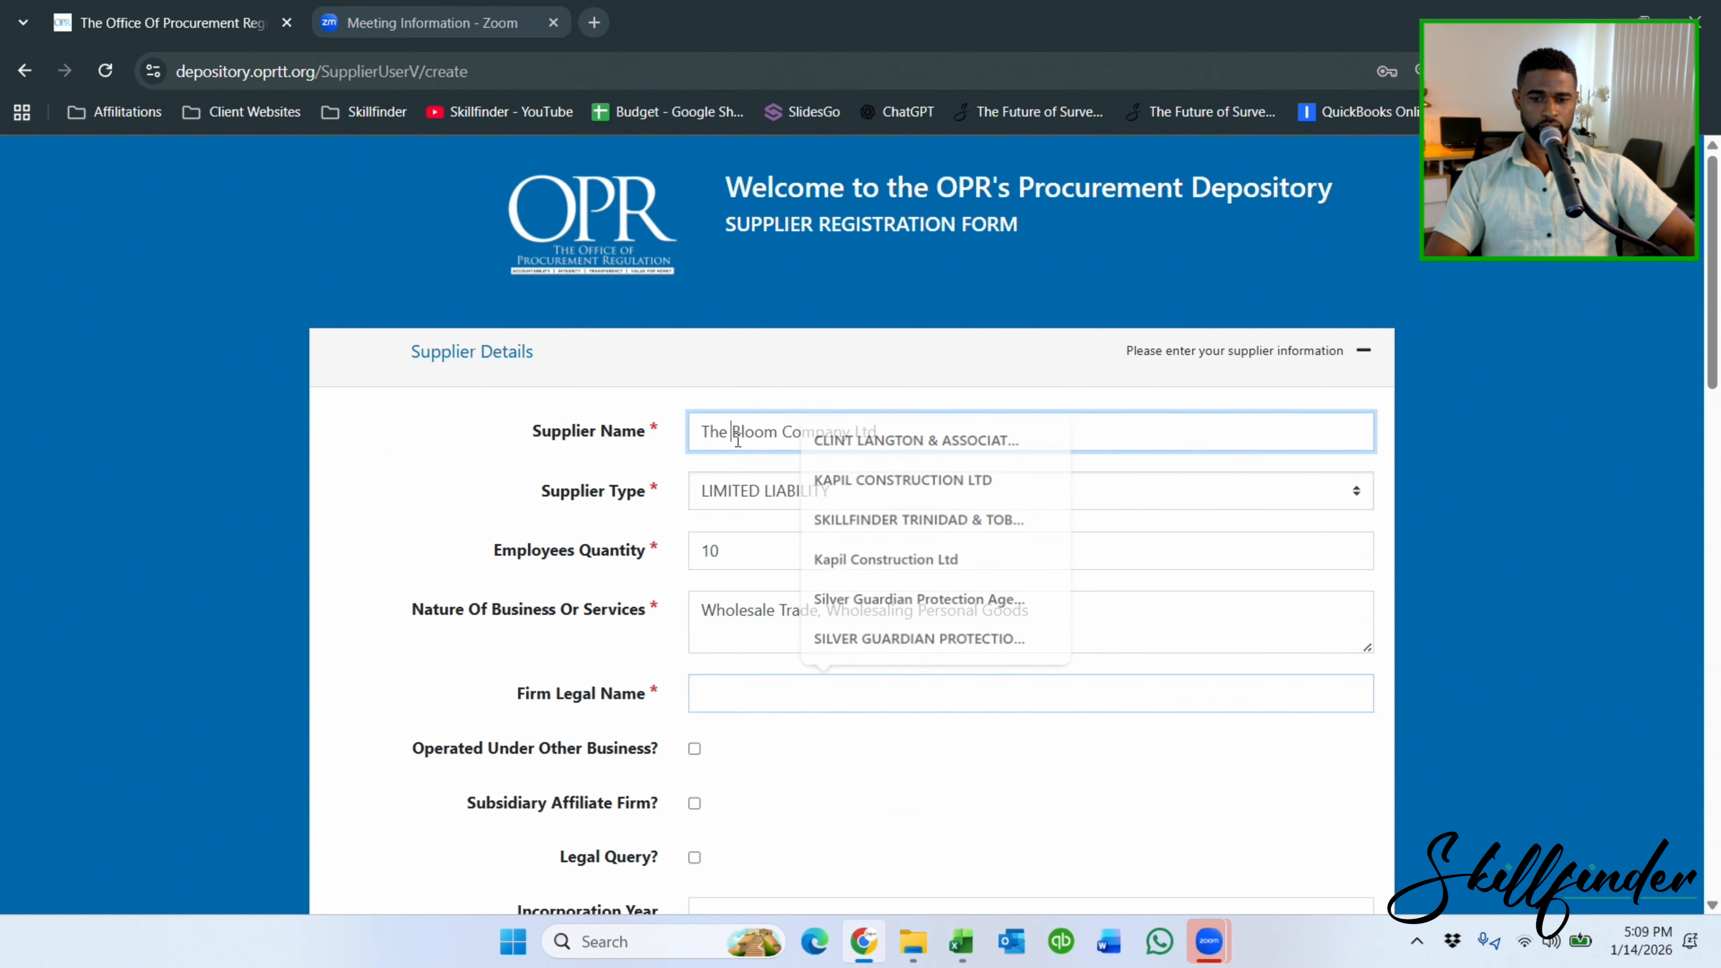
pyautogui.tripleClick(737, 440)
pyautogui.hotkey('ctrl', 'c')
pyautogui.click(755, 688)
pyautogui.hotkey('ctrl', 'v')
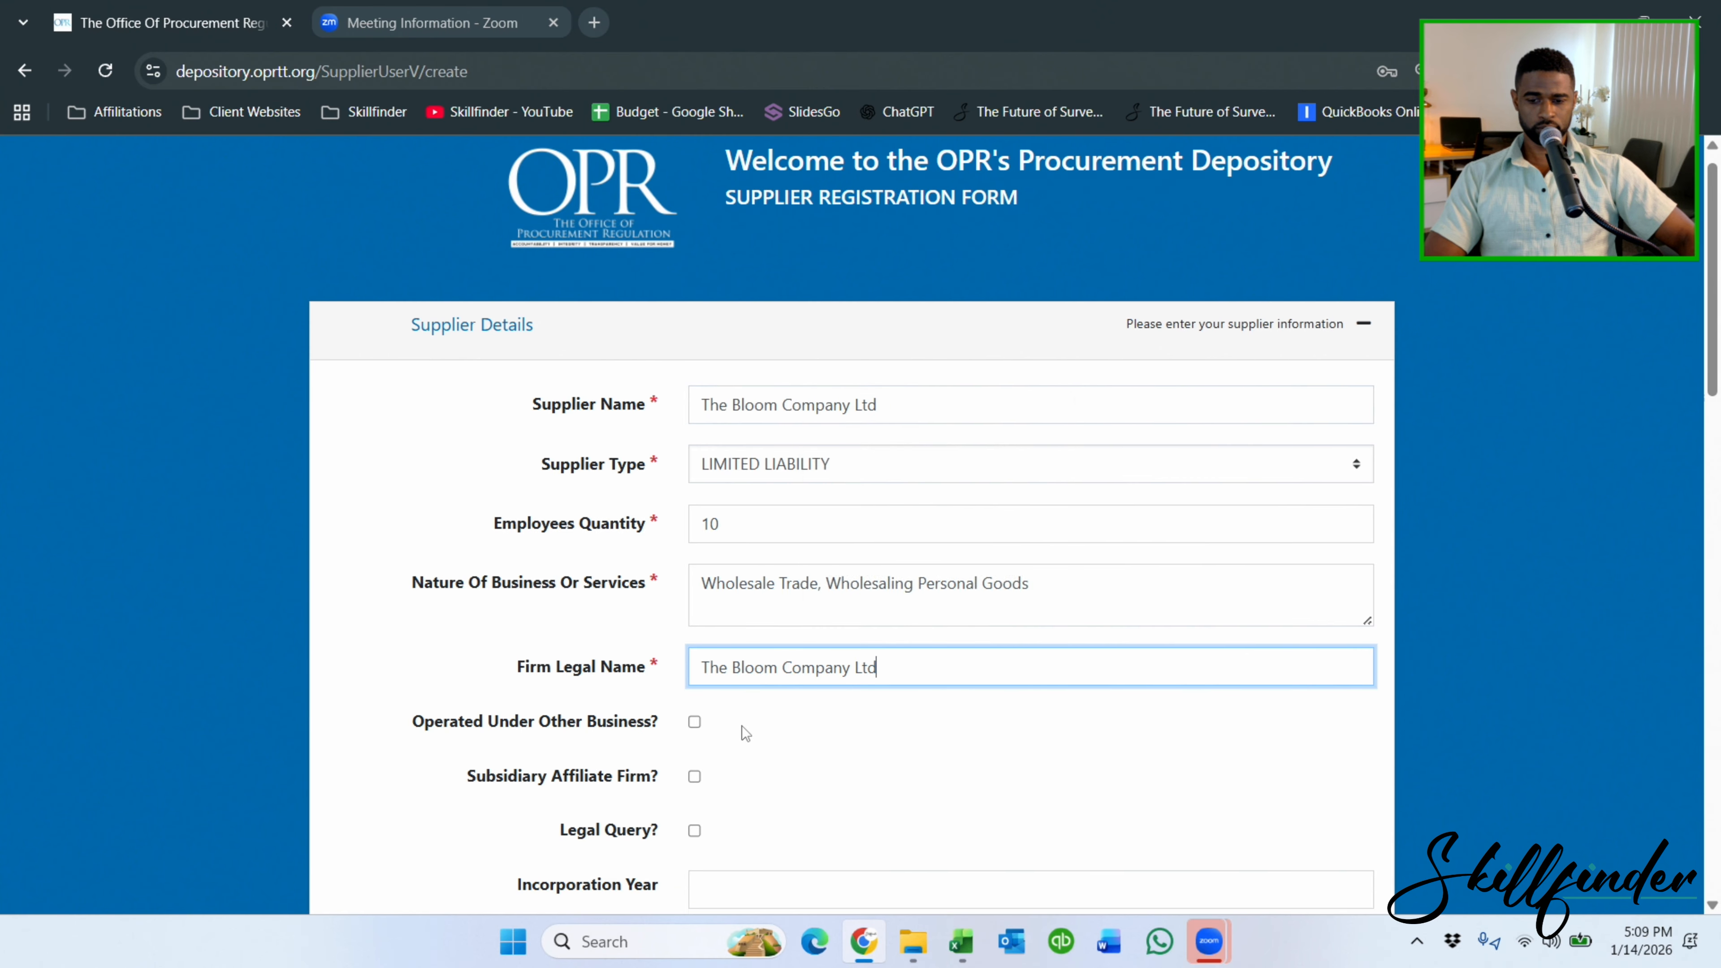
pyautogui.scroll(-5, 742, 725)
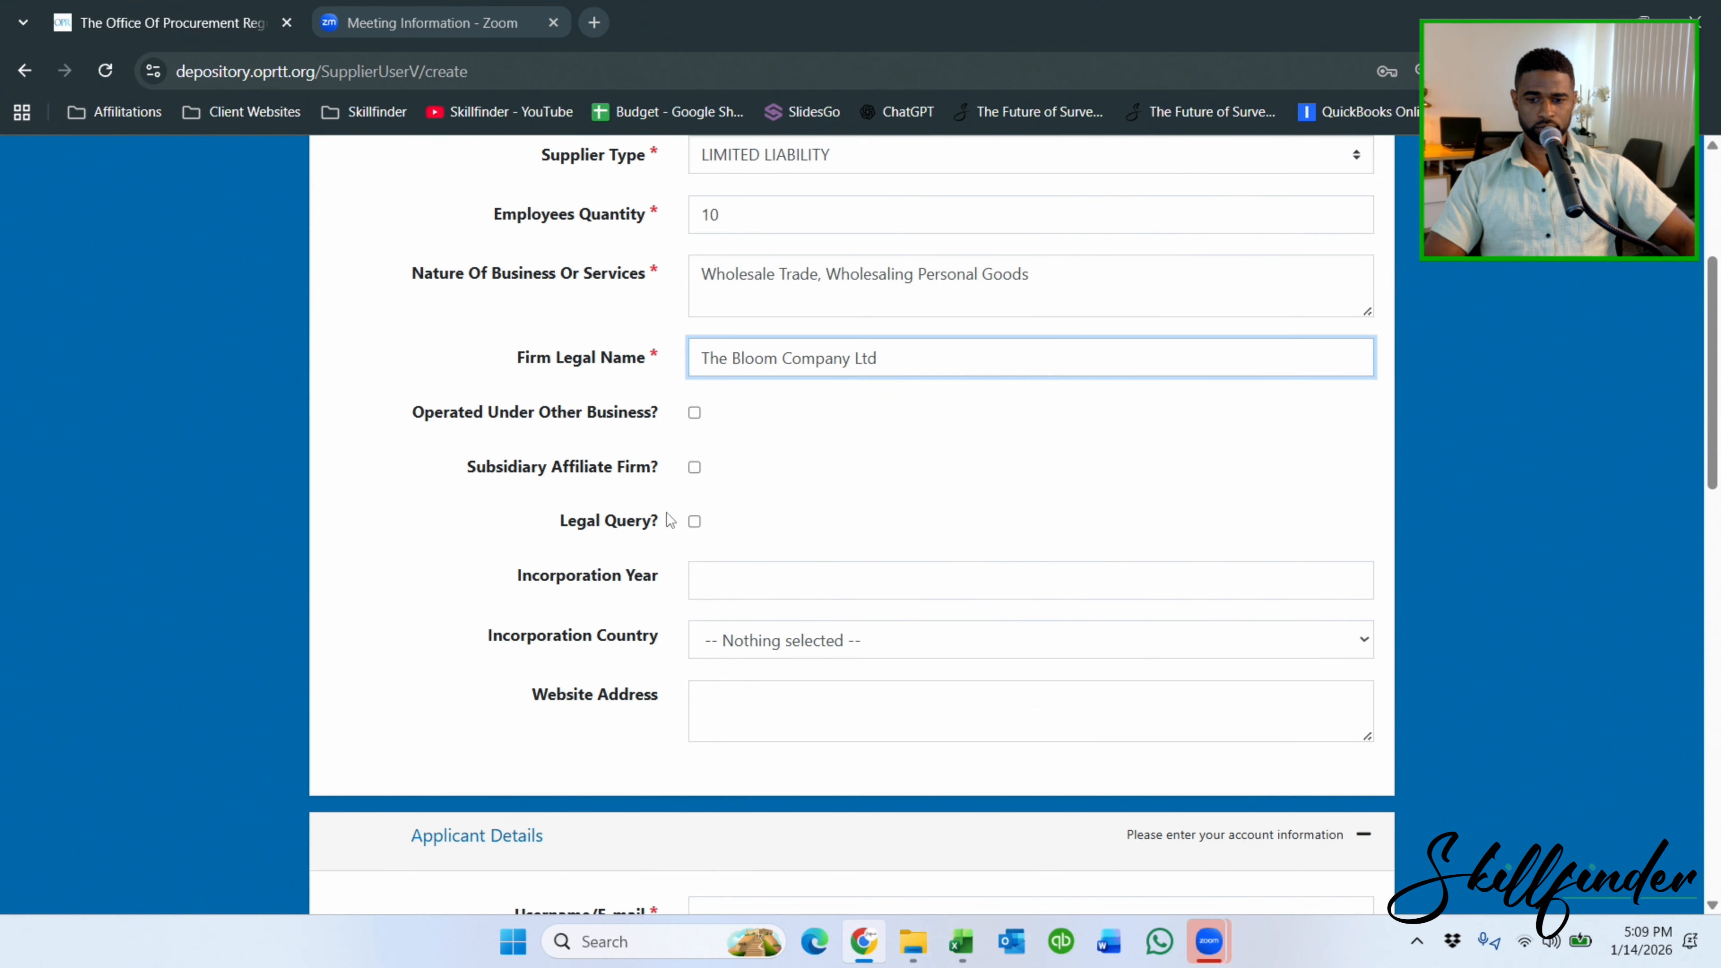
# Set the incorporation year to 2024 and country to TRINIDAD AND TOBAGO.
pyautogui.click(721, 581)
pyautogui.write('2024')
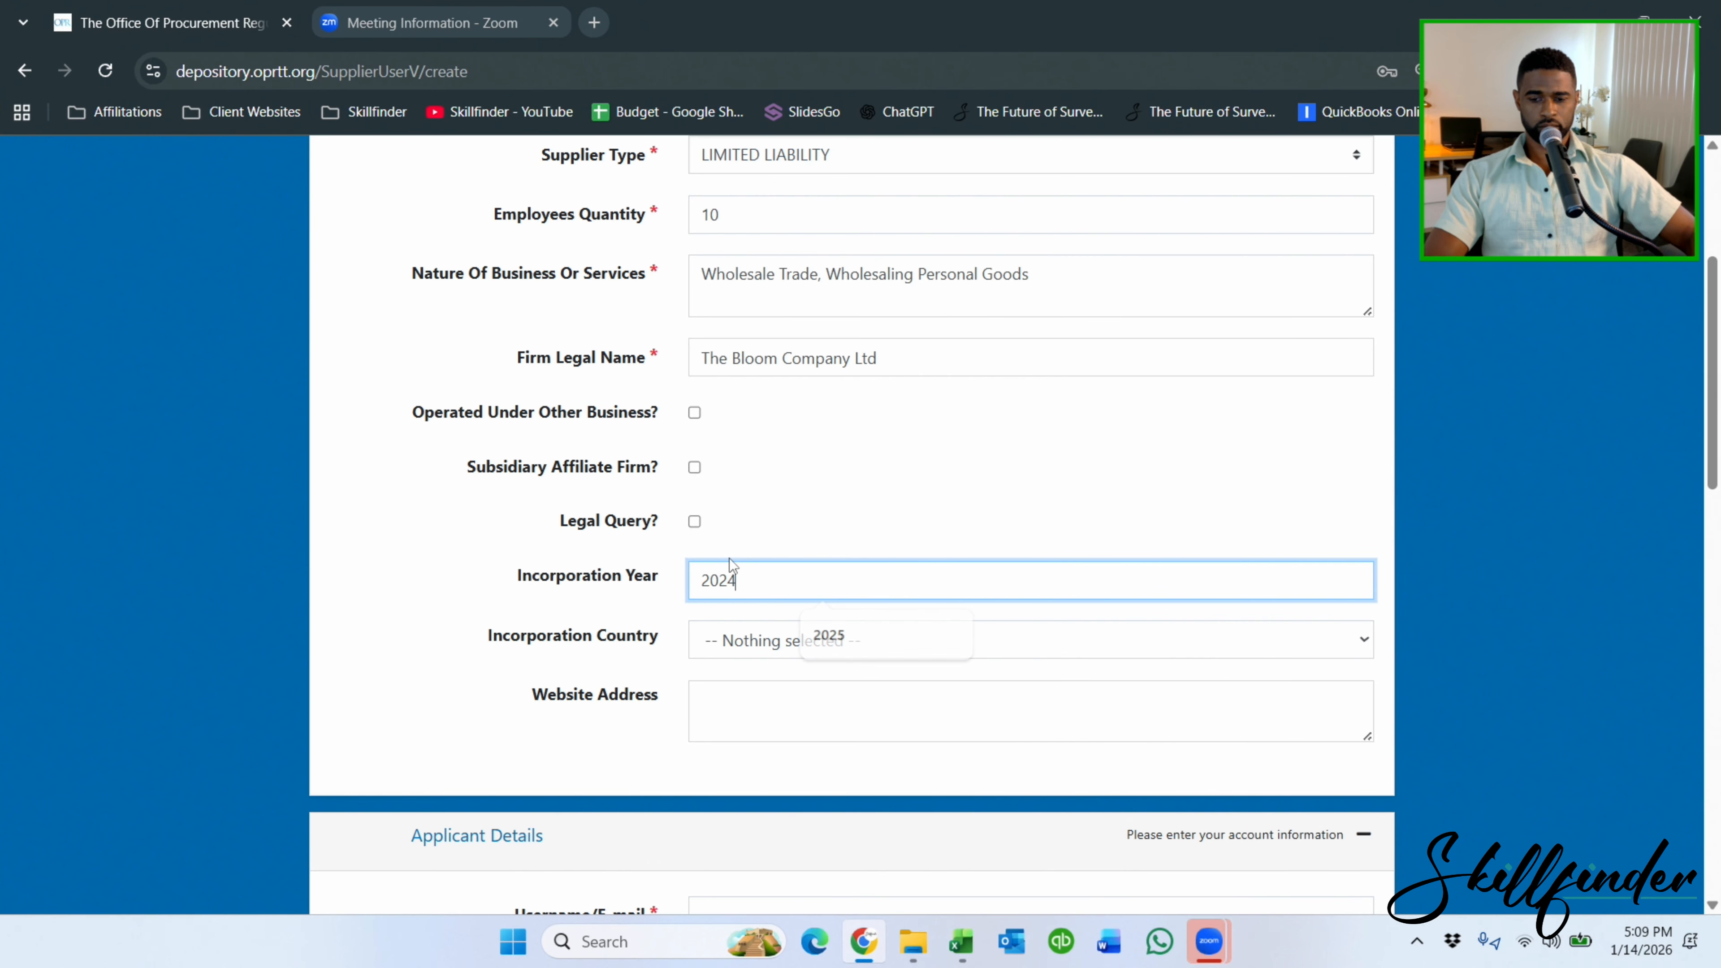
pyautogui.click(812, 638)
pyautogui.scroll(-1, 817, 542)
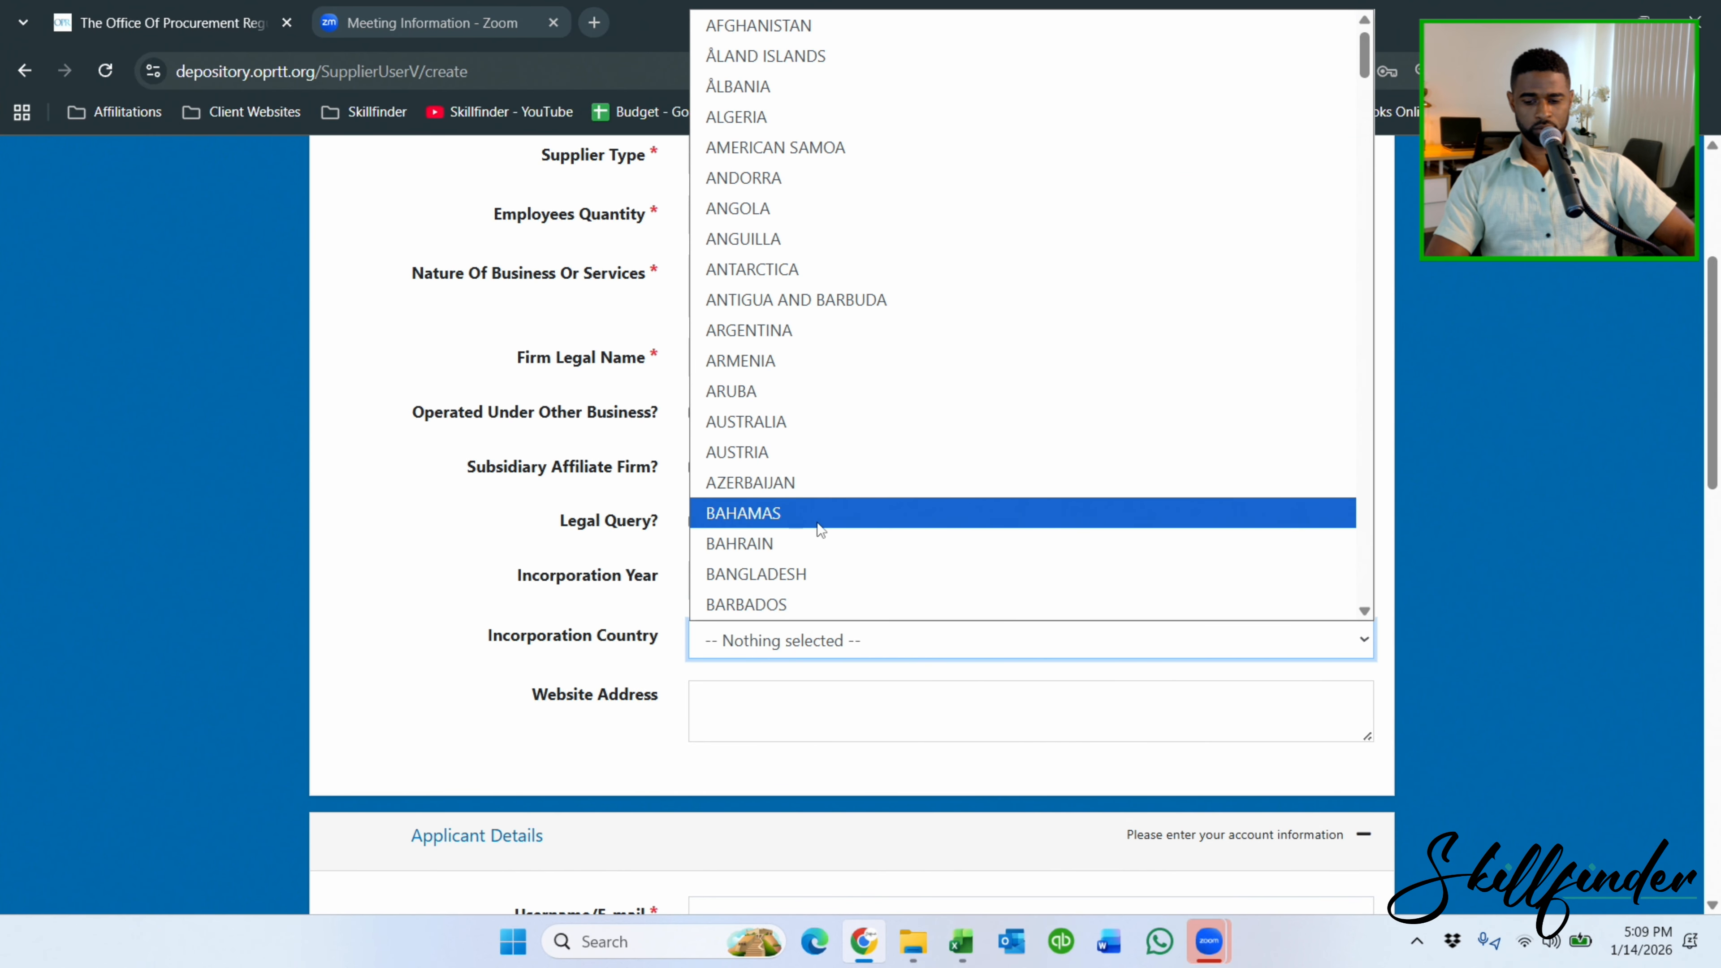
pyautogui.write('trinidad')
pyautogui.click(784, 627)
pyautogui.click(740, 718)
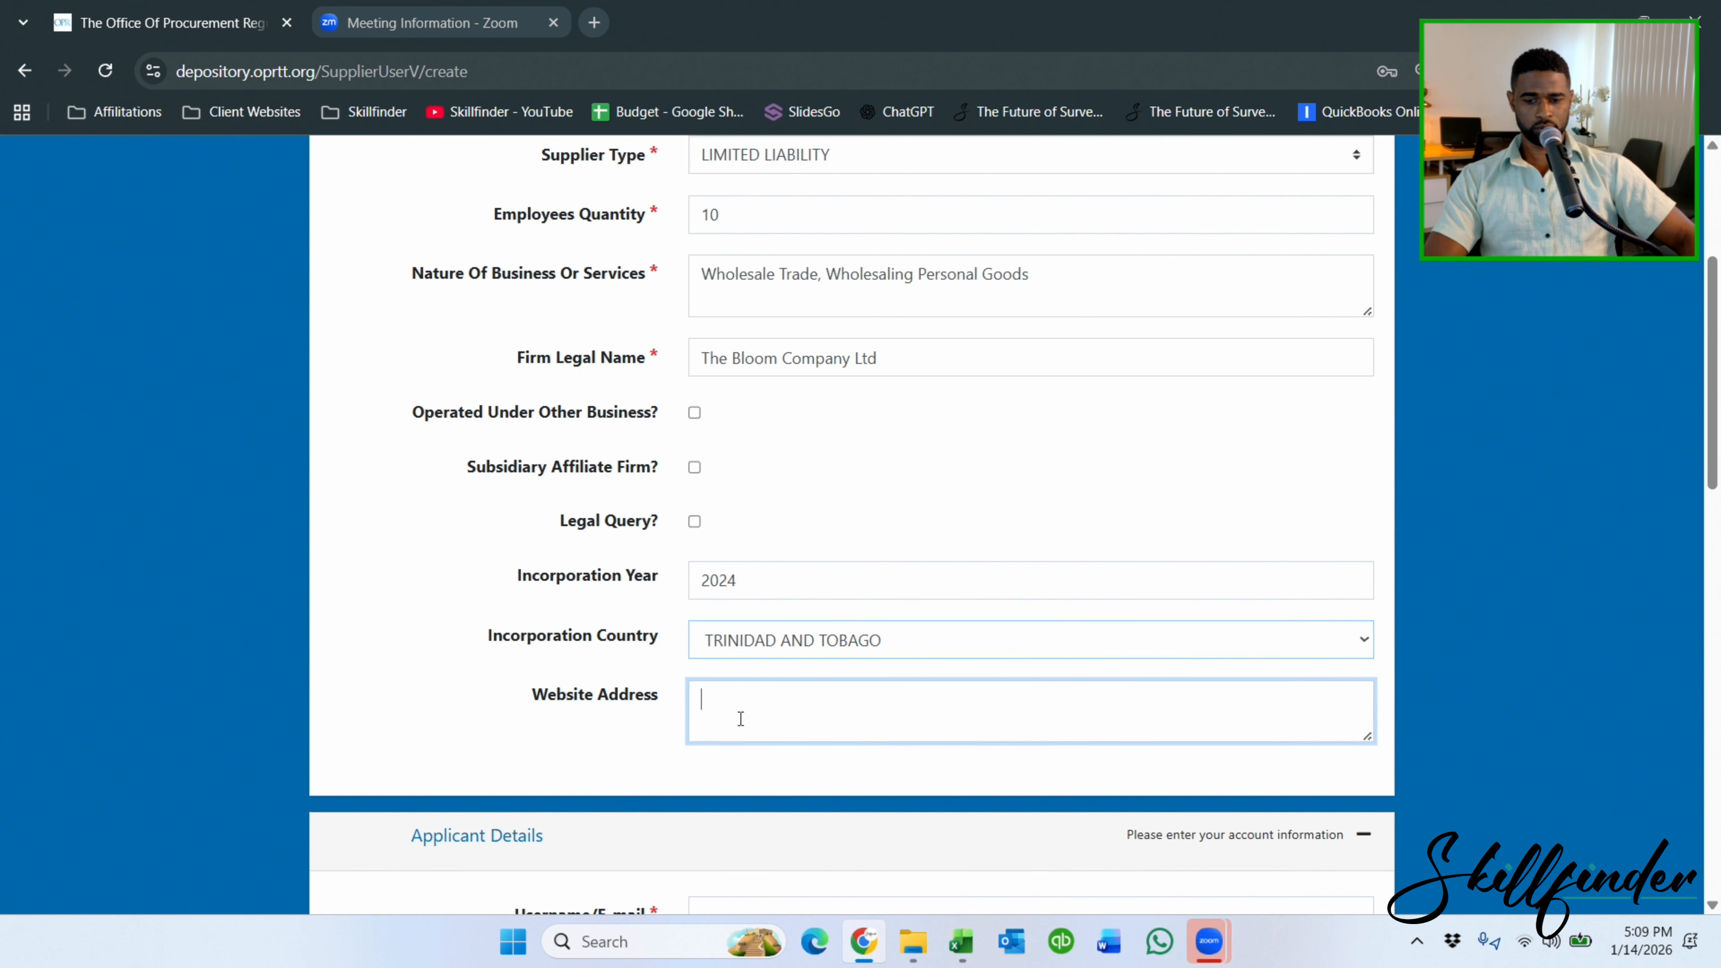
pyautogui.scroll(-5, 740, 719)
# Fill in the applicant's username e-mail, first and last name, and Manager job title.
pyautogui.click(745, 473)
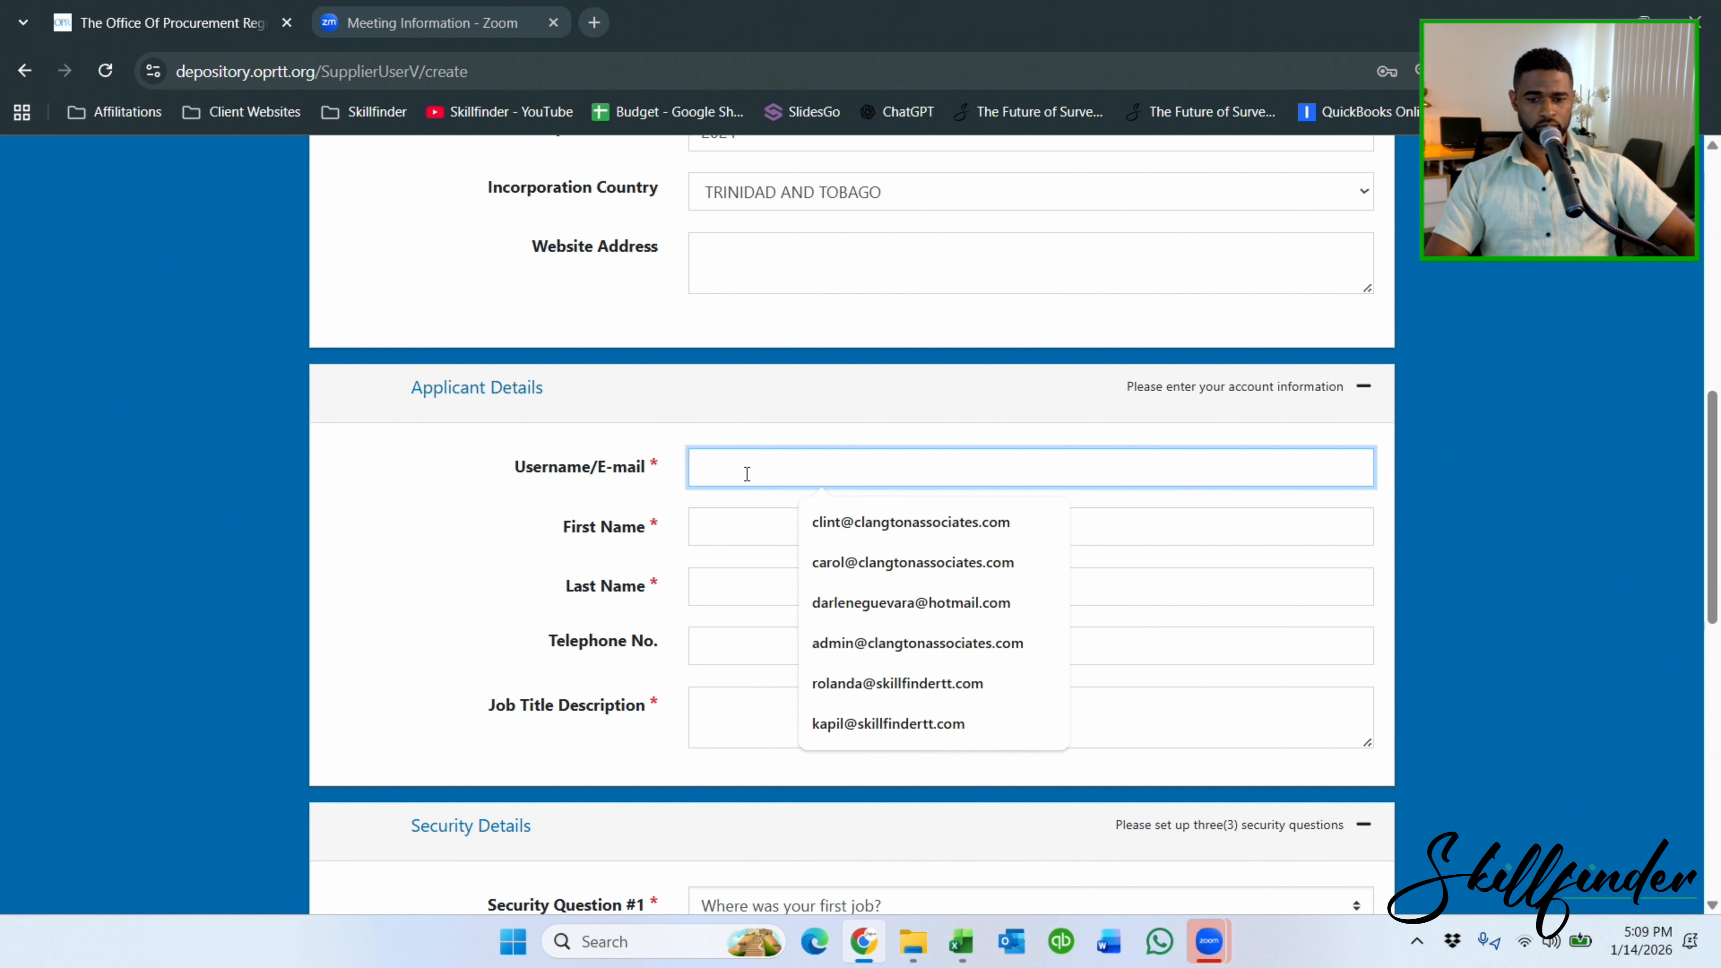
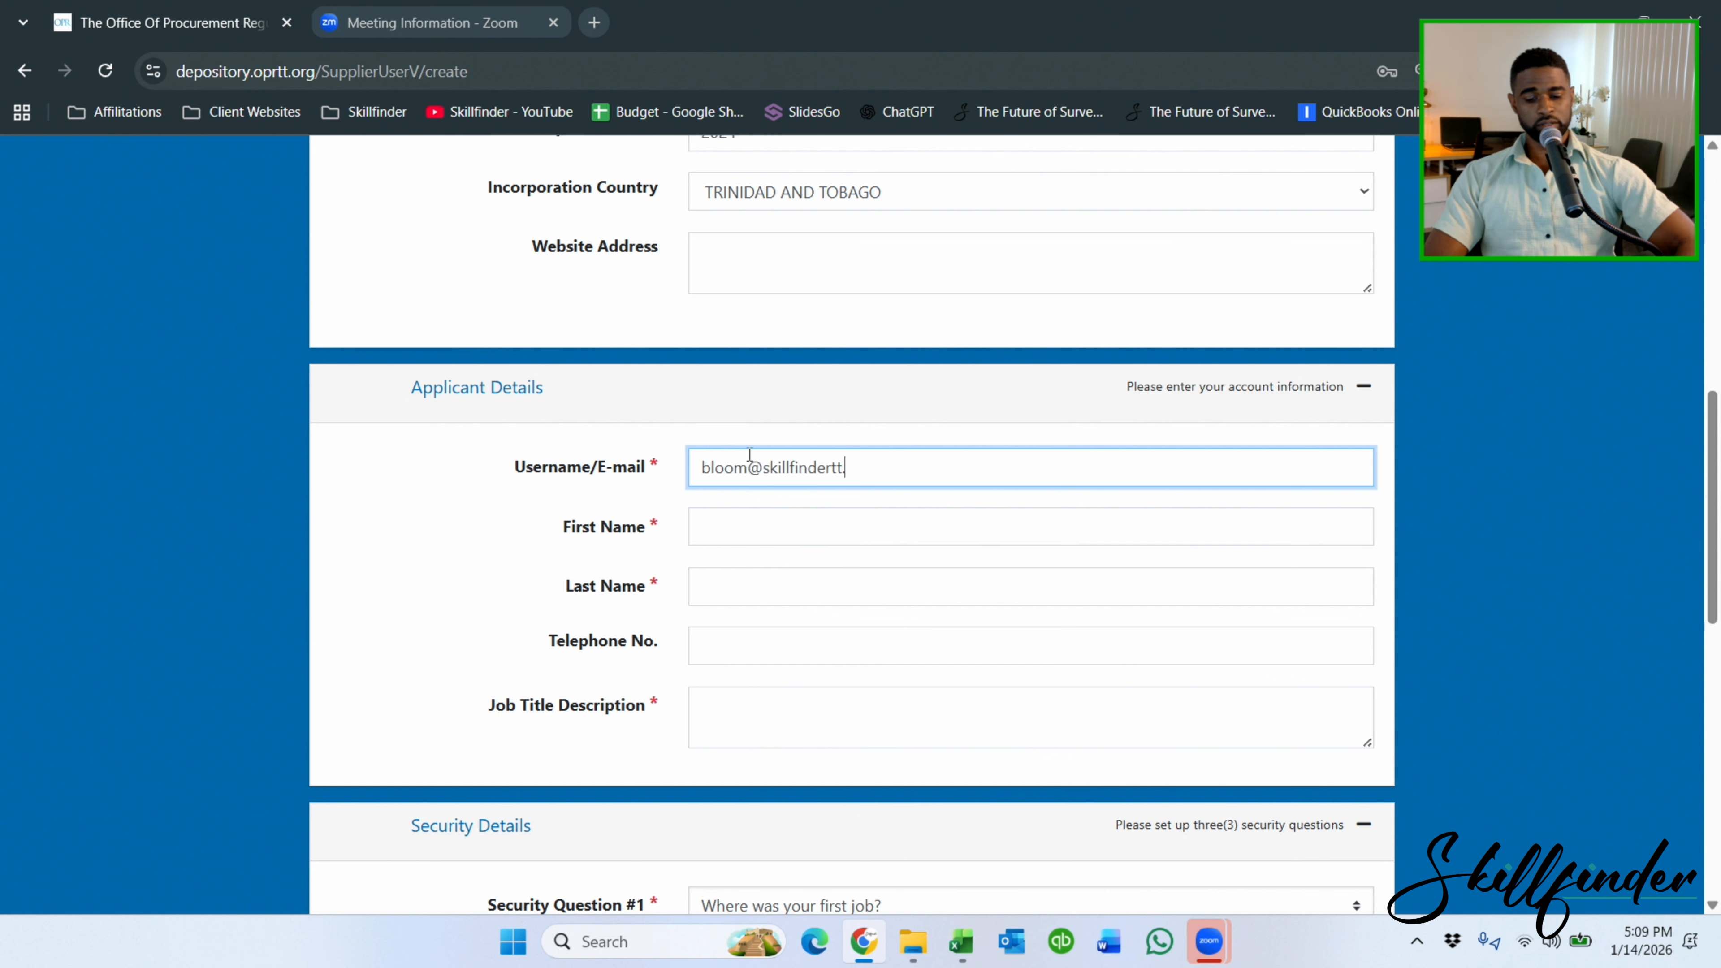
pyautogui.click(762, 533)
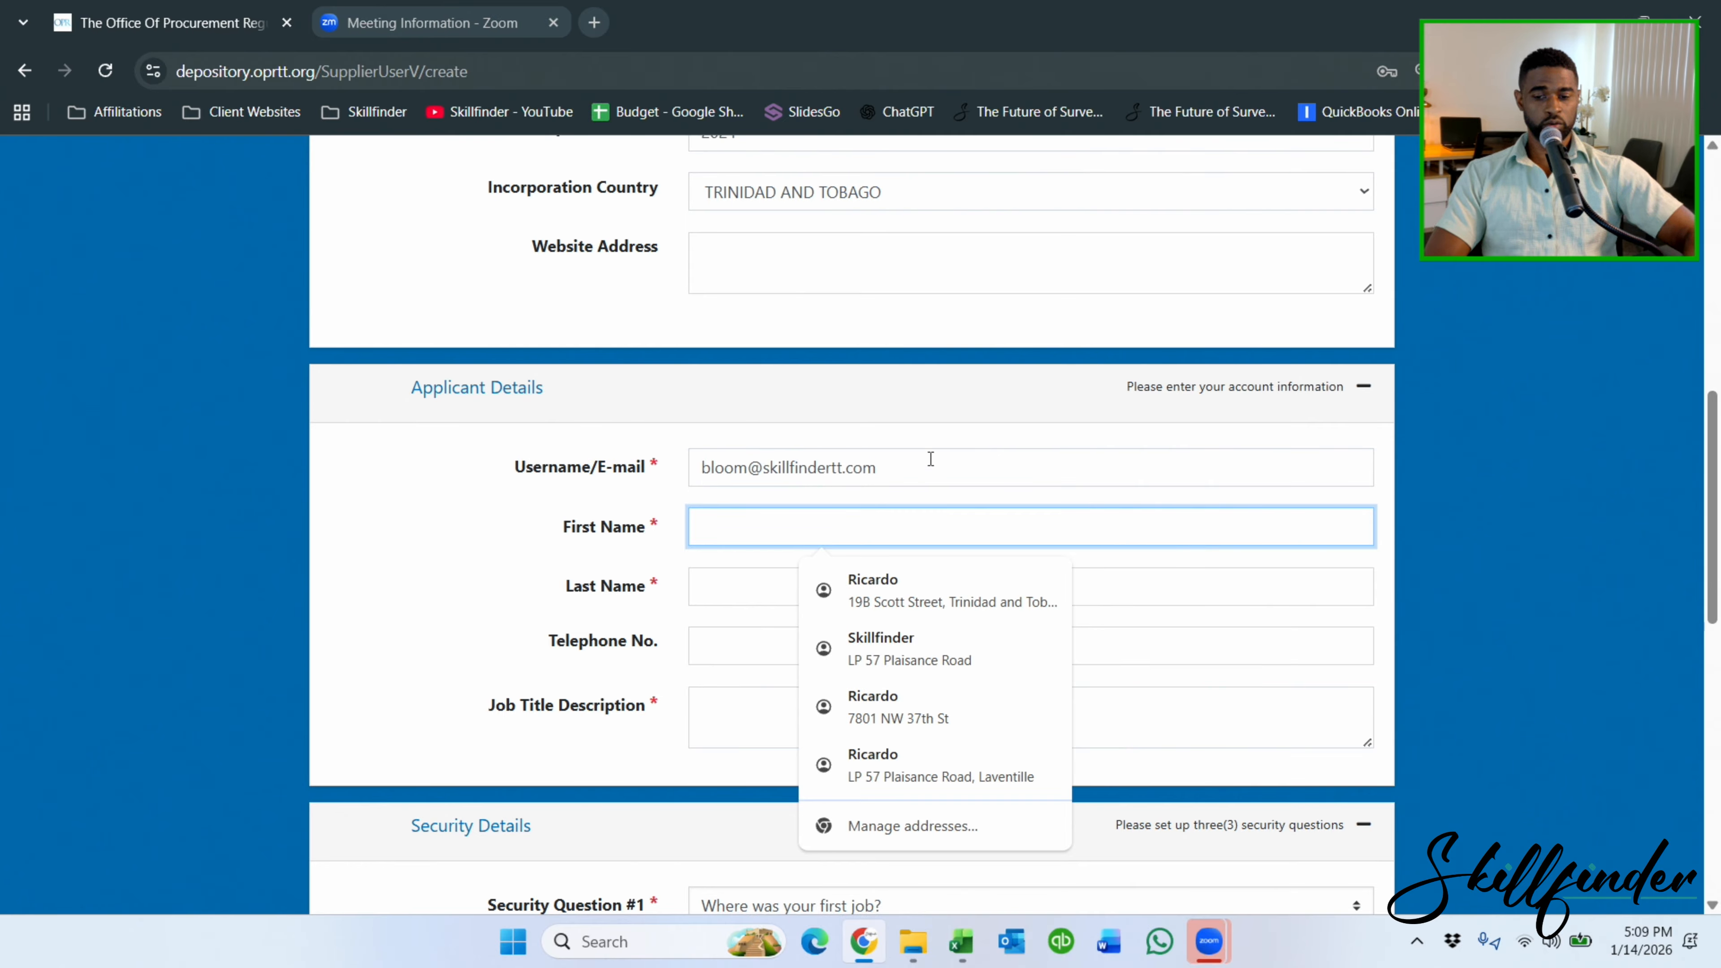
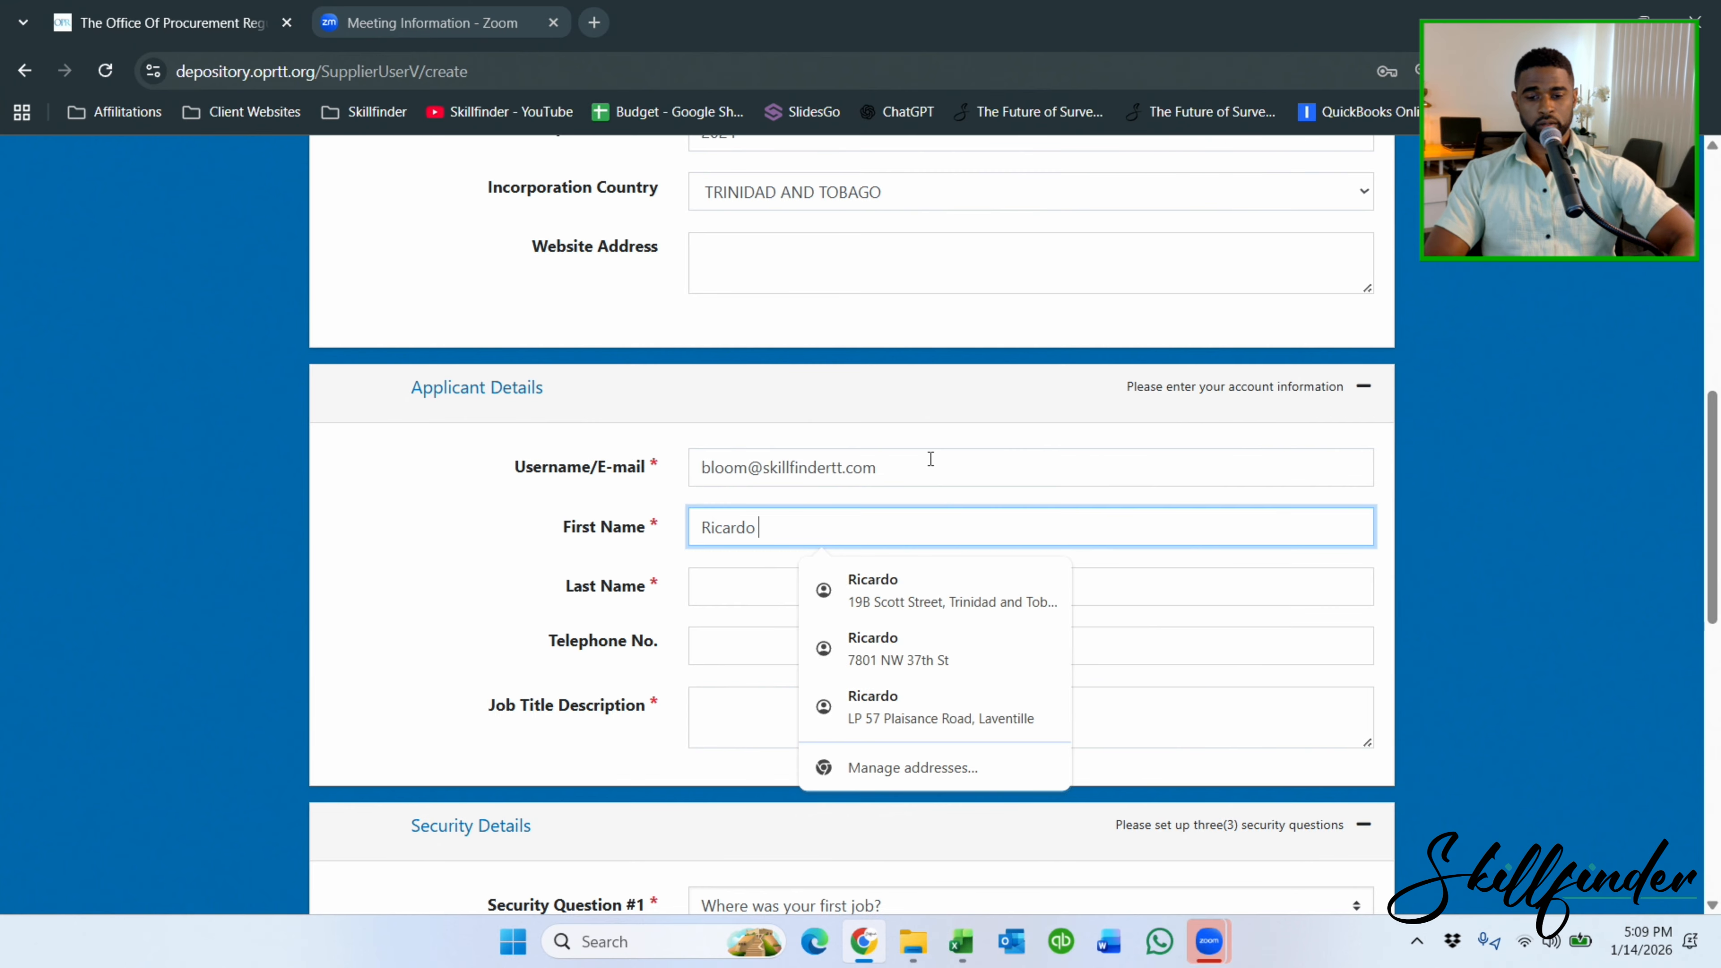
pyautogui.press('Tab')
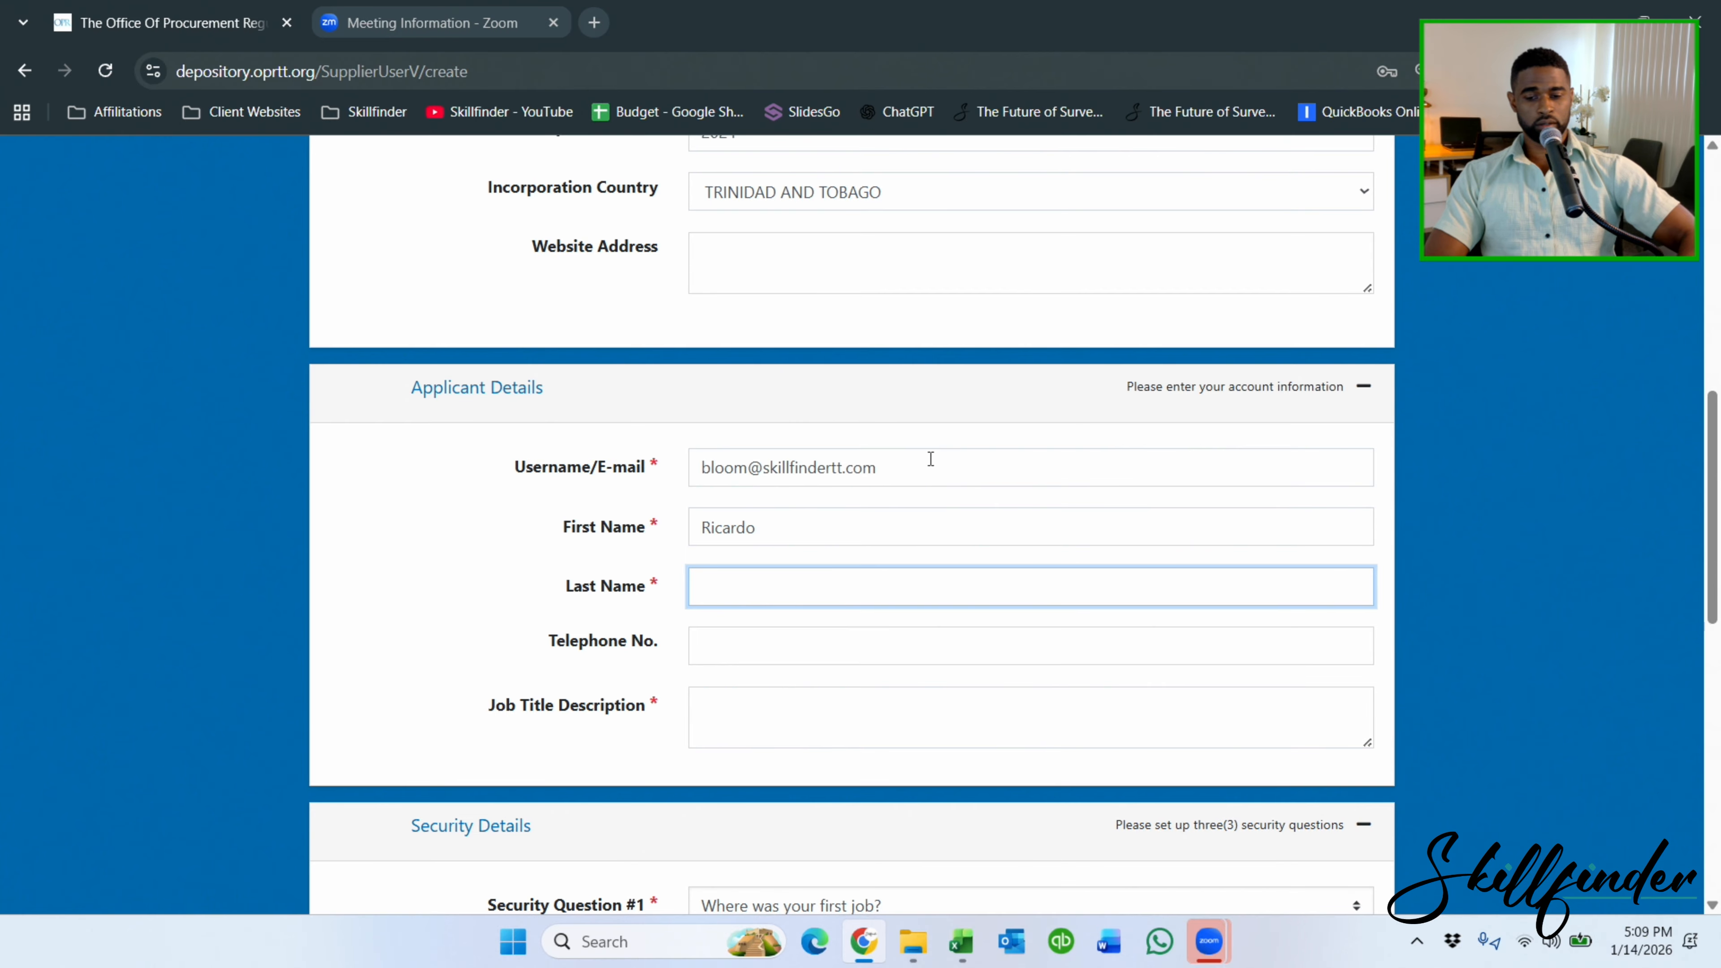
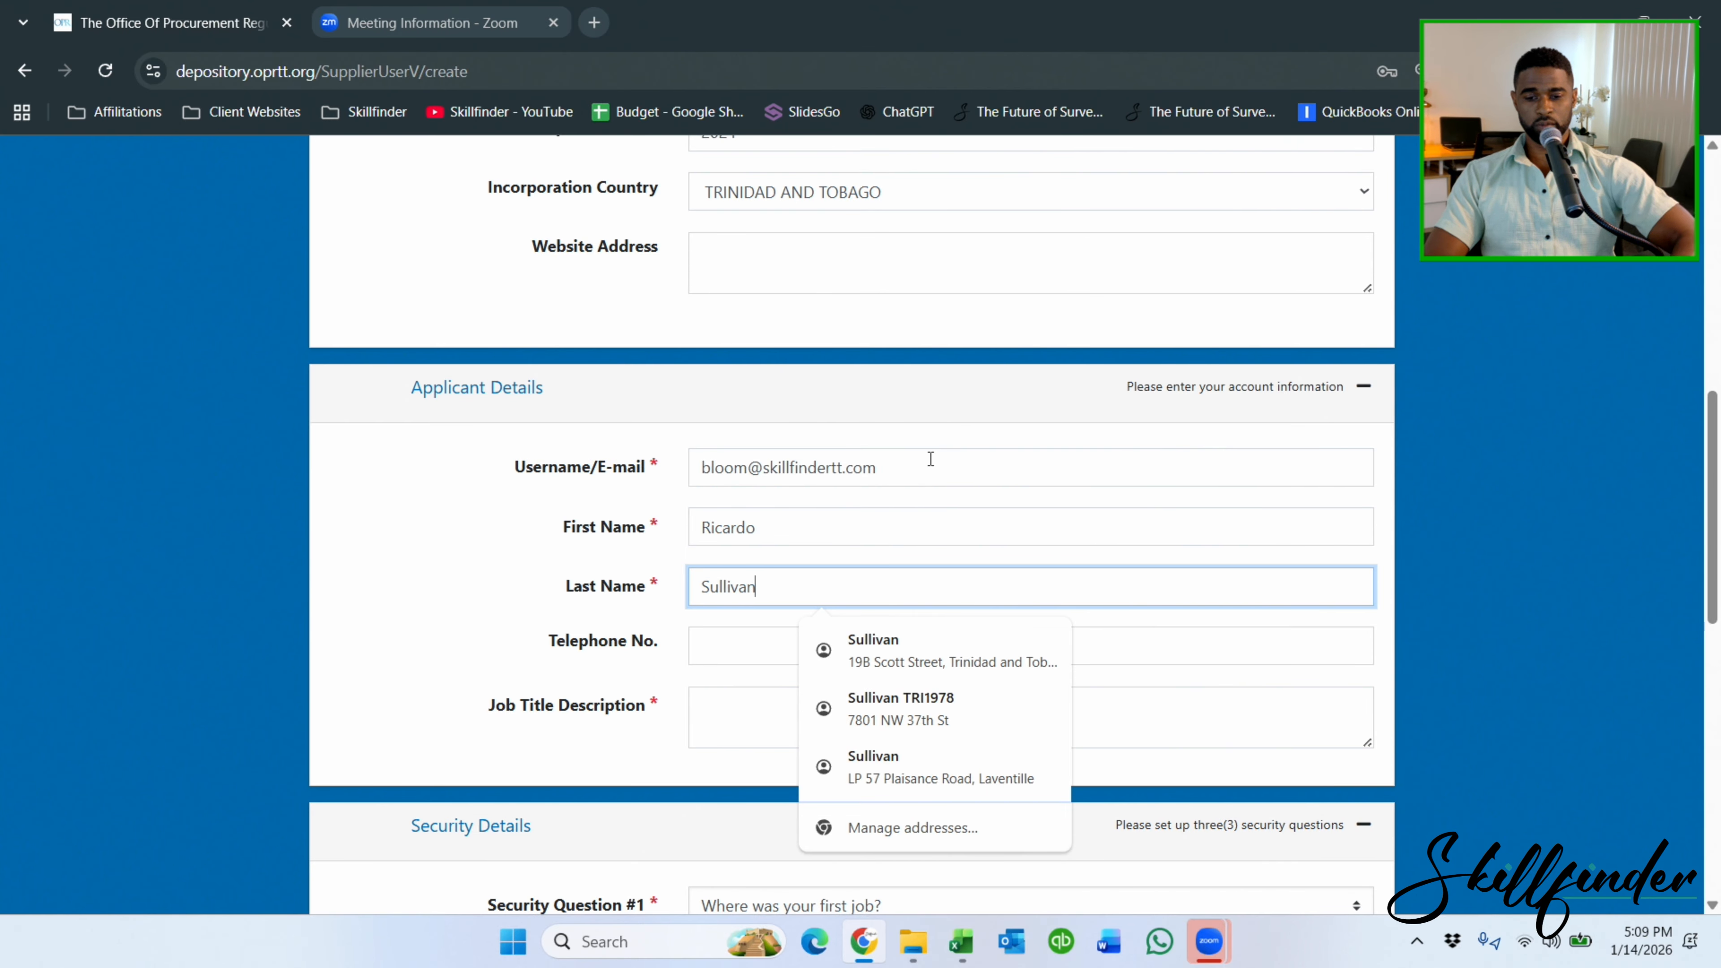
pyautogui.press('Tab')
pyautogui.press('Tab')
pyautogui.write('Mana')
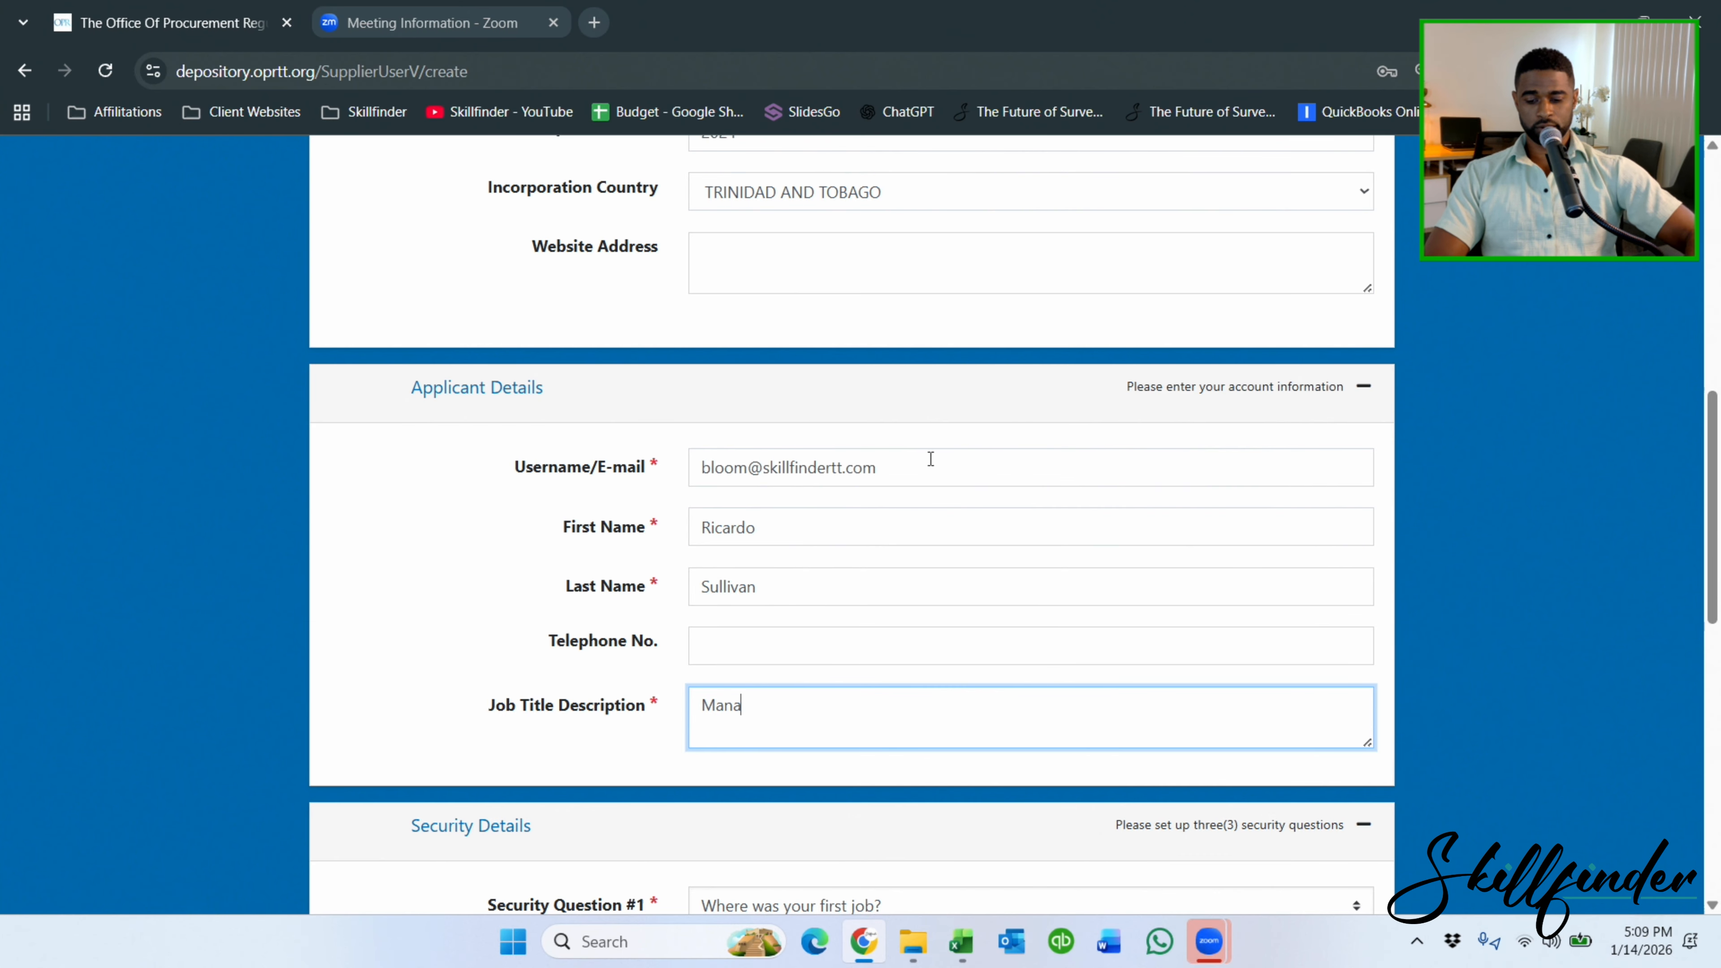
# Choose the first-pet and first-car-model security questions and enter their answers.
pyautogui.scroll(-5, 788, 484)
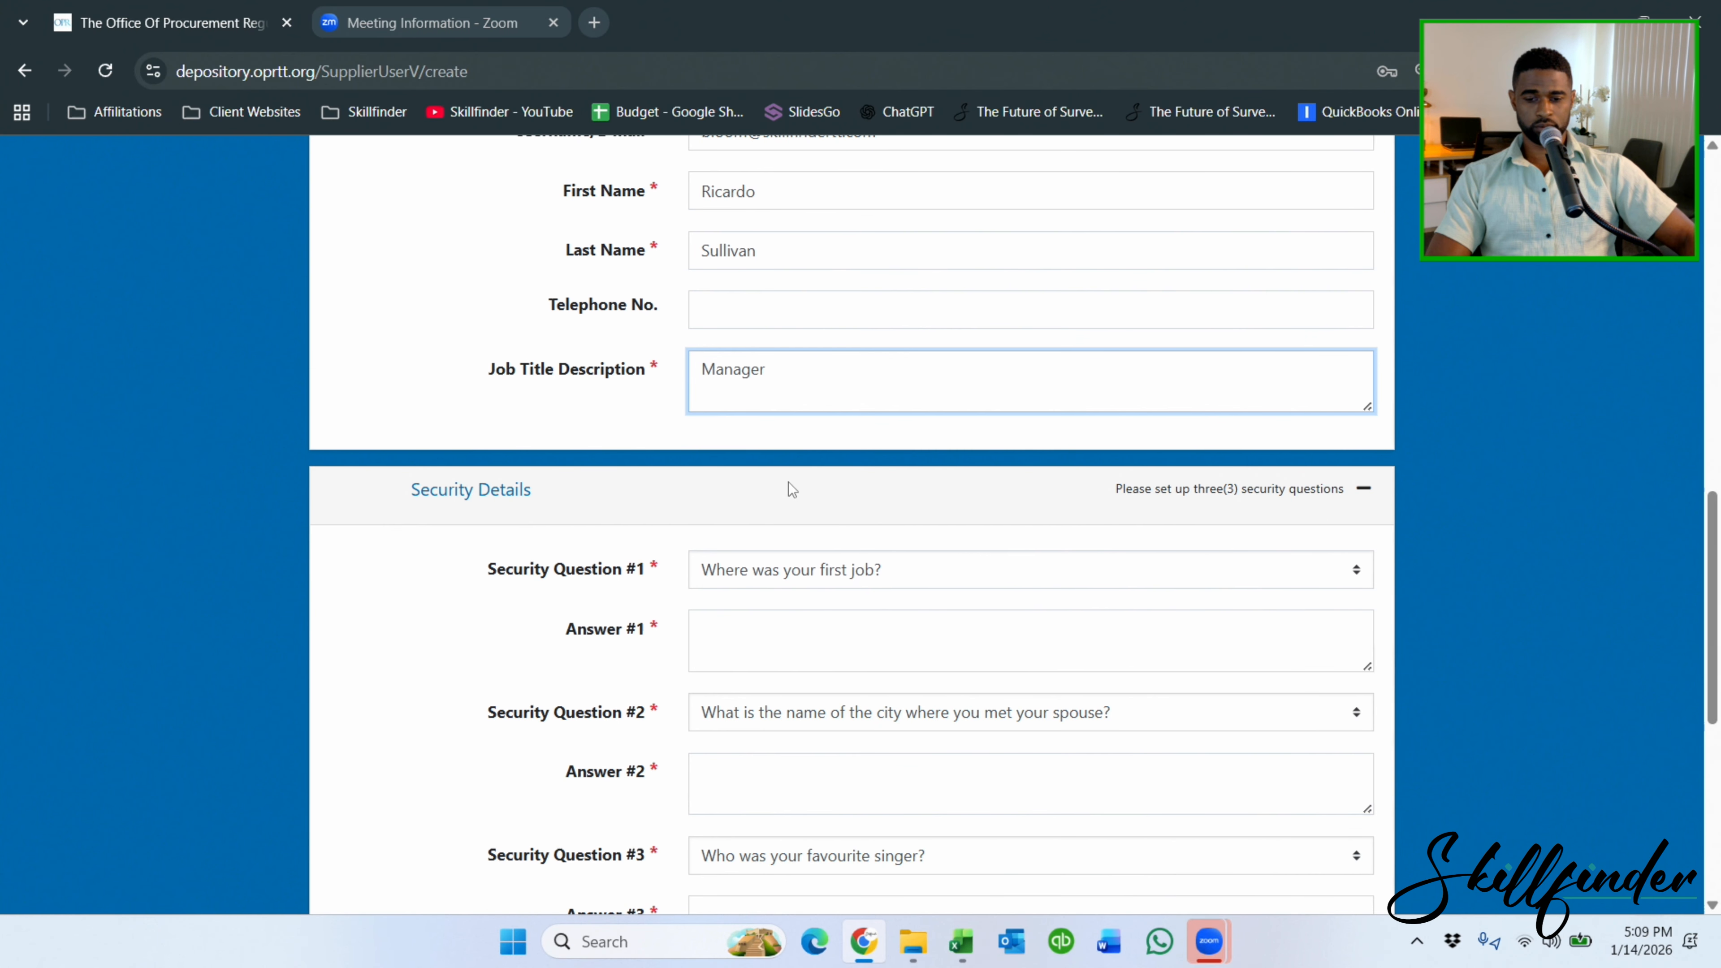
pyautogui.click(739, 461)
pyautogui.click(760, 534)
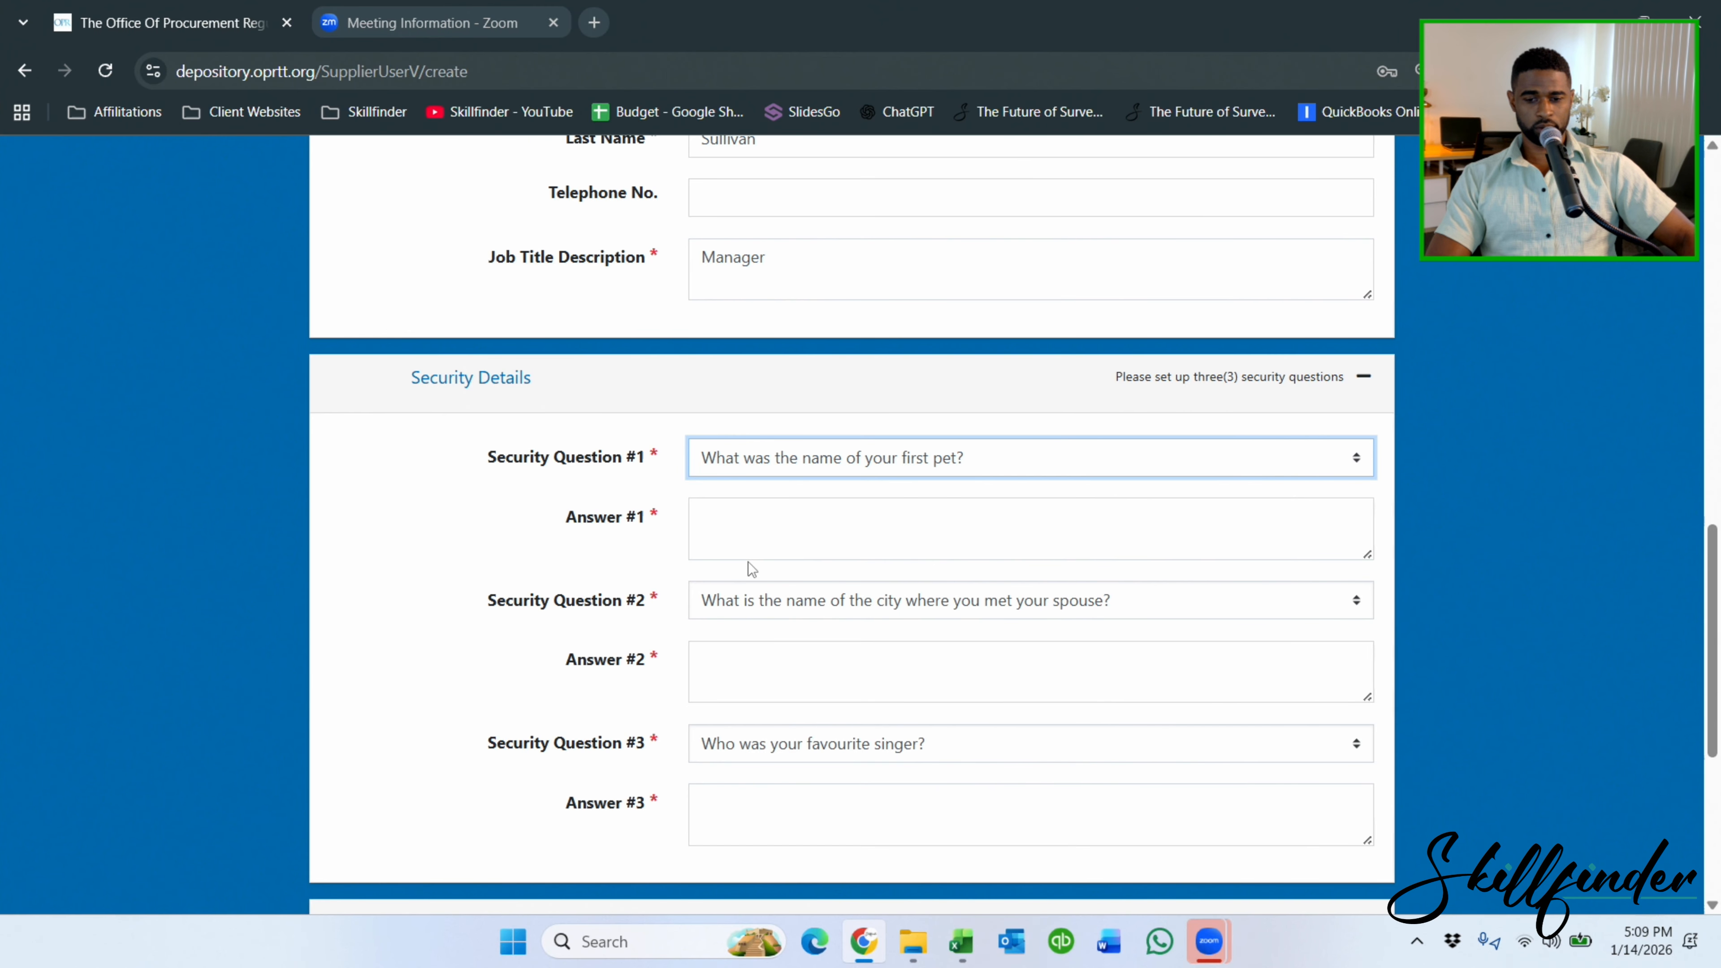
pyautogui.click(747, 520)
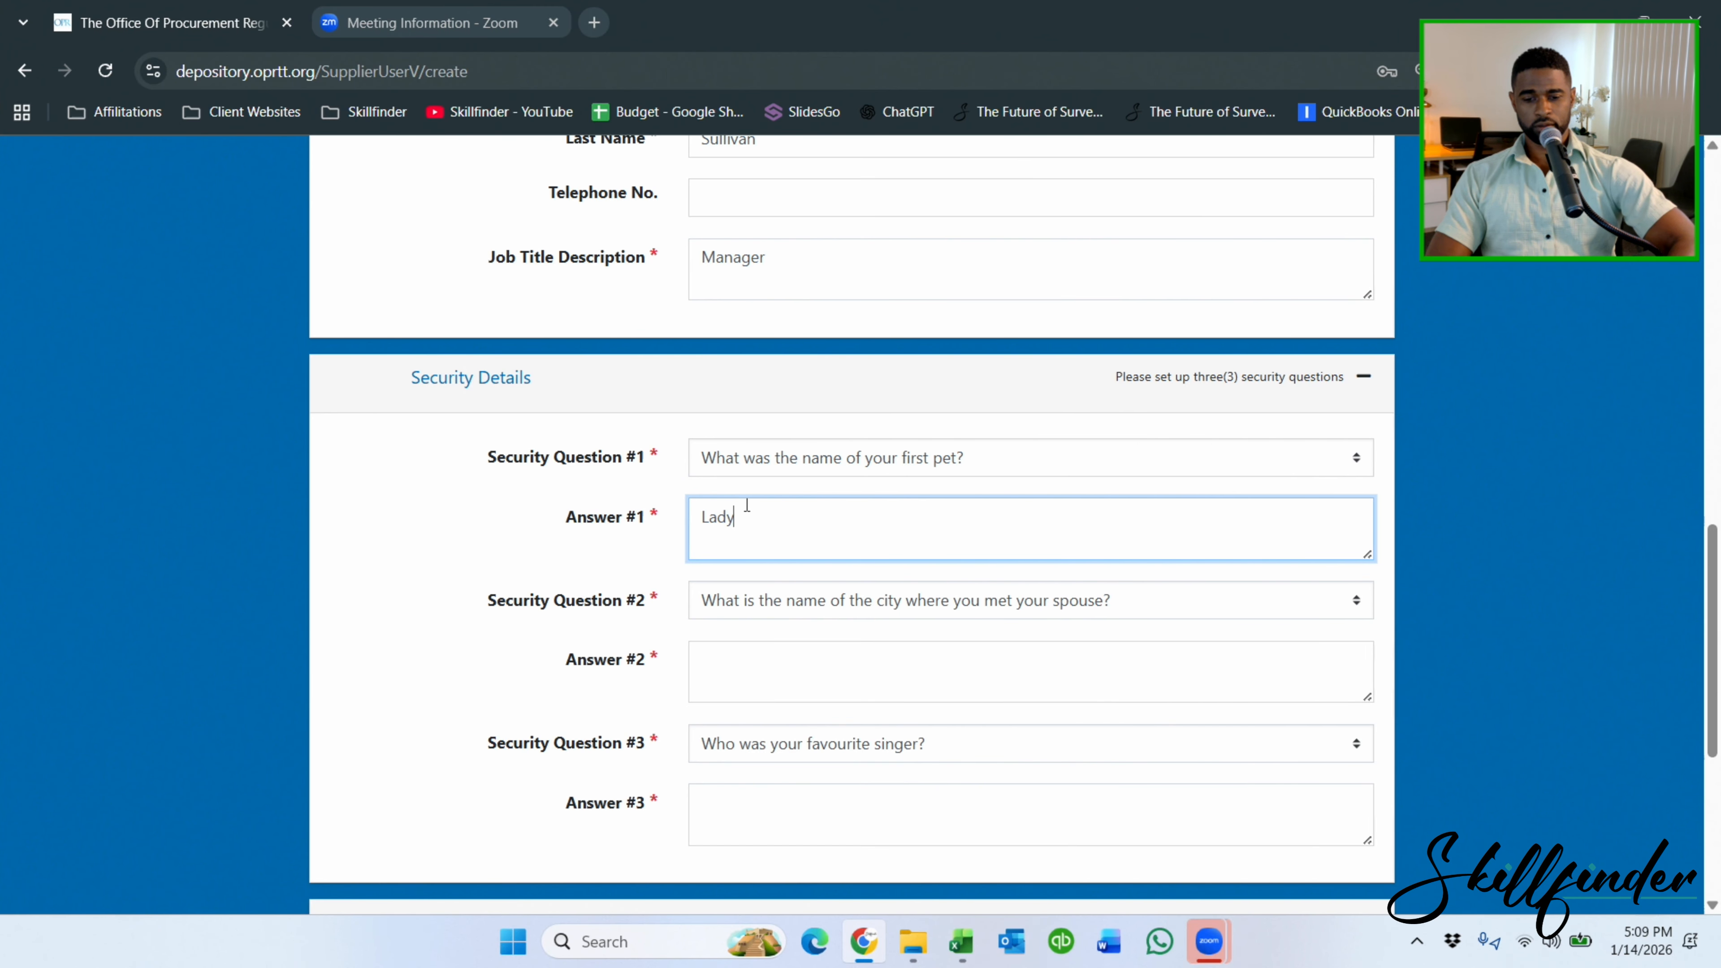
pyautogui.press('Tab')
pyautogui.press('Tab')
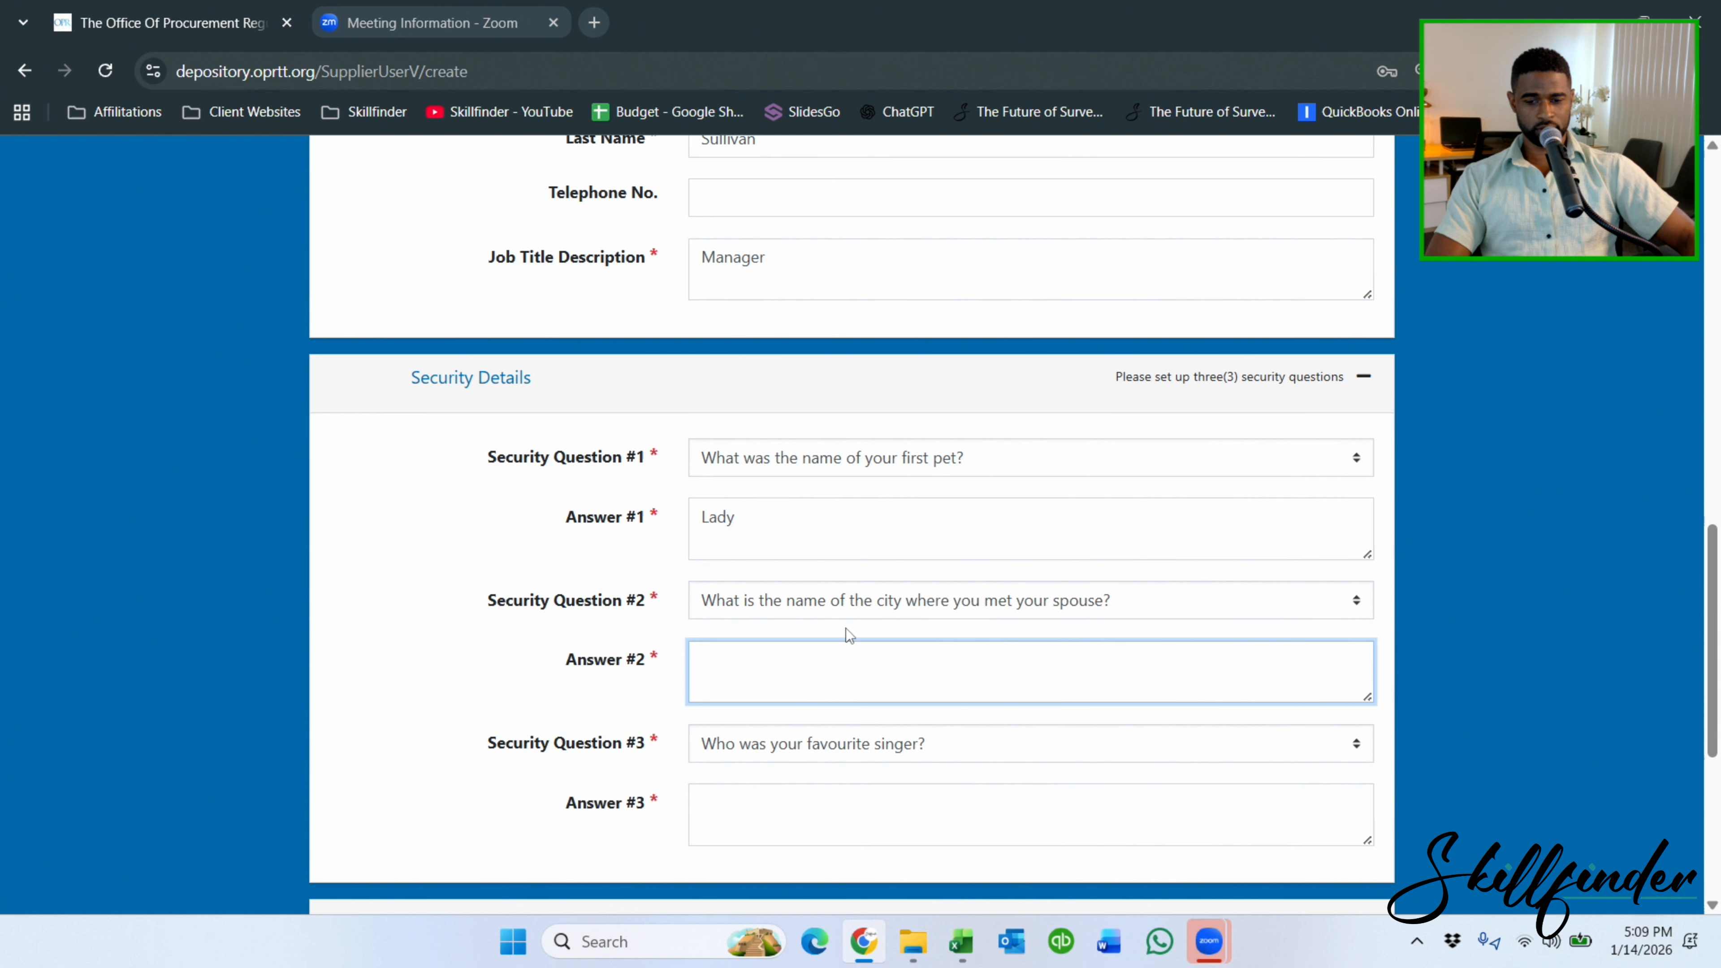
pyautogui.click(851, 610)
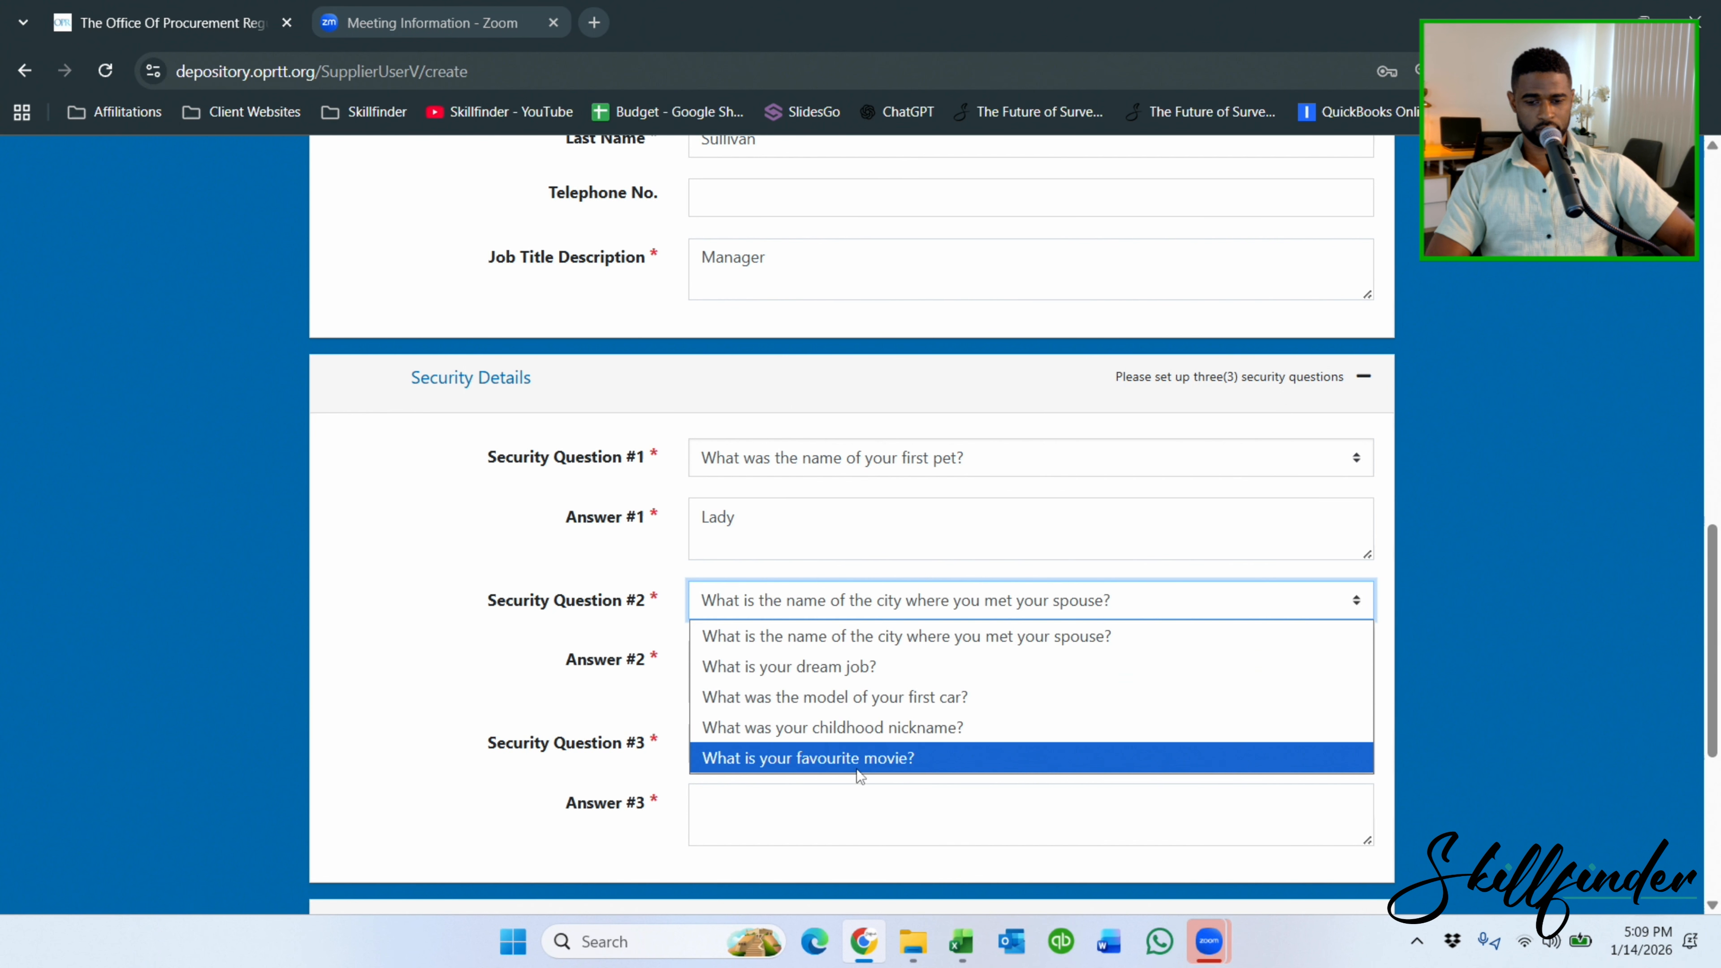
pyautogui.click(853, 697)
pyautogui.click(842, 681)
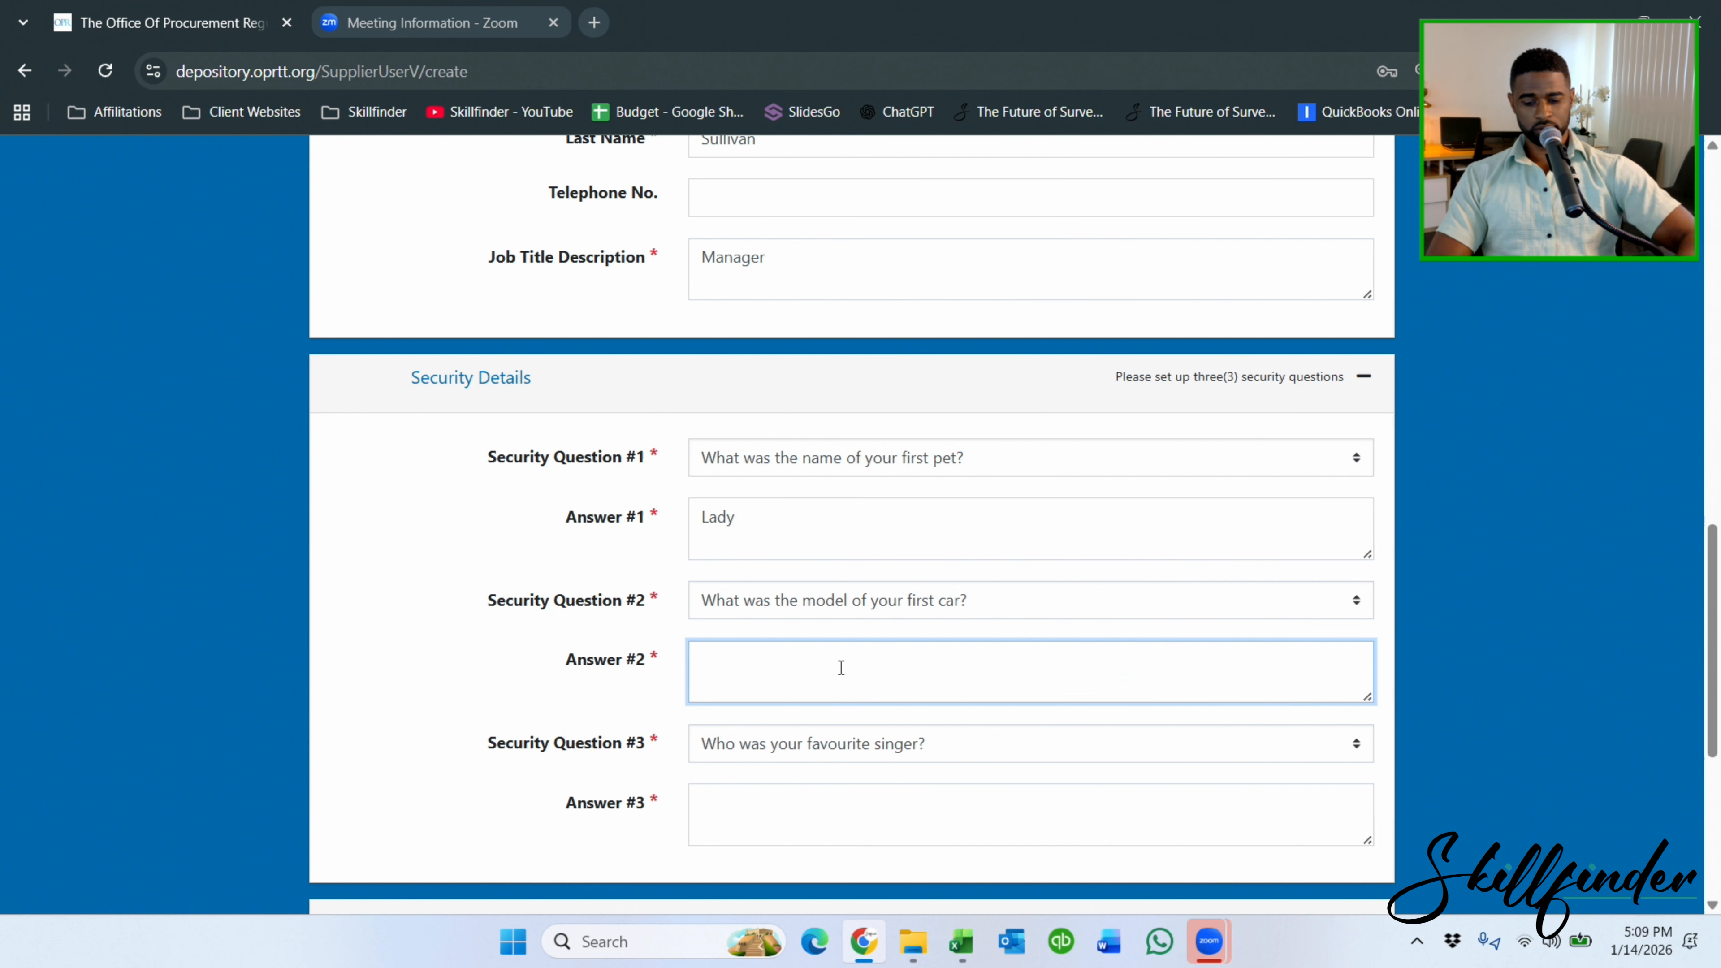
# Choose the secondary-school graduation year as security question three and answer it.
pyautogui.scroll(-3, 840, 667)
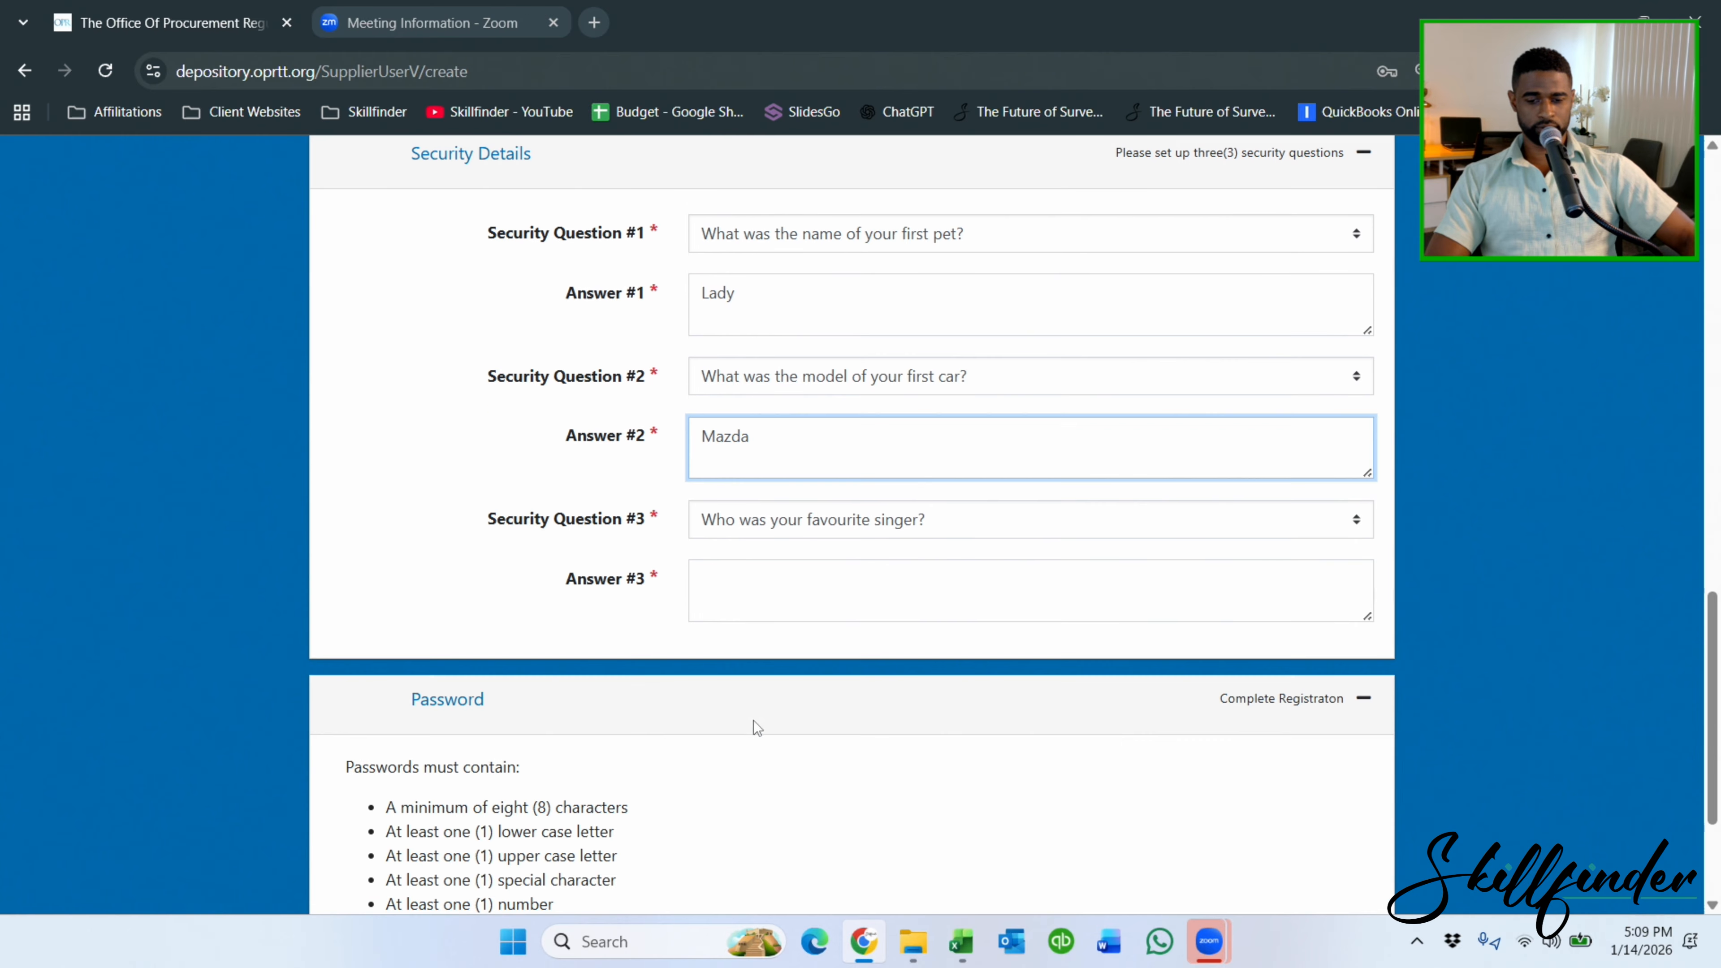
pyautogui.click(780, 585)
pyautogui.click(826, 519)
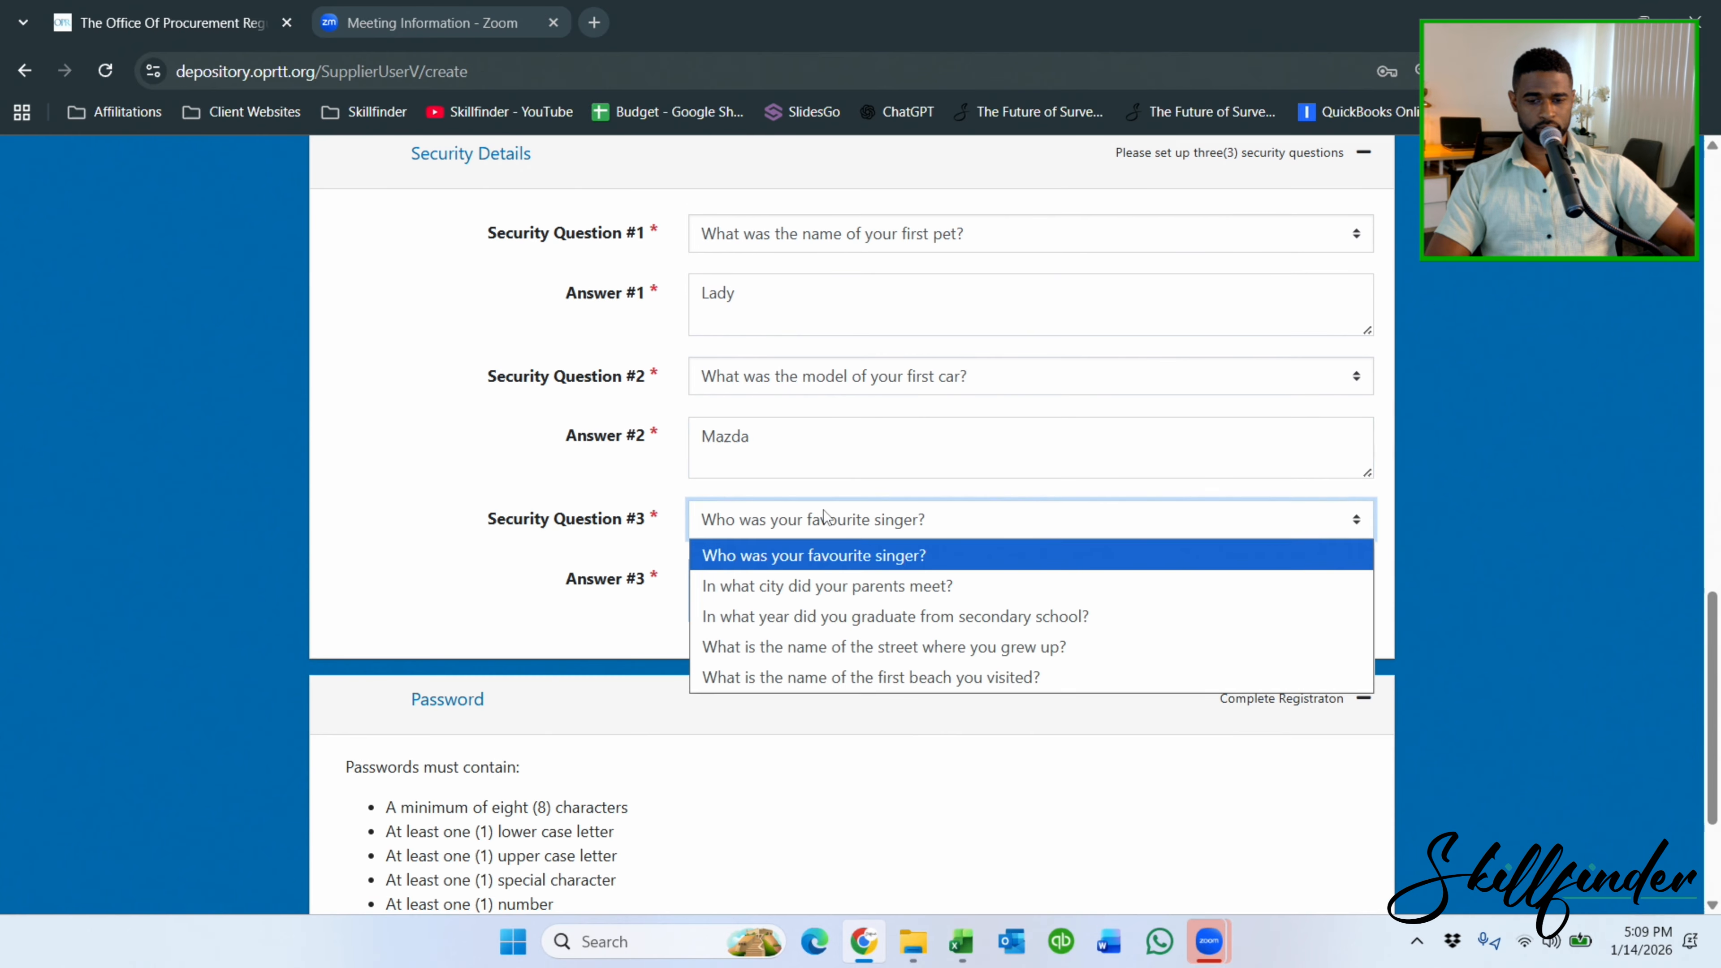
pyautogui.click(830, 606)
pyautogui.click(833, 607)
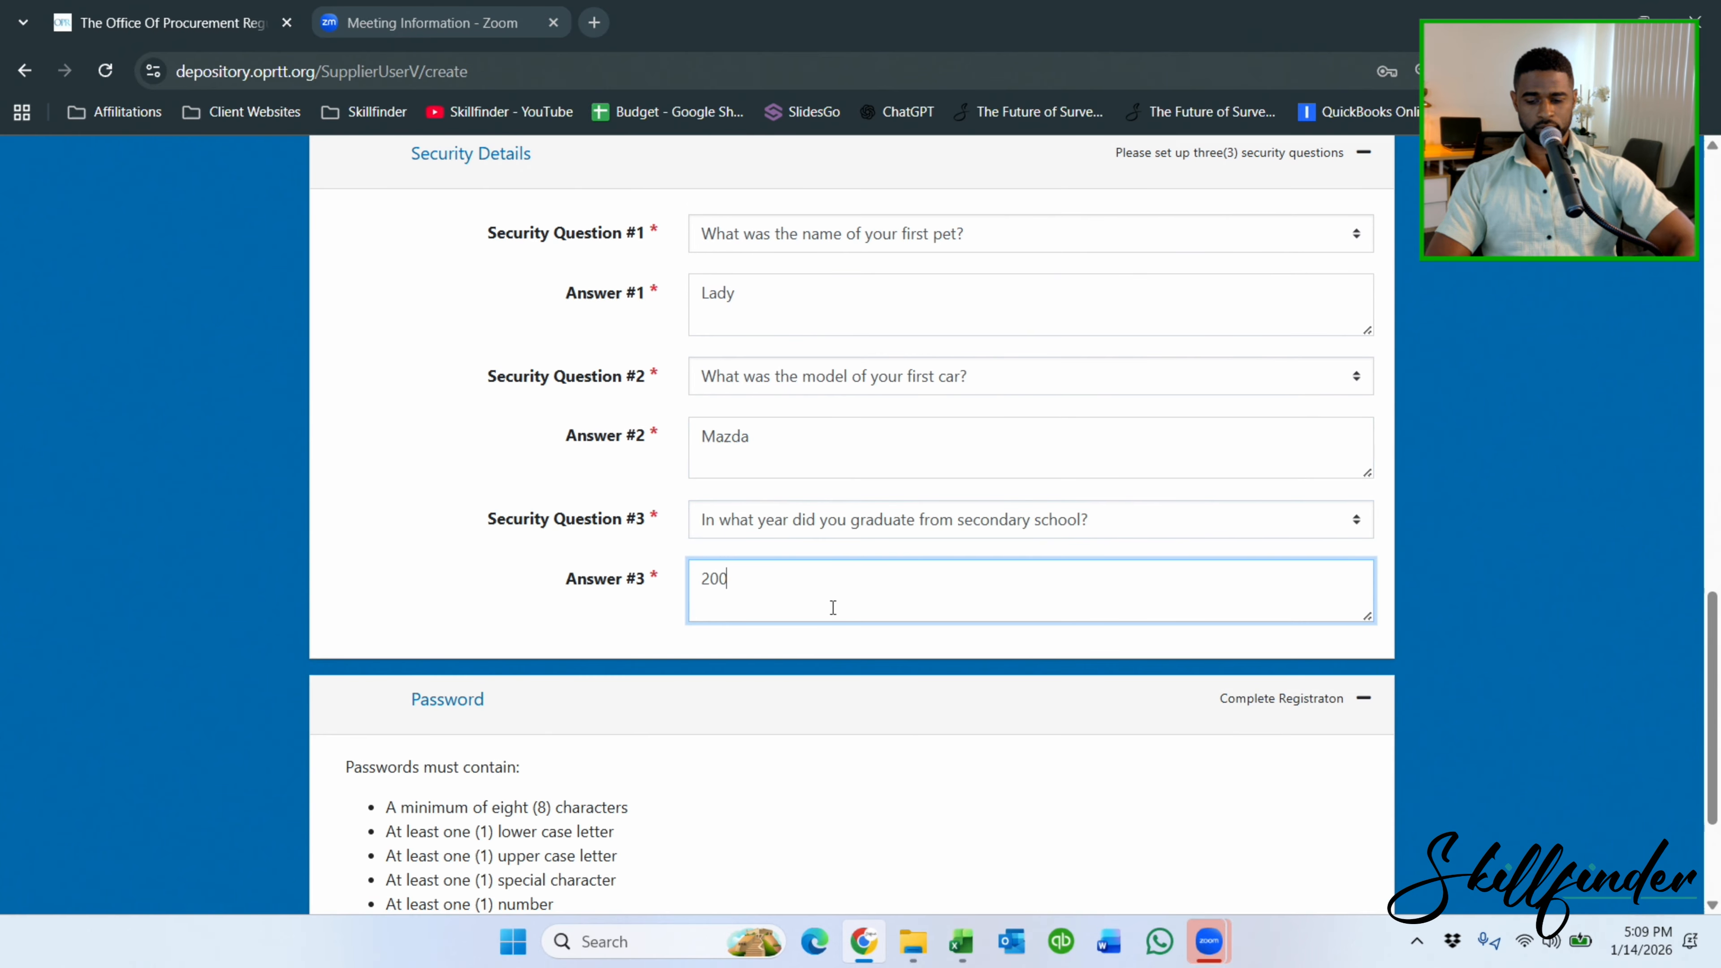
pyautogui.scroll(-3, 833, 608)
# Enter the account password and reconfirm it.
pyautogui.click(706, 746)
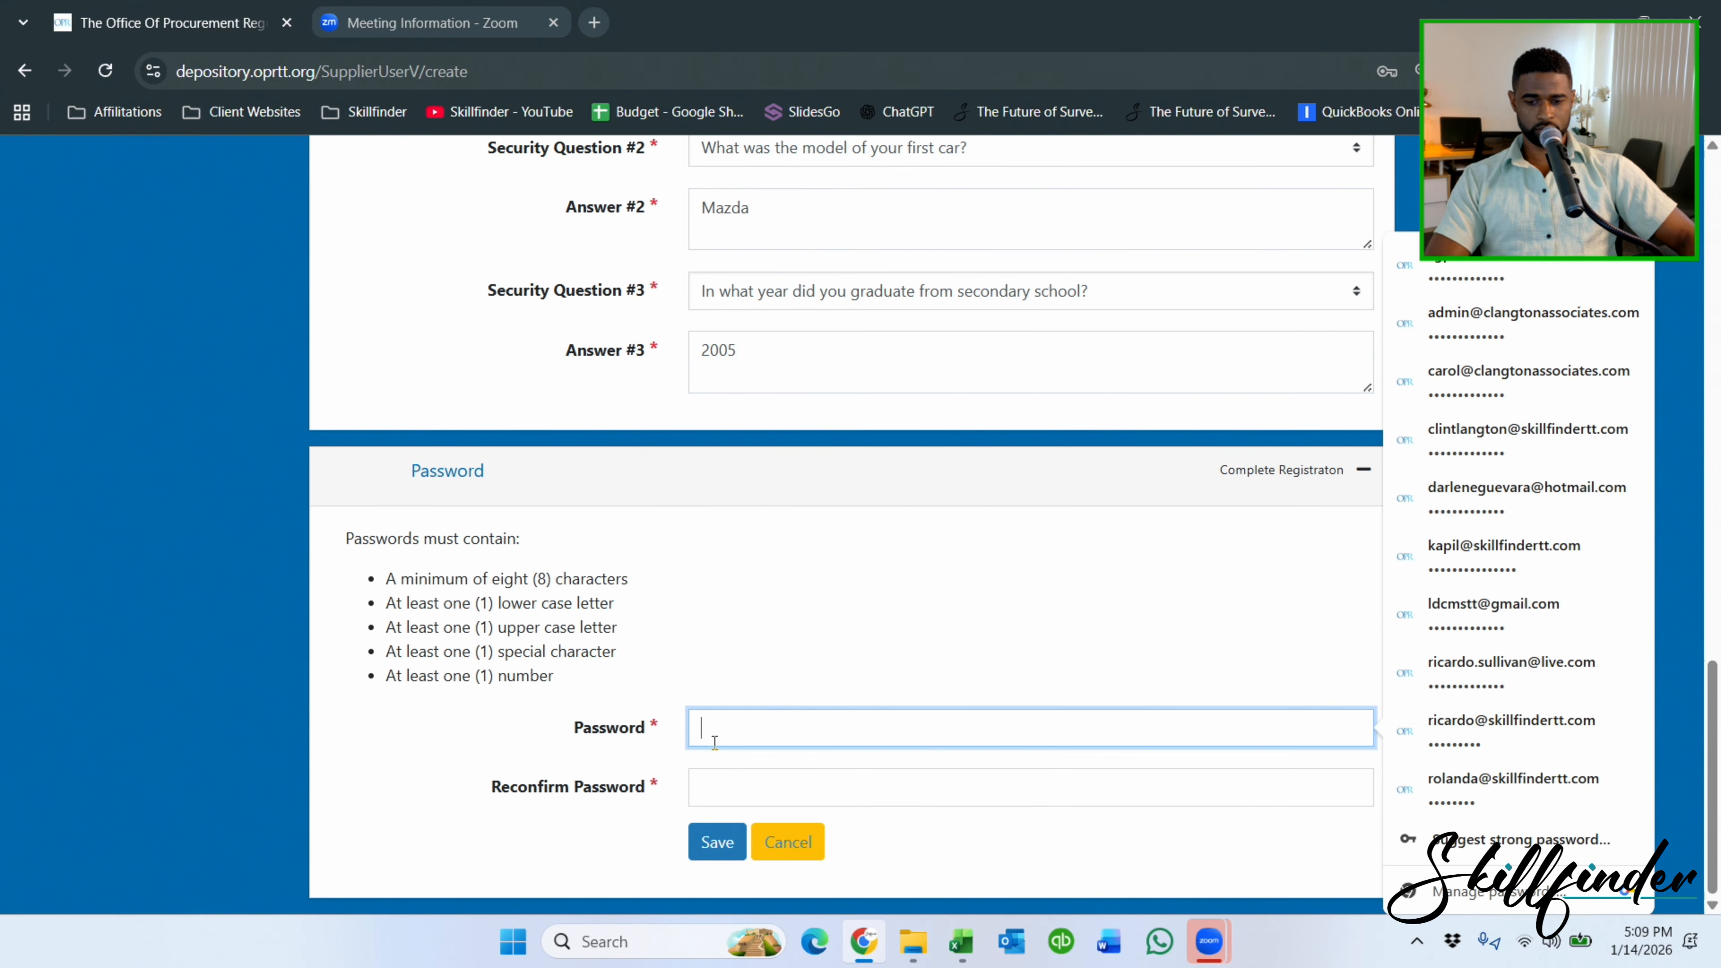
pyautogui.write('*********')
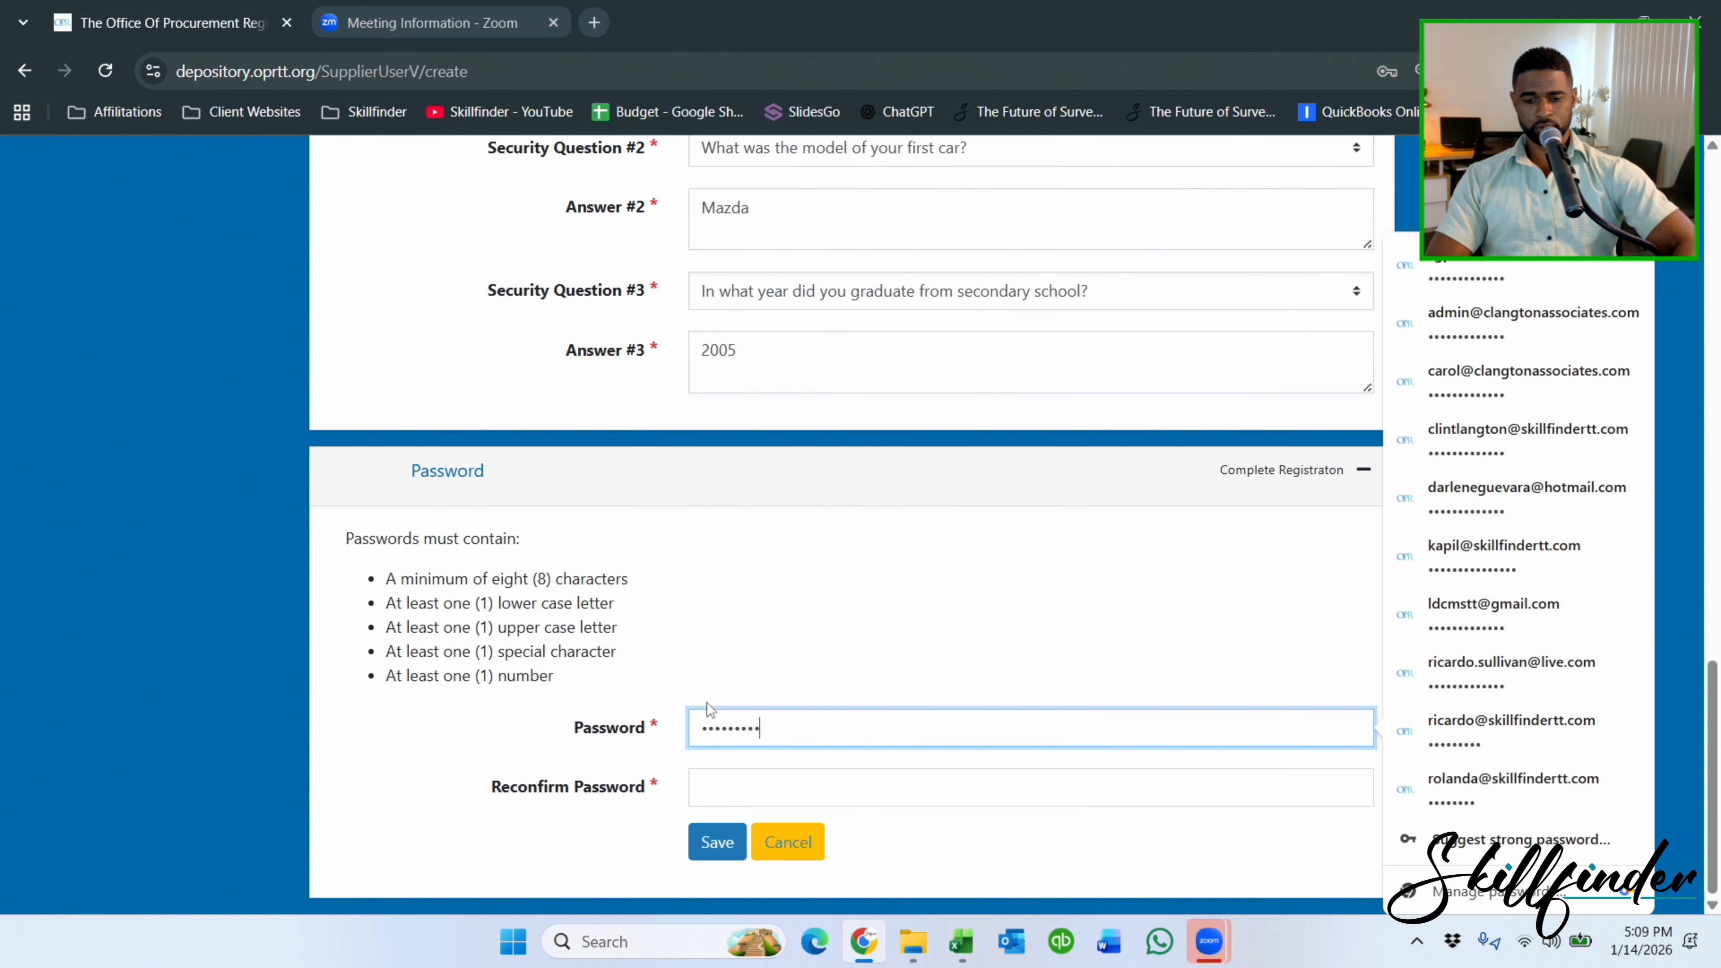
pyautogui.press('BackSpace')
pyautogui.press('BackSpace')
pyautogui.press('BackSpace')
pyautogui.press('BackSpace')
pyautogui.press('BackSpace')
pyautogui.press('BackSpace')
pyautogui.press('BackSpace')
pyautogui.press('BackSpace')
pyautogui.press('BackSpace')
pyautogui.write('*')
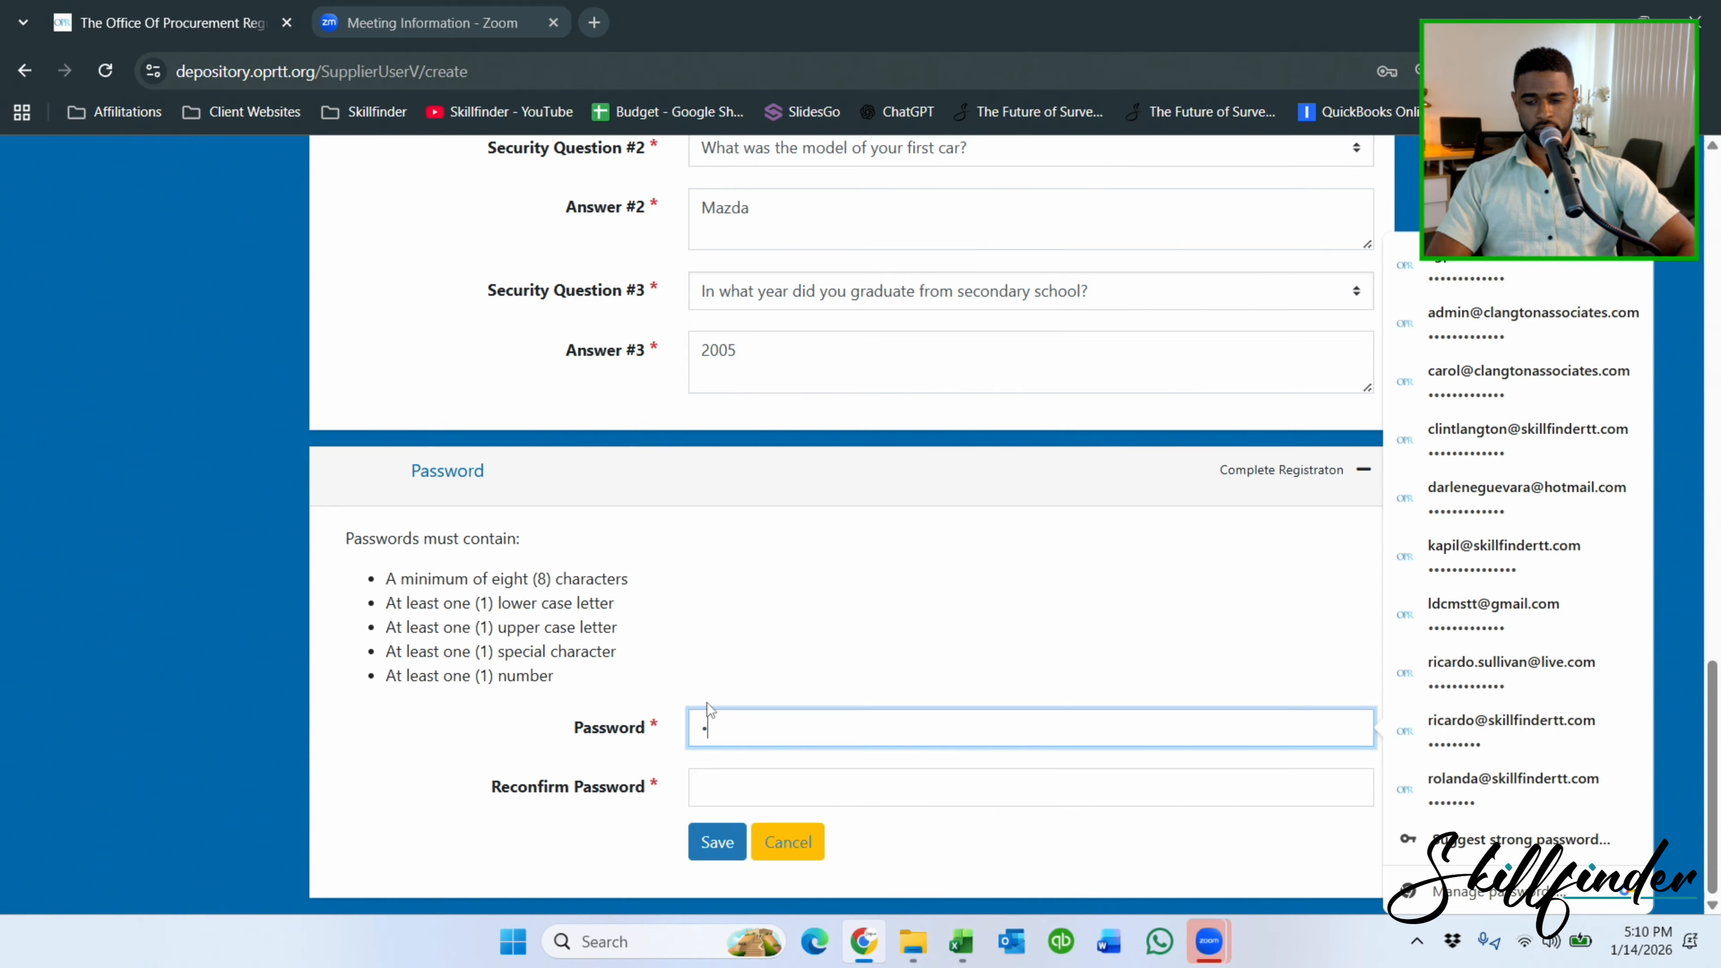
pyautogui.write('**')
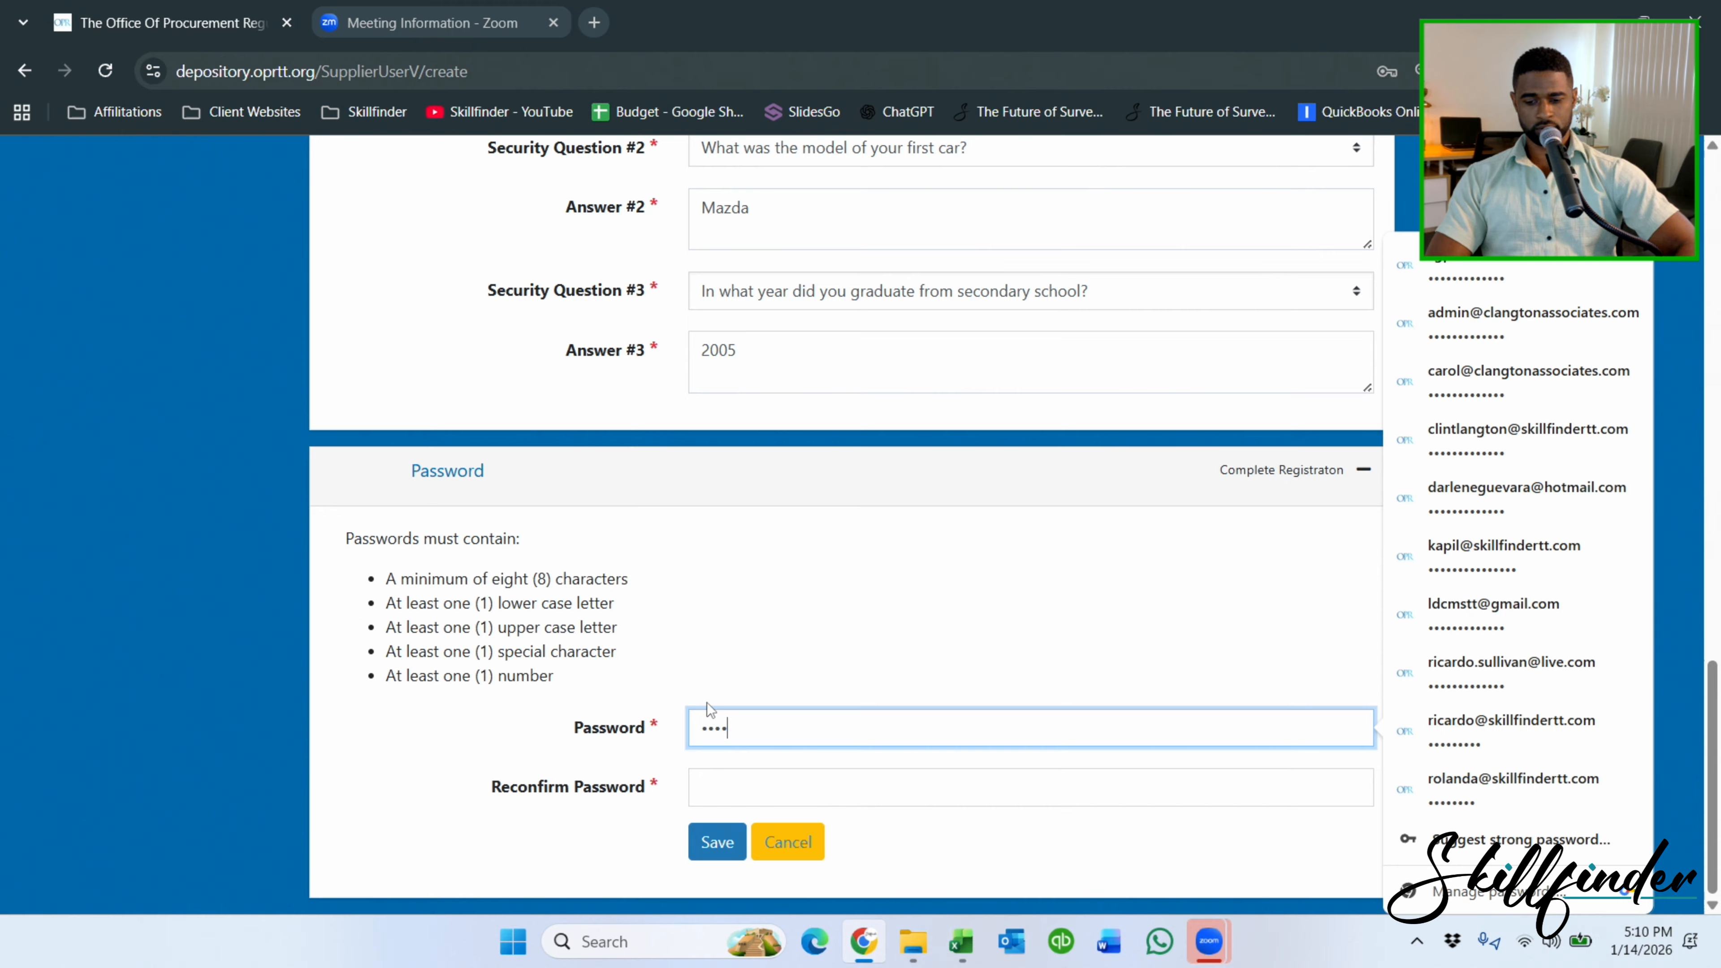
pyautogui.write('**********')
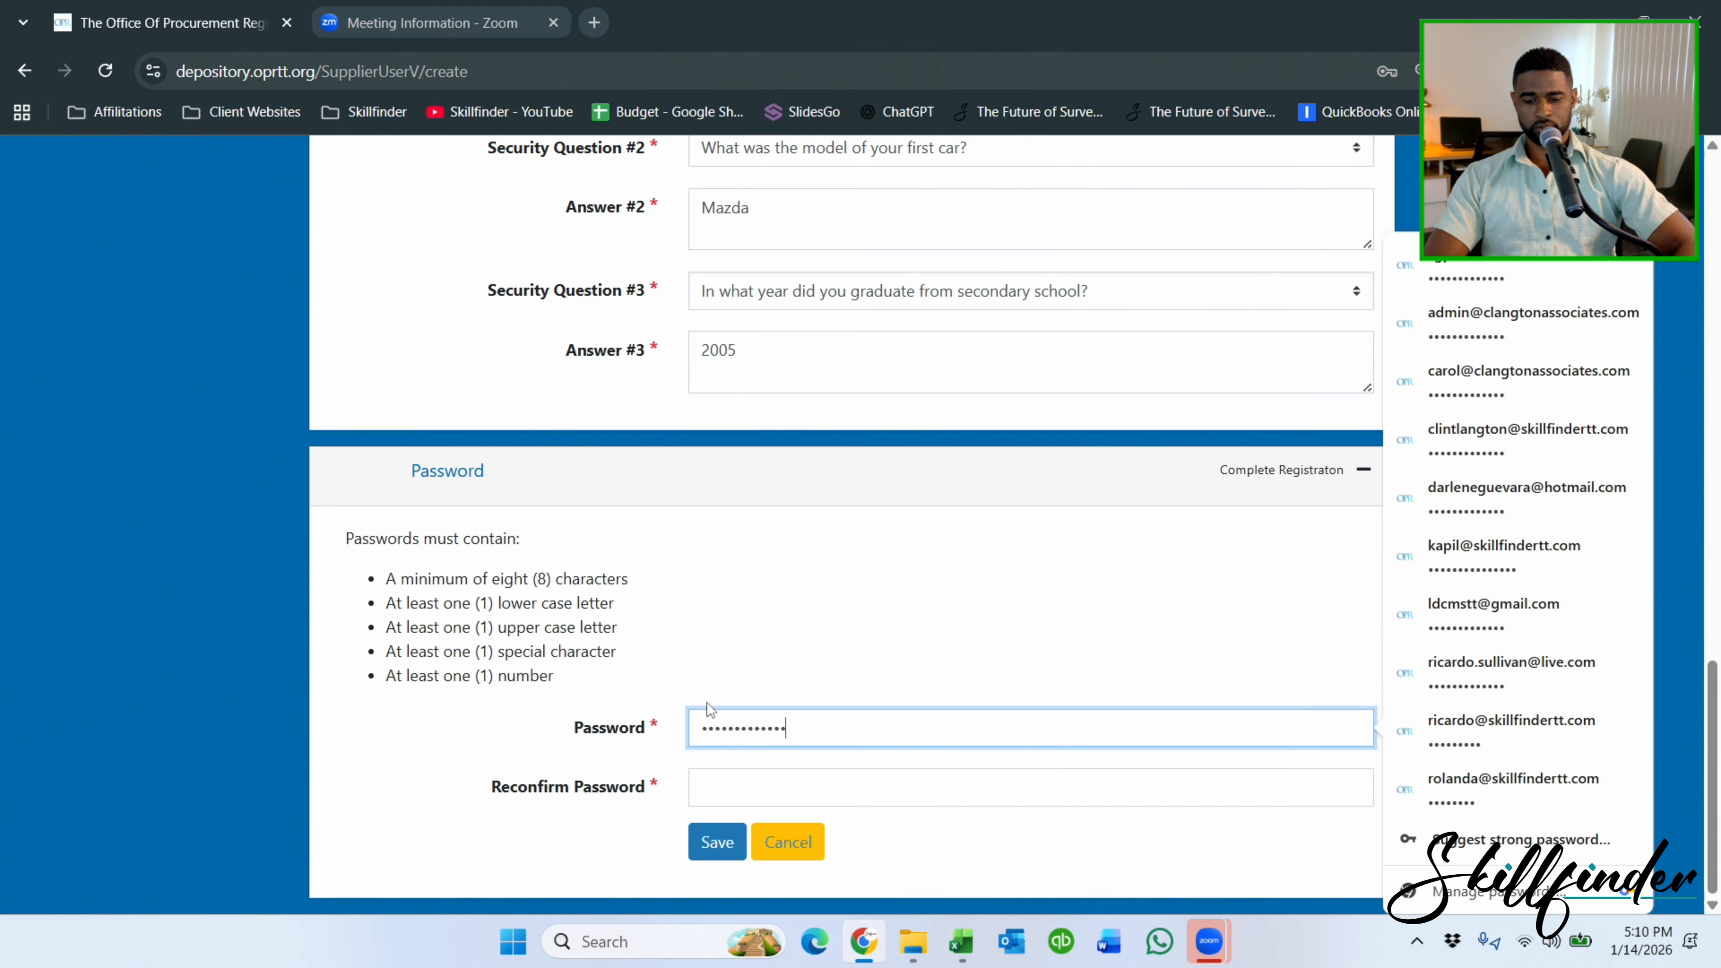
pyautogui.press('Tab')
pyautogui.write('******')
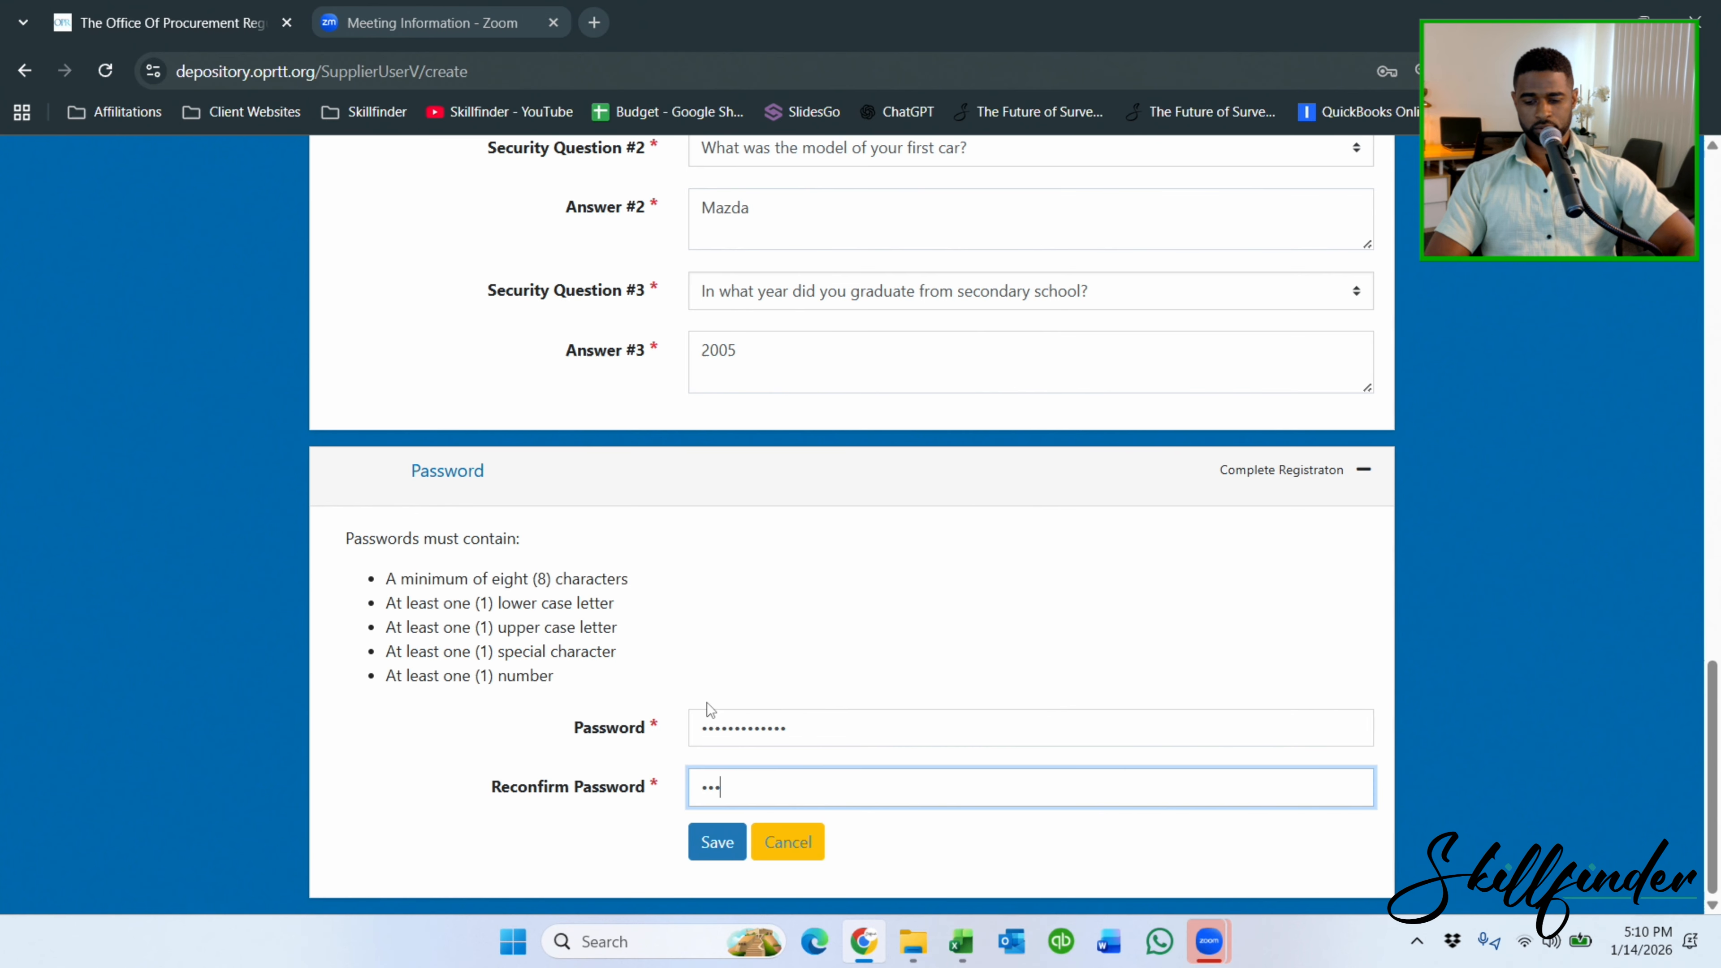
pyautogui.write('*******')
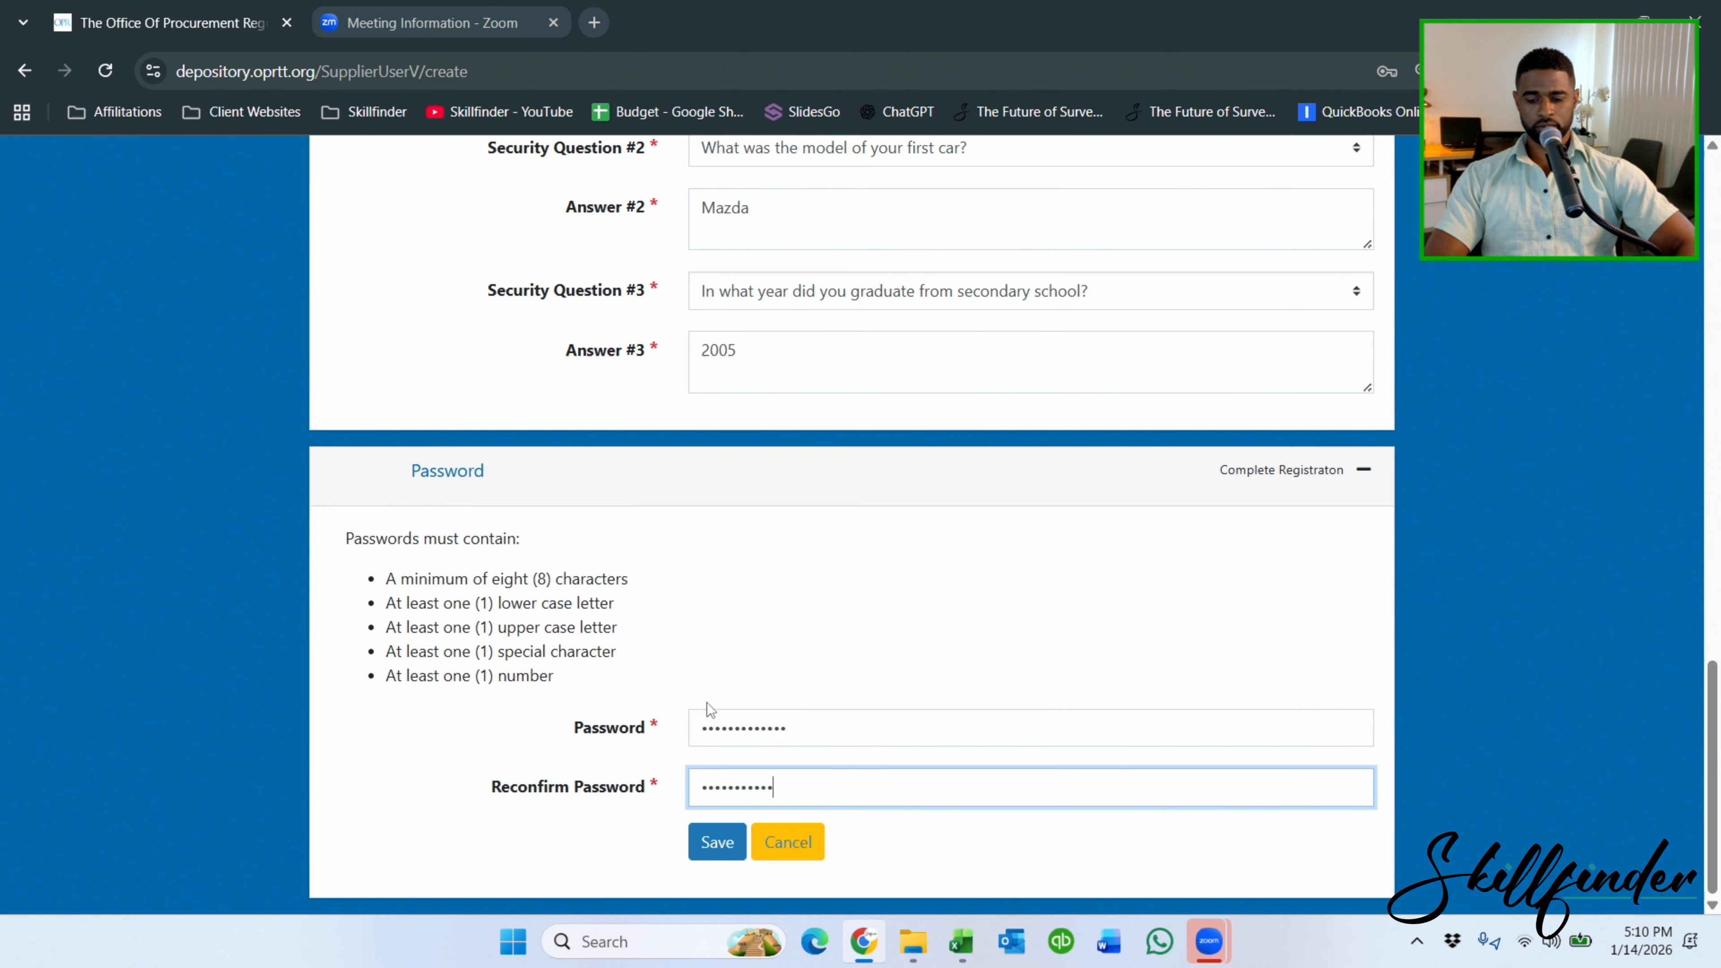
# Save the registration, store the login in Chrome, then sign in with saved credentials and captcha CKBML.
pyautogui.click(720, 840)
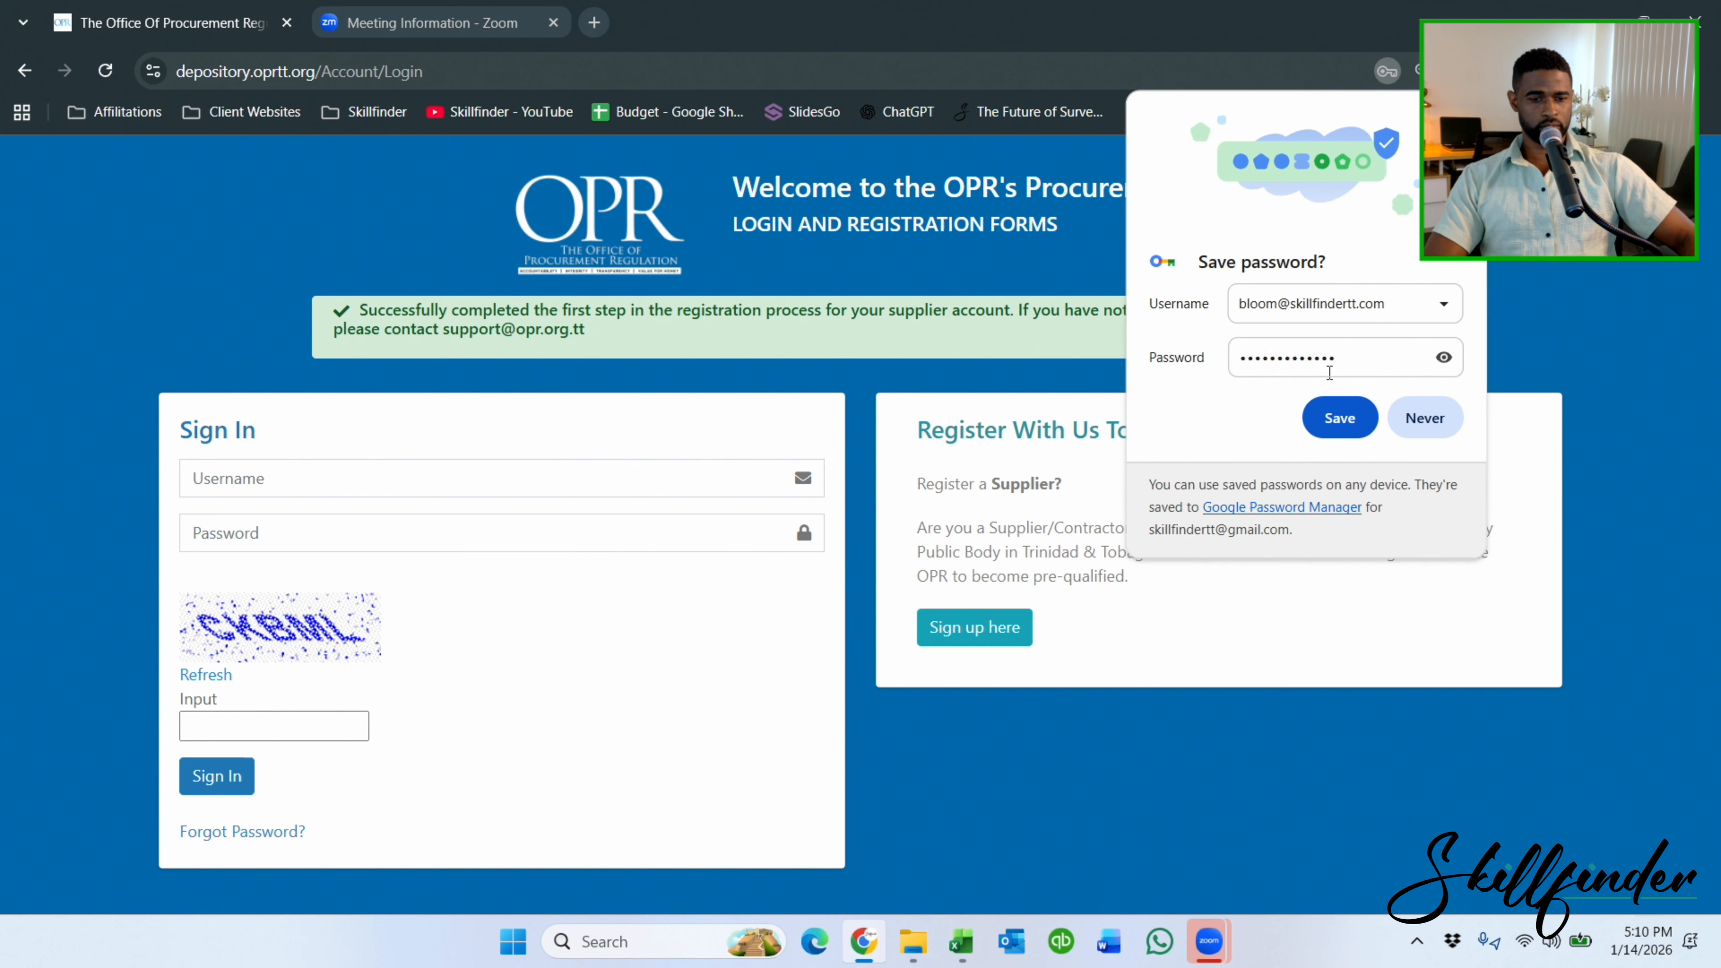
pyautogui.click(1336, 427)
pyautogui.click(372, 478)
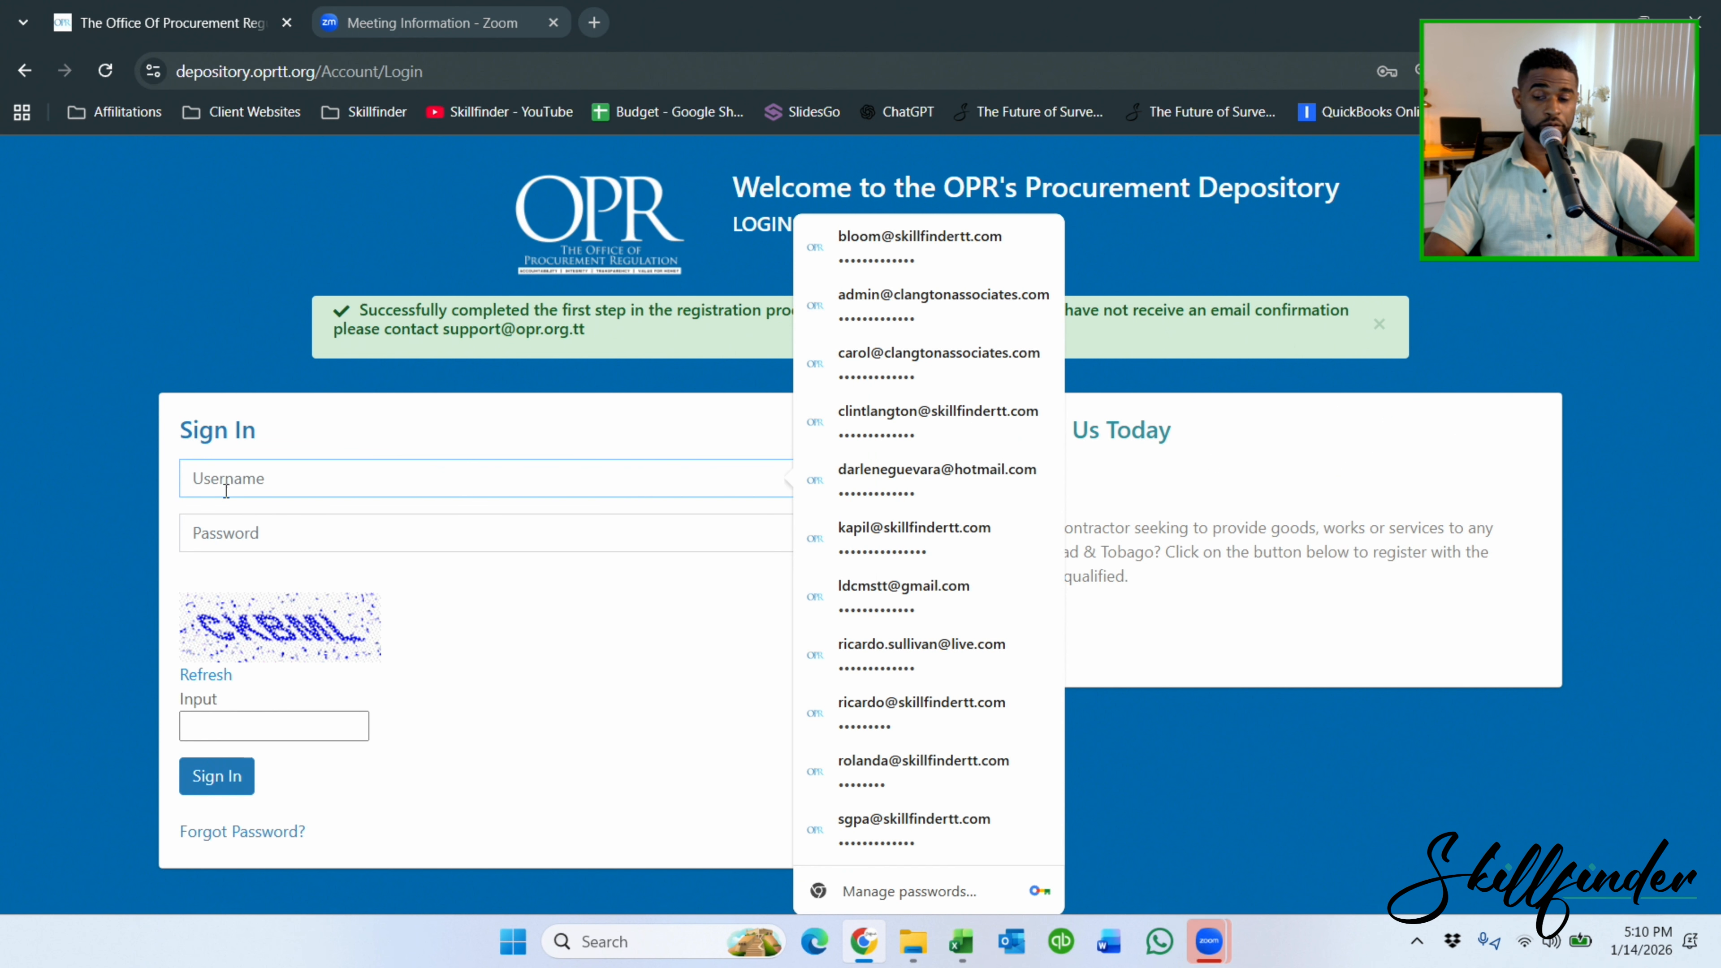
pyautogui.write('bl')
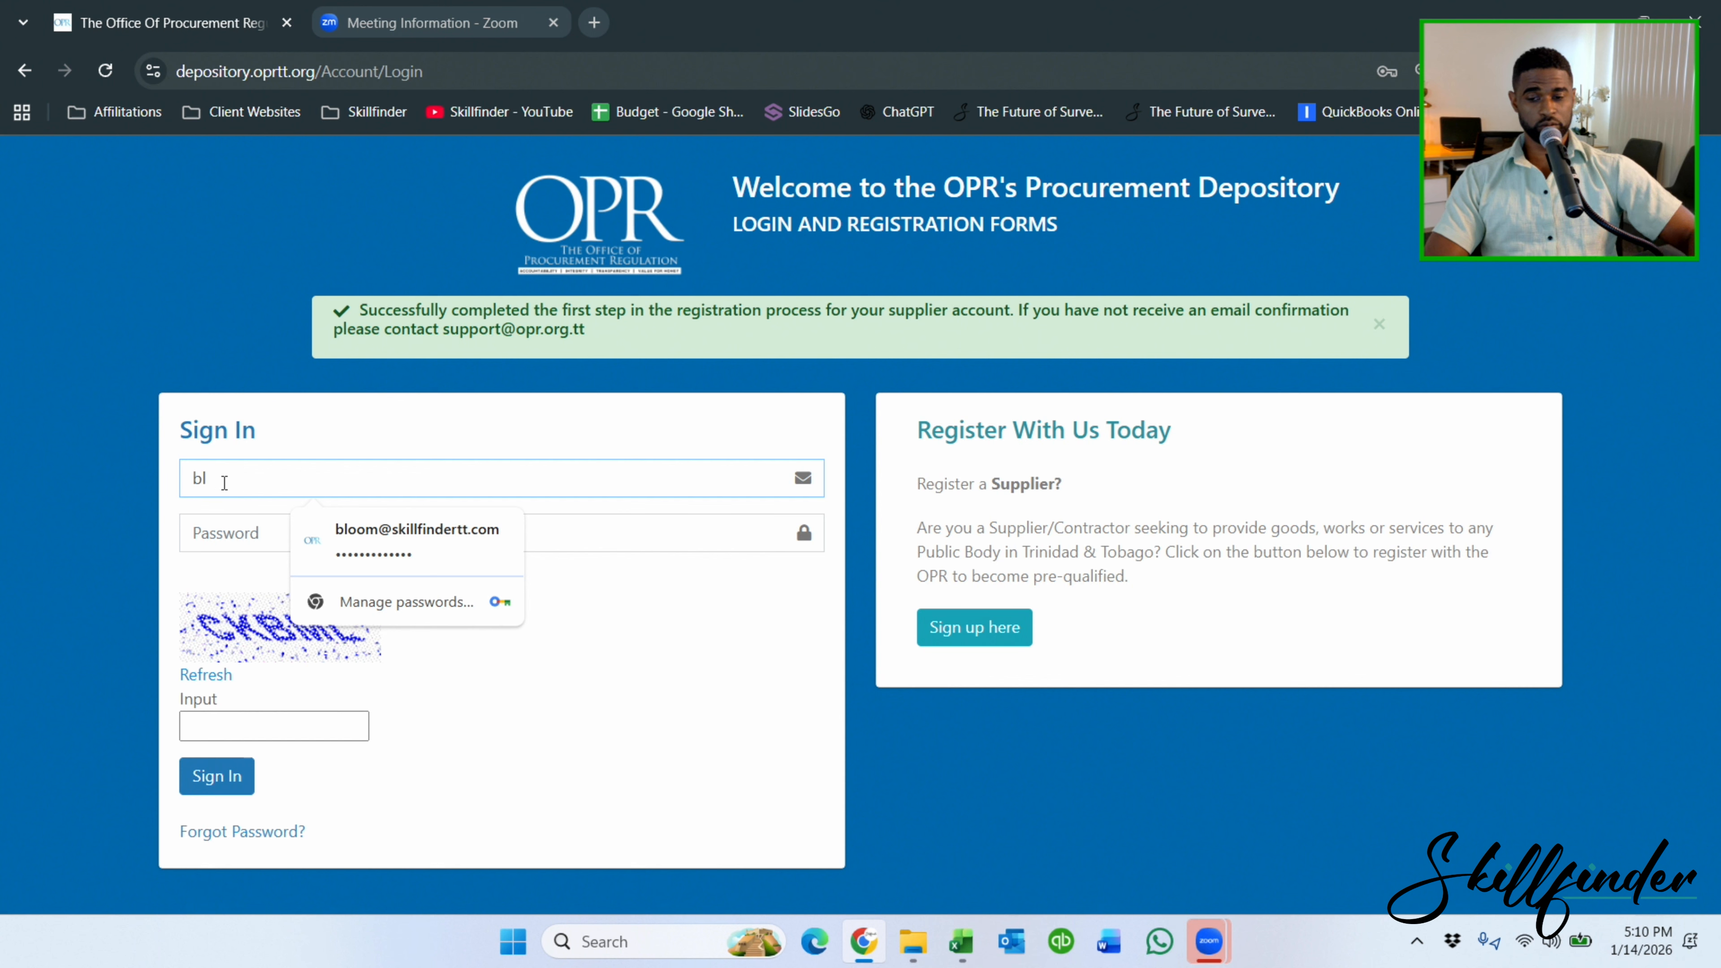
pyautogui.click(400, 536)
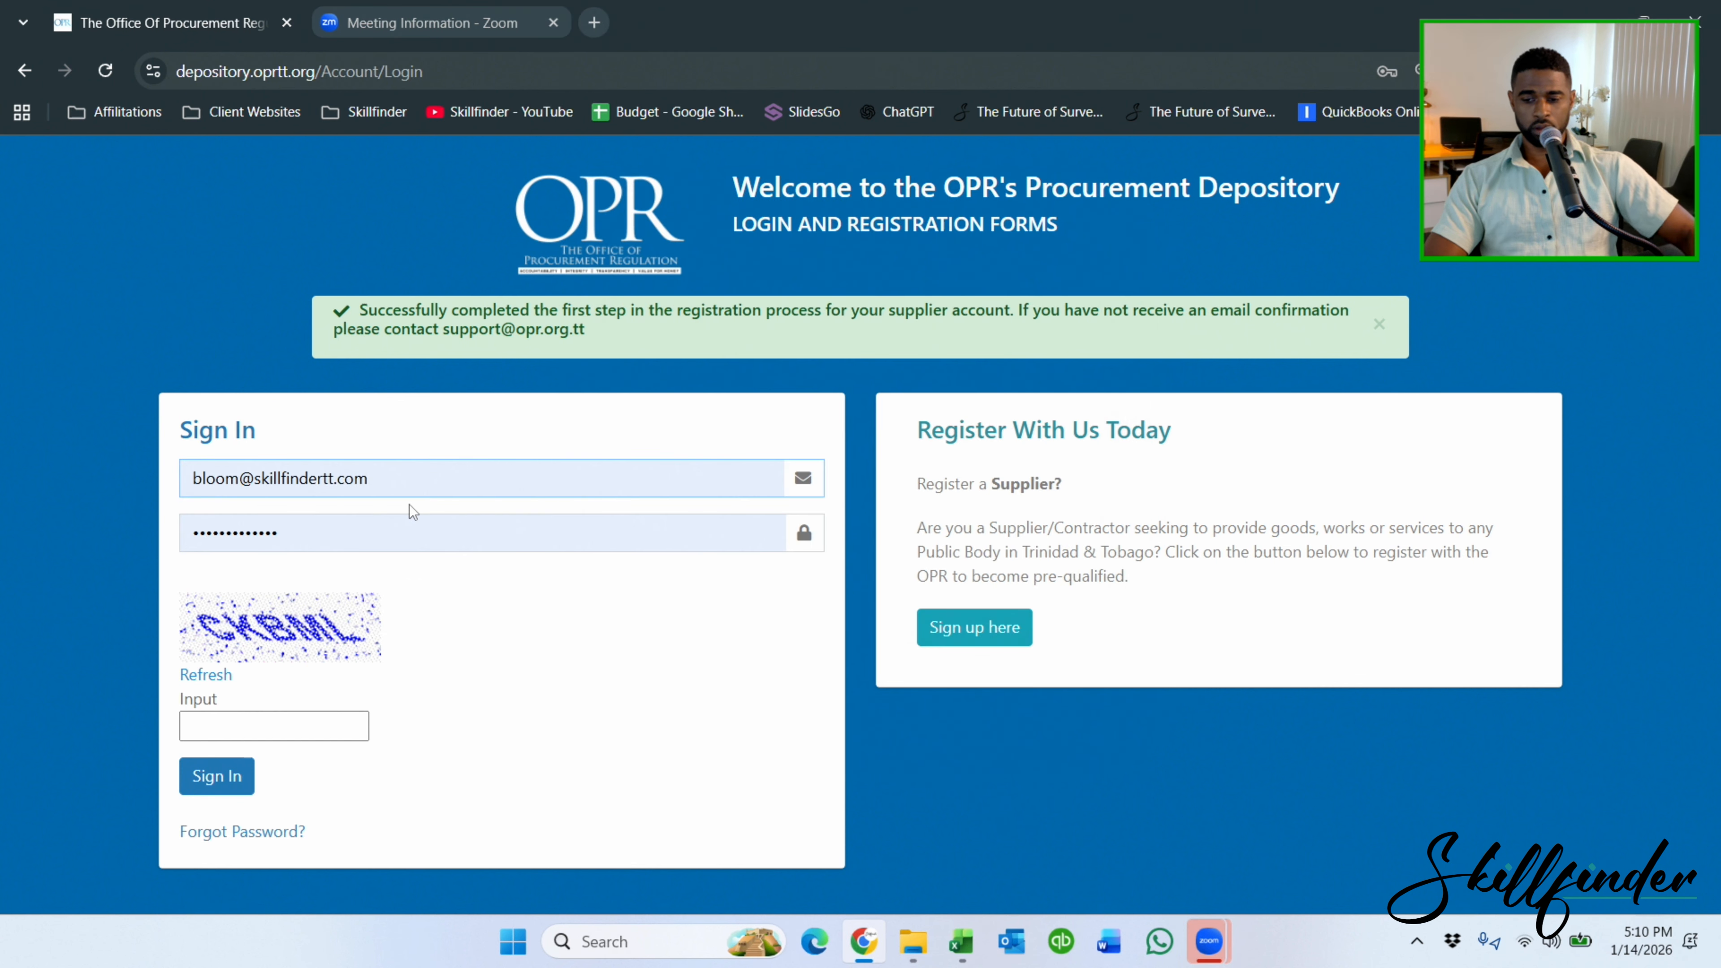
pyautogui.click(210, 724)
pyautogui.write('CKBML')
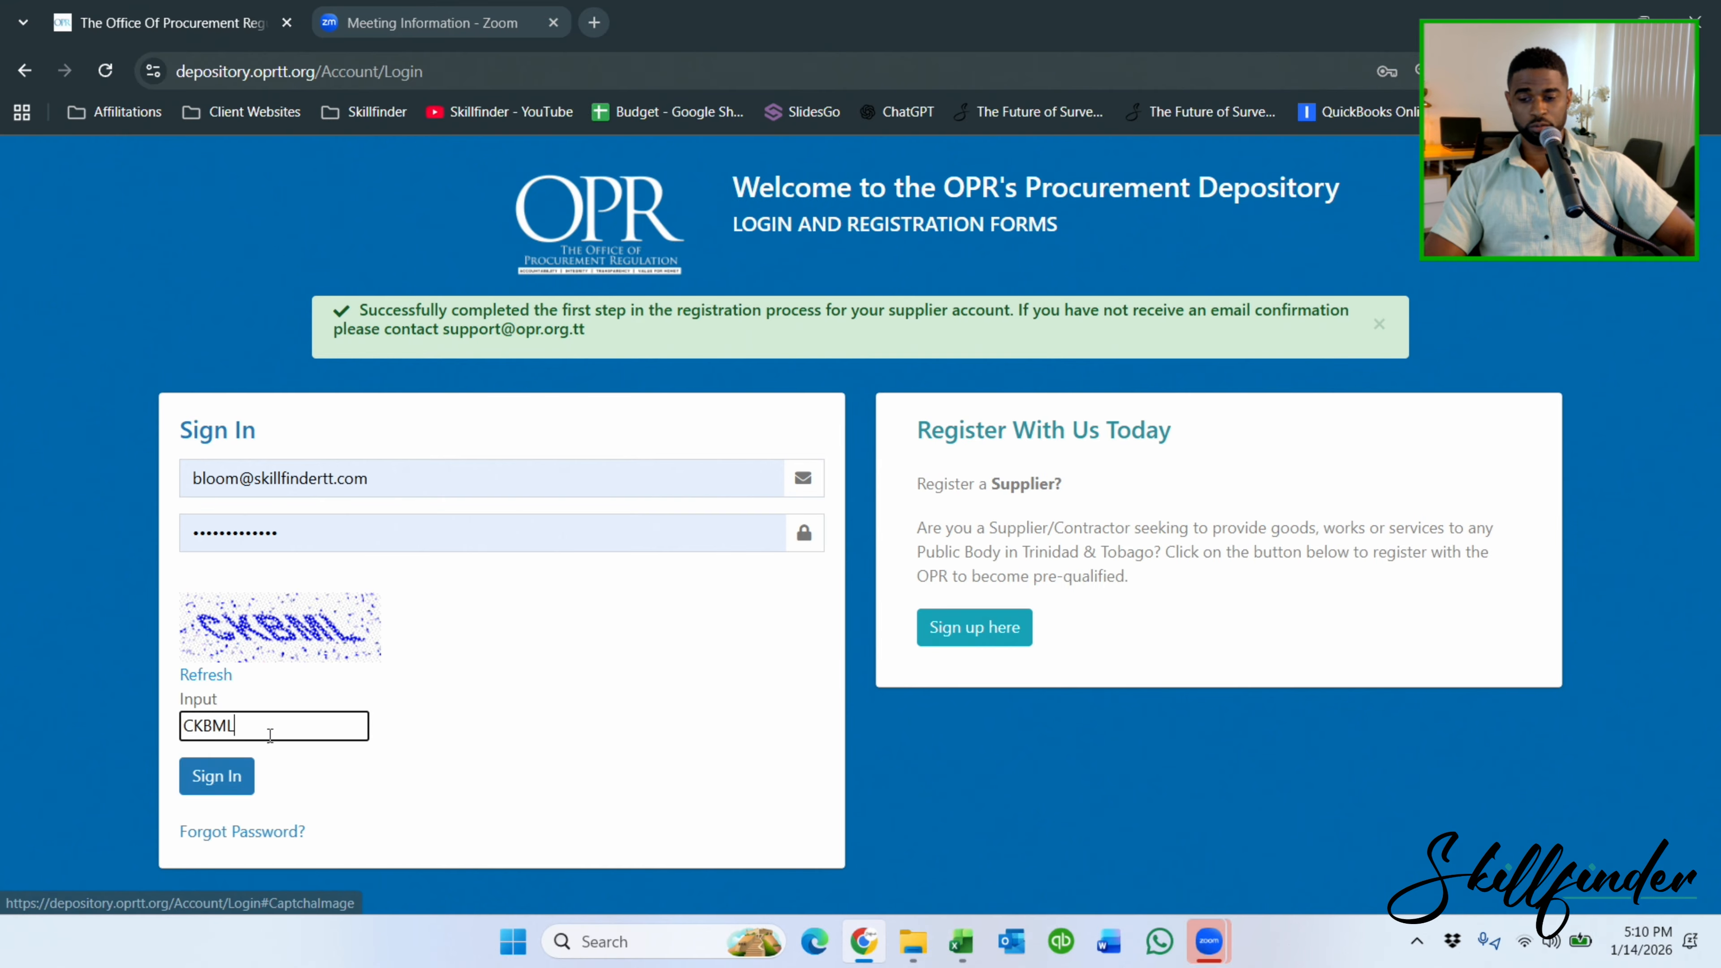
# Sign in, and open the OPR Procurement Depository page in a new tab.
pyautogui.click(227, 778)
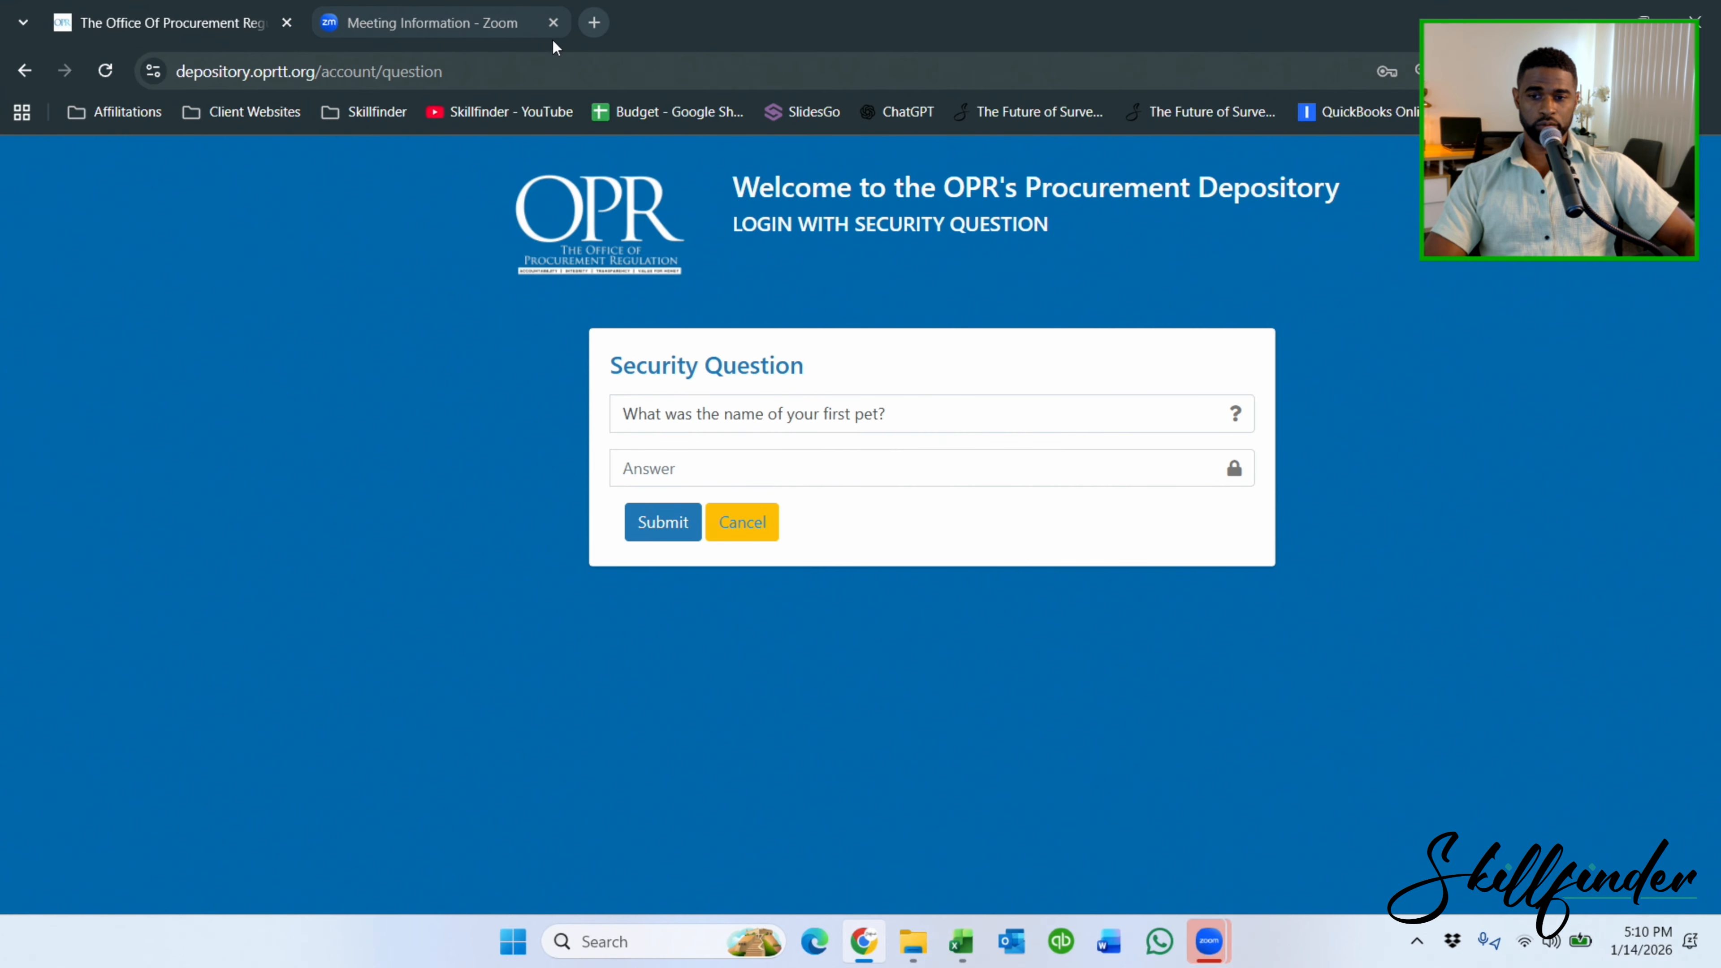
pyautogui.click(594, 22)
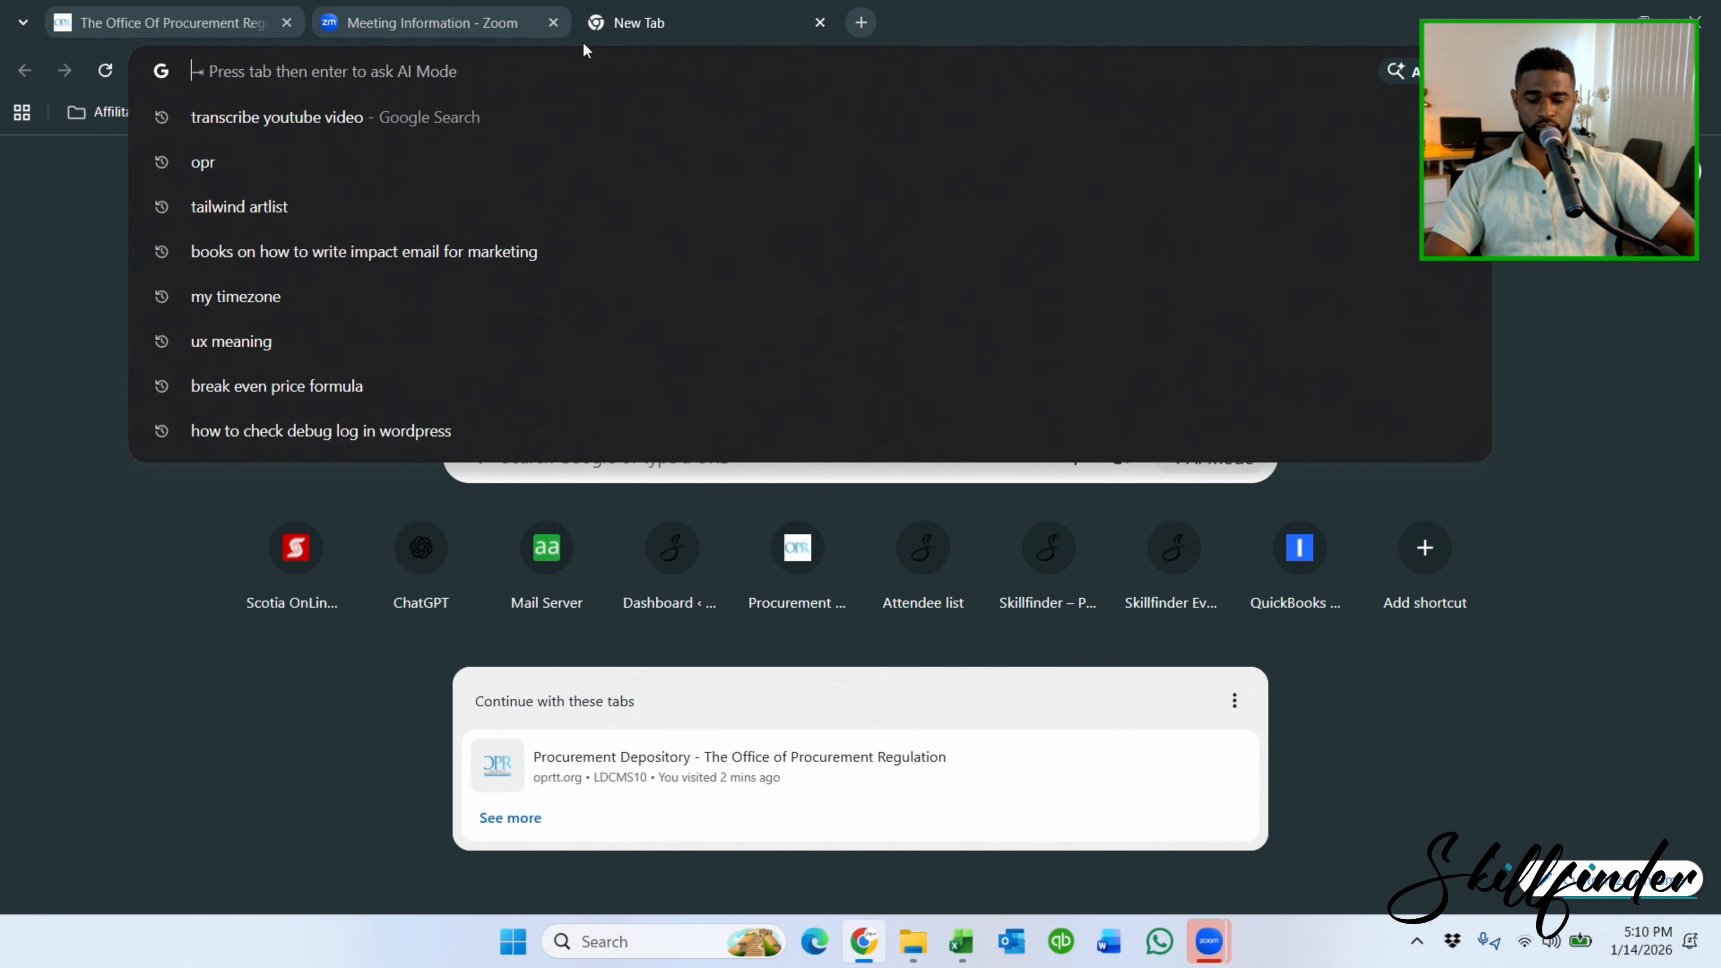
pyautogui.write('oprtt.org')
pyautogui.press('Return')
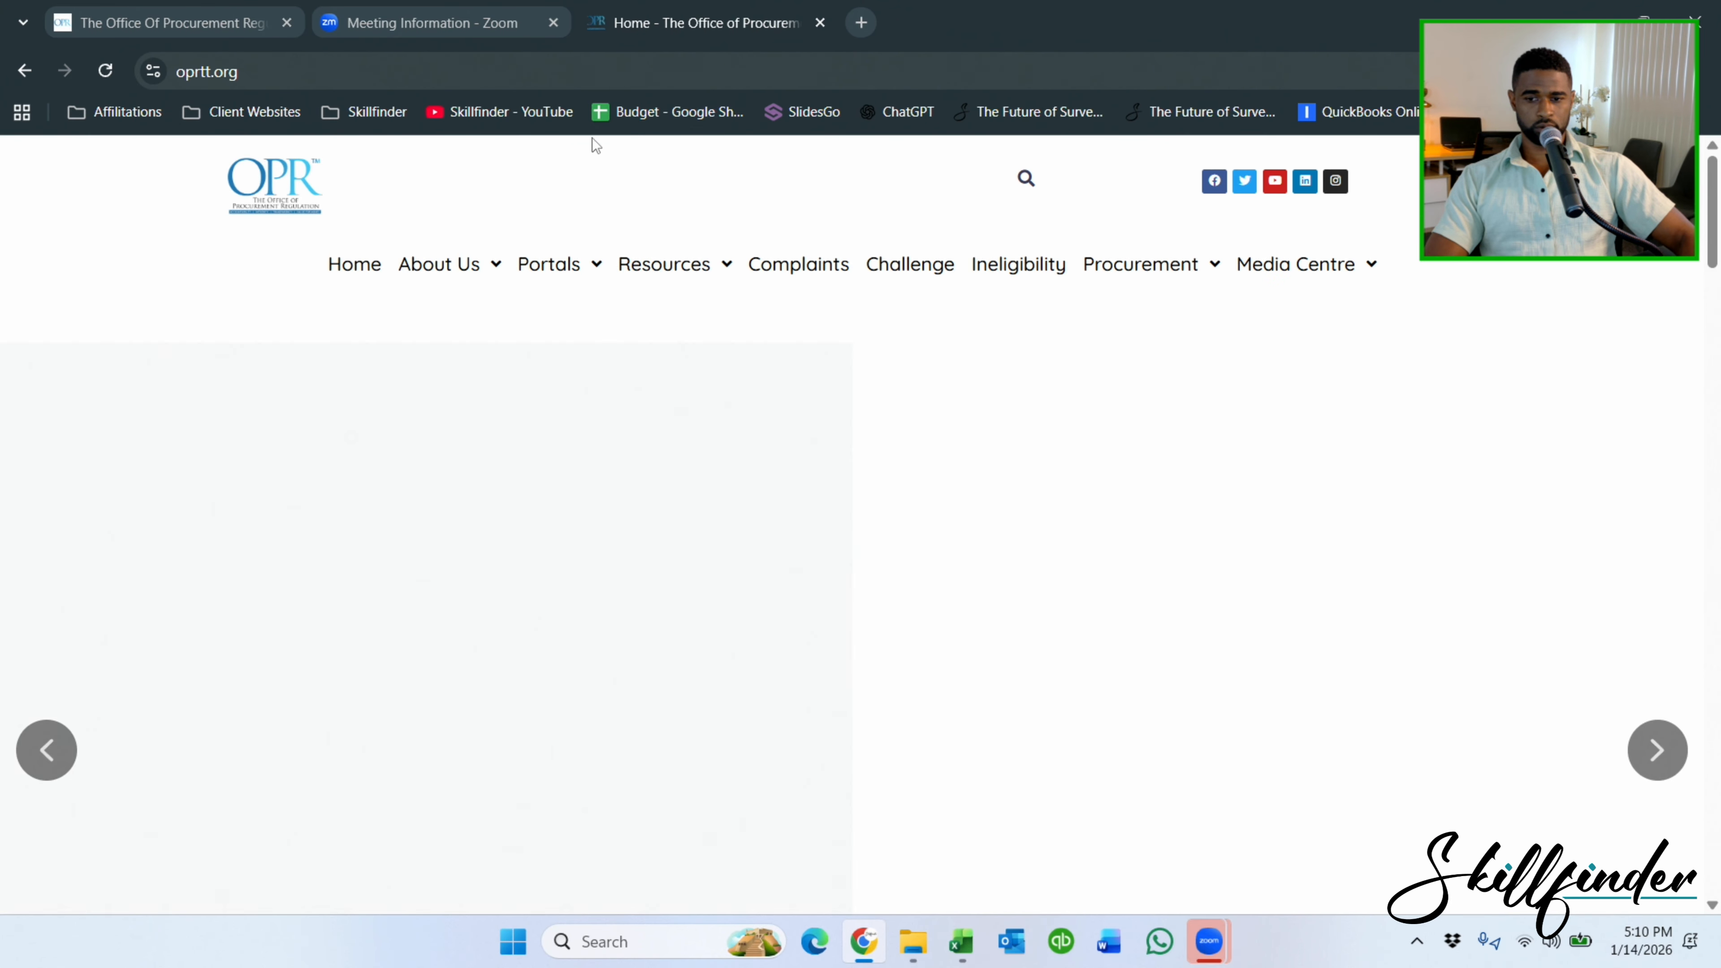
pyautogui.moveTo(535, 262)
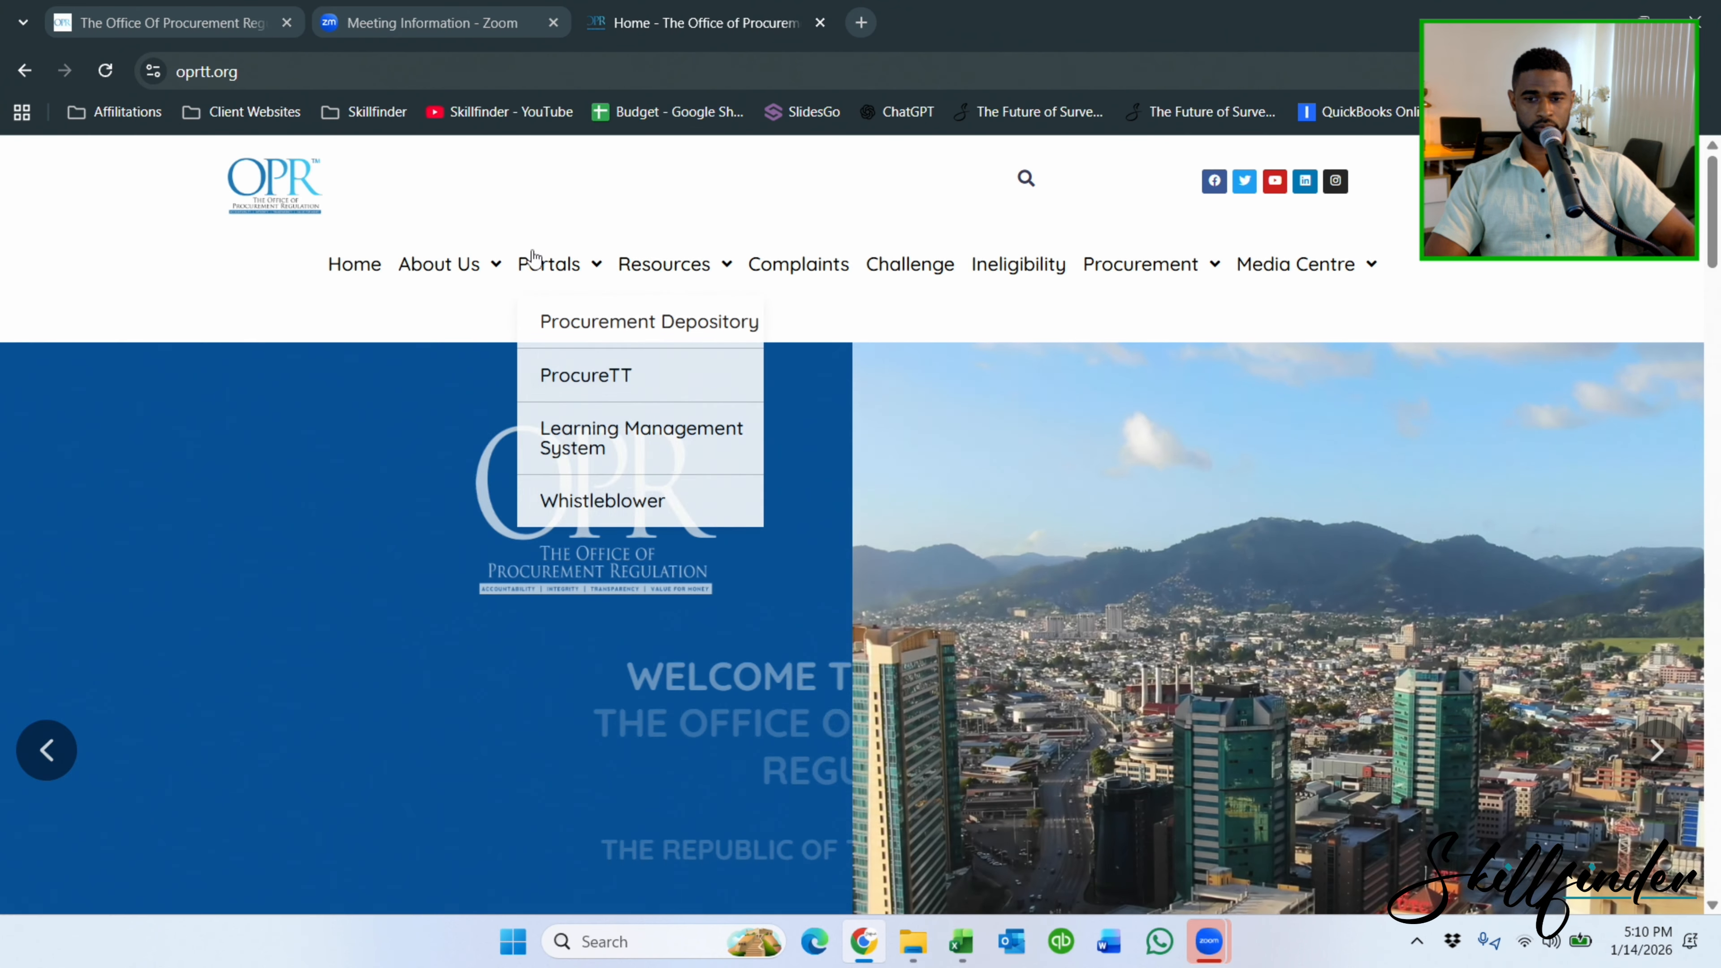
pyautogui.click(604, 341)
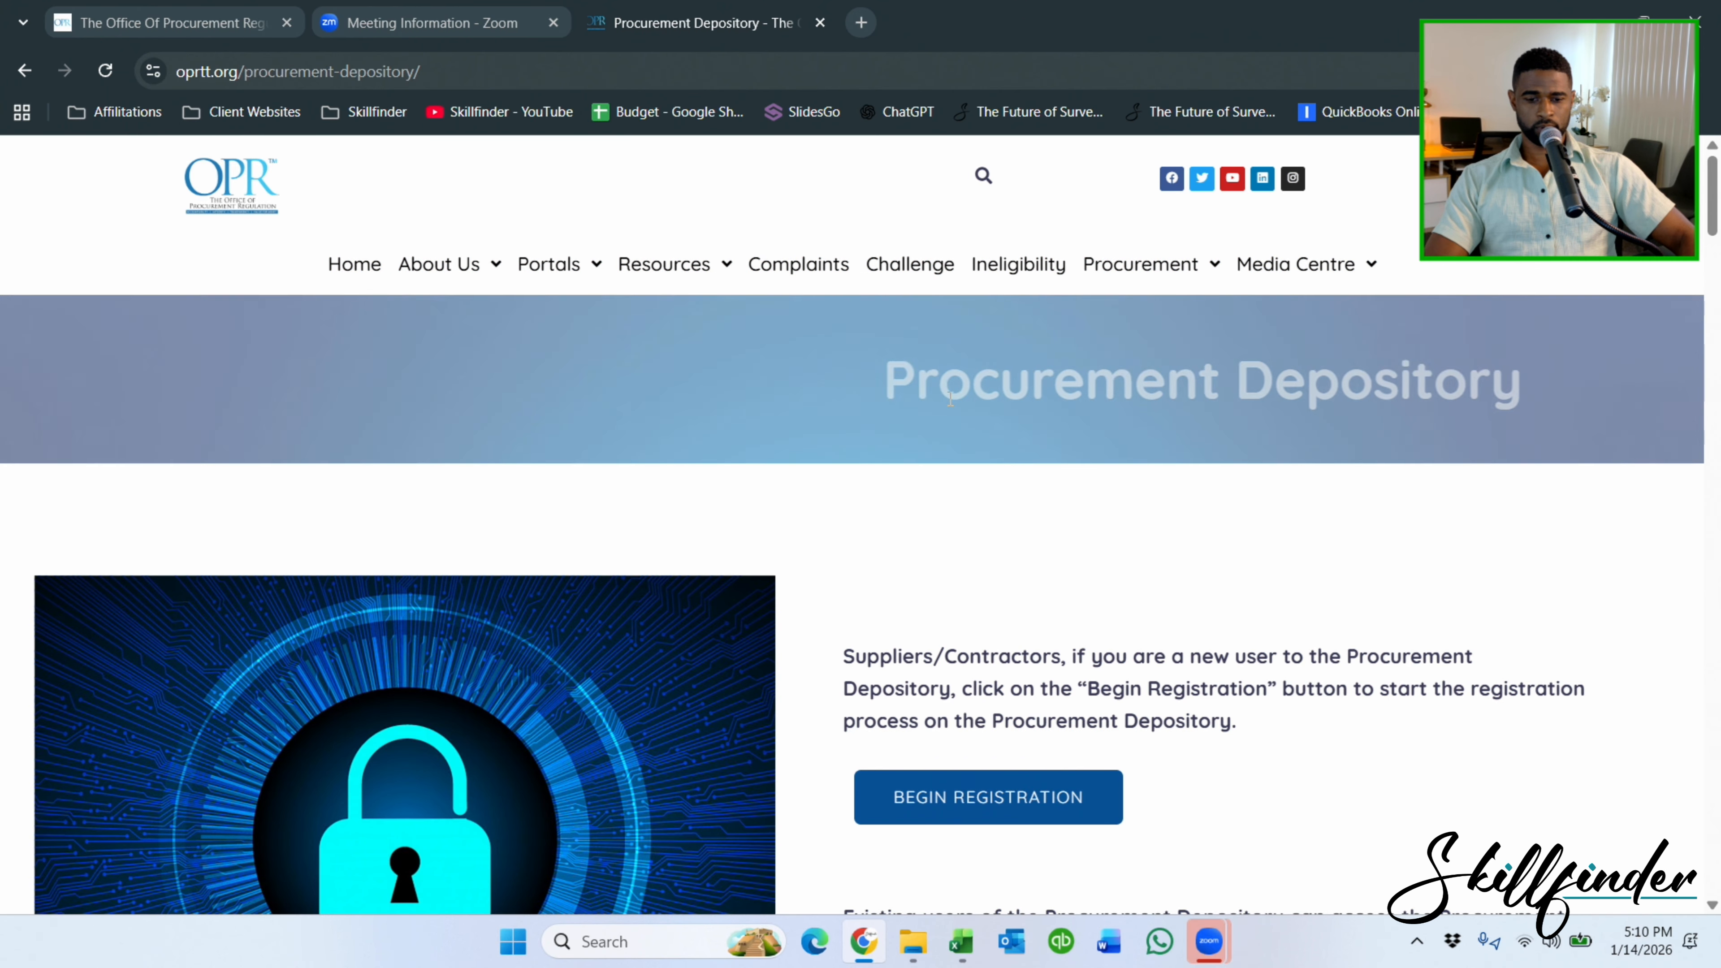
pyautogui.scroll(-5, 1211, 806)
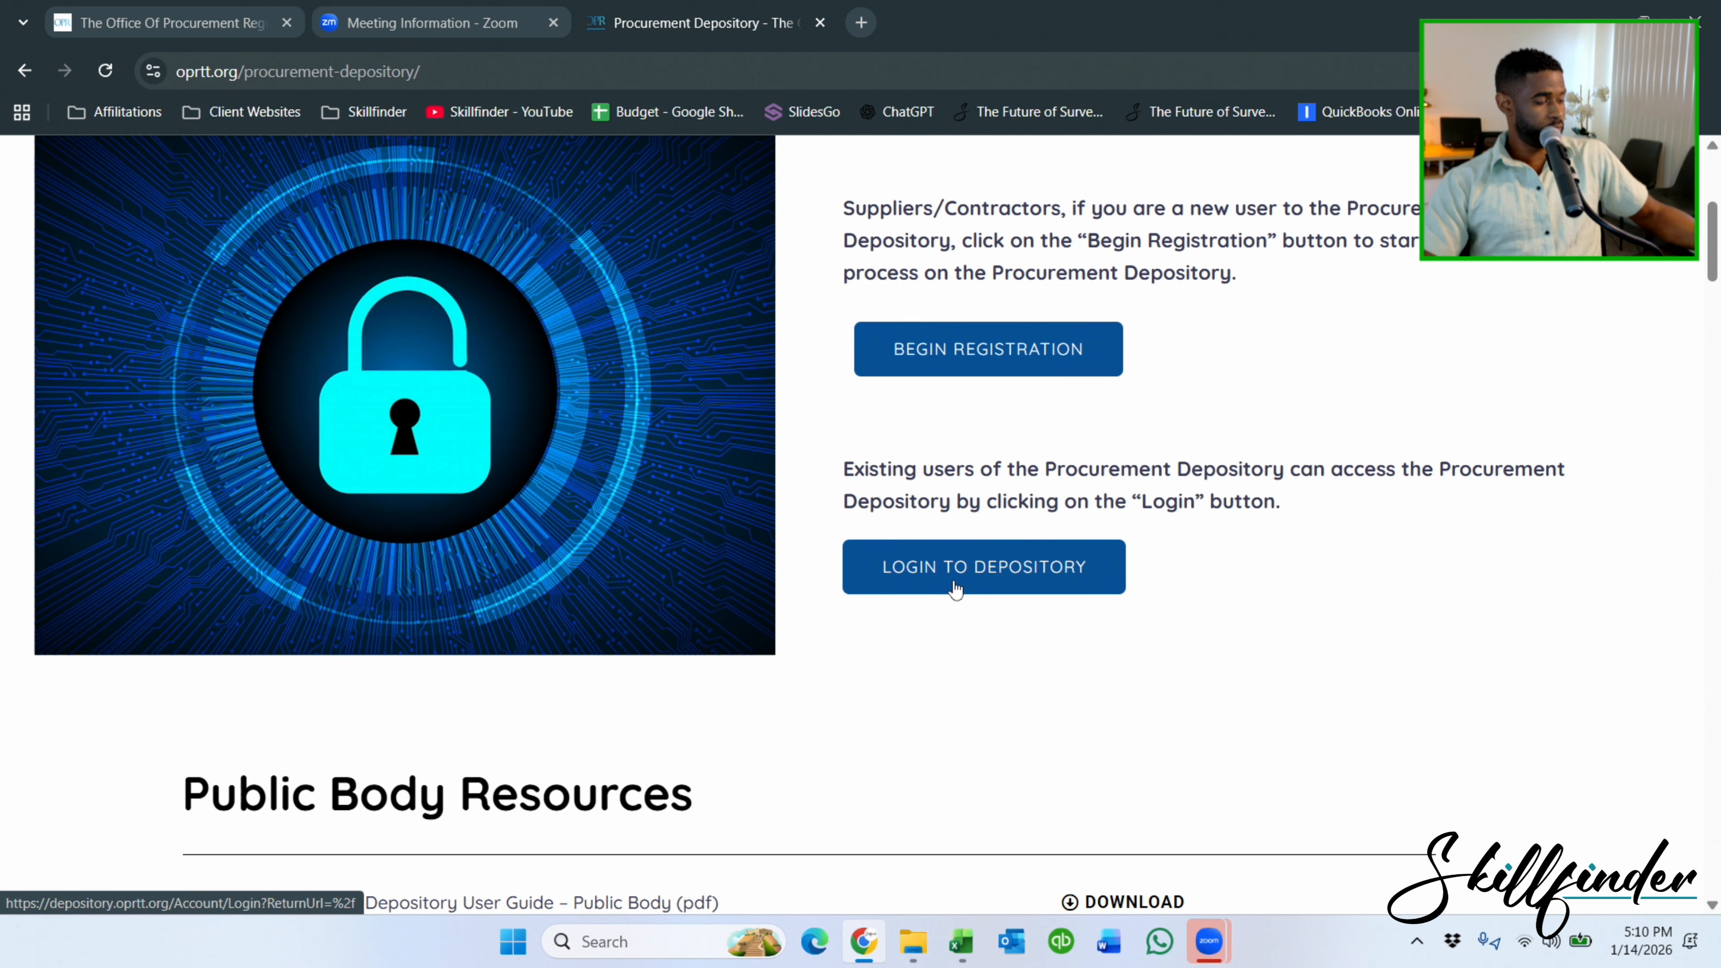
# Answer the sign-in security question and submit it.
pyautogui.click(224, 25)
pyautogui.click(837, 474)
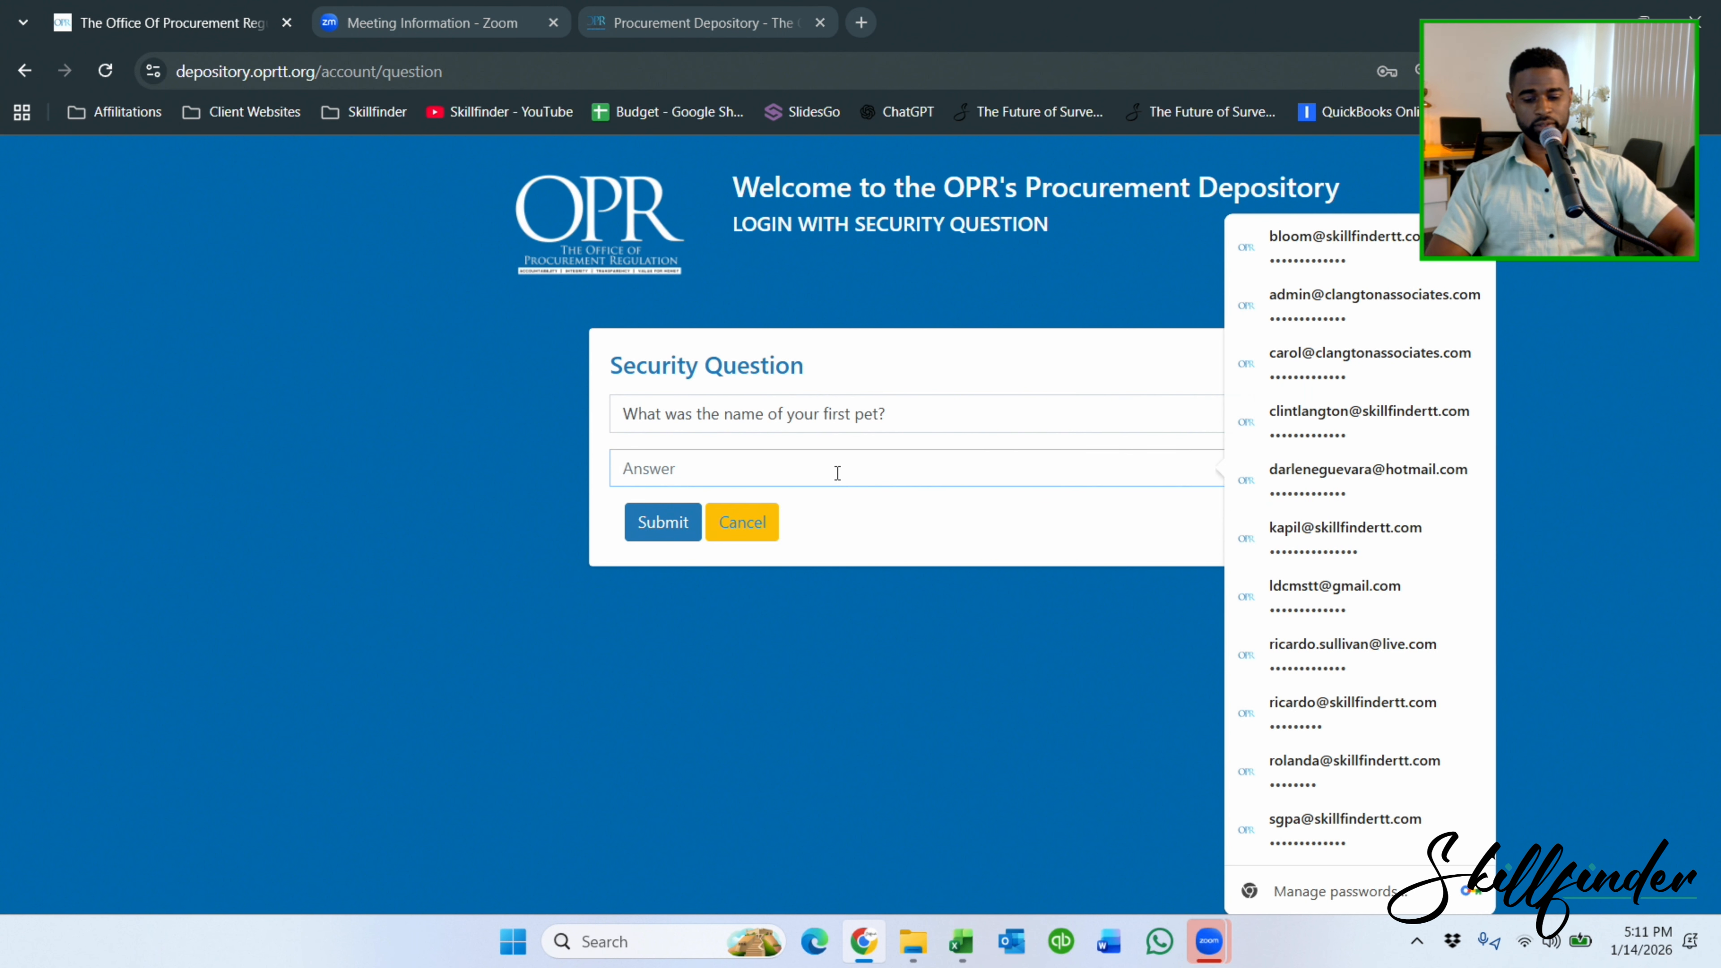
pyautogui.write('•••')
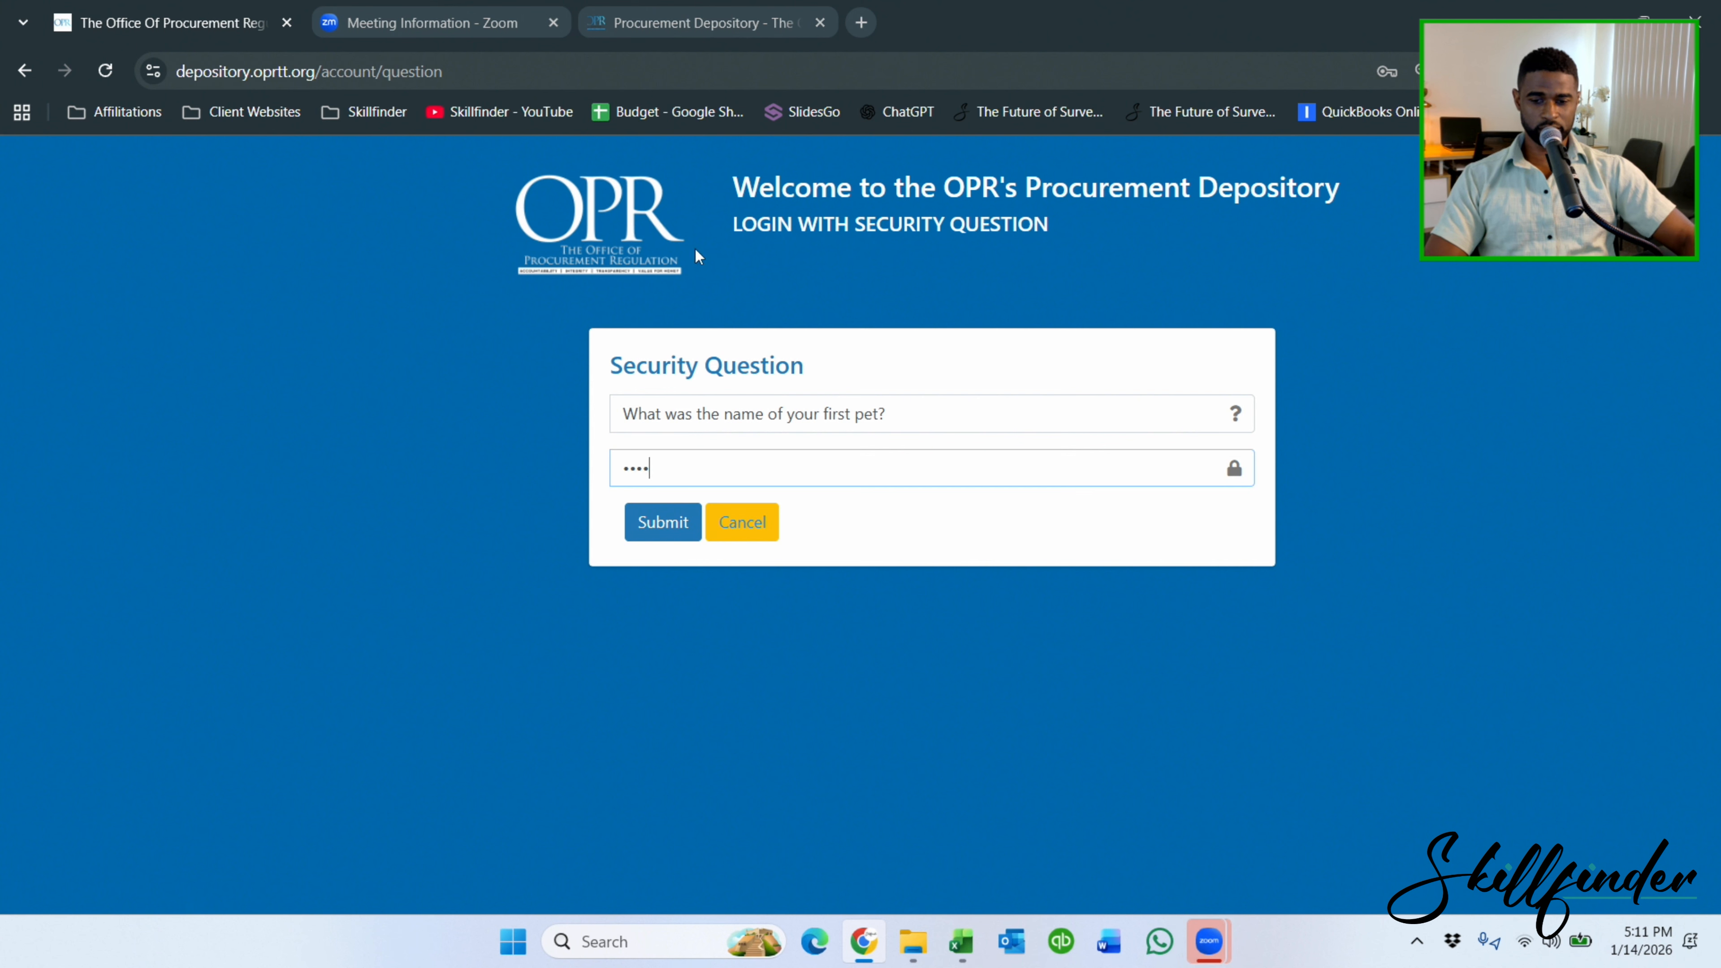
pyautogui.click(663, 509)
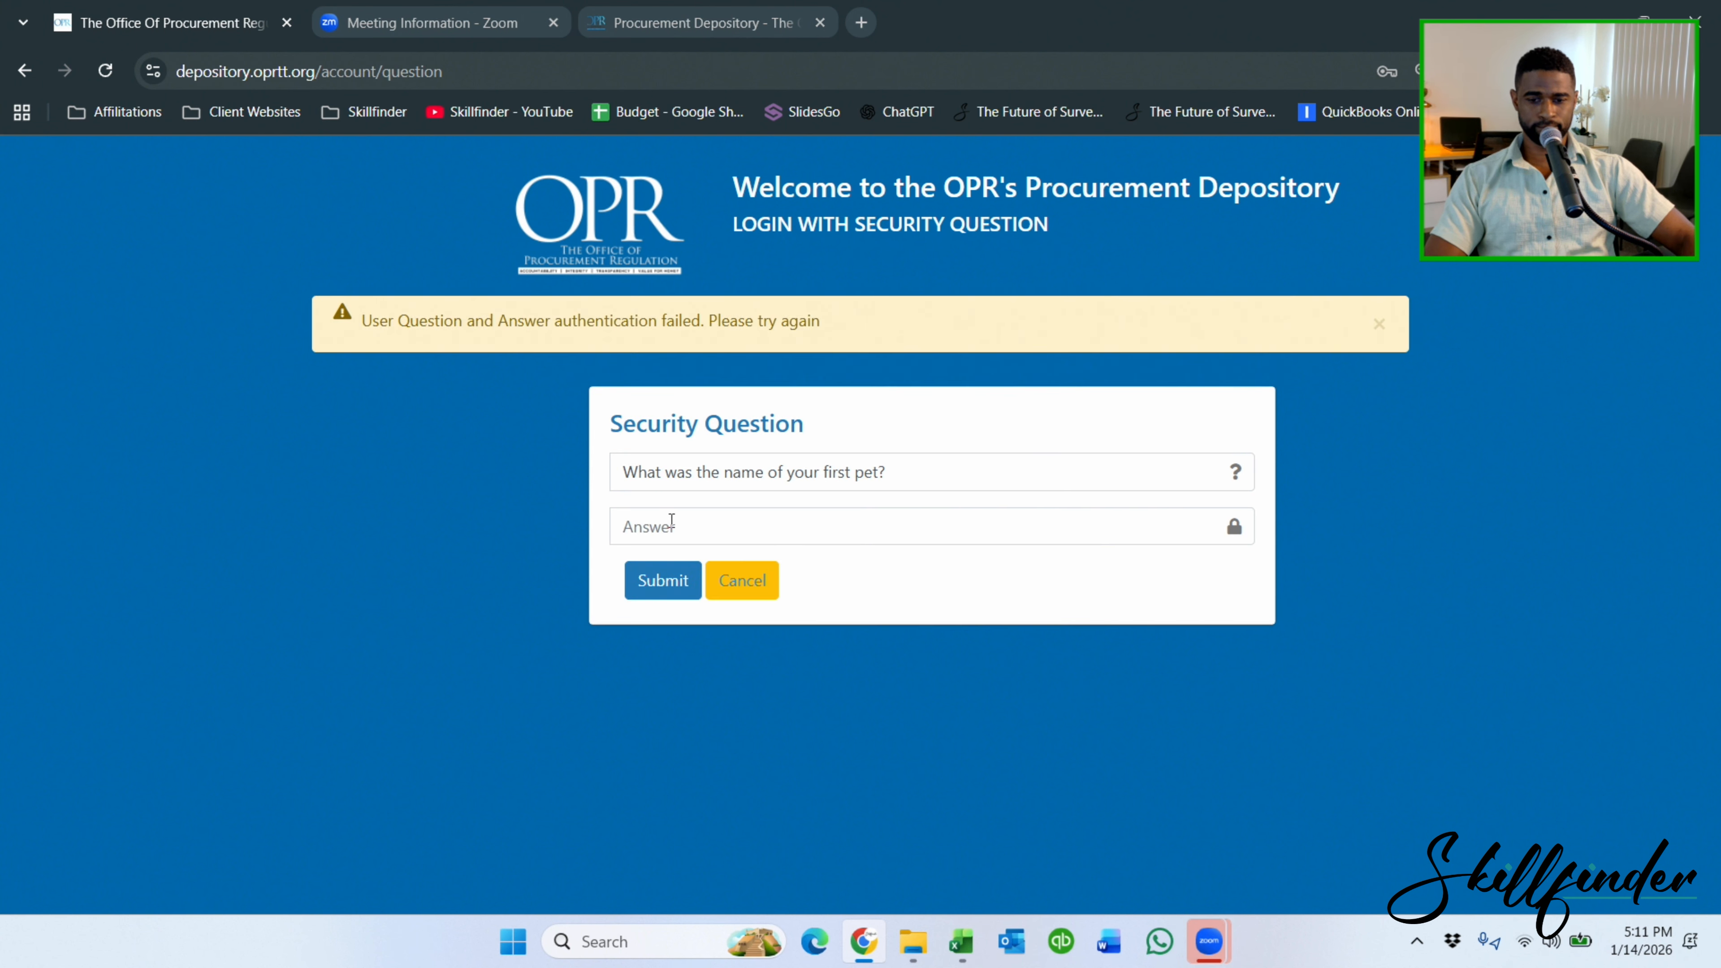
pyautogui.click(671, 520)
pyautogui.write('•')
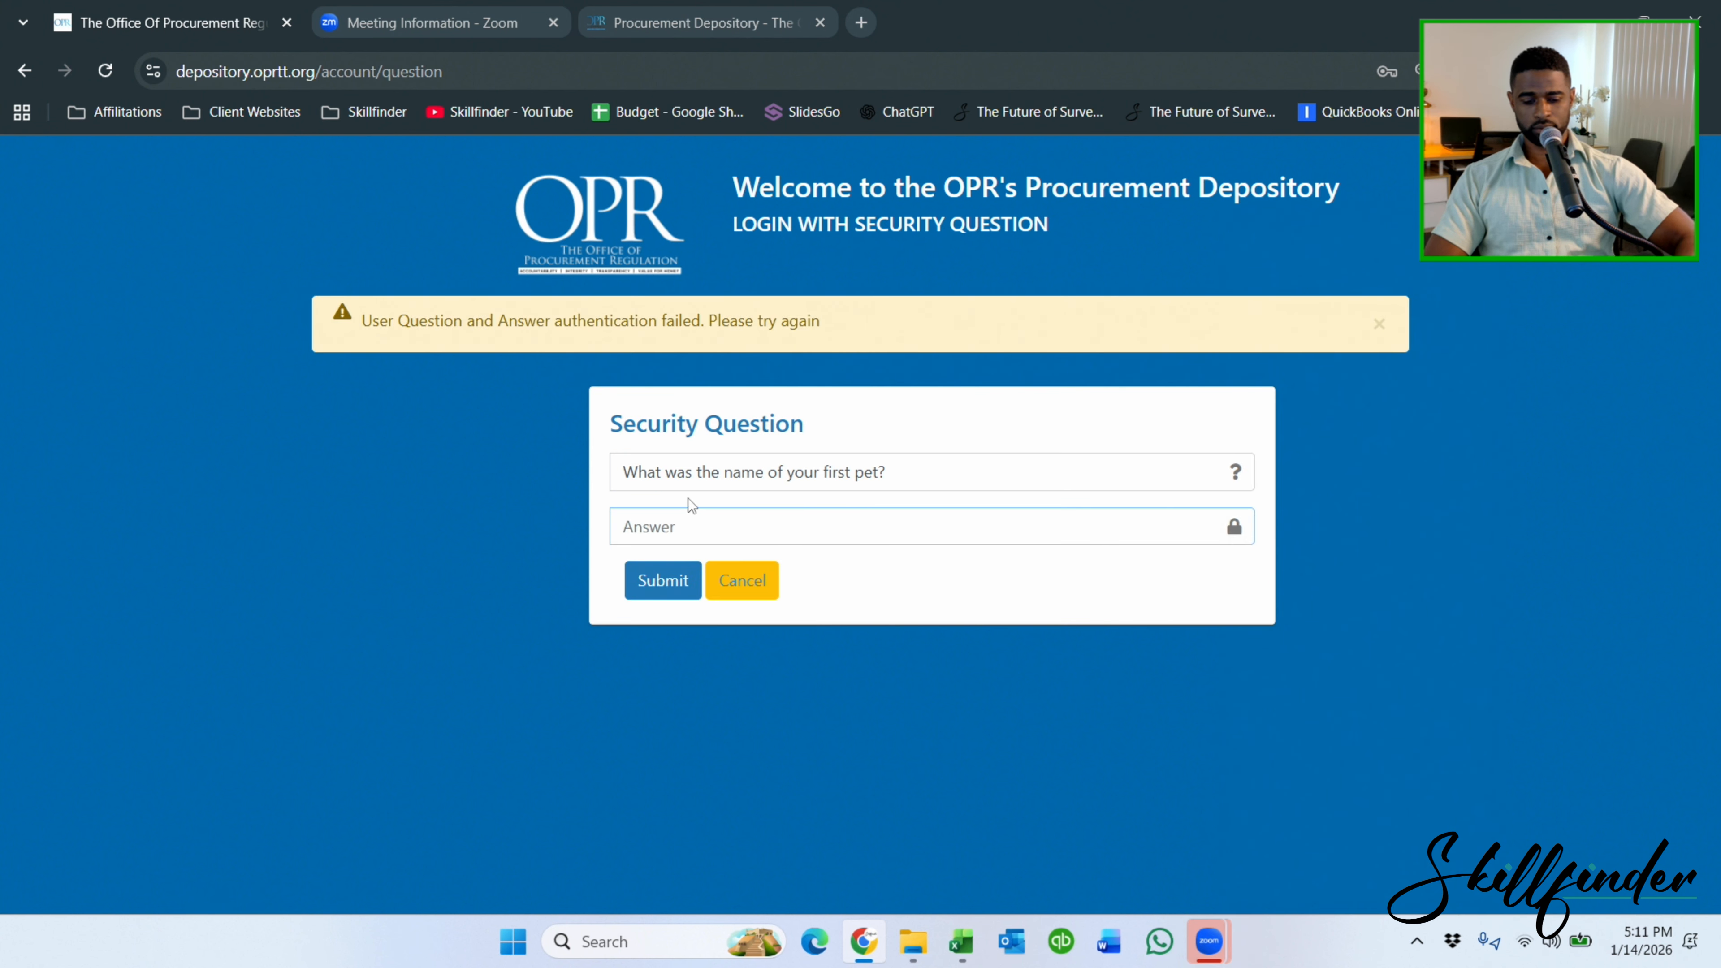
pyautogui.write('•••')
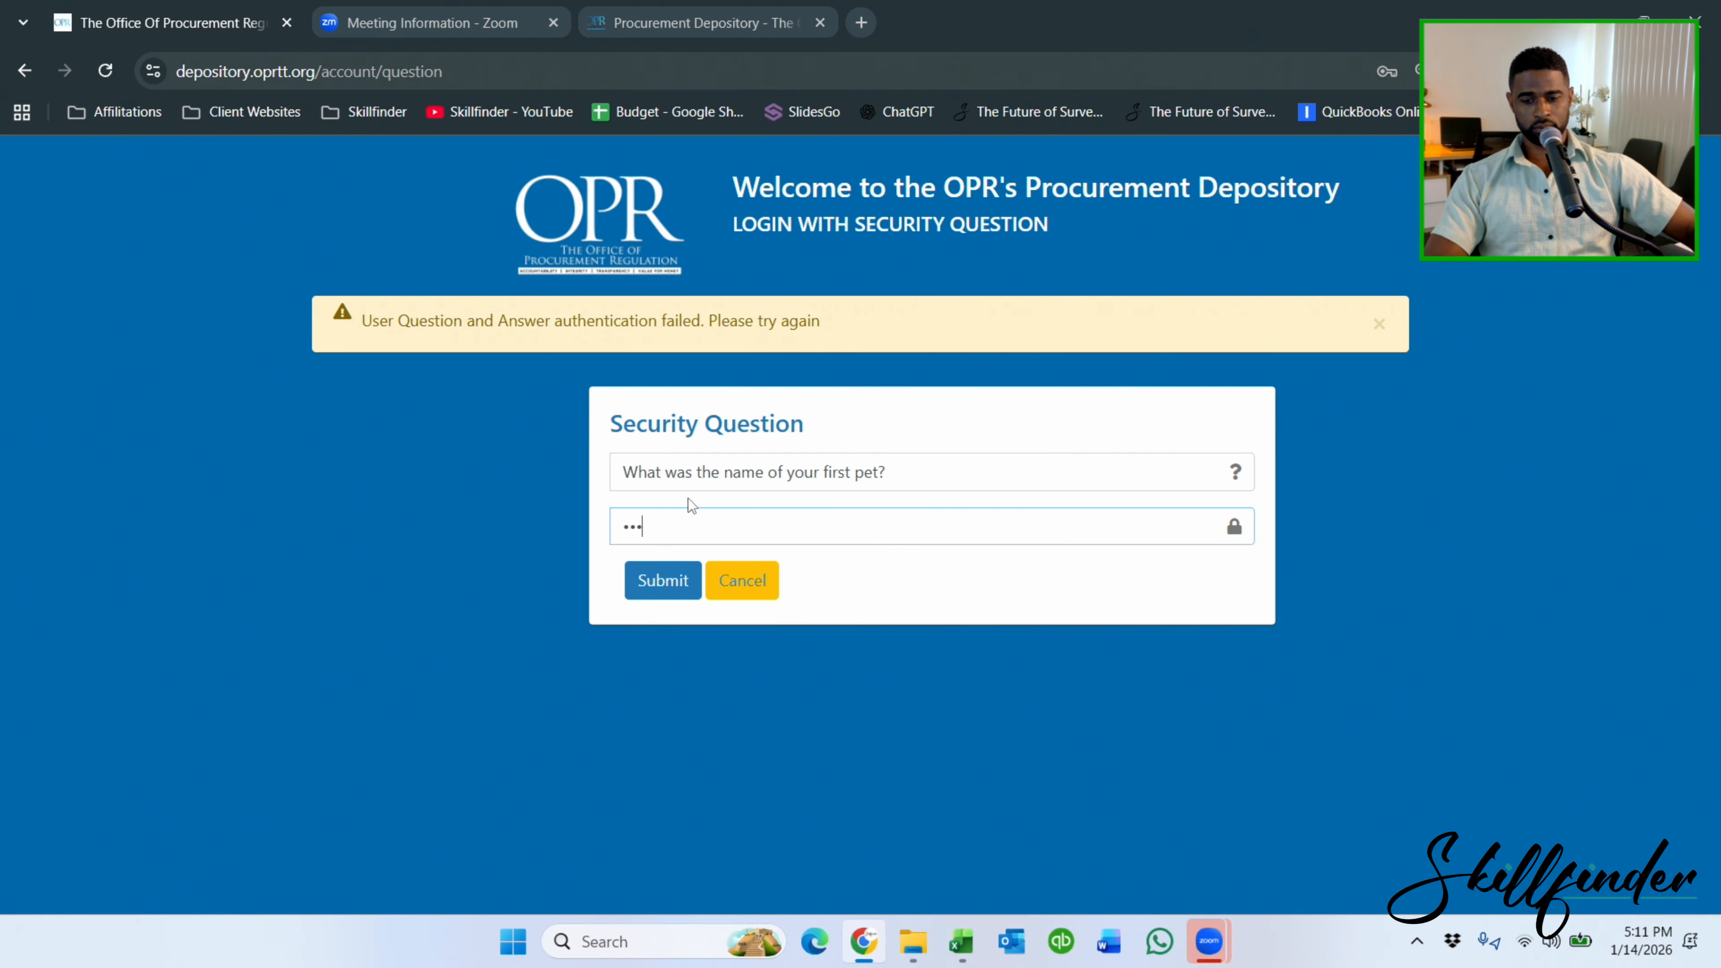
pyautogui.write('•')
pyautogui.click(659, 575)
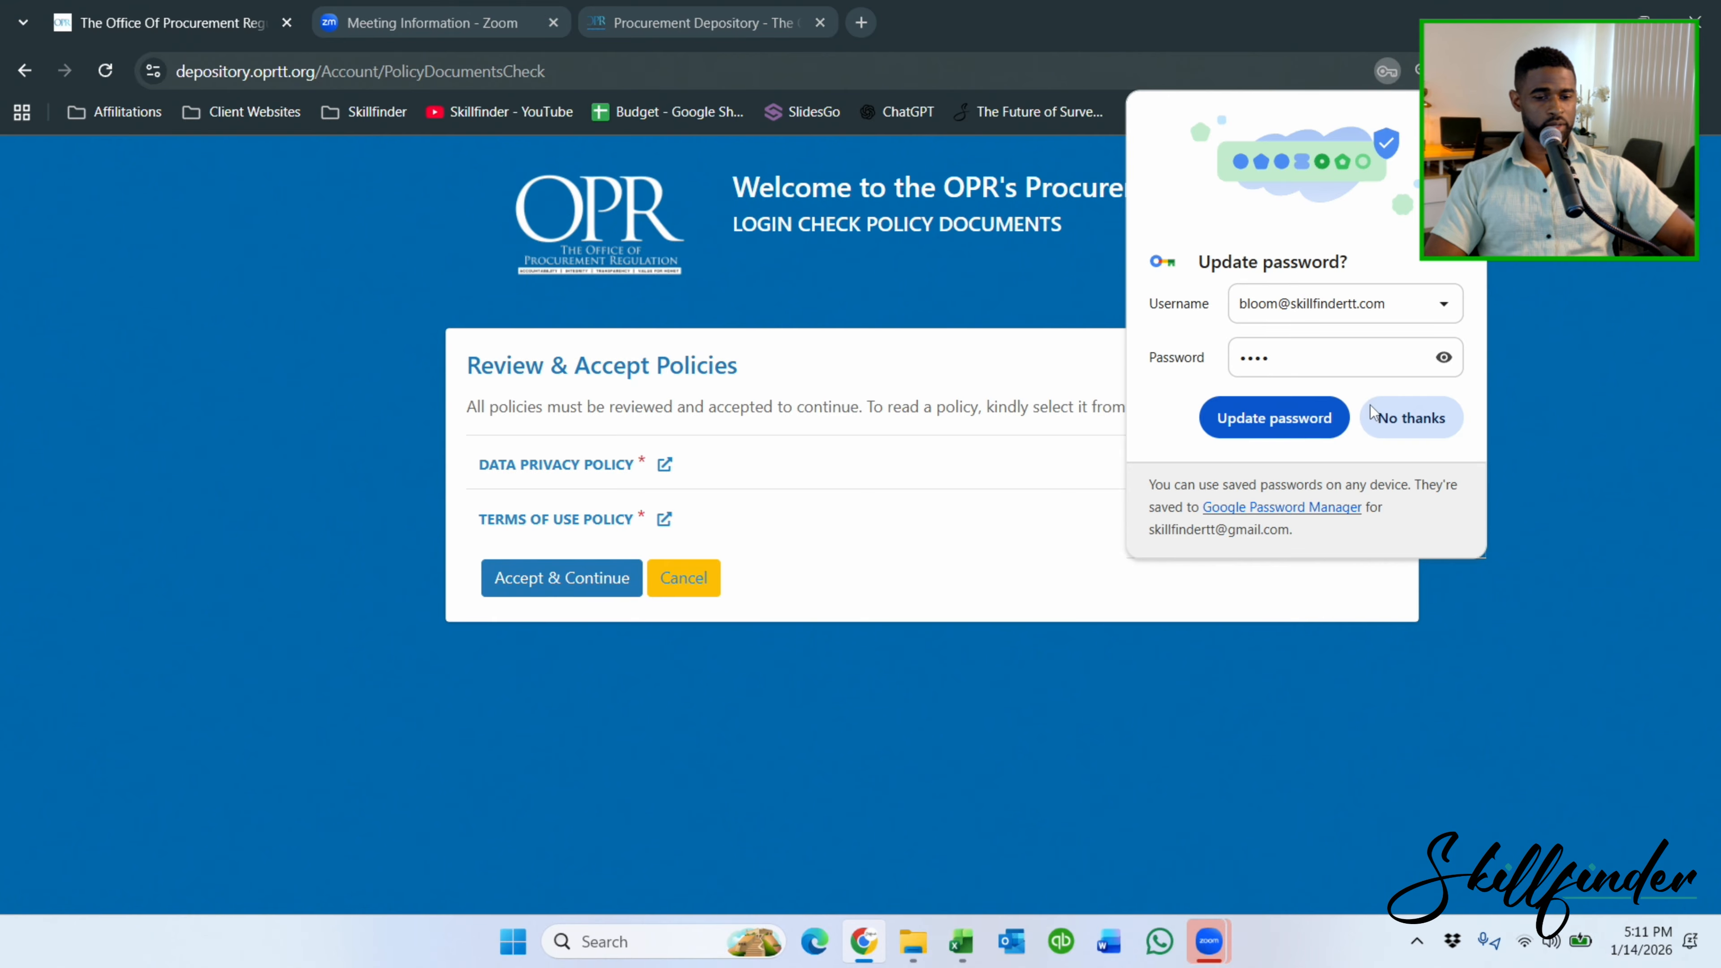
# View the Data Privacy and Terms of Use policies and accept them to reach the dashboard.
pyautogui.click(1386, 415)
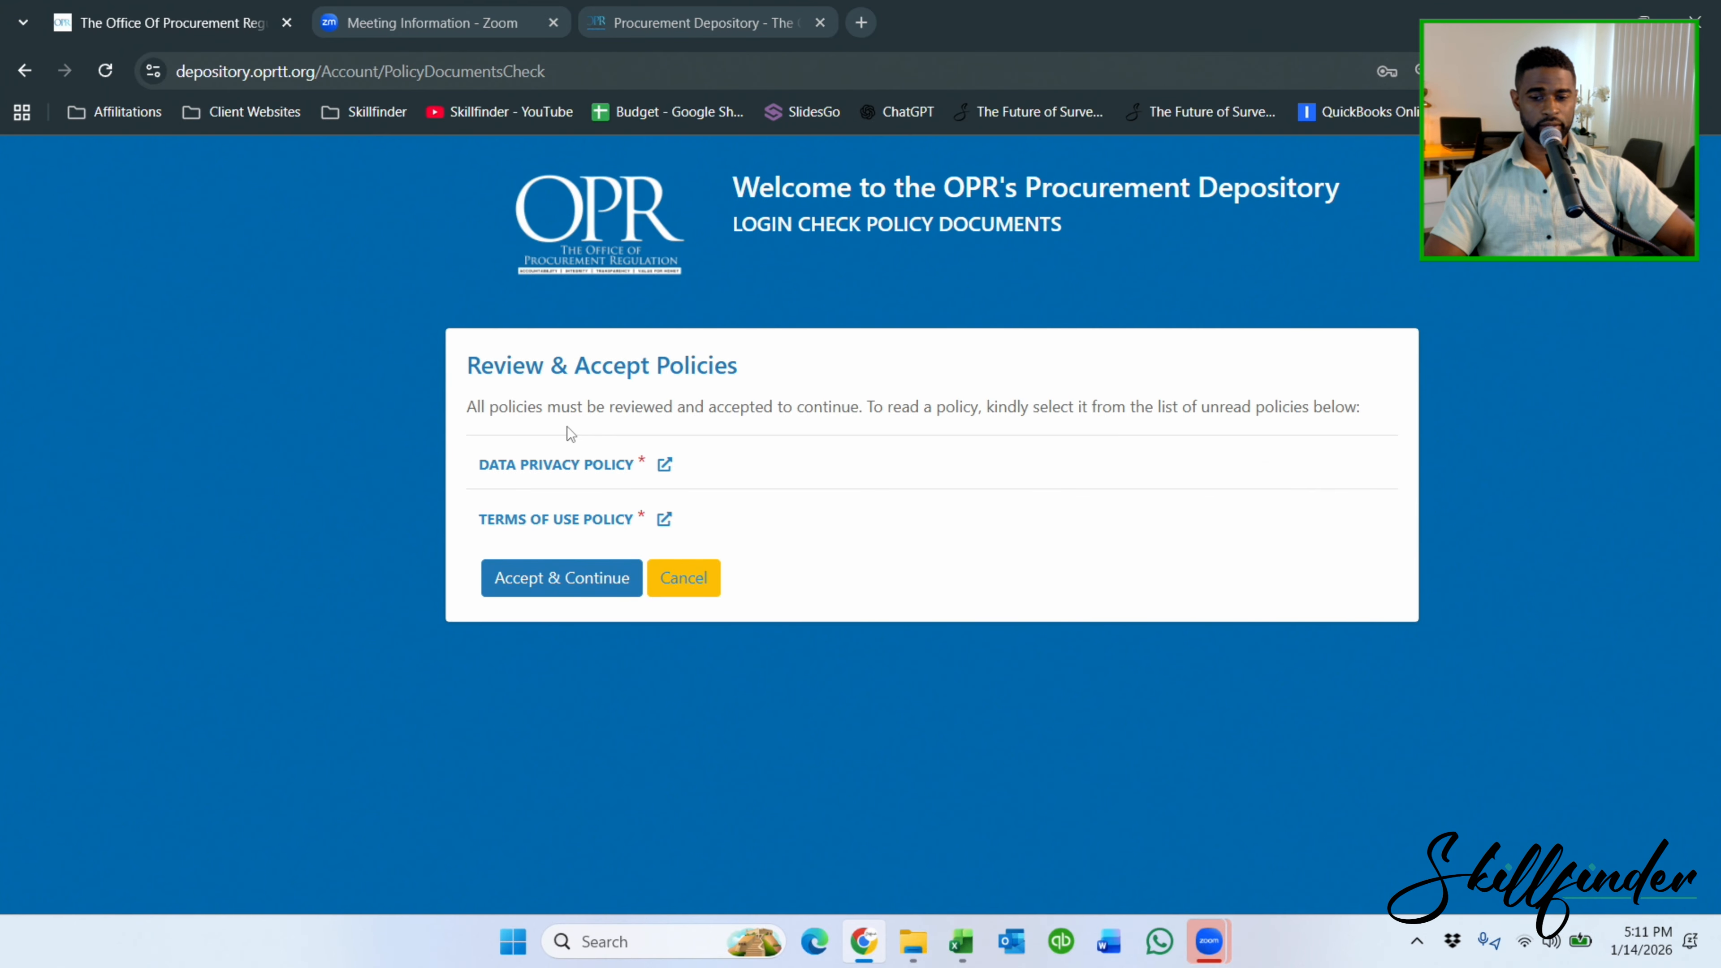
pyautogui.click(563, 467)
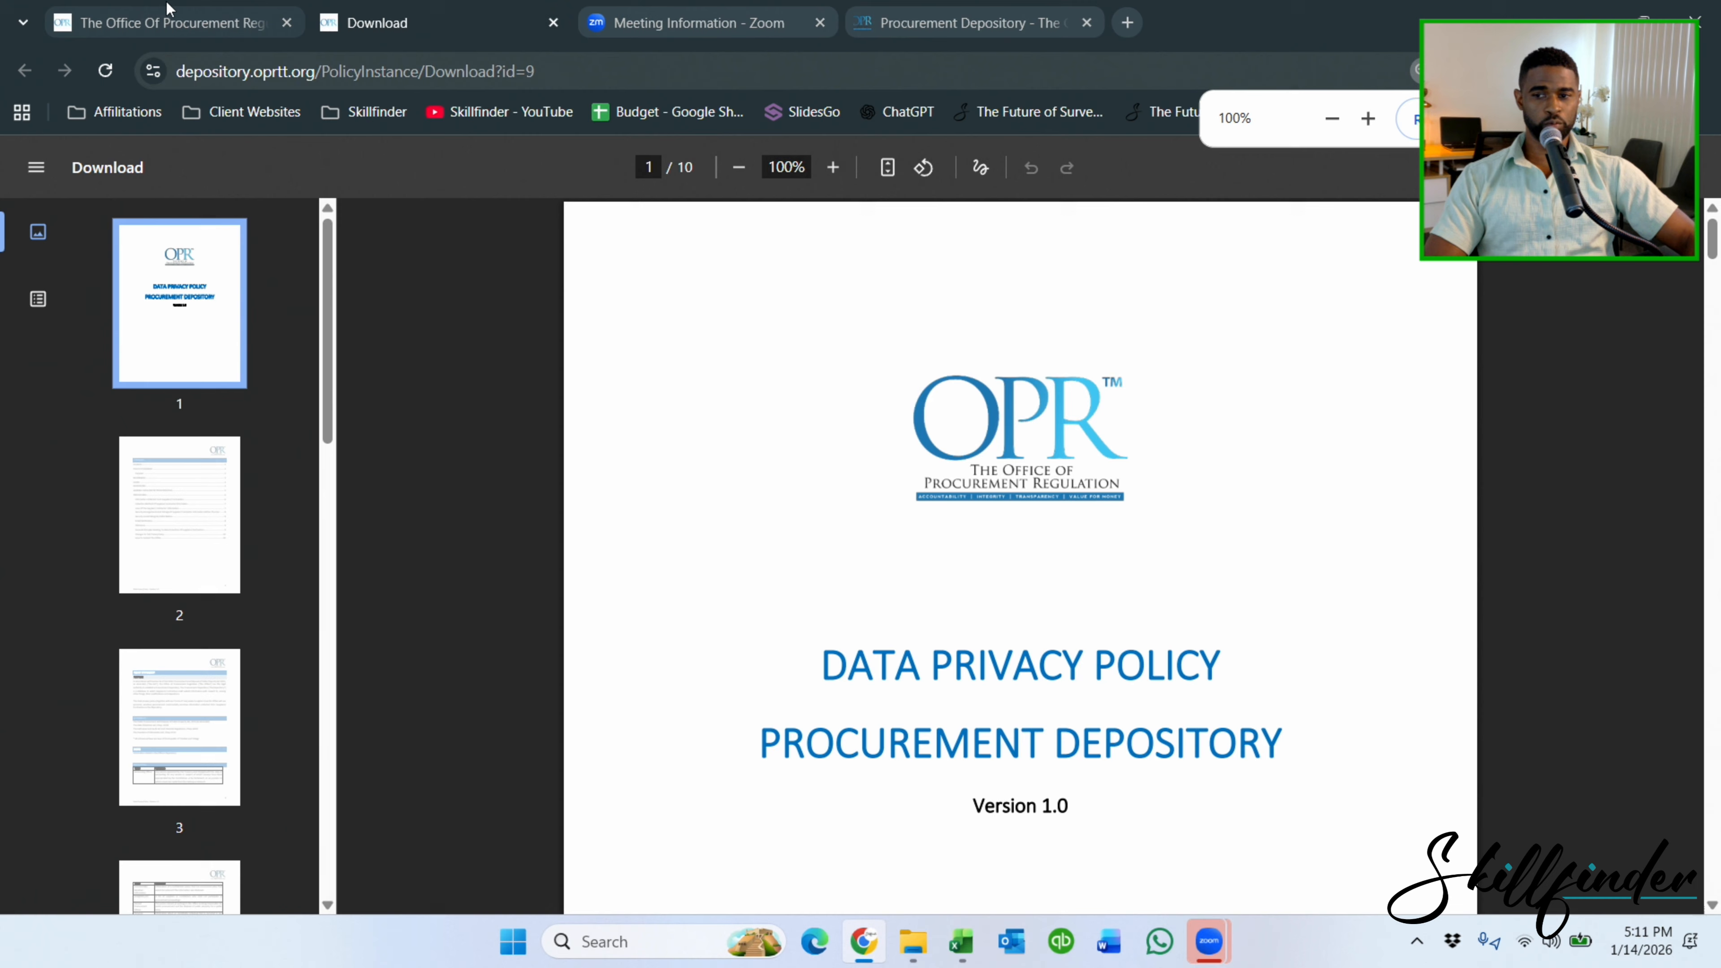
pyautogui.click(170, 12)
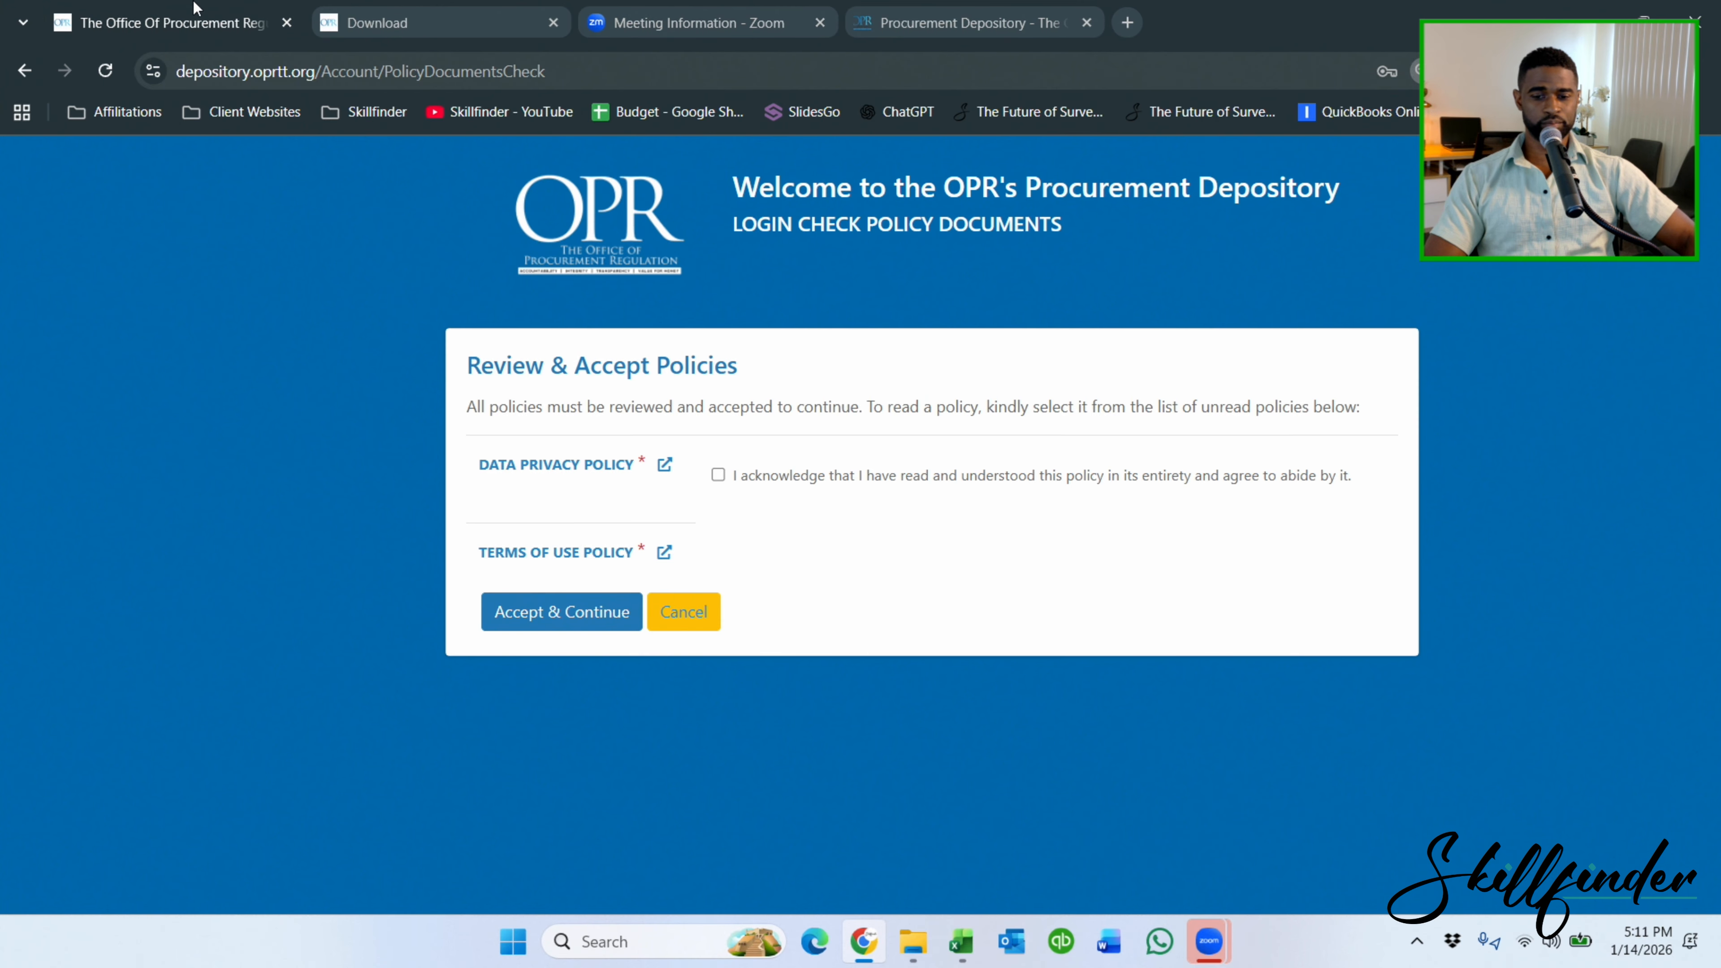
pyautogui.click(595, 557)
pyautogui.click(244, 24)
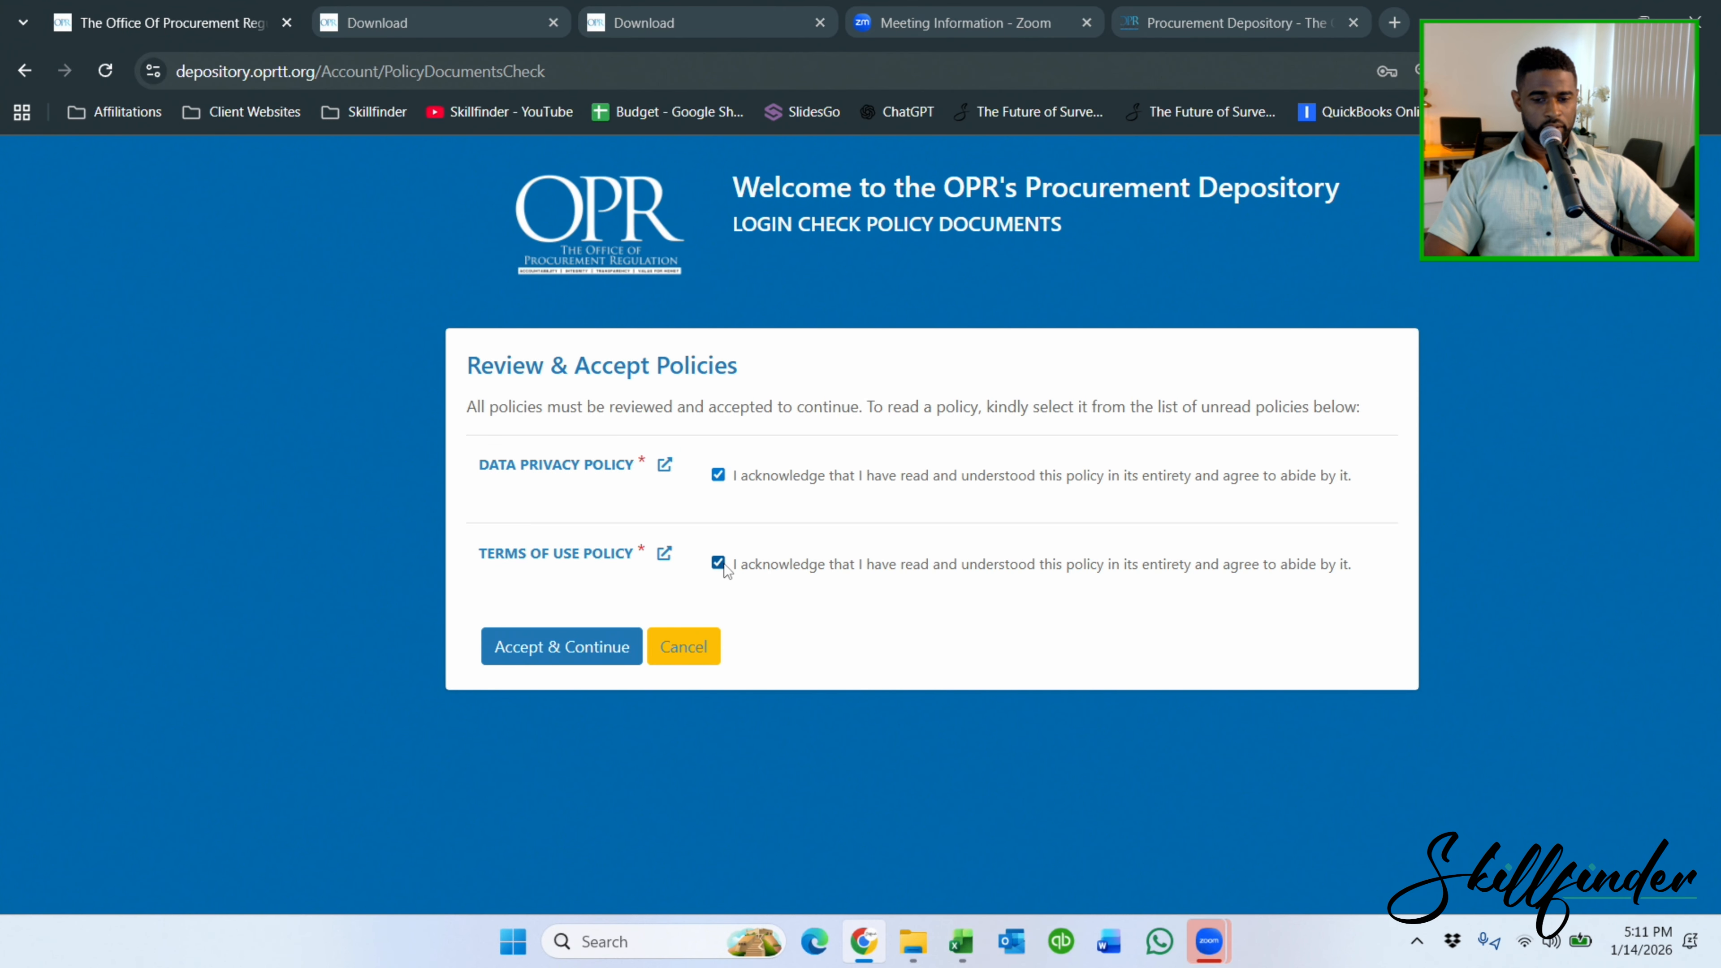
pyautogui.click(589, 648)
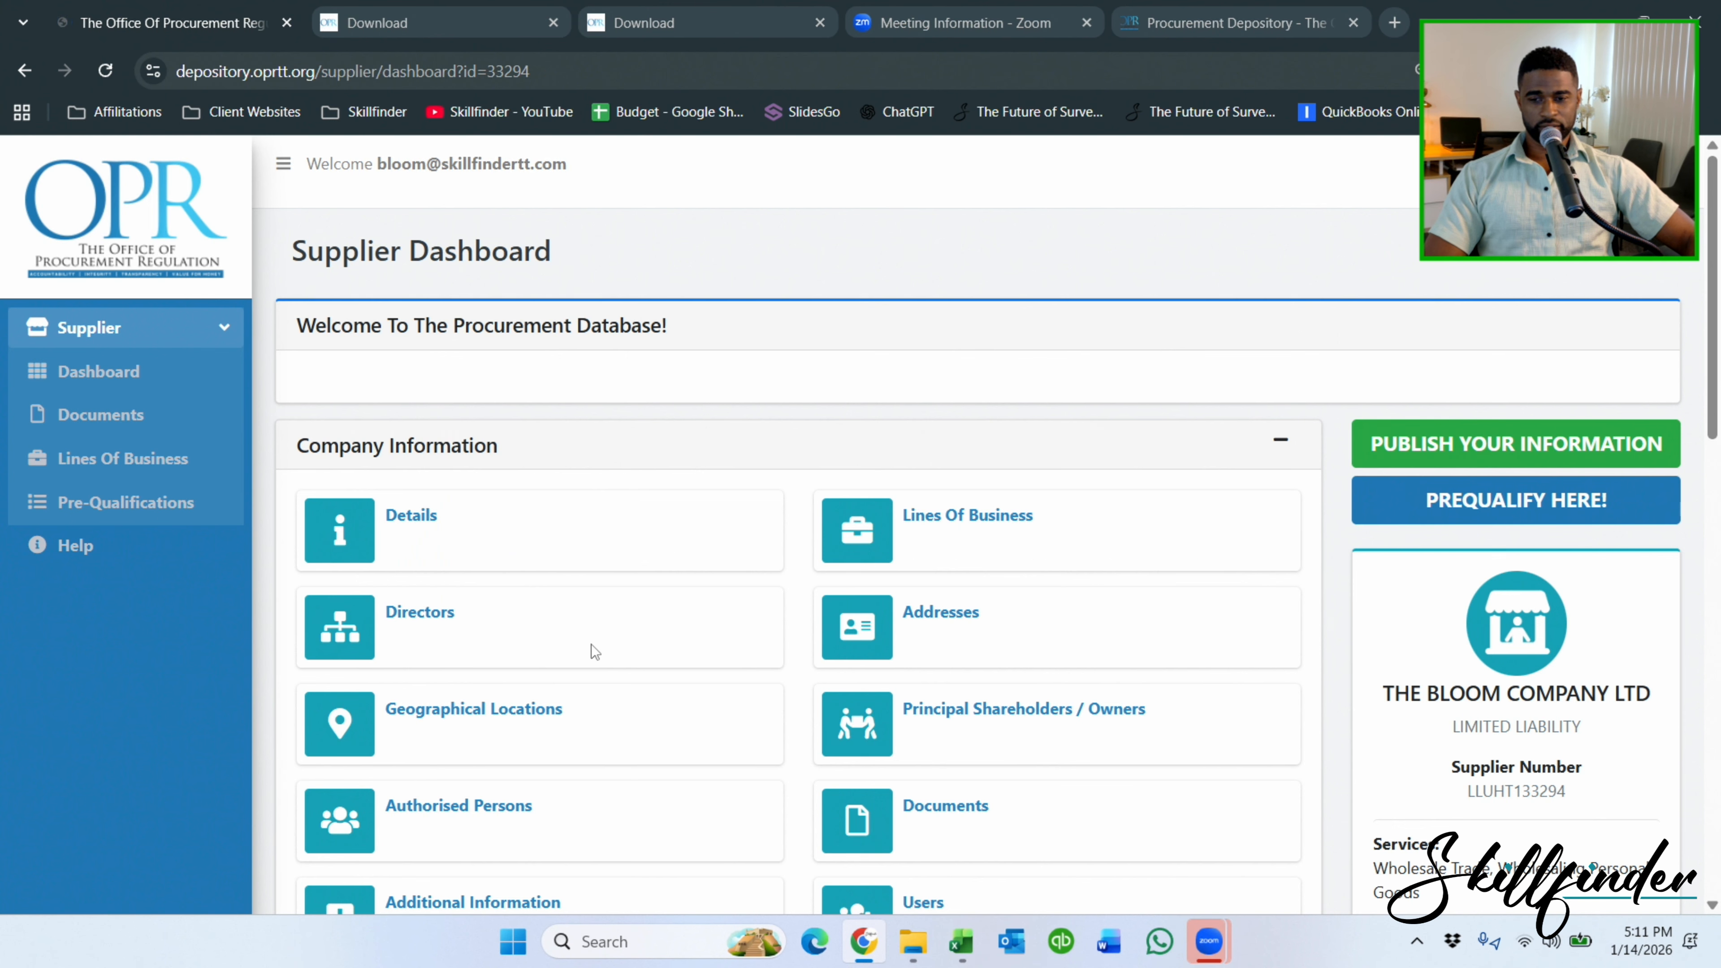
# Close both downloaded policy PDF tabs.
pyautogui.click(460, 27)
pyautogui.click(554, 23)
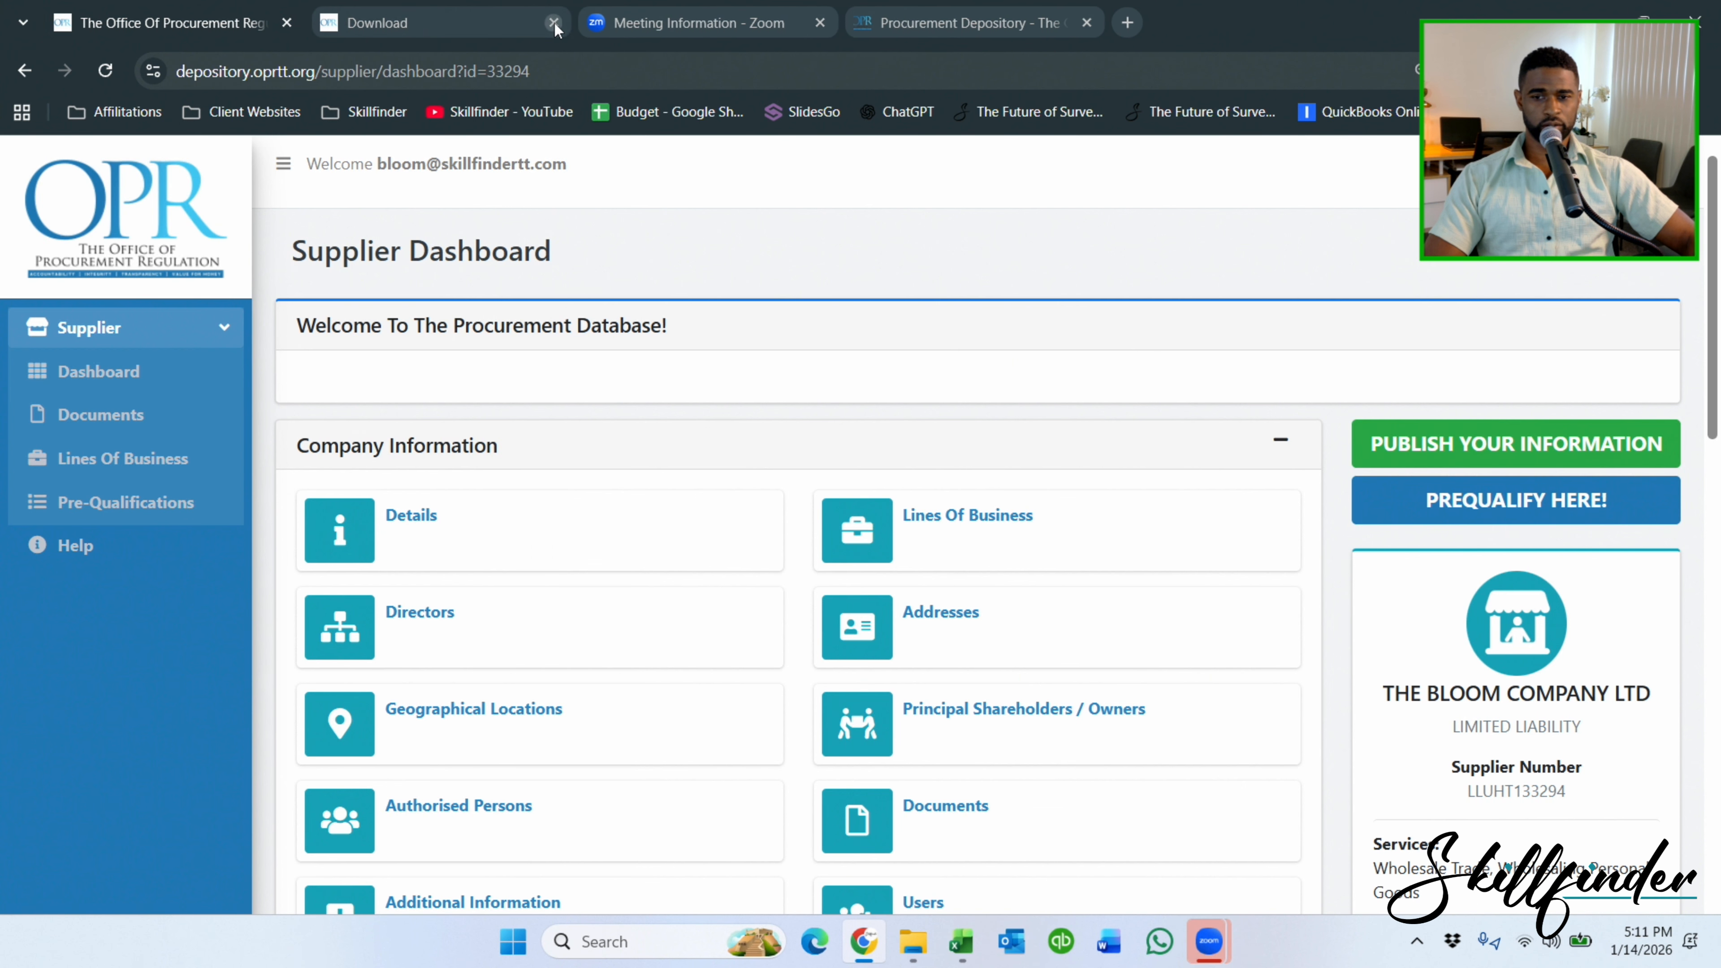
pyautogui.click(554, 22)
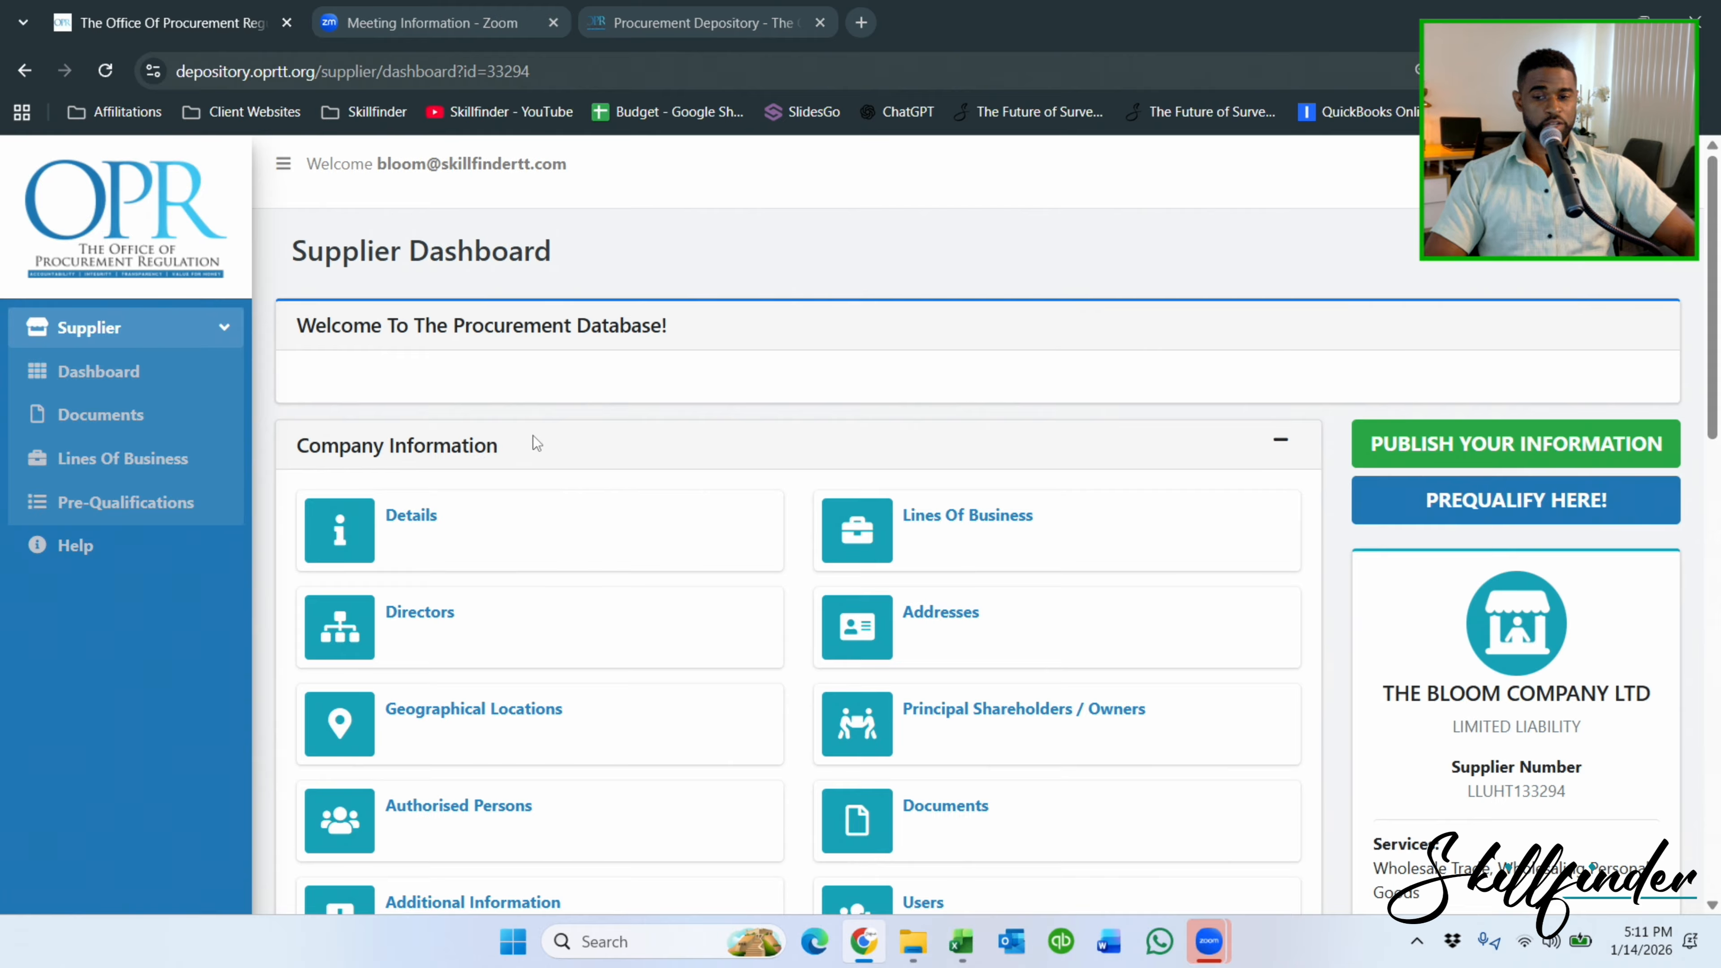
# Review the THE BLOOM COMPANY LTD dashboard and open Documents in the sidebar.
pyautogui.tripleClick(1503, 696)
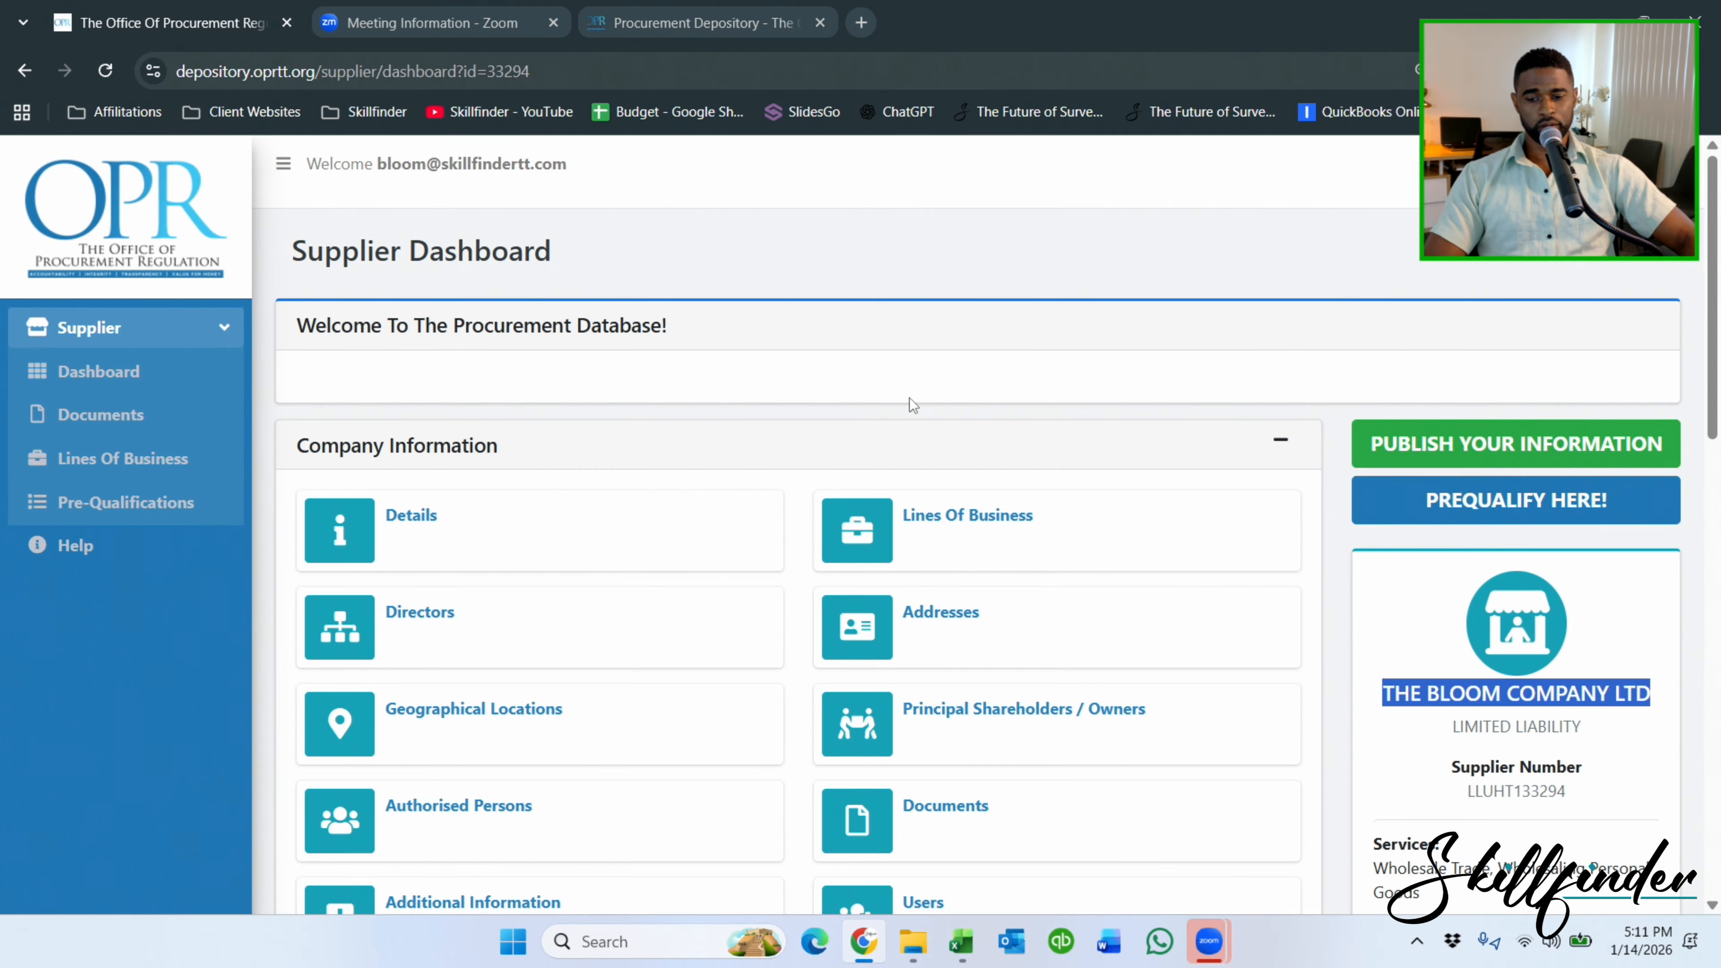
pyautogui.scroll(-3, 914, 405)
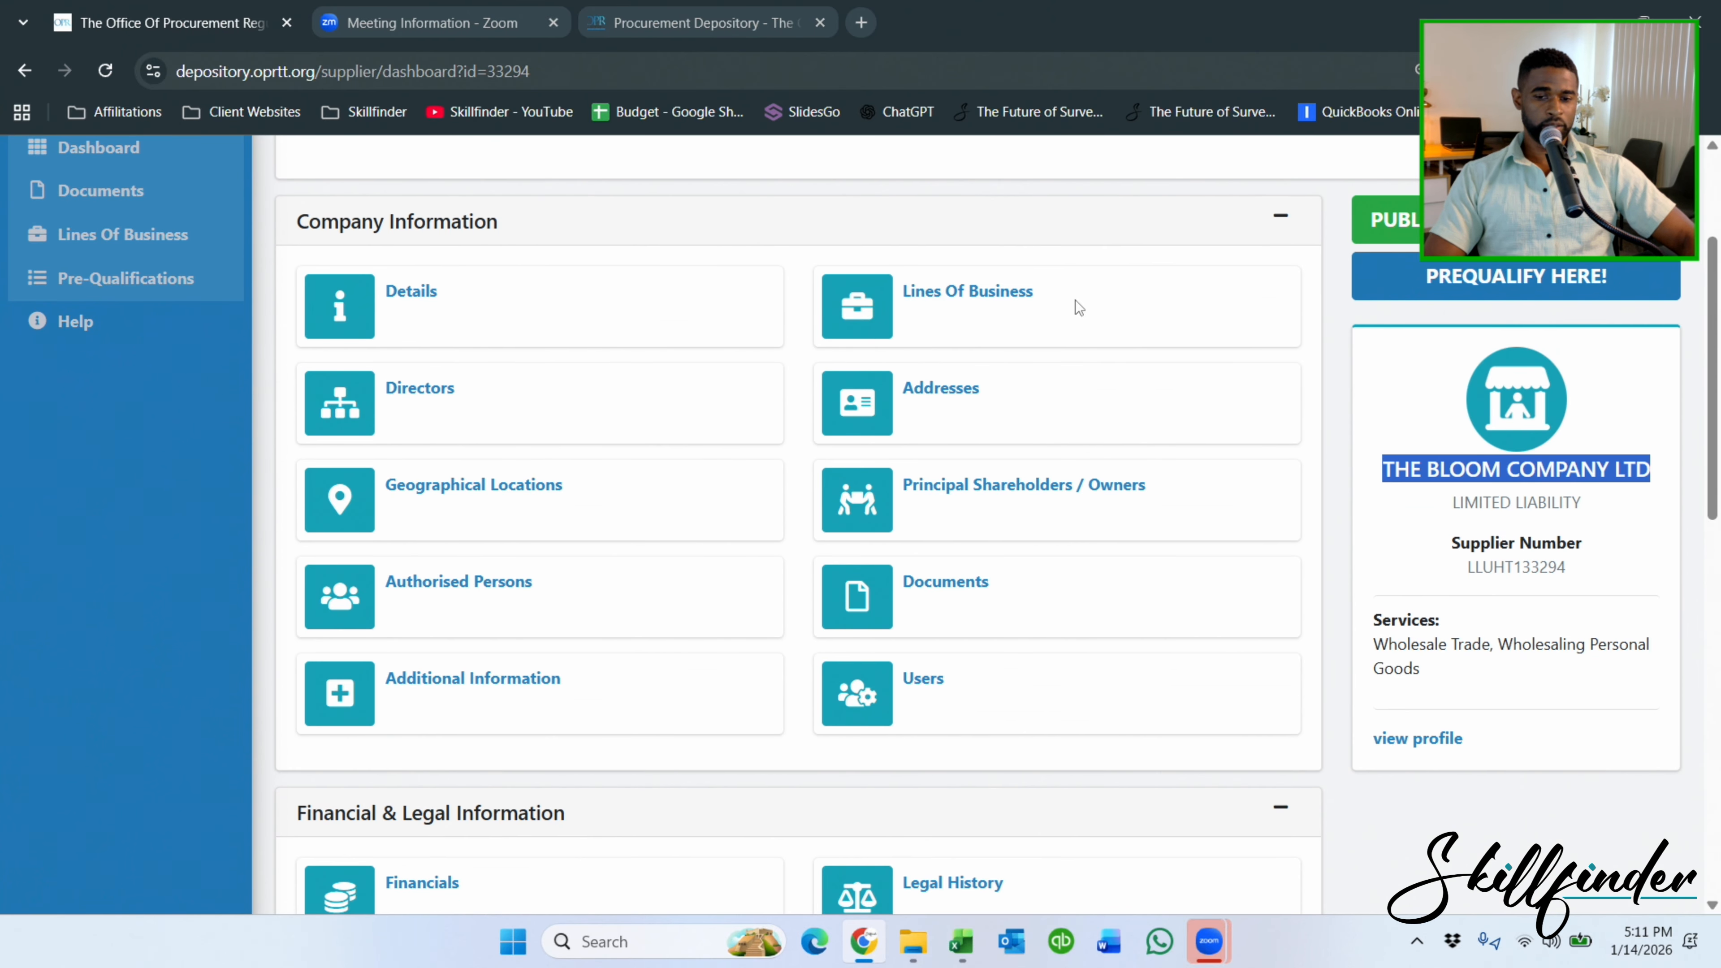
pyautogui.scroll(-5, 902, 376)
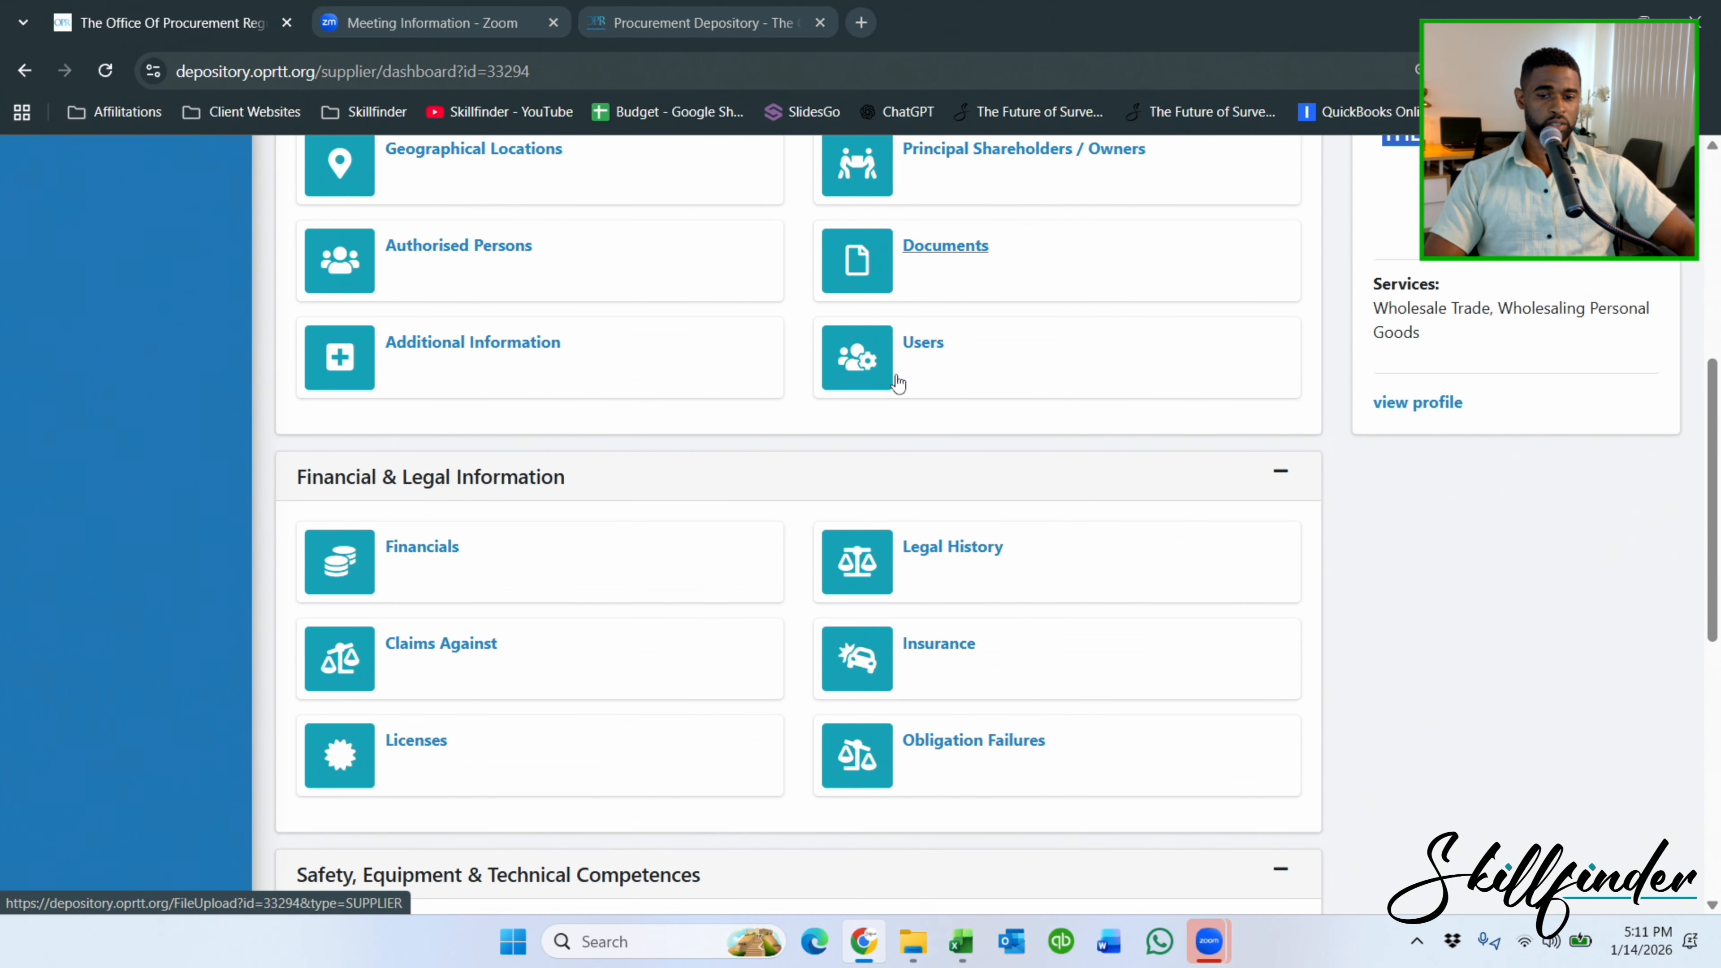
pyautogui.scroll(-10, 897, 383)
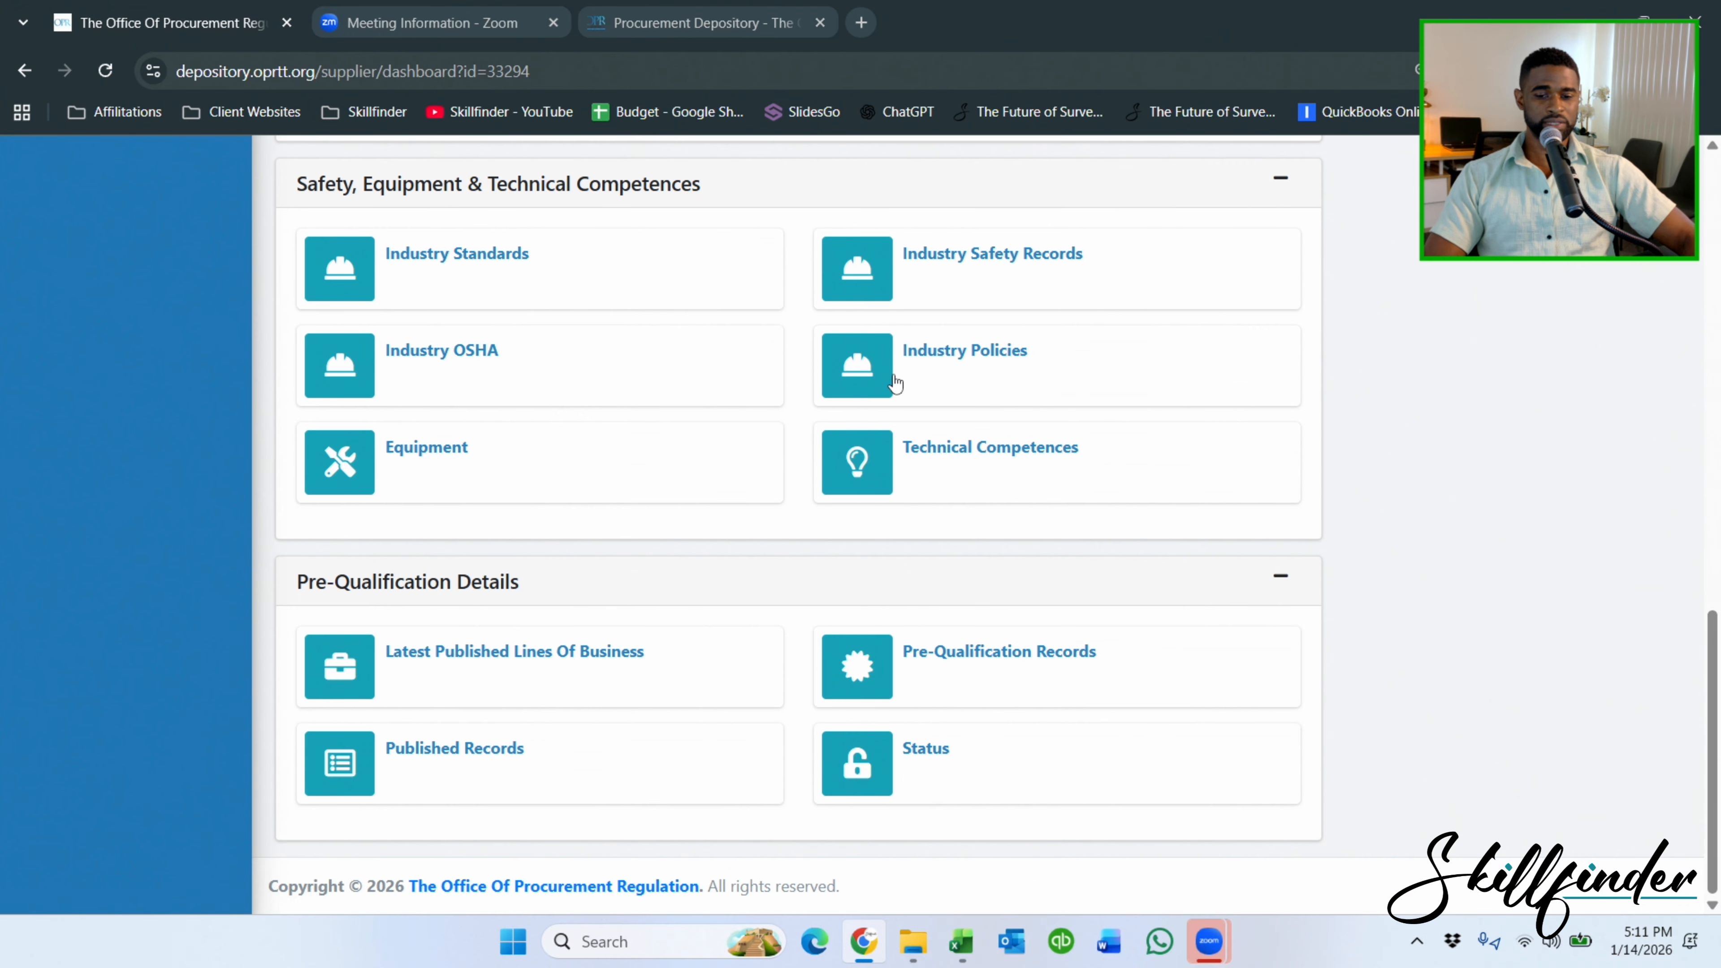
pyautogui.scroll(8, 899, 526)
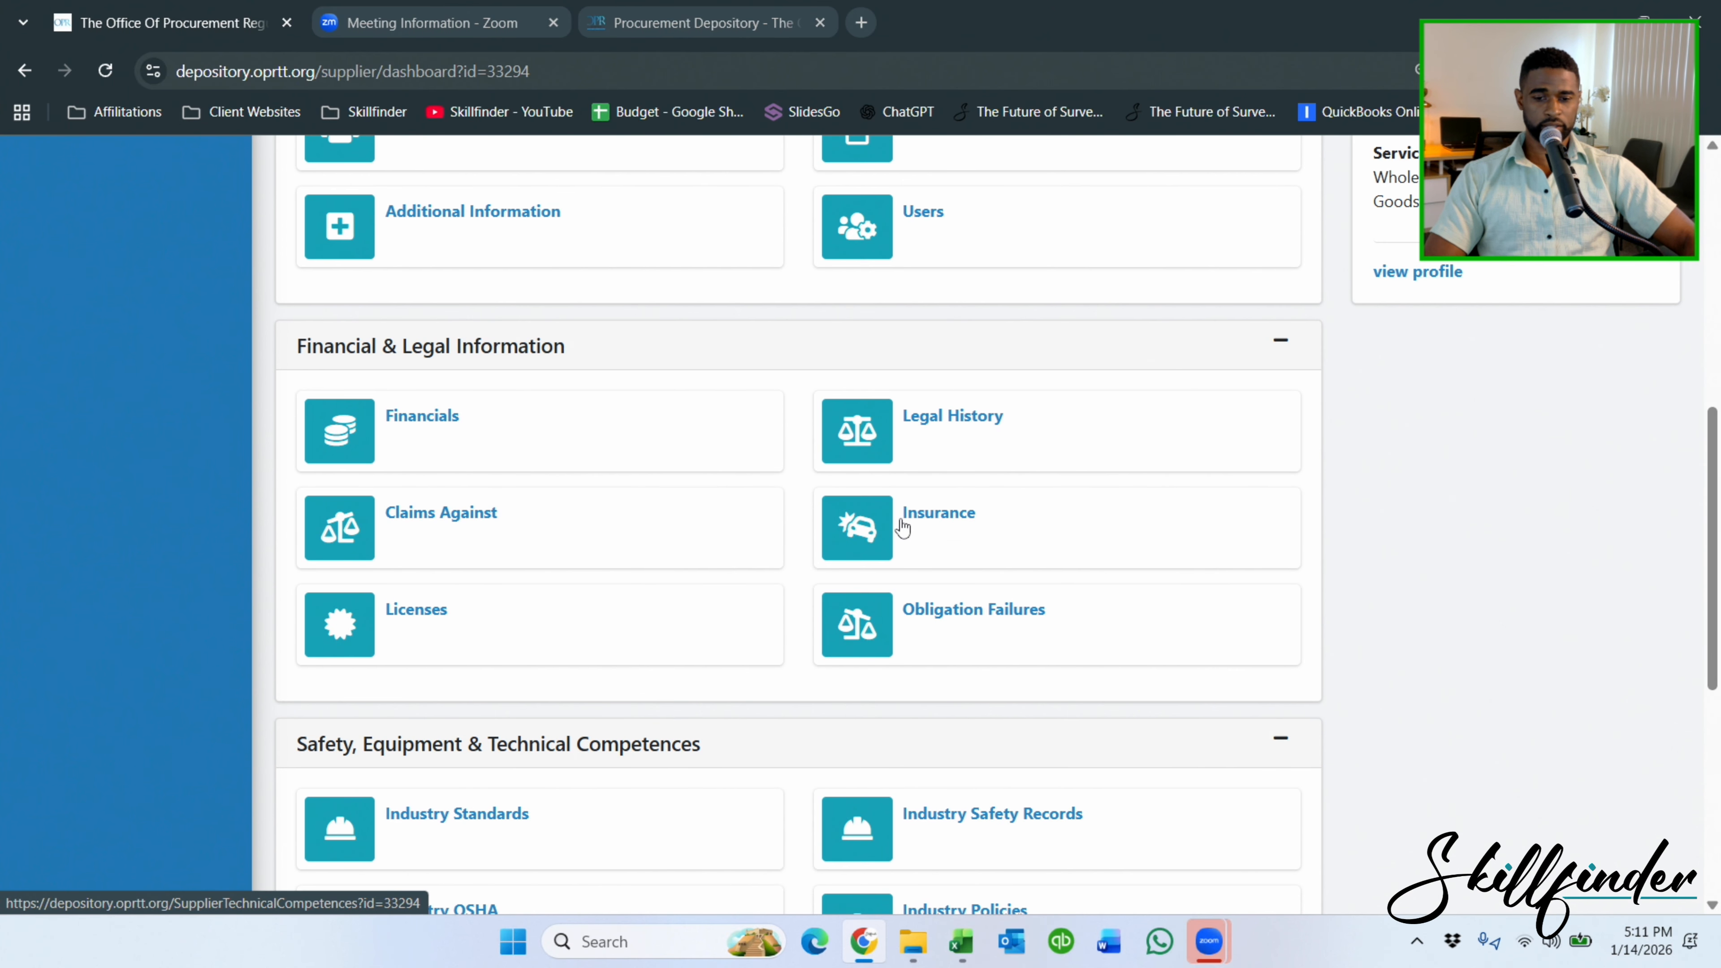
pyautogui.scroll(10, 902, 527)
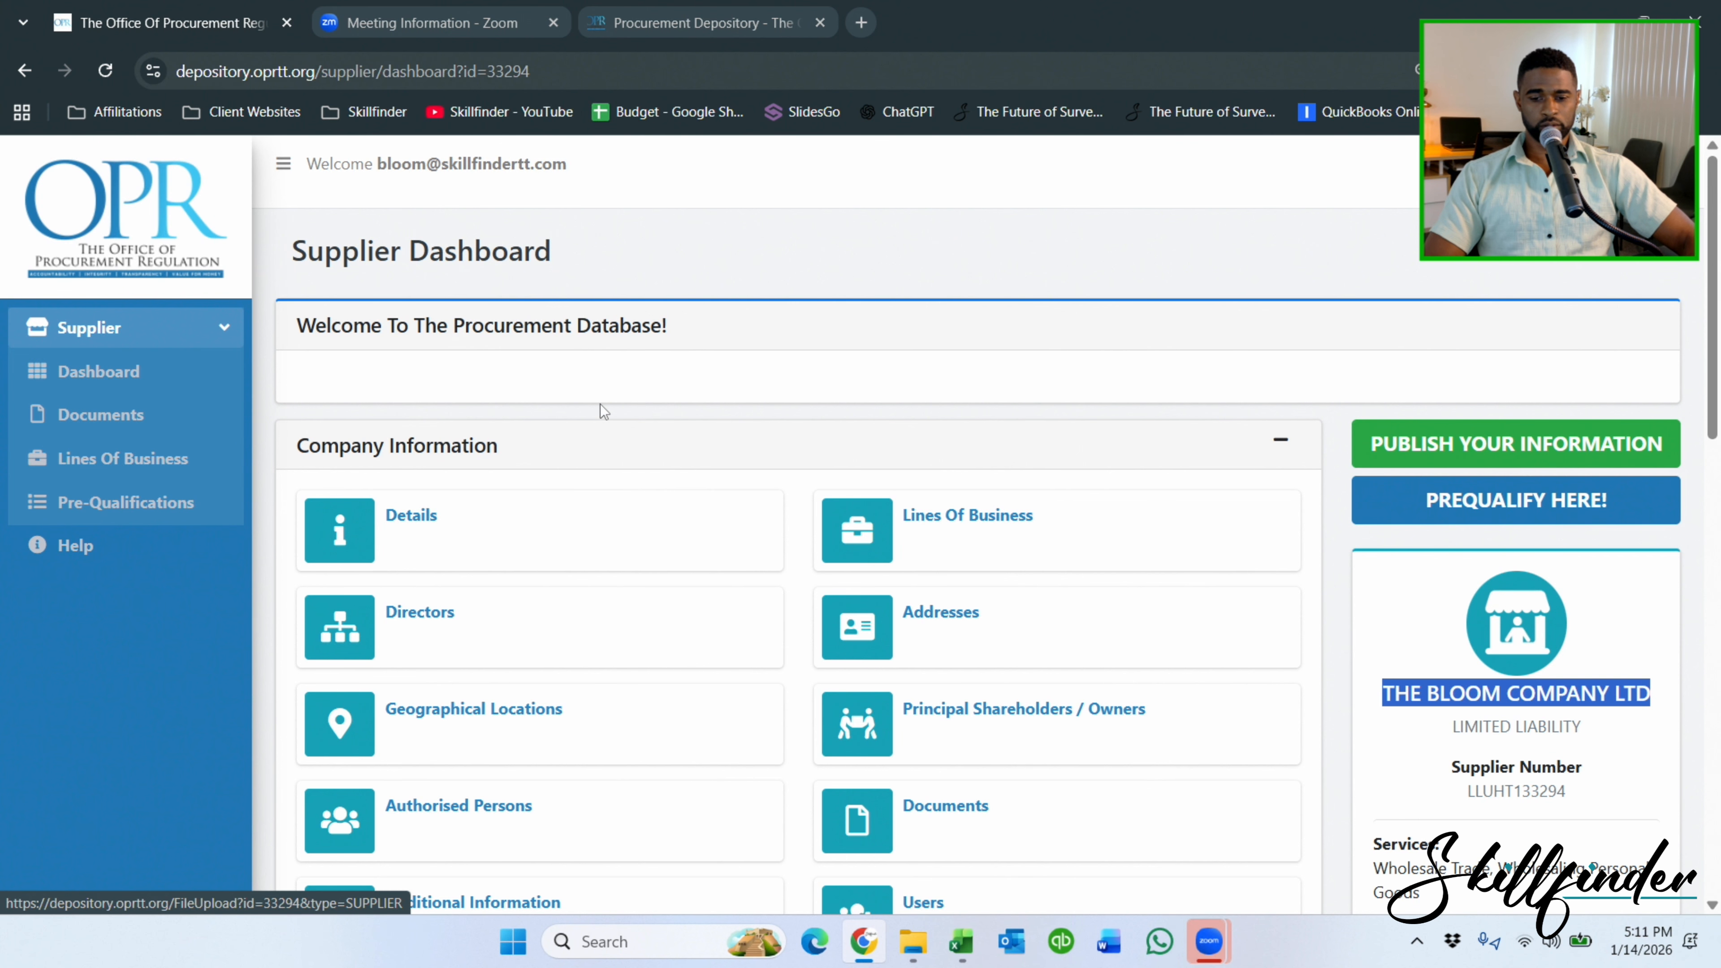
pyautogui.scroll(-2, 474, 408)
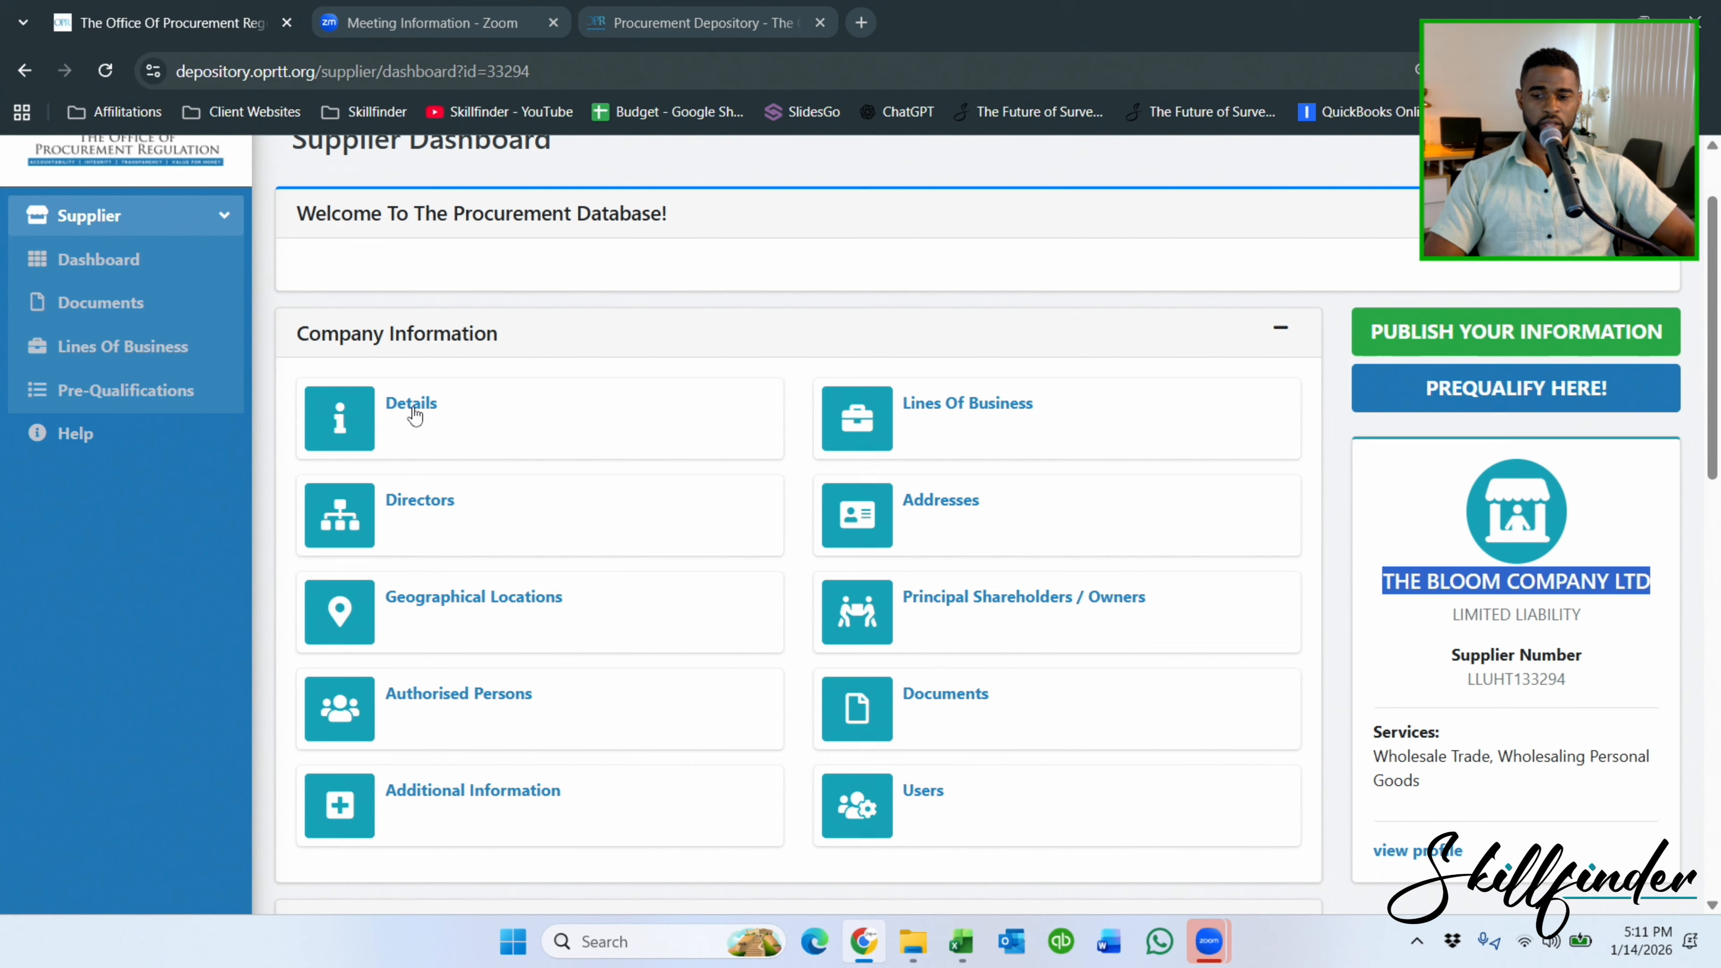
pyautogui.click(101, 313)
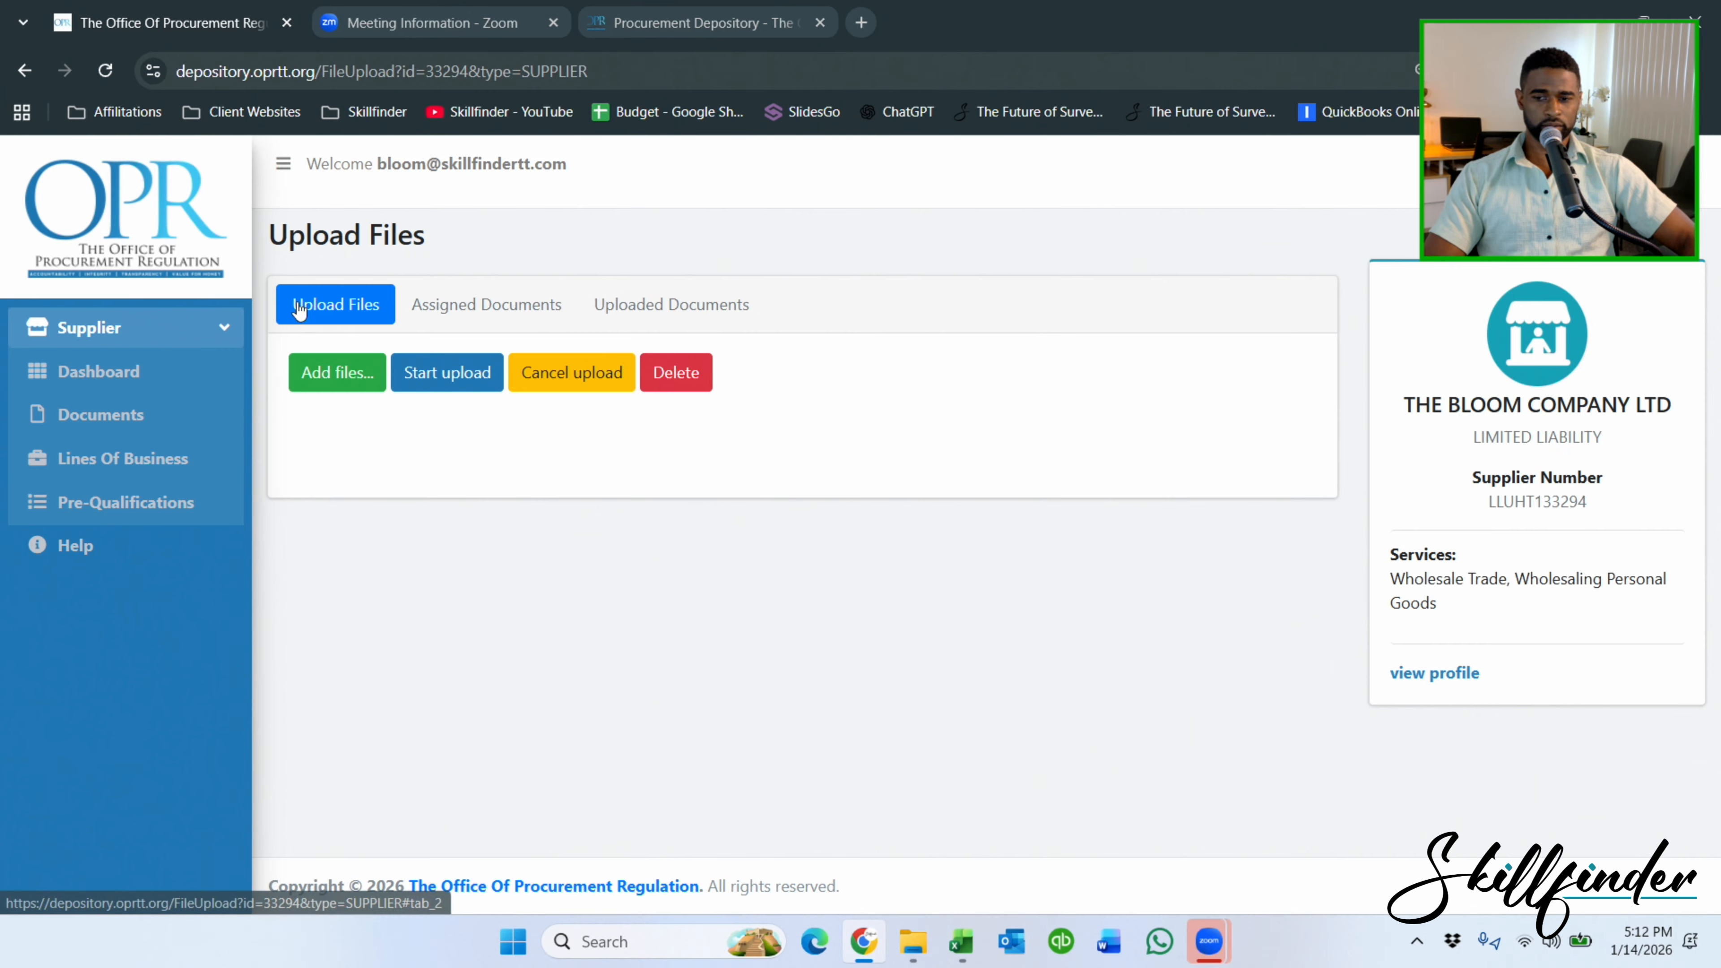
# Snap File Explorer to the left half with the Excel datasheet on the right half.
pyautogui.click(963, 942)
pyautogui.scroll(6, 673, 567)
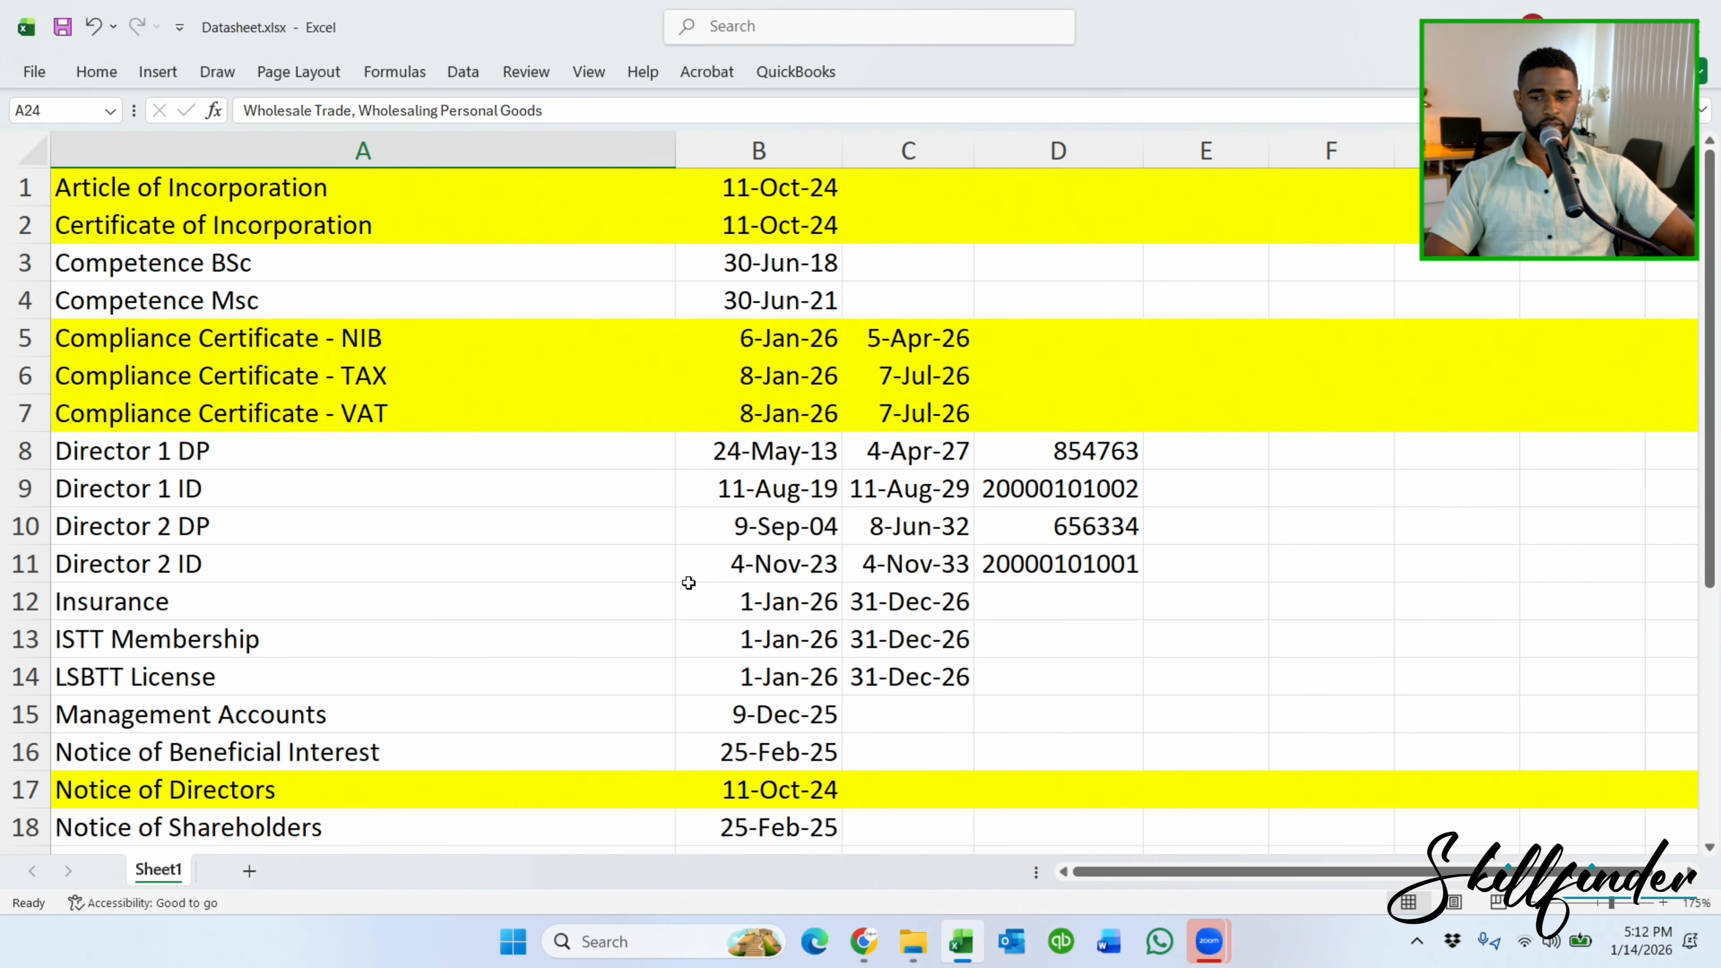
pyautogui.click(913, 956)
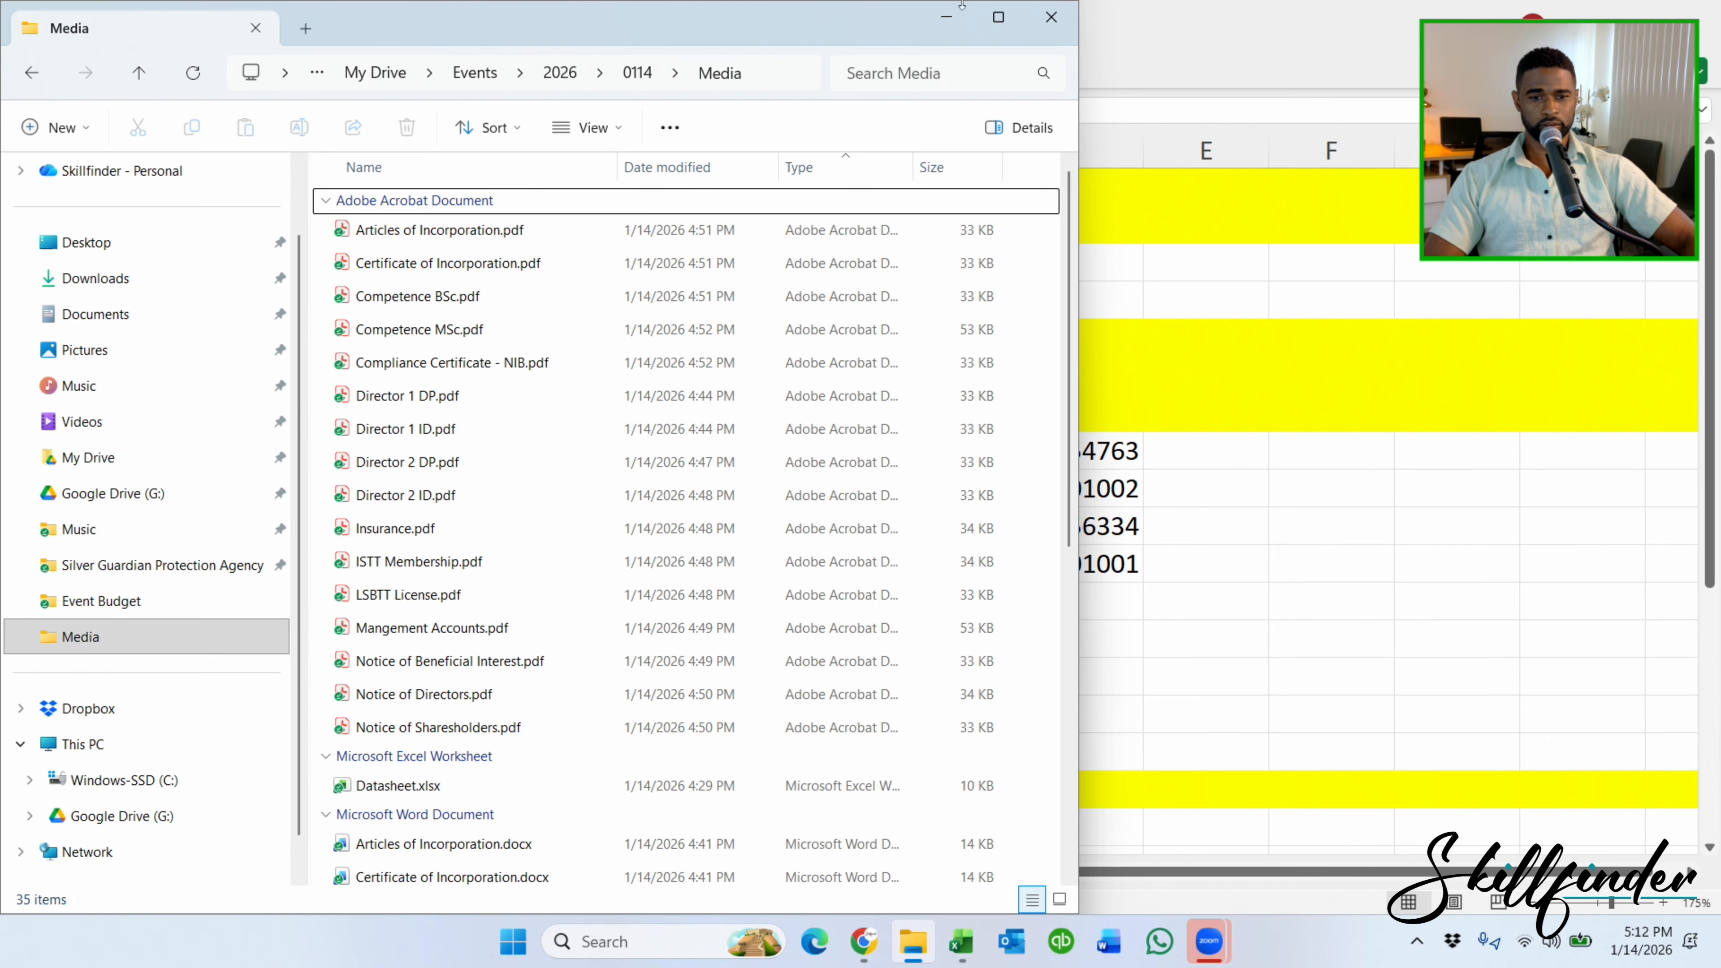
pyautogui.moveTo(813, 8); pyautogui.dragTo(3, 68)
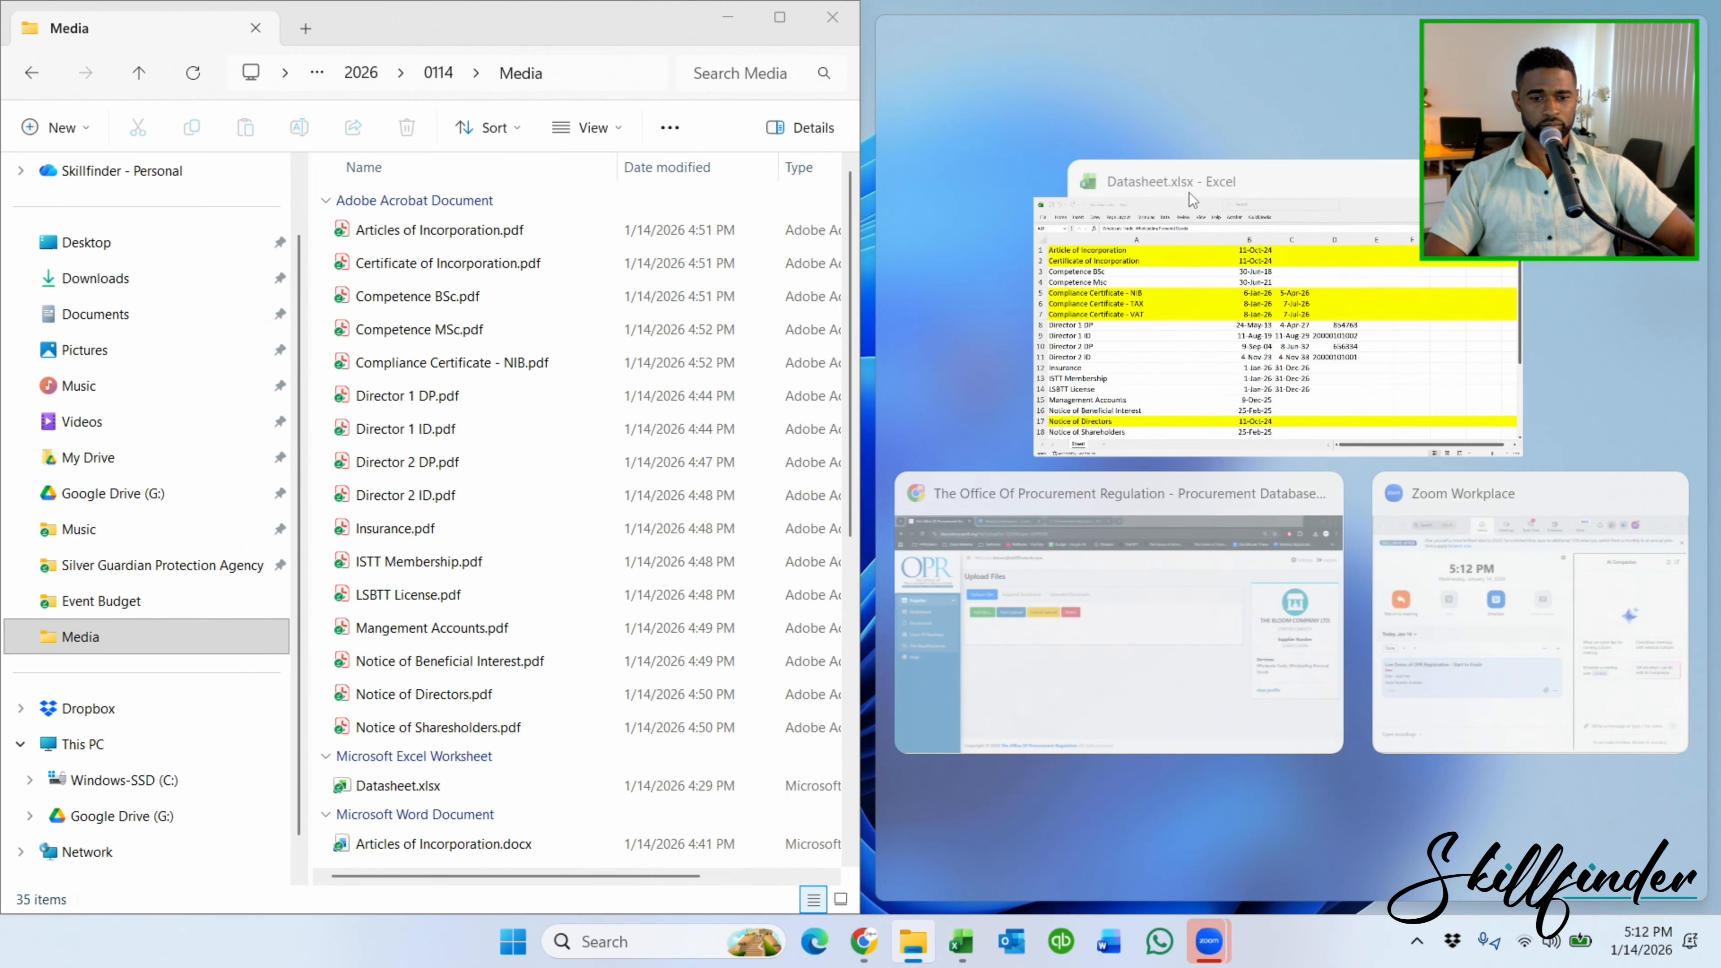
pyautogui.click(1287, 354)
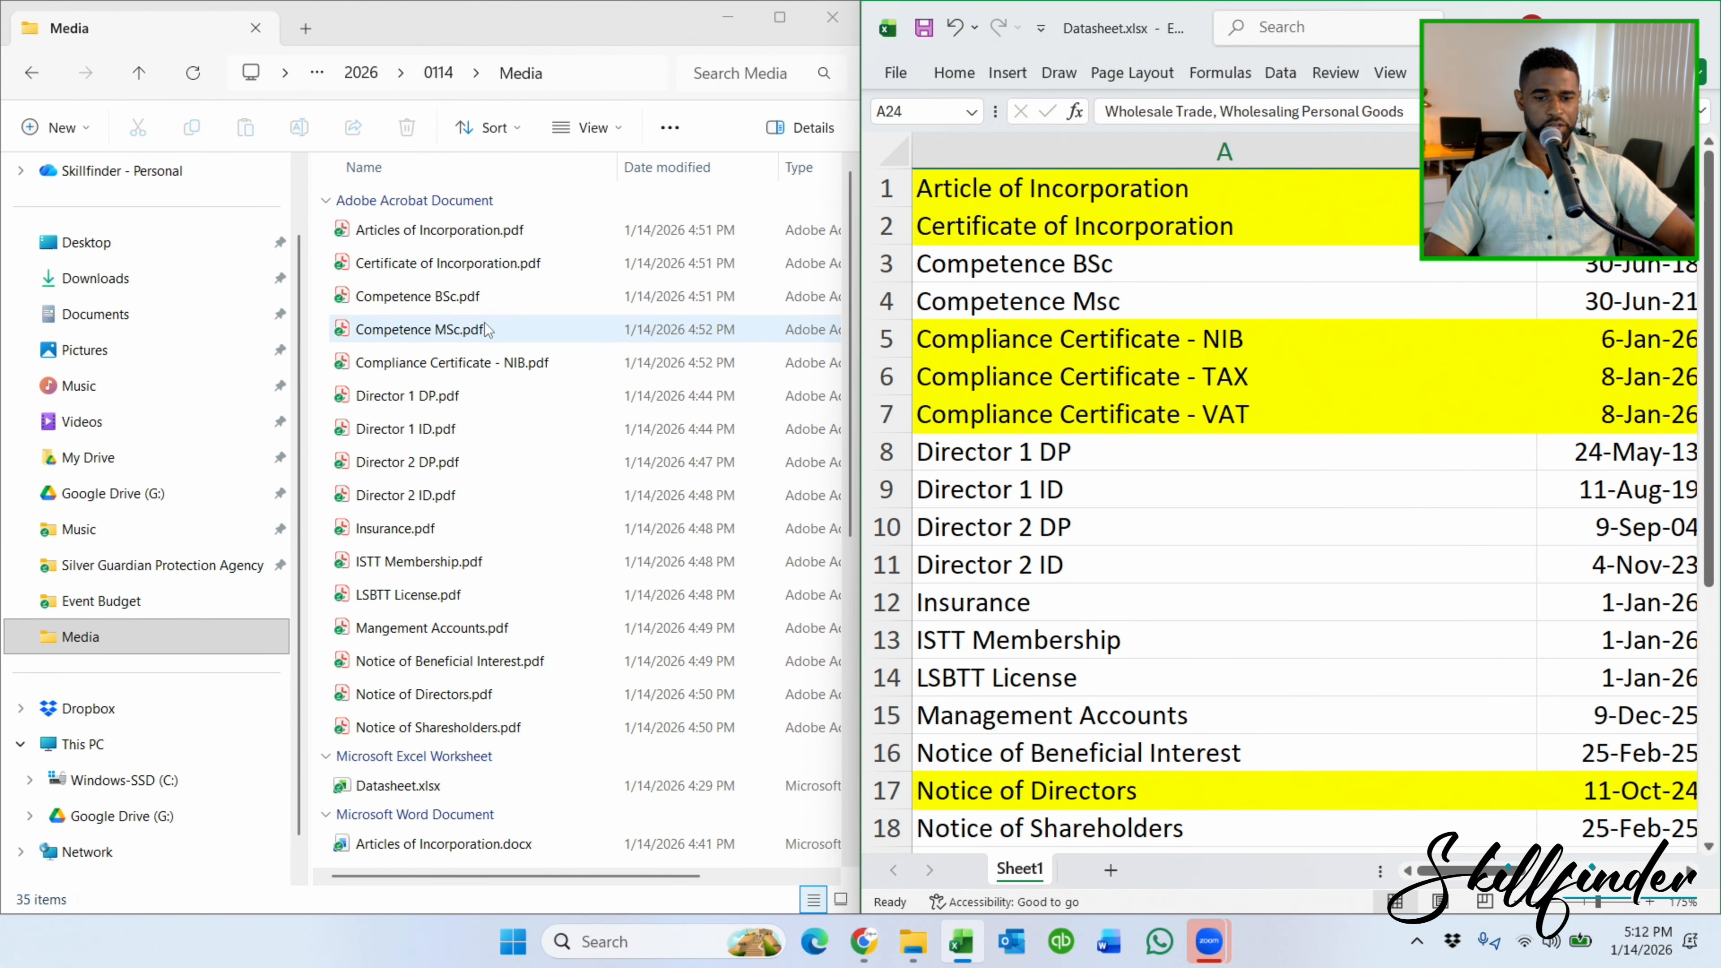
# Select all 16 supplier PDFs, from Notice of Shareholders.pdf up to the first PDF.
pyautogui.scroll(-1, 487, 339)
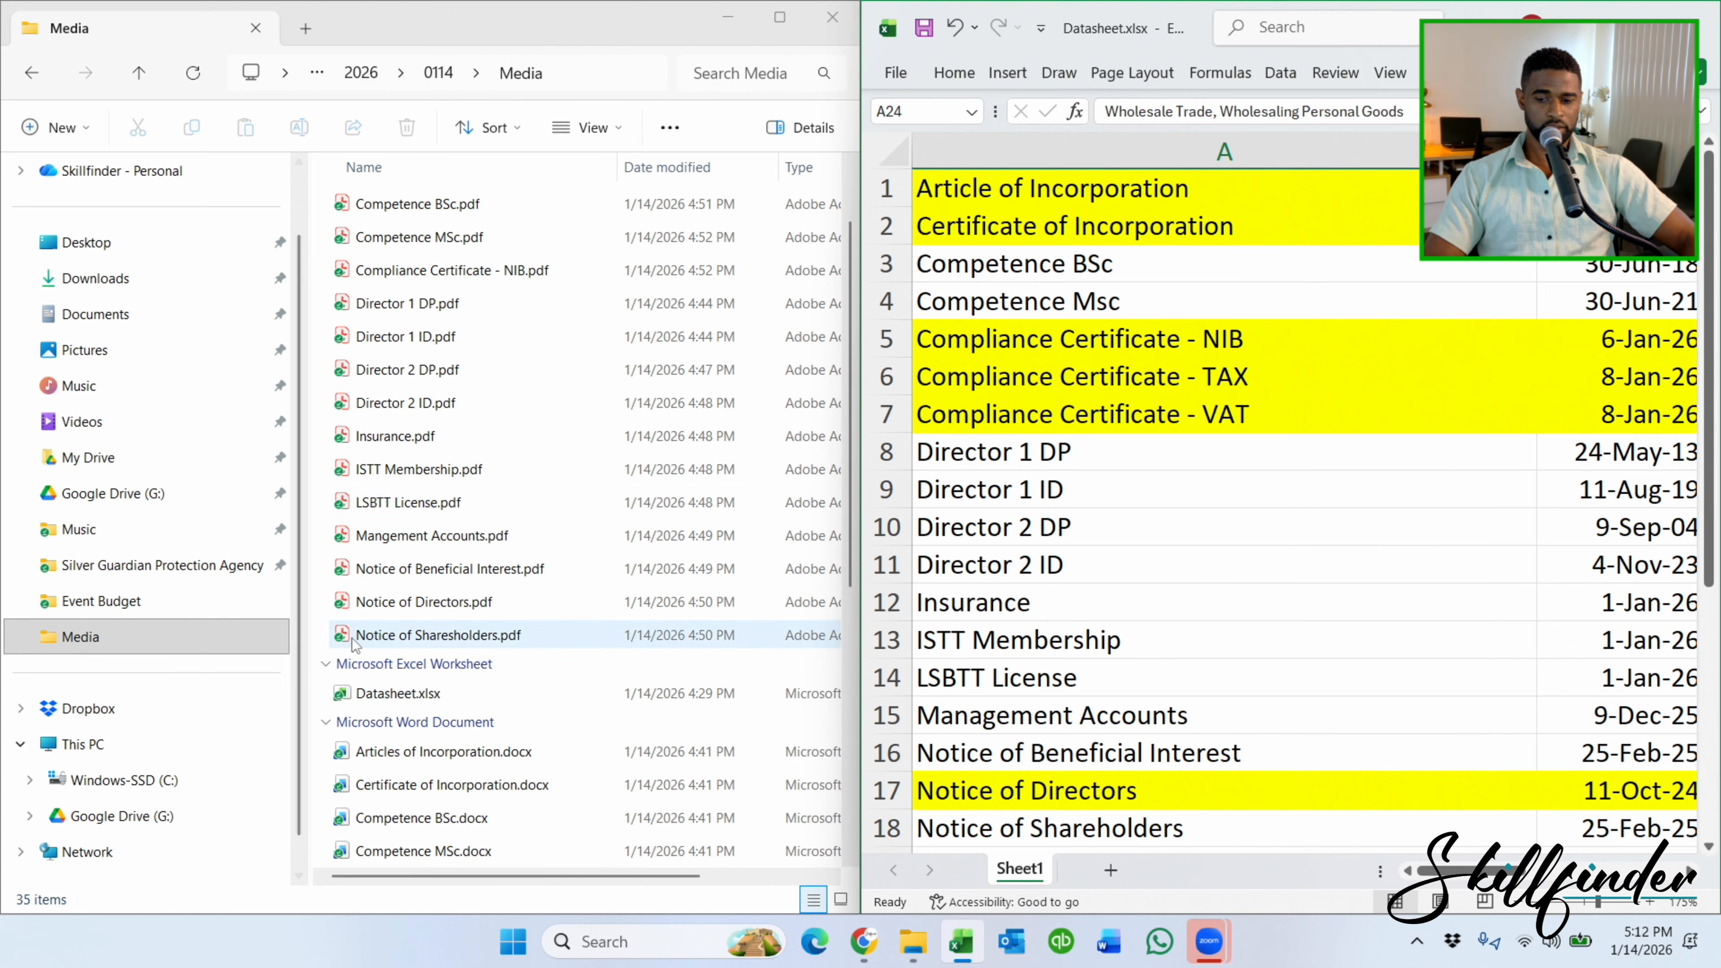
pyautogui.click(337, 639)
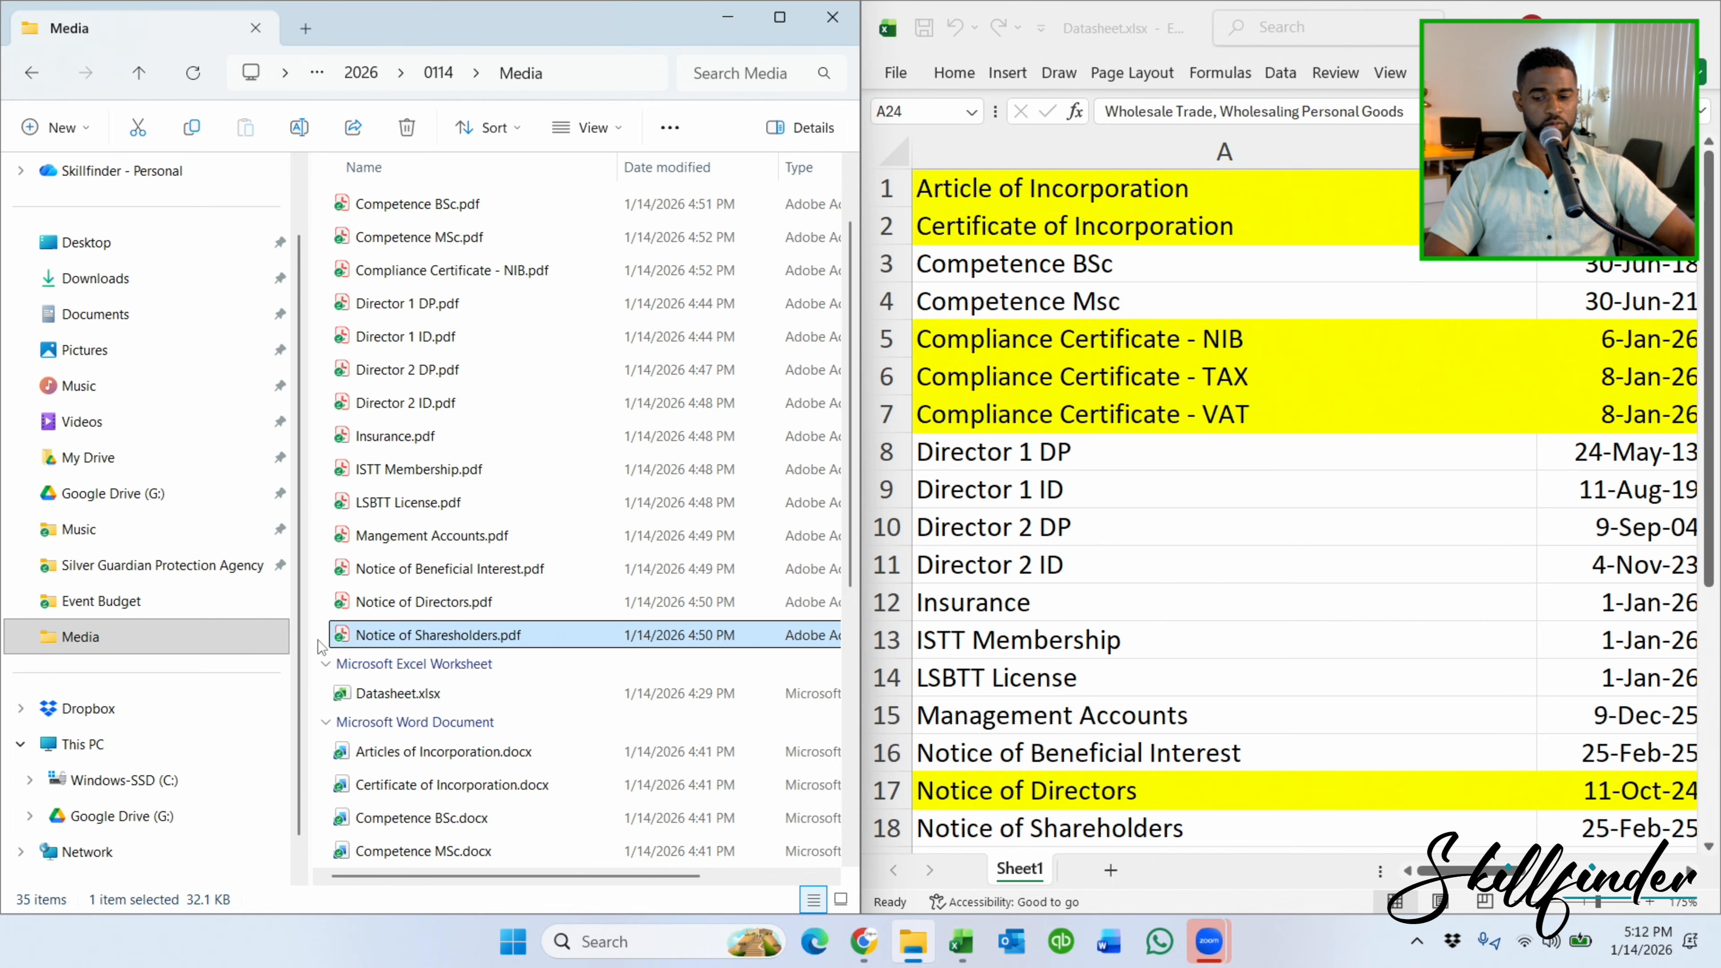
pyautogui.moveTo(318, 640); pyautogui.dragTo(822, 60)
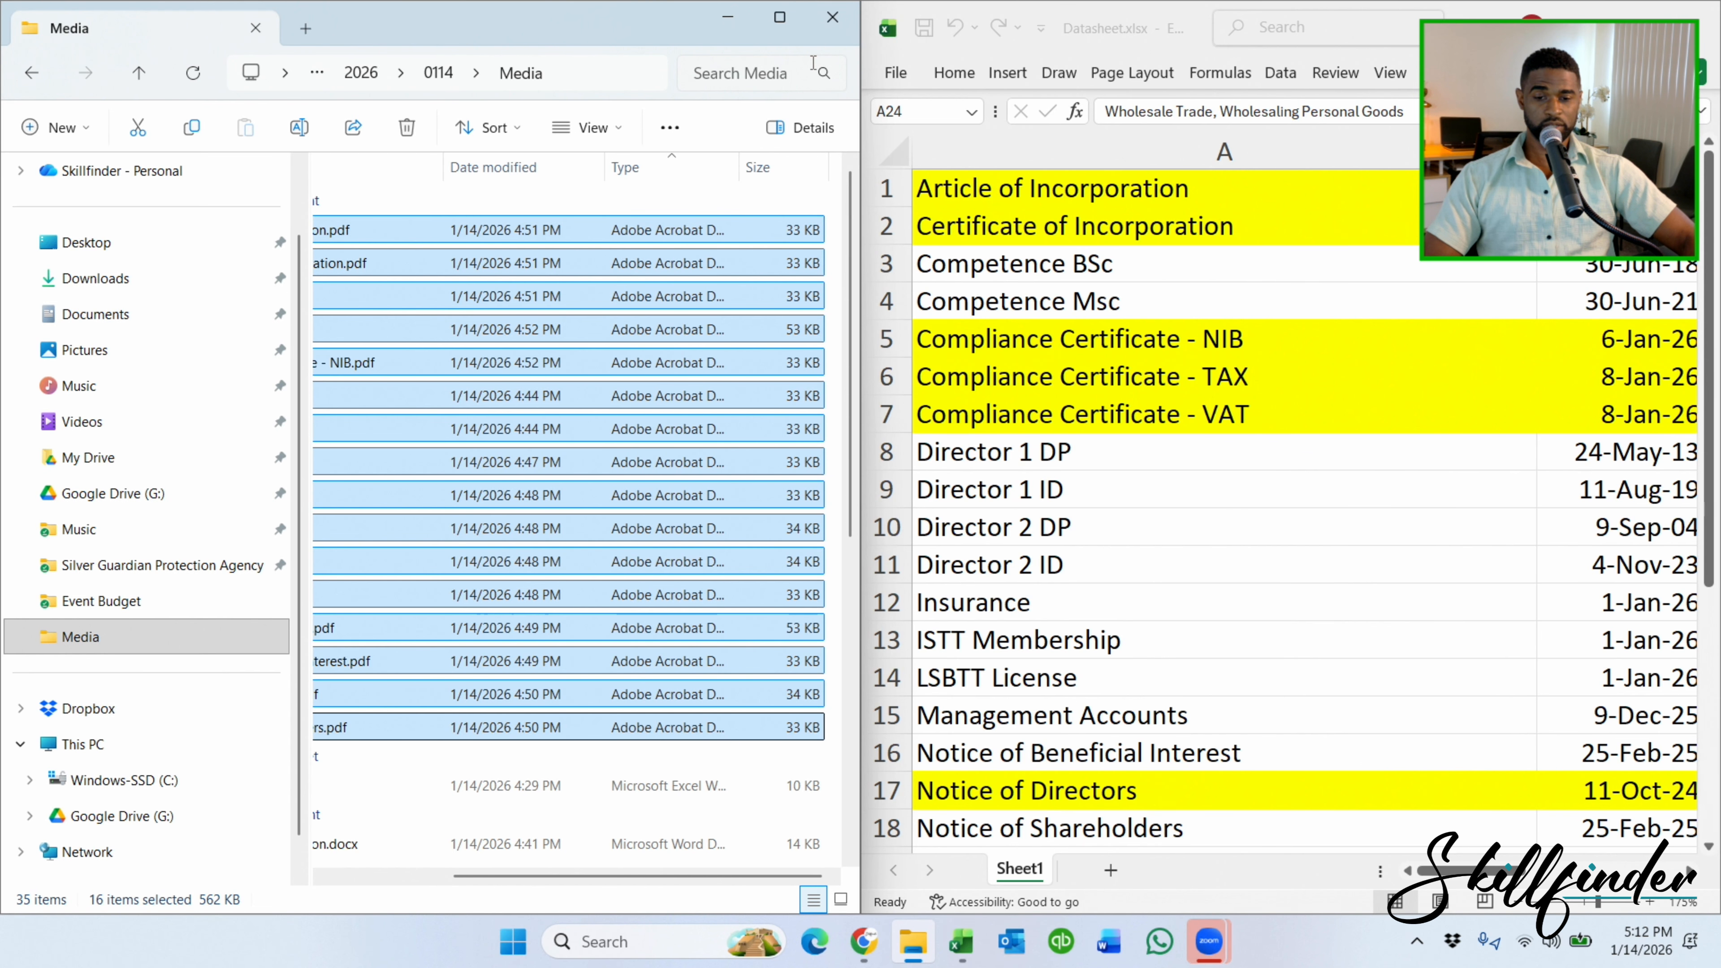
pyautogui.click(737, 26)
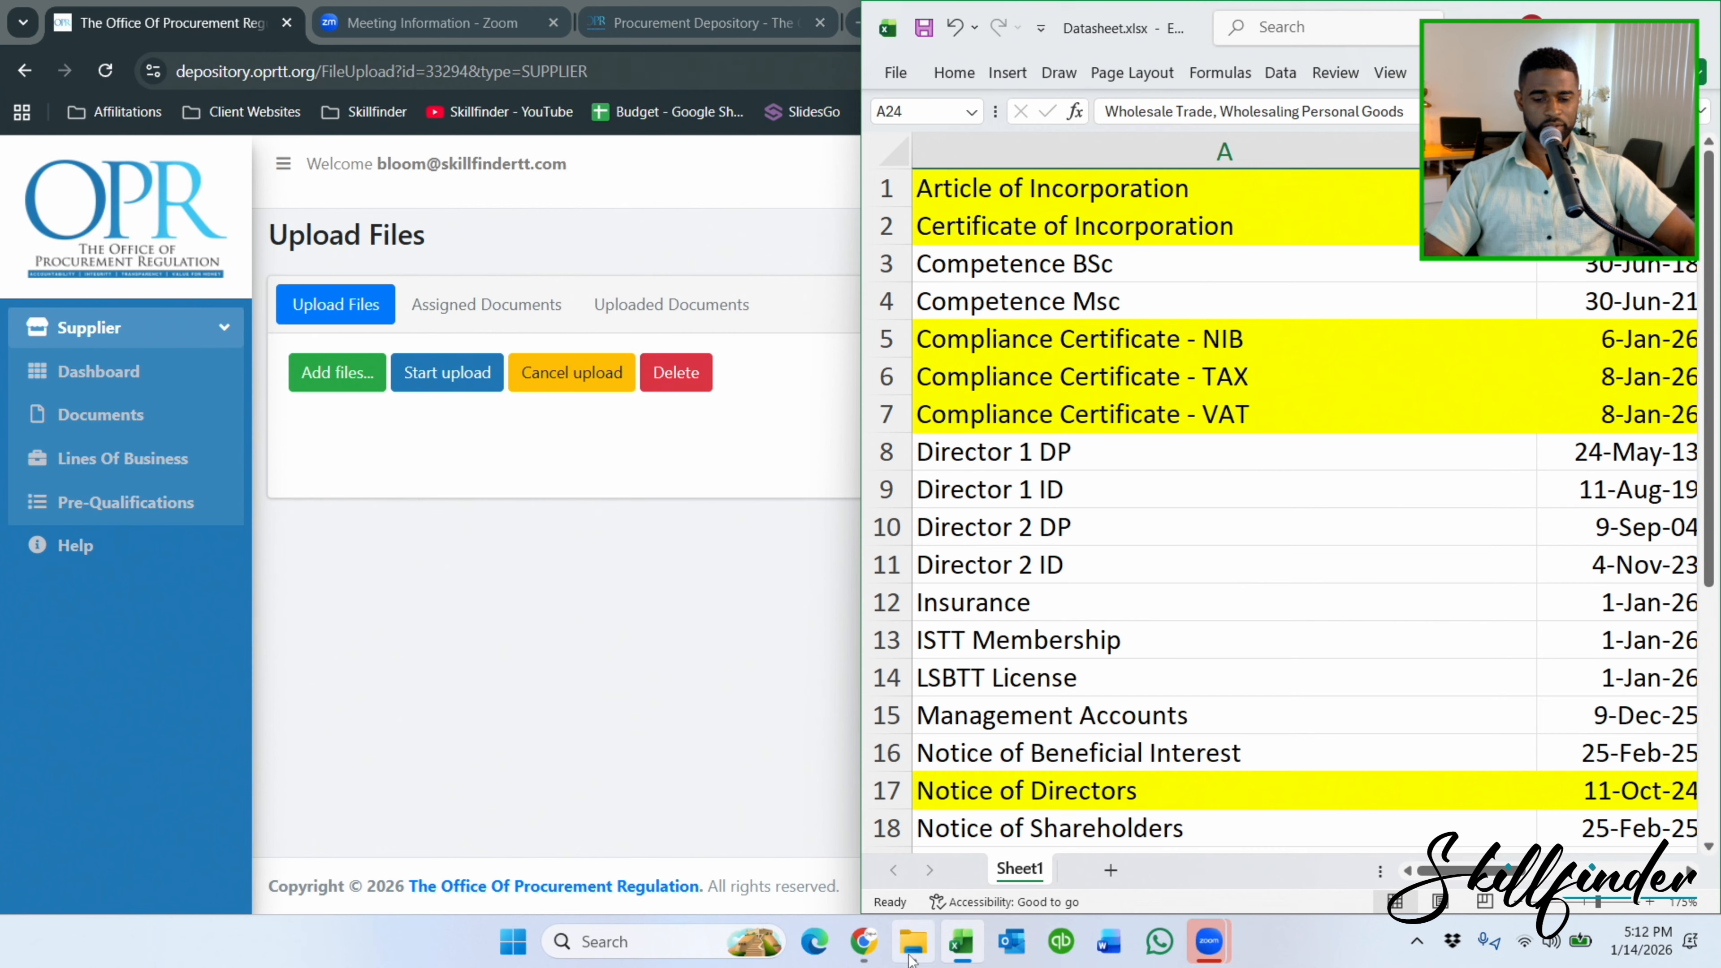
# Upload the 16 selected PDFs through the Upload Files page and return to the Supplier Dashboard.
pyautogui.click(913, 942)
pyautogui.moveTo(477, 231); pyautogui.dragTo(694, 417)
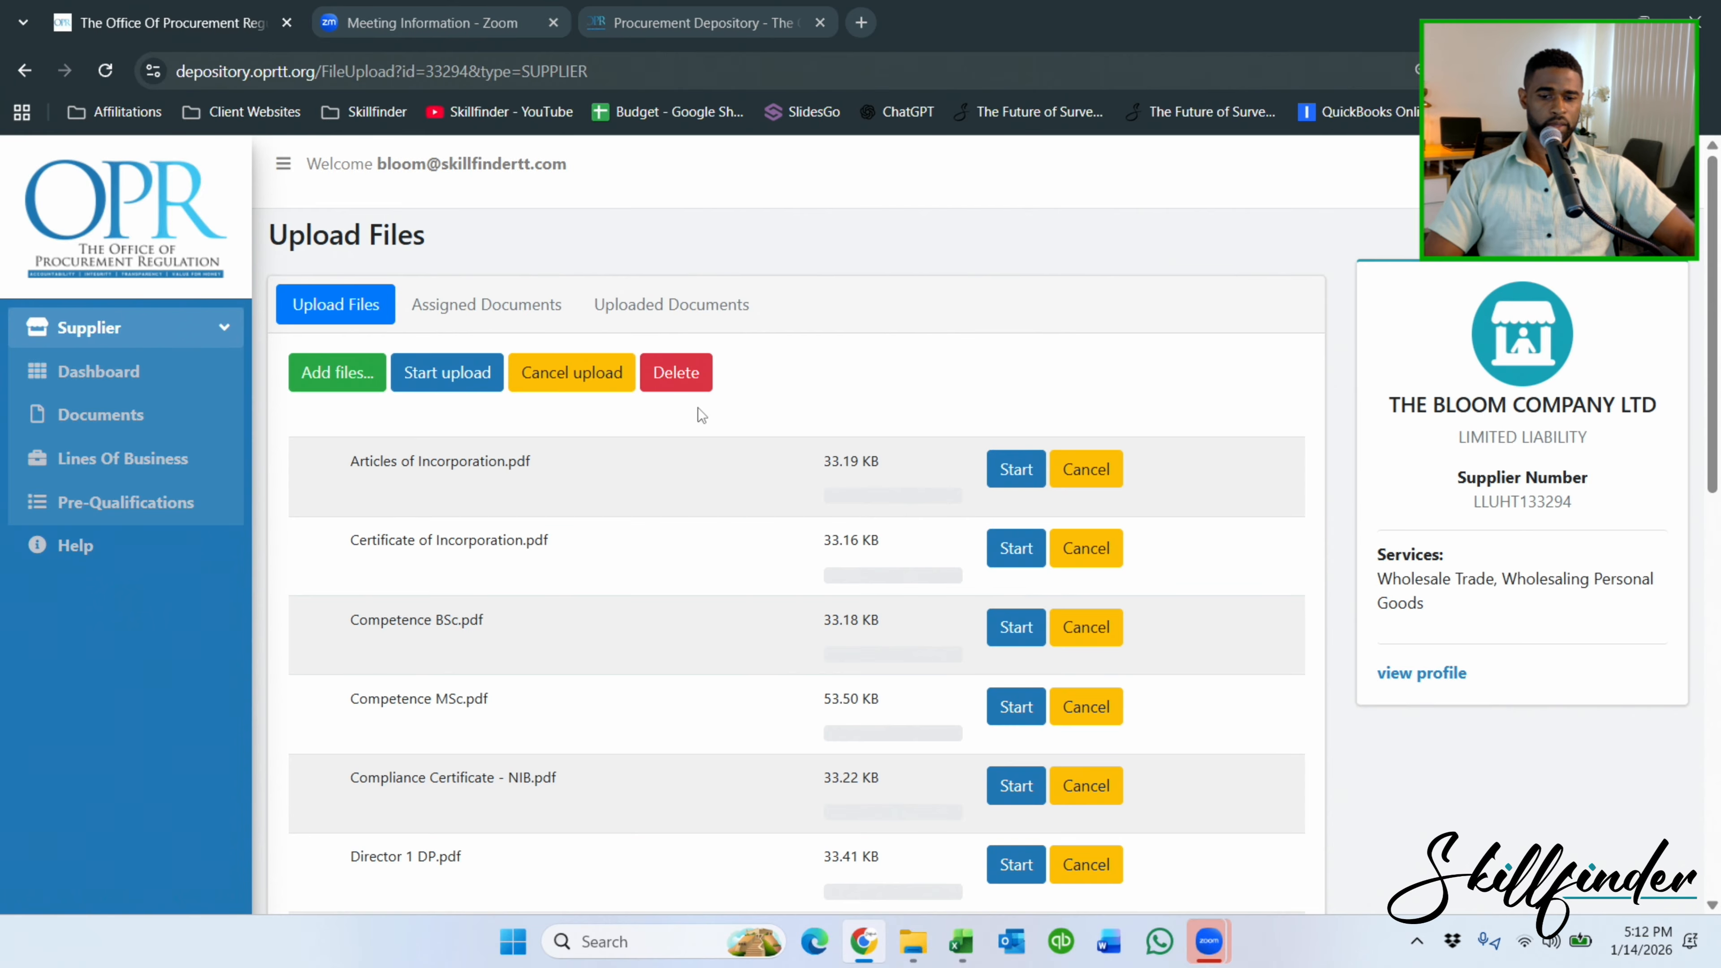
pyautogui.click(439, 384)
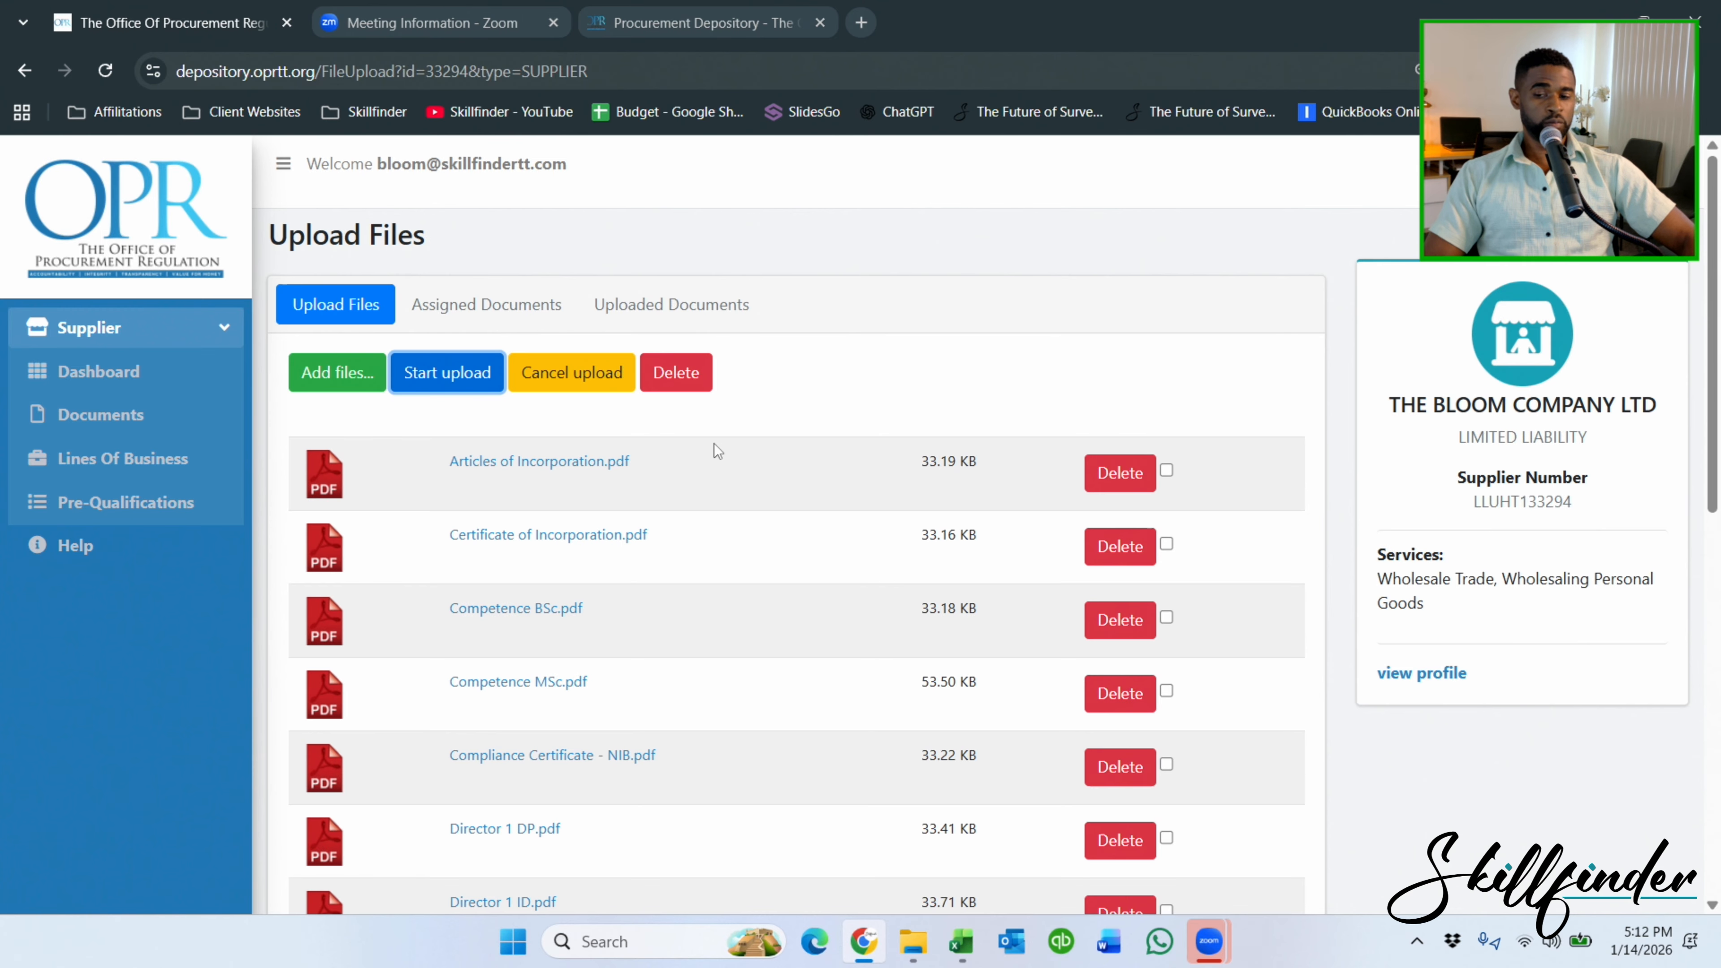
pyautogui.scroll(-10, 796, 503)
pyautogui.scroll(8, 796, 503)
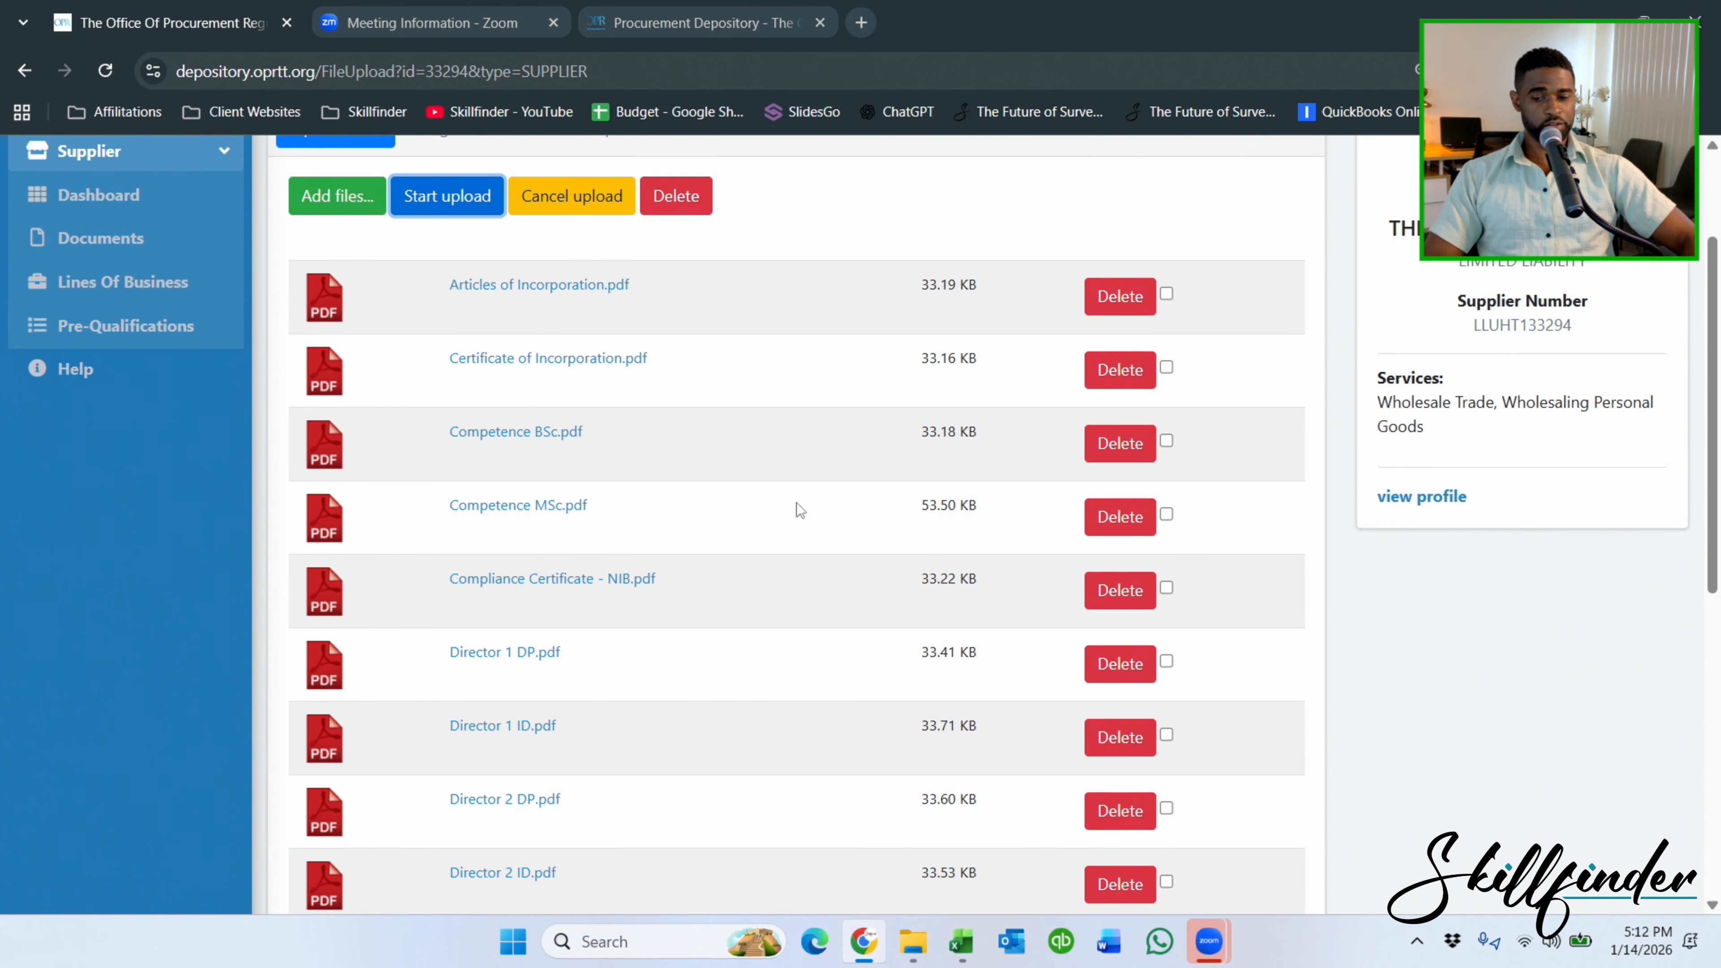
pyautogui.scroll(3, 796, 503)
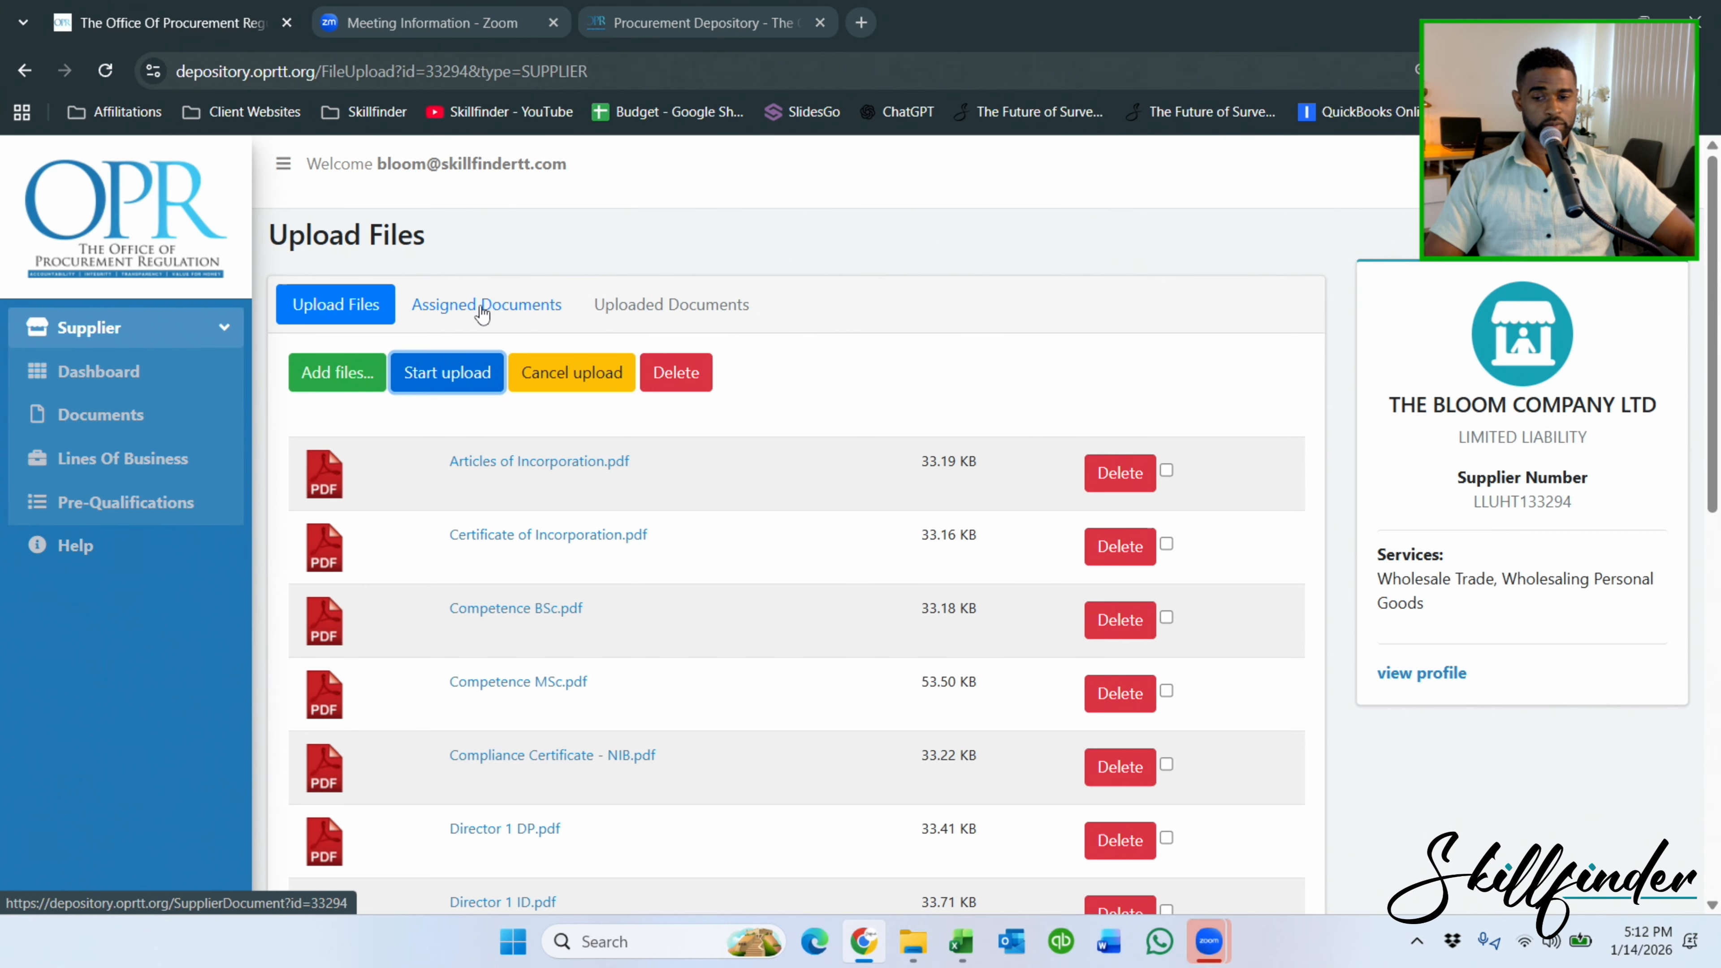
pyautogui.click(95, 372)
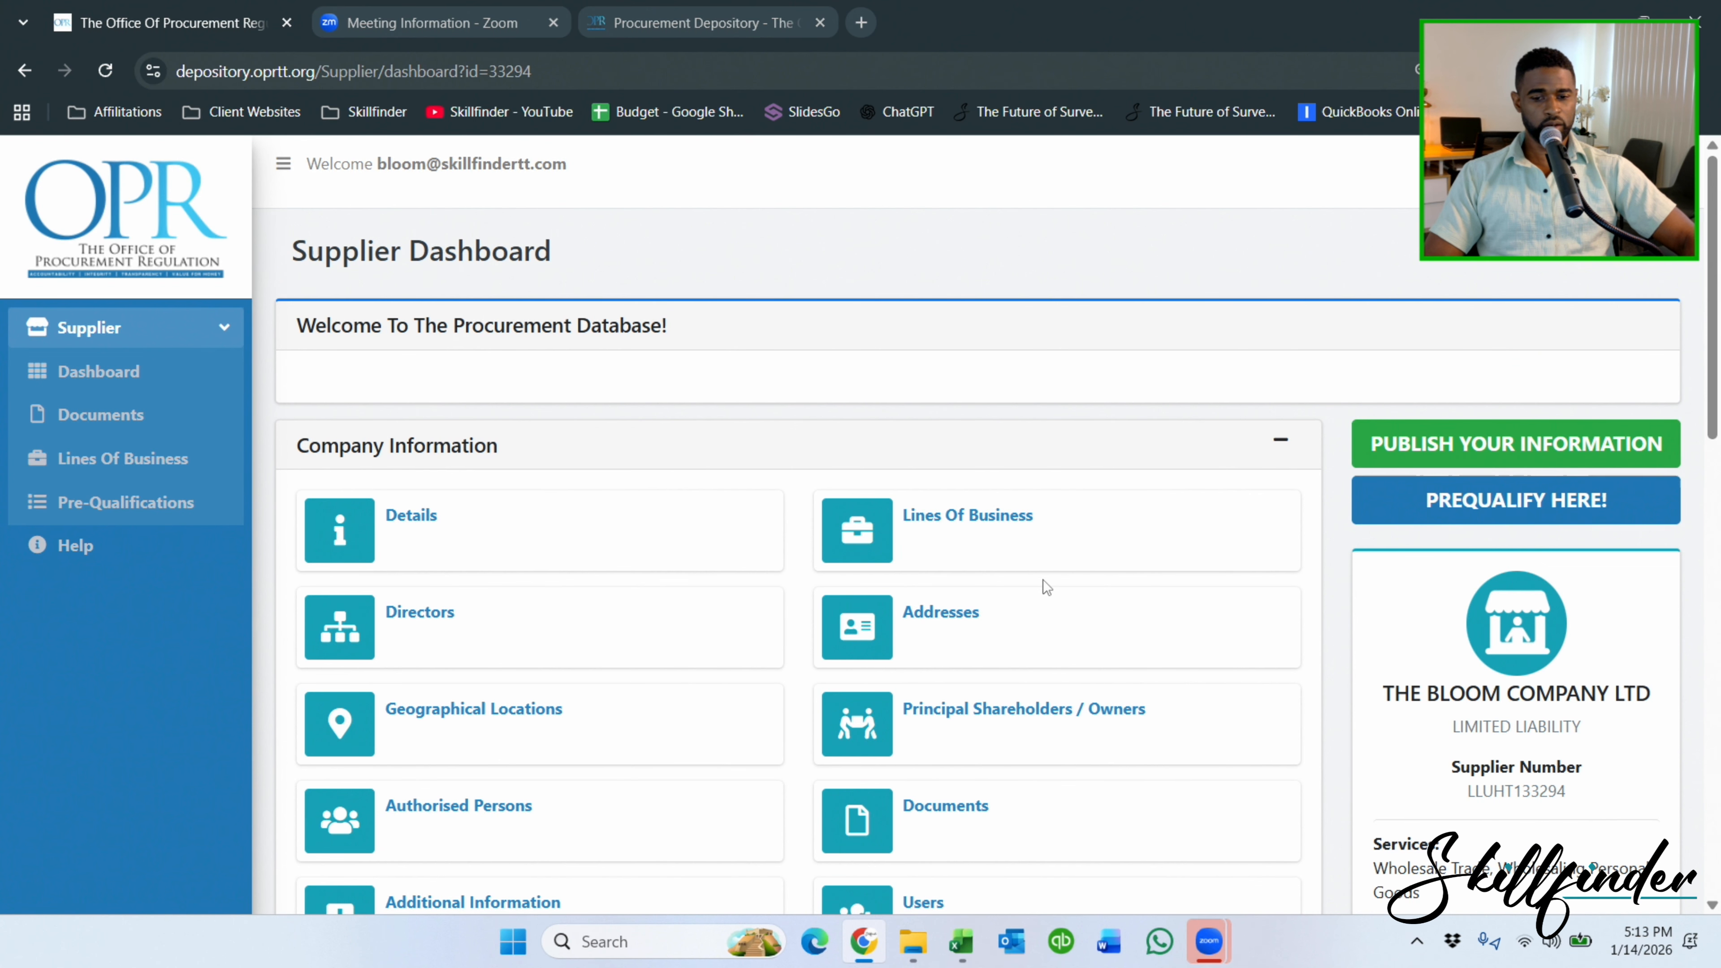
# Open the supplier's Assigned Documents list and start a new document assignment.
pyautogui.scroll(-4, 1078, 637)
pyautogui.scroll(-10, 1017, 624)
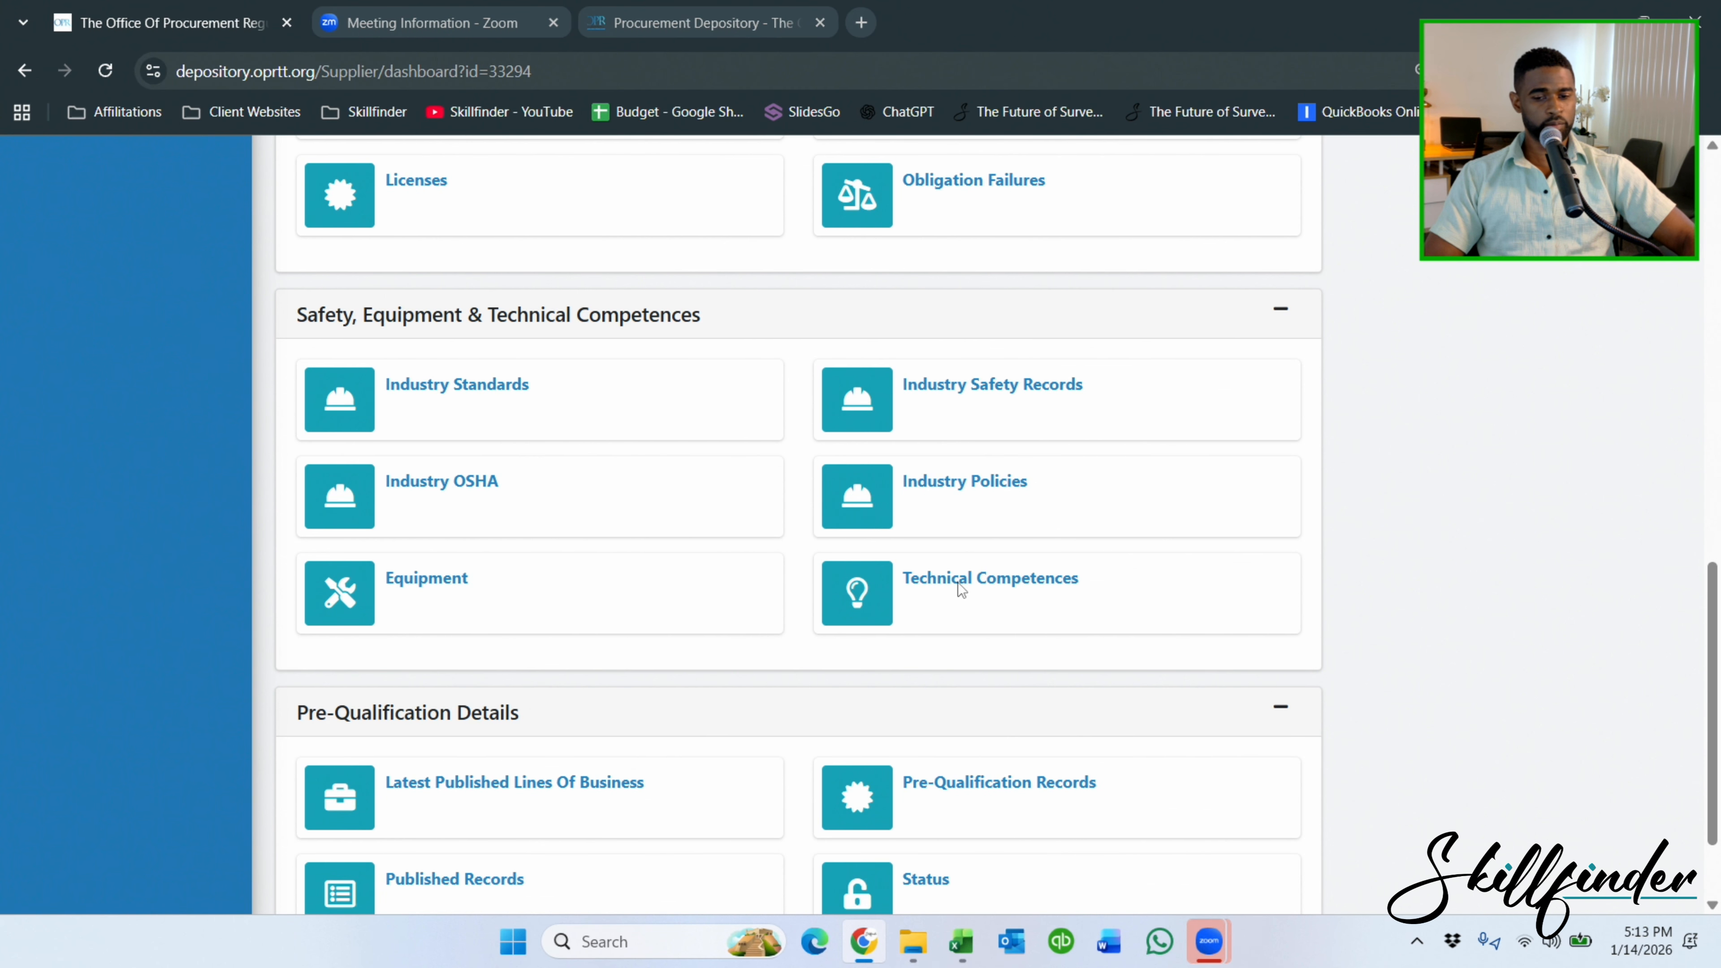
pyautogui.scroll(5, 779, 559)
pyautogui.scroll(6, 728, 566)
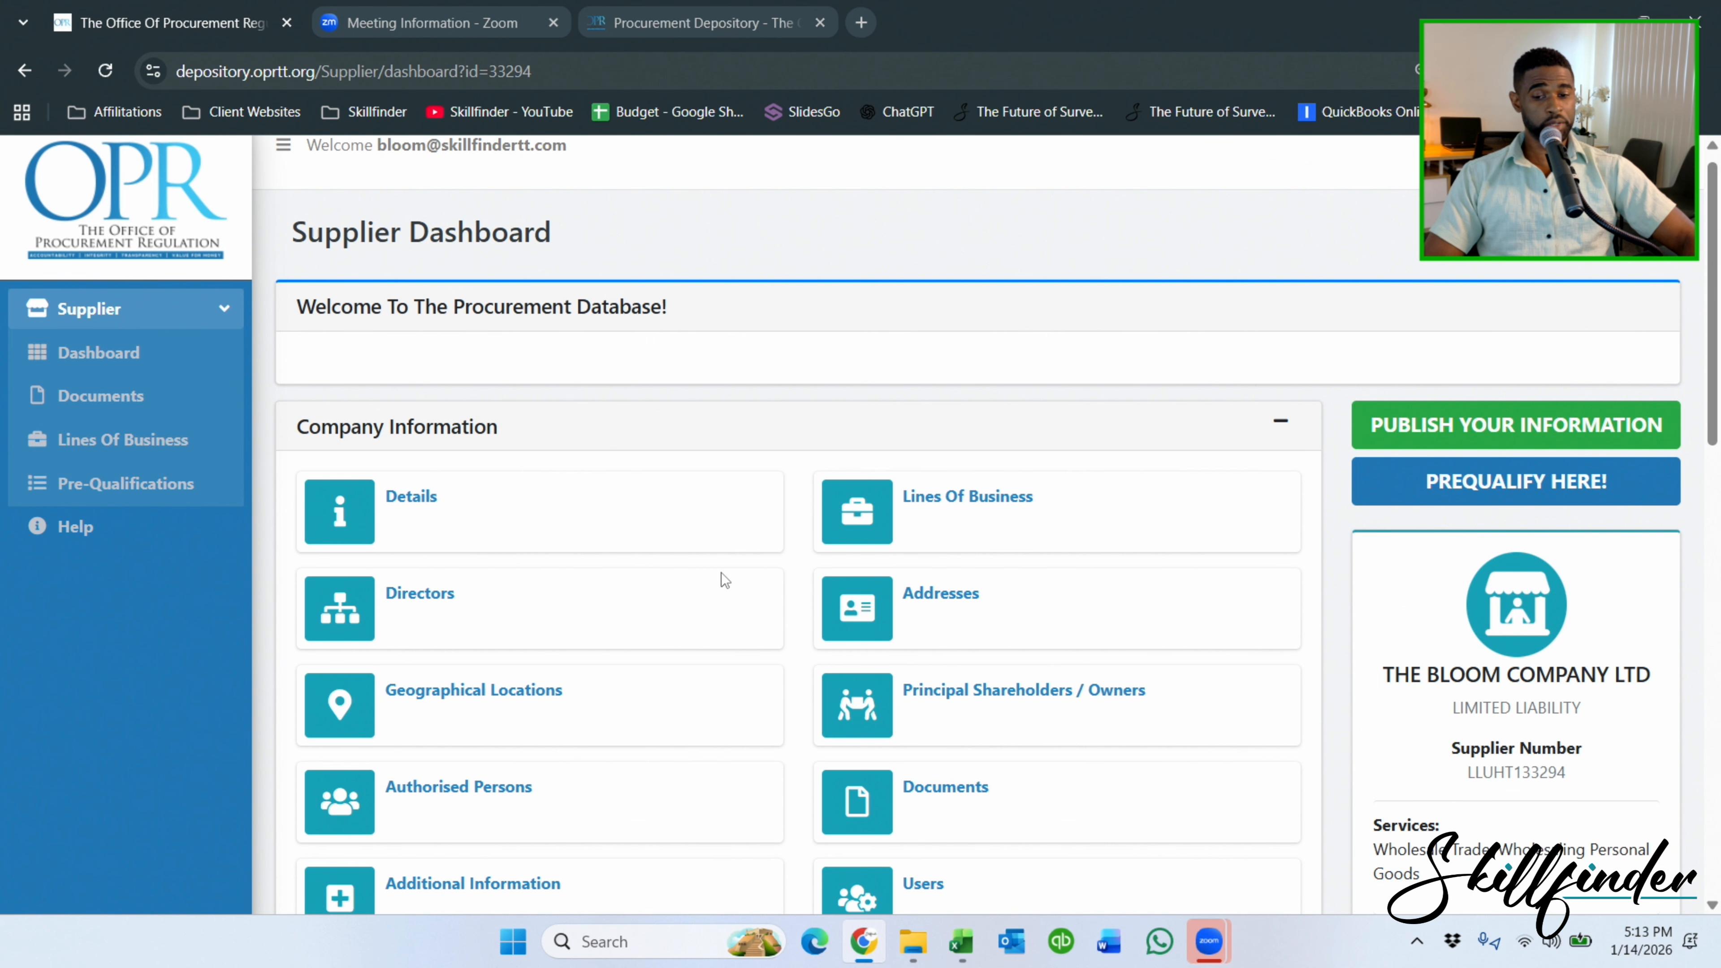
pyautogui.click(149, 389)
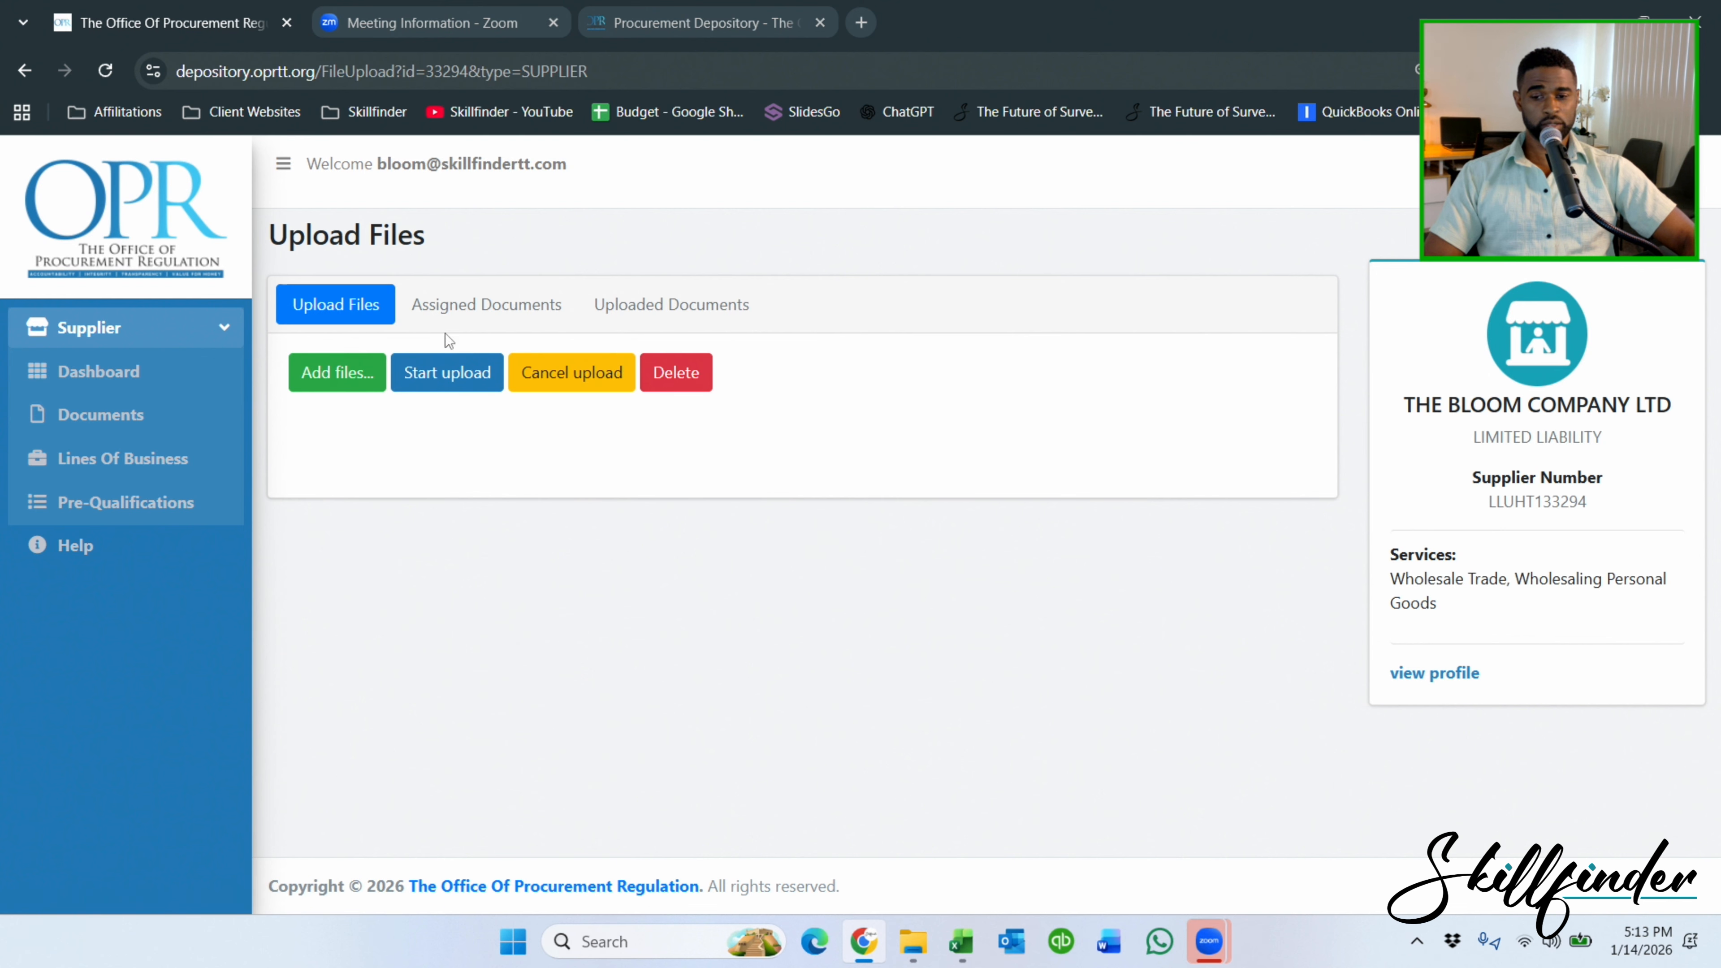
pyautogui.click(455, 308)
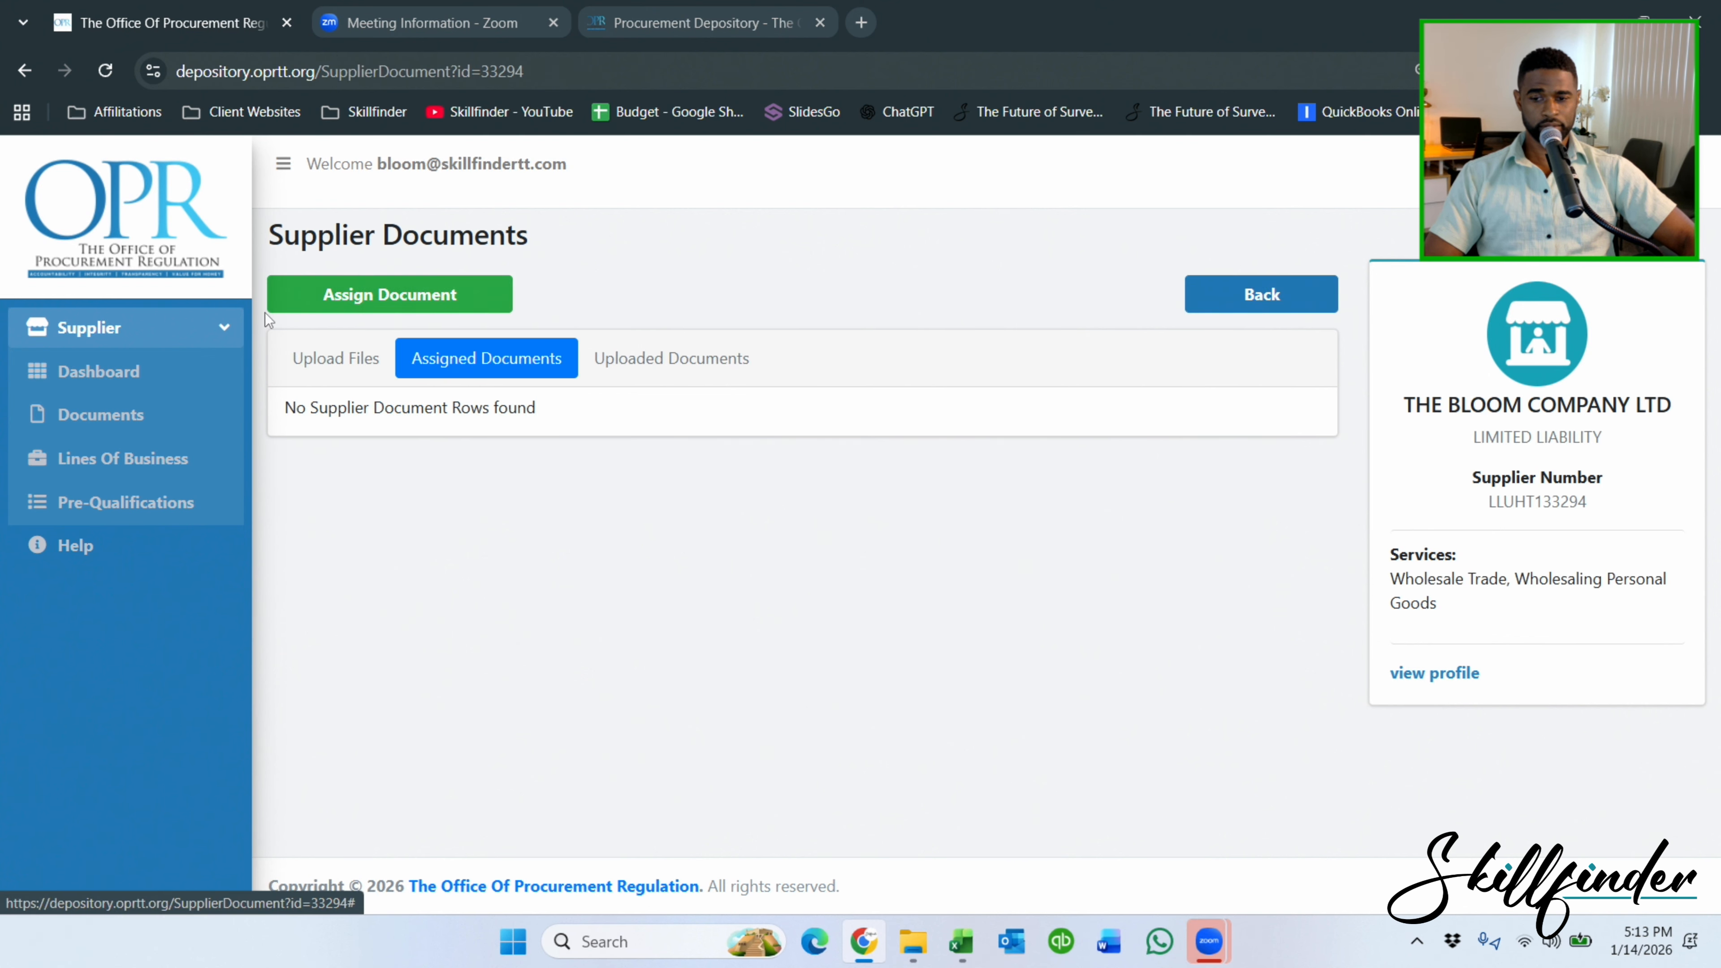
pyautogui.click(441, 297)
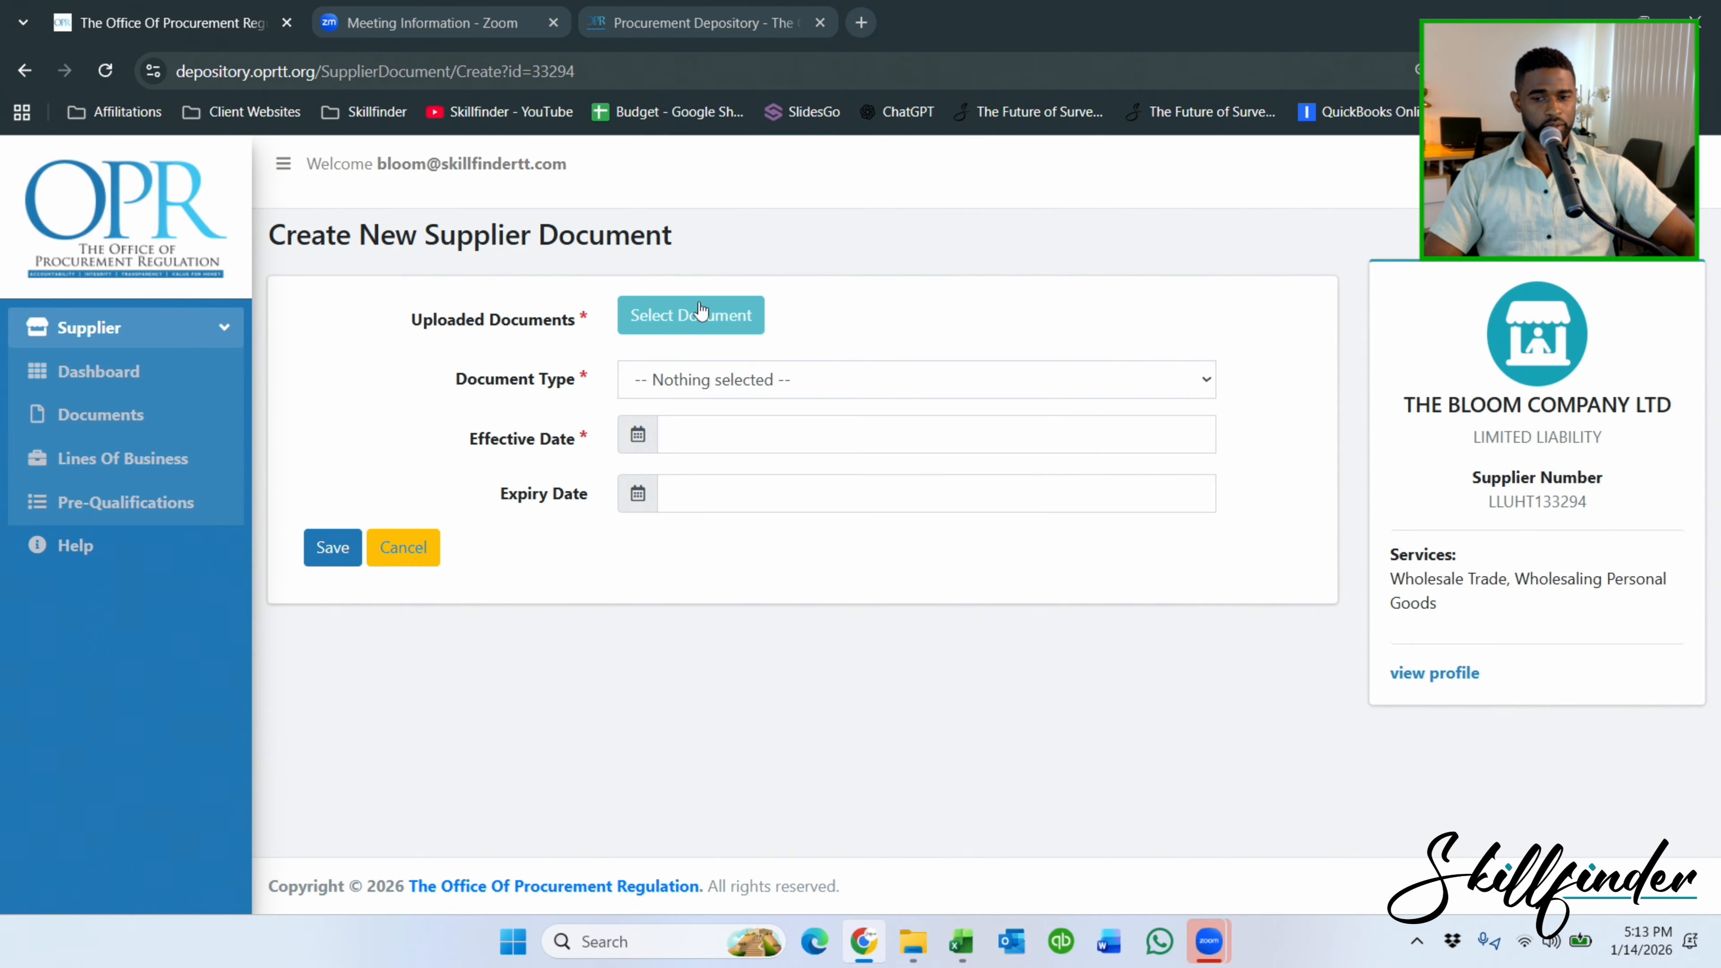
# Choose ARTICLES OF INCORPORATION.PDF as the new entry's uploaded file.
pyautogui.click(701, 311)
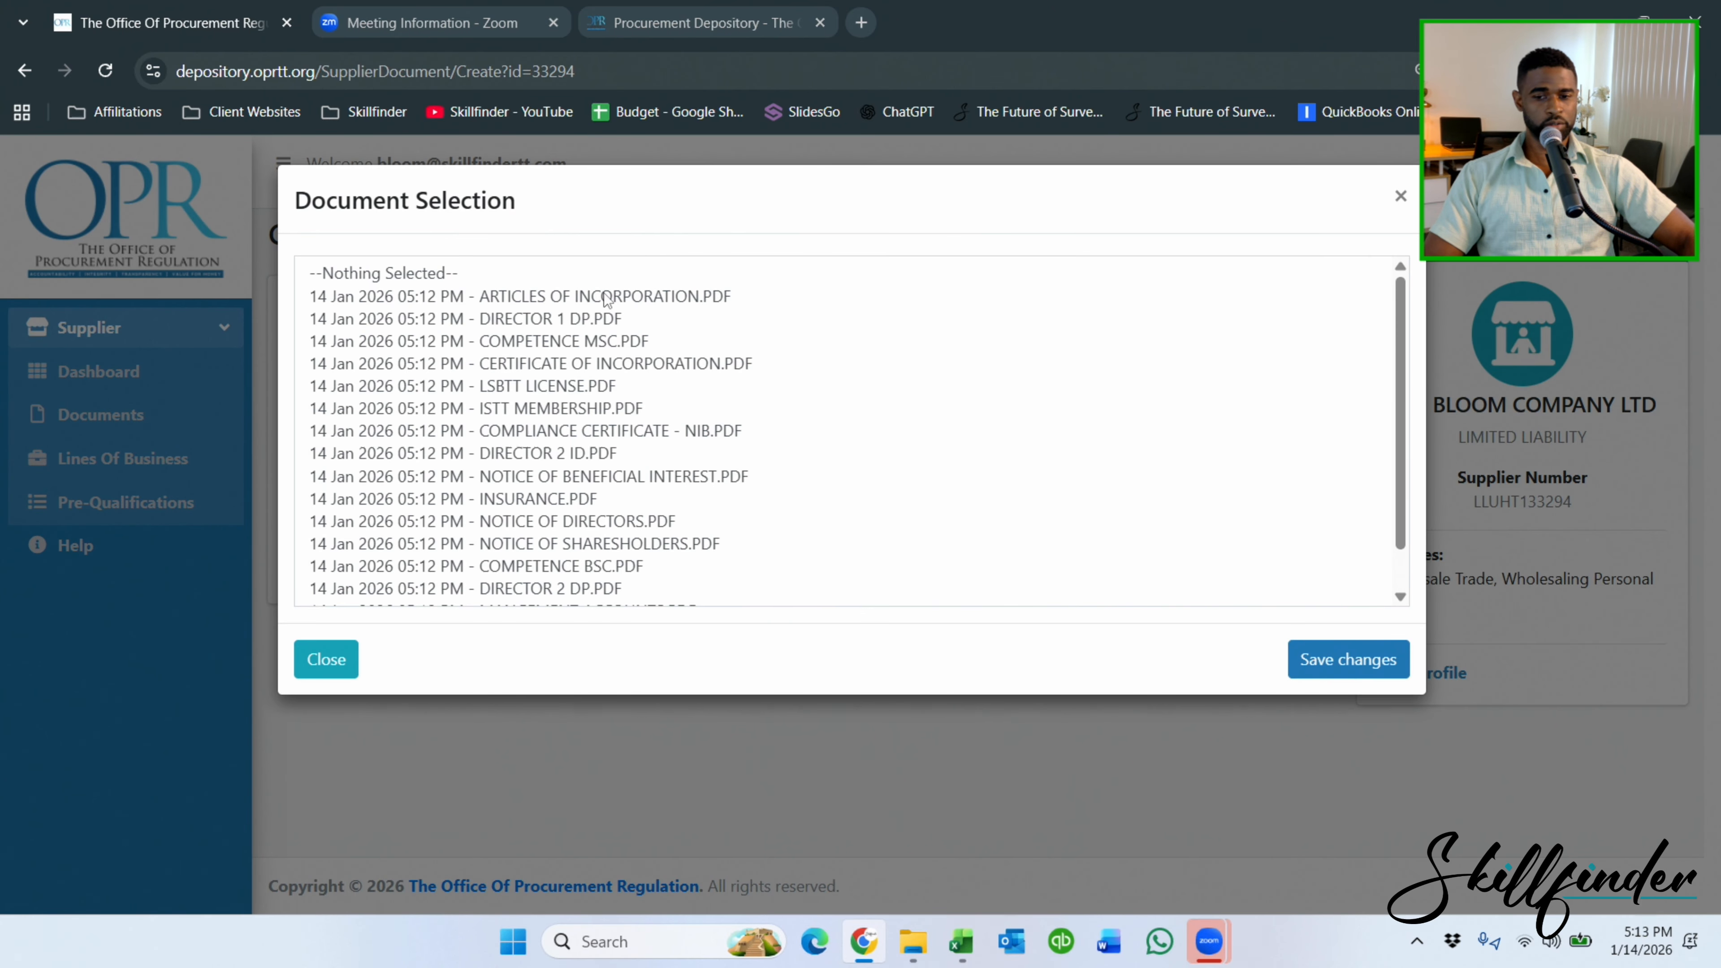
pyautogui.click(605, 298)
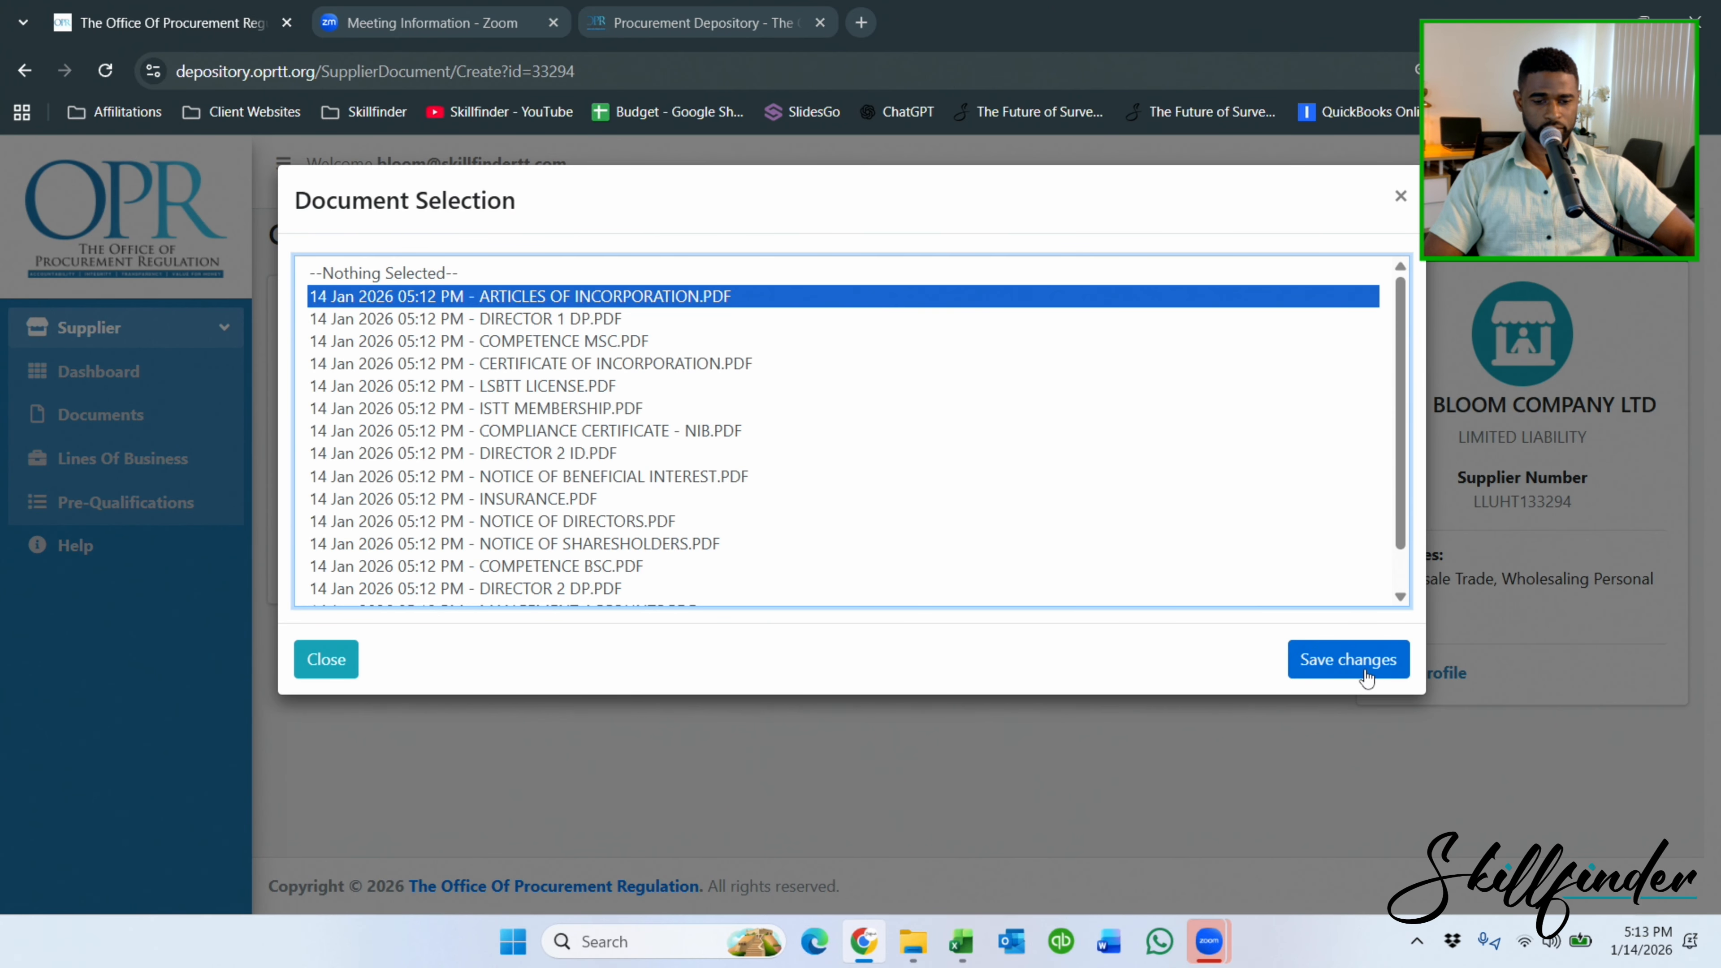
pyautogui.click(1365, 661)
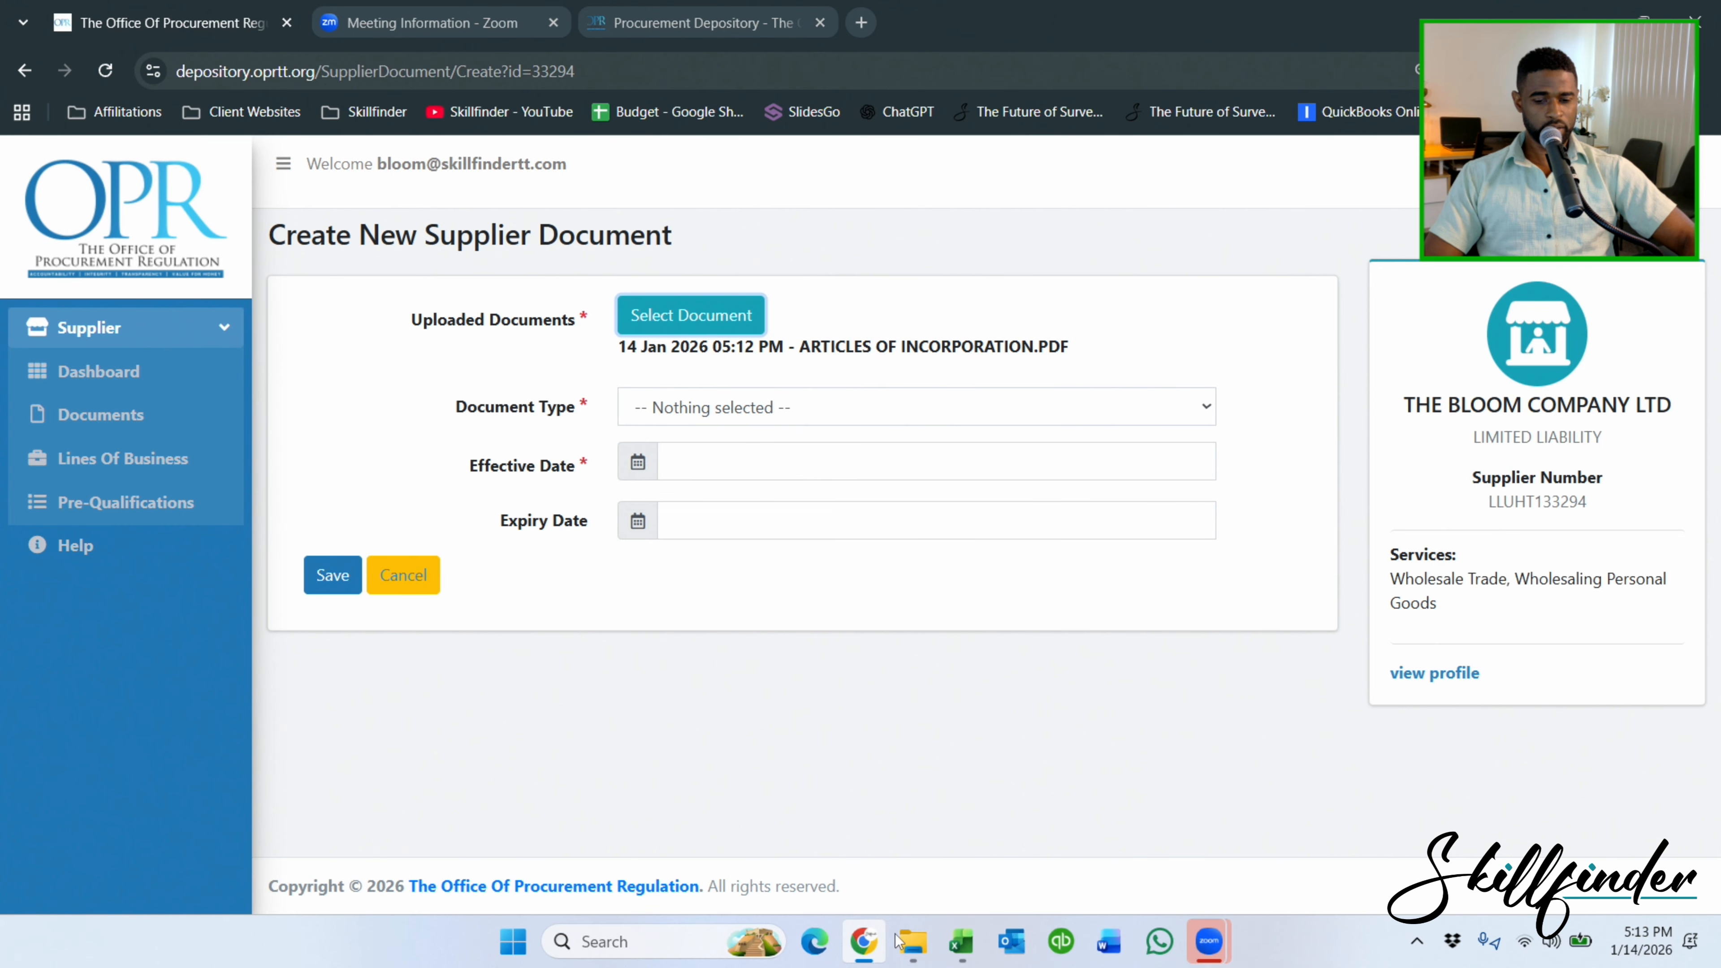
pyautogui.click(961, 942)
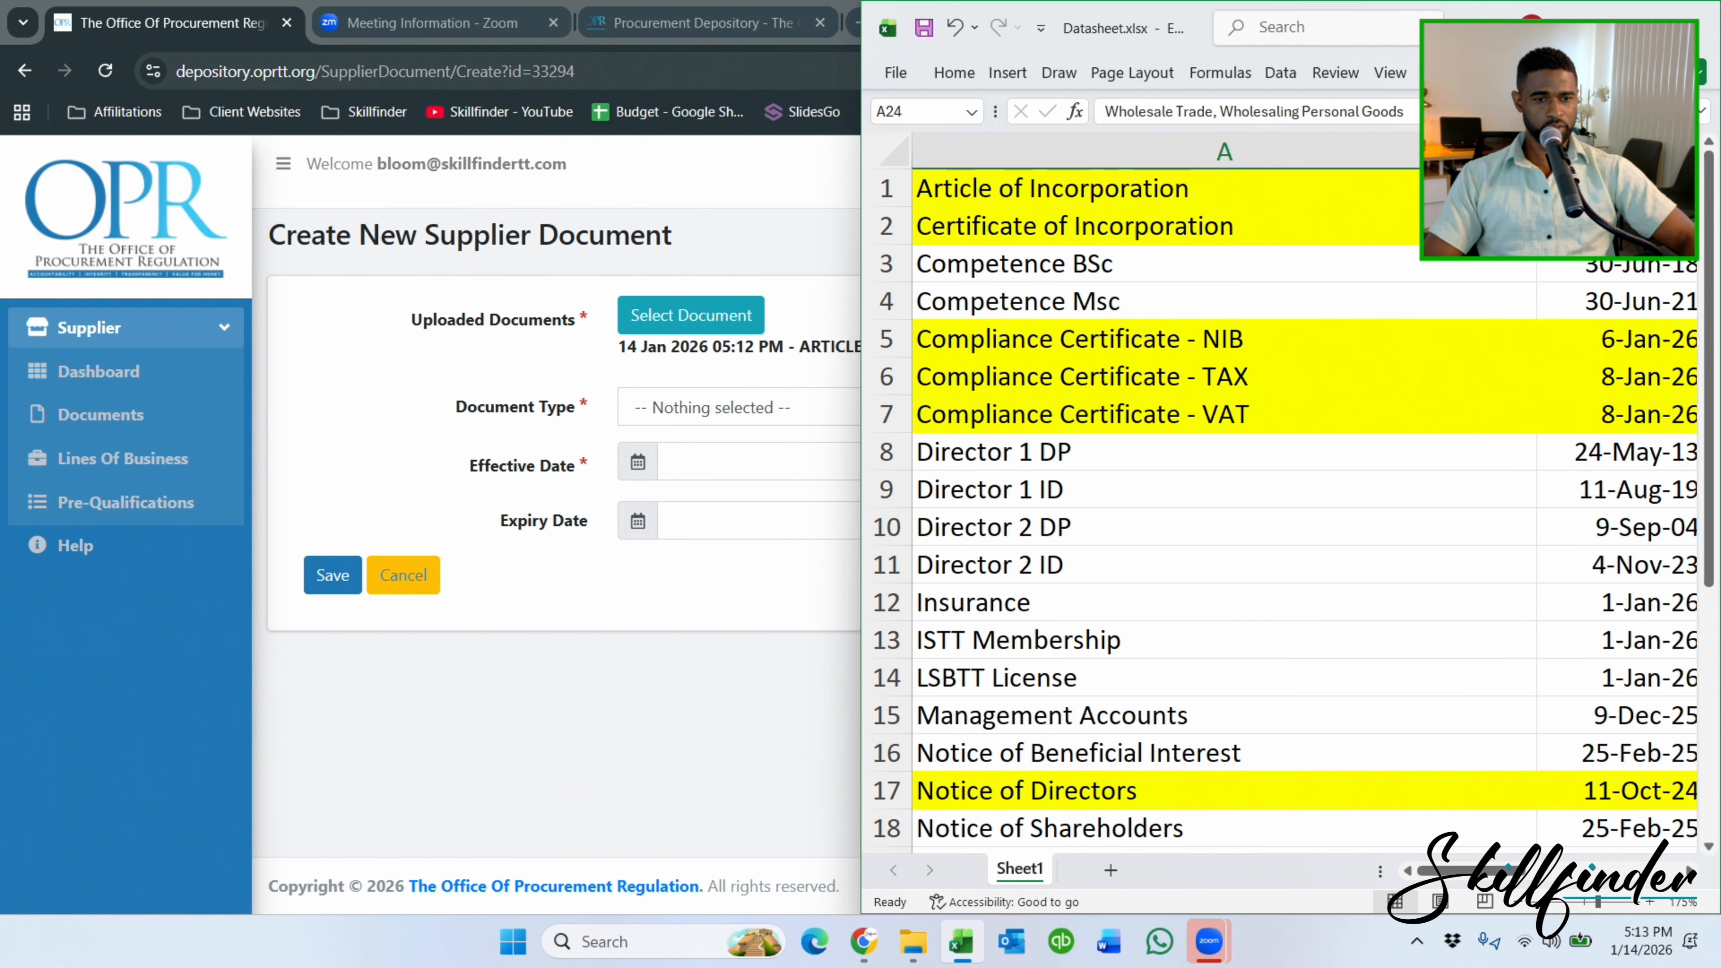
# Snap the Excel datasheet to the left half and narrow column A to width 24.33.
pyautogui.moveTo(1393, 19); pyautogui.dragTo(3, 434)
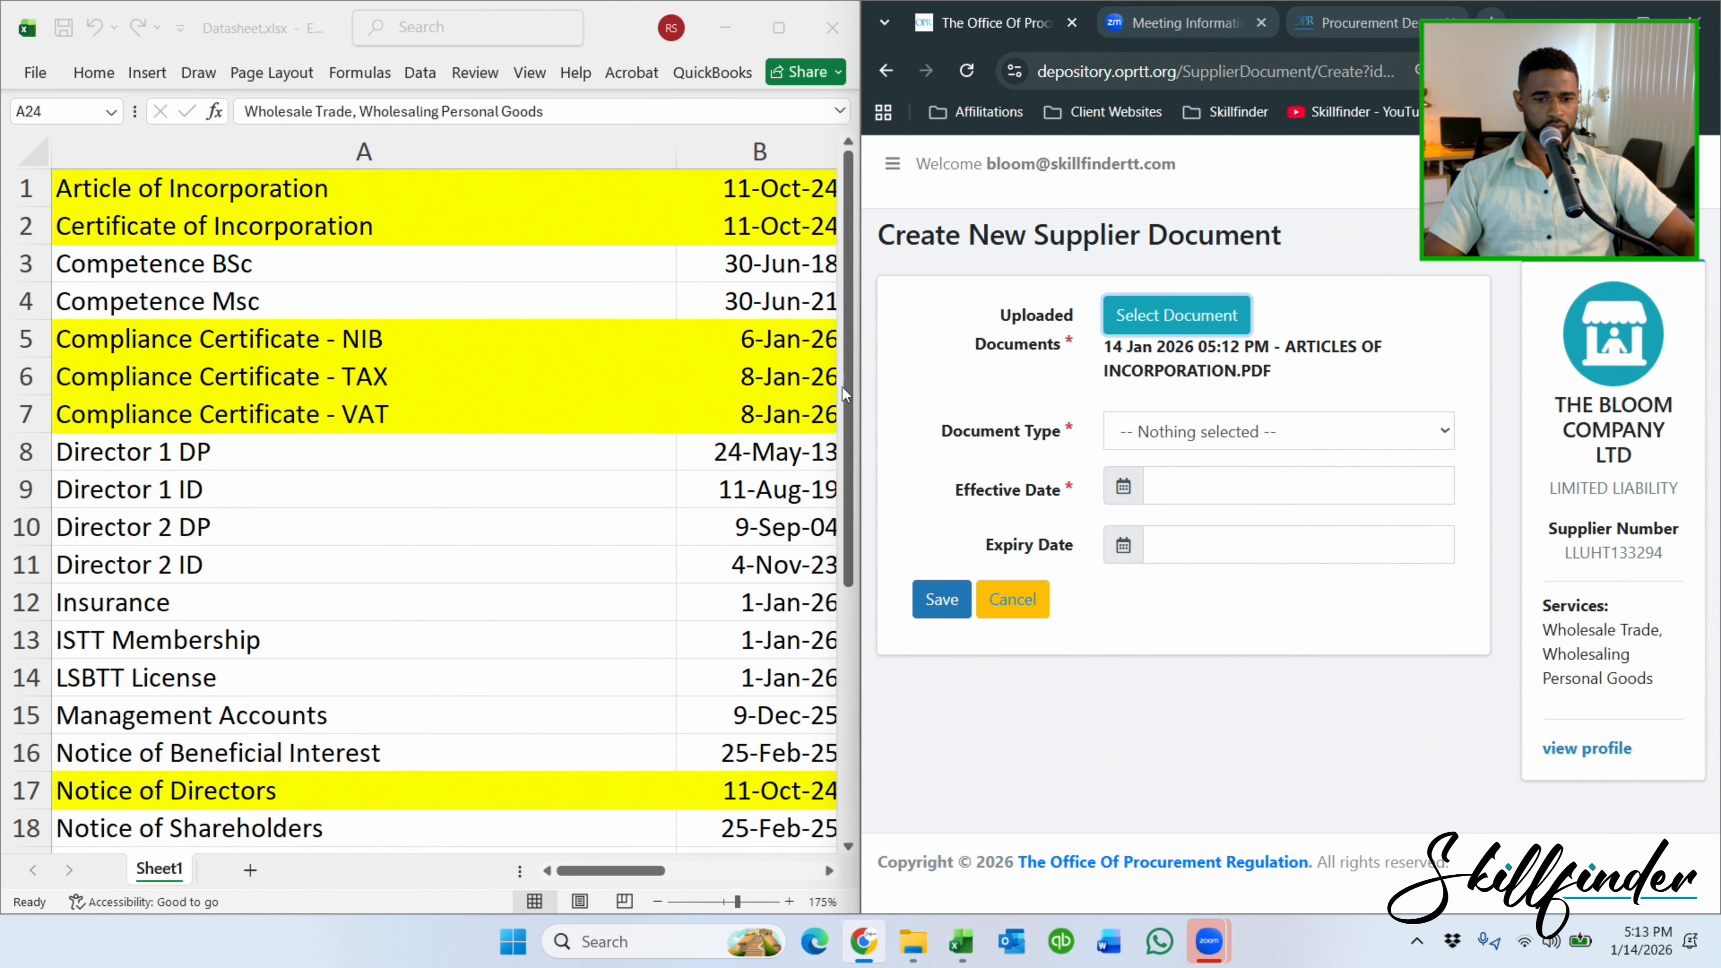
pyautogui.click(669, 148)
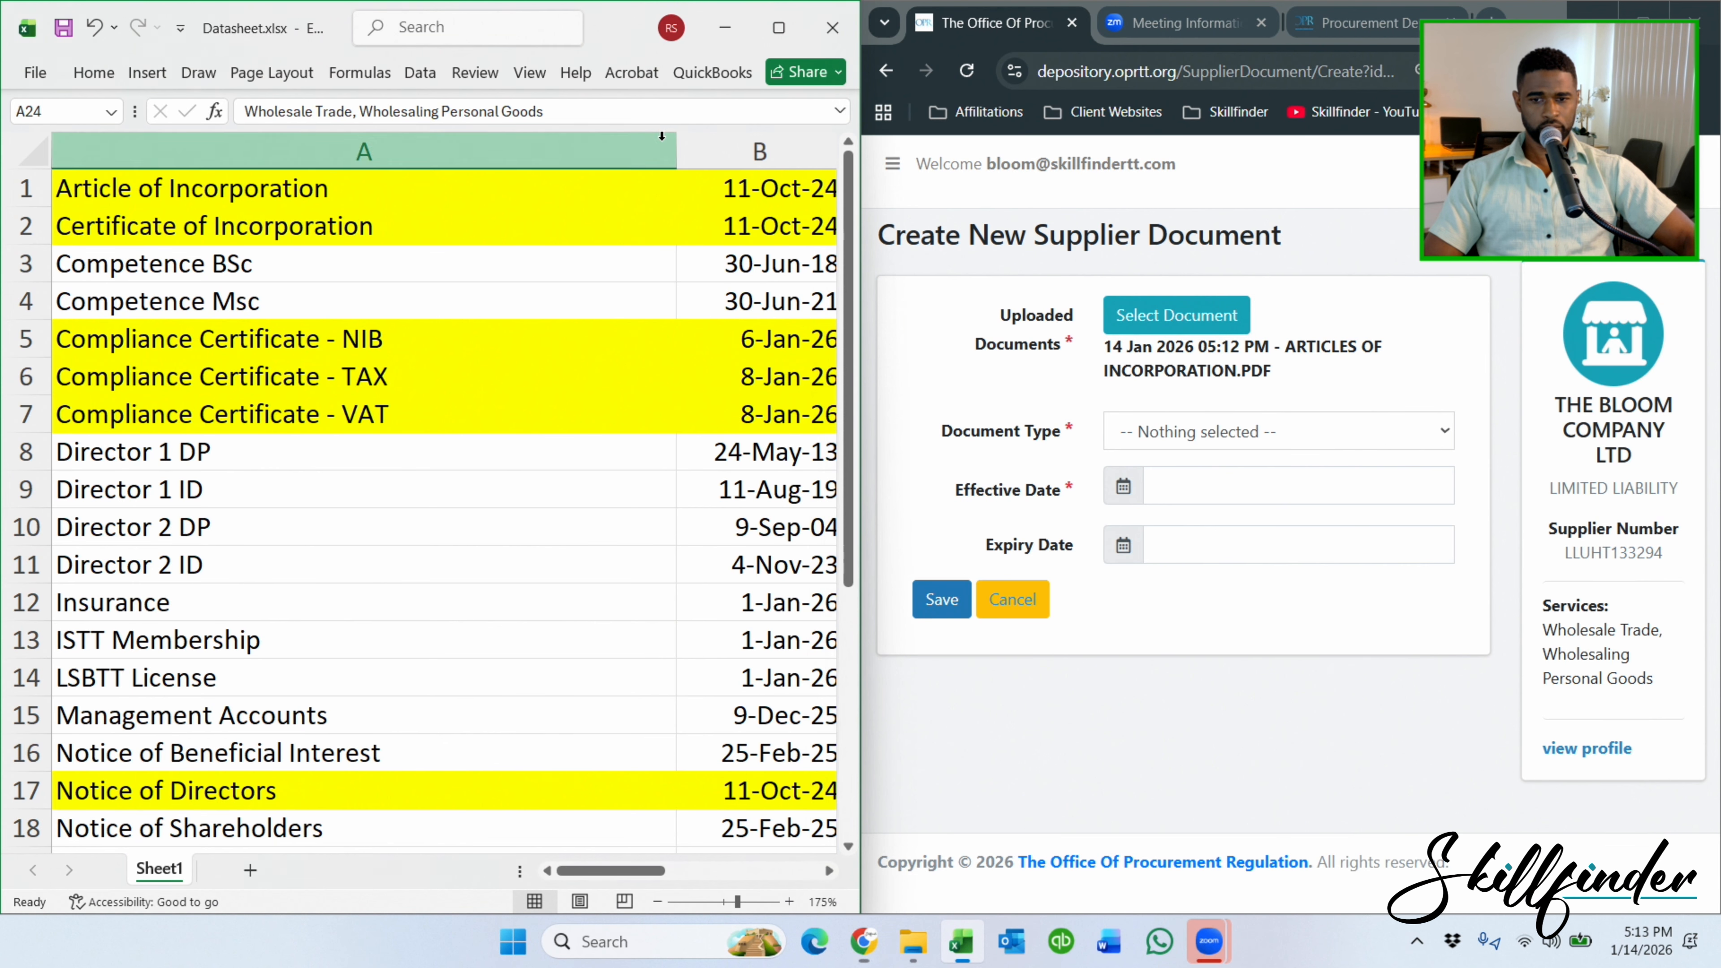
pyautogui.moveTo(678, 161); pyautogui.dragTo(411, 173)
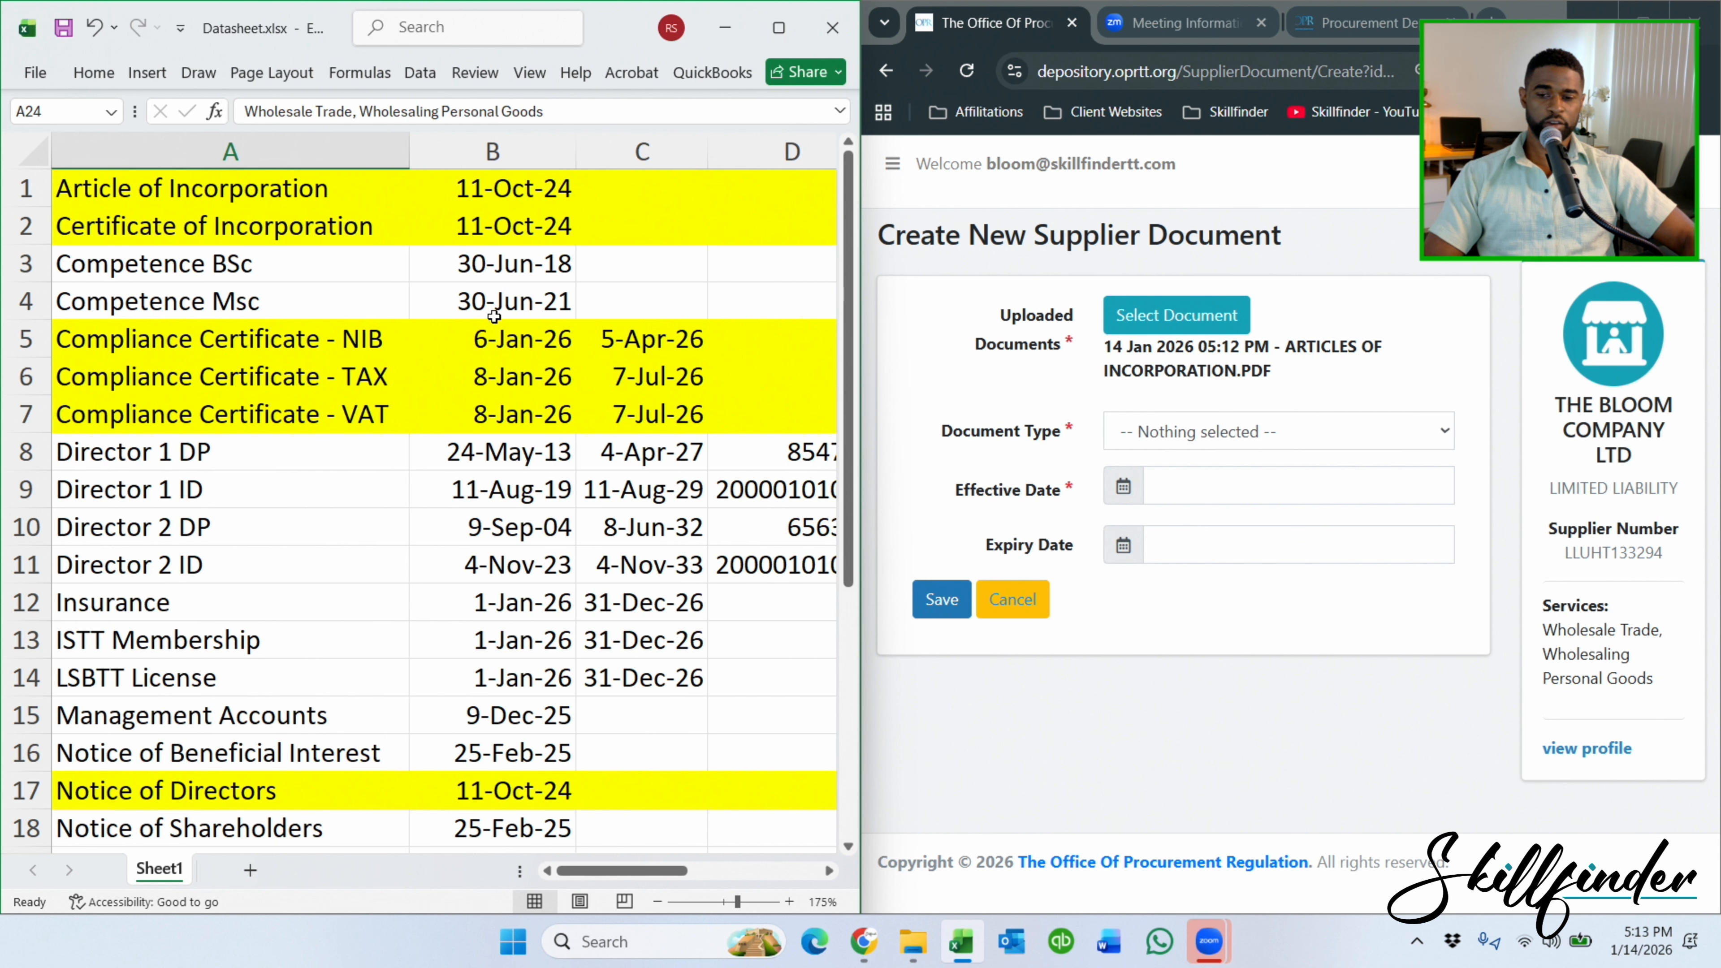
# Save the entry as A01 - ARTICLES OF INCORPORATION, effective 11-october-2024, with no expiry date.
pyautogui.click(1219, 433)
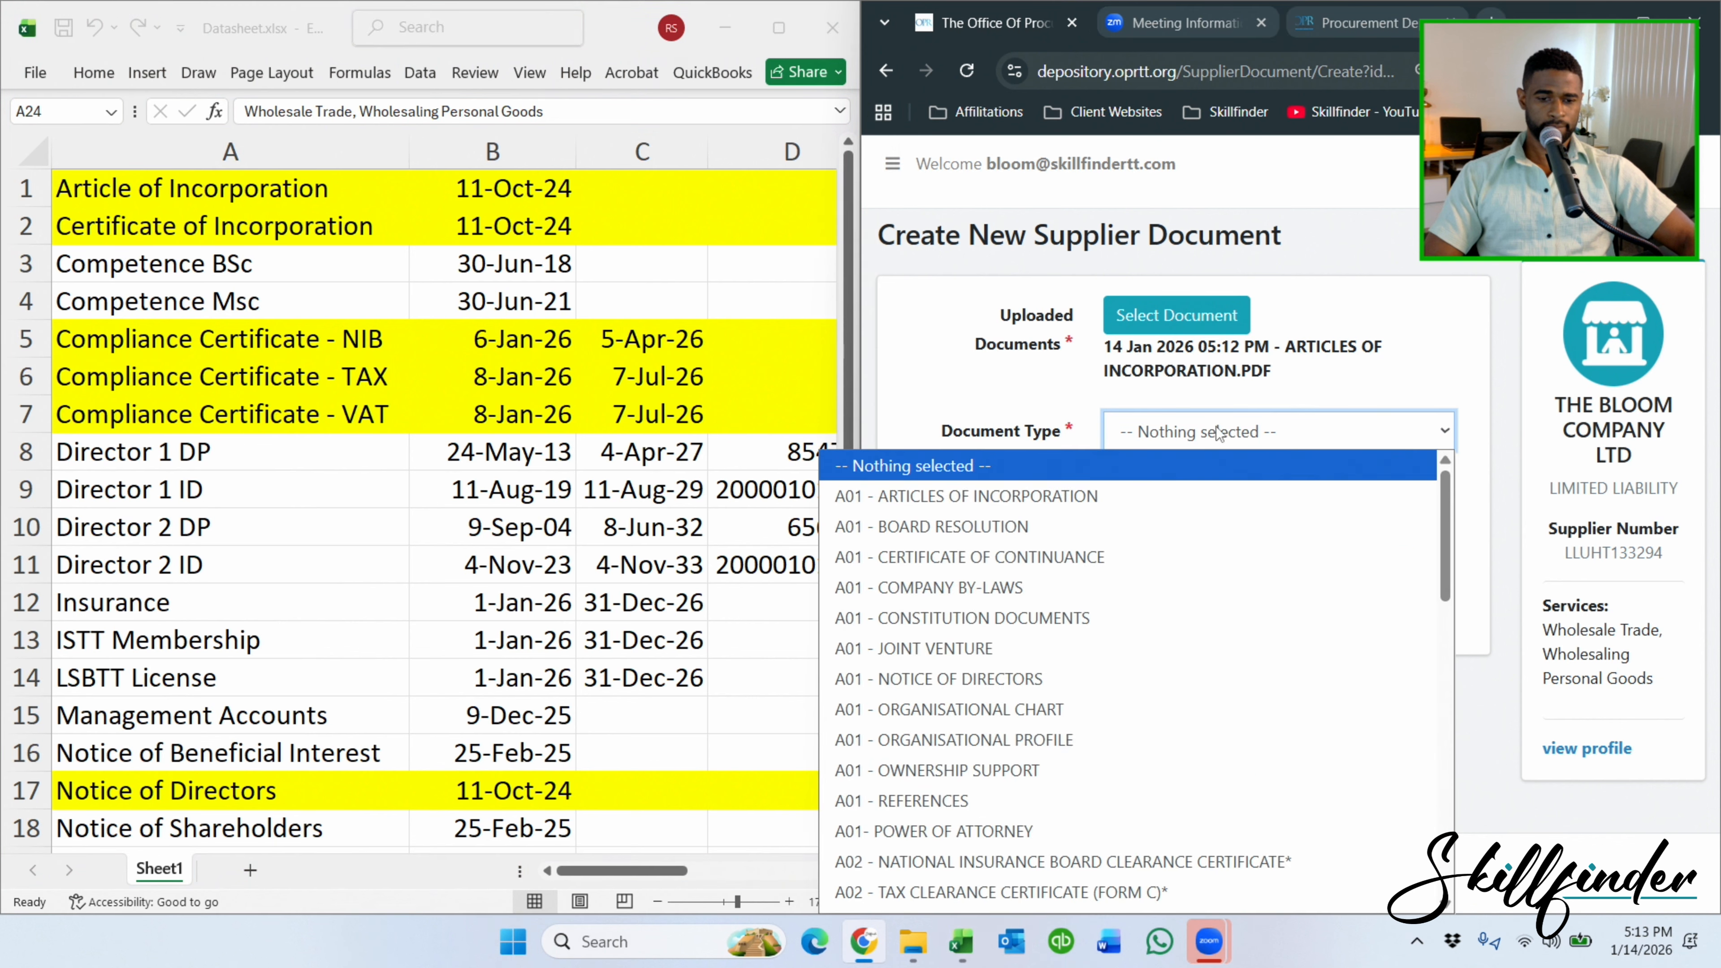
pyautogui.click(1001, 496)
pyautogui.click(1002, 497)
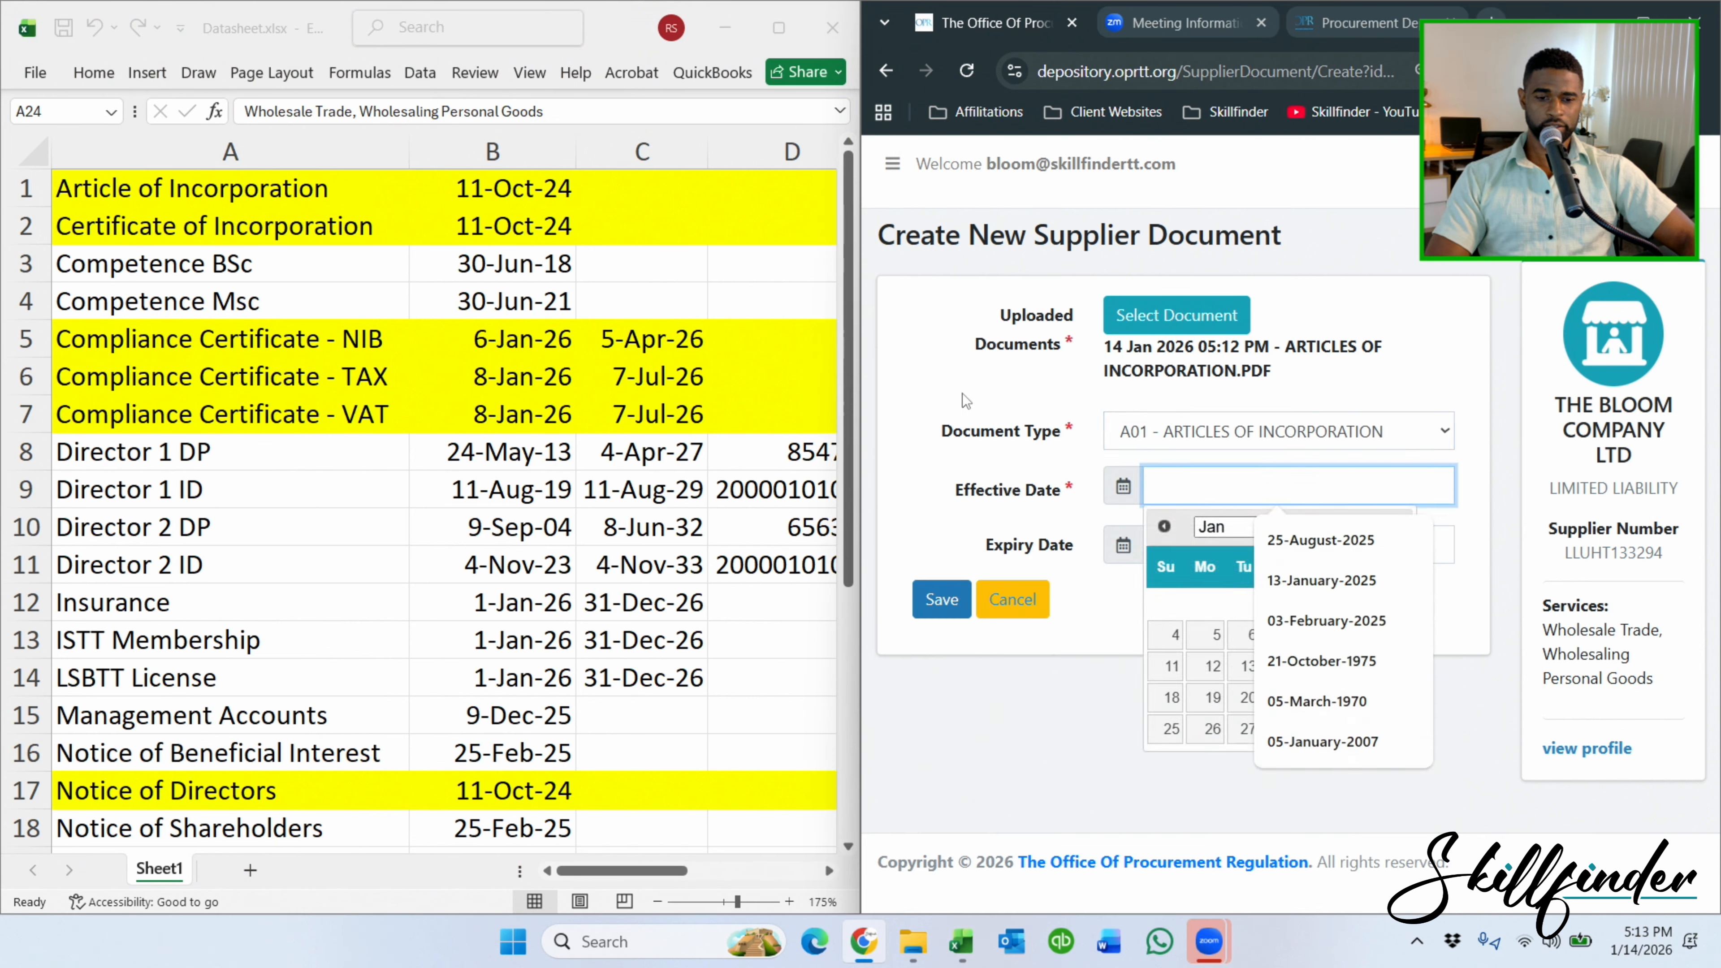
pyautogui.write('11-')
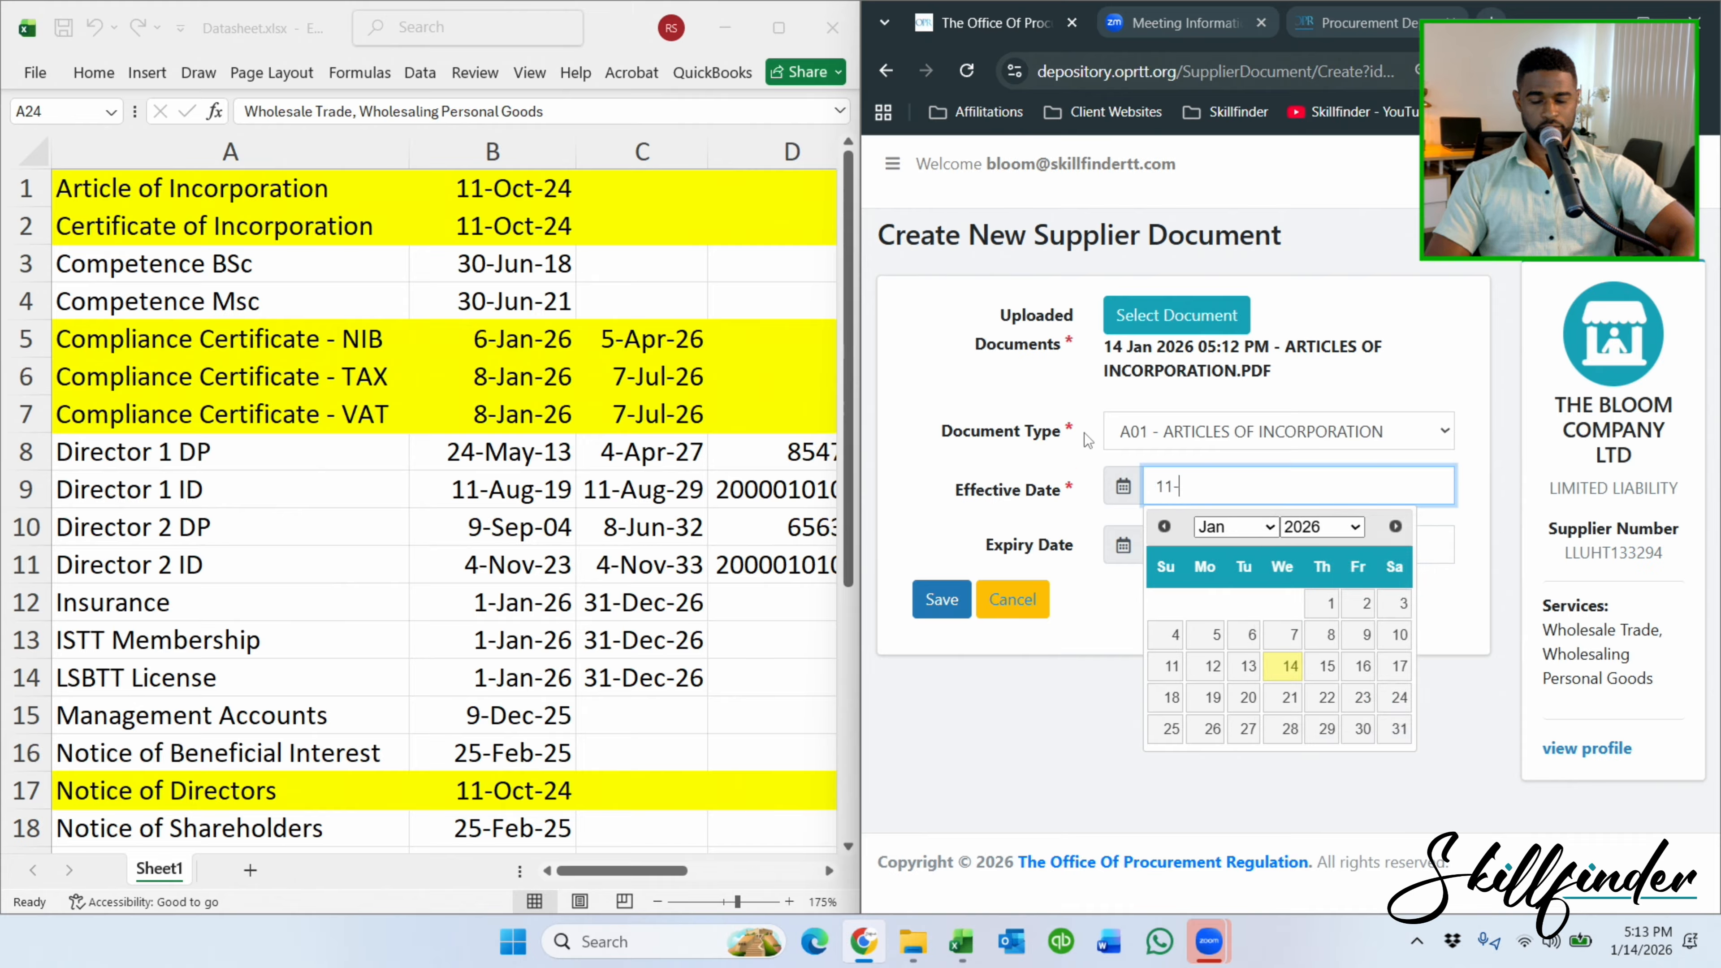
pyautogui.write('october')
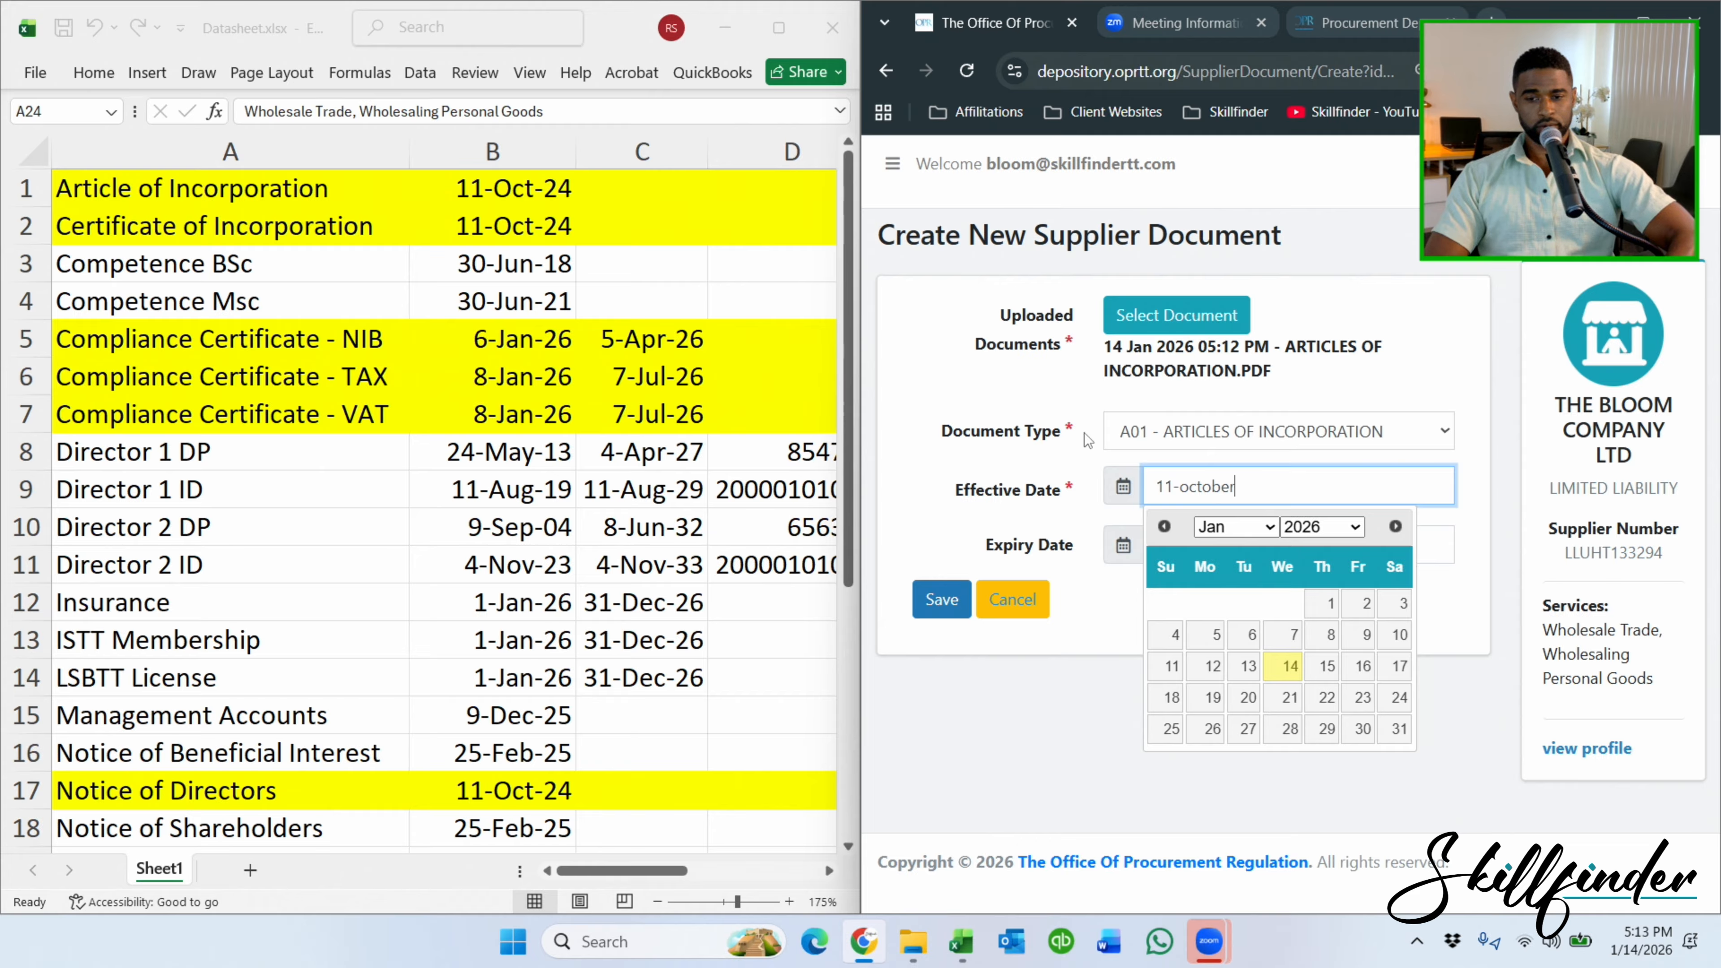
pyautogui.write('-')
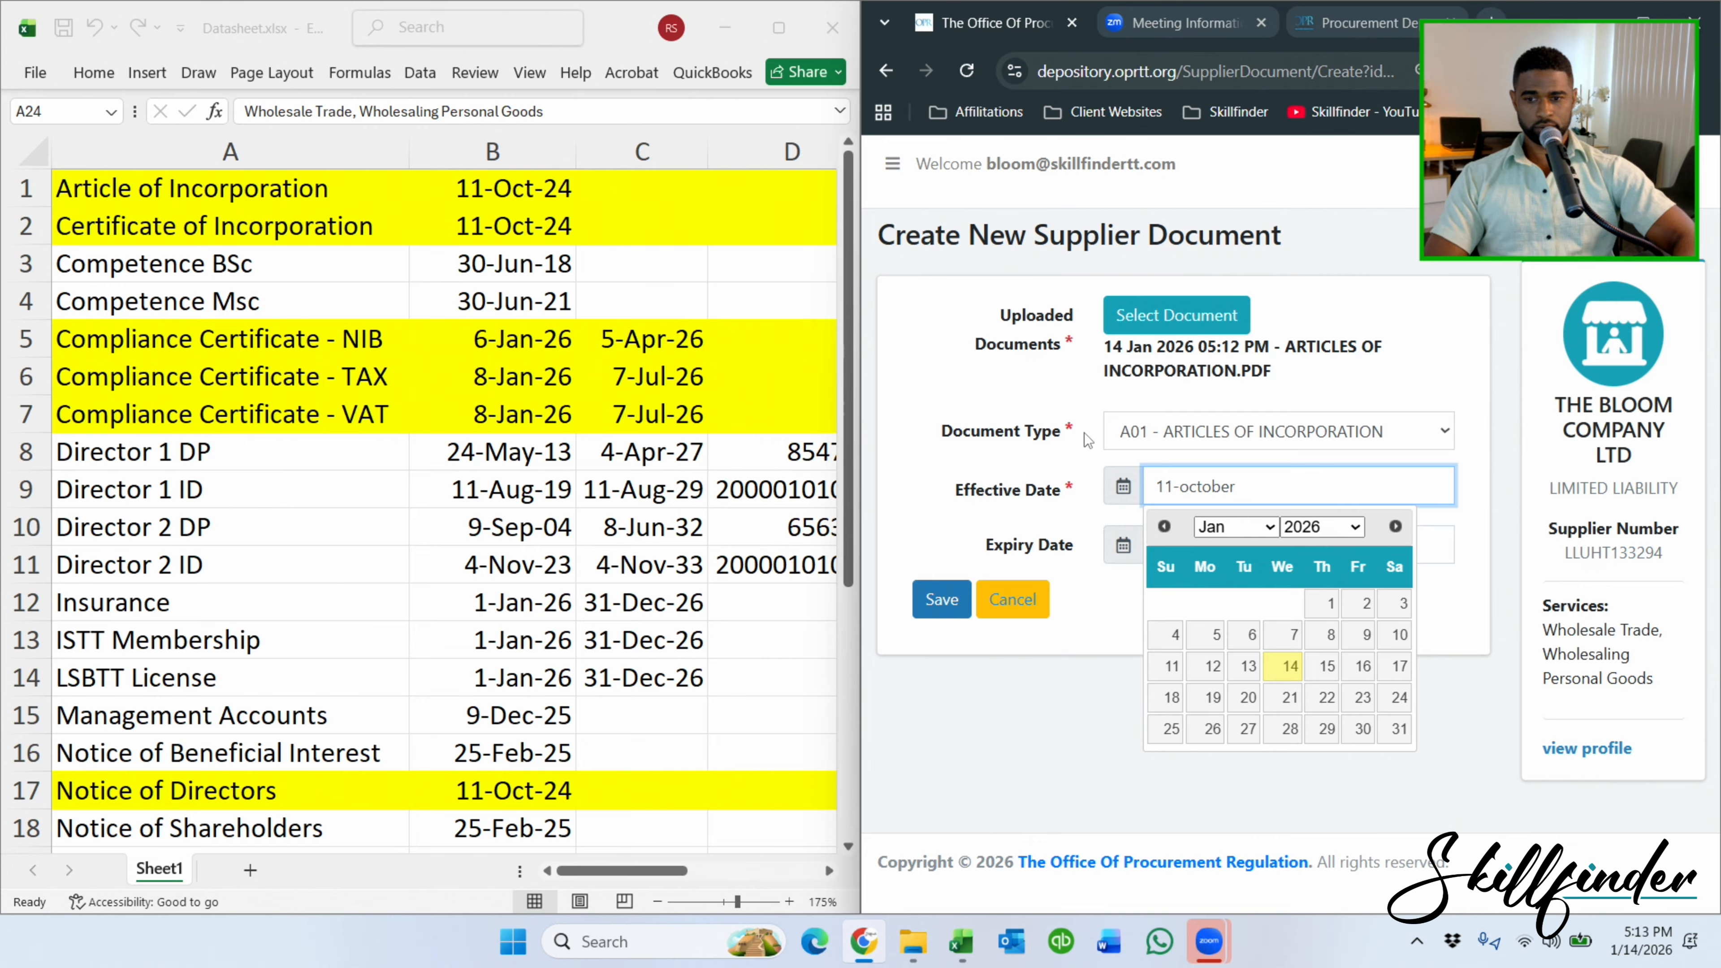
pyautogui.write('2024')
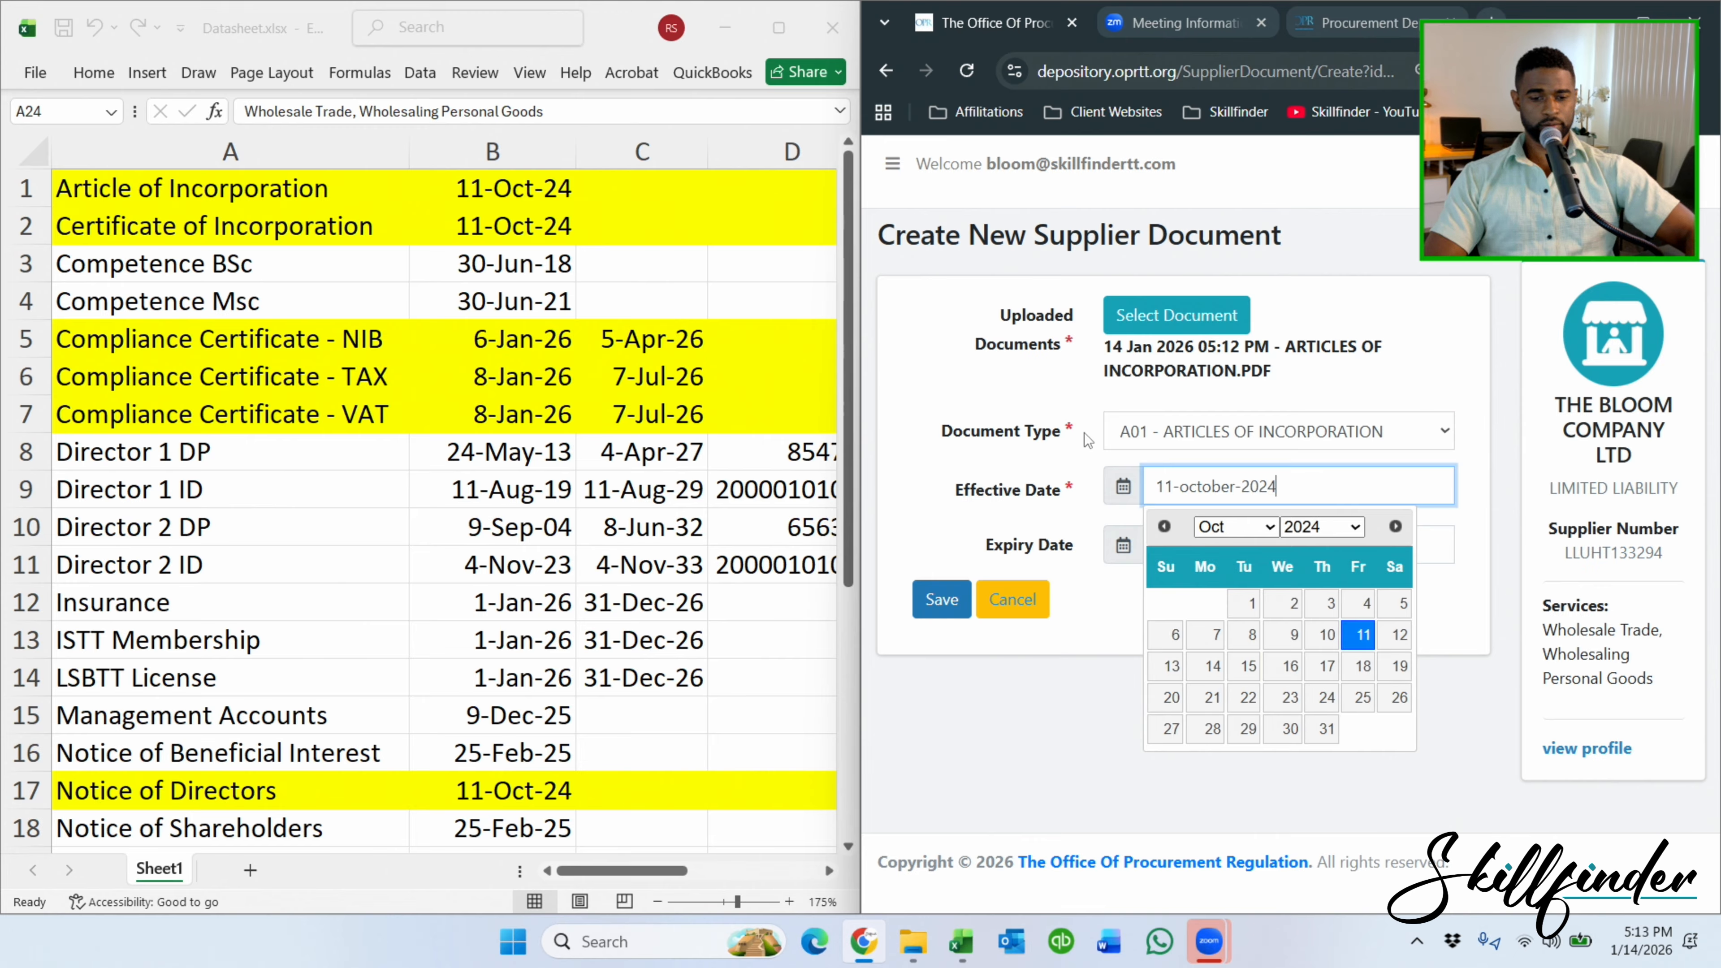
pyautogui.click(1357, 635)
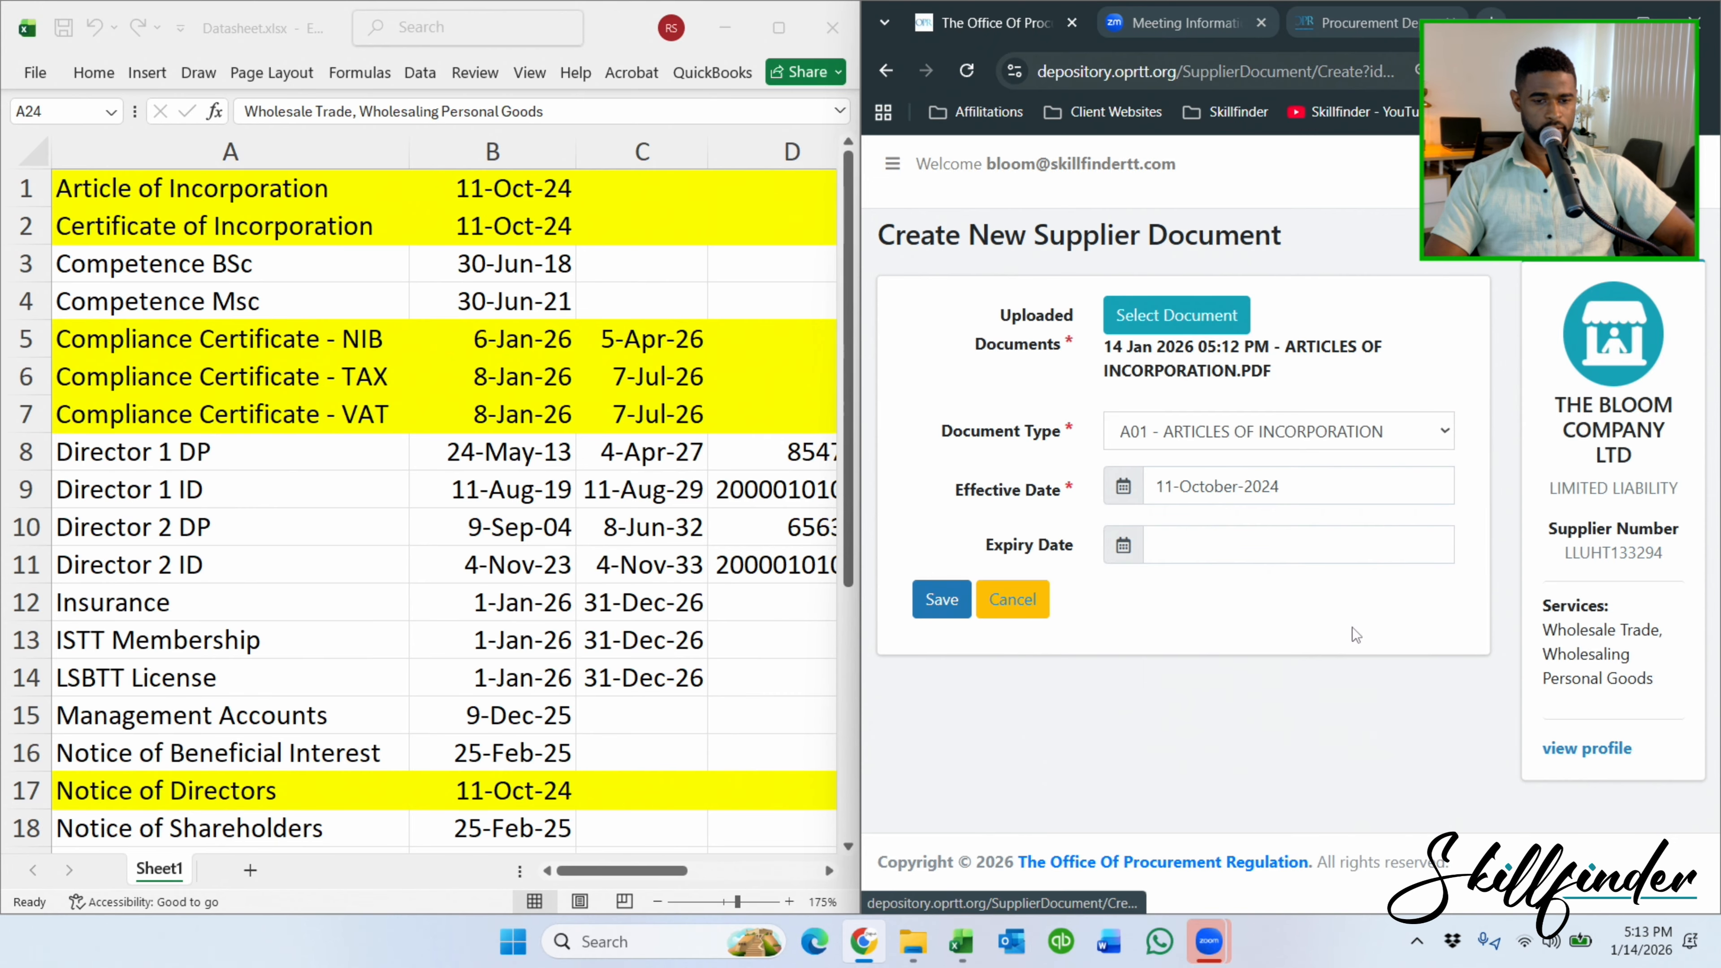
pyautogui.click(946, 599)
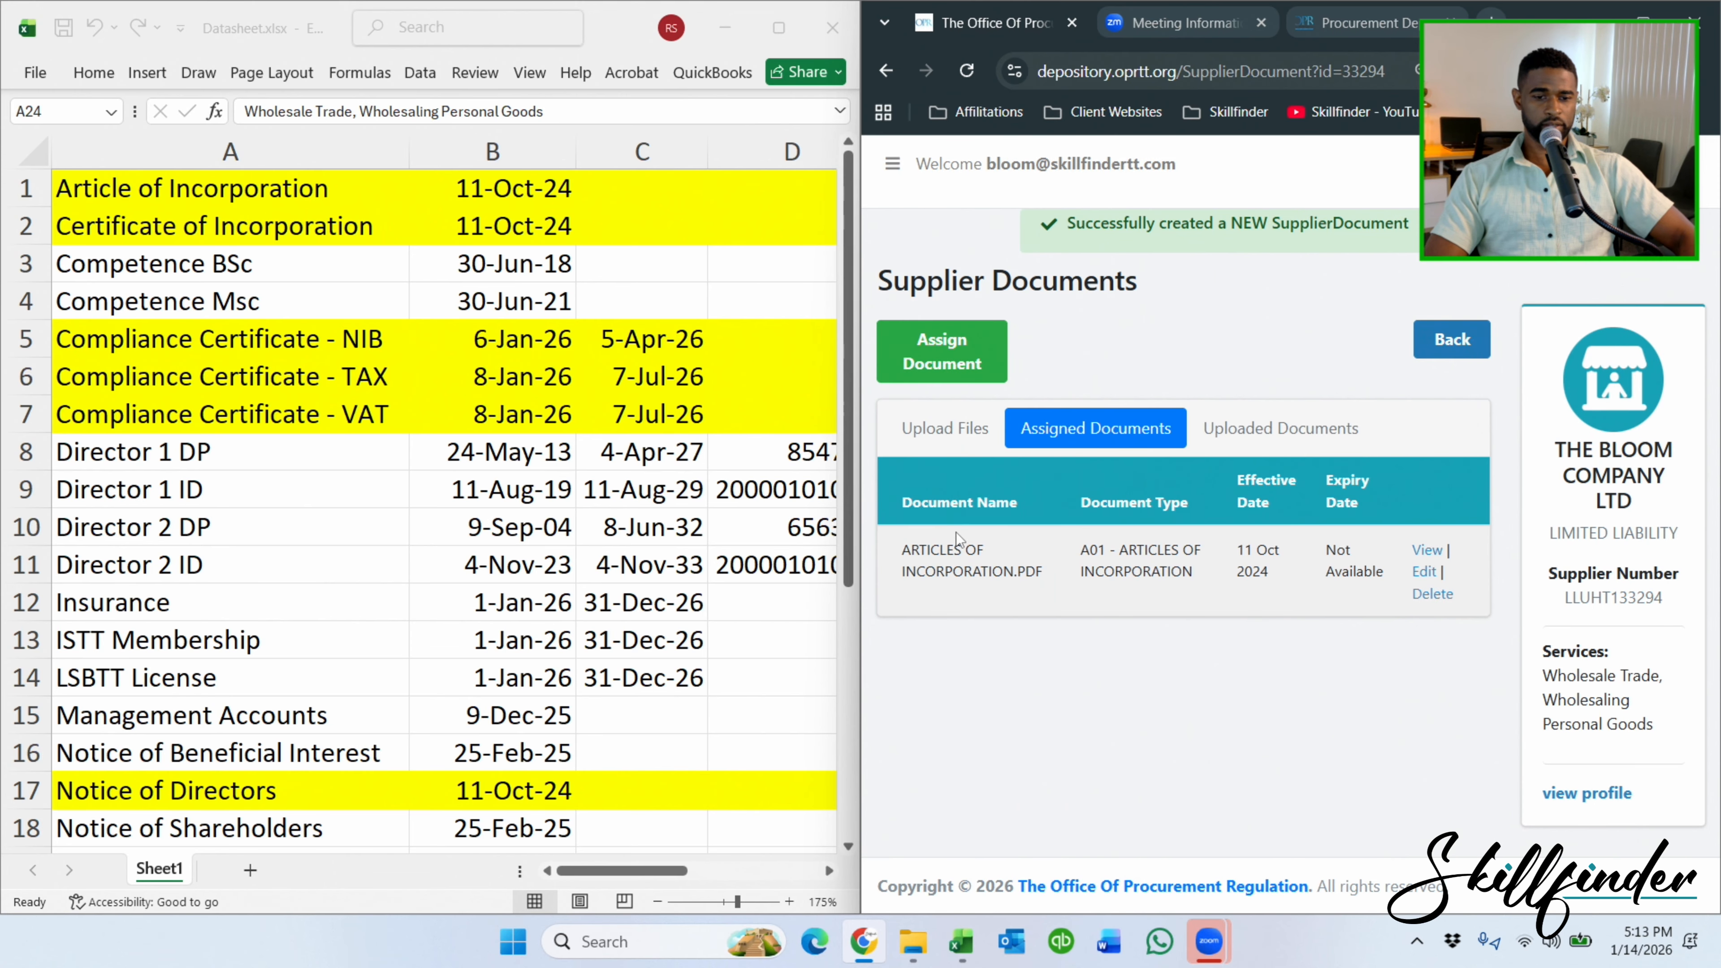
# Start another document assignment and attach CERTIFICATE OF INCORPORATION.PDF.
pyautogui.click(956, 372)
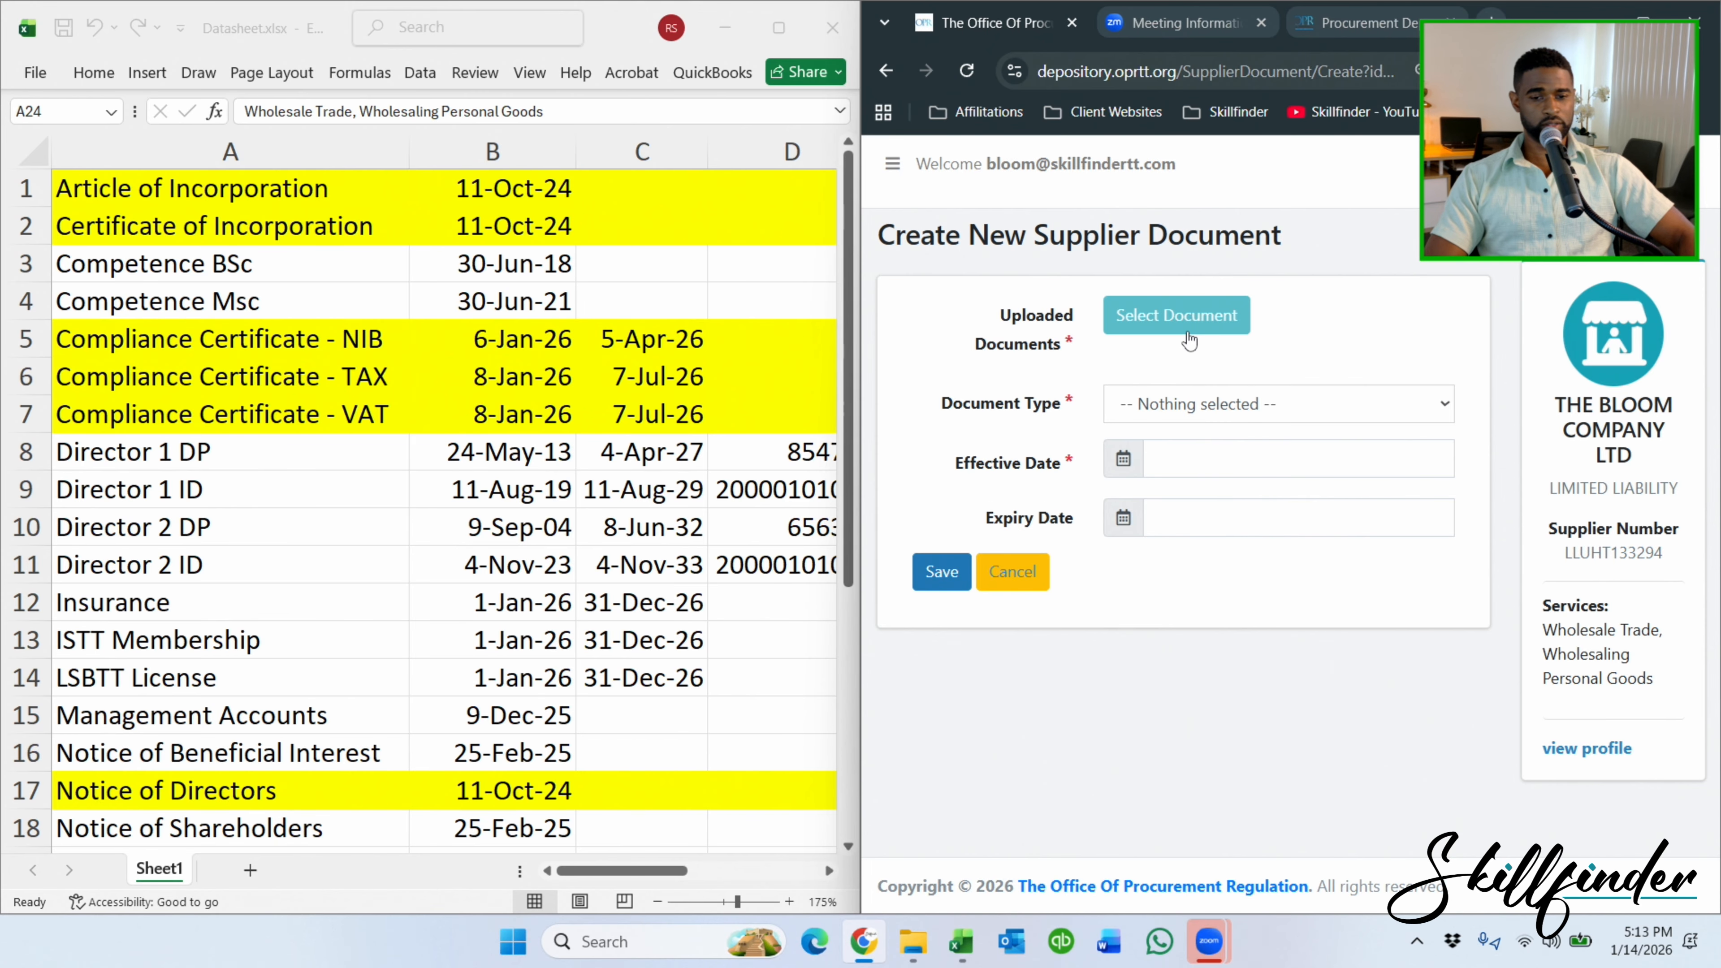
pyautogui.click(1179, 318)
pyautogui.click(1298, 326)
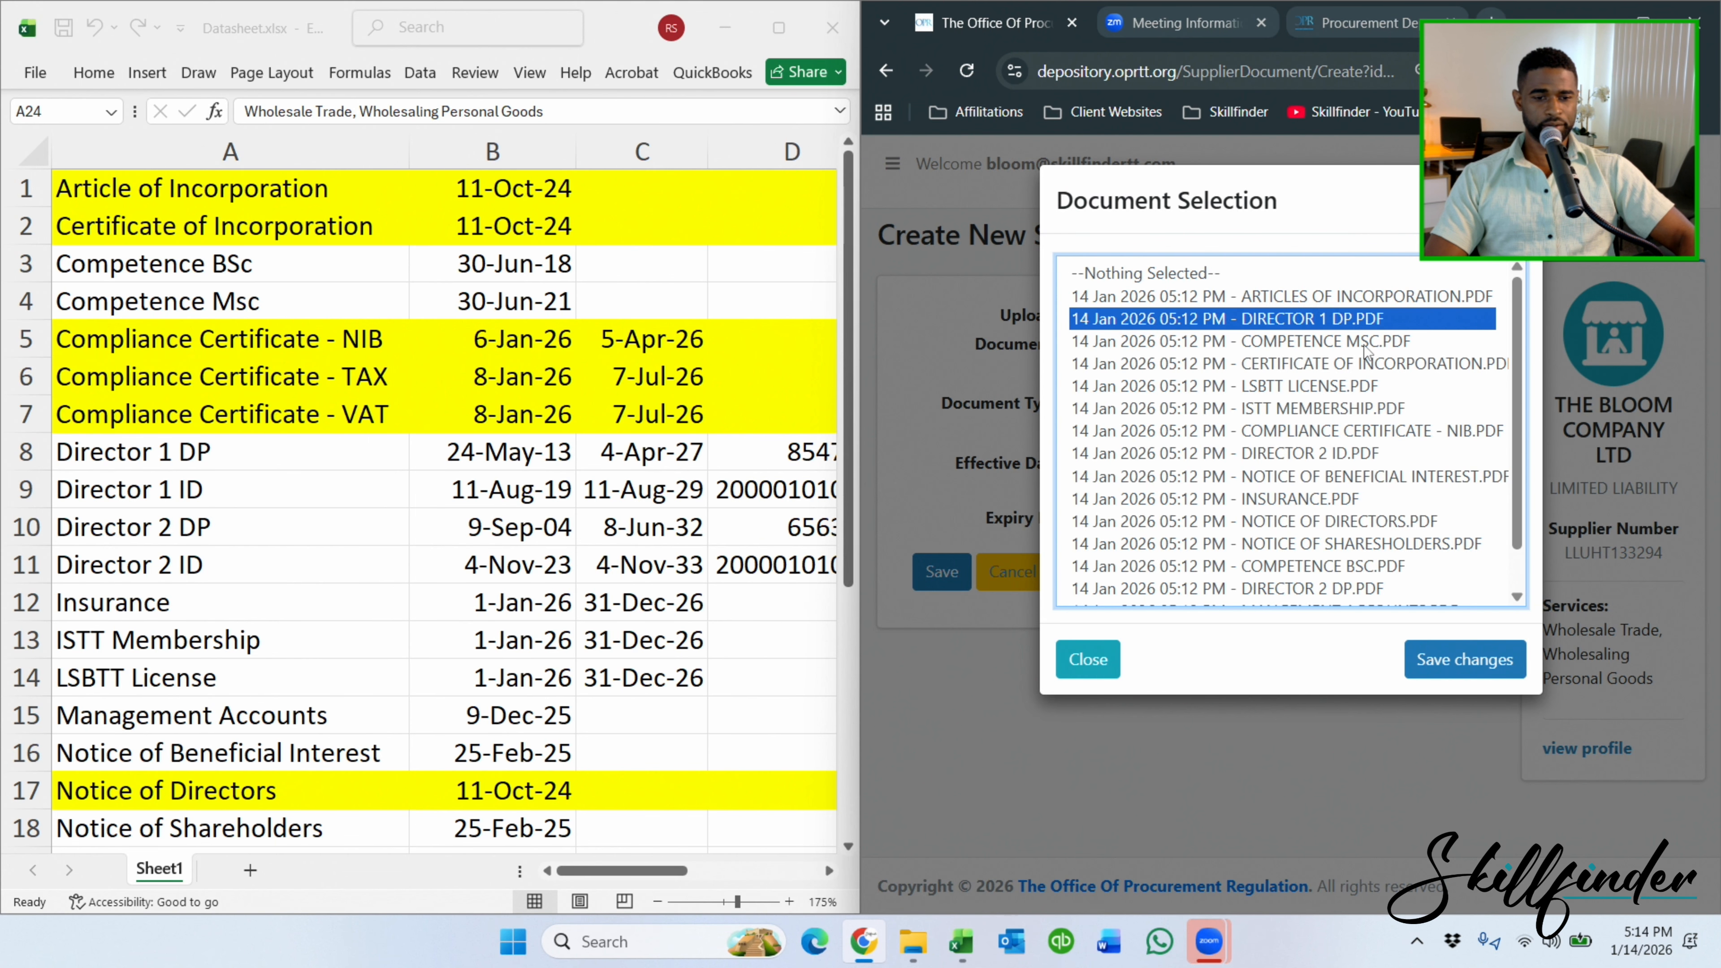
pyautogui.click(1362, 365)
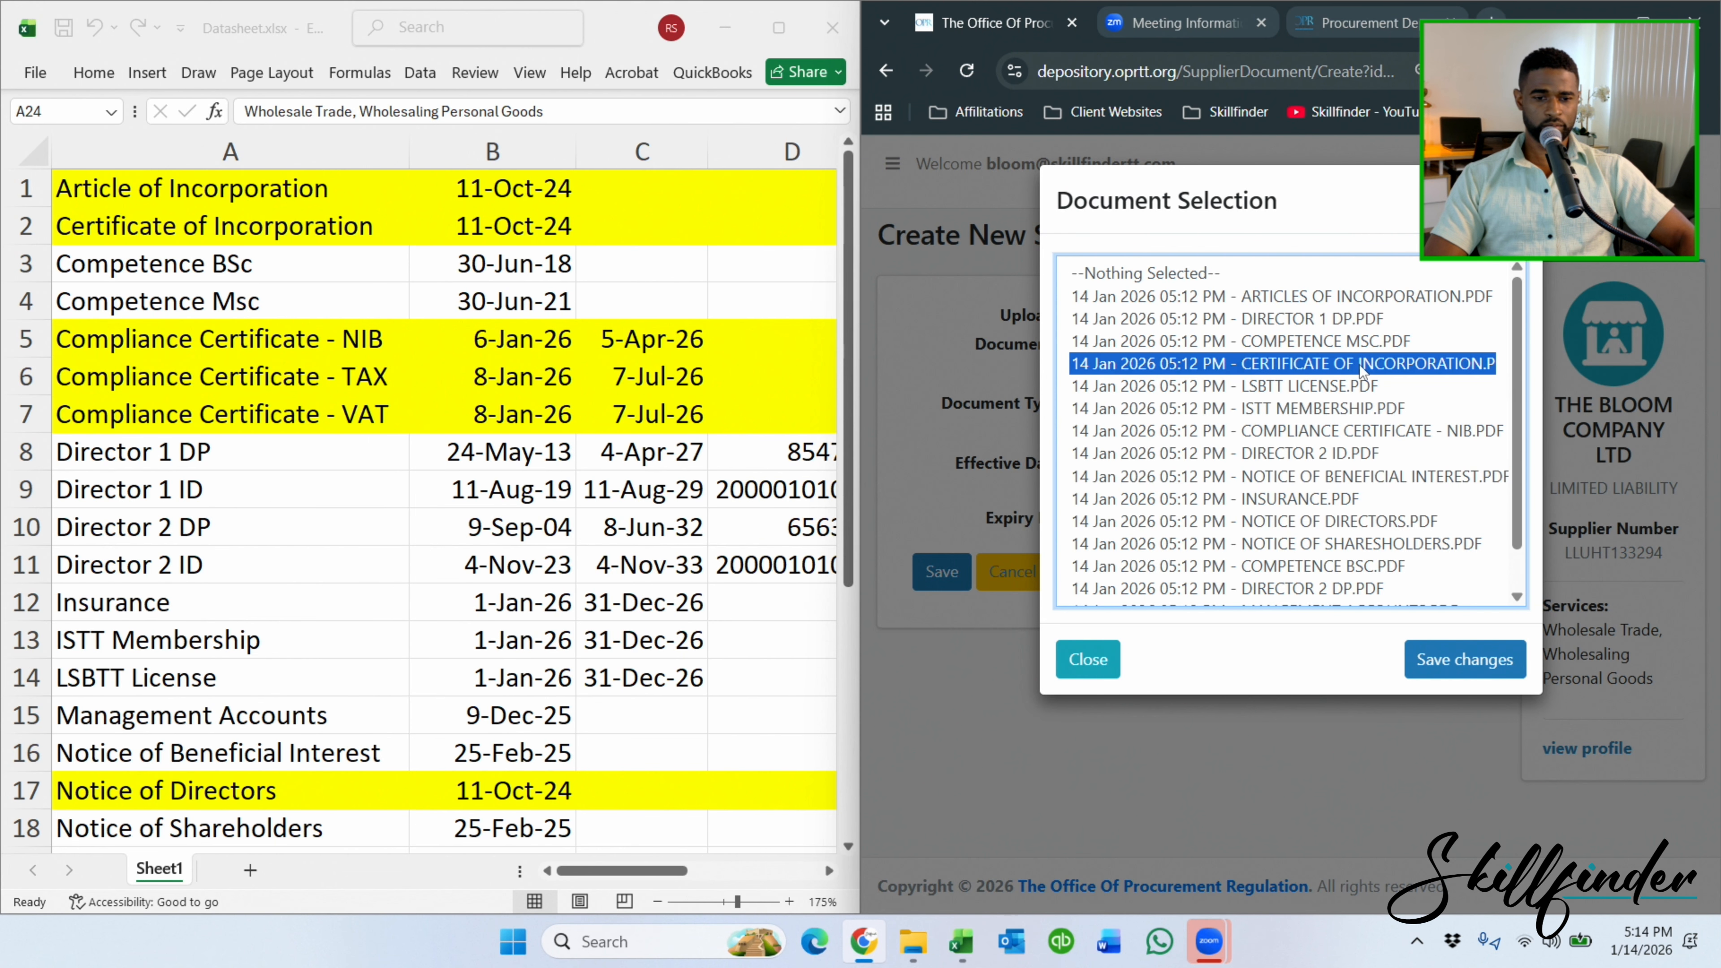
pyautogui.click(1478, 664)
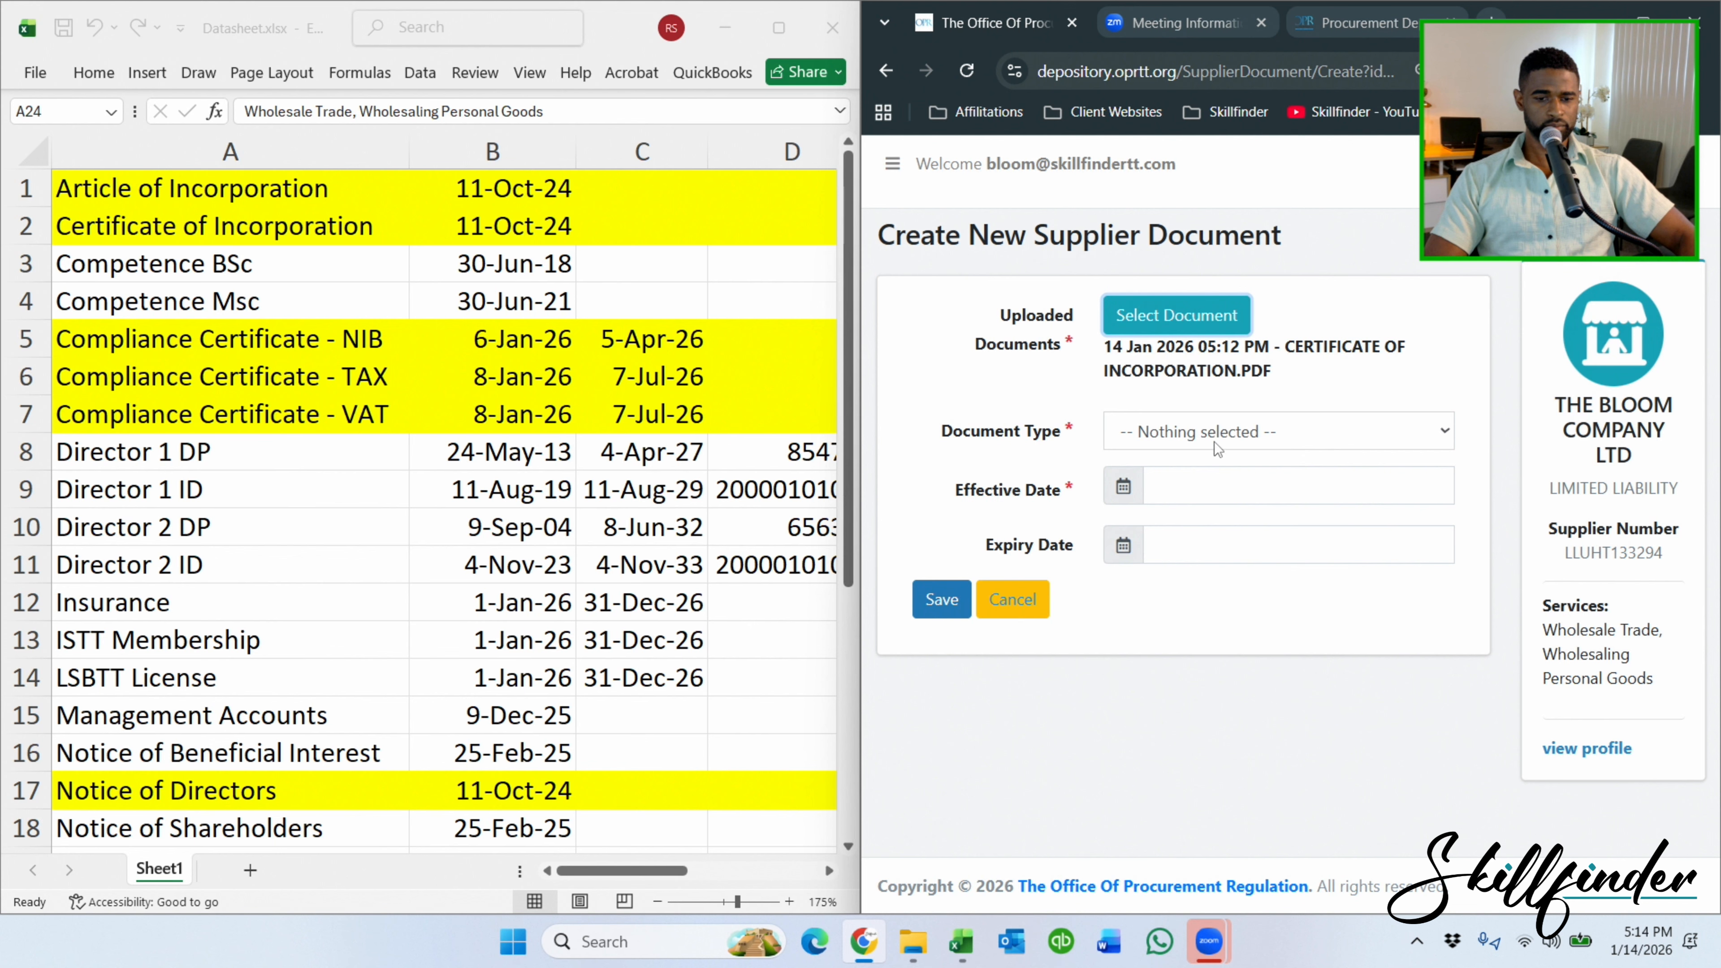
# Set type A01 - CERTIFICATE OF CONTINUANCE, effective 11-October-2024, and save it.
pyautogui.click(1256, 433)
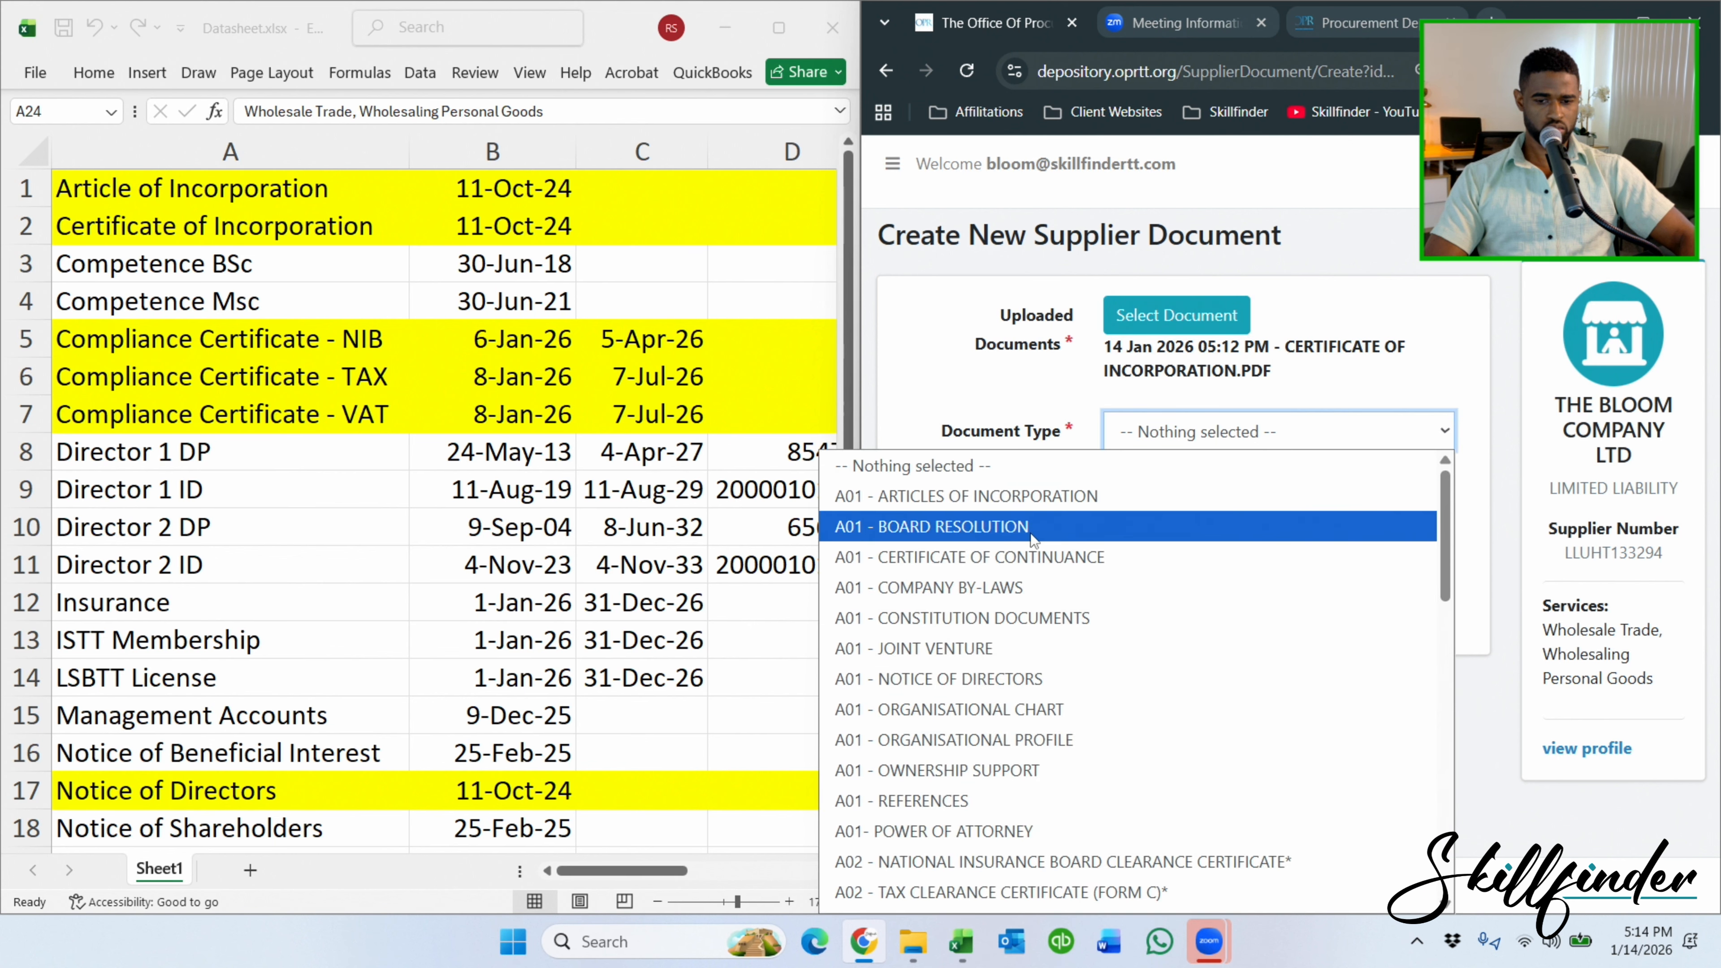
pyautogui.click(1027, 560)
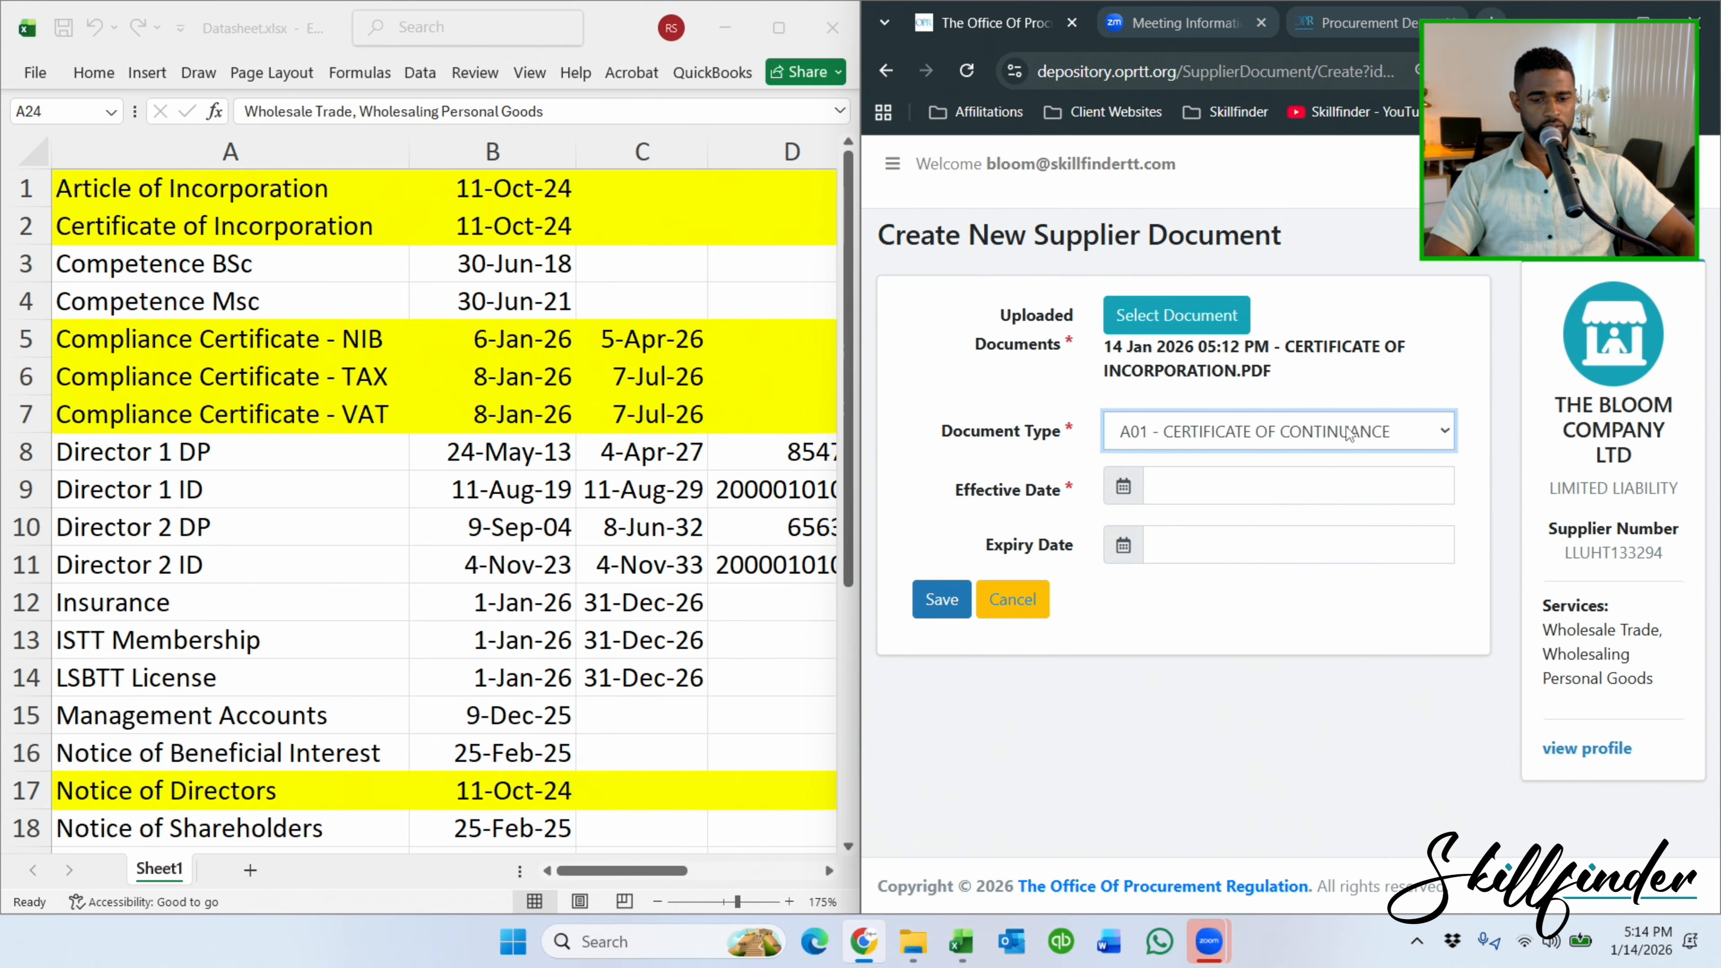
pyautogui.click(1204, 485)
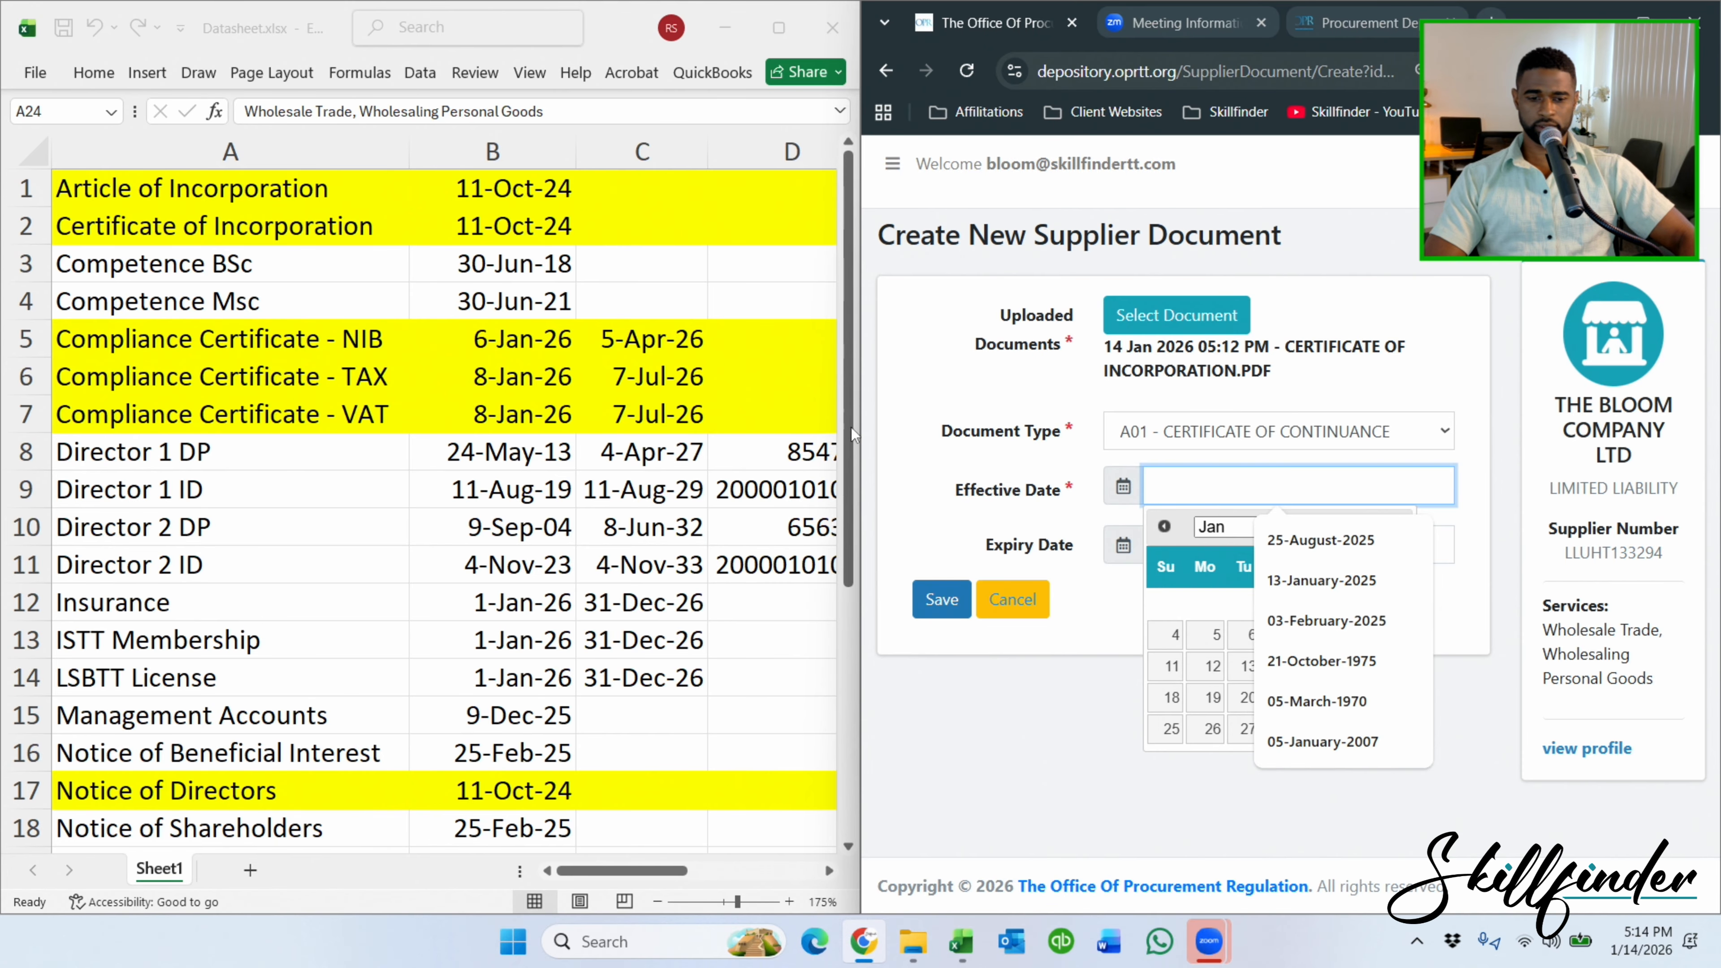
pyautogui.write('11-October-2024')
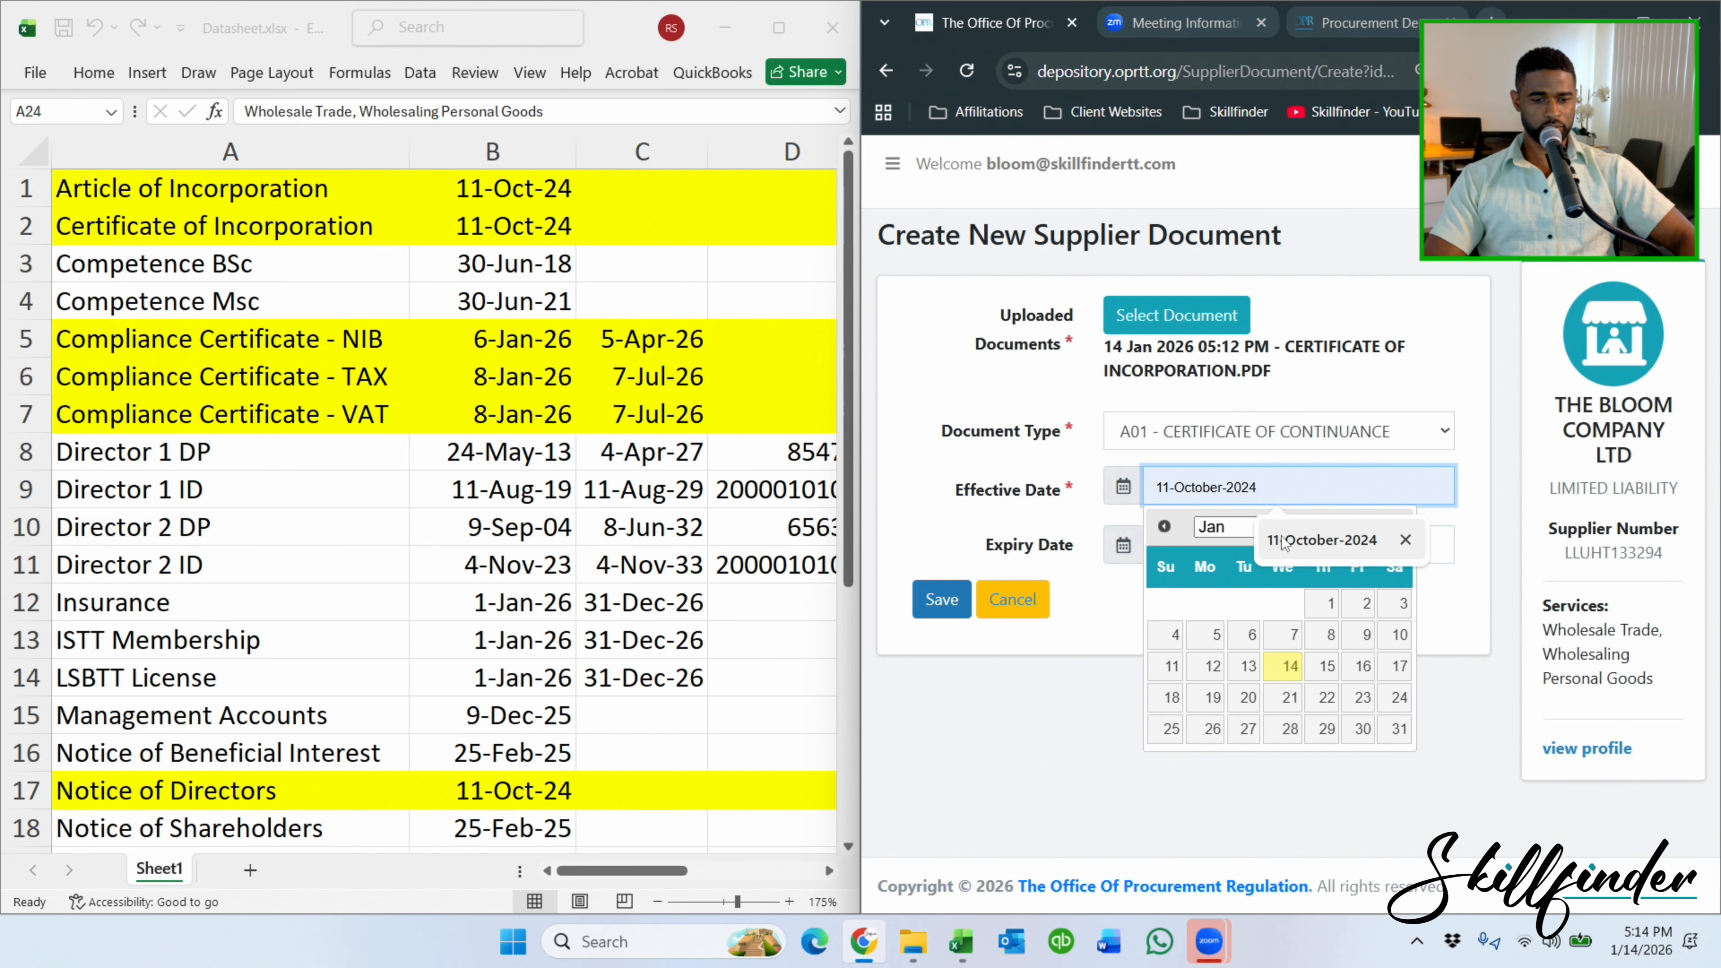
pyautogui.click(1287, 546)
pyautogui.click(1098, 640)
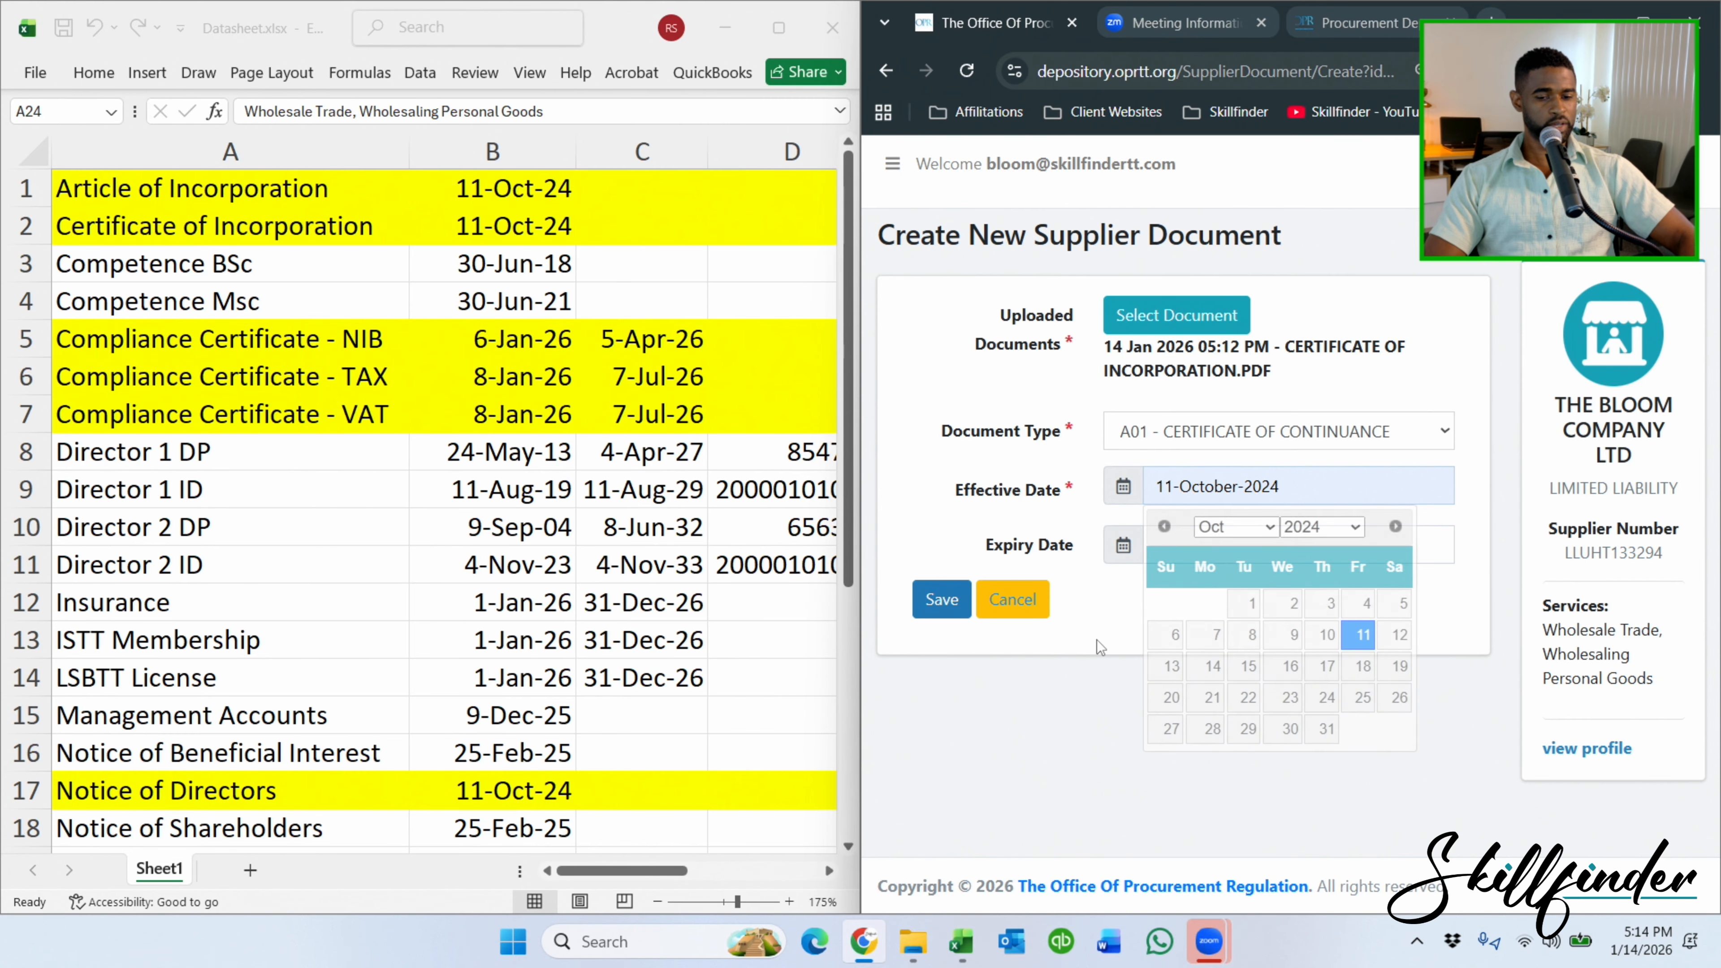
pyautogui.click(927, 599)
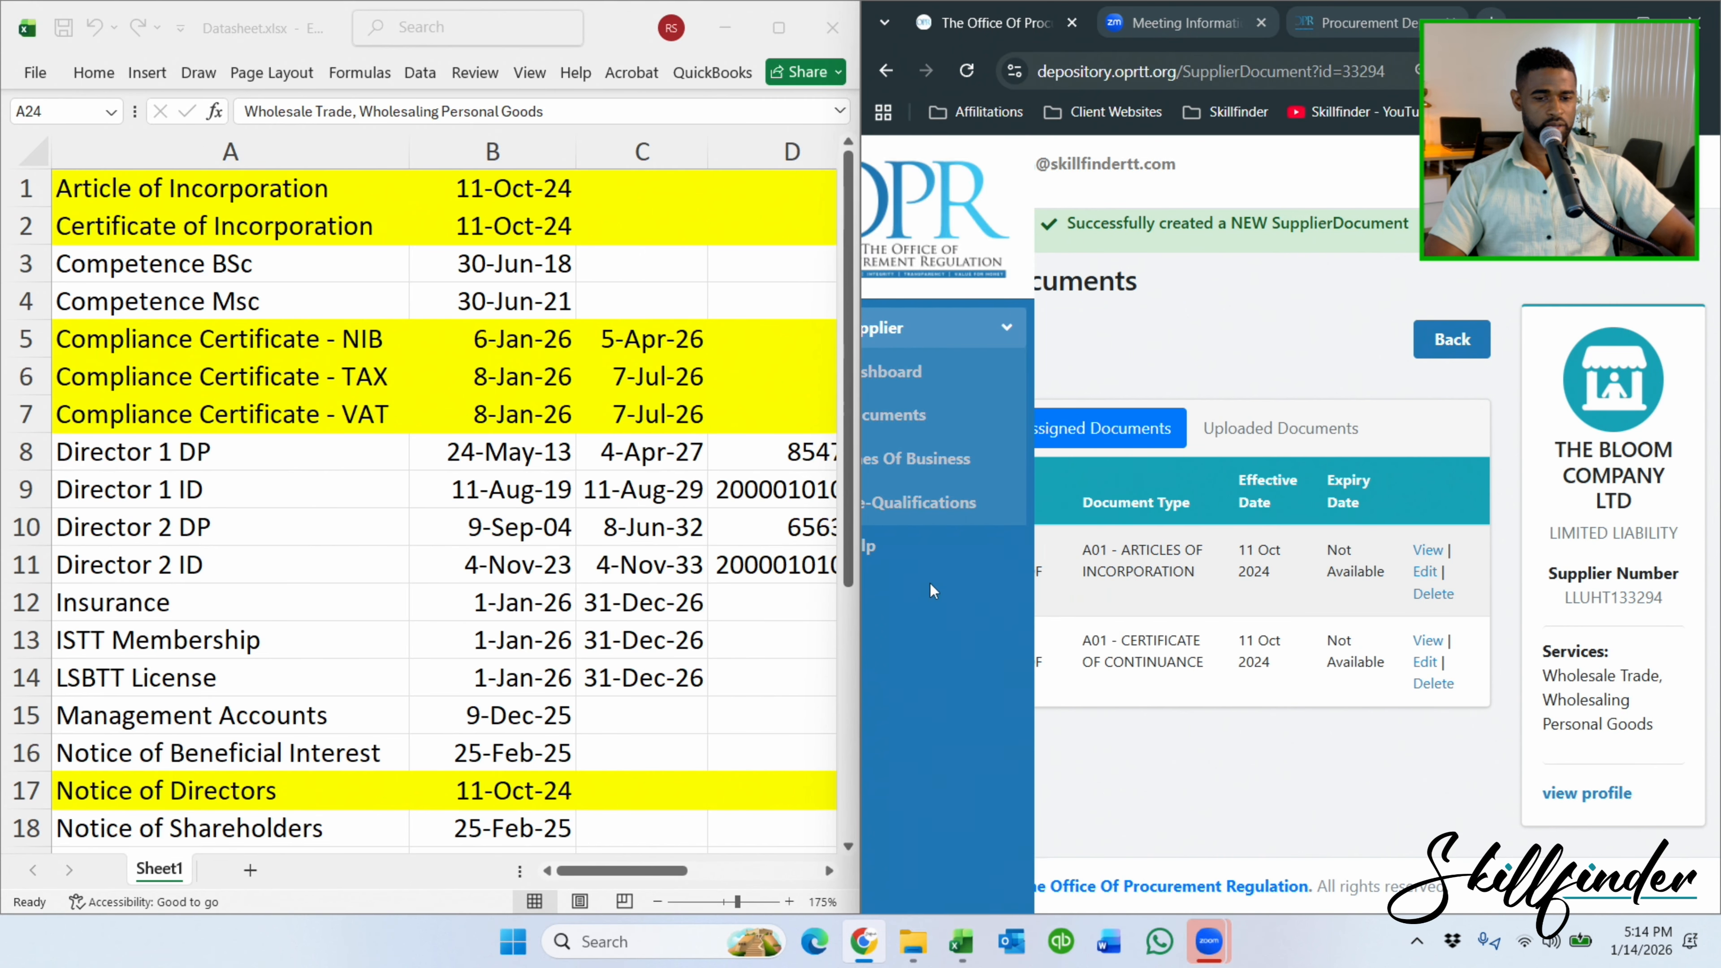
pyautogui.click(988, 370)
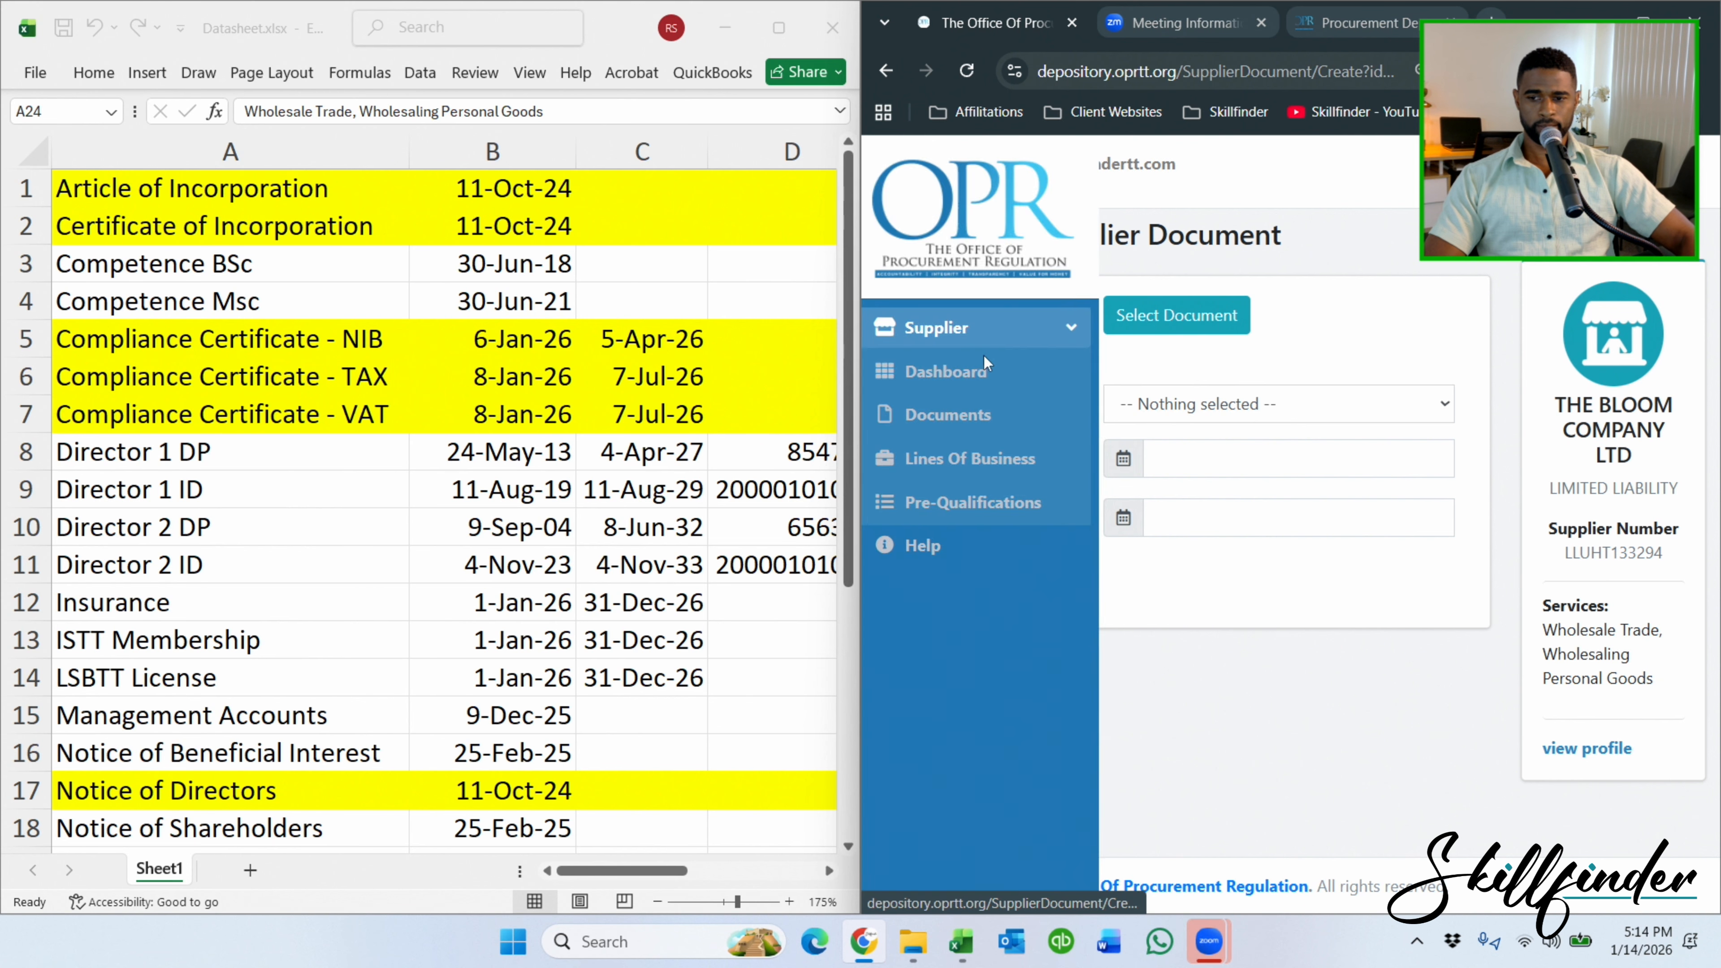
# Choose A11 - CURRICULUM VITAE (CV) from the Document Type list for the new entry.
pyautogui.click(1321, 402)
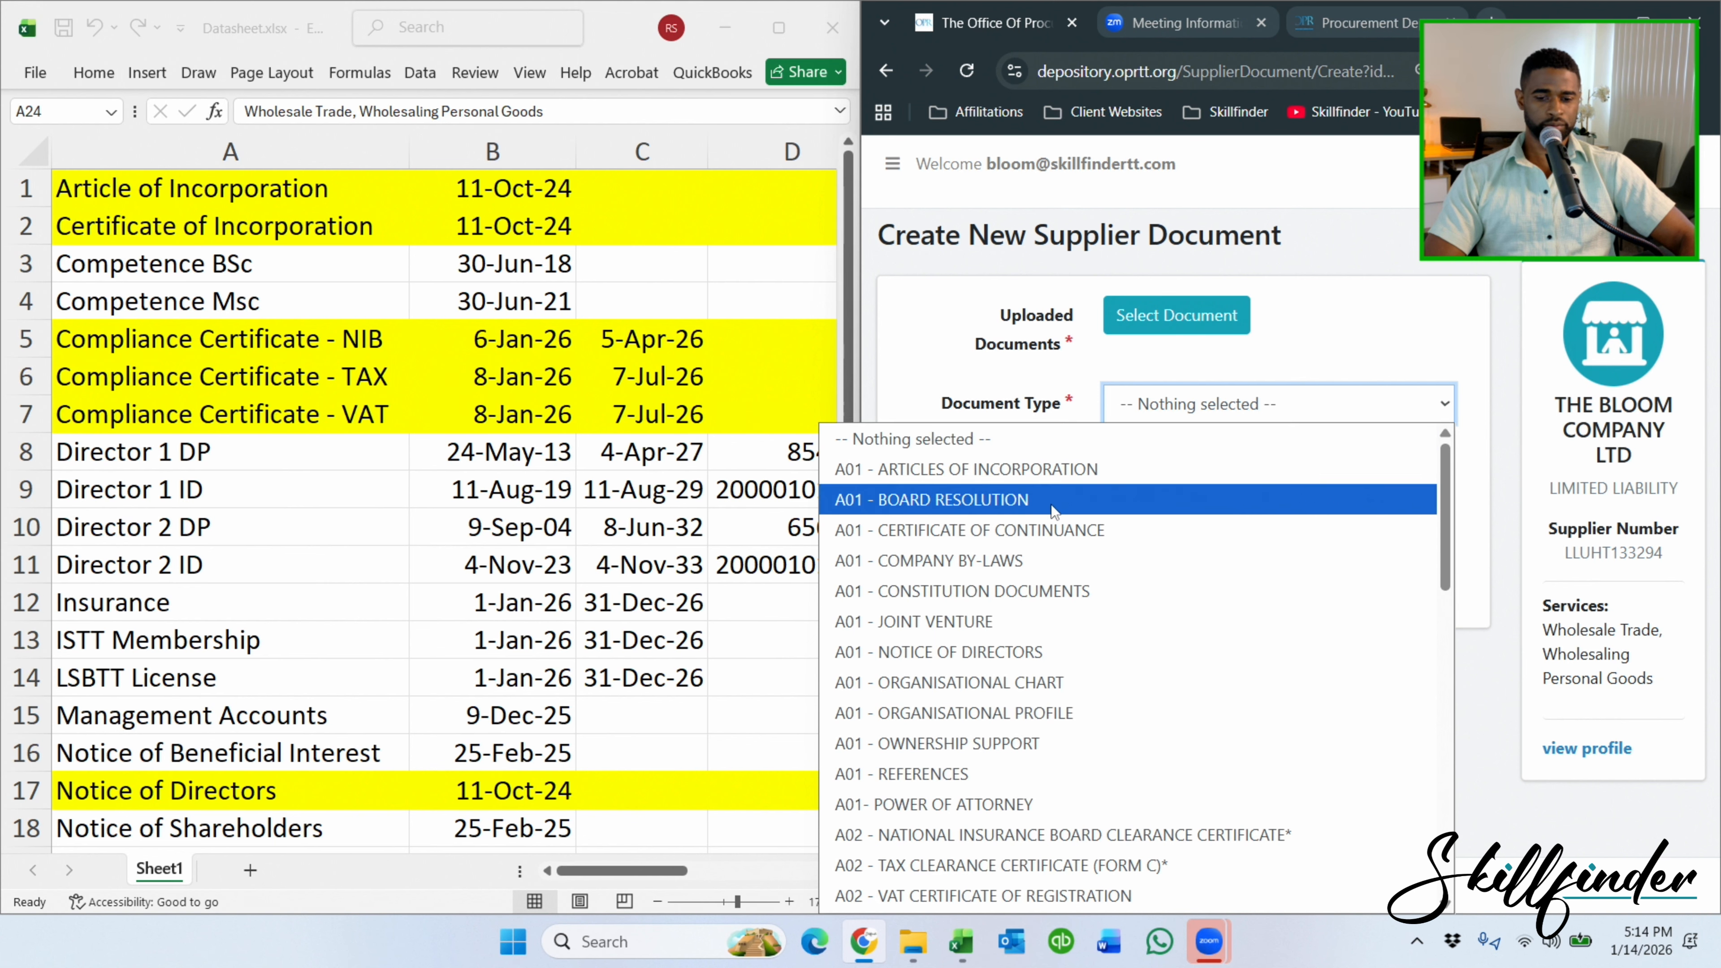
pyautogui.scroll(-15, 1054, 509)
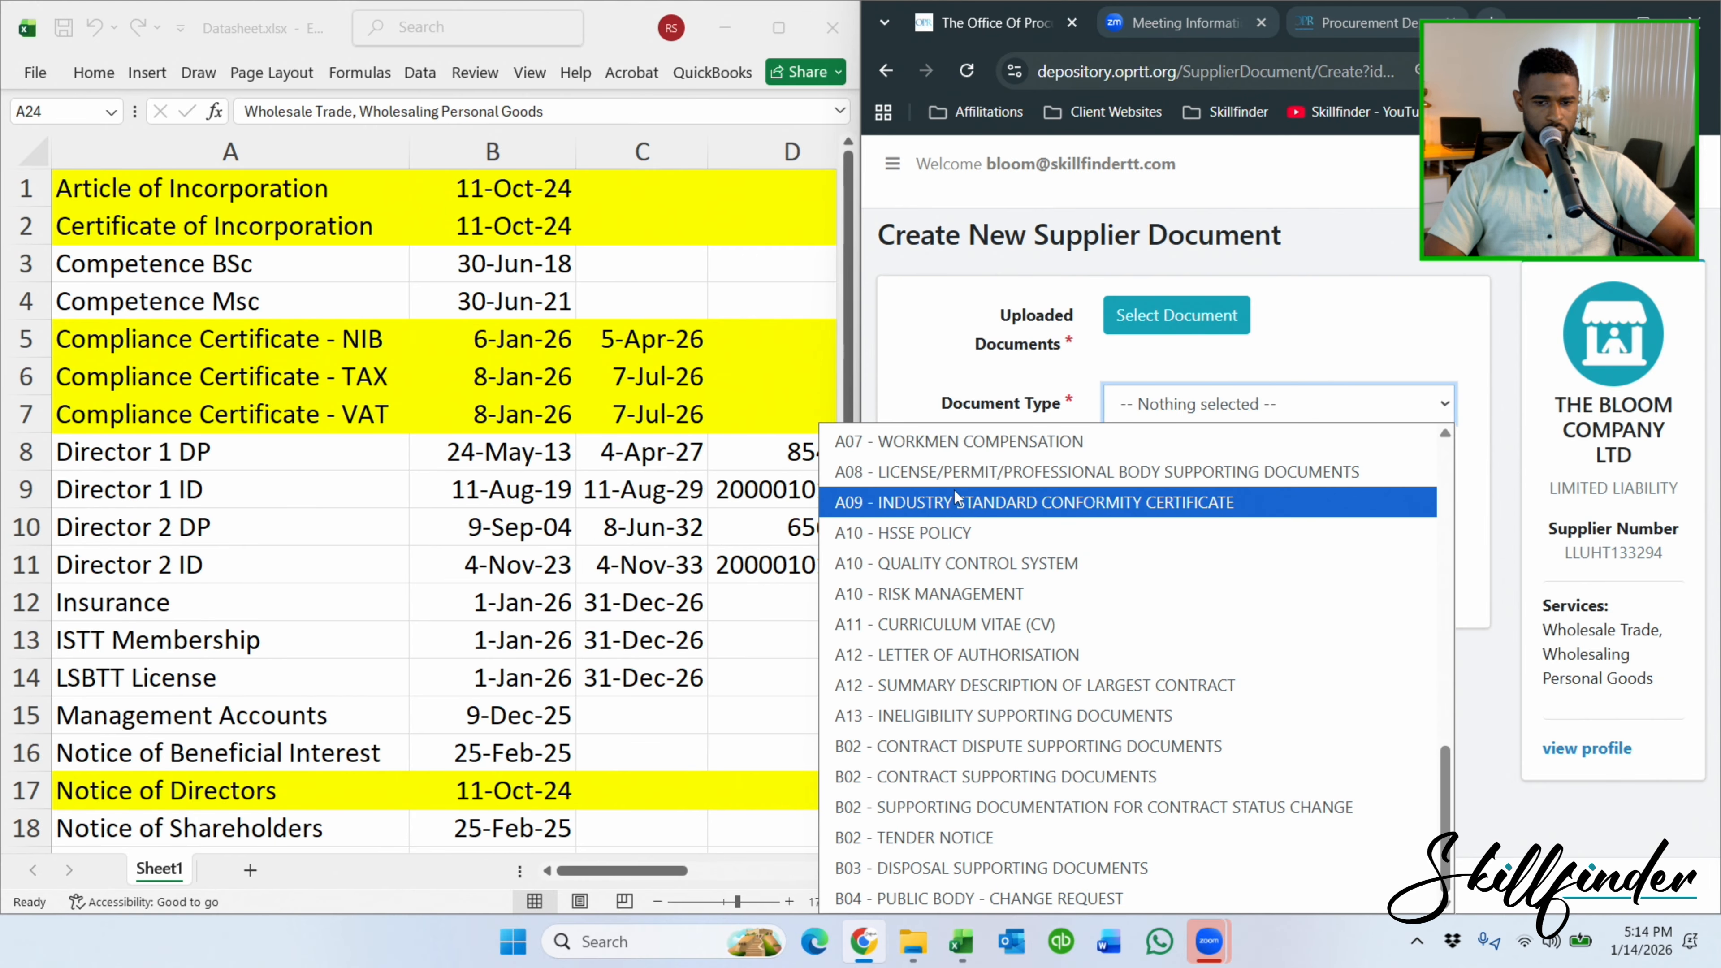
pyautogui.scroll(3, 1001, 536)
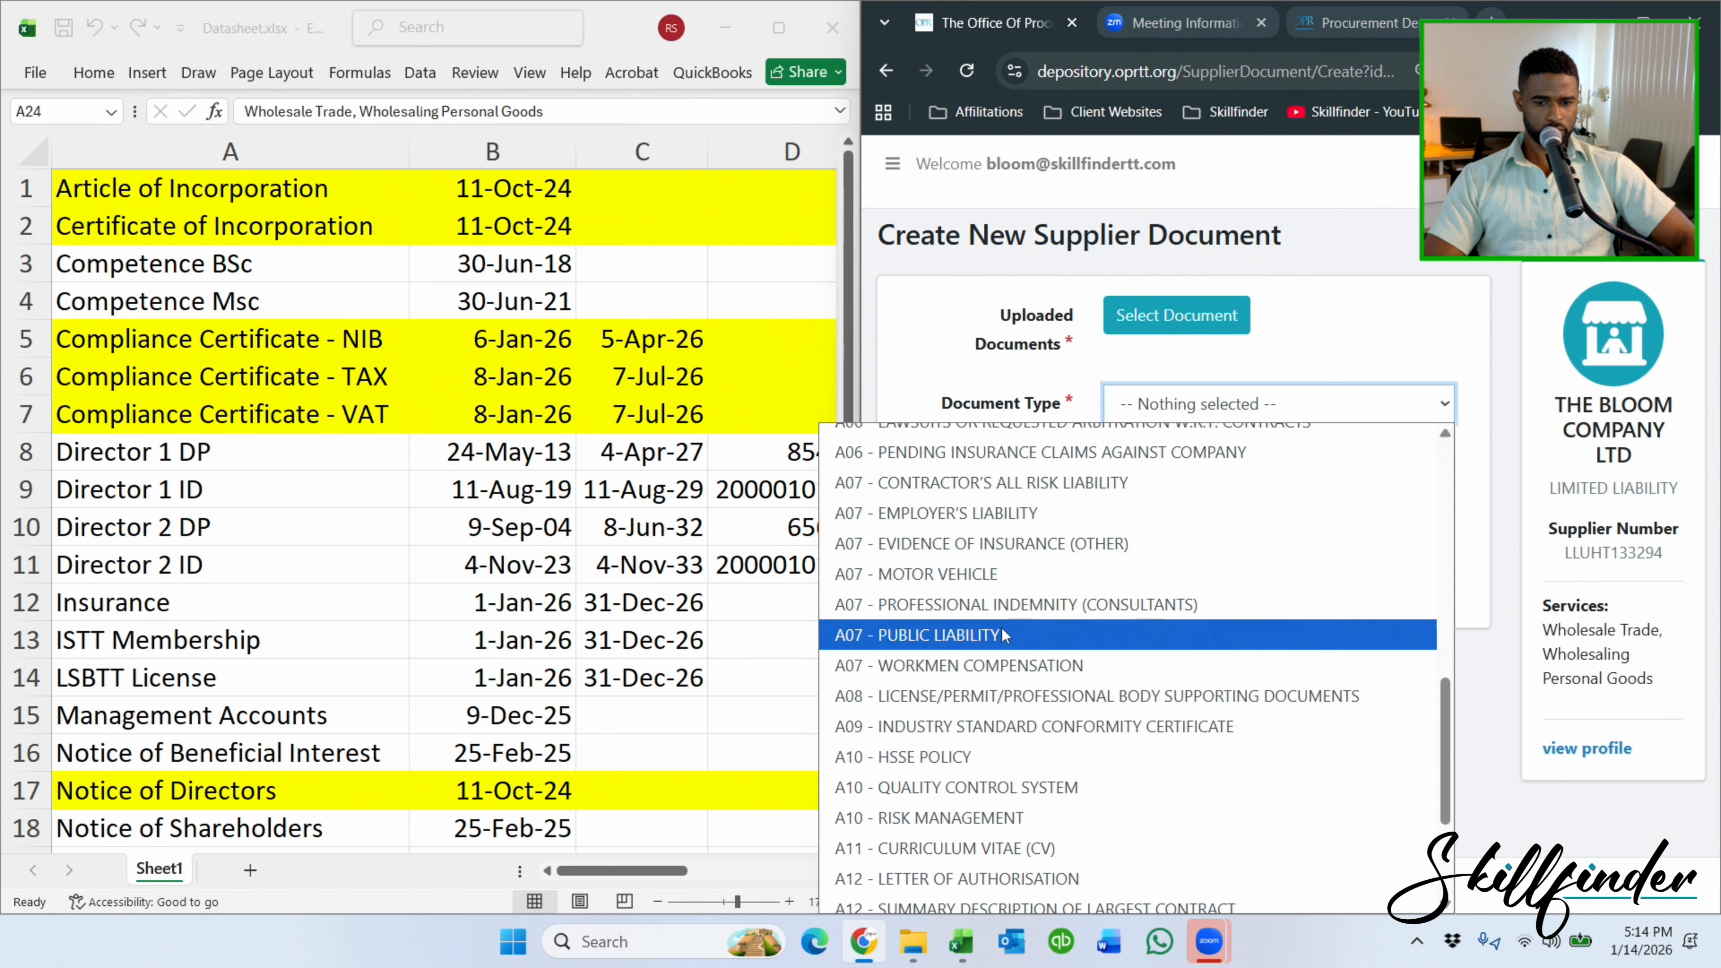
pyautogui.scroll(-2, 1002, 705)
pyautogui.scroll(-1, 1003, 729)
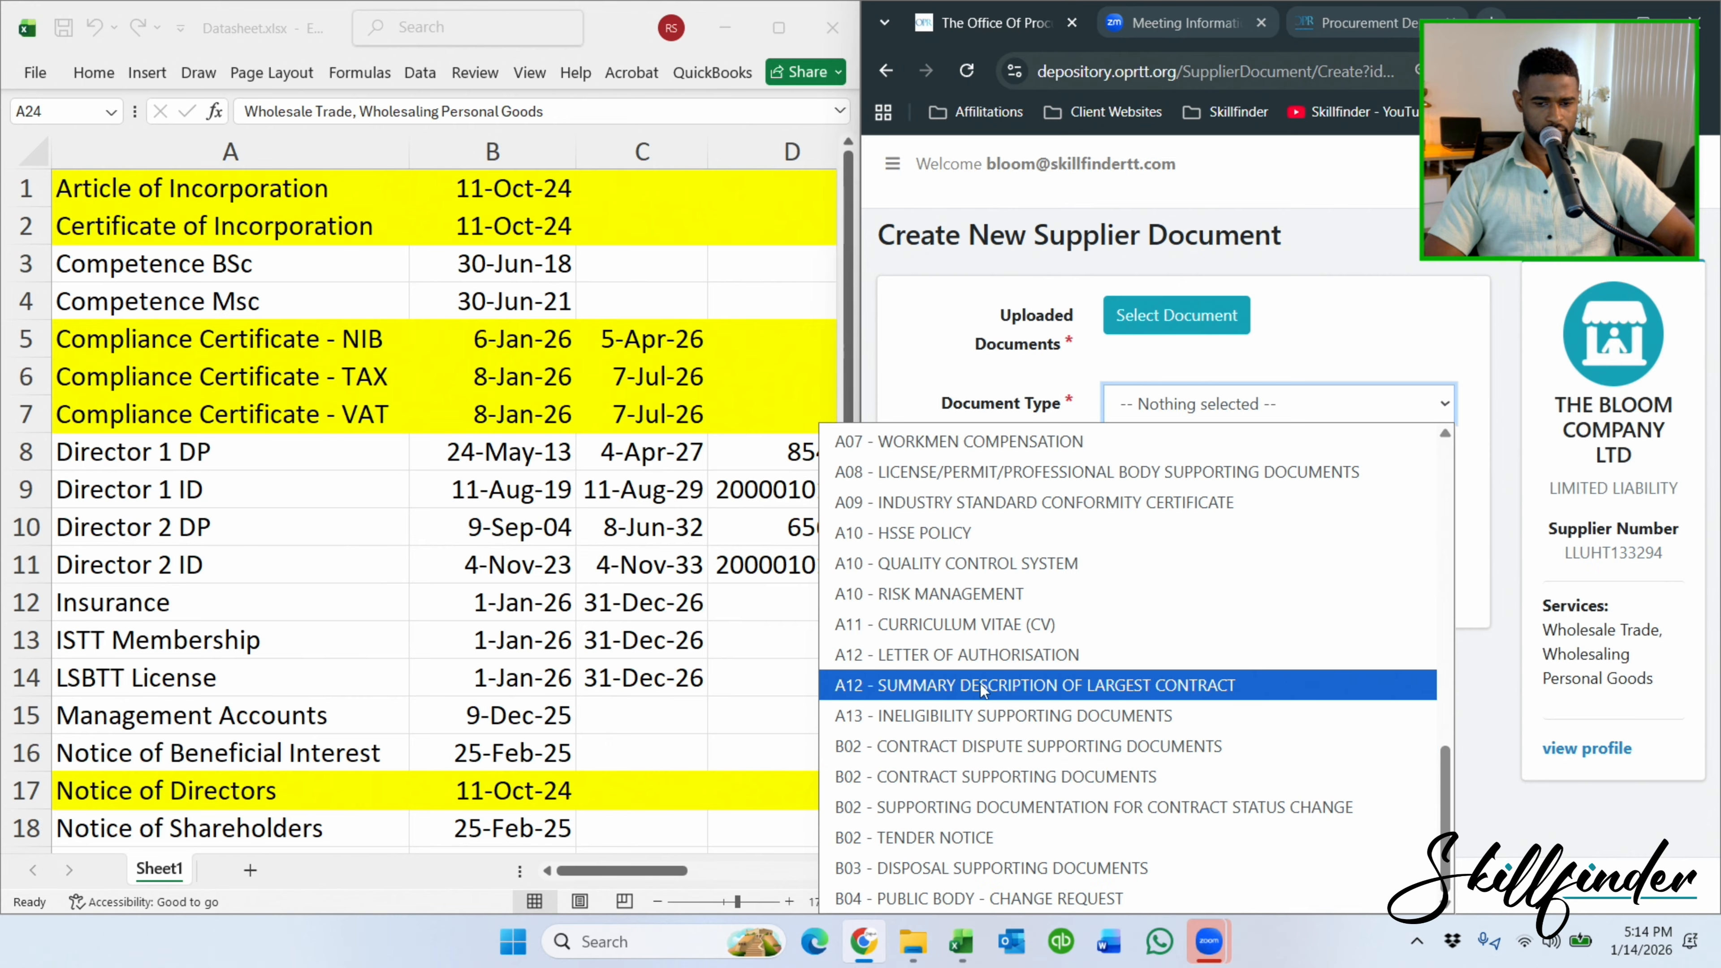
pyautogui.click(953, 626)
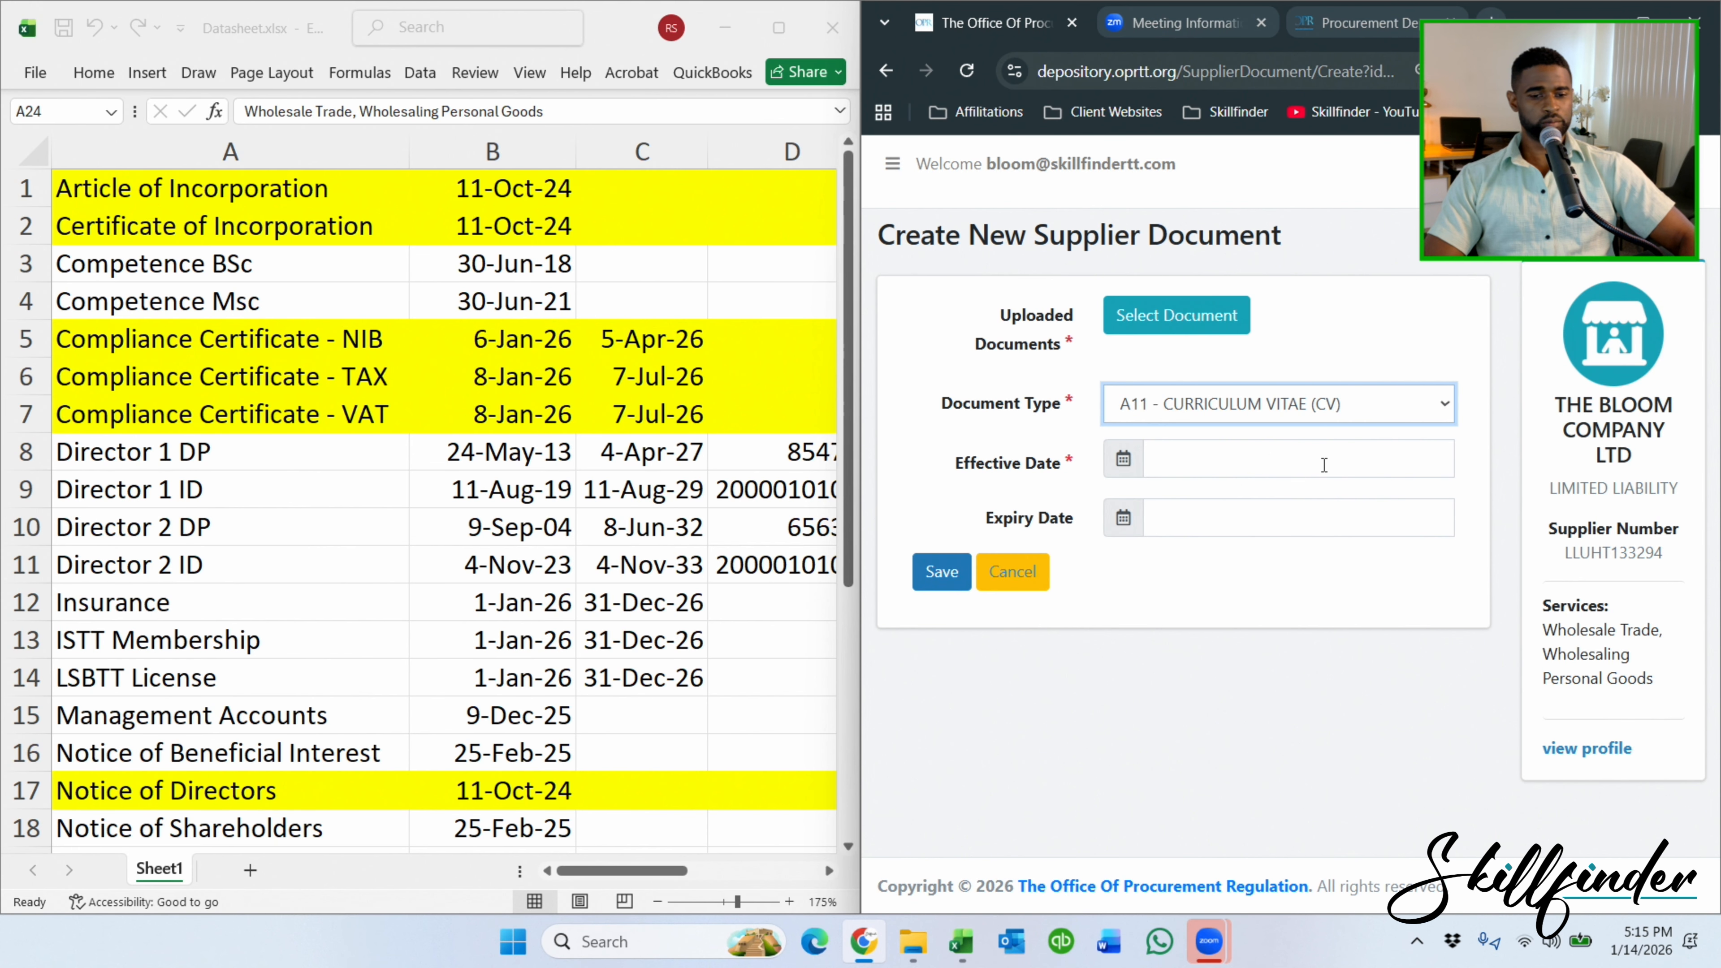
# Attach COMPETENCE MSC.PDF as the CV entry's document.
pyautogui.click(1151, 320)
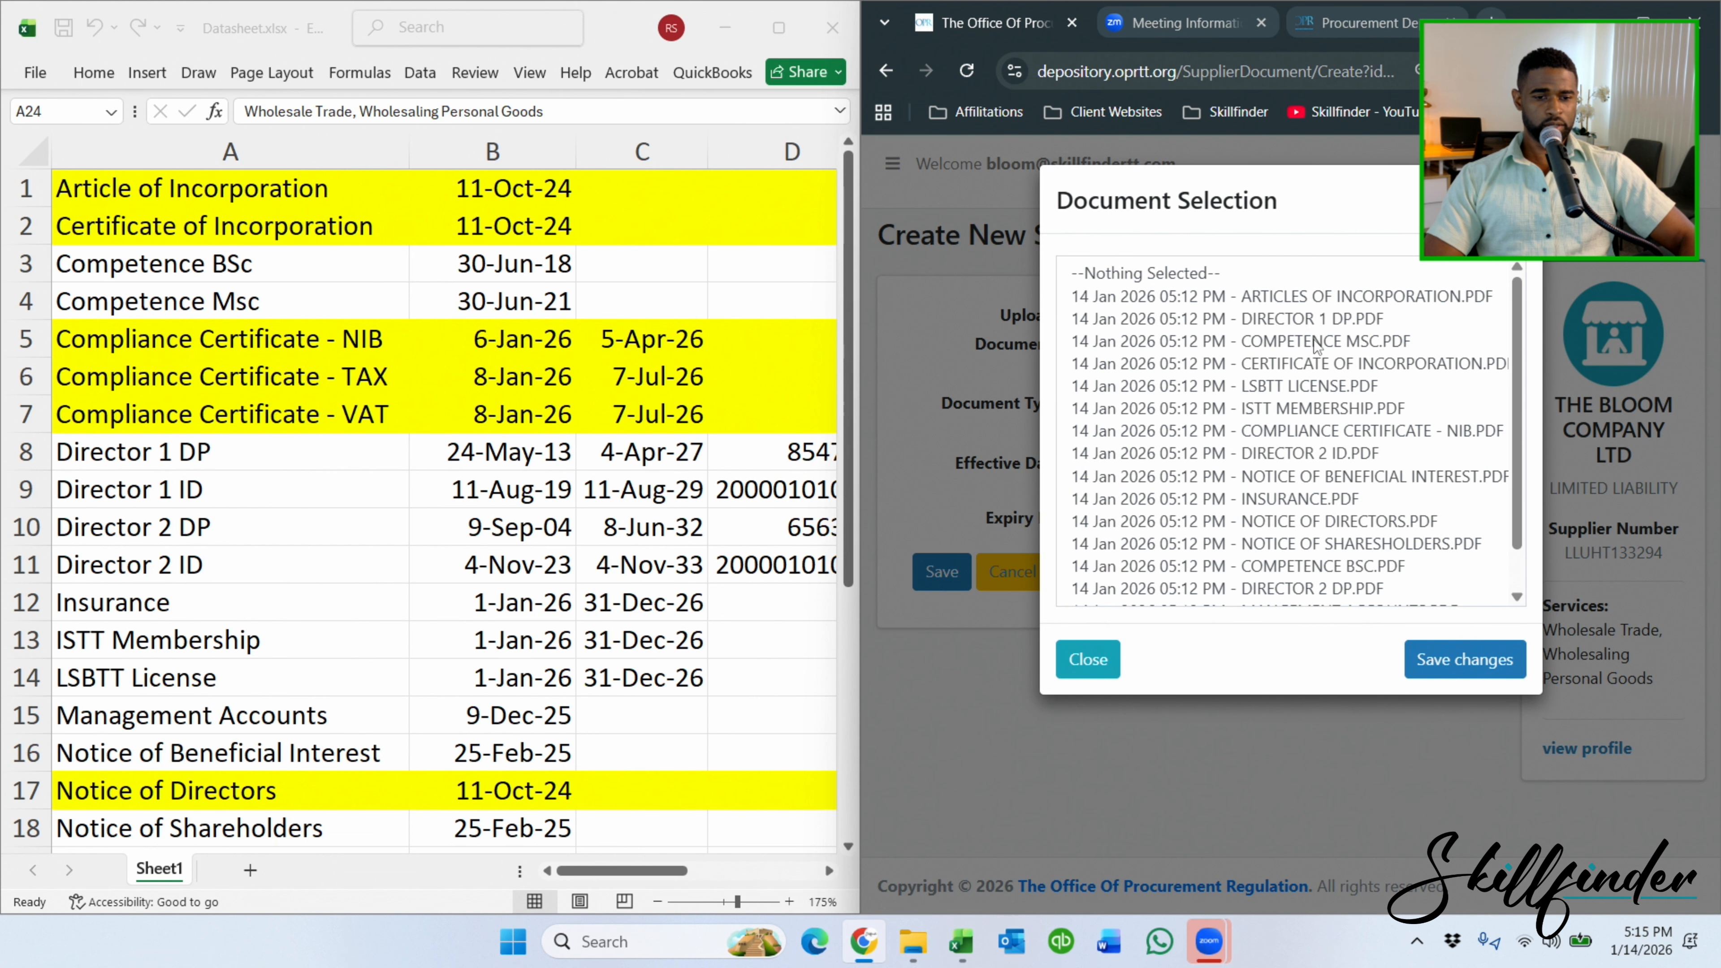
pyautogui.click(1315, 341)
pyautogui.click(1468, 659)
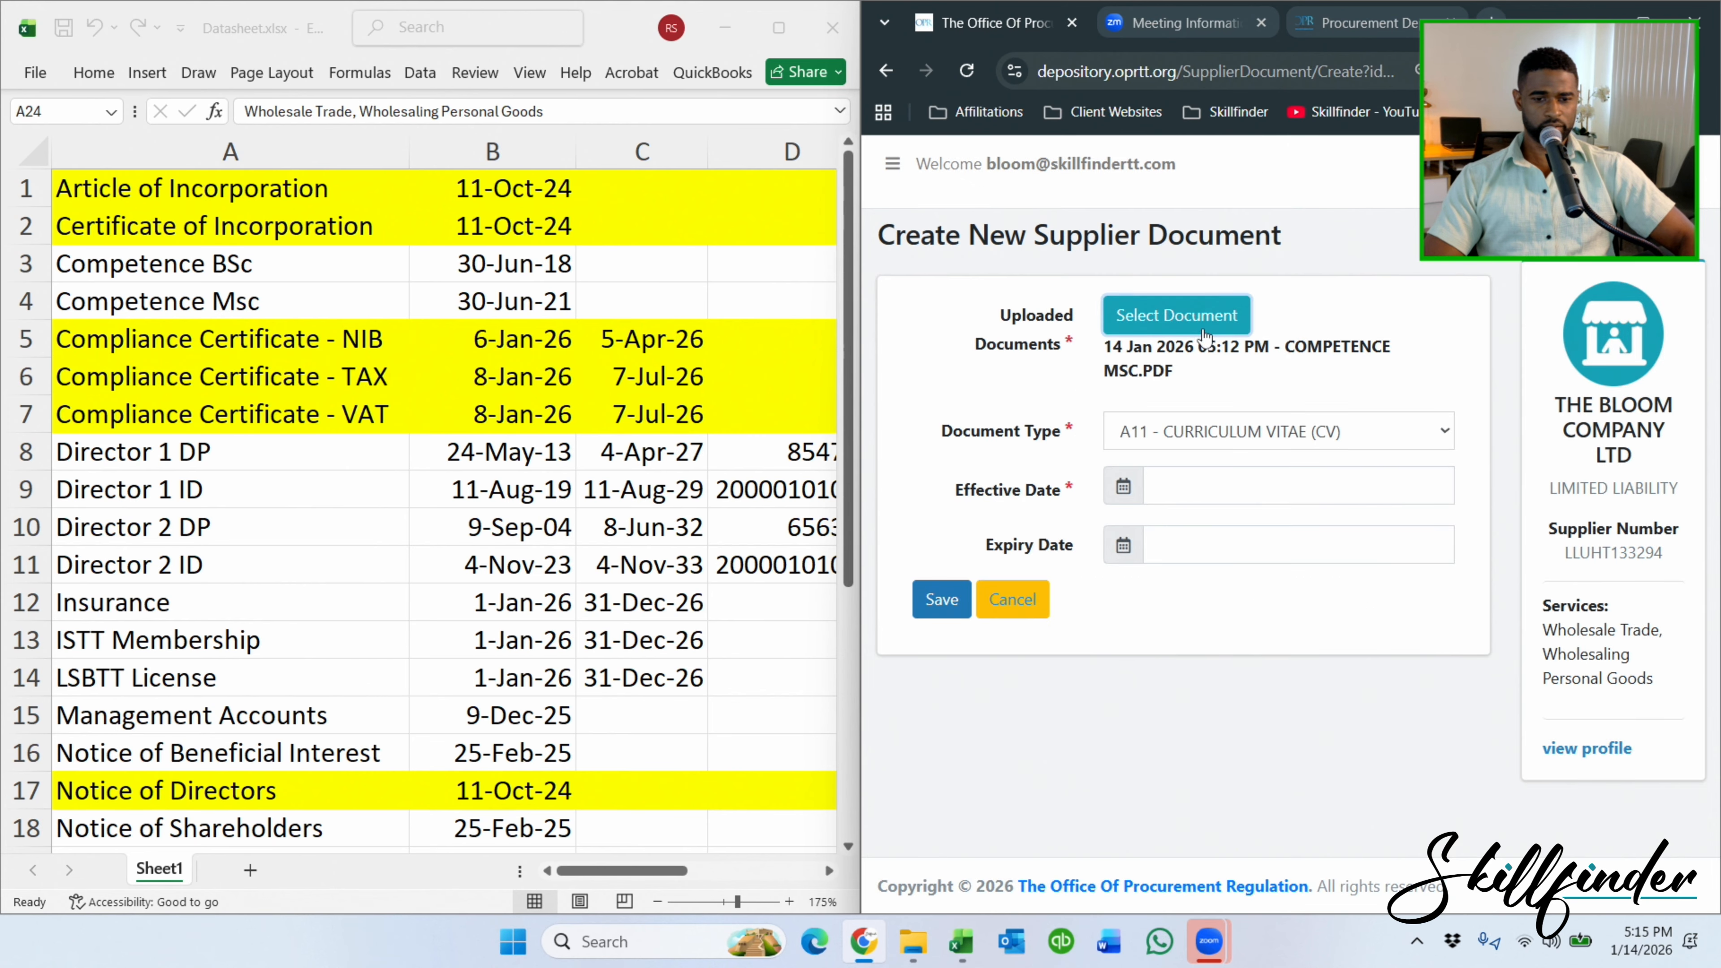
# Set the effective date to 30-June-2021 and save the CV document.
pyautogui.click(1175, 496)
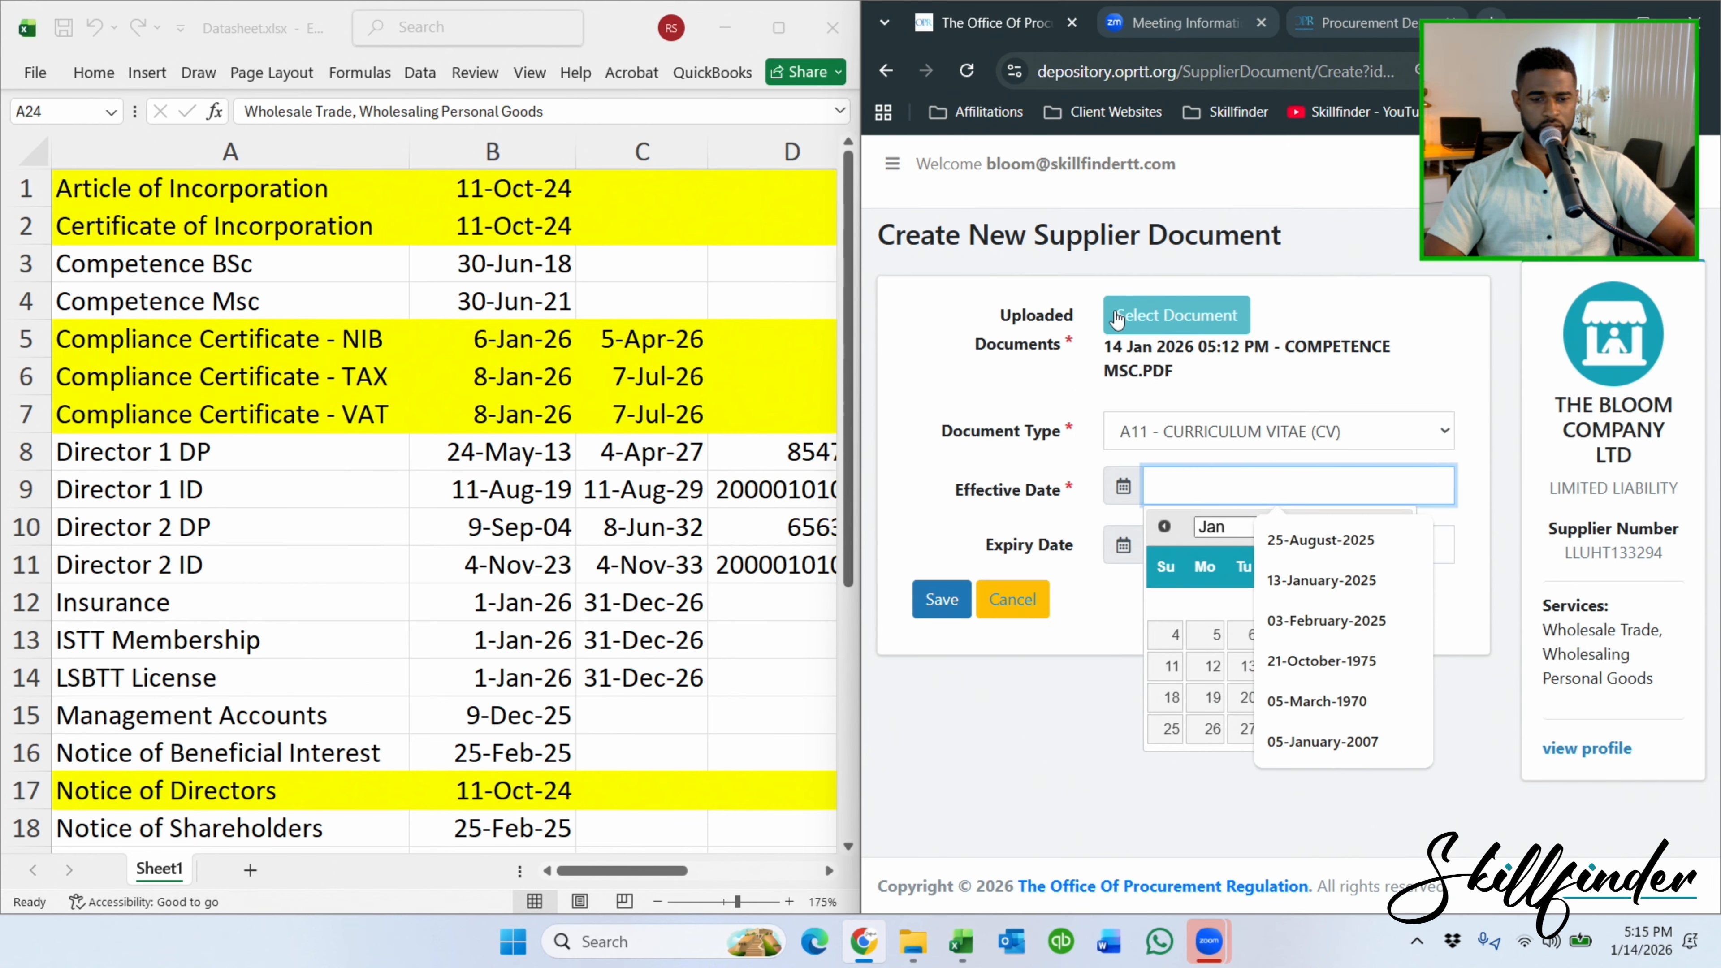
pyautogui.write('30-')
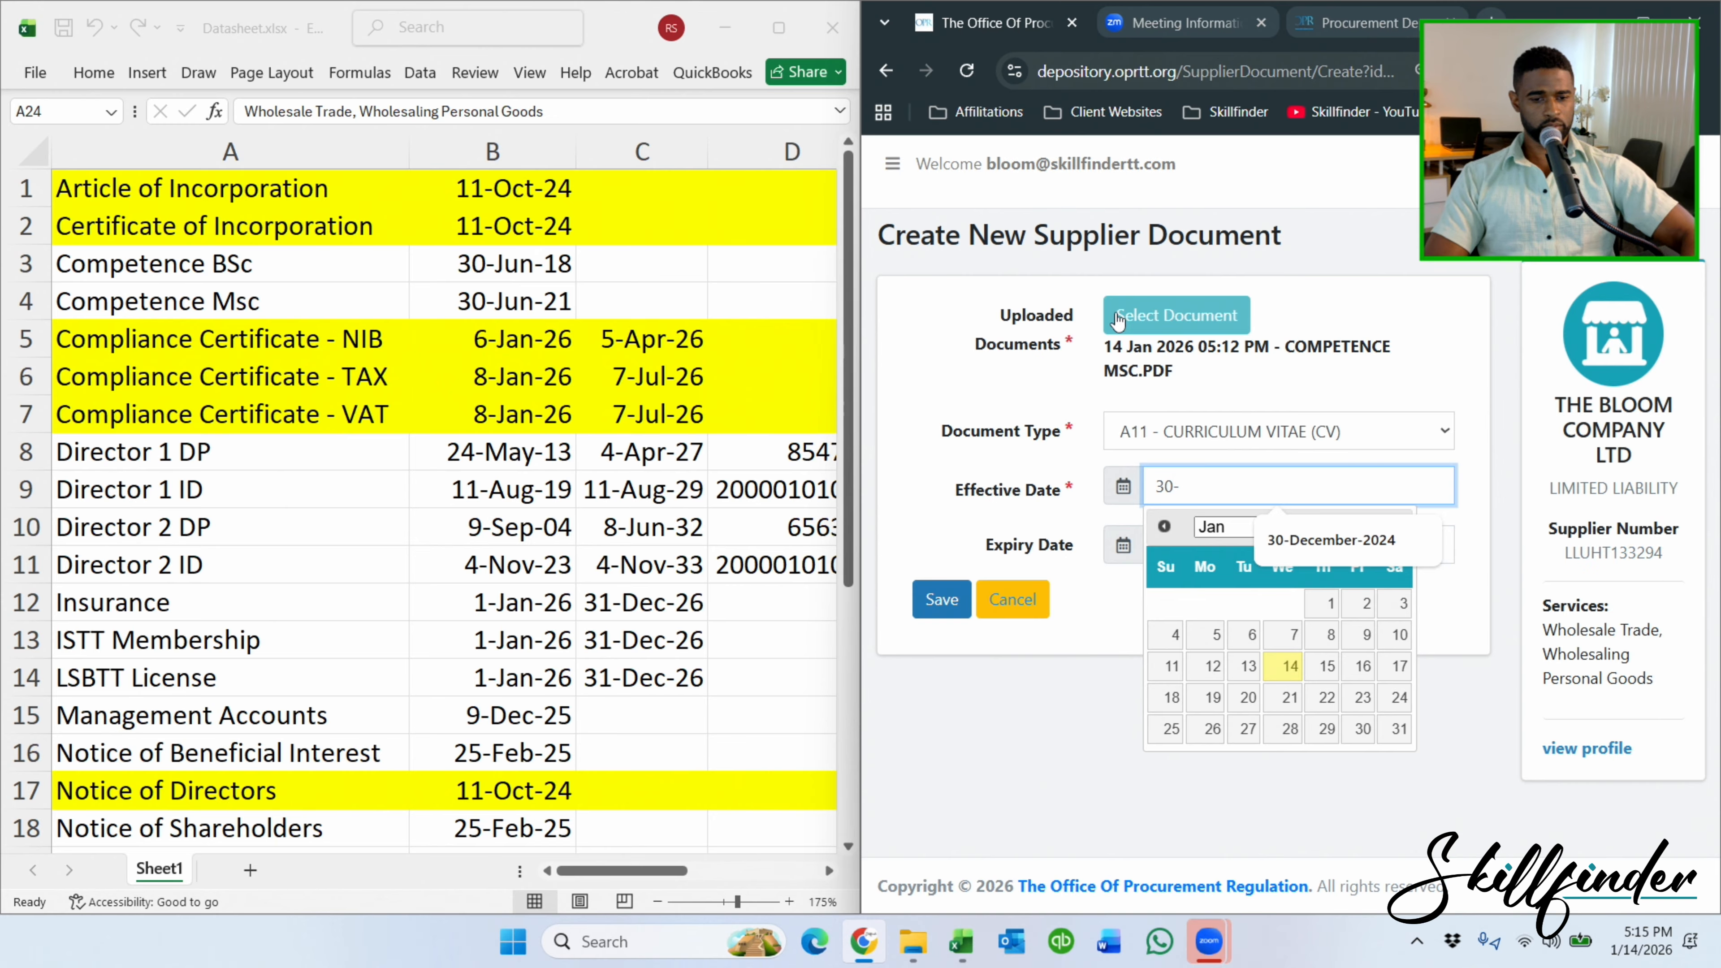
pyautogui.write('June')
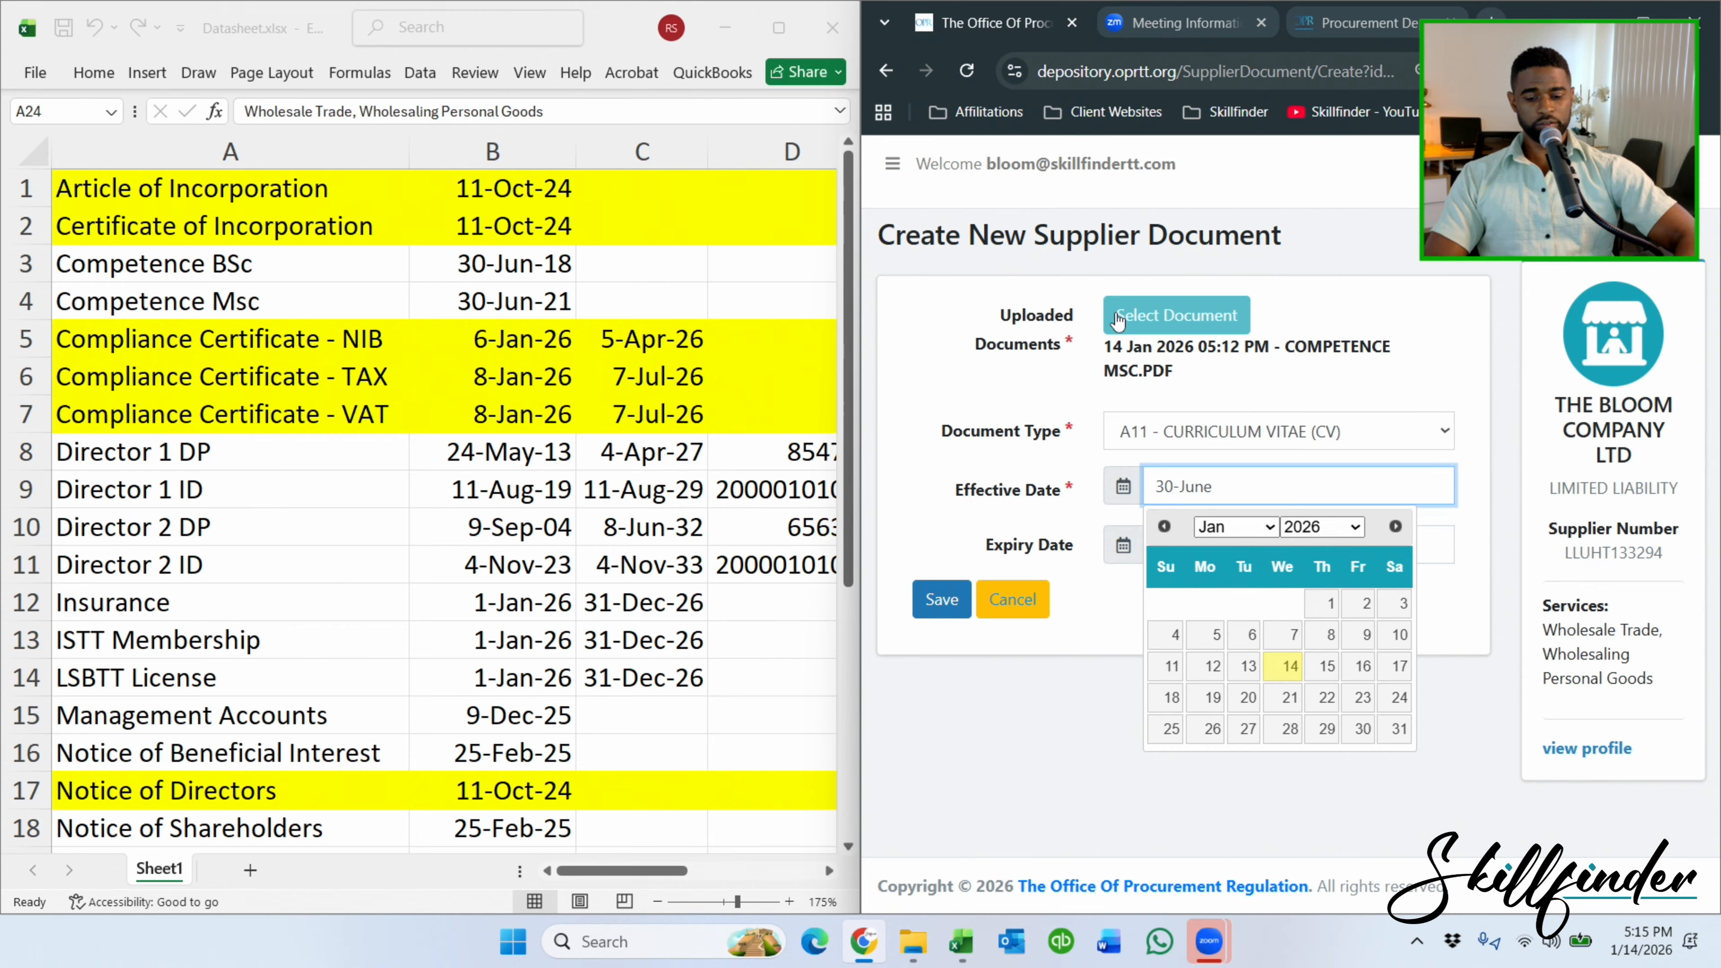
pyautogui.press('BackSpace')
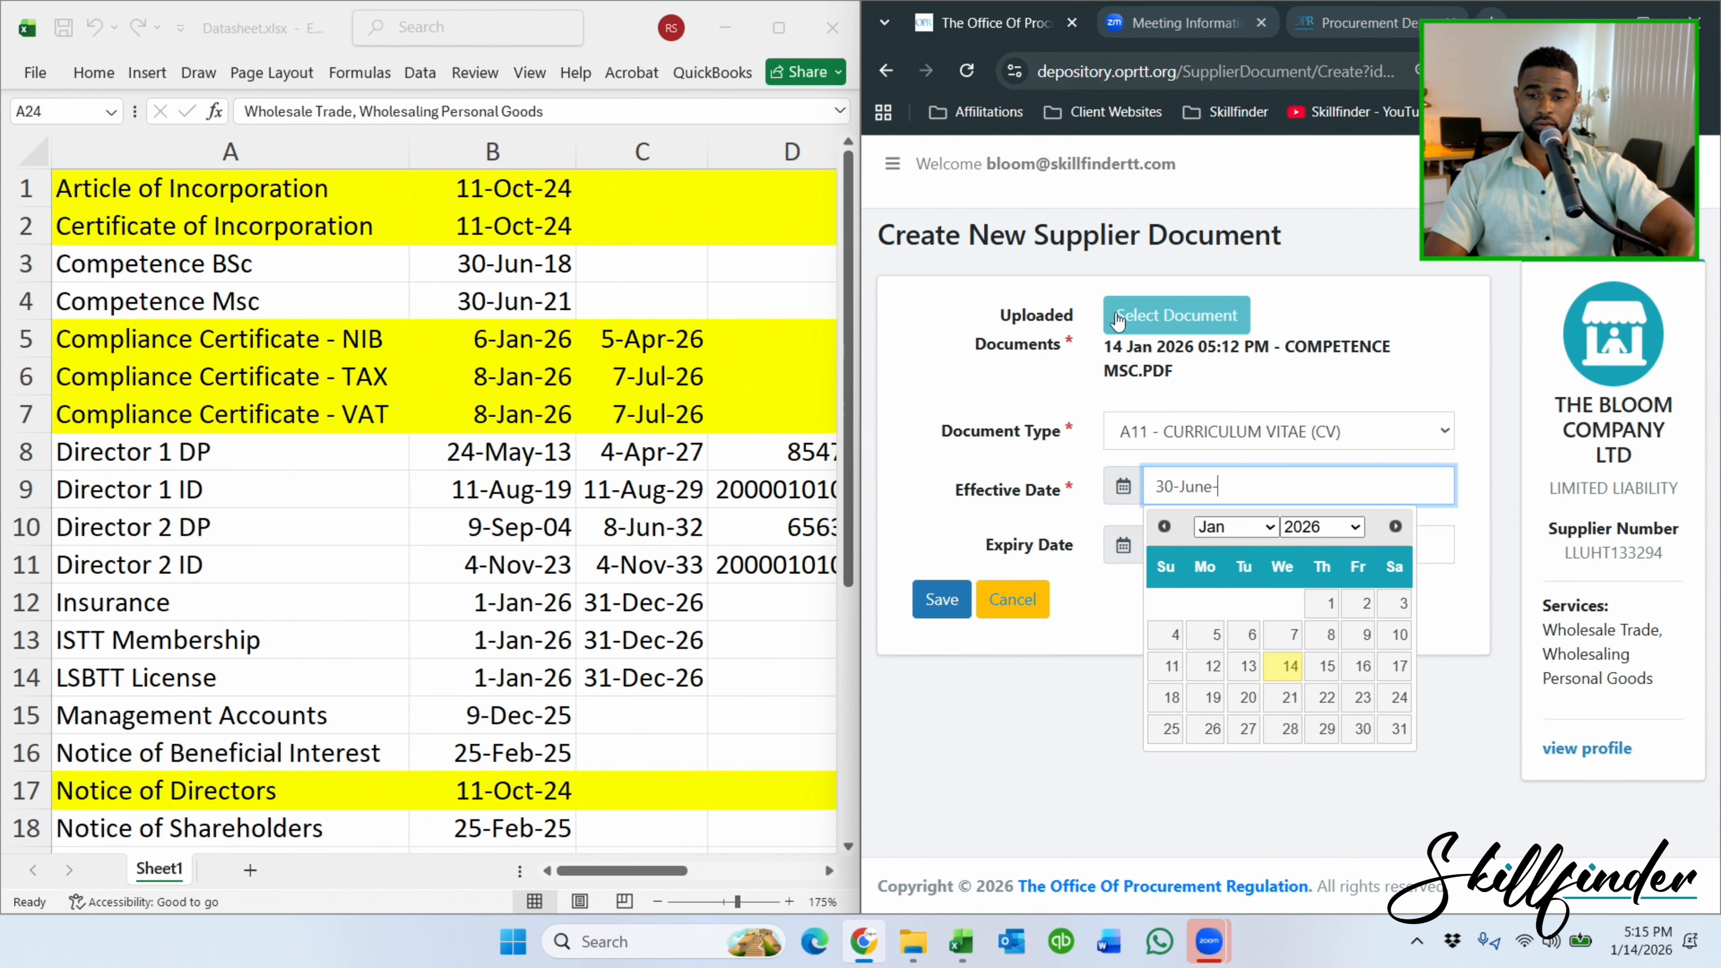
pyautogui.write('2021')
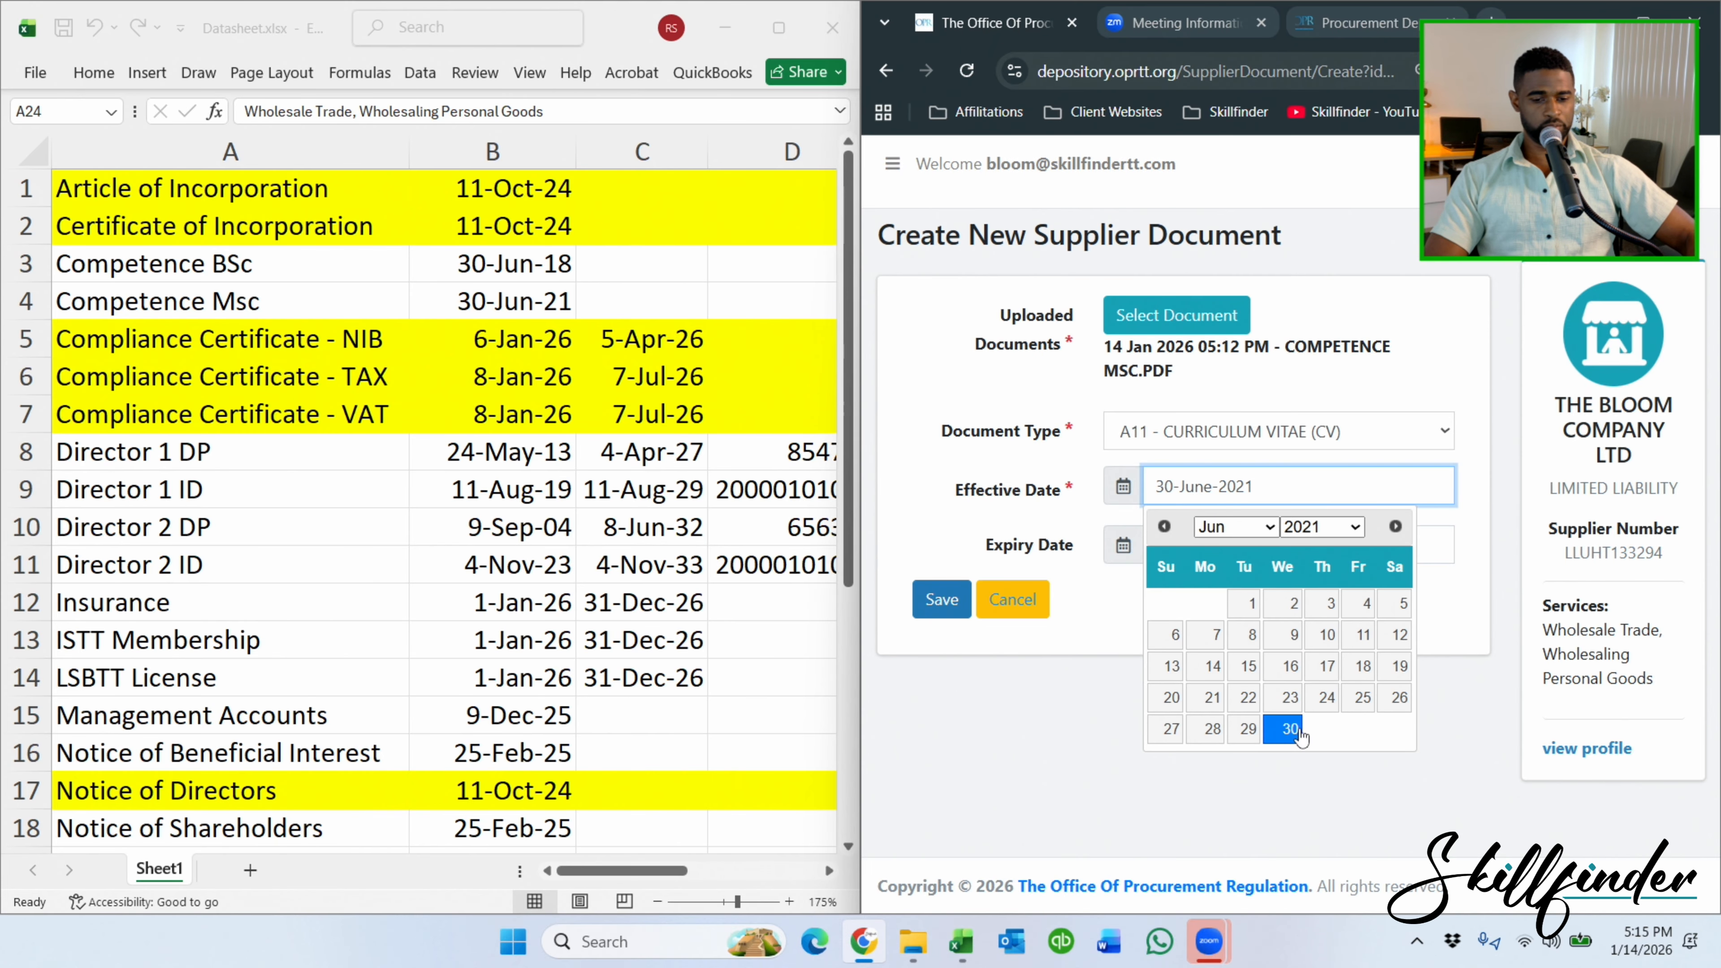
pyautogui.click(1294, 729)
pyautogui.click(942, 600)
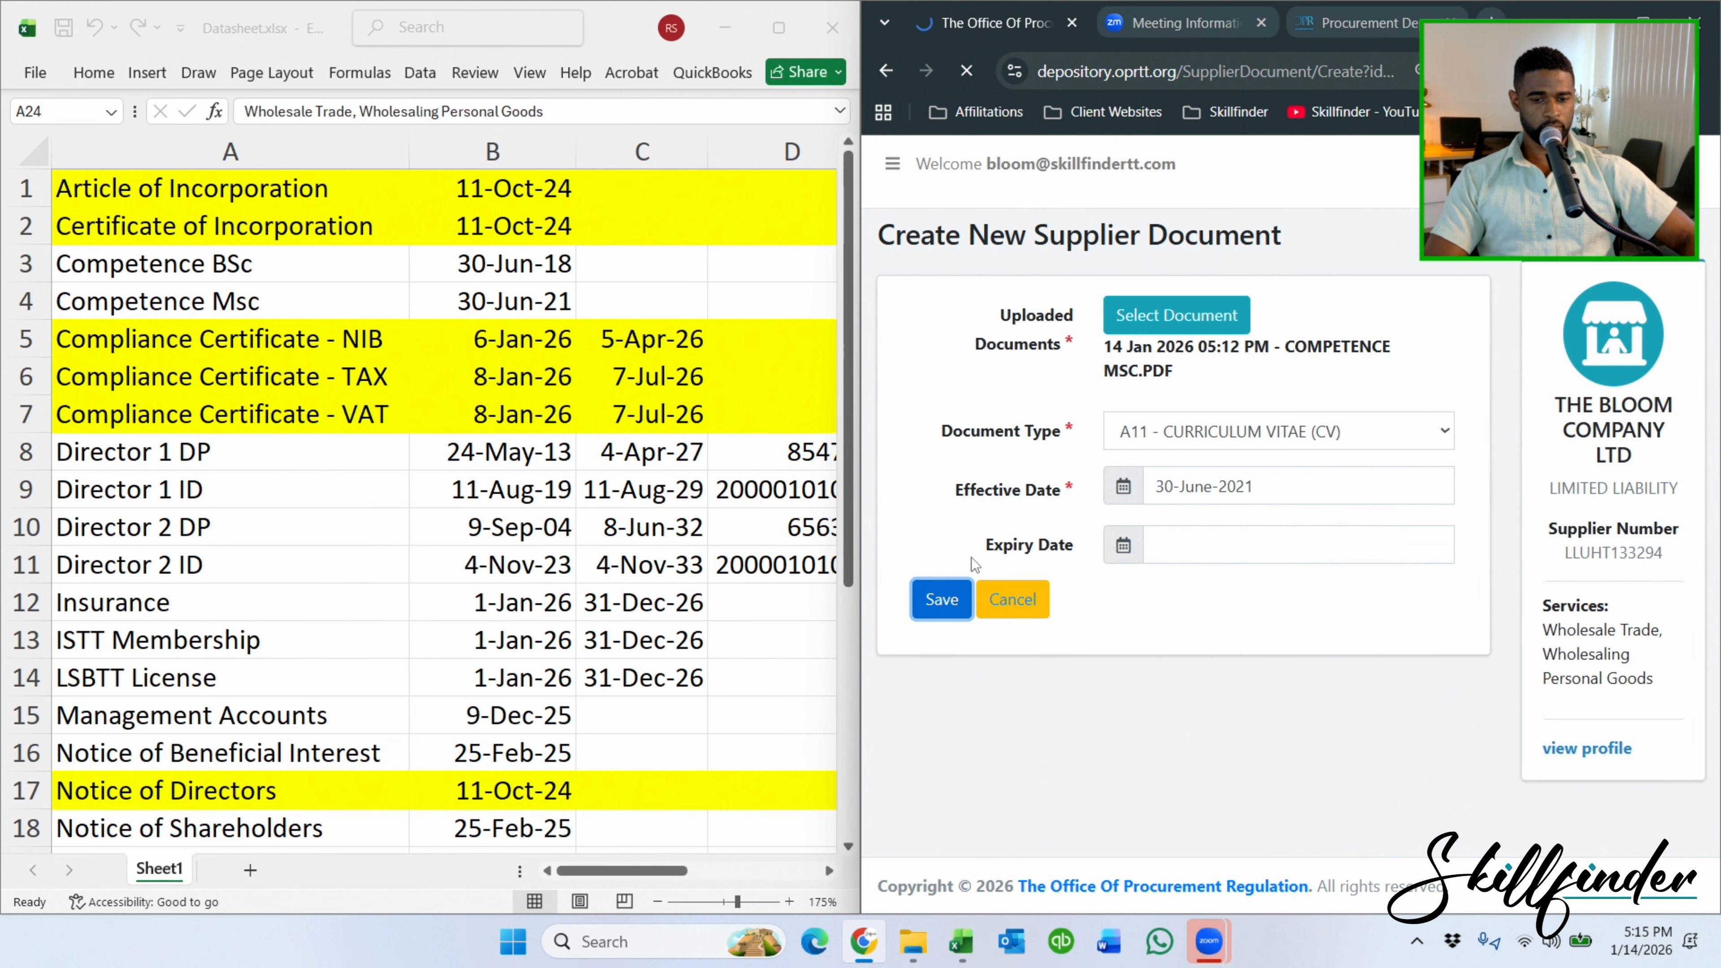
pyautogui.click(946, 328)
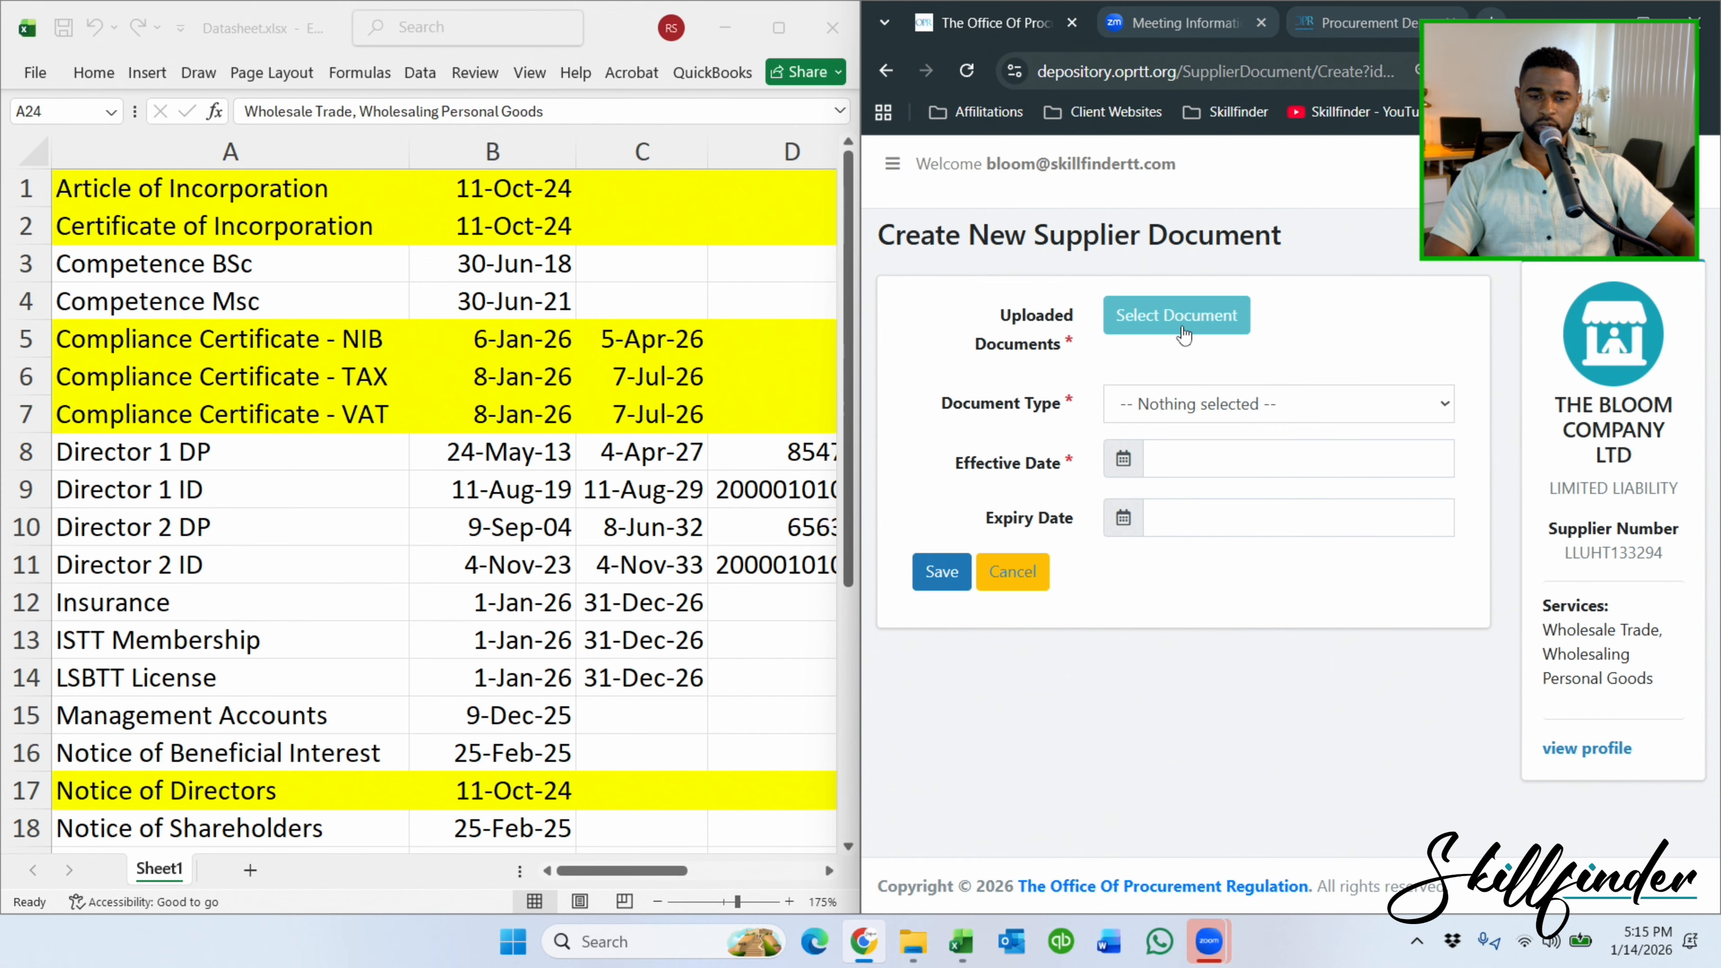
# Set the document type to A02 - TAX CLEARANCE CERTIFICATE (FORM C)*.
pyautogui.click(1208, 407)
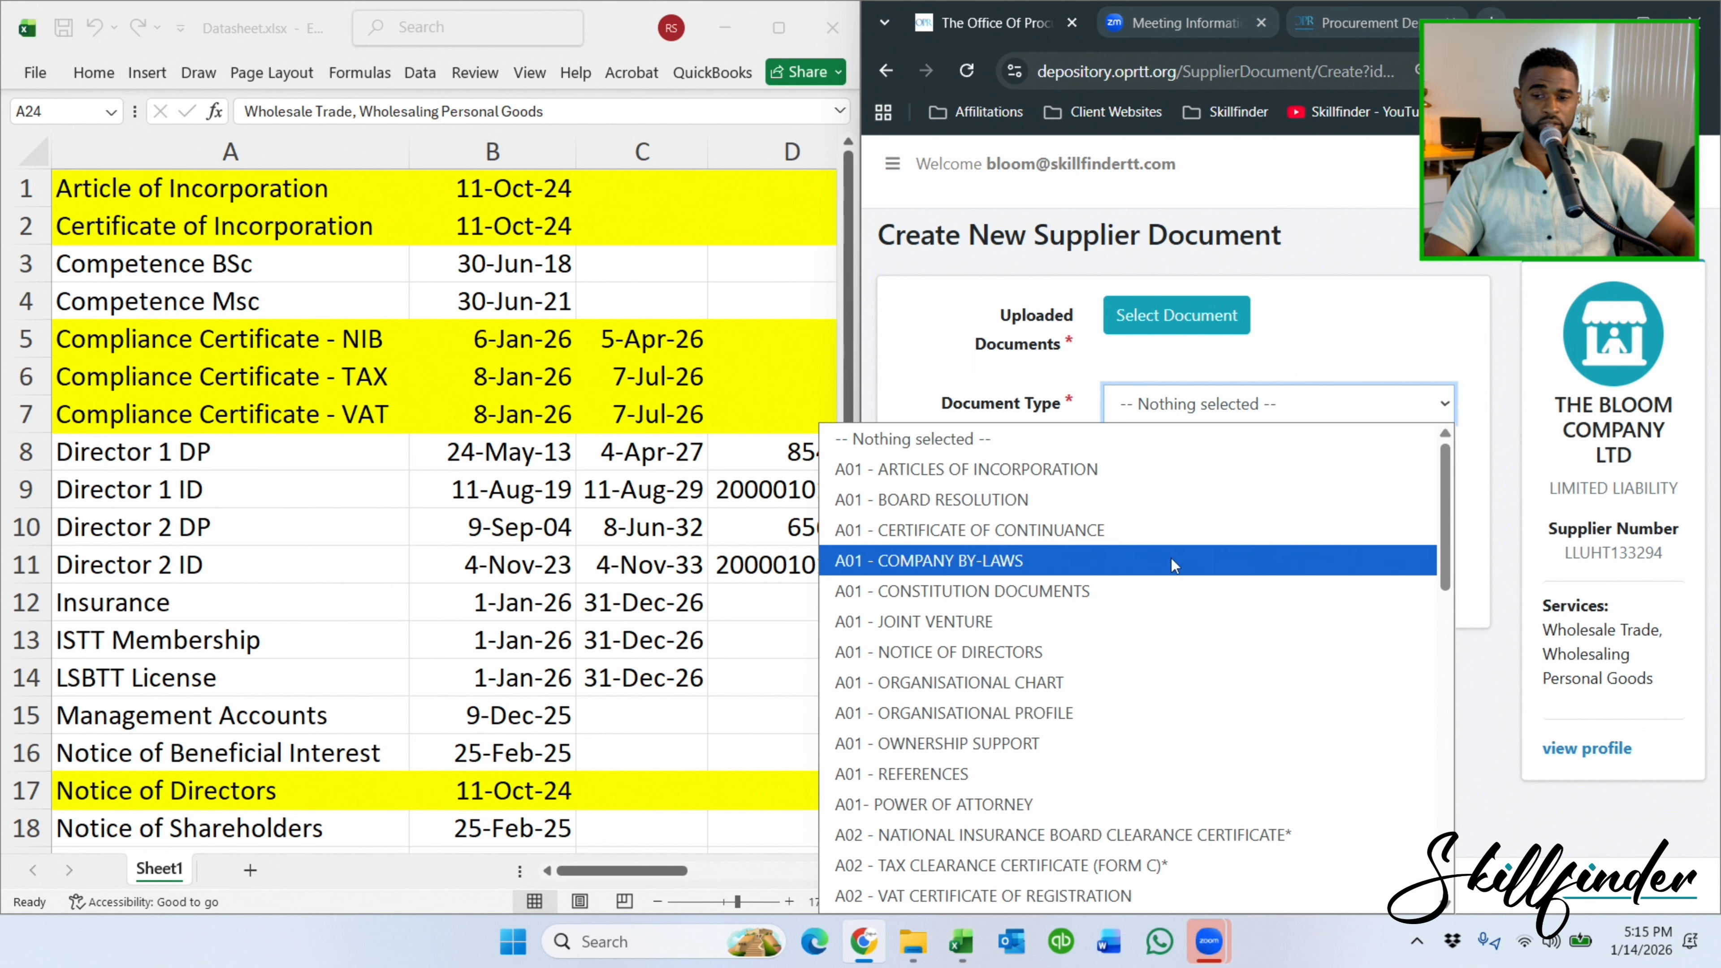
pyautogui.scroll(-6, 1163, 569)
pyautogui.scroll(6, 1162, 574)
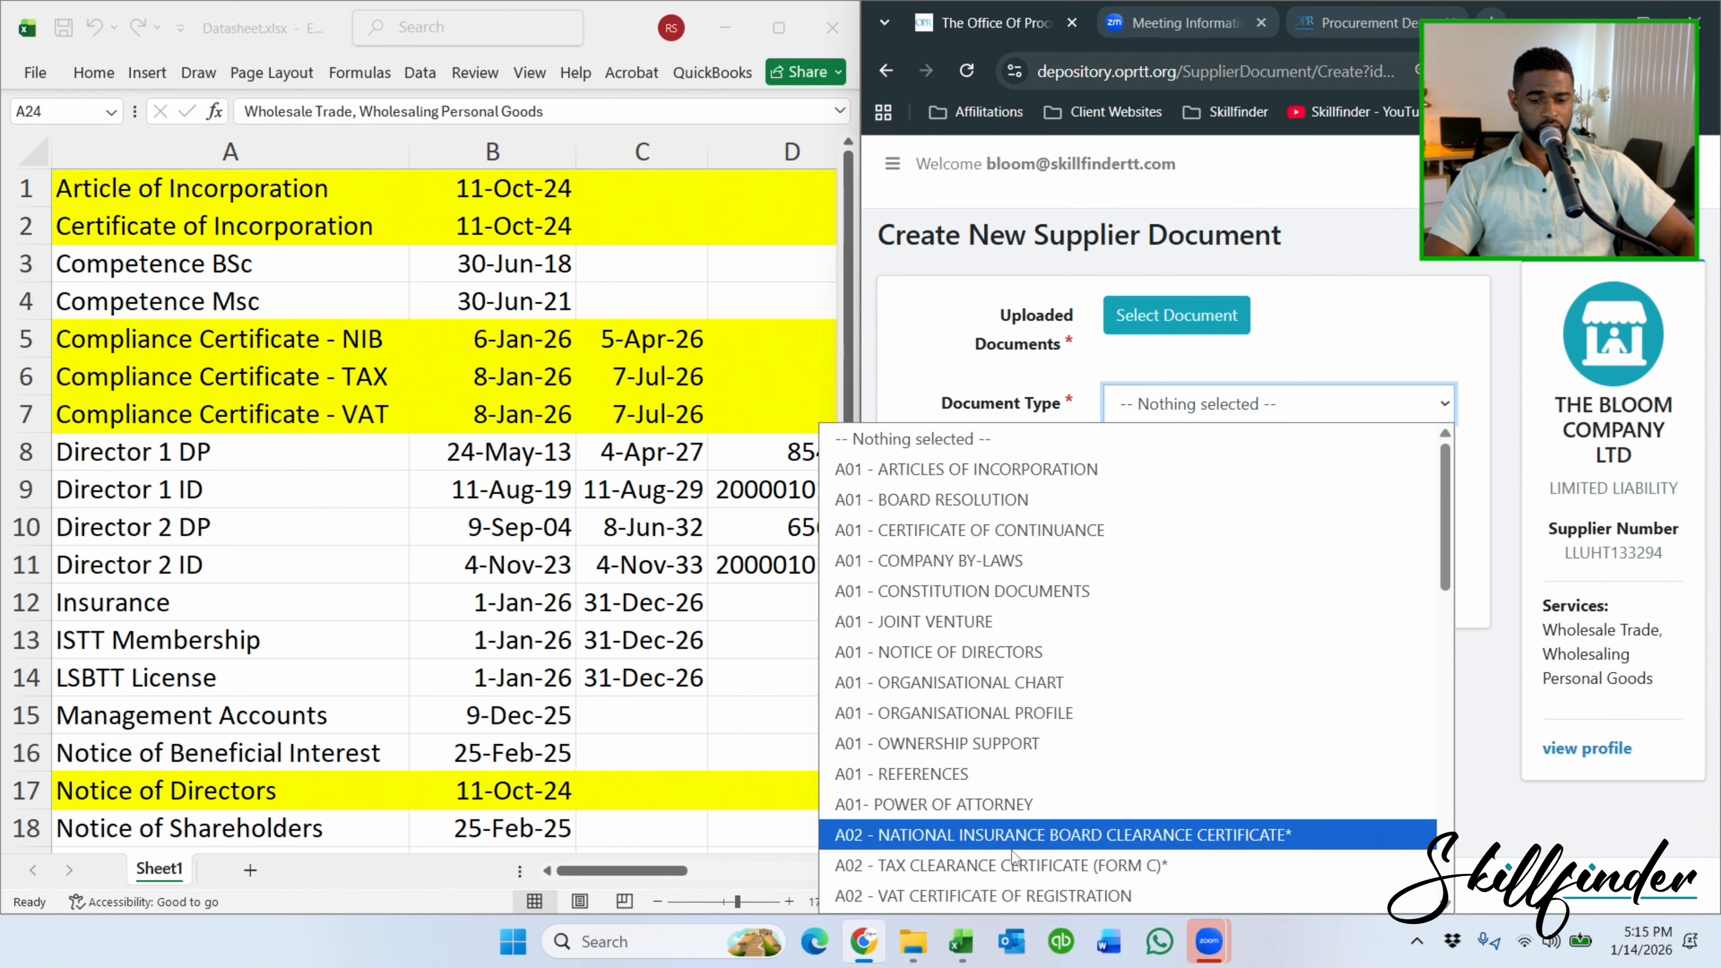
pyautogui.scroll(-3, 1014, 867)
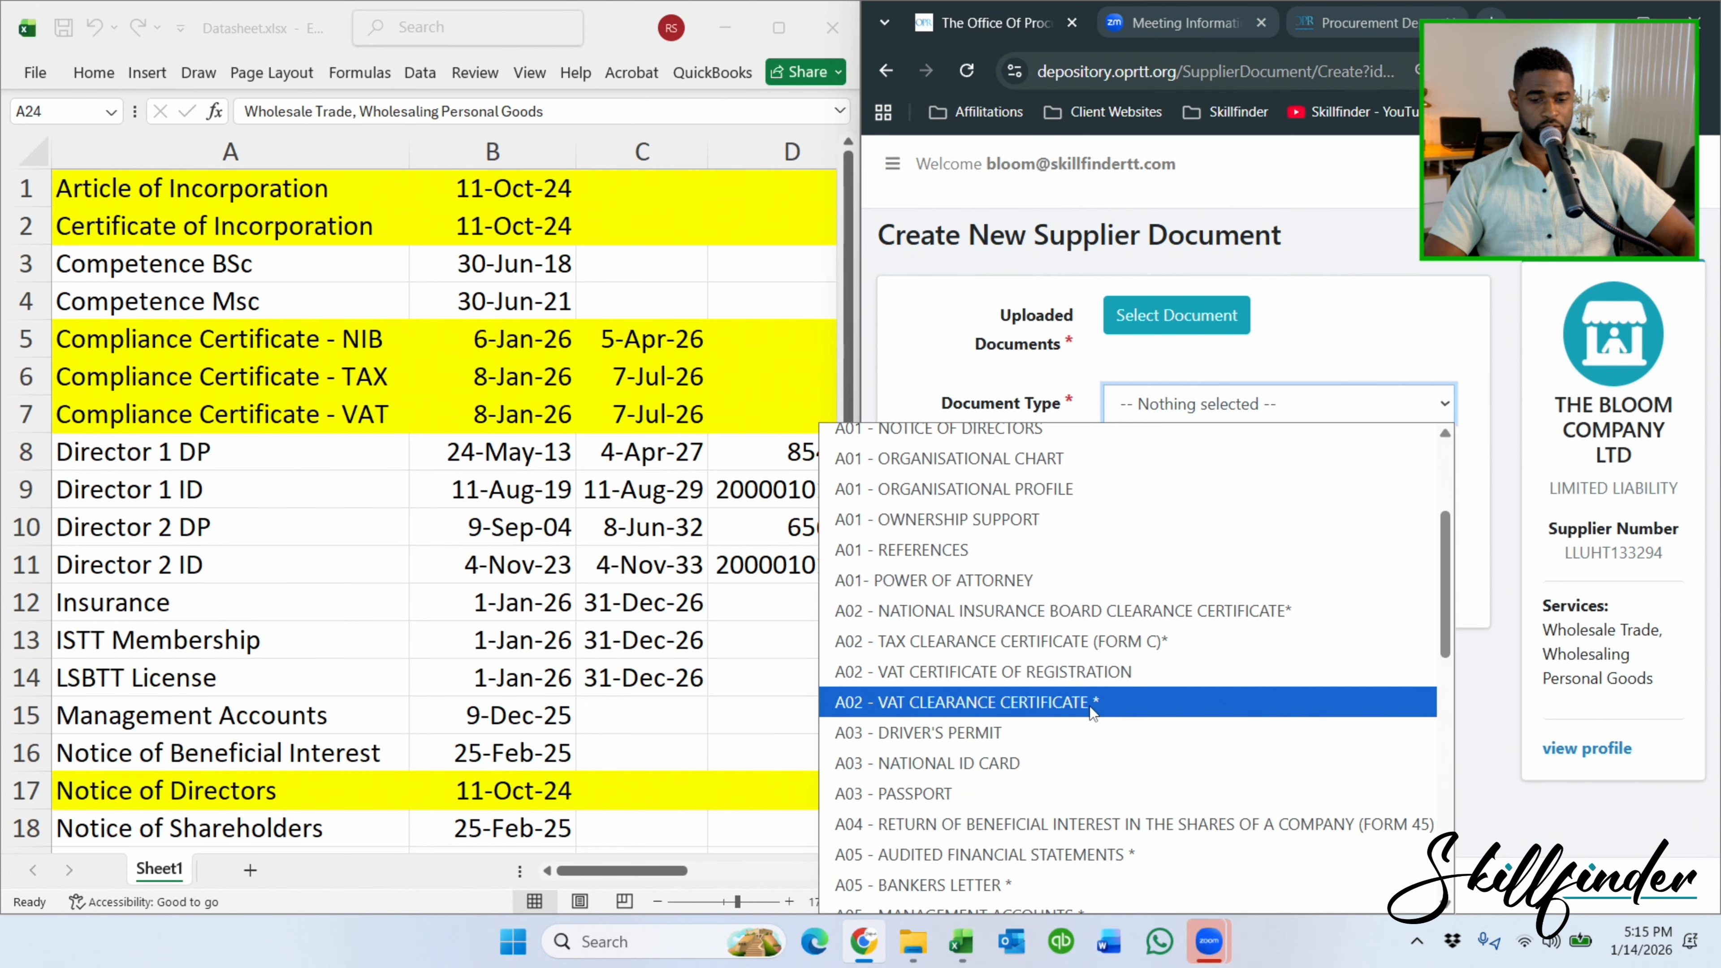
pyautogui.click(1217, 640)
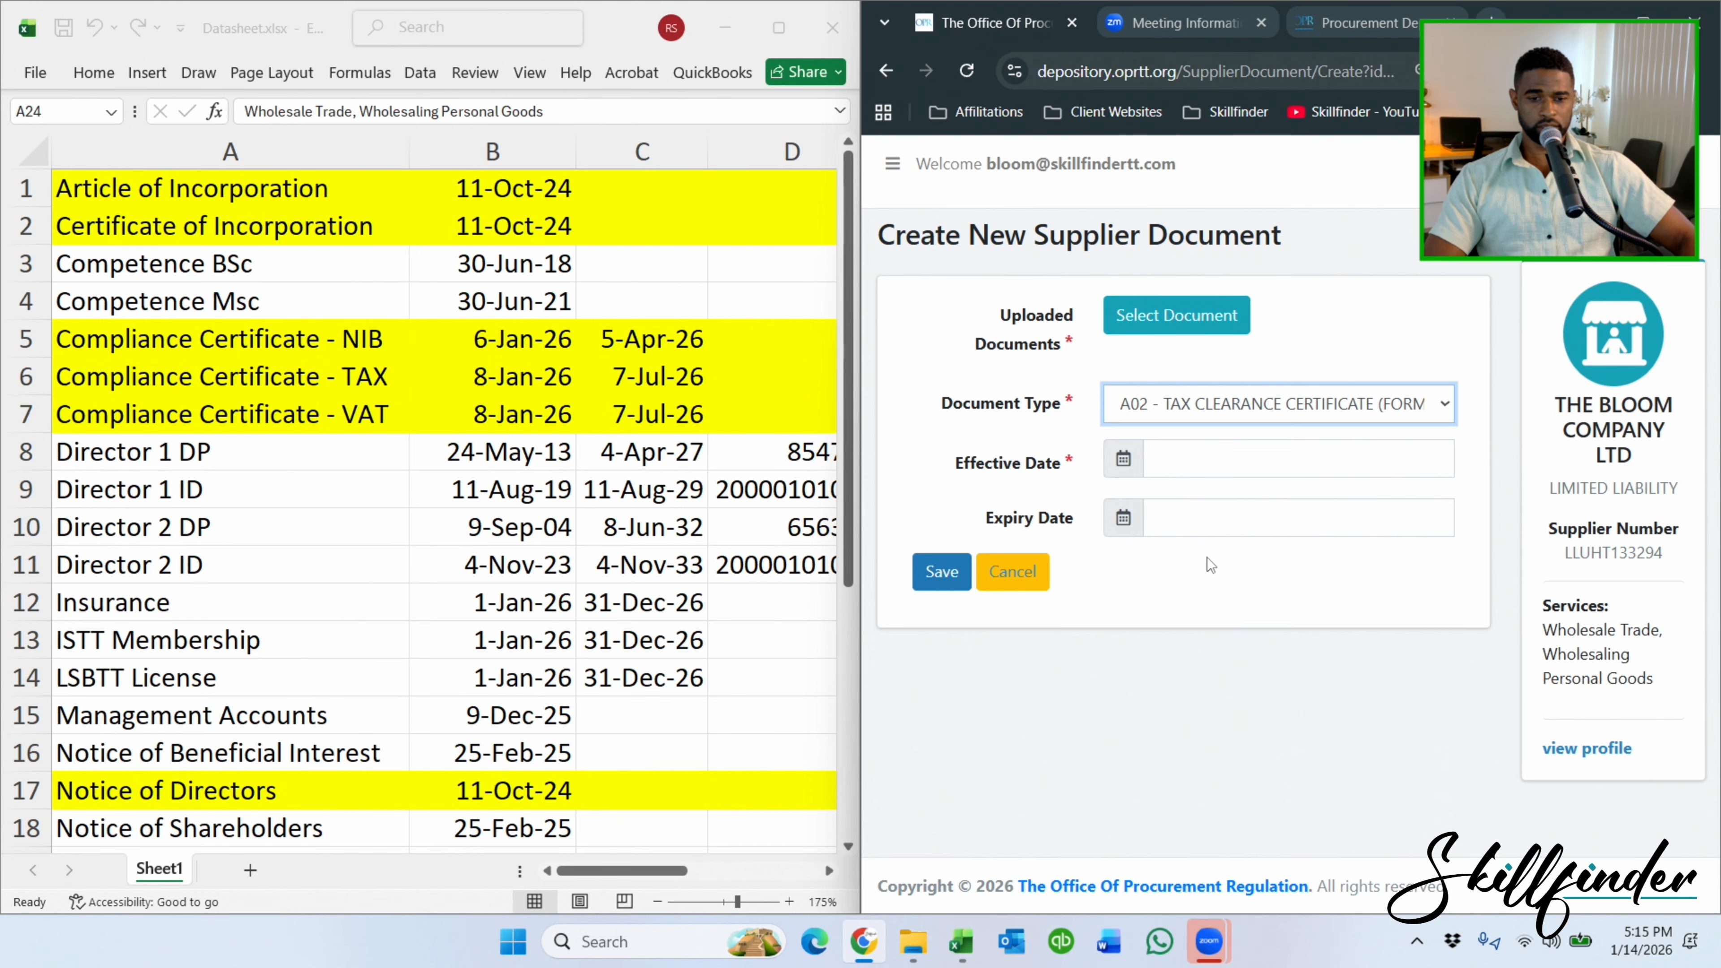
# Attach COMPLIANCE CERTIFICATE - NIB.PDF as the entry's uploaded file.
pyautogui.click(1209, 320)
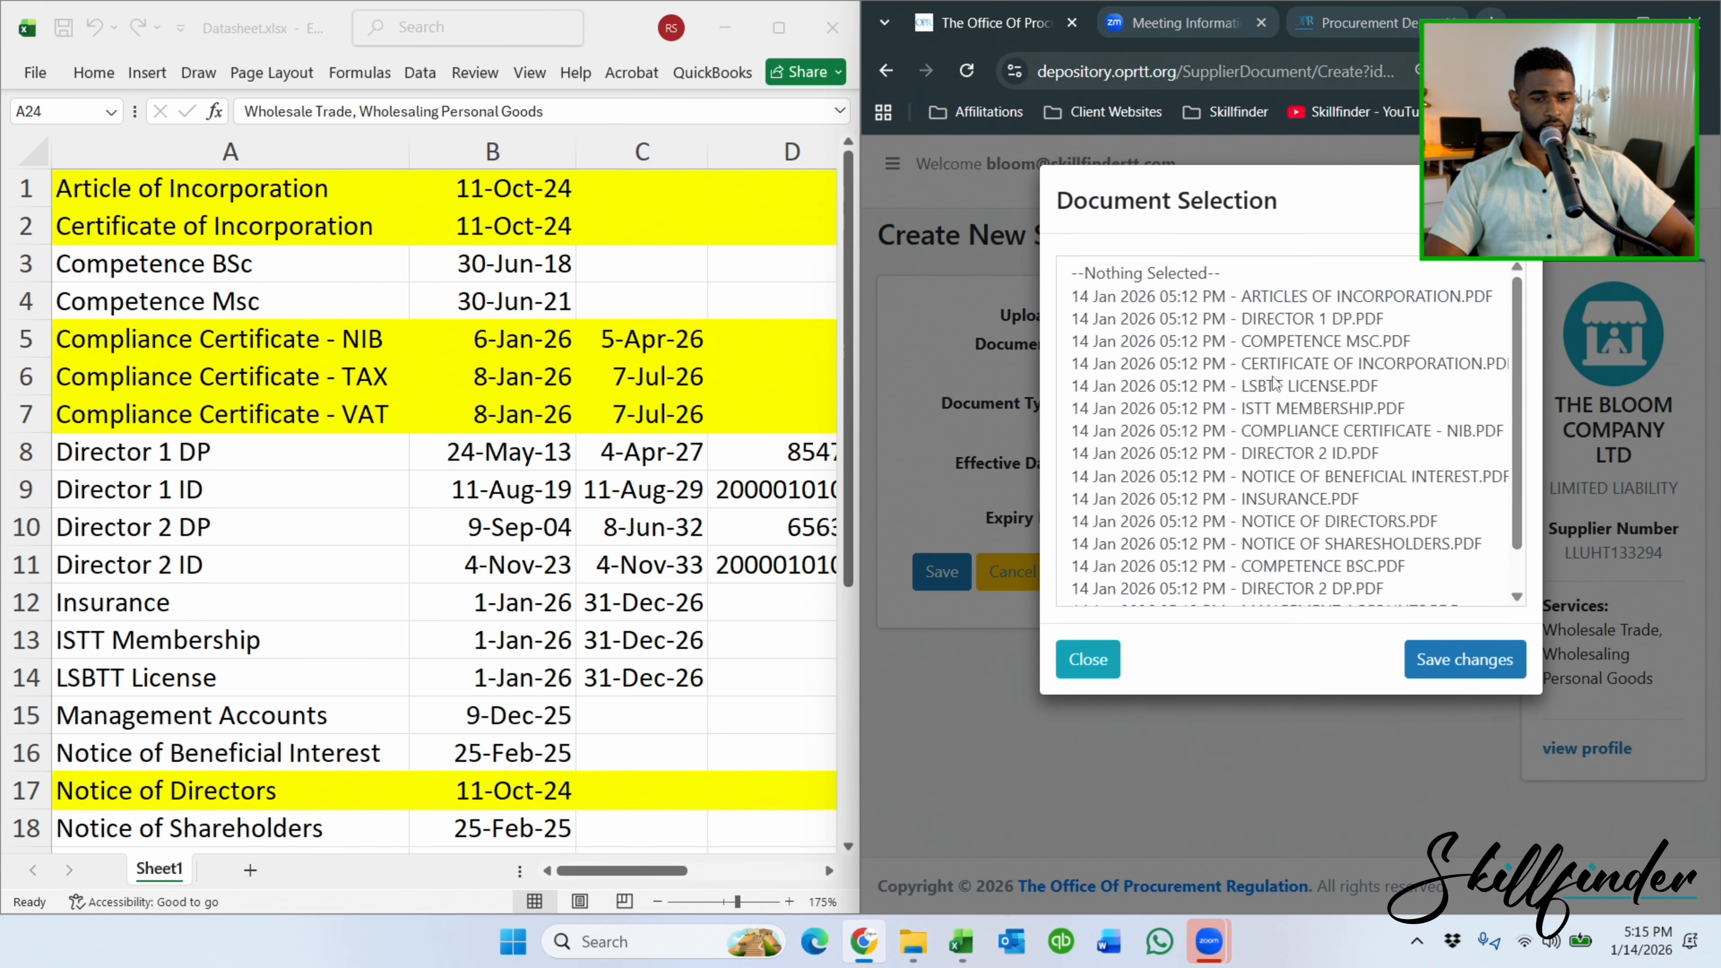
pyautogui.scroll(-1, 1274, 384)
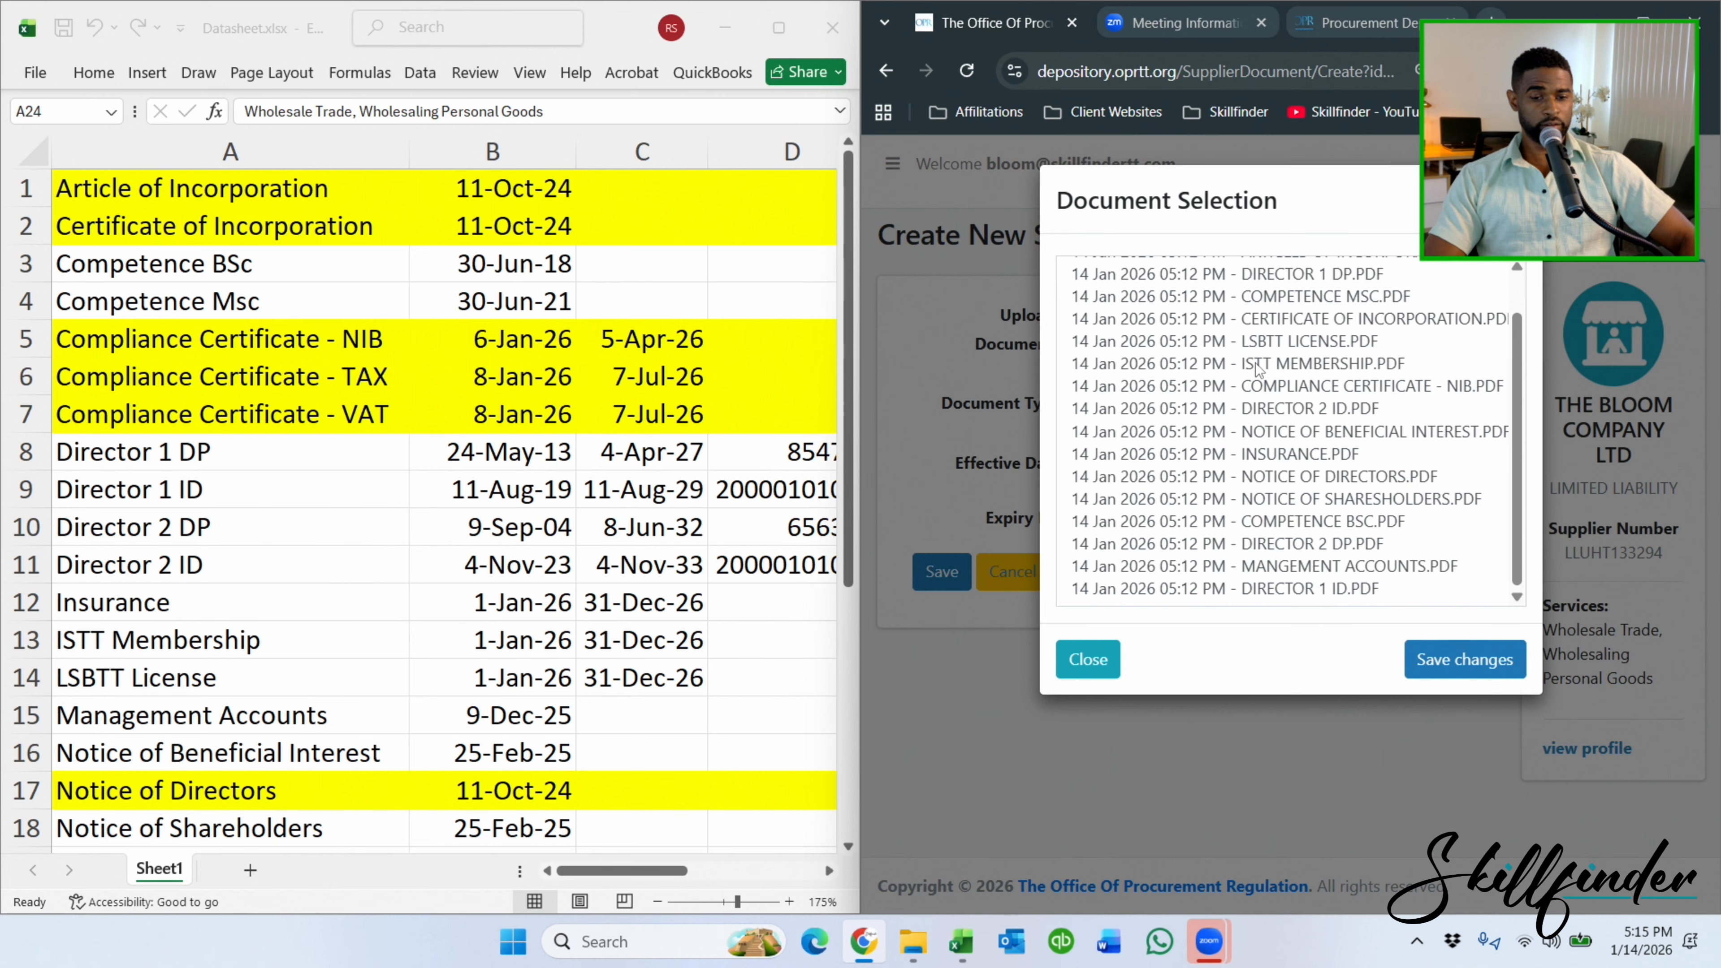
pyautogui.scroll(1, 1262, 364)
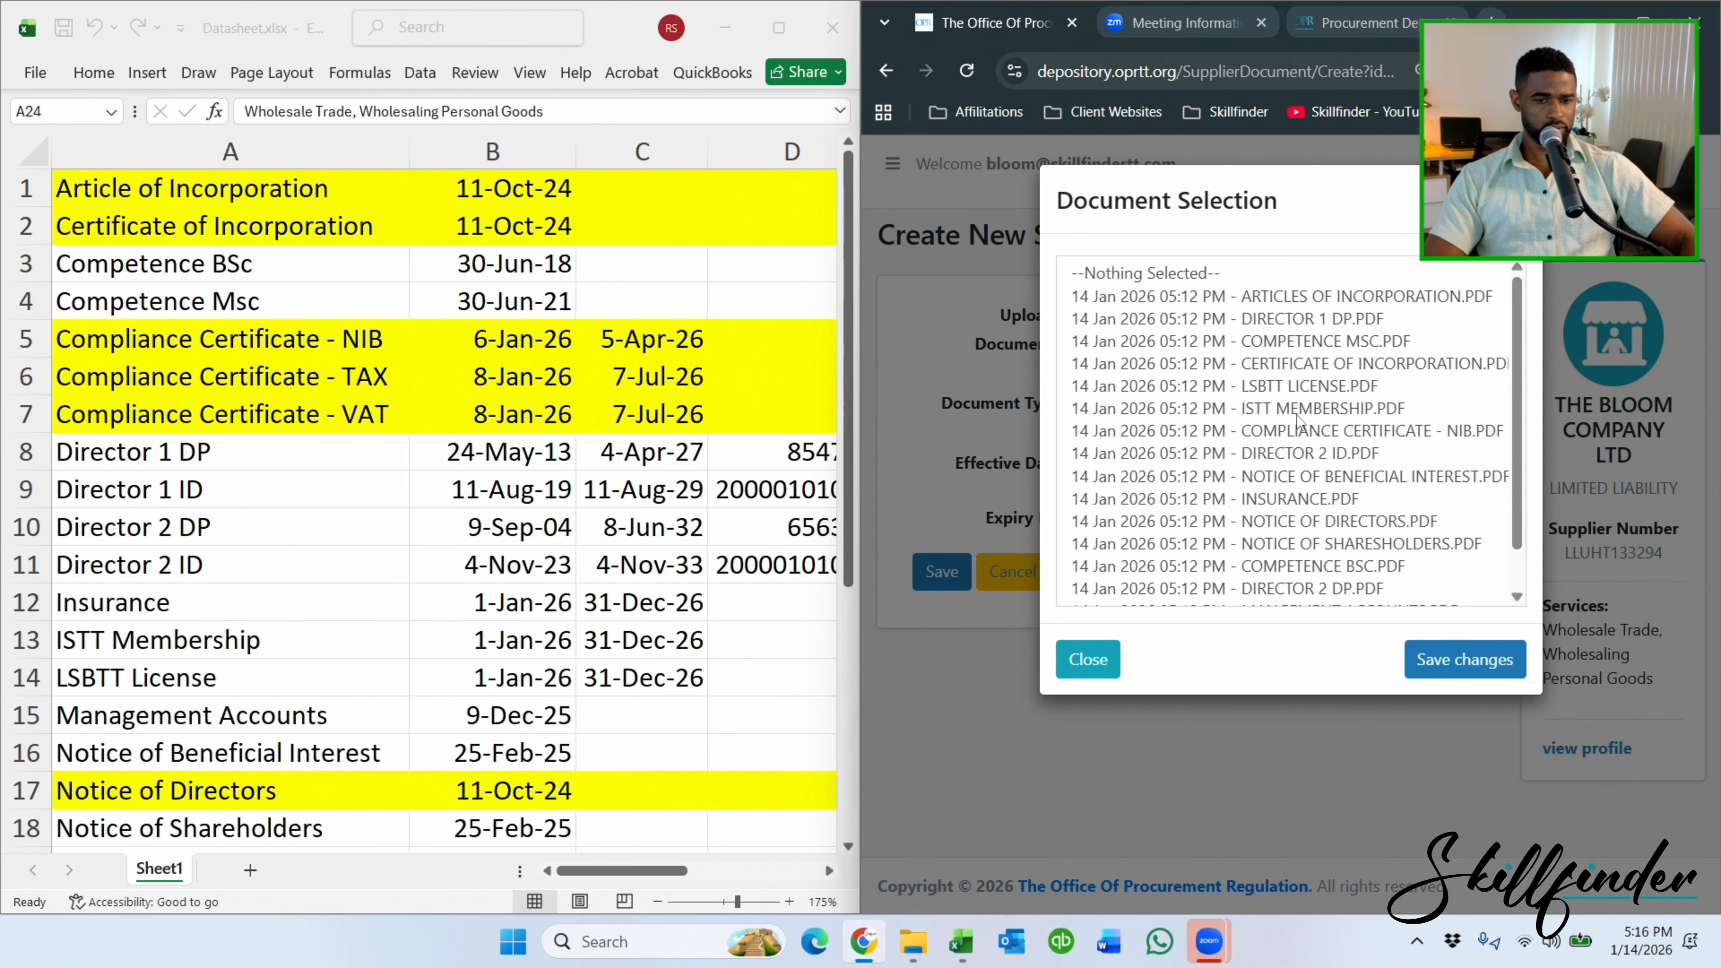
pyautogui.scroll(-1, 1296, 396)
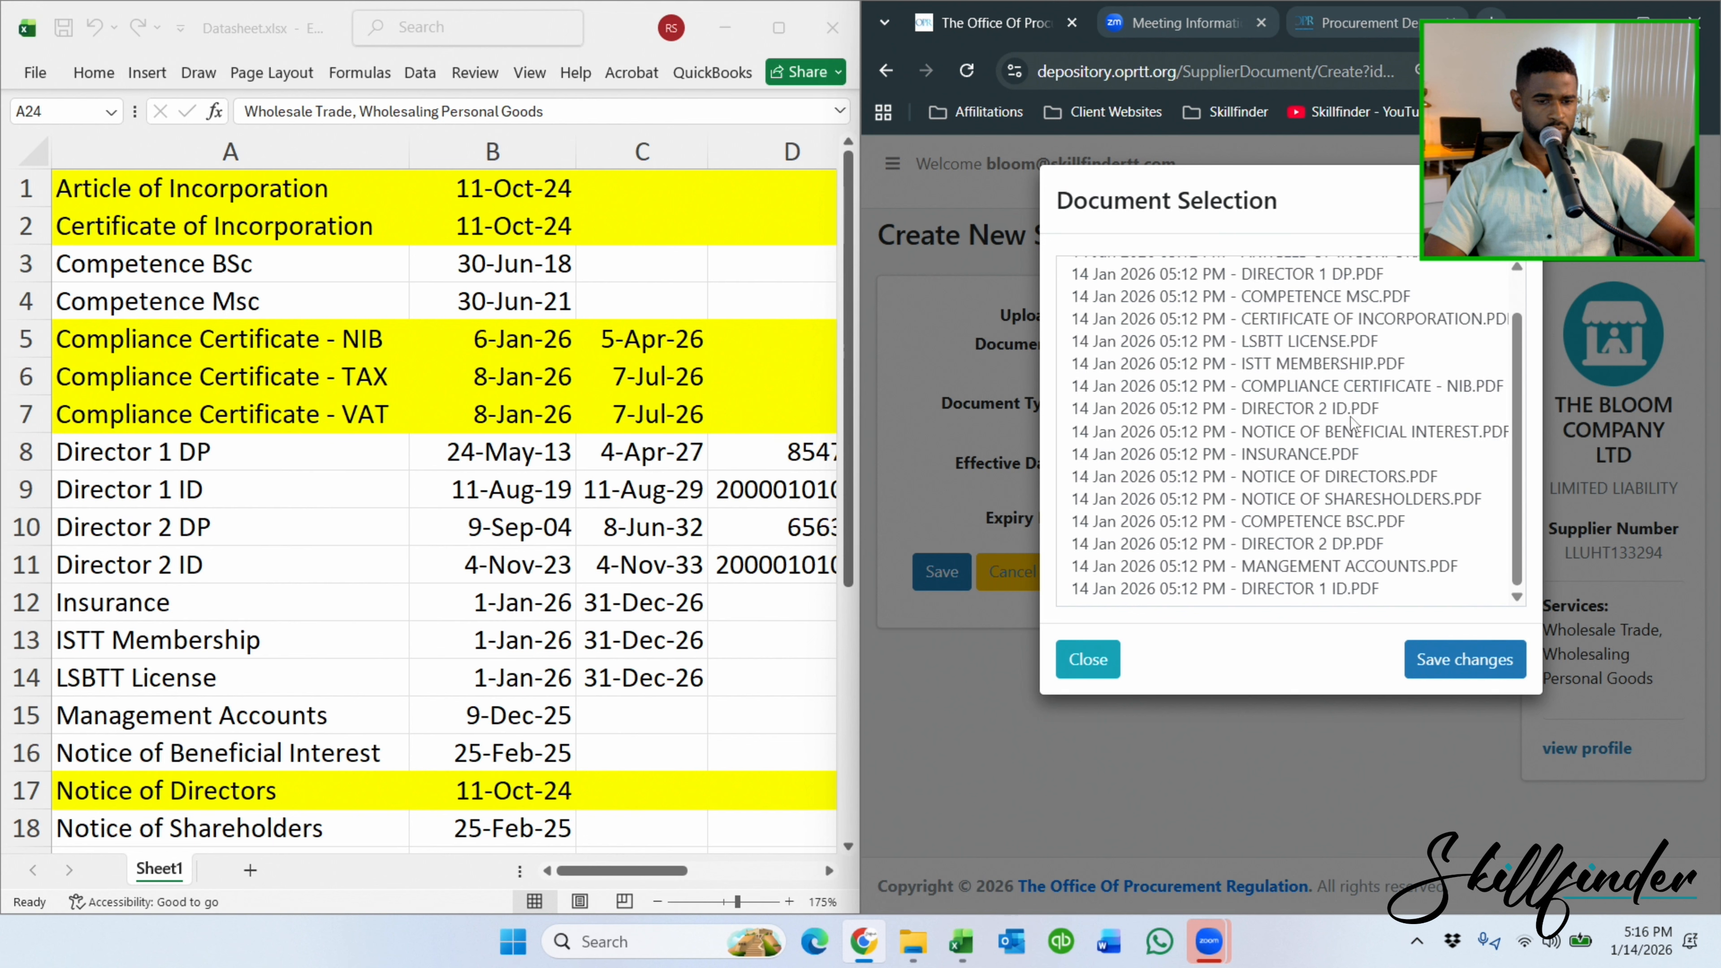
pyautogui.scroll(1, 1383, 395)
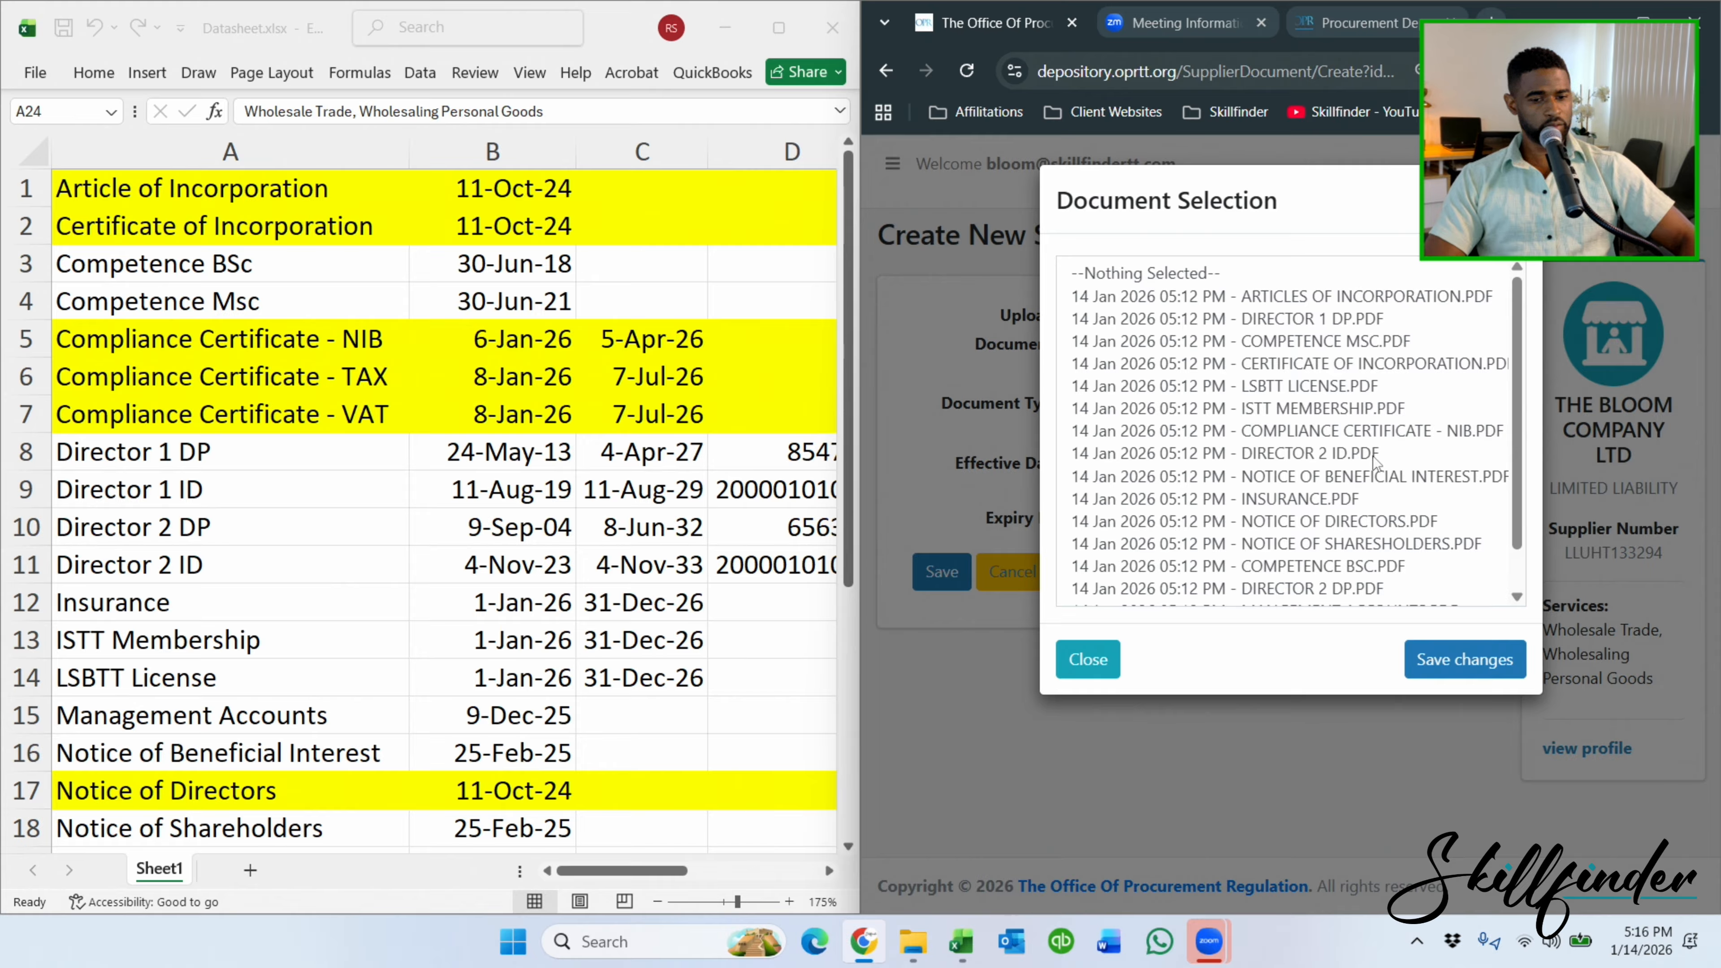
pyautogui.click(1391, 433)
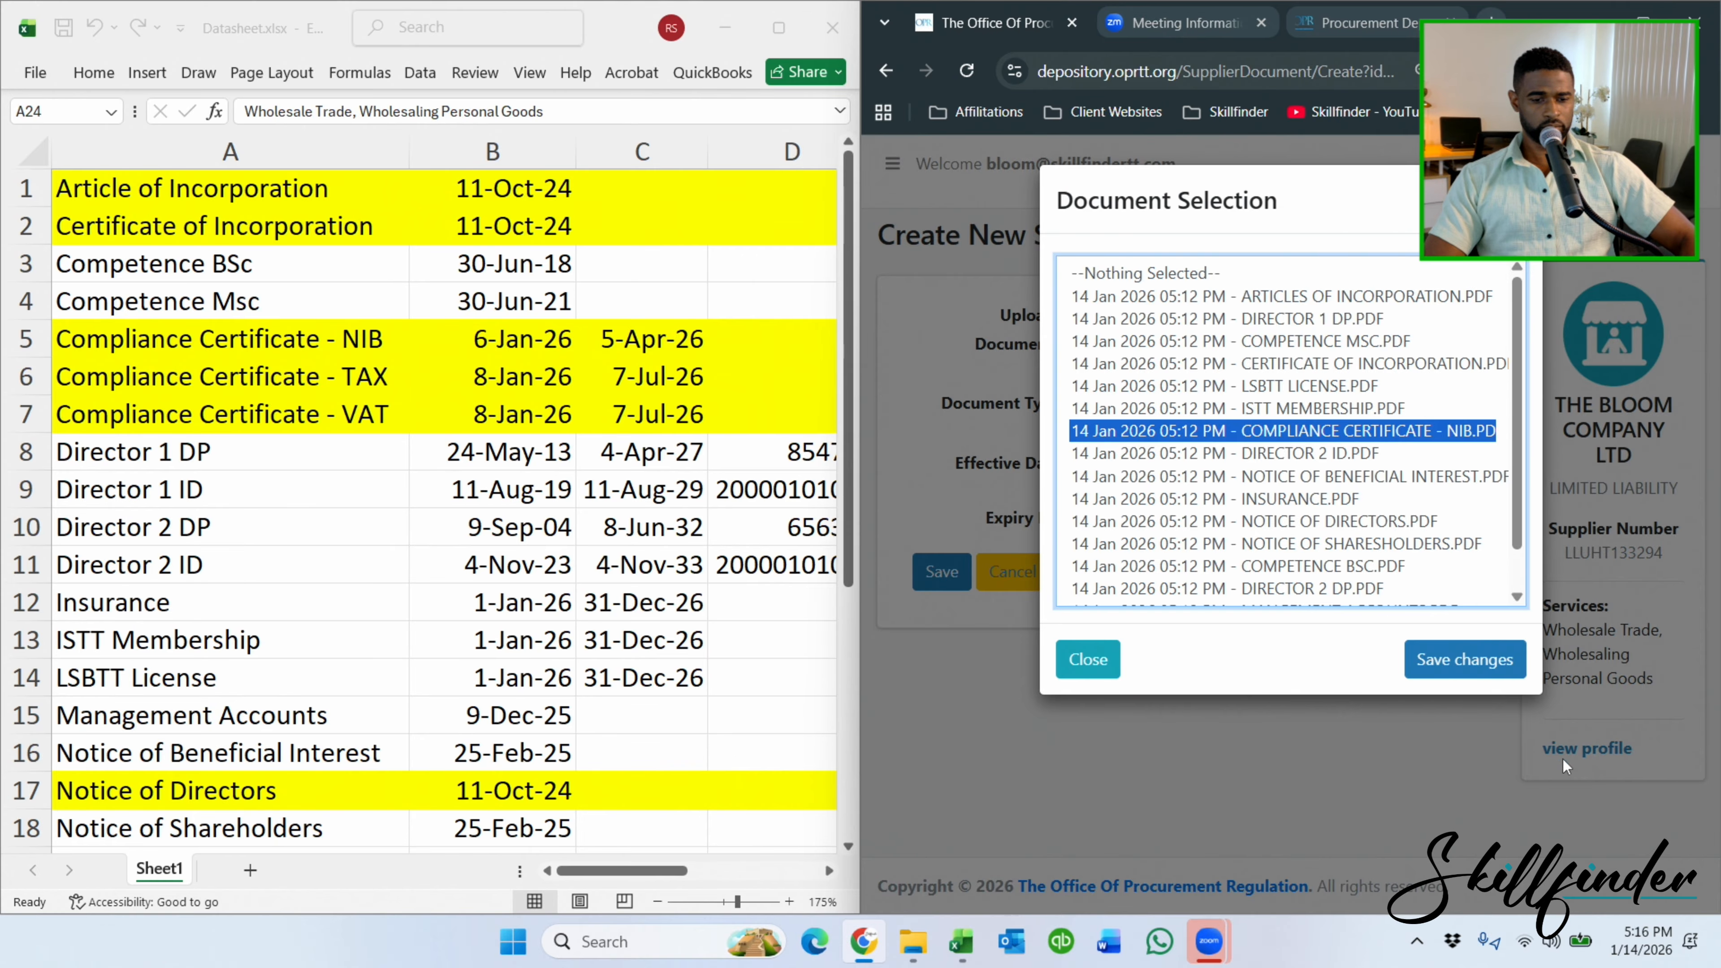
pyautogui.click(1466, 659)
# Change the document type to the National Insurance Board clearance certificate.
pyautogui.click(1381, 441)
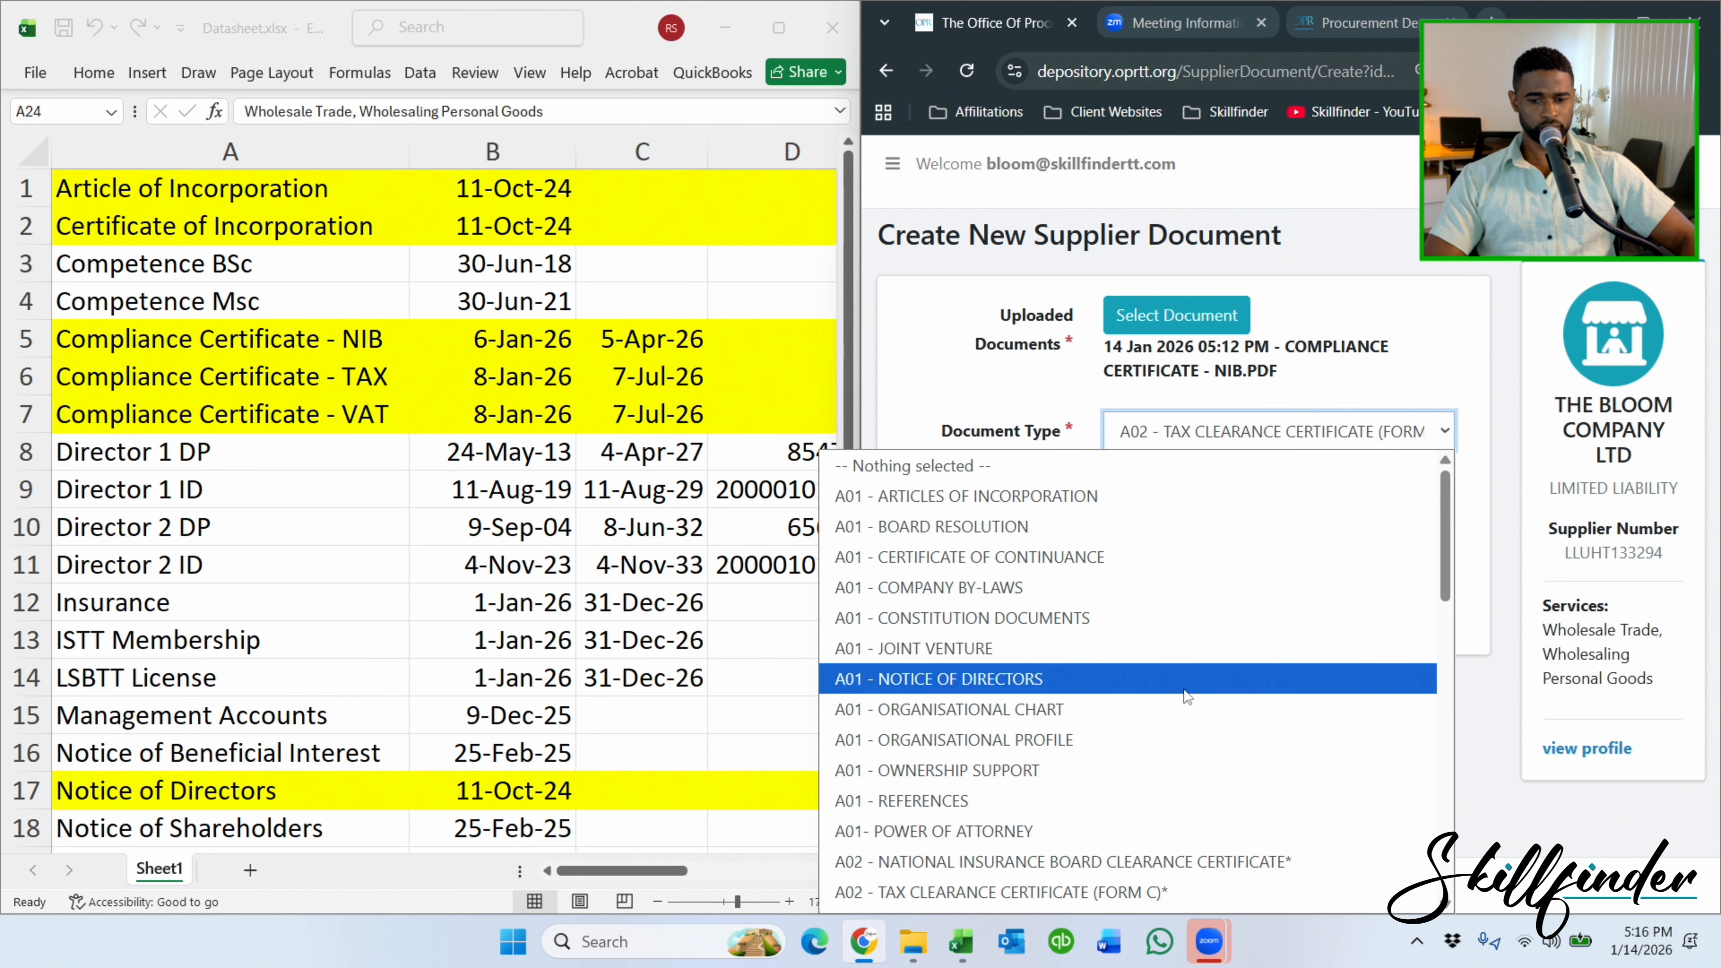
pyautogui.scroll(-3, 1203, 662)
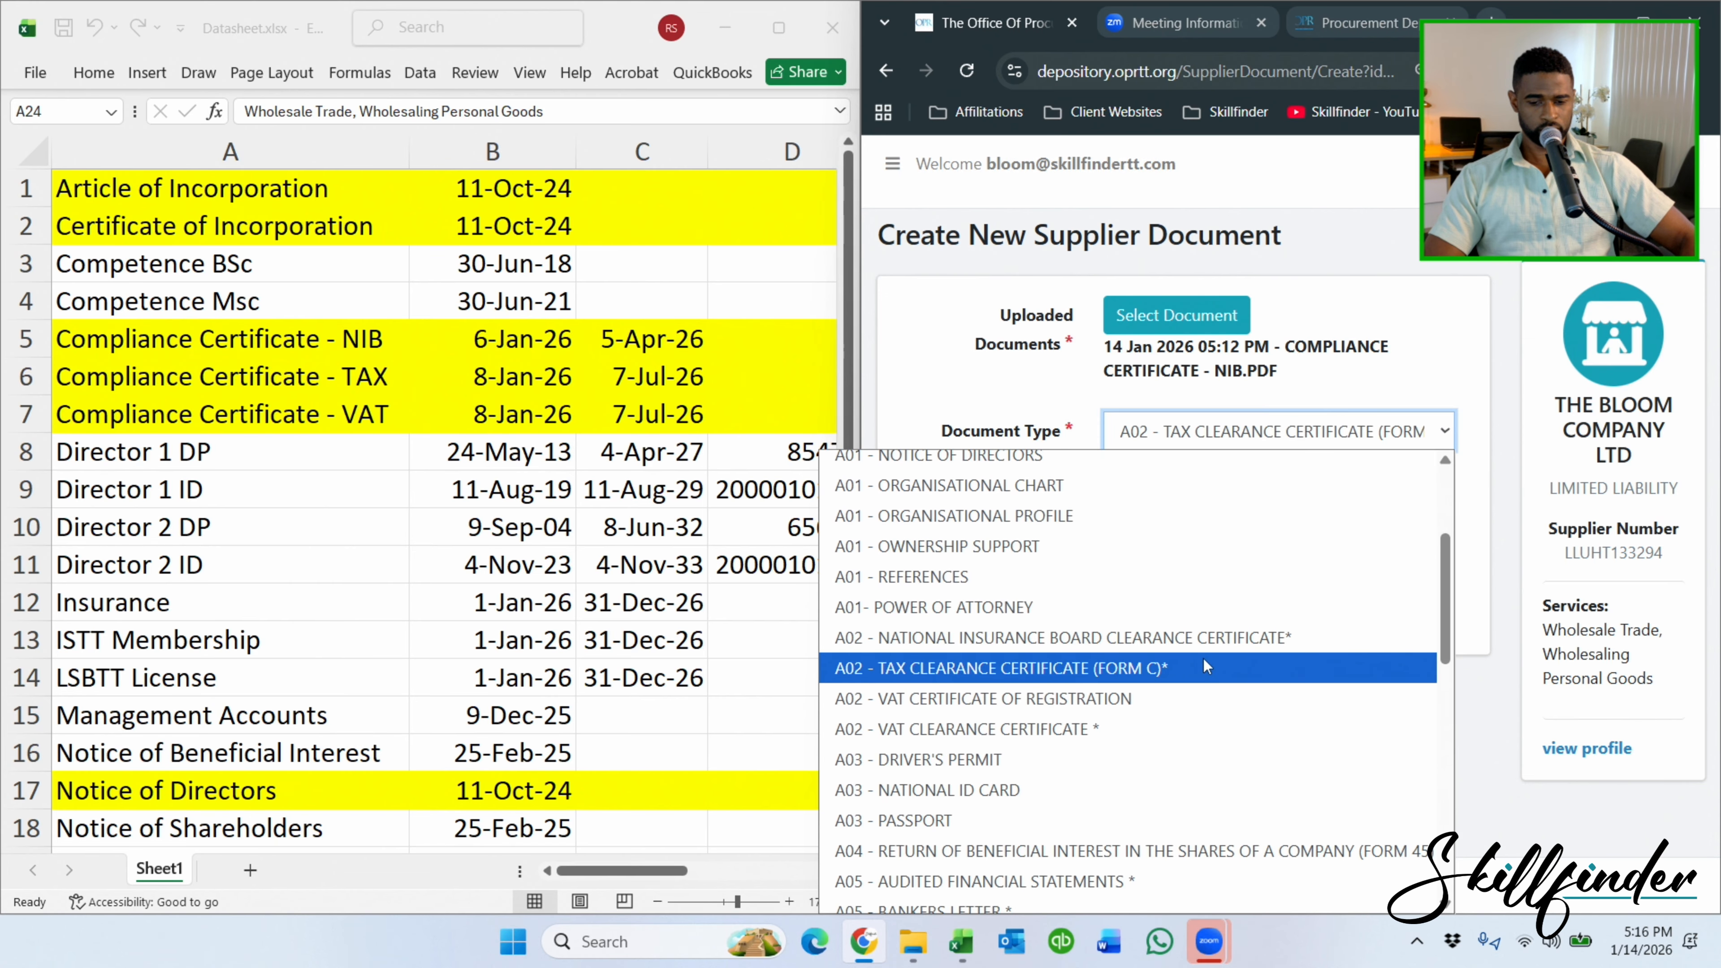
pyautogui.scroll(-3, 1203, 667)
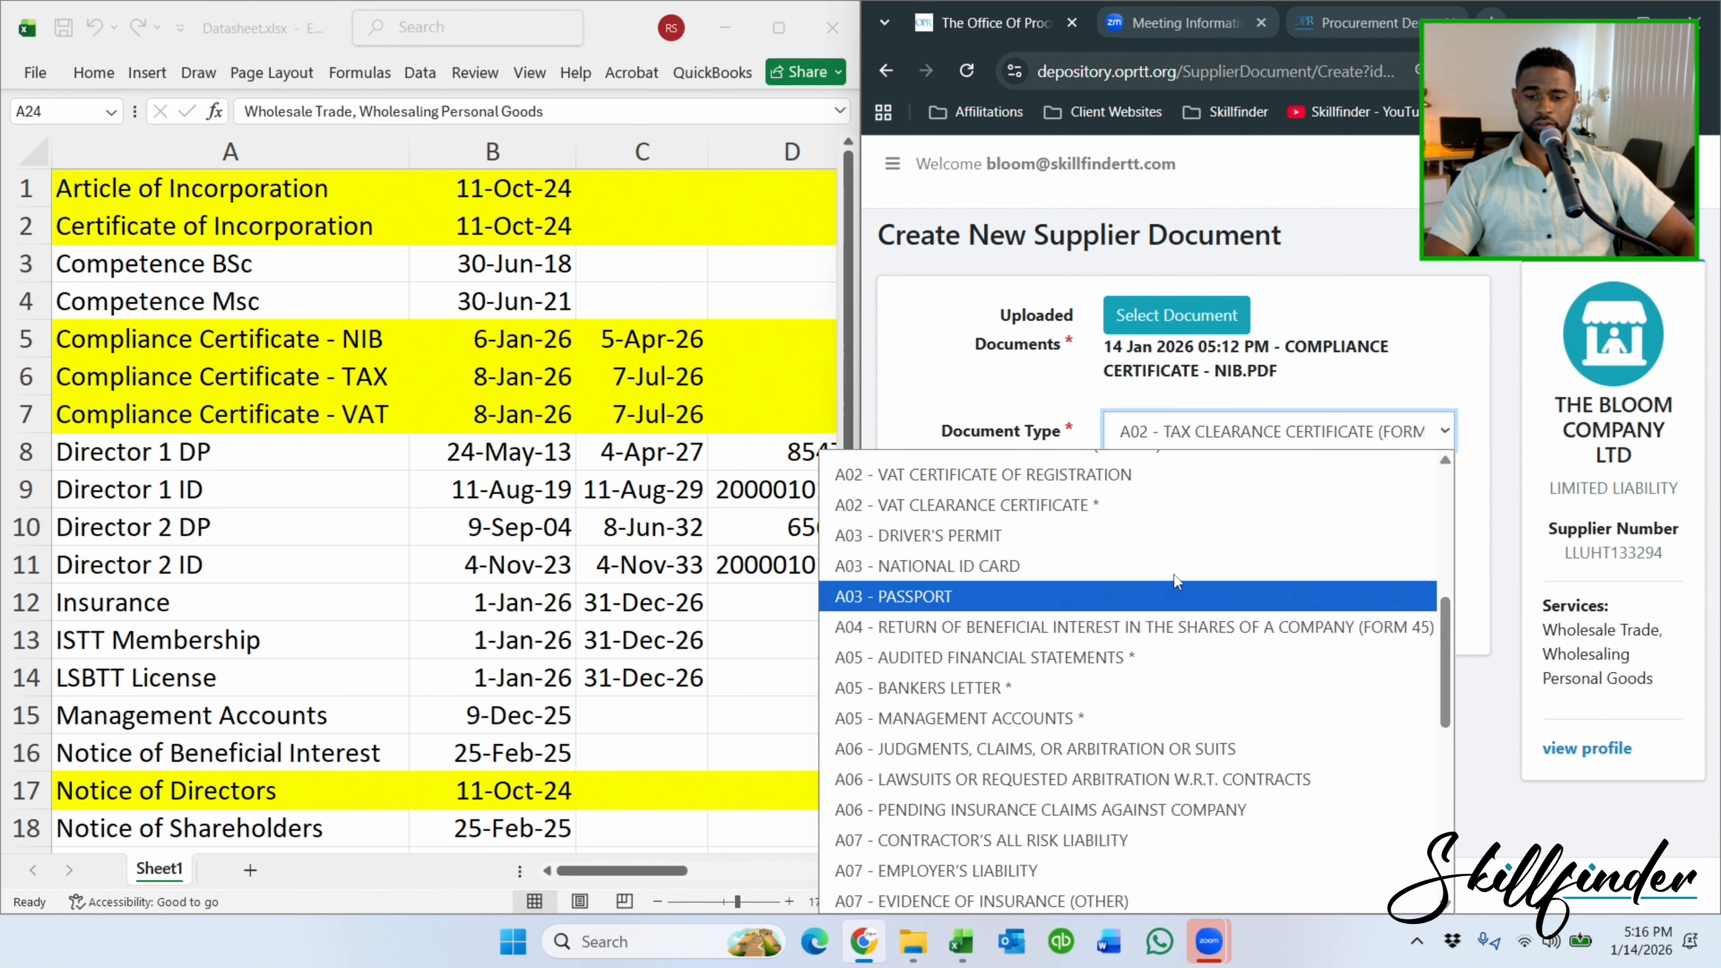
pyautogui.scroll(5, 1173, 577)
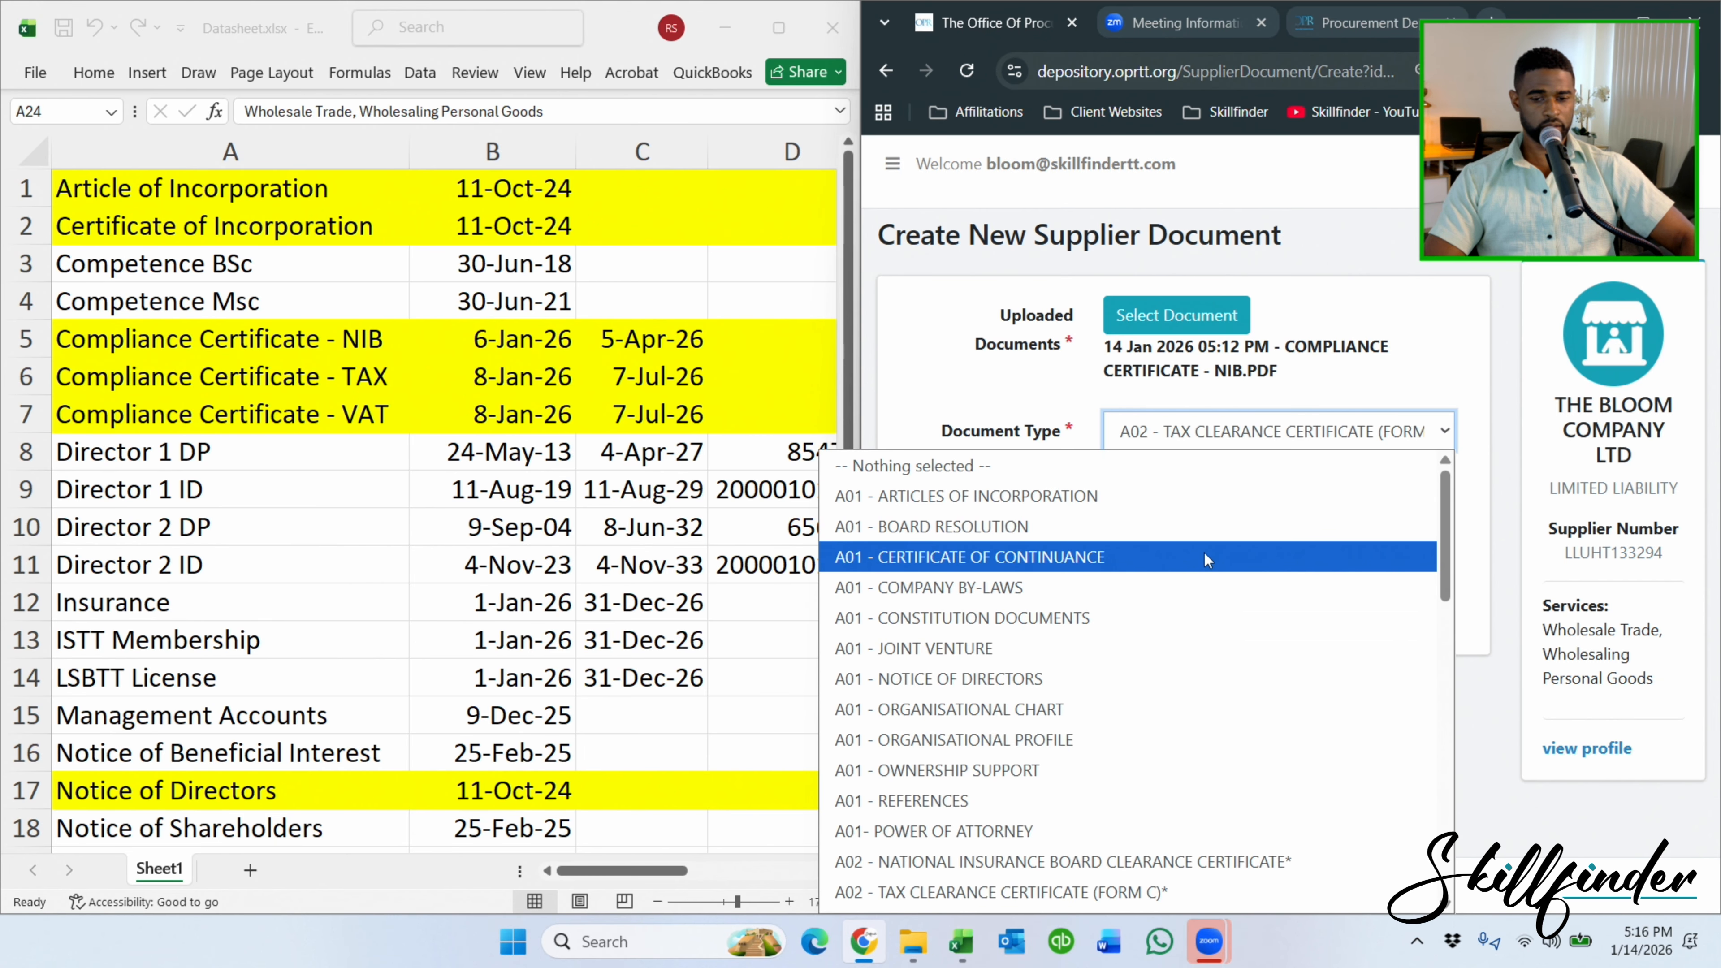
pyautogui.scroll(-3, 1205, 553)
pyautogui.scroll(3, 1205, 553)
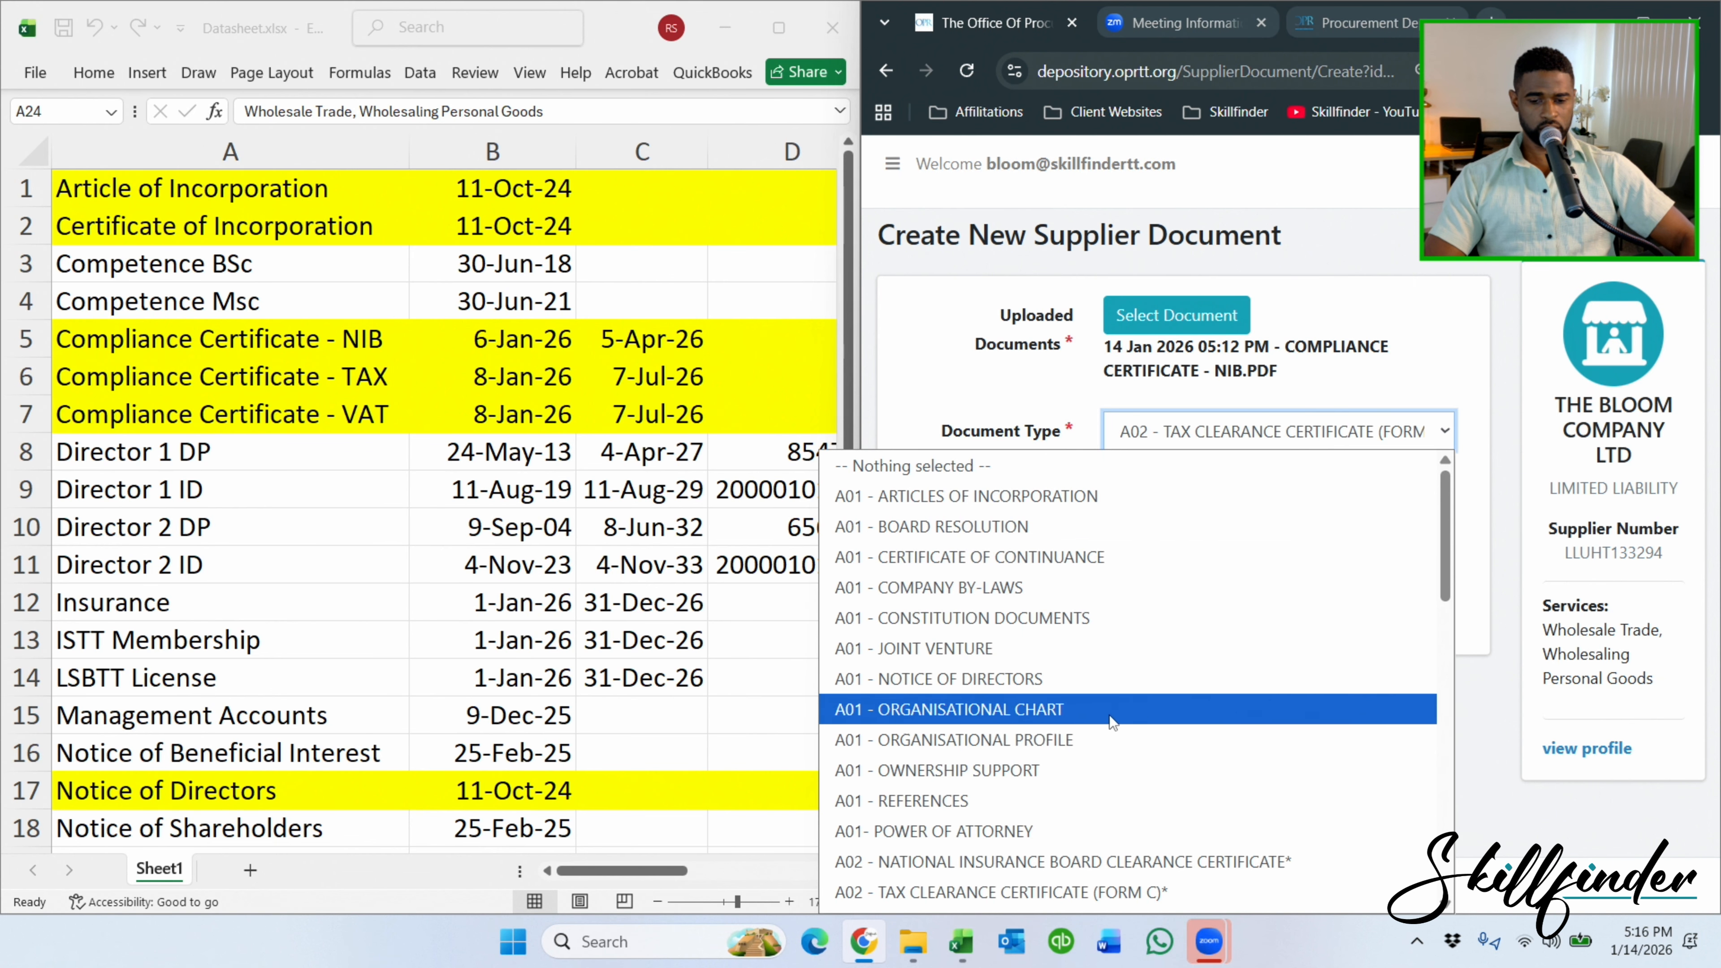
pyautogui.click(1095, 863)
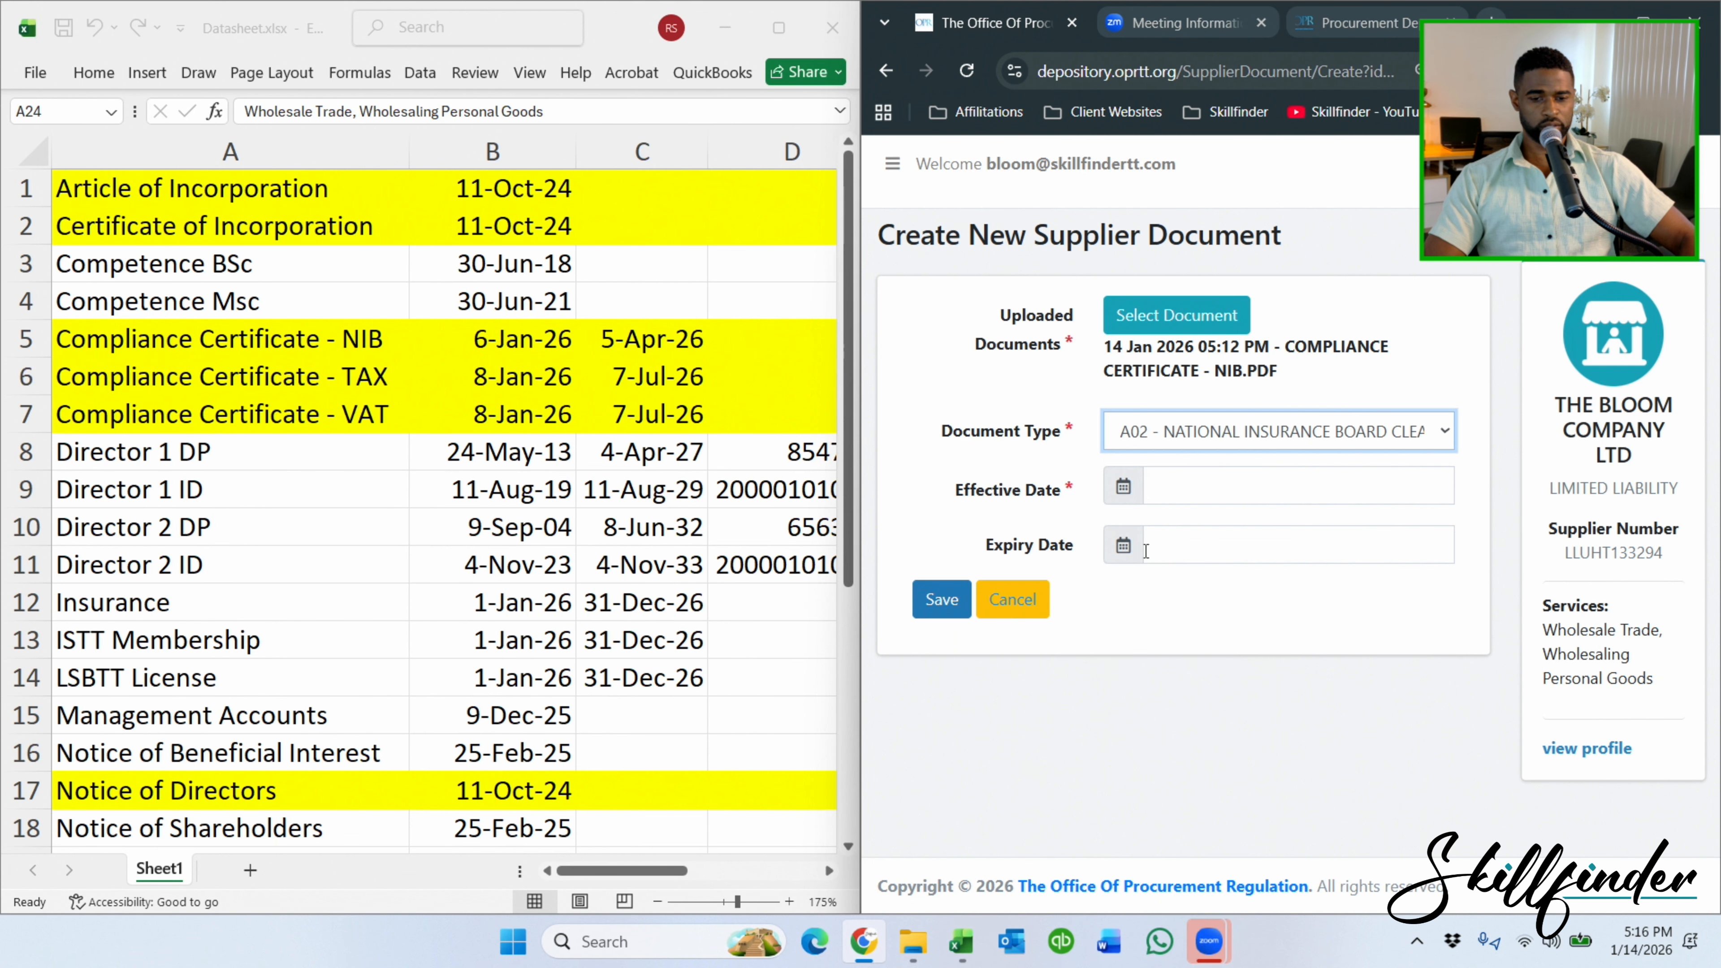
# Set effective date 06-January-2026 and expiry date 05-April-2026, then save.
pyautogui.click(1180, 491)
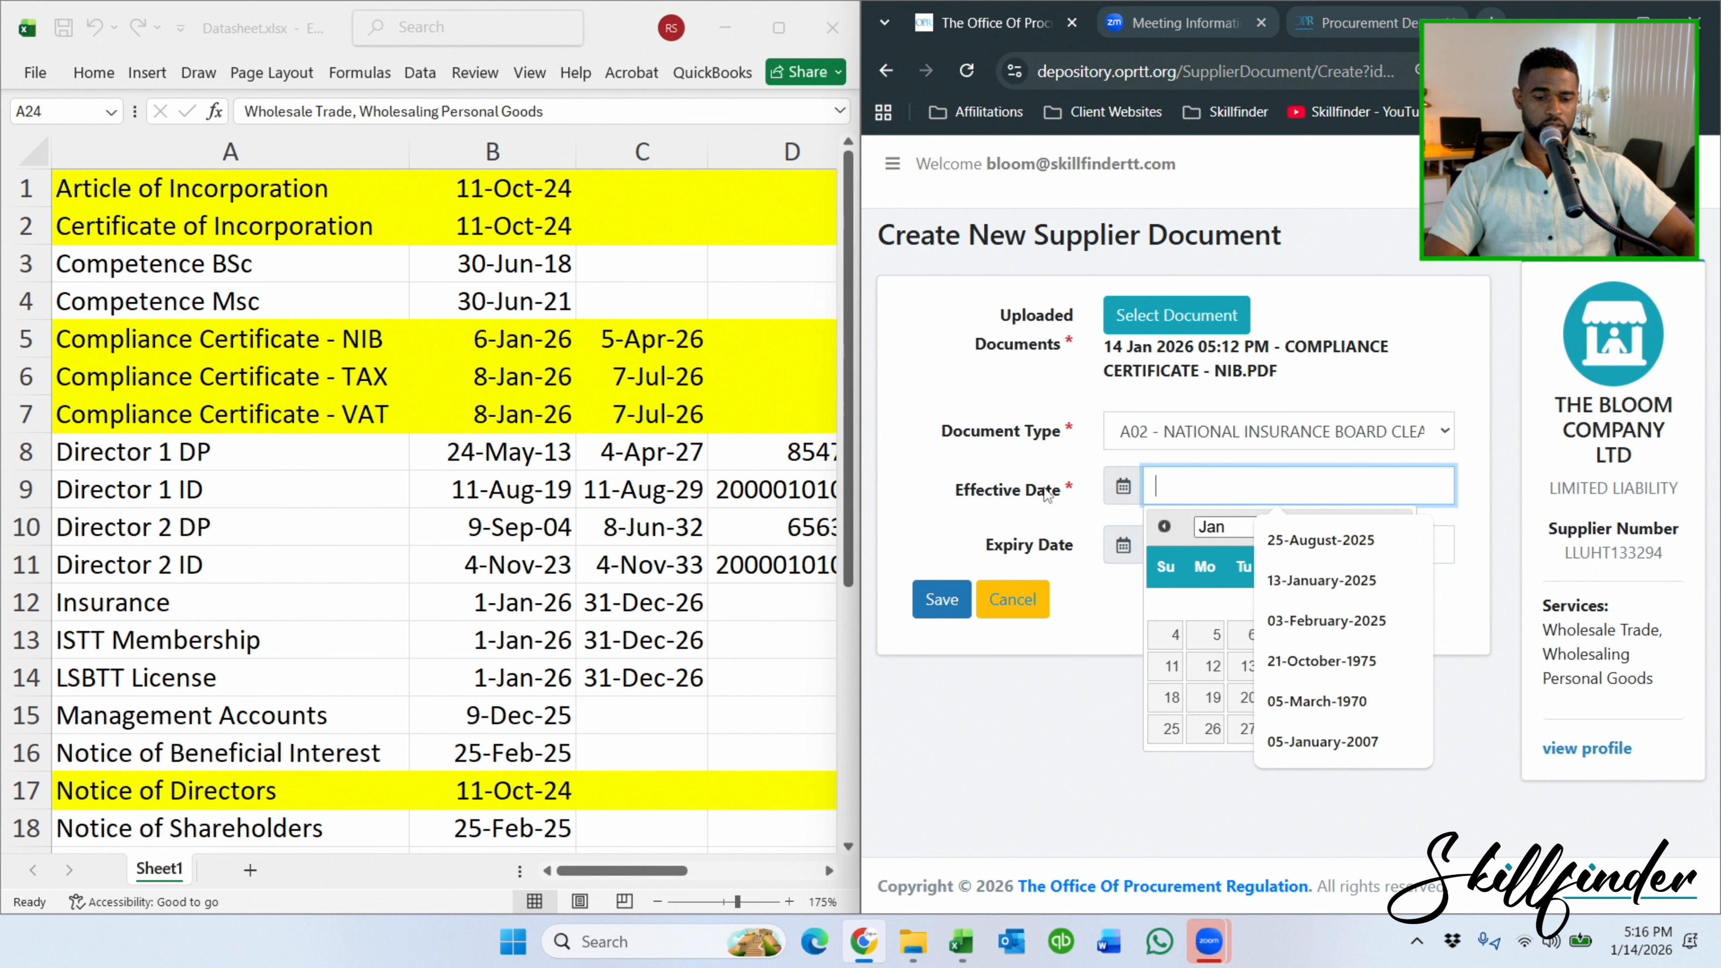
pyautogui.write('6')
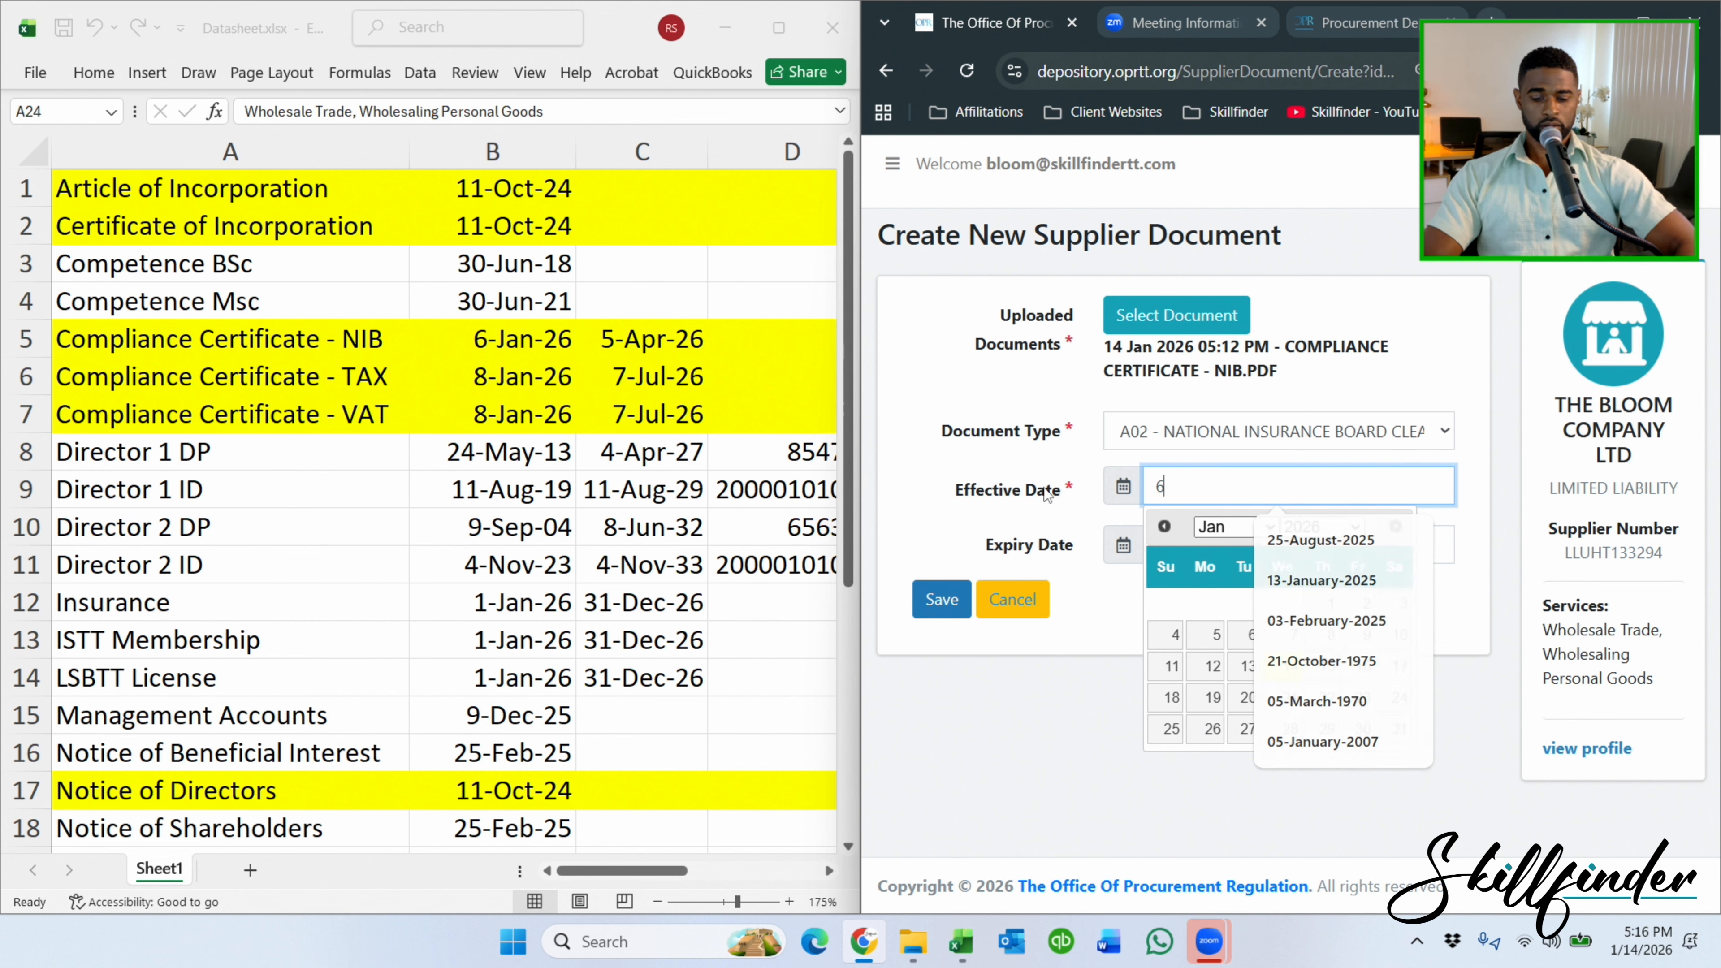
pyautogui.write('-janua')
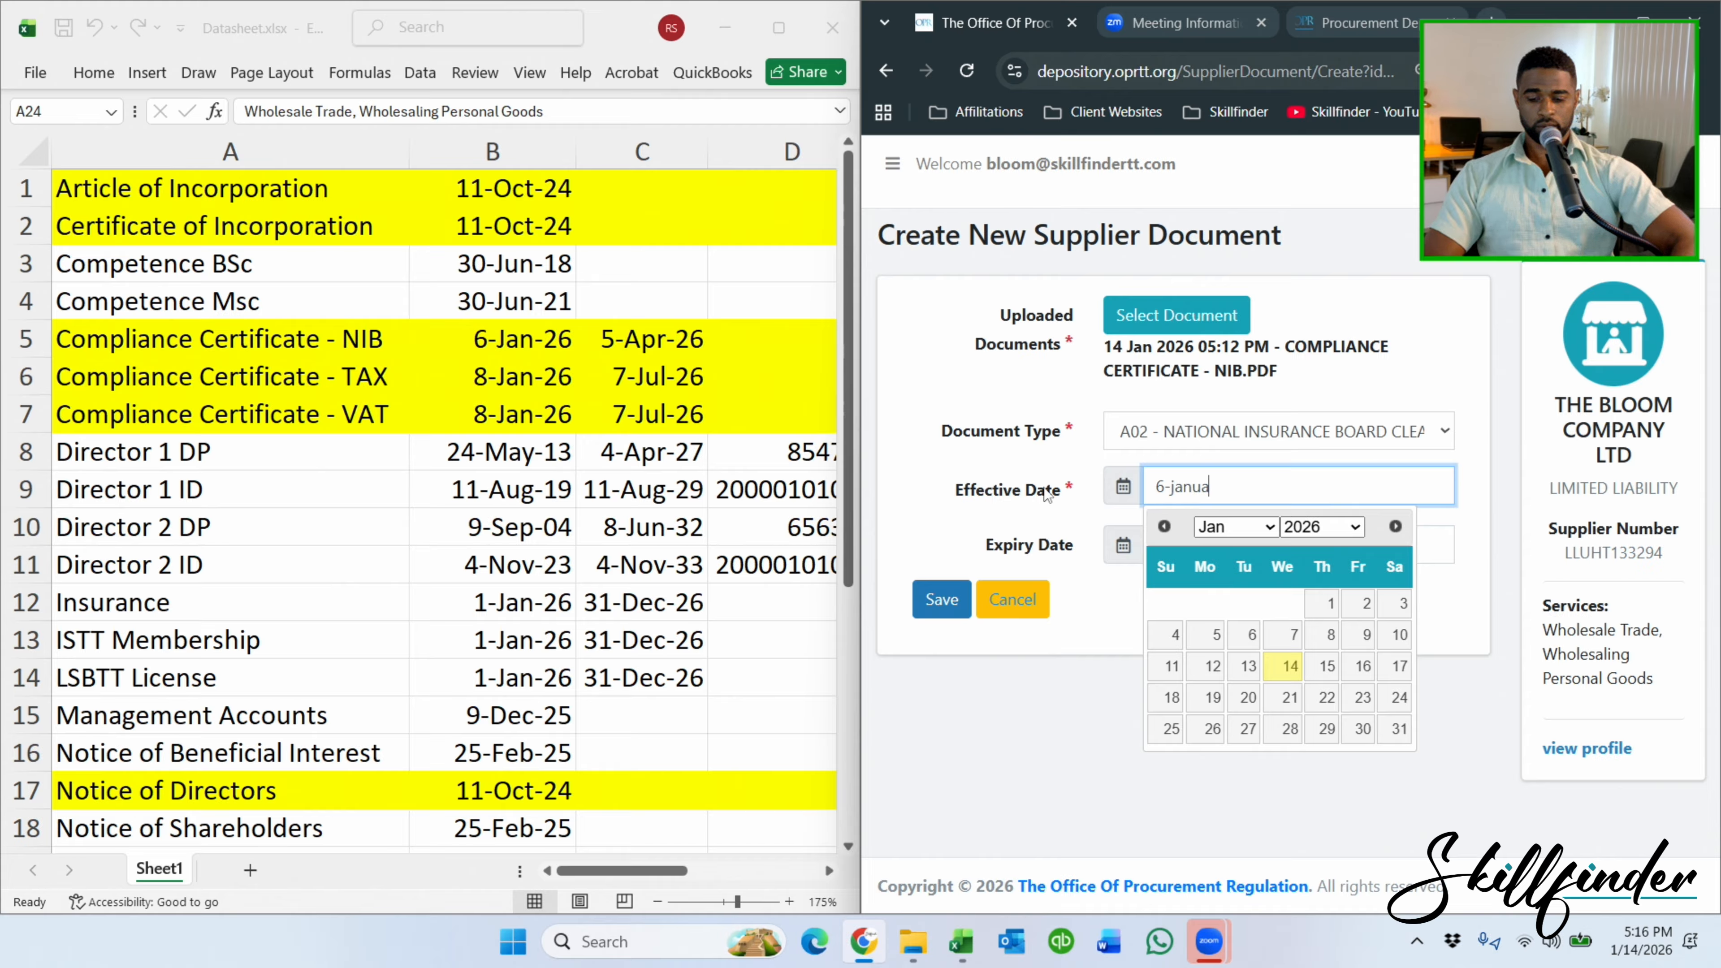
pyautogui.write('ry-2026')
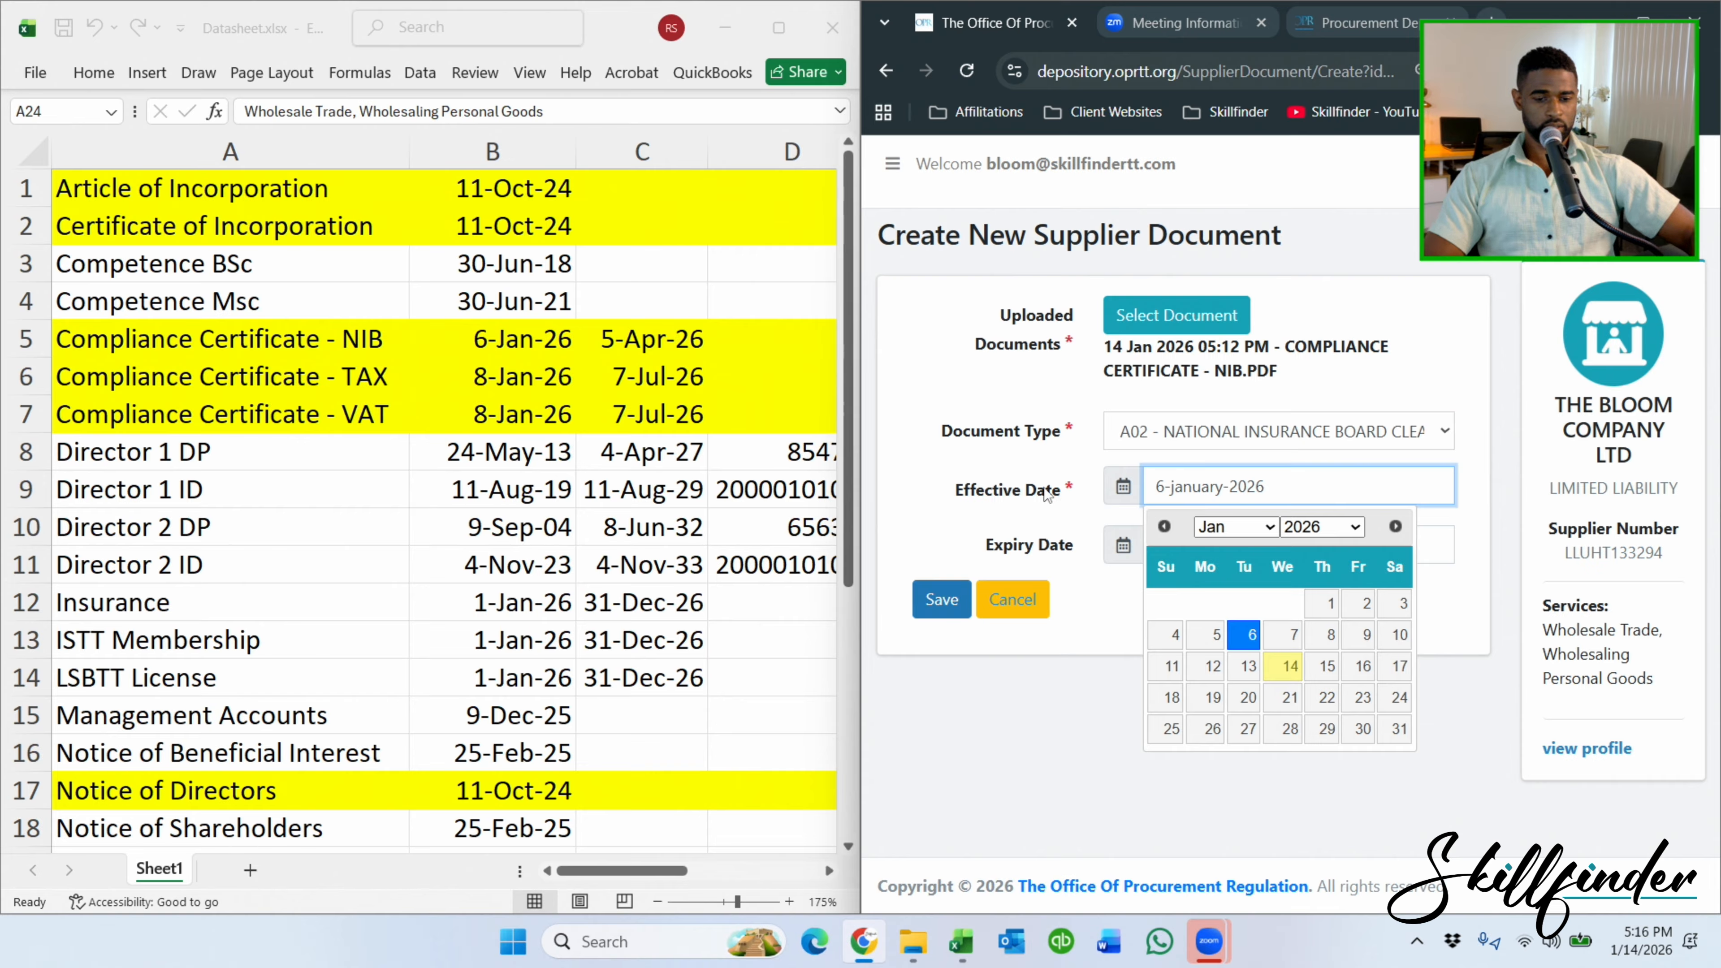
pyautogui.click(1251, 635)
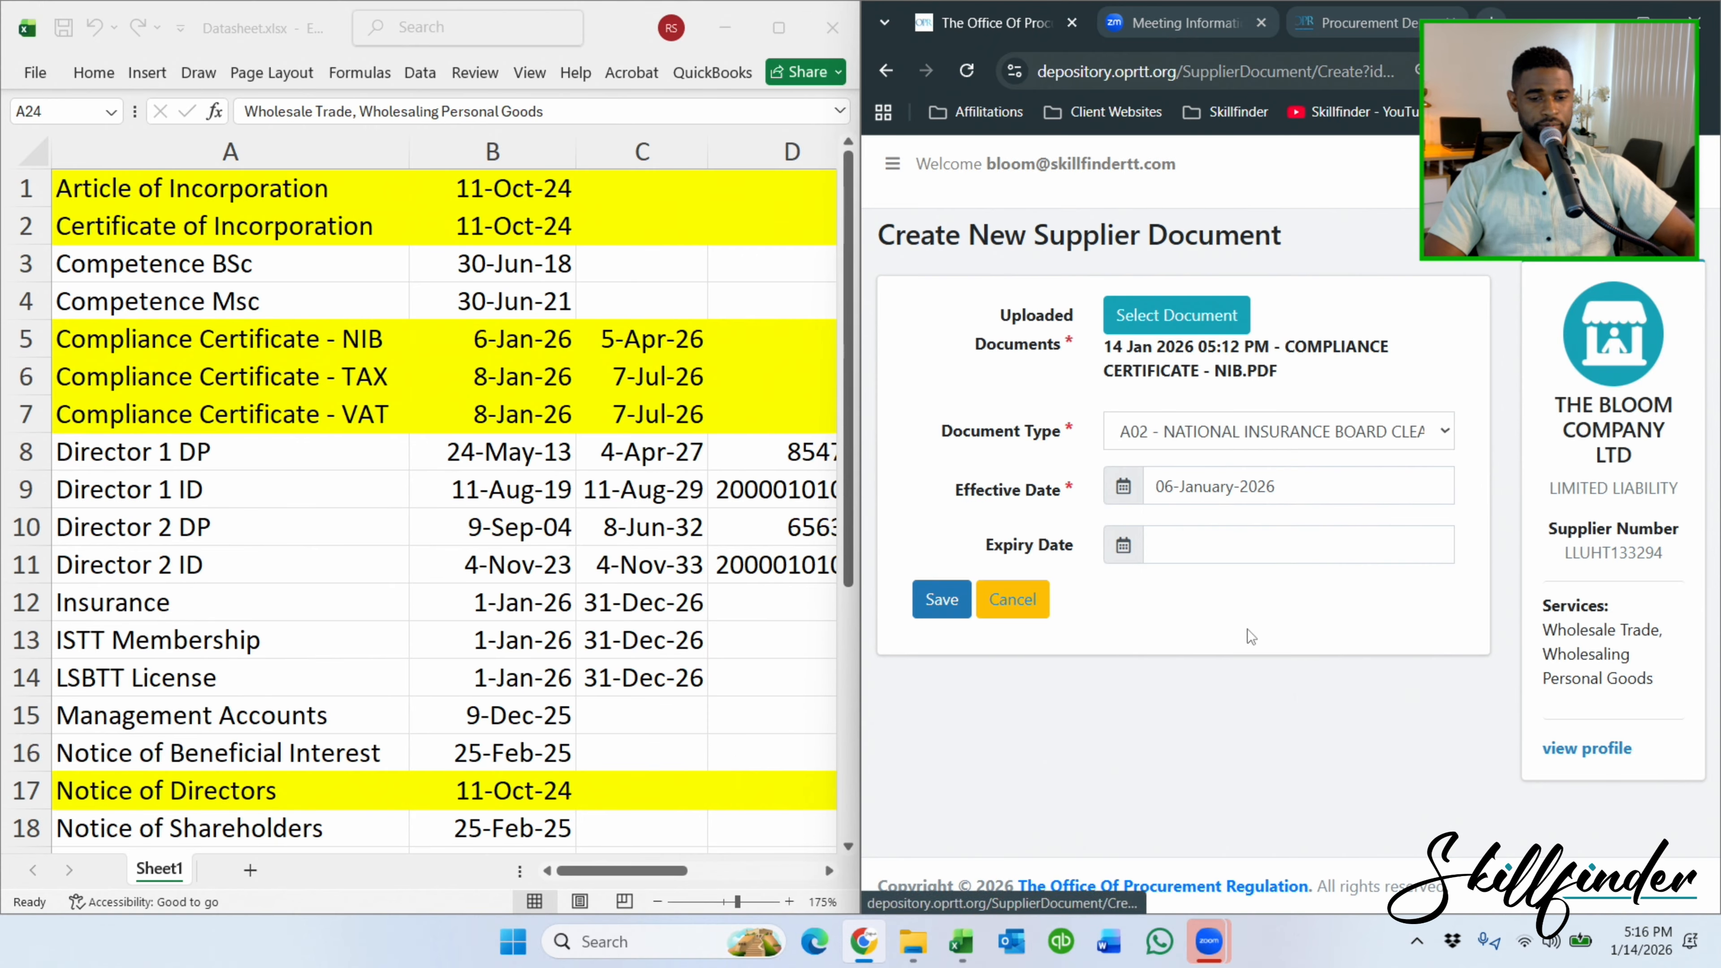
pyautogui.click(1207, 548)
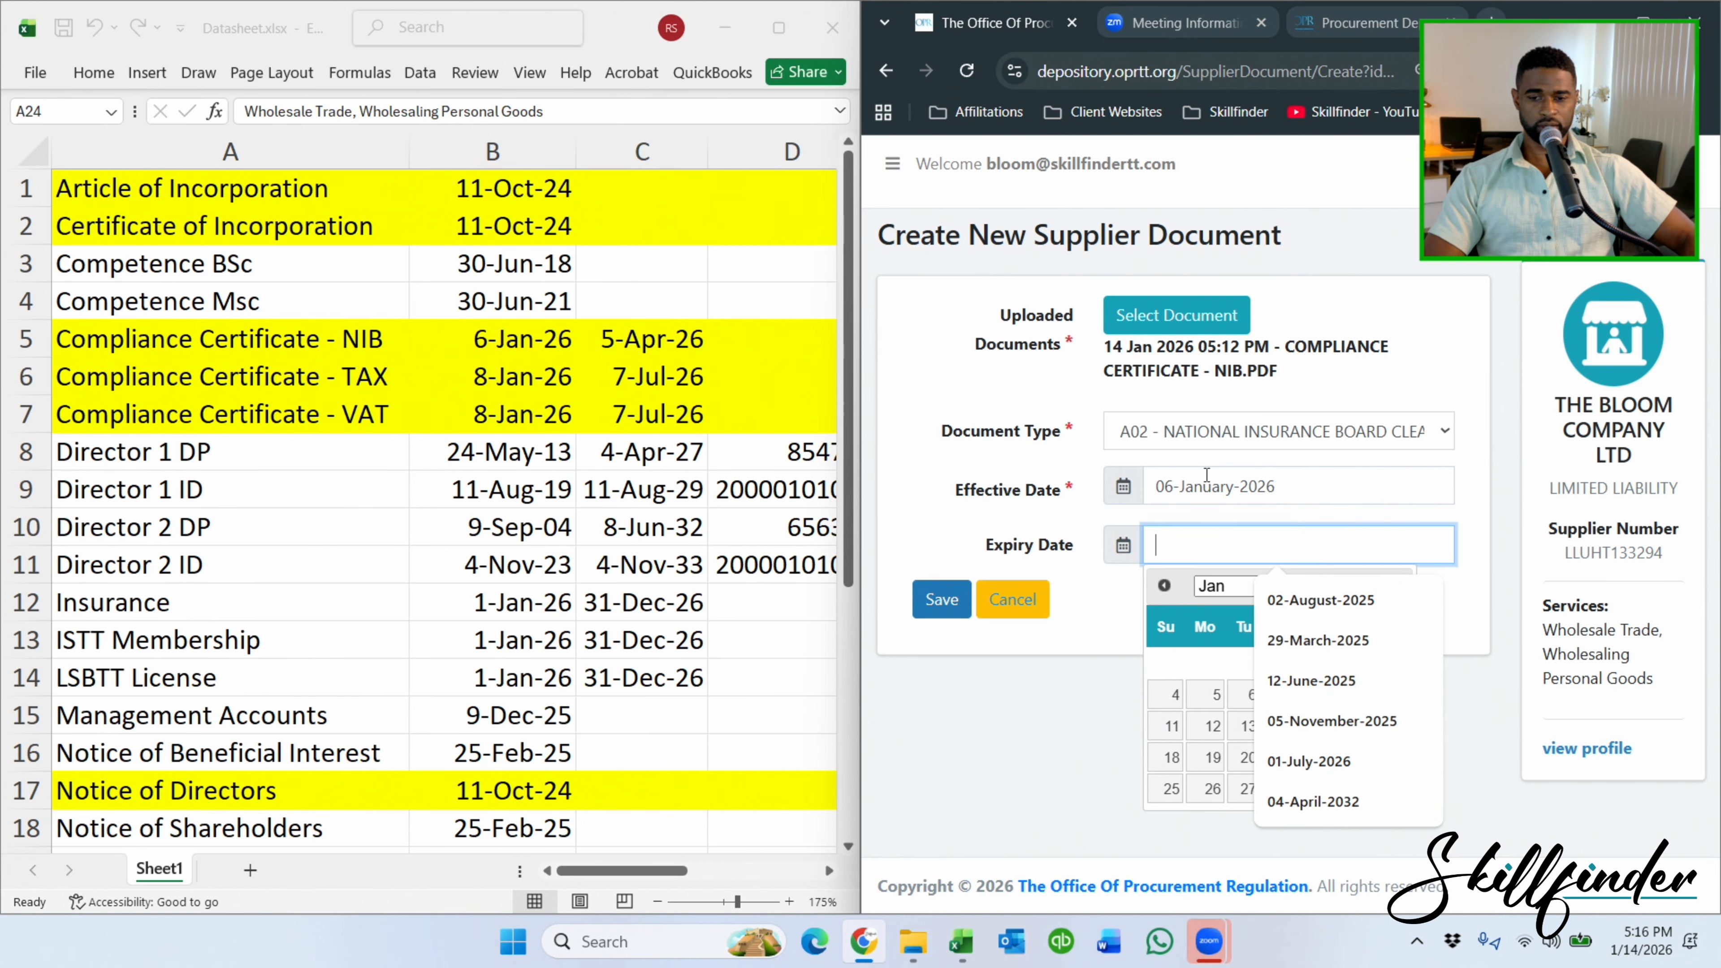
pyautogui.write('5-')
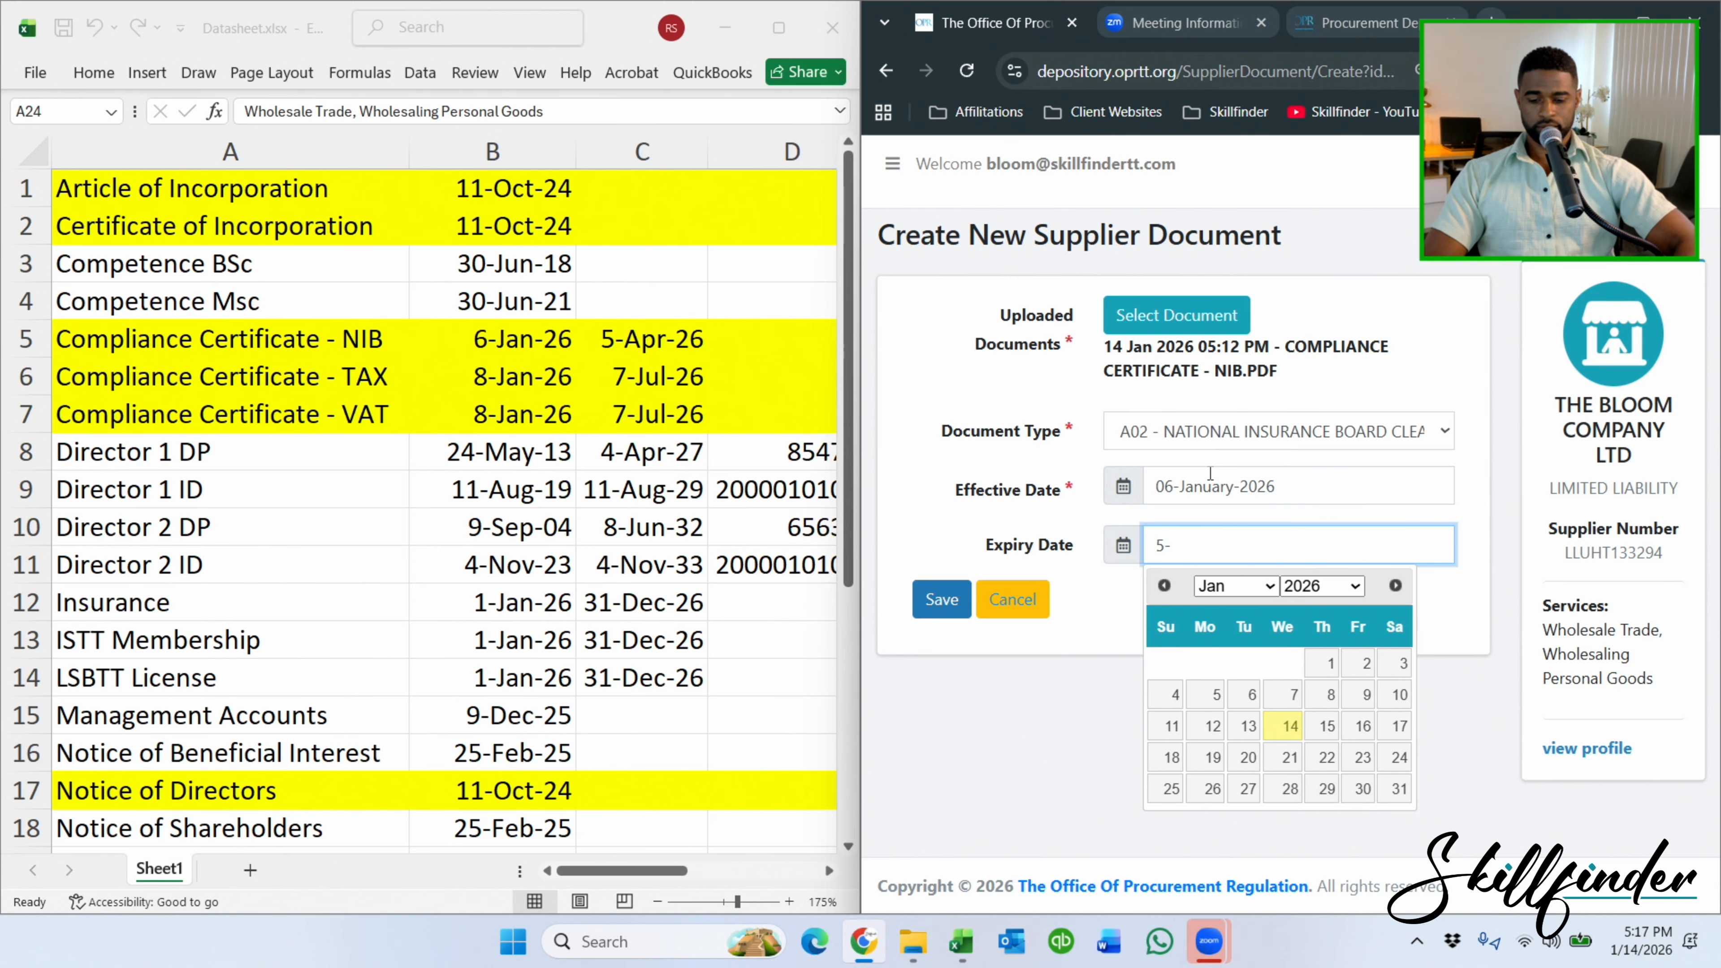
pyautogui.write('april-')
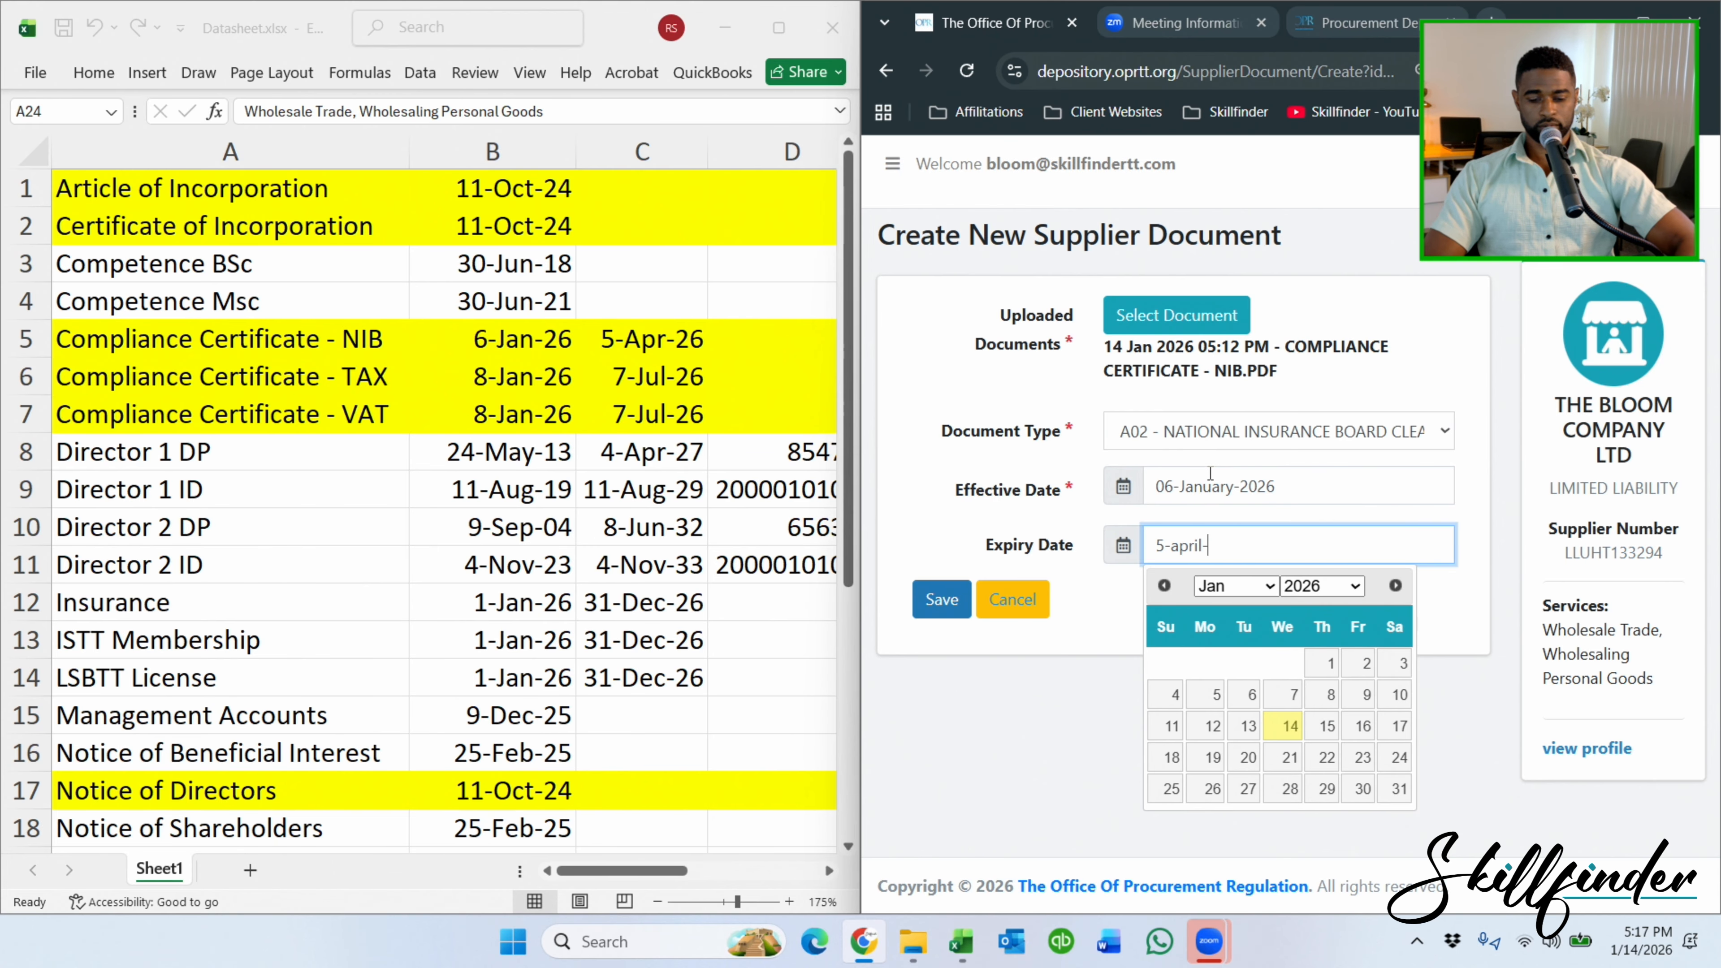
pyautogui.write('2026')
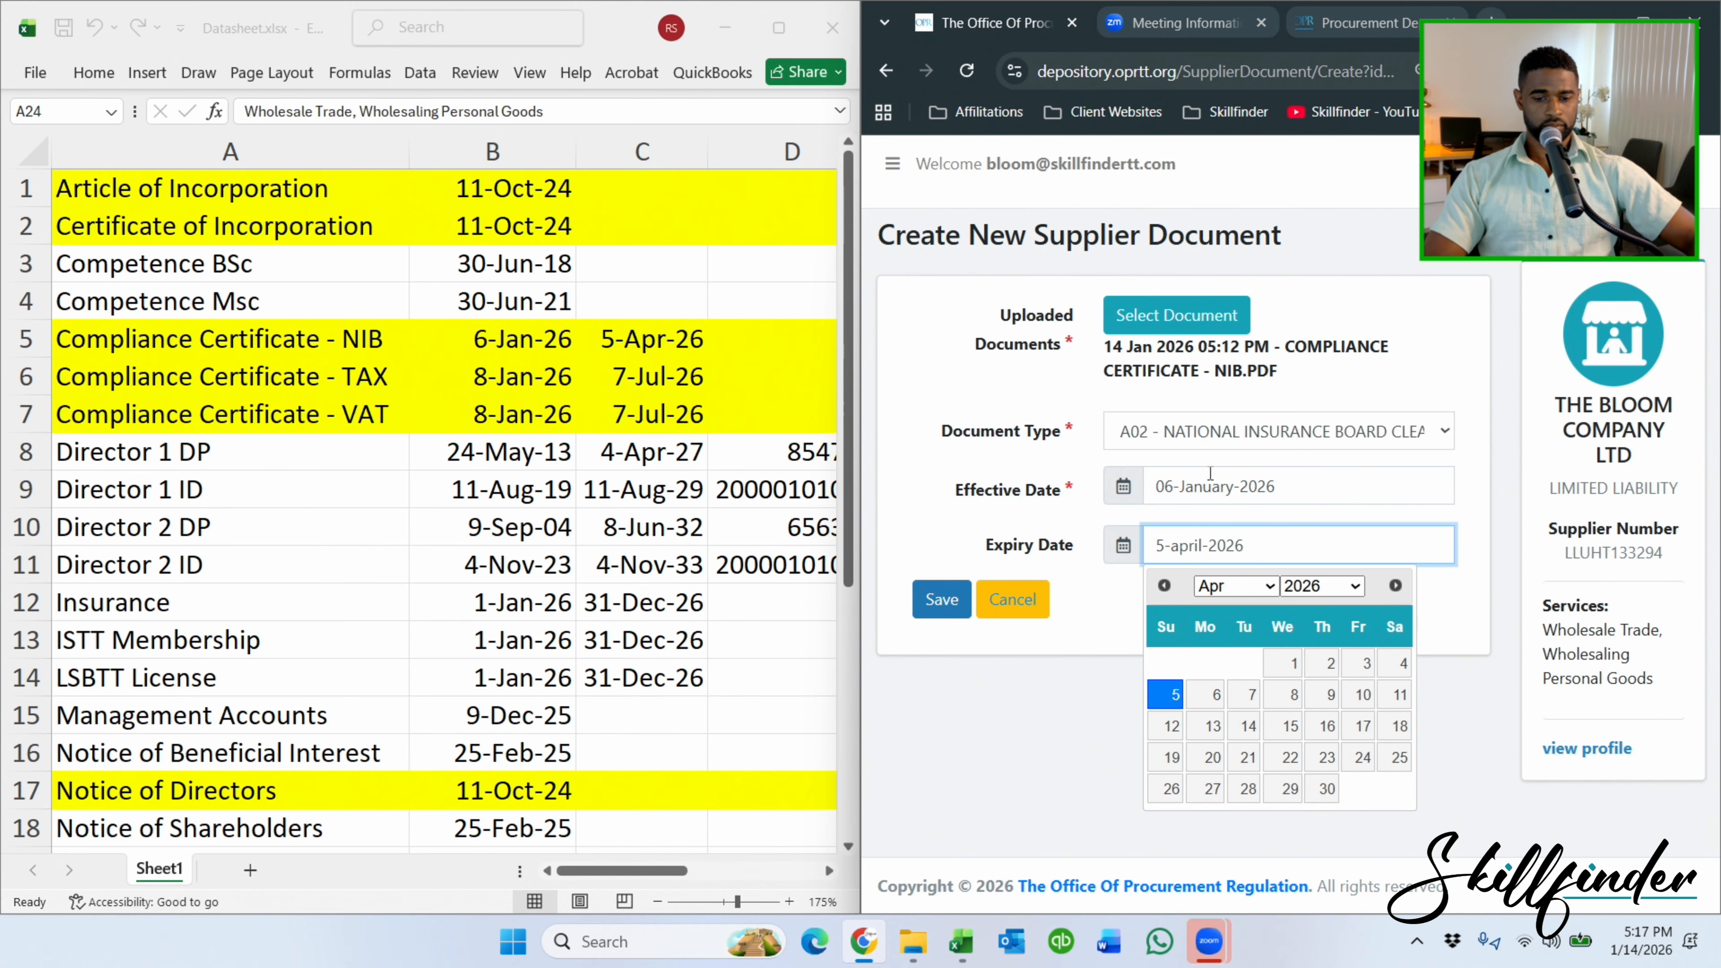
pyautogui.click(1165, 694)
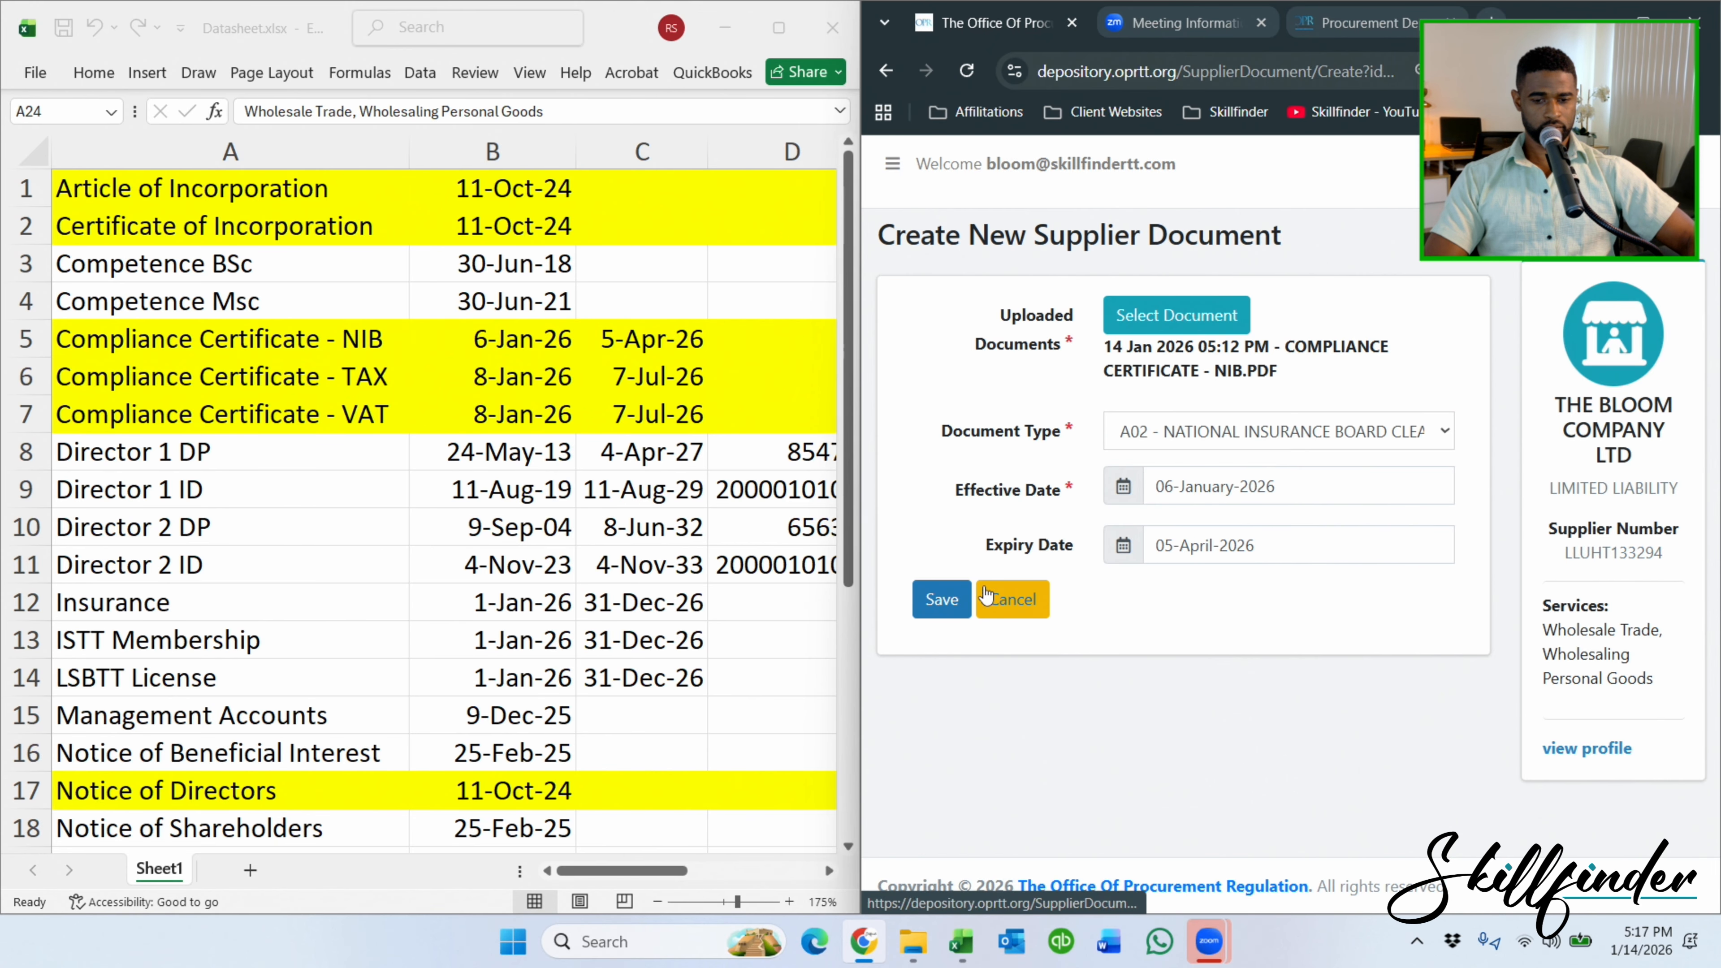
pyautogui.click(937, 600)
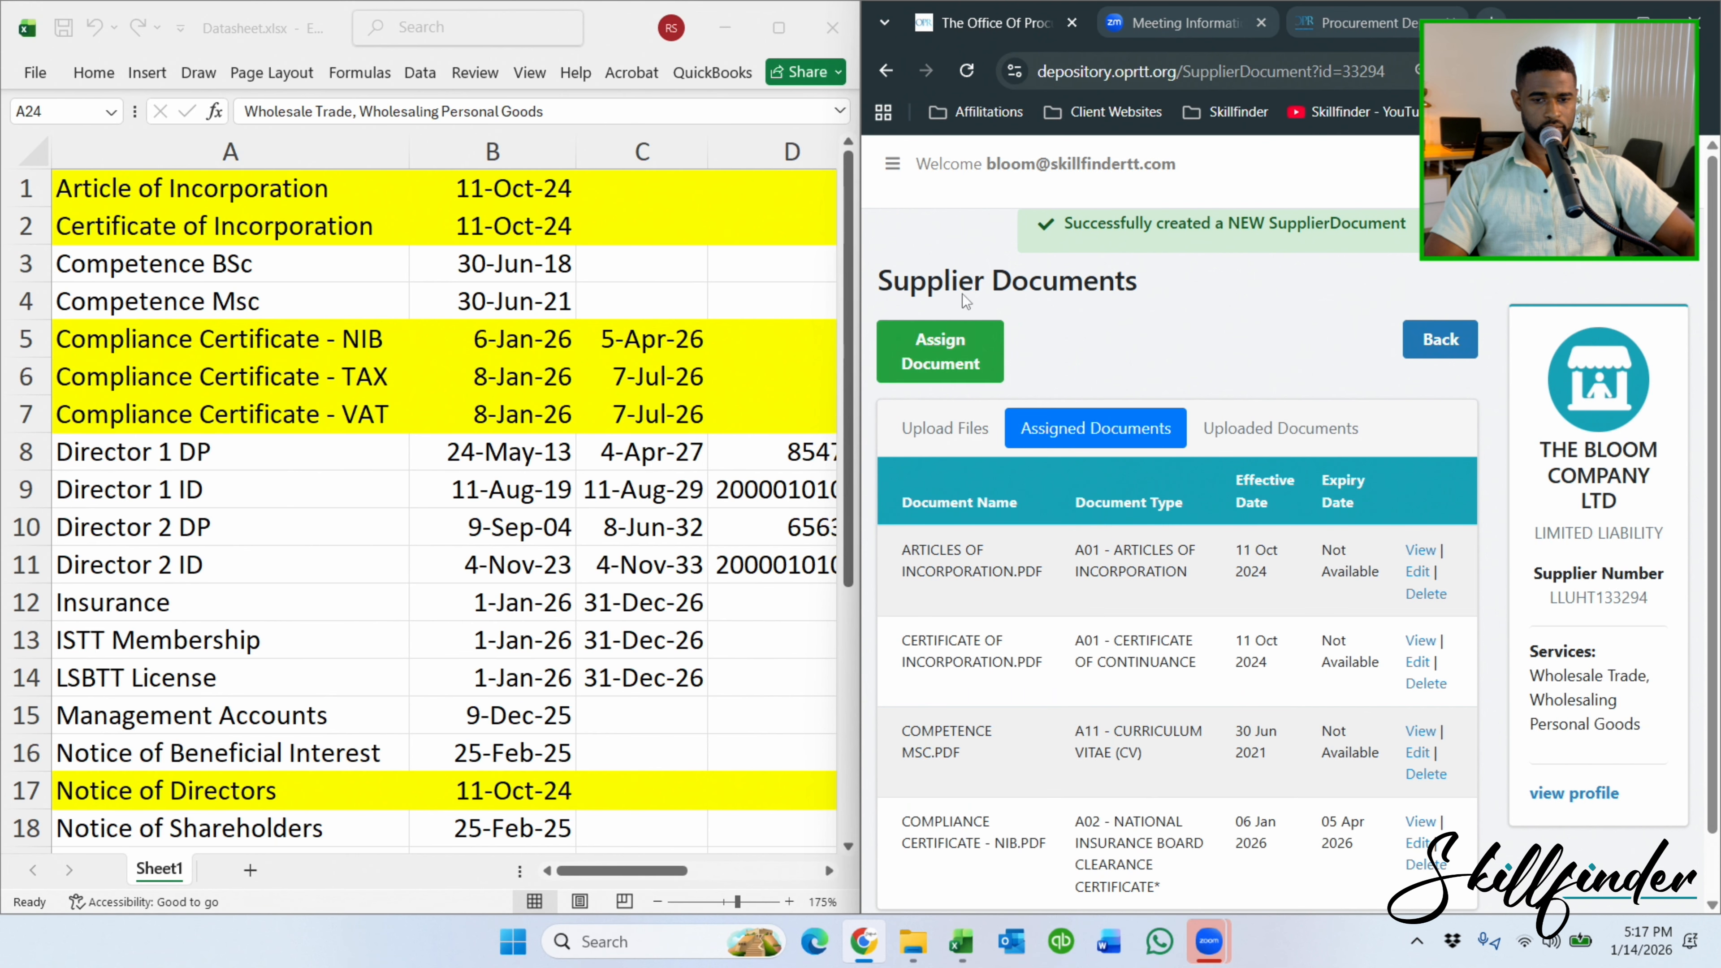
# Maximize the browser and scroll through the Uploaded Documents list of supplier PDFs.
pyautogui.click(1643, 21)
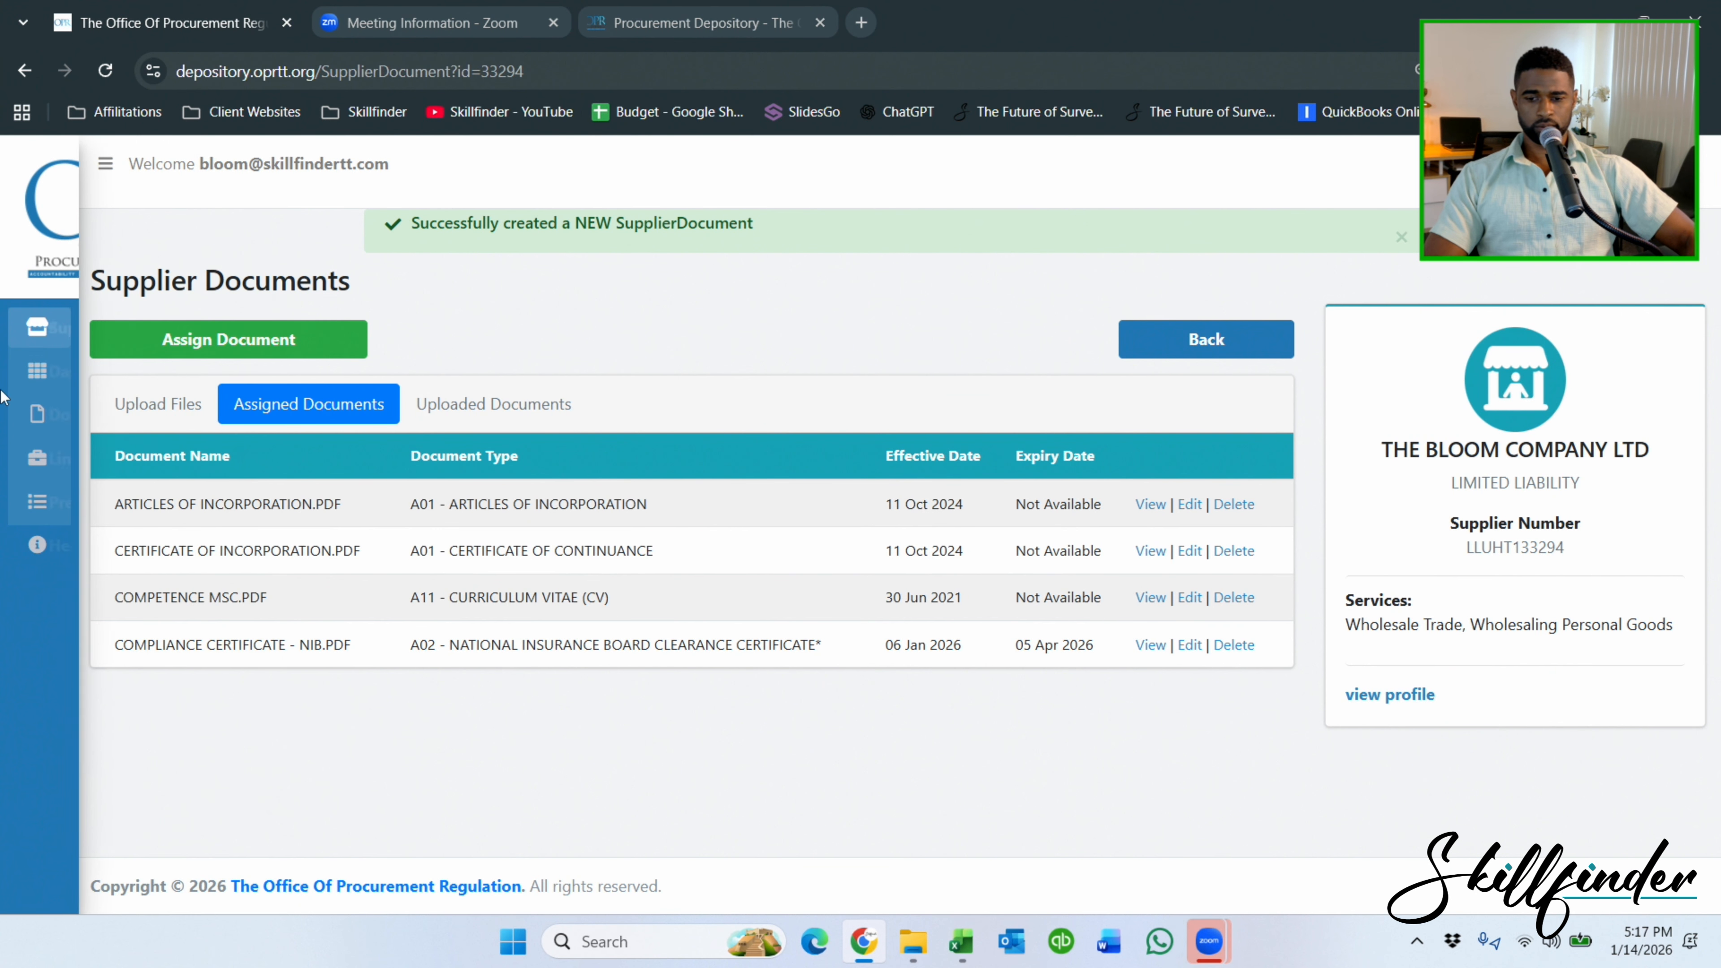
pyautogui.click(547, 405)
pyautogui.scroll(-4, 665, 464)
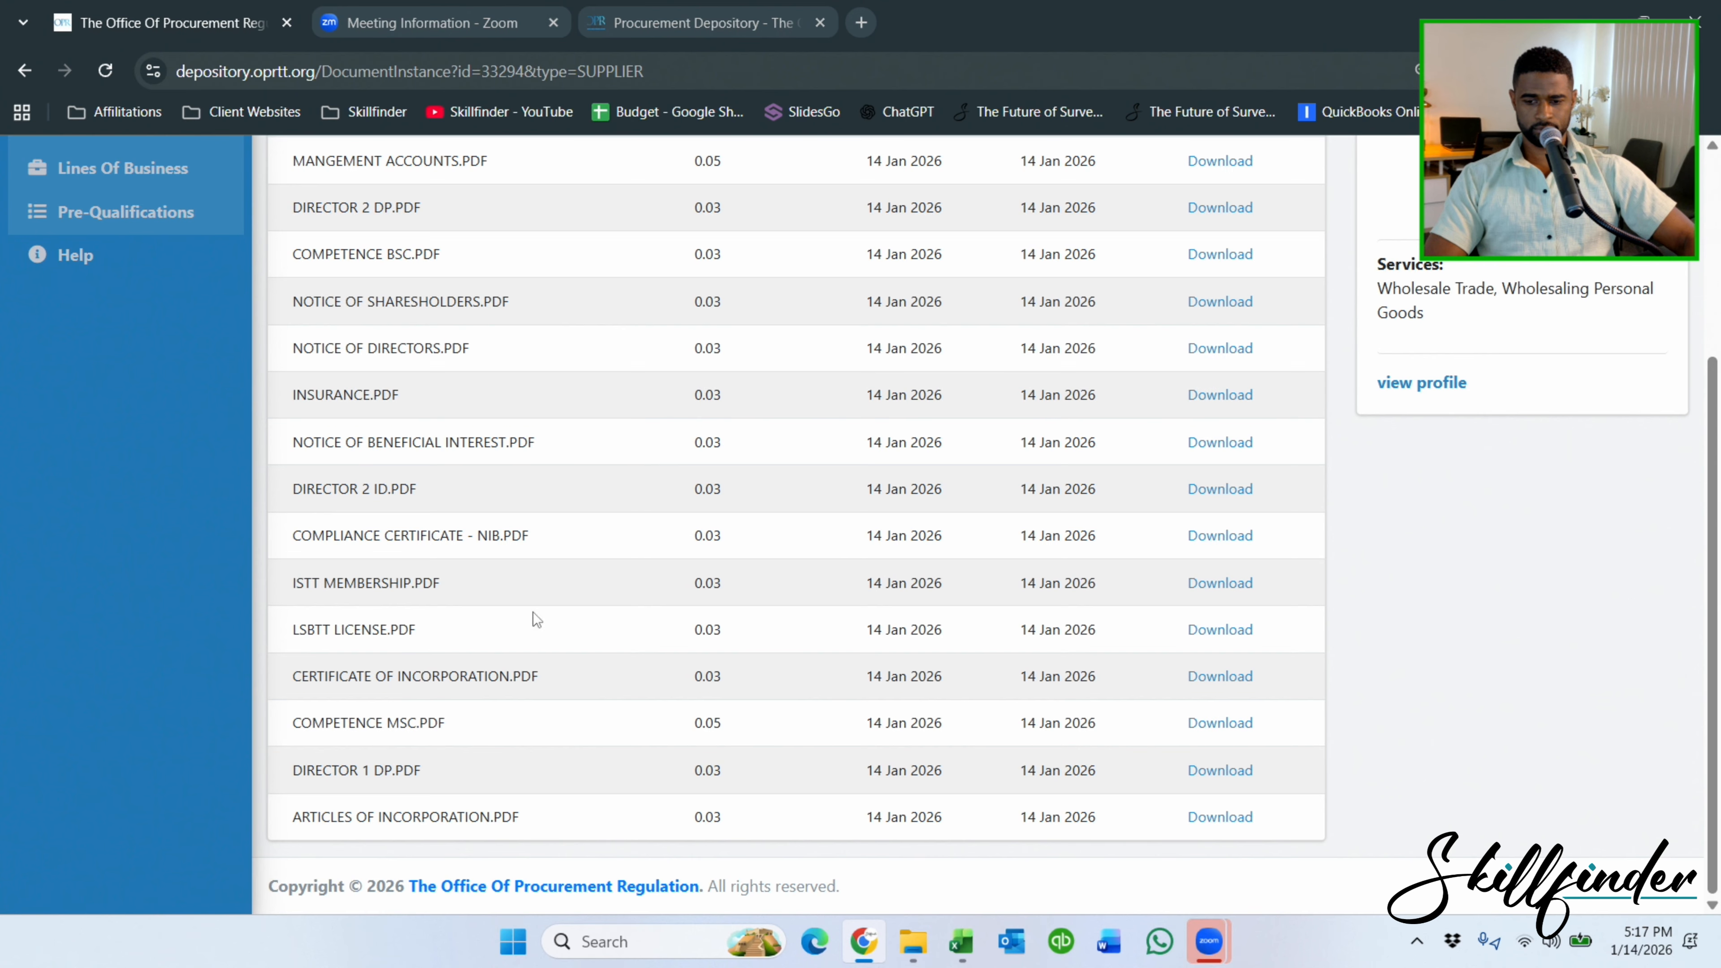
pyautogui.scroll(2, 382, 748)
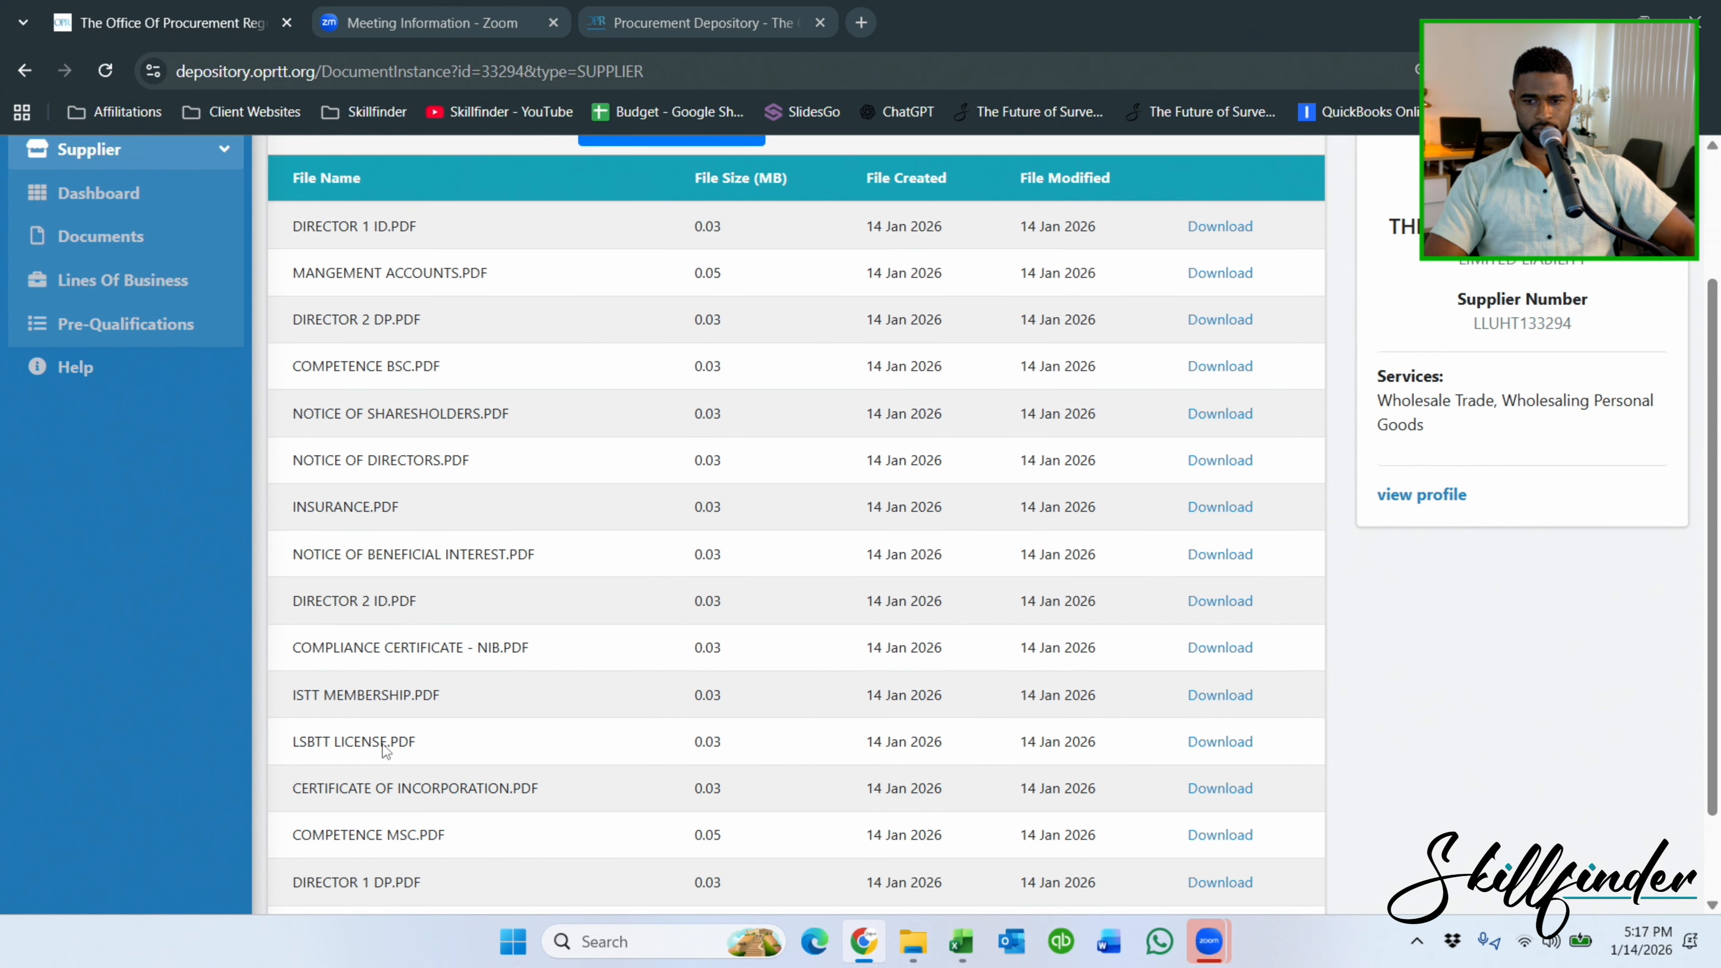
# Maximize the Media folder and convert the Compliance Certificate - TAX Word file to PDF.
pyautogui.click(913, 941)
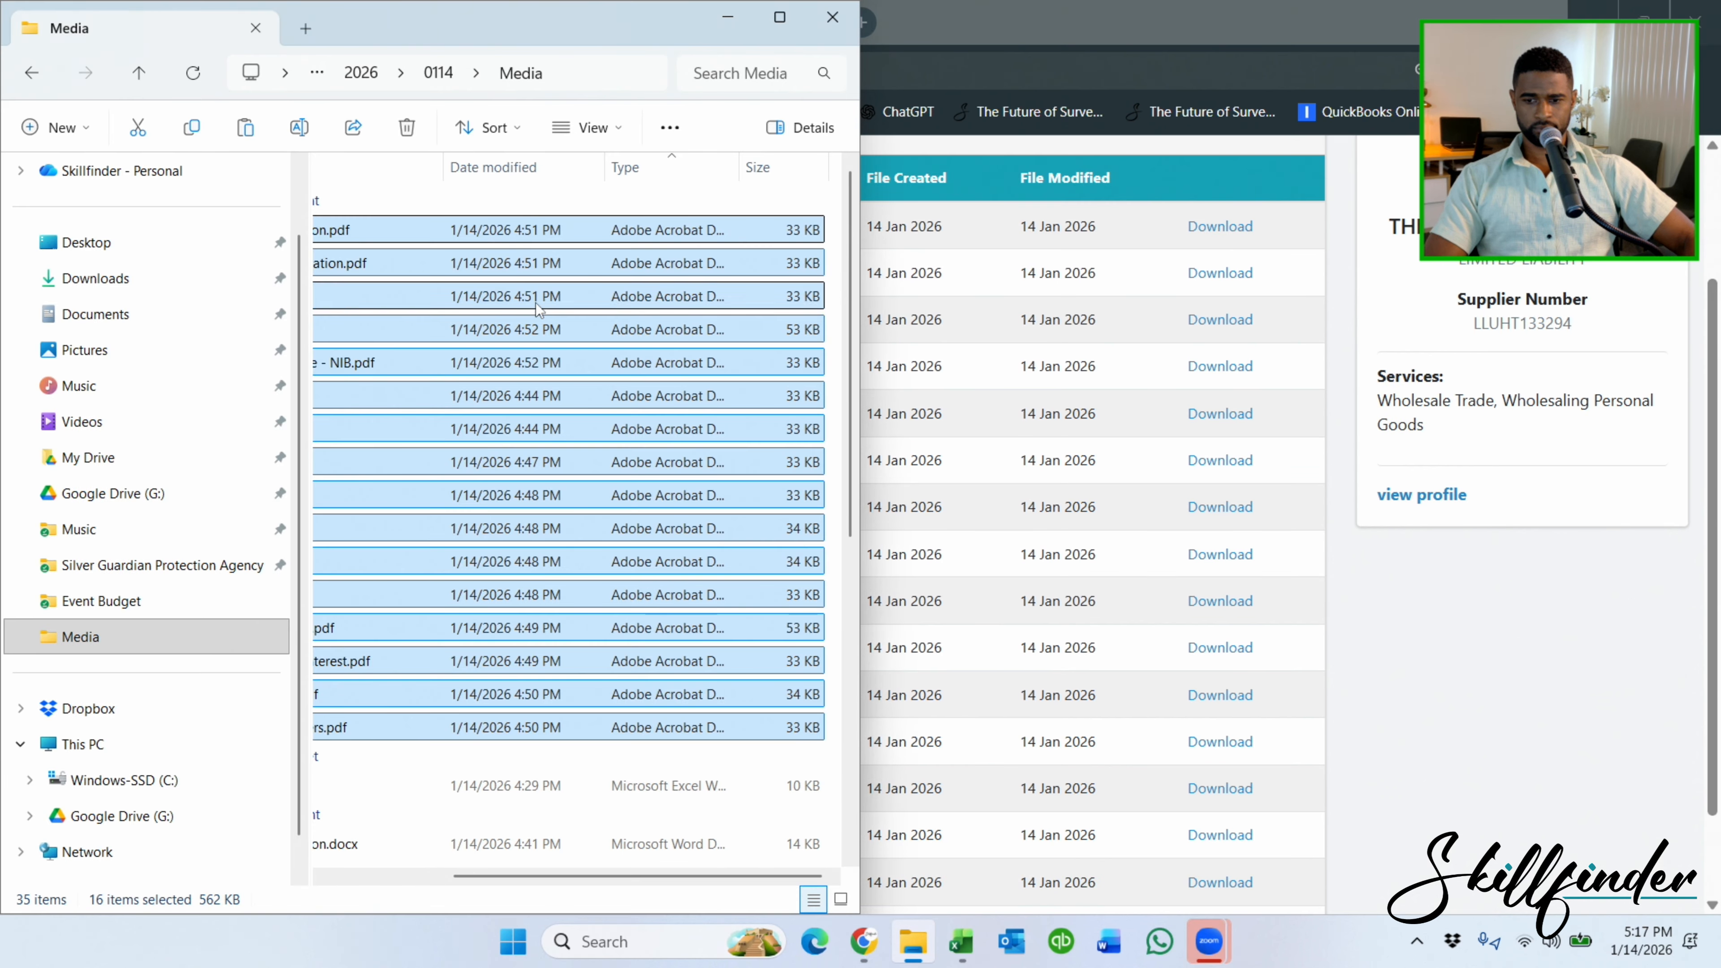
pyautogui.doubleClick(785, 22)
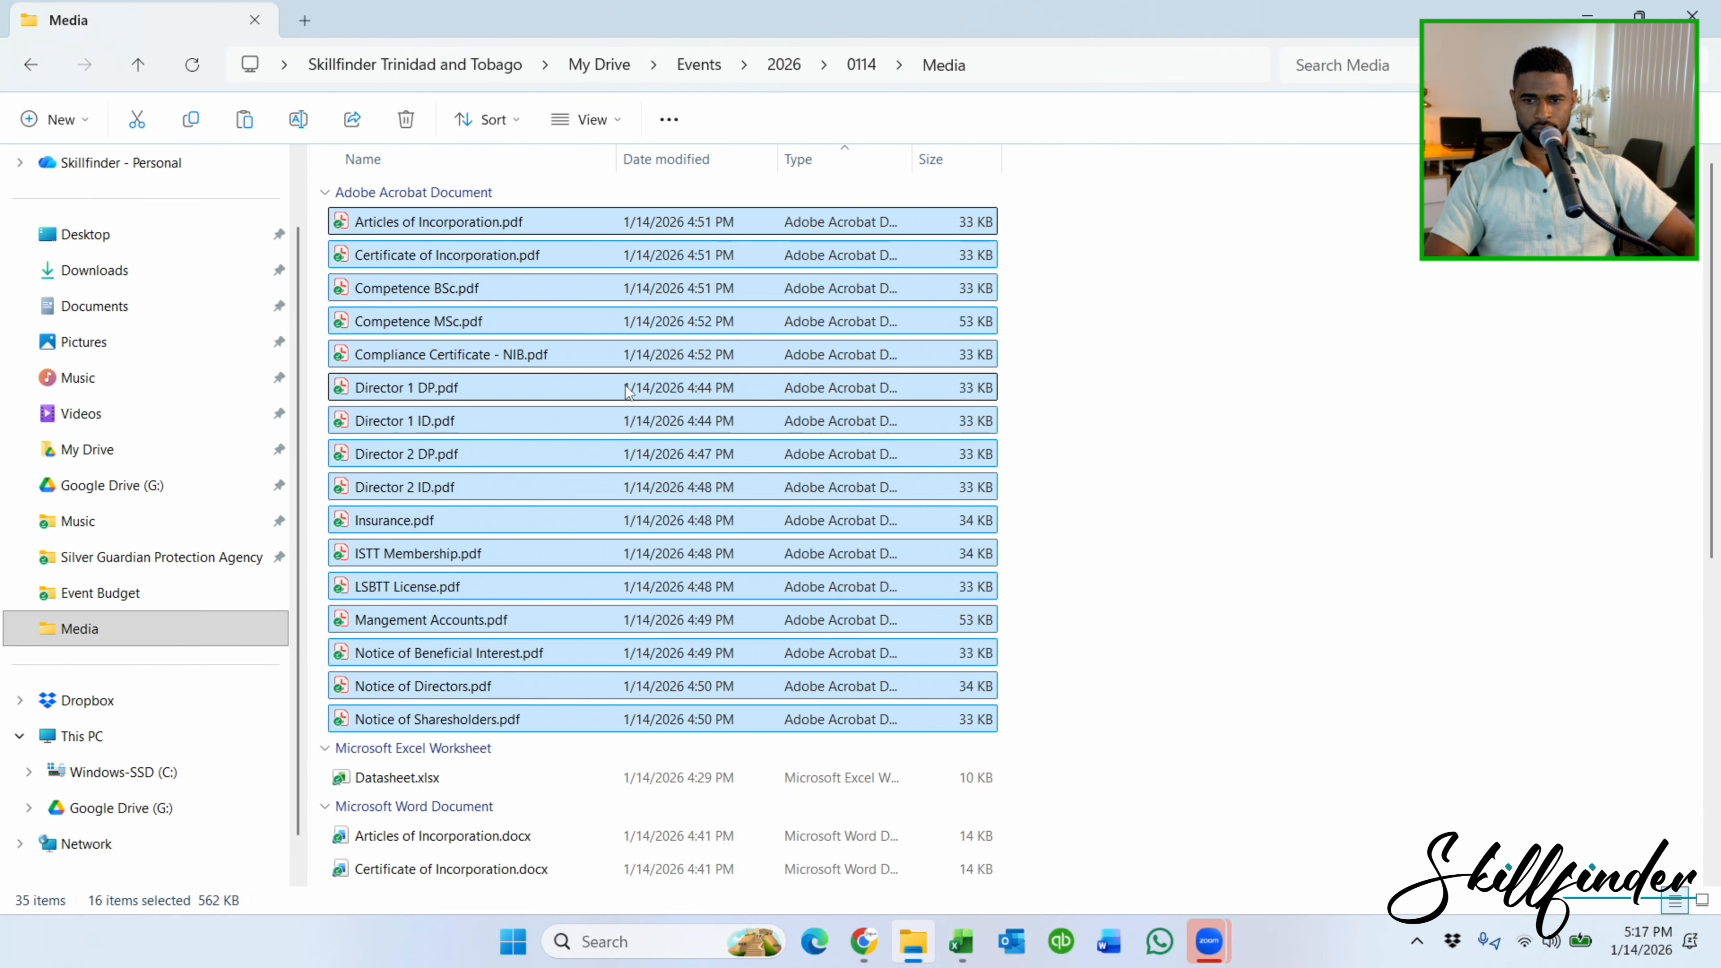
pyautogui.click(1235, 528)
pyautogui.scroll(-5, 1239, 527)
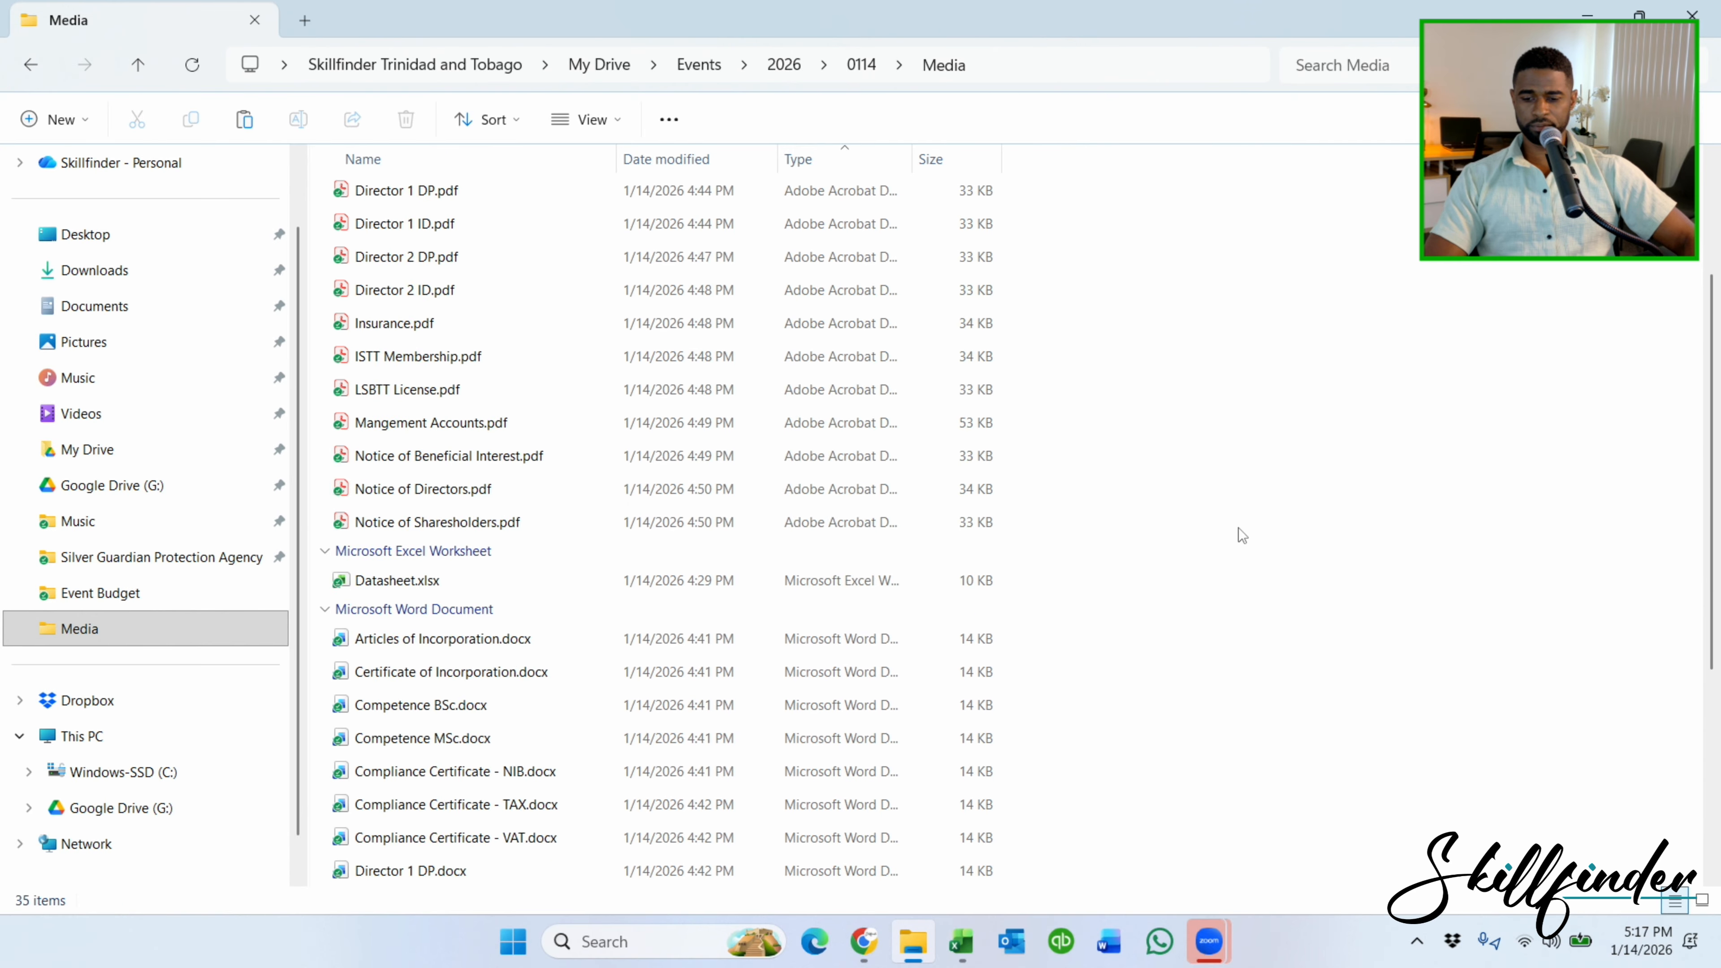
pyautogui.click(502, 470)
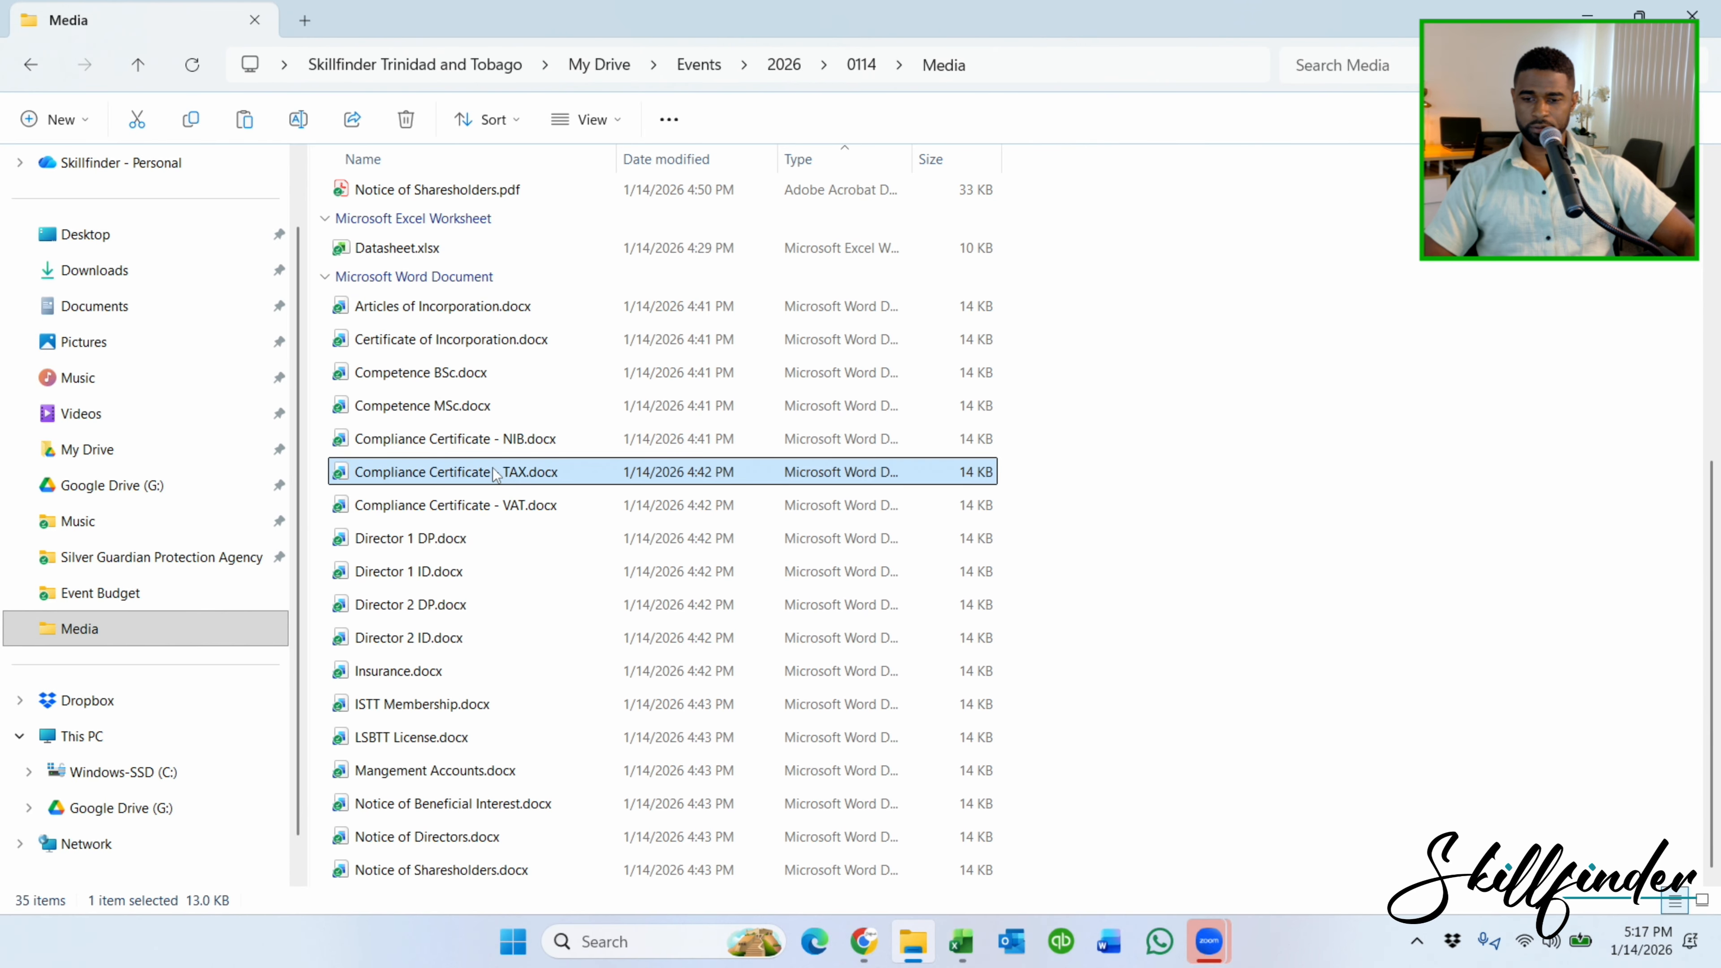
pyautogui.rightClick(495, 472)
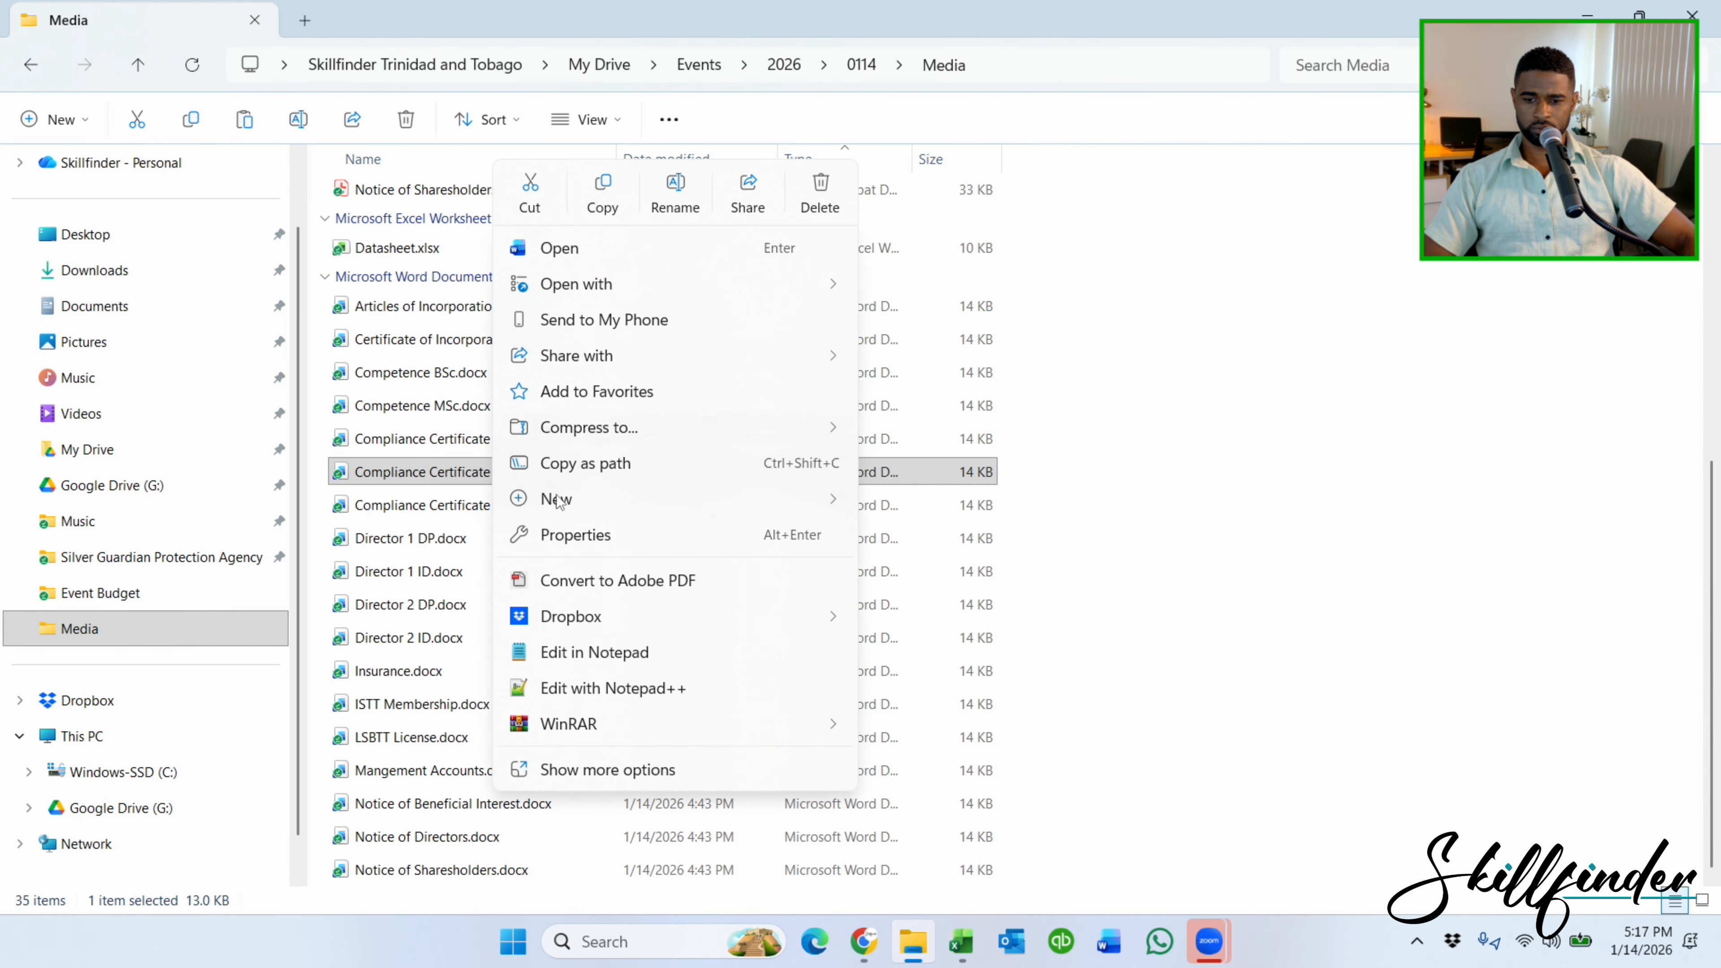
pyautogui.click(560, 580)
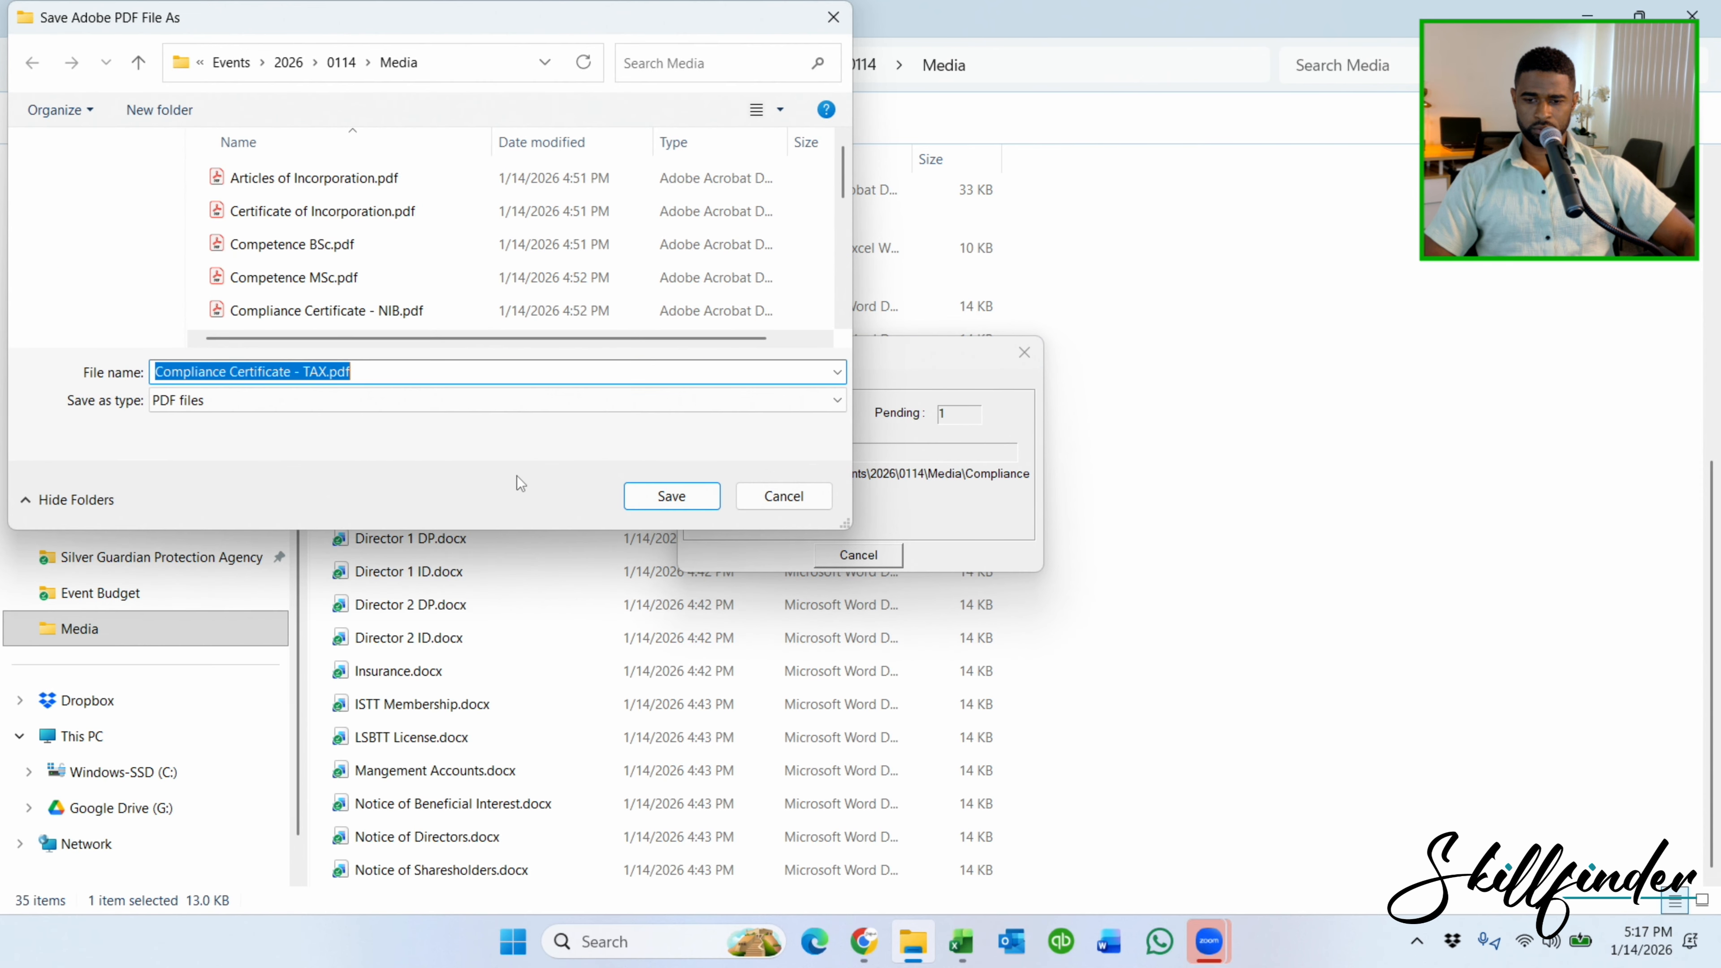
pyautogui.click(689, 498)
# Convert the Compliance Certificate - VAT Word file to PDF, saving it in Media.
pyautogui.click(505, 505)
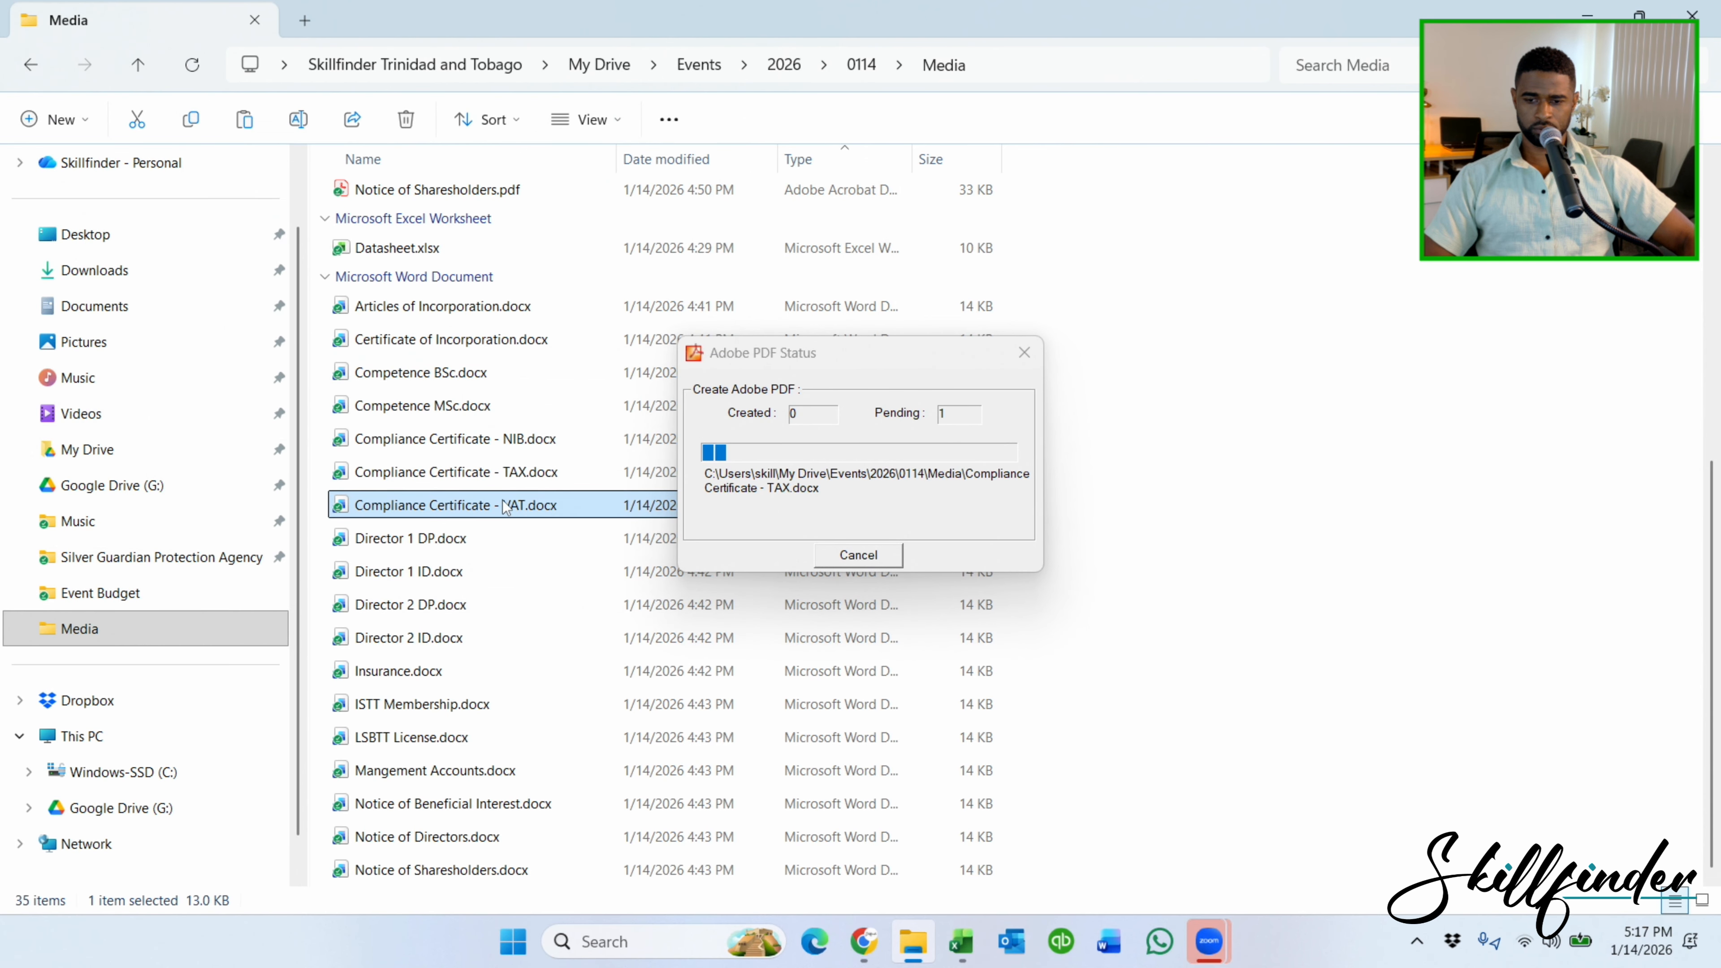
pyautogui.rightClick(505, 503)
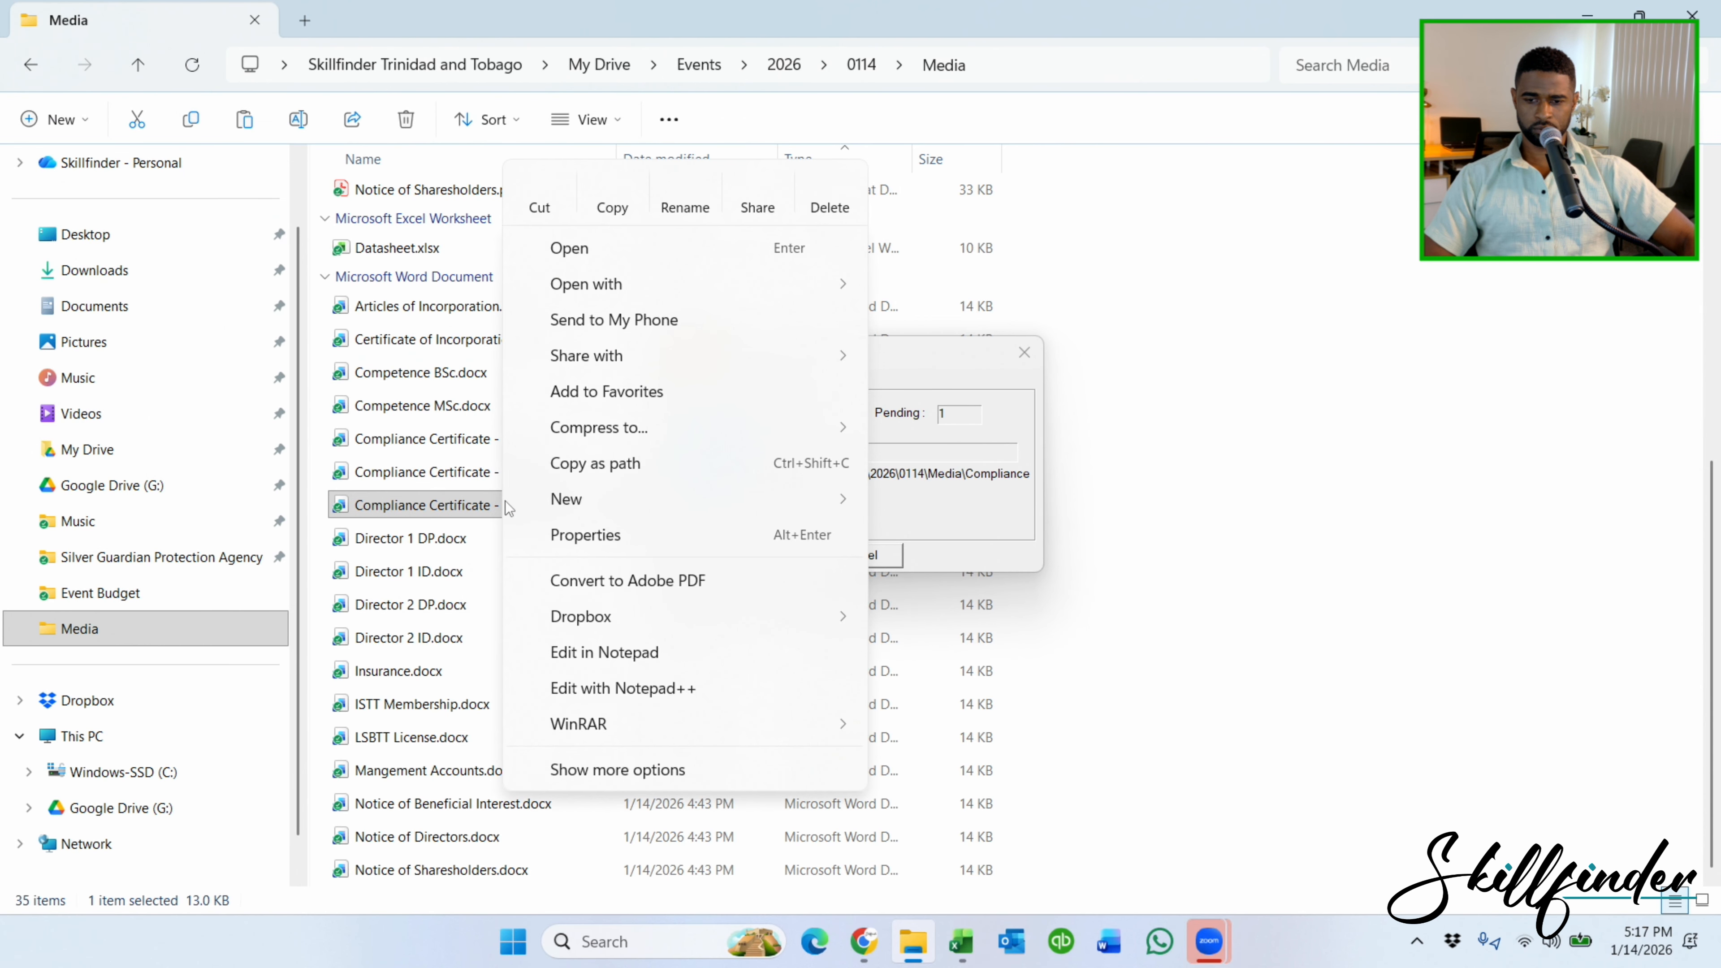
pyautogui.click(549, 582)
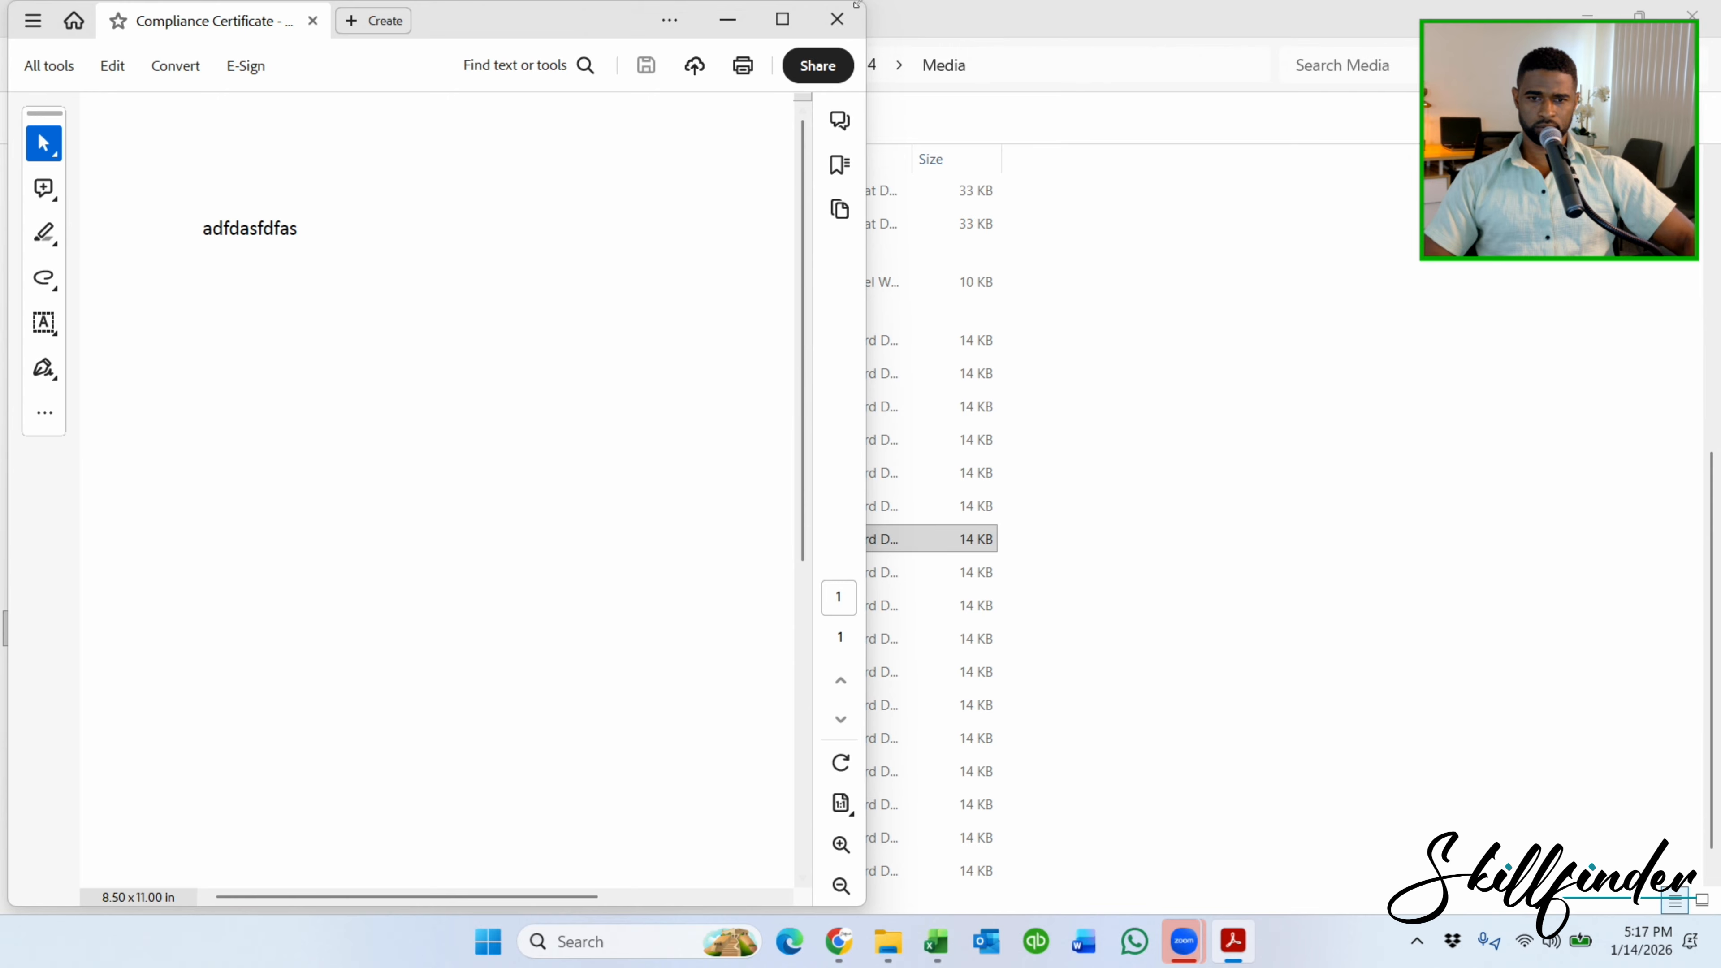
pyautogui.click(837, 18)
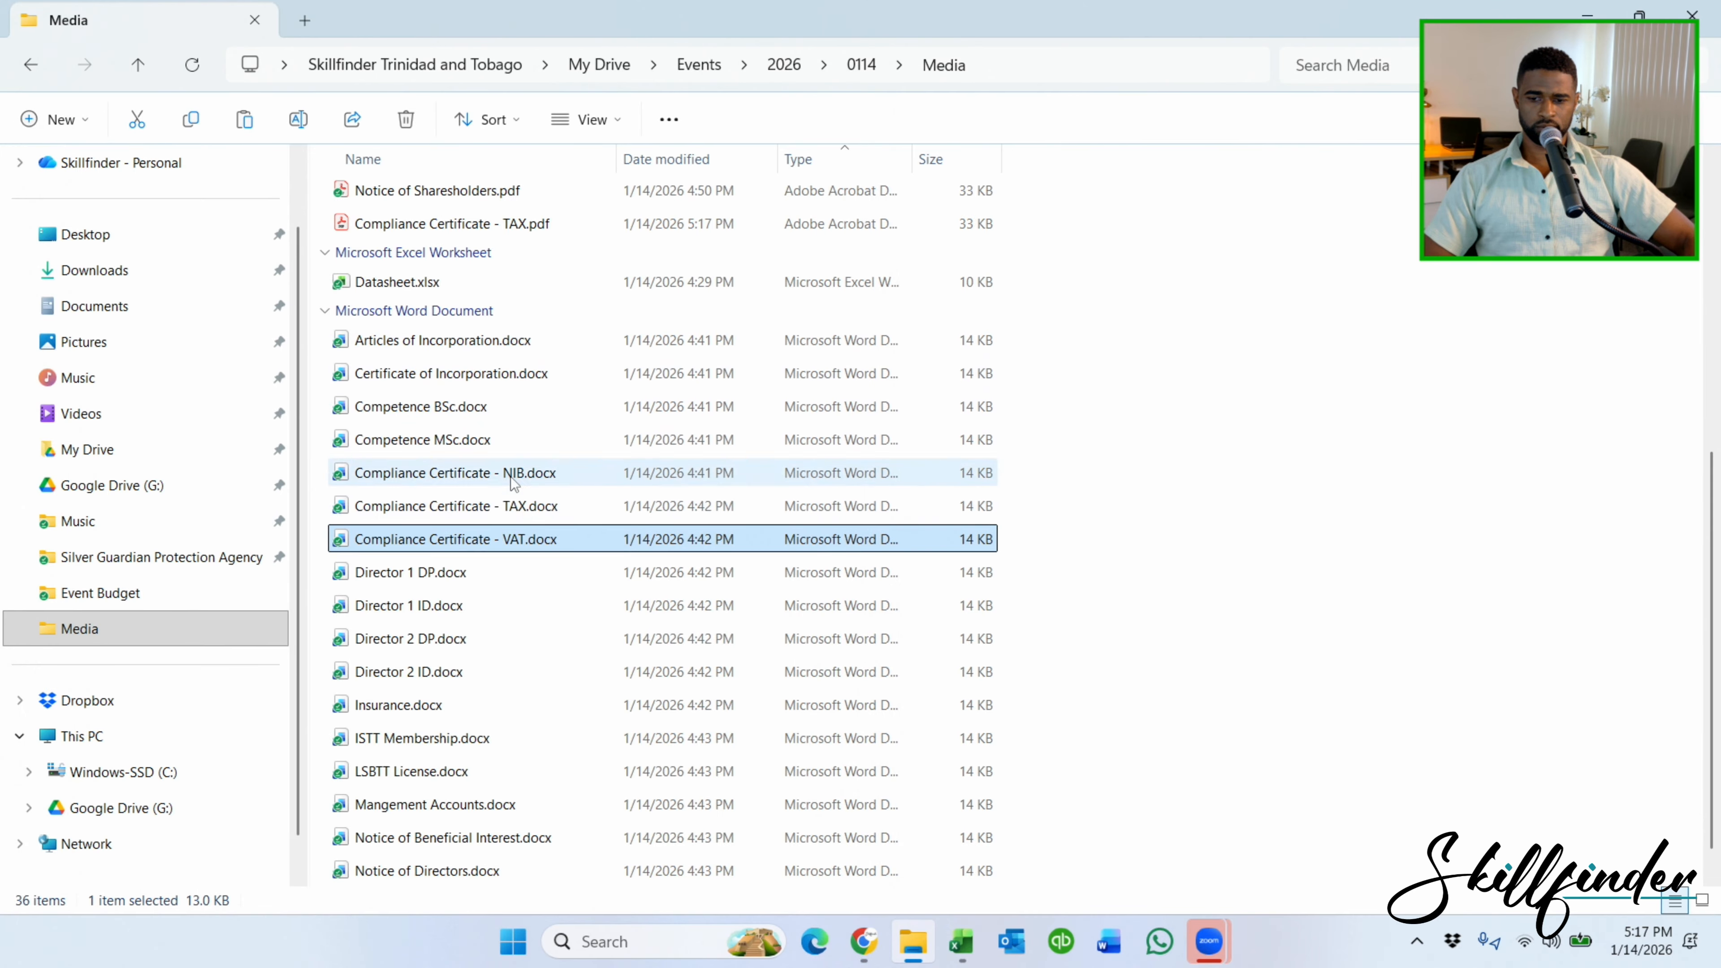
pyautogui.rightClick(489, 548)
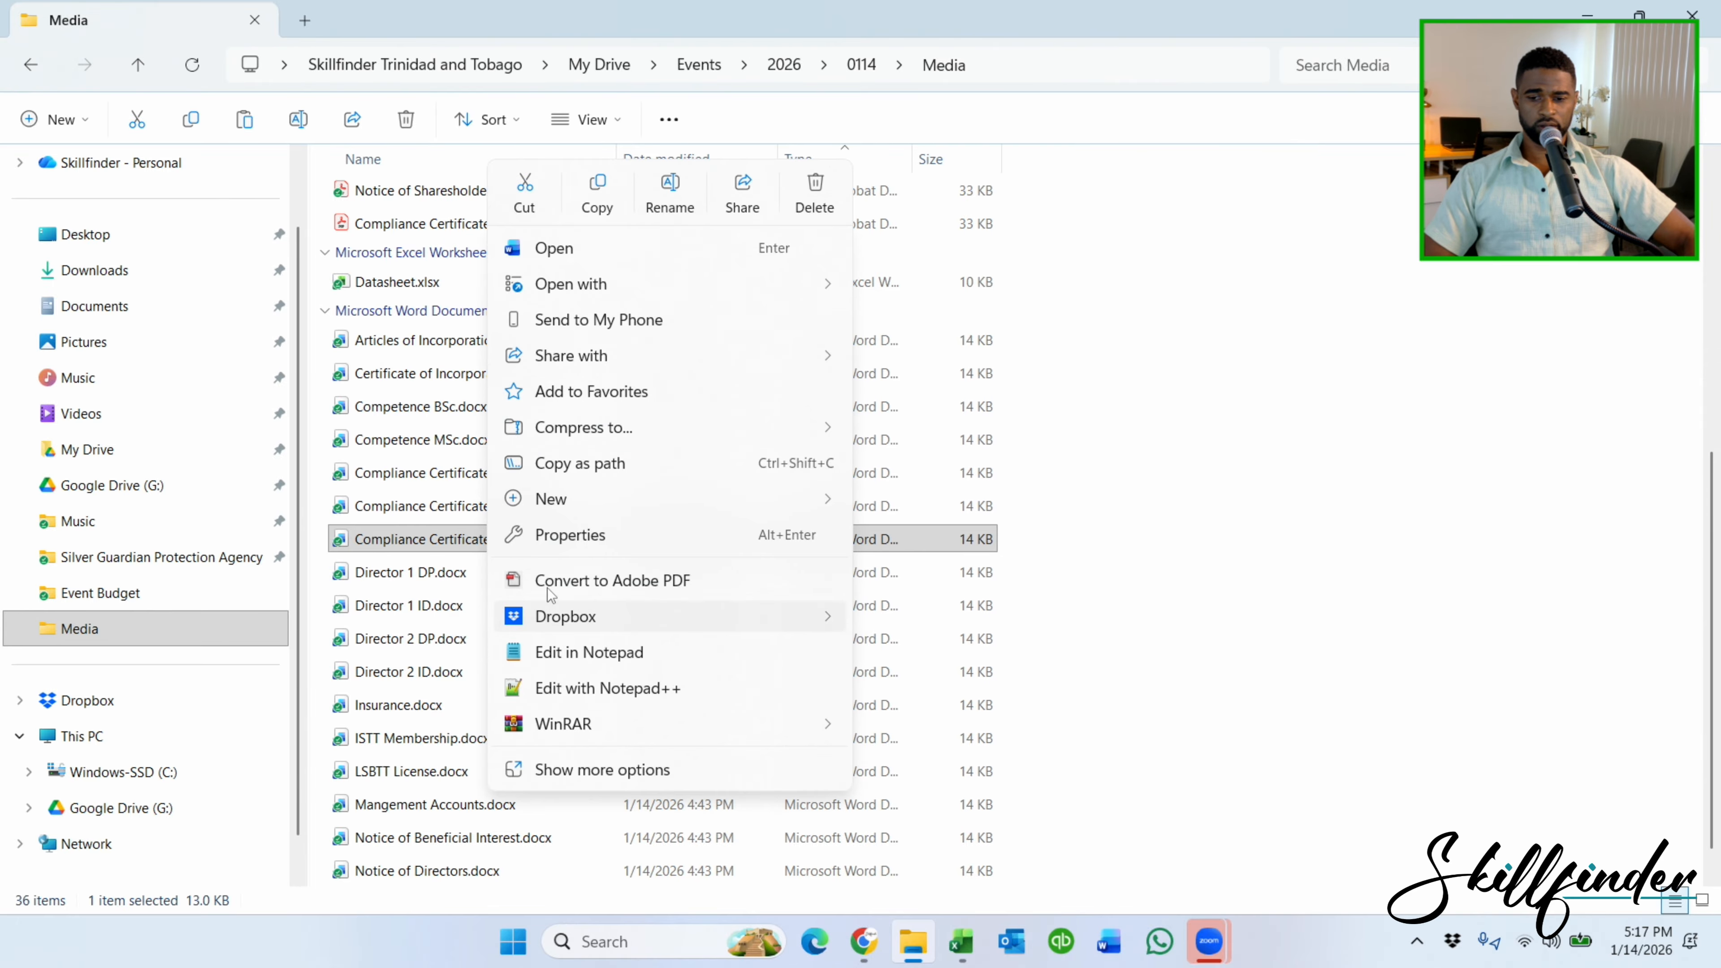
pyautogui.click(559, 580)
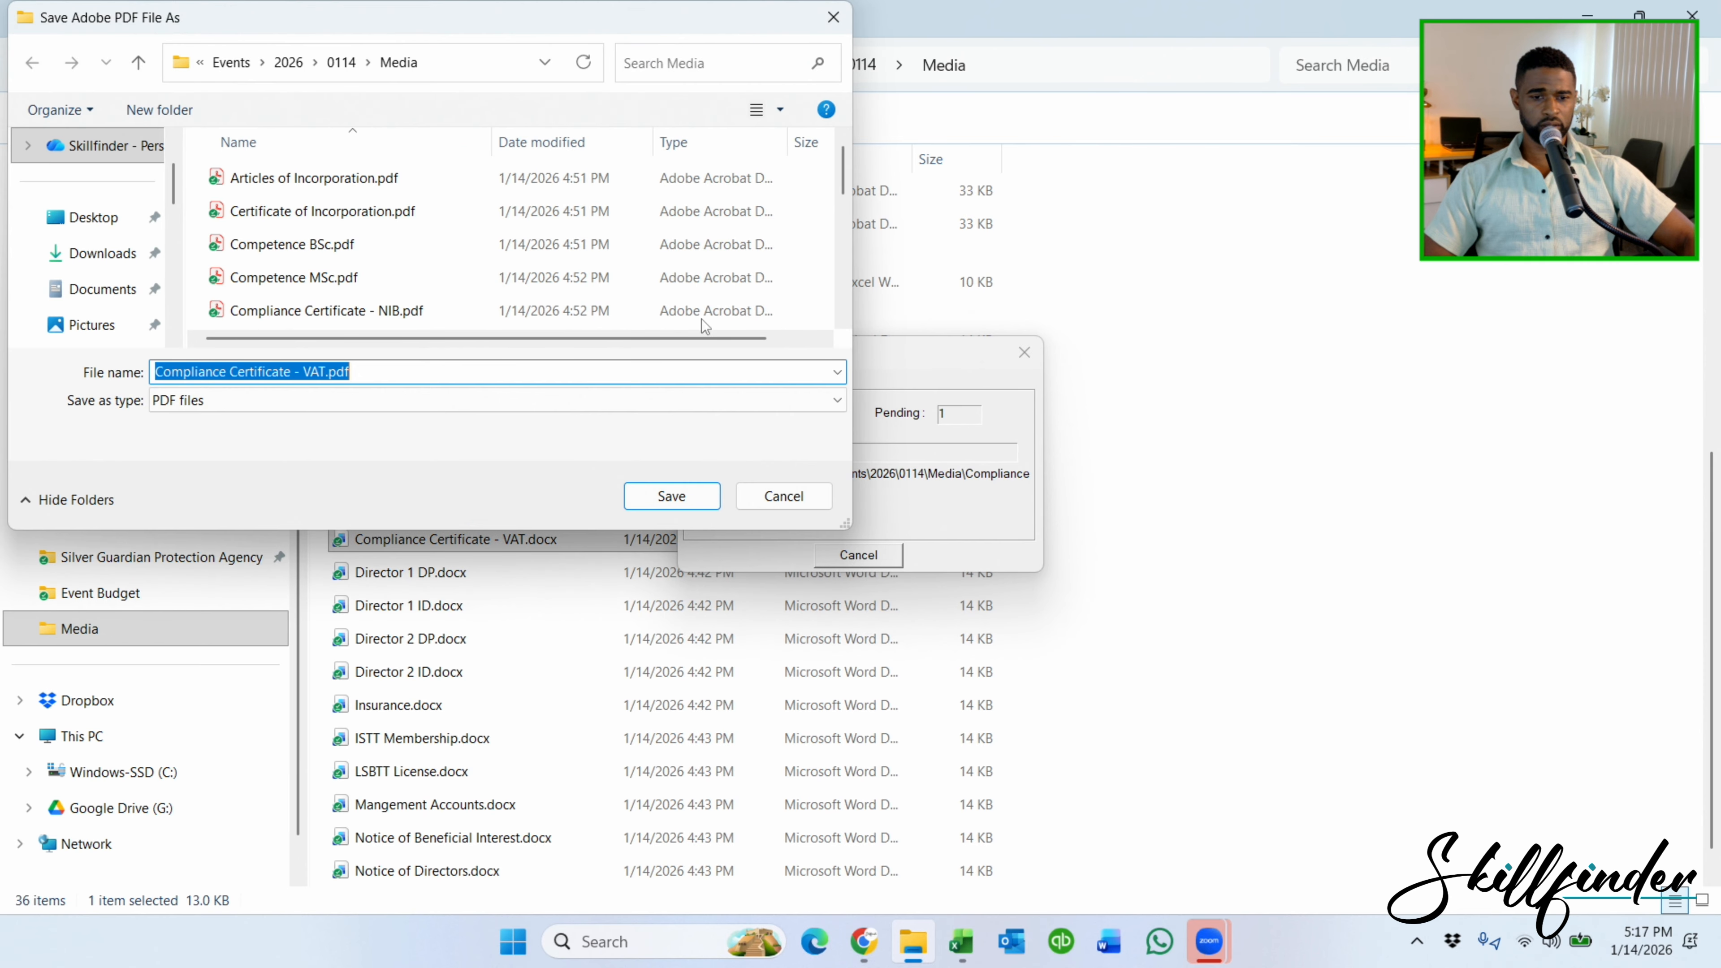
pyautogui.click(638, 493)
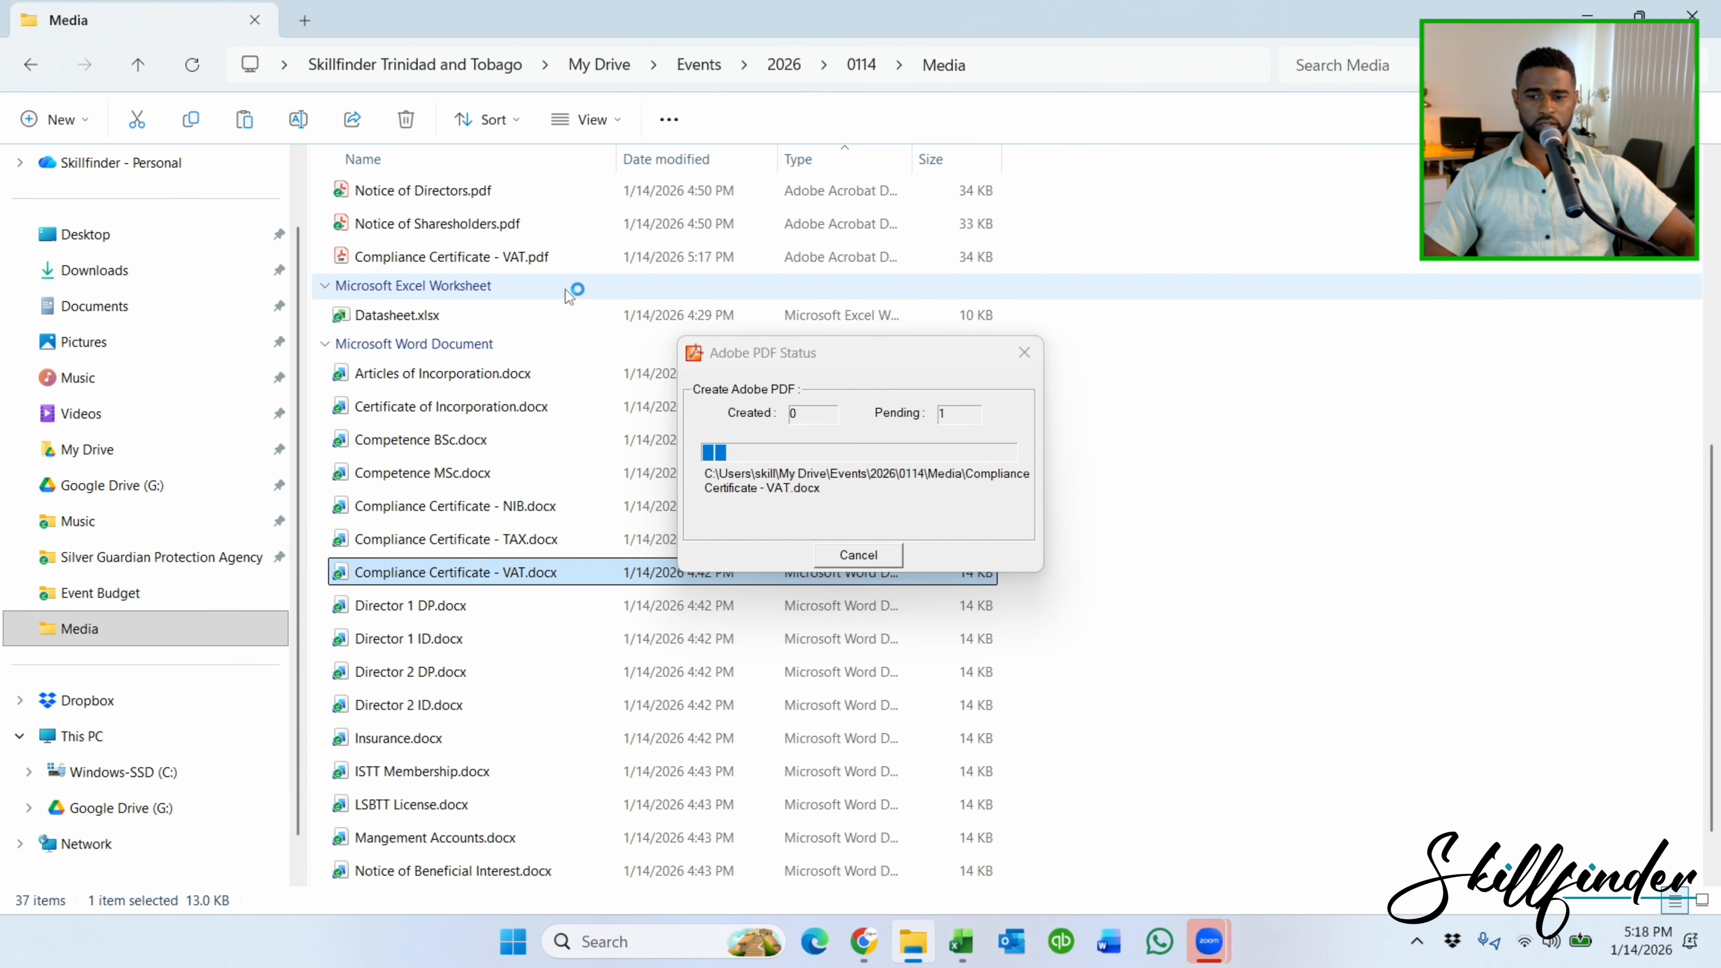
pyautogui.click(536, 265)
pyautogui.scroll(2, 662, 341)
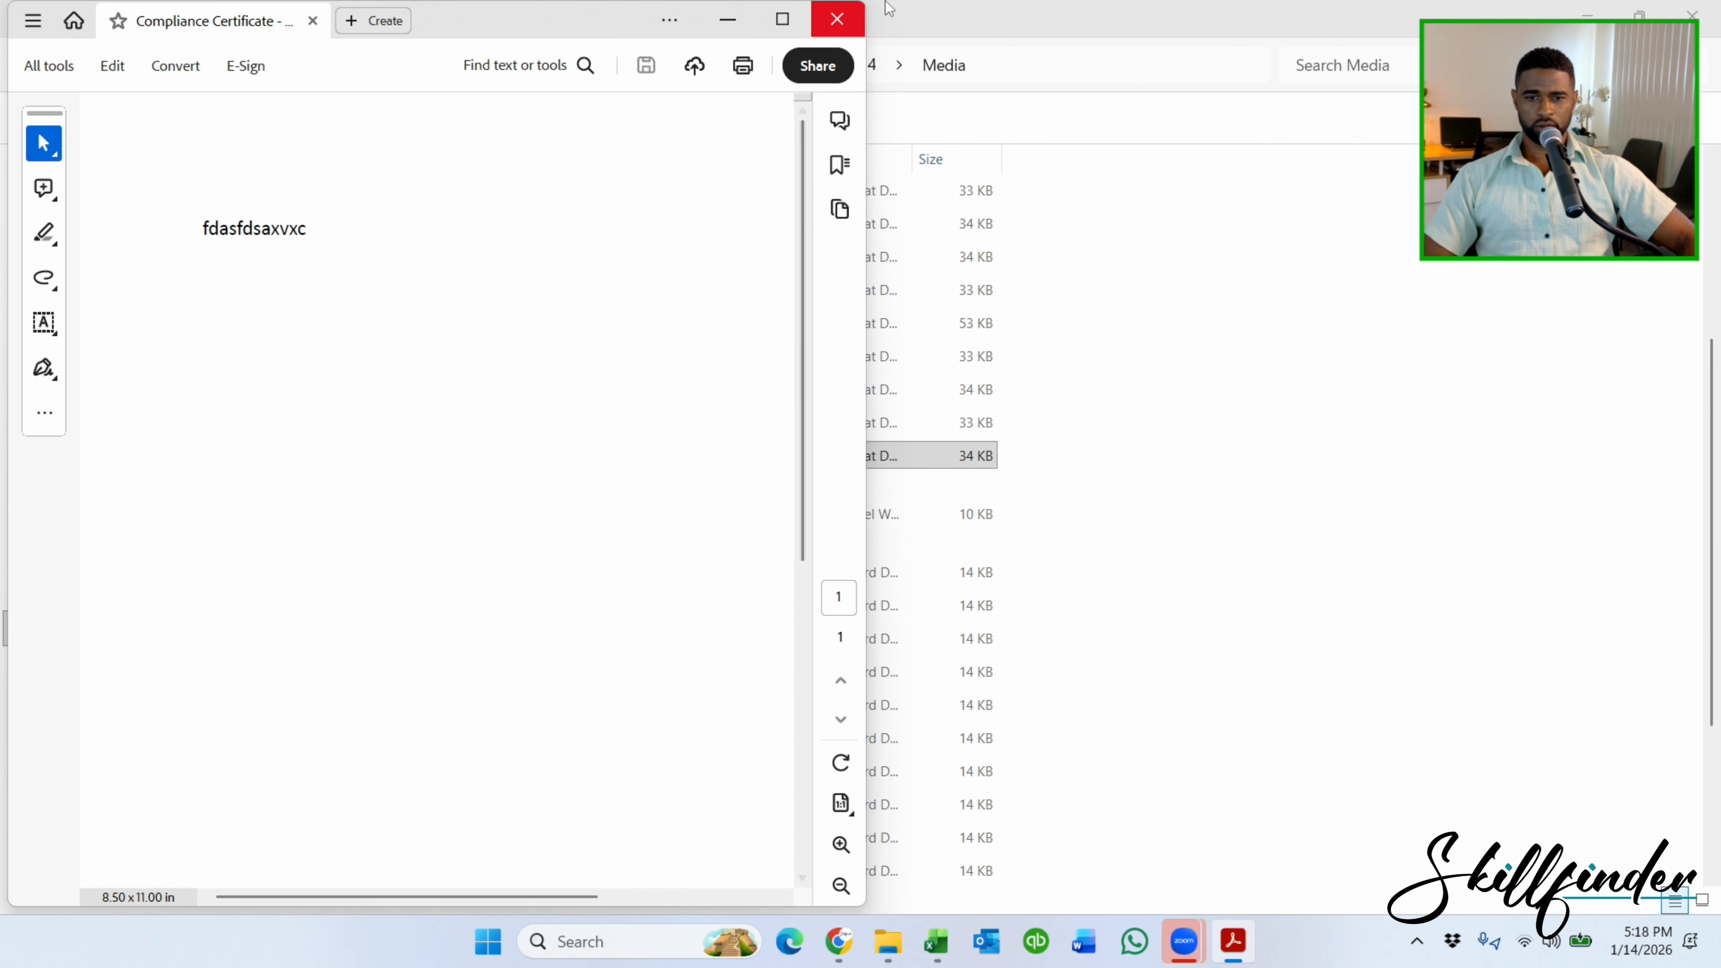
pyautogui.click(838, 18)
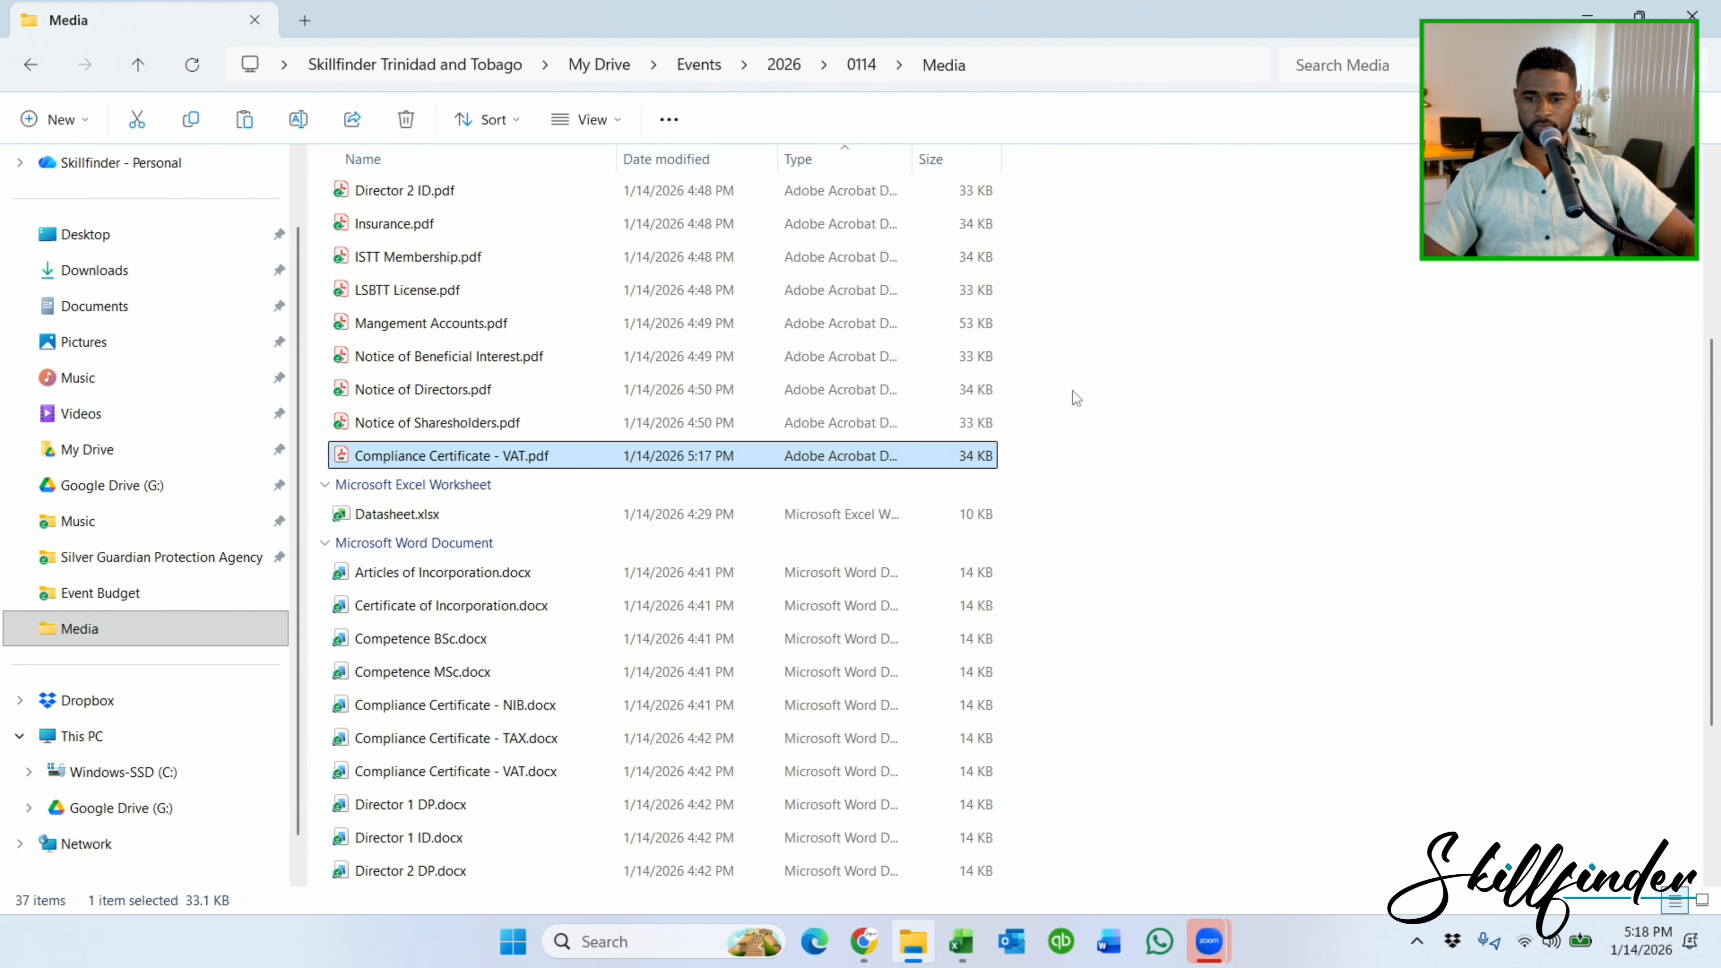
# Select both compliance certificate PDFs and return to the procurement depository in Chrome.
pyautogui.scroll(2, 940, 421)
pyautogui.click(522, 261)
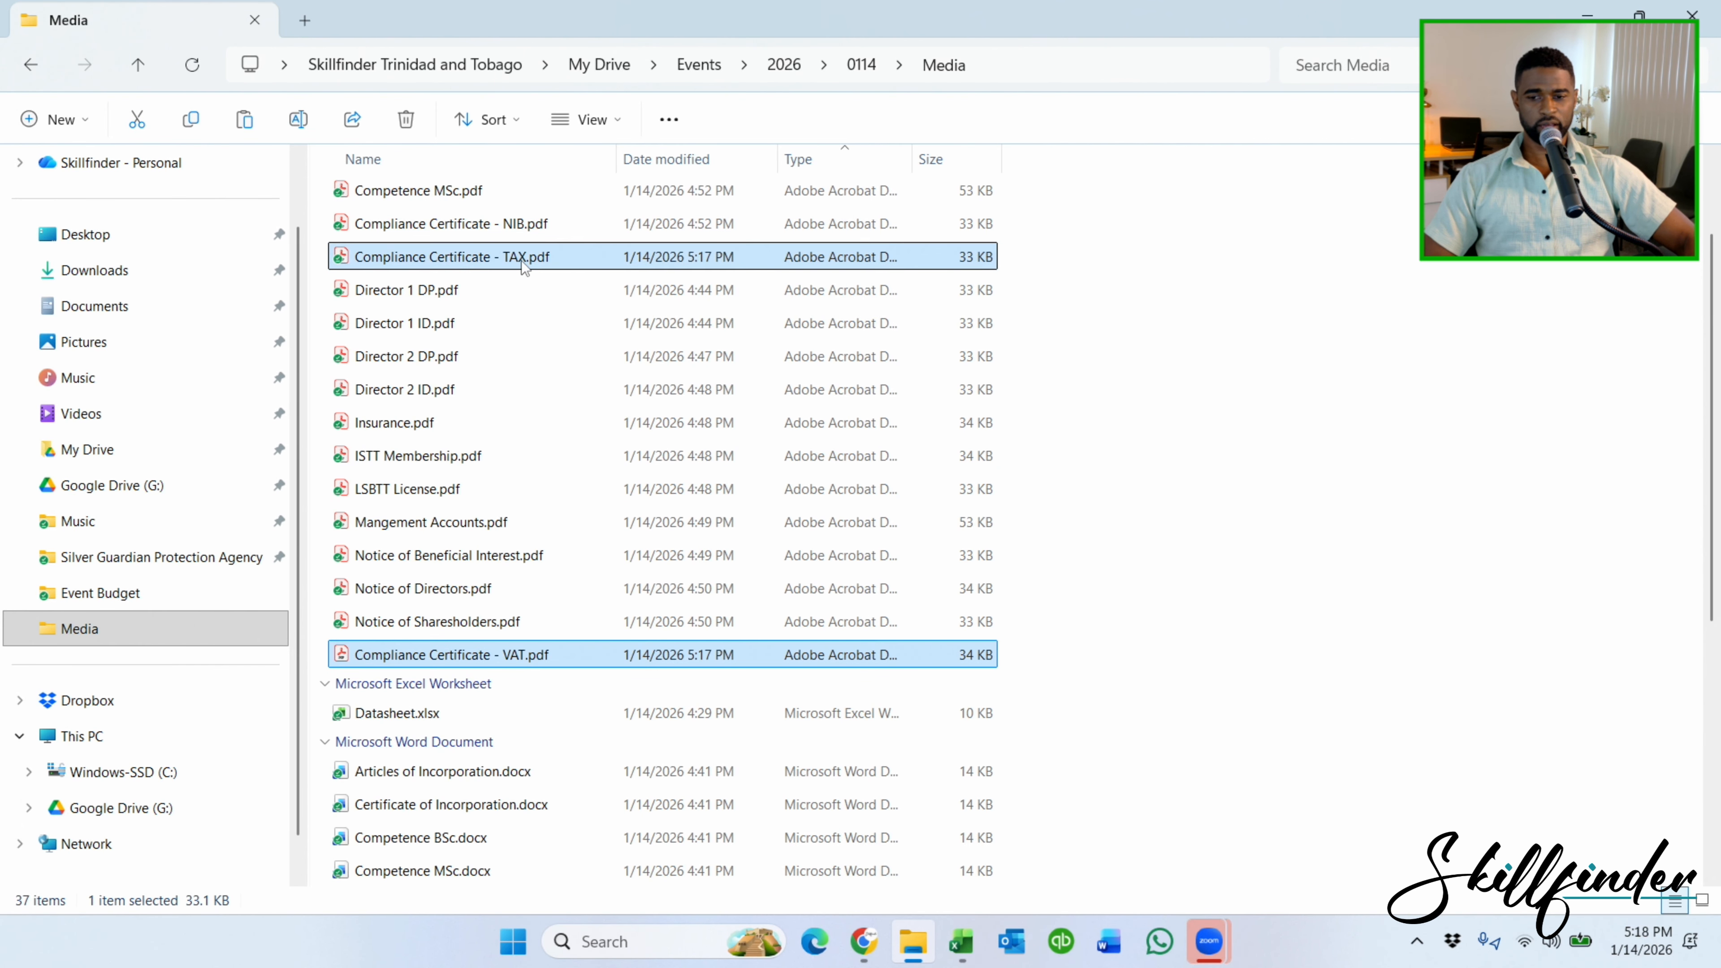
pyautogui.moveTo(446, 263); pyautogui.dragTo(677, 474)
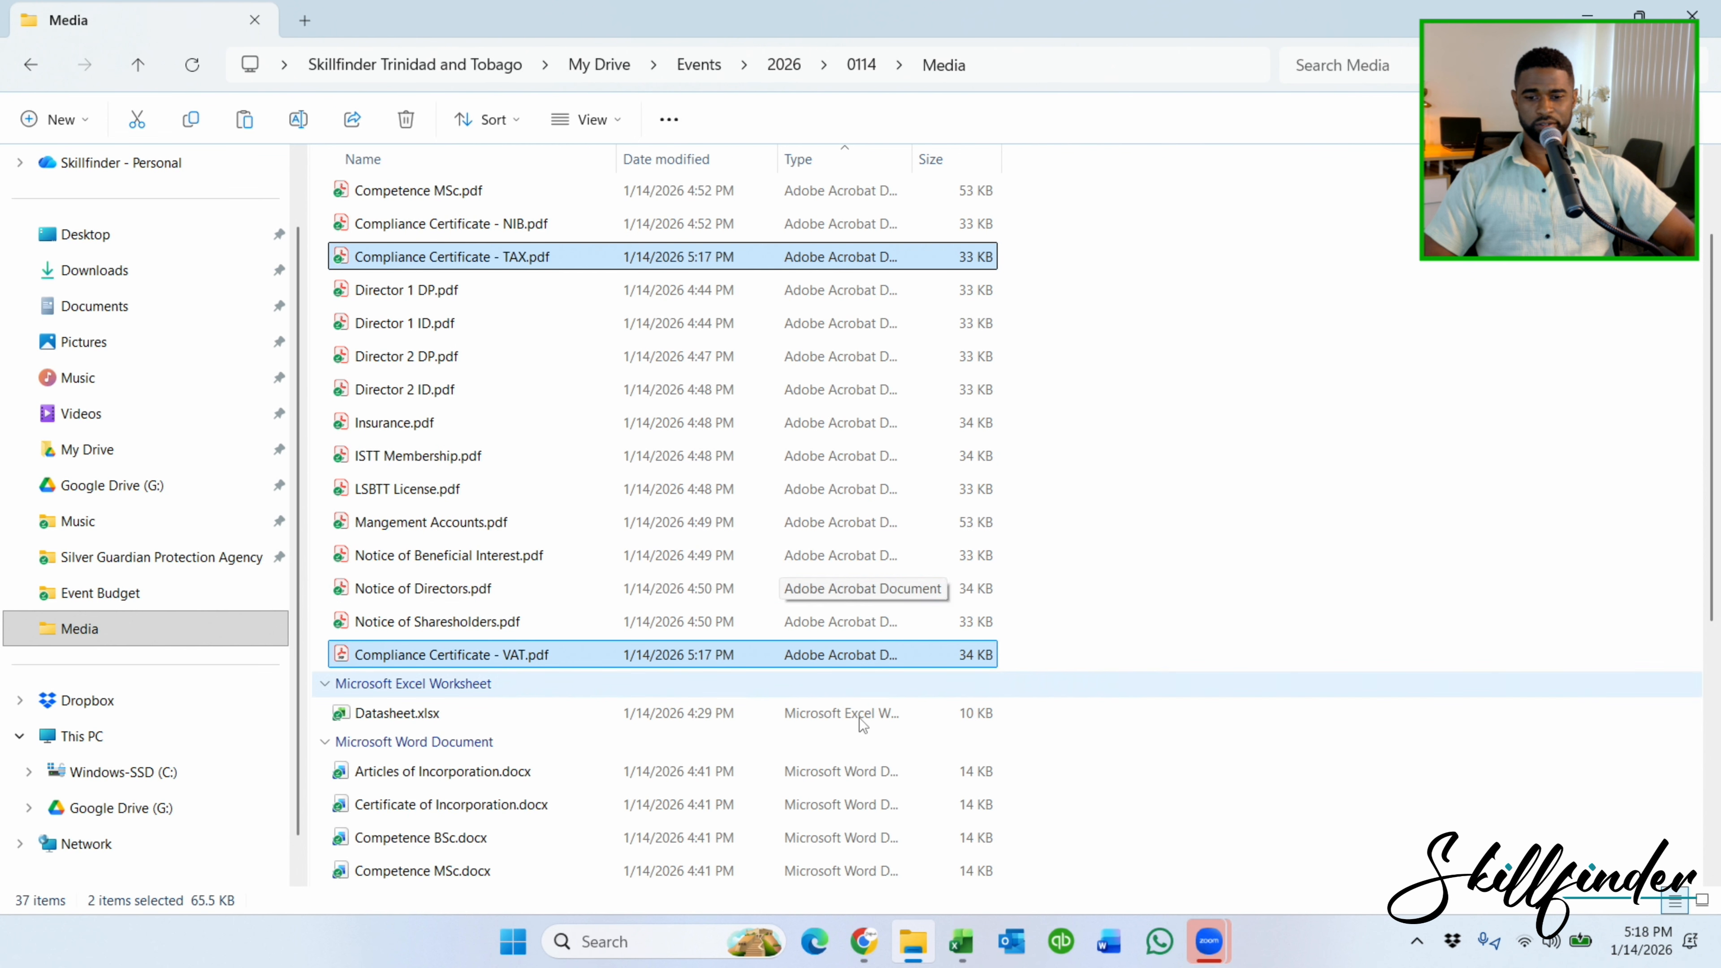
pyautogui.click(864, 949)
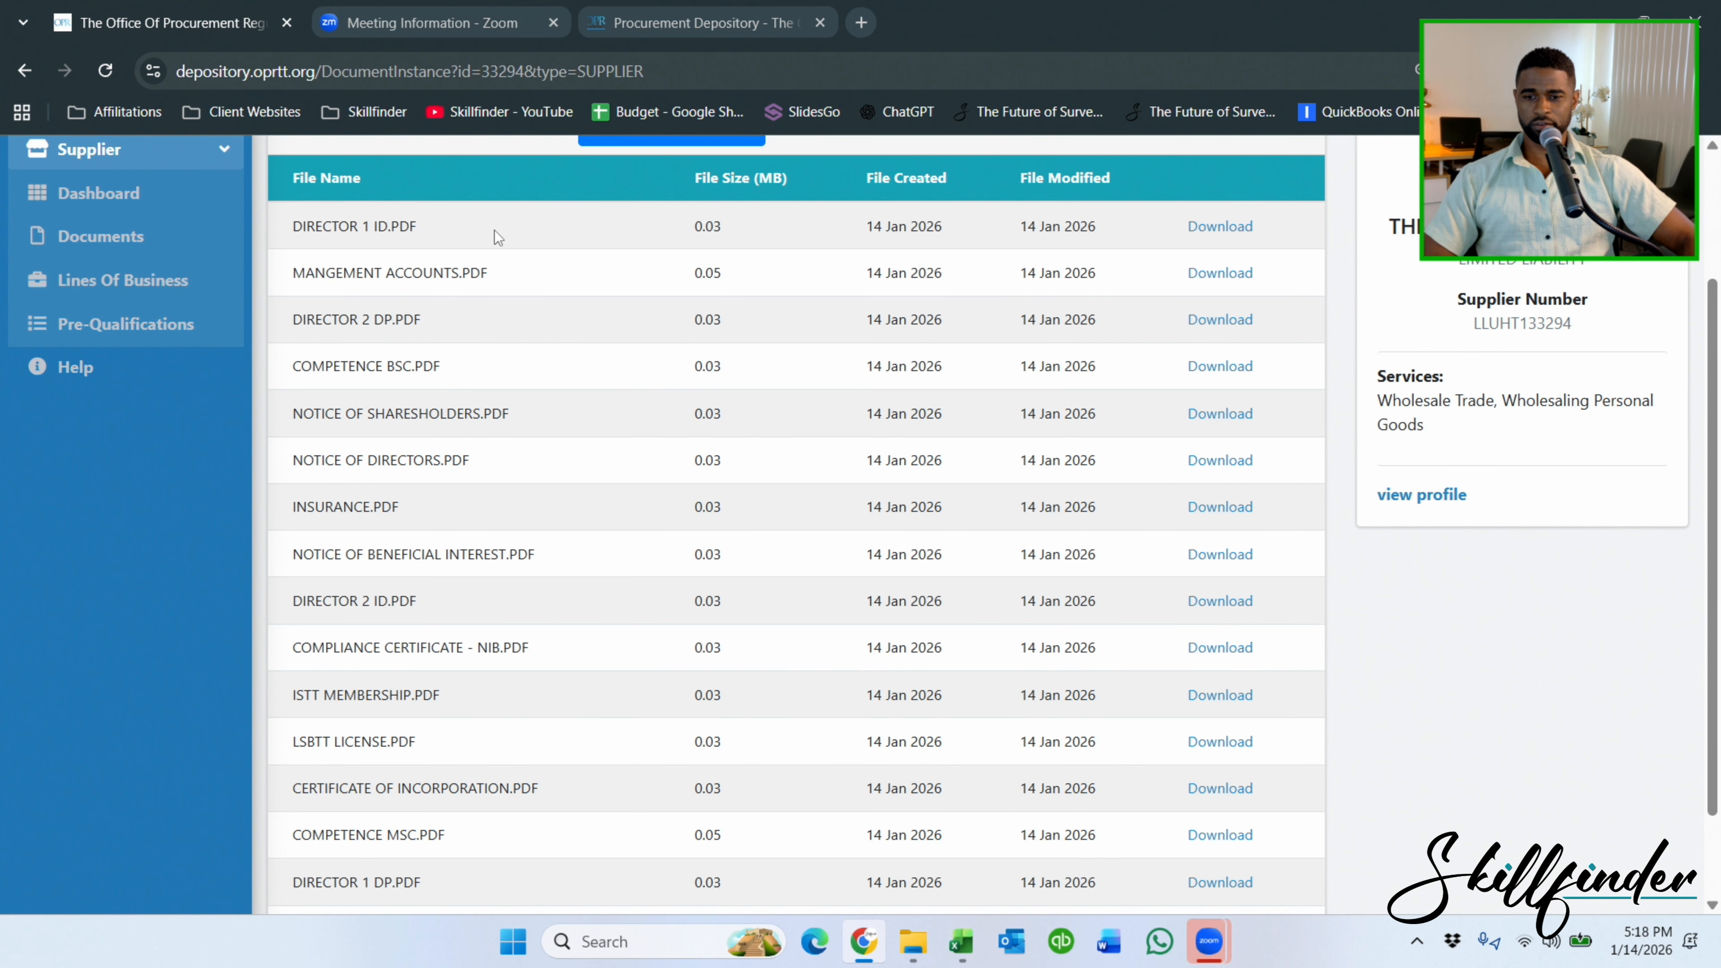
# Upload Compliance Certificate - TAX.pdf and - VAT.pdf via Upload Files, then view Assigned Documents.
pyautogui.scroll(3, 498, 237)
pyautogui.click(122, 415)
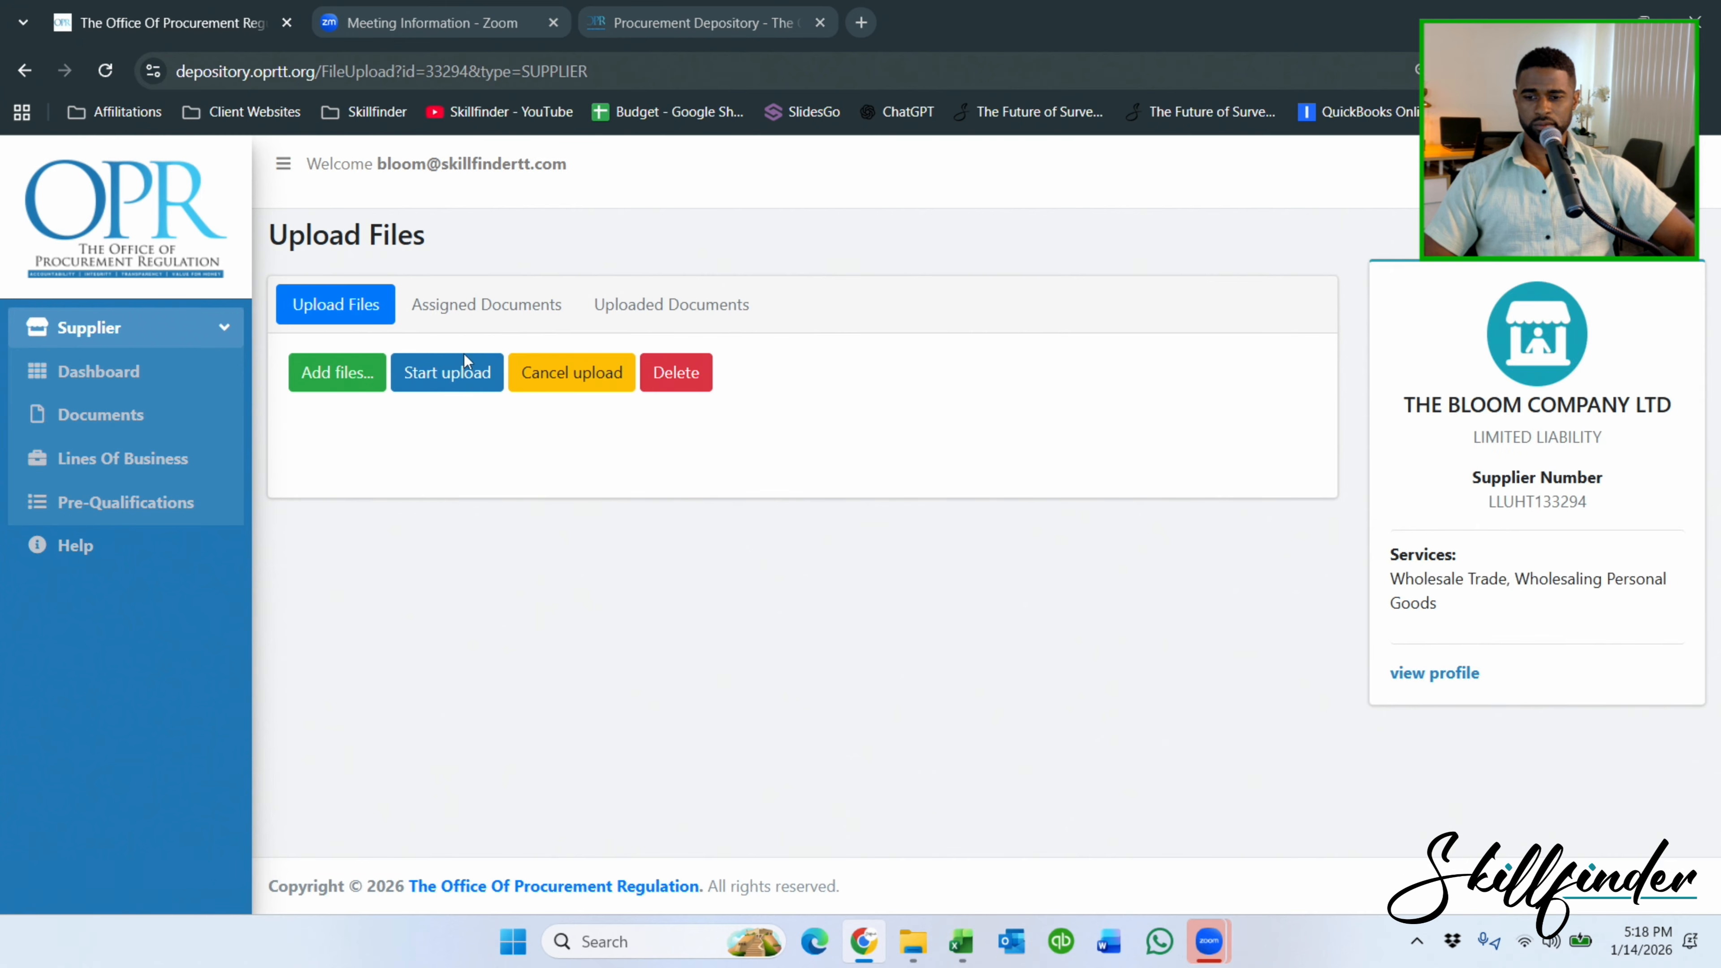
pyautogui.click(913, 941)
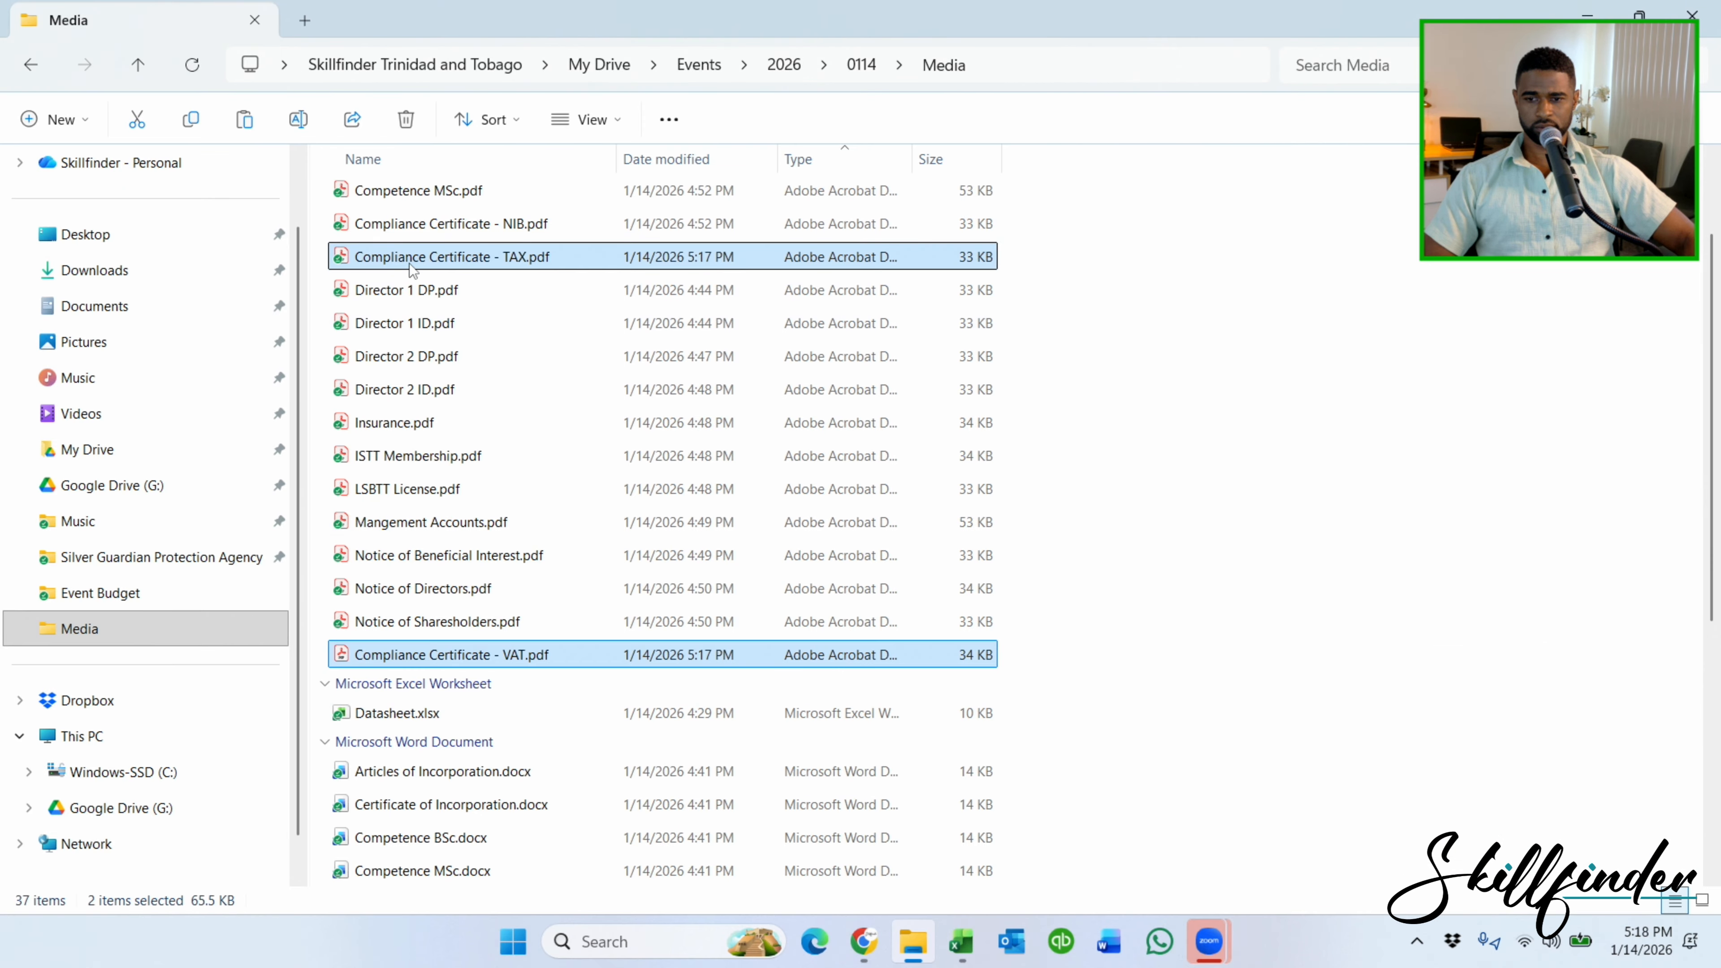
pyautogui.moveTo(415, 258); pyautogui.dragTo(879, 437)
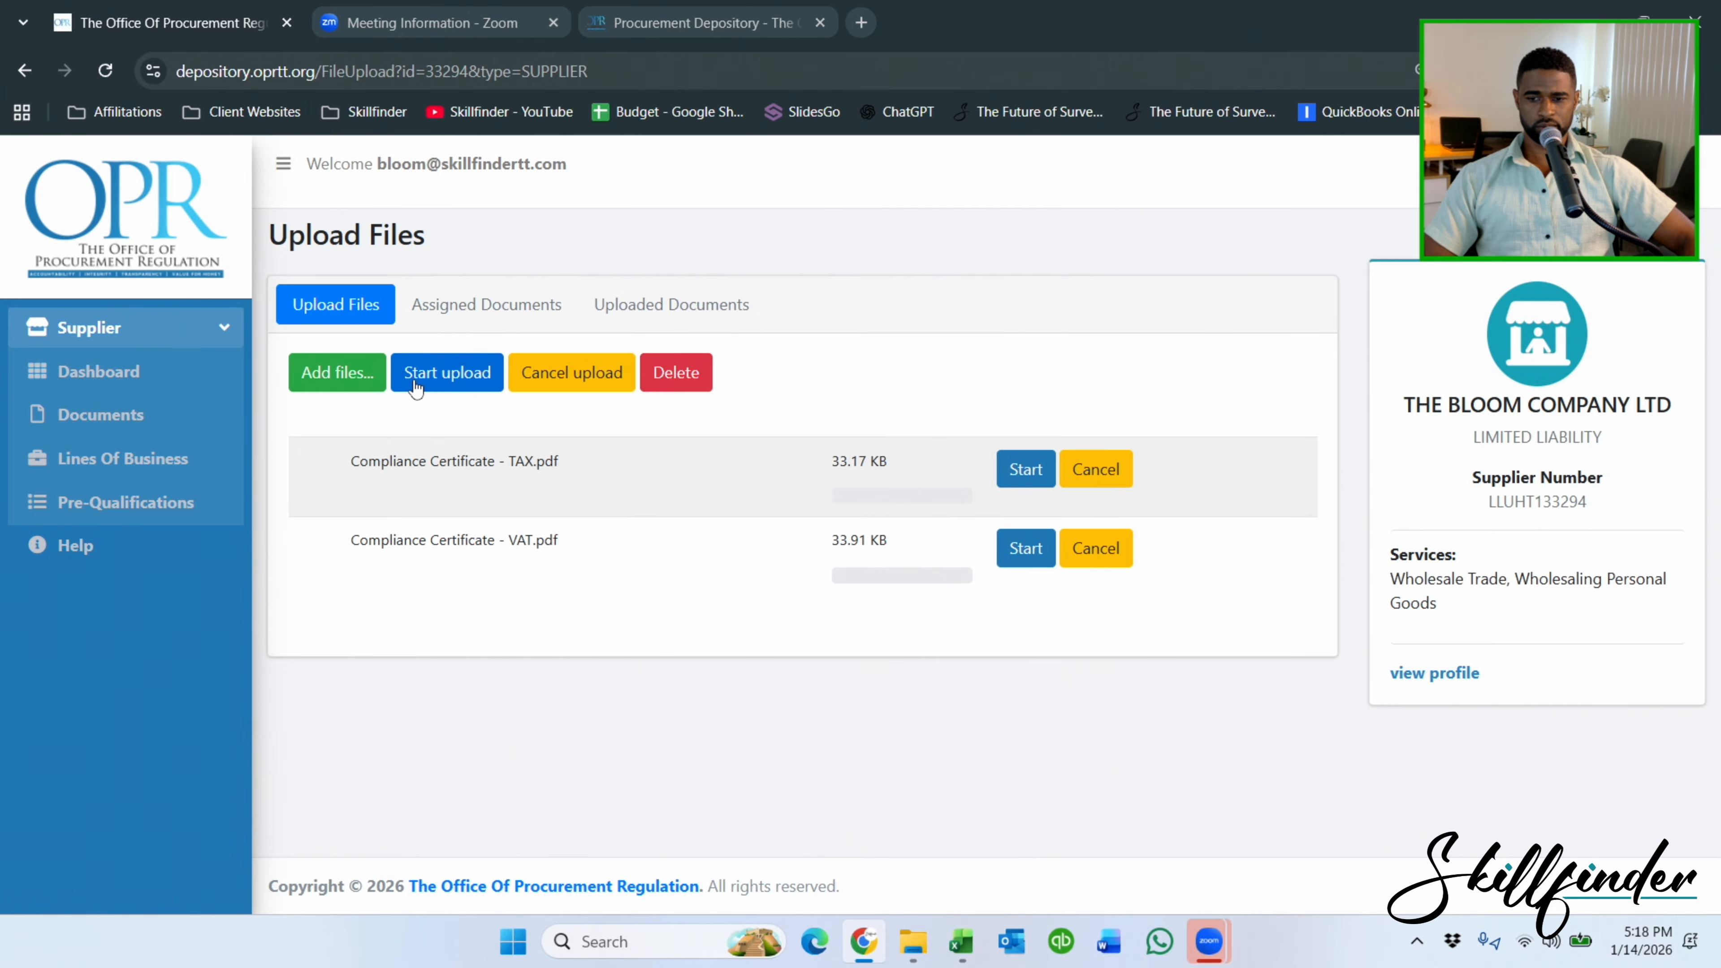
pyautogui.click(444, 388)
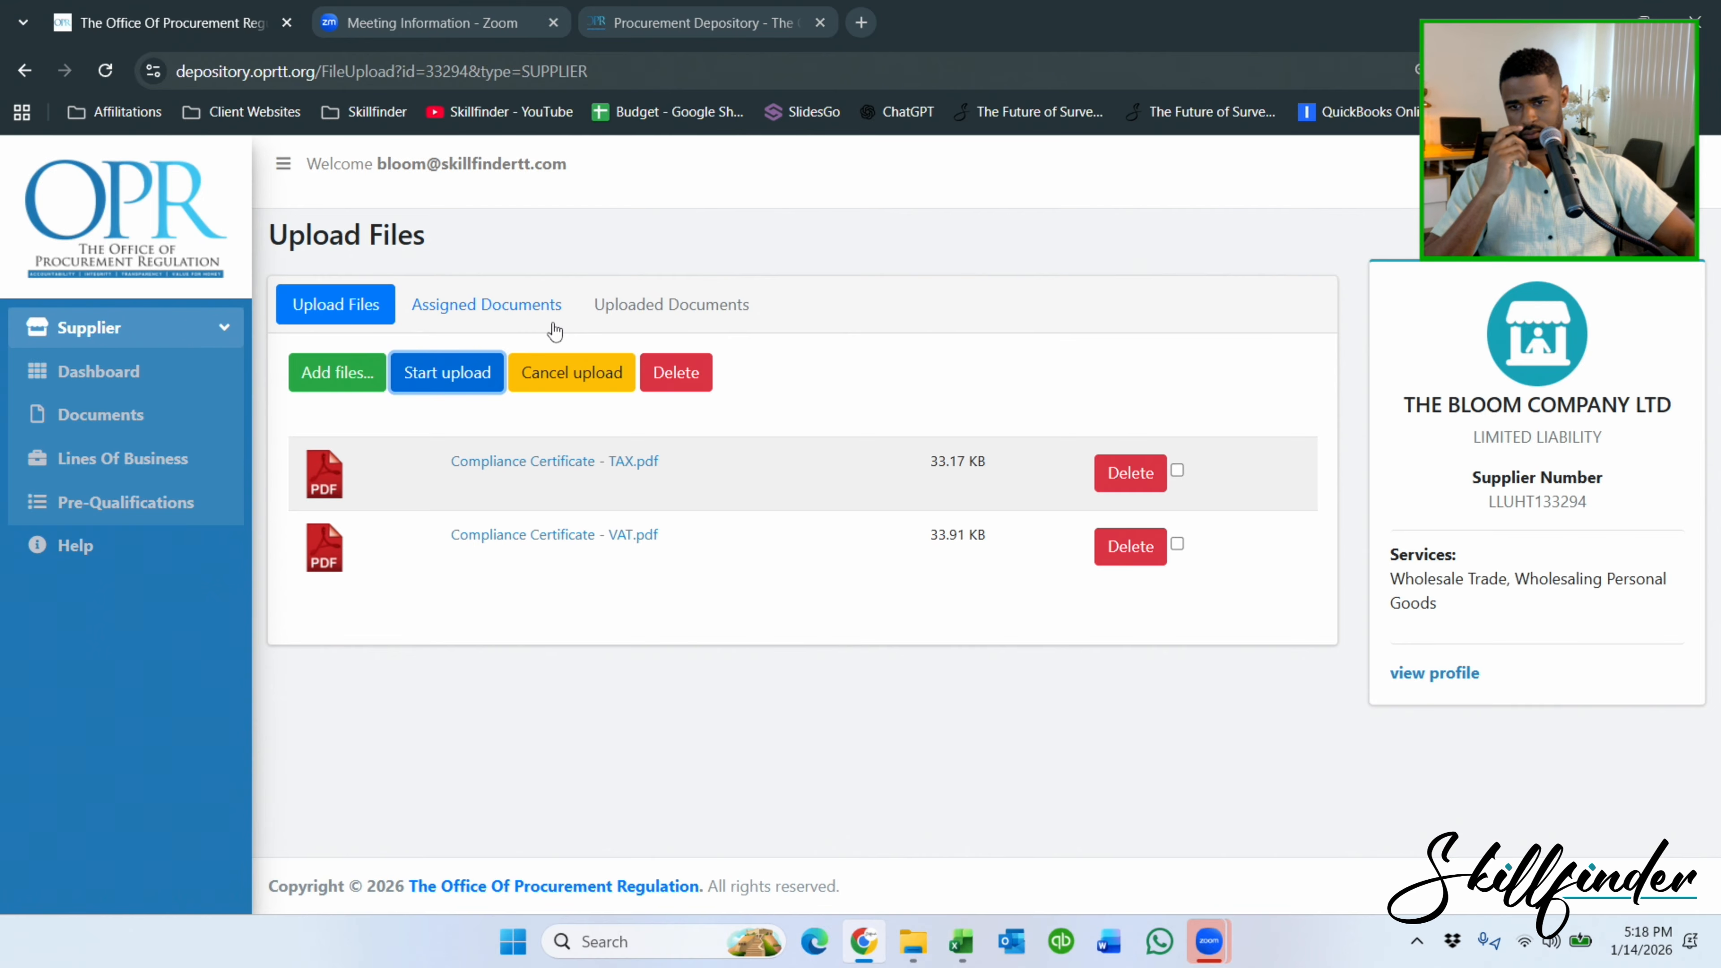
pyautogui.click(537, 324)
# Start a new document assignment with the VAT compliance PDF, with the Excel datasheet alongside.
pyautogui.click(409, 298)
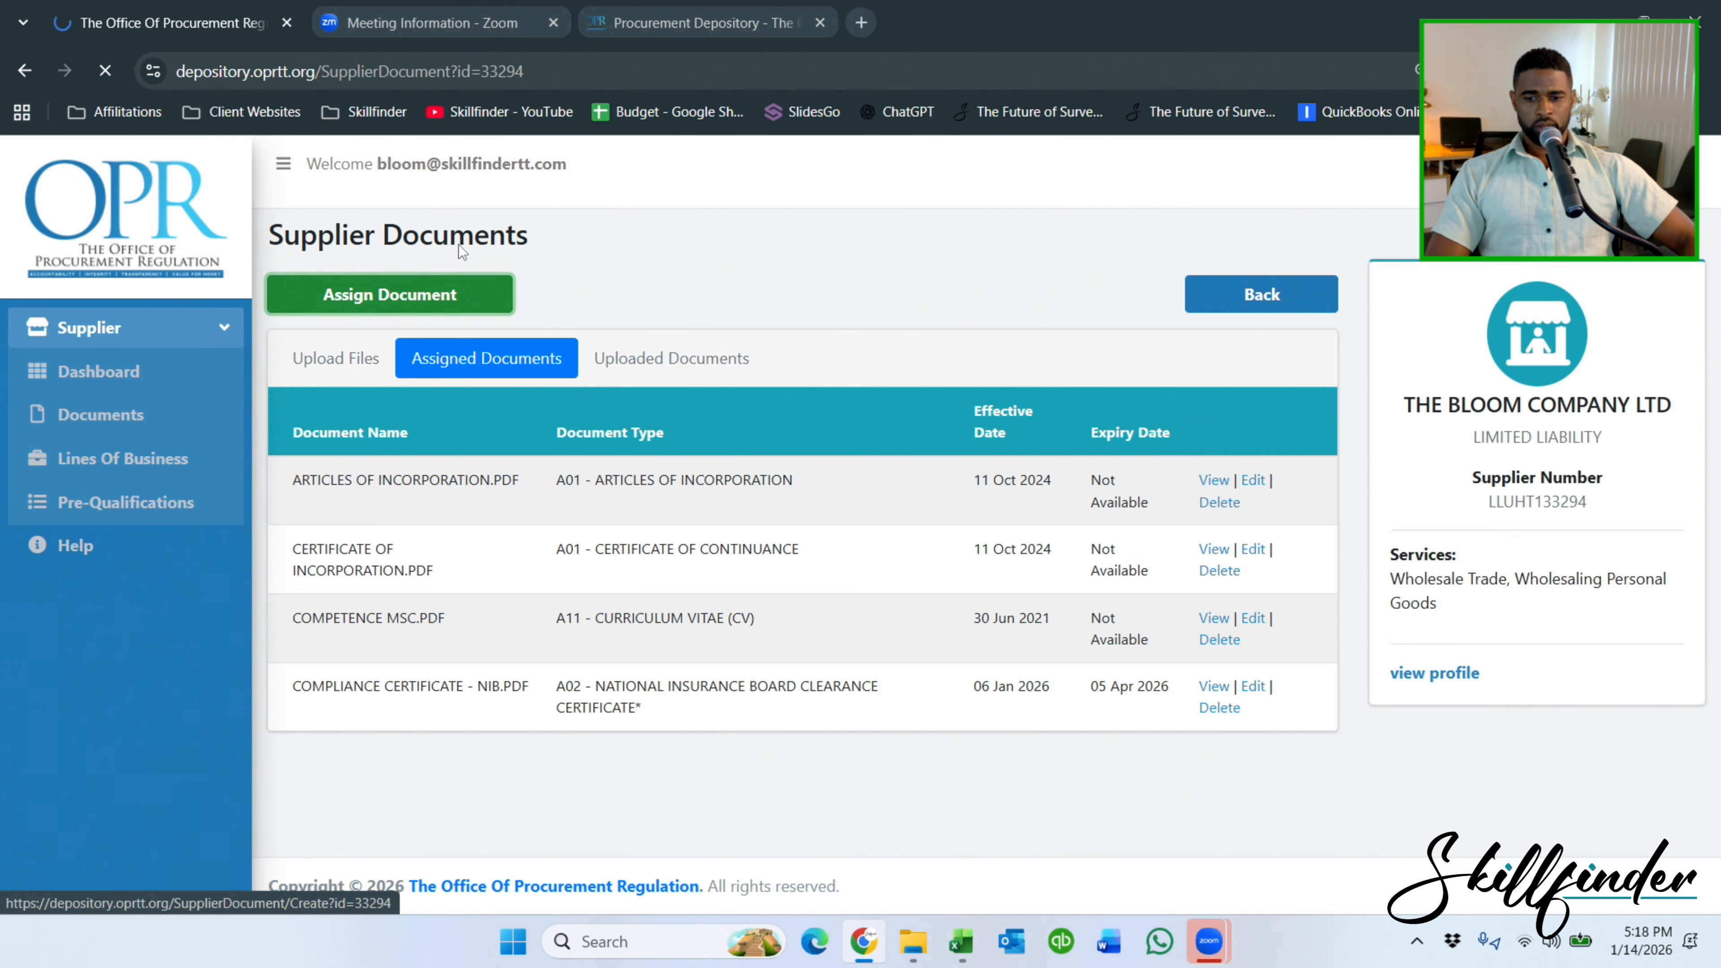
pyautogui.click(739, 309)
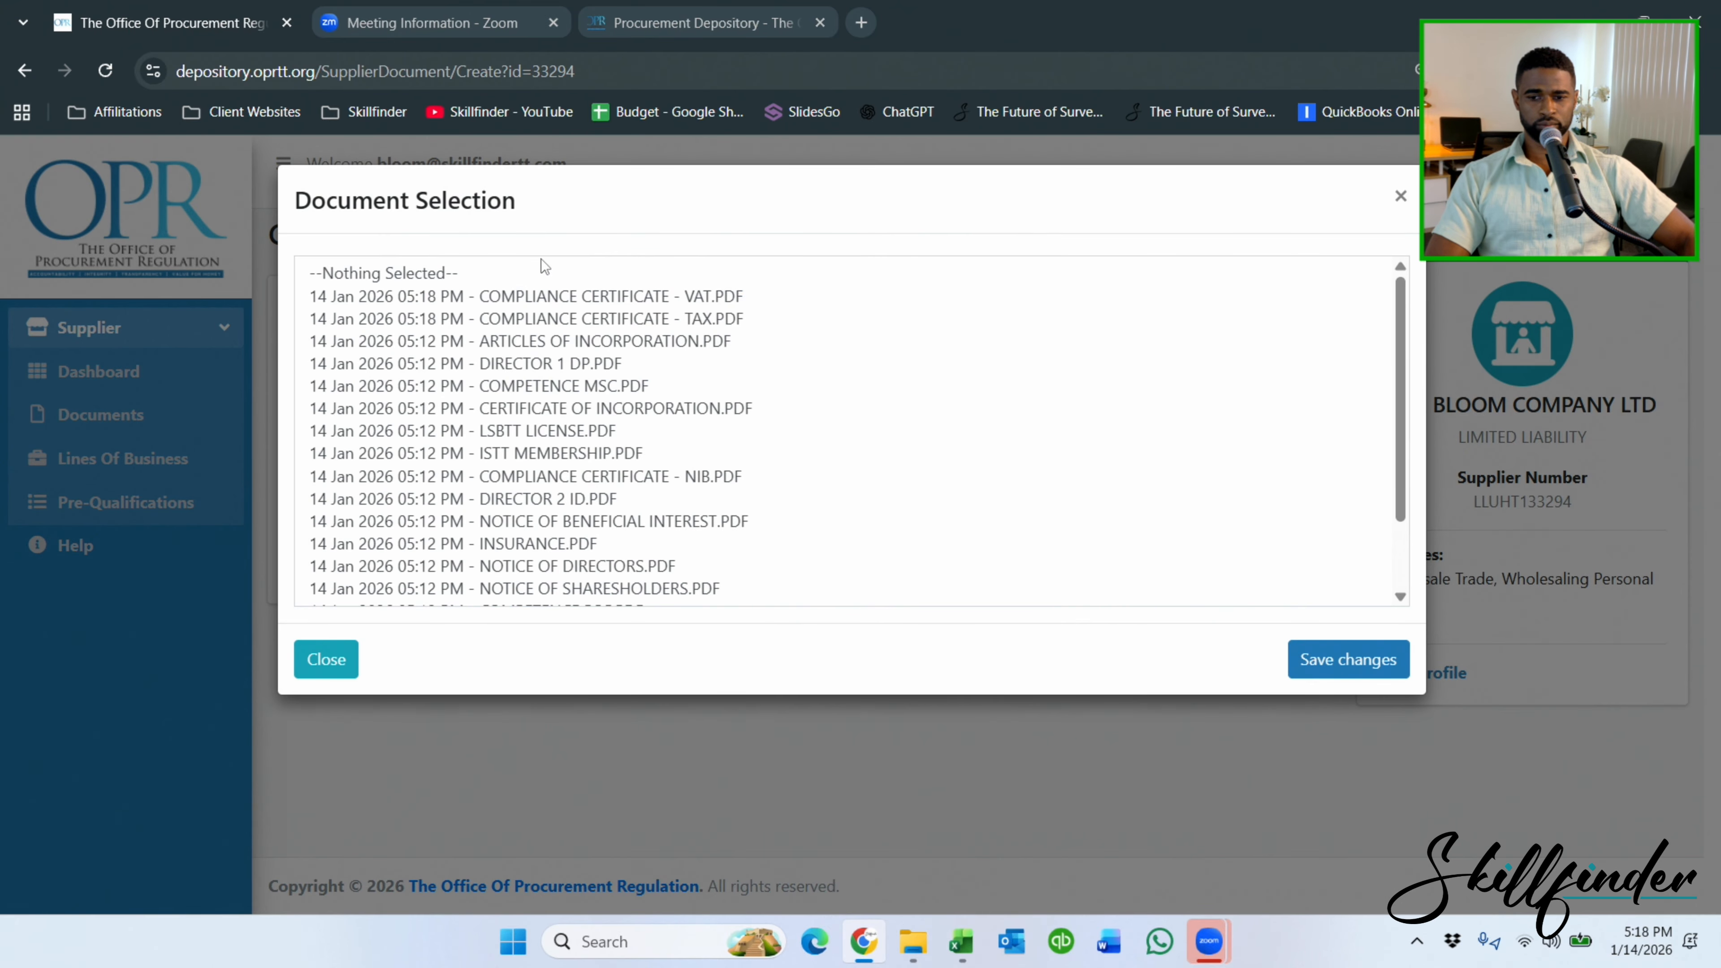
pyautogui.click(589, 303)
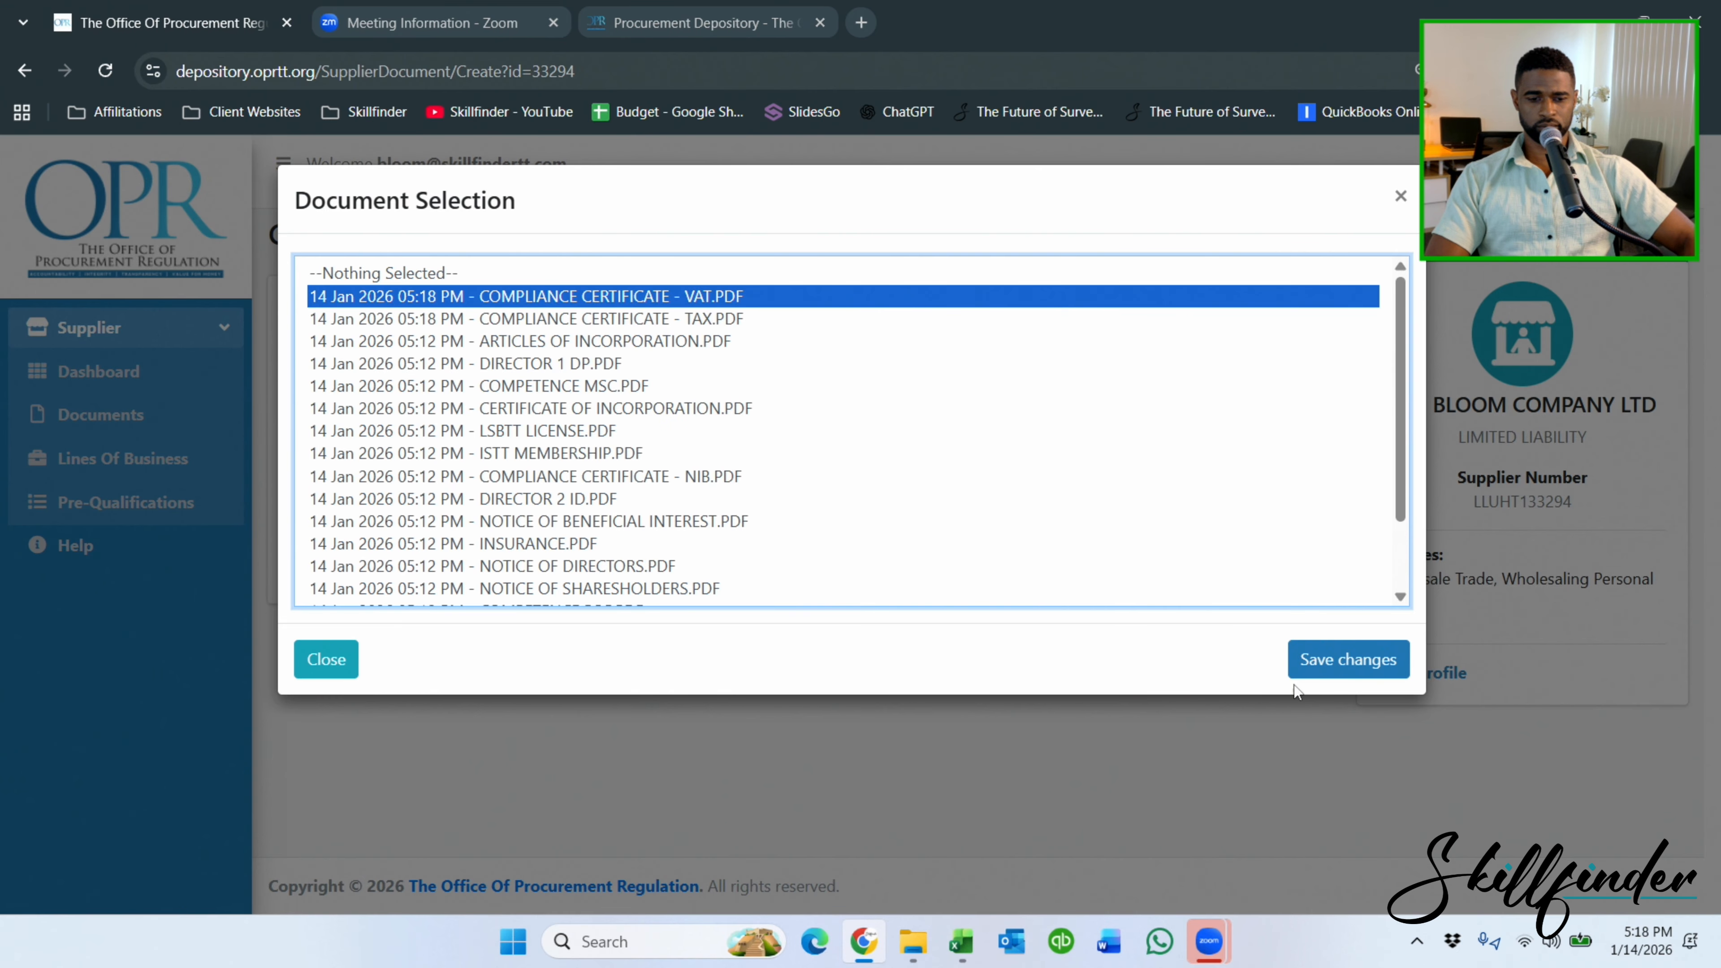
pyautogui.click(1308, 661)
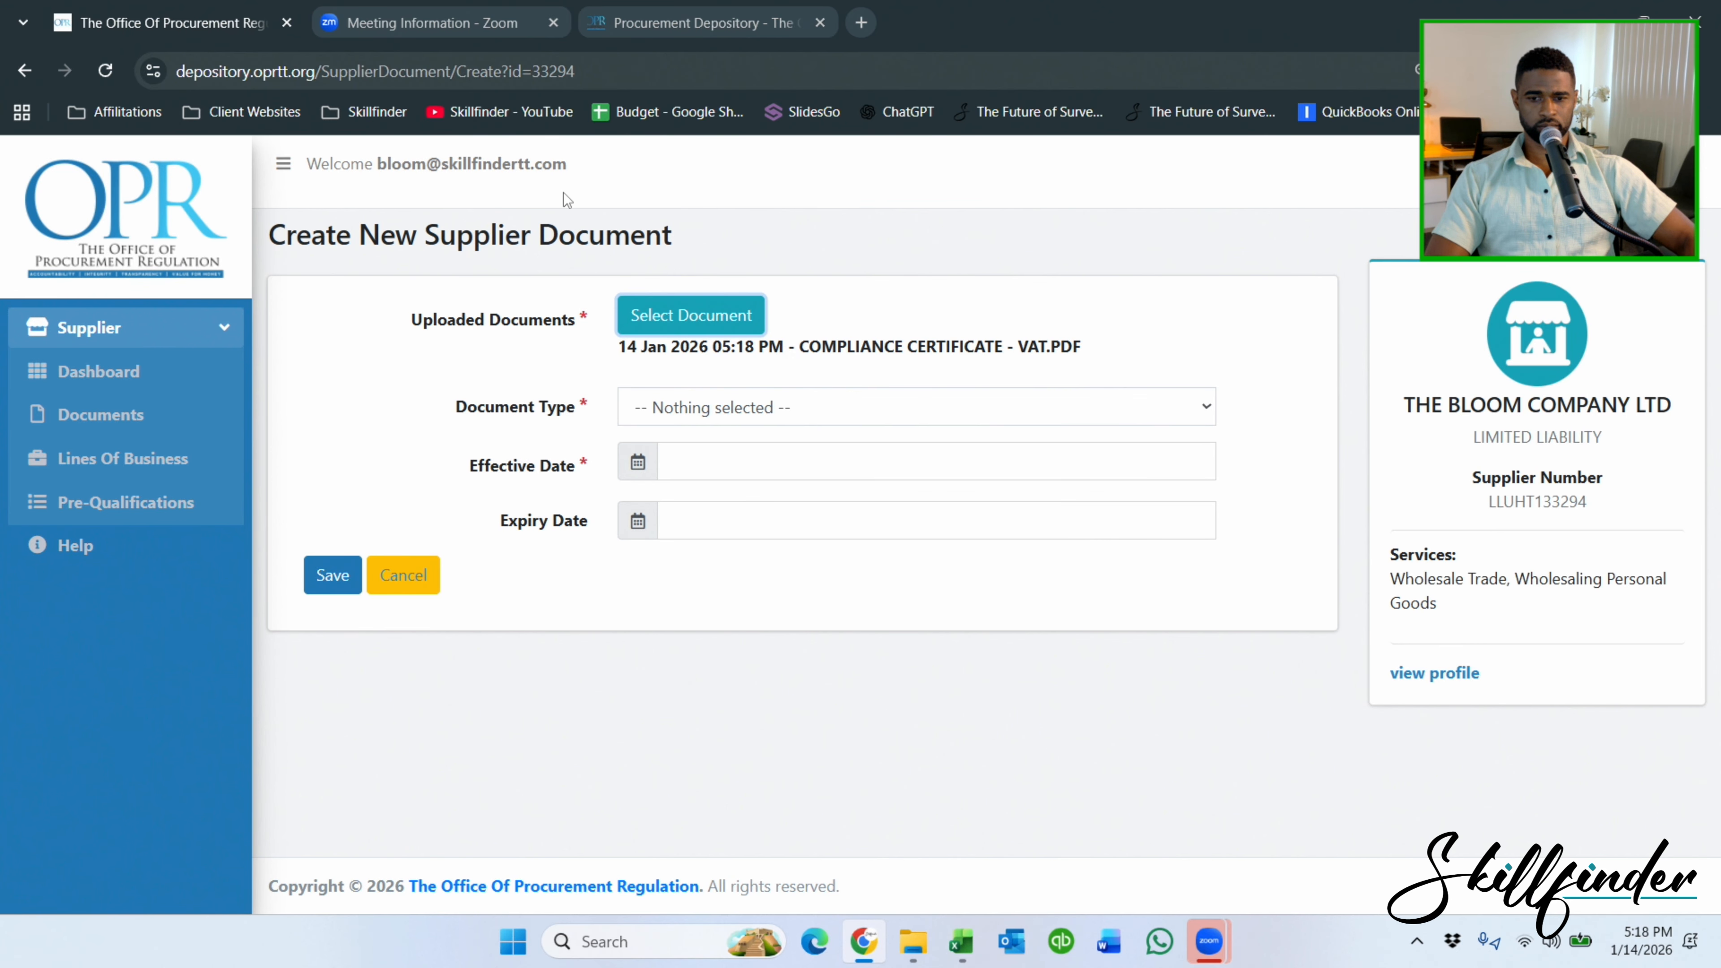
pyautogui.moveTo(1279, 8); pyautogui.dragTo(1720, 179)
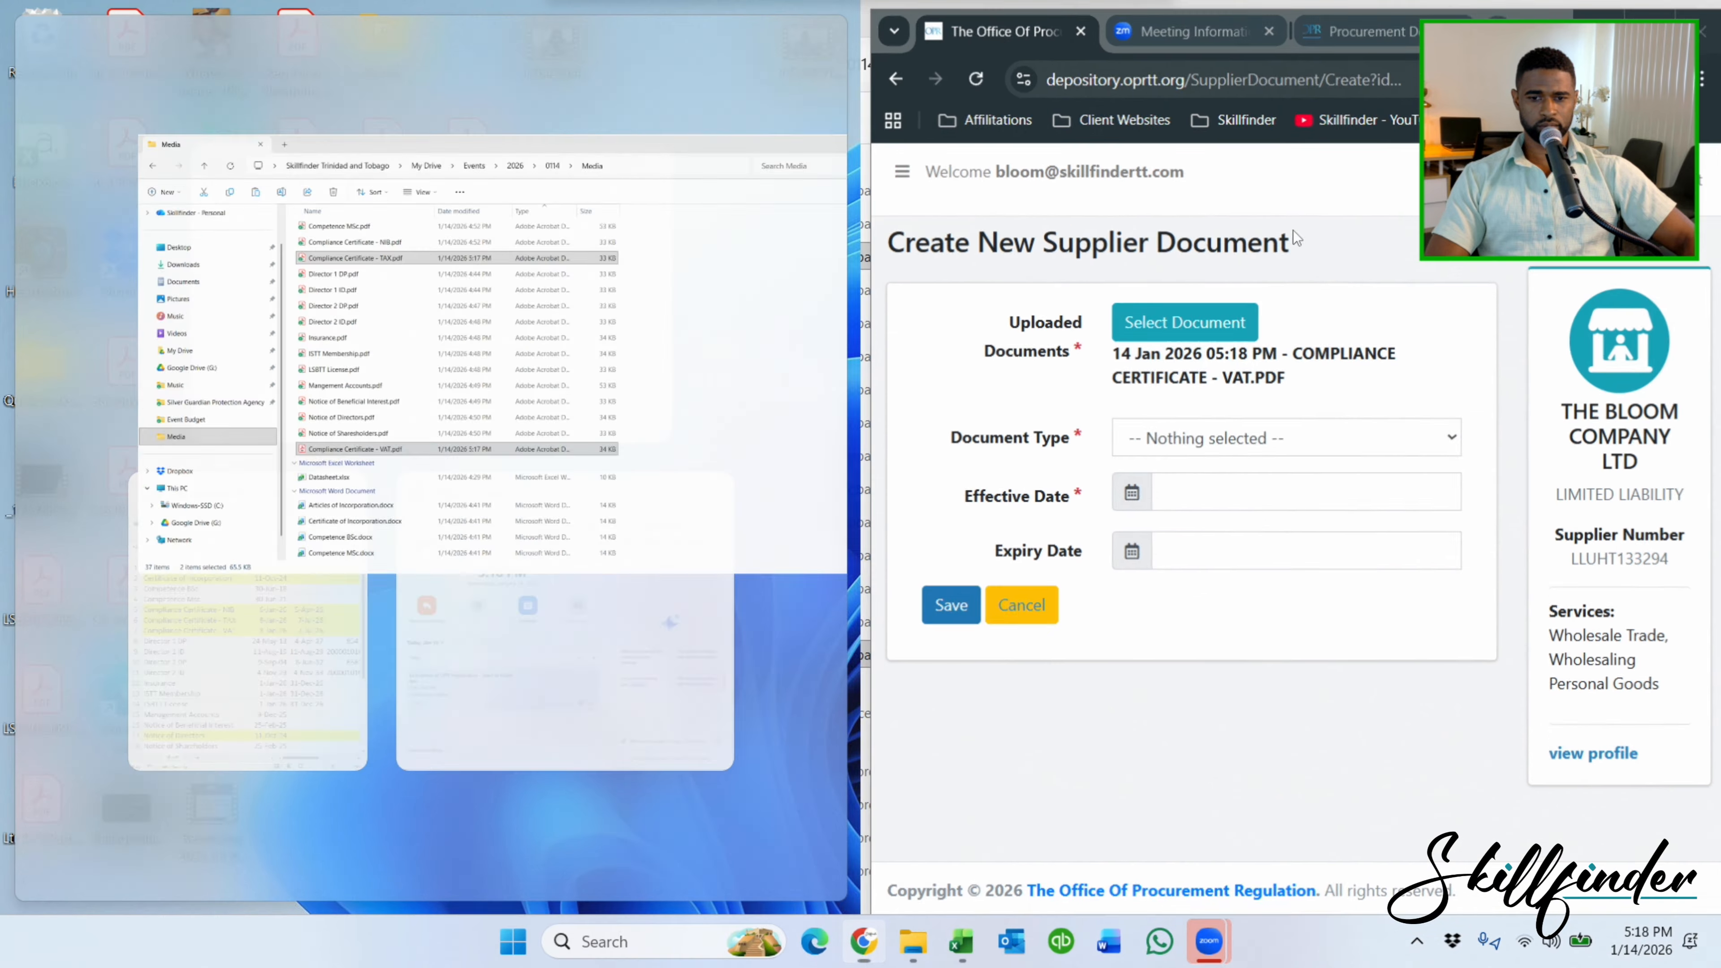
pyautogui.click(269, 597)
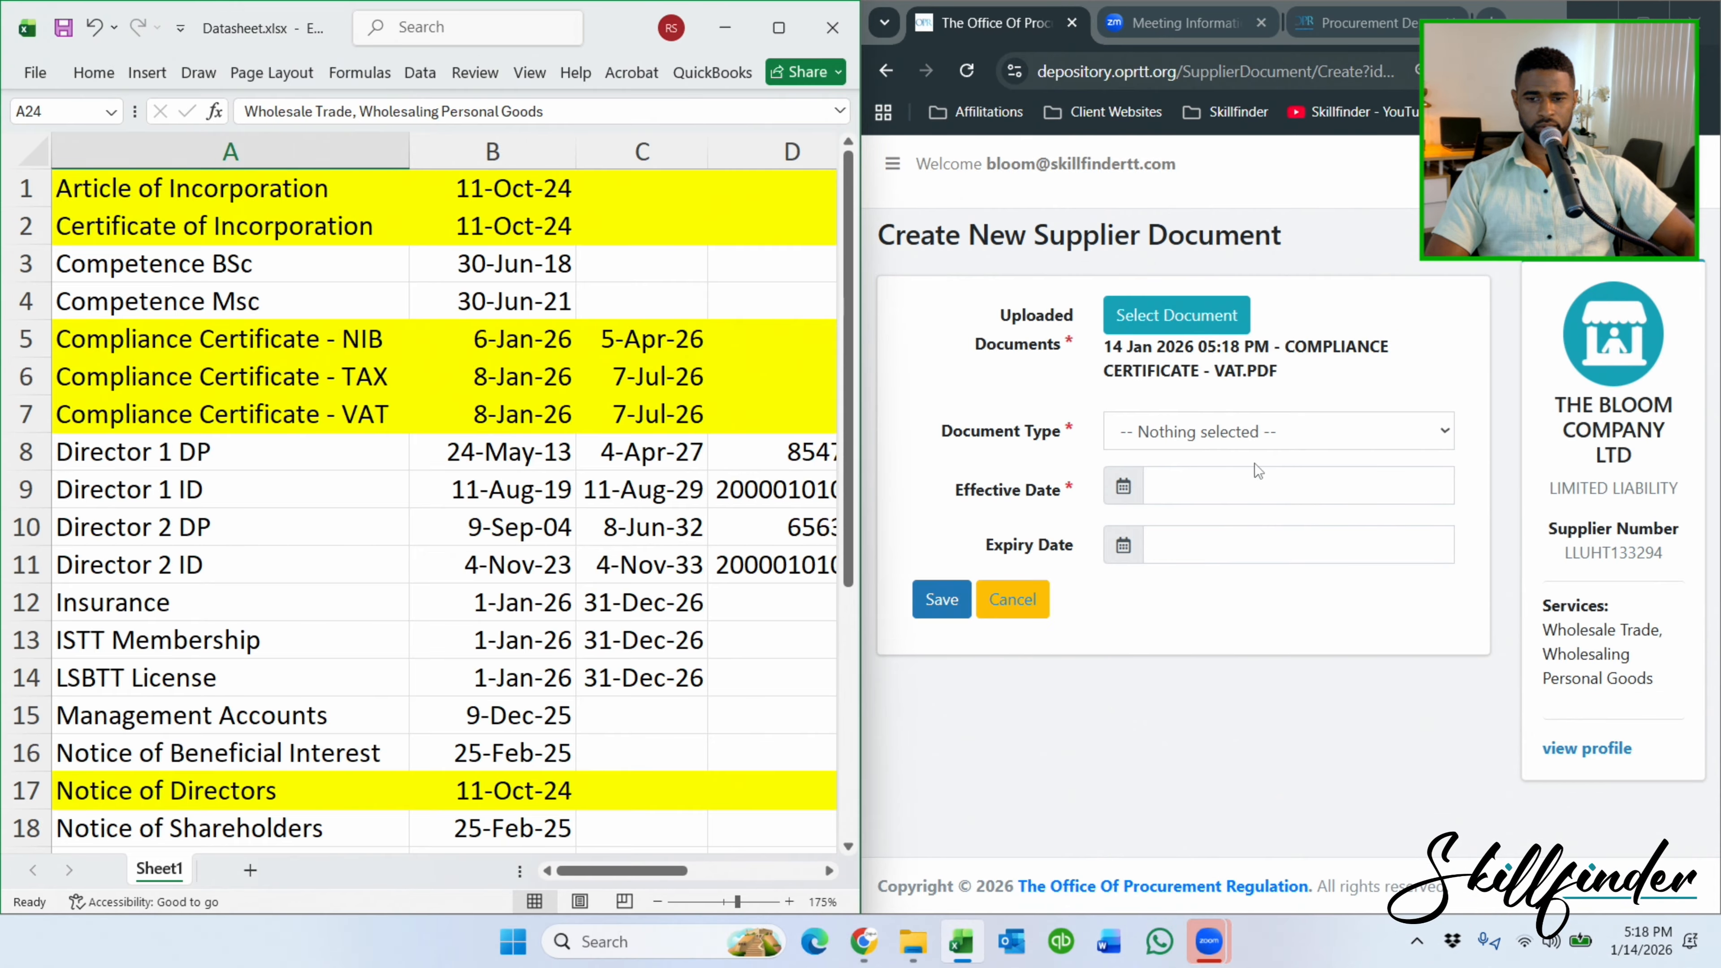
# Set effective date 05-January-2026 and expiry date 04-July-2026, then save.
pyautogui.click(1244, 556)
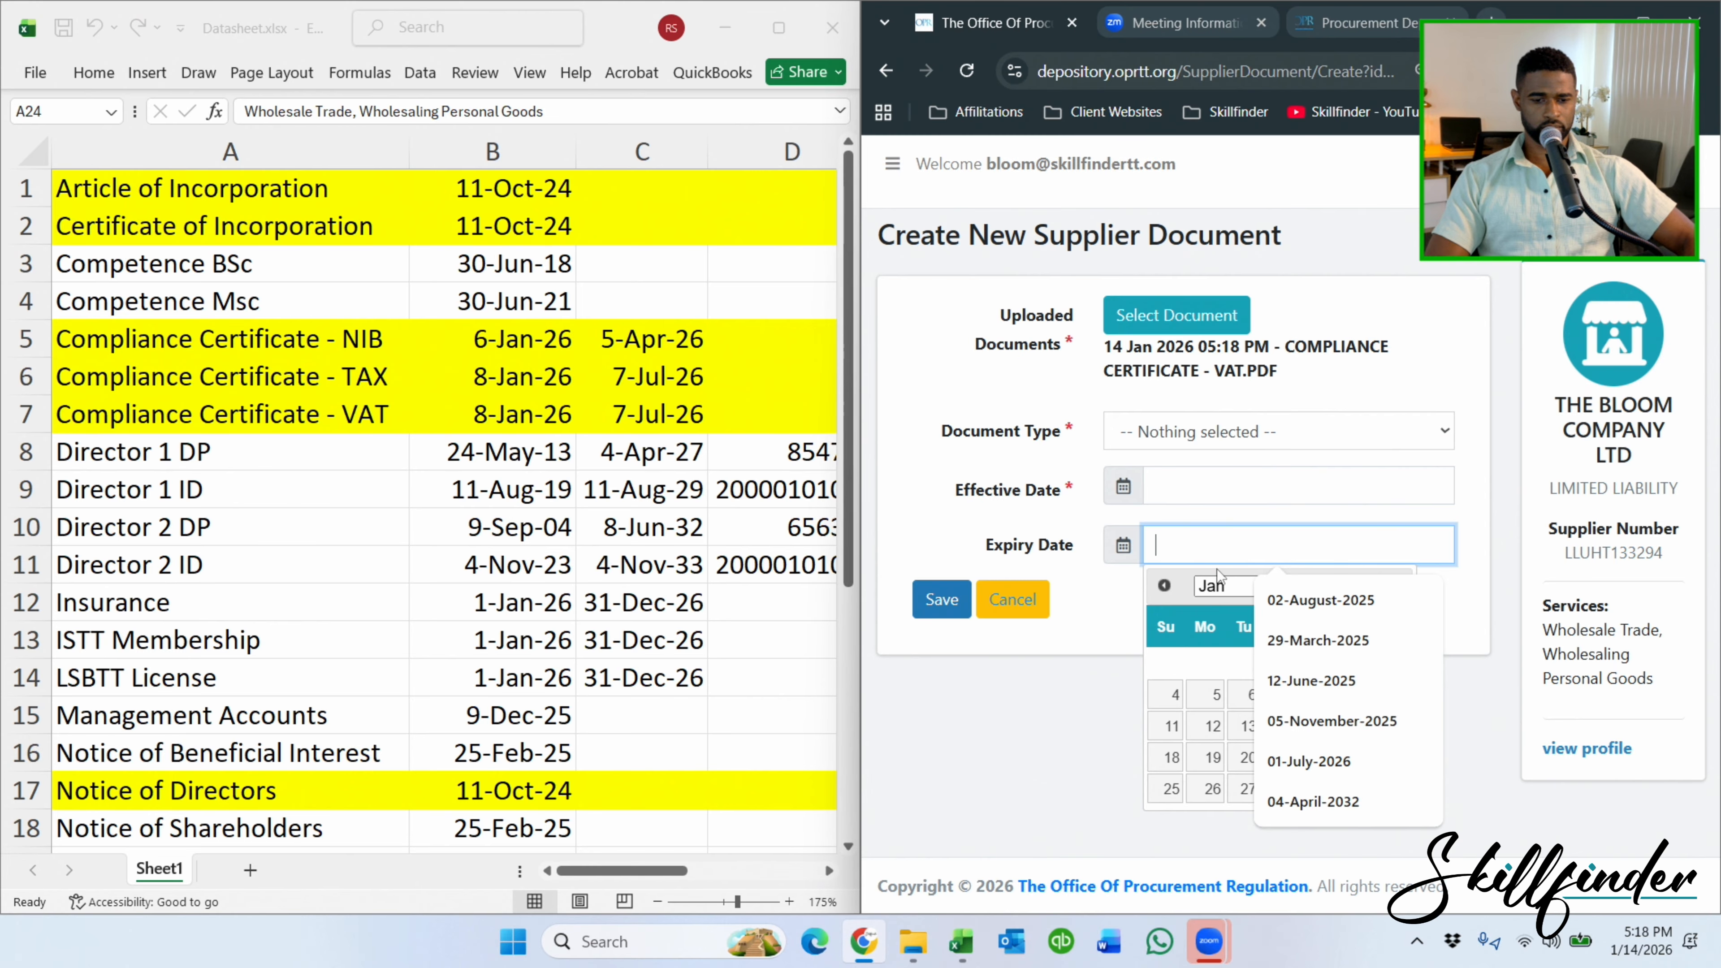
pyautogui.click(1077, 780)
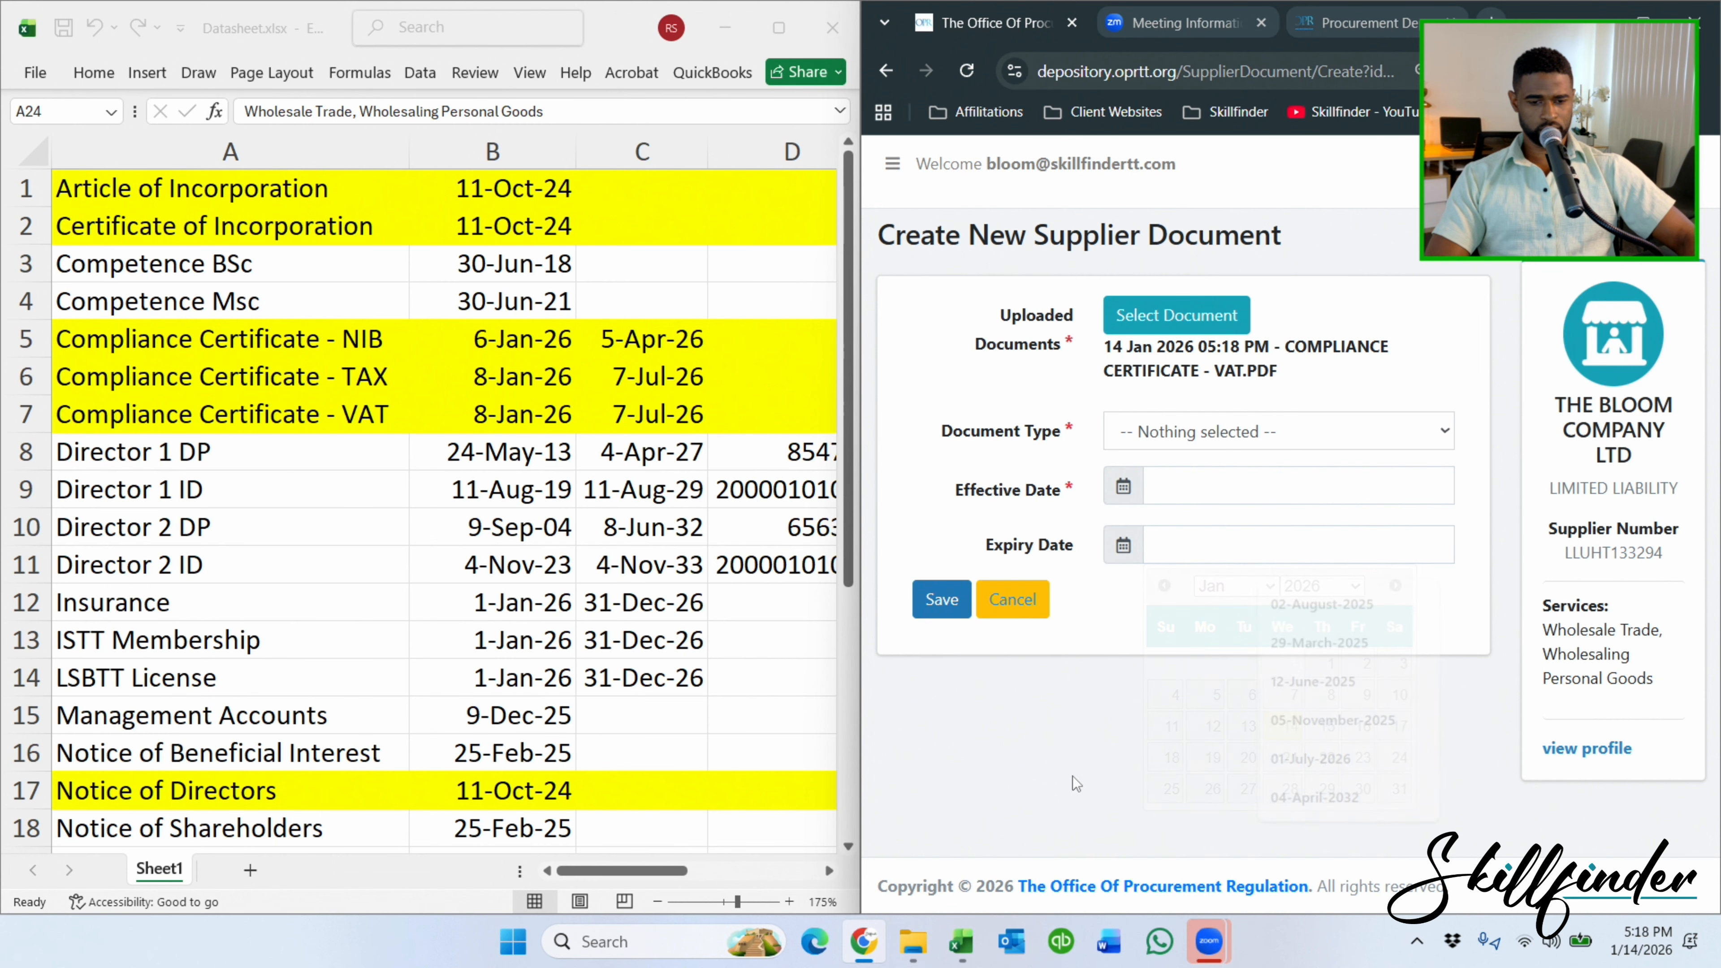
pyautogui.click(1204, 487)
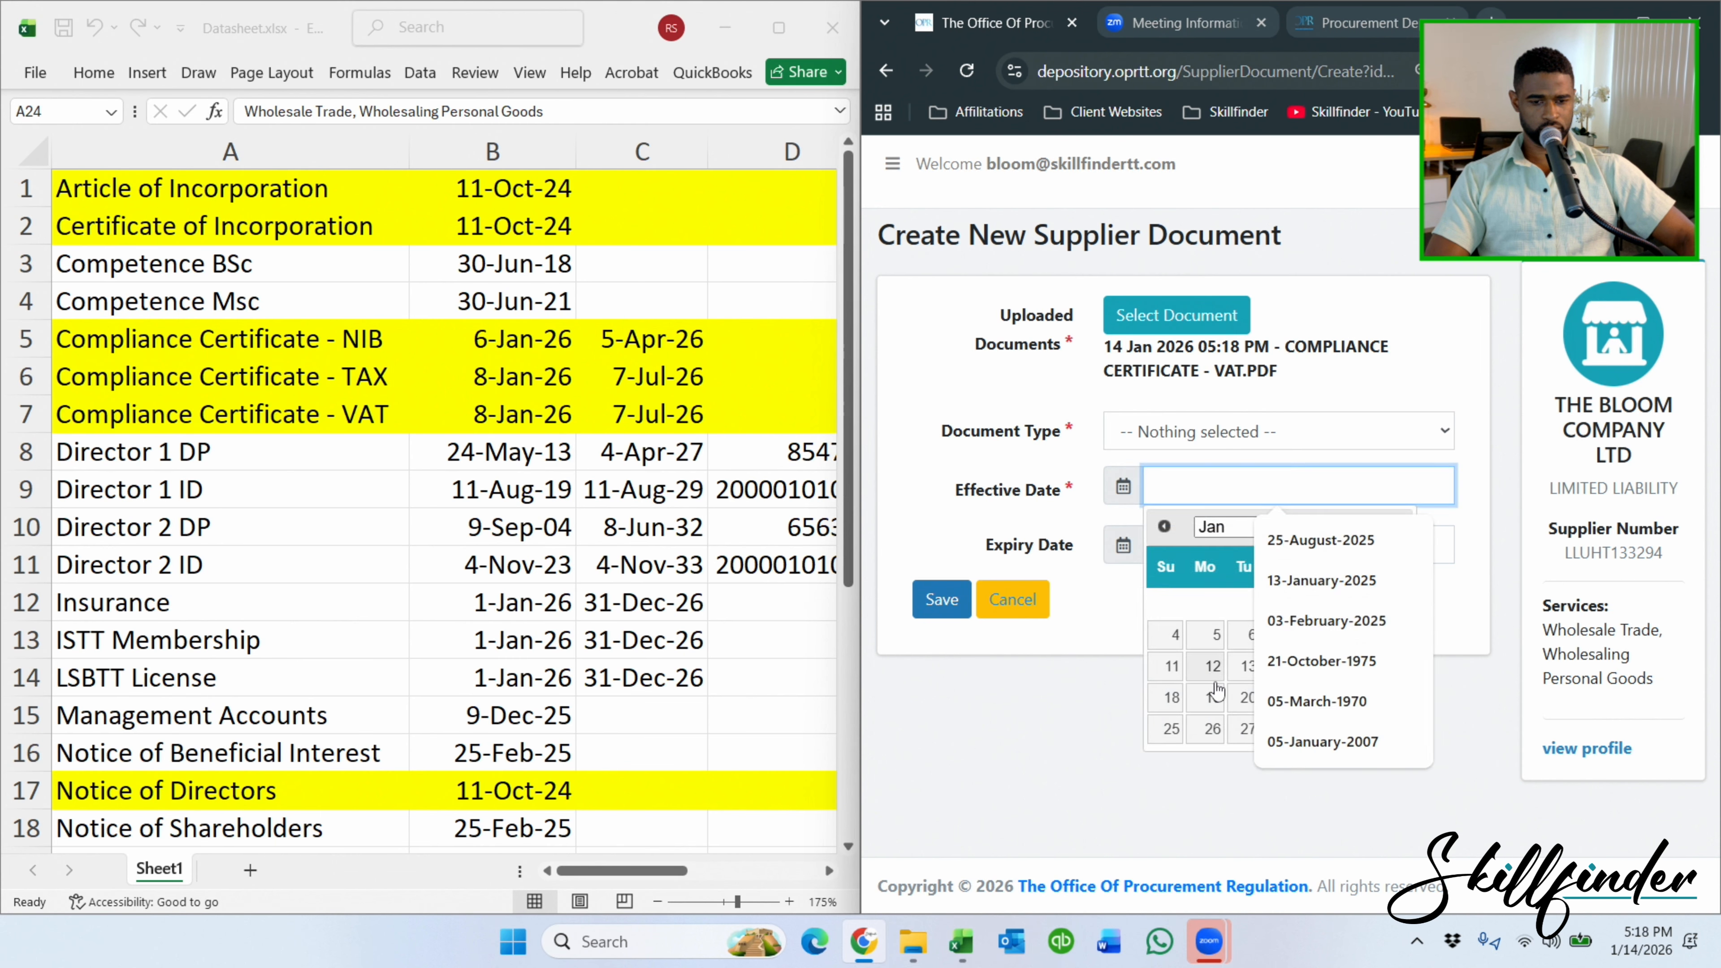
pyautogui.click(1207, 639)
pyautogui.click(1208, 551)
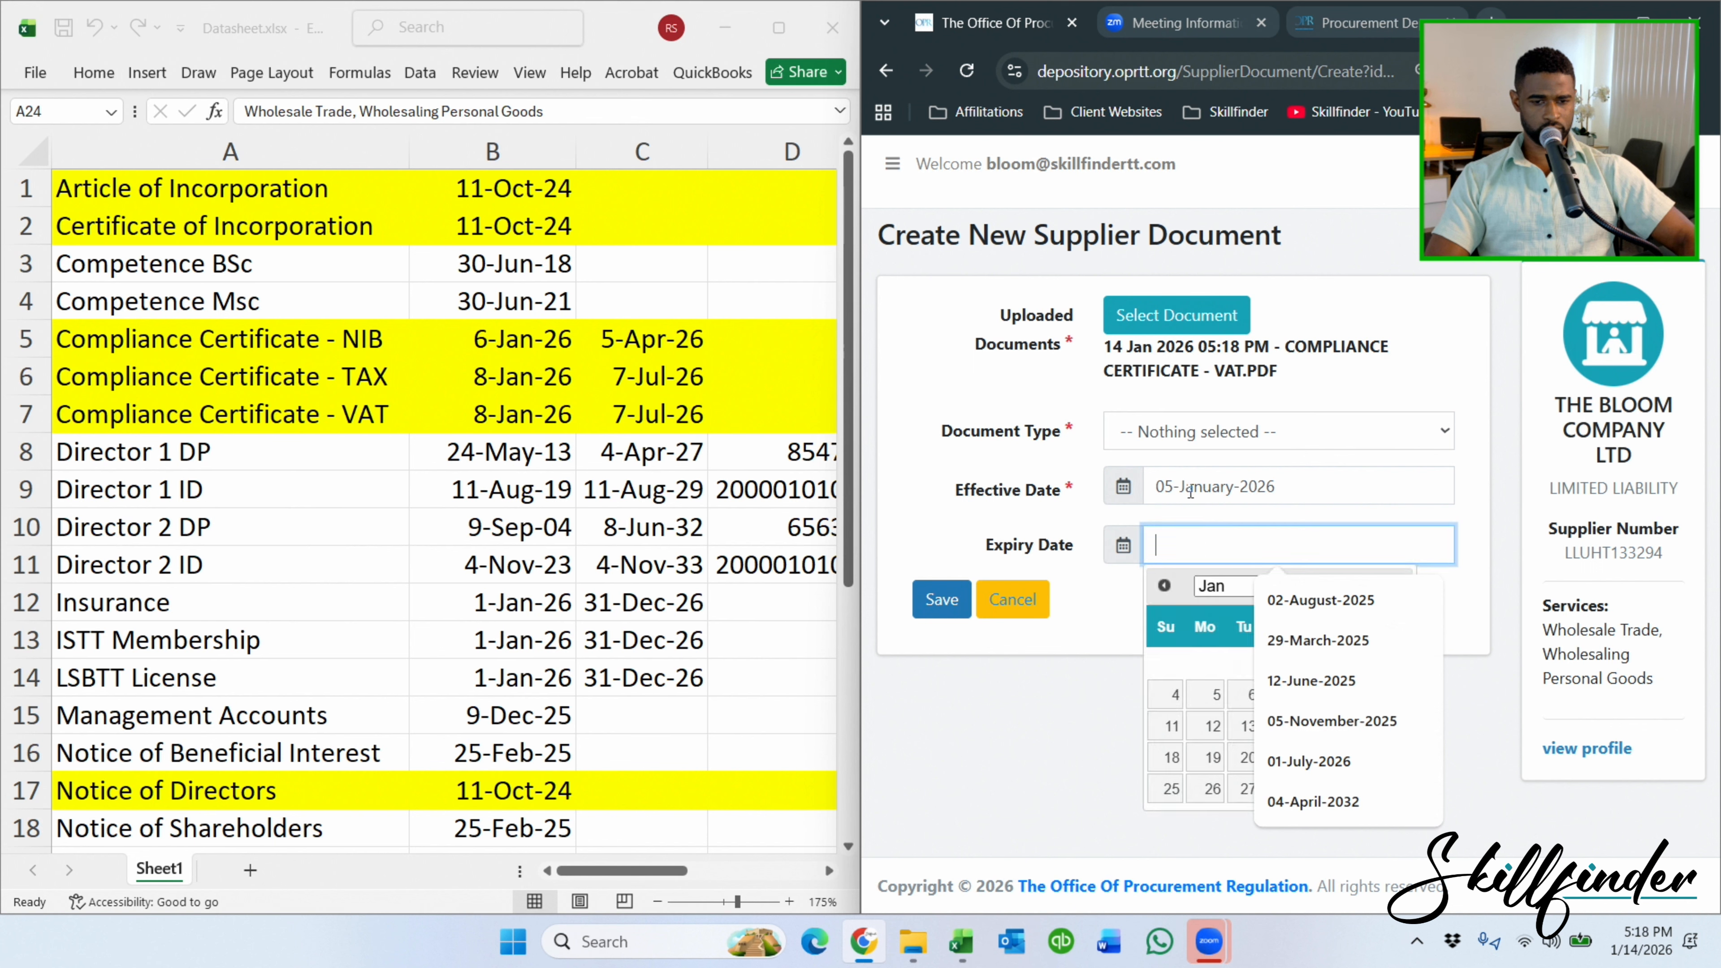
pyautogui.write('4-')
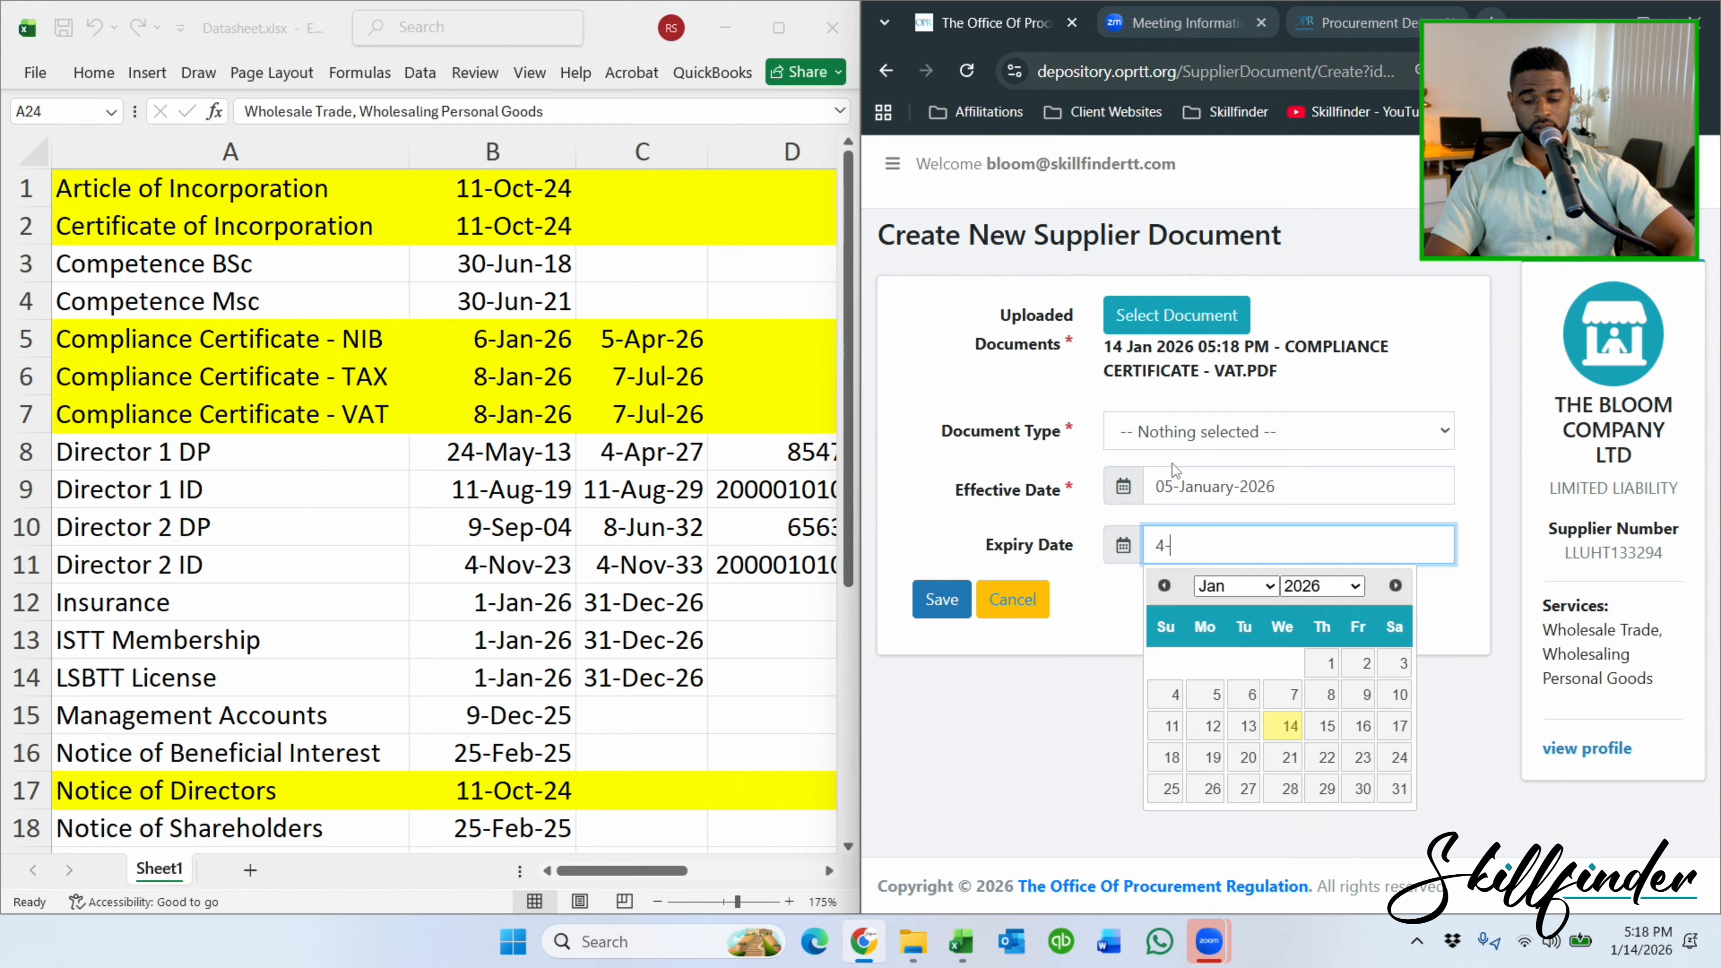
pyautogui.write('jul')
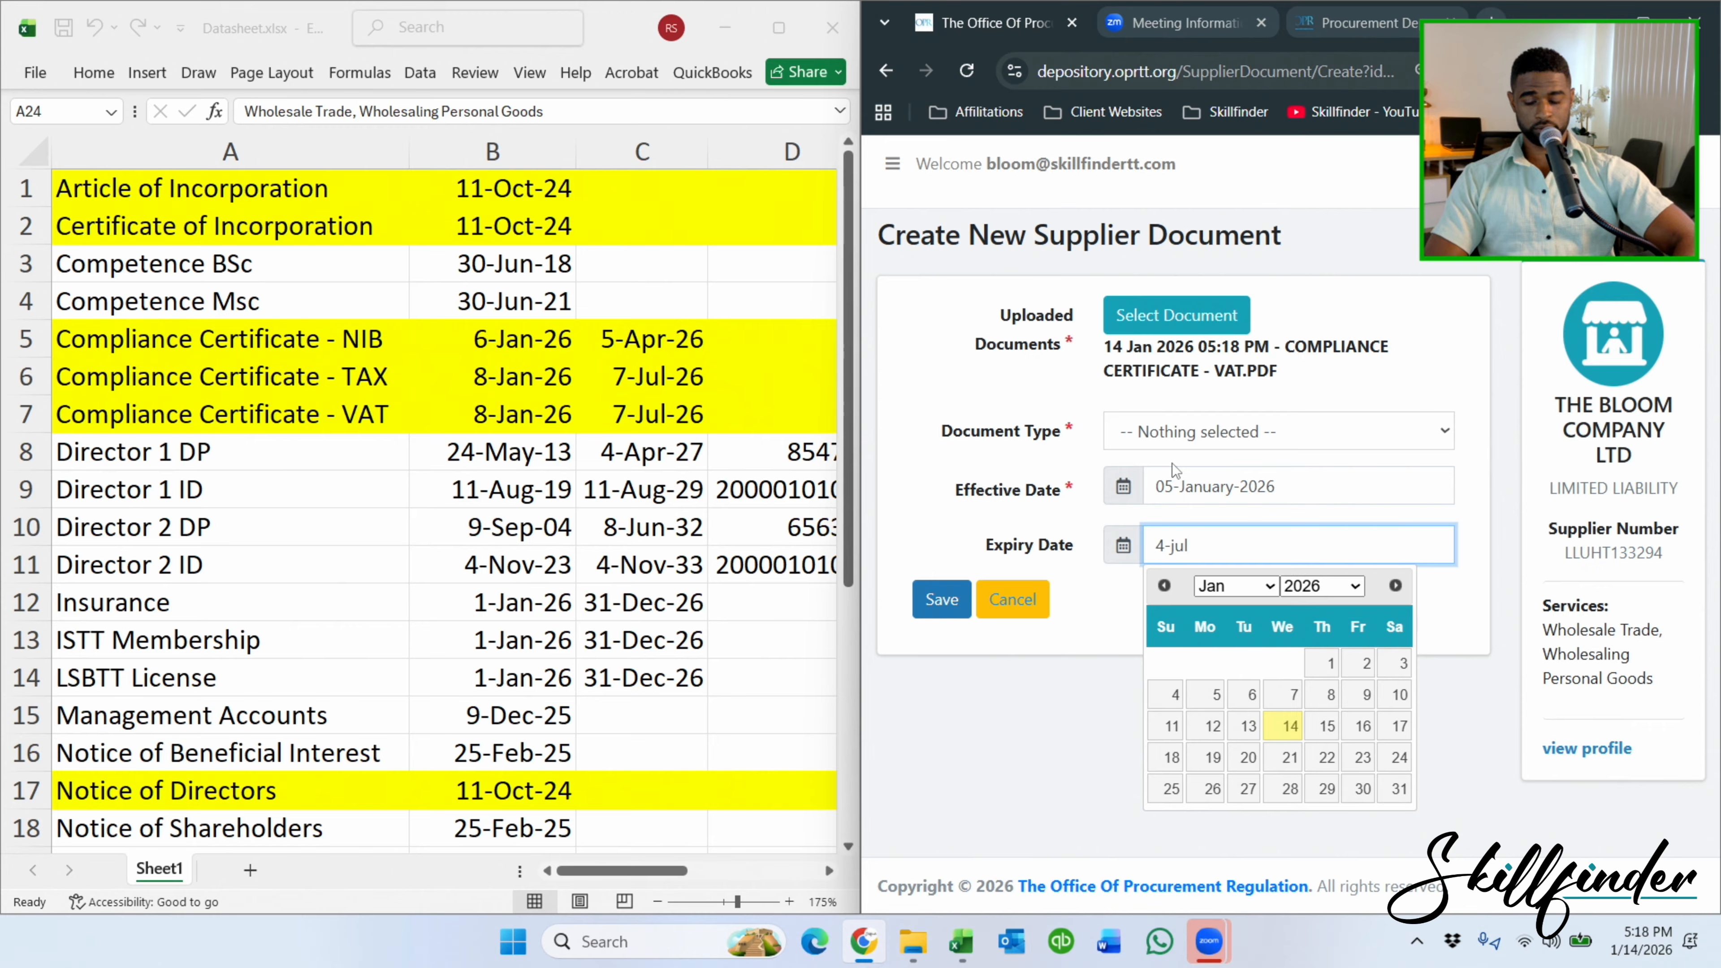
pyautogui.write('y-20')
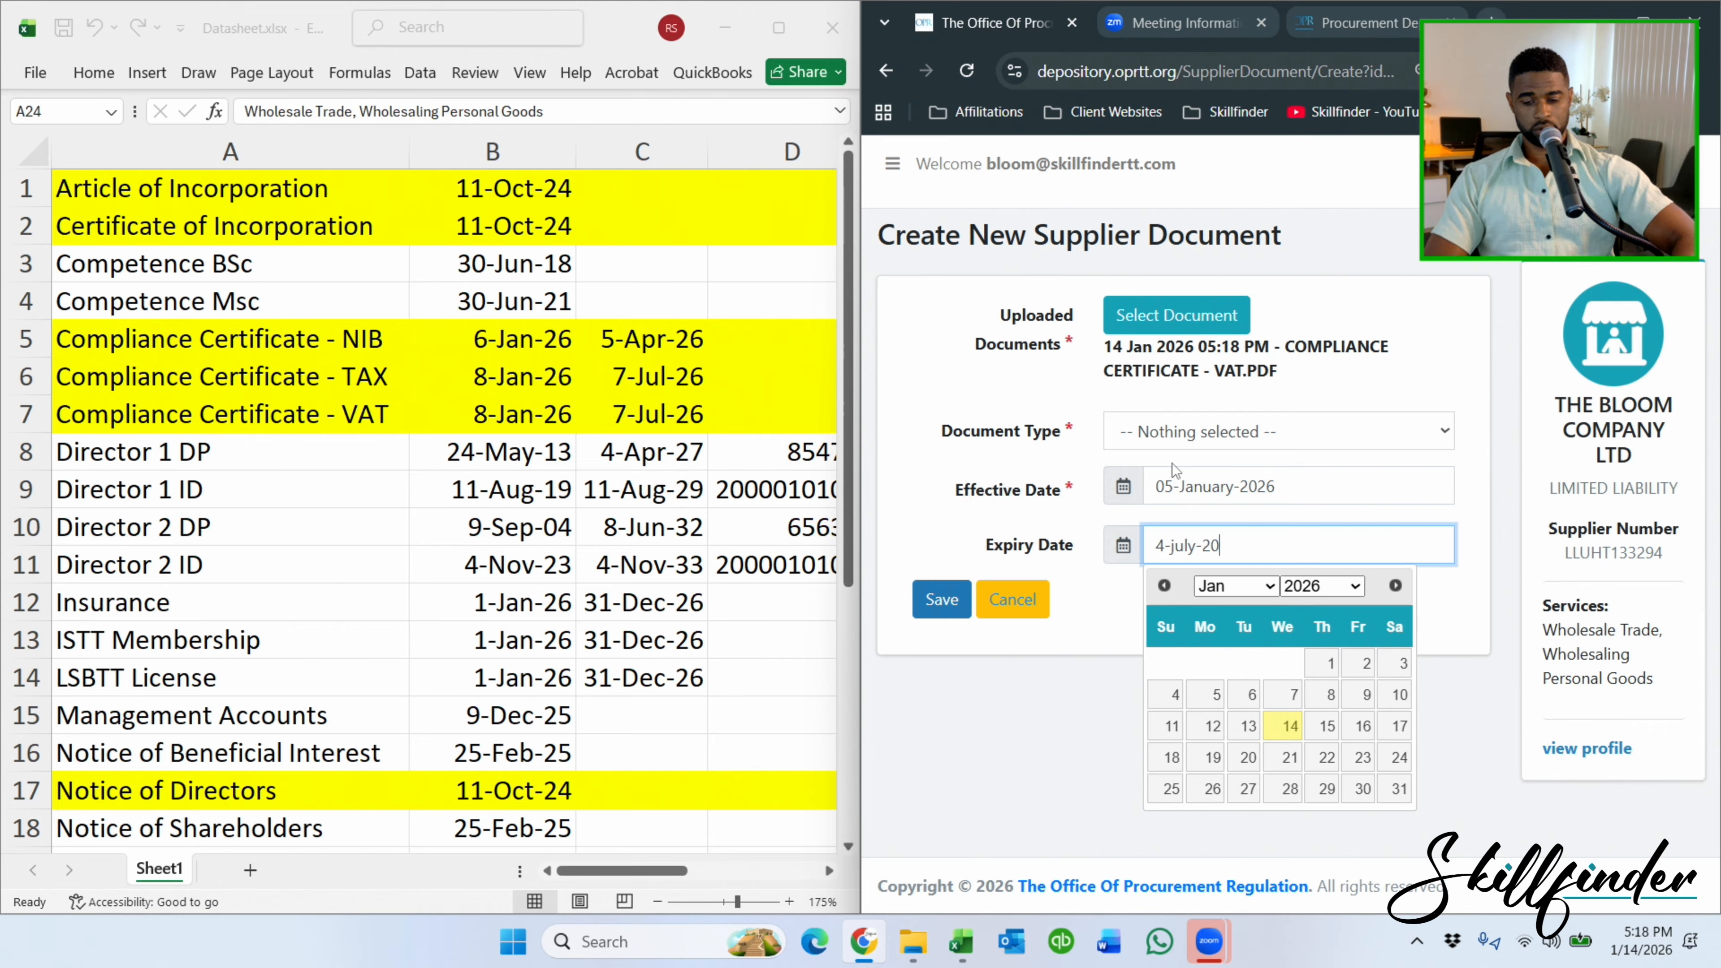
pyautogui.write('26')
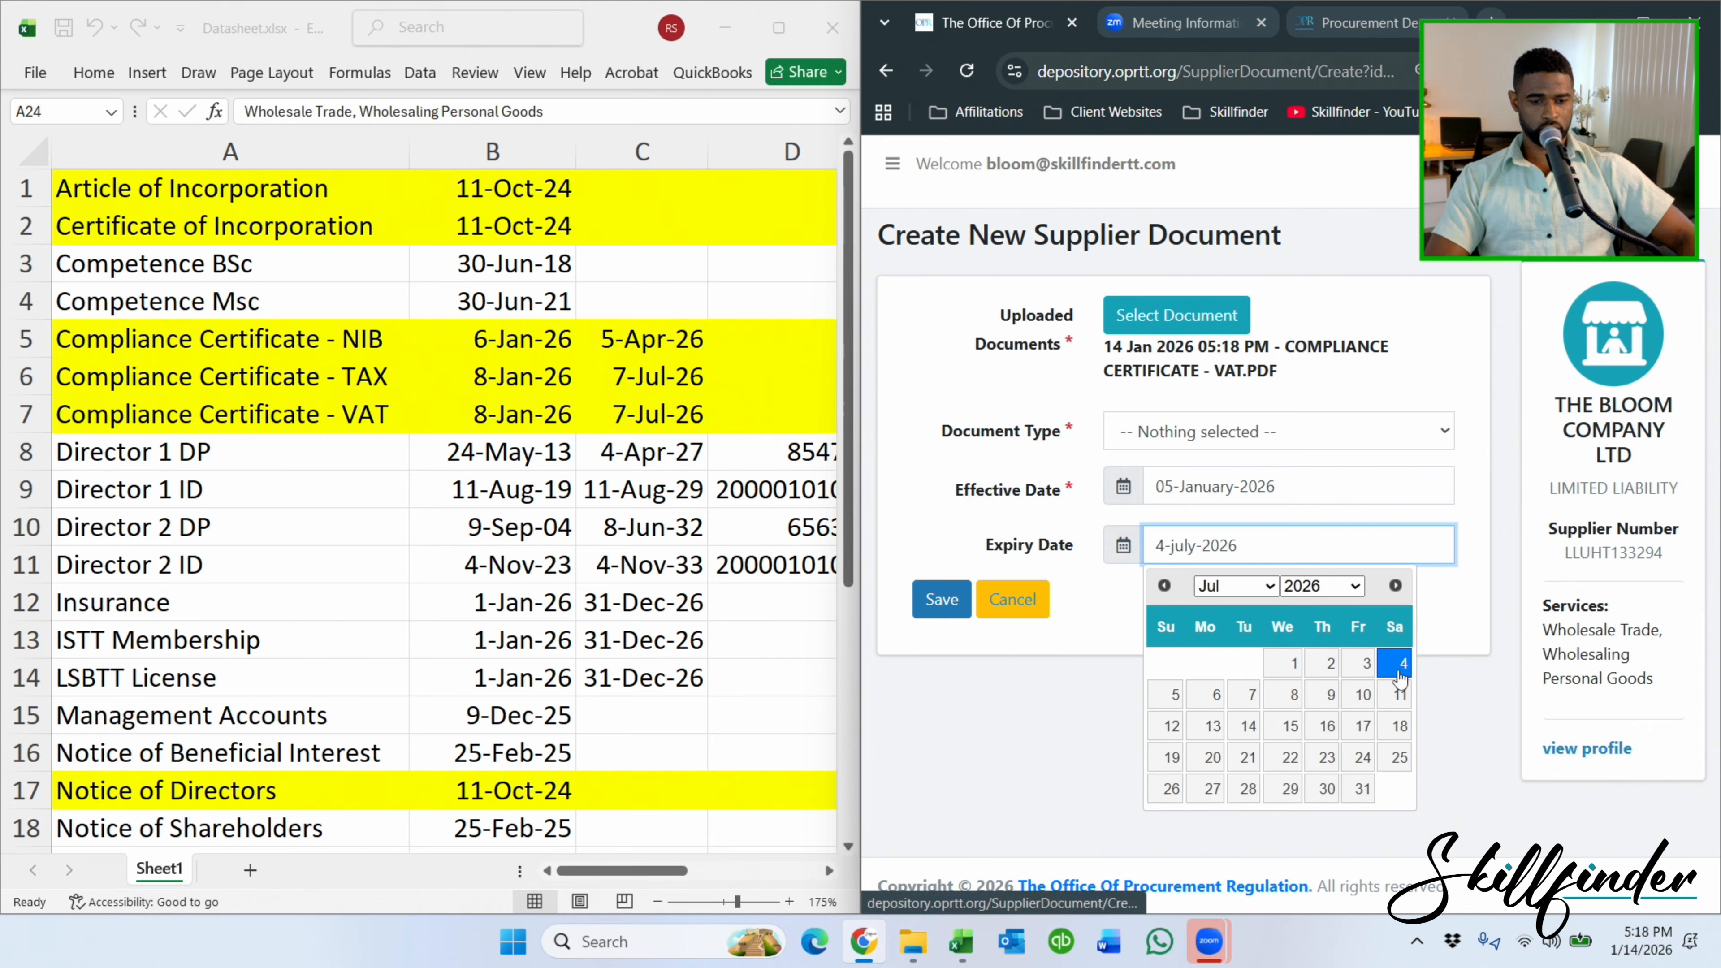
pyautogui.click(1397, 664)
pyautogui.click(942, 599)
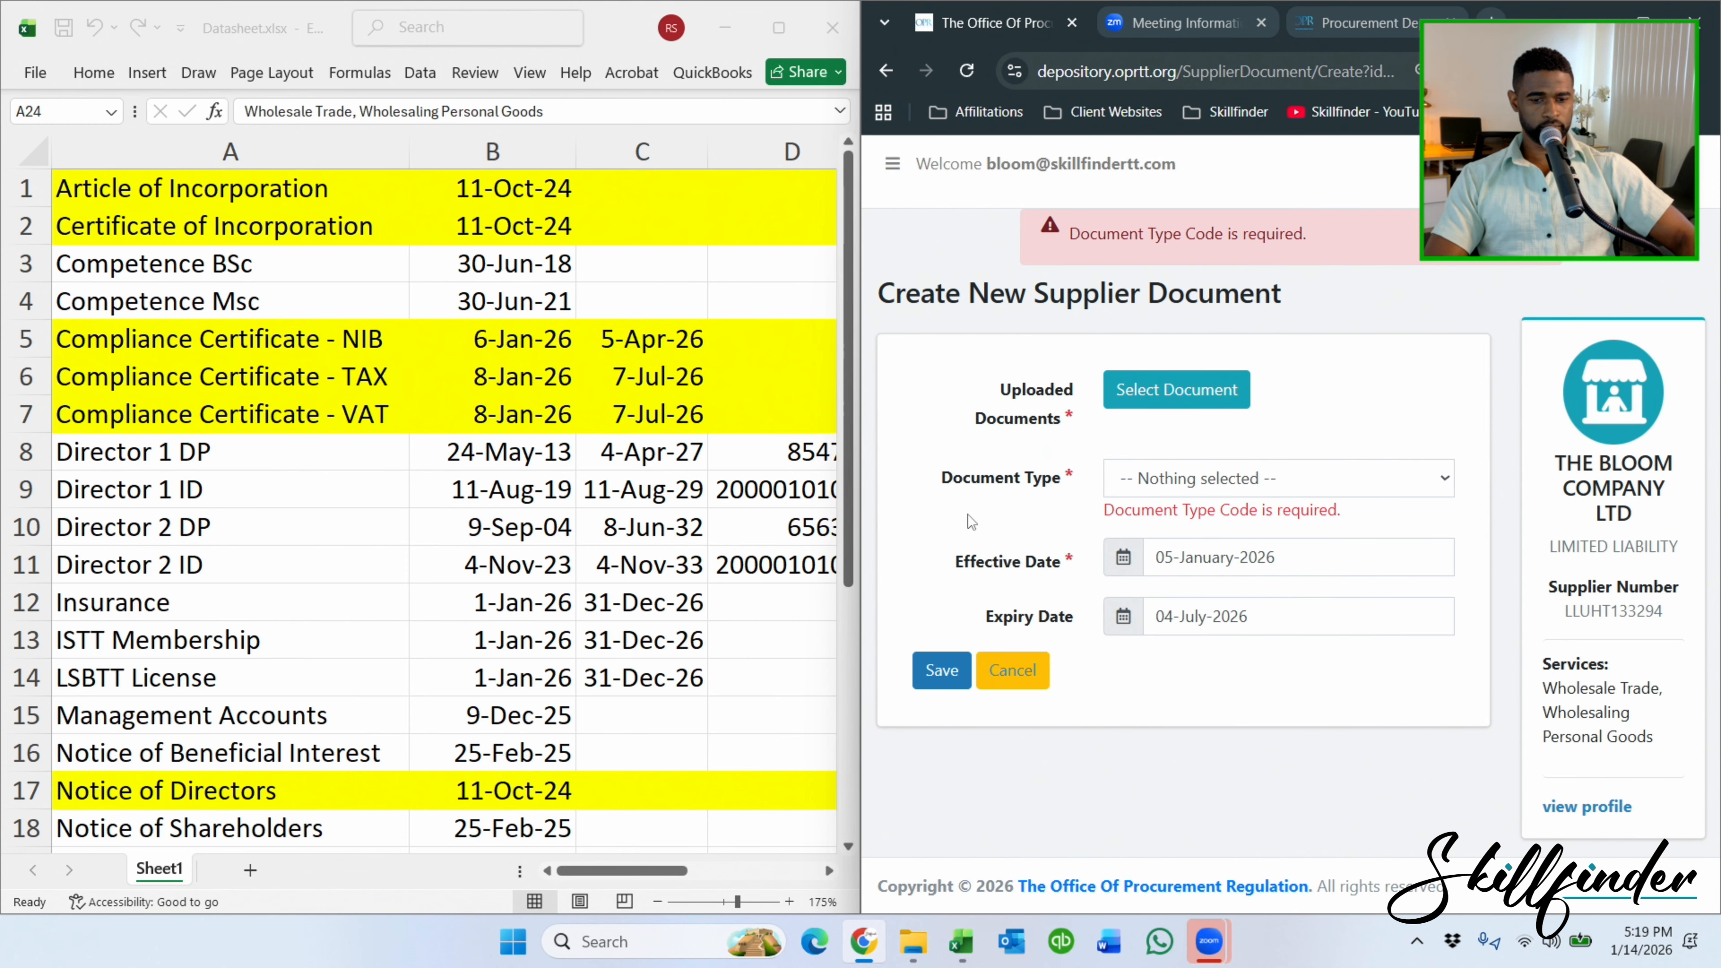
# Set the document type to A02 - VAT CLEARANCE CERTIFICATE and save.
pyautogui.click(1269, 482)
pyautogui.scroll(-1, 1152, 407)
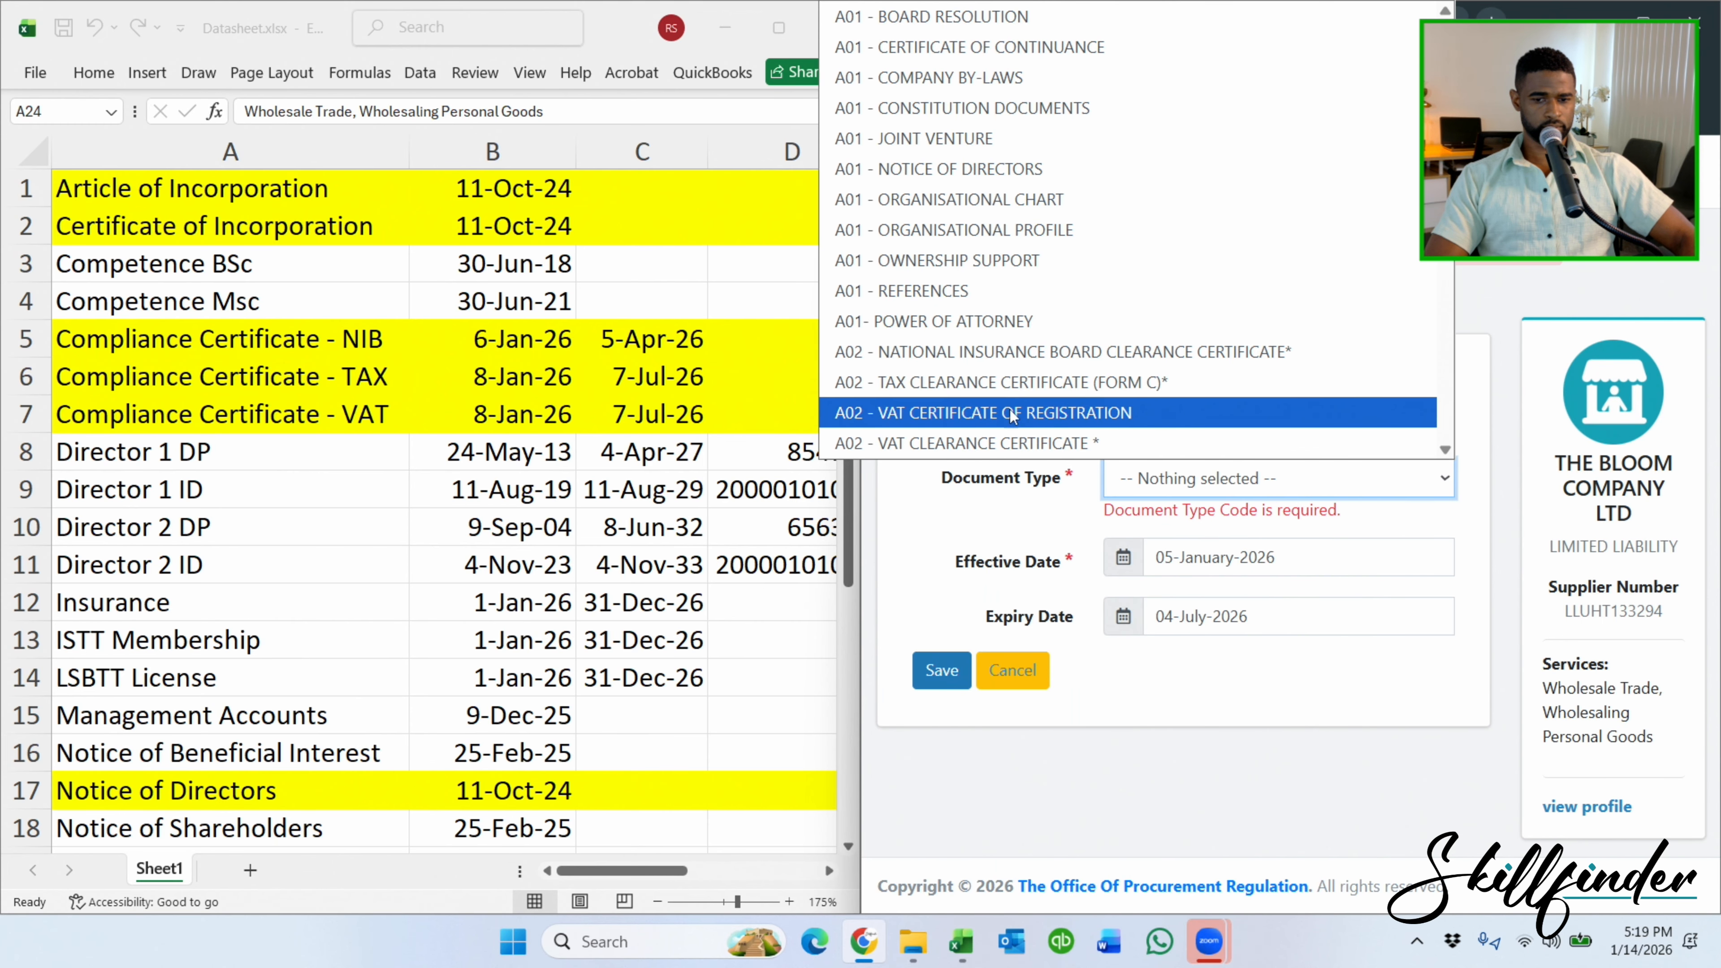
pyautogui.click(1012, 442)
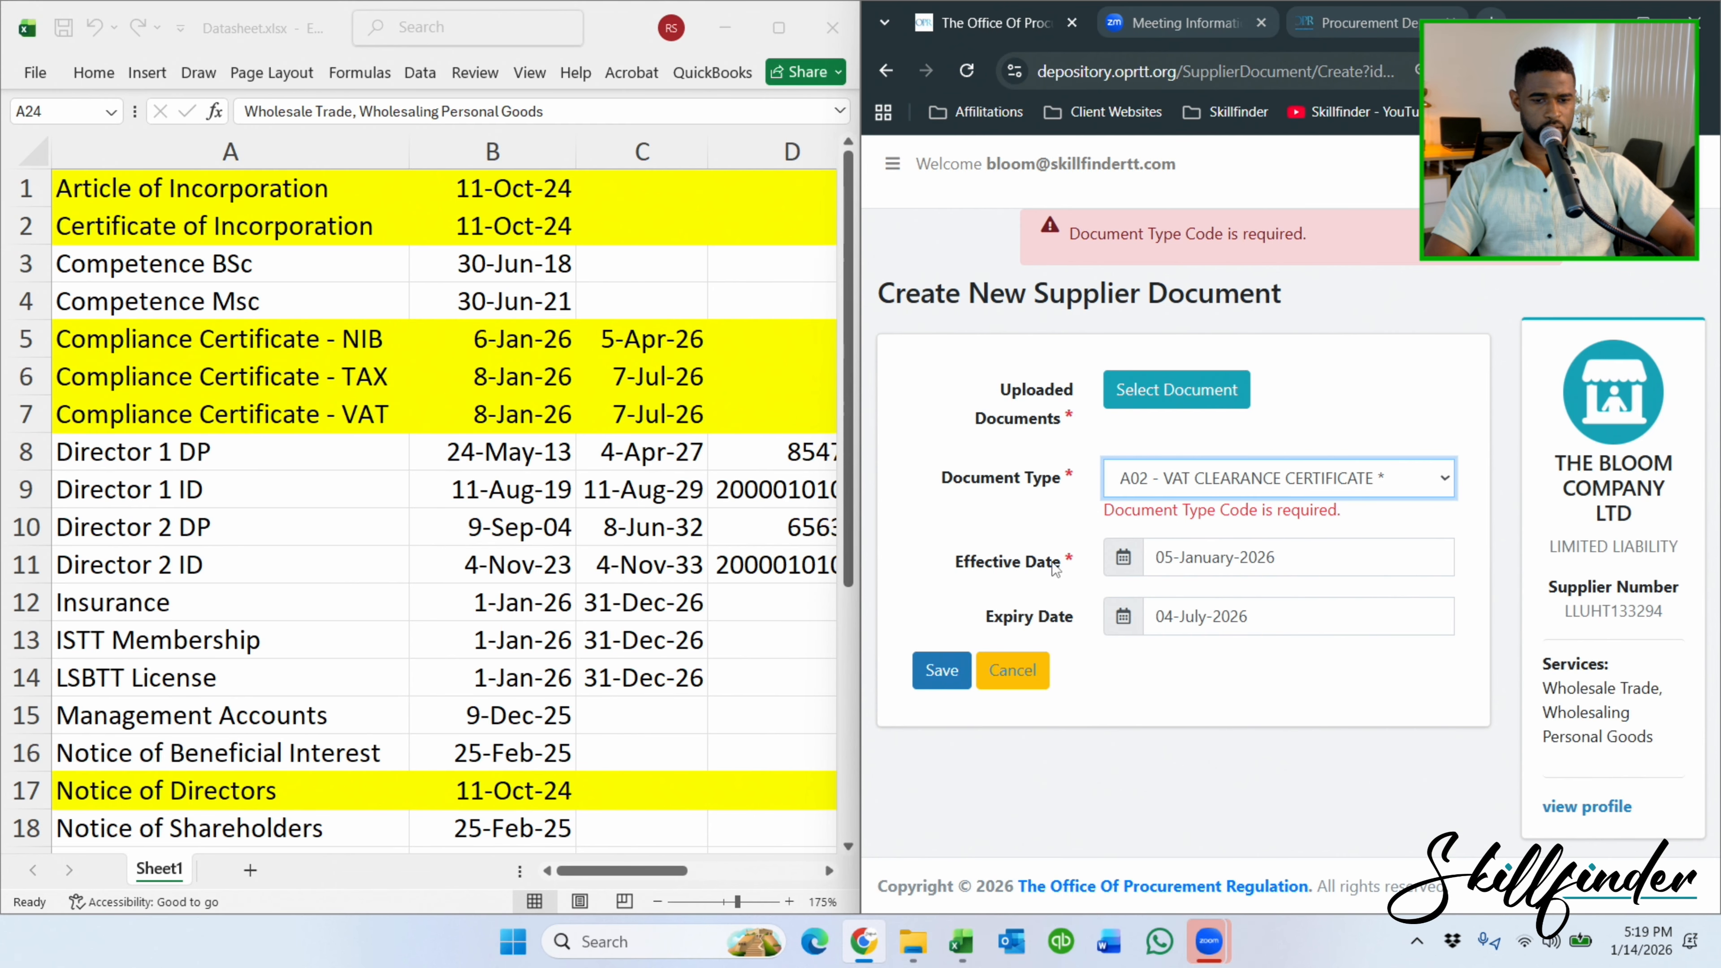
pyautogui.click(940, 670)
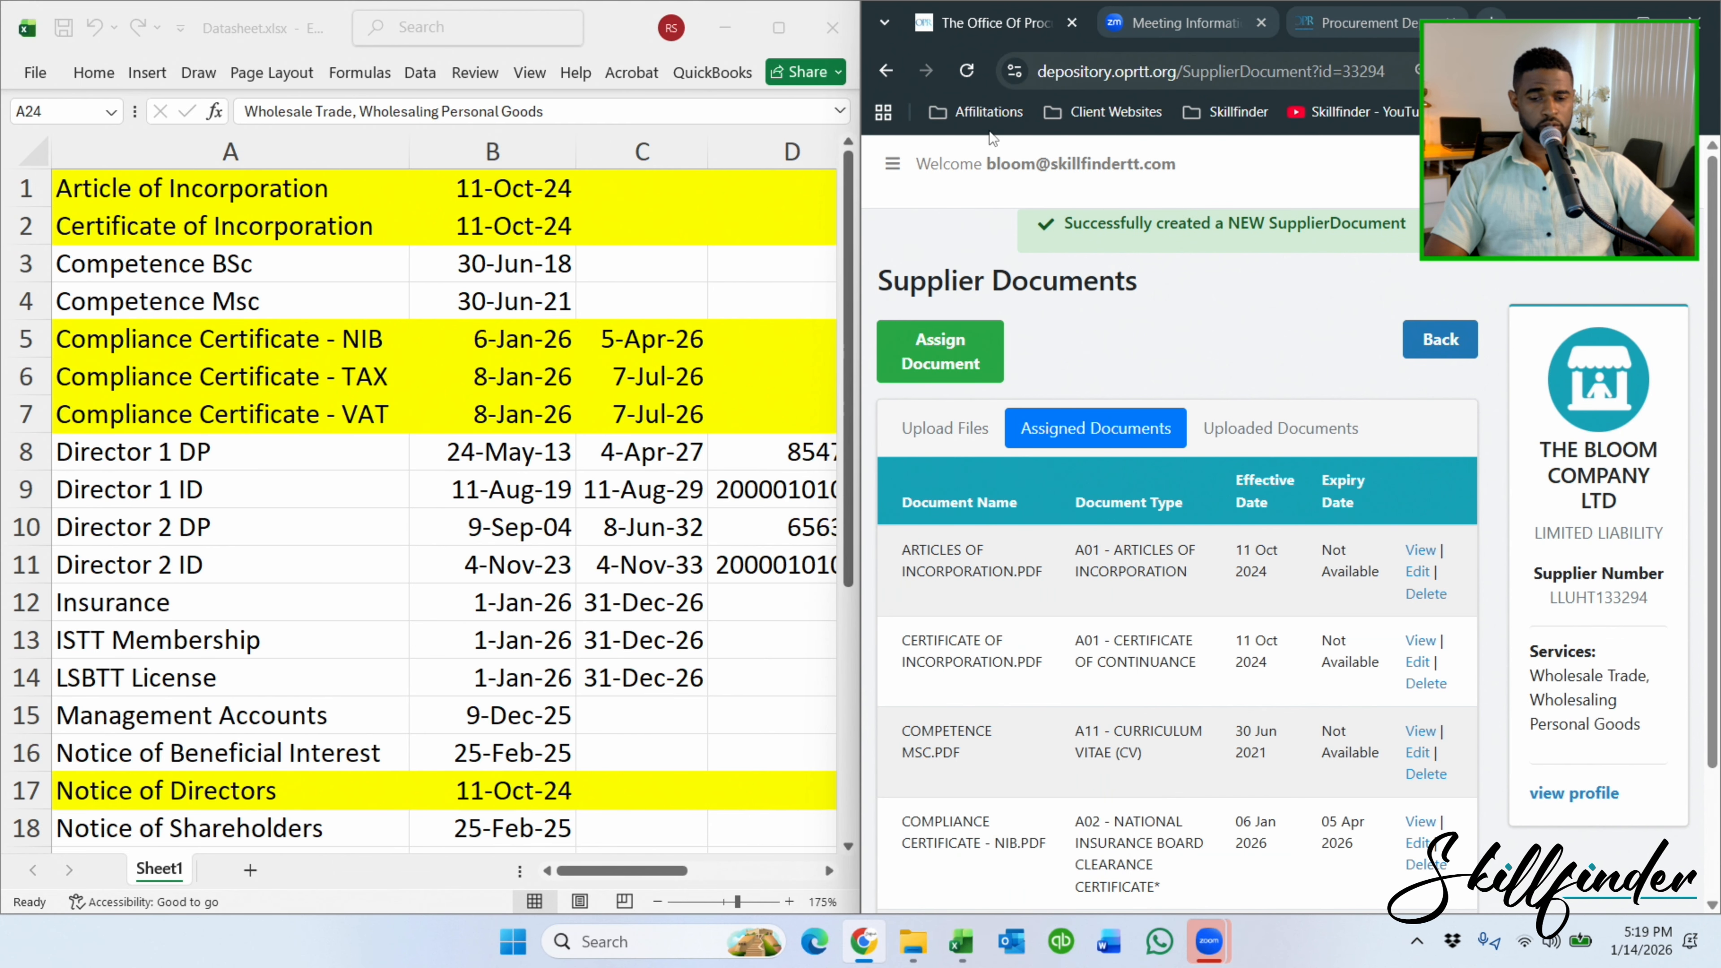
# Start a new A02 tax clearance certificate assignment and attach COMPLIANCE CERTIFICATE - TAX.PDF.
pyautogui.click(940, 355)
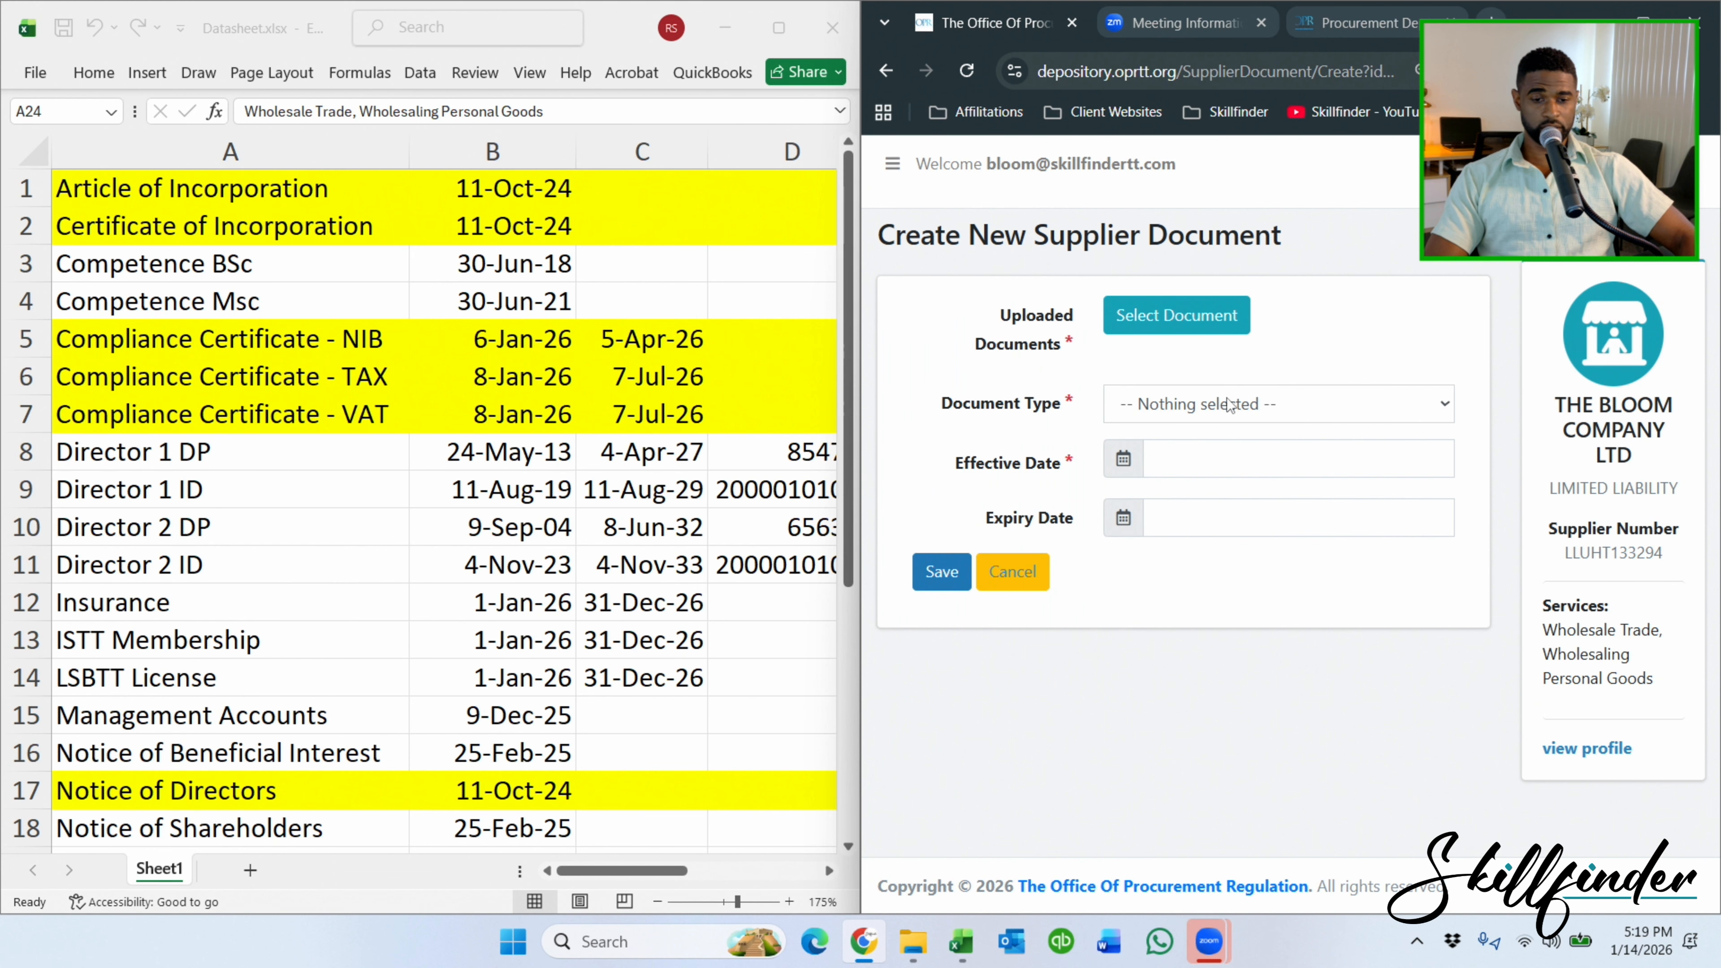
pyautogui.click(1230, 405)
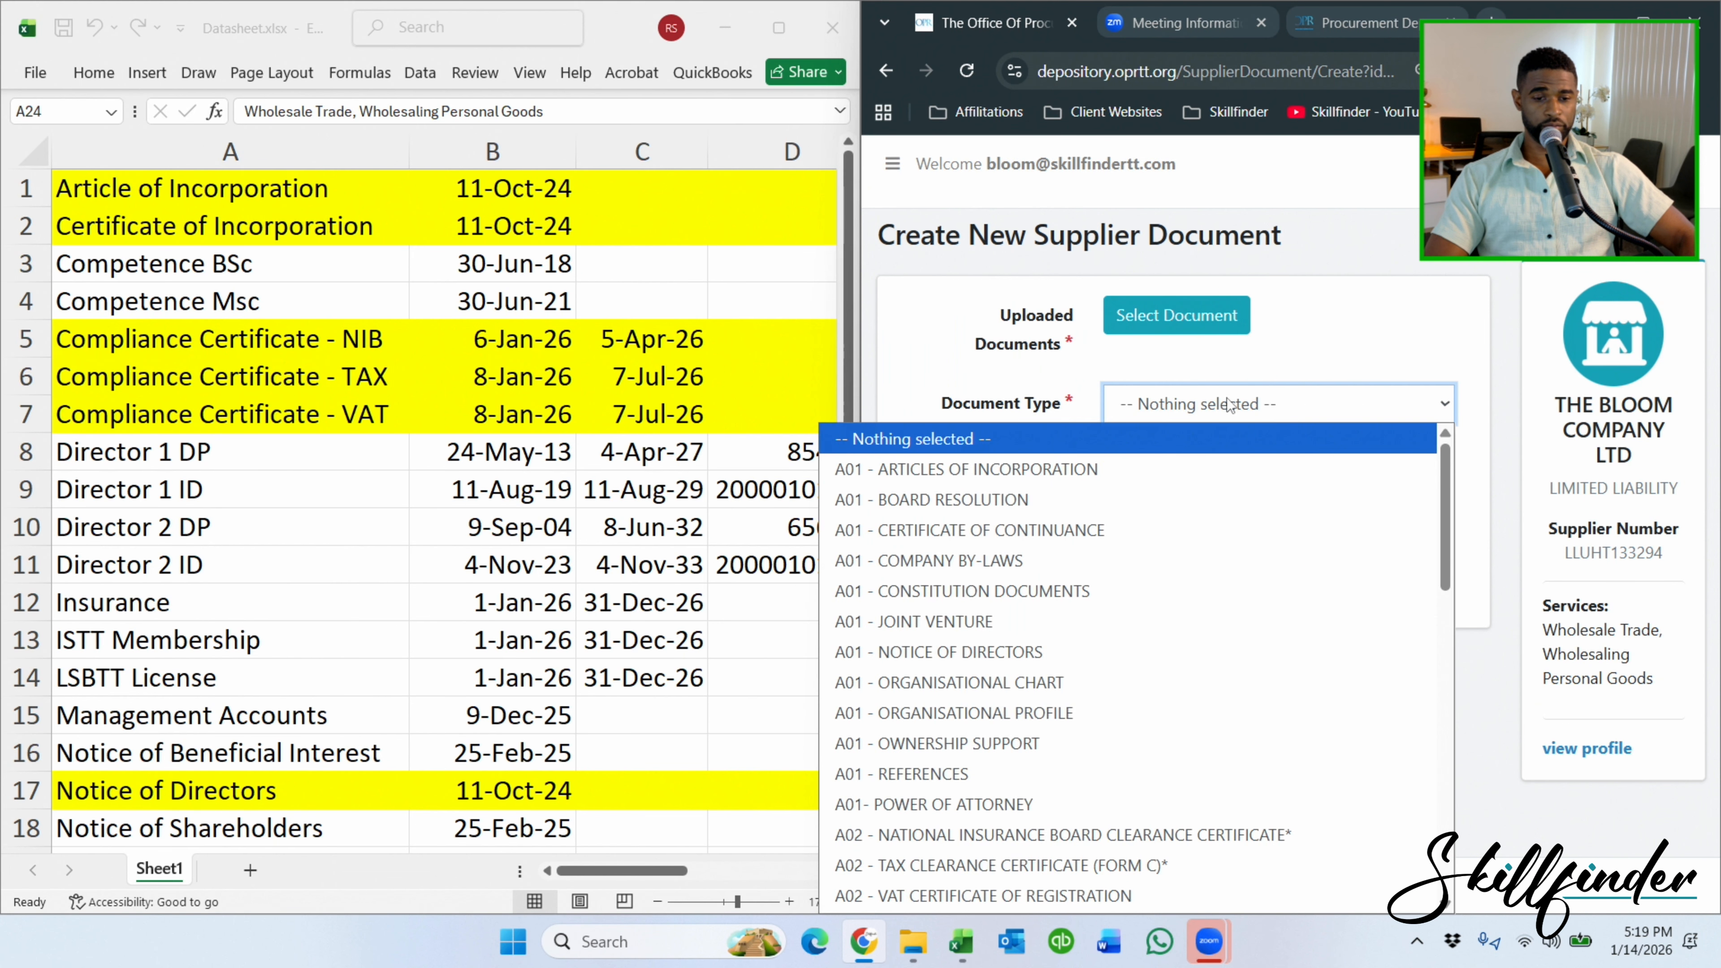
pyautogui.click(1125, 863)
pyautogui.click(1205, 468)
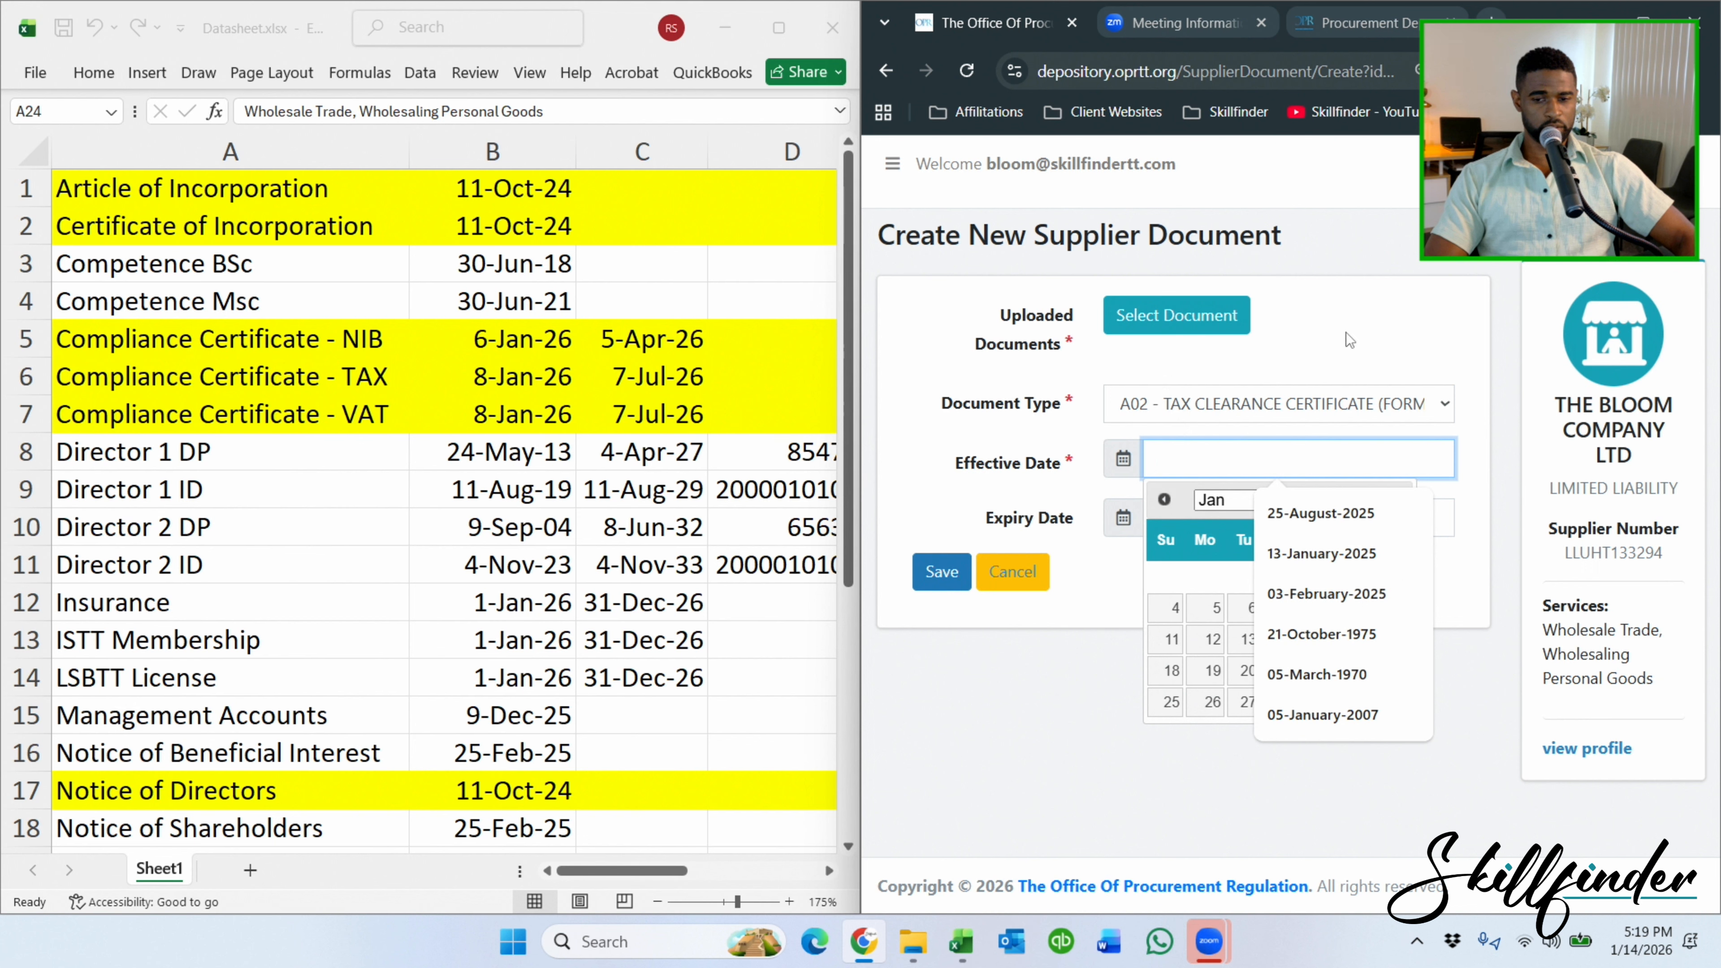
pyautogui.click(1185, 326)
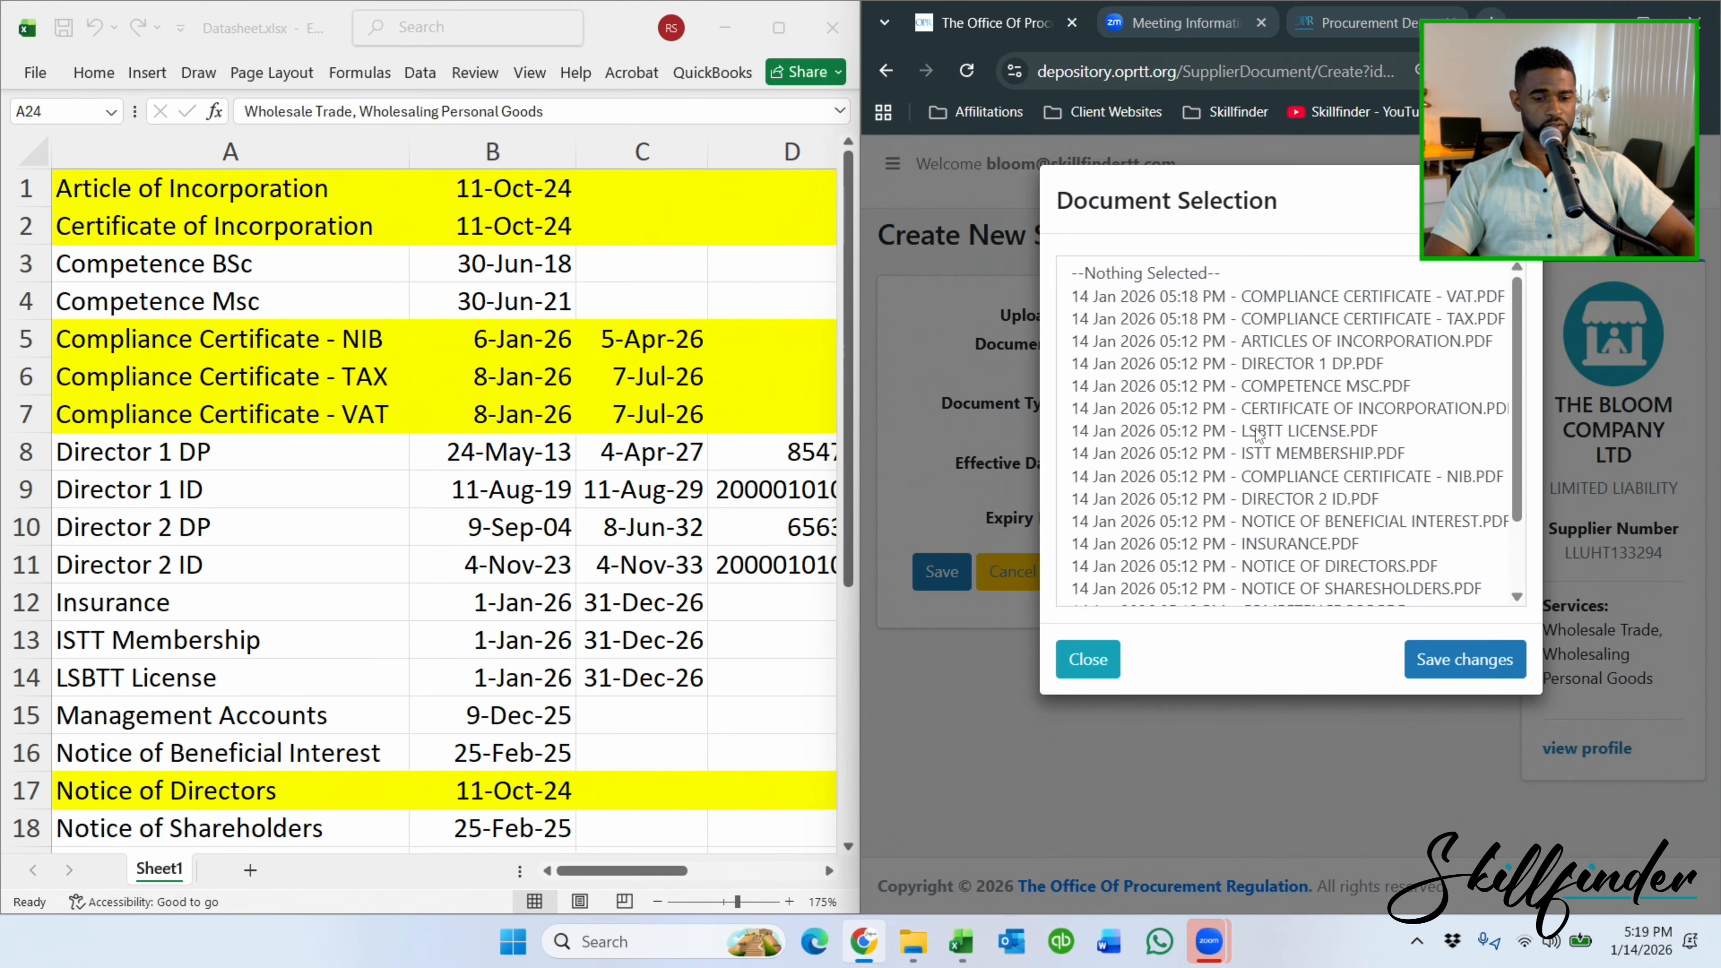
pyautogui.scroll(-3, 1257, 434)
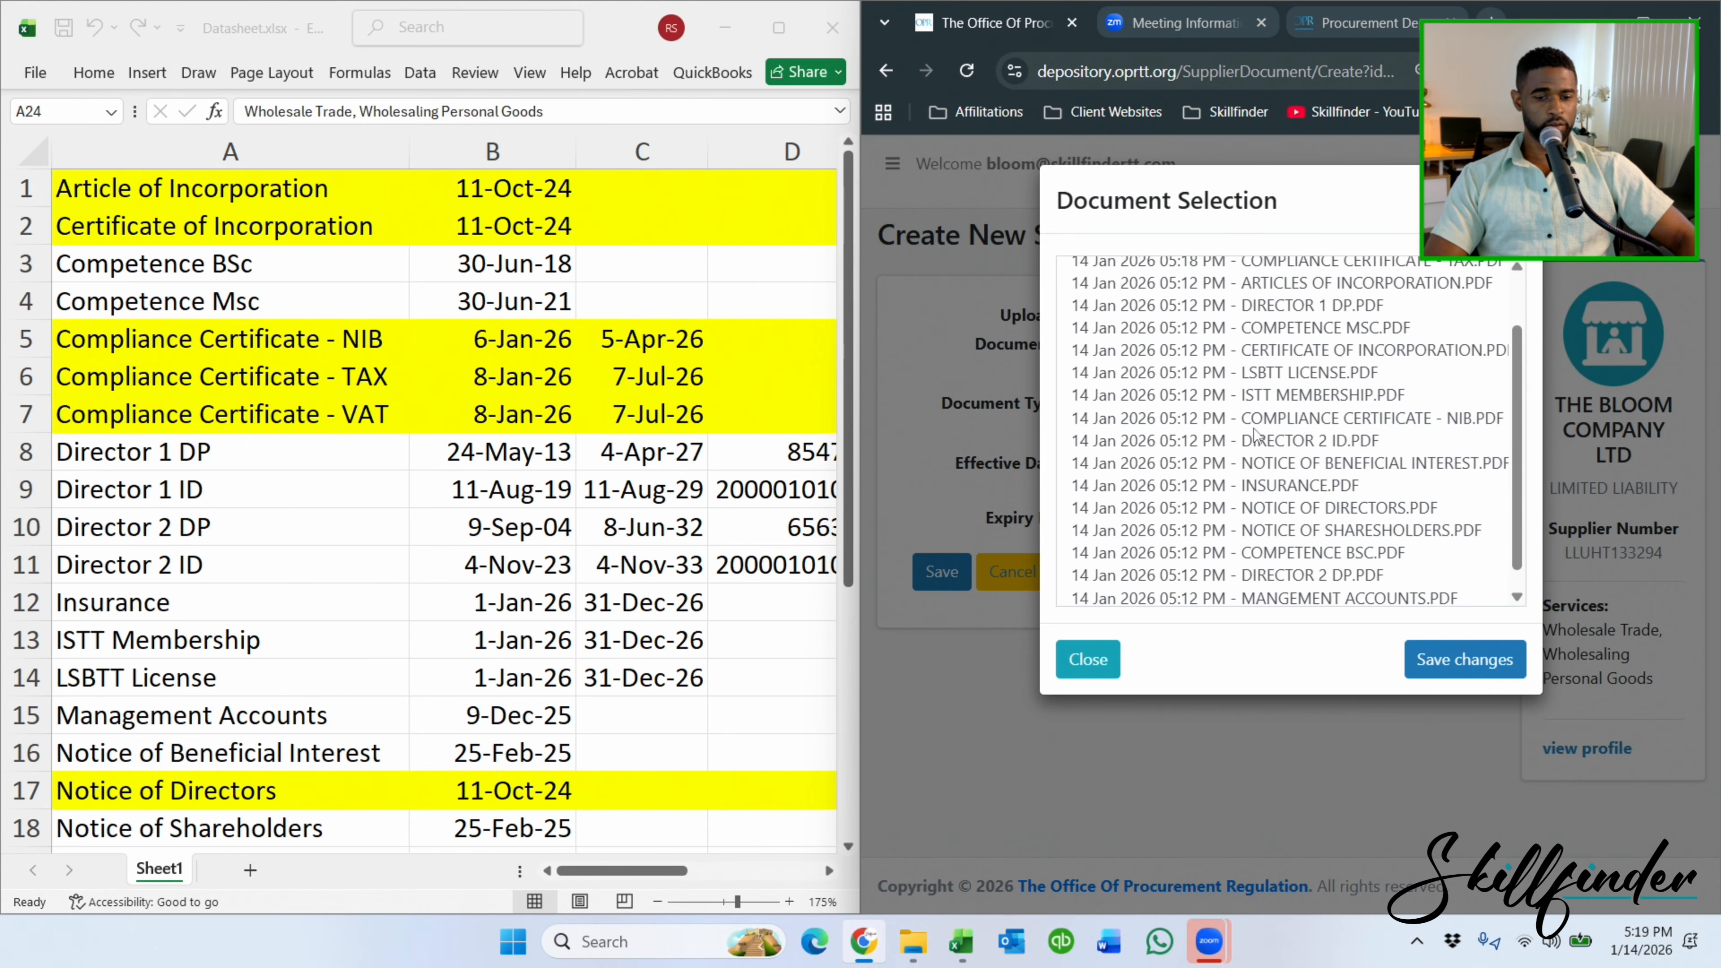
pyautogui.scroll(3, 1256, 433)
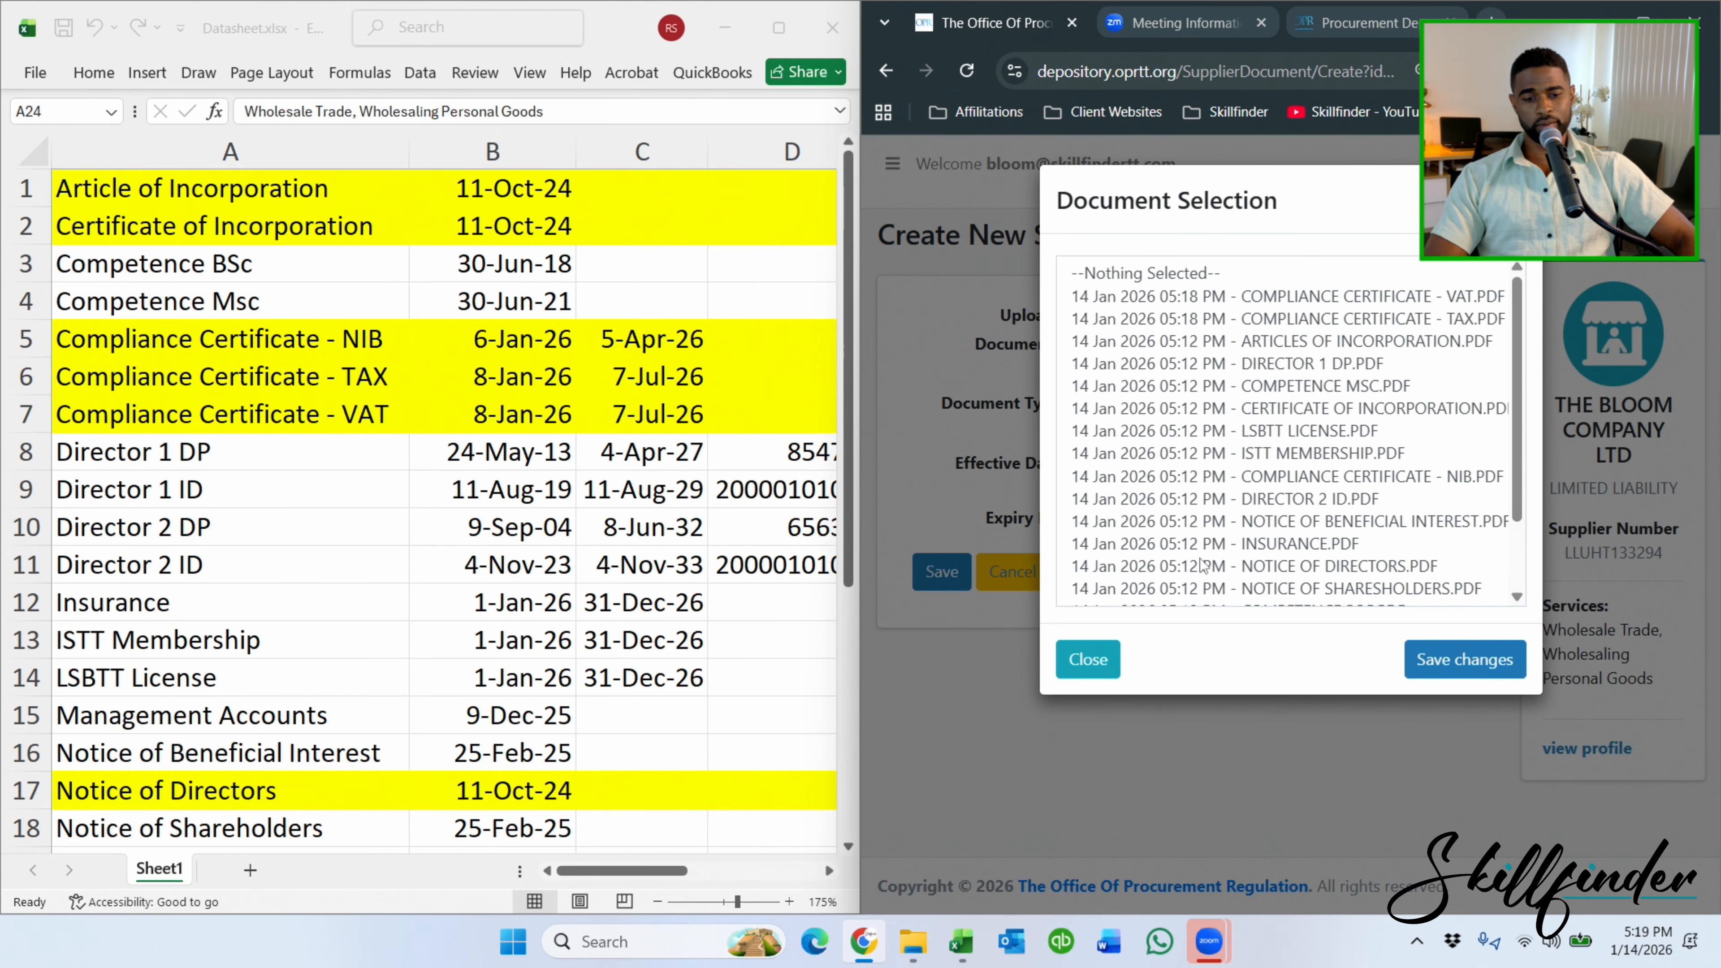
pyautogui.click(1087, 659)
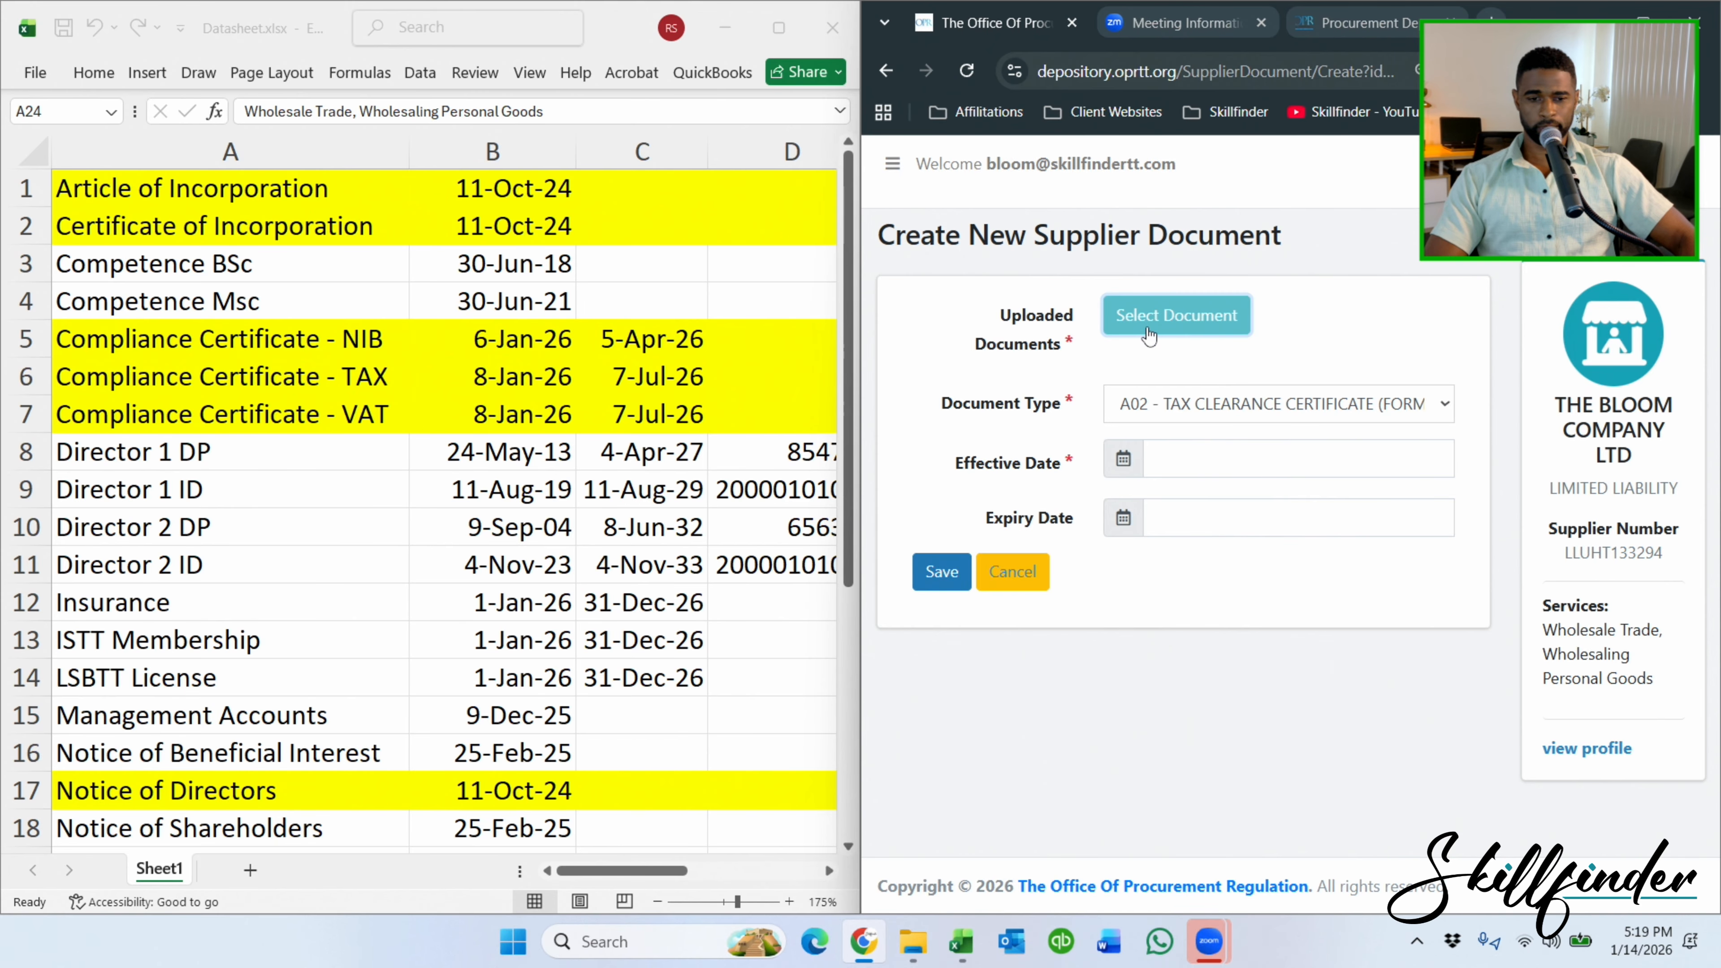
pyautogui.click(1200, 332)
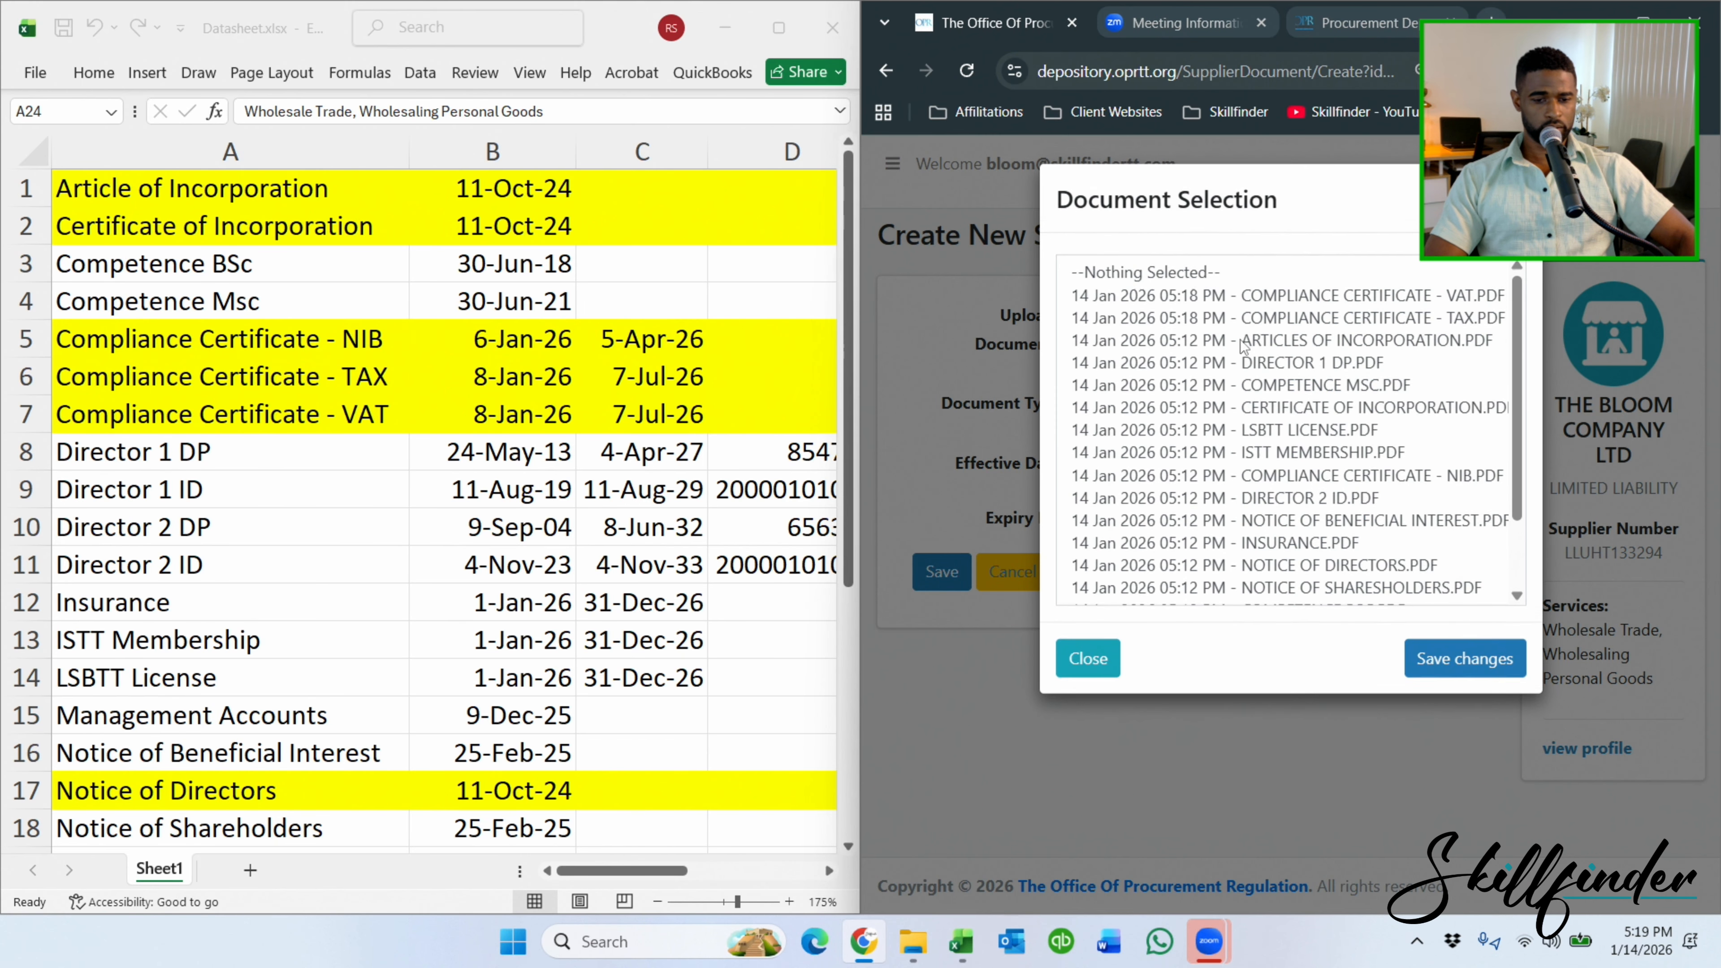
pyautogui.click(1391, 319)
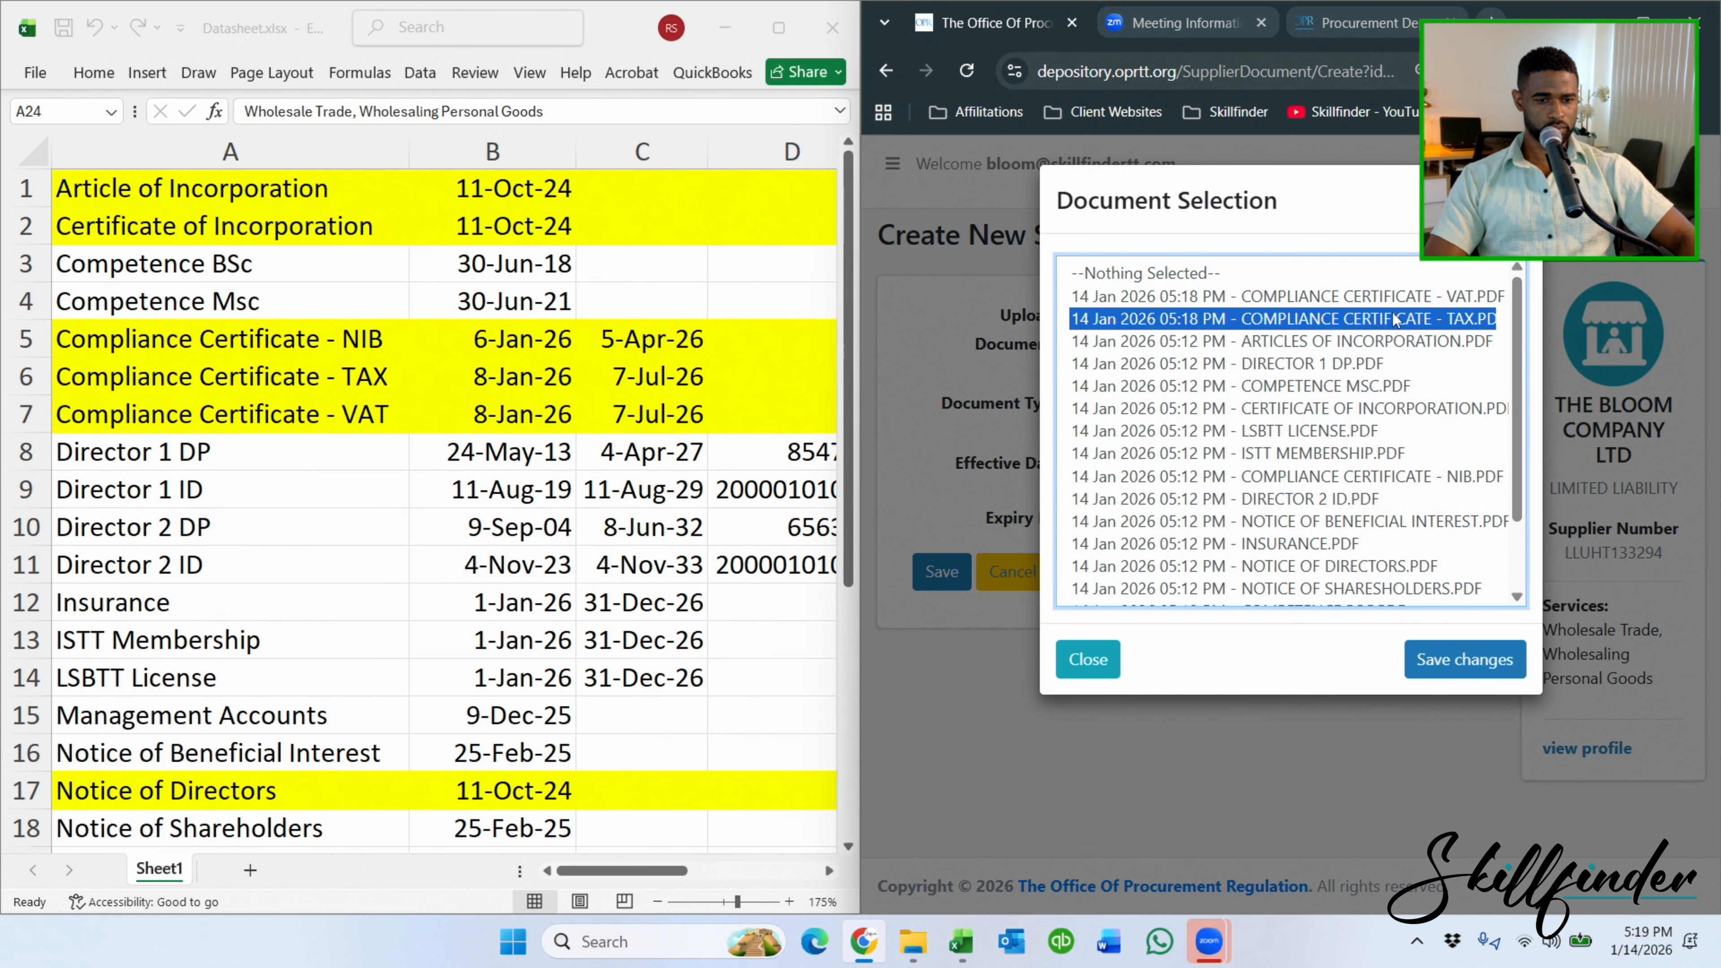
pyautogui.click(1430, 655)
# Set effective date 04-January-2026 and expiry 04-July-2026, save, and review the documents list.
pyautogui.click(1214, 488)
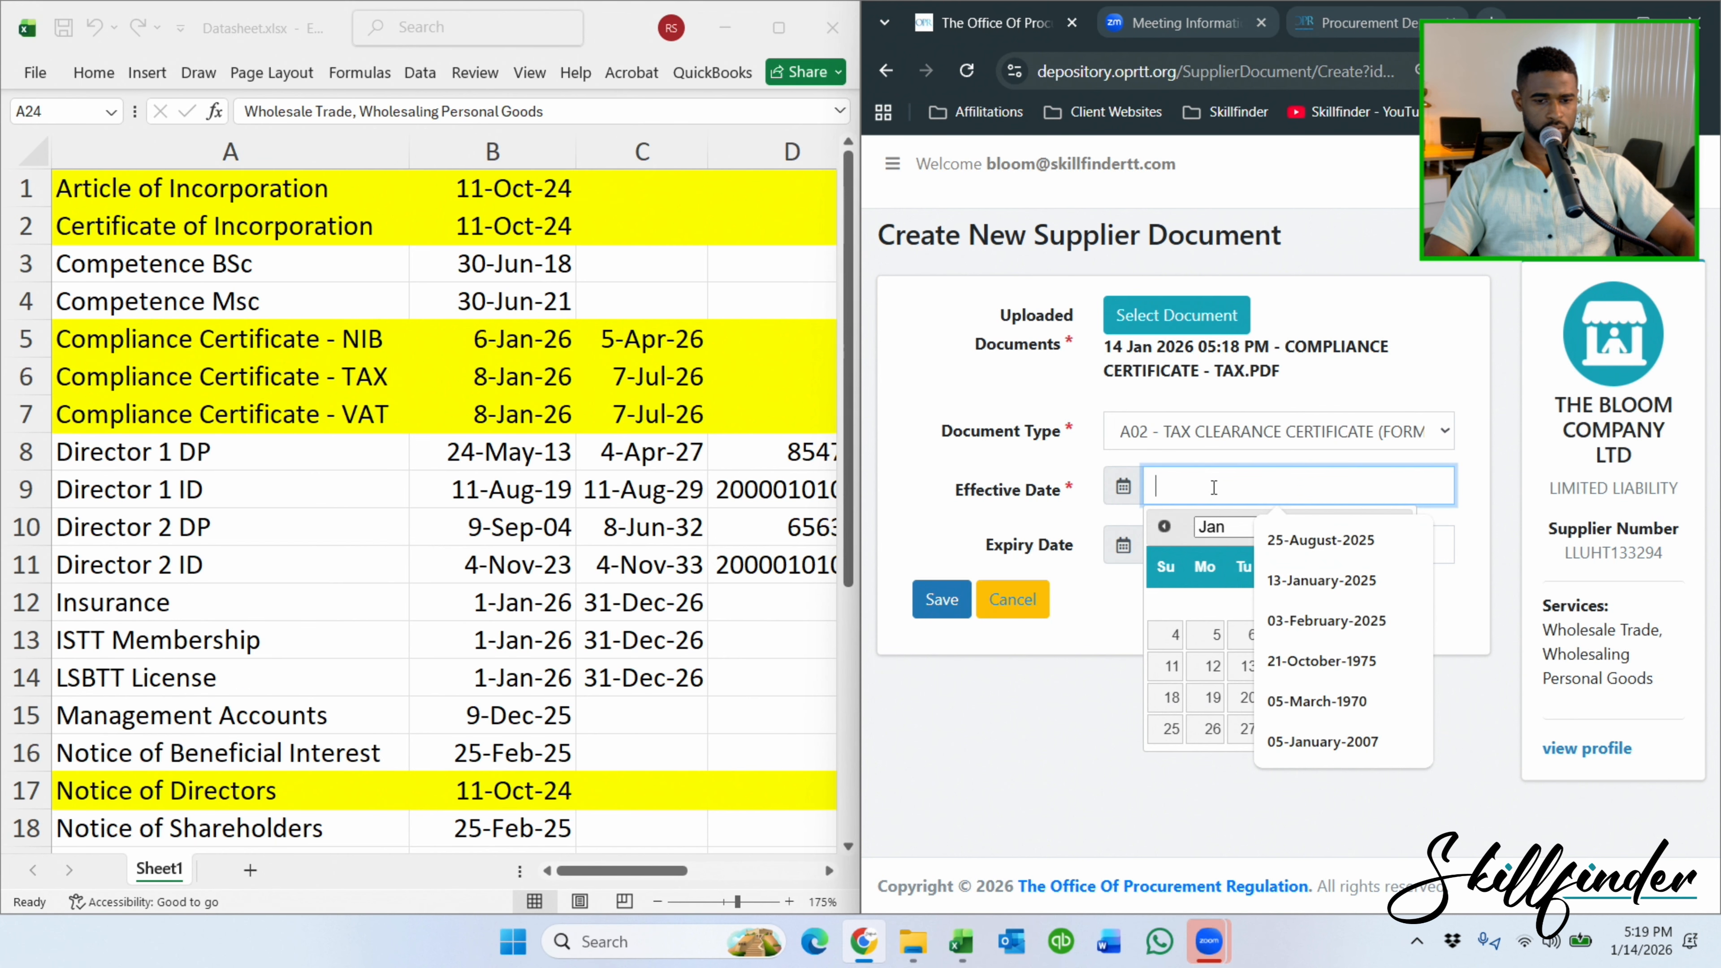
pyautogui.click(1171, 636)
pyautogui.click(1188, 553)
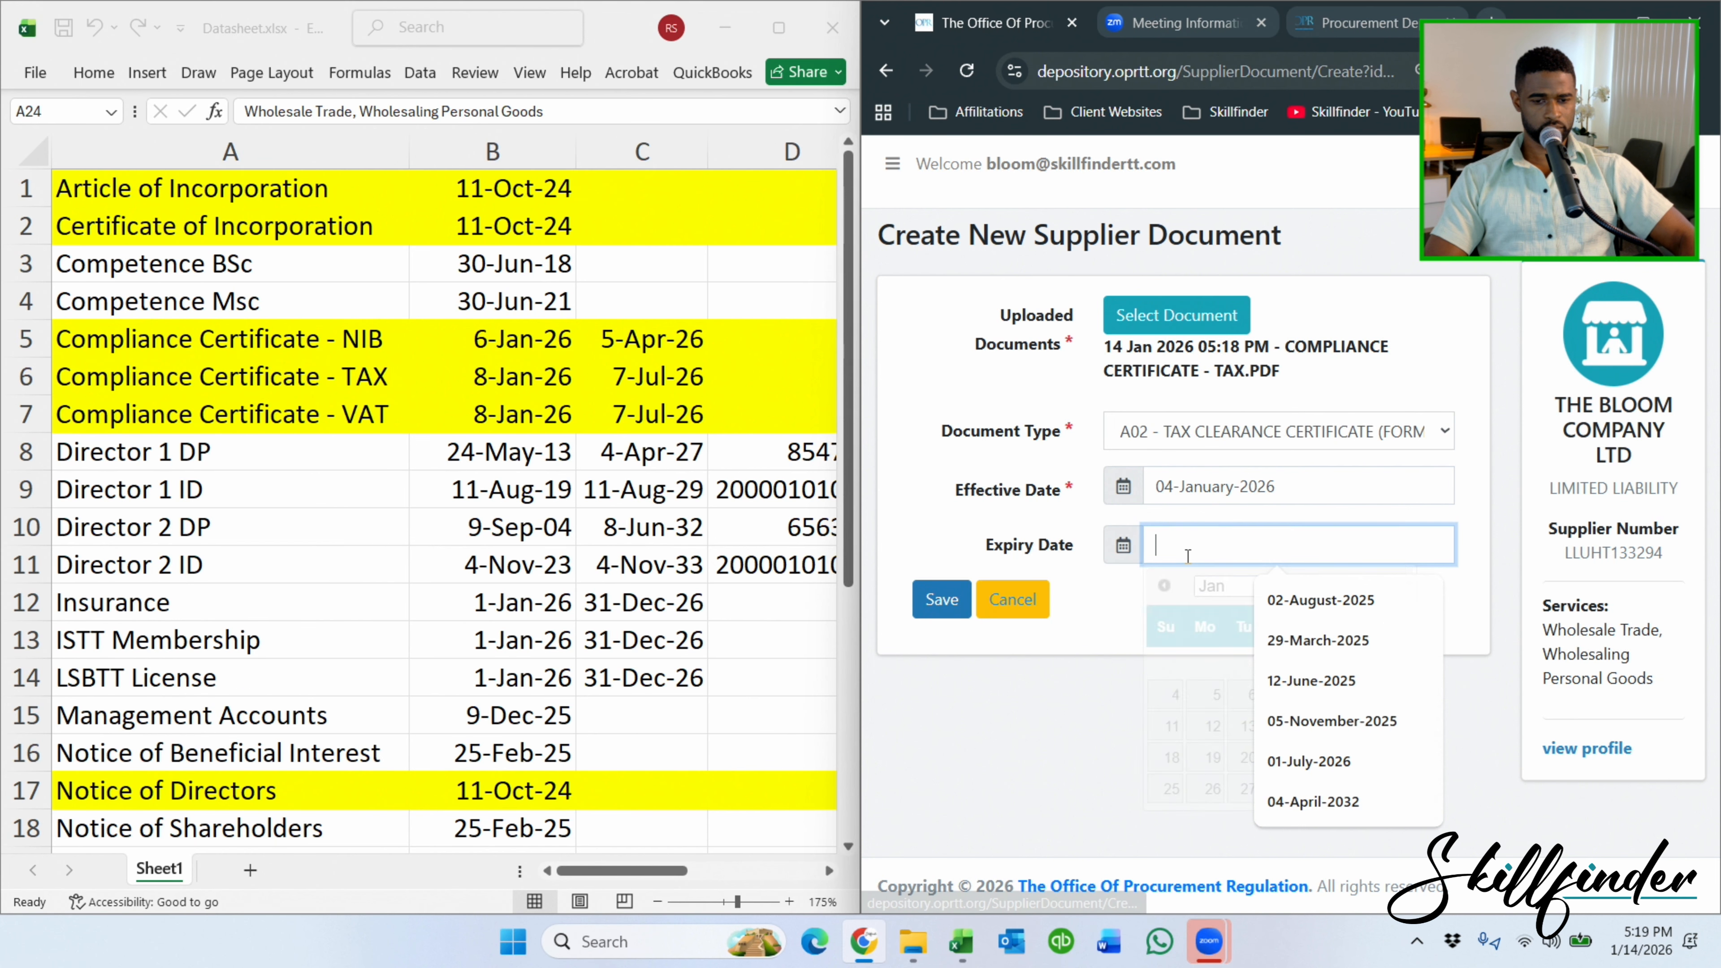
pyautogui.write('4-')
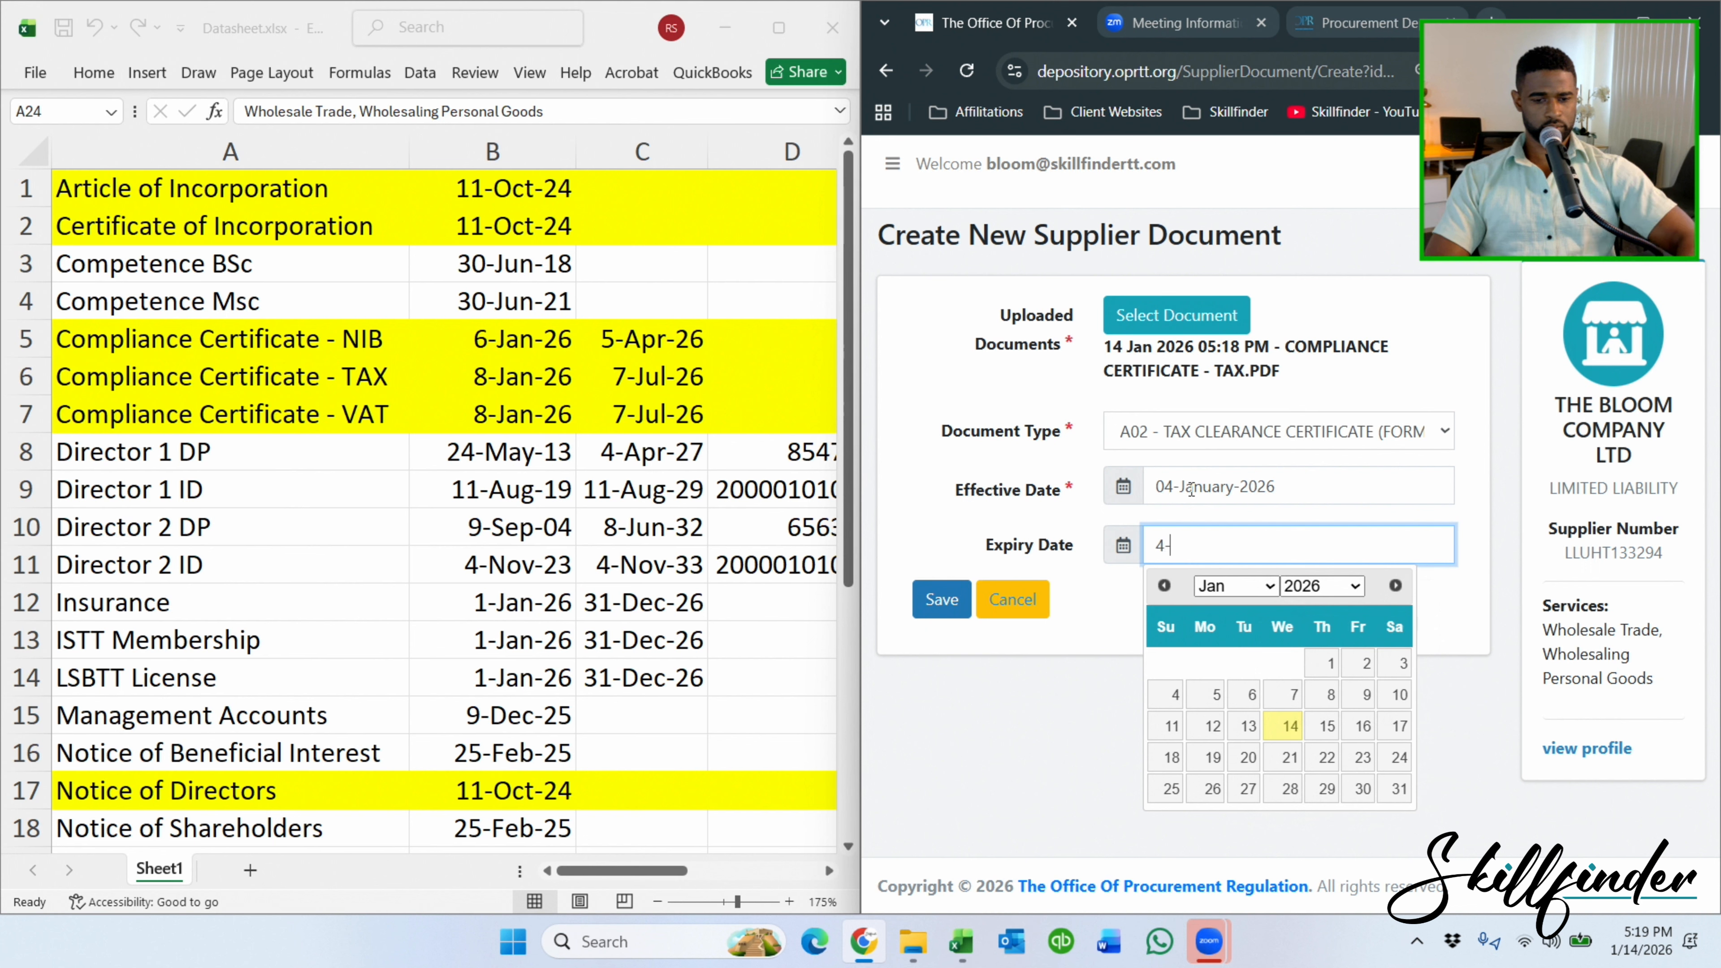
pyautogui.write('jul')
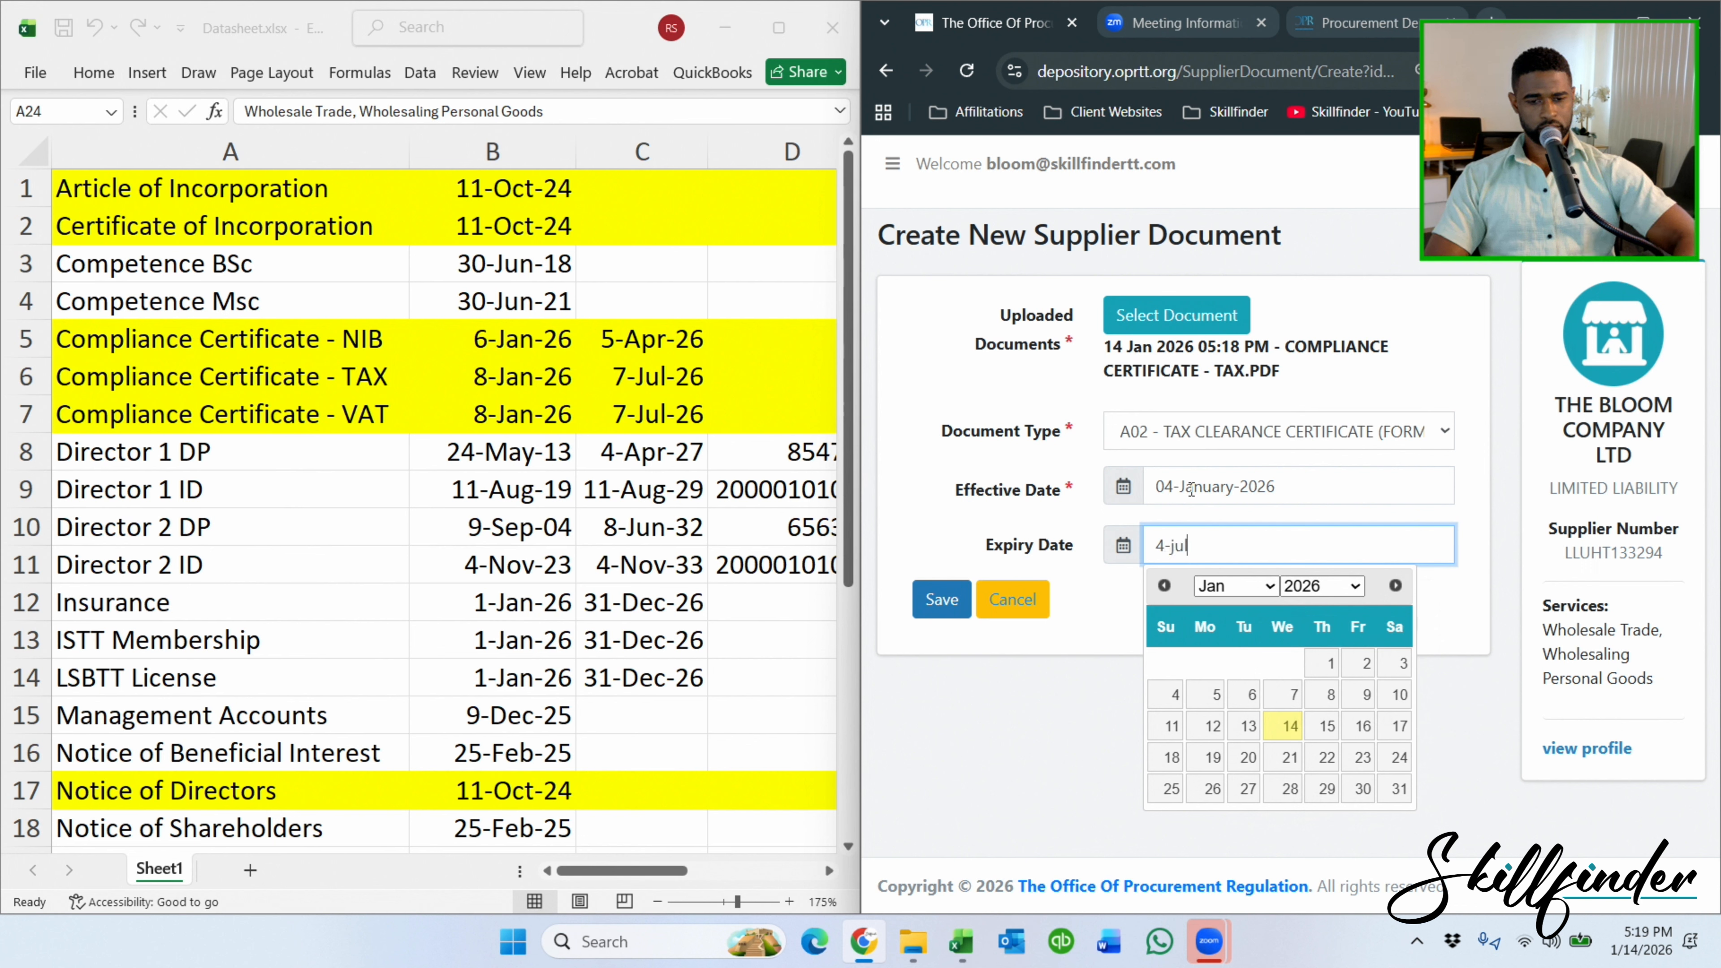
pyautogui.write('y')
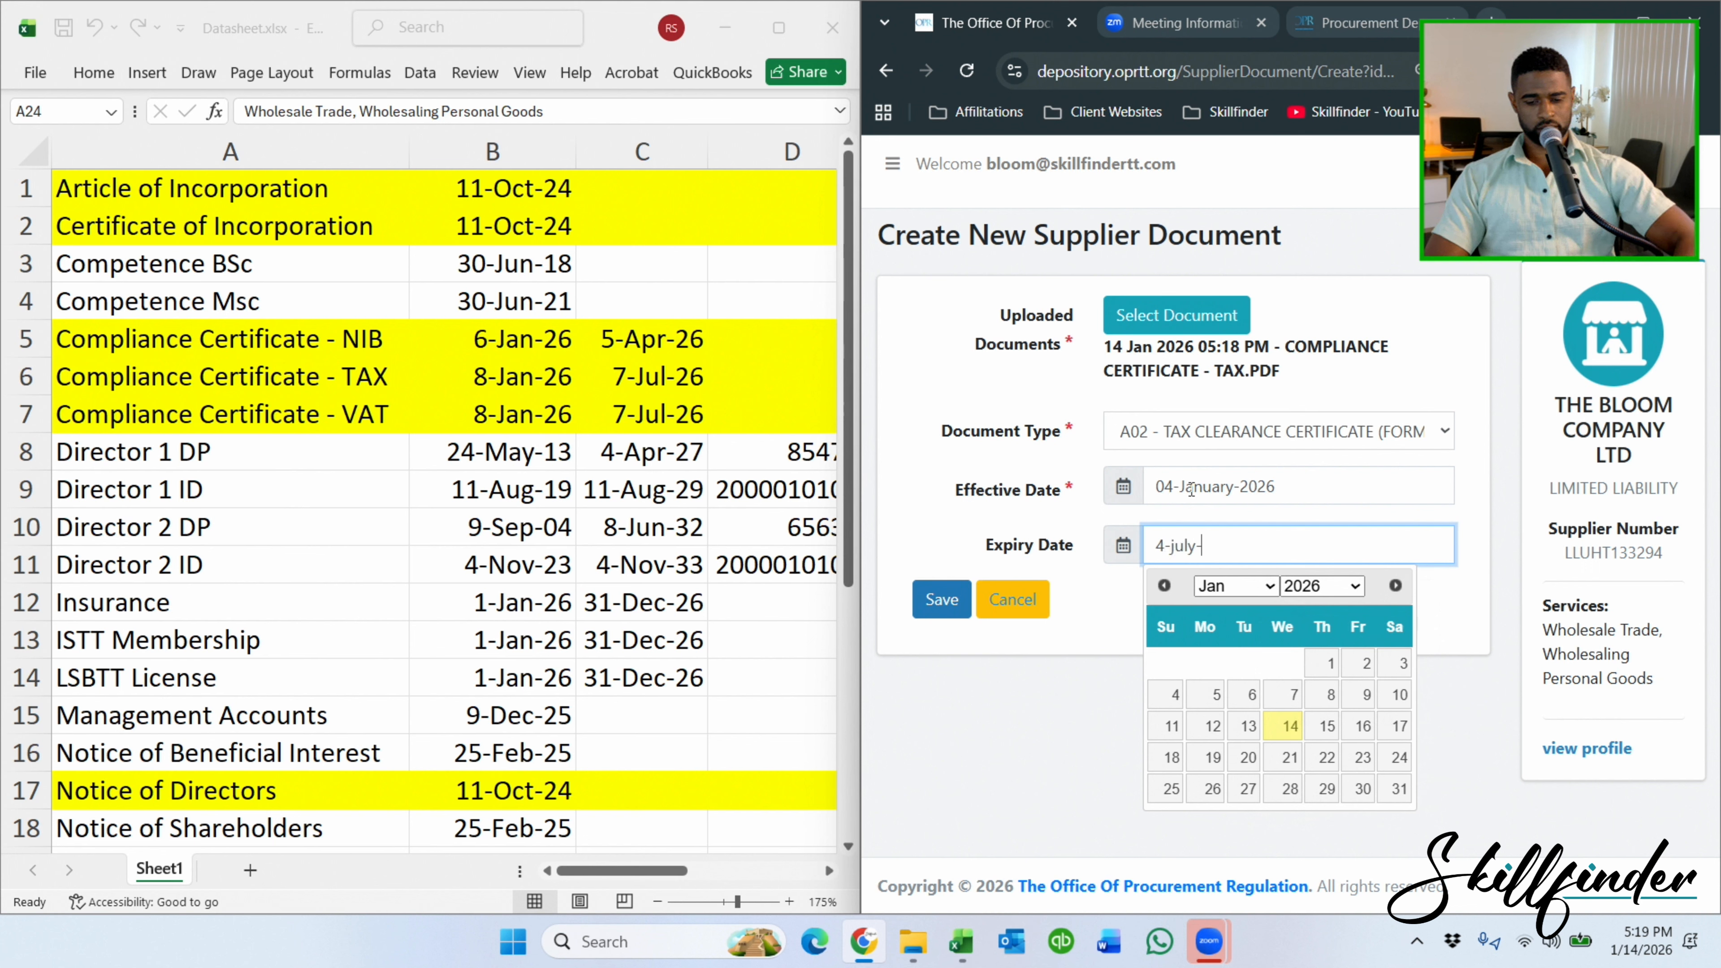
pyautogui.write('-2026')
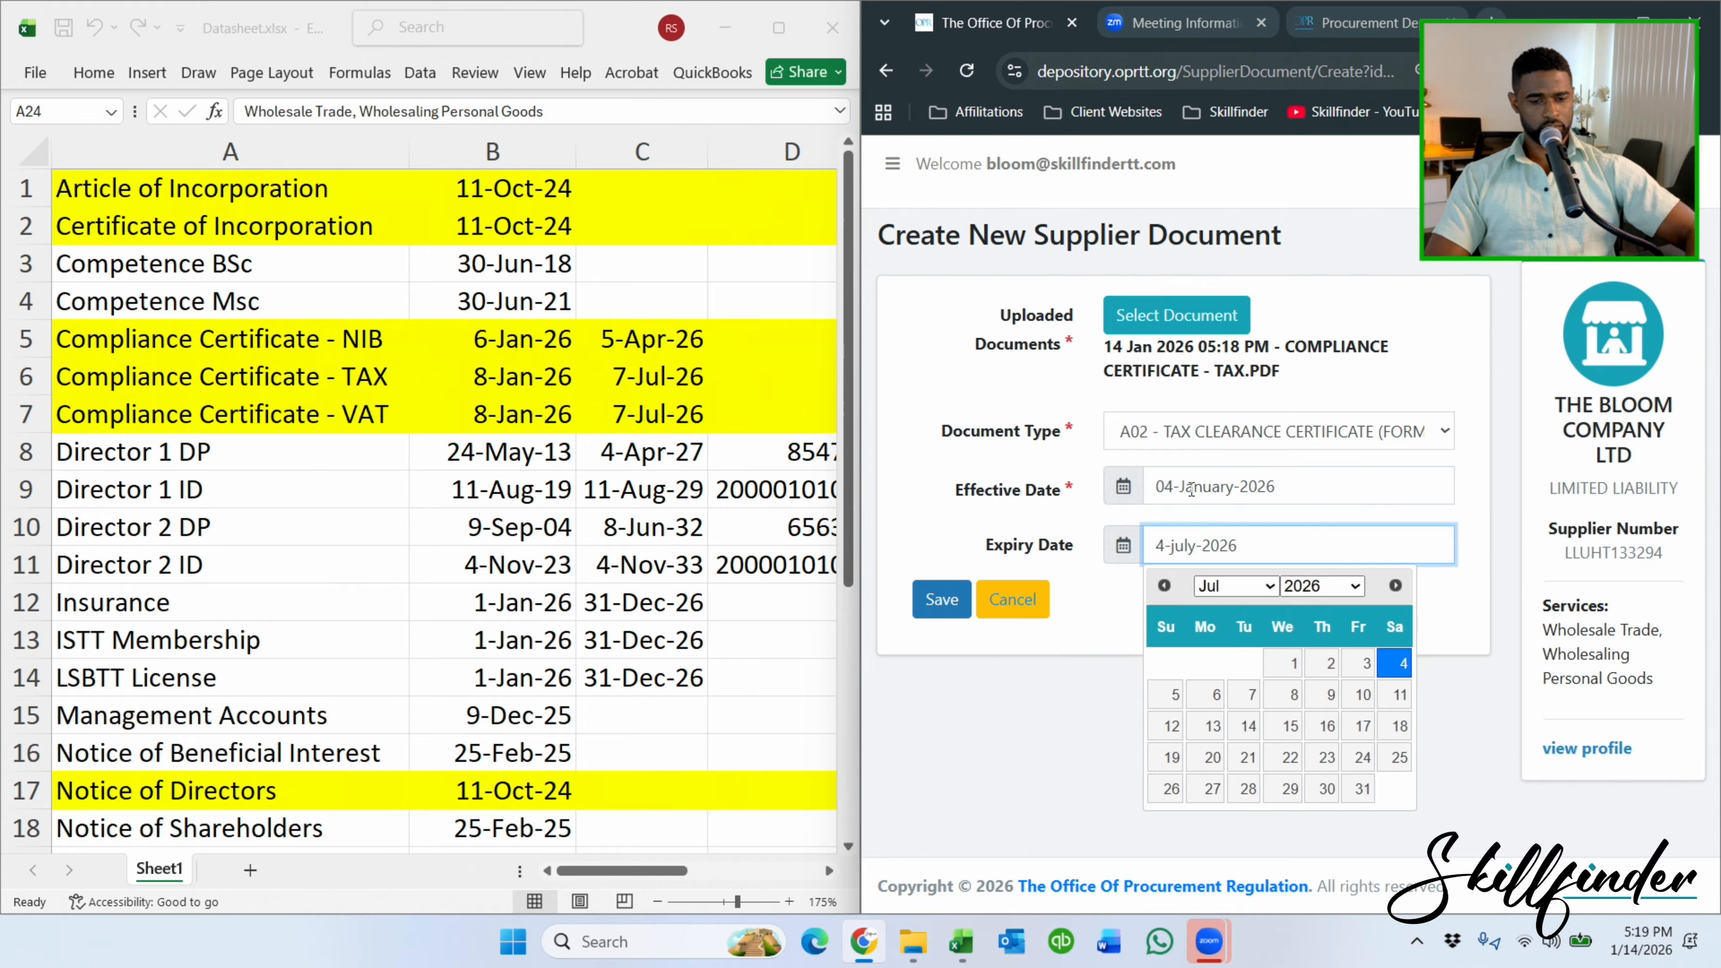
pyautogui.click(1391, 654)
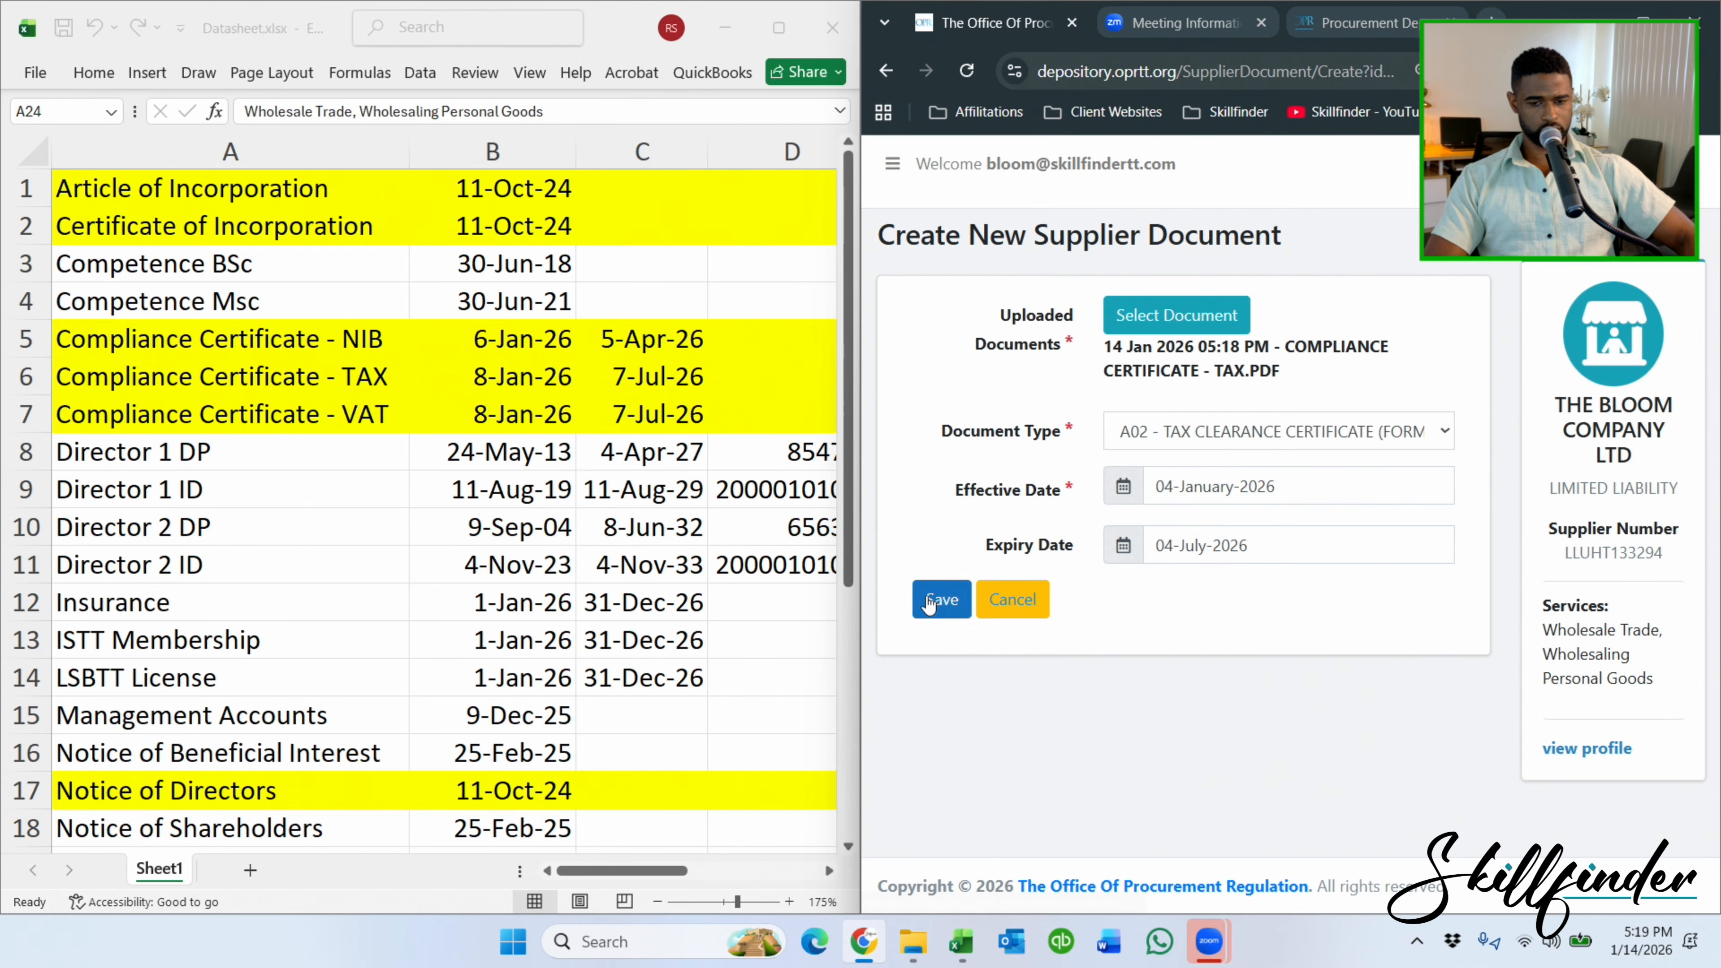
pyautogui.click(941, 600)
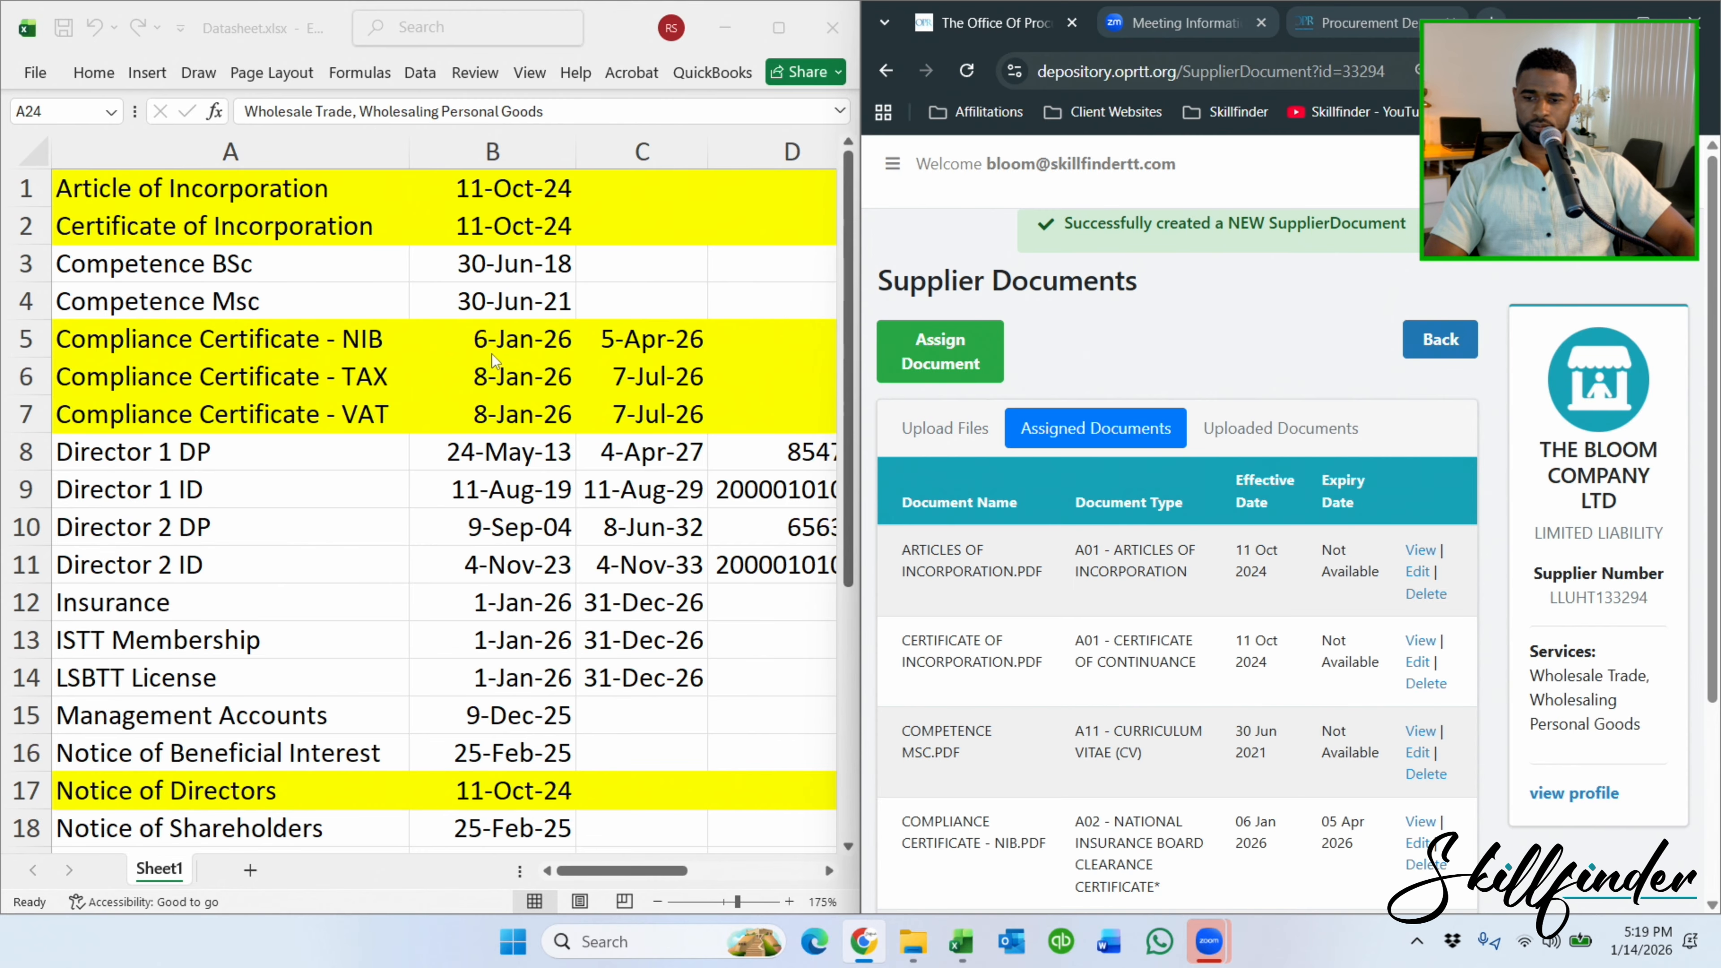
pyautogui.scroll(-3, 1175, 400)
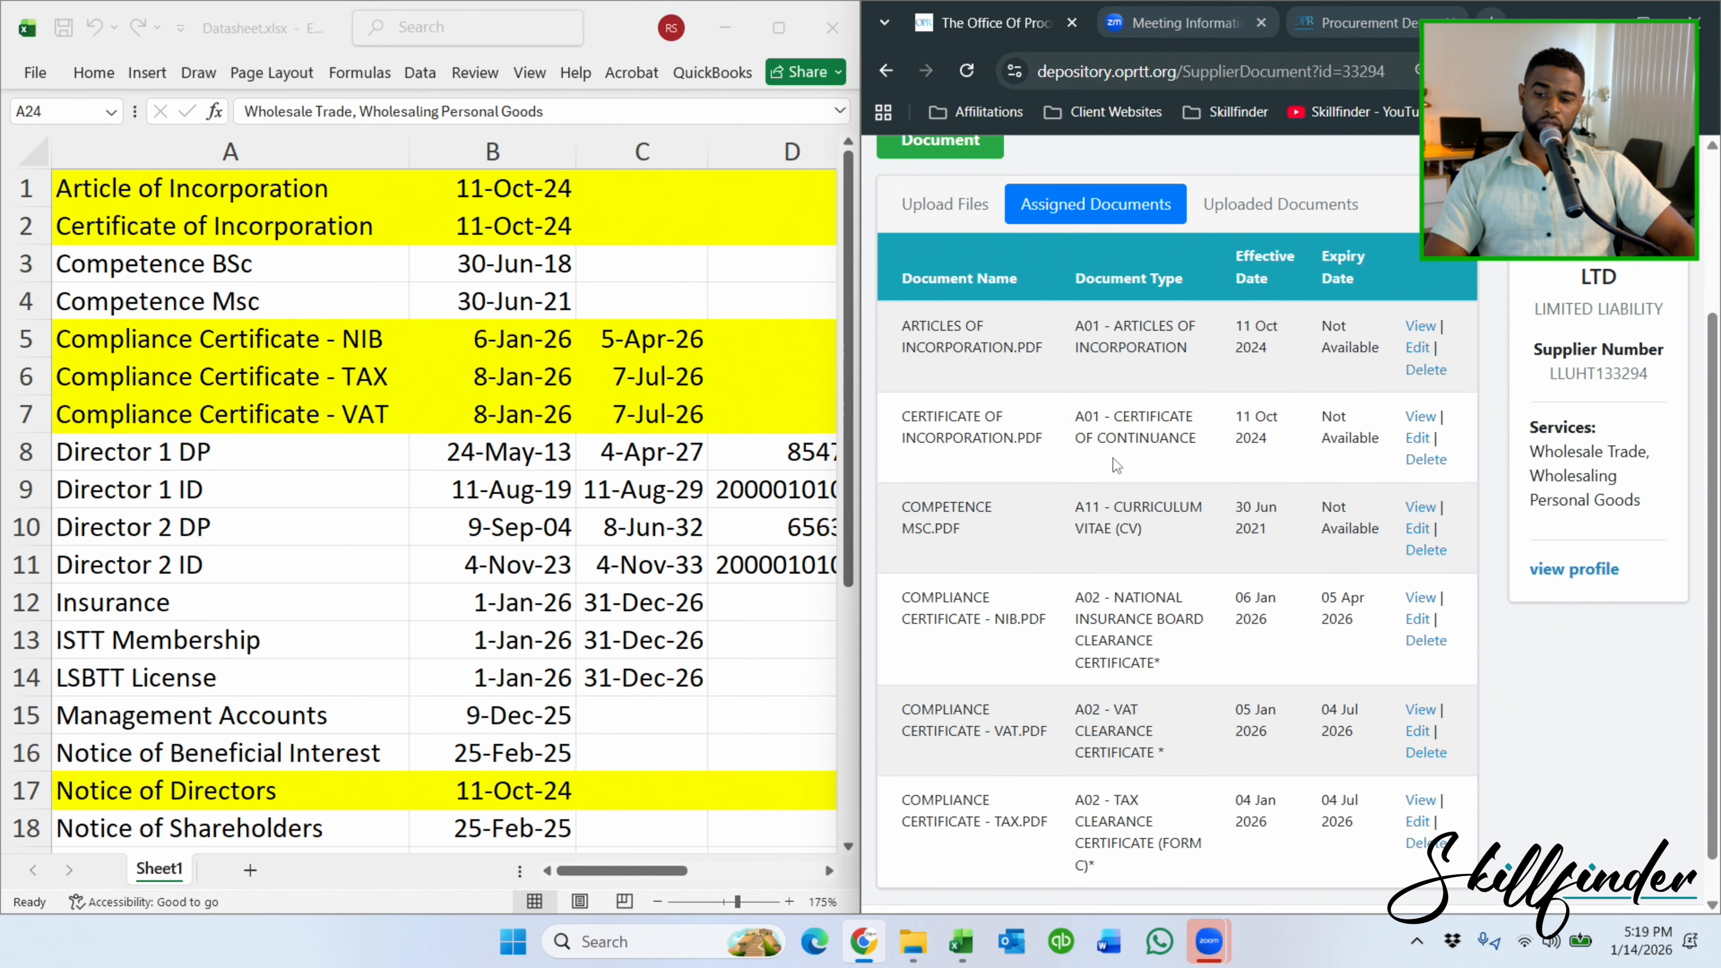
pyautogui.scroll(-1, 1239, 529)
pyautogui.scroll(-1, 811, 497)
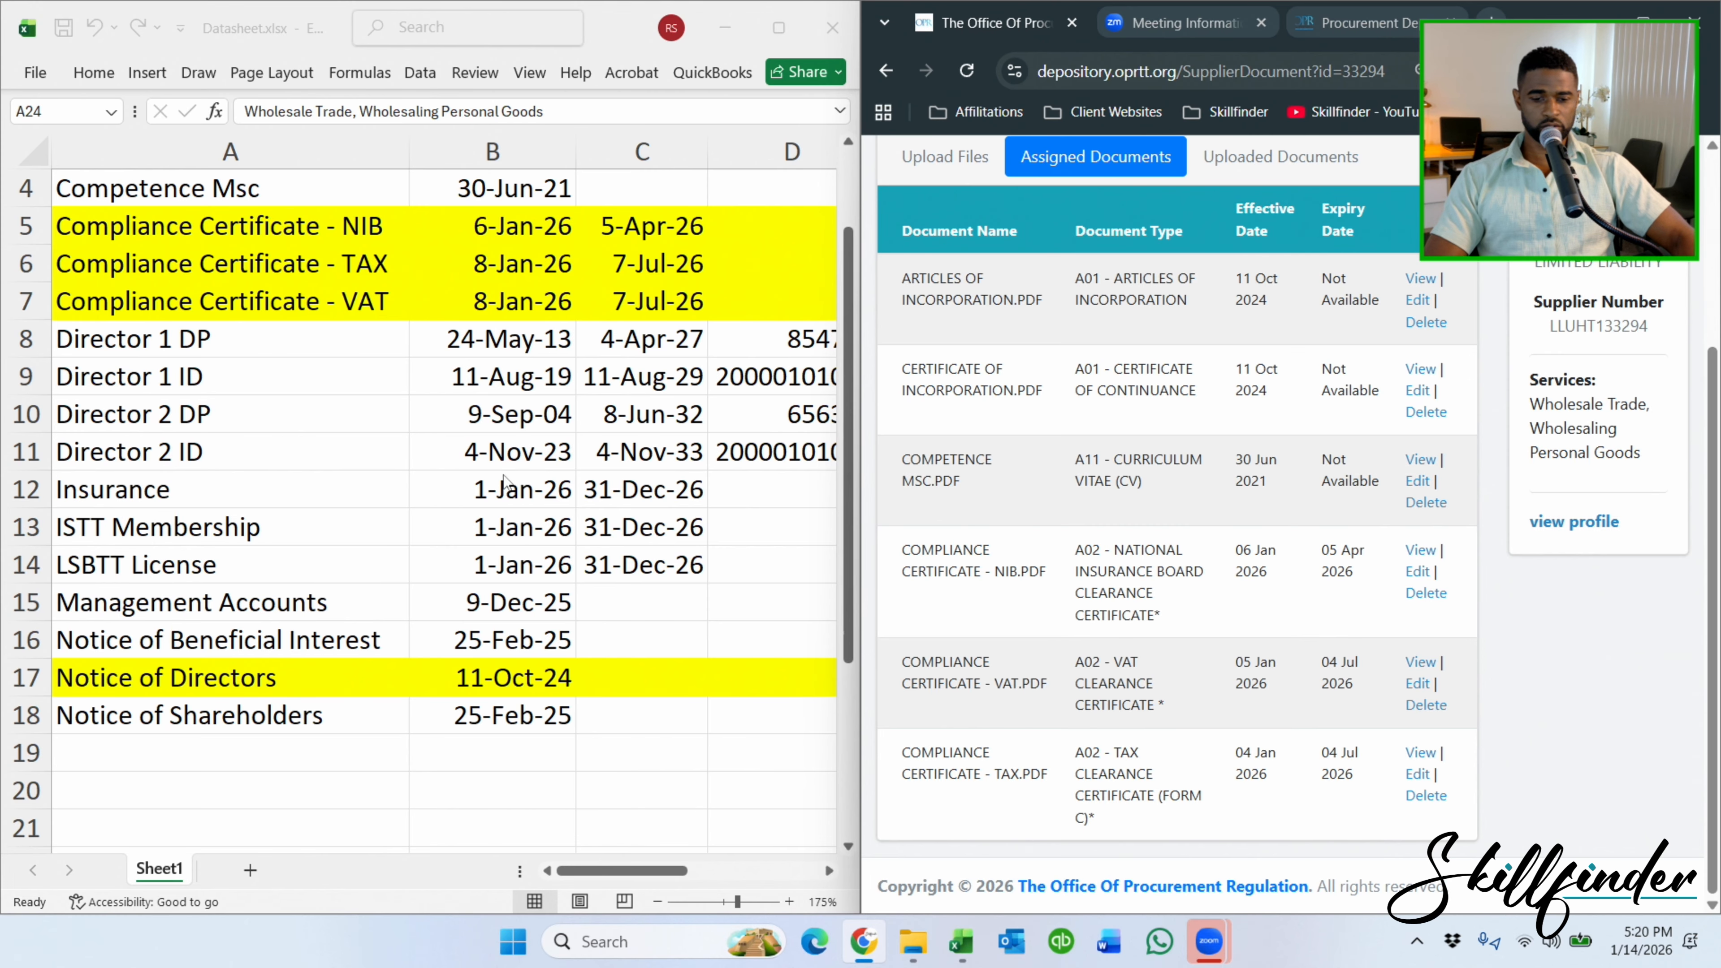
pyautogui.scroll(3, 1040, 256)
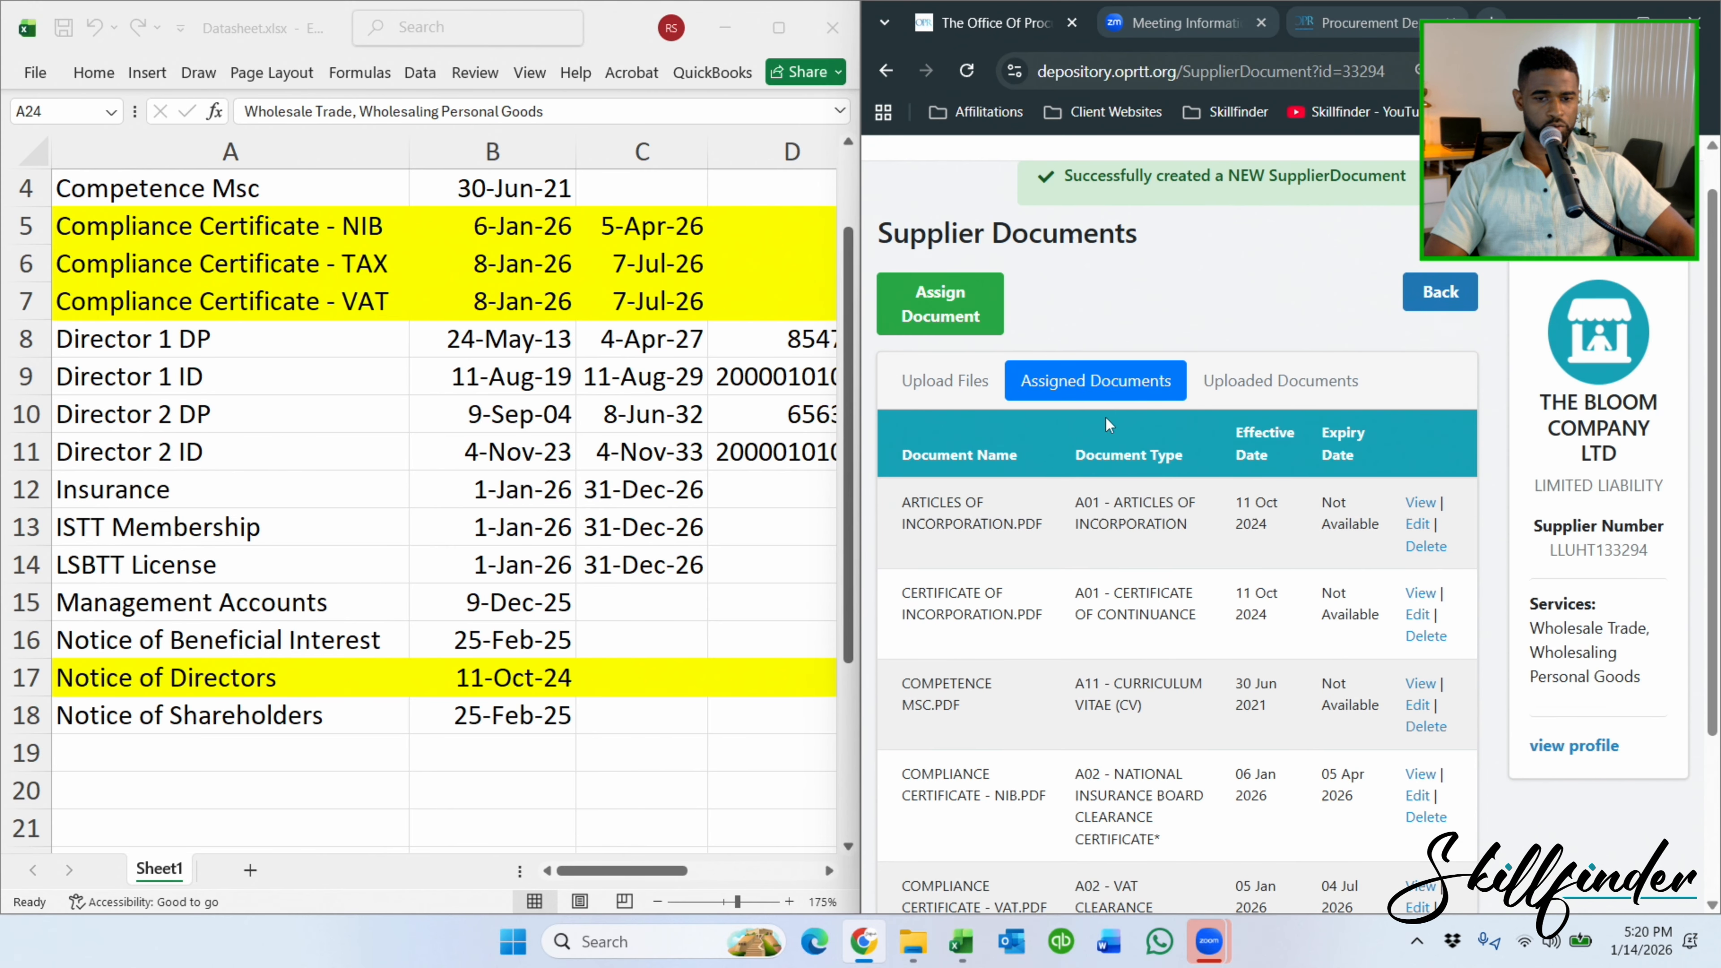
# Attach NOTICE OF DIRECTORS.PDF to a new assignment with type A01 - NOTICE OF DIRECTORS.
pyautogui.click(935, 297)
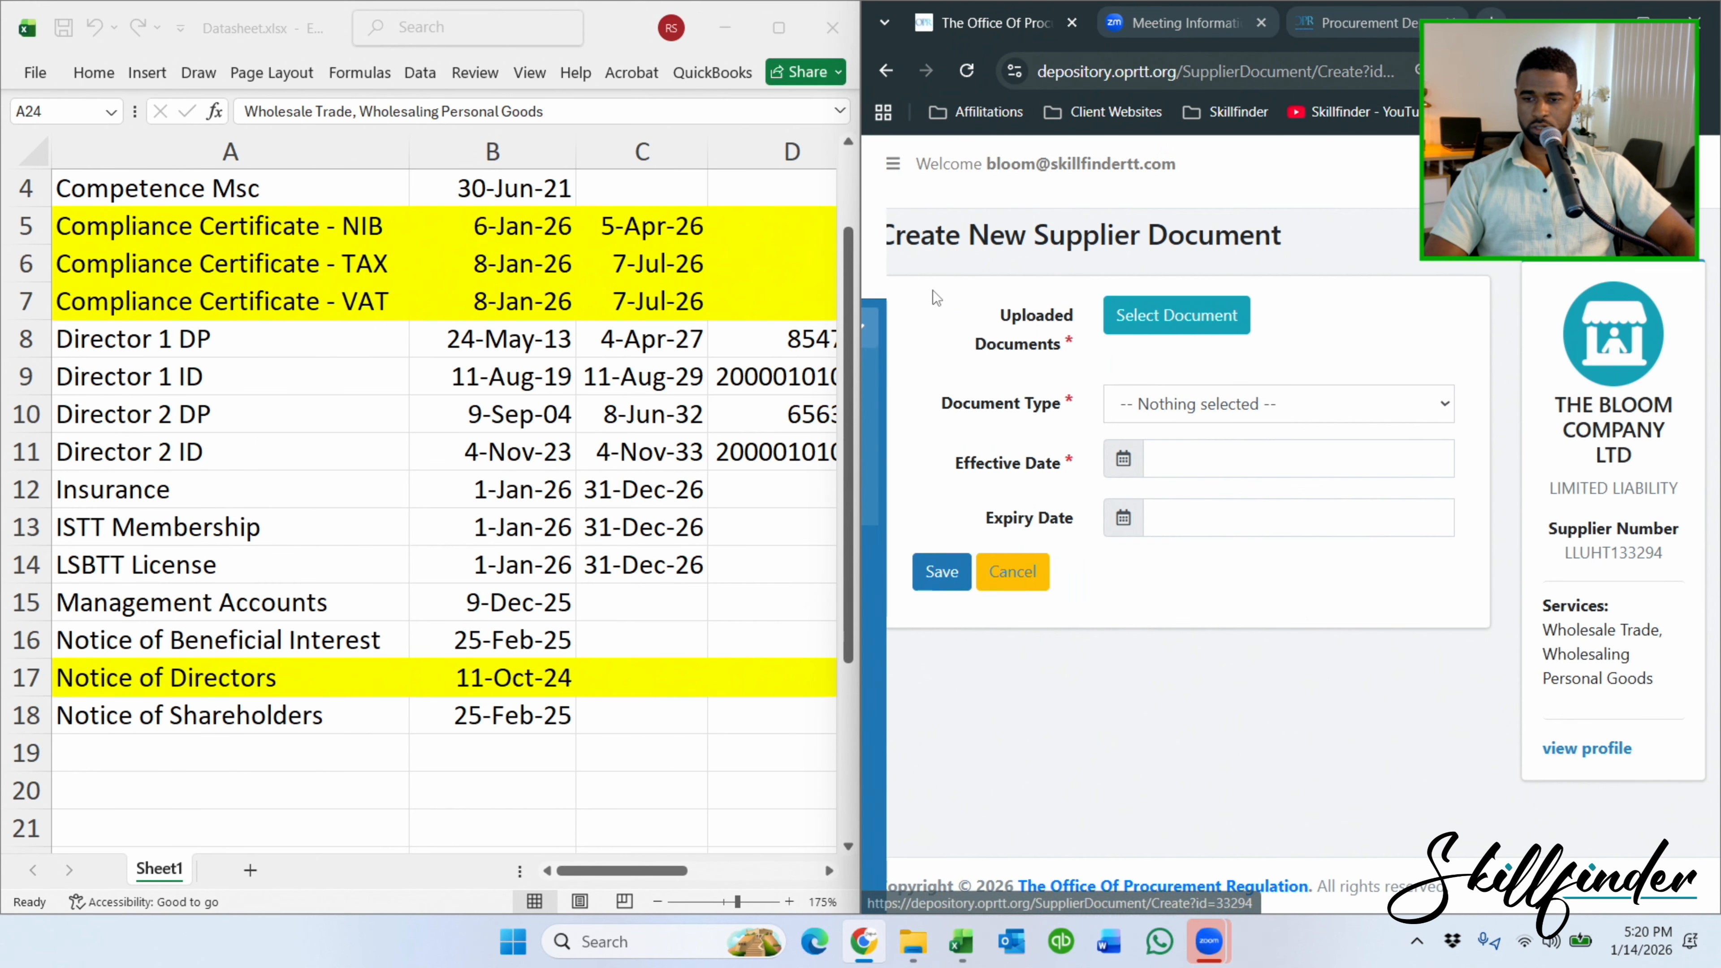
pyautogui.click(1211, 324)
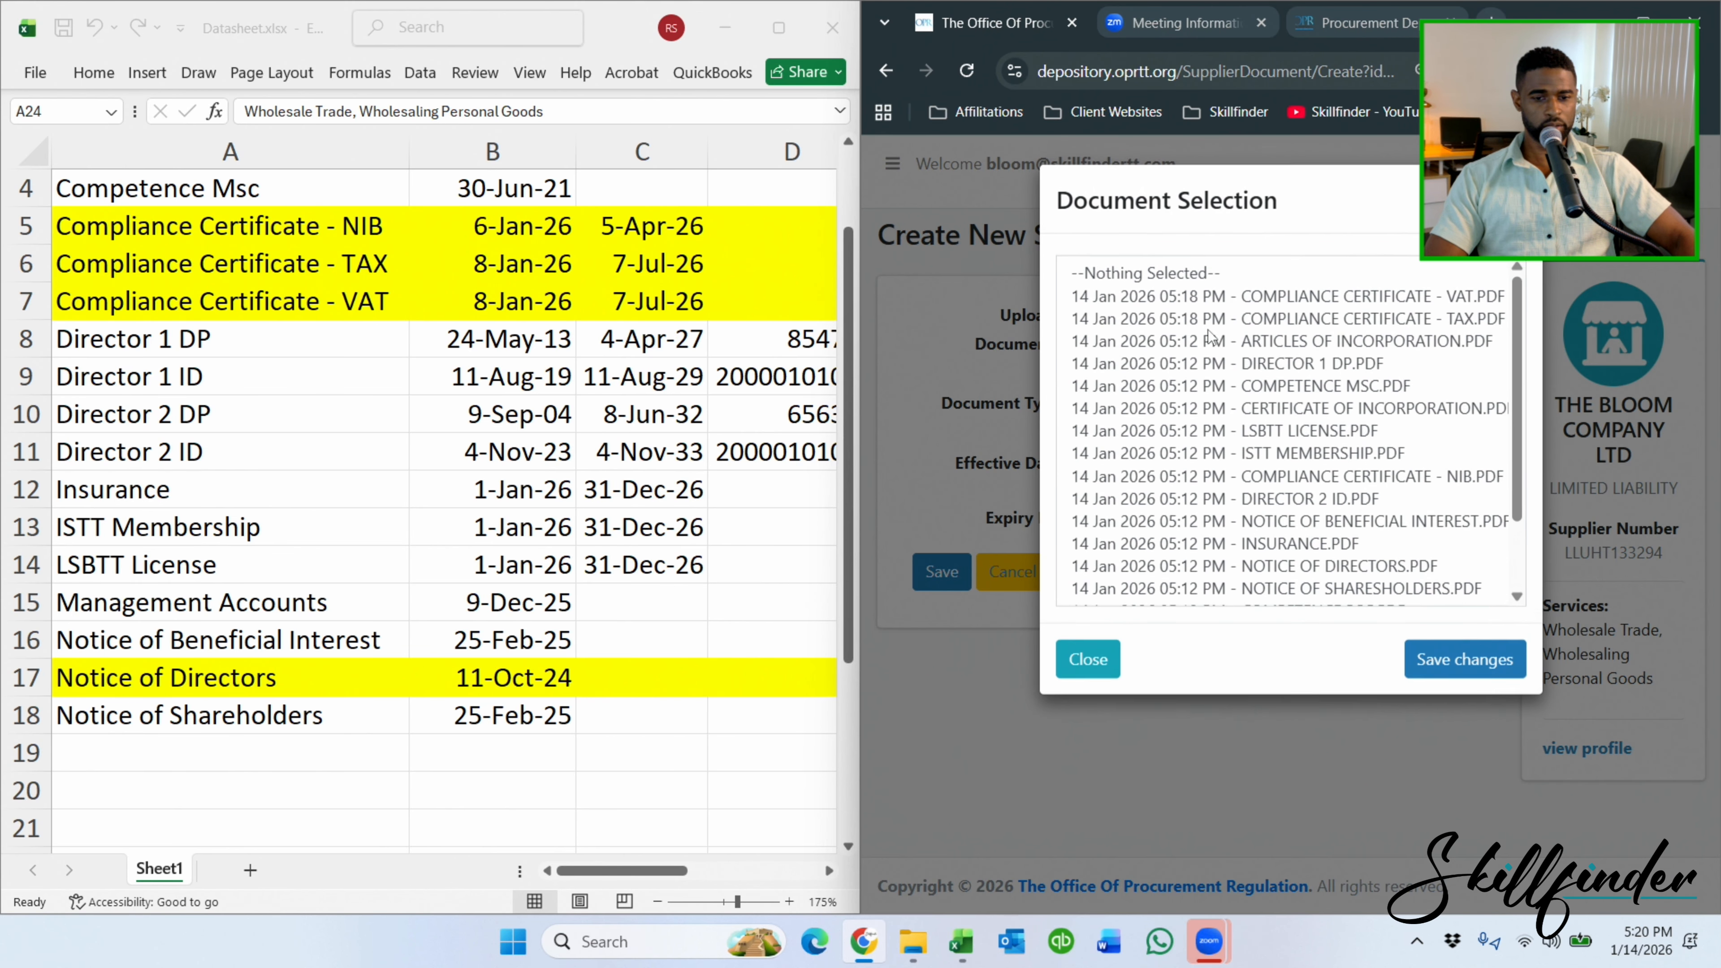
pyautogui.scroll(-2, 1218, 387)
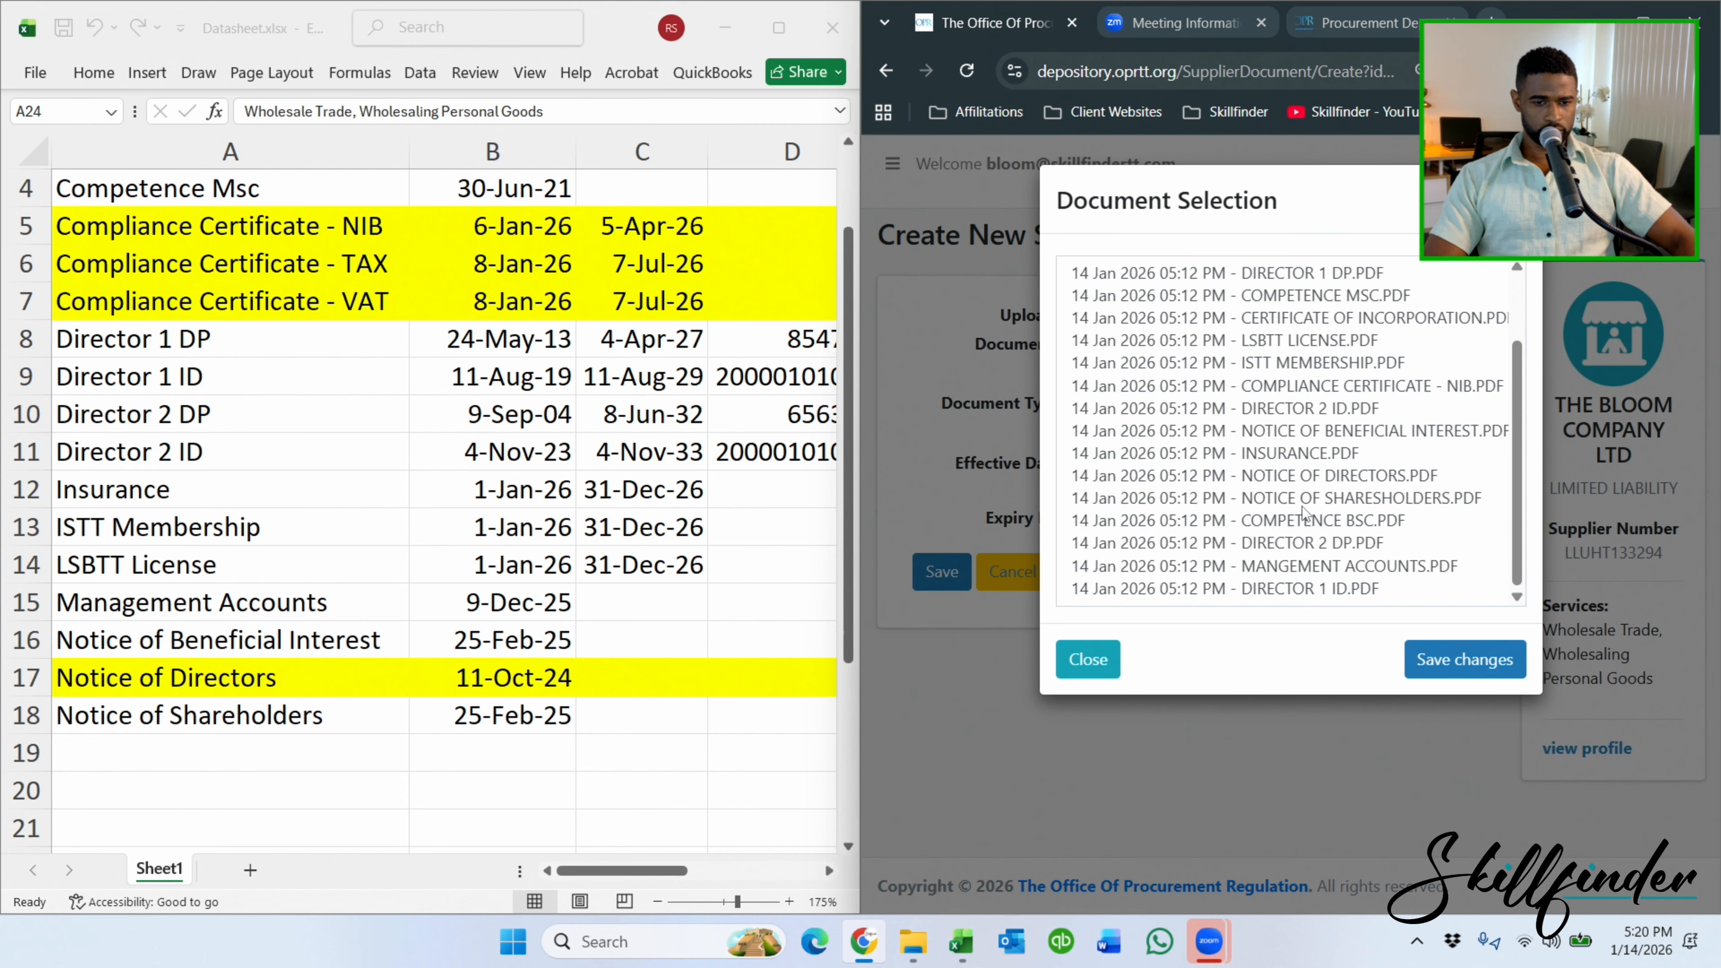
pyautogui.scroll(2, 1306, 463)
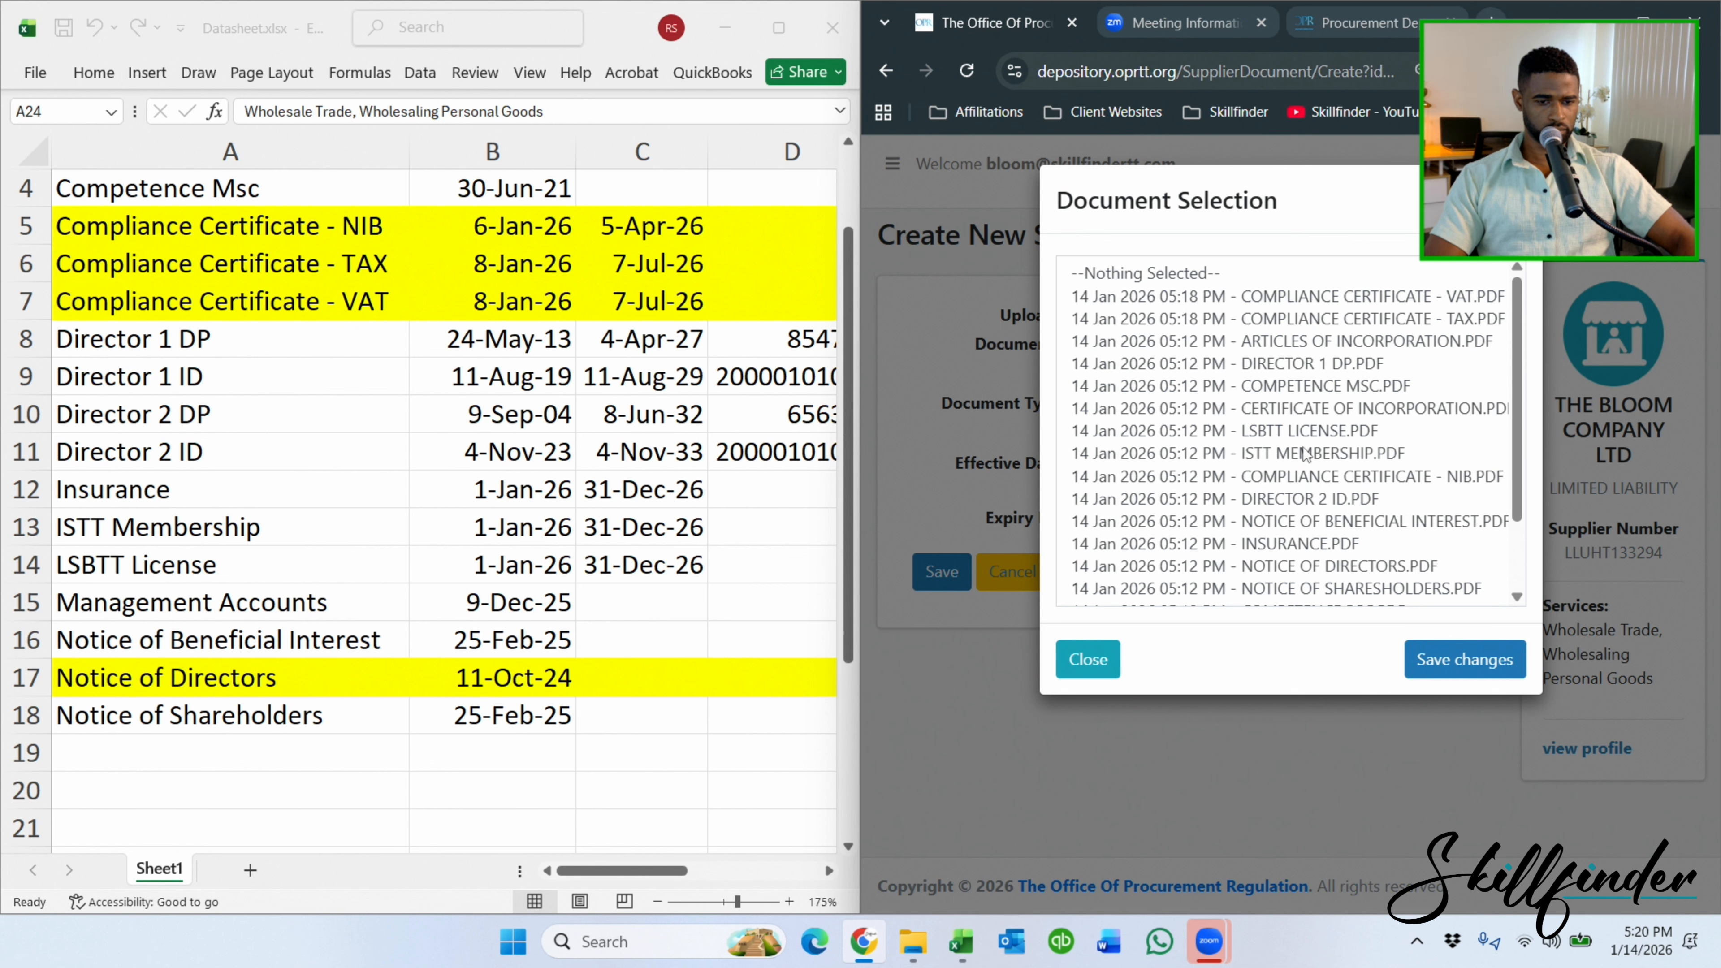
pyautogui.scroll(-2, 1304, 454)
pyautogui.click(1304, 477)
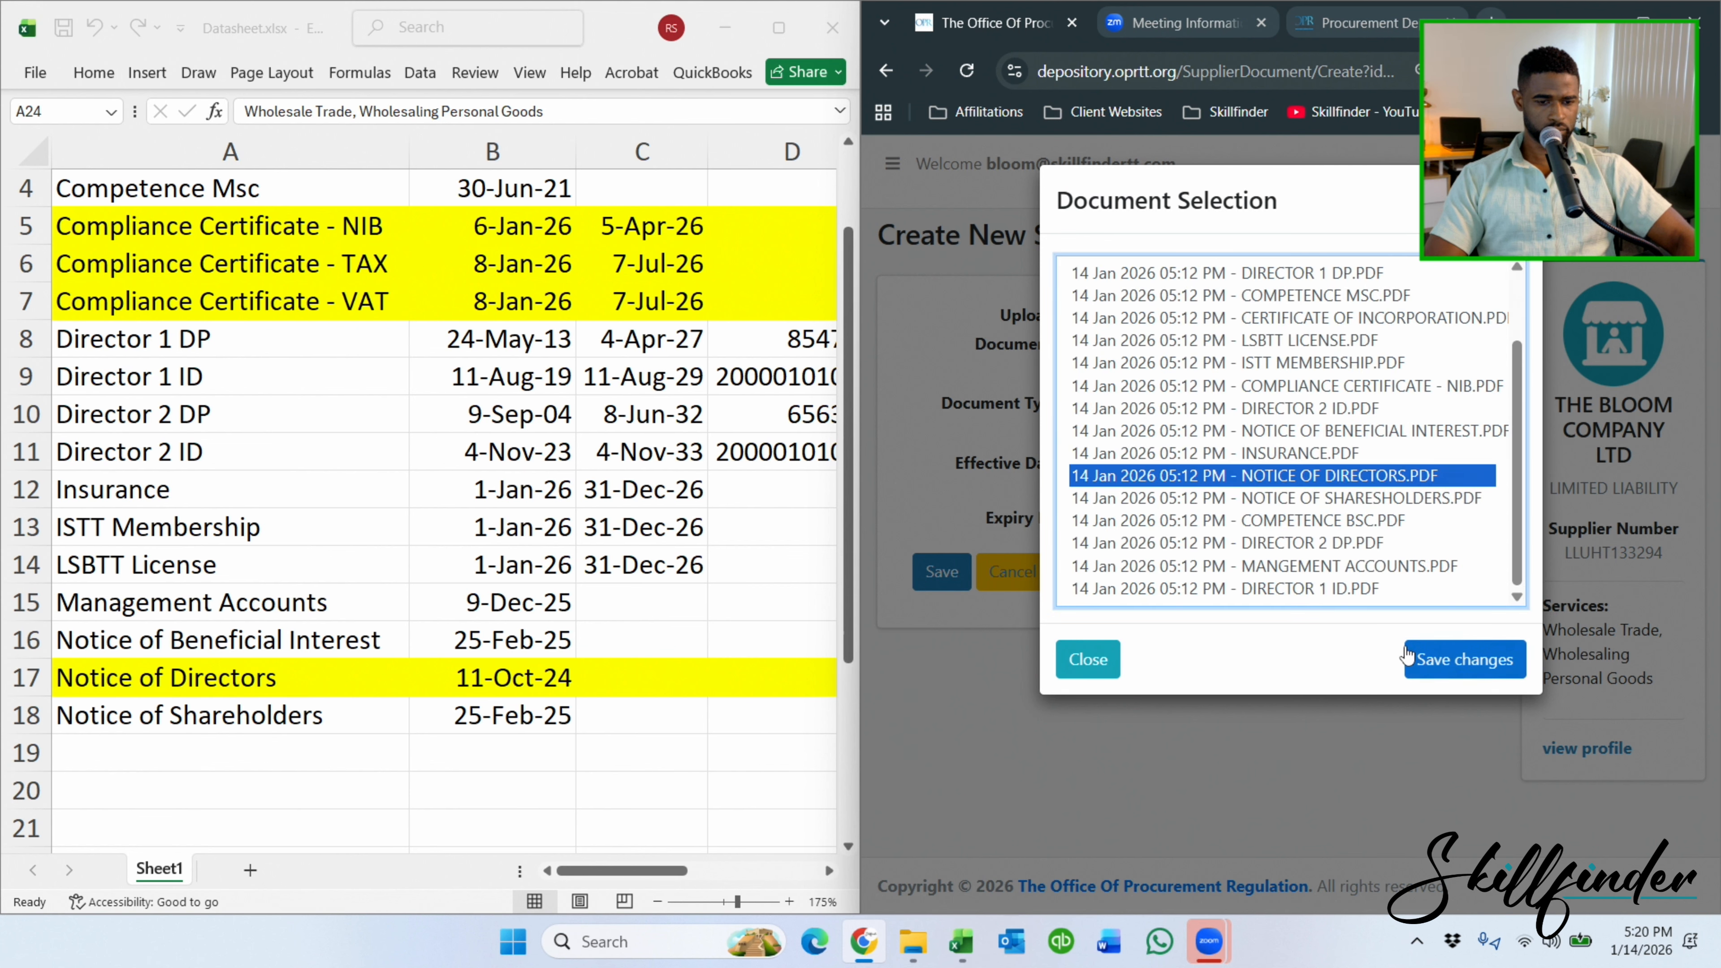
pyautogui.click(1465, 659)
pyautogui.click(1247, 434)
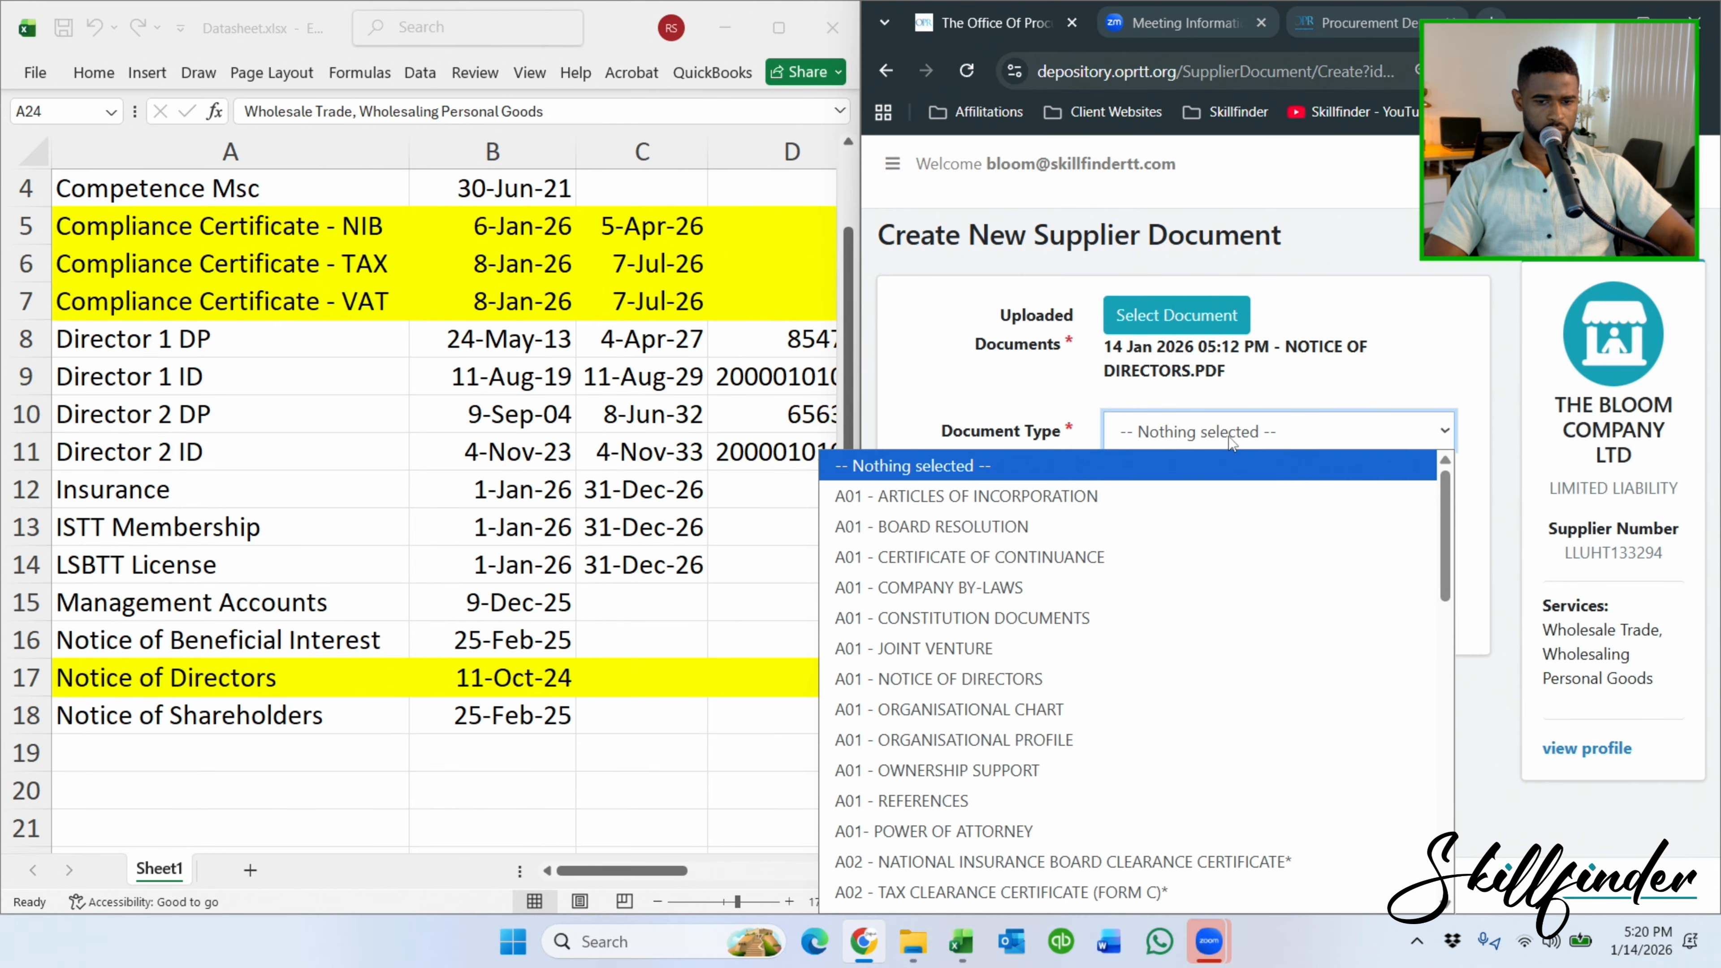
pyautogui.click(1061, 678)
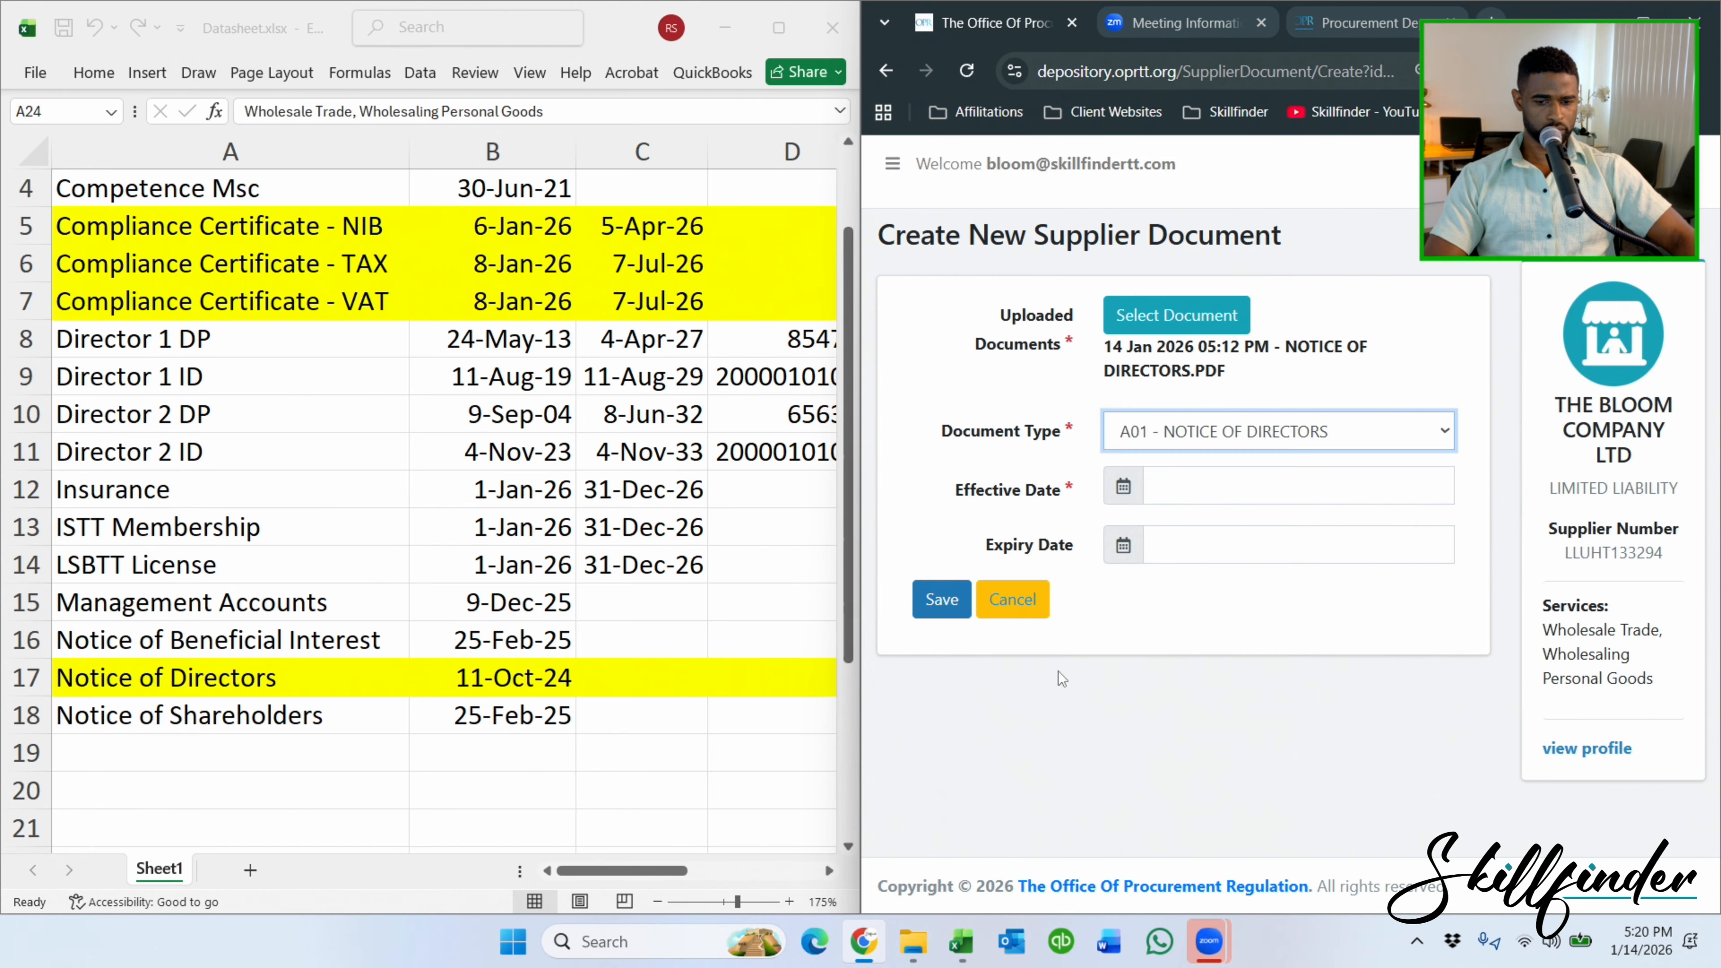
pyautogui.click(1208, 498)
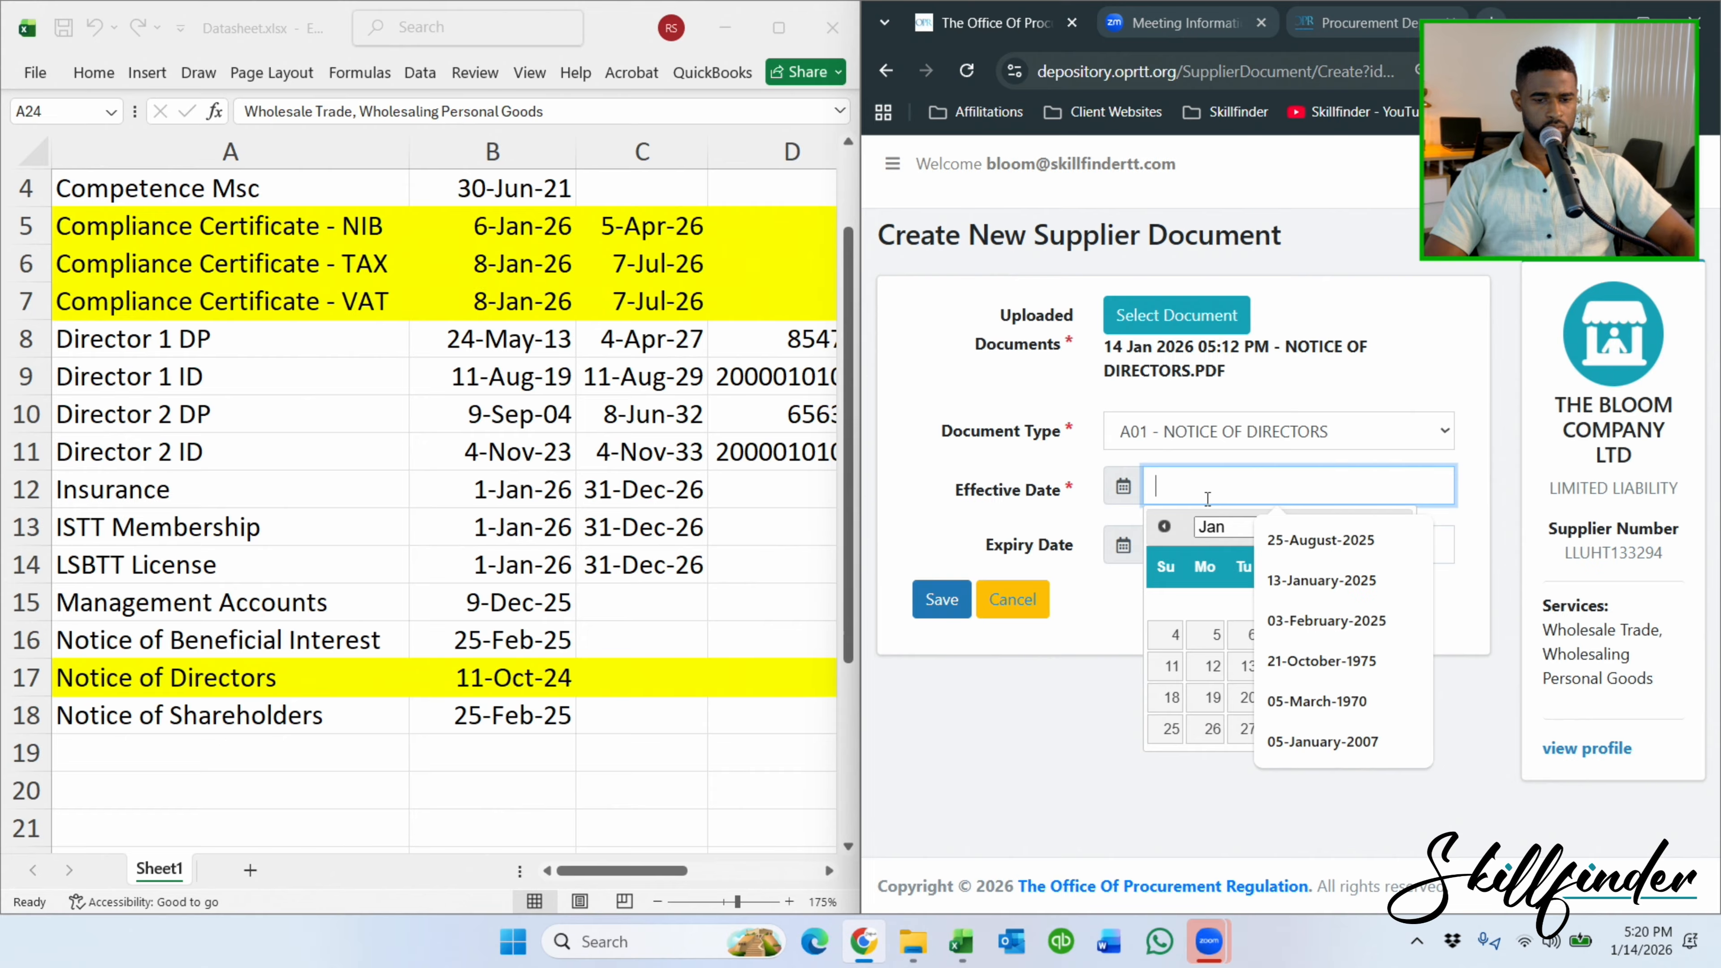
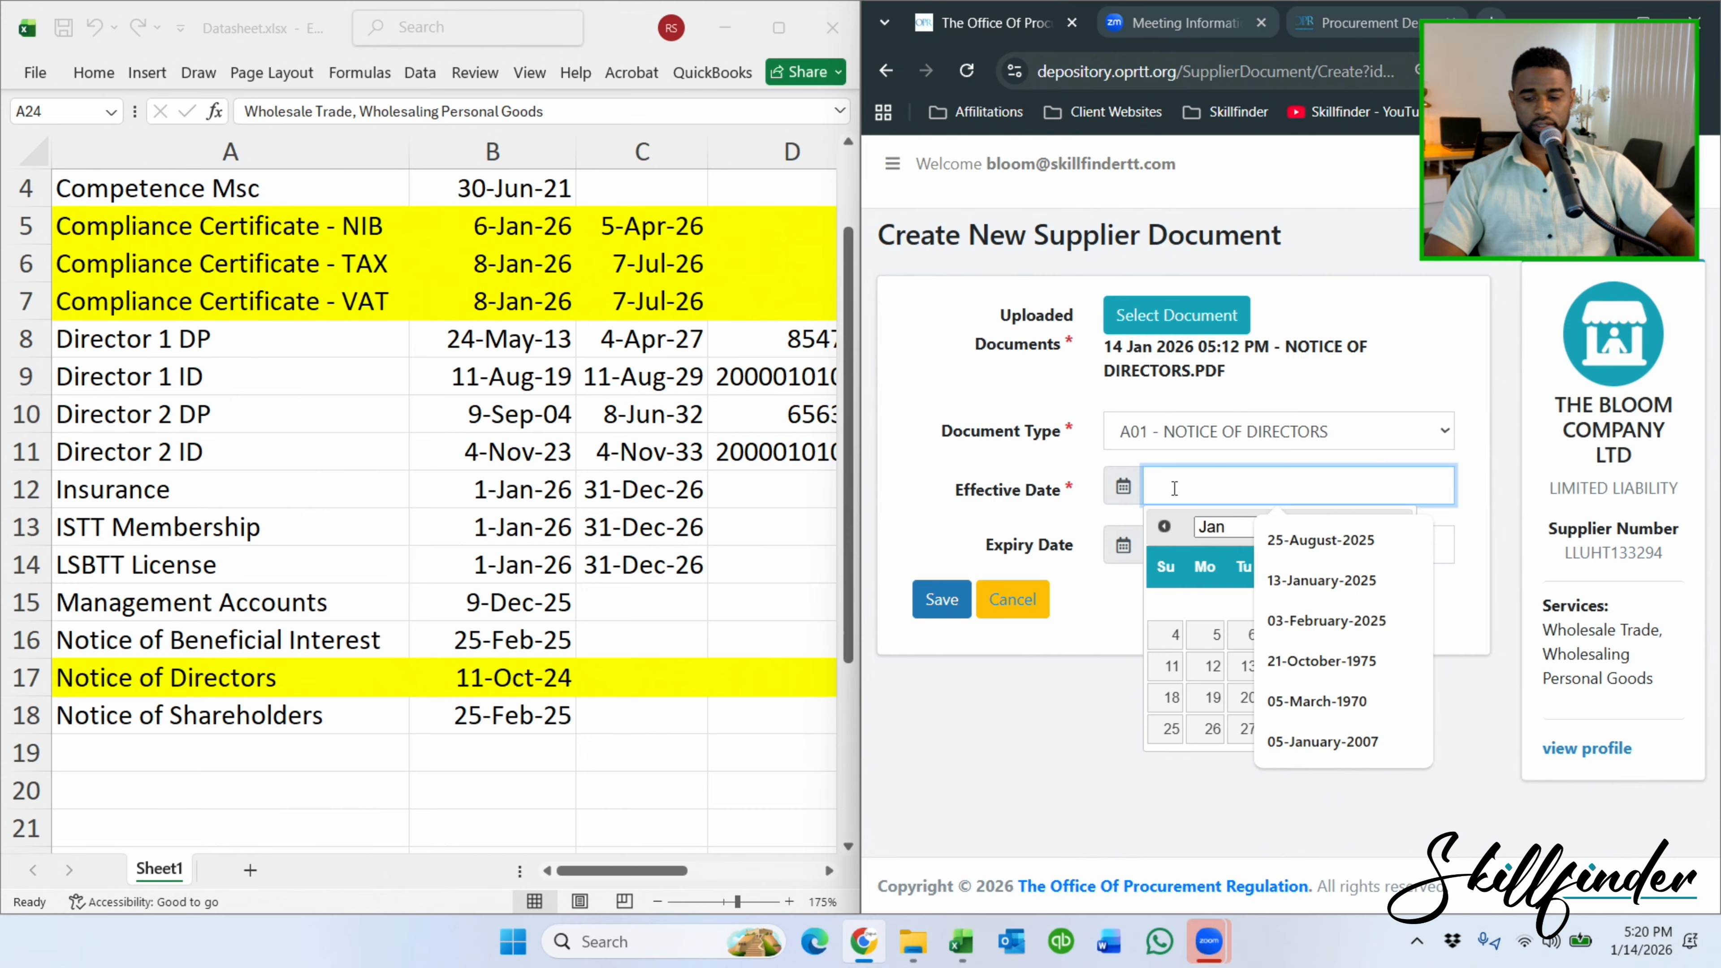
# Give the Notice of Directors document effective date 11-October-2024 and save it.
pyautogui.write('11')
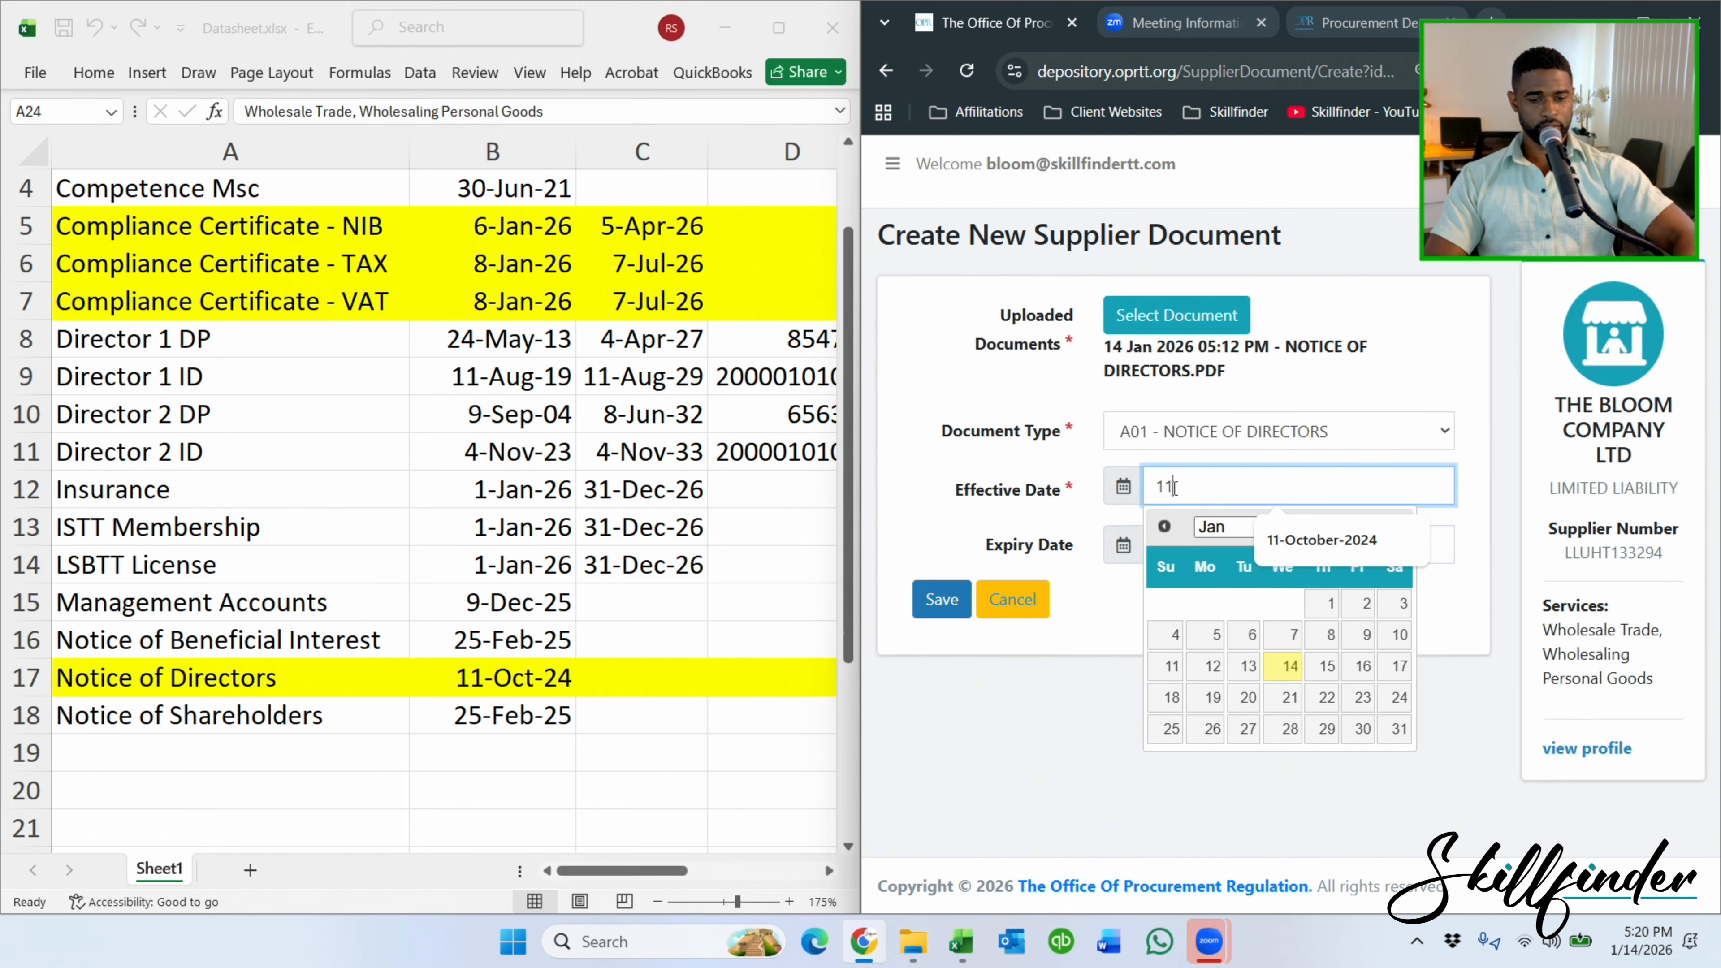
pyautogui.click(1339, 546)
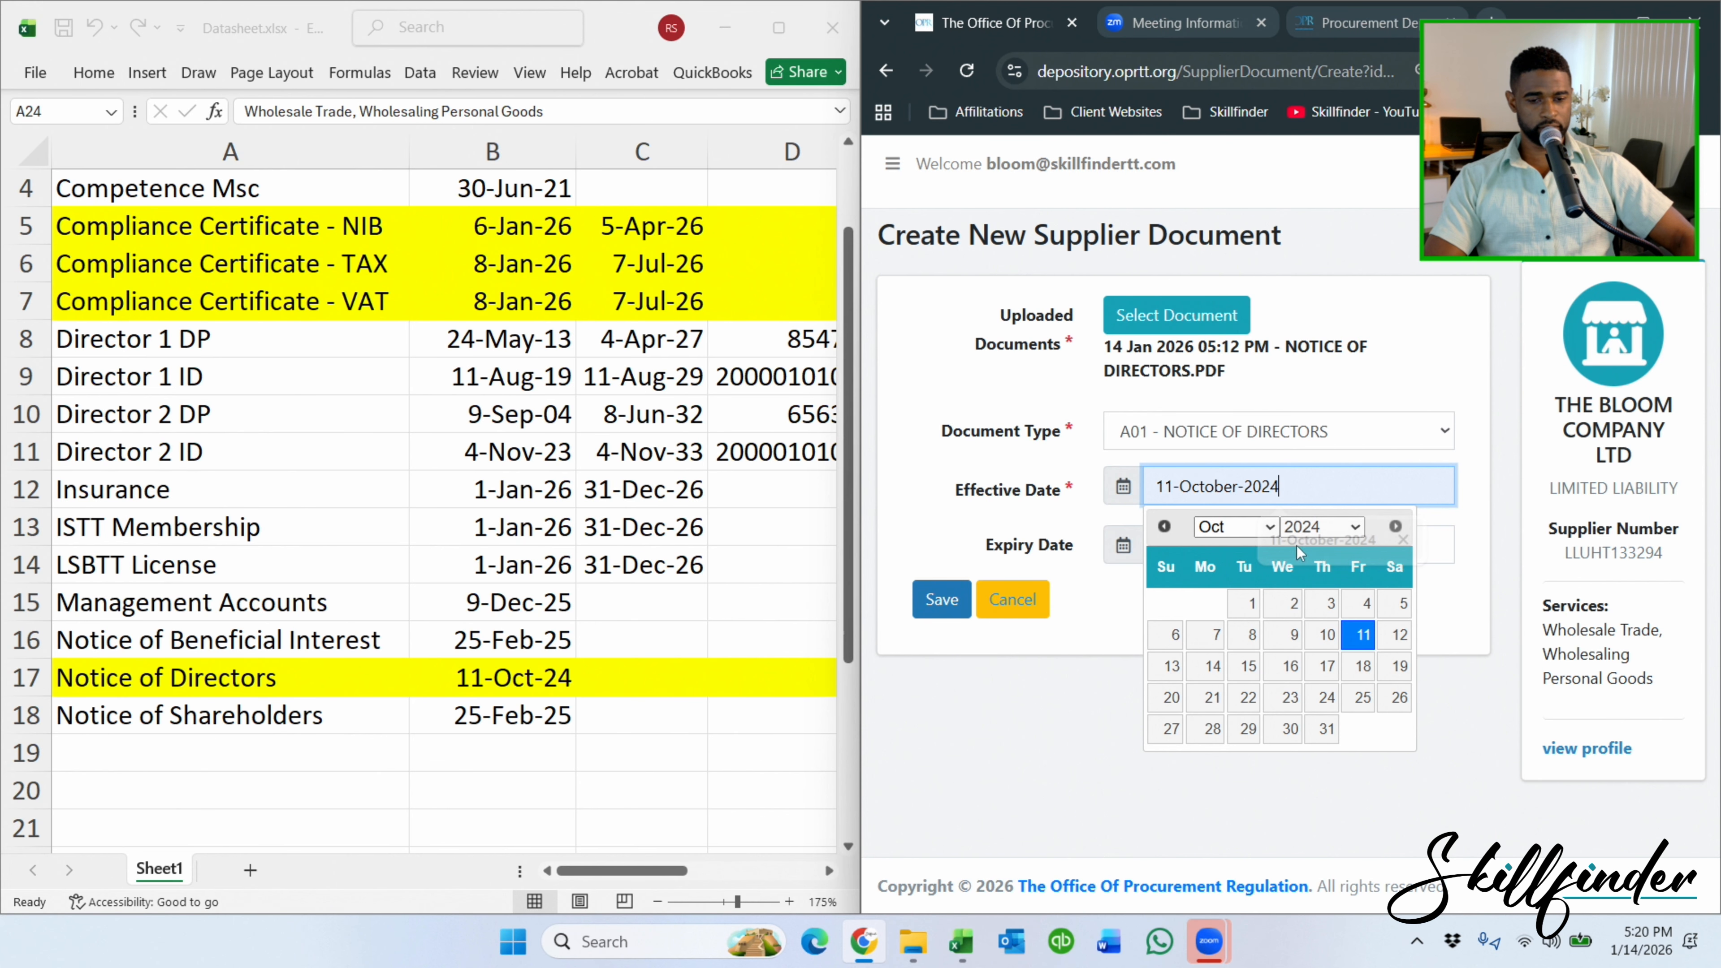
pyautogui.click(1071, 664)
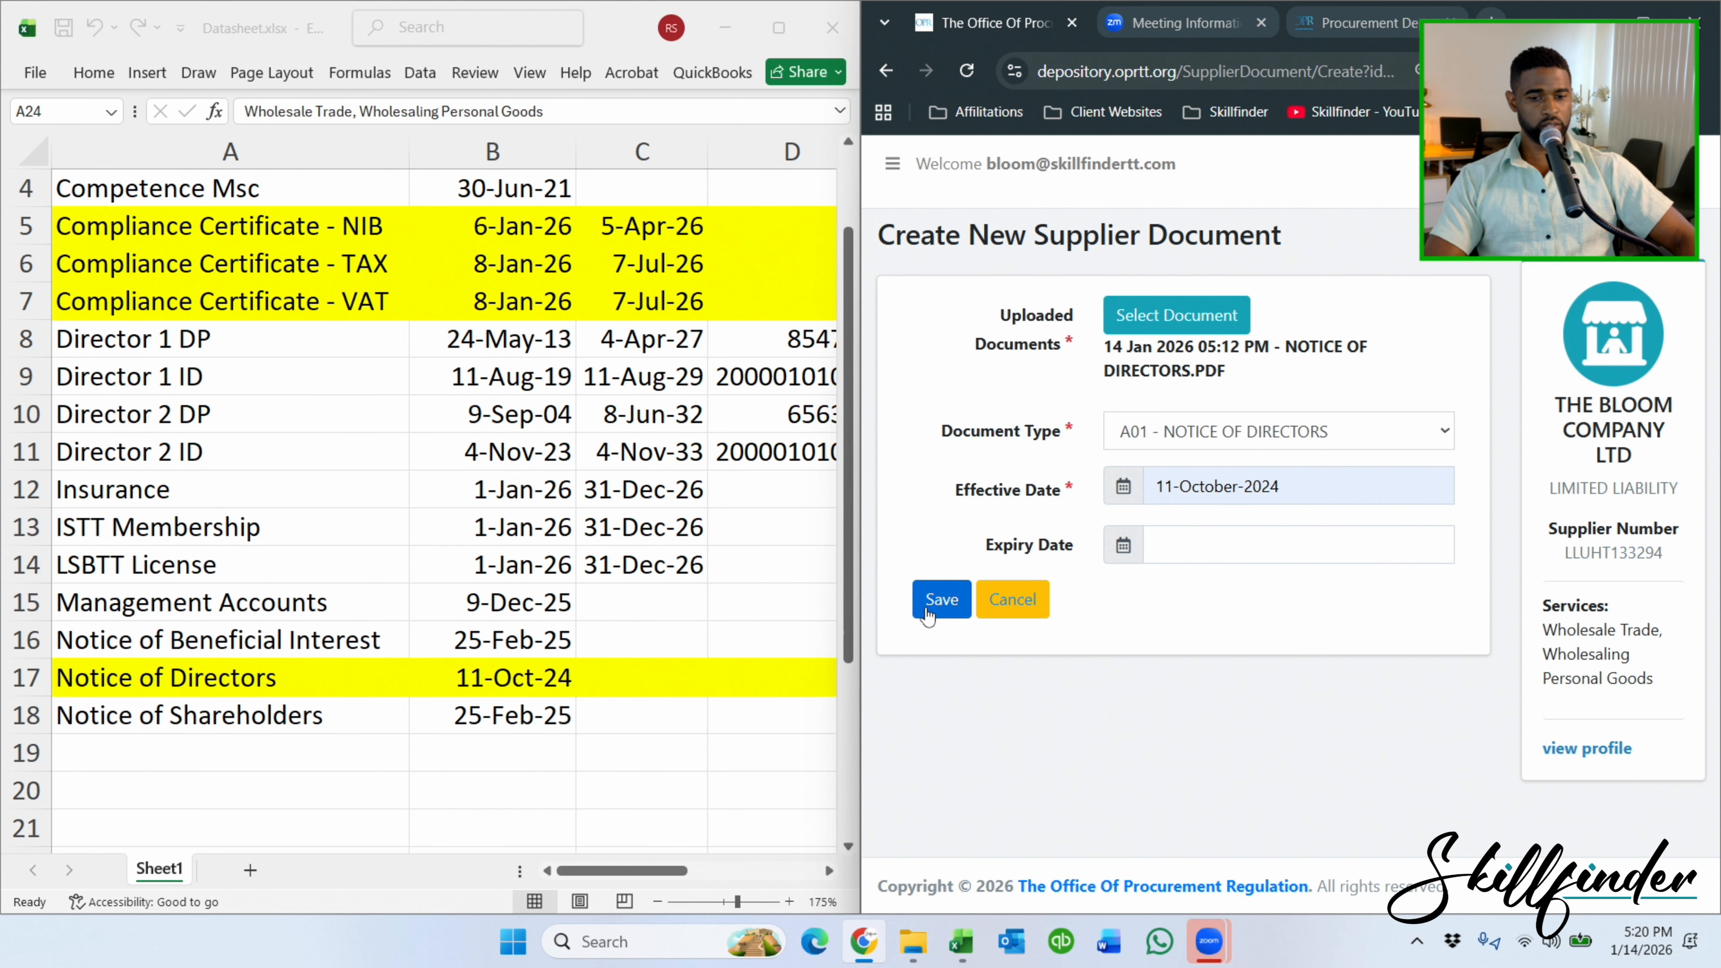
pyautogui.click(942, 599)
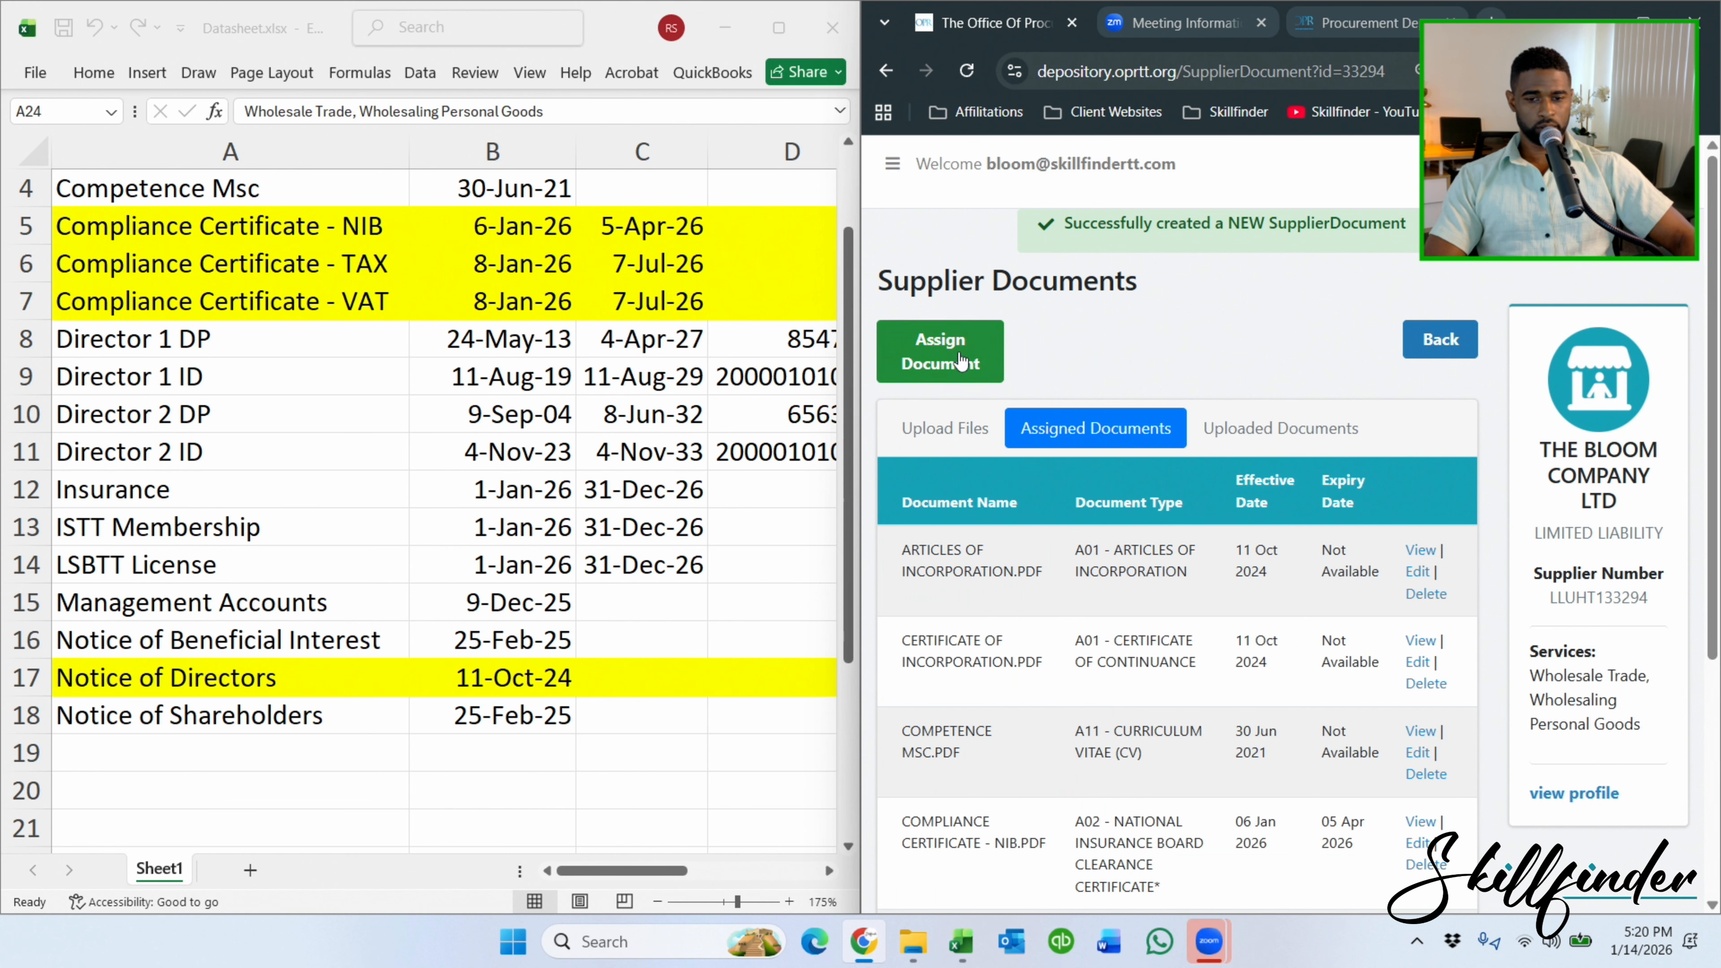
# Start a new document assignment and attach DIRECTOR 1 DP.PDF.
pyautogui.click(961, 360)
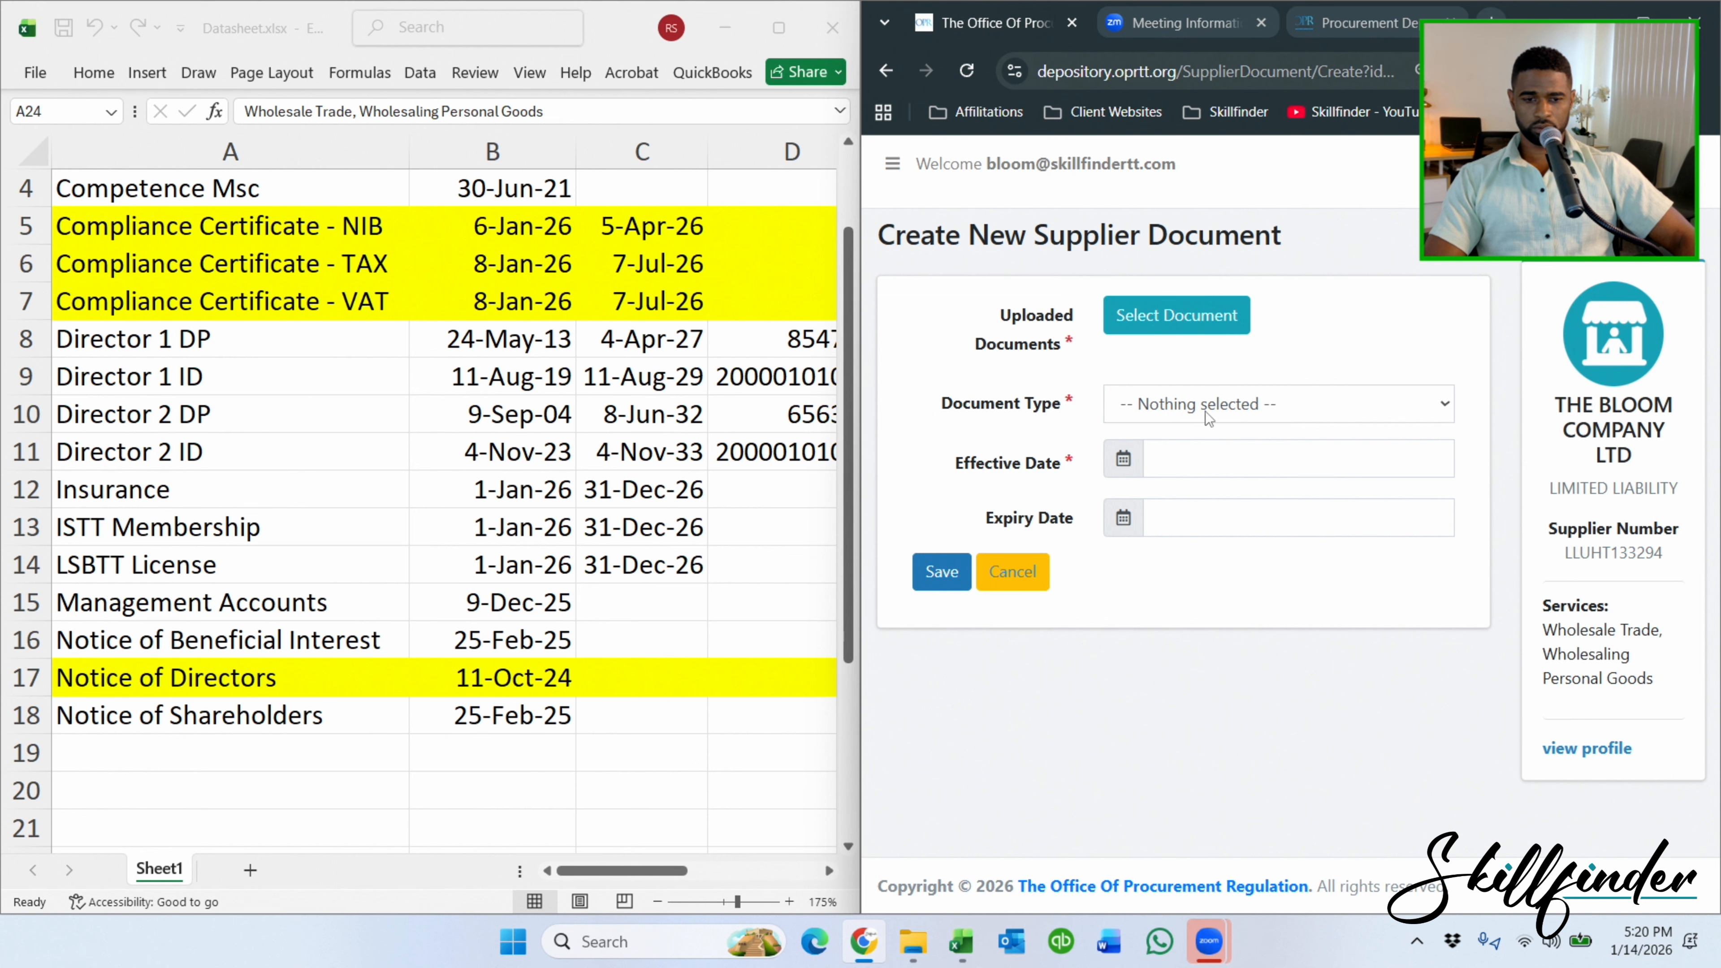
pyautogui.click(1193, 332)
pyautogui.scroll(-2, 1295, 419)
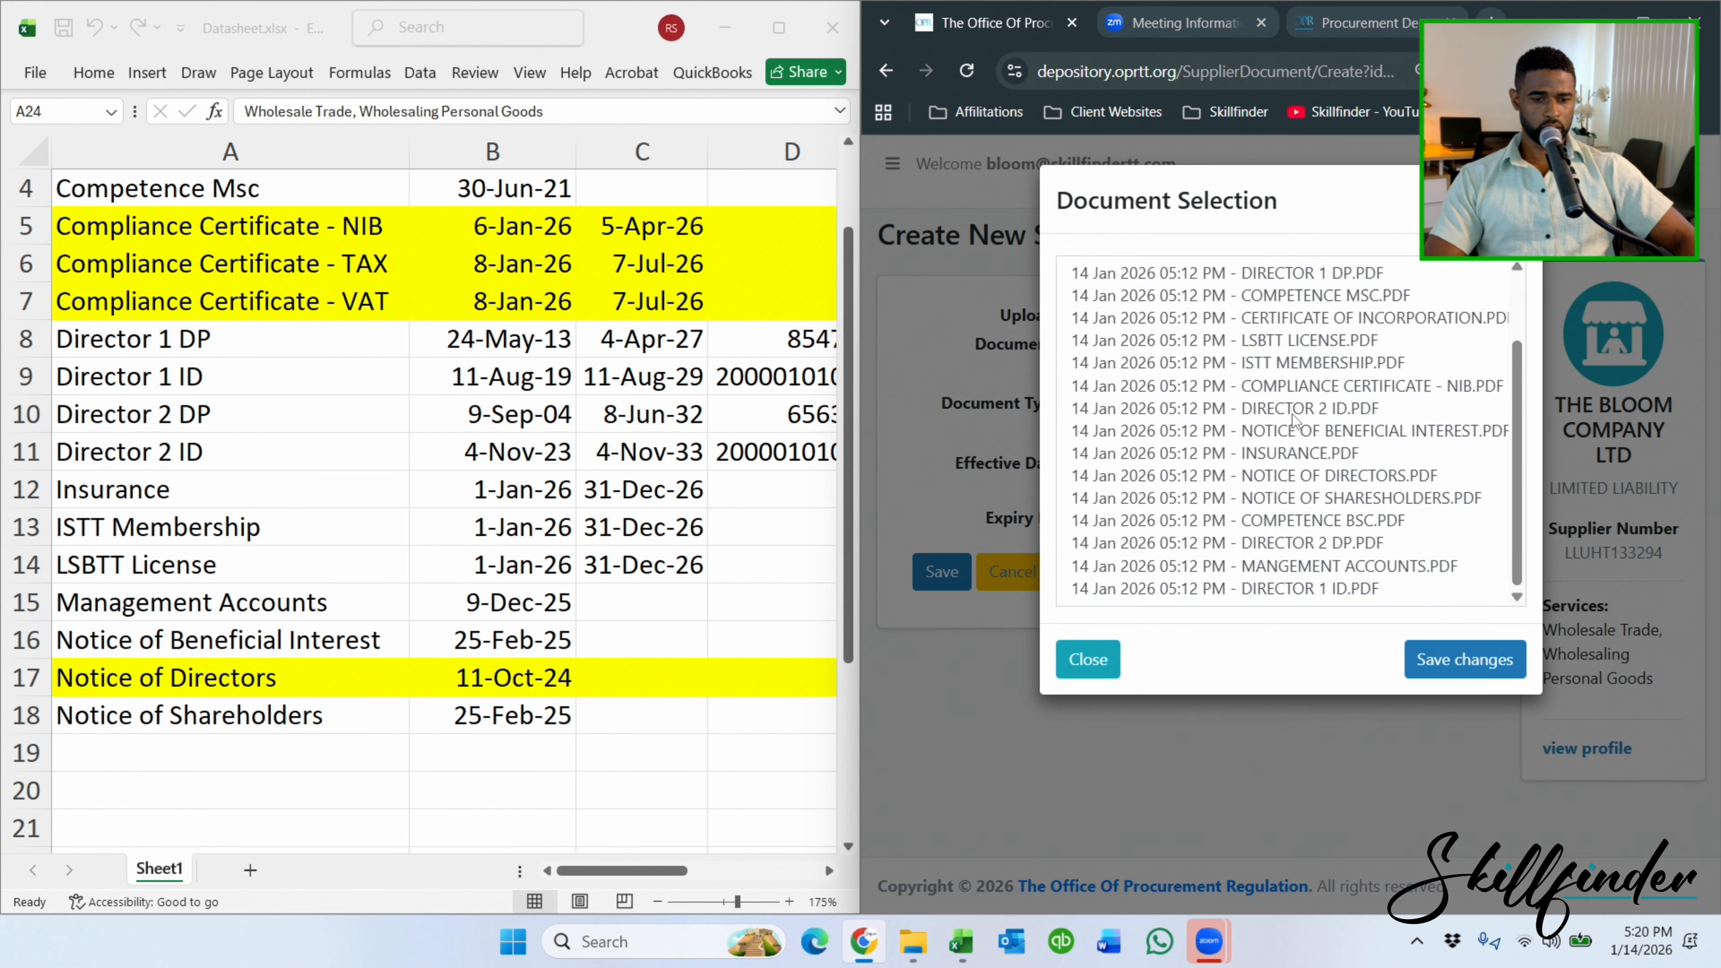
pyautogui.scroll(2, 1295, 421)
pyautogui.click(1296, 366)
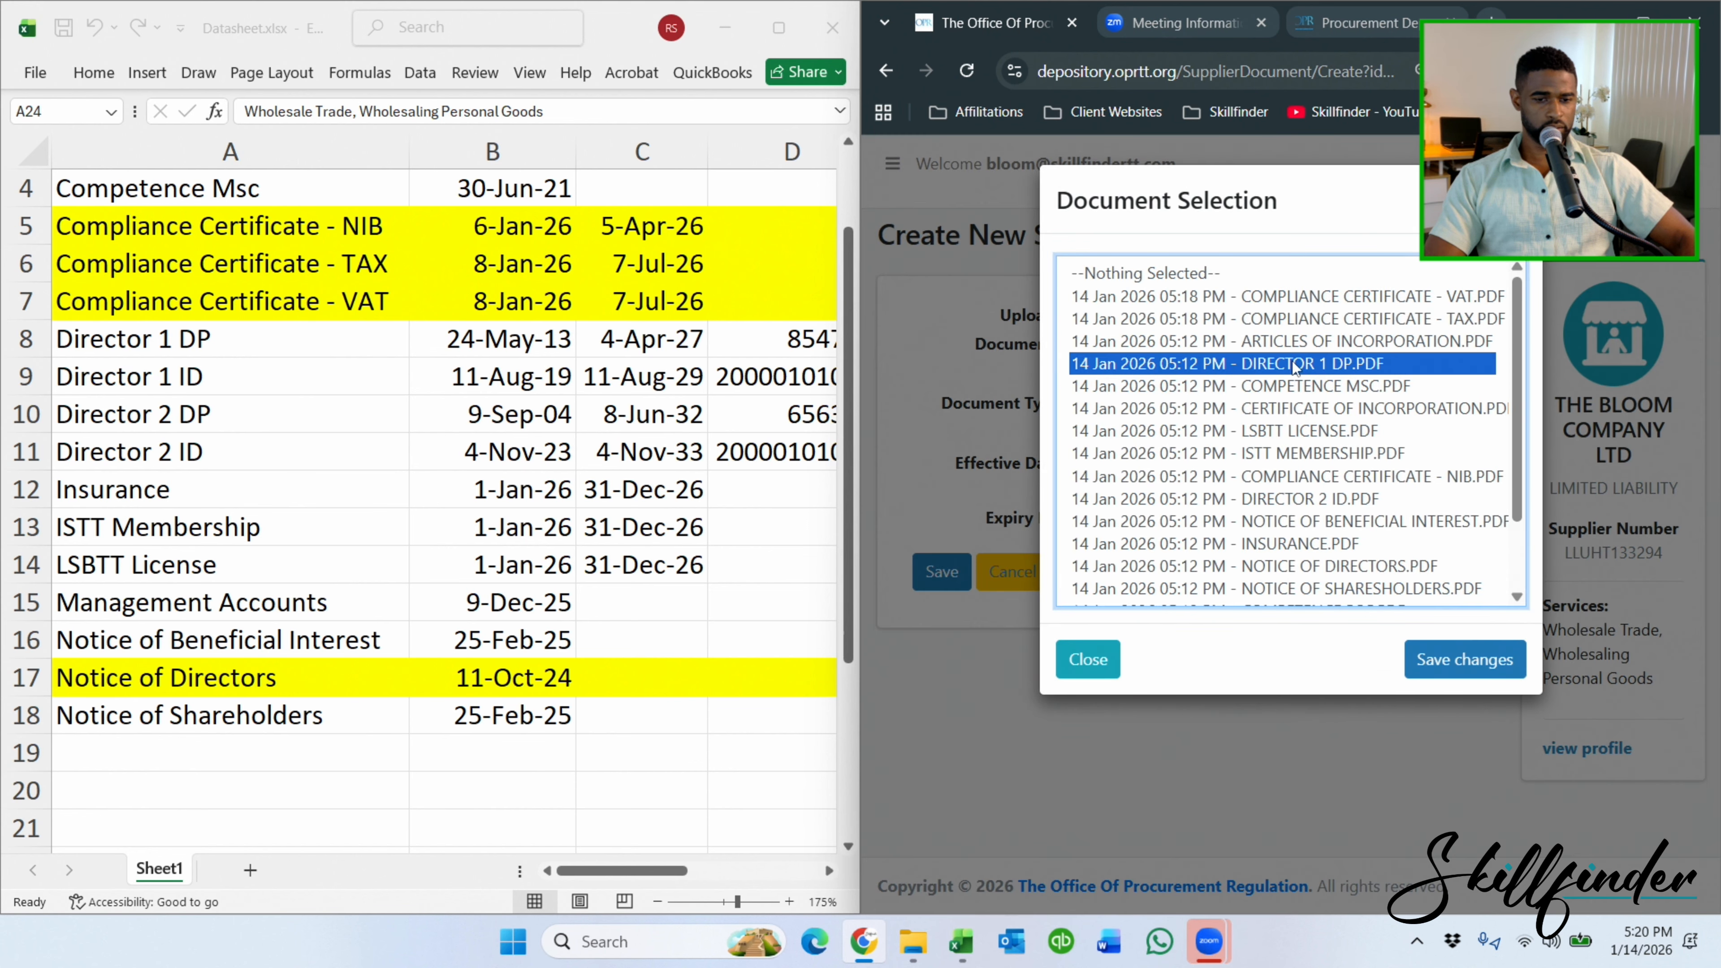
pyautogui.click(1464, 659)
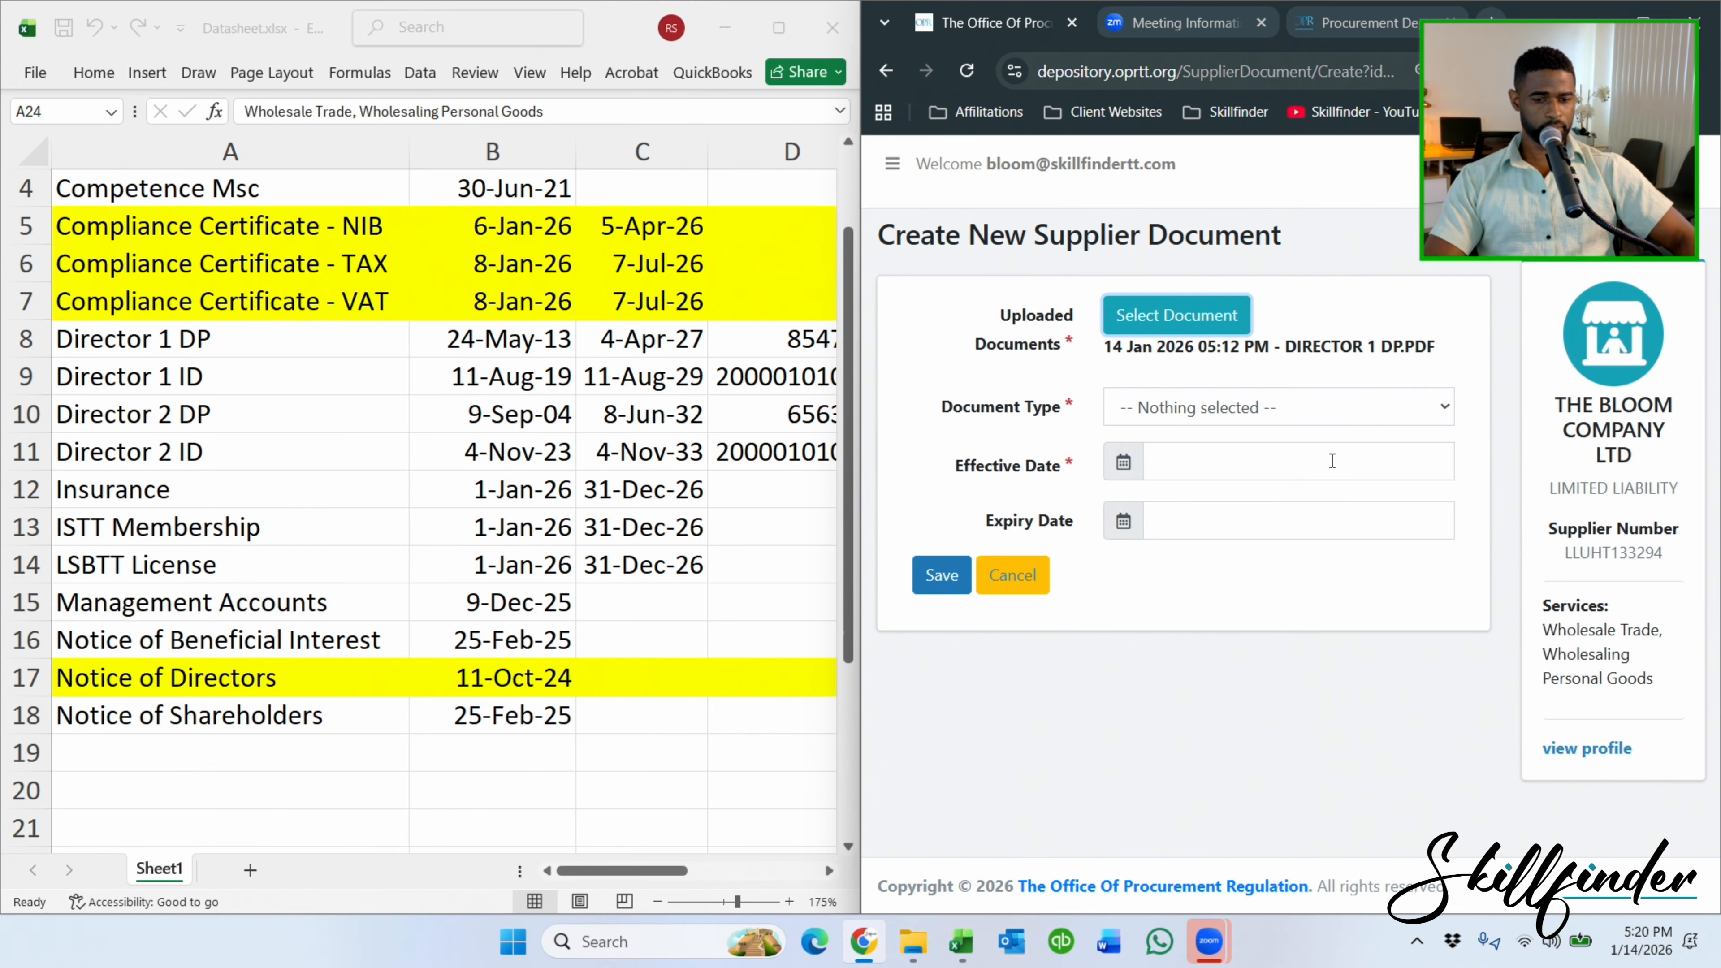
# Enter effective date 14-January-2026 and expiry date 04-April-2027 for the director document.
pyautogui.click(1256, 456)
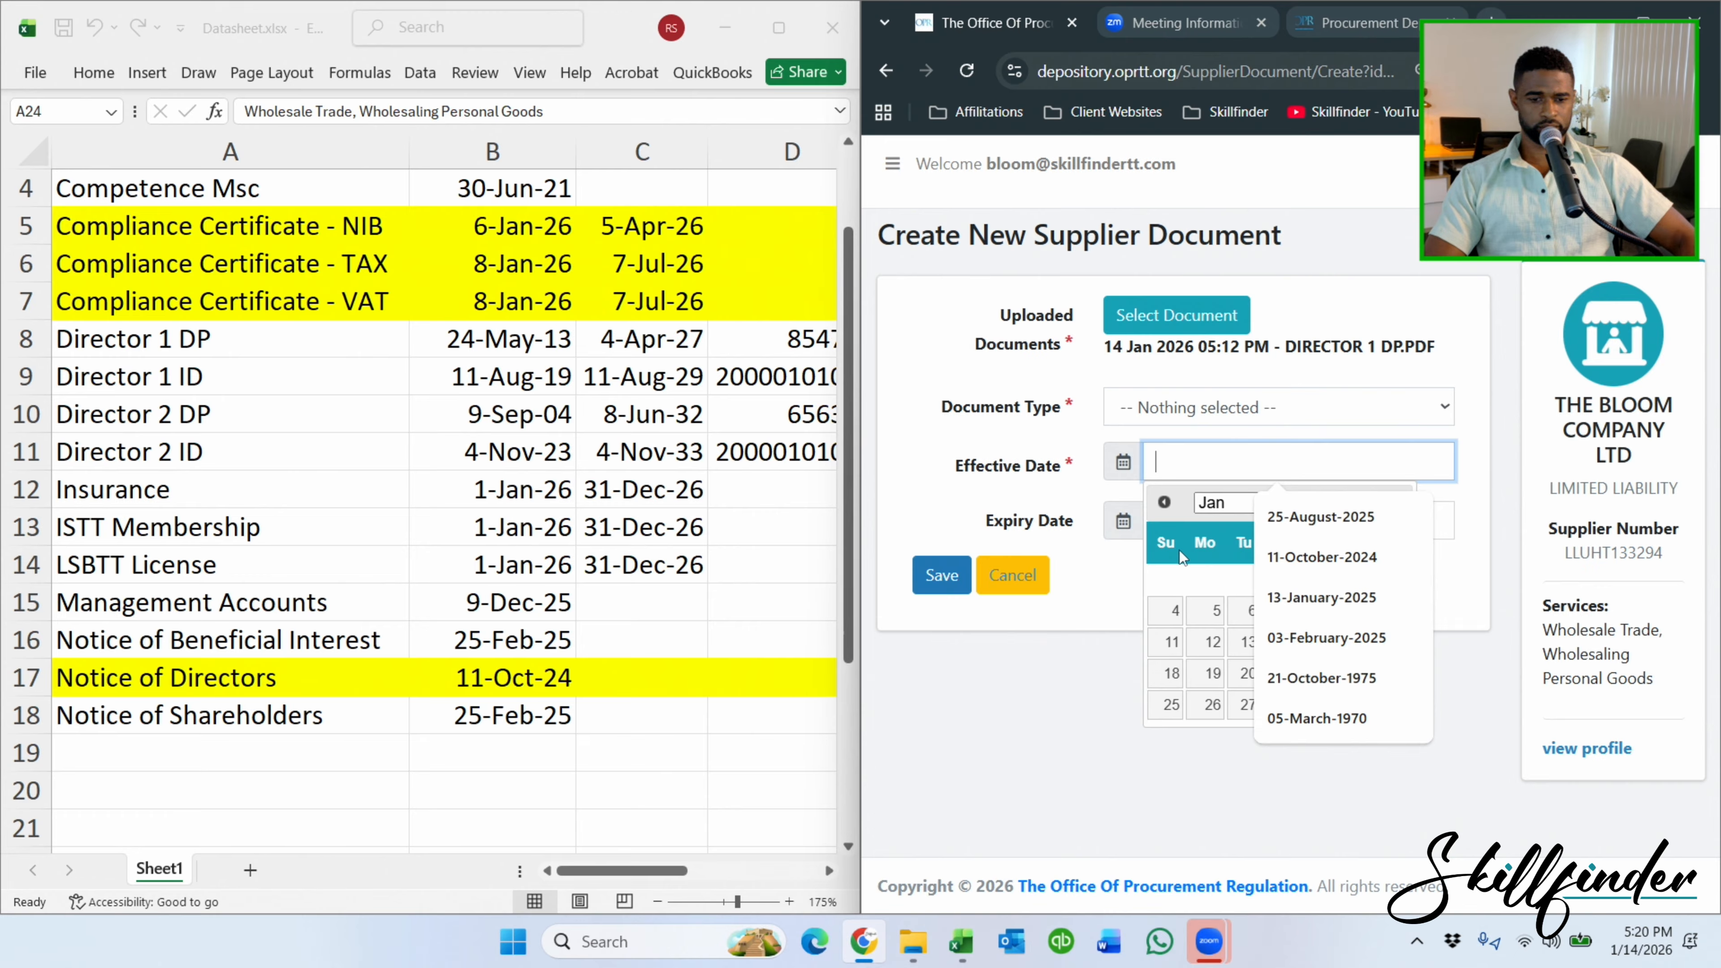
pyautogui.click(1088, 644)
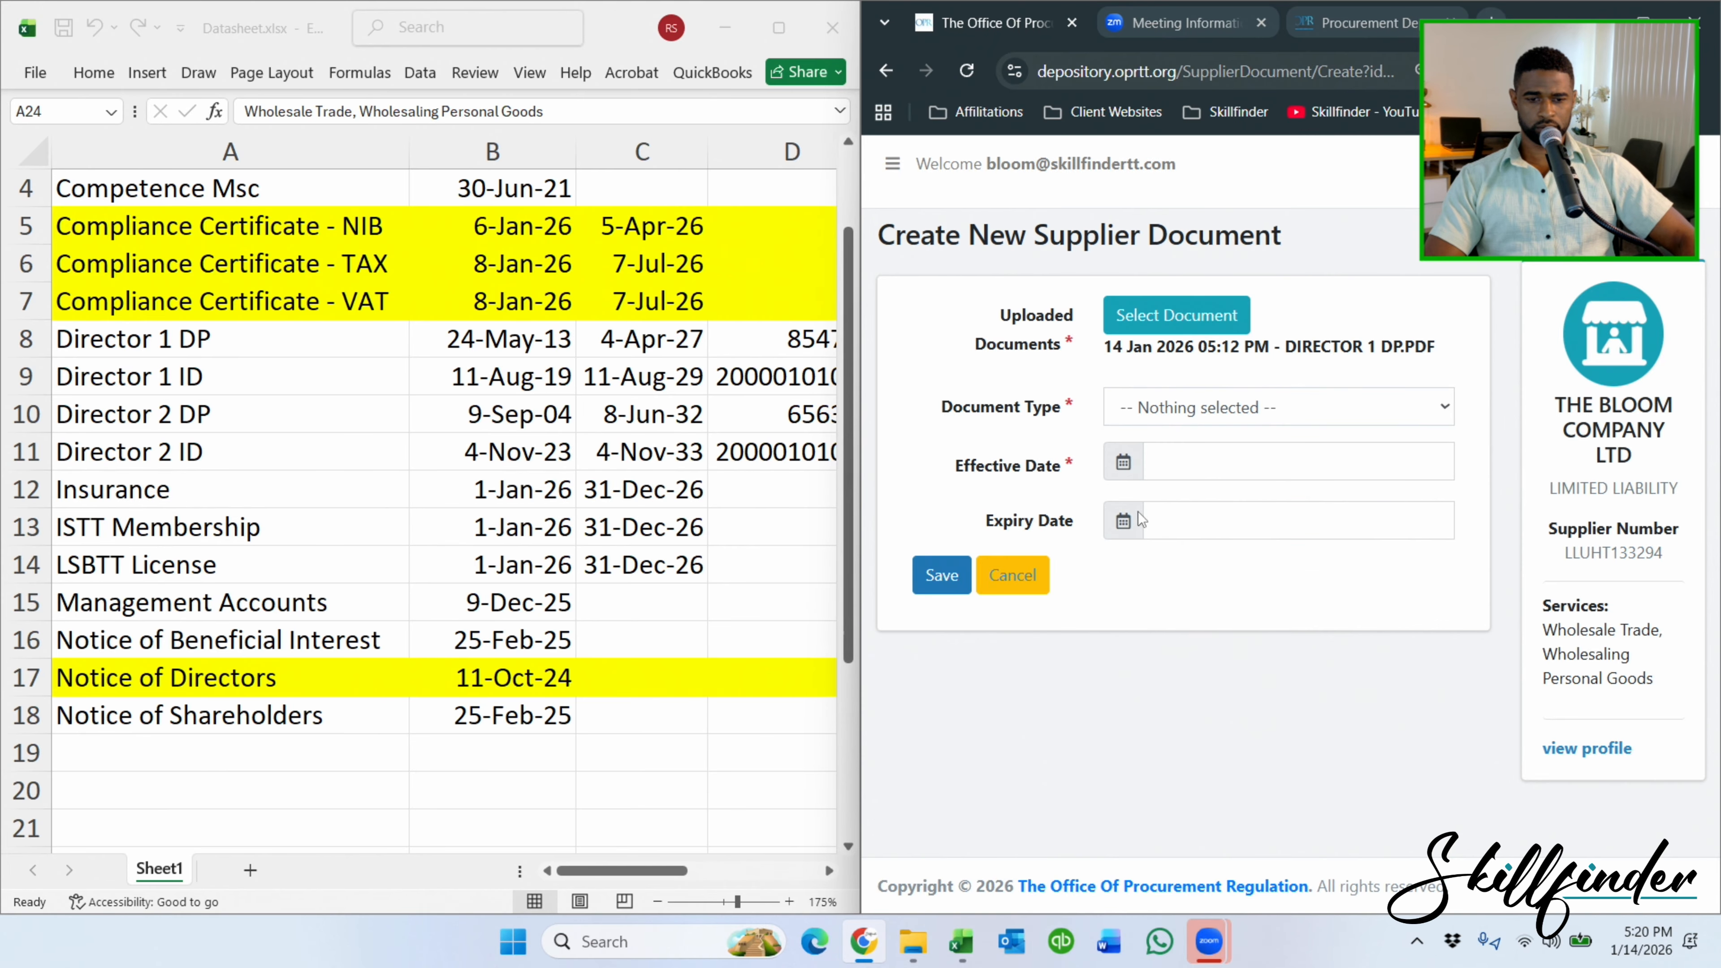
pyautogui.click(1181, 461)
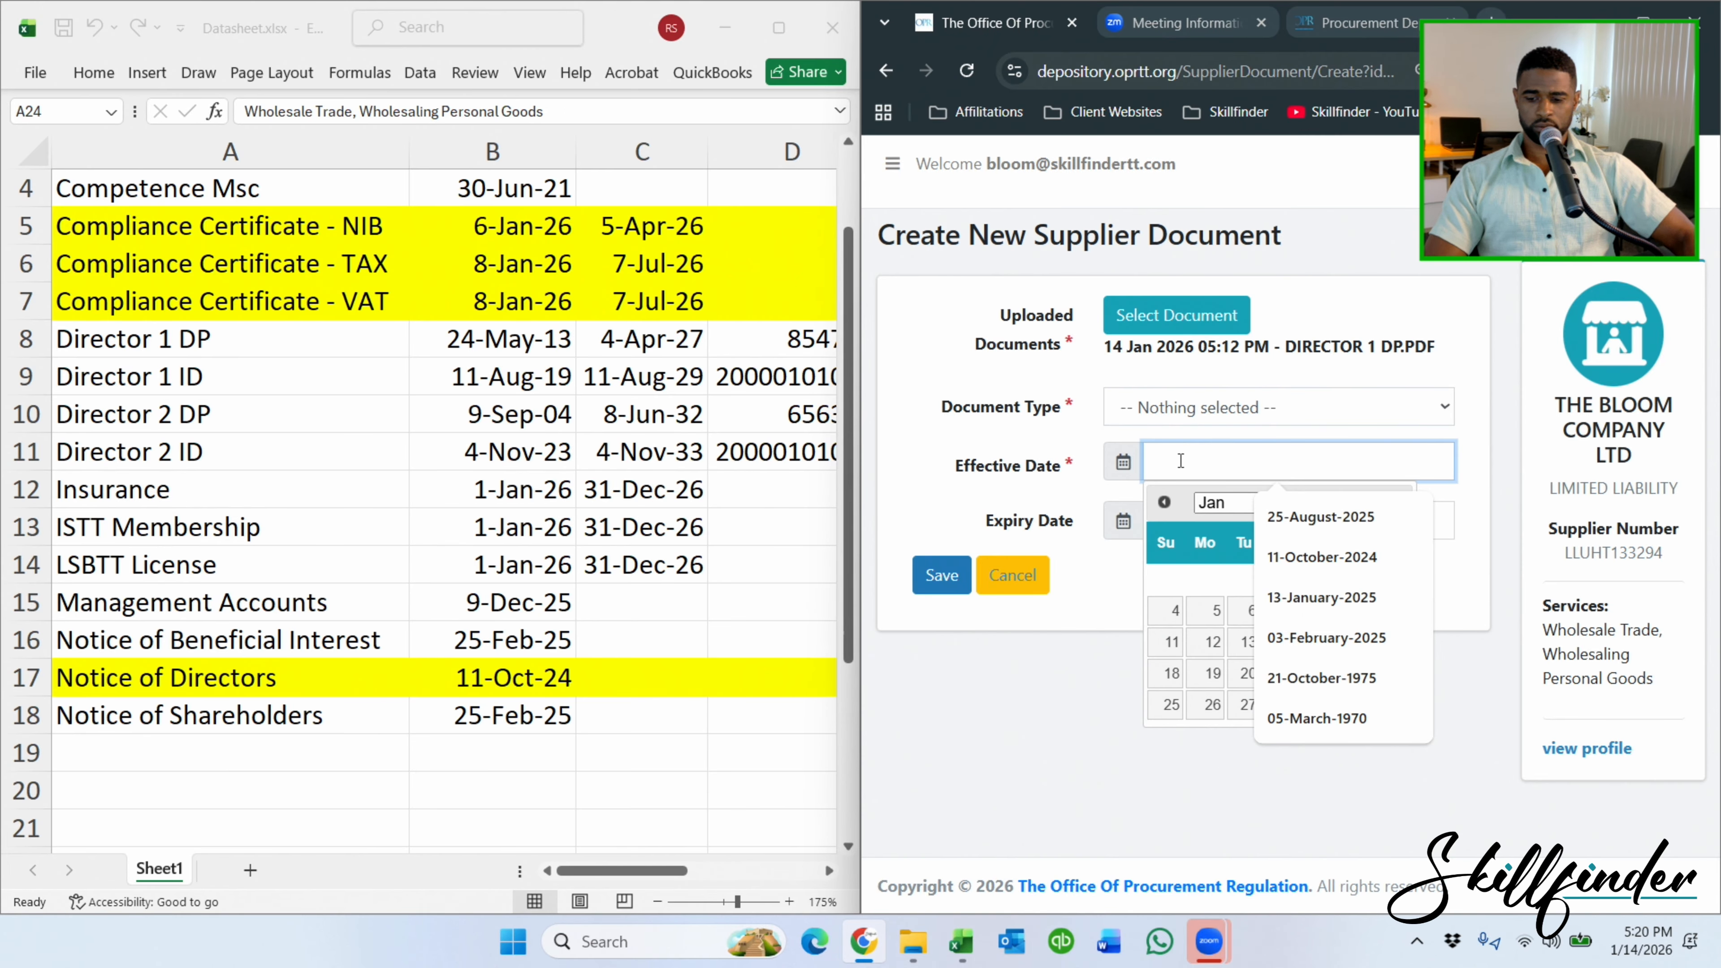
pyautogui.write('24-')
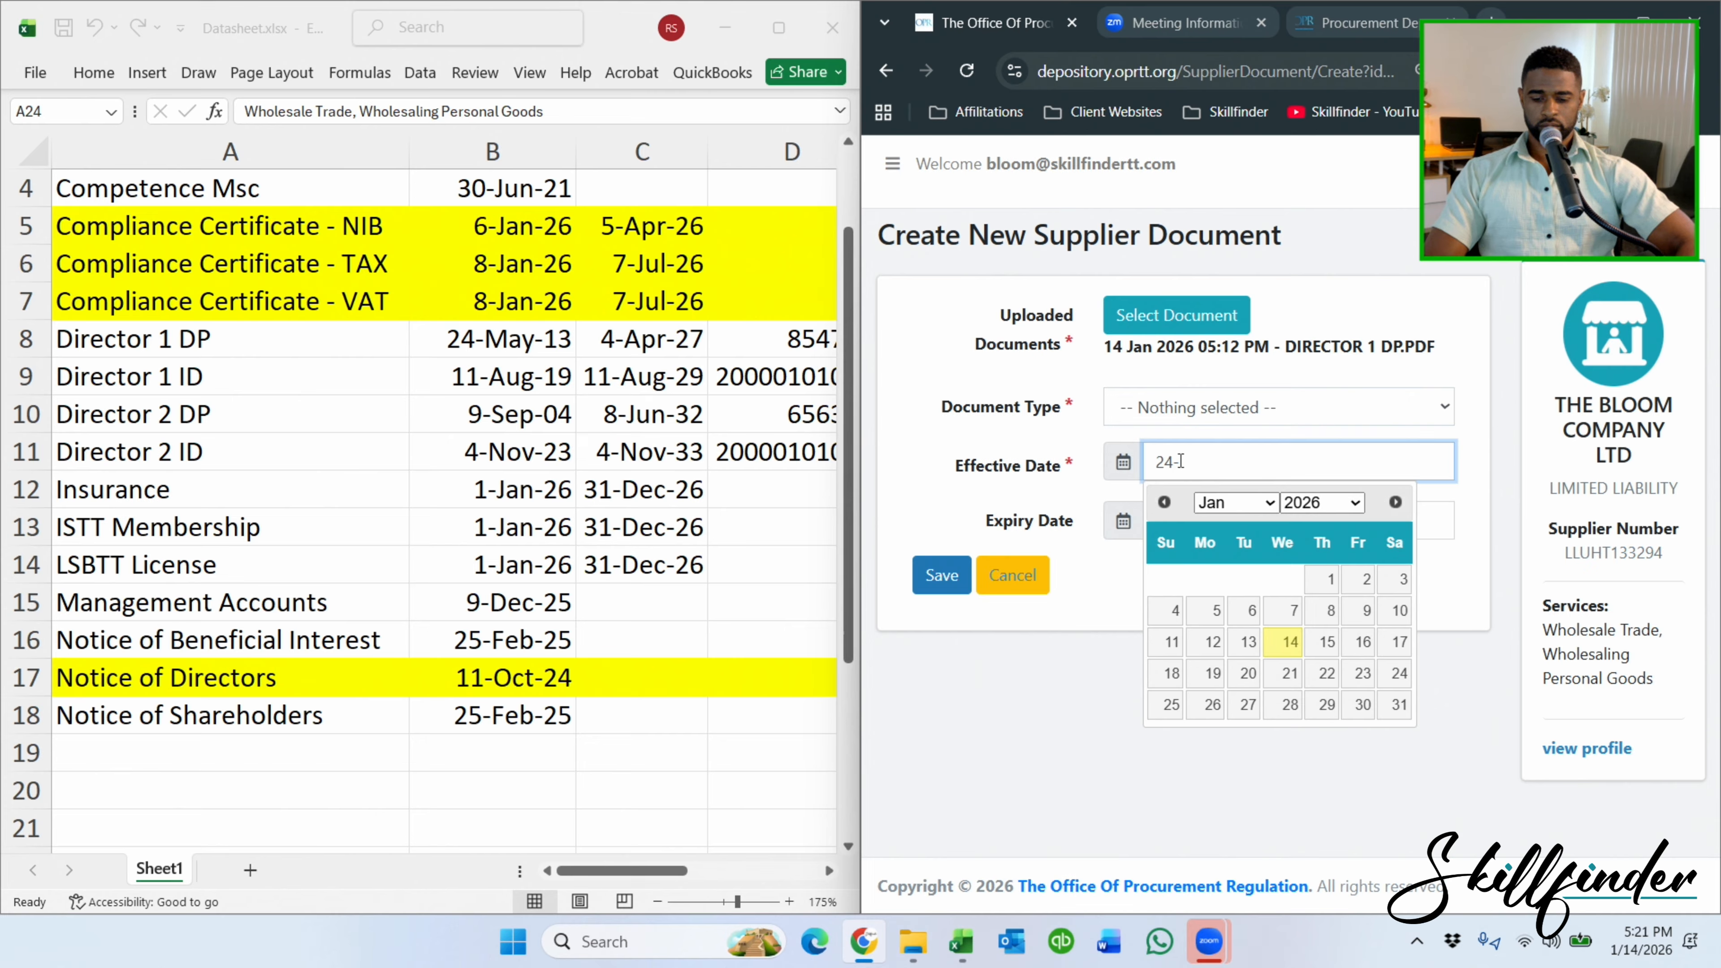
pyautogui.write('May-')
pyautogui.press('Tab')
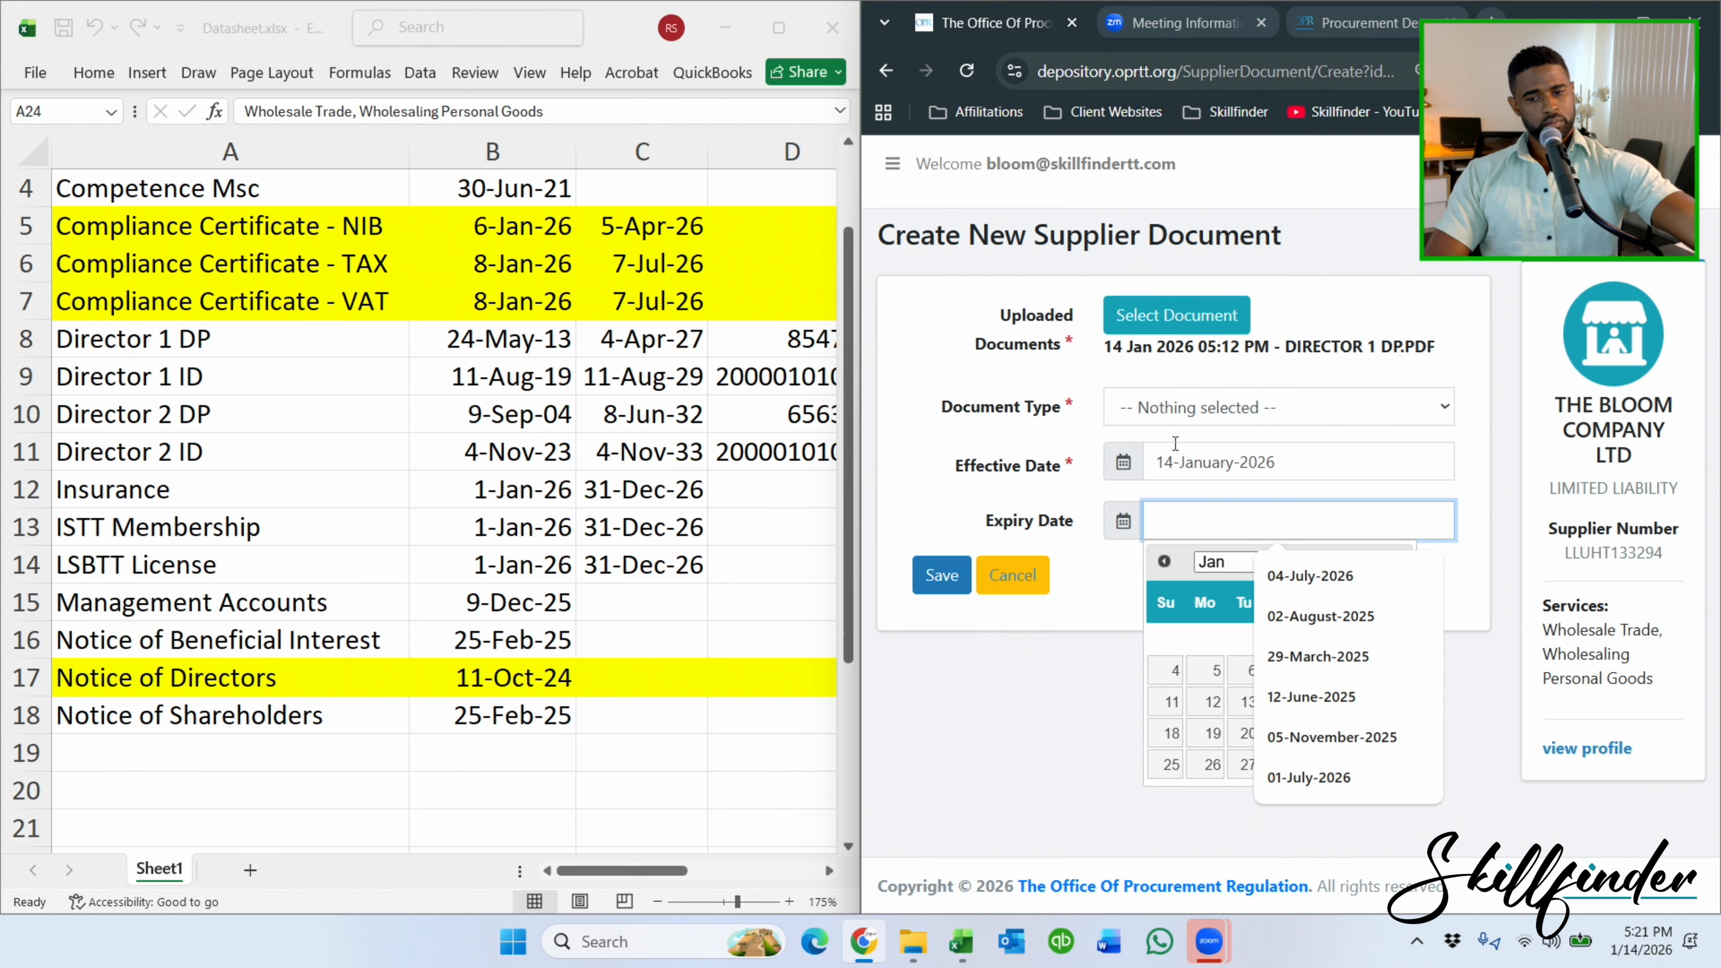
pyautogui.write('4-April-')
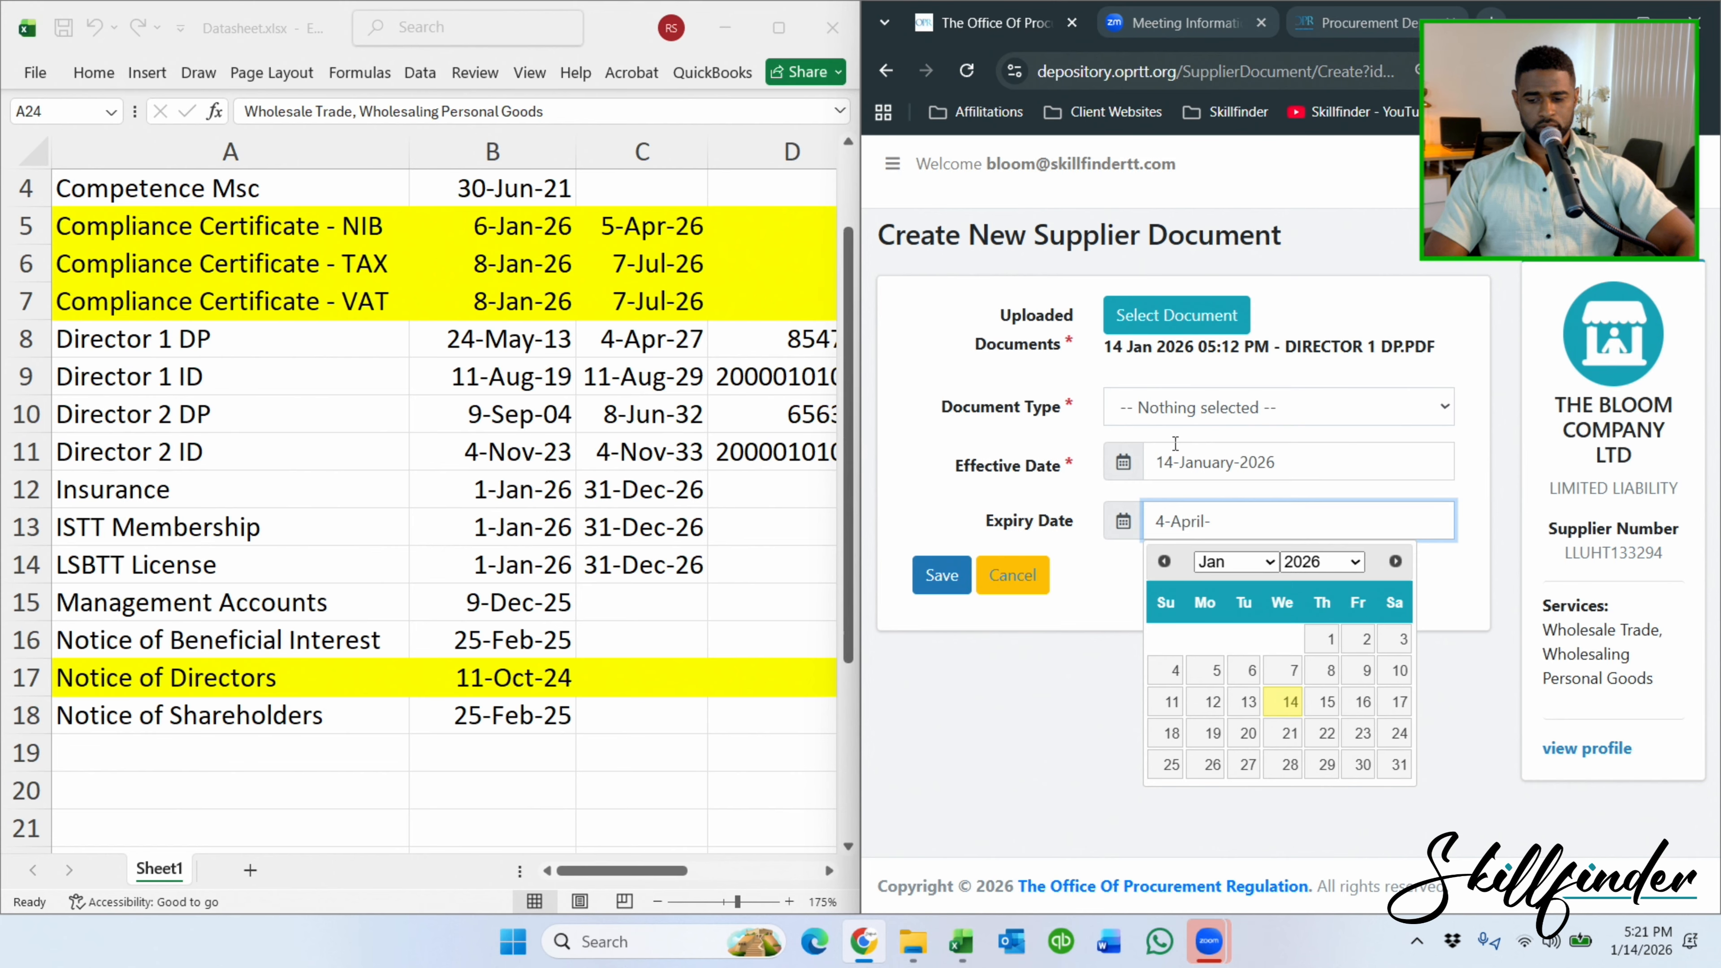
pyautogui.write('2027')
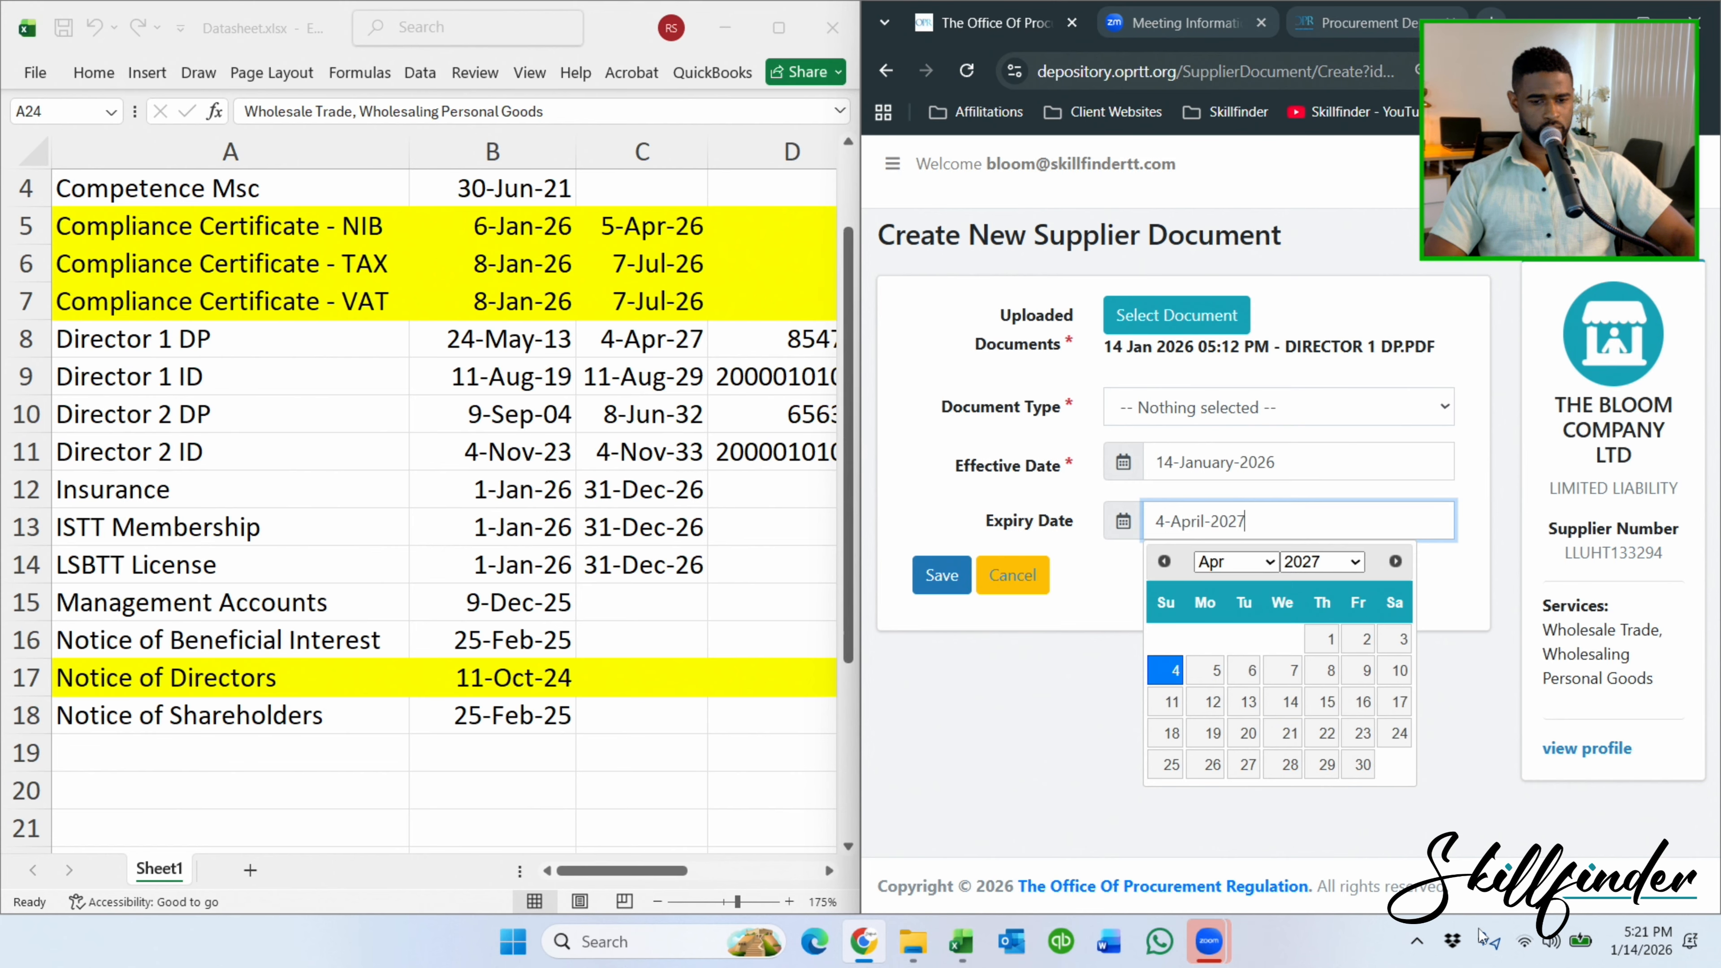
pyautogui.click(1169, 671)
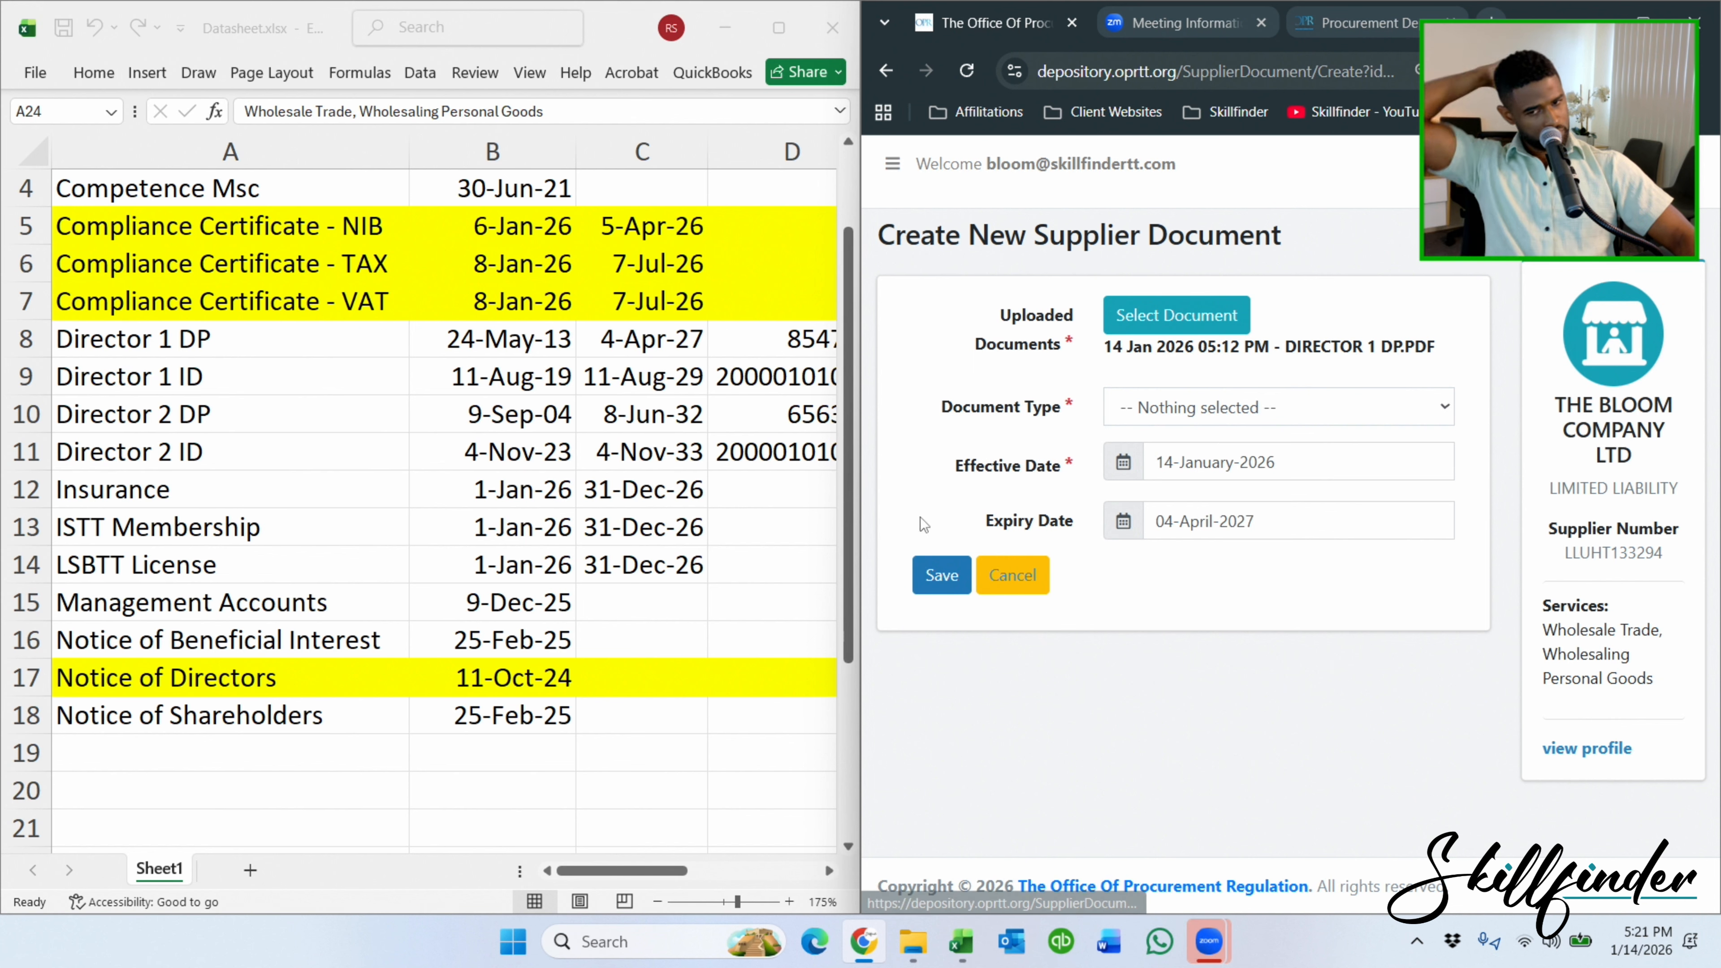
pyautogui.click(921, 584)
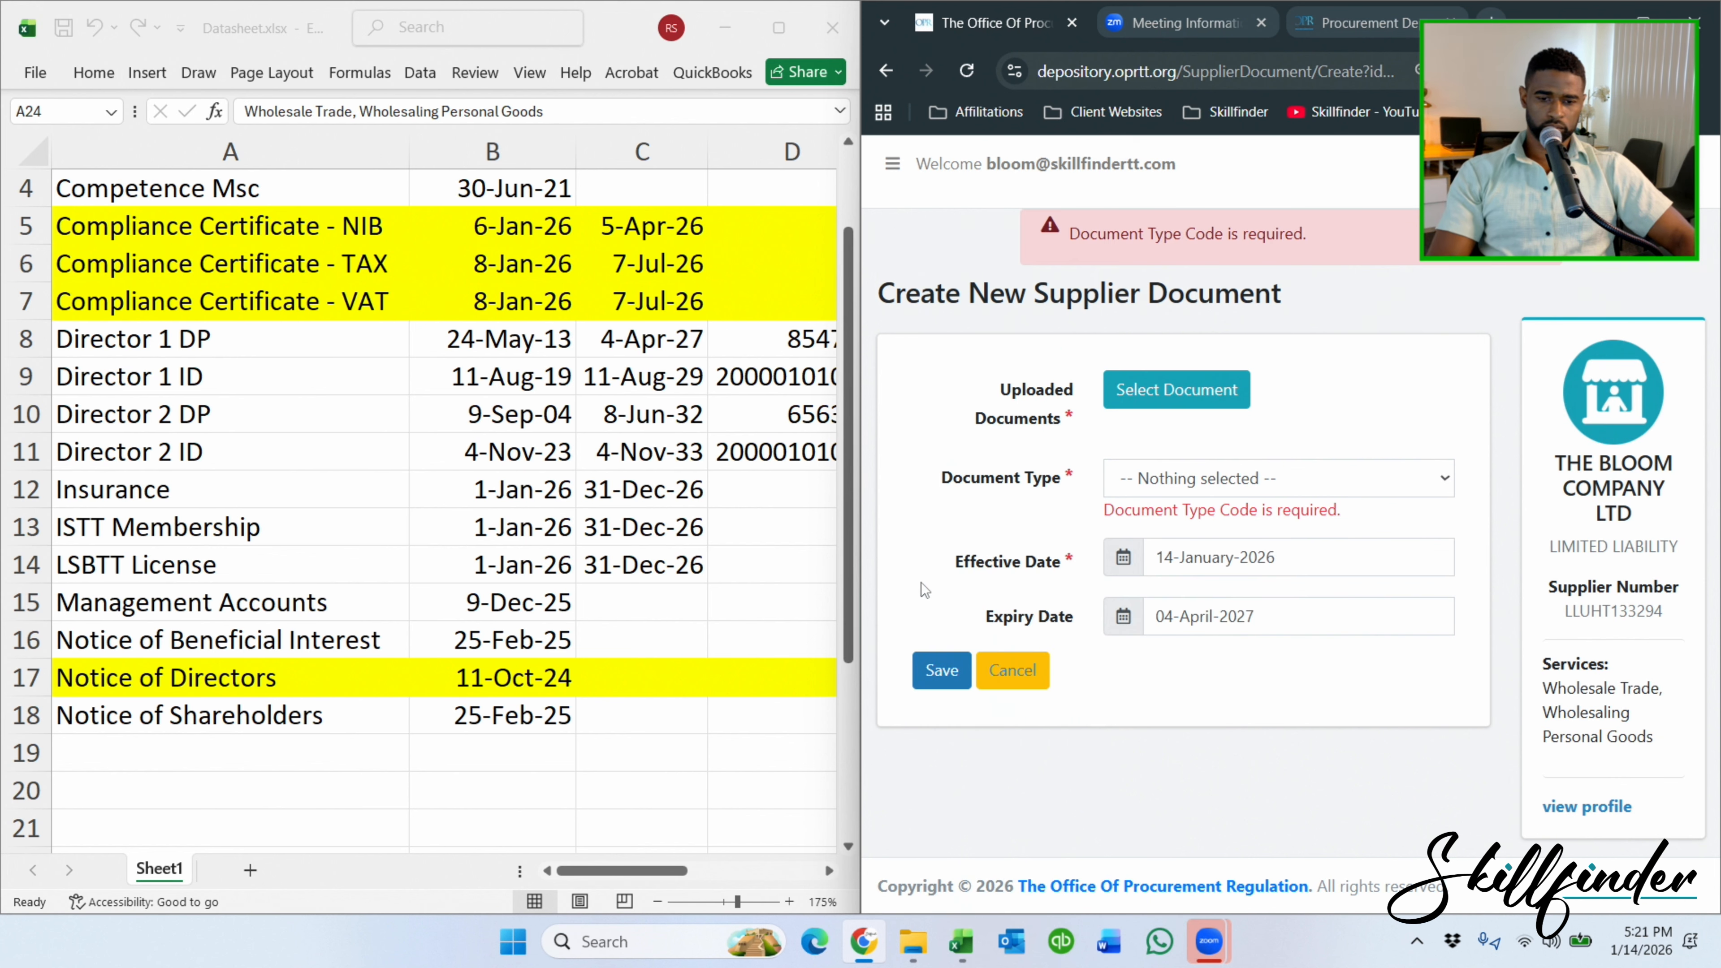
# Set the document type to A03 - DRIVER'S PERMIT and save the document.
pyautogui.click(1217, 470)
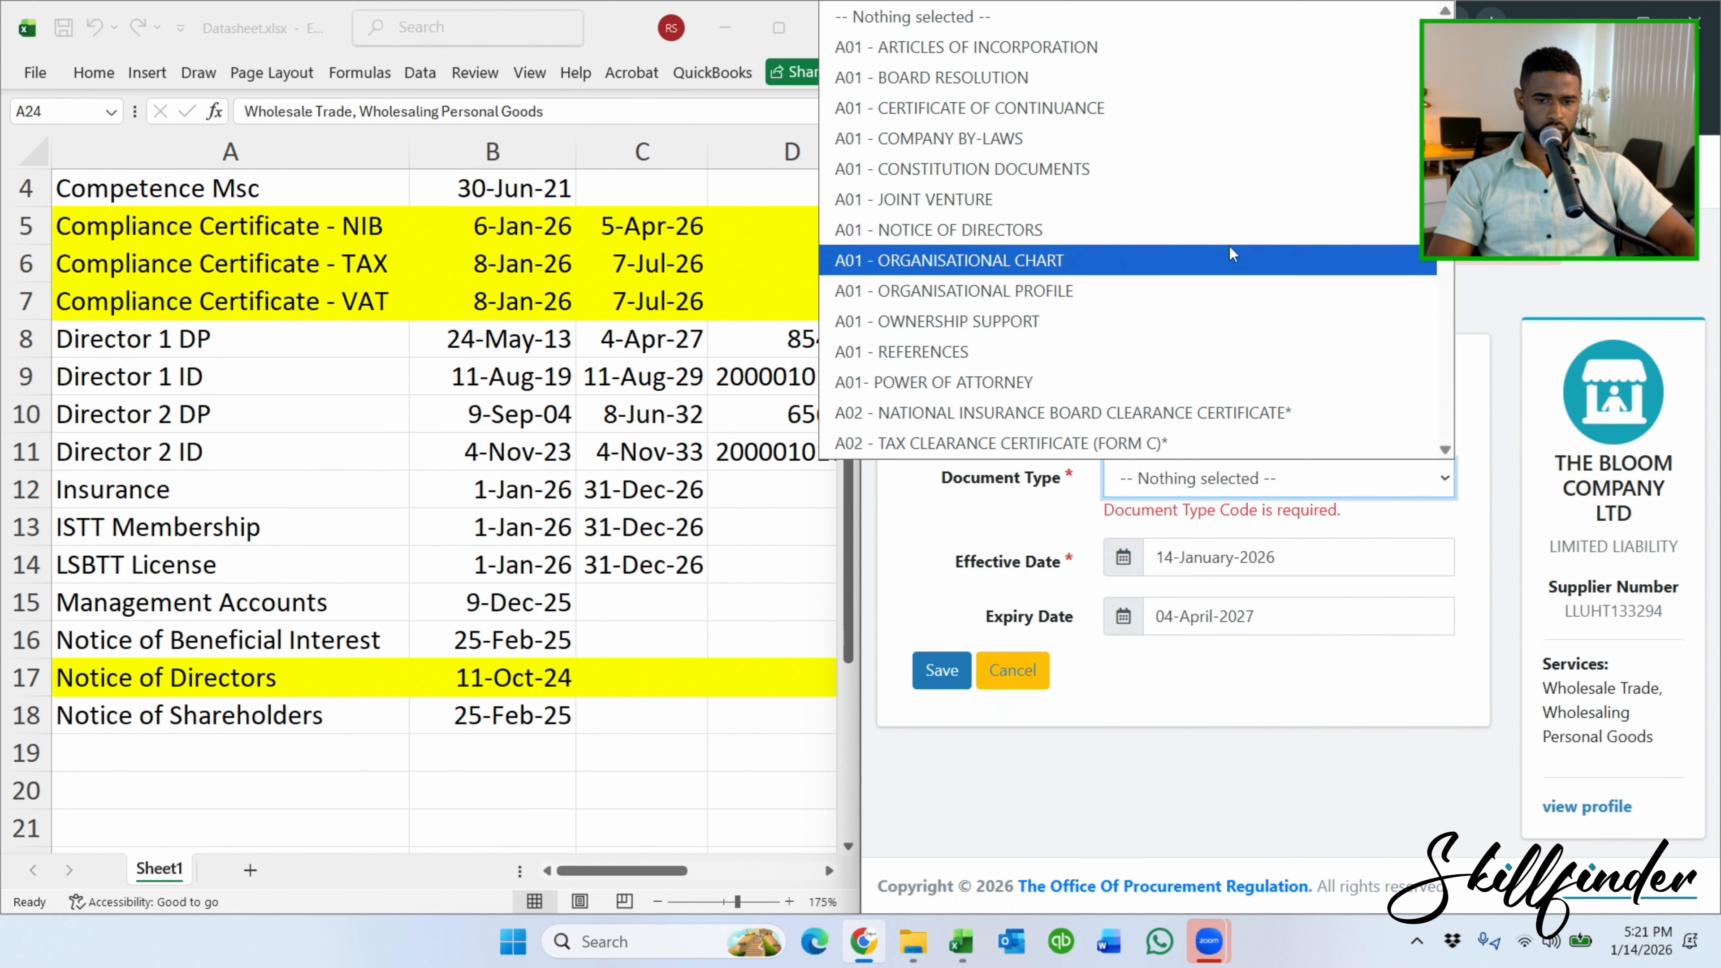
pyautogui.scroll(-5, 1048, 175)
pyautogui.scroll(-2, 1048, 174)
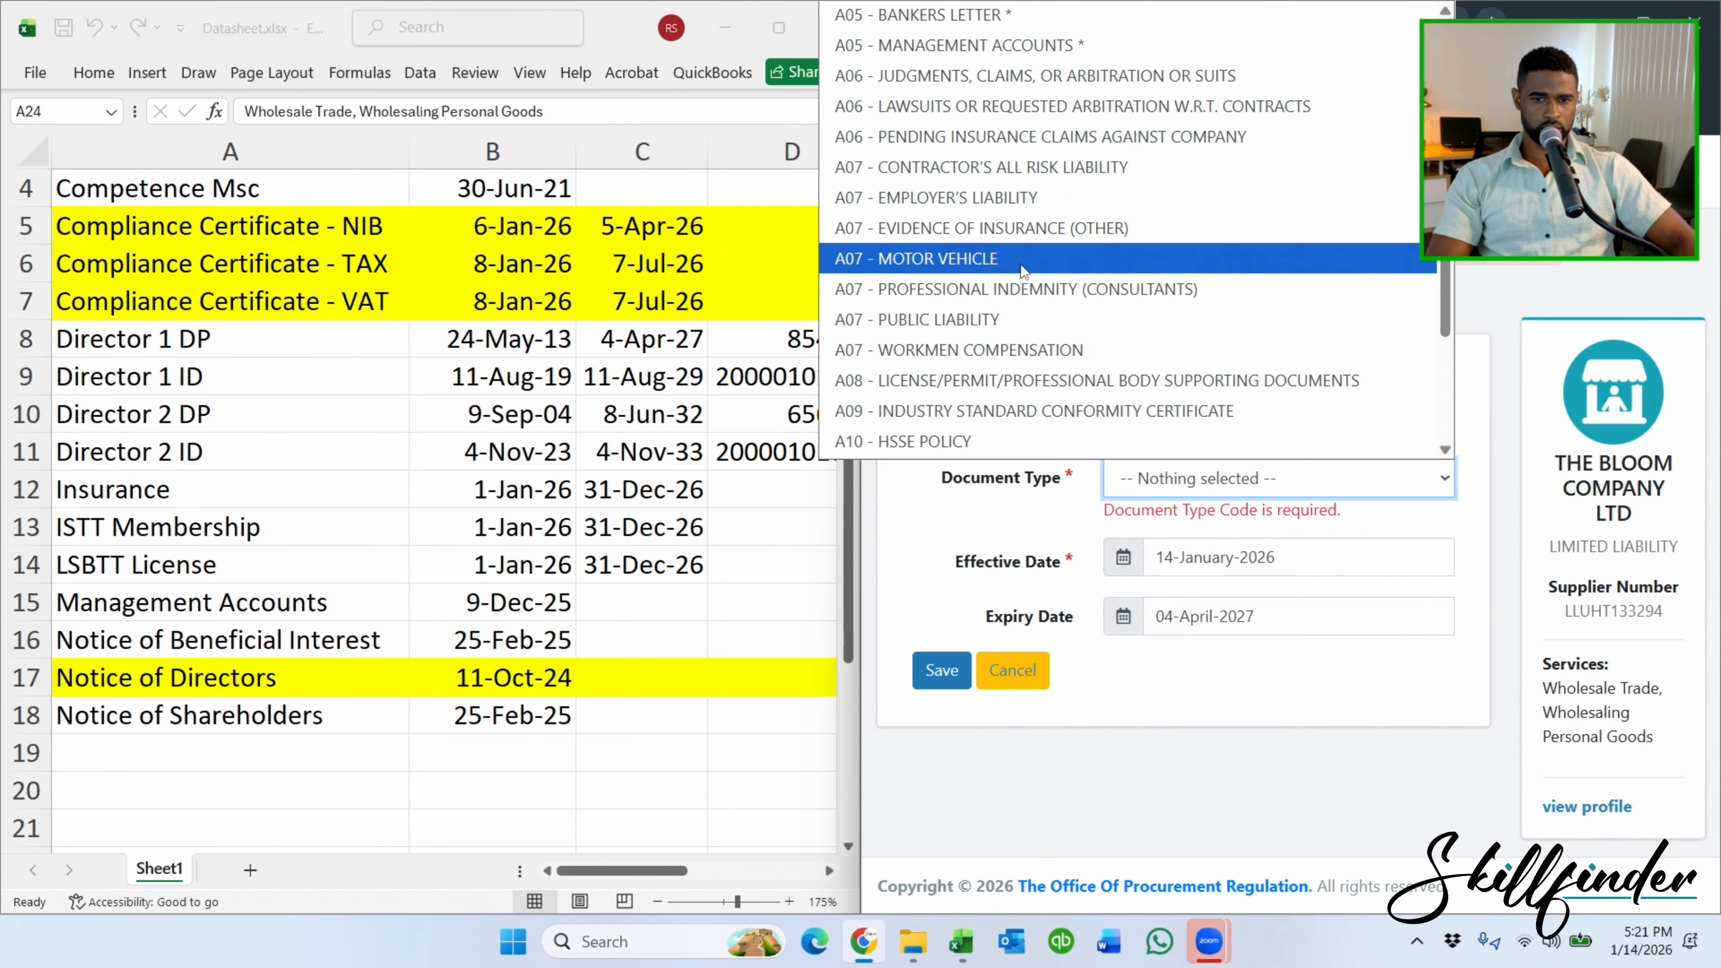
pyautogui.scroll(-4, 1023, 265)
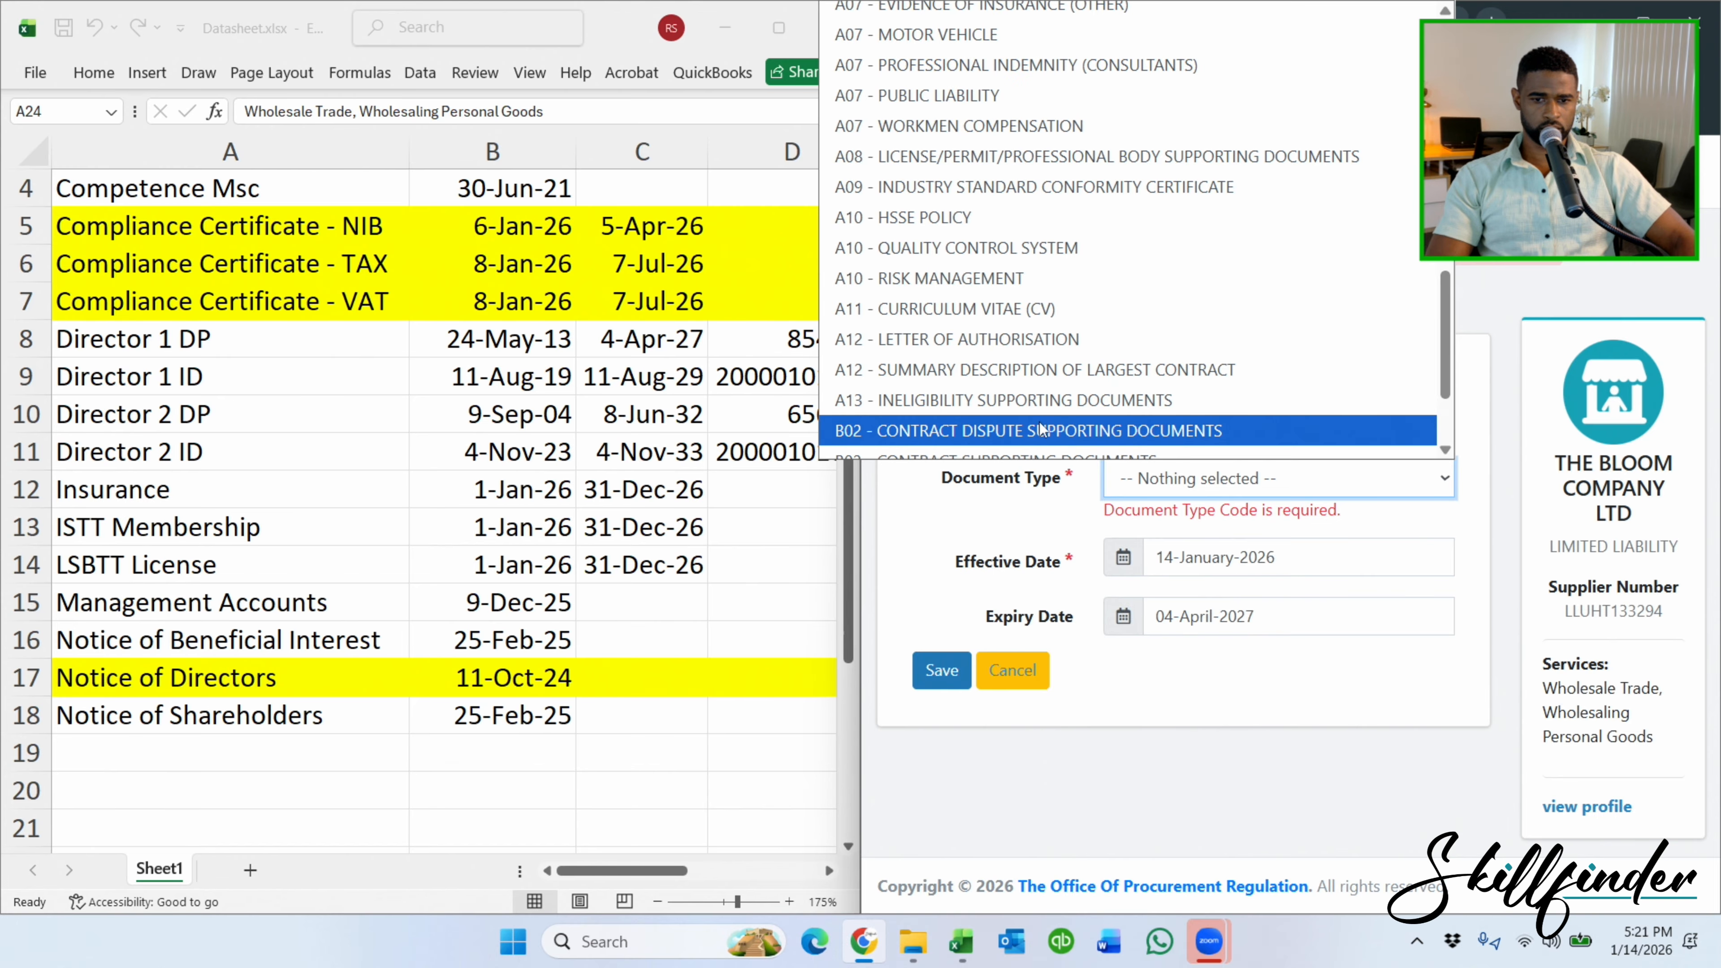
pyautogui.scroll(5, 1044, 429)
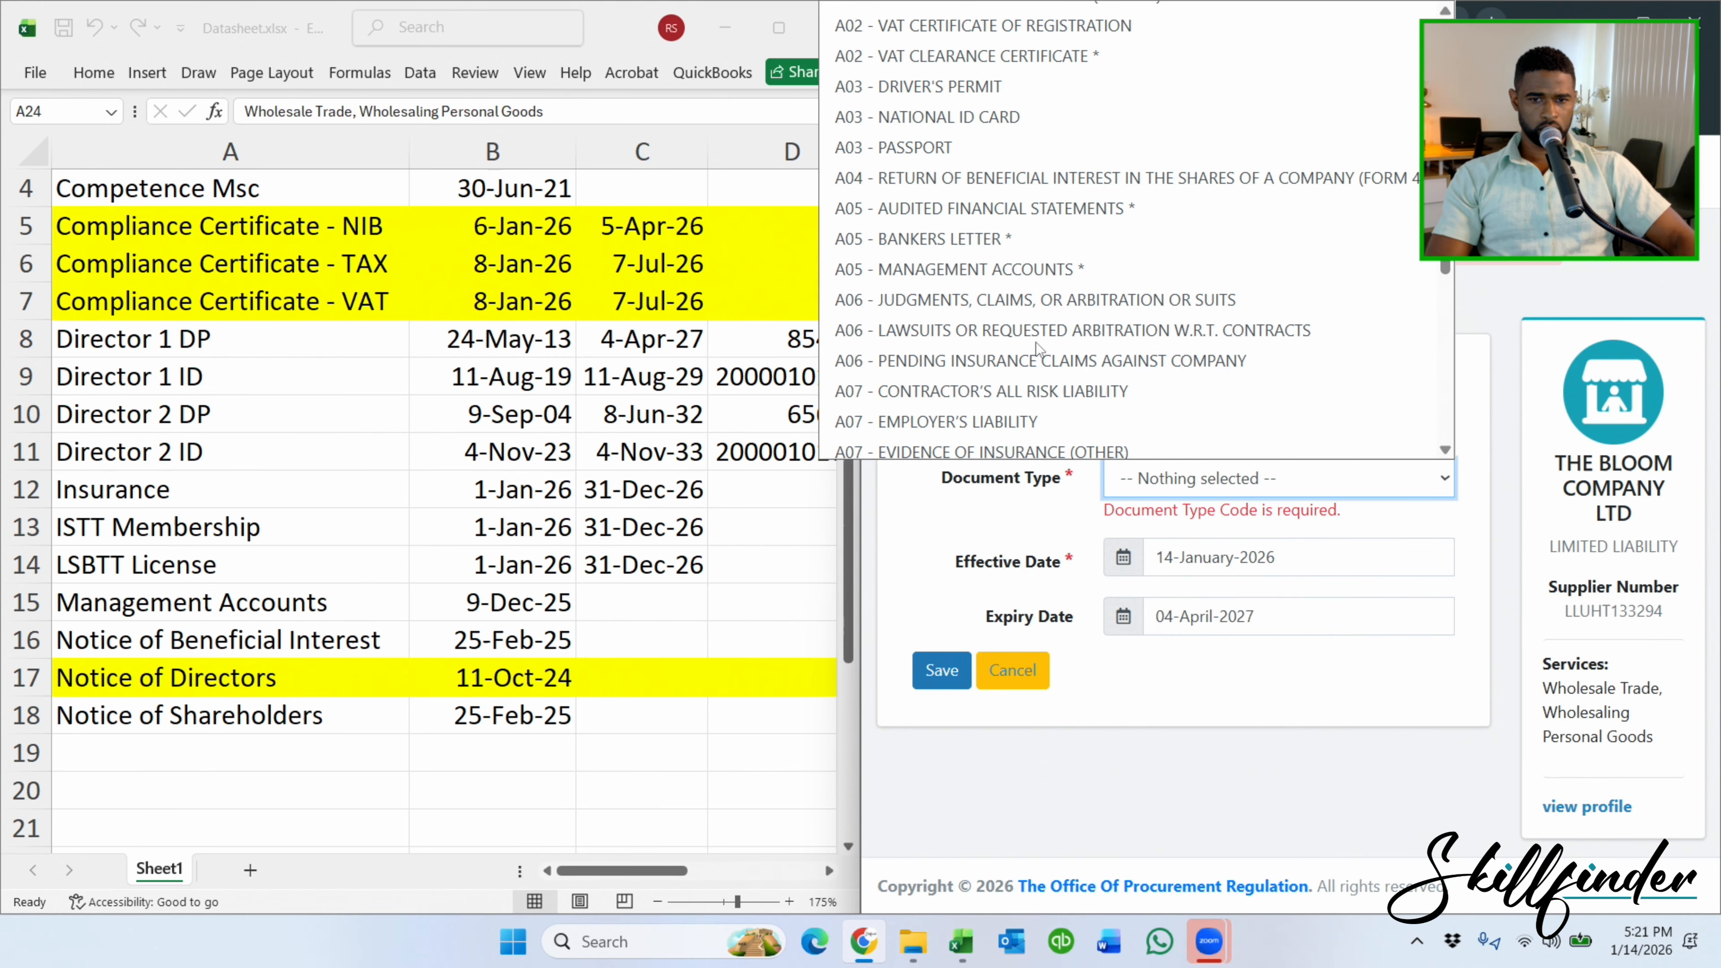
pyautogui.click(981, 86)
pyautogui.click(942, 670)
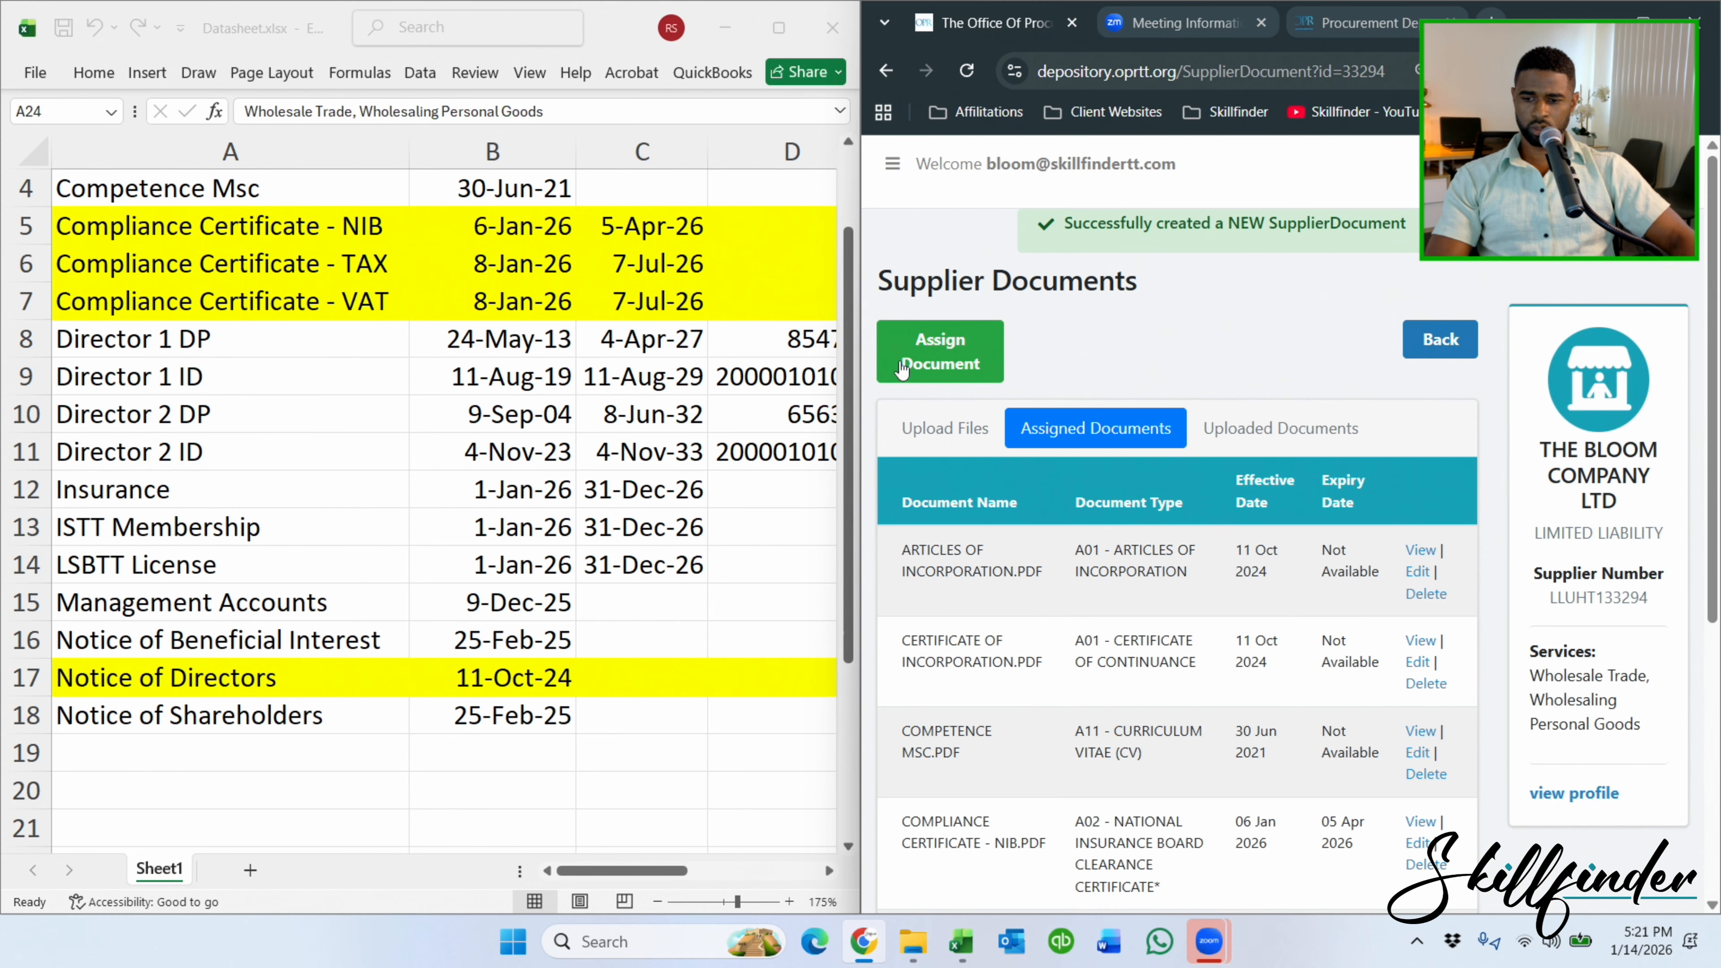
# Start a new document assignment with type A08 licence/permit.
pyautogui.click(928, 359)
pyautogui.click(1212, 407)
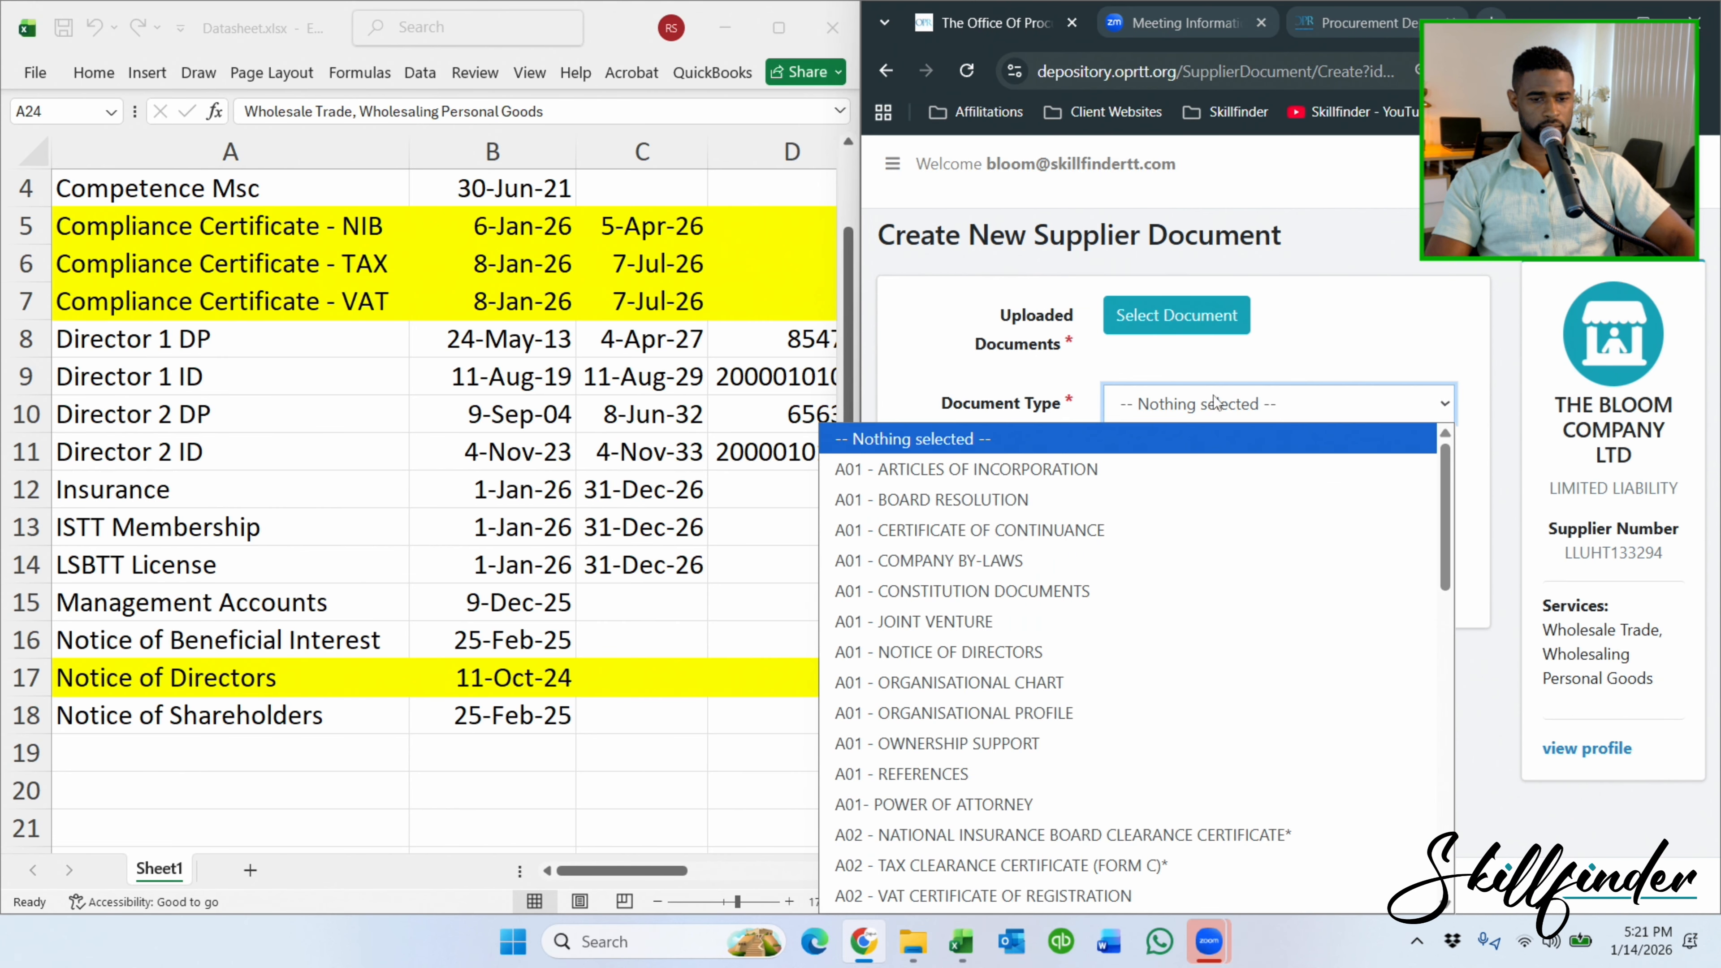
pyautogui.scroll(-5, 1086, 572)
pyautogui.scroll(-5, 1086, 580)
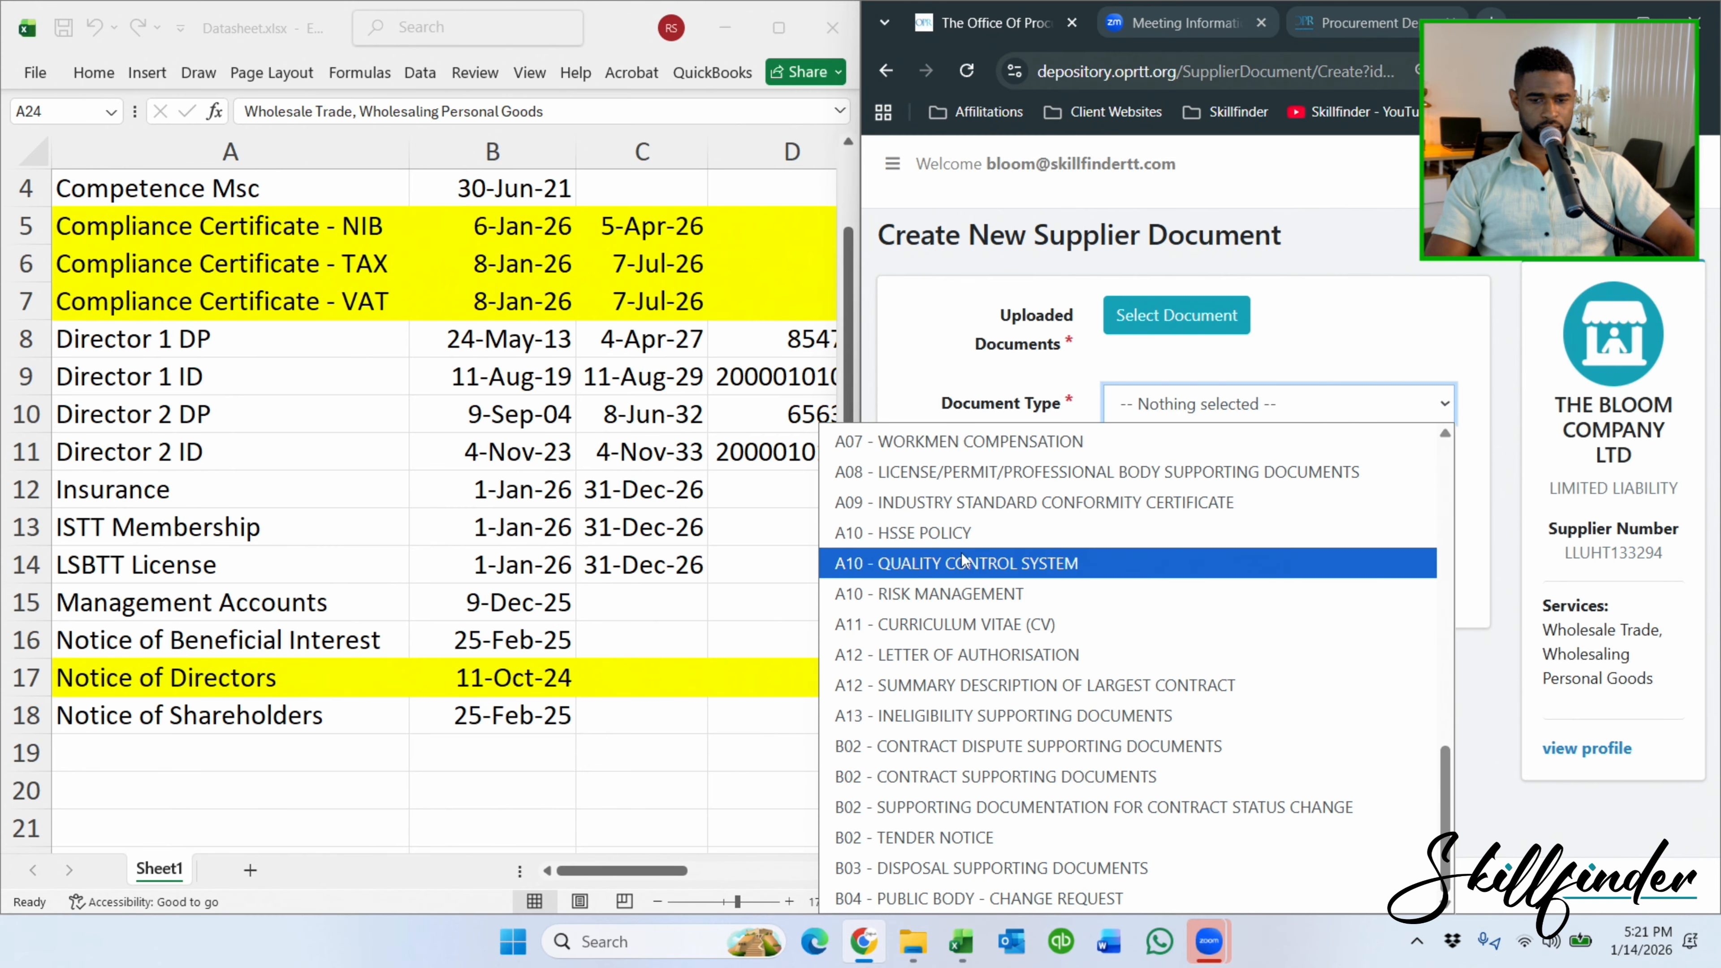
pyautogui.click(988, 473)
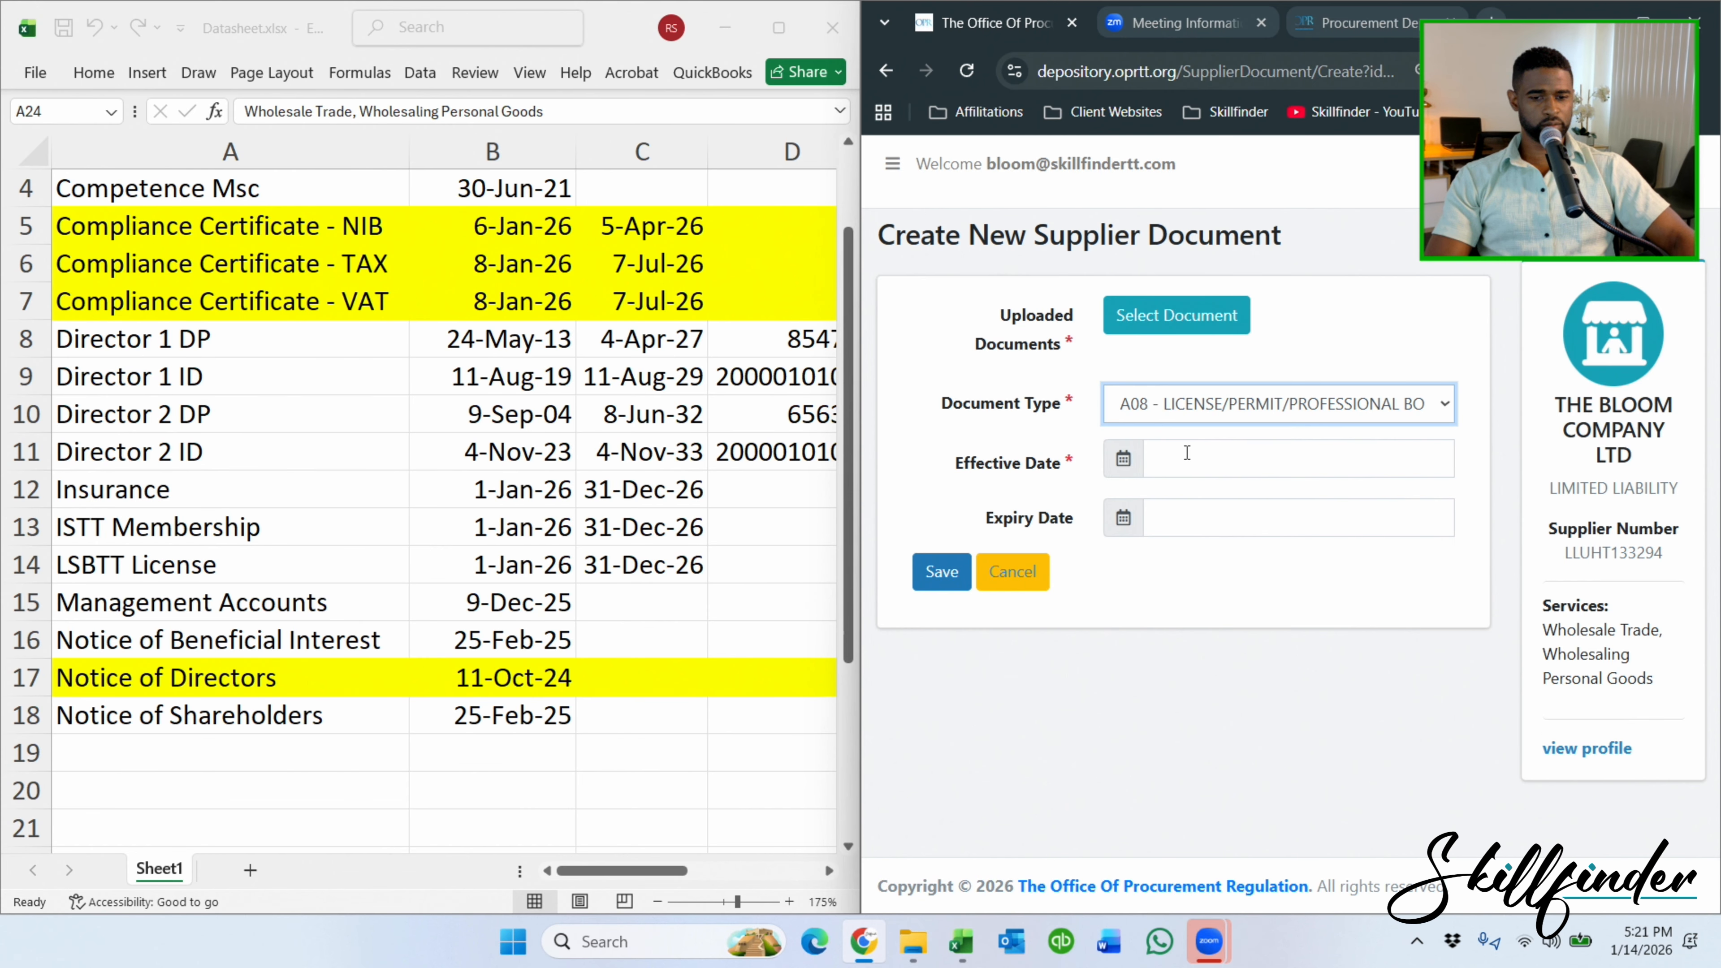
# Set effective date 01-January-2026 and expiry date 31-December-2026.
pyautogui.click(1187, 453)
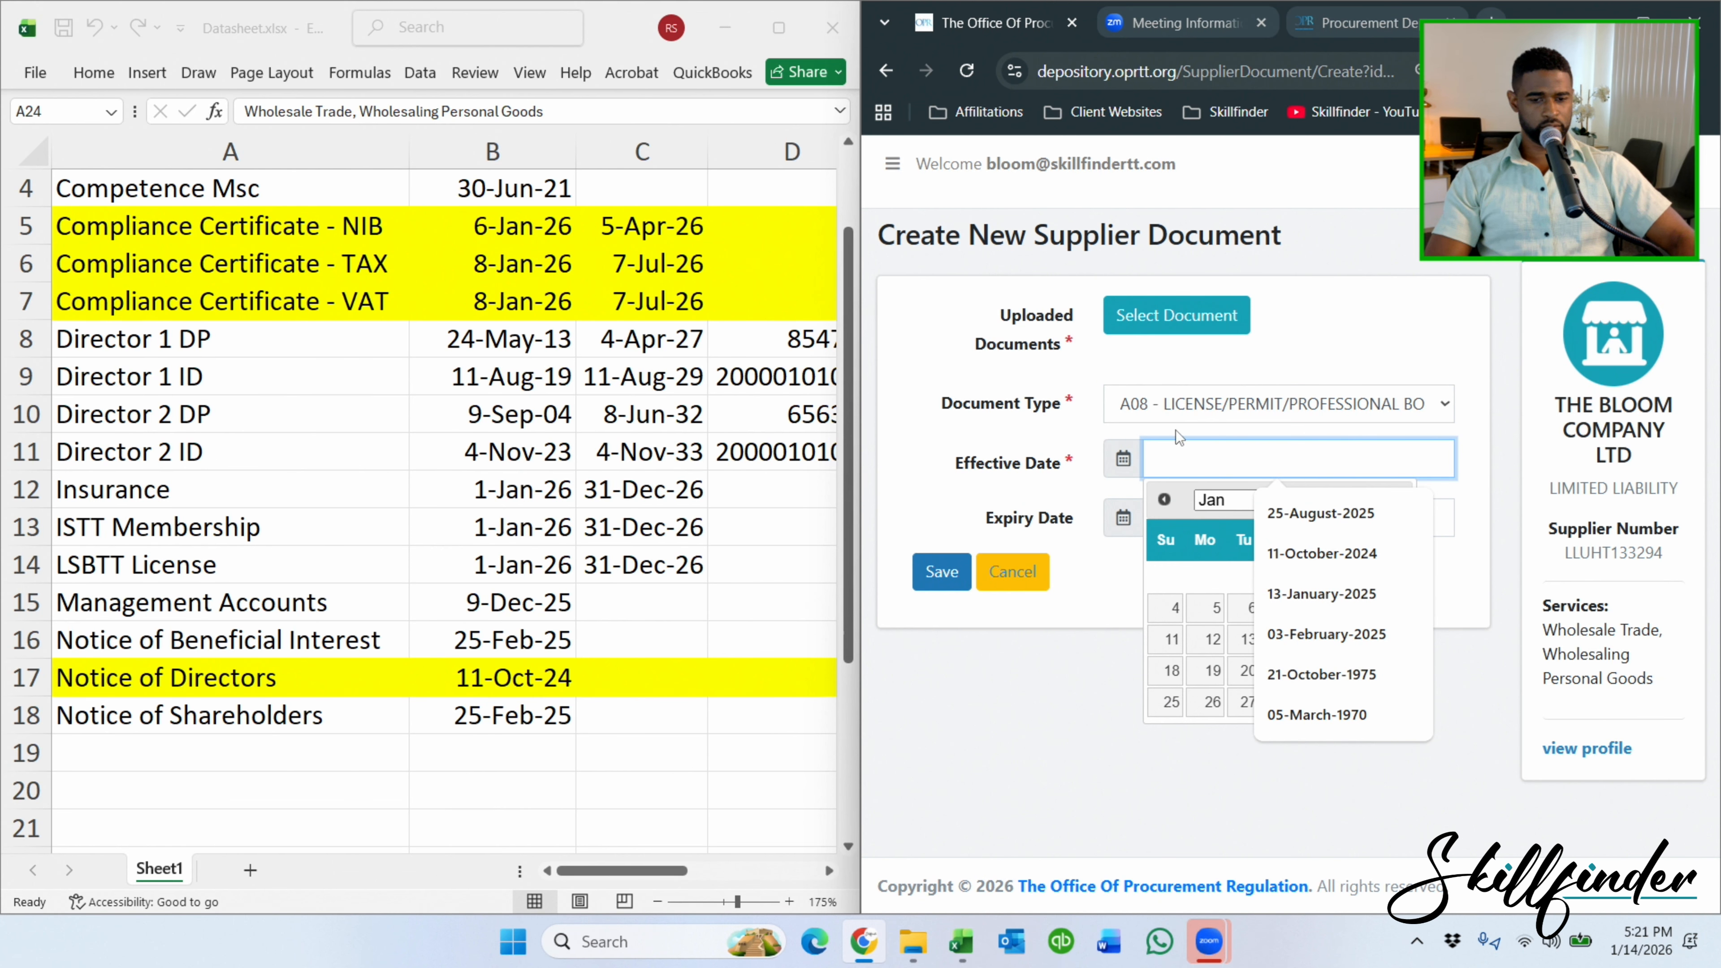
pyautogui.click(1331, 578)
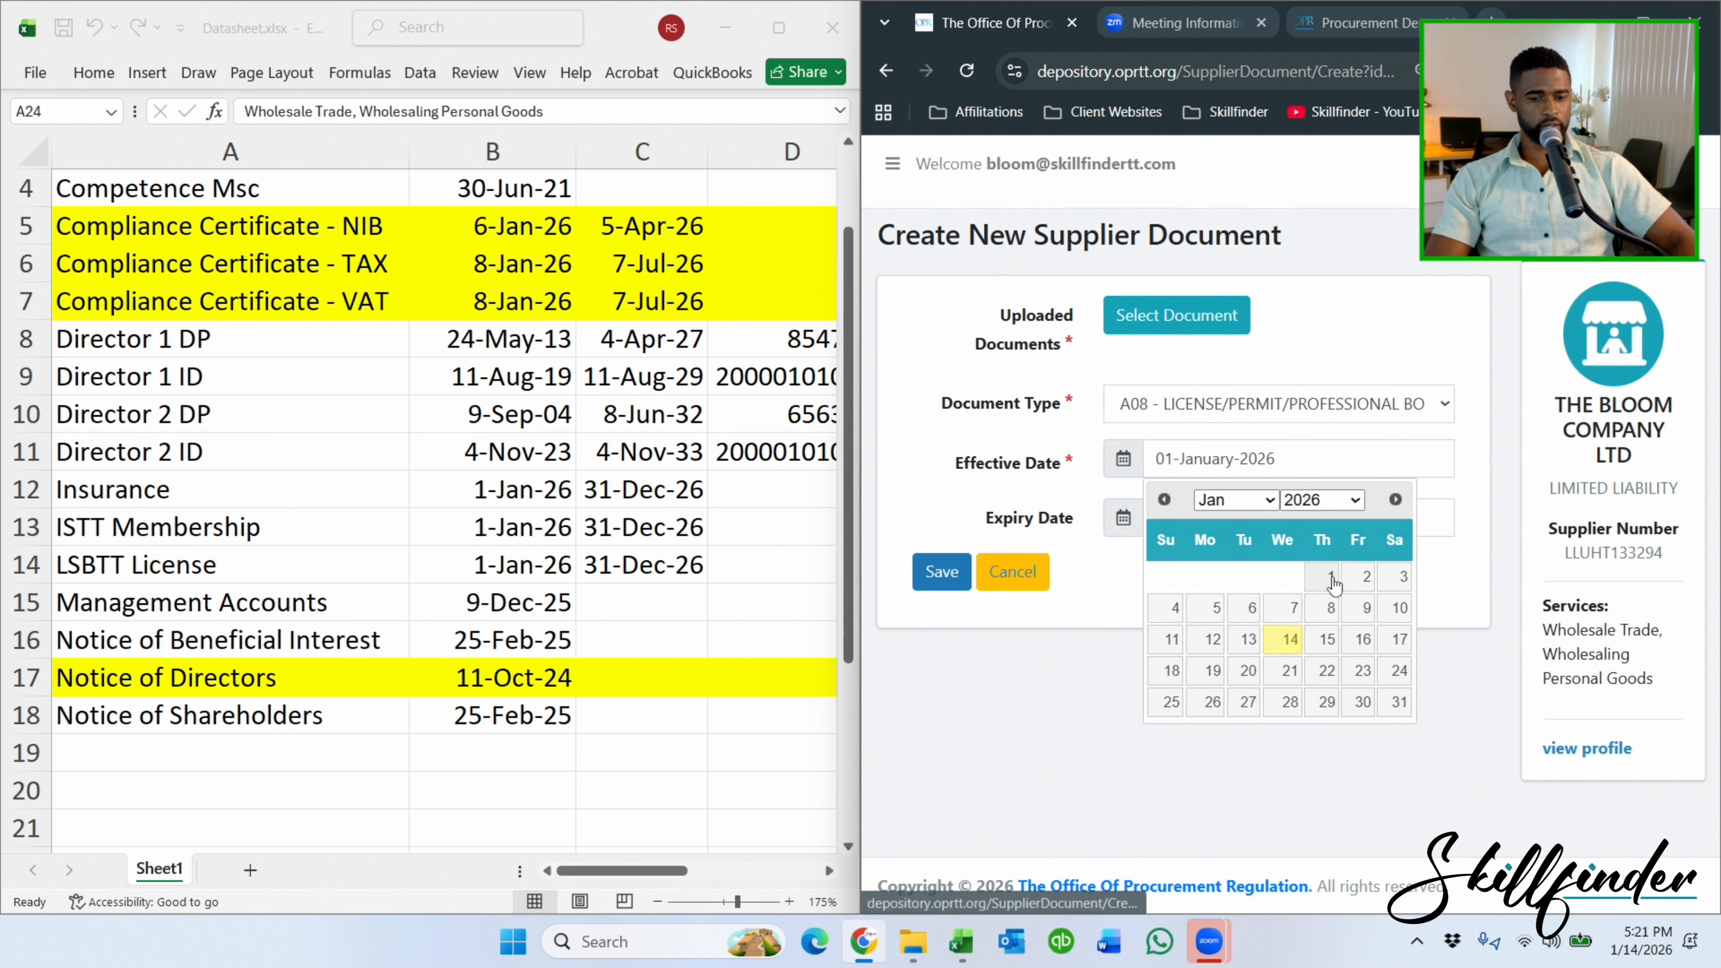
pyautogui.click(1218, 511)
pyautogui.click(1129, 527)
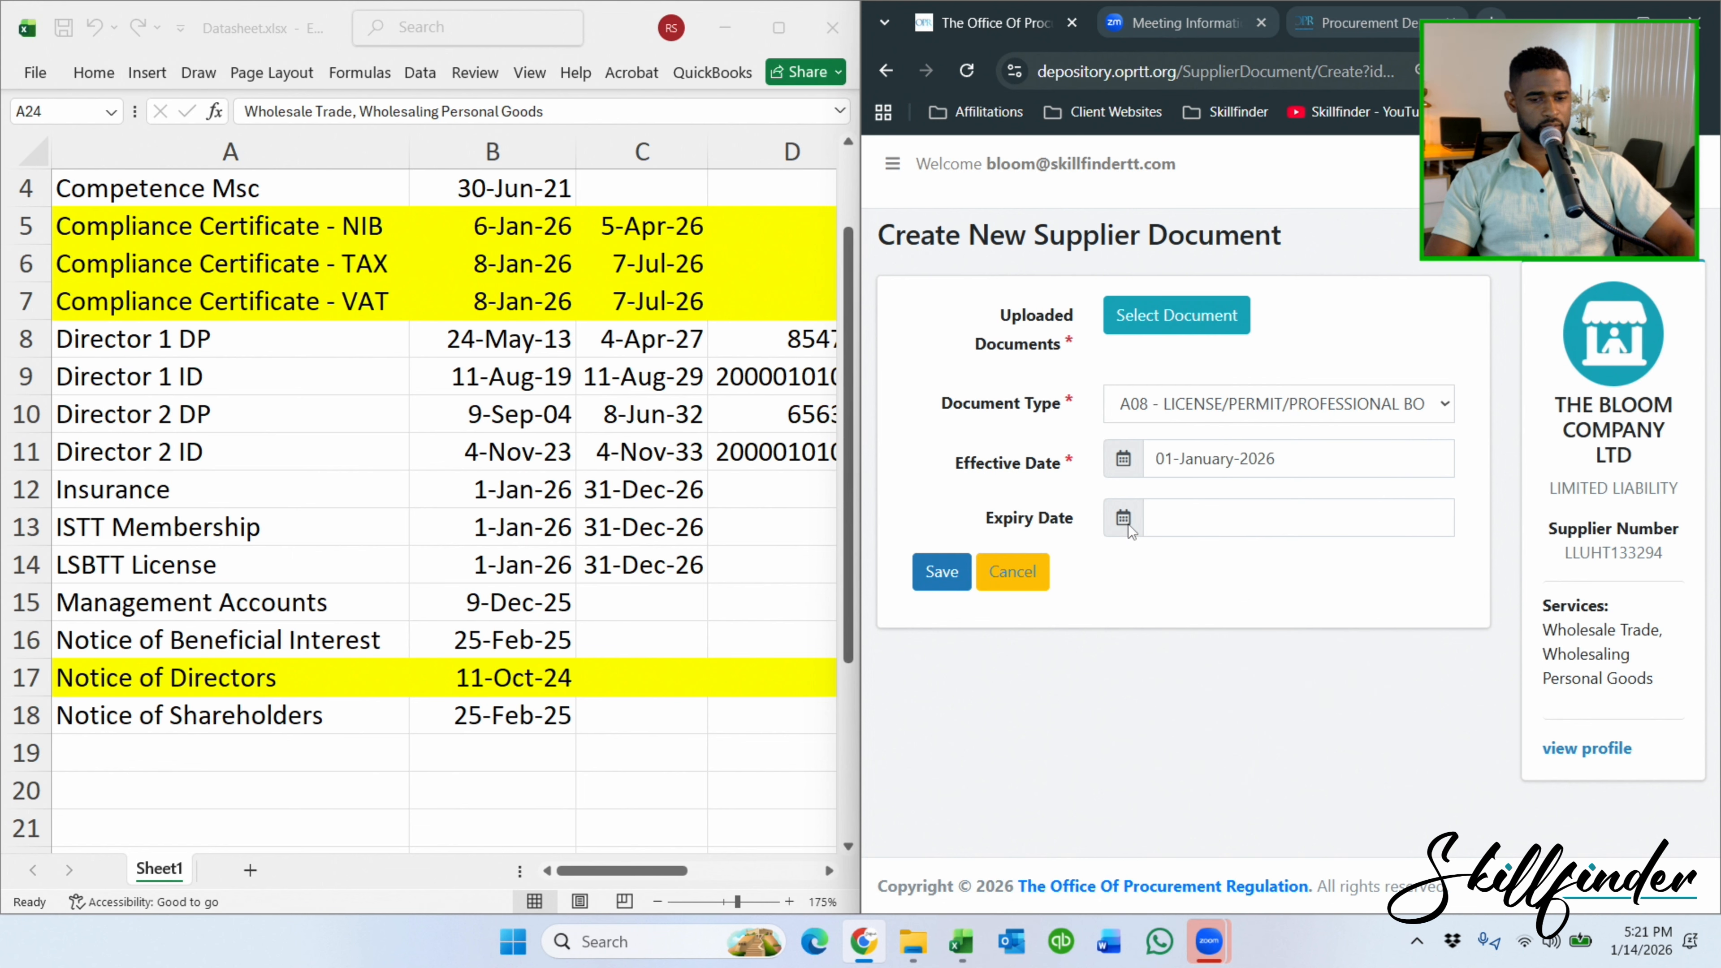
pyautogui.click(1225, 528)
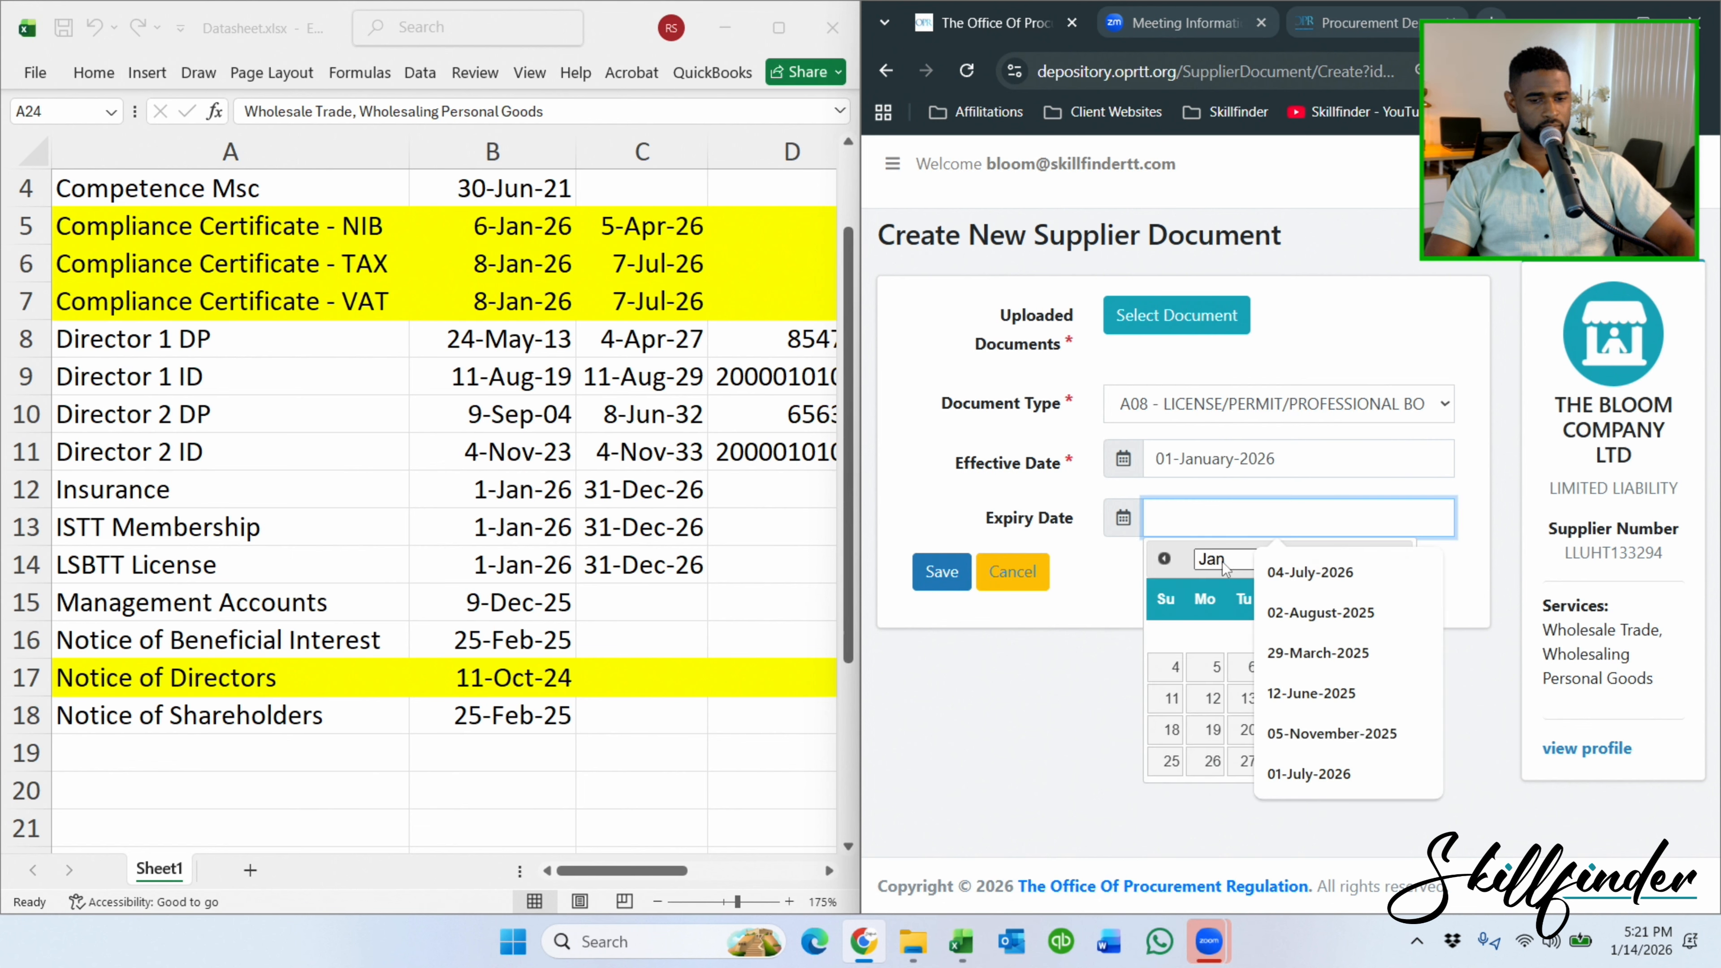
pyautogui.click(1235, 559)
pyautogui.click(1213, 890)
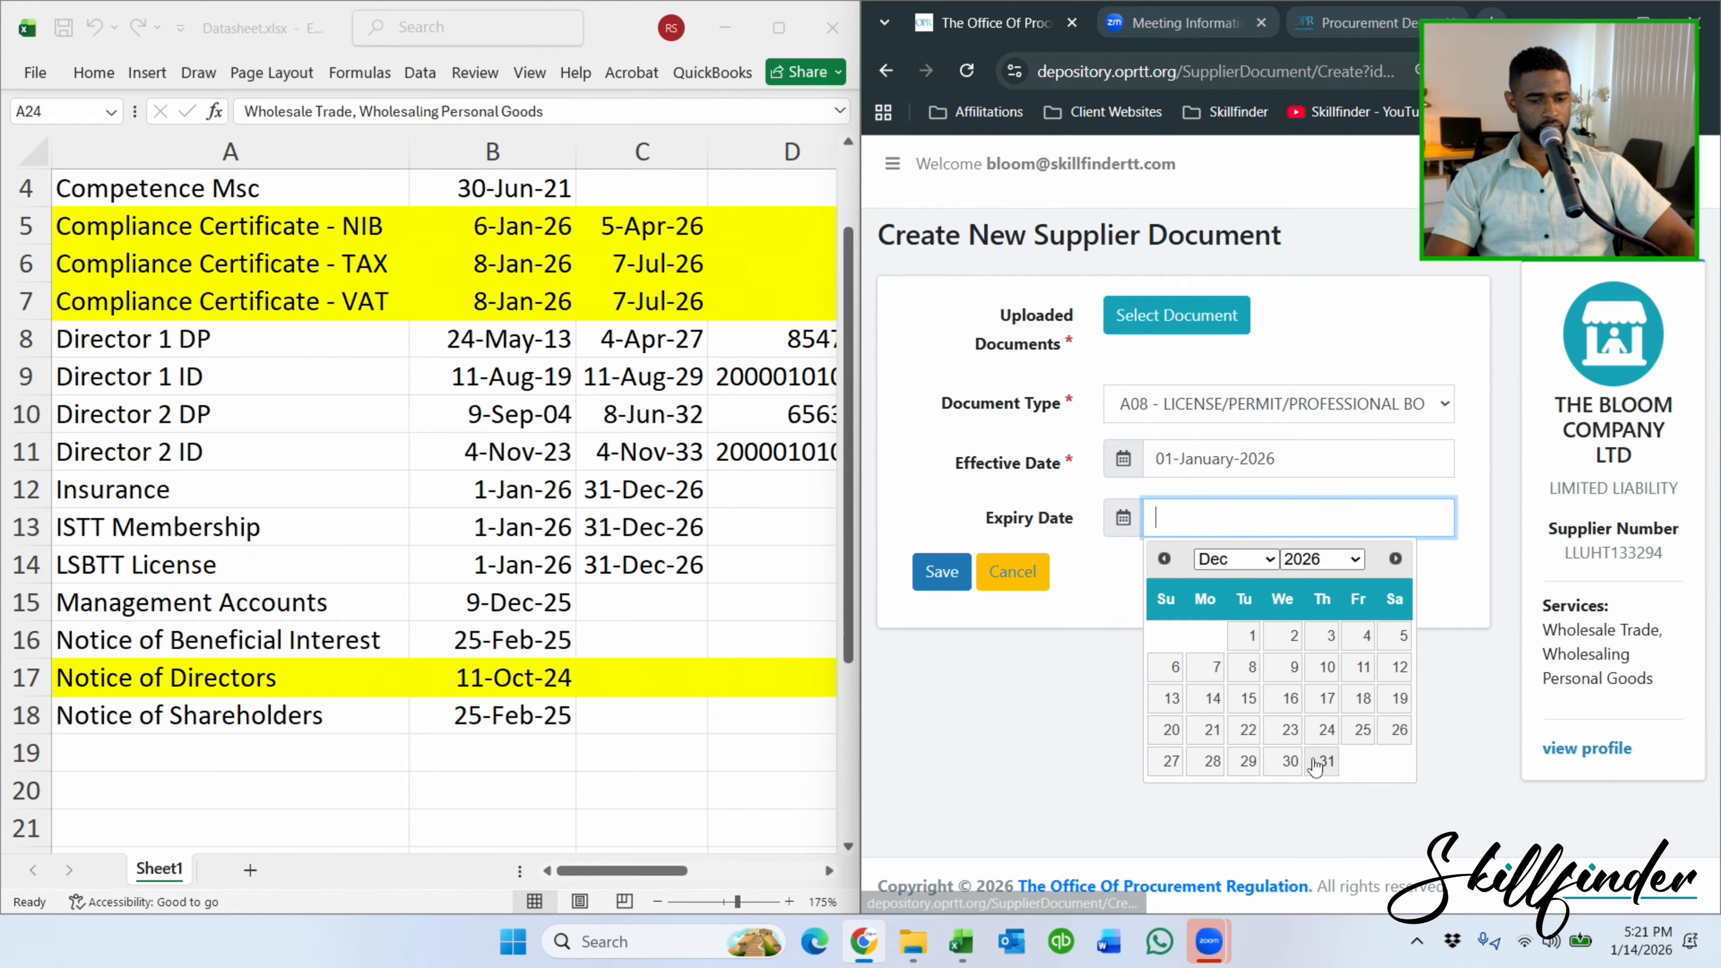
pyautogui.click(1321, 761)
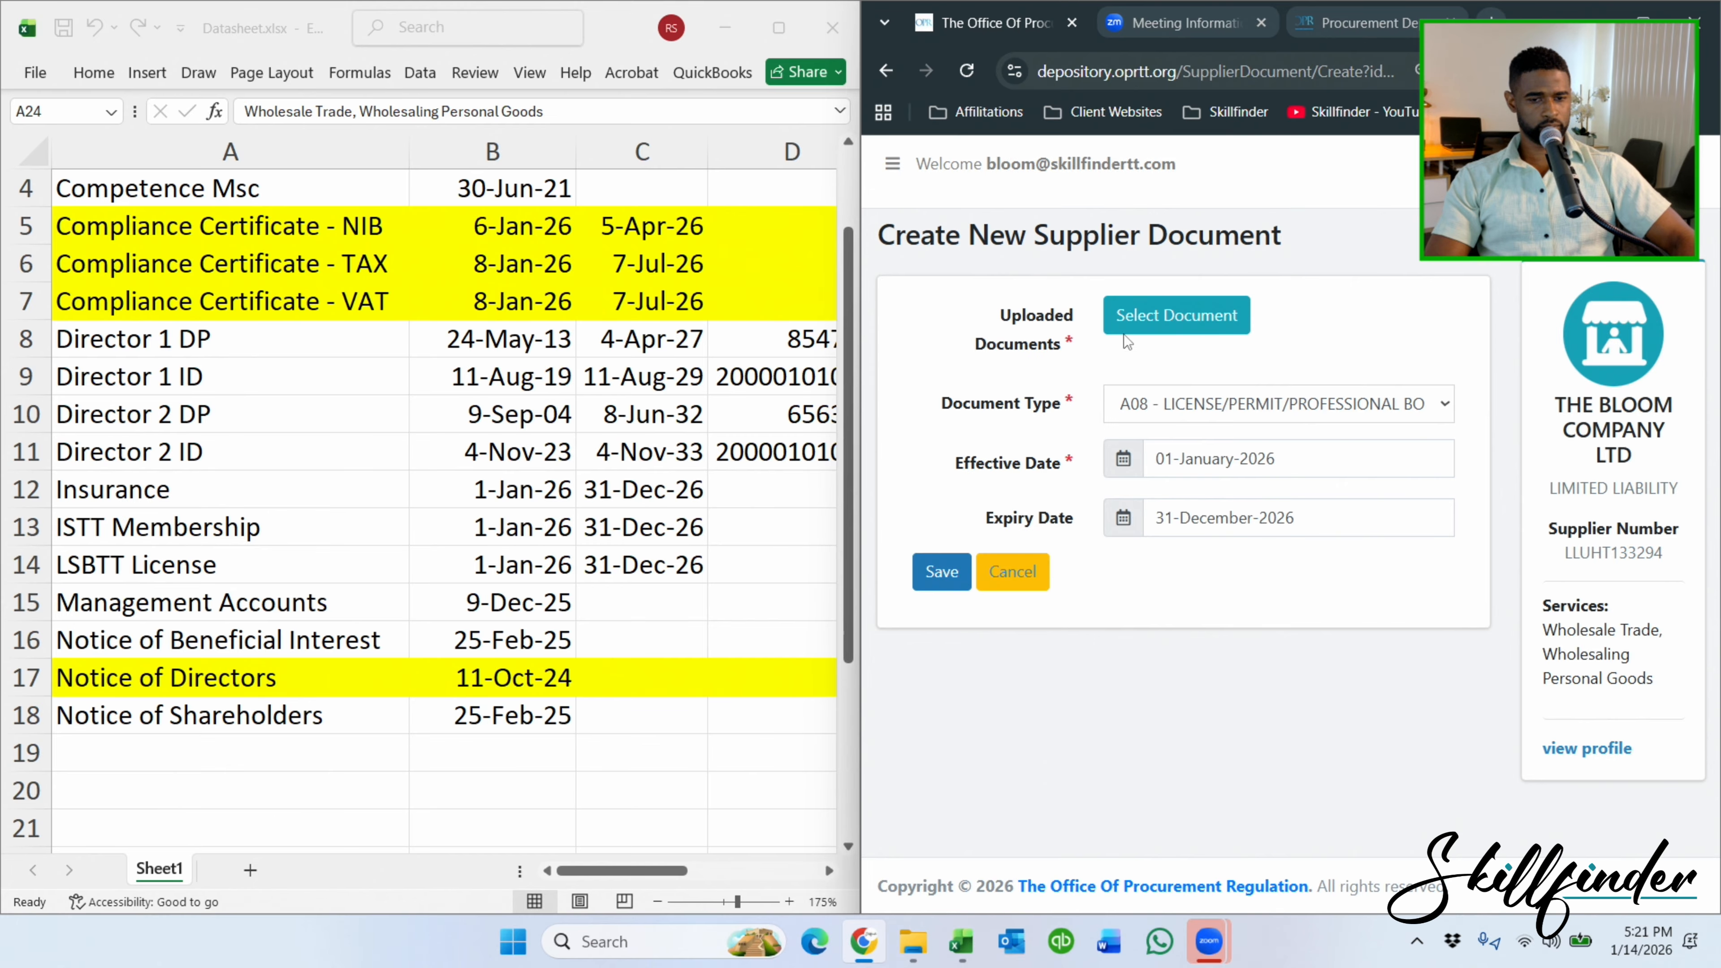
# Attach LSBTT LICENSE.PDF and save the new supplier document.
pyautogui.click(1176, 315)
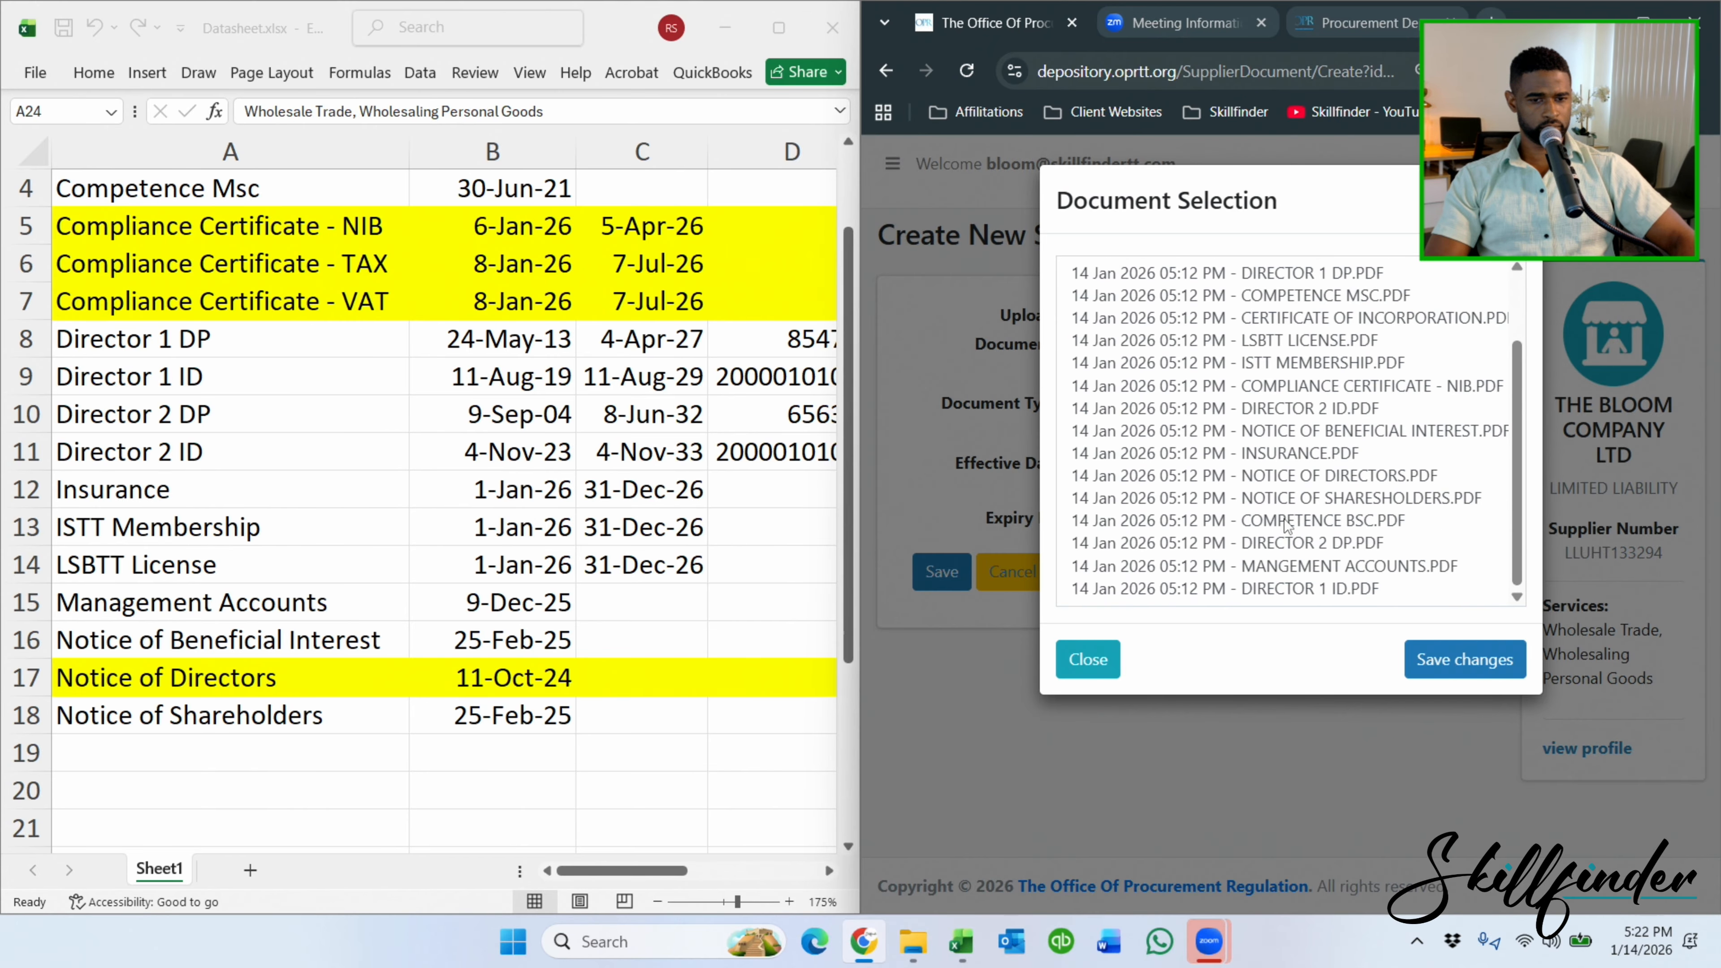
pyautogui.click(1325, 340)
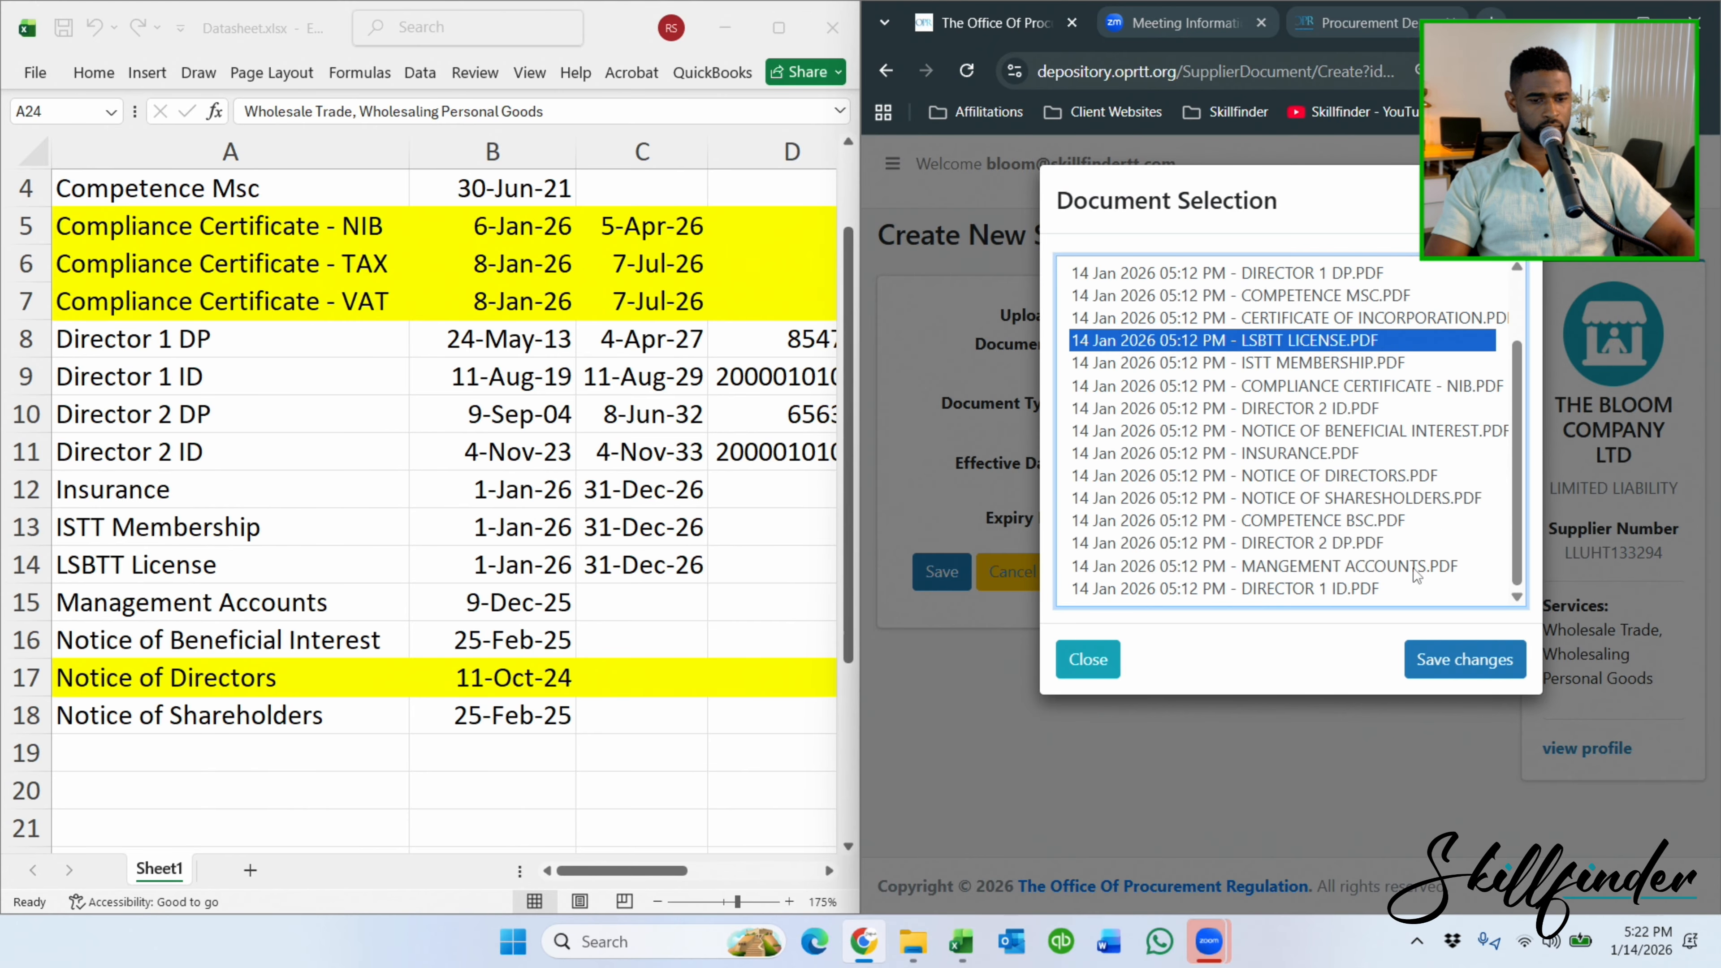
pyautogui.click(1478, 661)
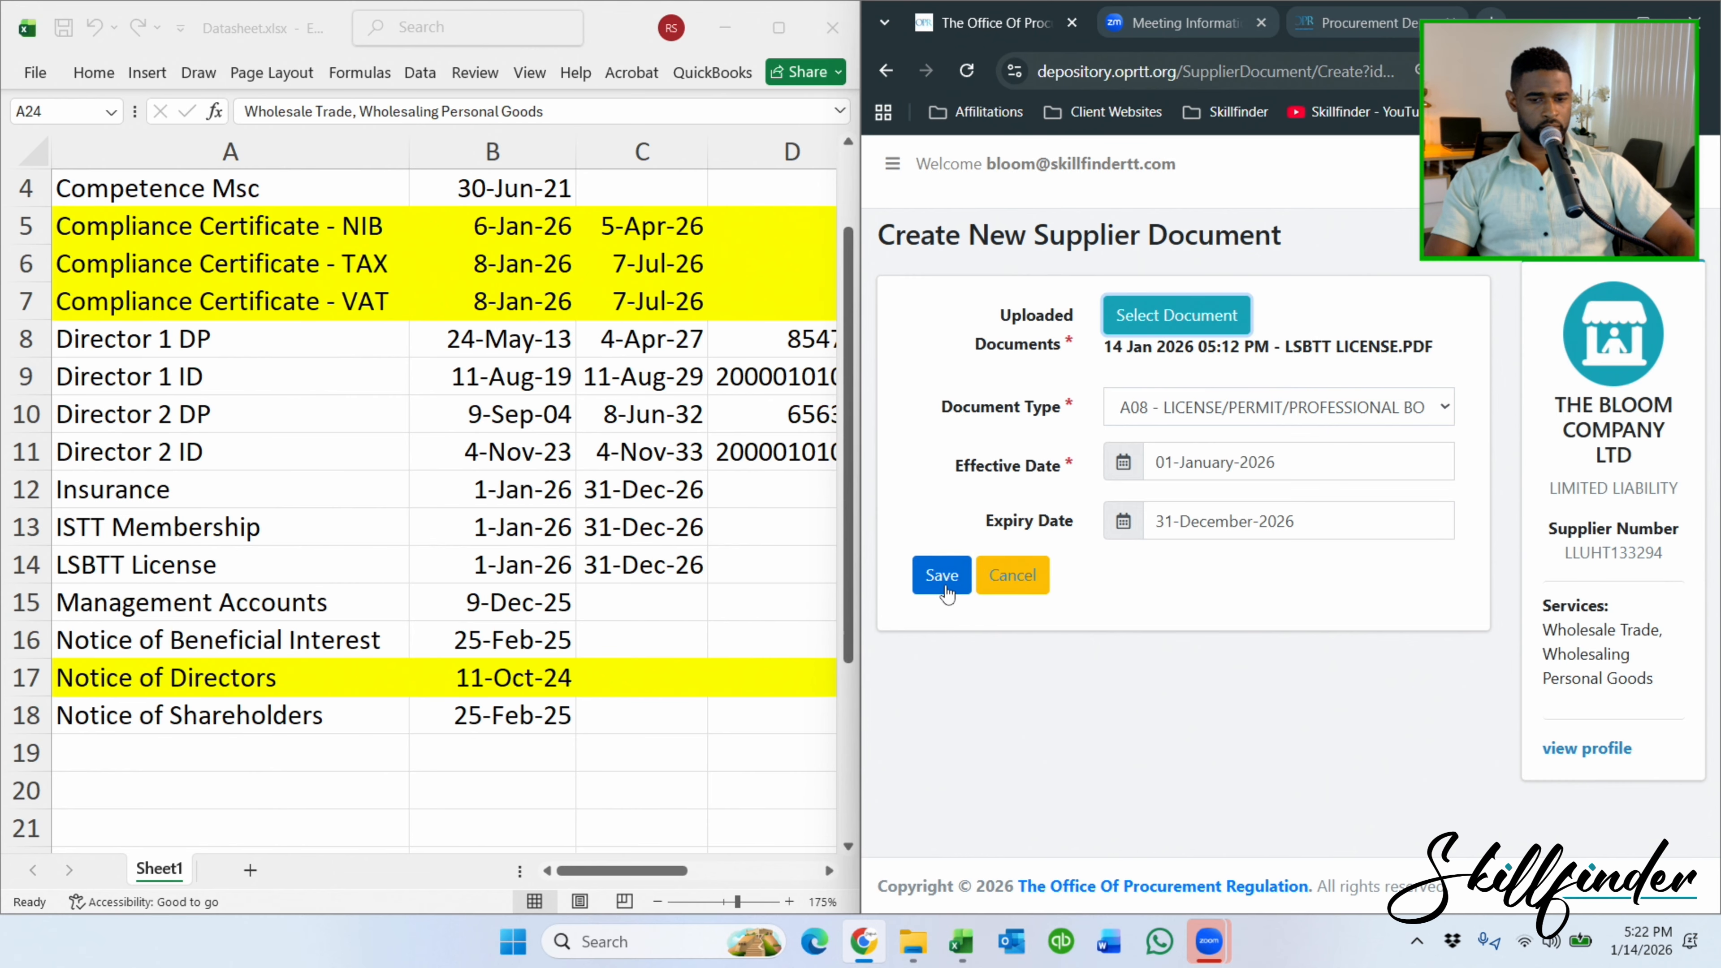
pyautogui.click(945, 589)
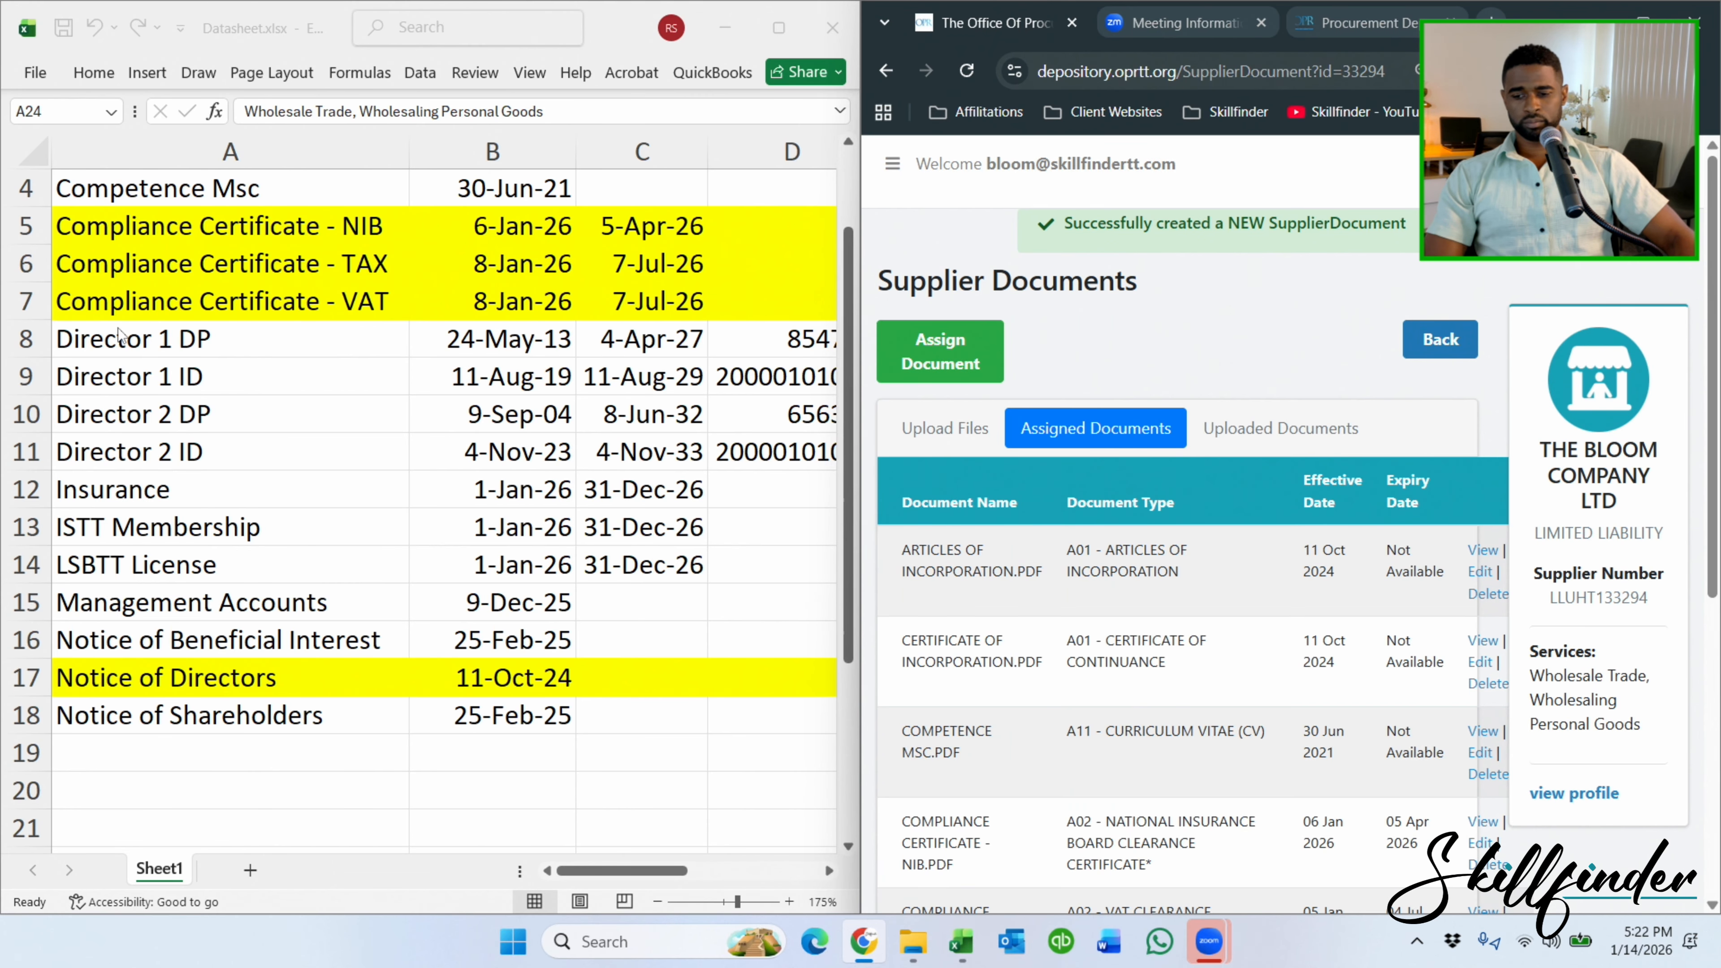
# Check LSBTT LICENSE.PDF in the assigned-documents list and maximize the browser window.
pyautogui.scroll(-2, 119, 333)
pyautogui.scroll(3, 250, 302)
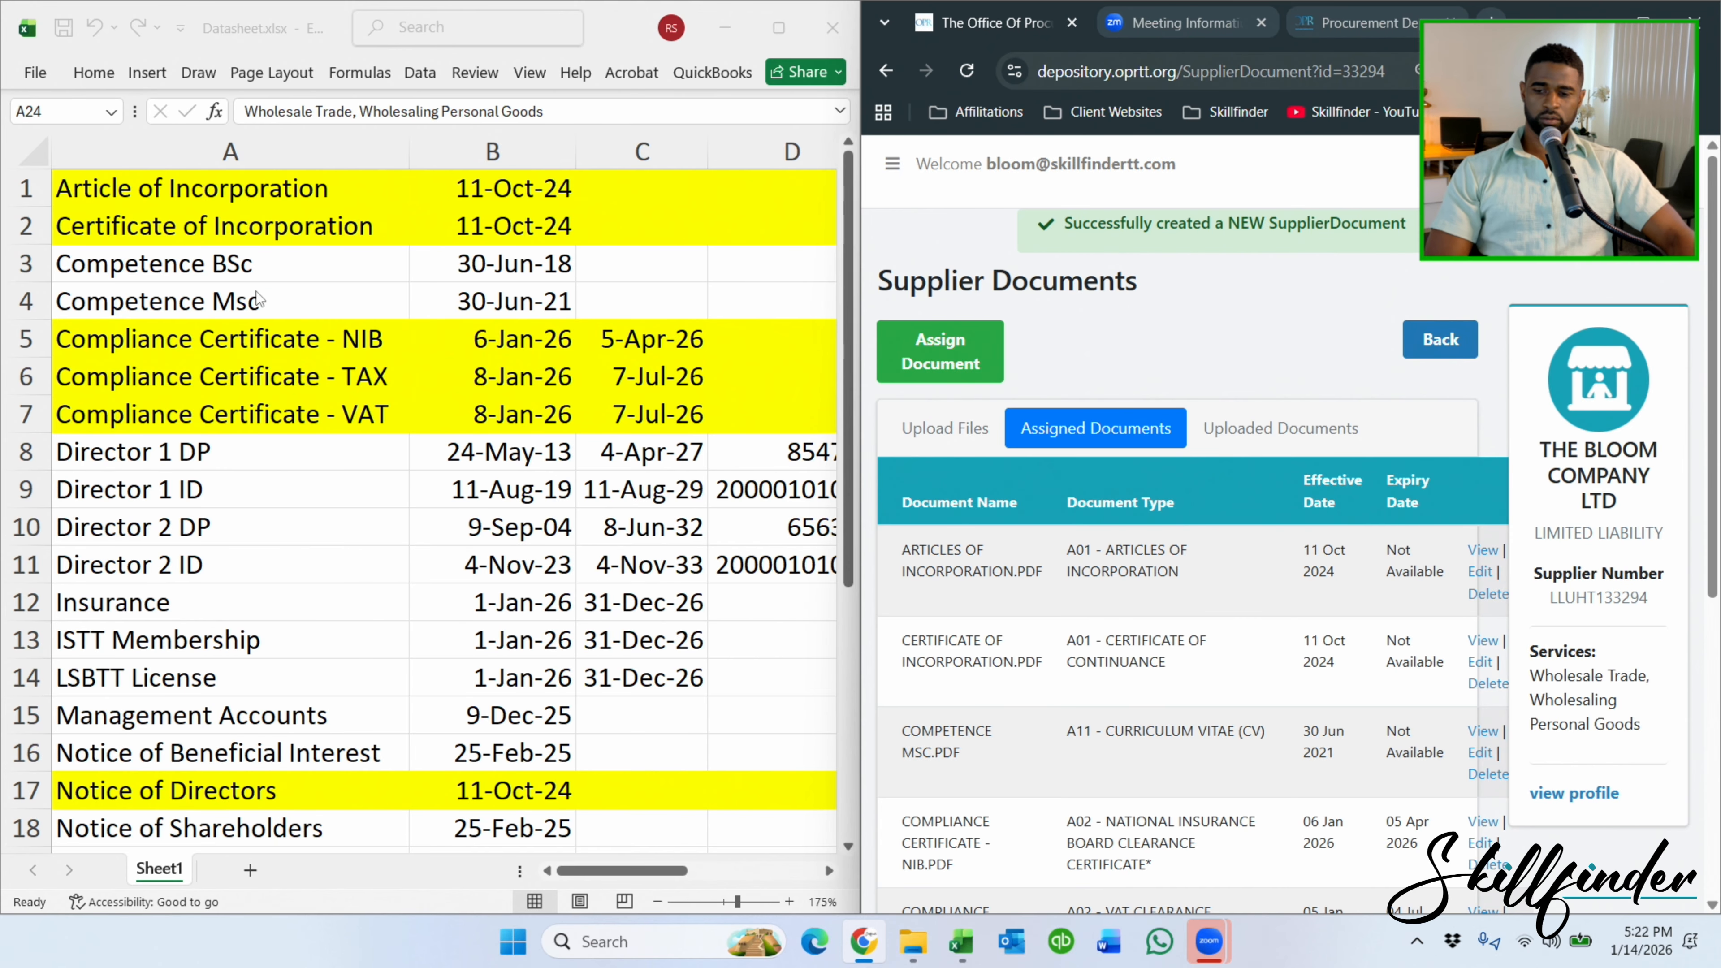
pyautogui.scroll(-2, 326, 483)
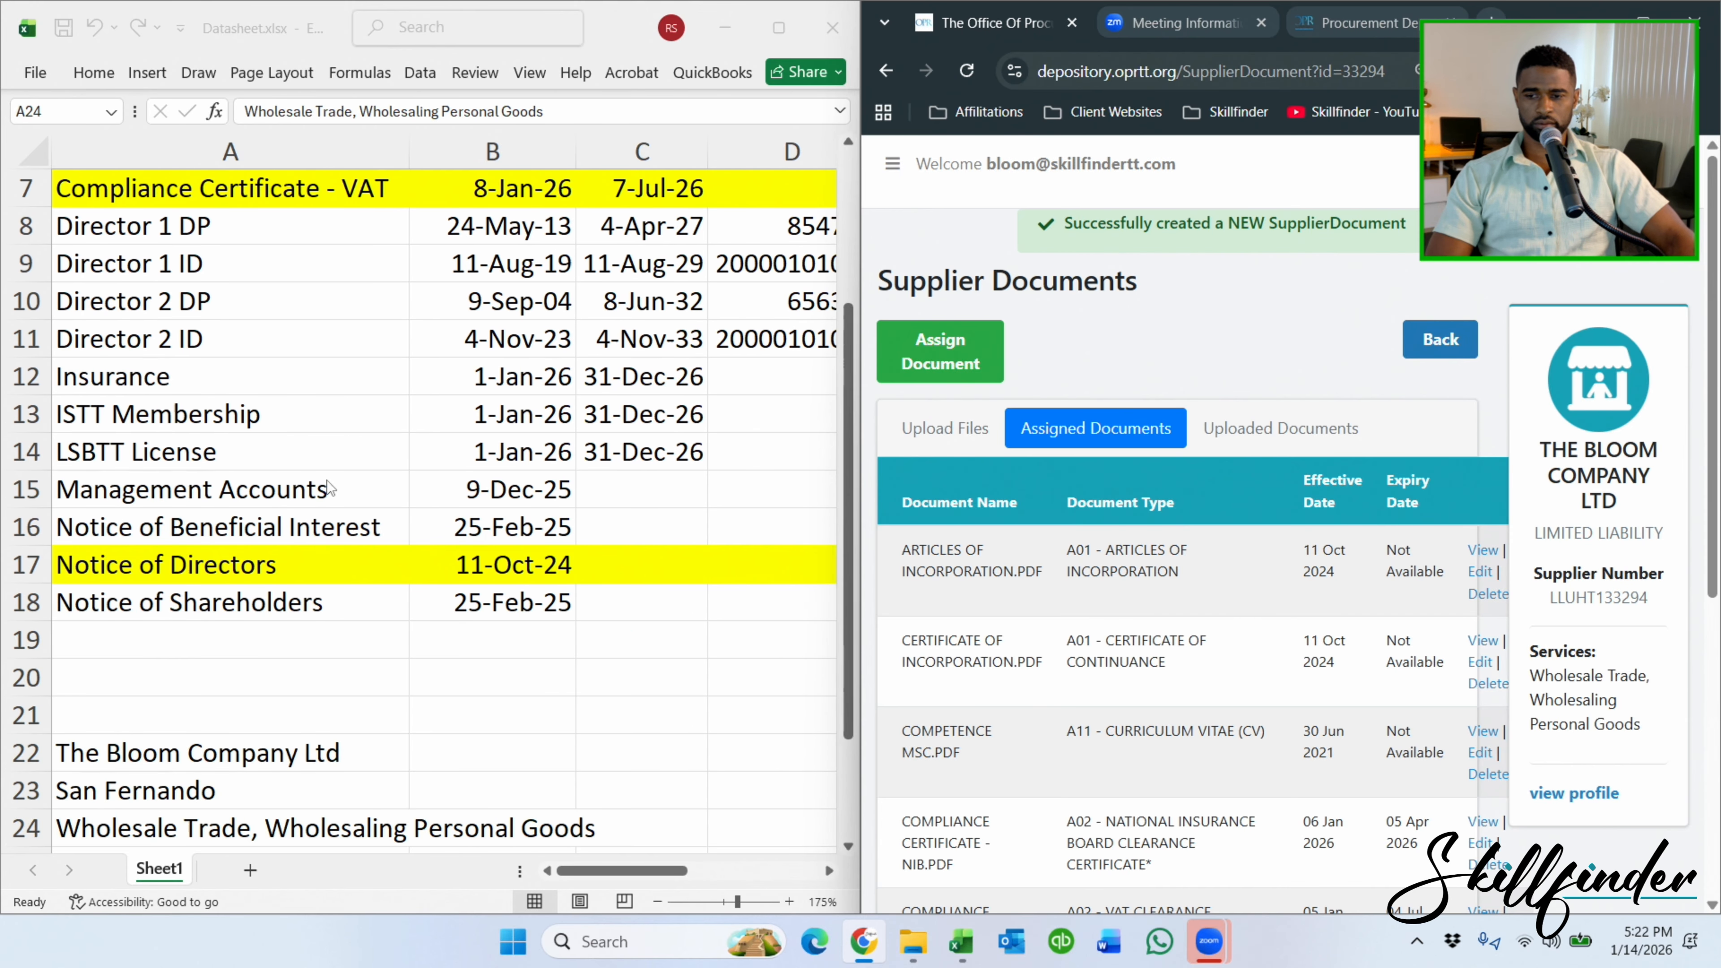
pyautogui.scroll(-1, 331, 488)
pyautogui.scroll(2, 331, 479)
pyautogui.click(1651, 15)
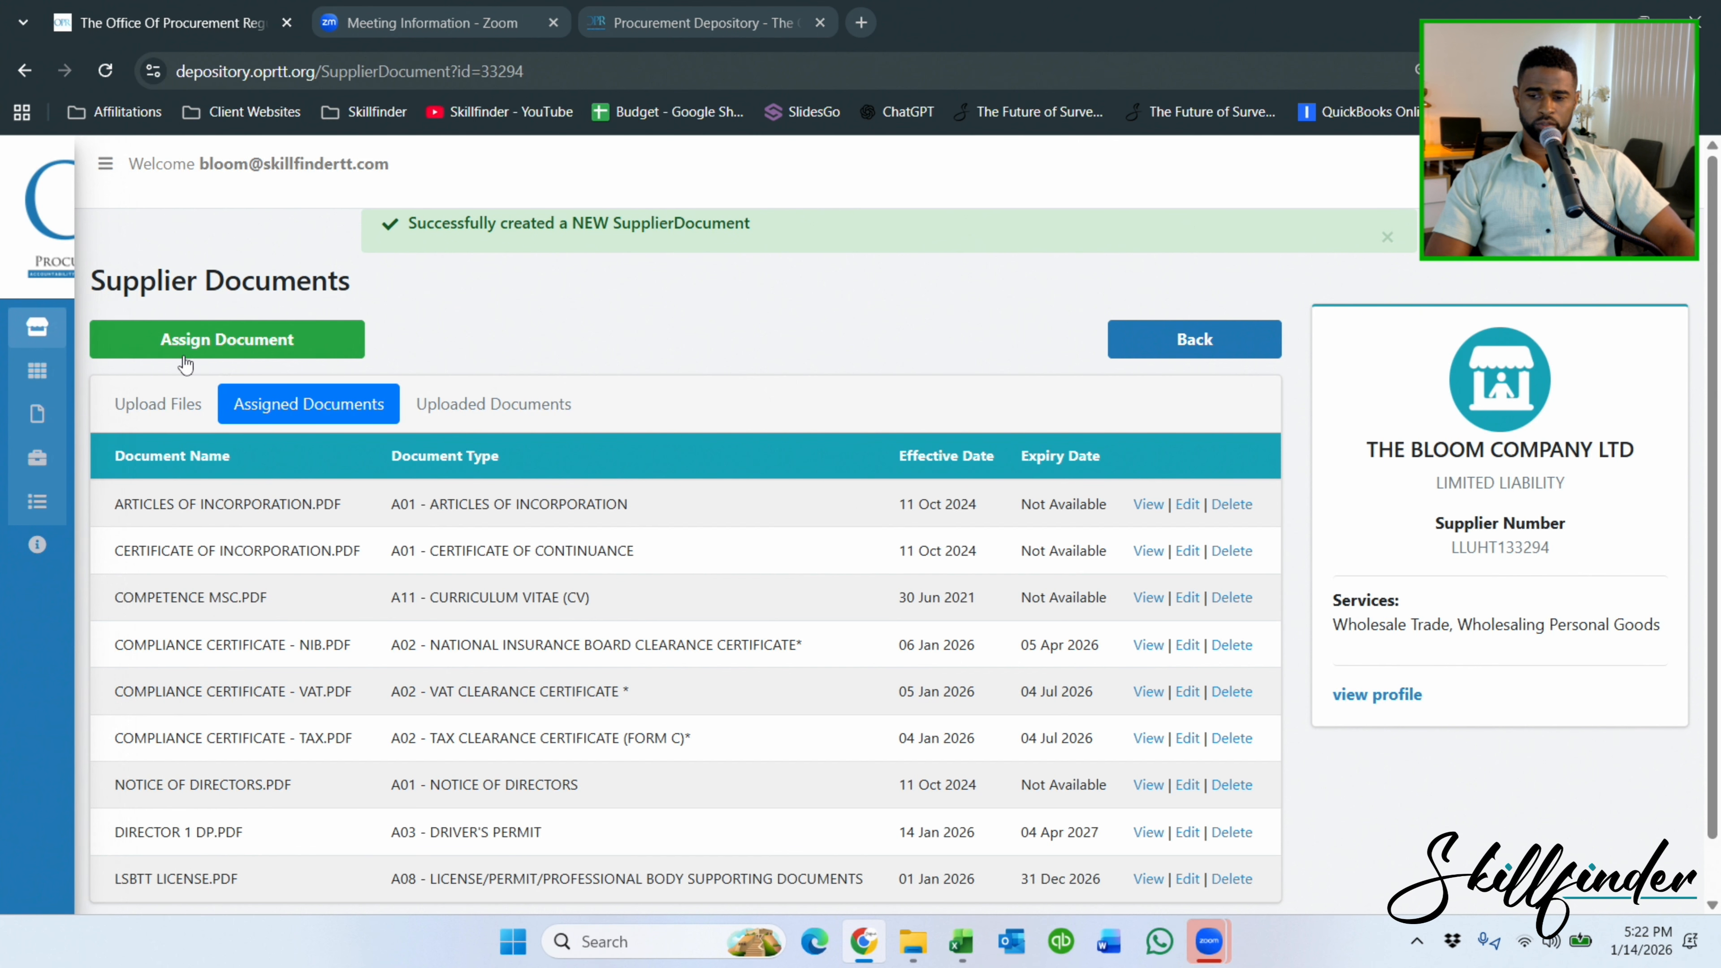
# Go to the Supplier Dashboard and open the Company Information details page.
pyautogui.click(37, 333)
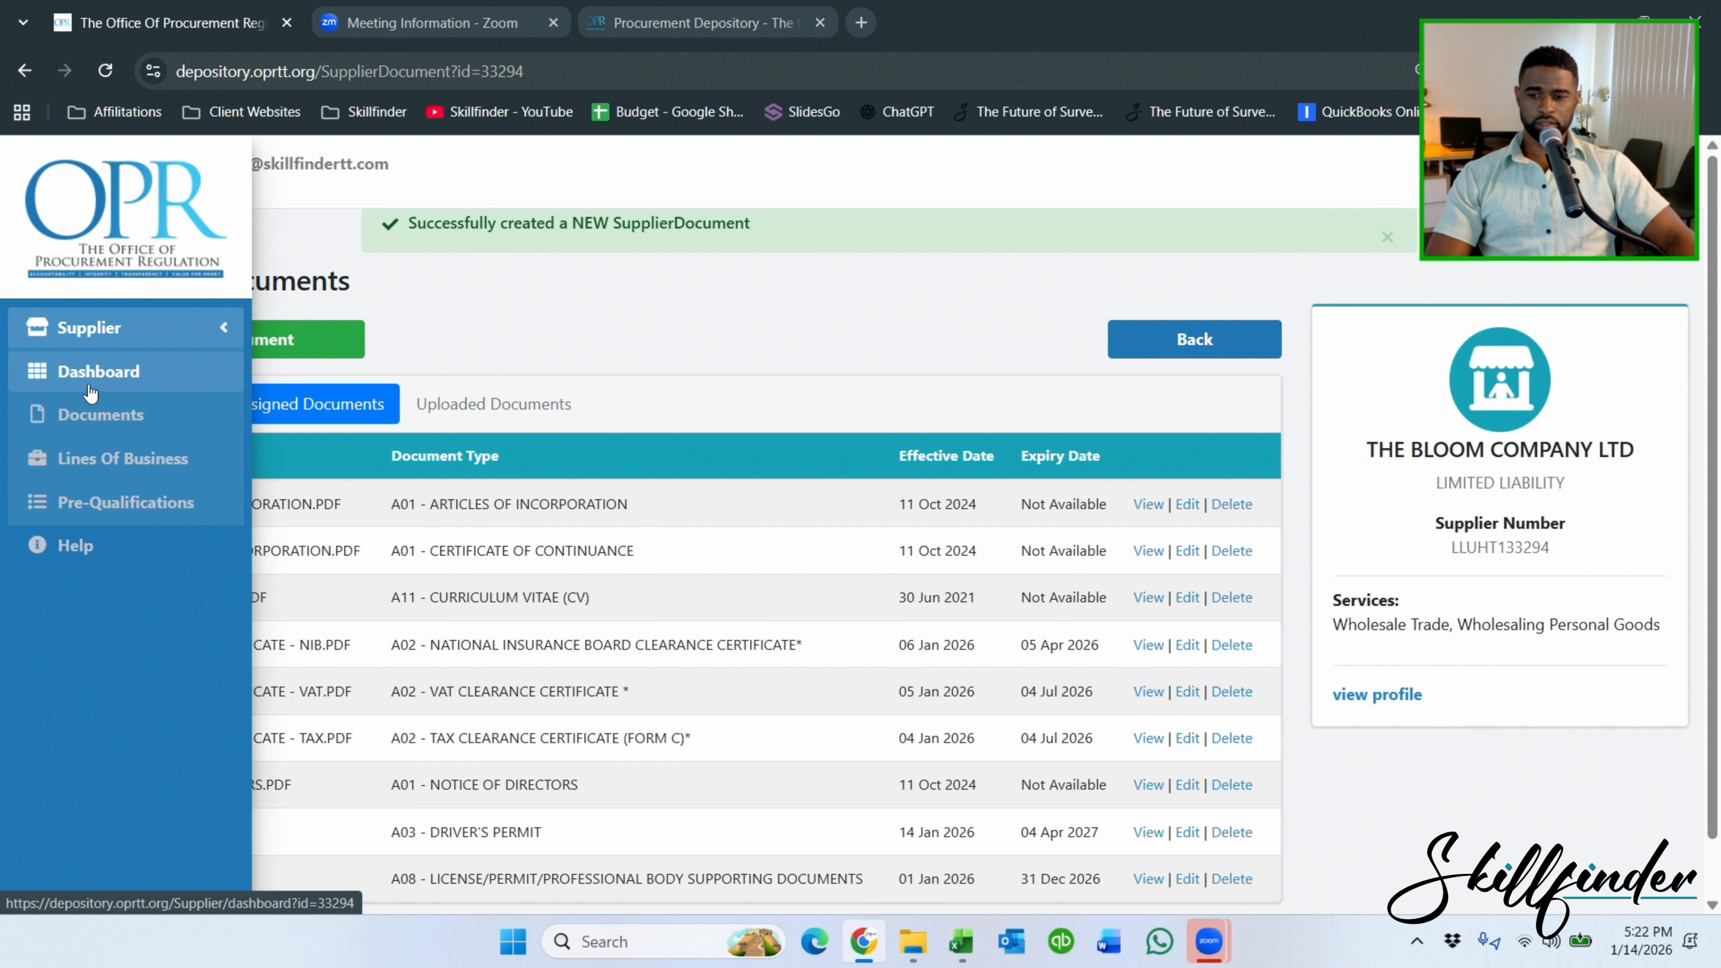
pyautogui.click(89, 374)
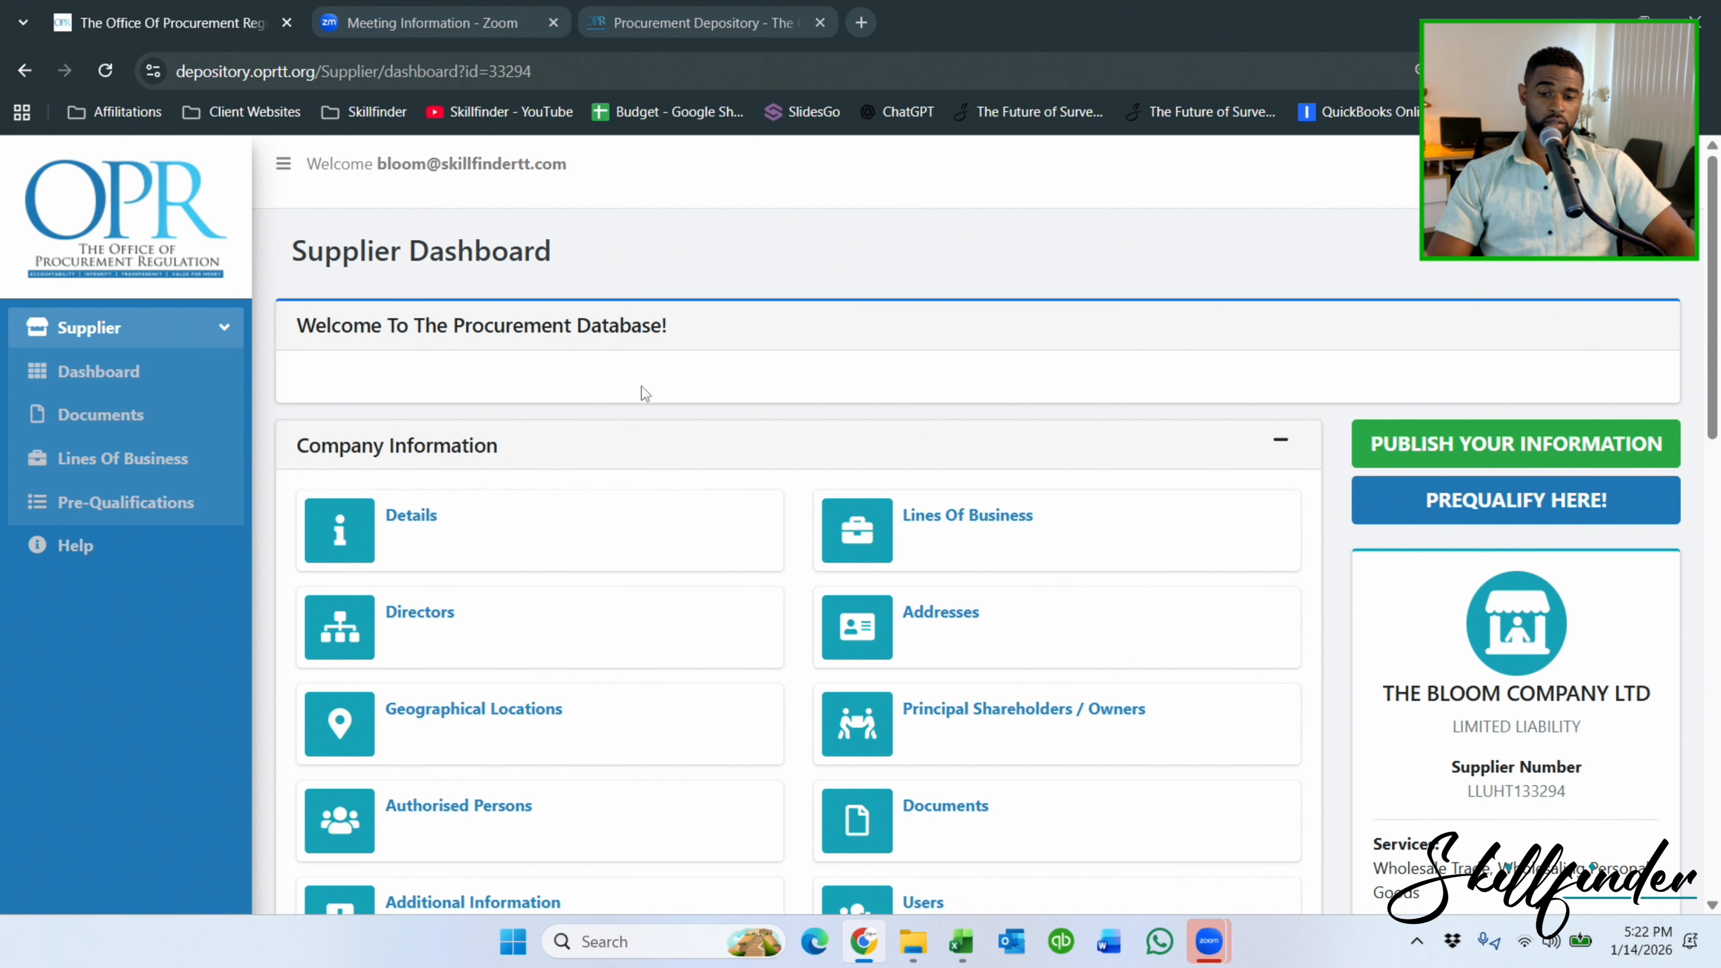
pyautogui.scroll(-5, 600, 486)
pyautogui.scroll(4, 568, 373)
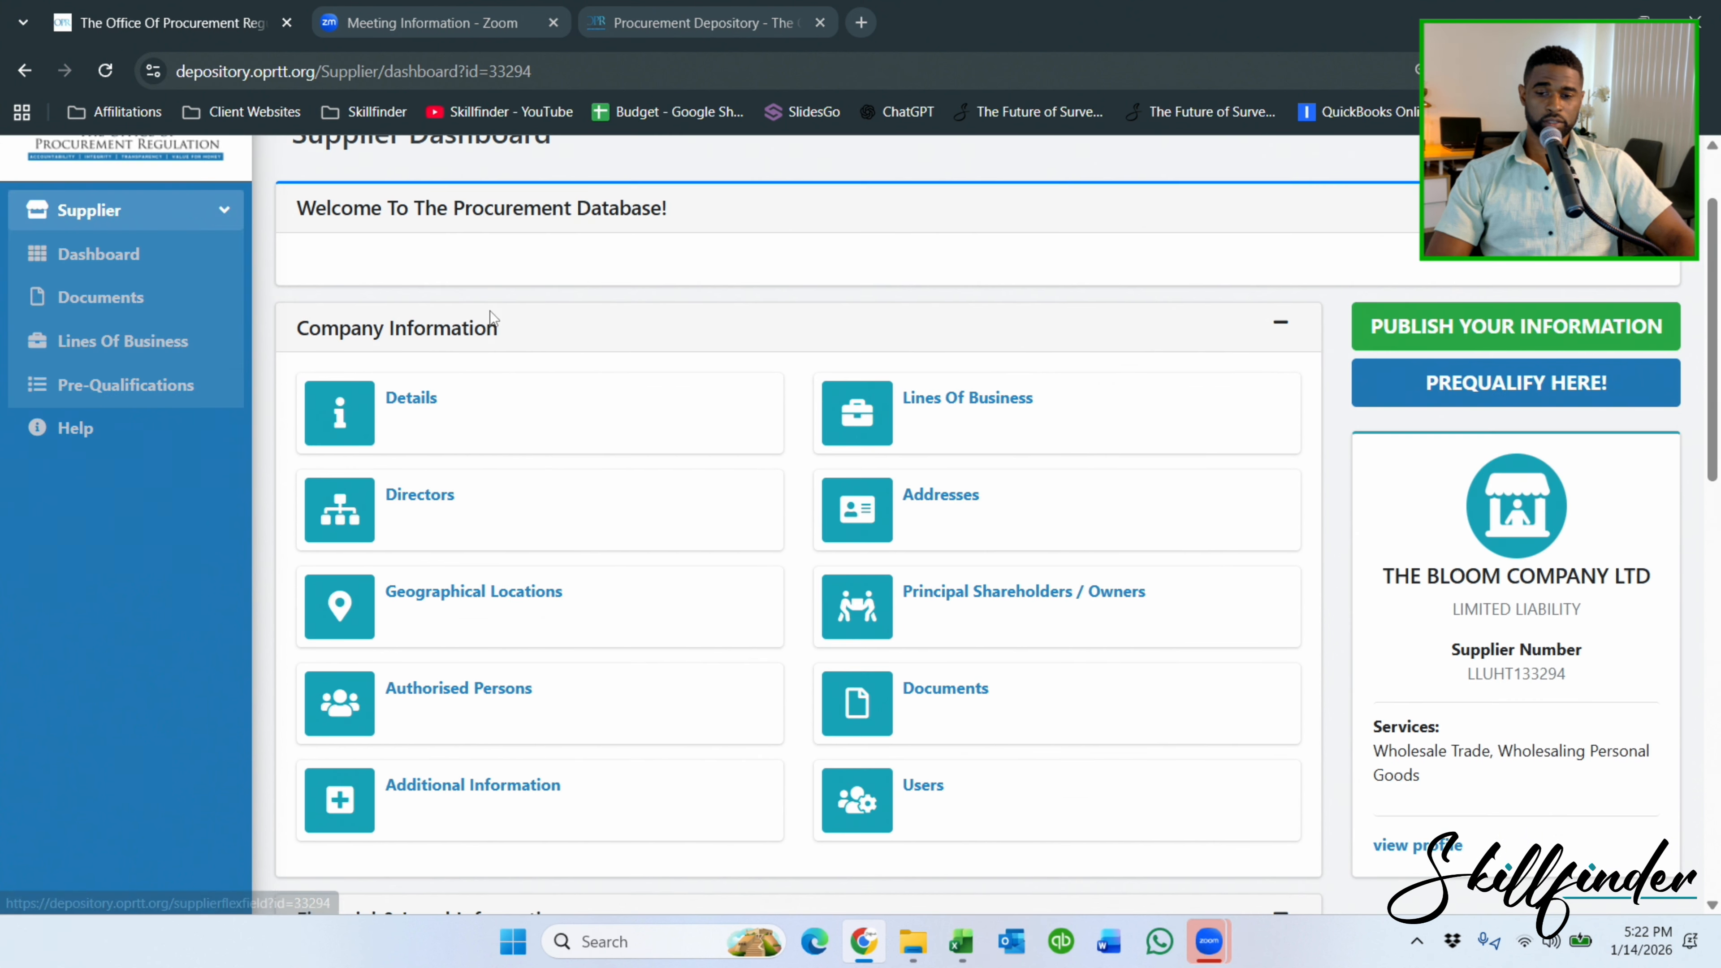
pyautogui.click(429, 420)
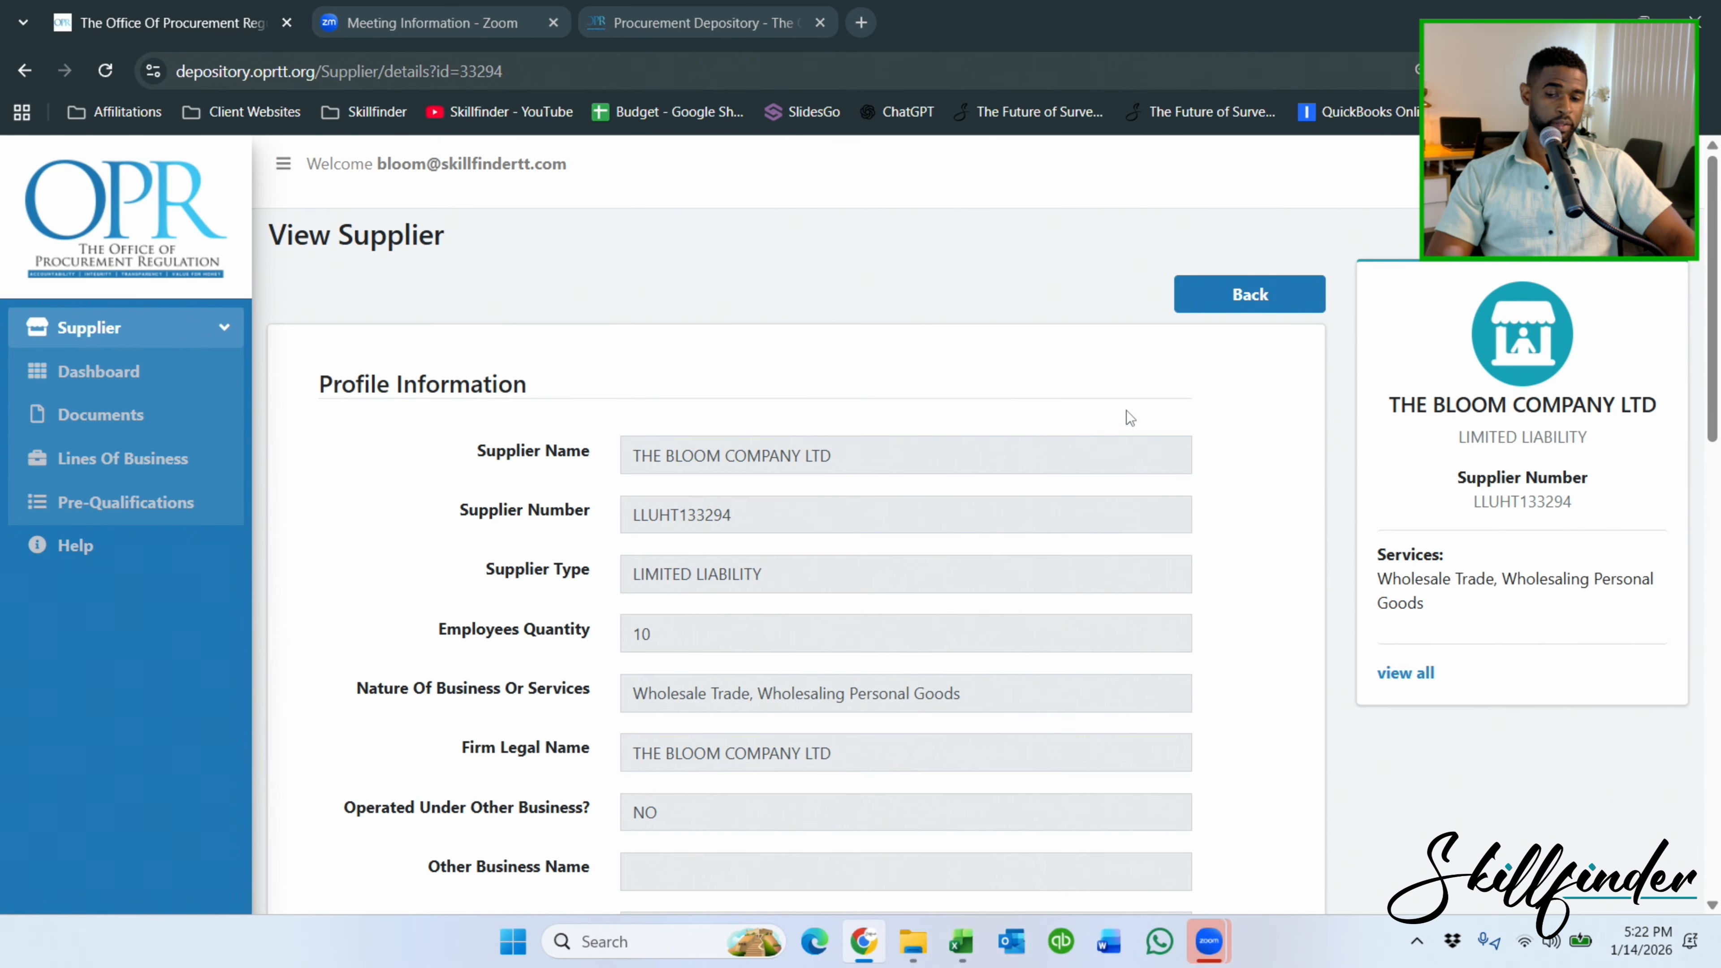
# Scroll through the View Supplier page down to Company Documents, all expiries Not Available.
pyautogui.scroll(-10, 1031, 315)
pyautogui.scroll(10, 1028, 306)
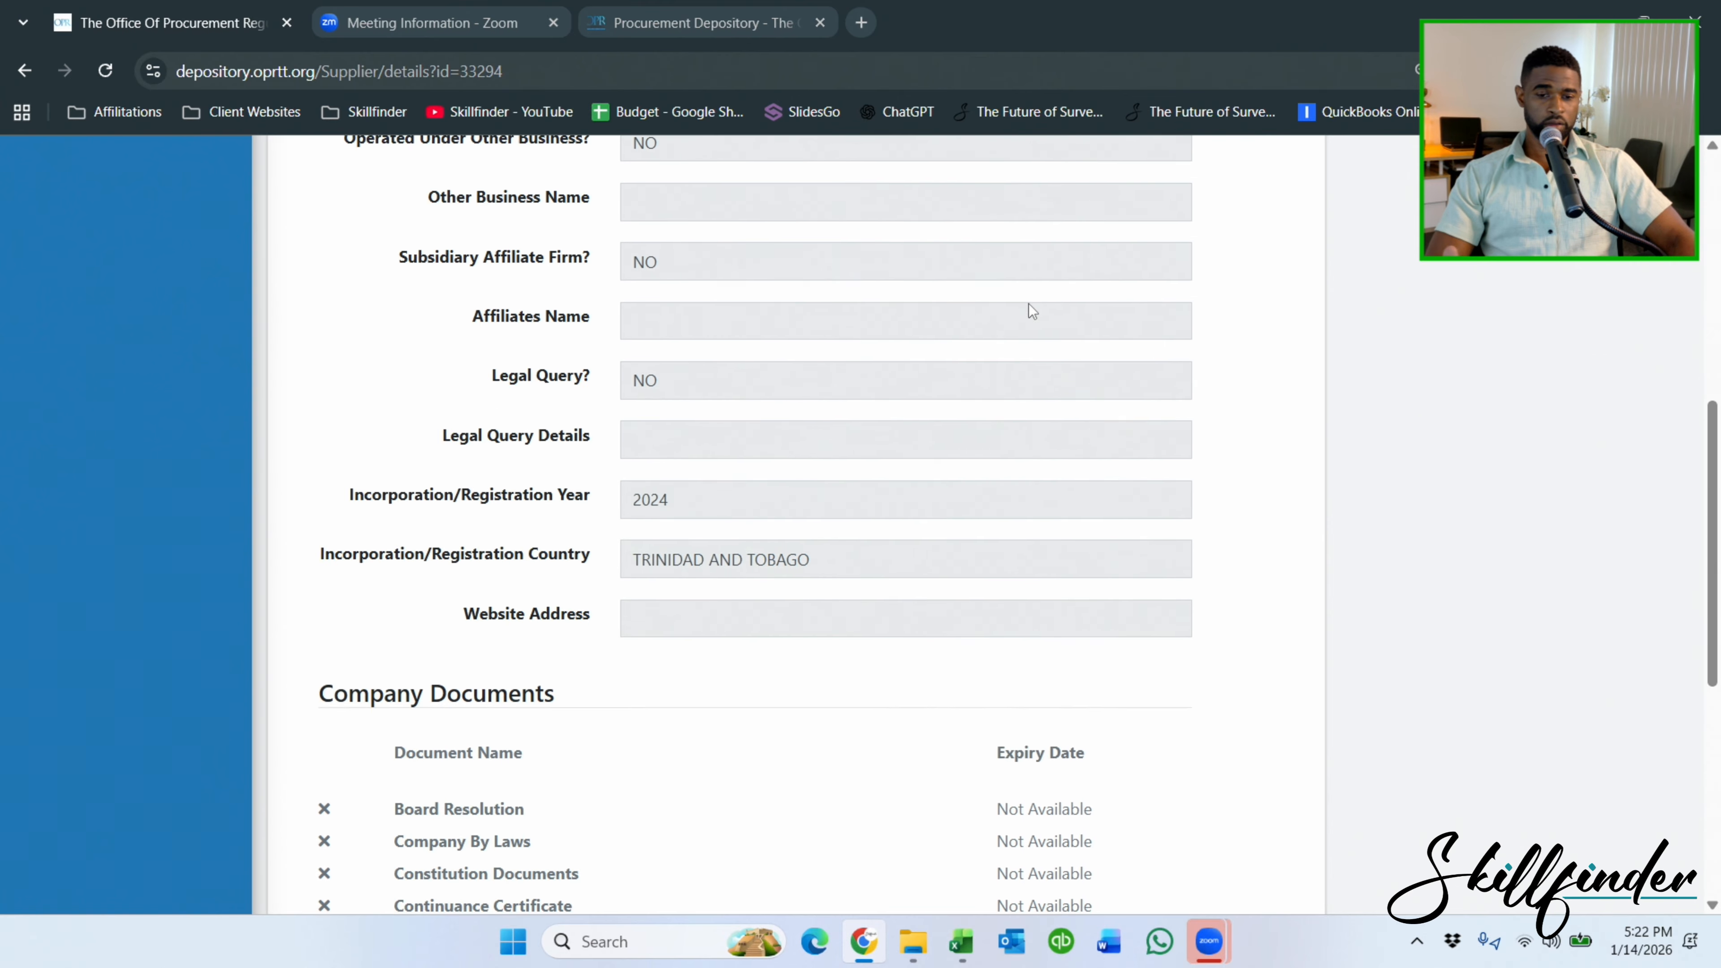
pyautogui.scroll(4, 1016, 295)
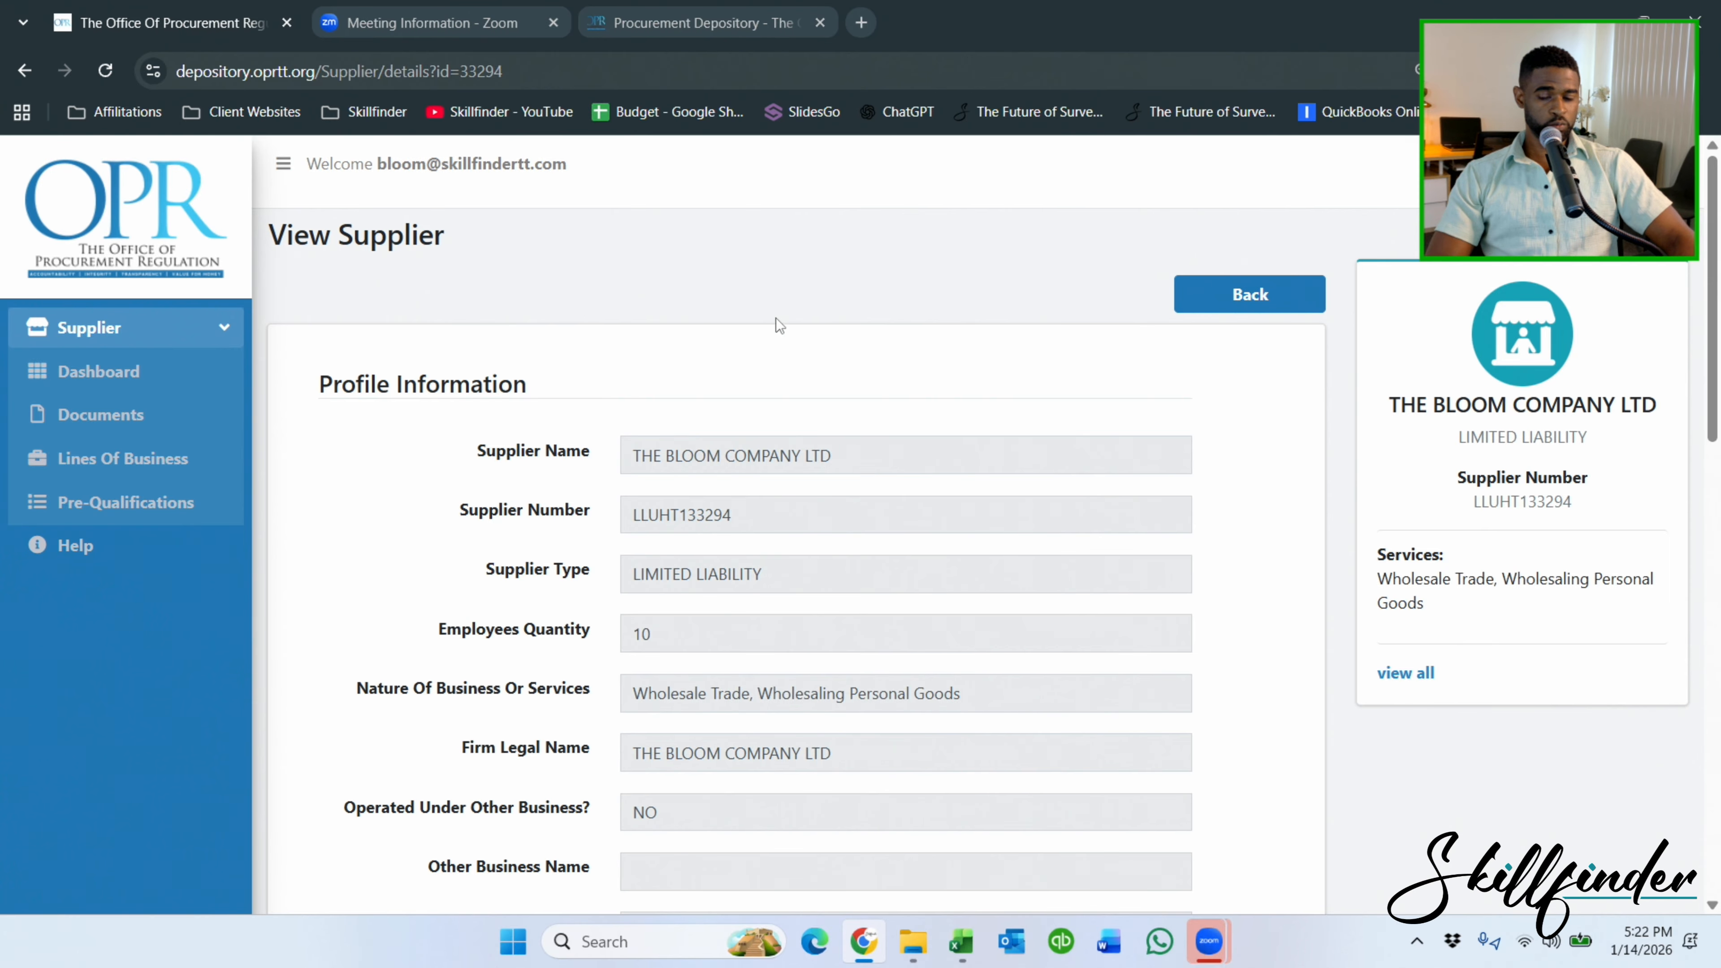
pyautogui.scroll(-8, 777, 301)
pyautogui.scroll(-5, 779, 297)
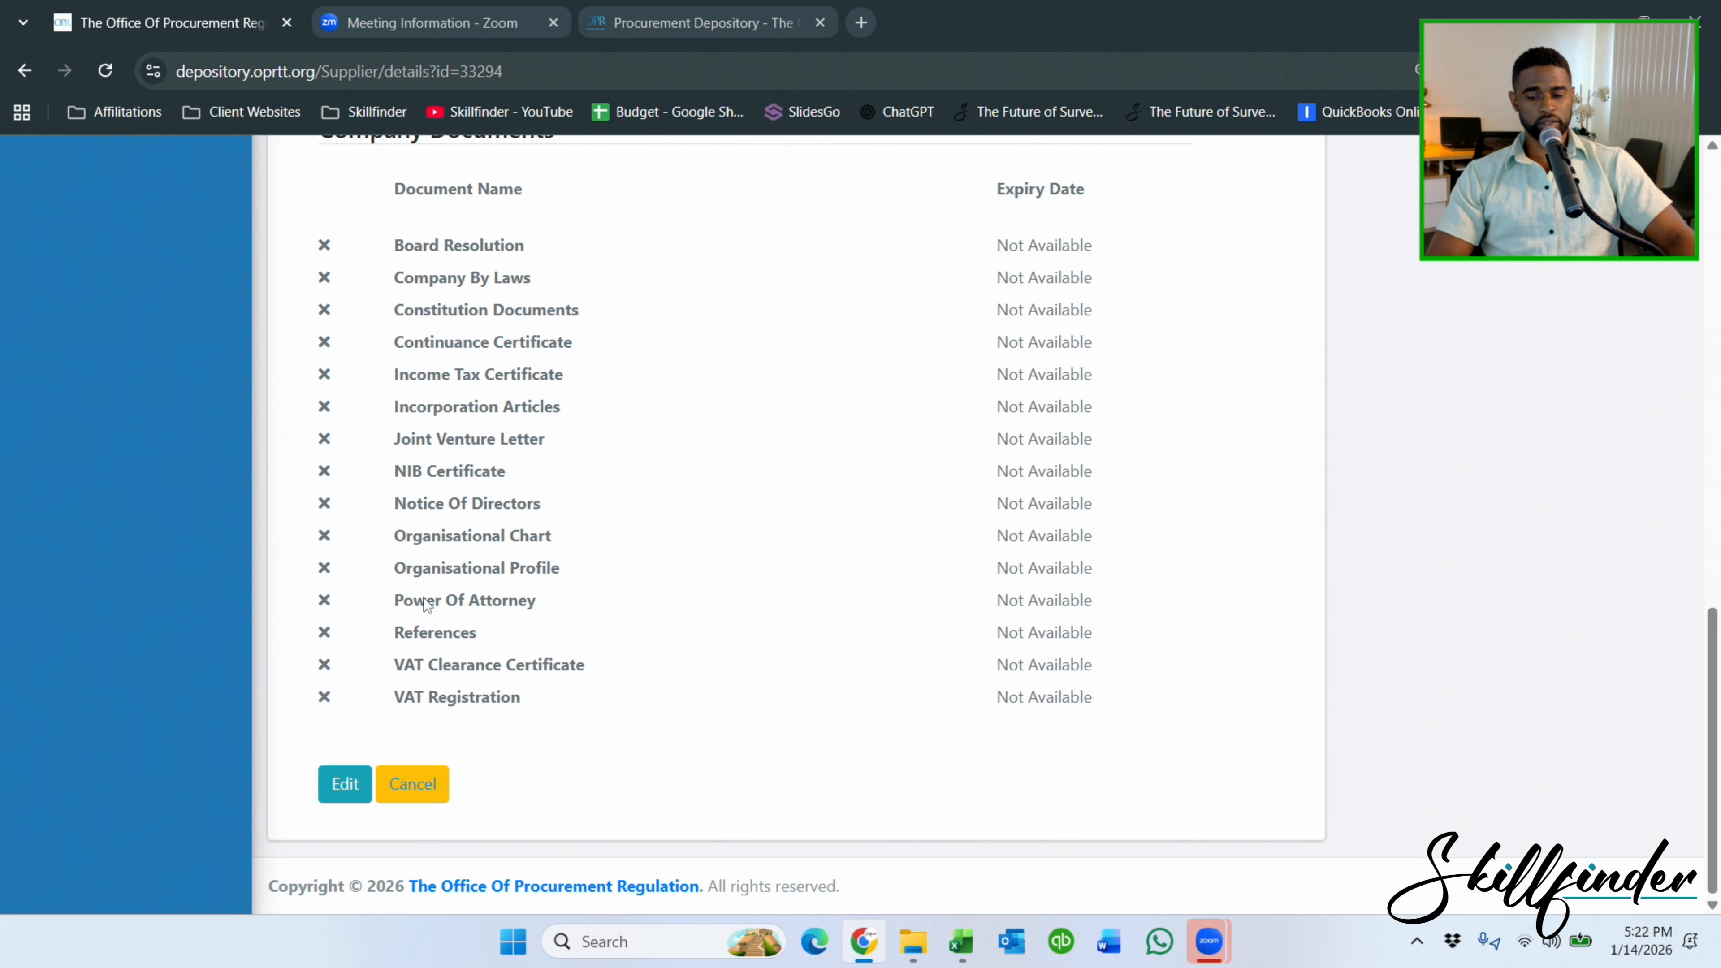
# Switch the supplier profile into edit mode and look over the form.
pyautogui.click(342, 784)
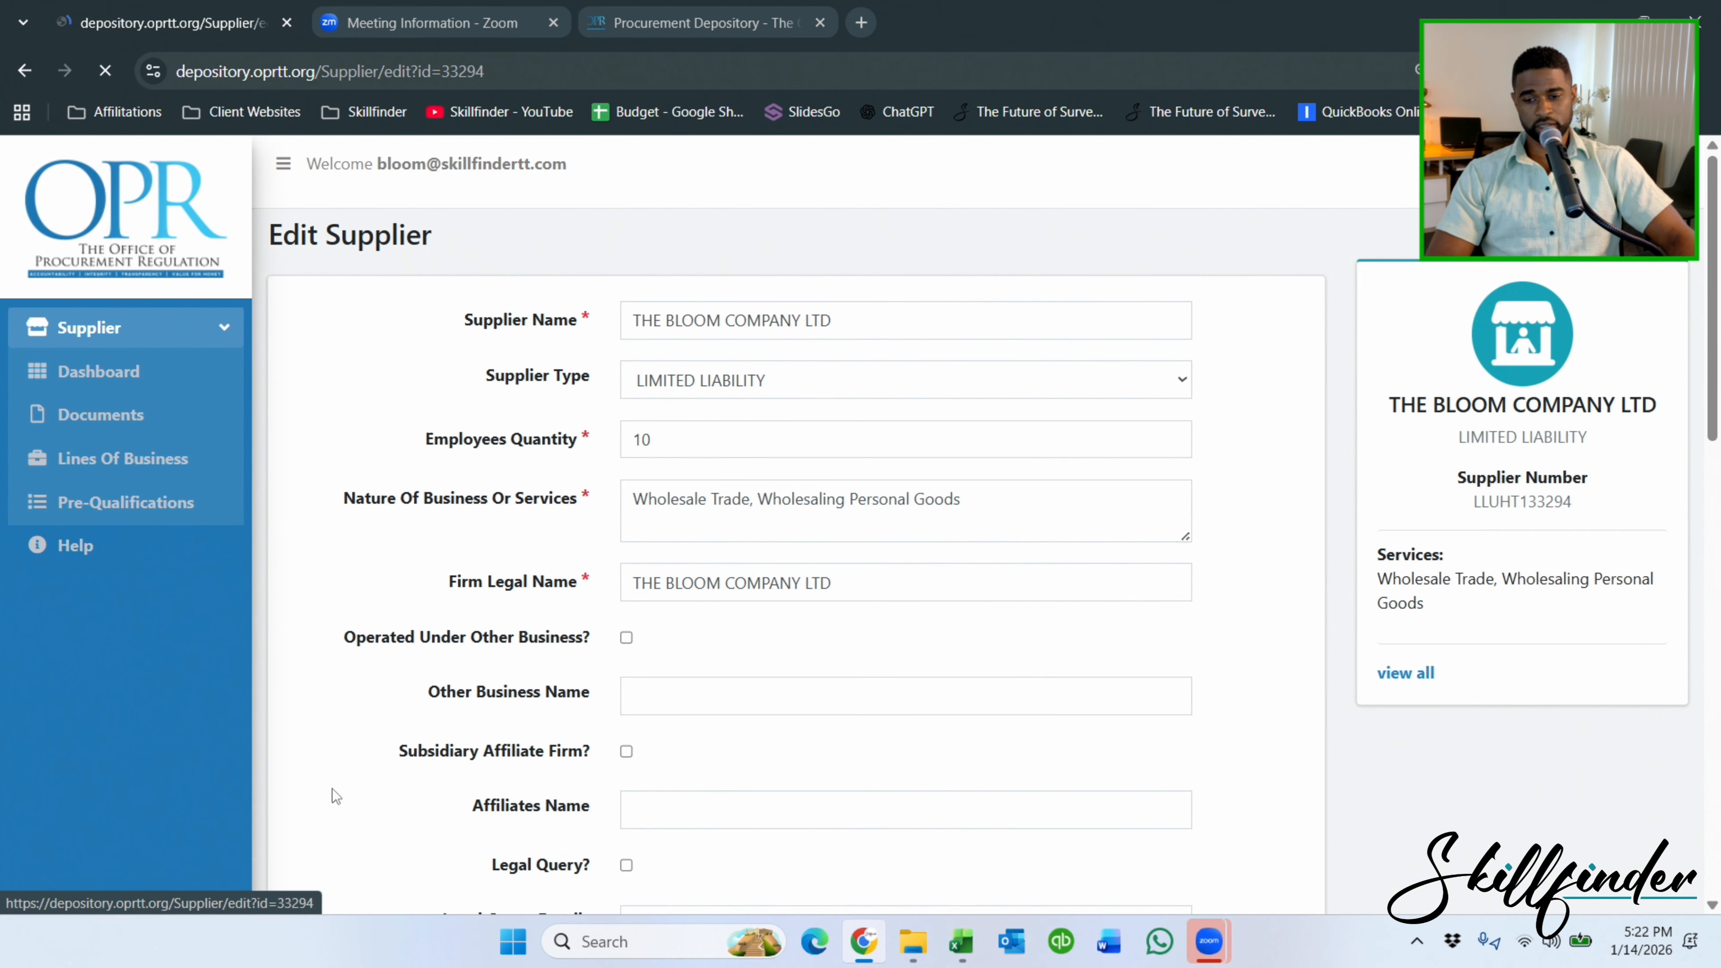
pyautogui.scroll(-11, 612, 296)
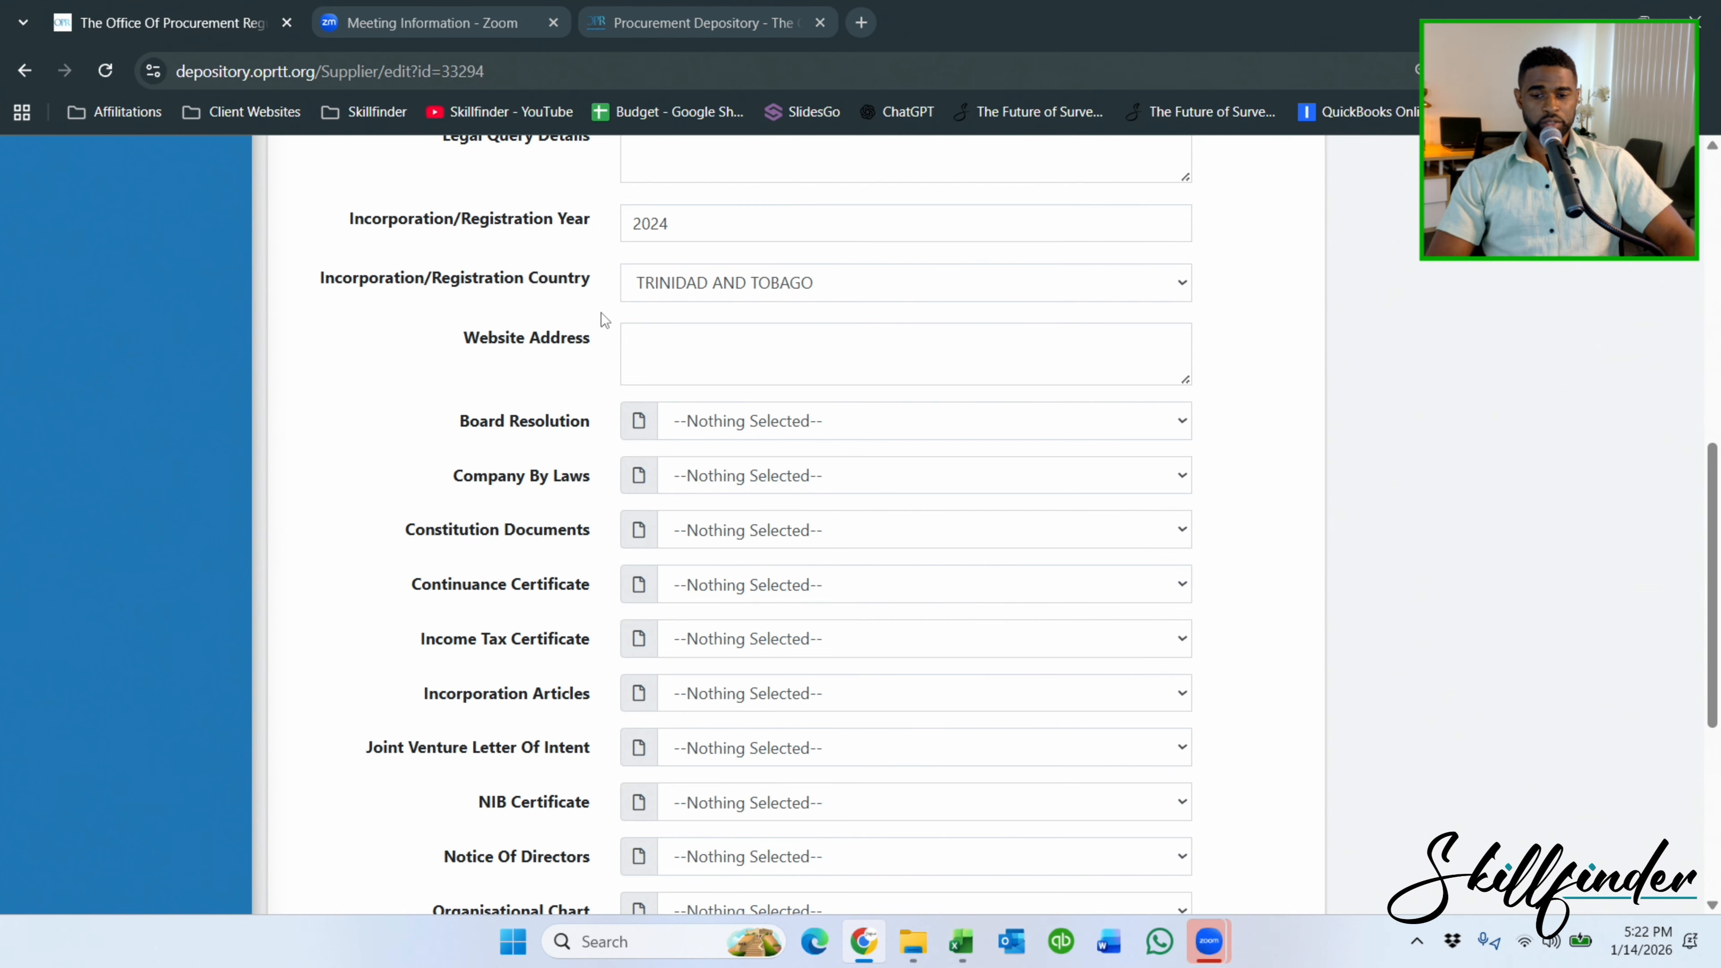
pyautogui.scroll(5, 799, 426)
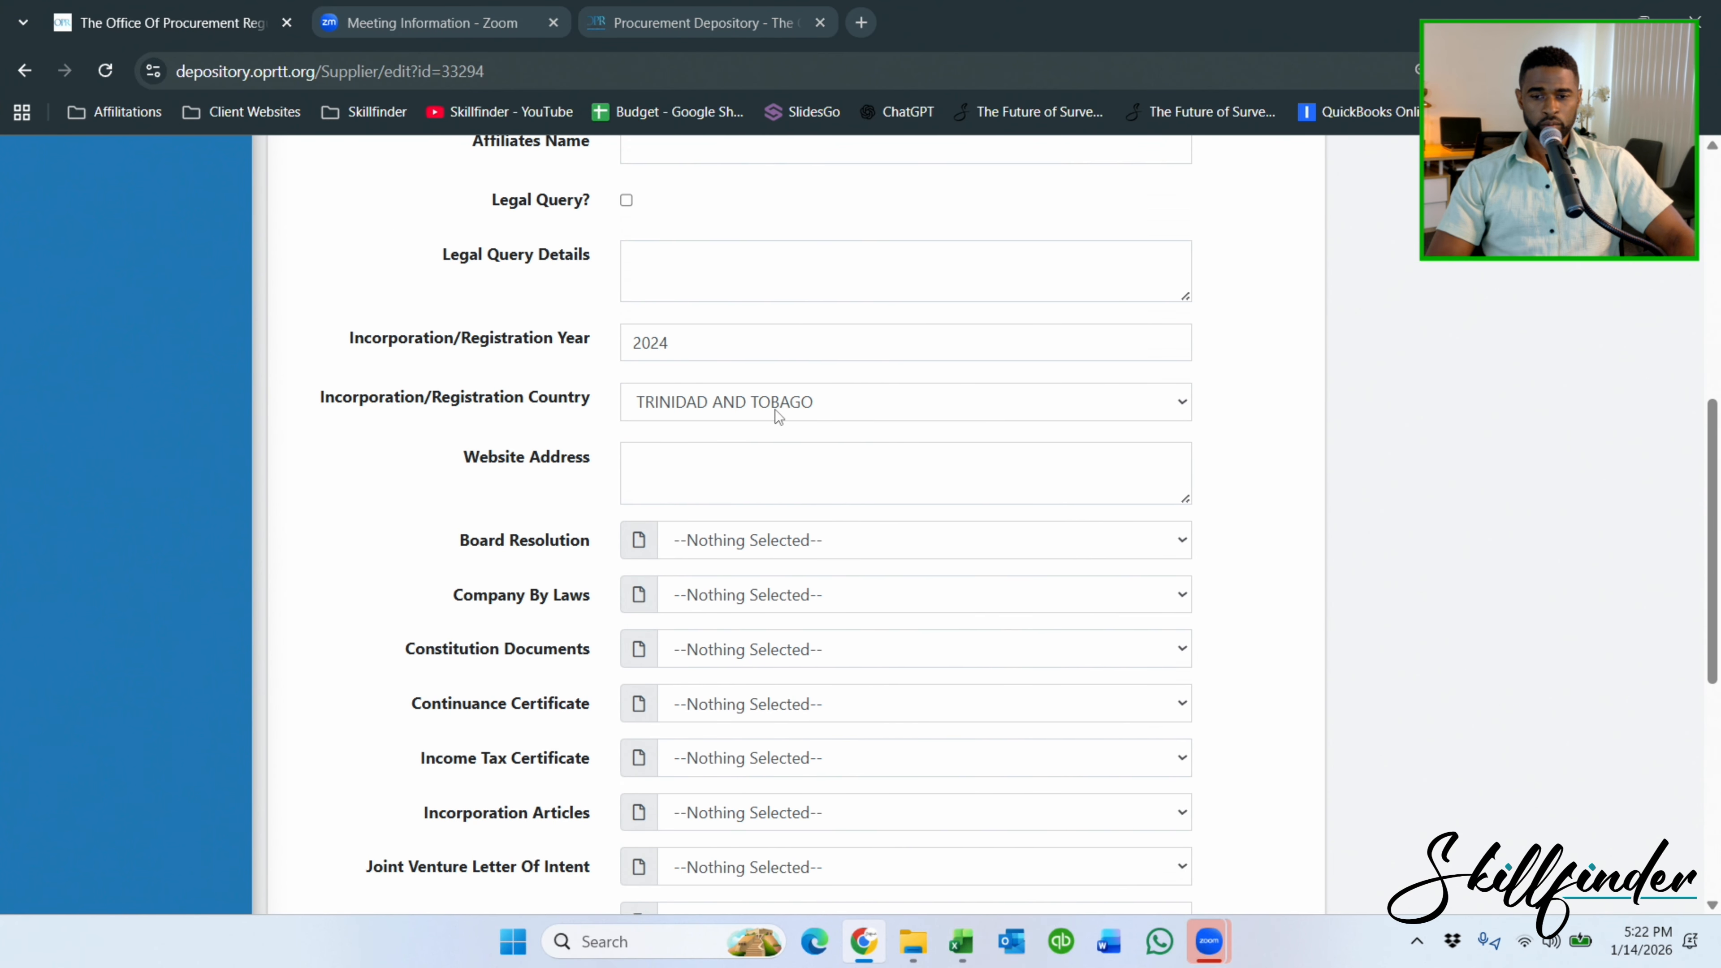
pyautogui.scroll(2, 774, 408)
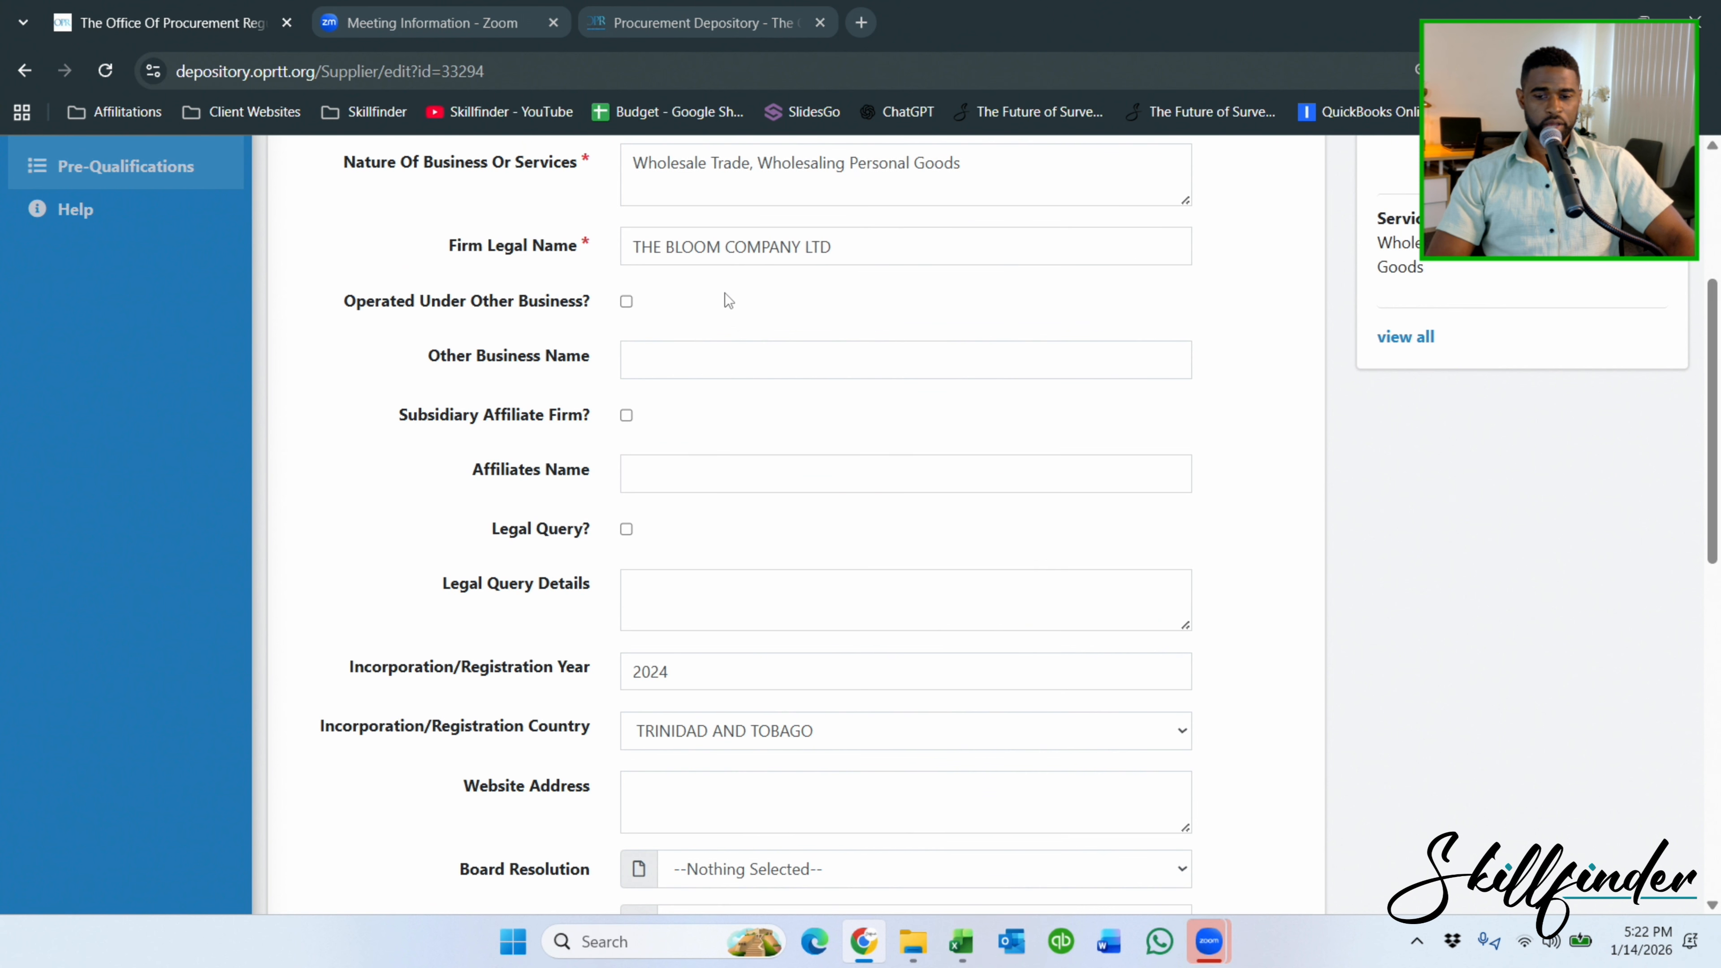
pyautogui.scroll(-8, 724, 294)
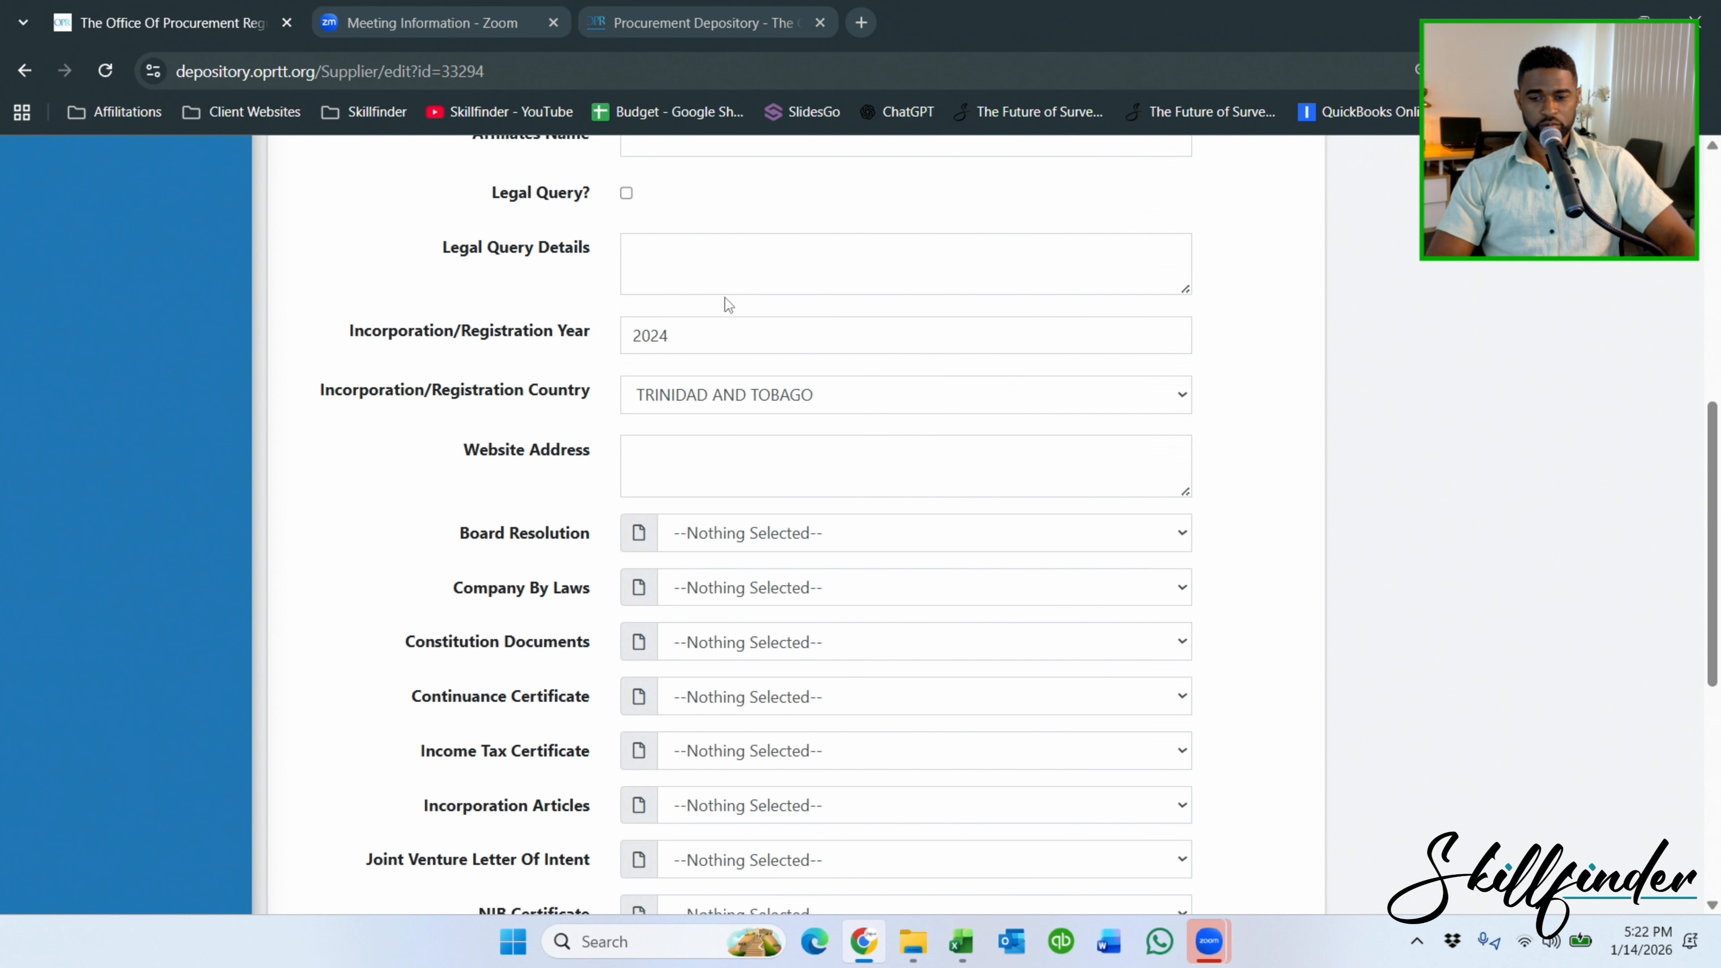
pyautogui.scroll(-1, 726, 299)
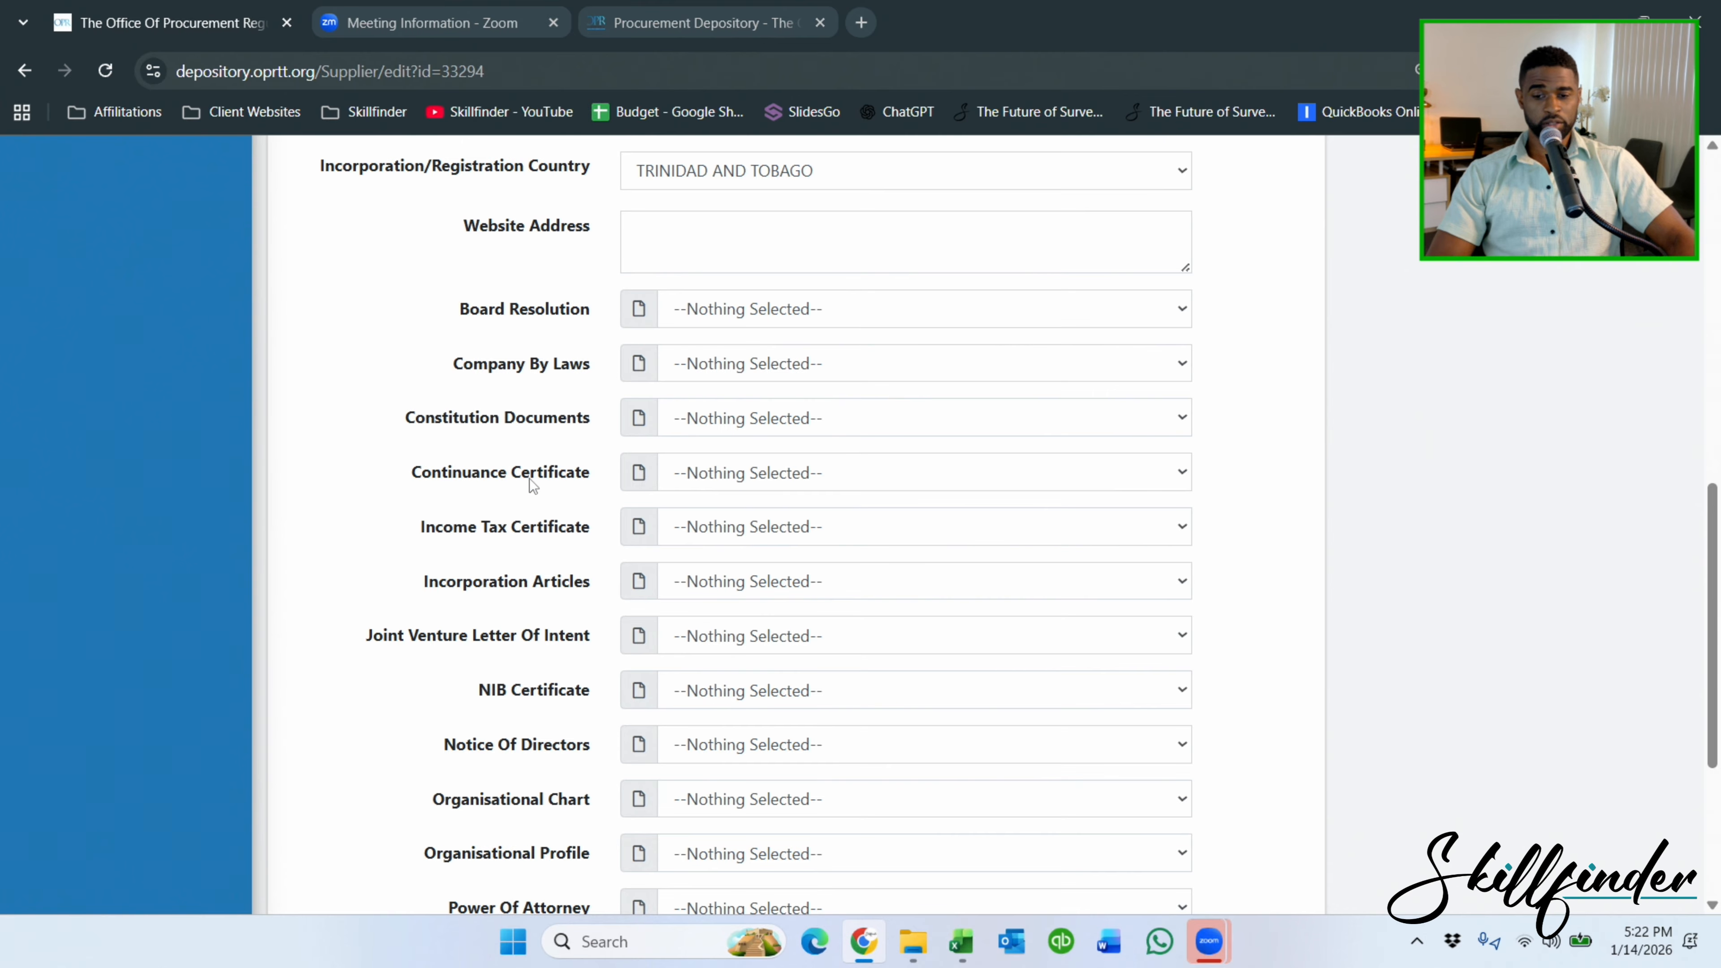
# Link documents to the Continuance Certificate, Income Tax Certificate and Incorporation Articles fields.
pyautogui.click(819, 482)
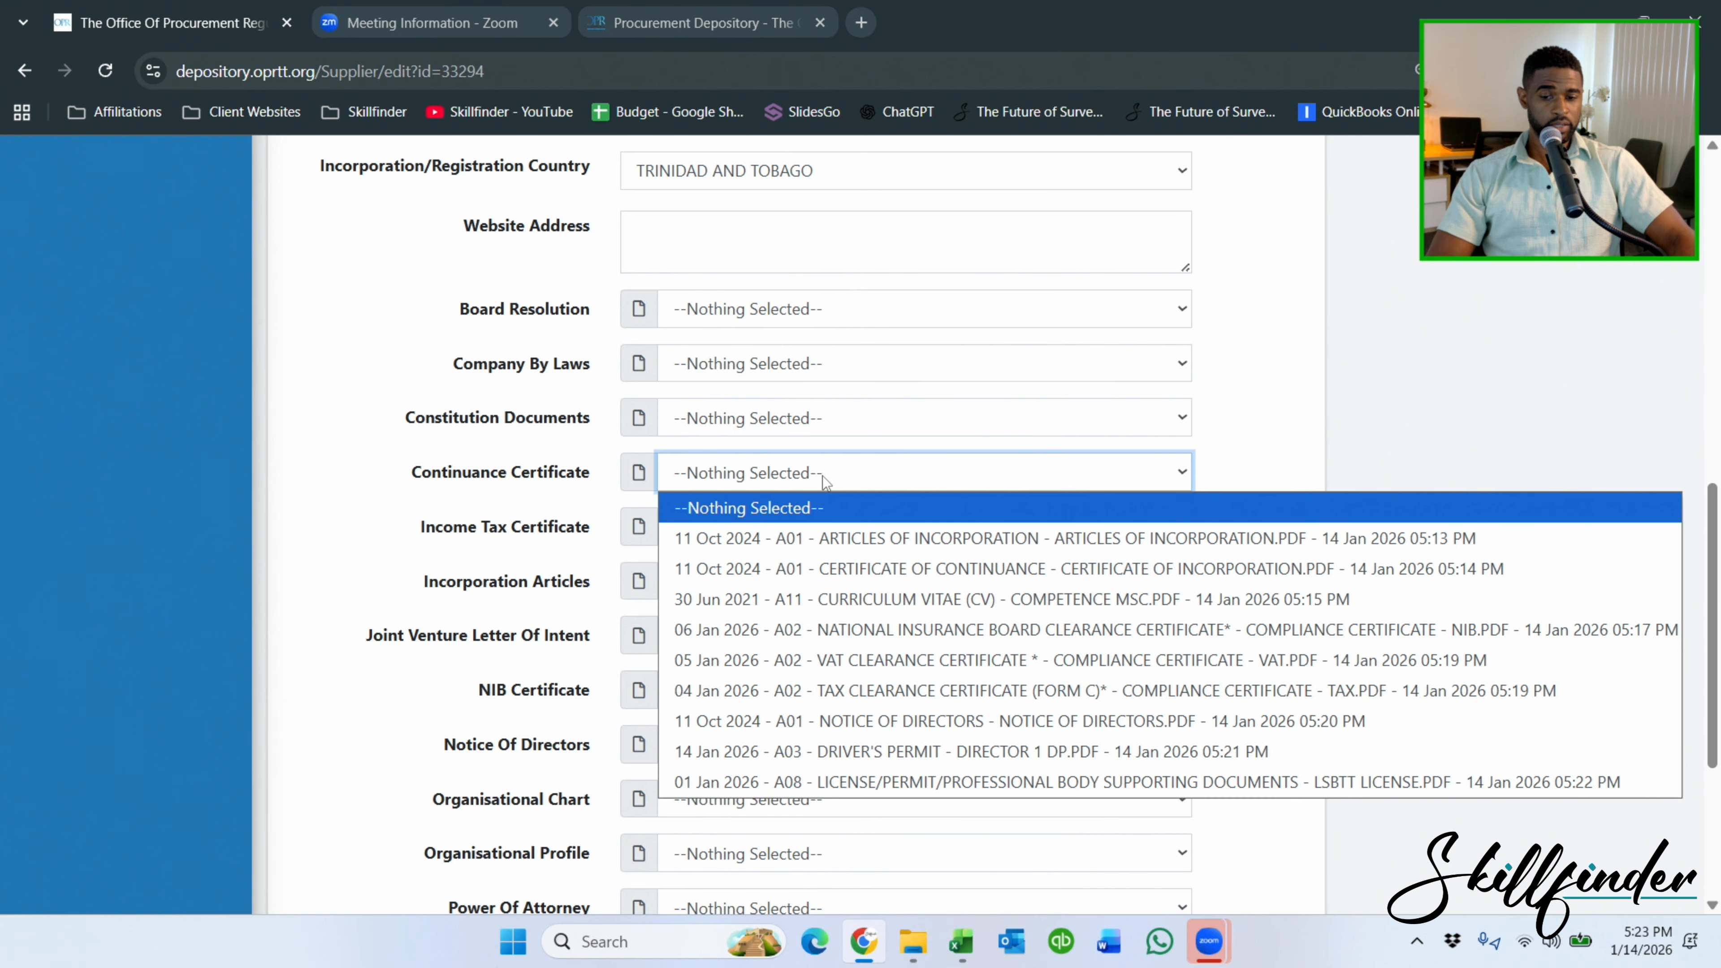
pyautogui.click(905, 570)
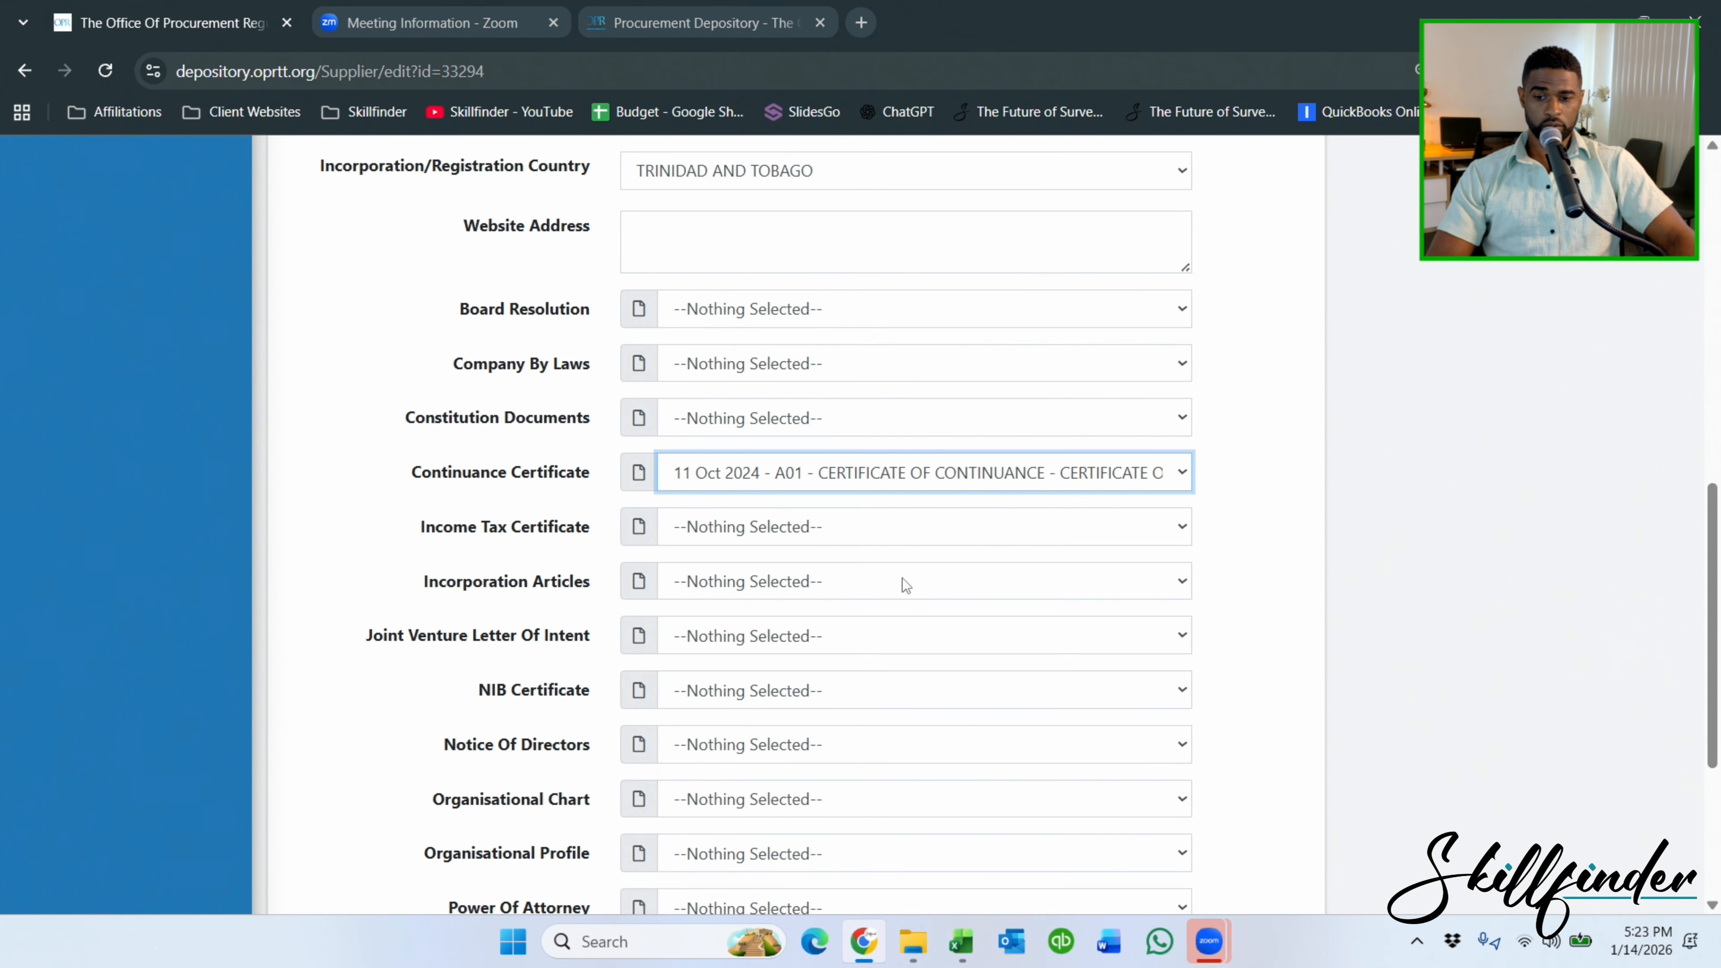
pyautogui.click(820, 528)
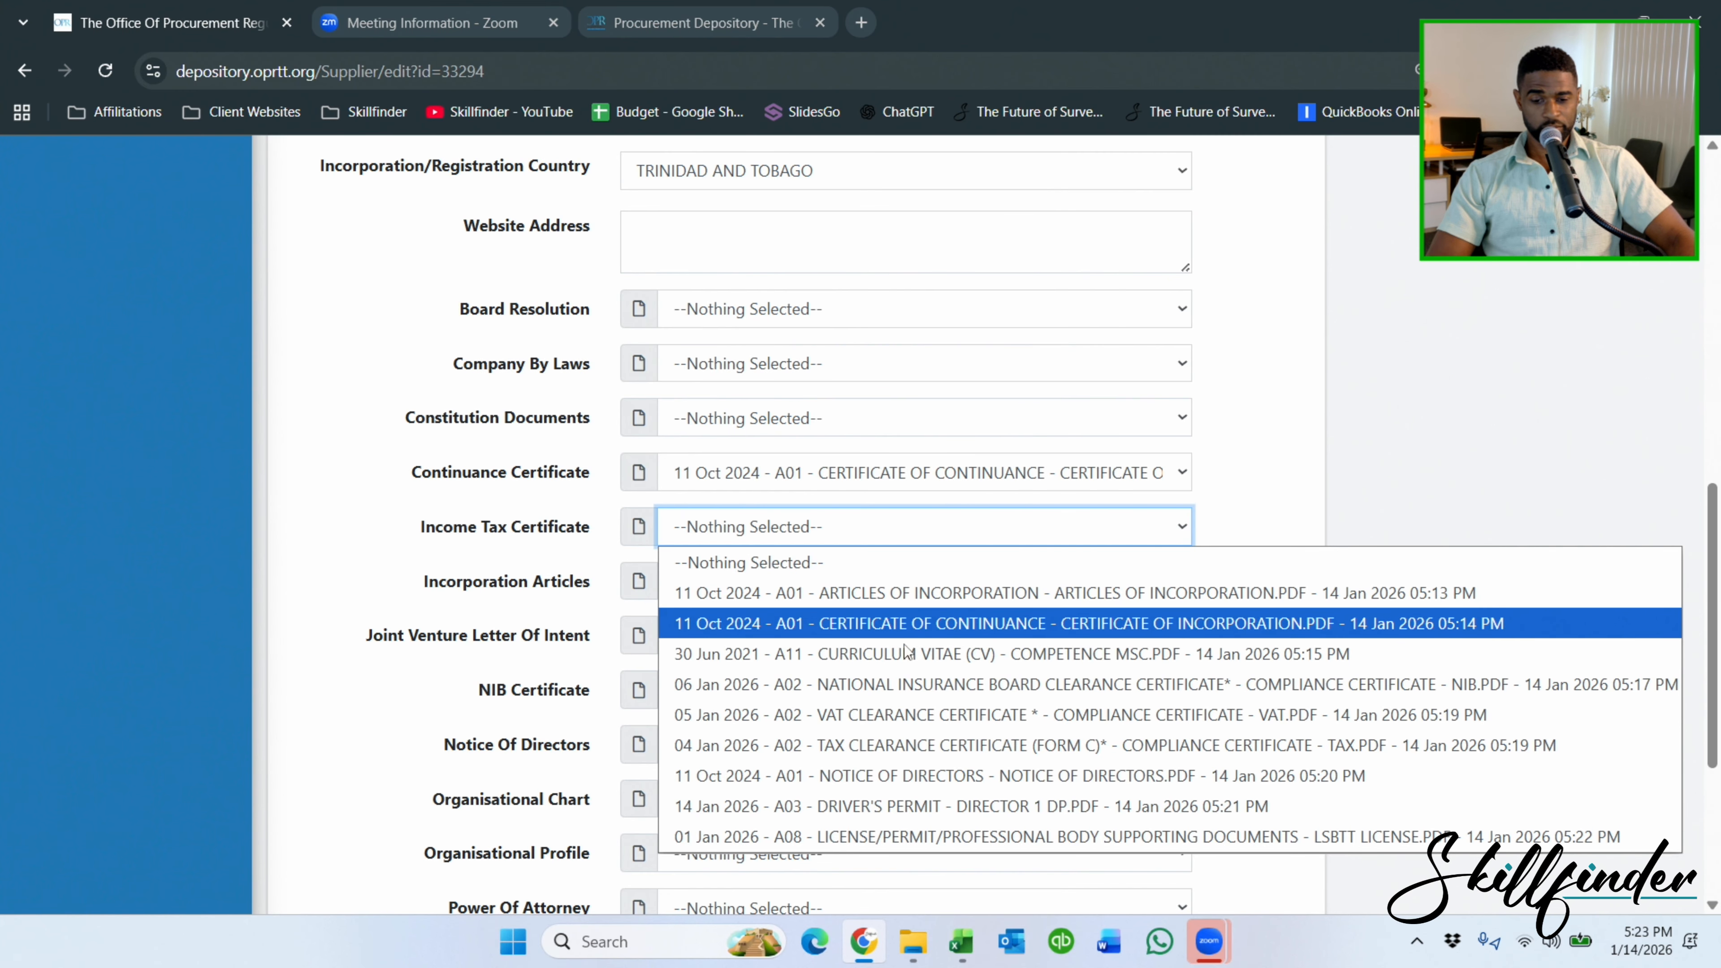
pyautogui.click(914, 745)
pyautogui.click(838, 586)
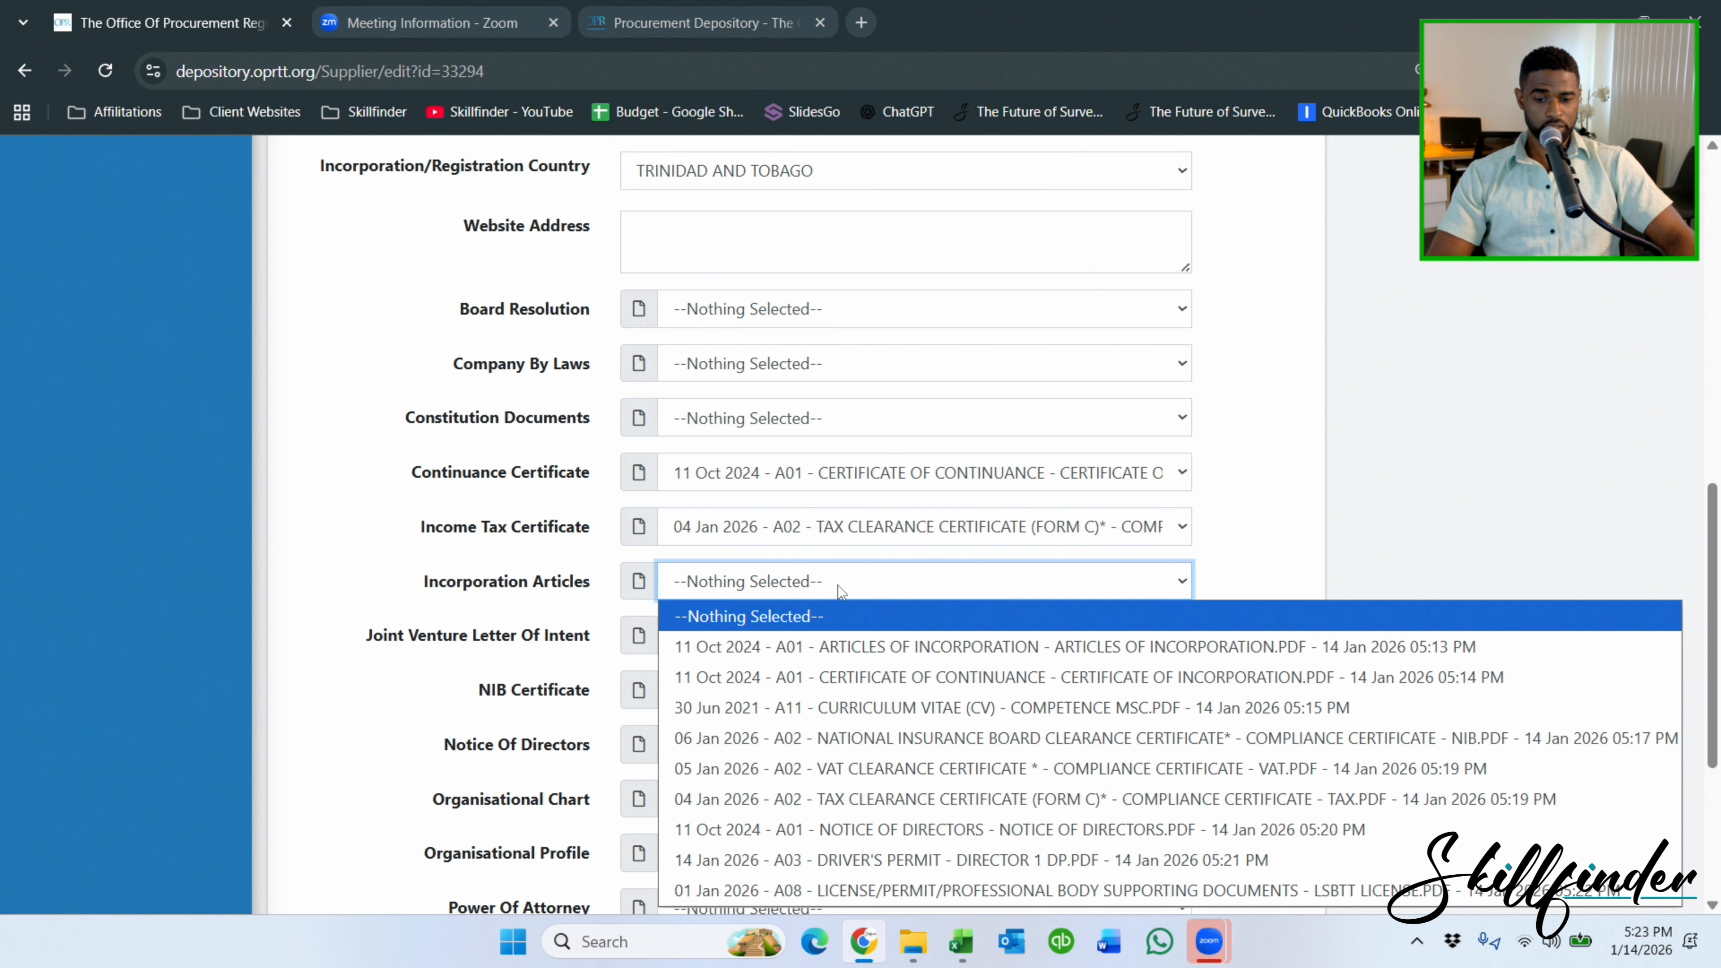
pyautogui.click(862, 649)
# Link the NIB clearance, Notice of Directors and VAT clearance certificate documents.
pyautogui.scroll(-3, 834, 549)
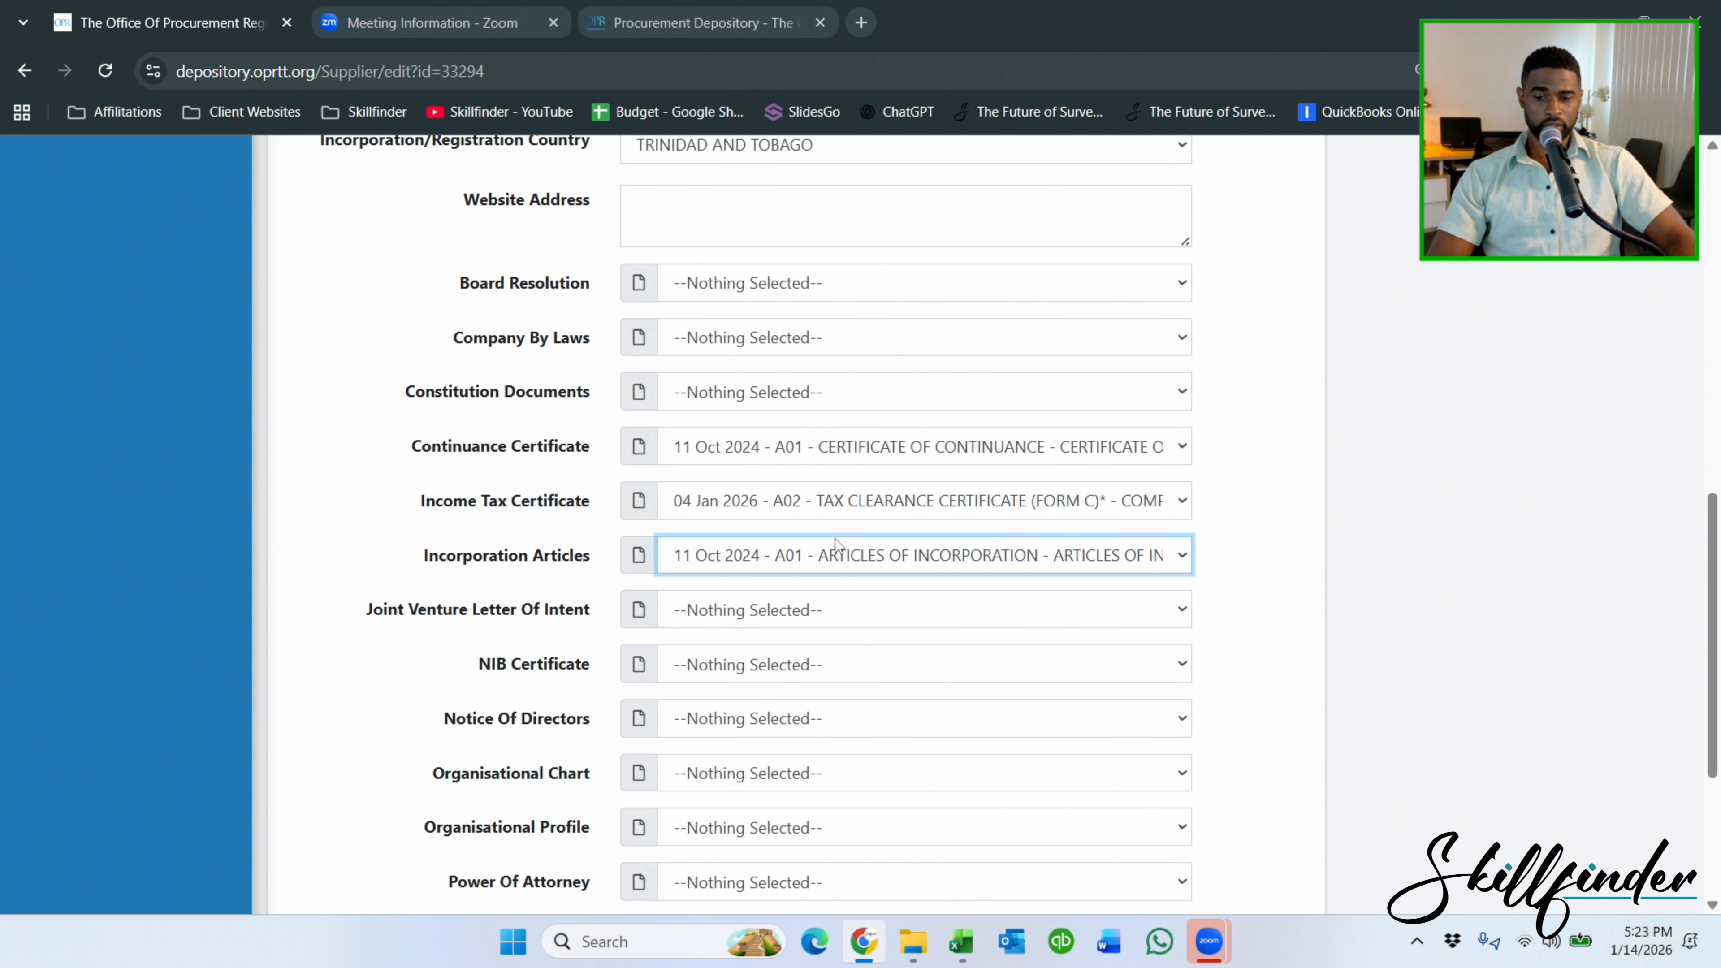
pyautogui.click(684, 474)
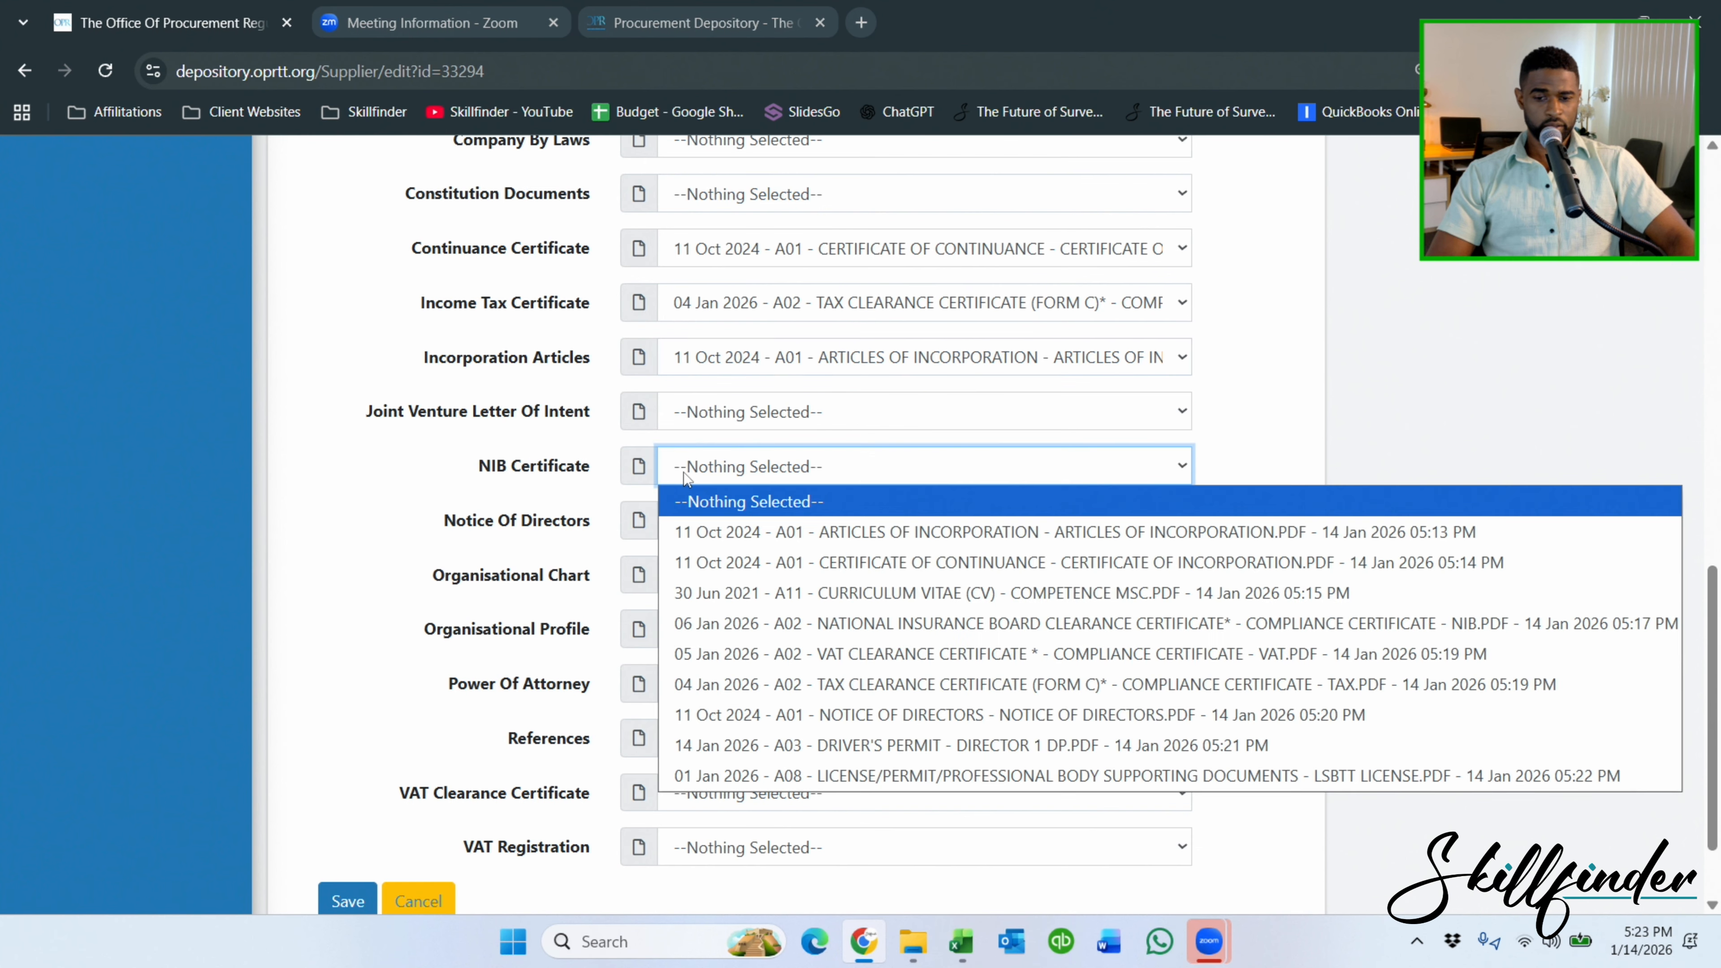
pyautogui.click(859, 624)
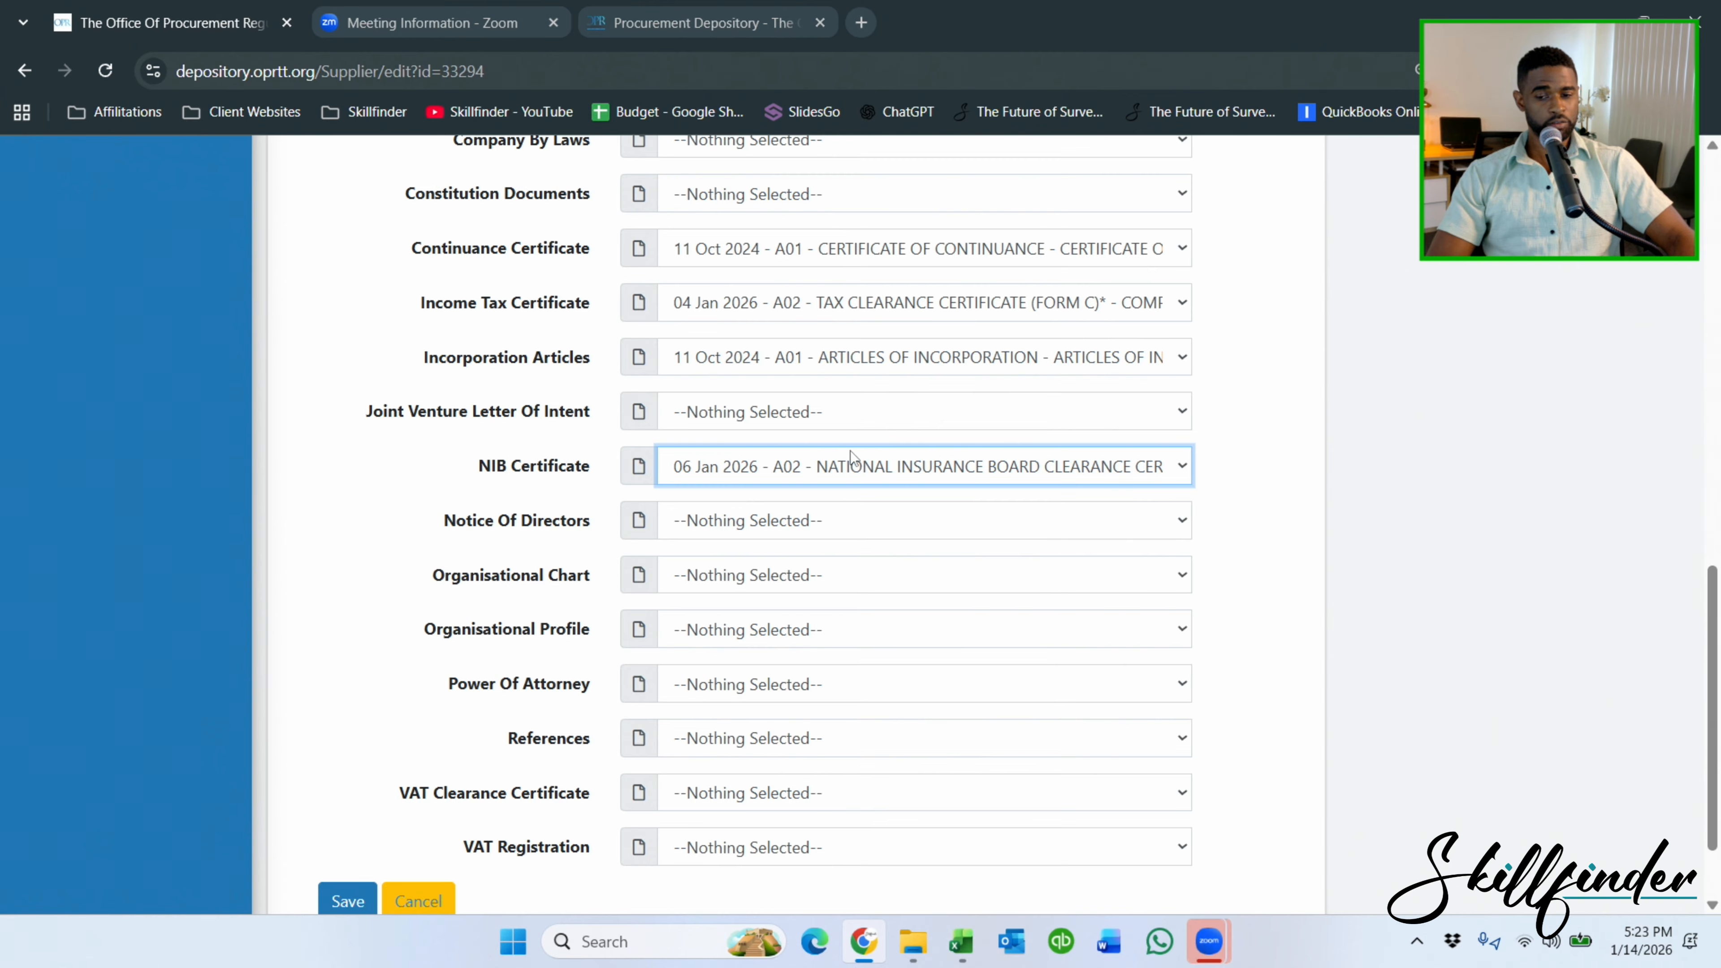
pyautogui.click(760, 524)
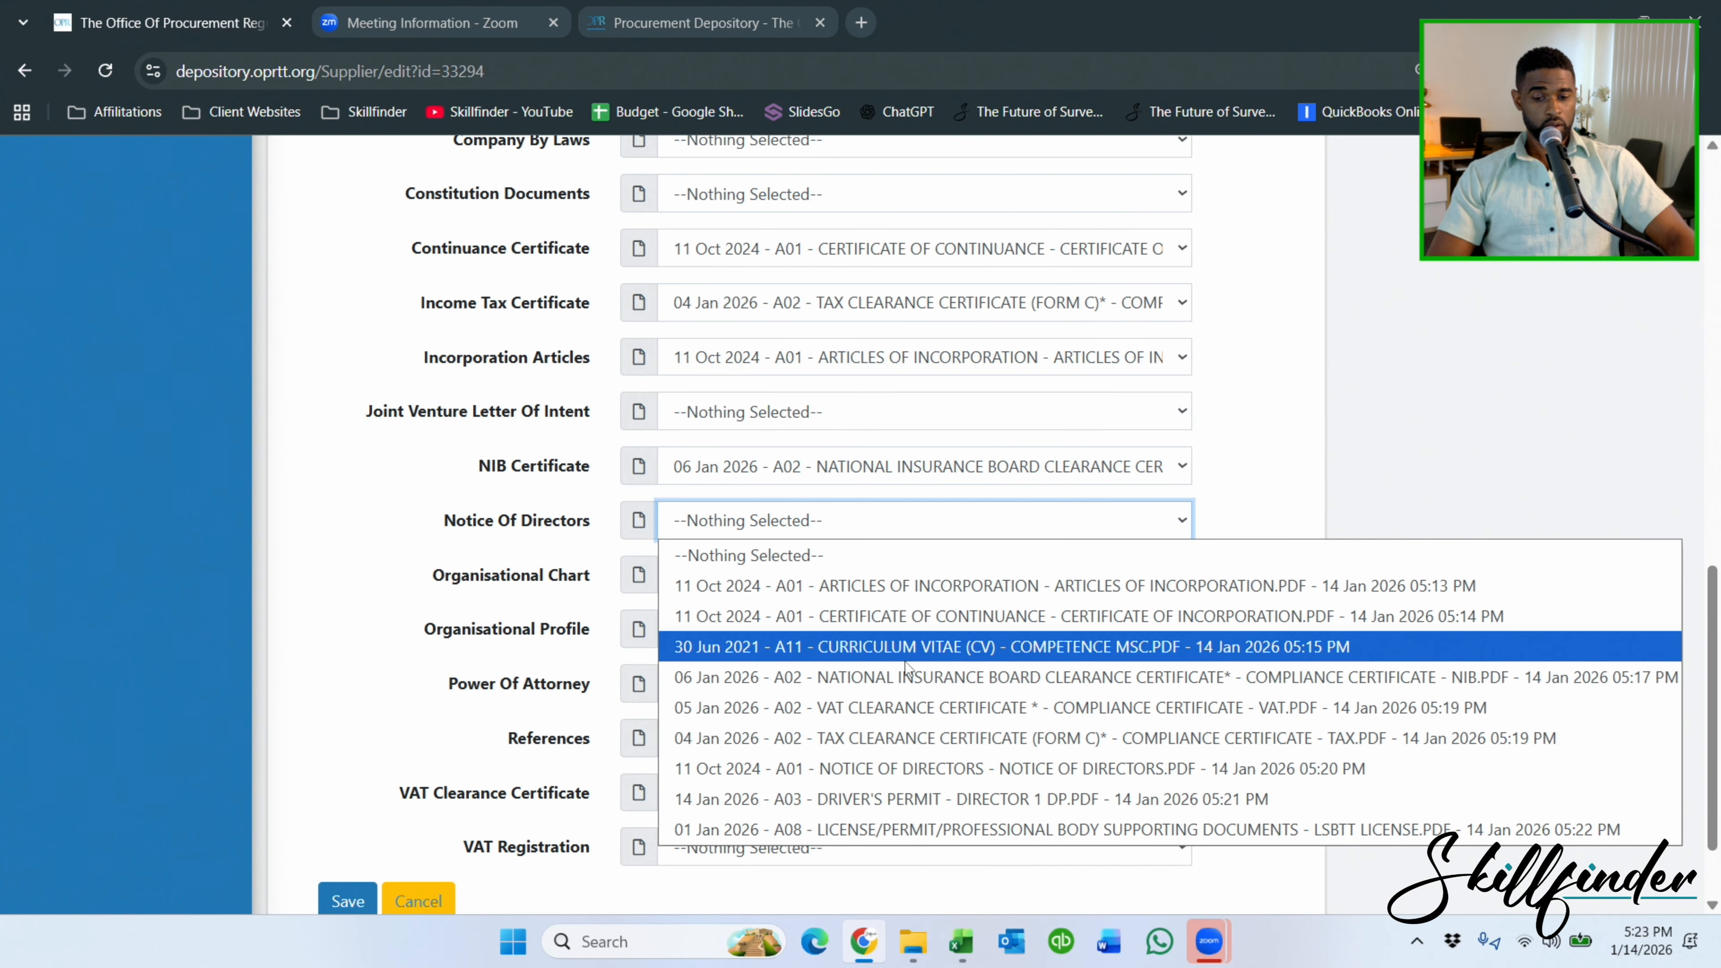
pyautogui.click(927, 774)
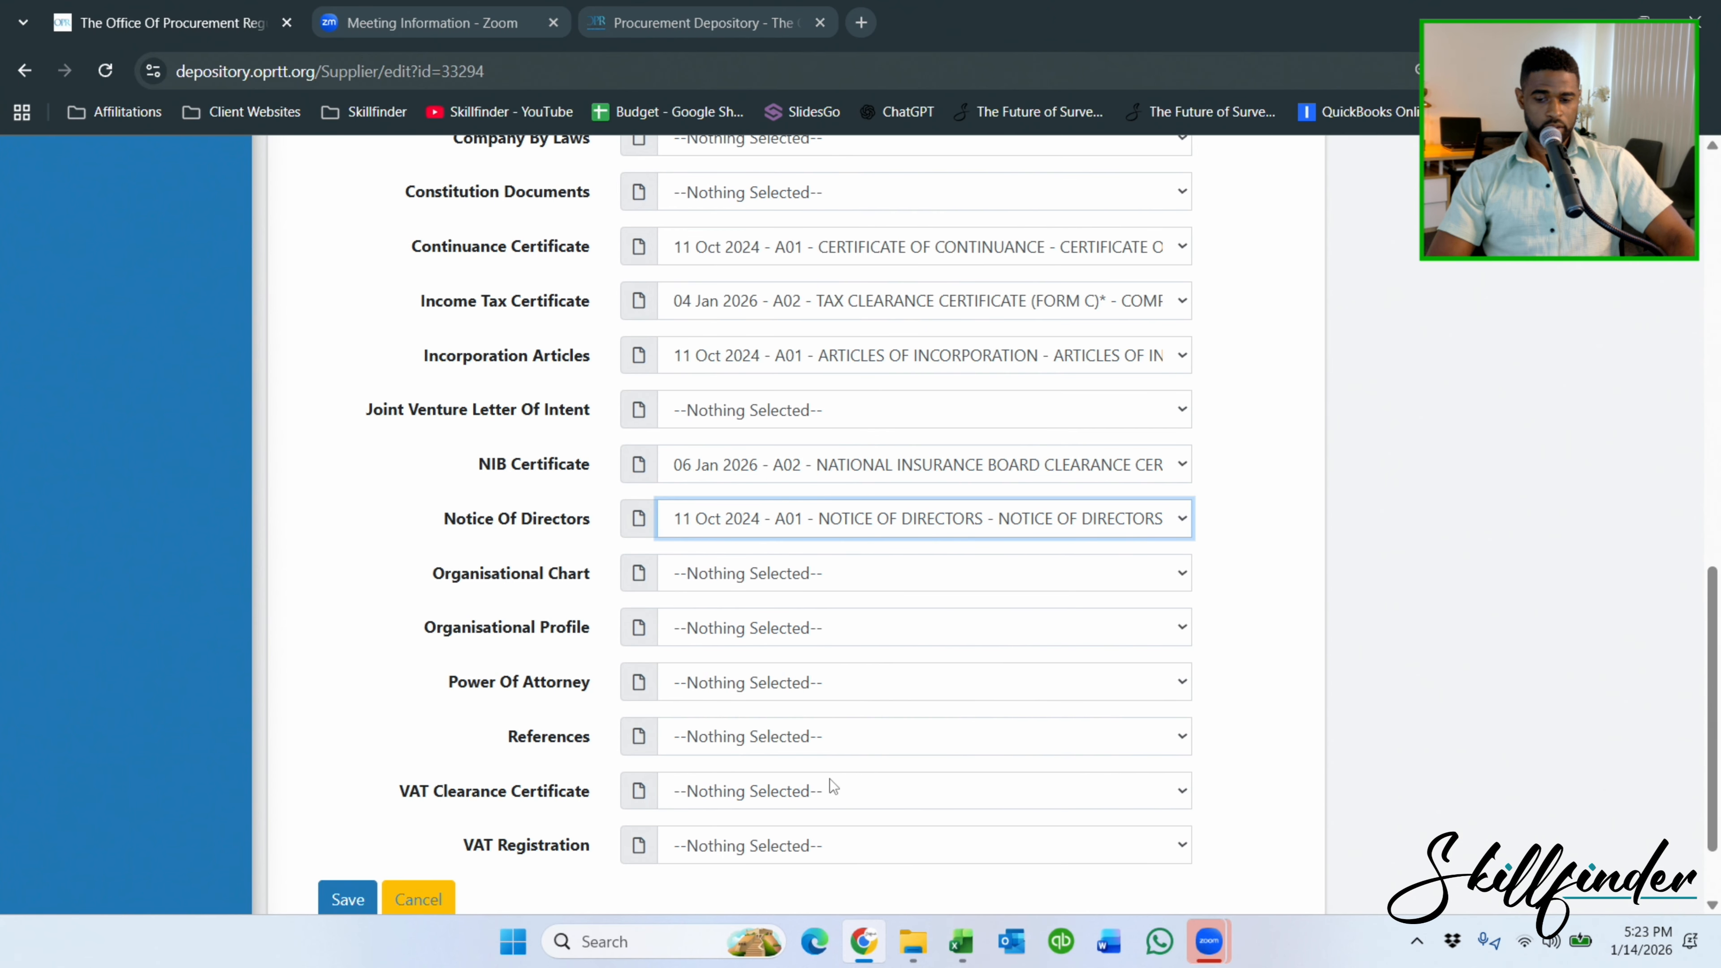
pyautogui.scroll(-2, 732, 756)
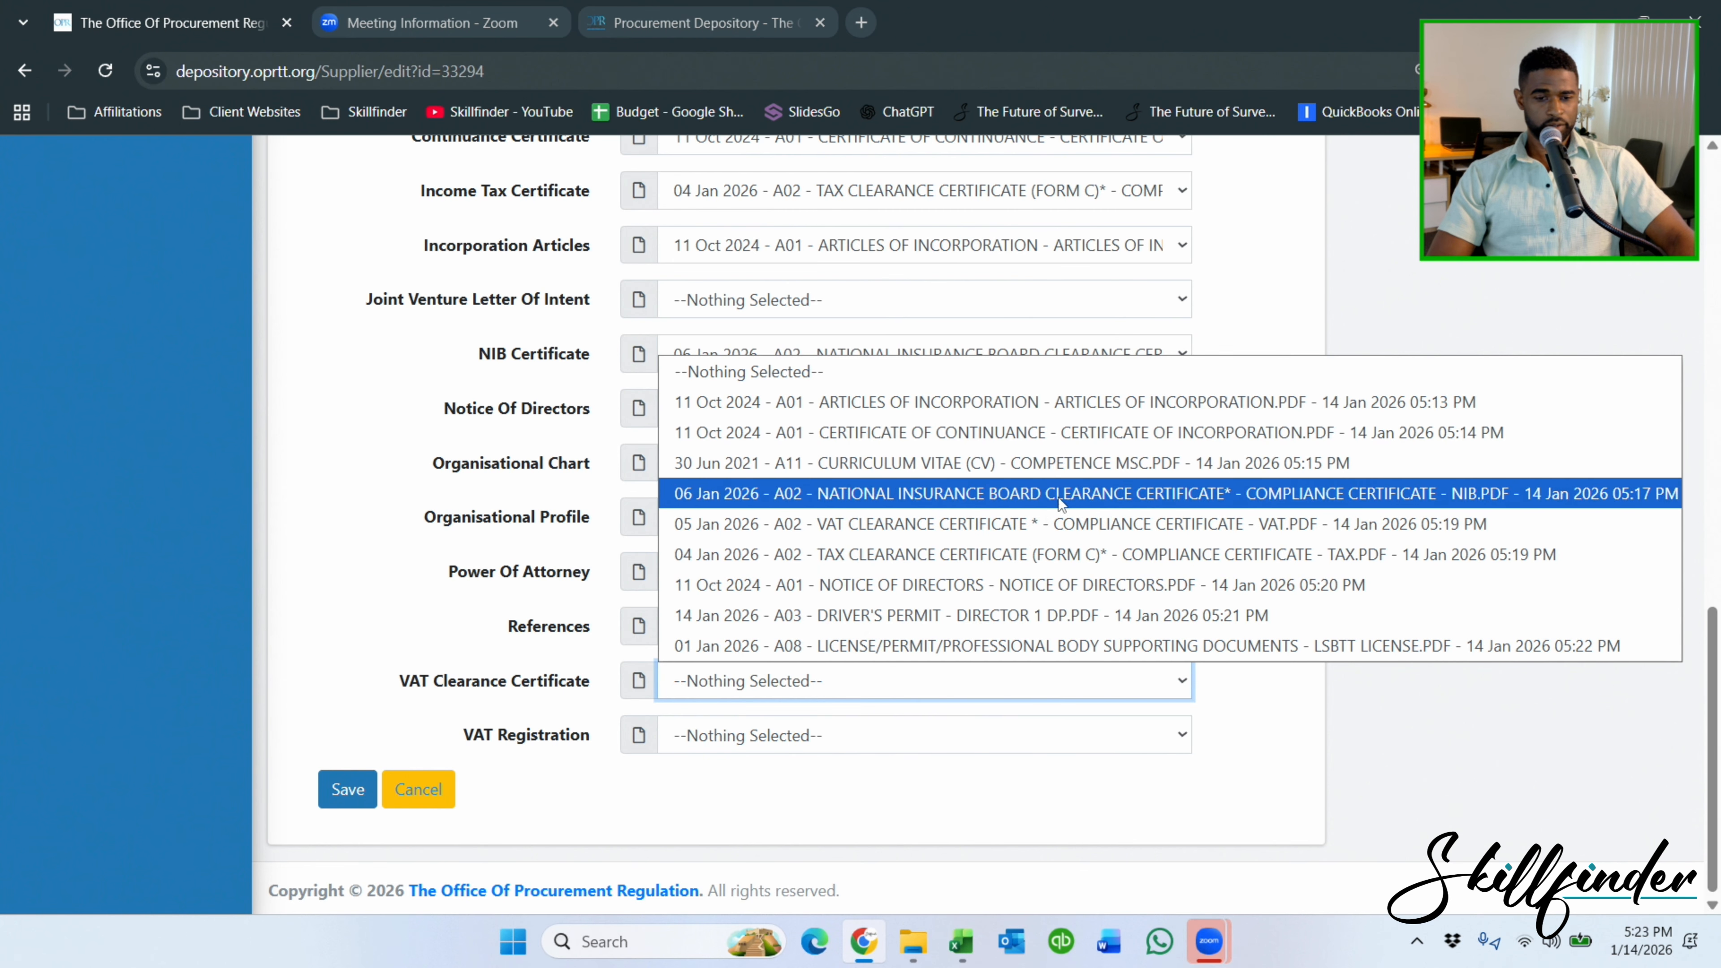
pyautogui.click(864, 529)
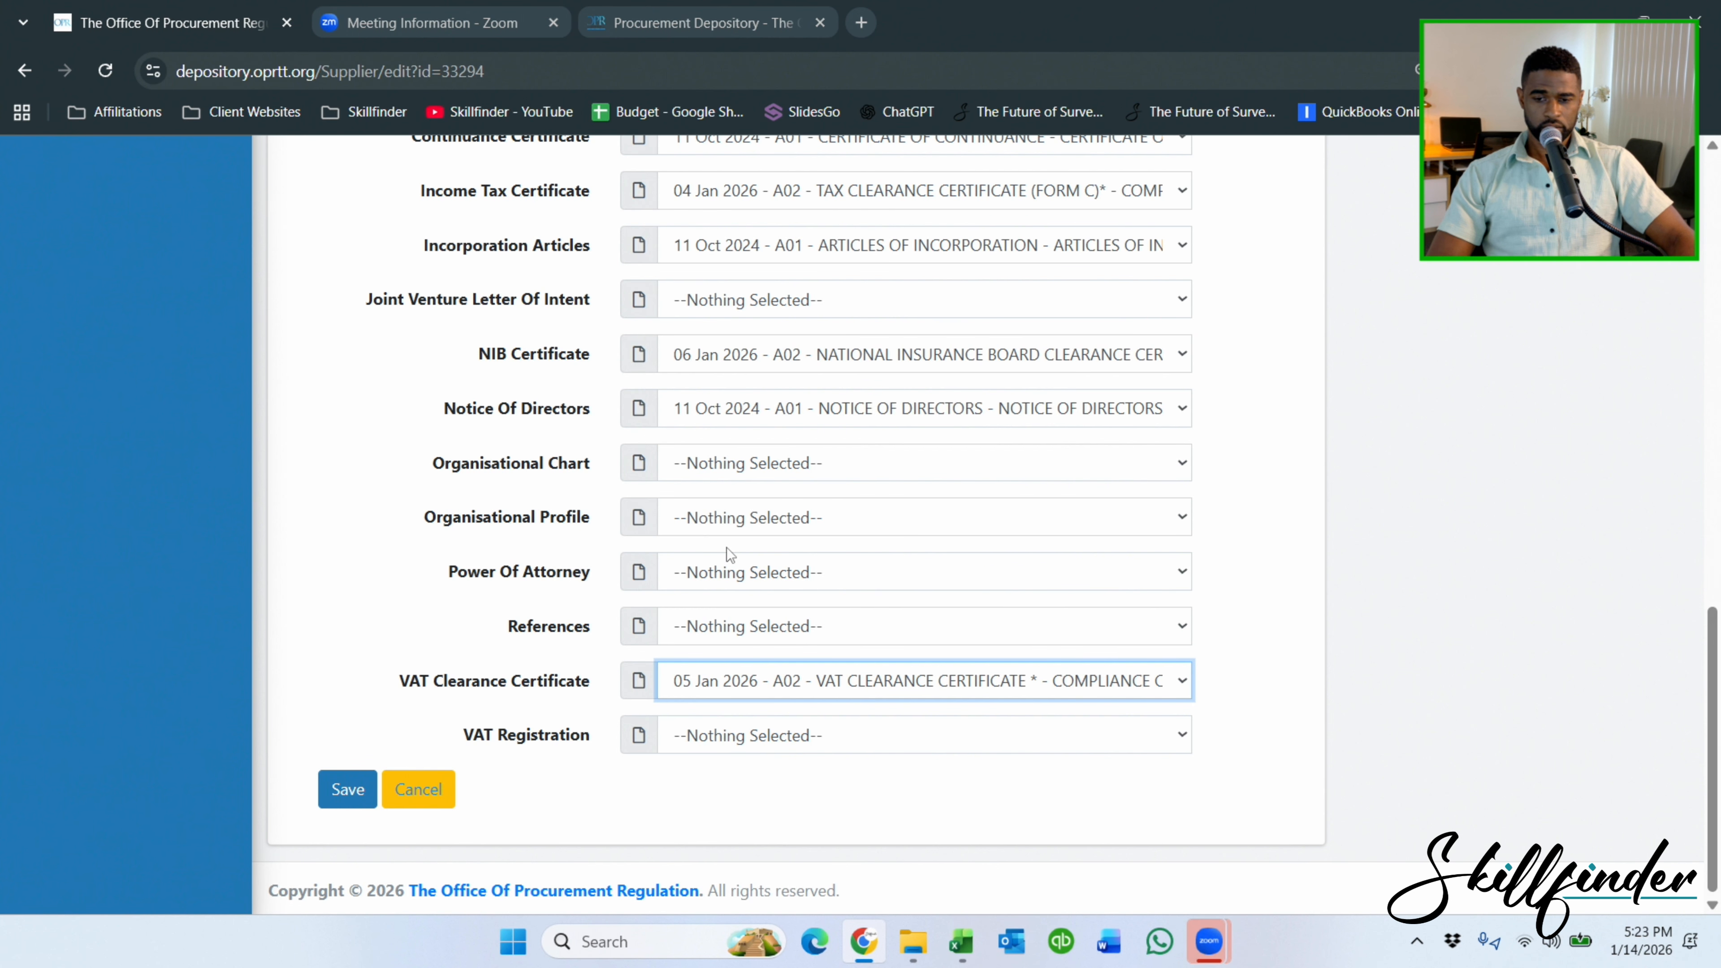
pyautogui.scroll(5, 727, 548)
pyautogui.scroll(3, 749, 549)
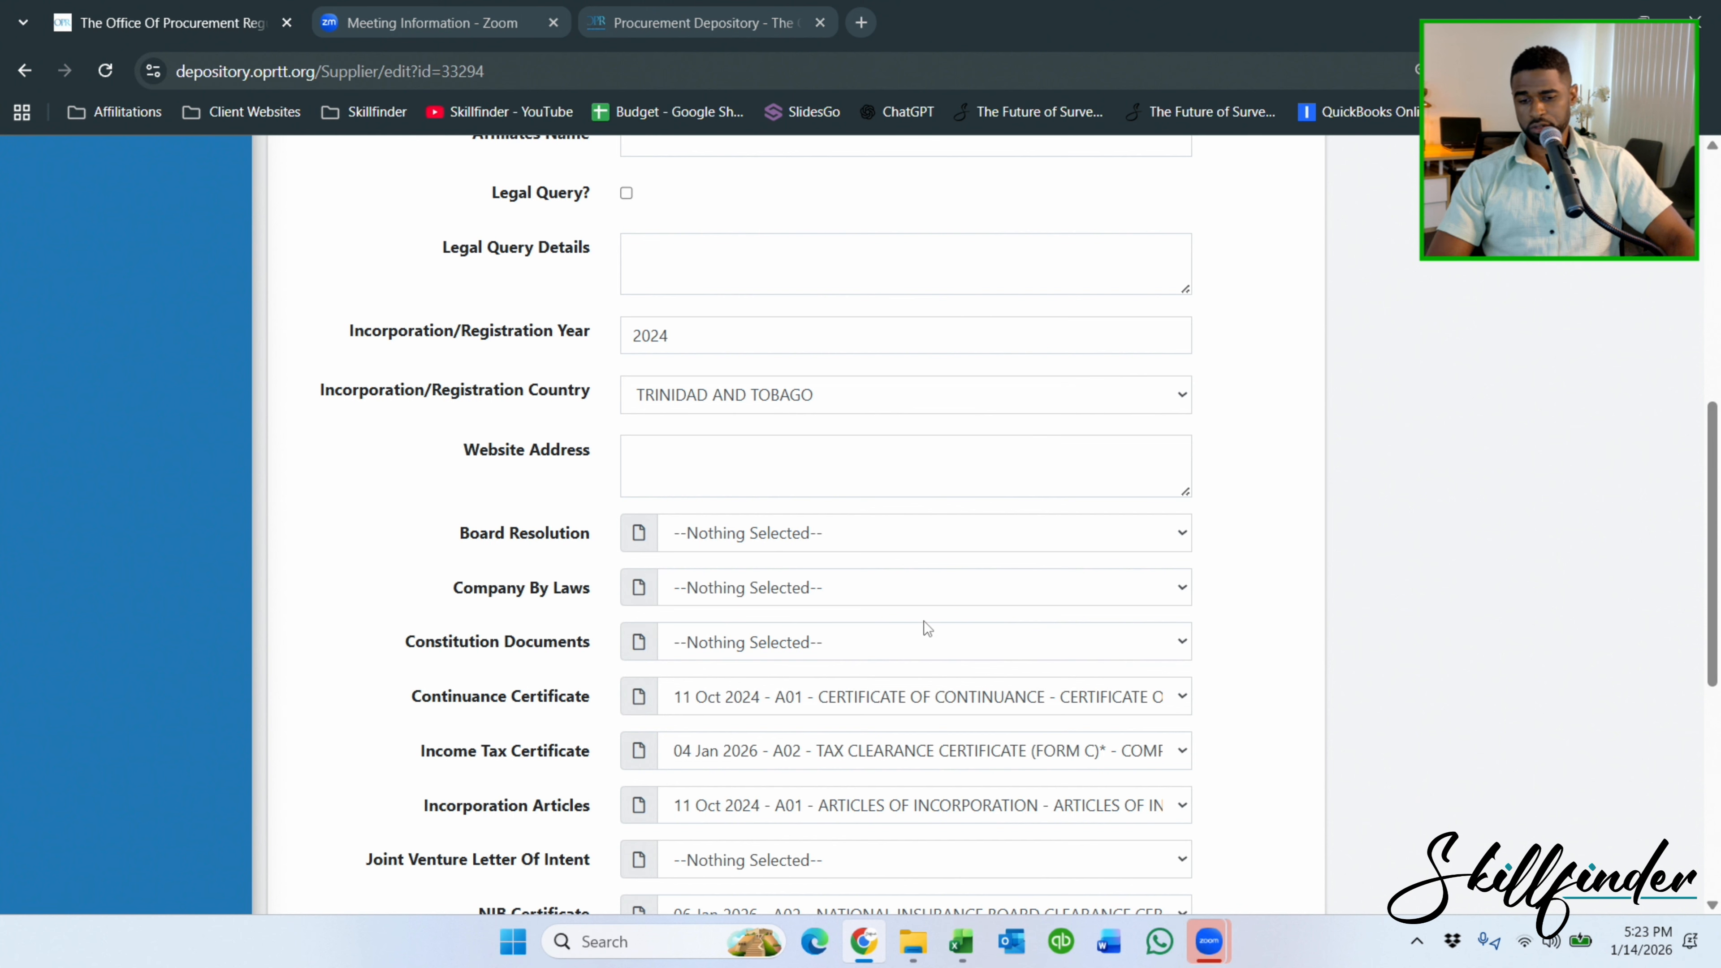
pyautogui.scroll(10, 1028, 757)
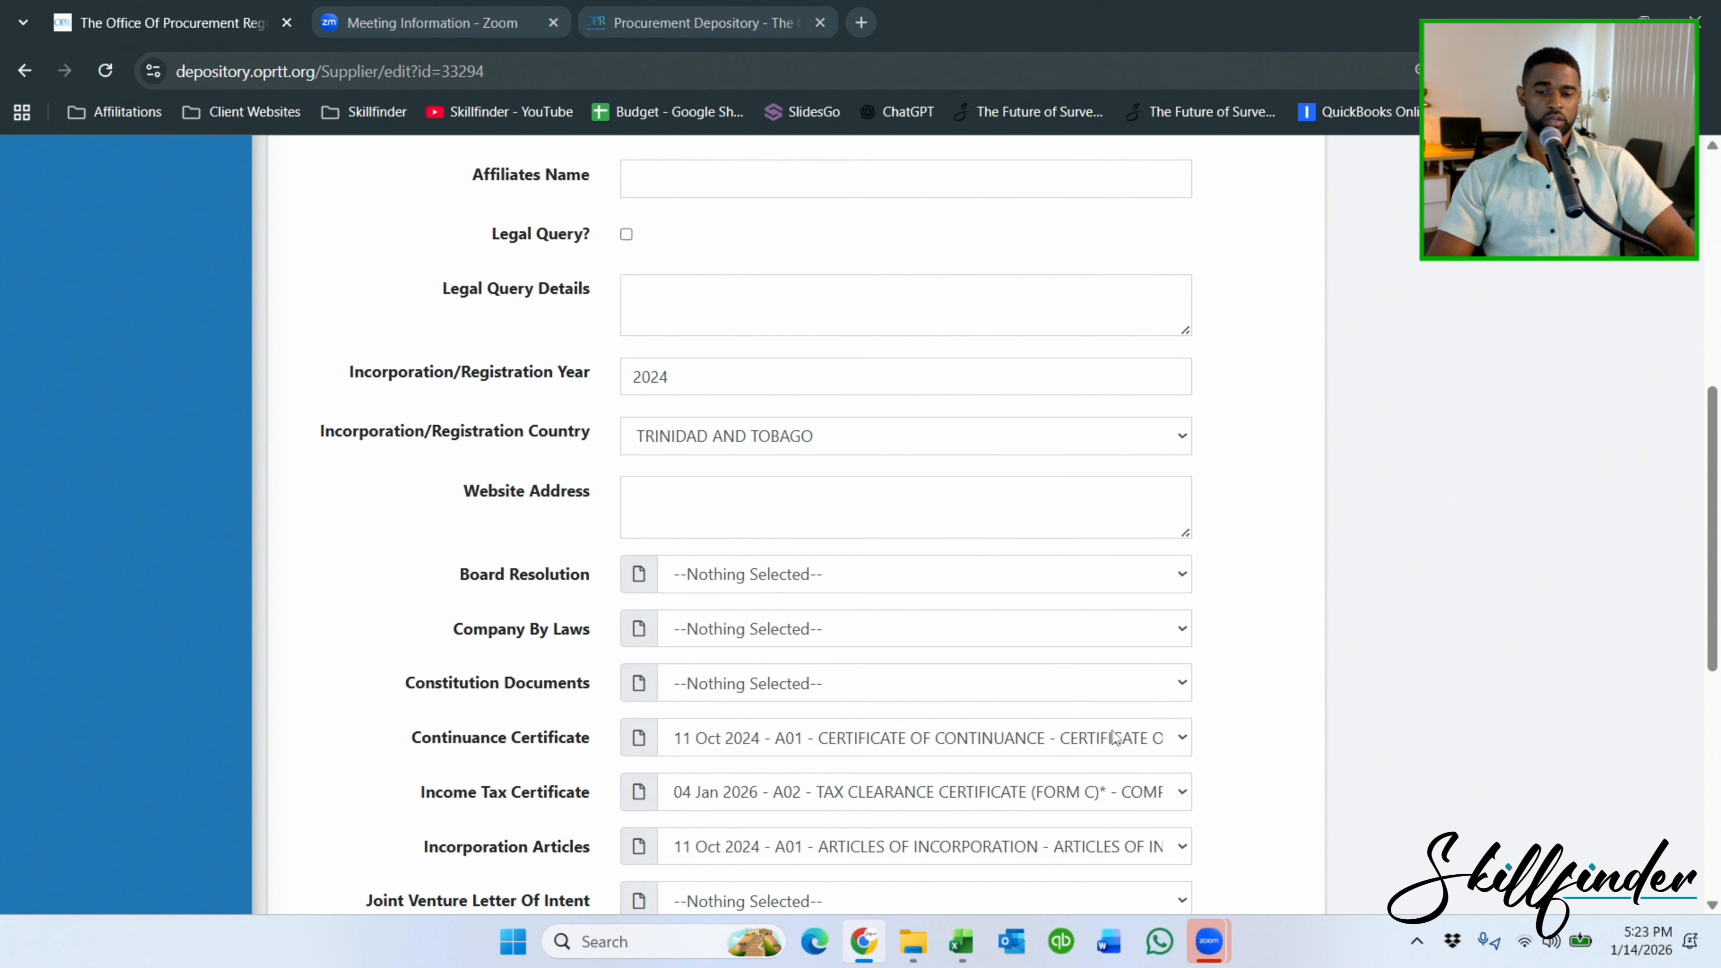
pyautogui.scroll(-20, 1100, 709)
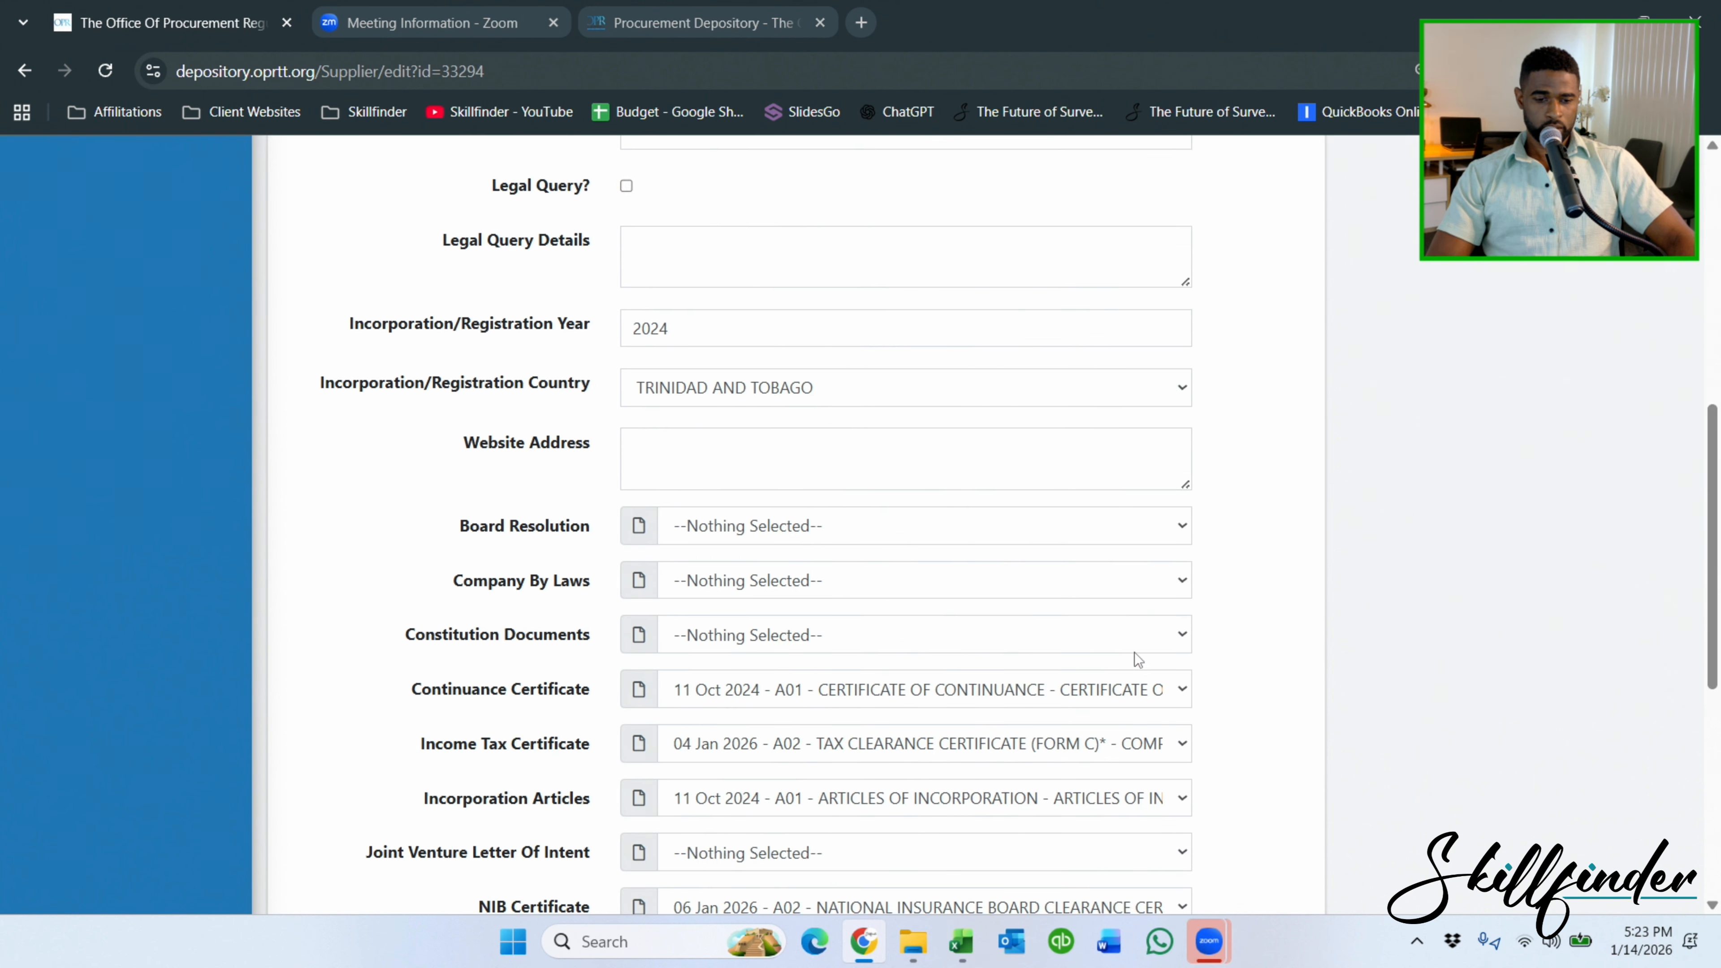
# Save the supplier details, return to the dashboard, and open Lines Of Business.
pyautogui.click(357, 795)
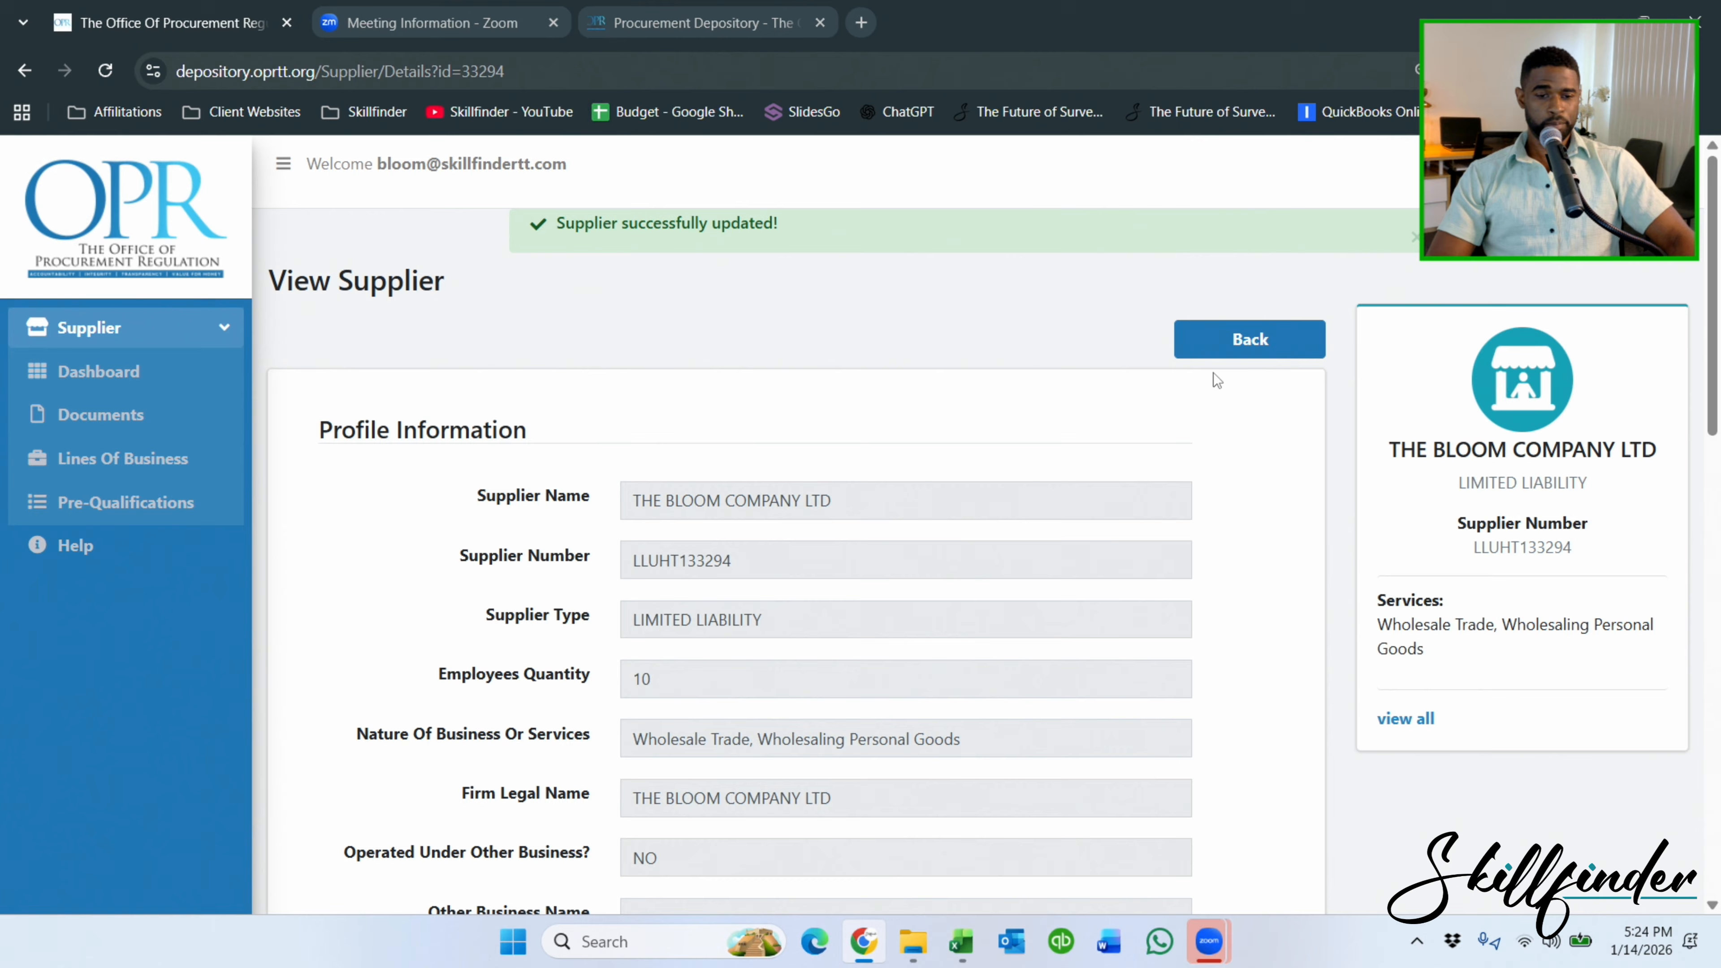
pyautogui.click(1255, 340)
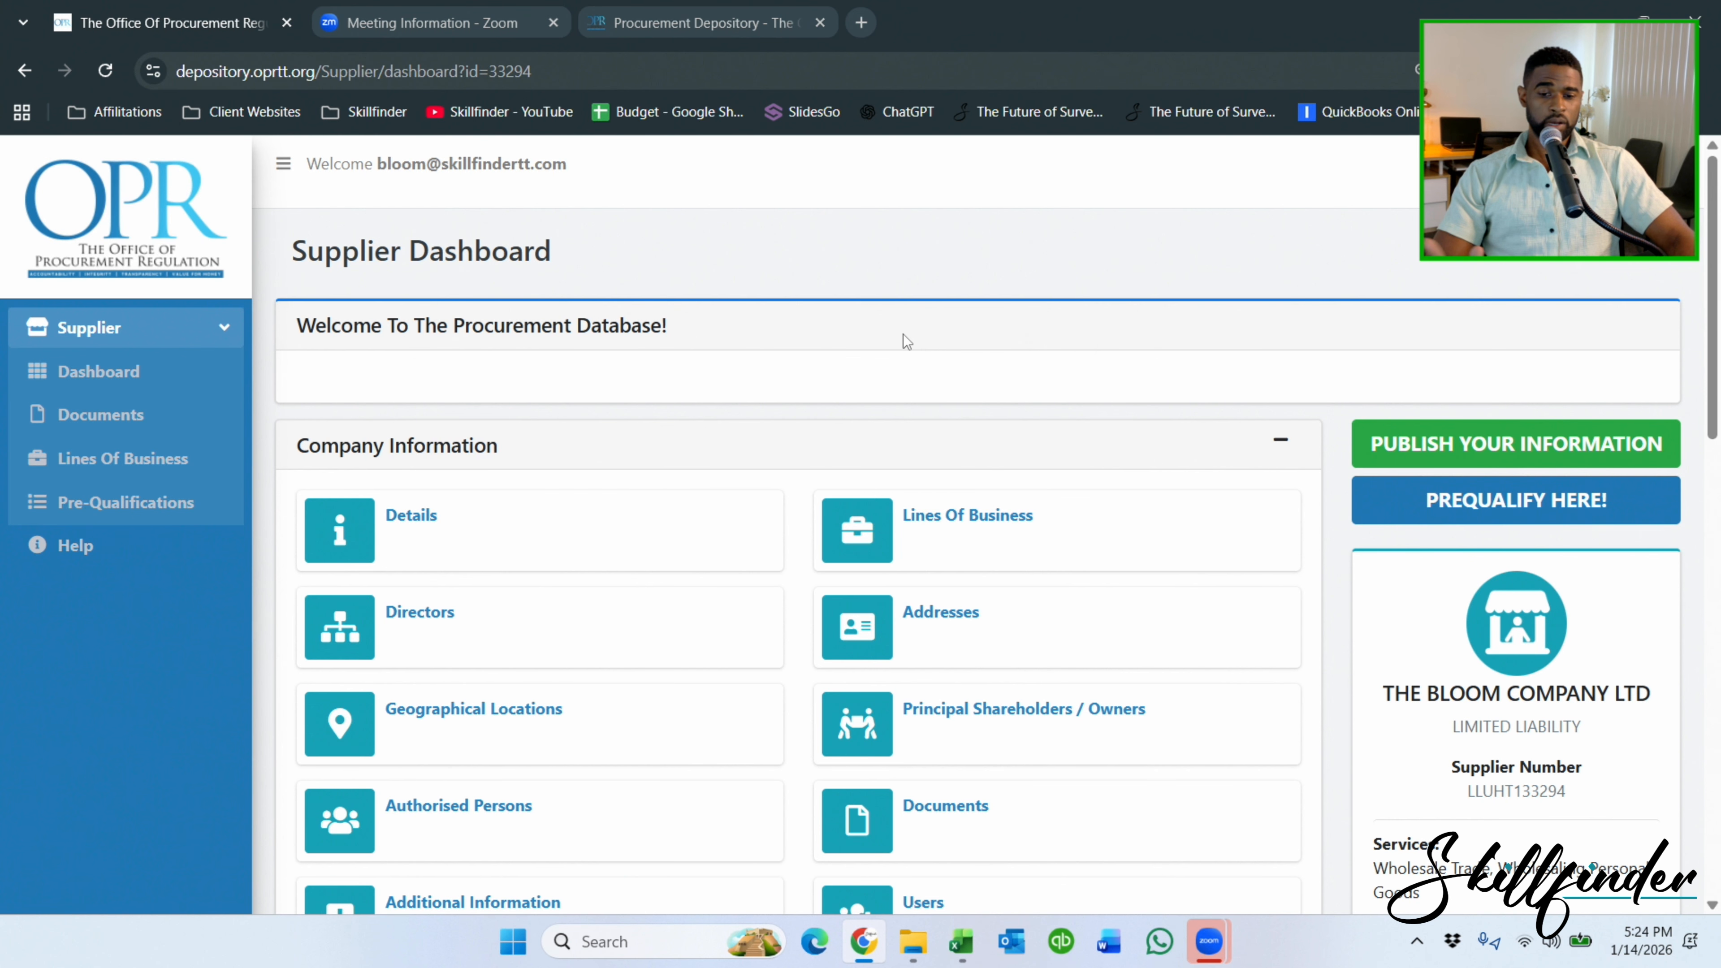
pyautogui.click(973, 527)
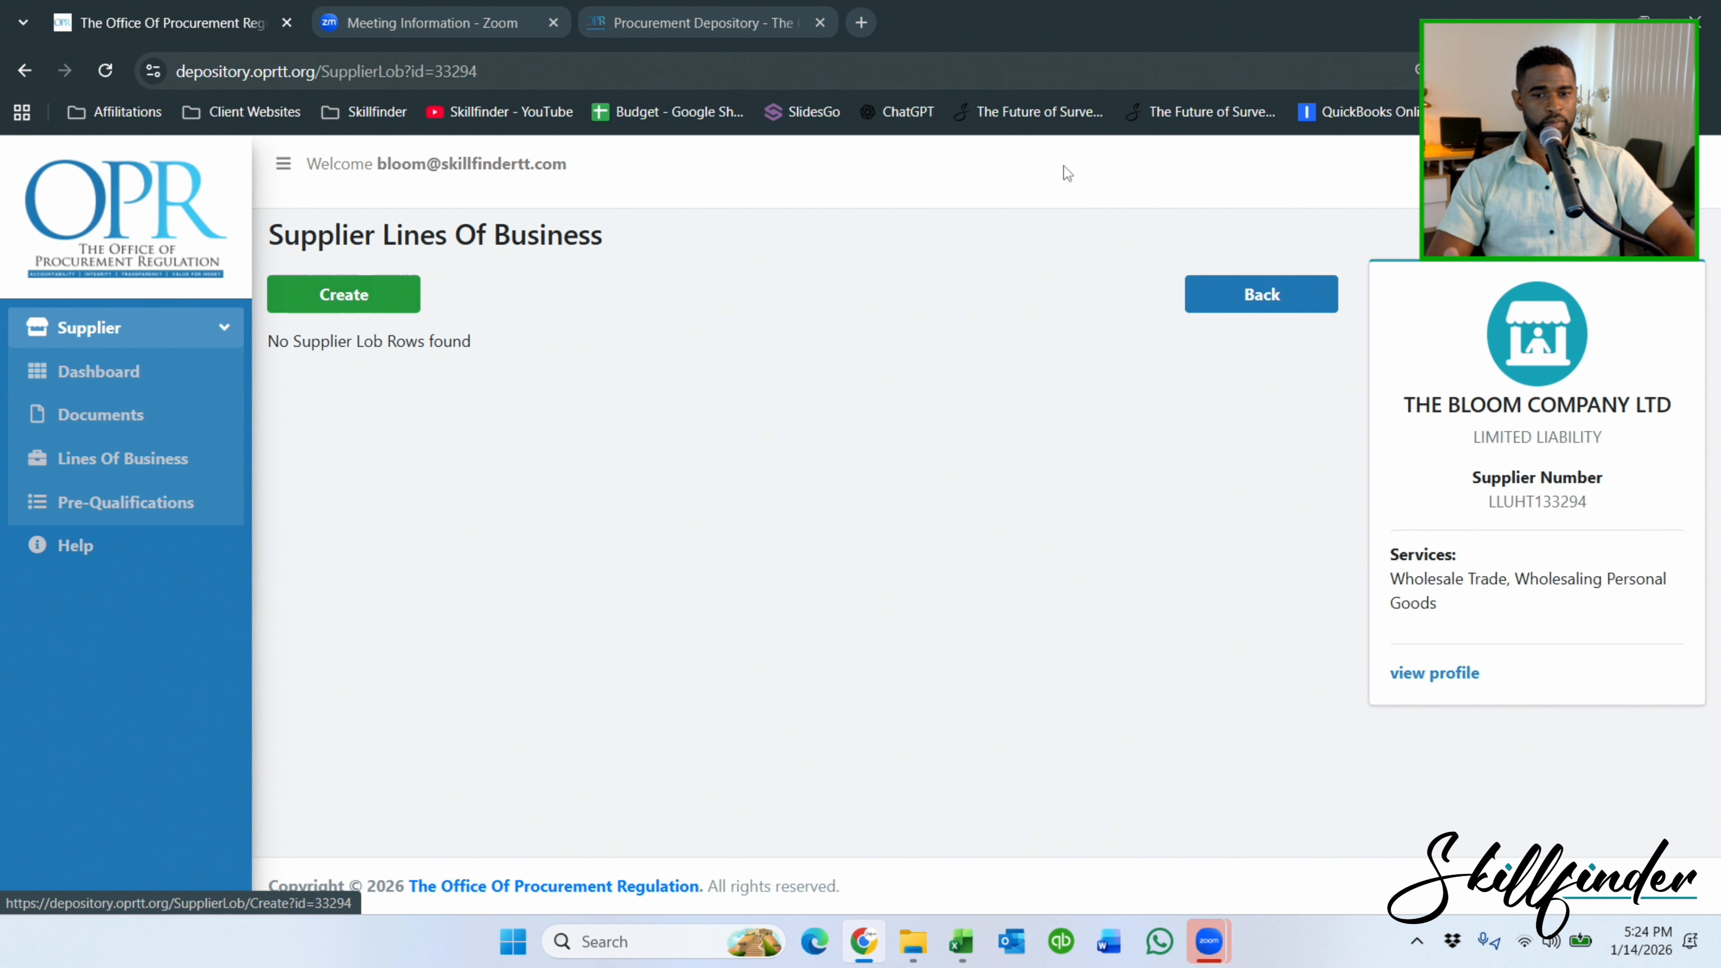
# Place the browser beside Excel, start a new line of business, and note 81151604 - Land surveying.
pyautogui.moveTo(1126, 26); pyautogui.dragTo(0, 288)
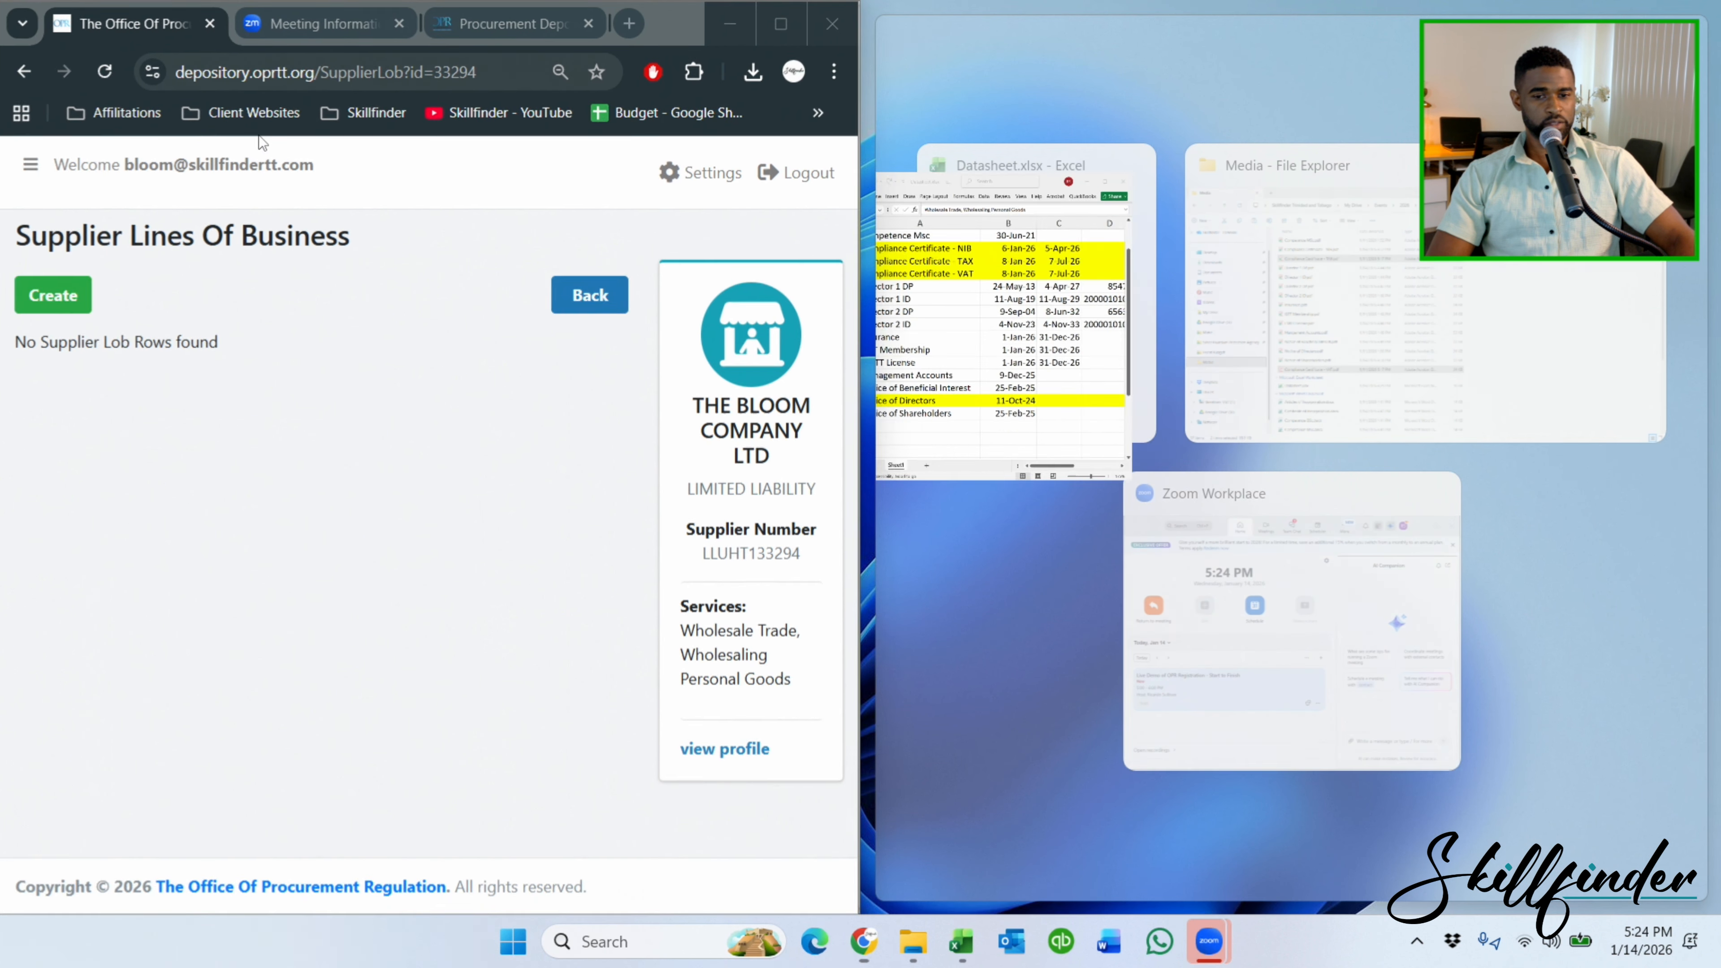
pyautogui.click(1078, 209)
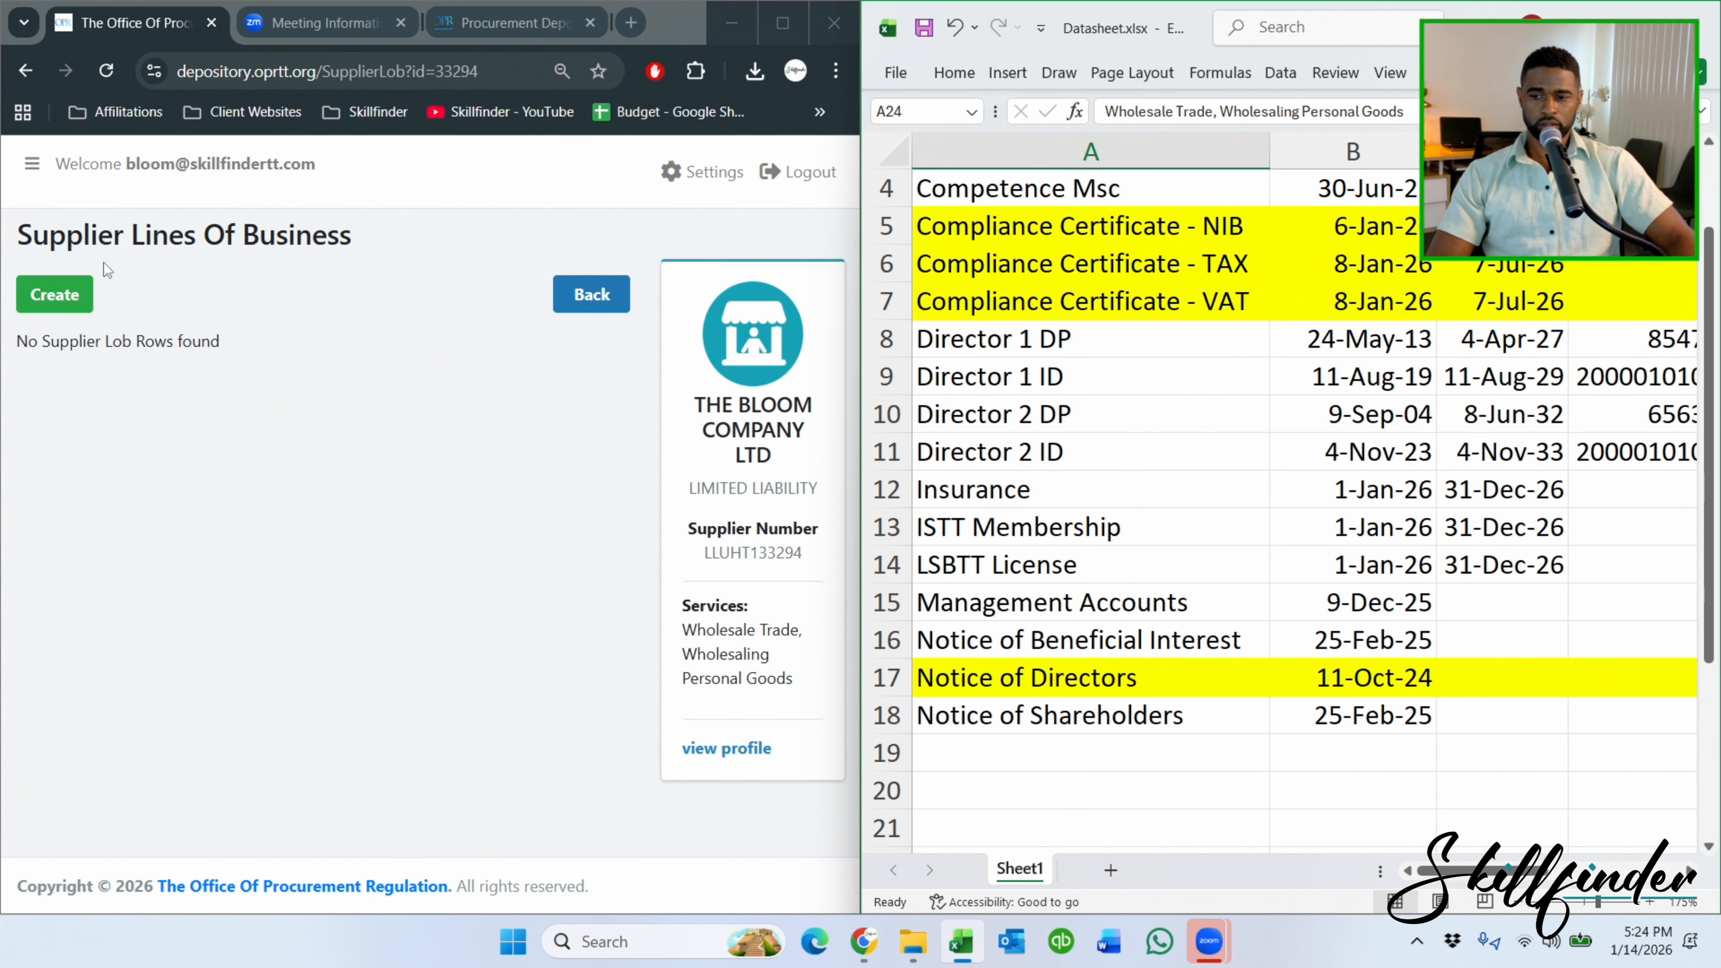
pyautogui.click(54, 294)
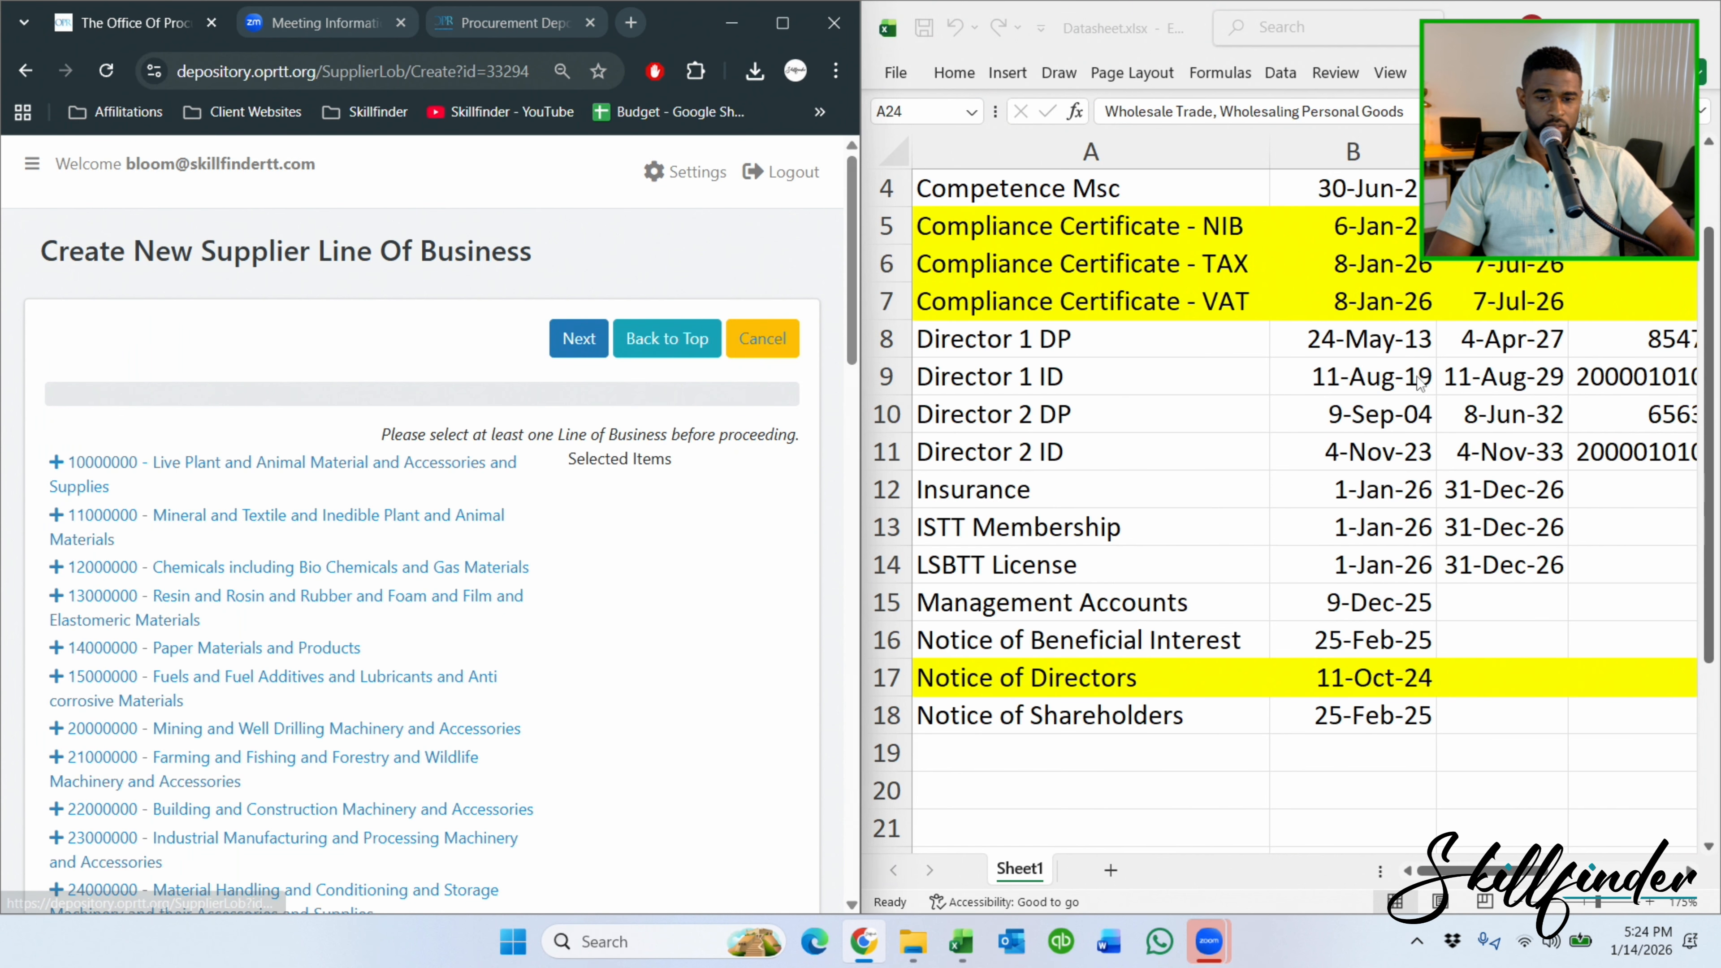
pyautogui.scroll(-6, 1267, 355)
pyautogui.scroll(1, 1267, 355)
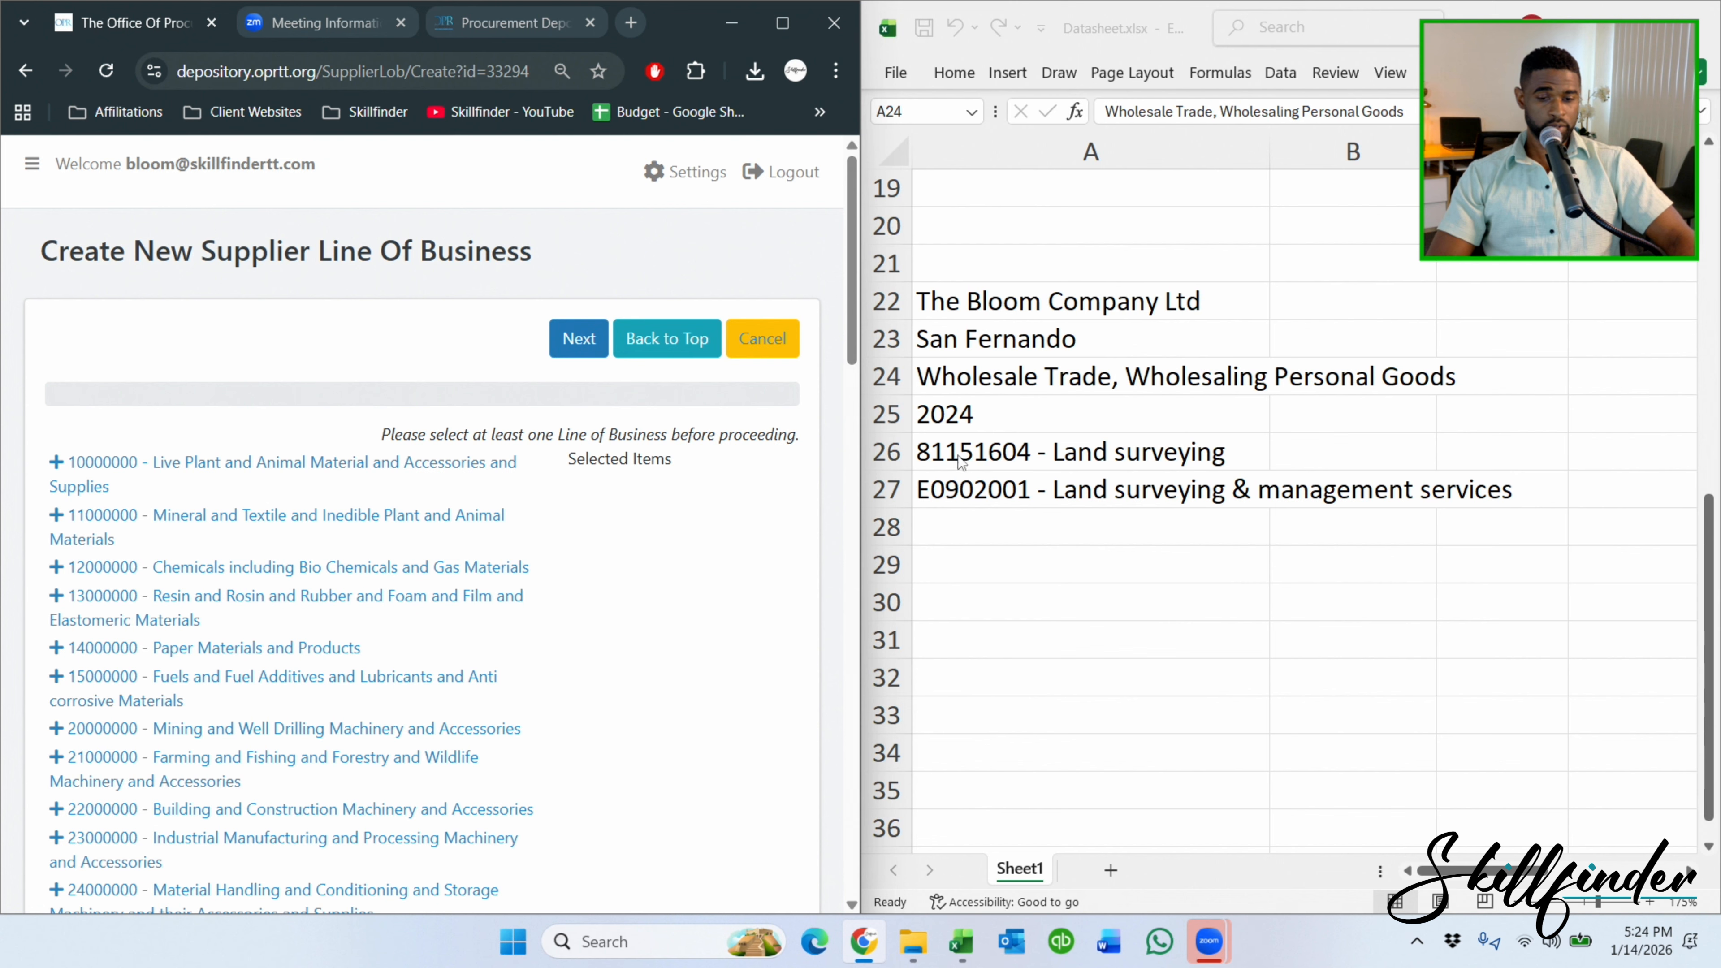
pyautogui.click(960, 475)
pyautogui.click(959, 452)
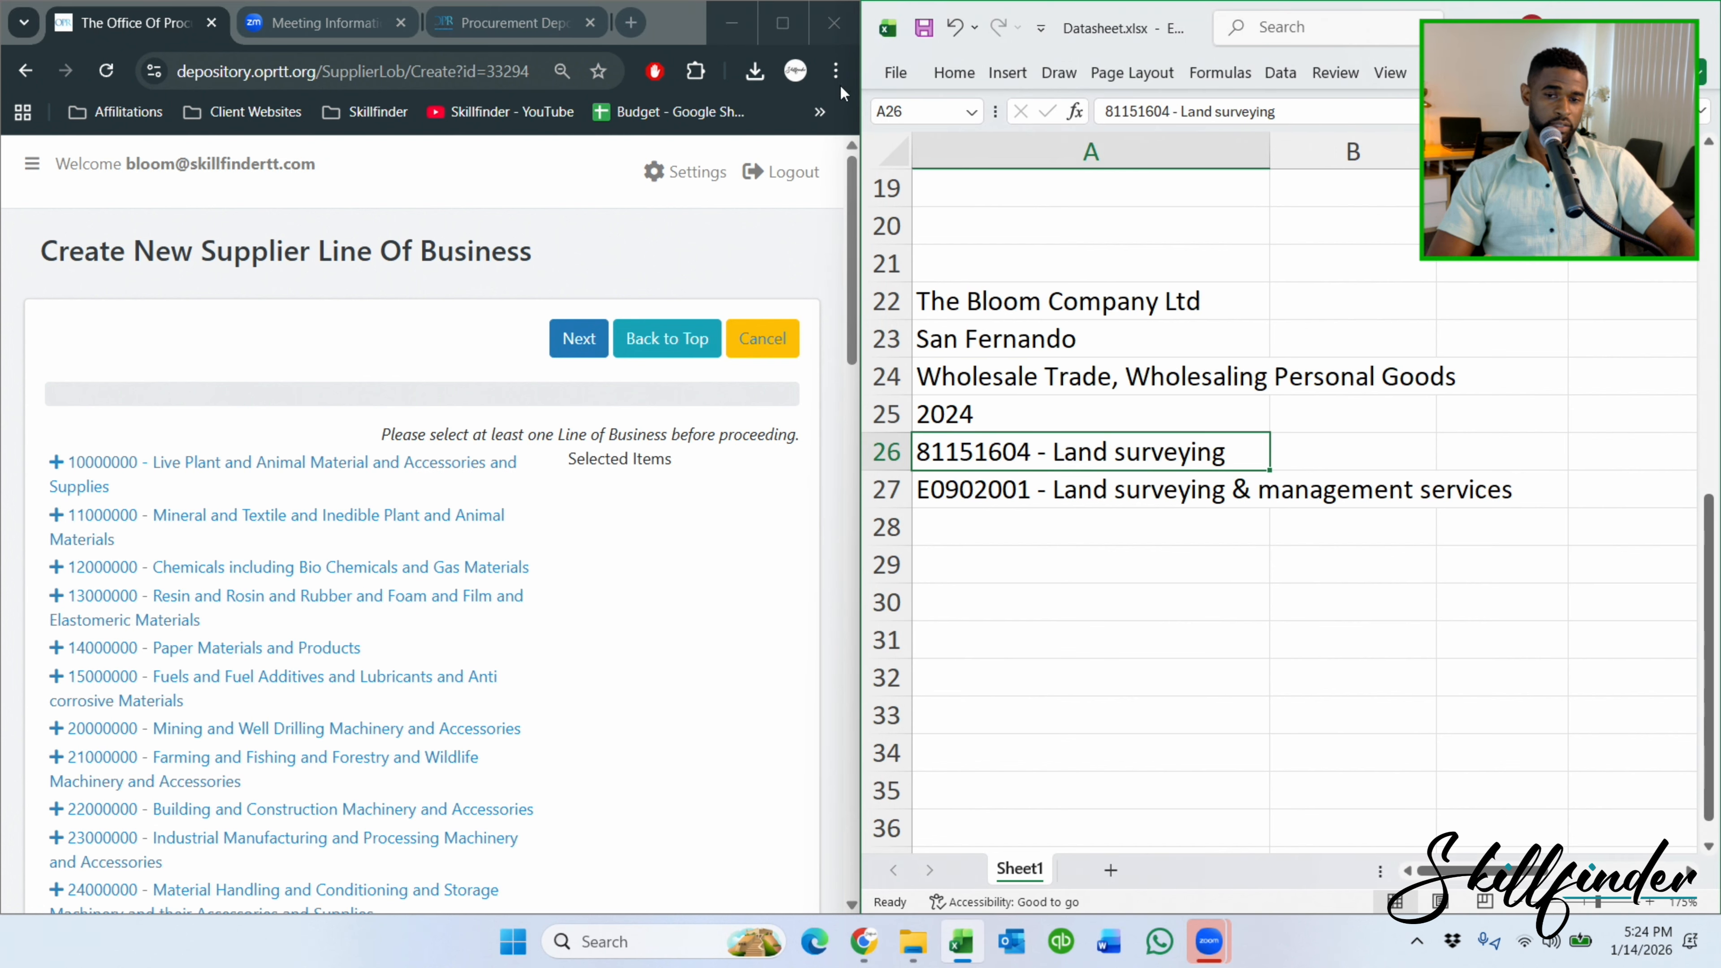
pyautogui.click(791, 30)
pyautogui.scroll(-3, 817, 444)
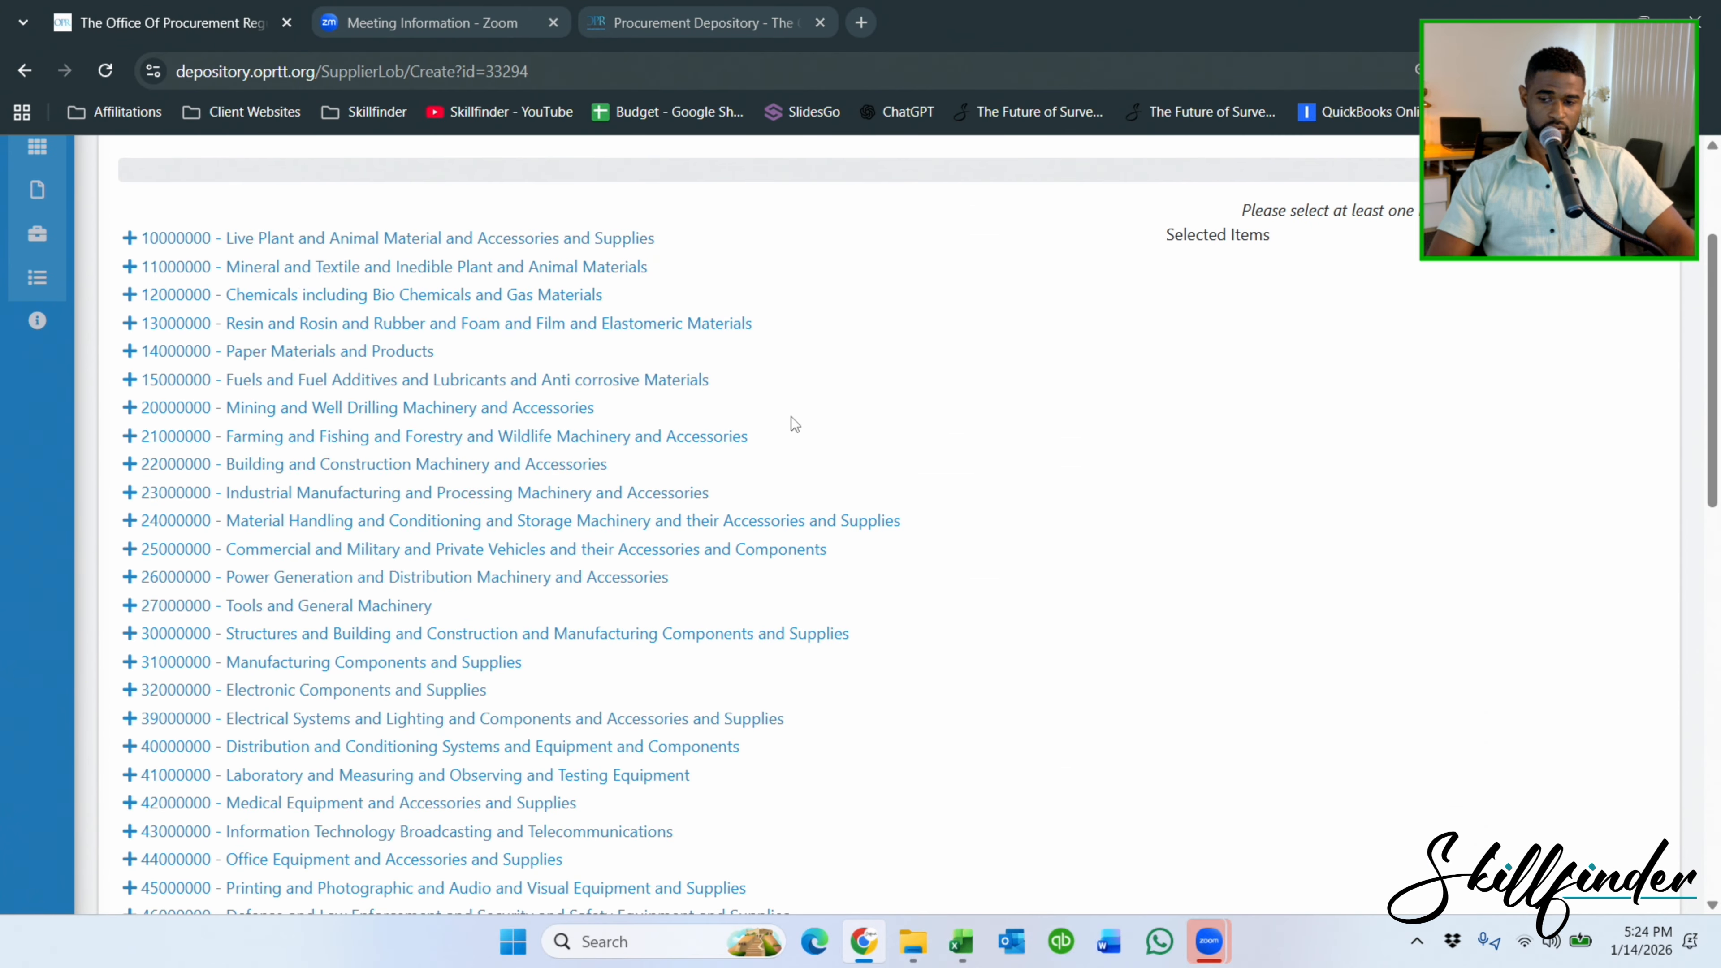
pyautogui.scroll(3, 315, 356)
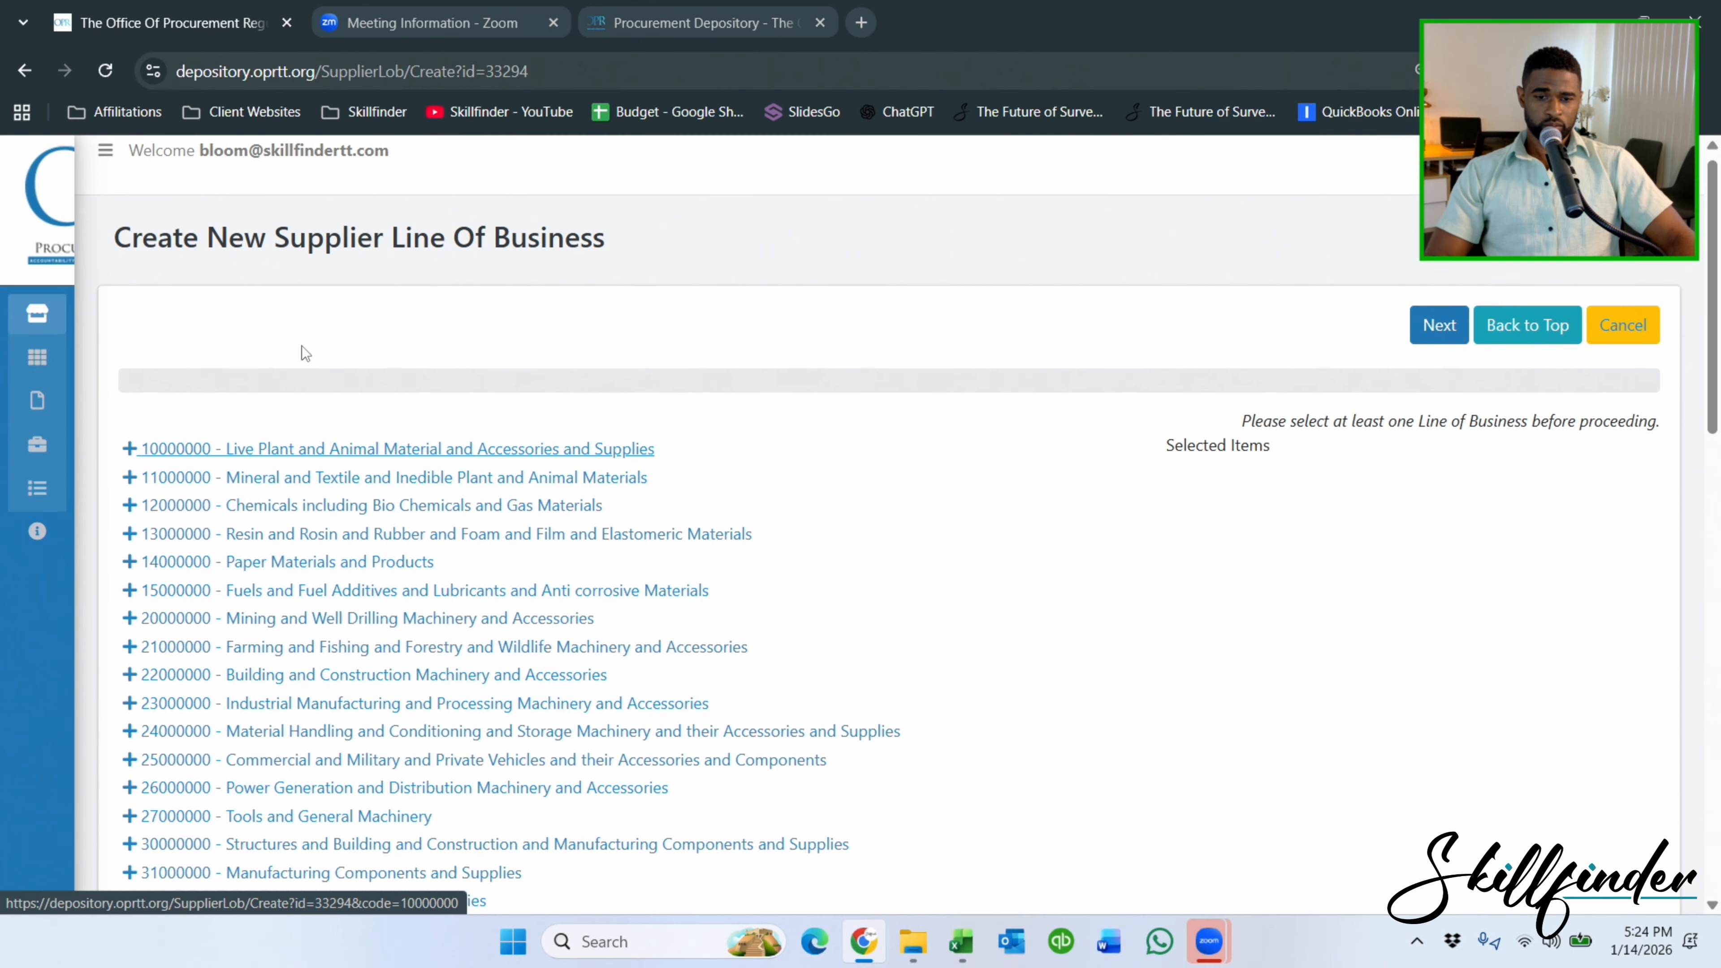
pyautogui.hotkey('ctrl', '+')
pyautogui.hotkey('ctrl', '+')
pyautogui.scroll(-4, 691, 357)
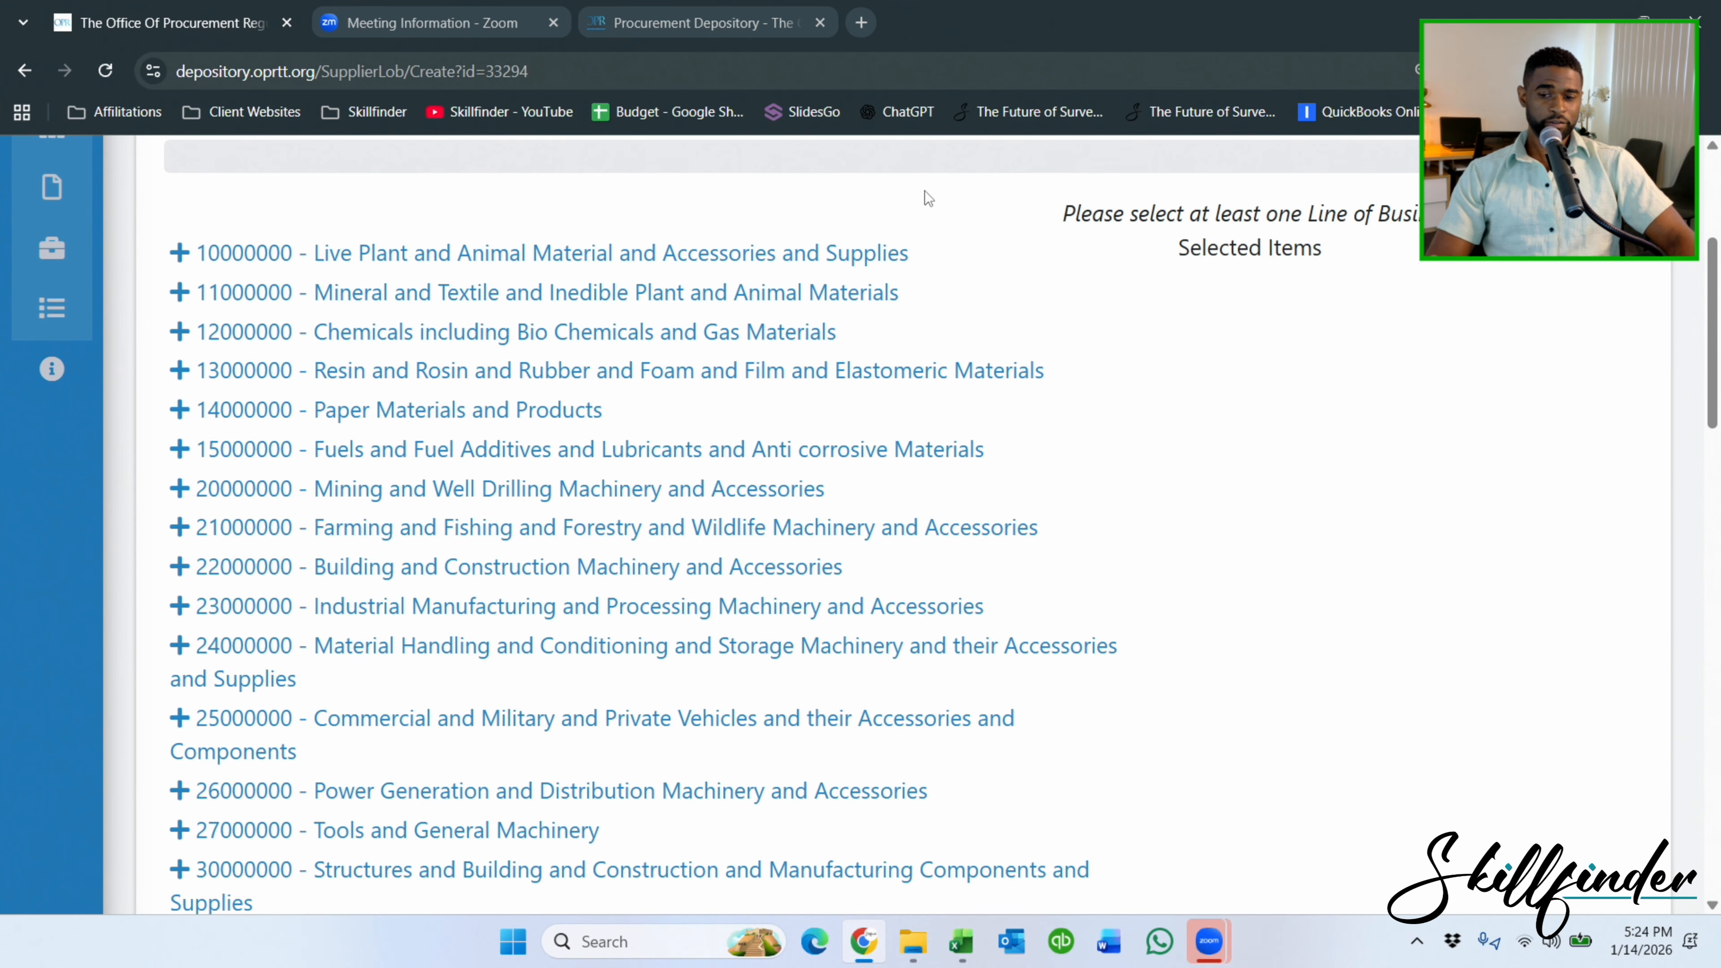
pyautogui.scroll(-1, 925, 192)
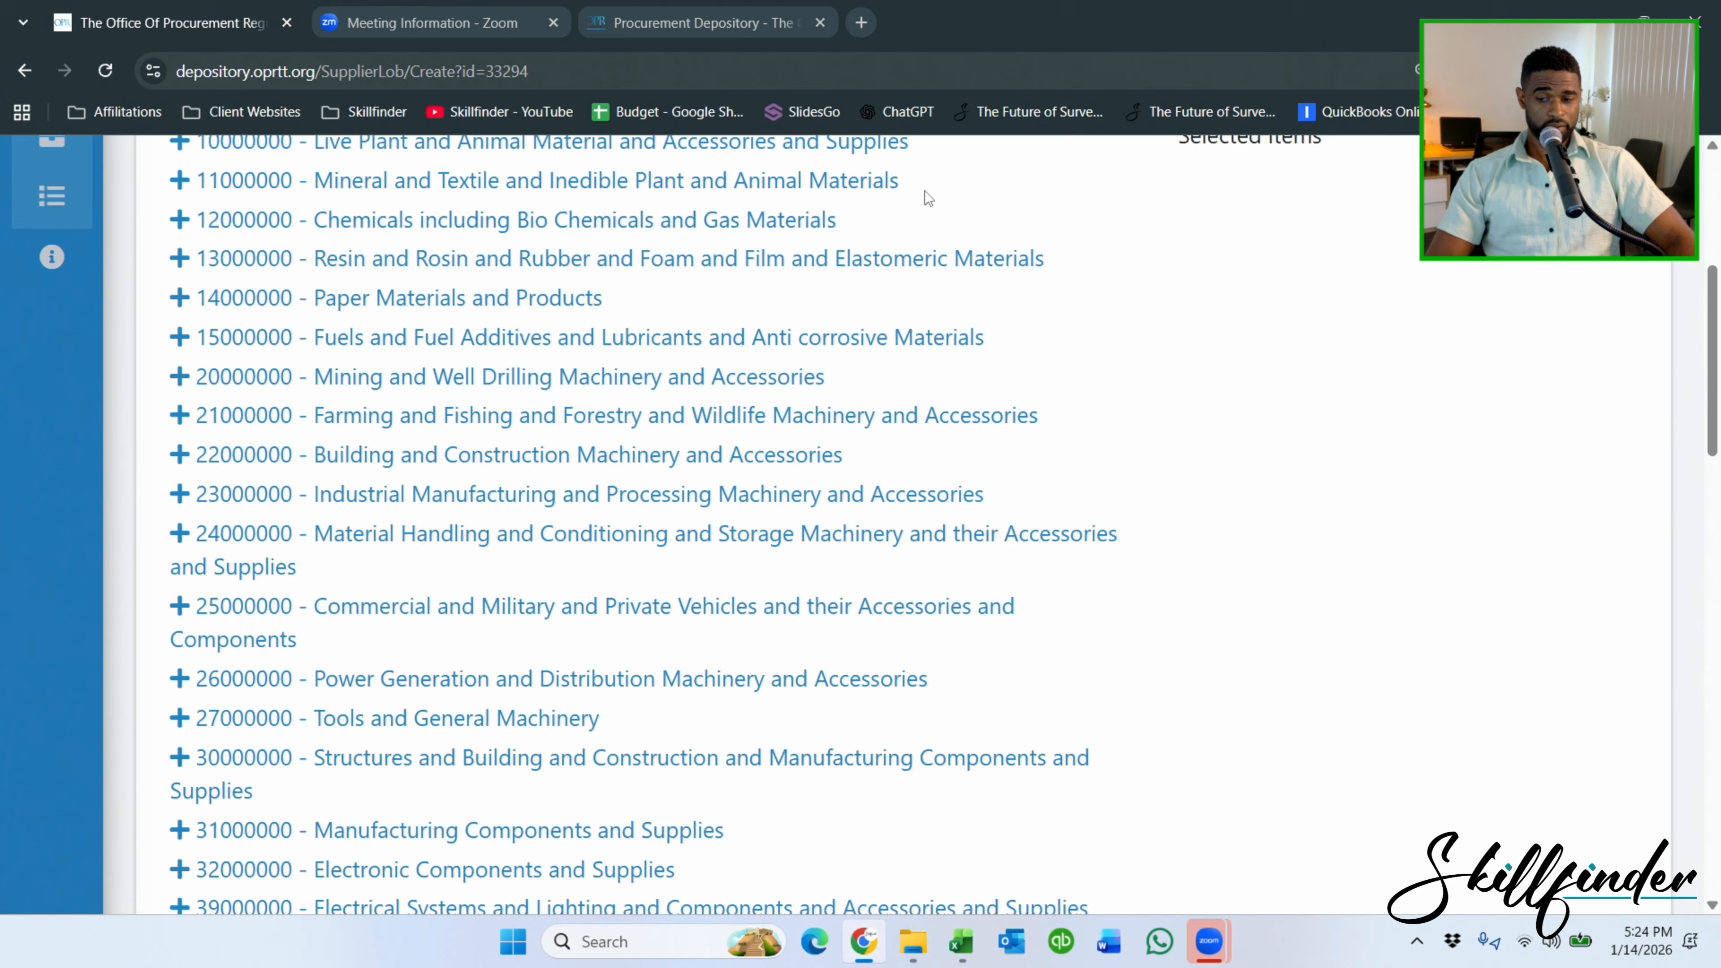
pyautogui.click(179, 416)
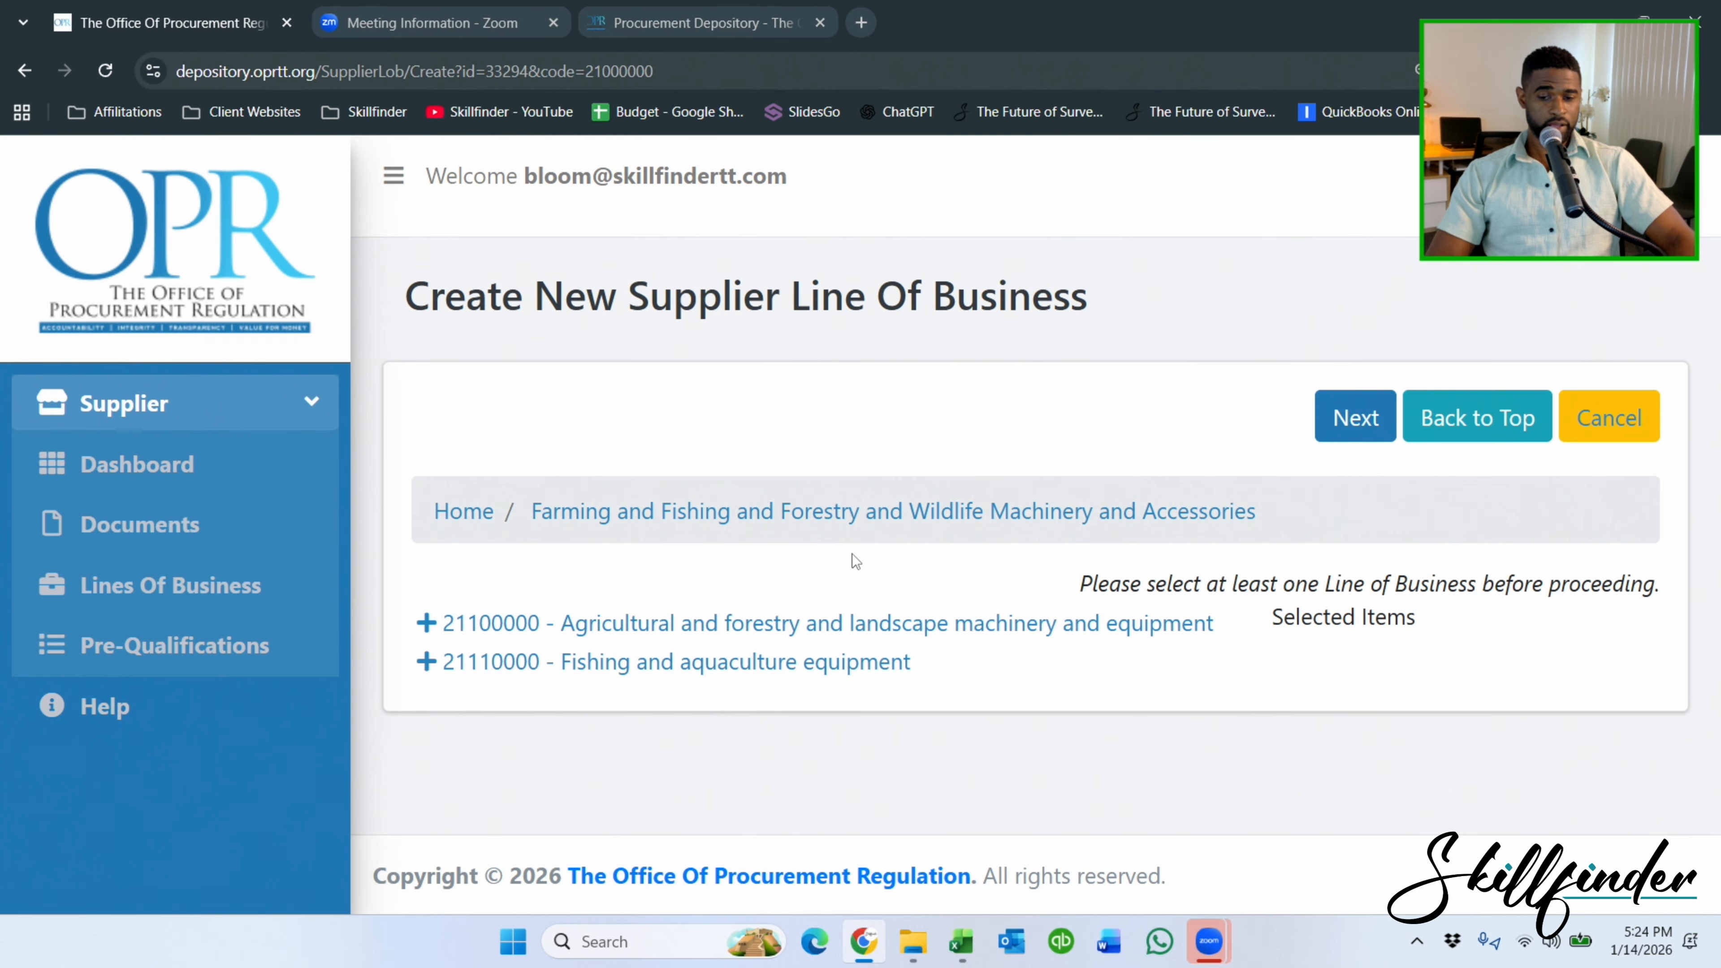
pyautogui.click(431, 627)
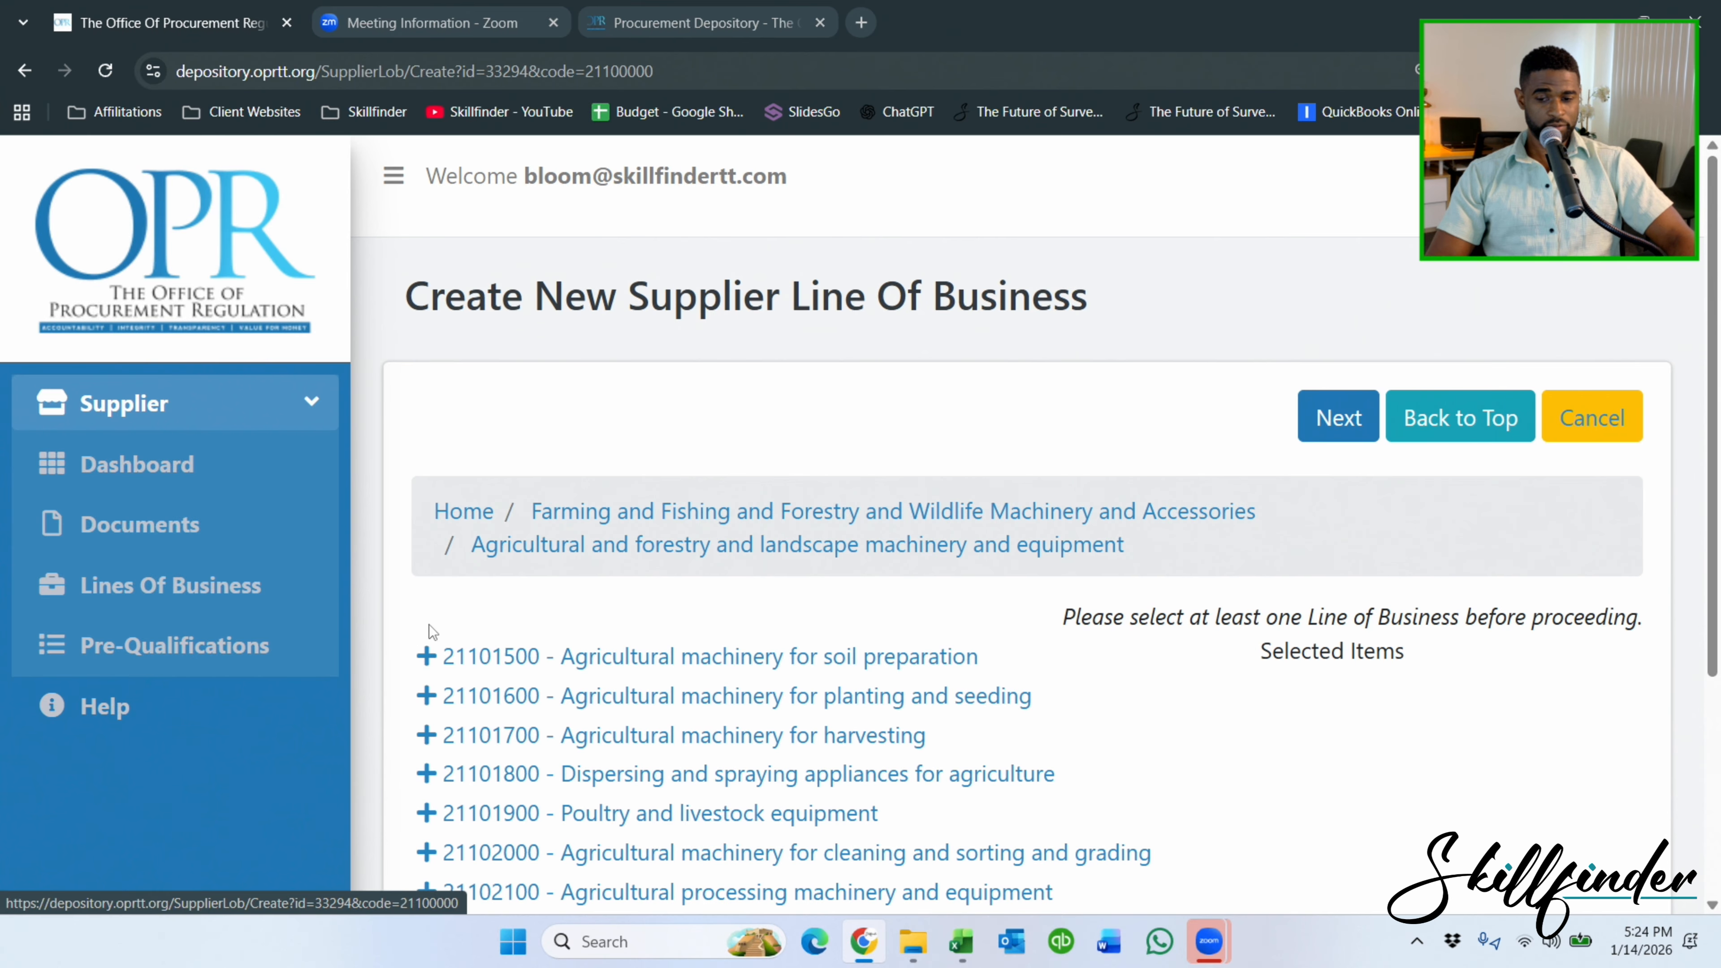
pyautogui.scroll(-1, 492, 614)
pyautogui.click(492, 544)
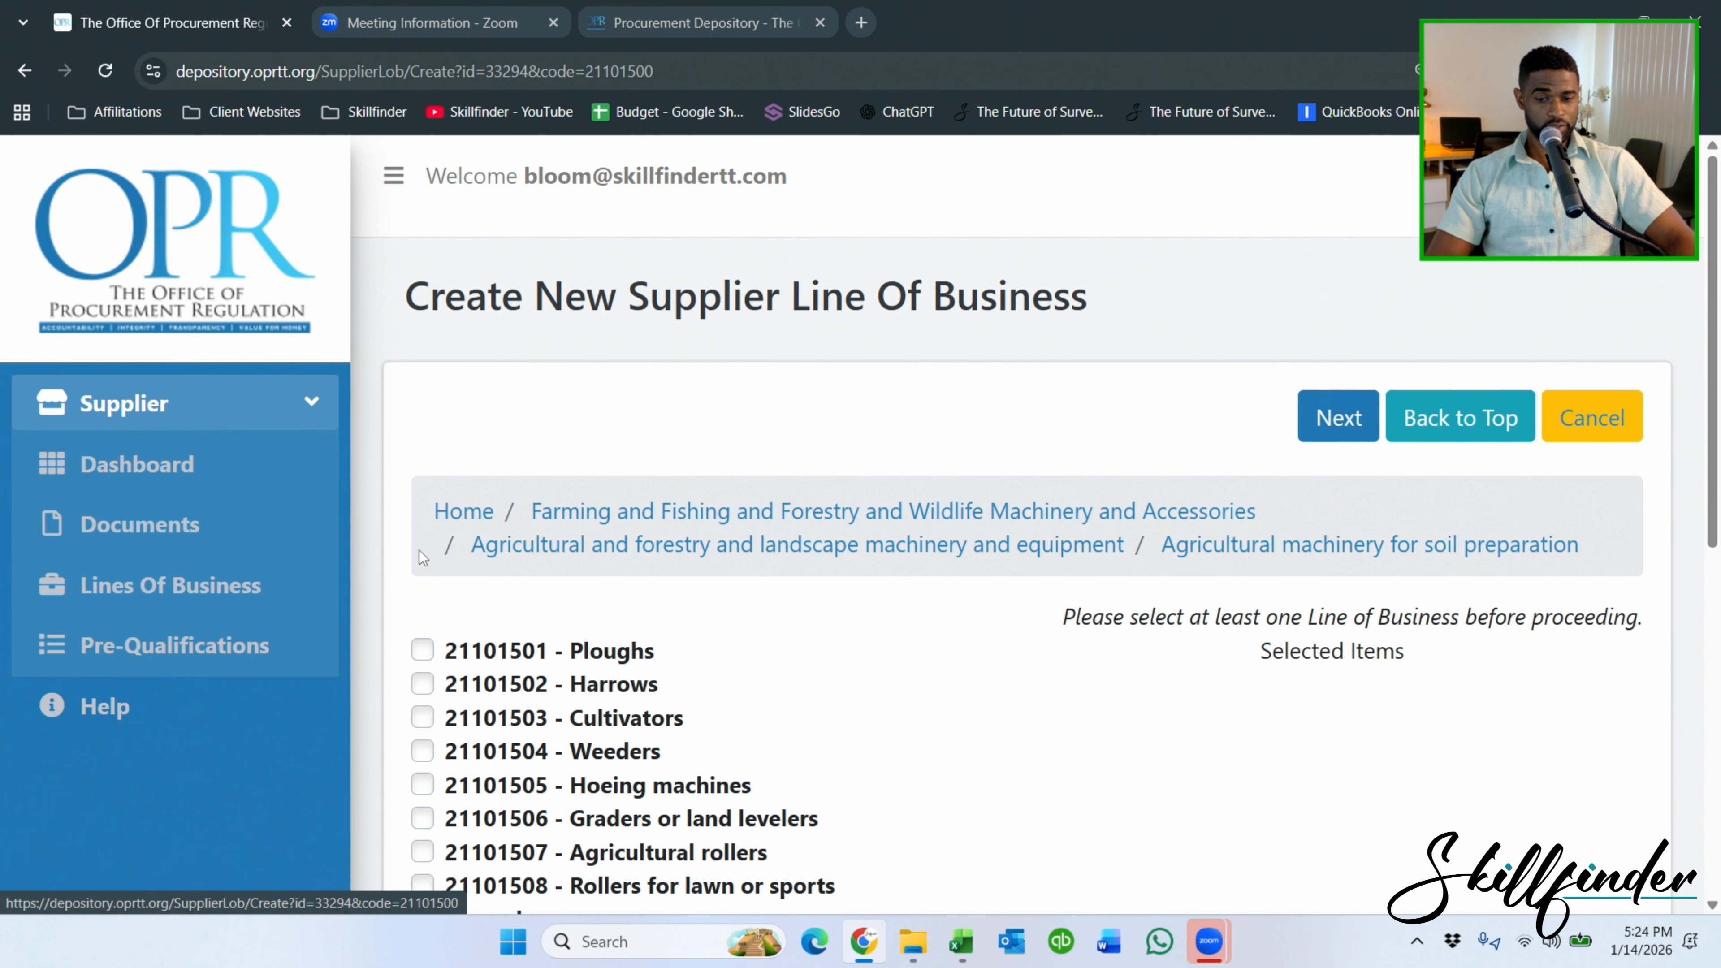
pyautogui.click(468, 399)
pyautogui.scroll(-3, 669, 428)
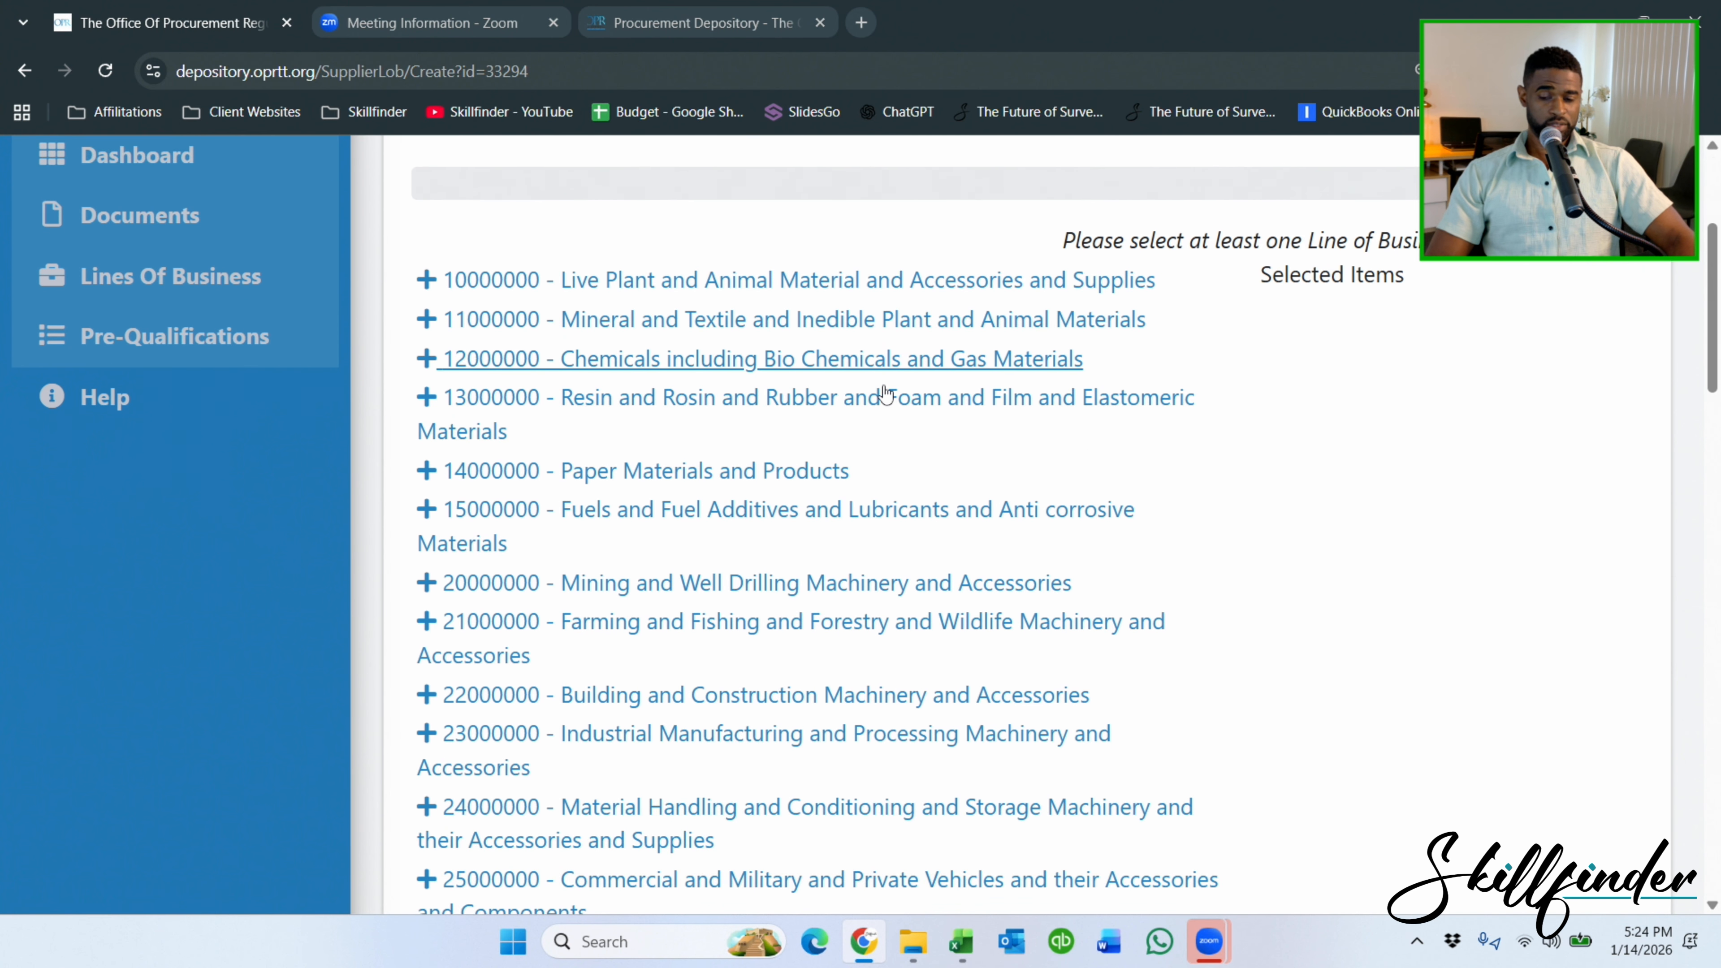
pyautogui.hotkey('ctrl', '-')
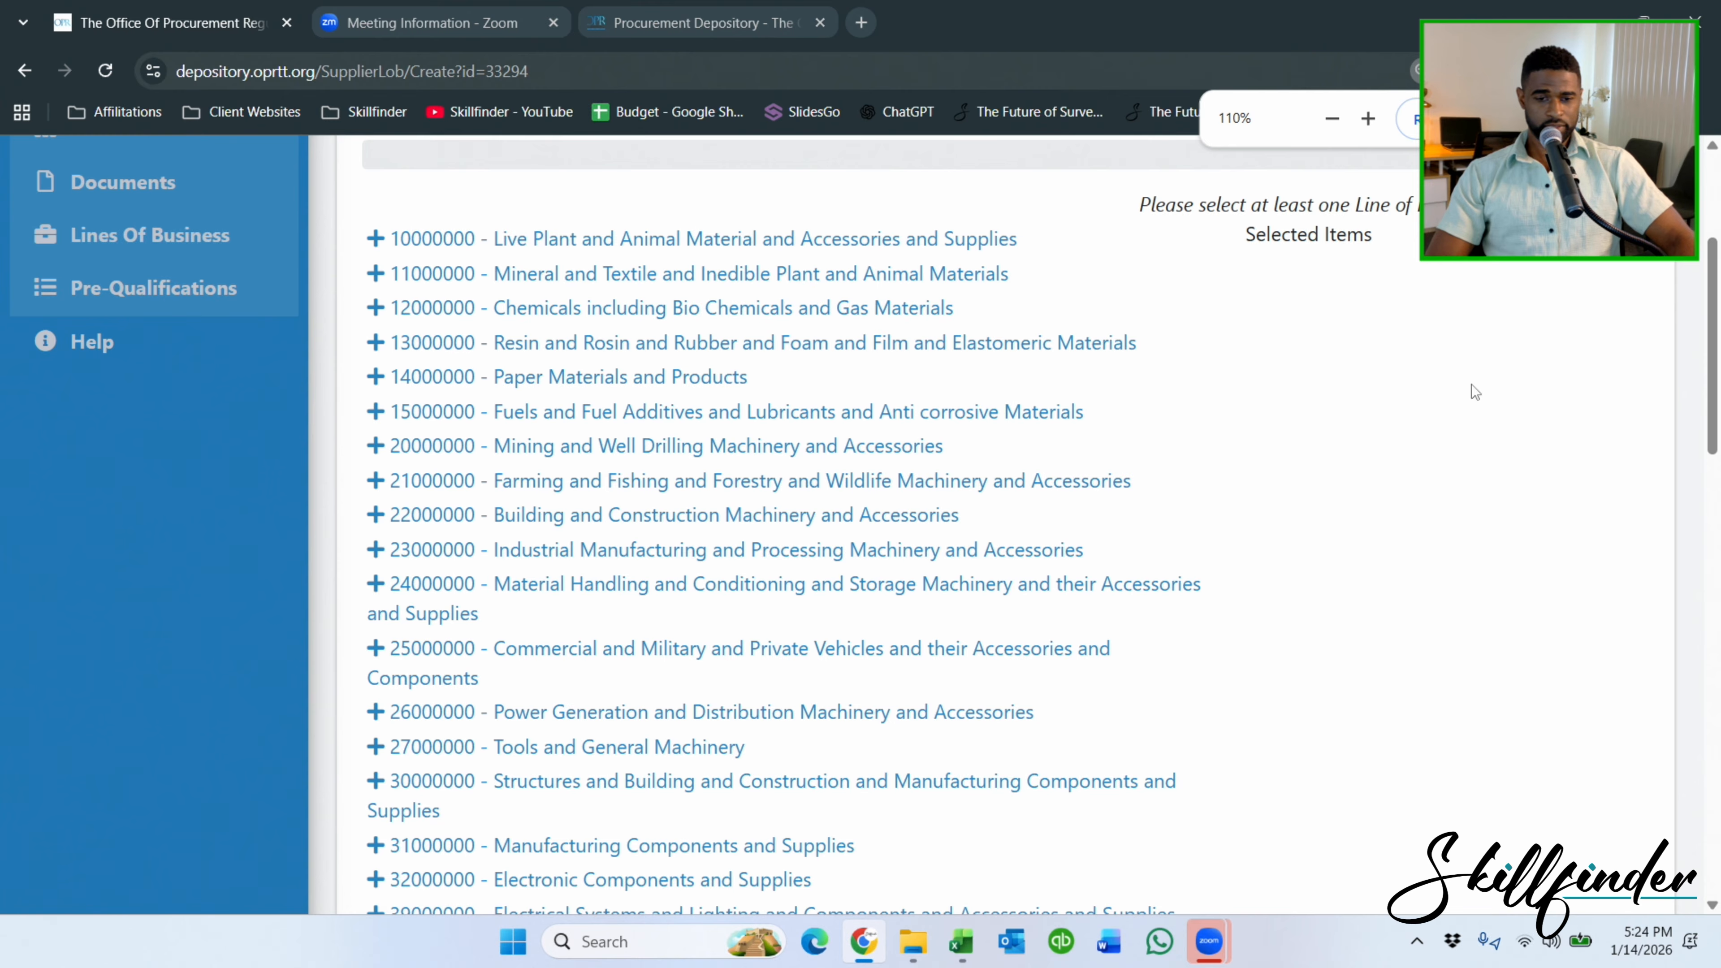
pyautogui.scroll(-2, 1339, 345)
pyautogui.scroll(-3, 784, 302)
pyautogui.scroll(5, 784, 300)
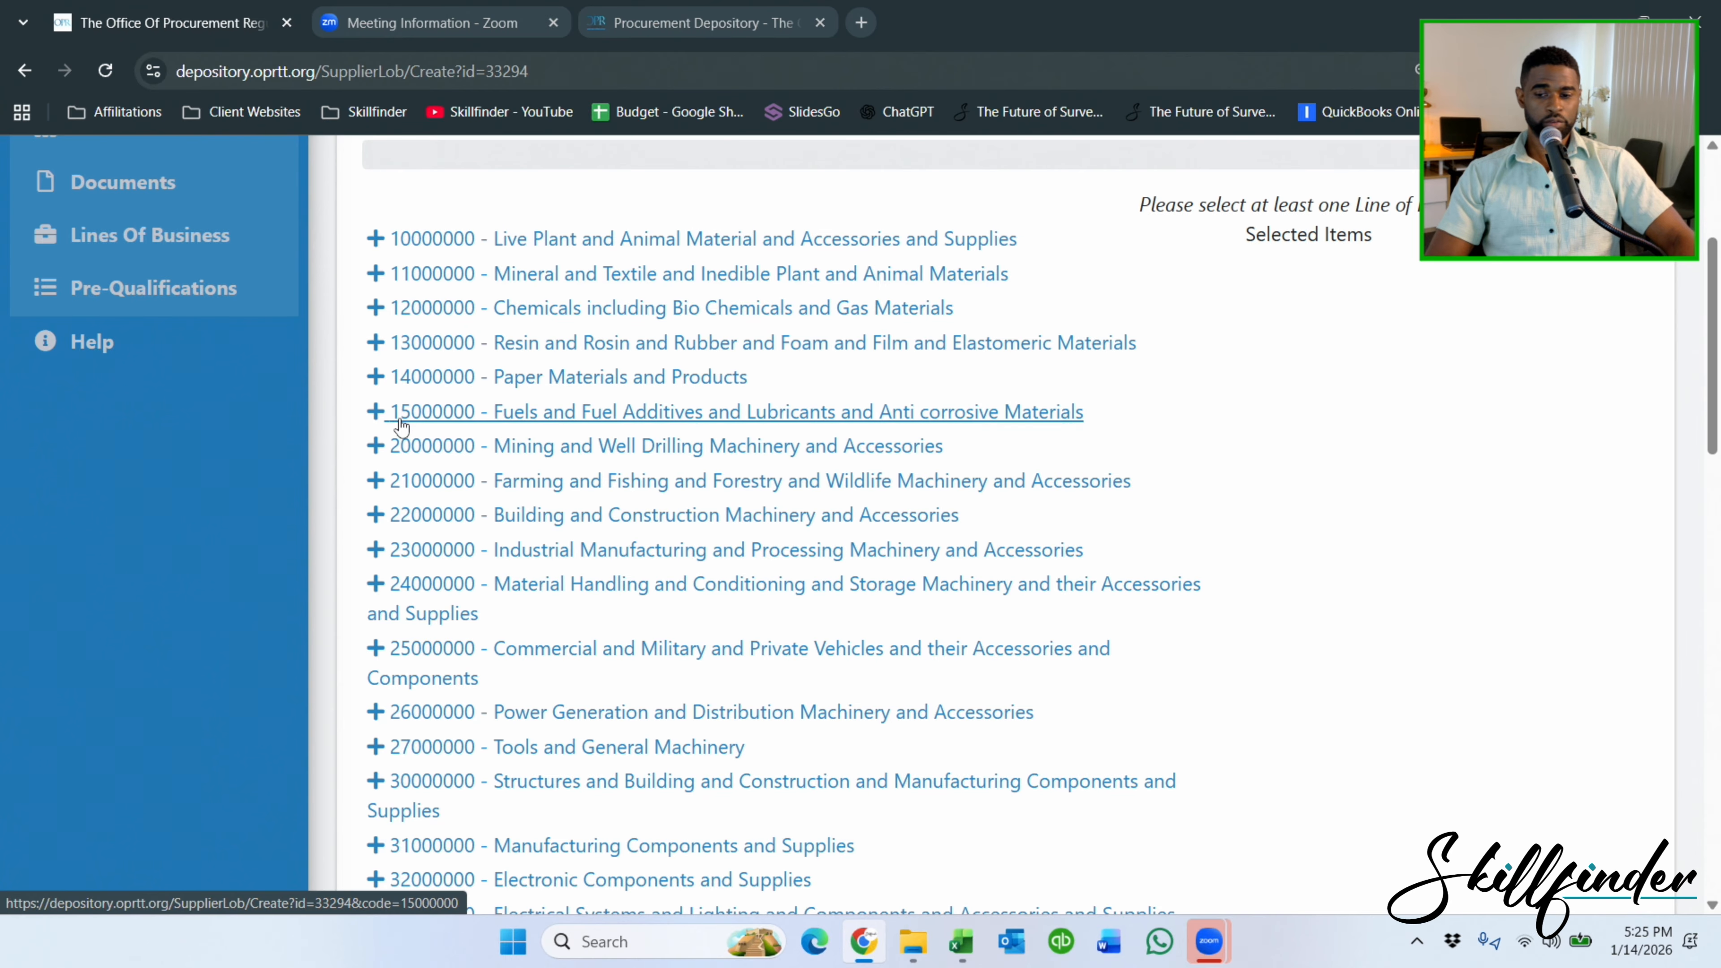
pyautogui.scroll(-2, 398, 441)
pyautogui.scroll(-10, 401, 448)
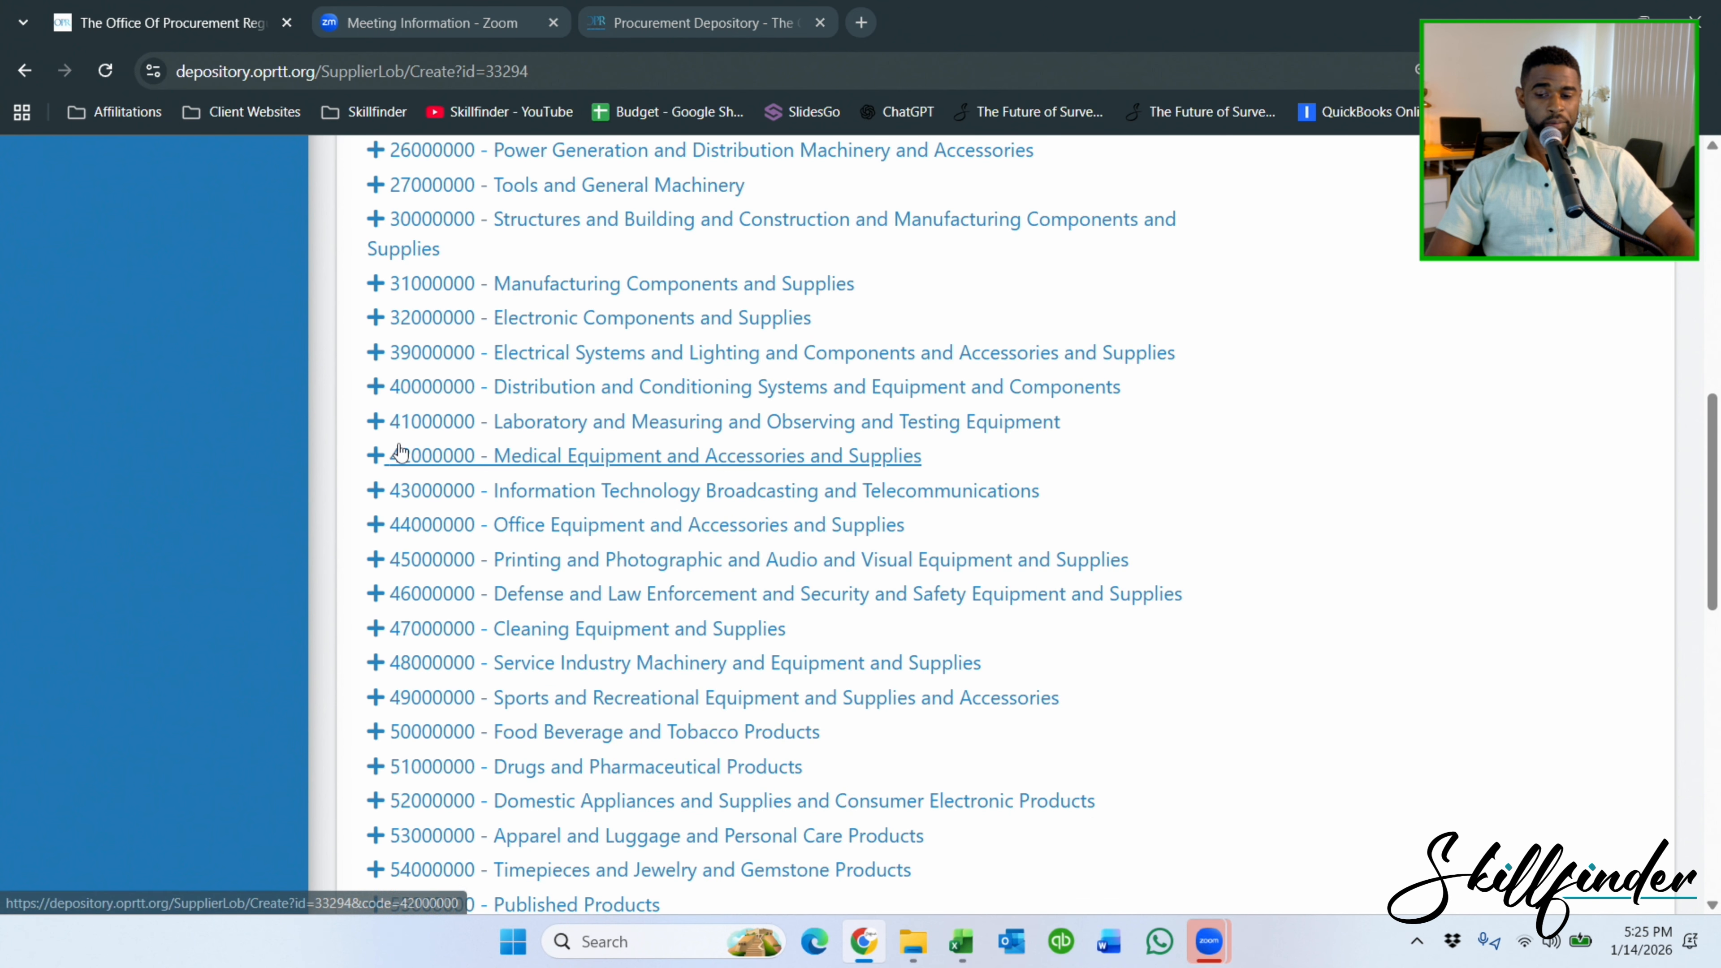
pyautogui.scroll(-4, 400, 451)
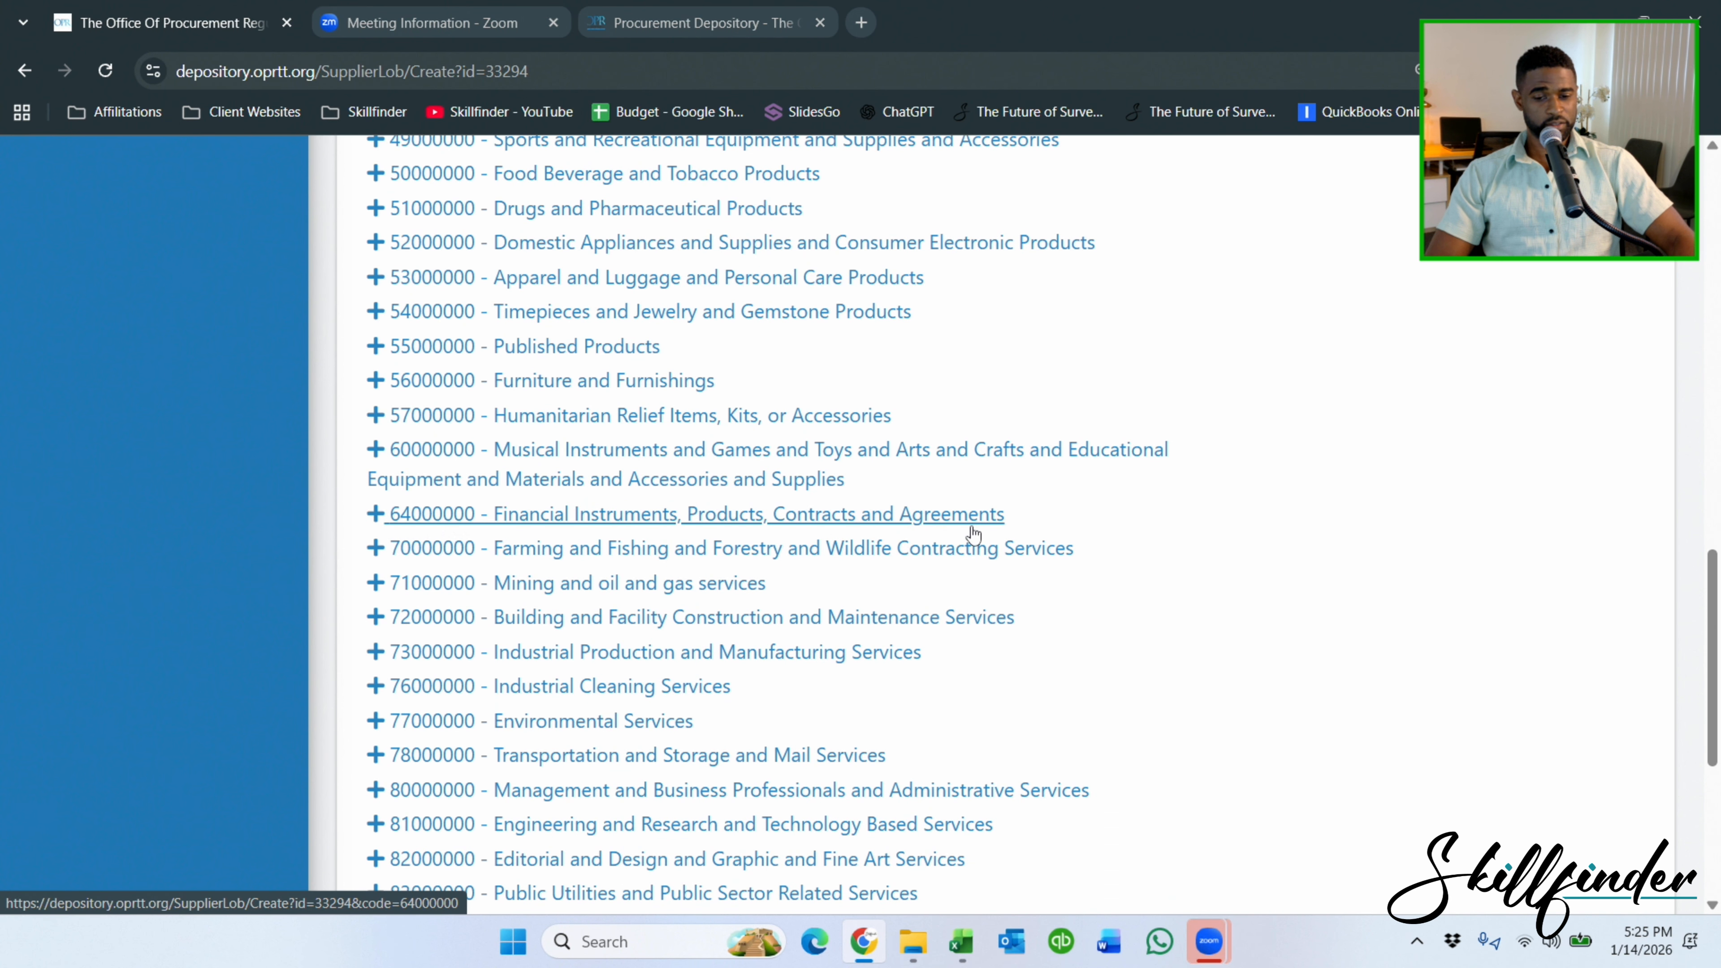
pyautogui.moveTo(1039, 498); pyautogui.dragTo(390, 378)
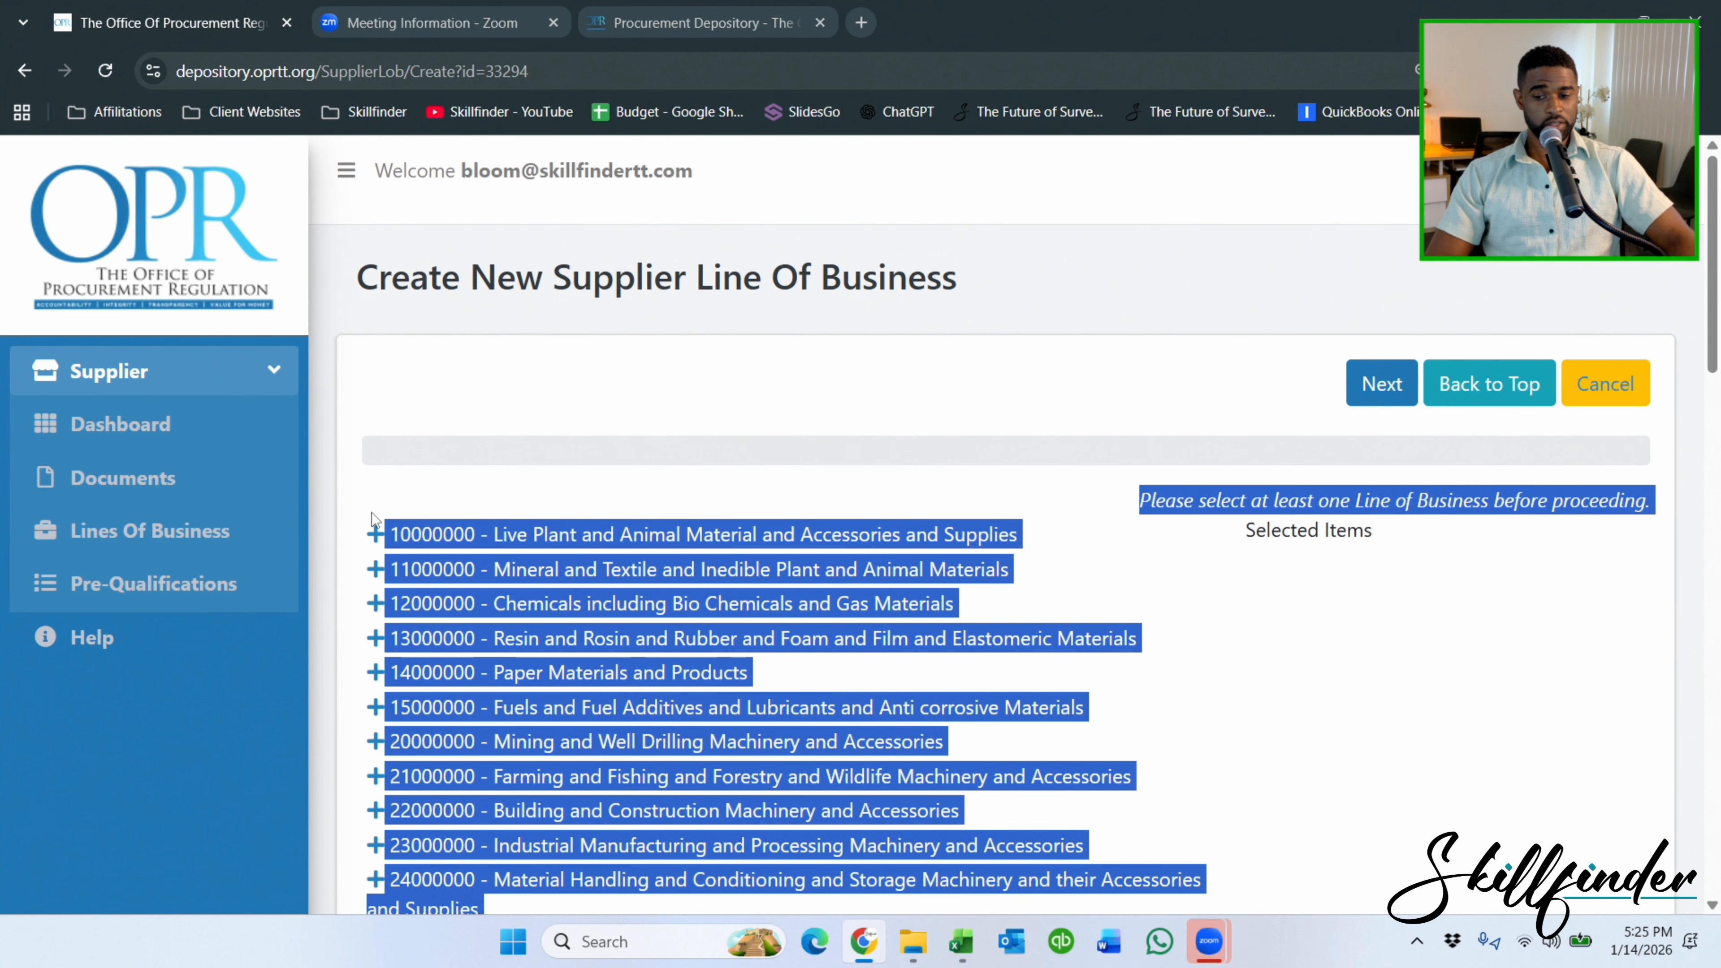
pyautogui.scroll(-3, 380, 515)
pyautogui.scroll(-9, 588, 473)
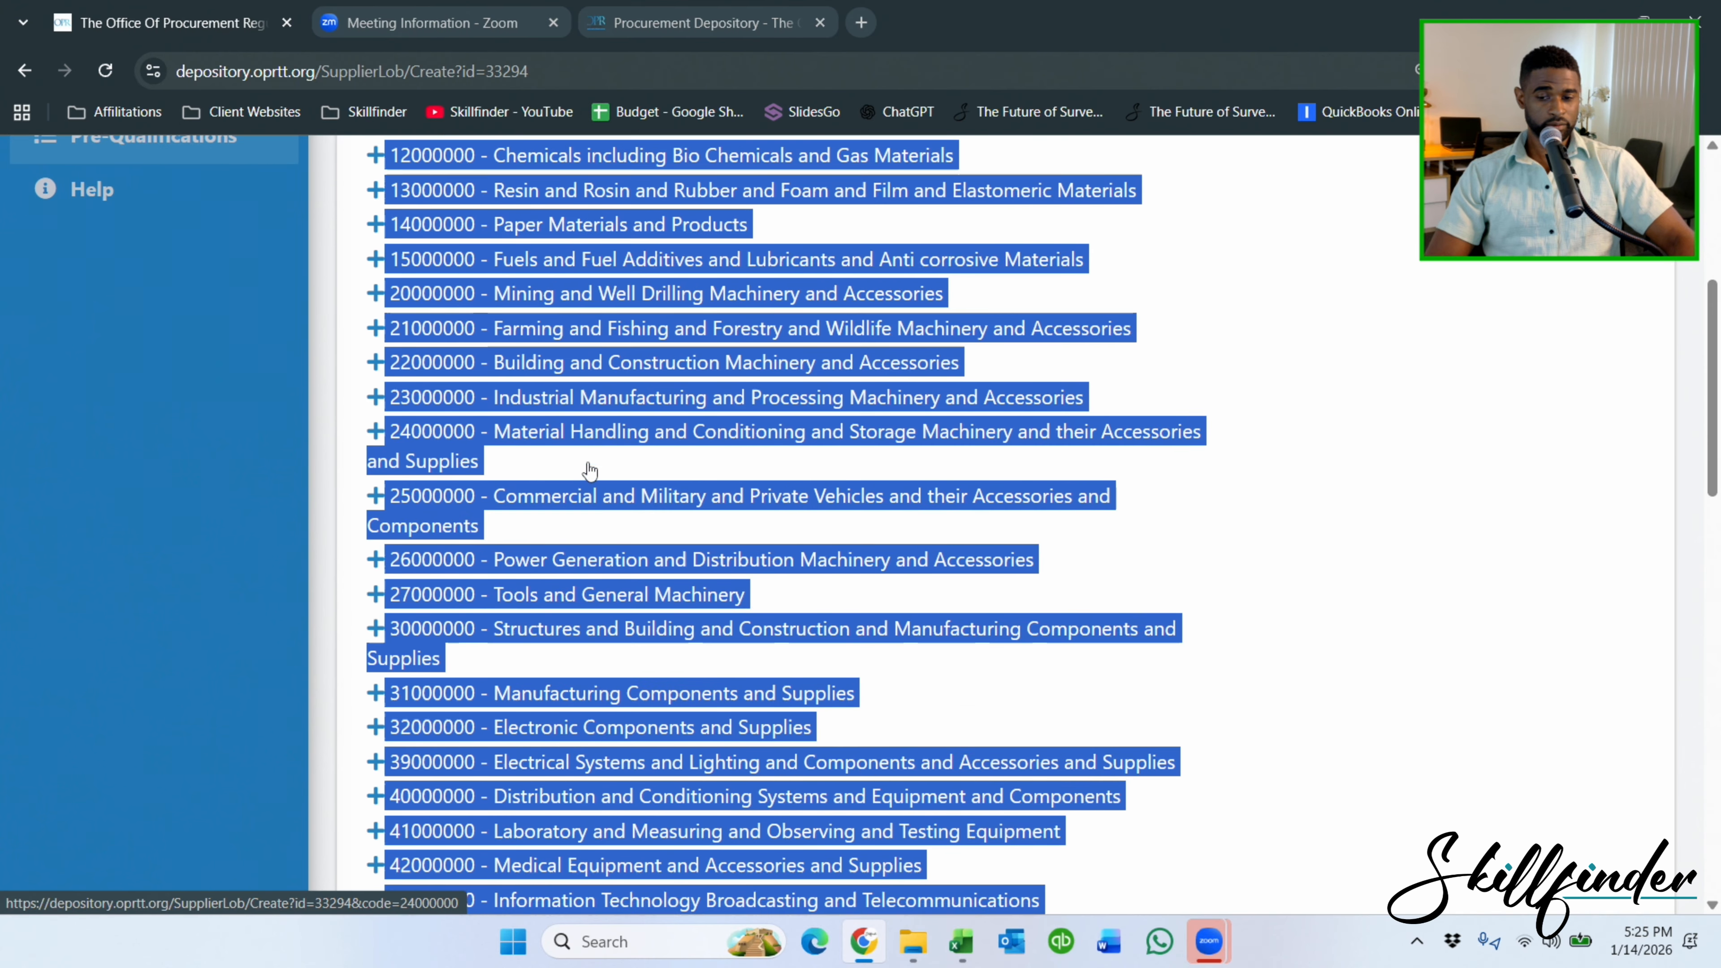
pyautogui.scroll(-3, 591, 444)
pyautogui.scroll(-2, 591, 444)
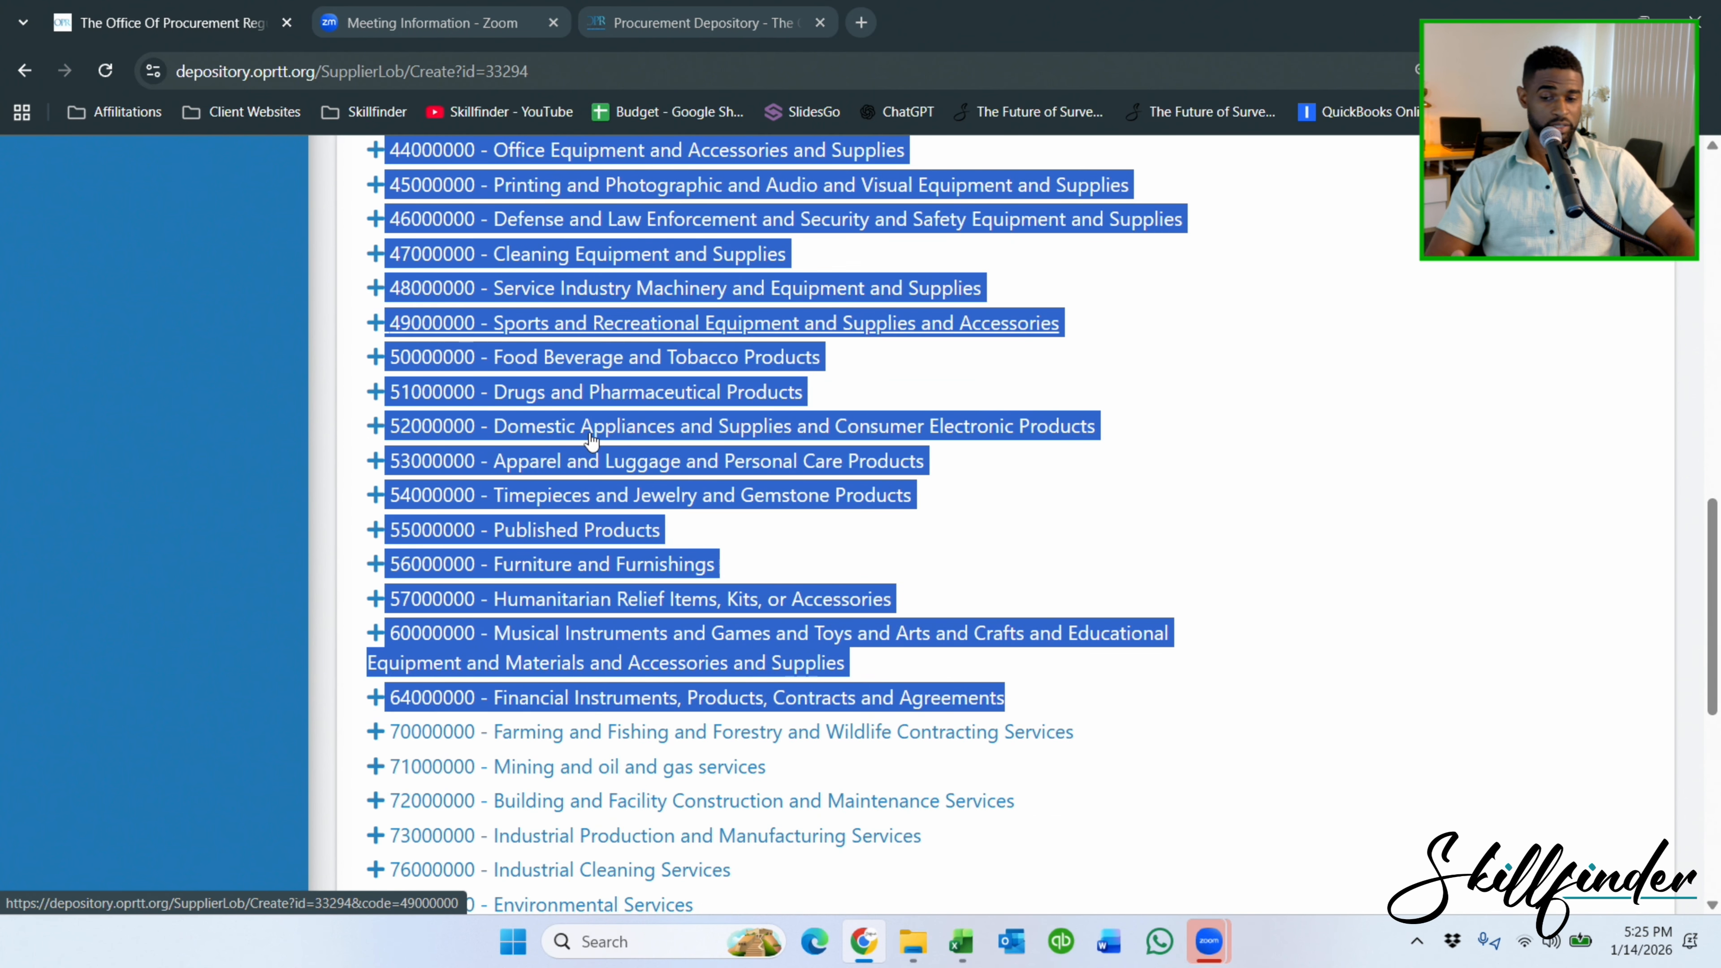
pyautogui.click(1314, 473)
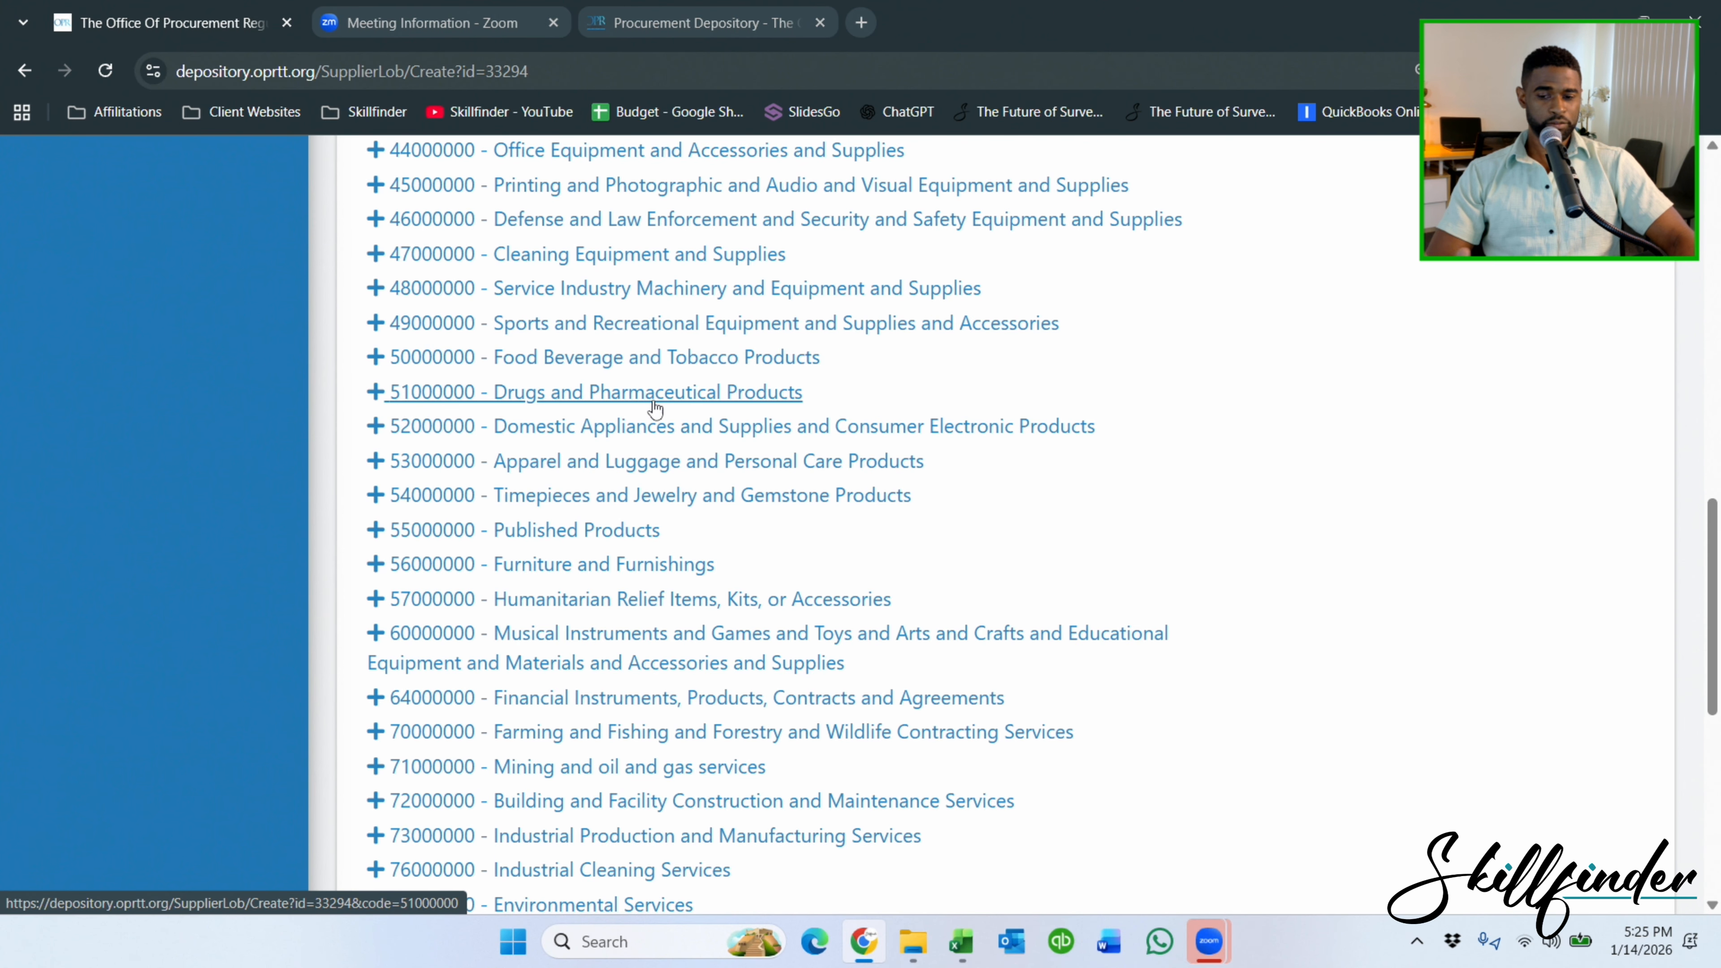
pyautogui.scroll(-4, 640, 444)
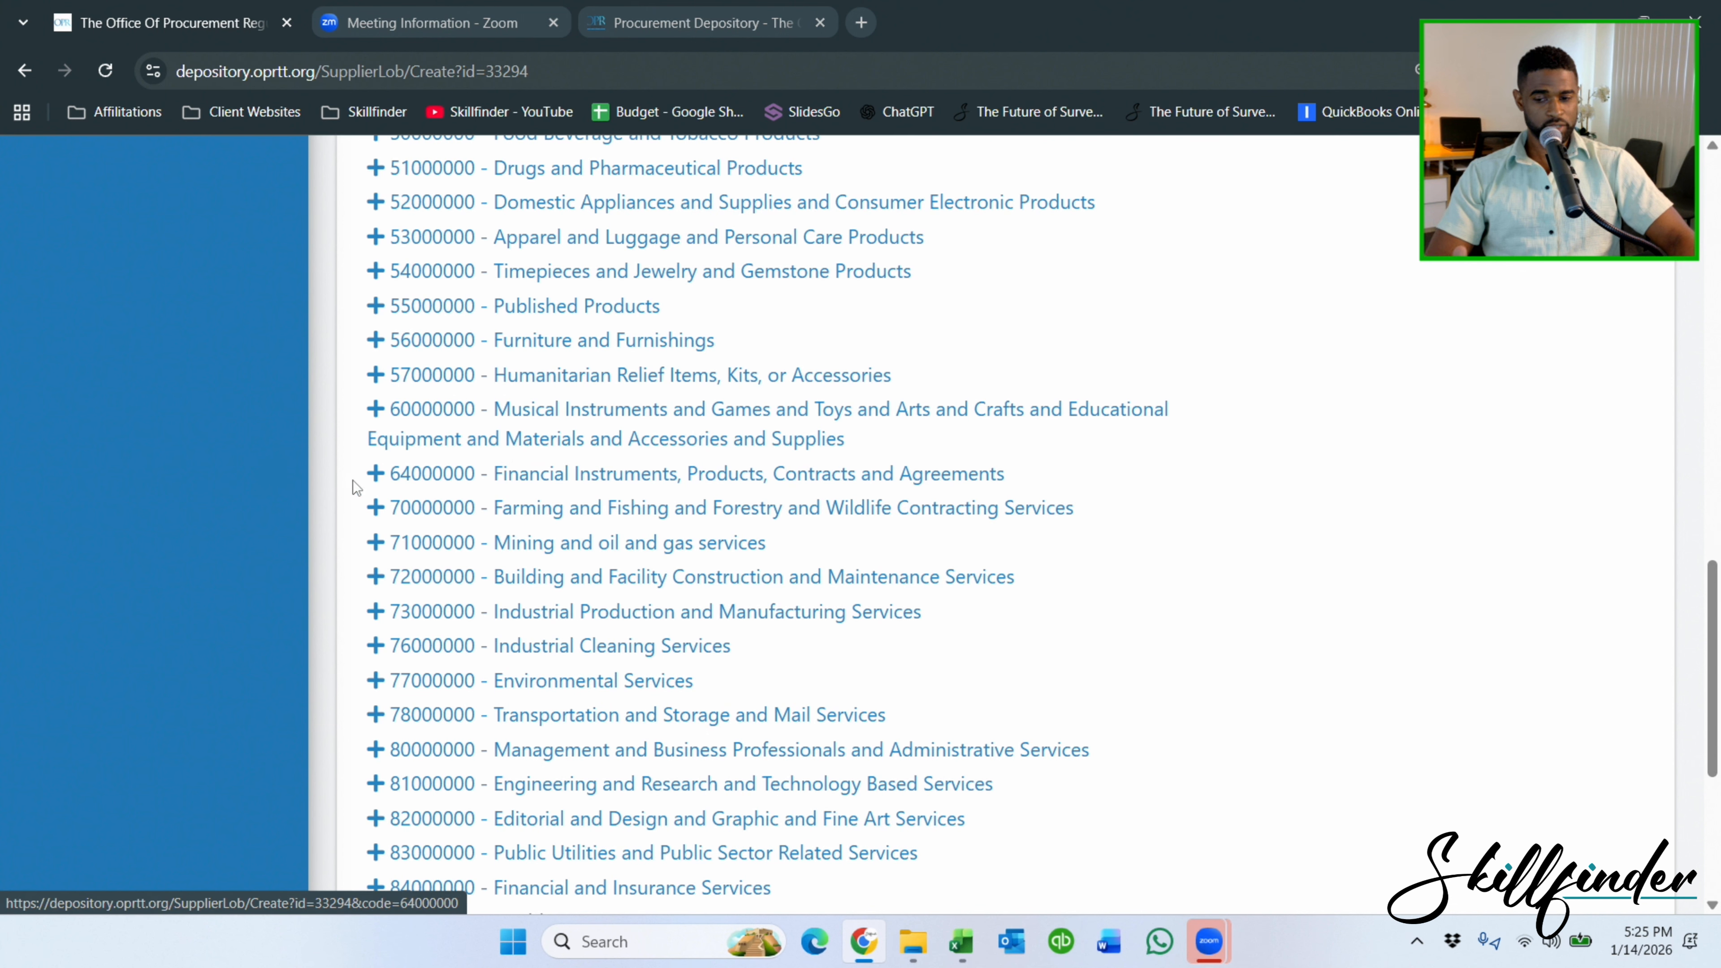
pyautogui.moveTo(357, 504); pyautogui.dragTo(1060, 796)
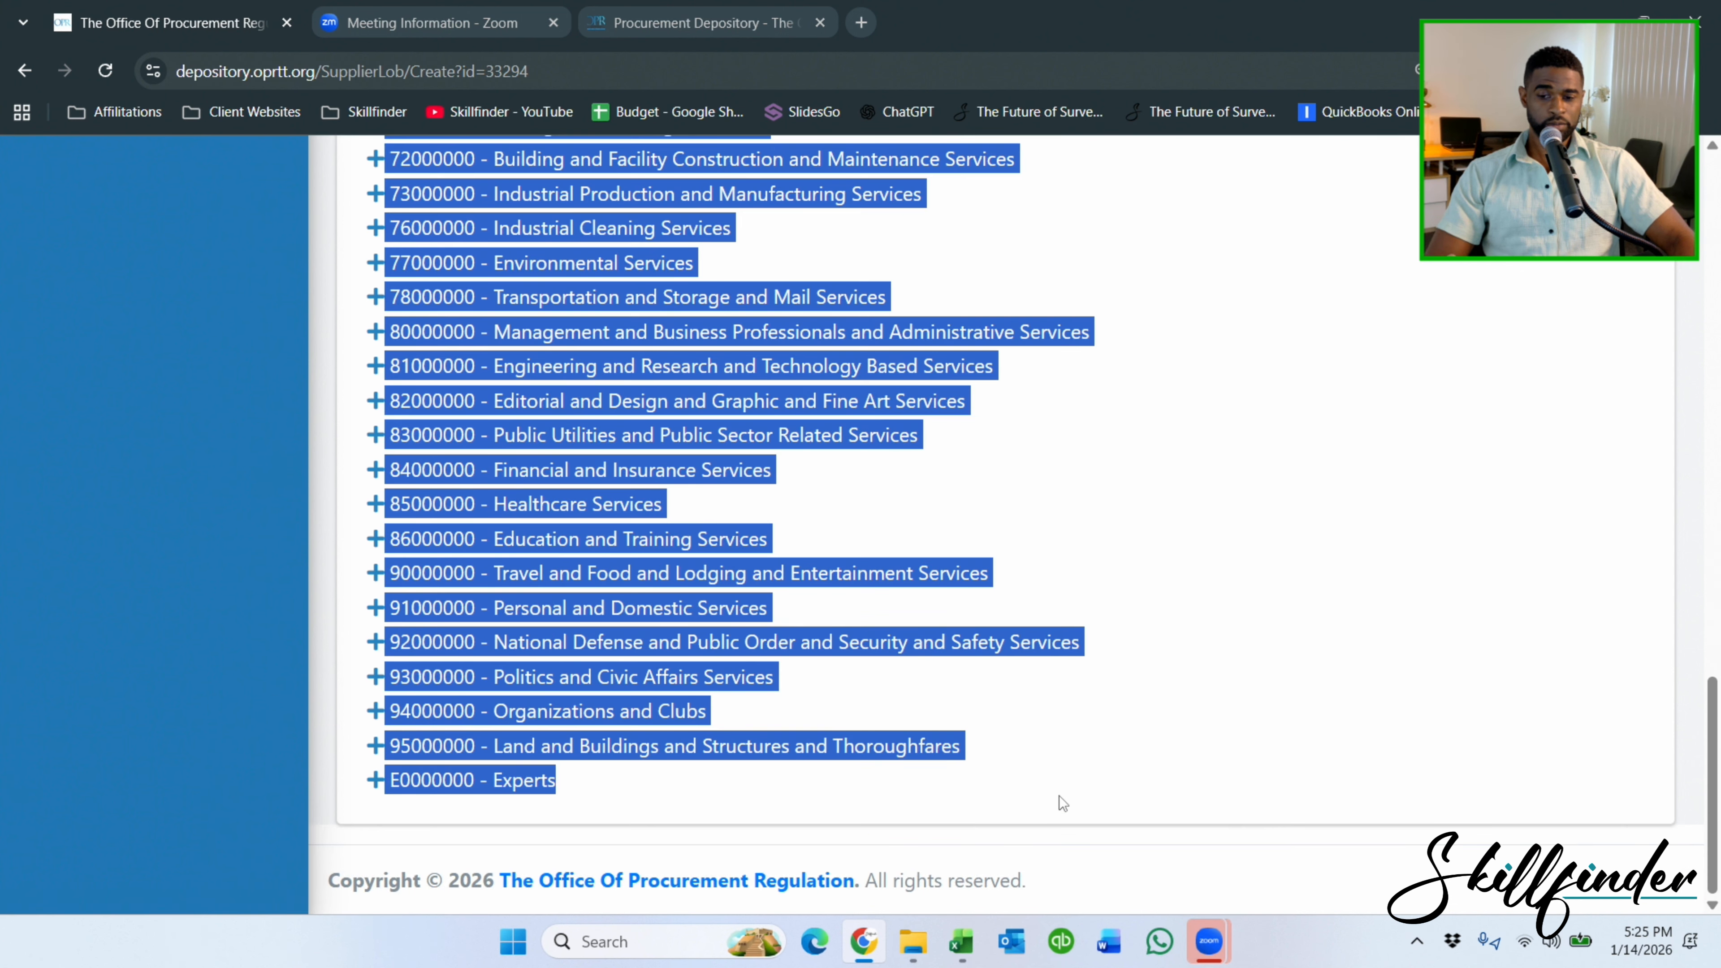
pyautogui.scroll(1, 1070, 705)
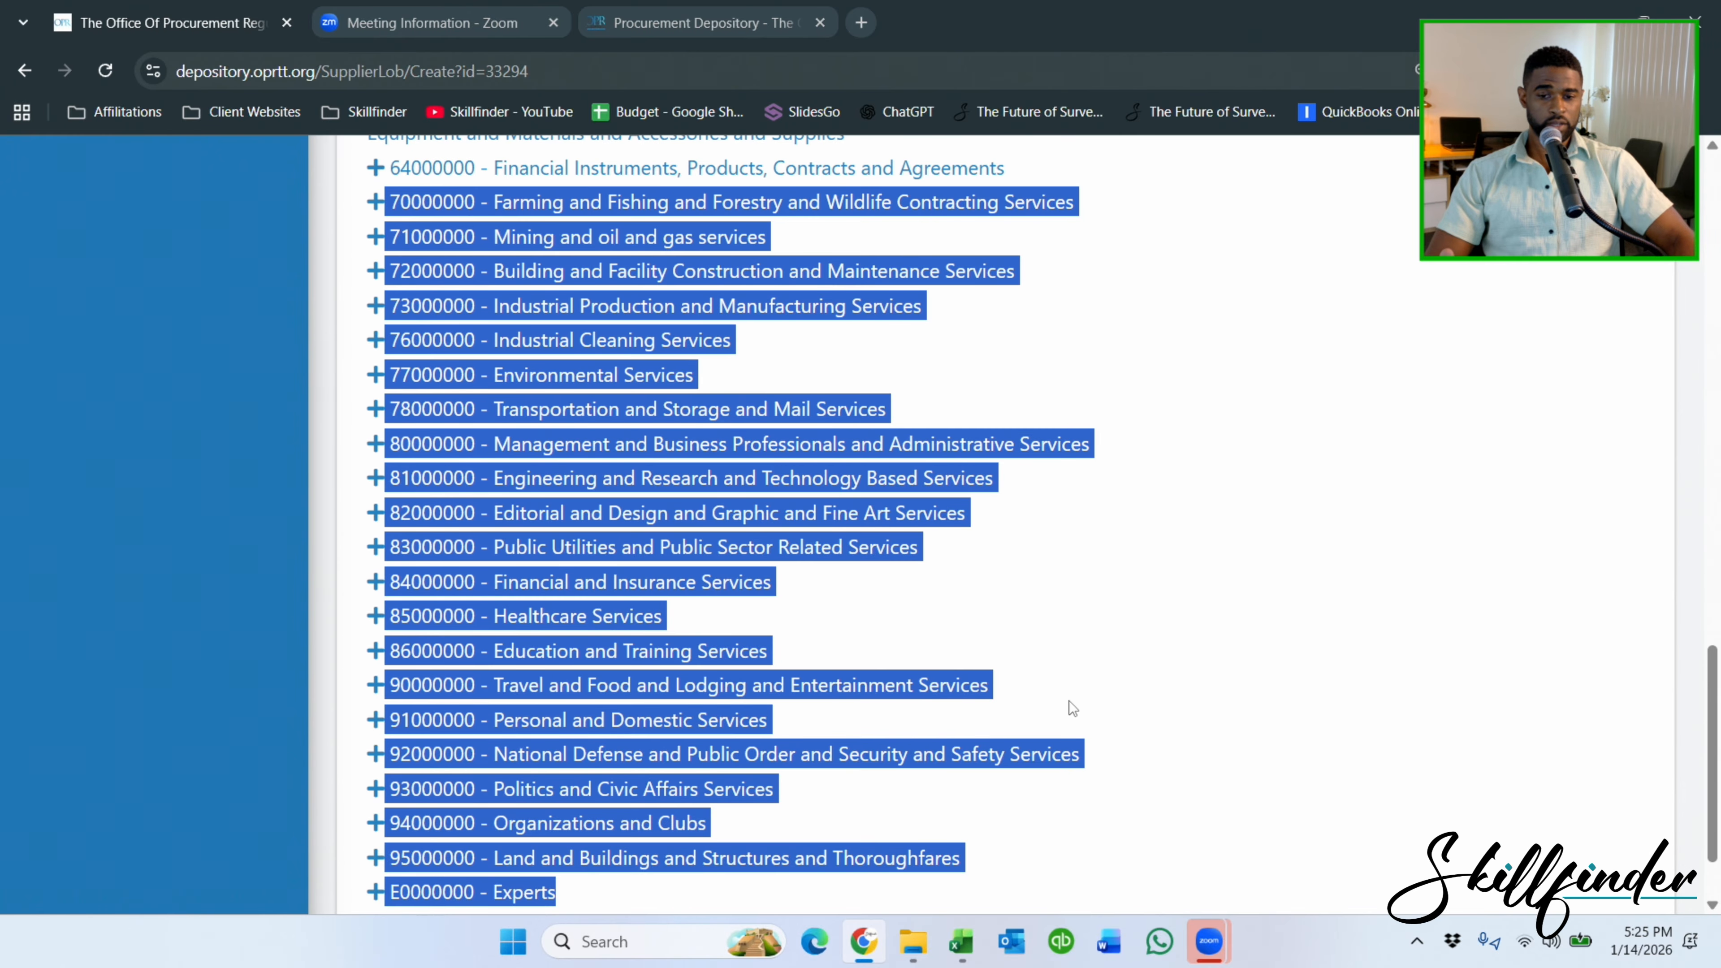
pyautogui.click(1220, 426)
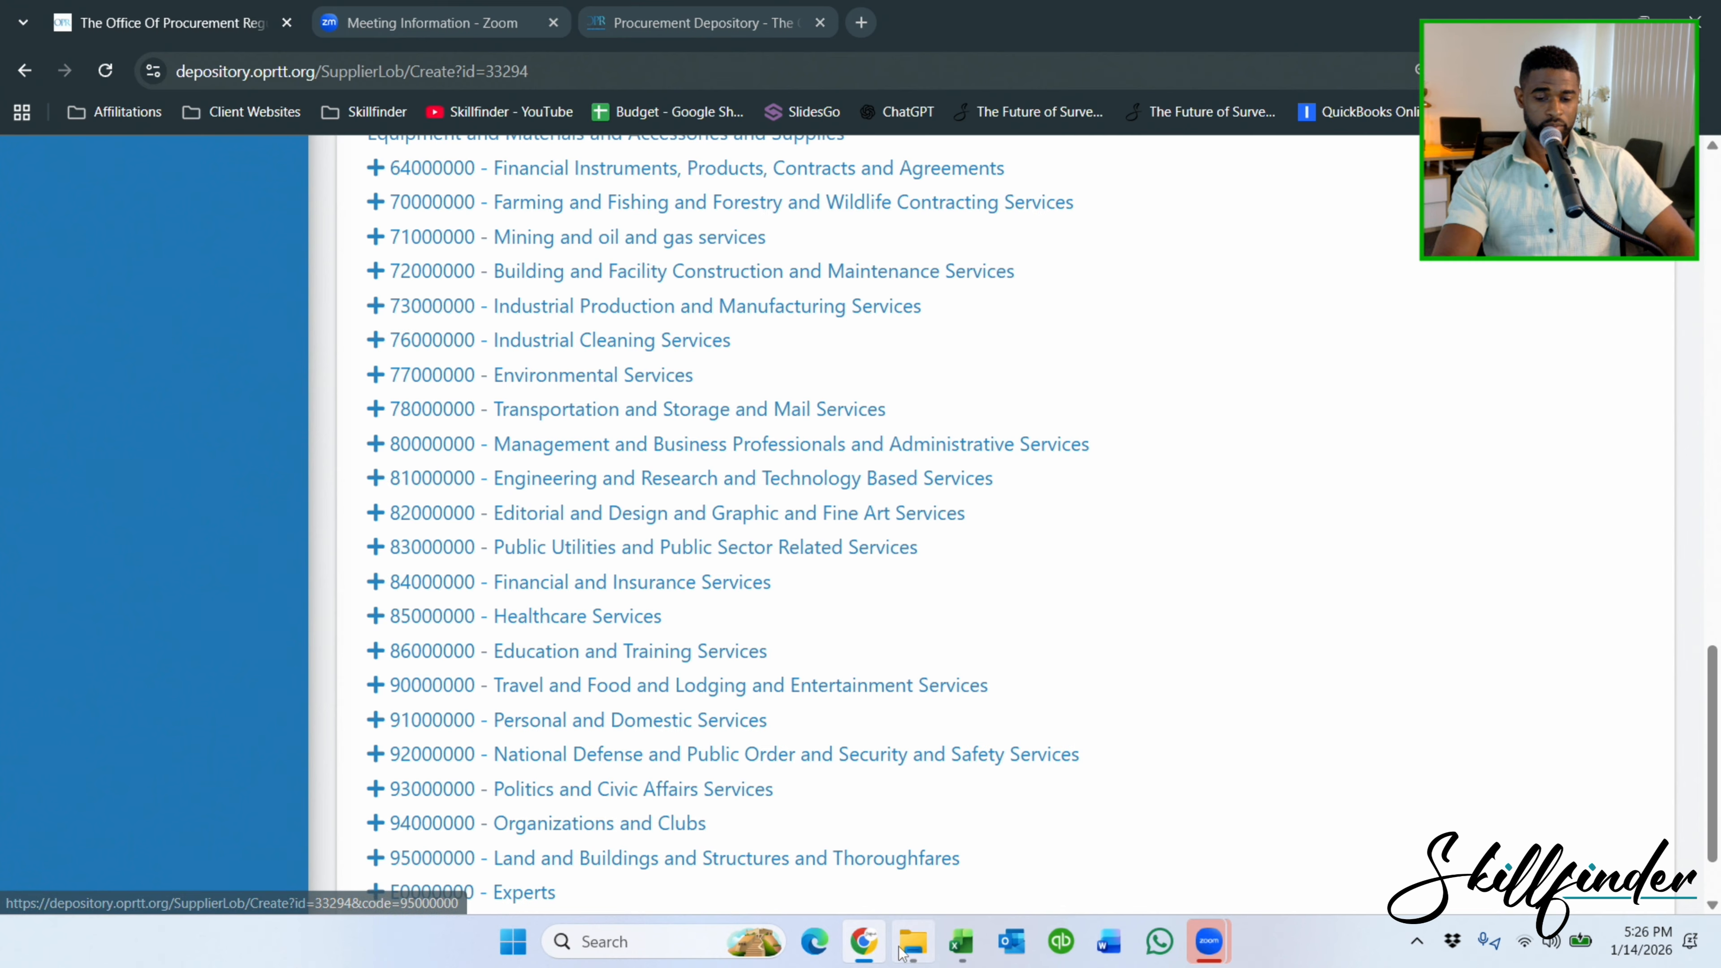
# Recheck the 81151604 - Land surveying code in Excel, then return to the category list.
pyautogui.click(961, 942)
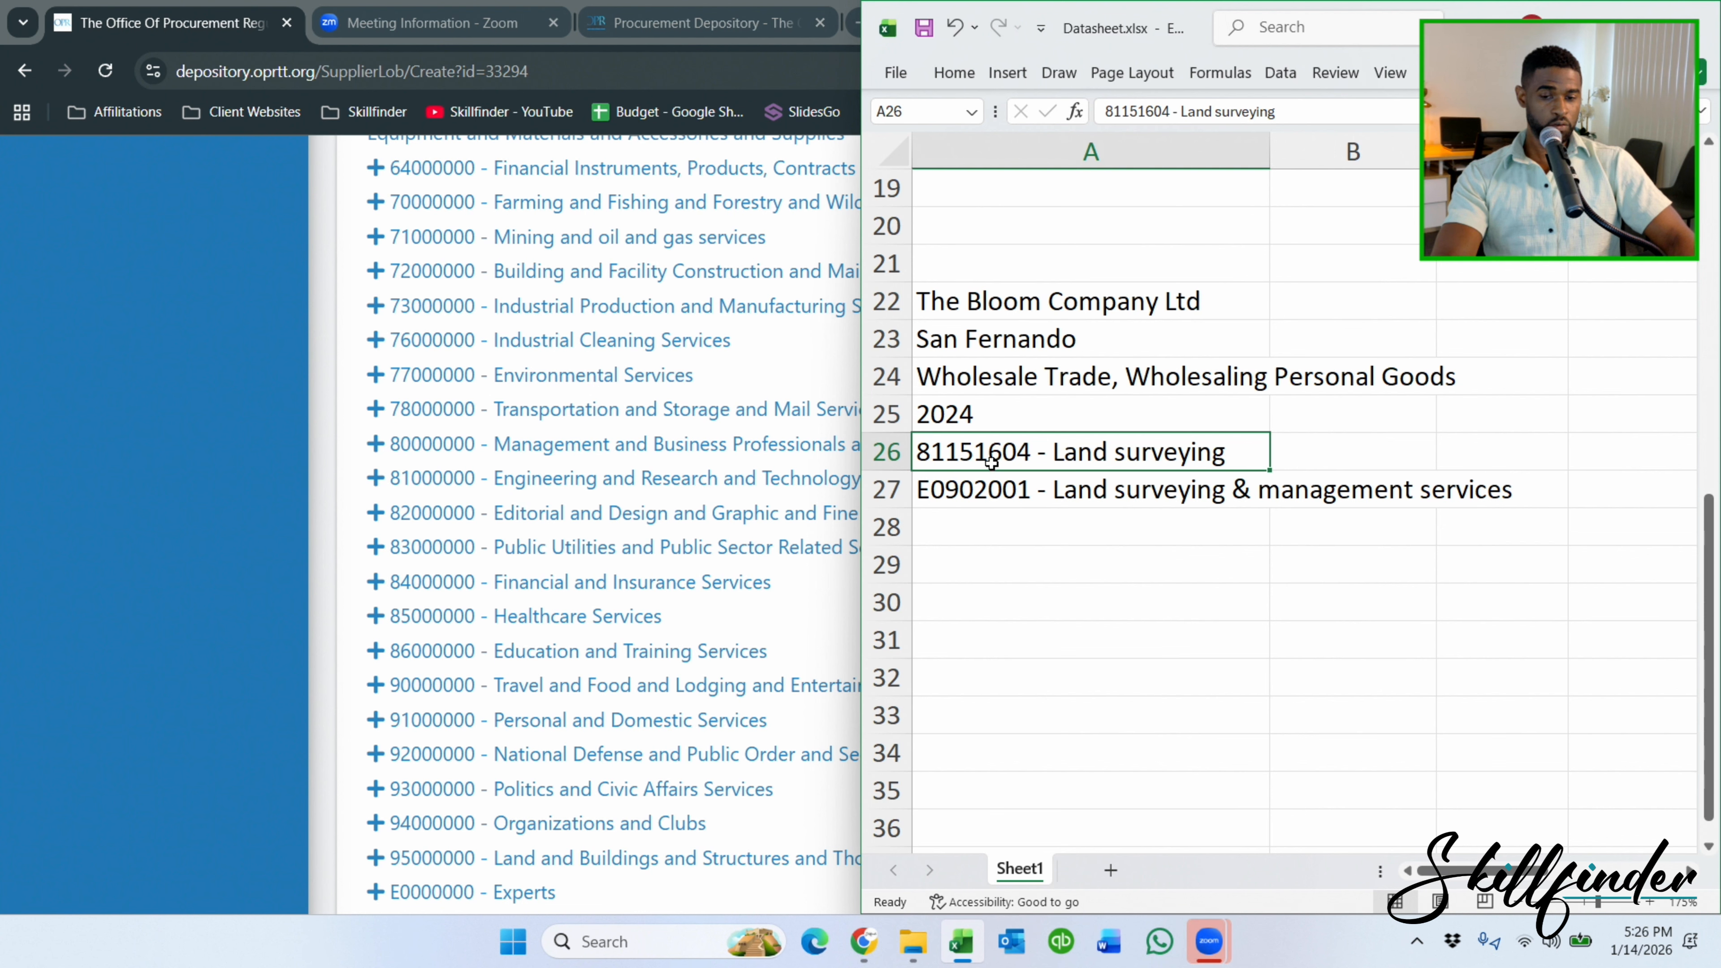
pyautogui.click(322, 480)
# Under Engineering > Earth science services > Cartography, select Mapping, Map production, Photogrammetry, Land surveying and Satellite imaging (81151601–81151605).
pyautogui.click(427, 484)
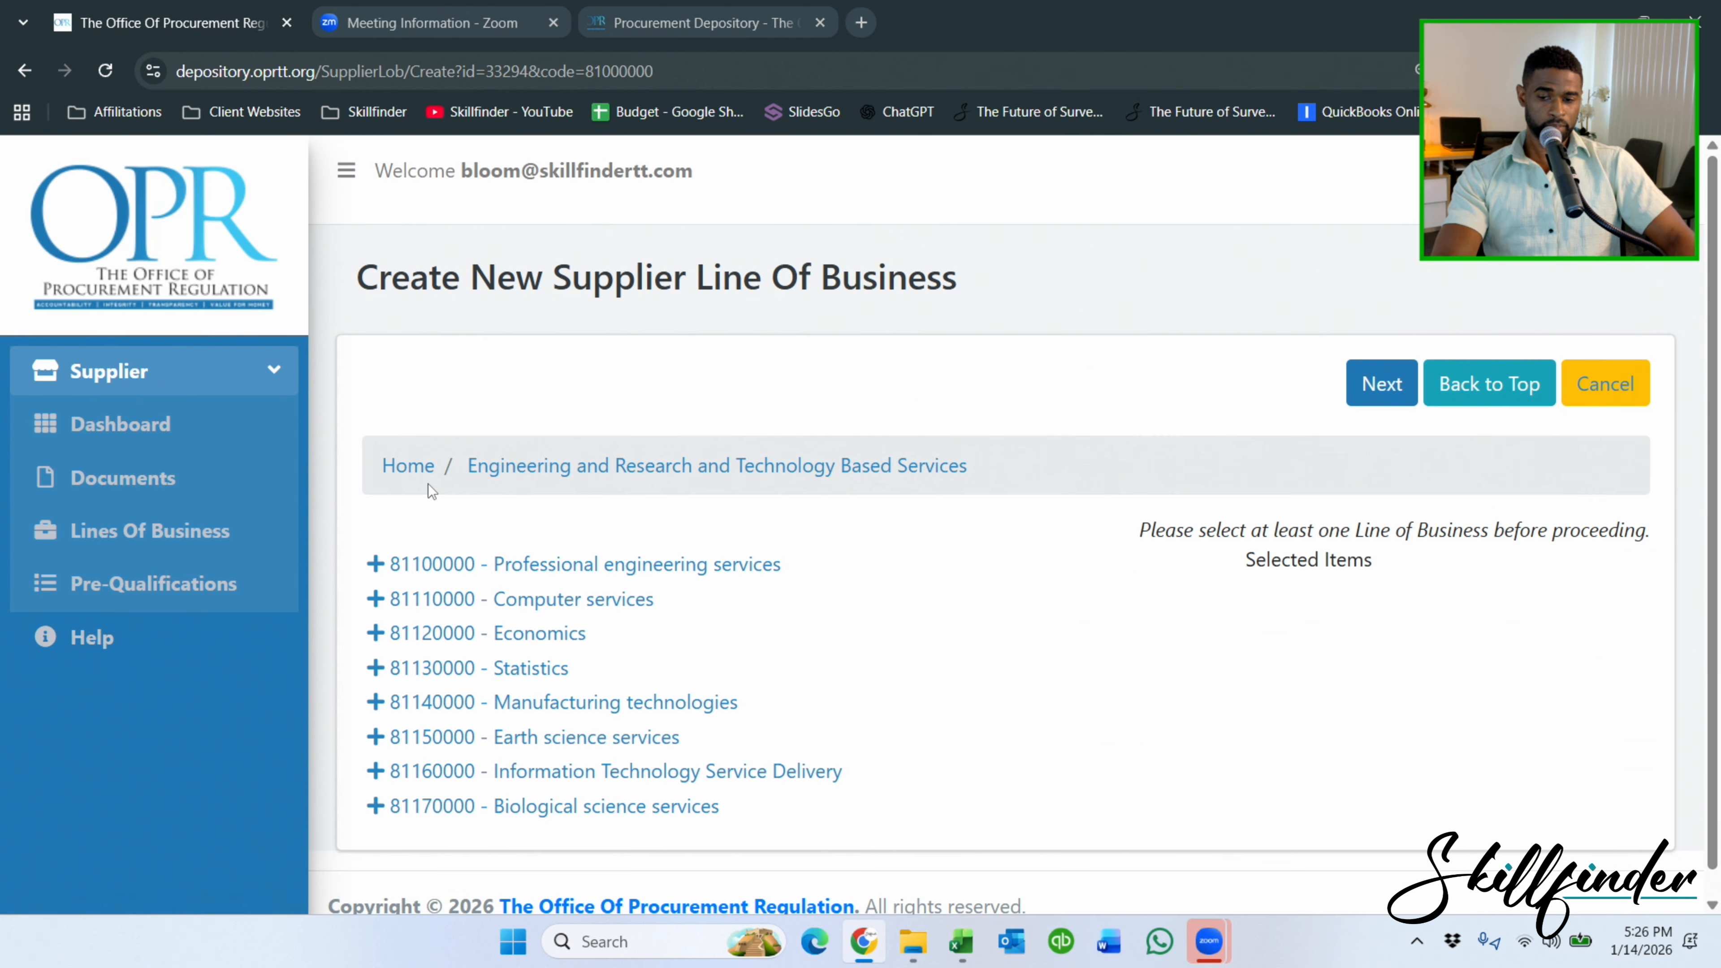
pyautogui.click(405, 746)
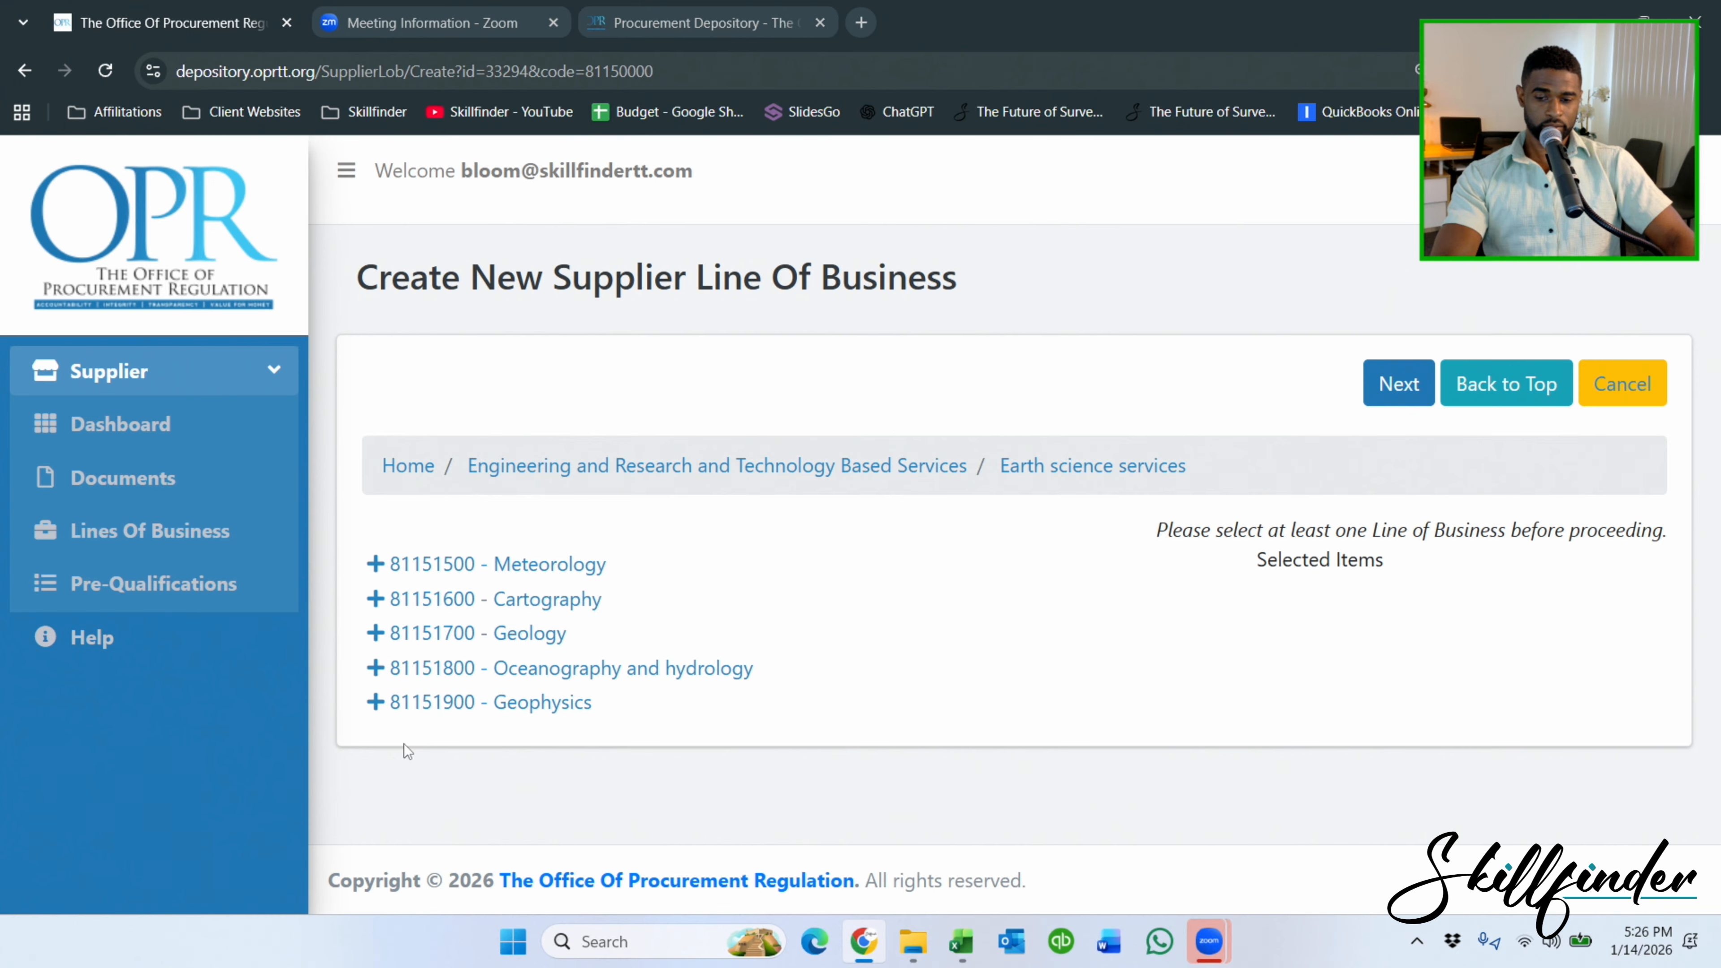
pyautogui.click(513, 608)
pyautogui.click(437, 651)
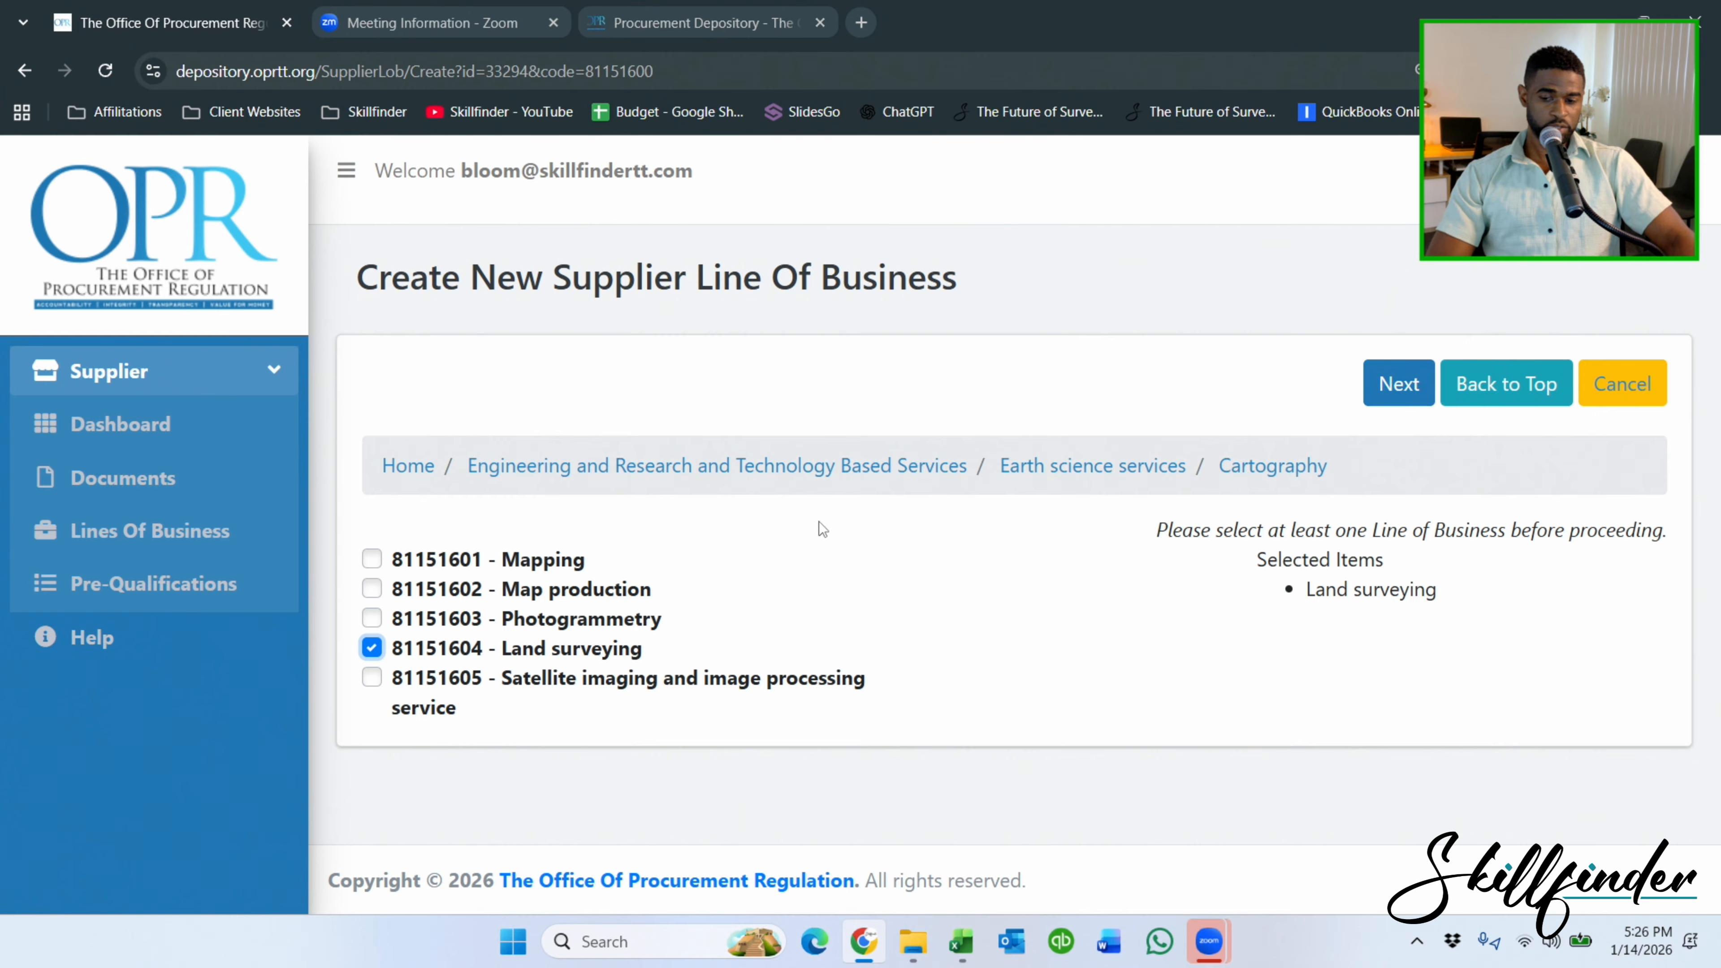
pyautogui.click(371, 620)
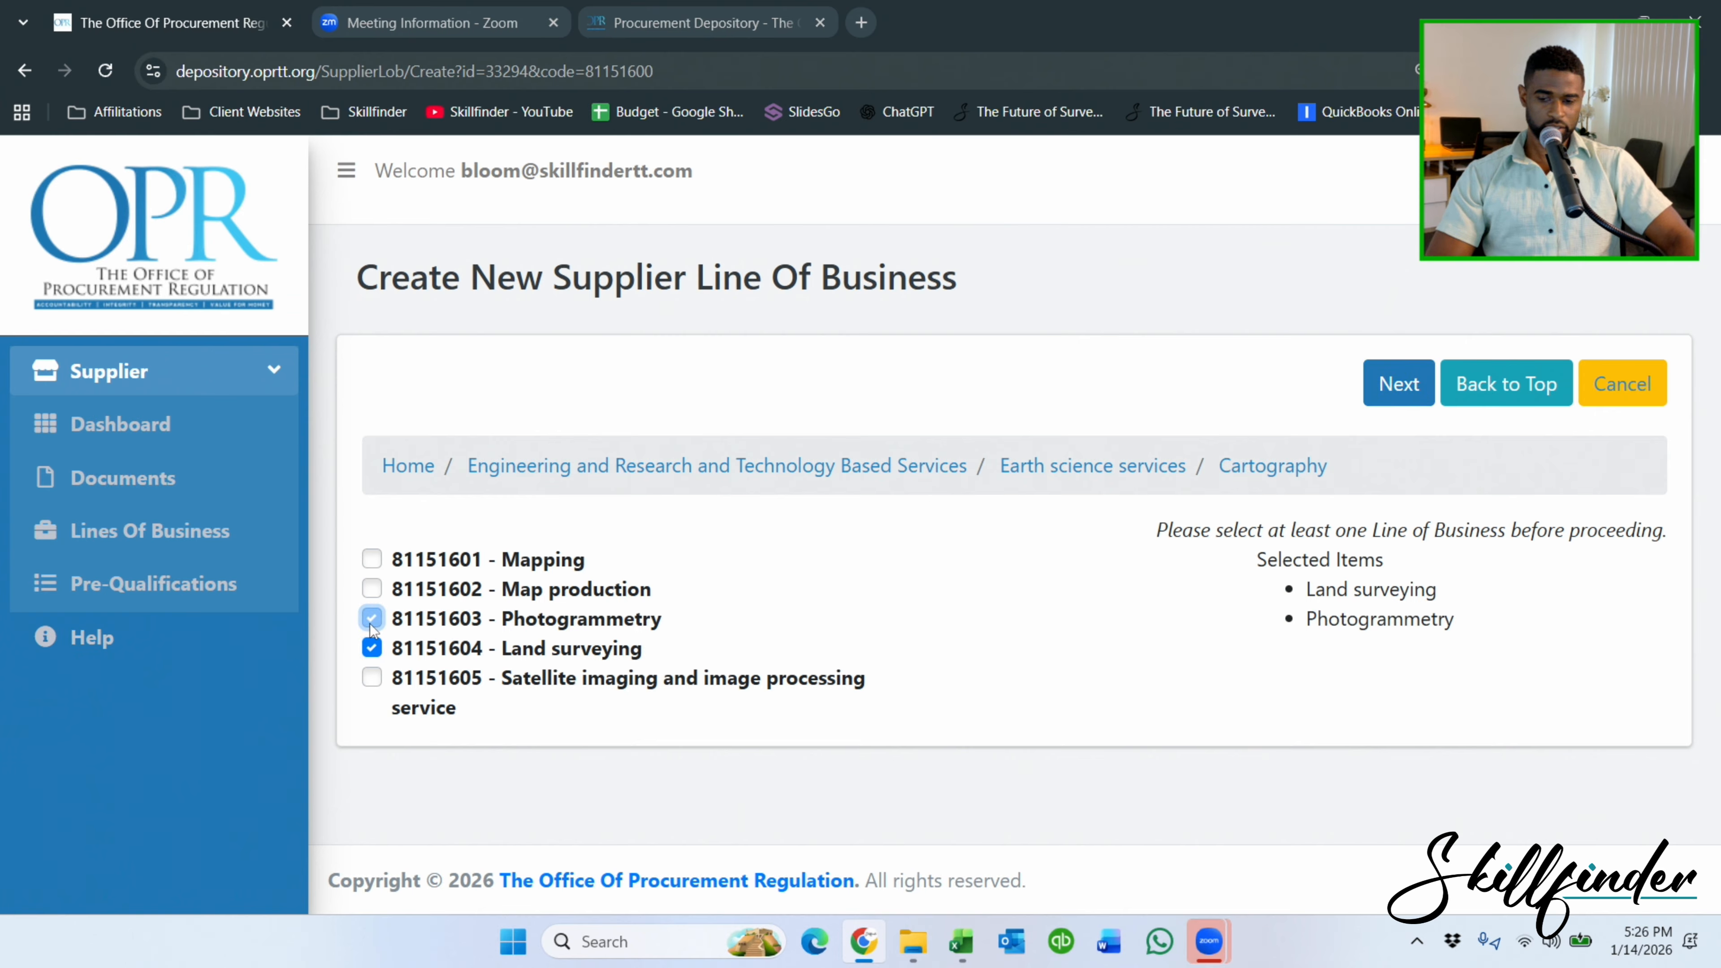
pyautogui.click(372, 559)
pyautogui.click(372, 590)
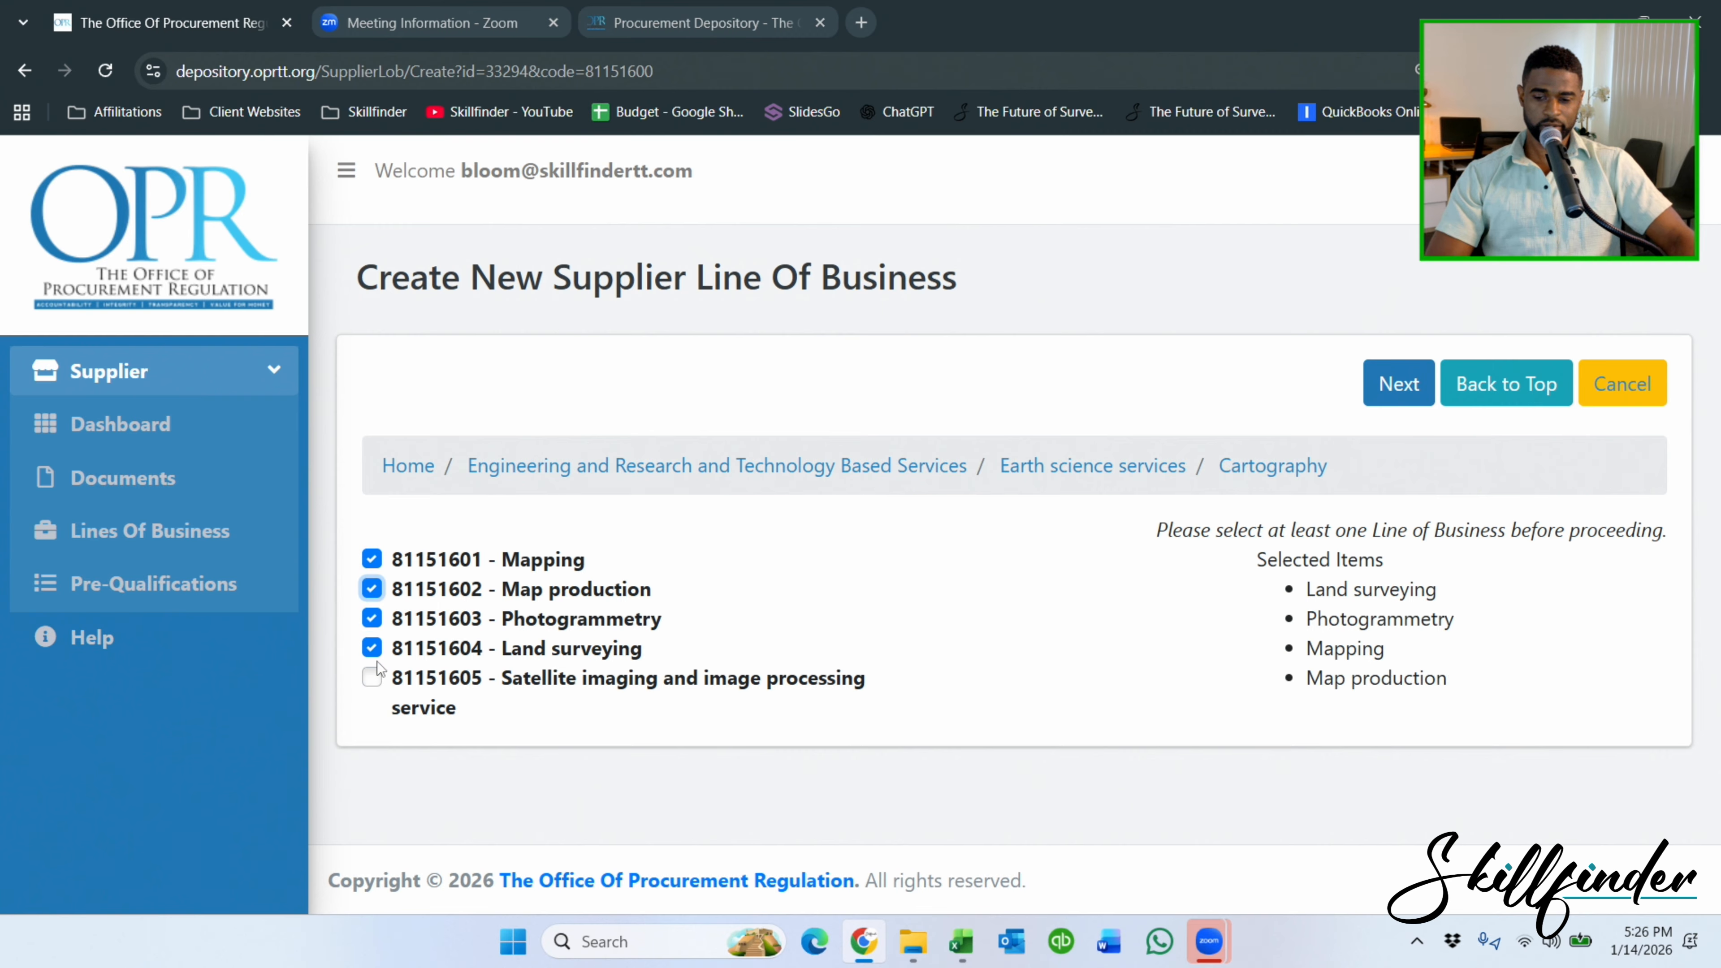
pyautogui.click(371, 677)
pyautogui.click(1397, 394)
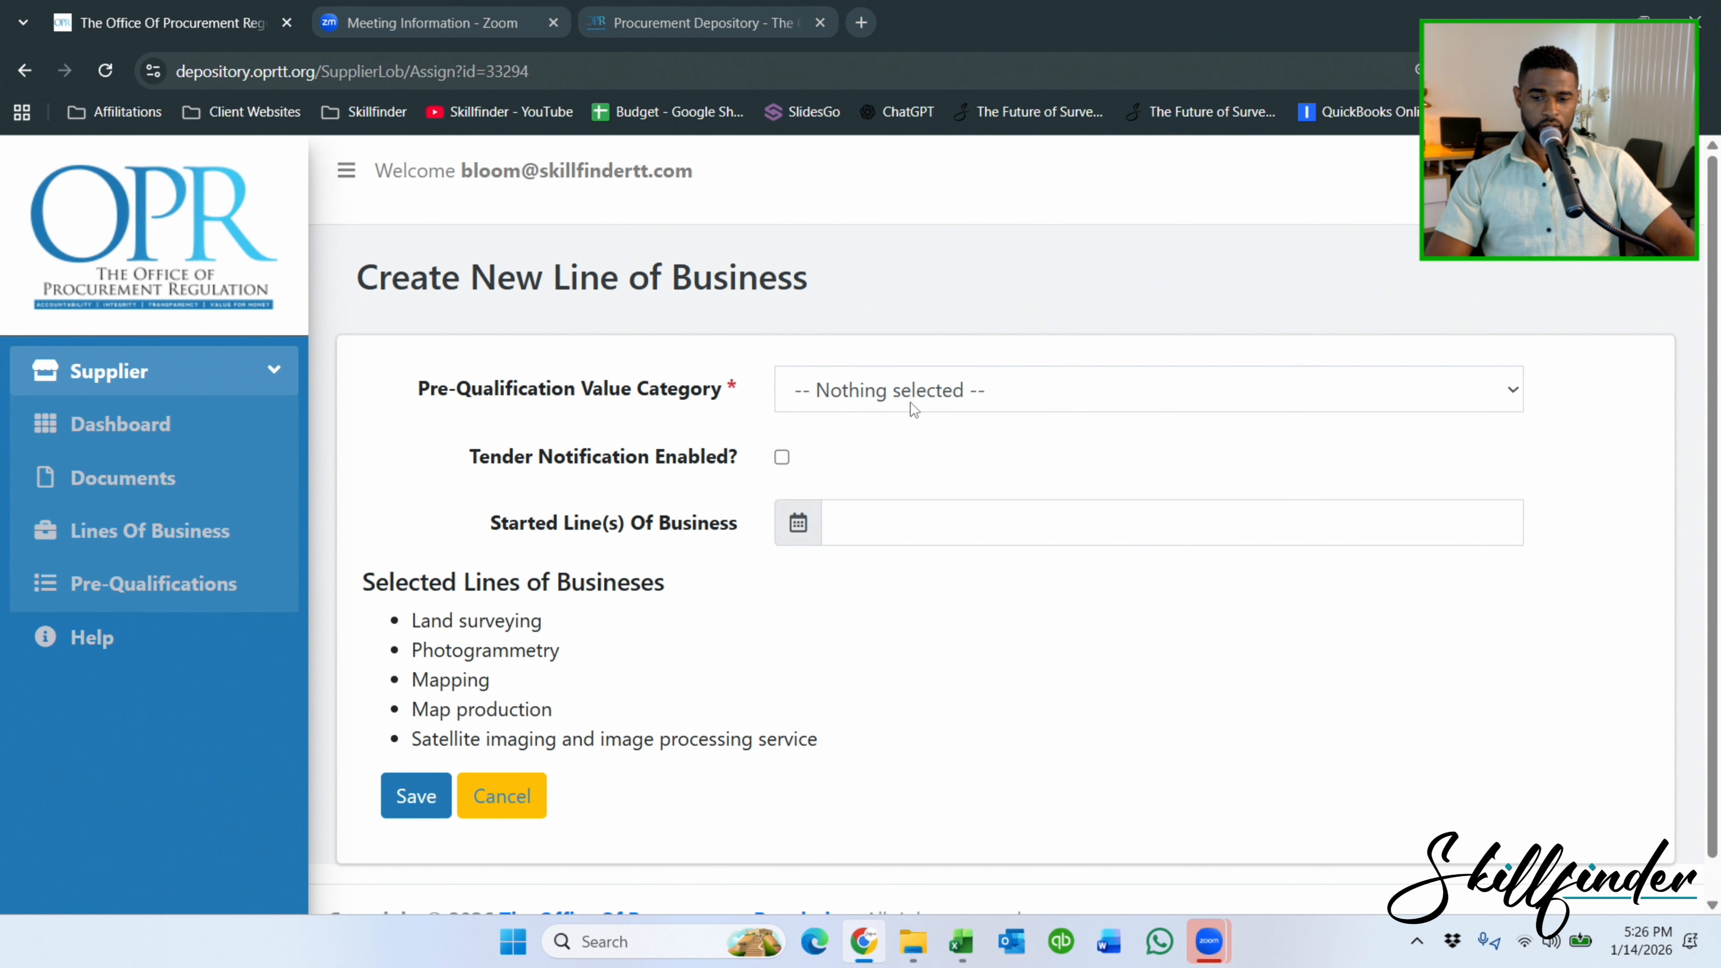
# Set the pre-qualification value category to LEVEL 2 and enable tender notifications.
pyautogui.click(912, 406)
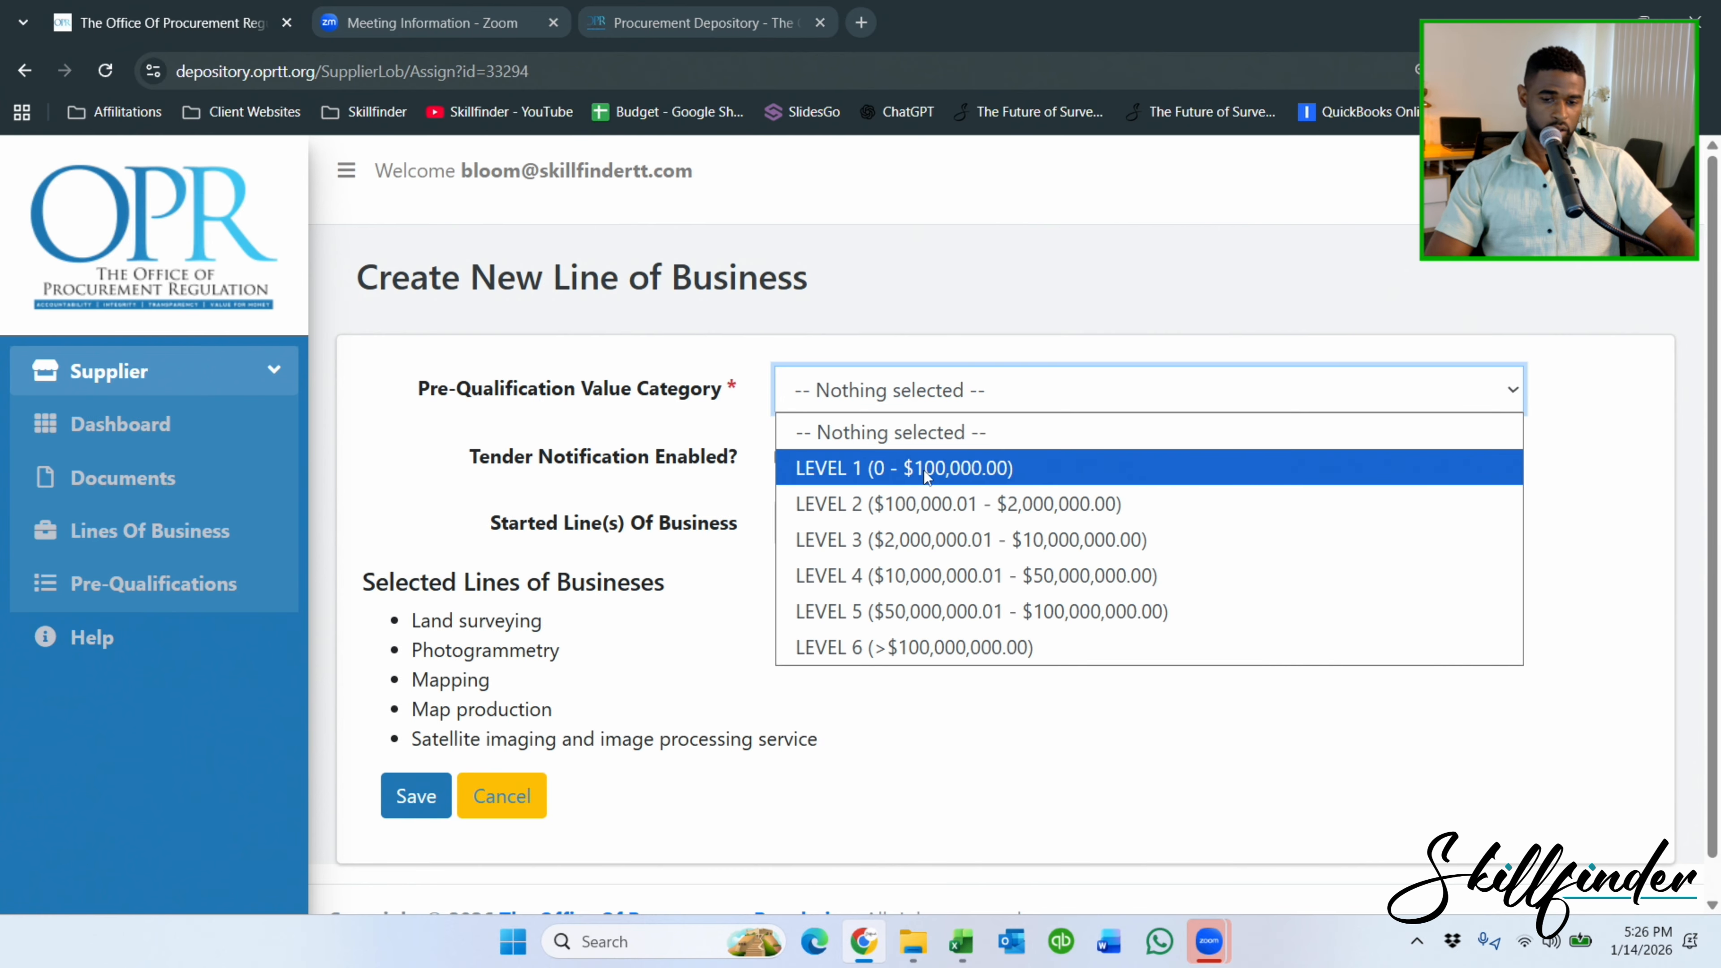
pyautogui.click(921, 506)
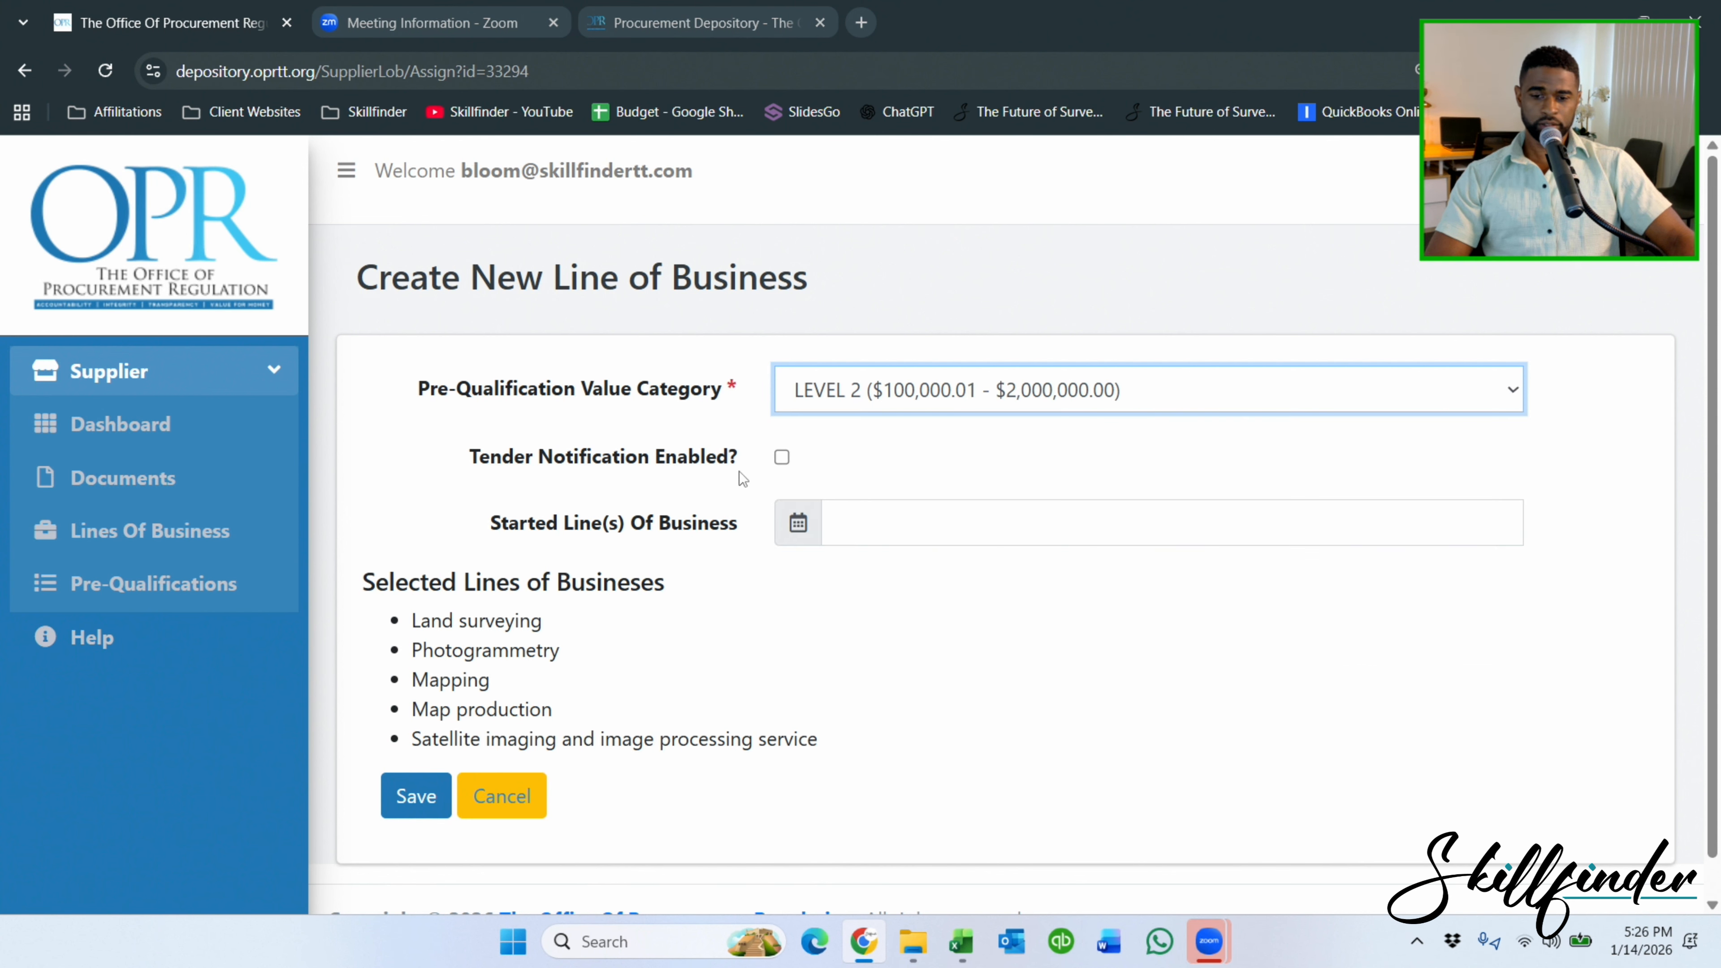
pyautogui.click(780, 453)
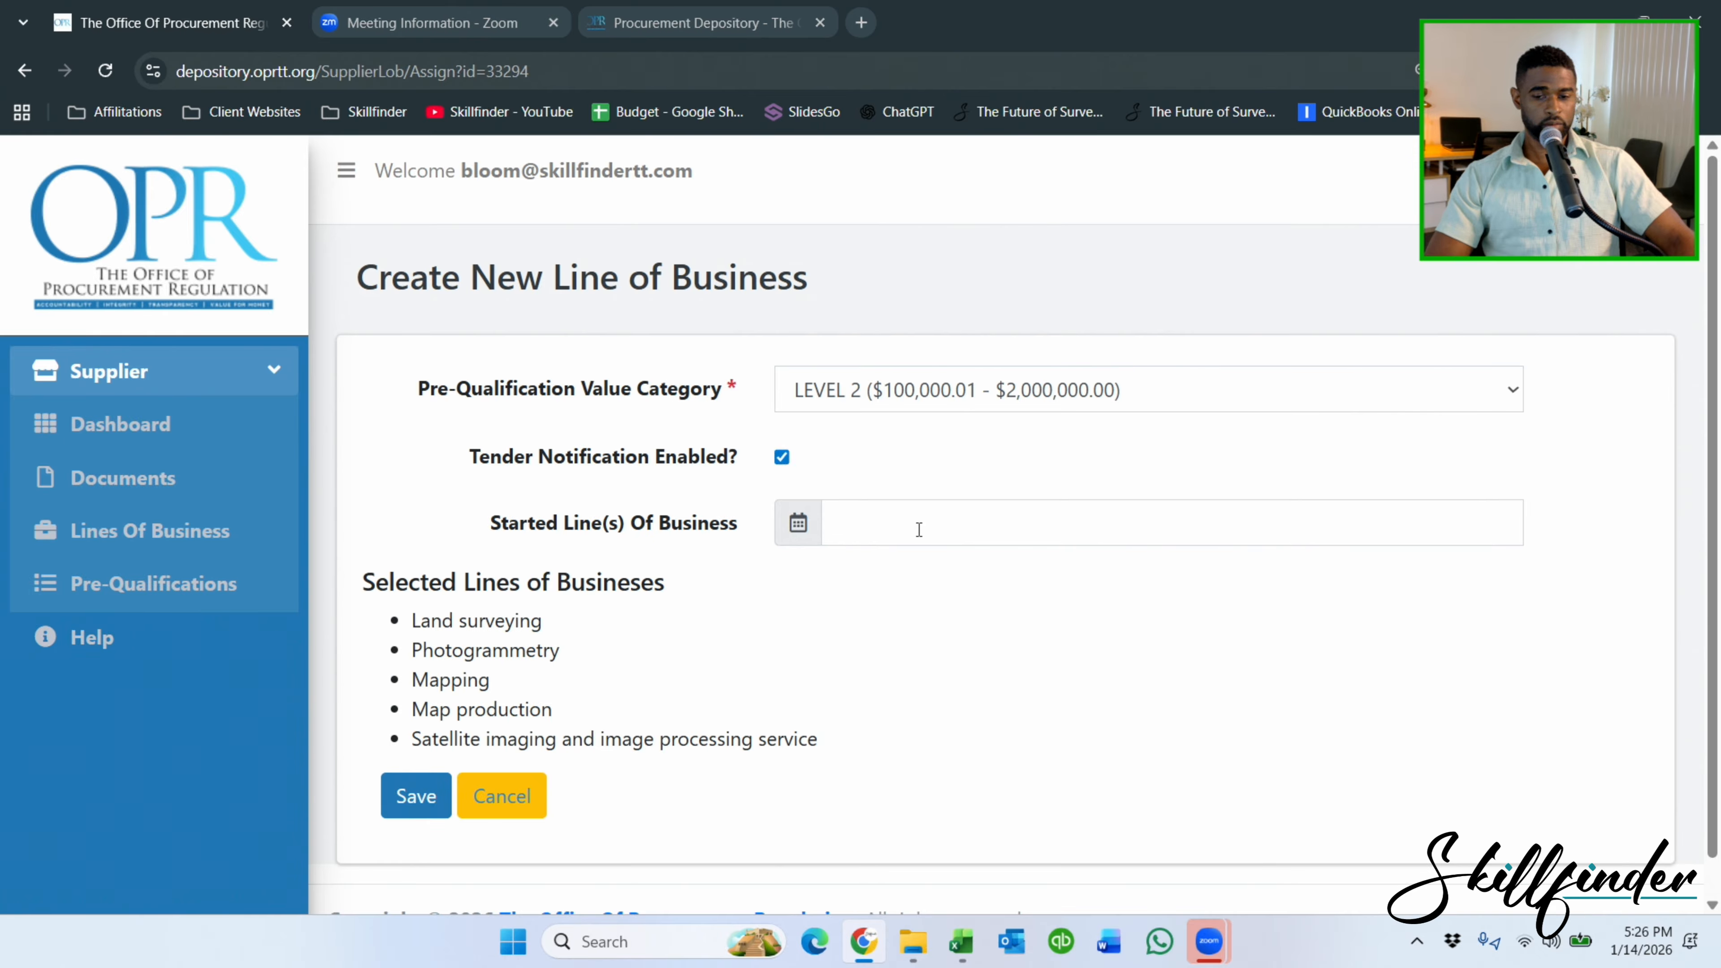
# Set the started date to 02-June-2015 and save the five Cartography lines.
pyautogui.click(850, 514)
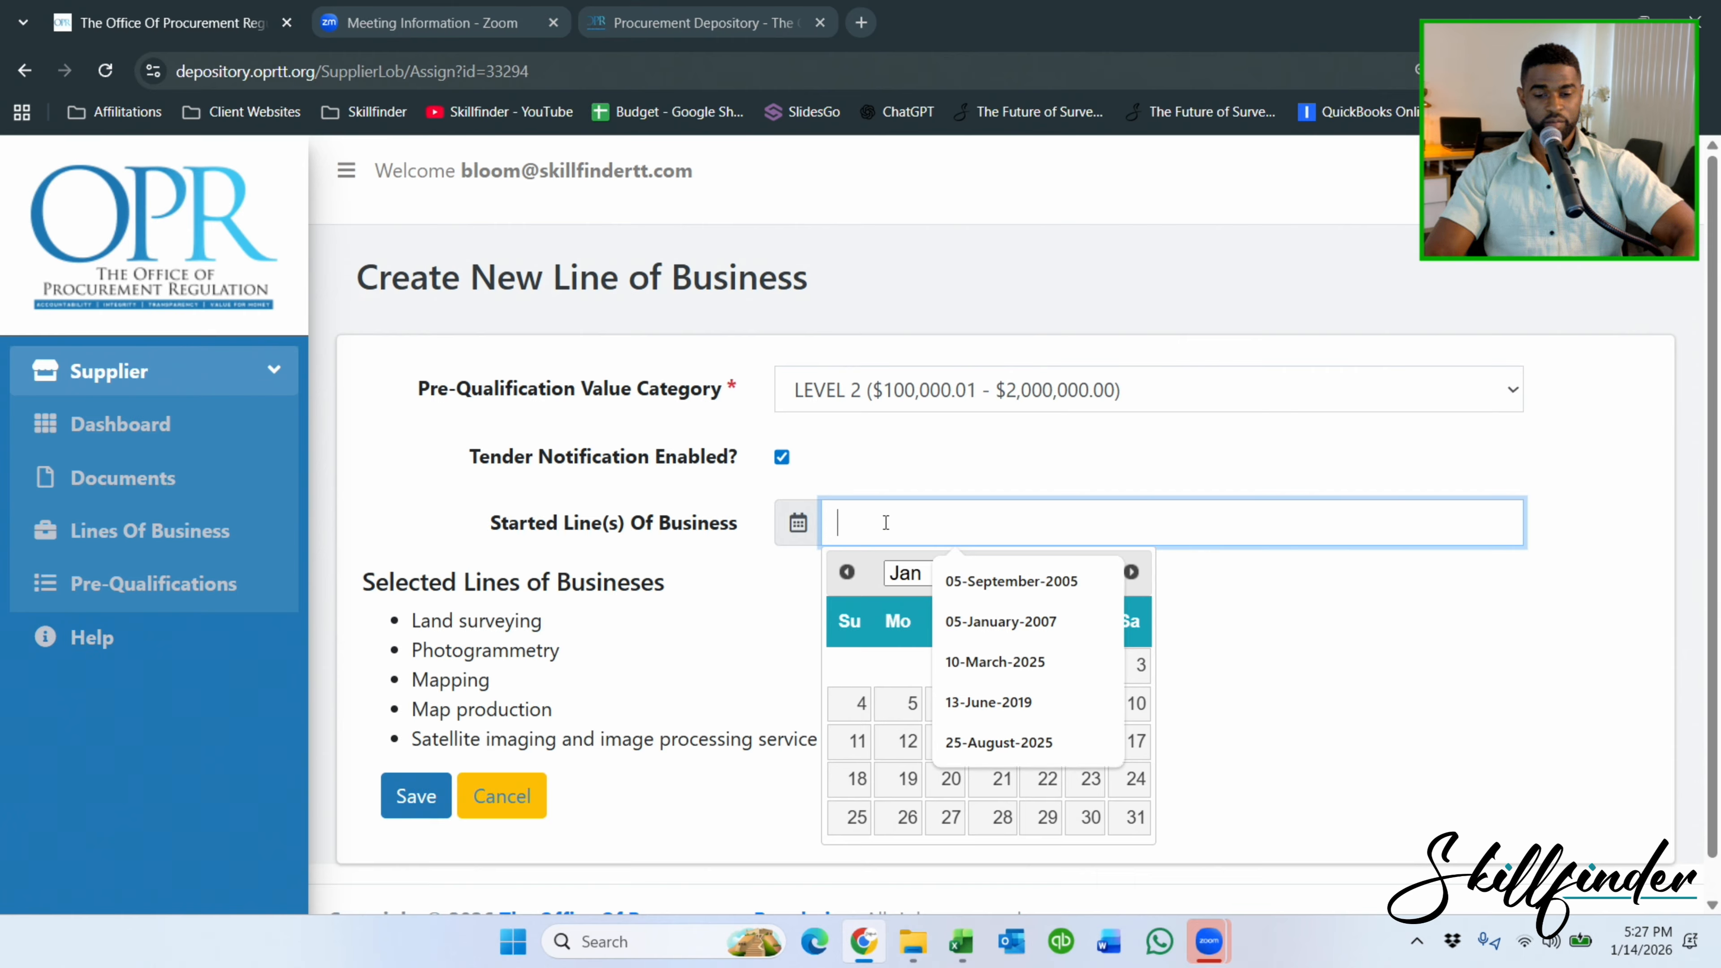
pyautogui.write('10-')
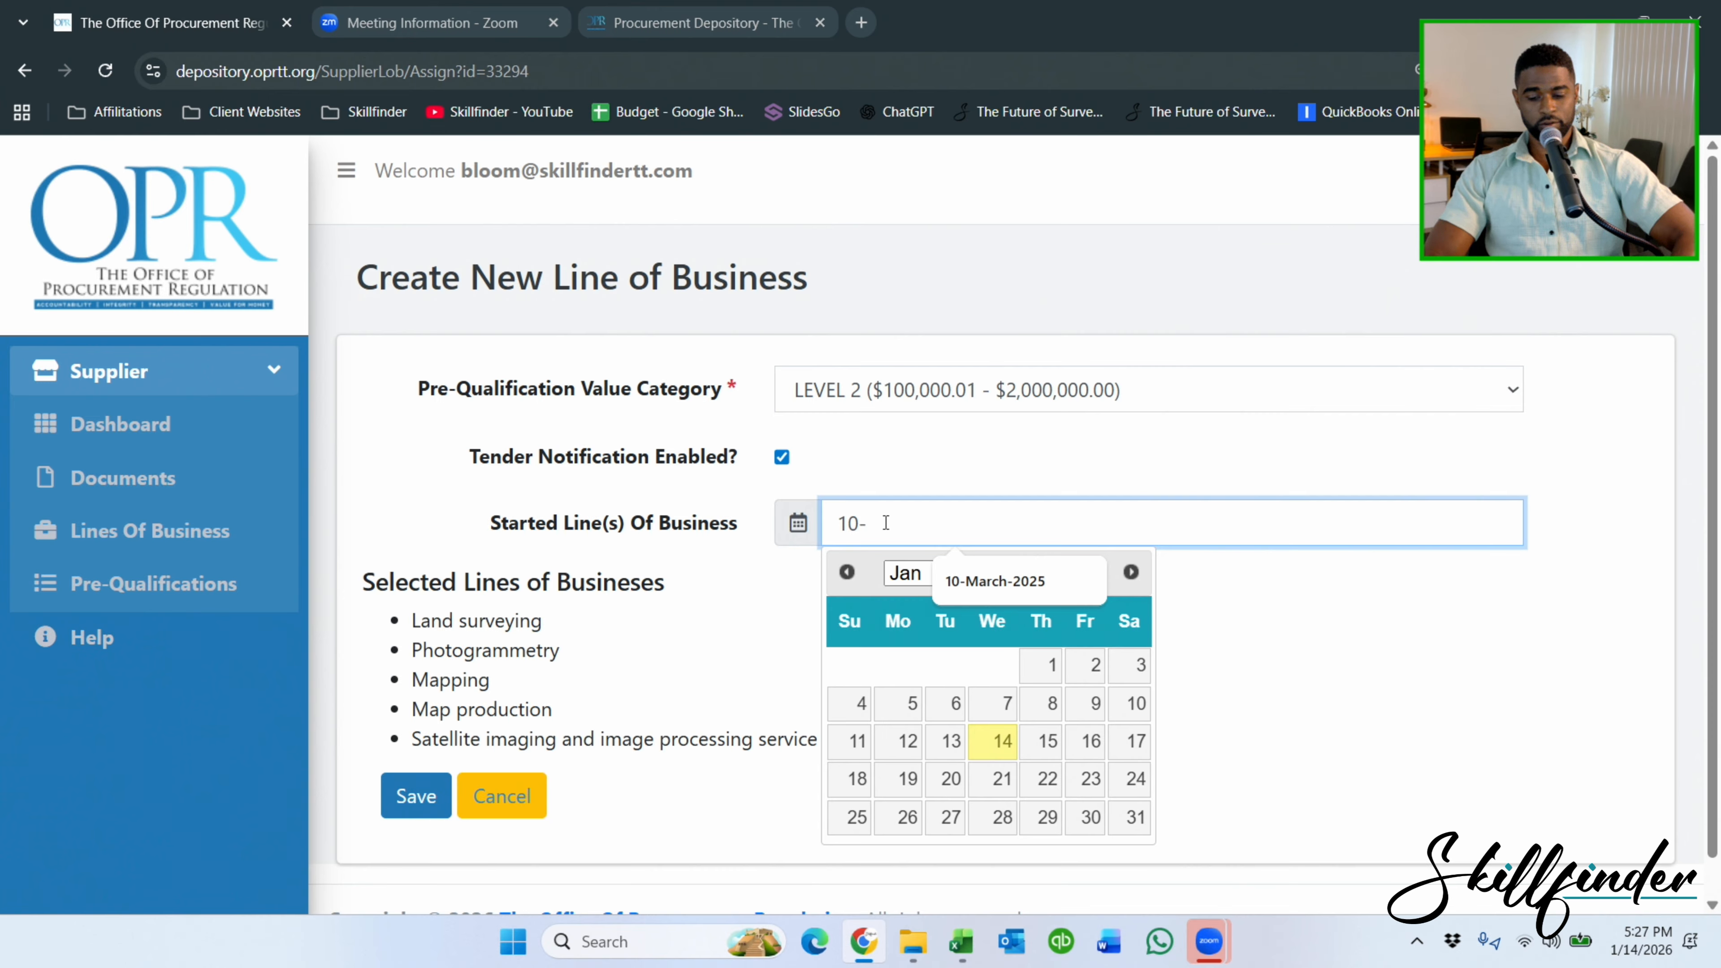
pyautogui.write('august')
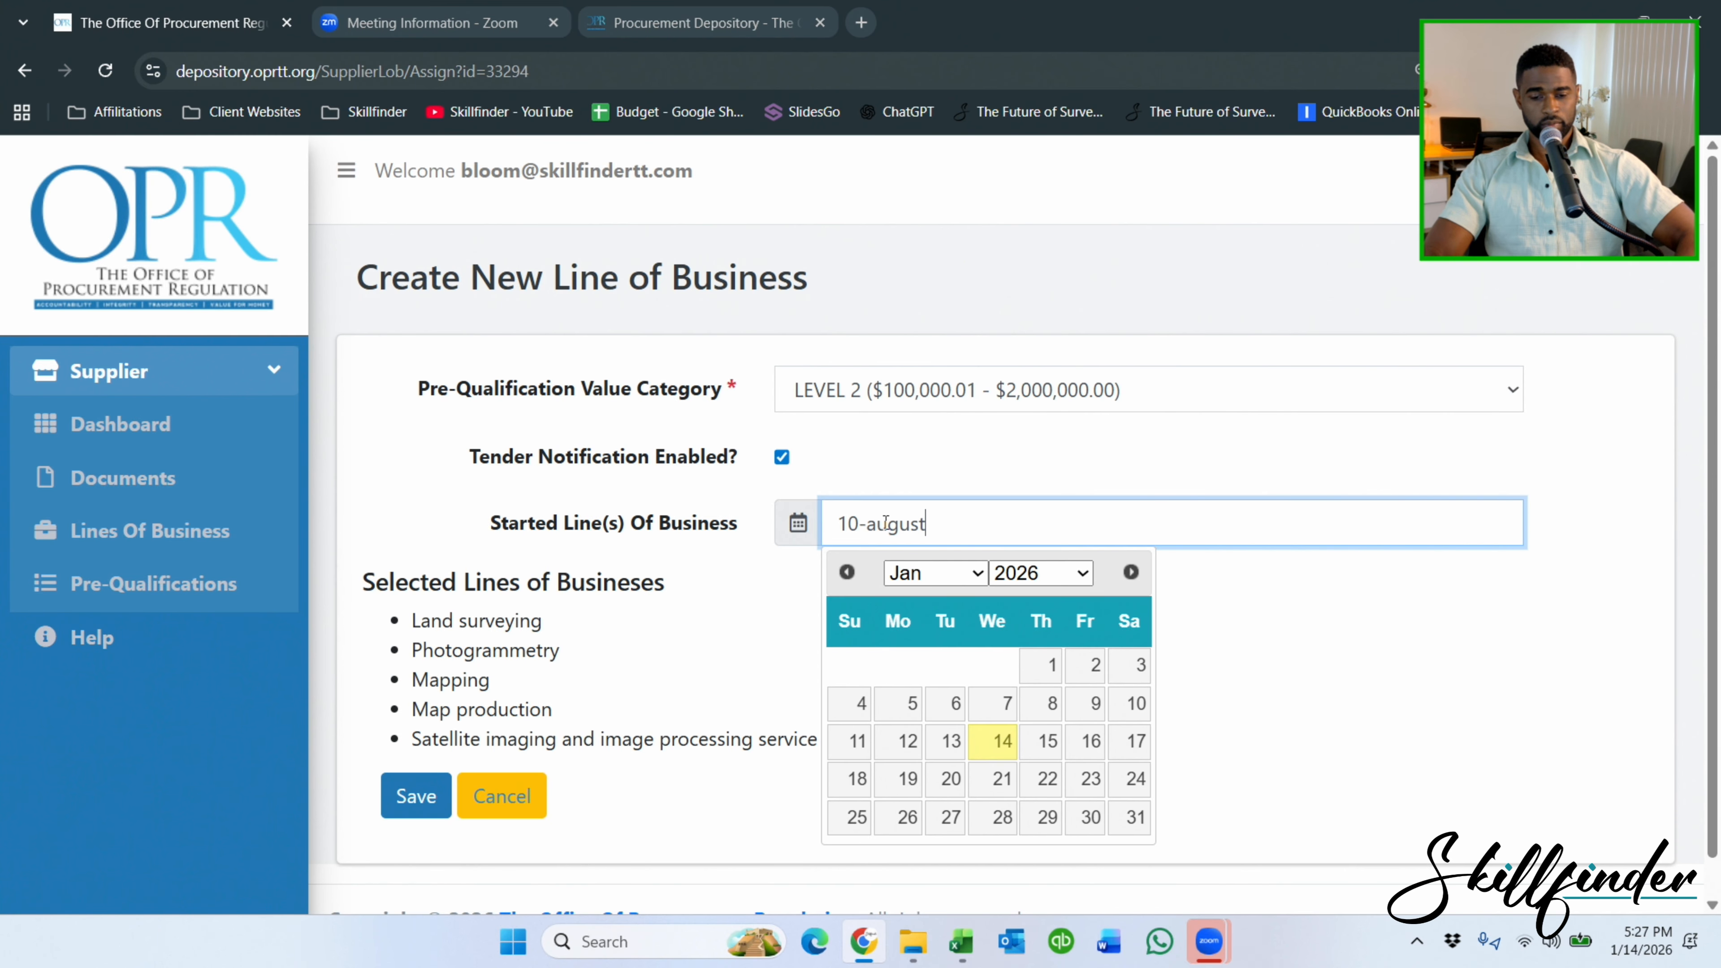
pyautogui.press('BackSpace')
pyautogui.press('BackSpace')
pyautogui.press('BackSpace')
pyautogui.press('BackSpace')
pyautogui.press('BackSpace')
pyautogui.press('BackSpace')
pyautogui.press('BackSpace')
pyautogui.press('BackSpace')
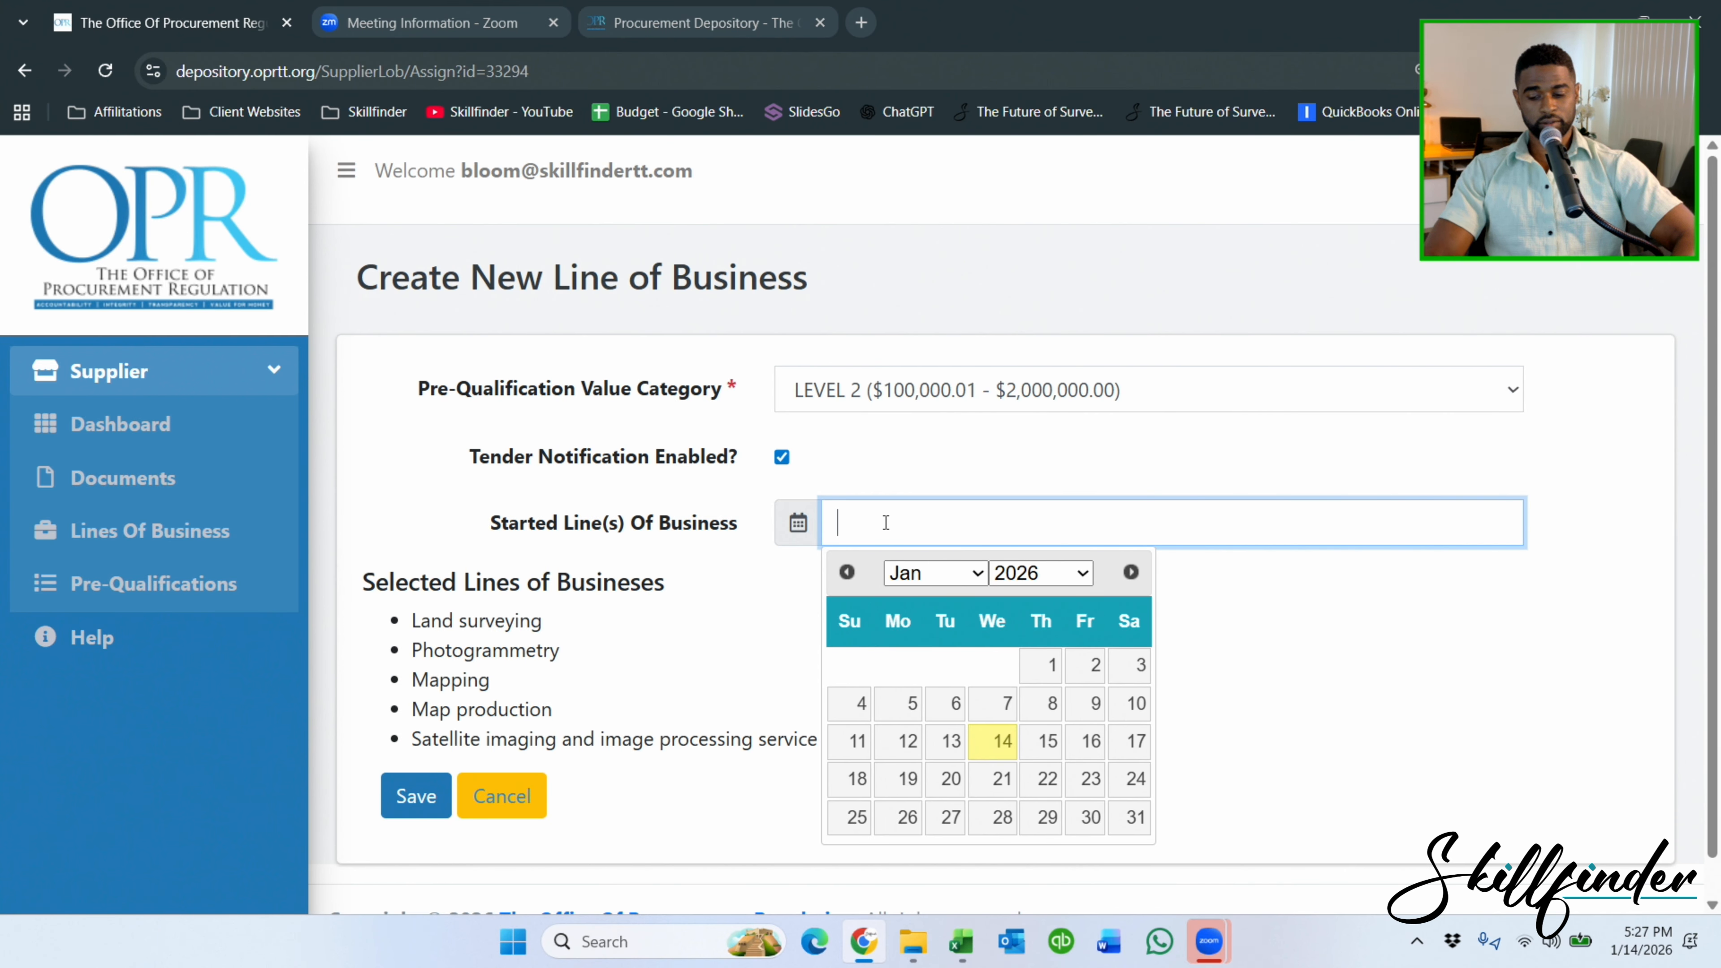
pyautogui.write('2-')
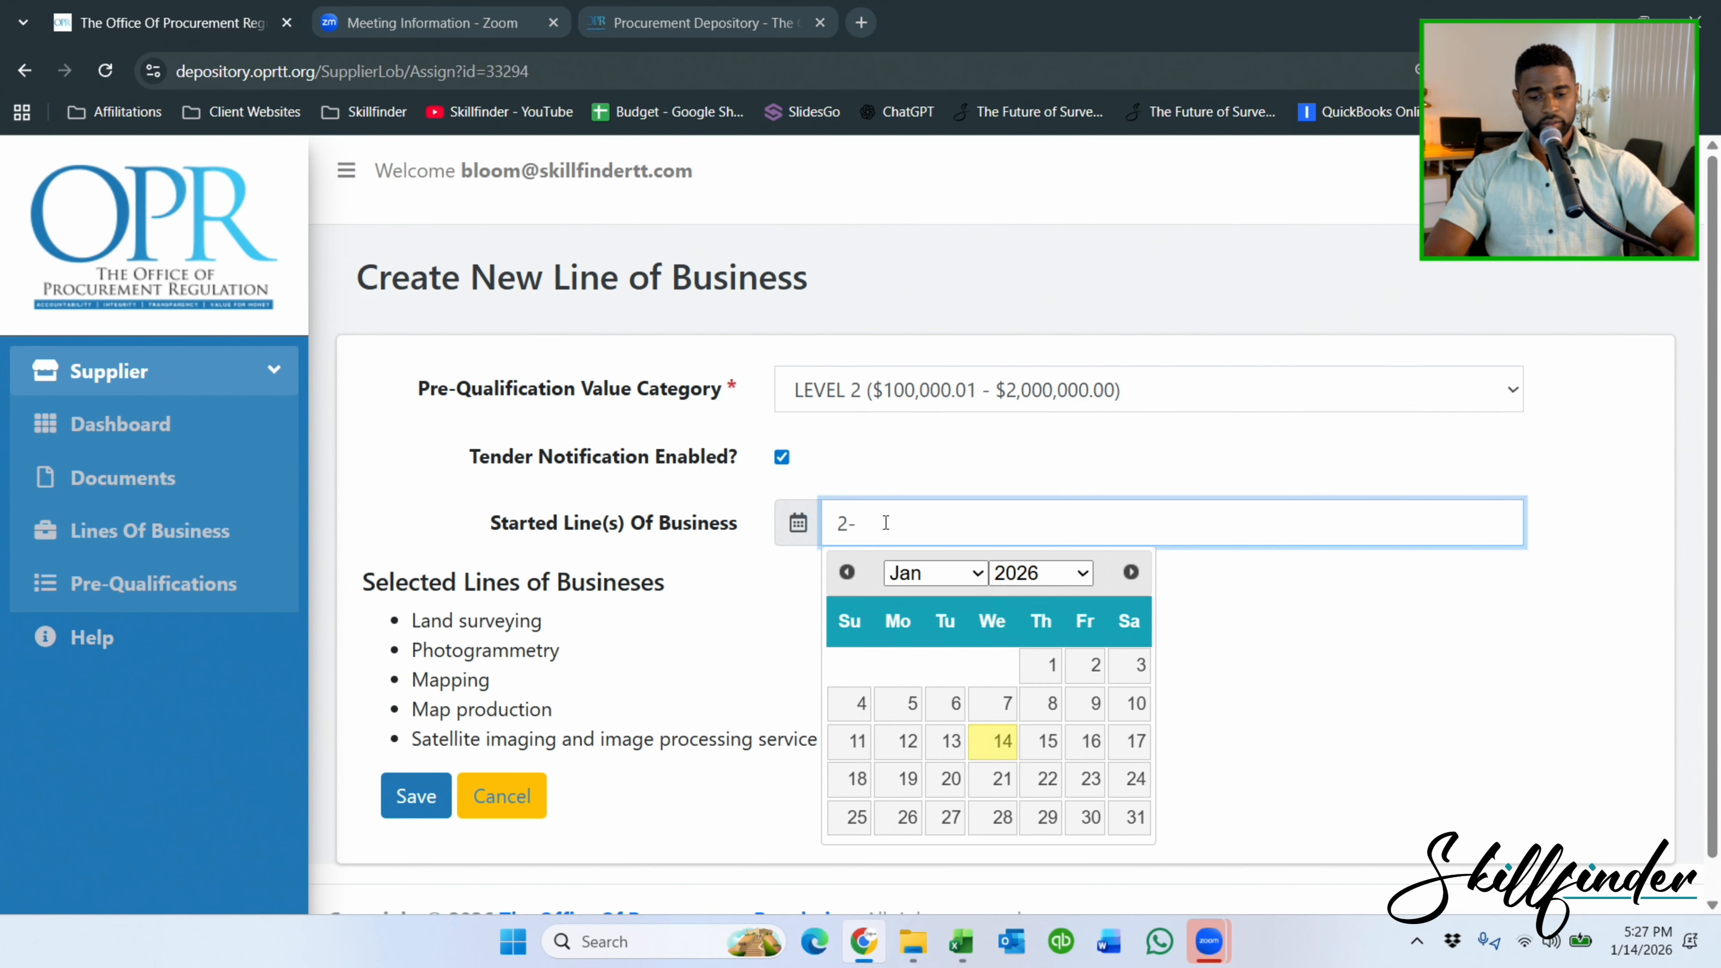
pyautogui.press('BackSpace')
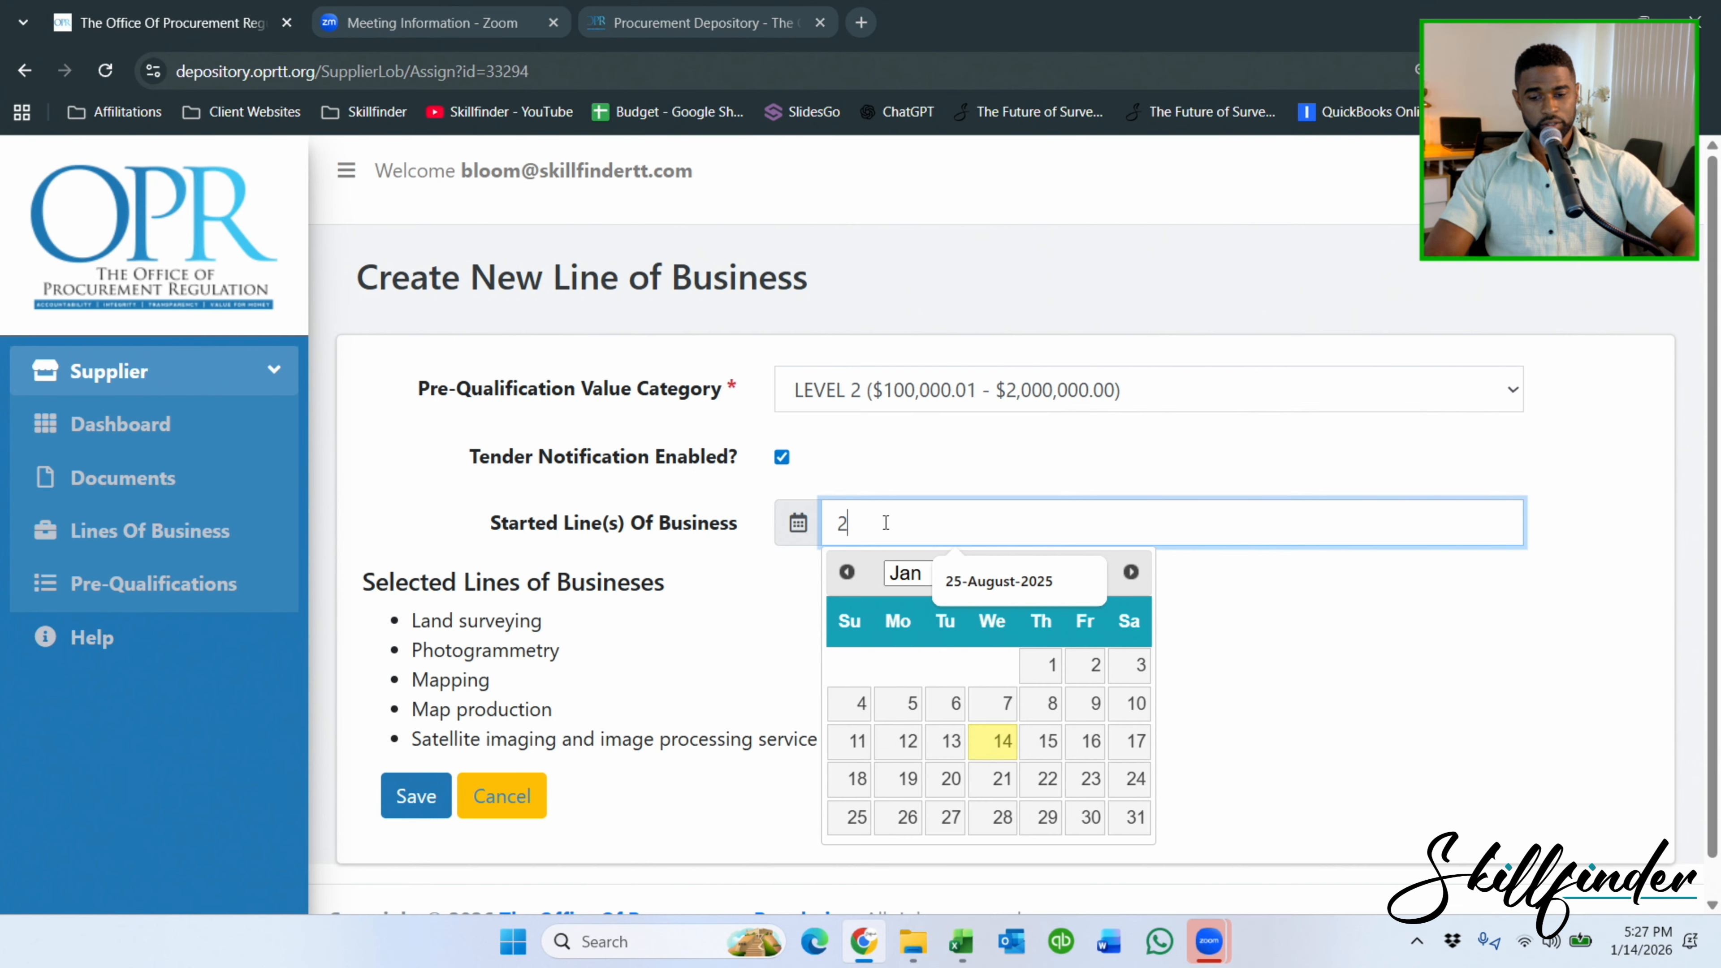
pyautogui.write('-june')
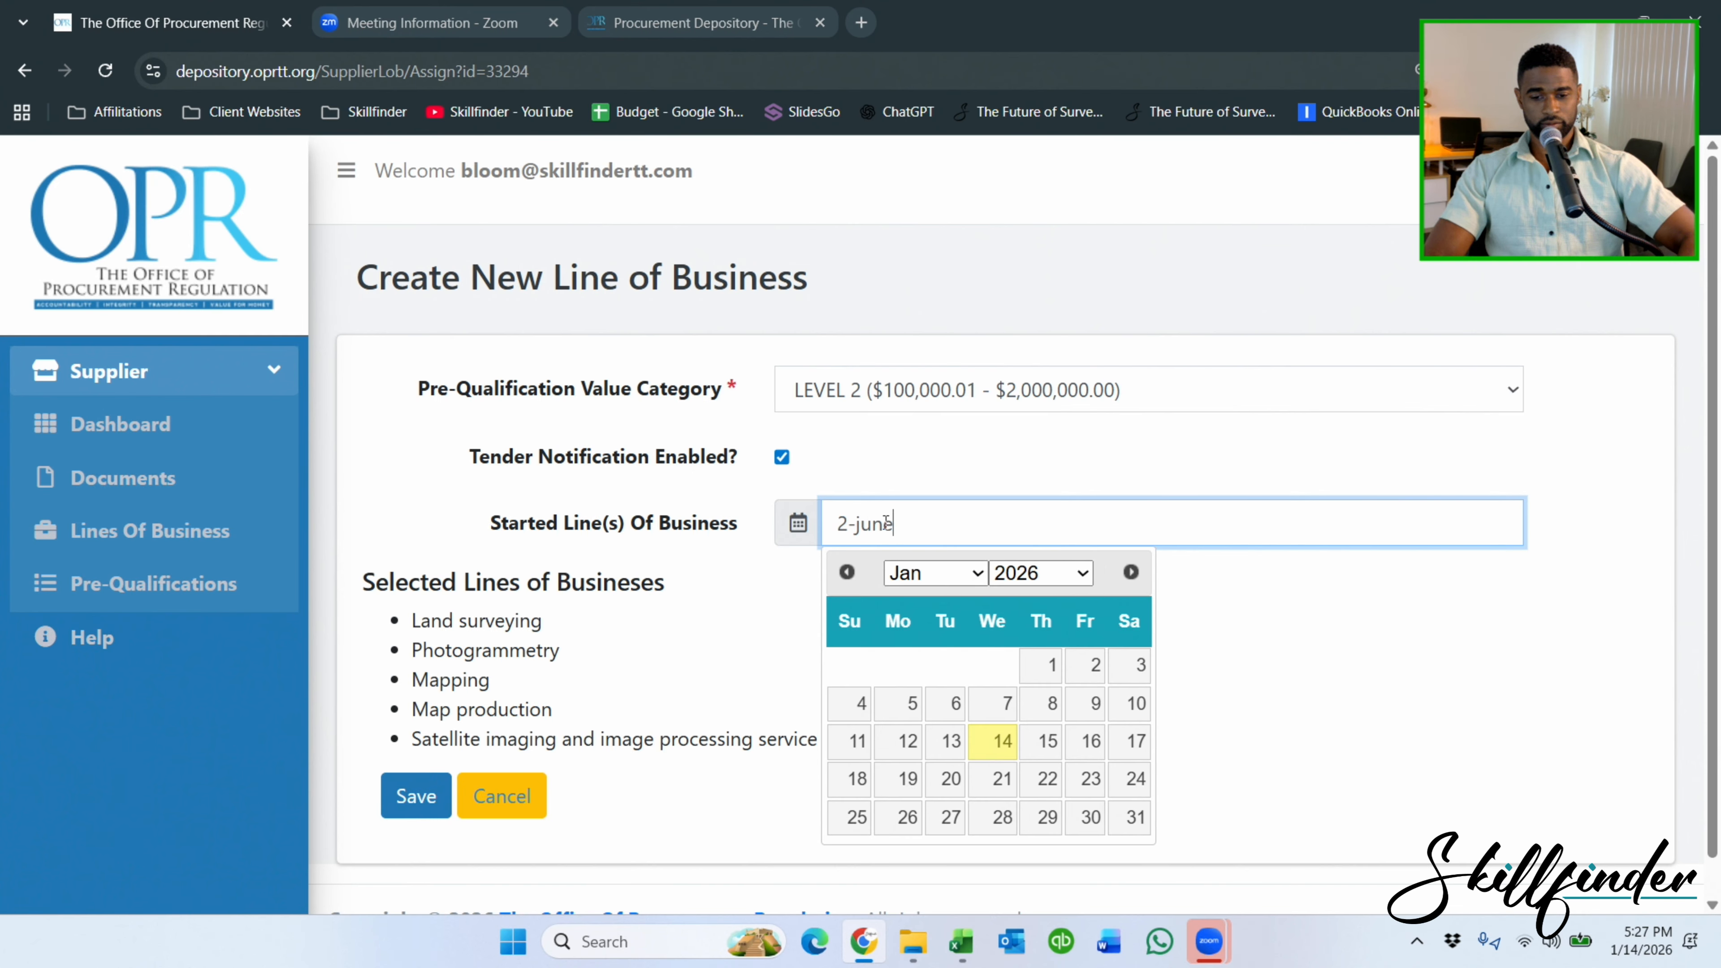
pyautogui.write('-202')
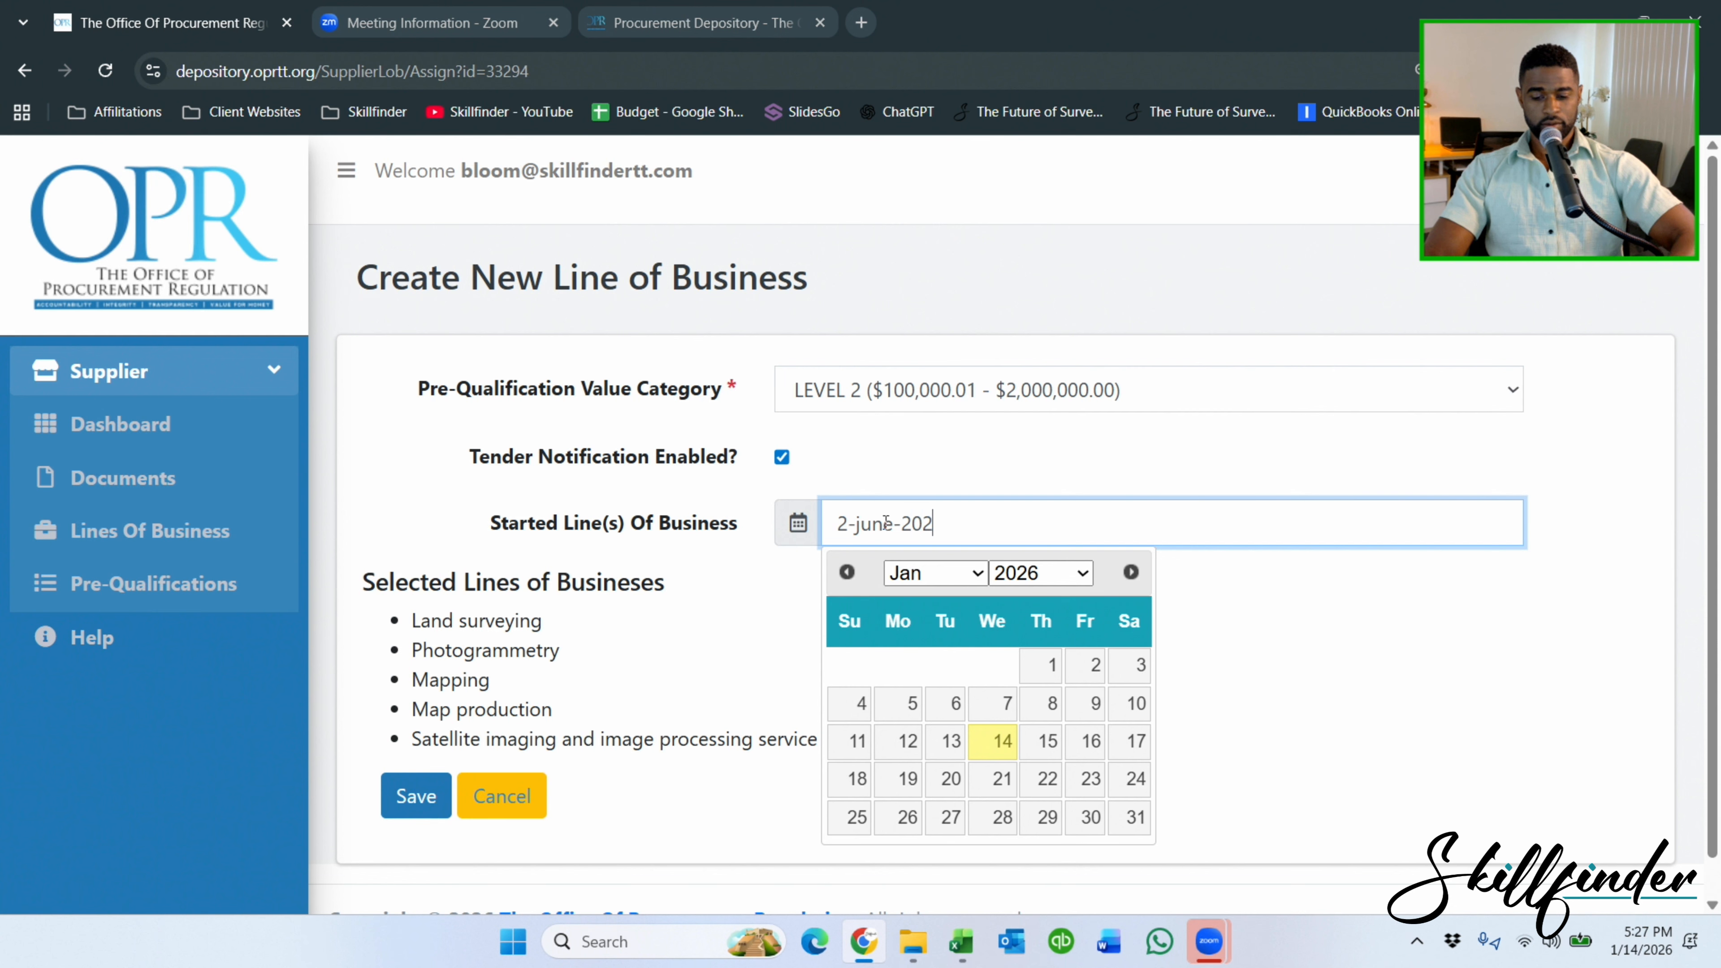
pyautogui.write('5')
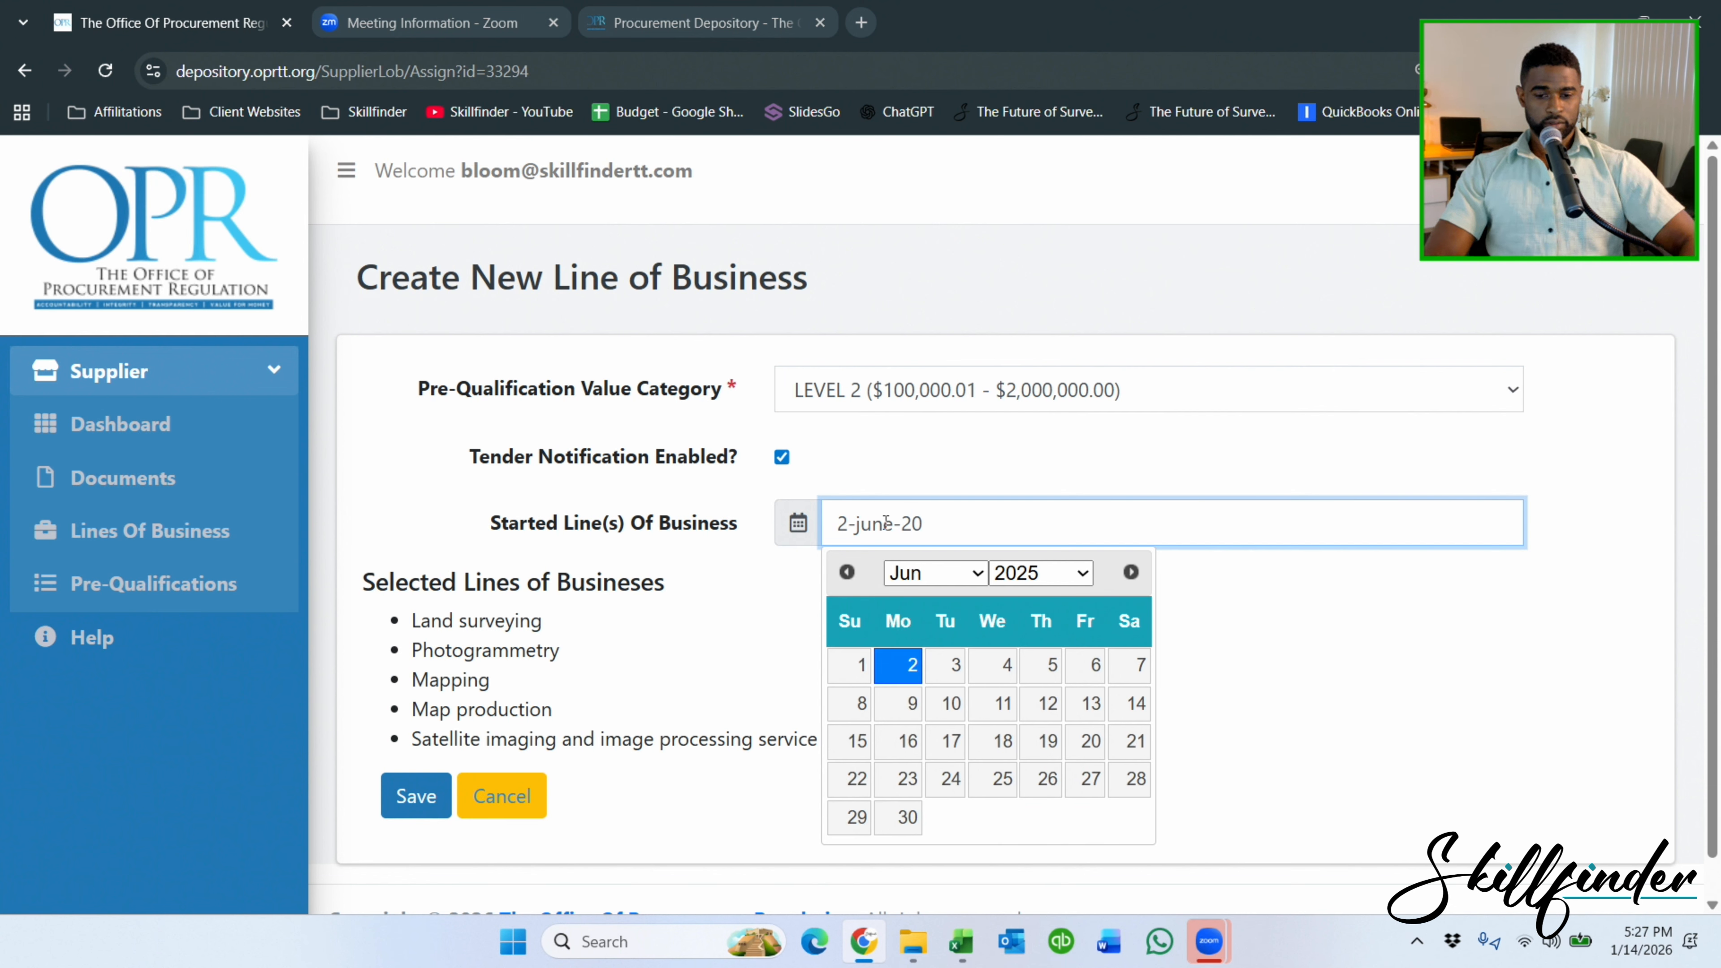
pyautogui.write('5')
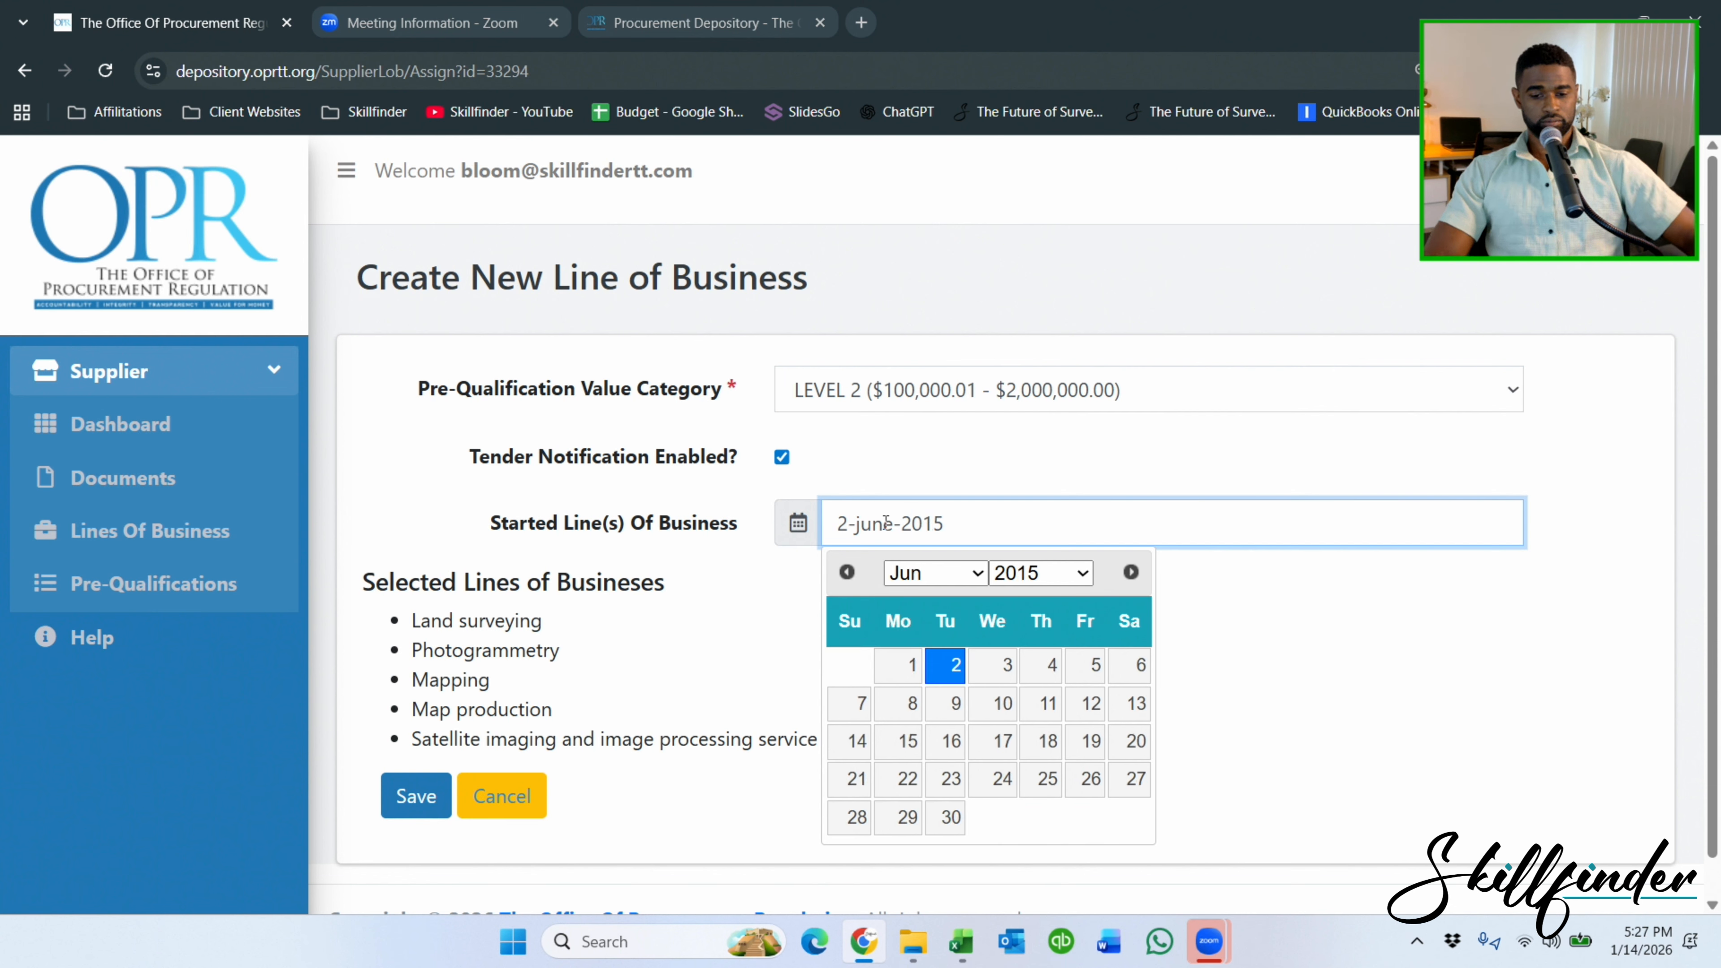
pyautogui.click(950, 670)
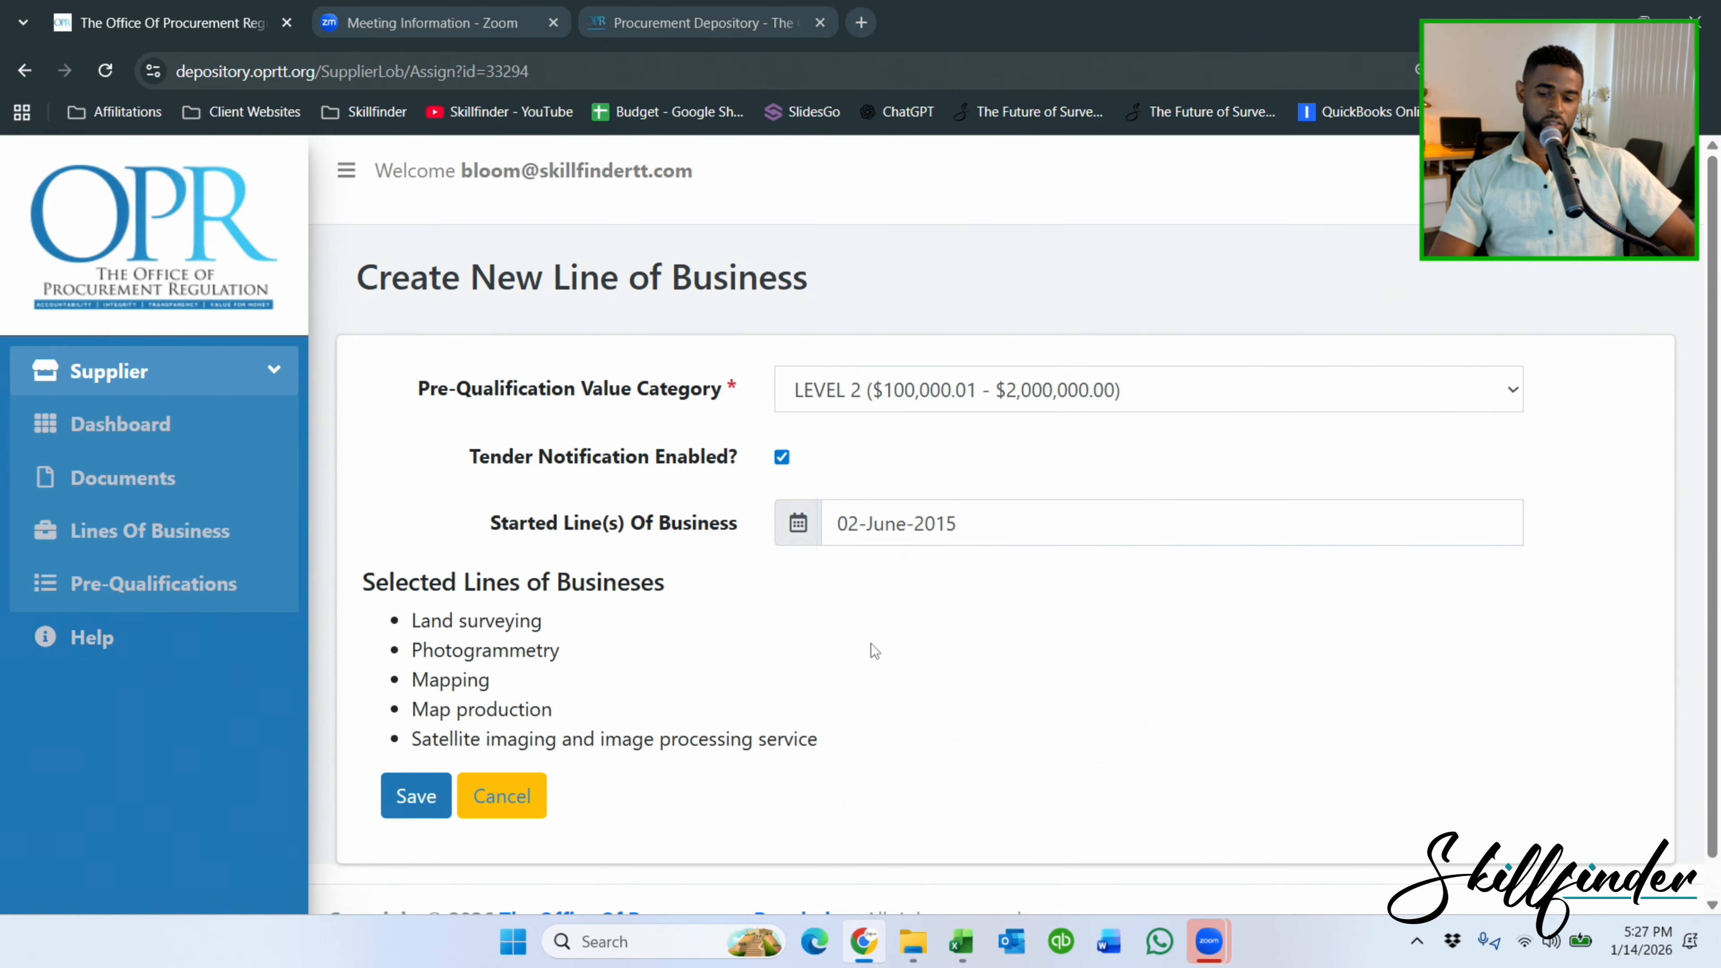
pyautogui.click(425, 799)
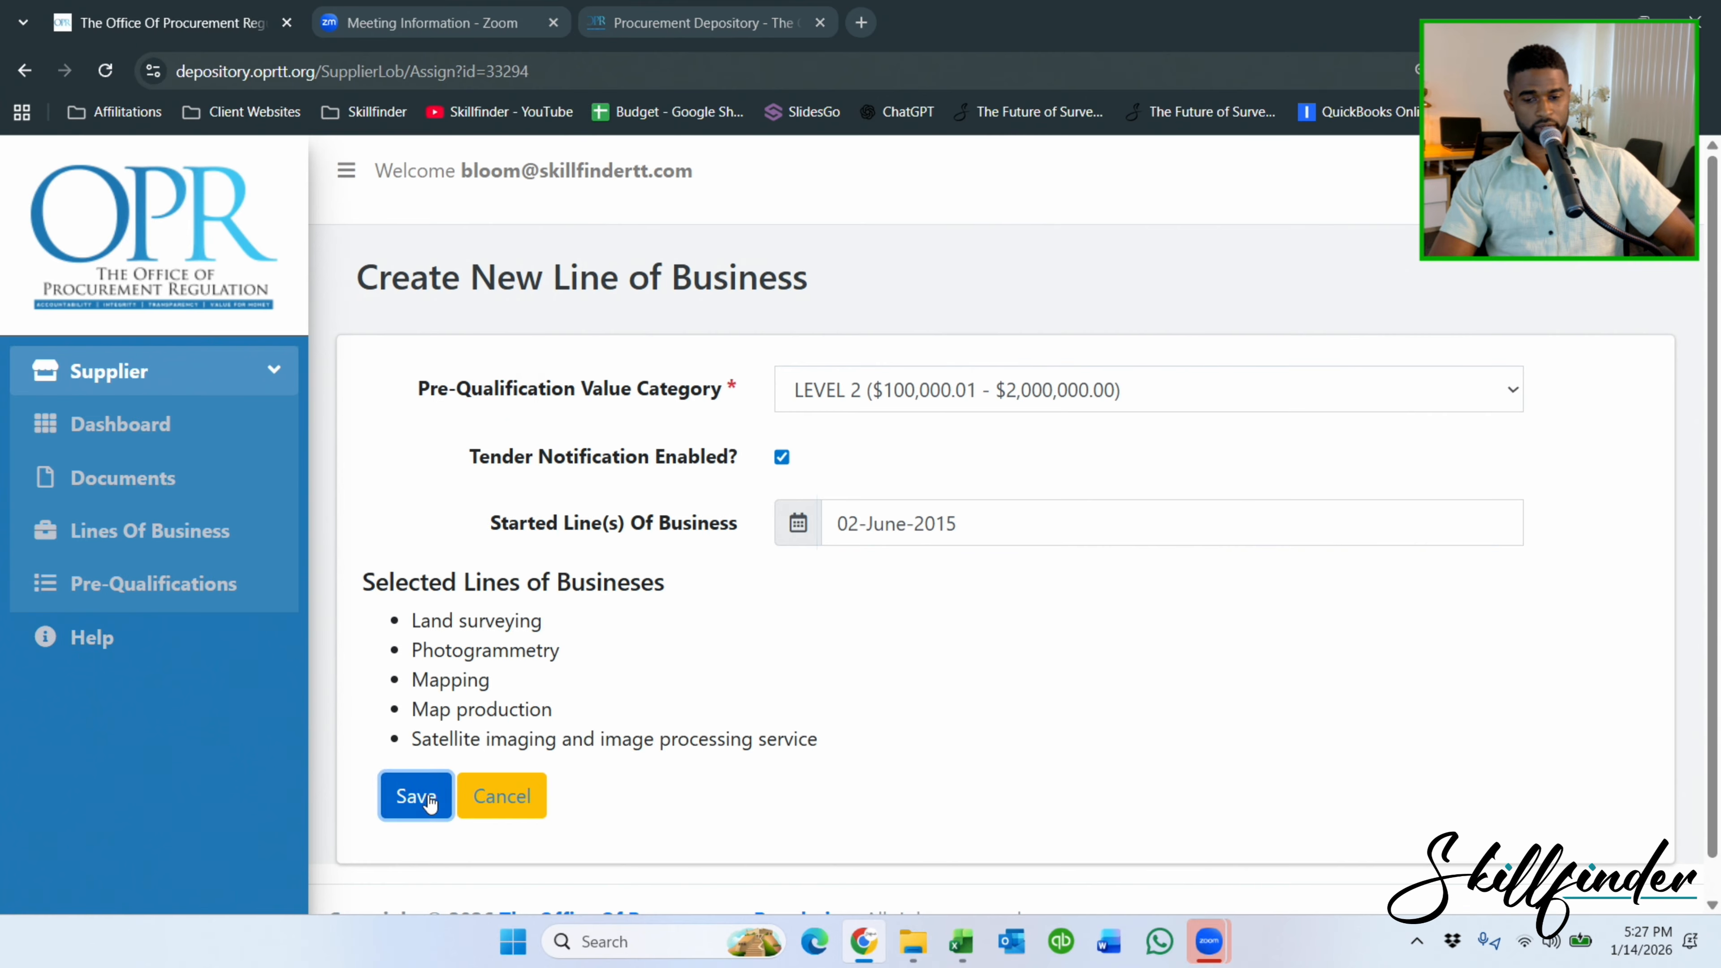
# From the supplier dashboard, open the Lines Of Business list and start a new entry.
pyautogui.scroll(-2, 724, 393)
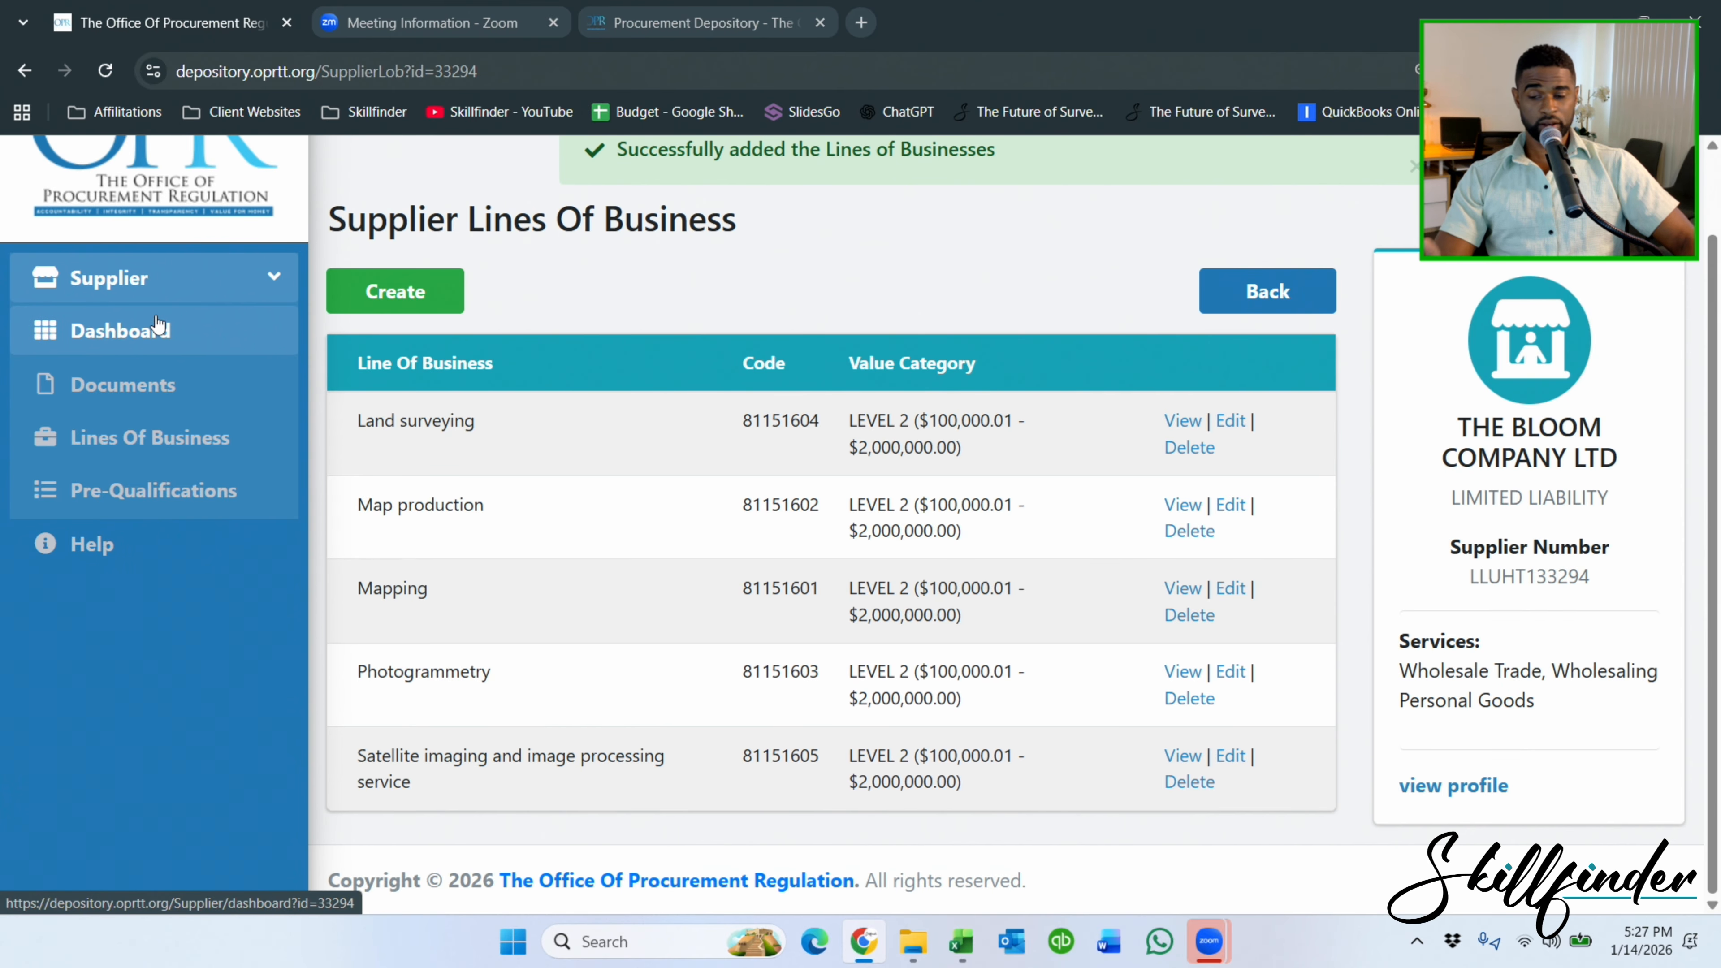
pyautogui.click(152, 344)
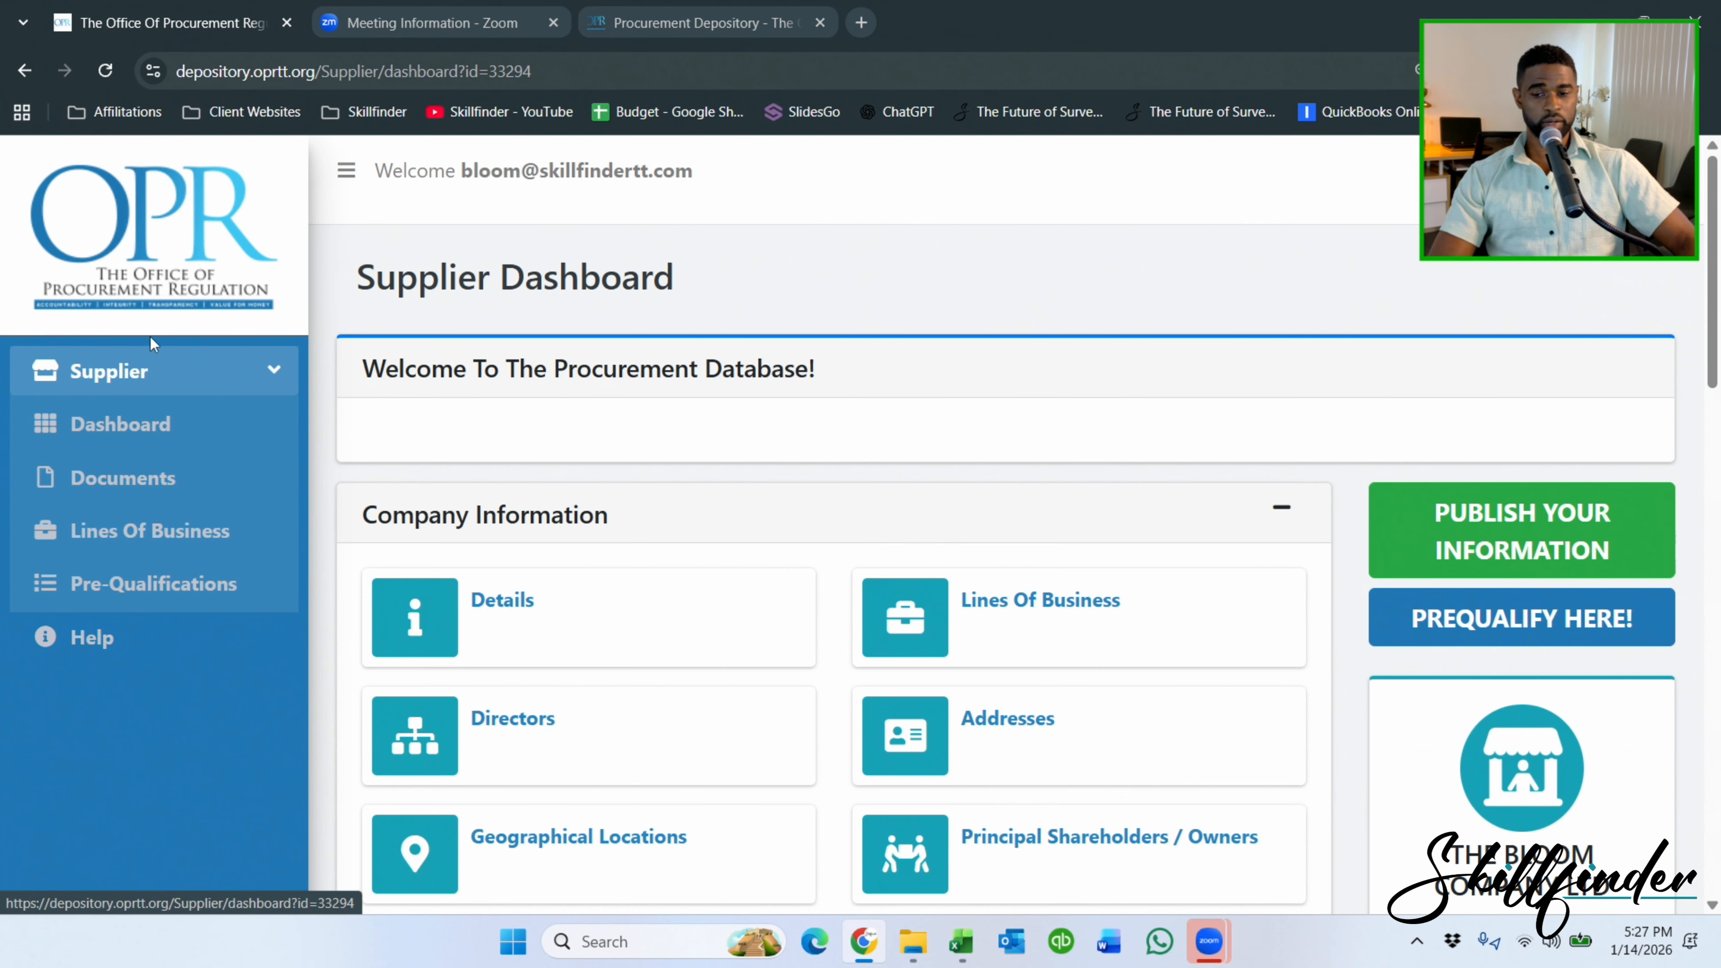
pyautogui.click(1088, 600)
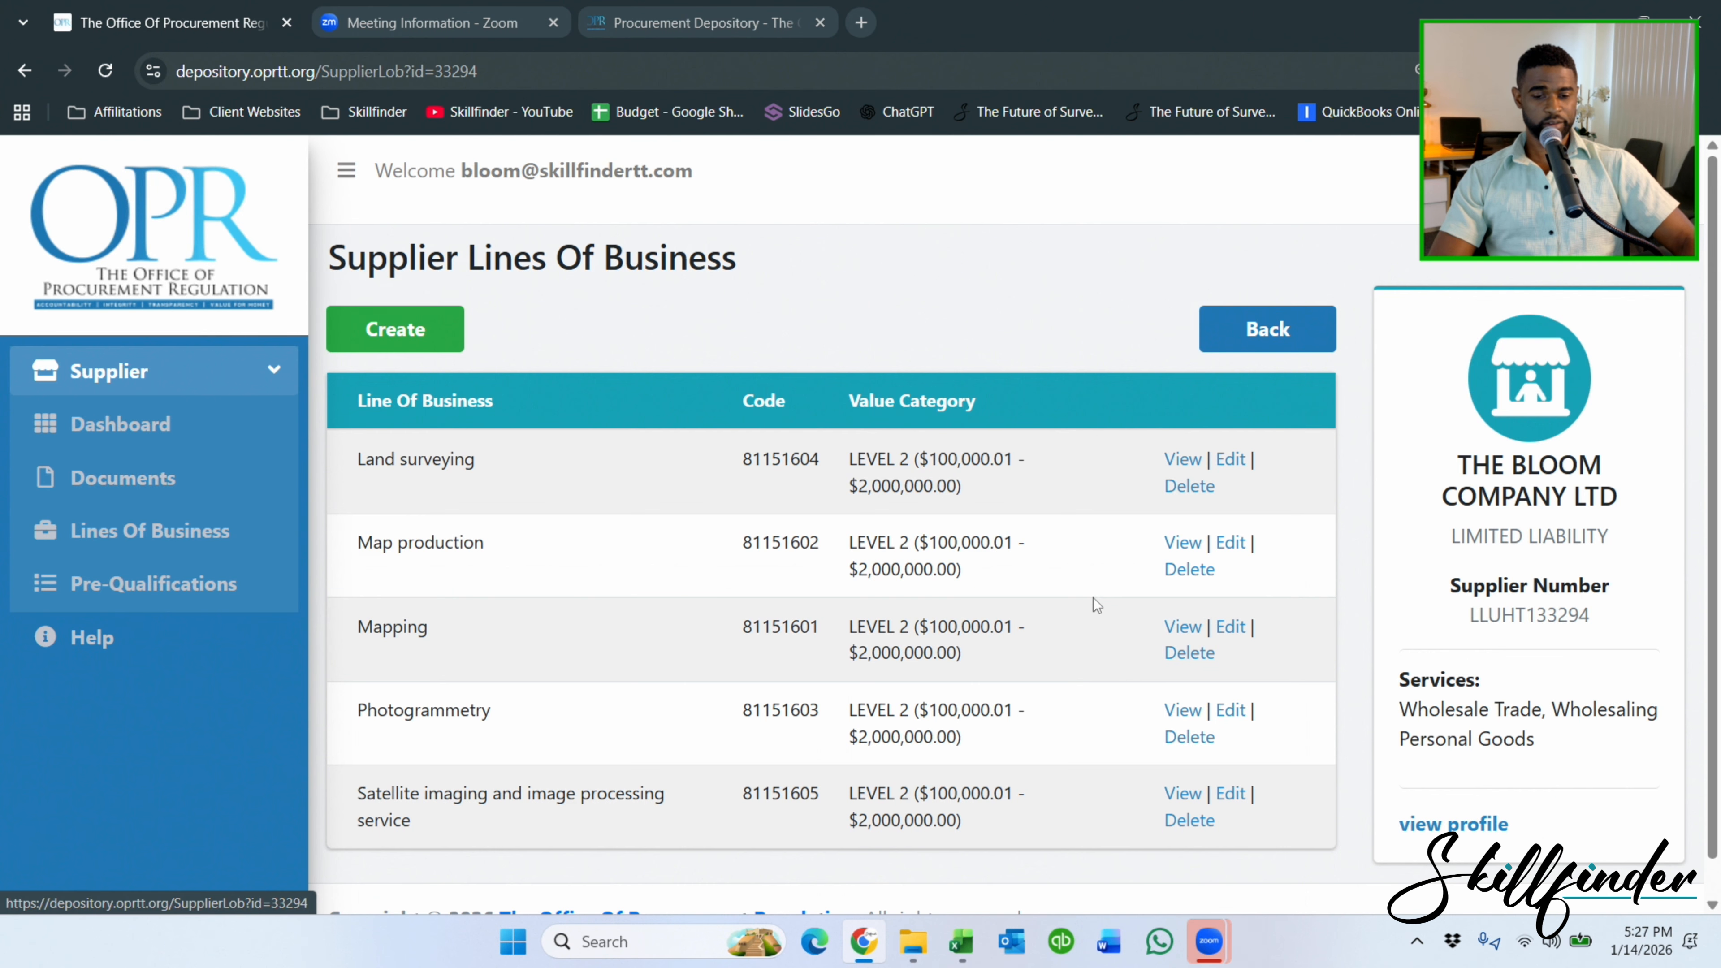
pyautogui.click(411, 332)
# Under Experts > Land and Buildings > Mapping, select Land surveying & management services.
pyautogui.scroll(-8, 462, 331)
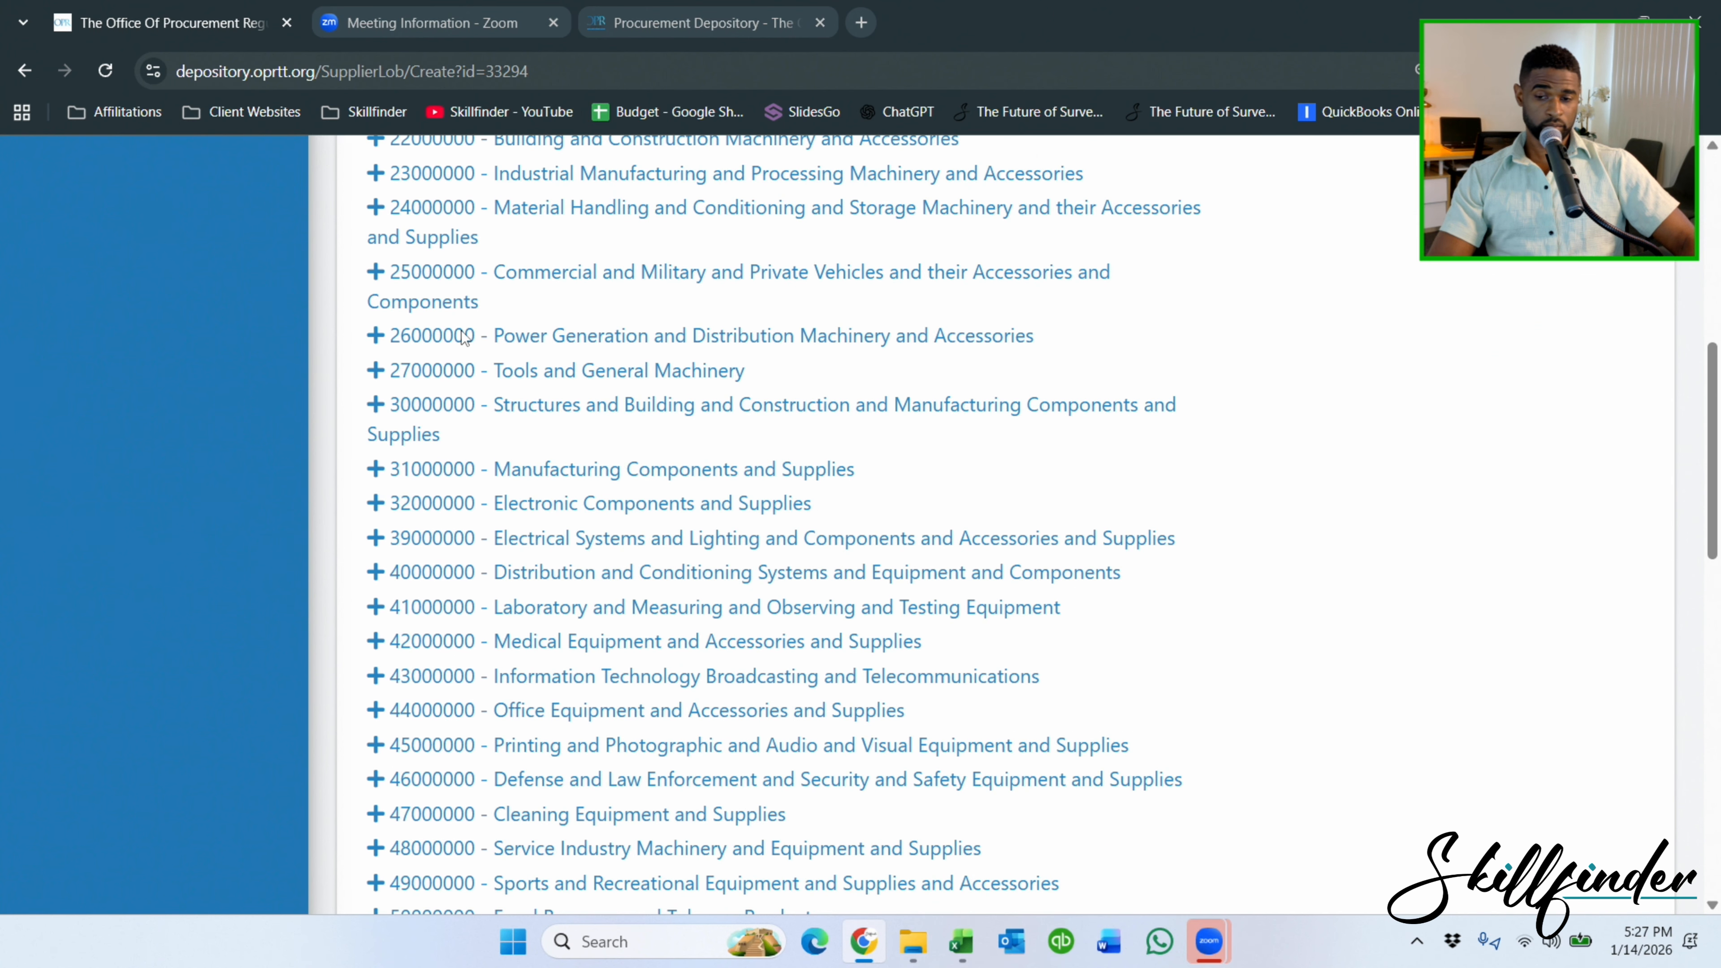
pyautogui.scroll(-15, 462, 336)
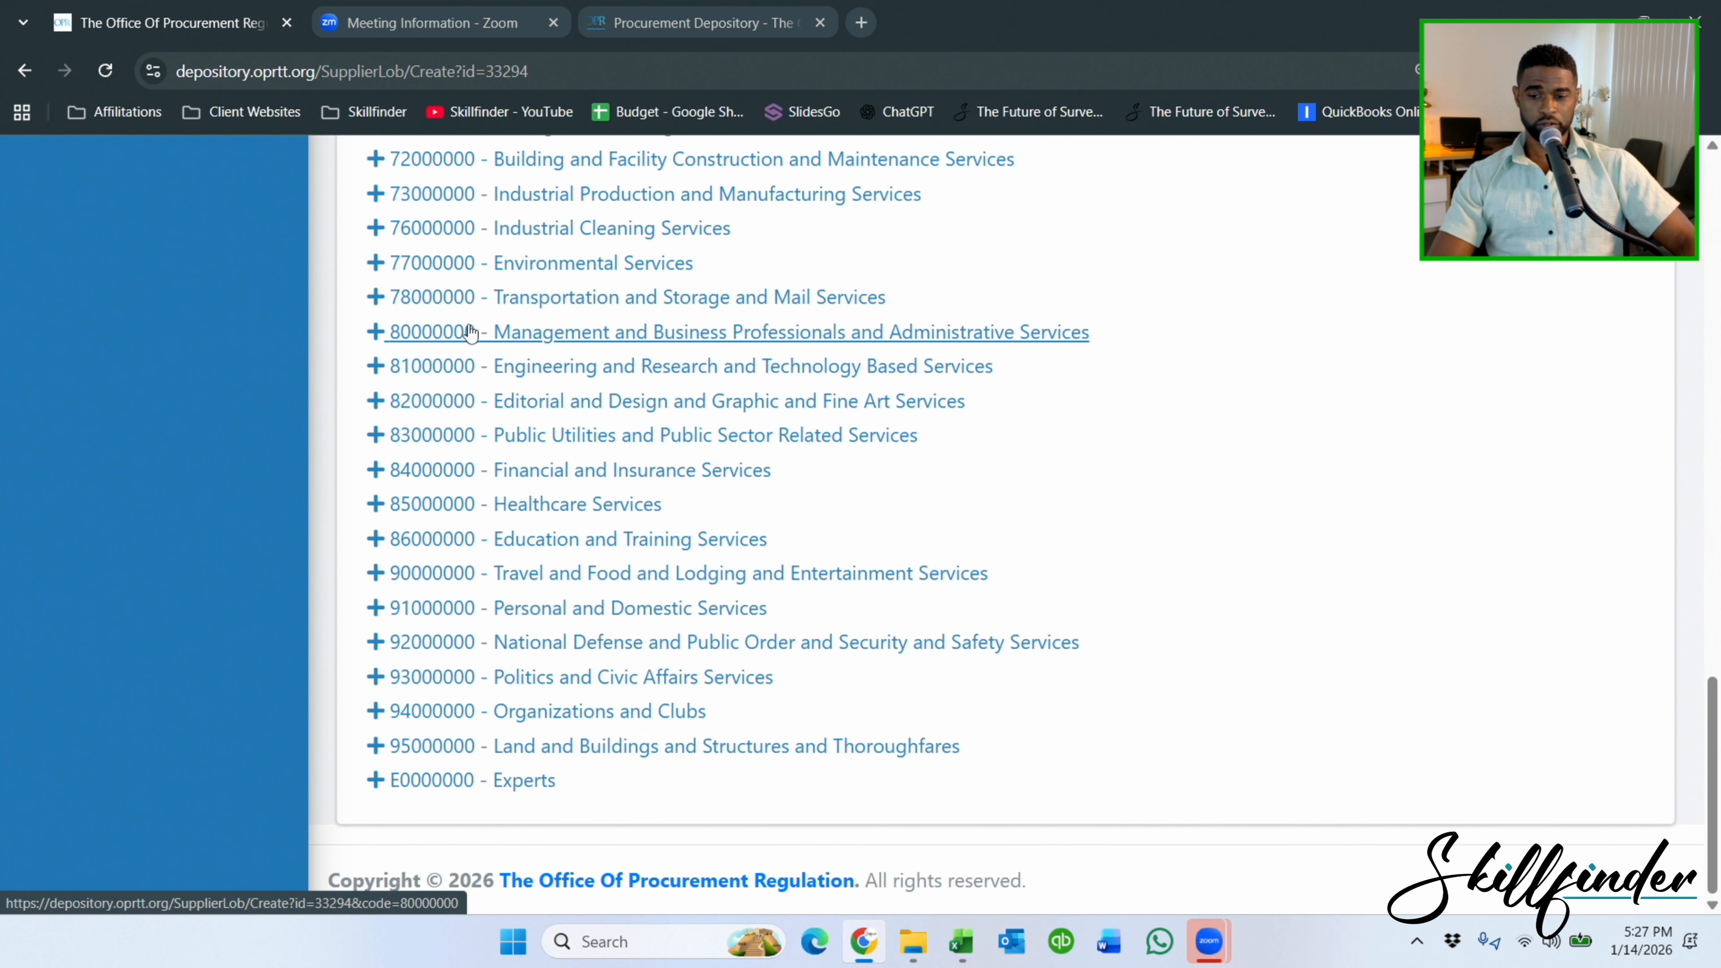
pyautogui.click(436, 781)
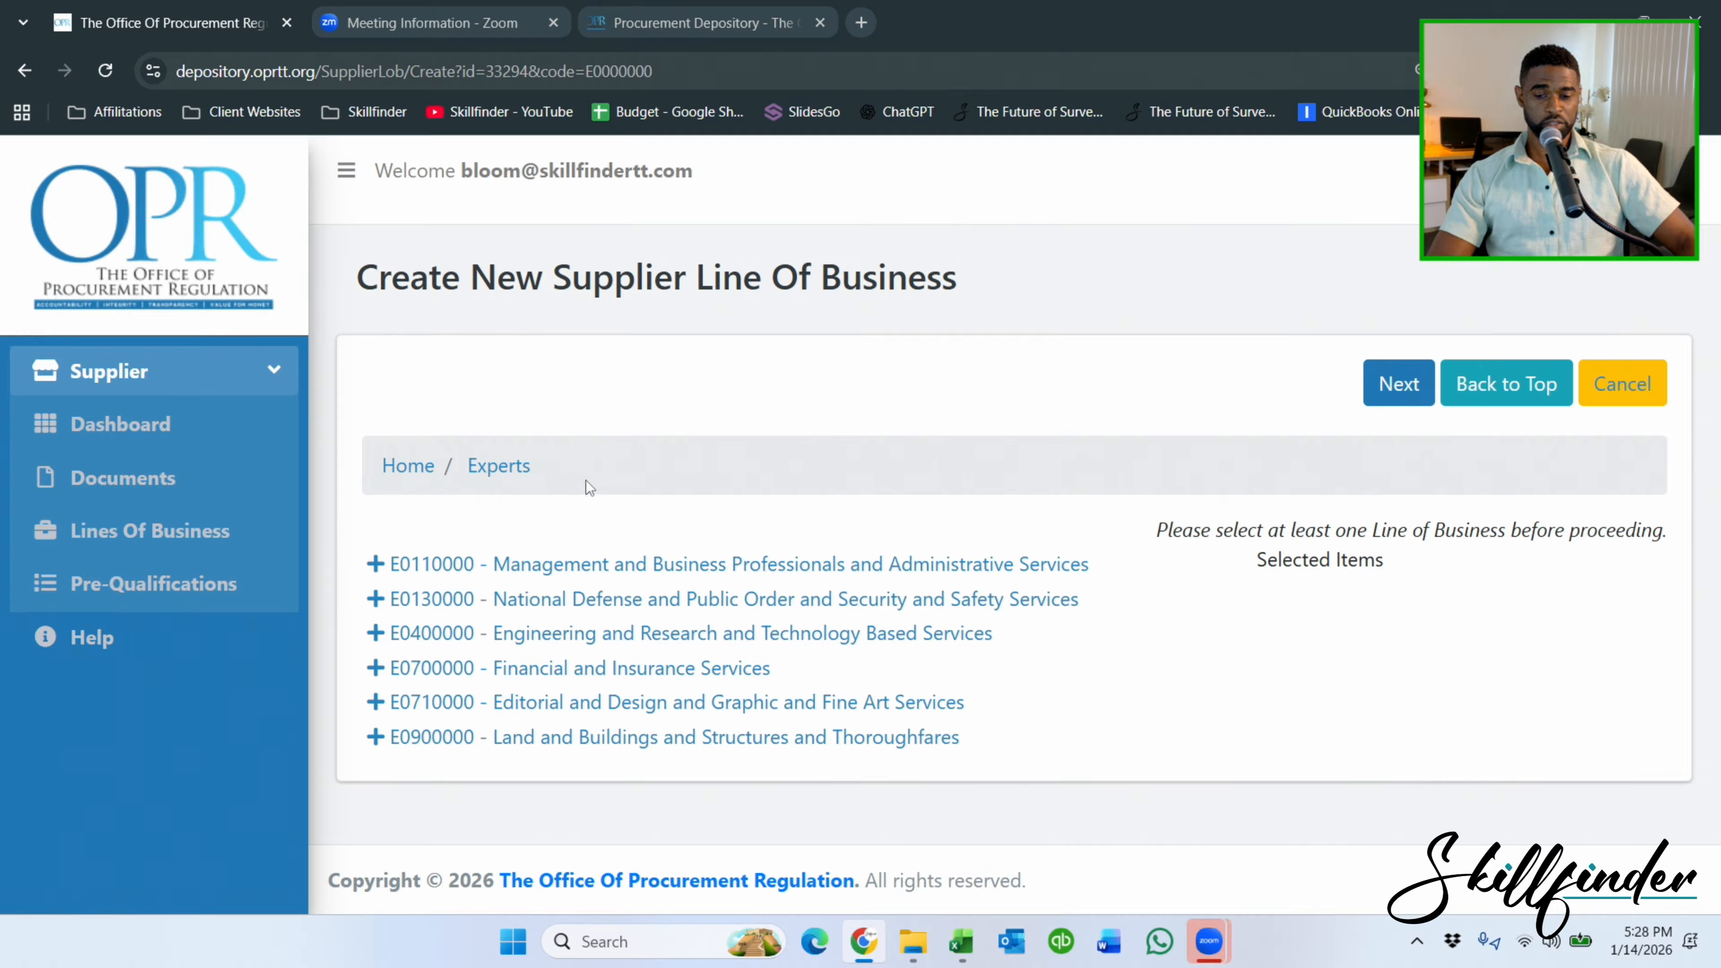
pyautogui.moveTo(1446, 558); pyautogui.dragTo(1318, 536)
pyautogui.click(1308, 537)
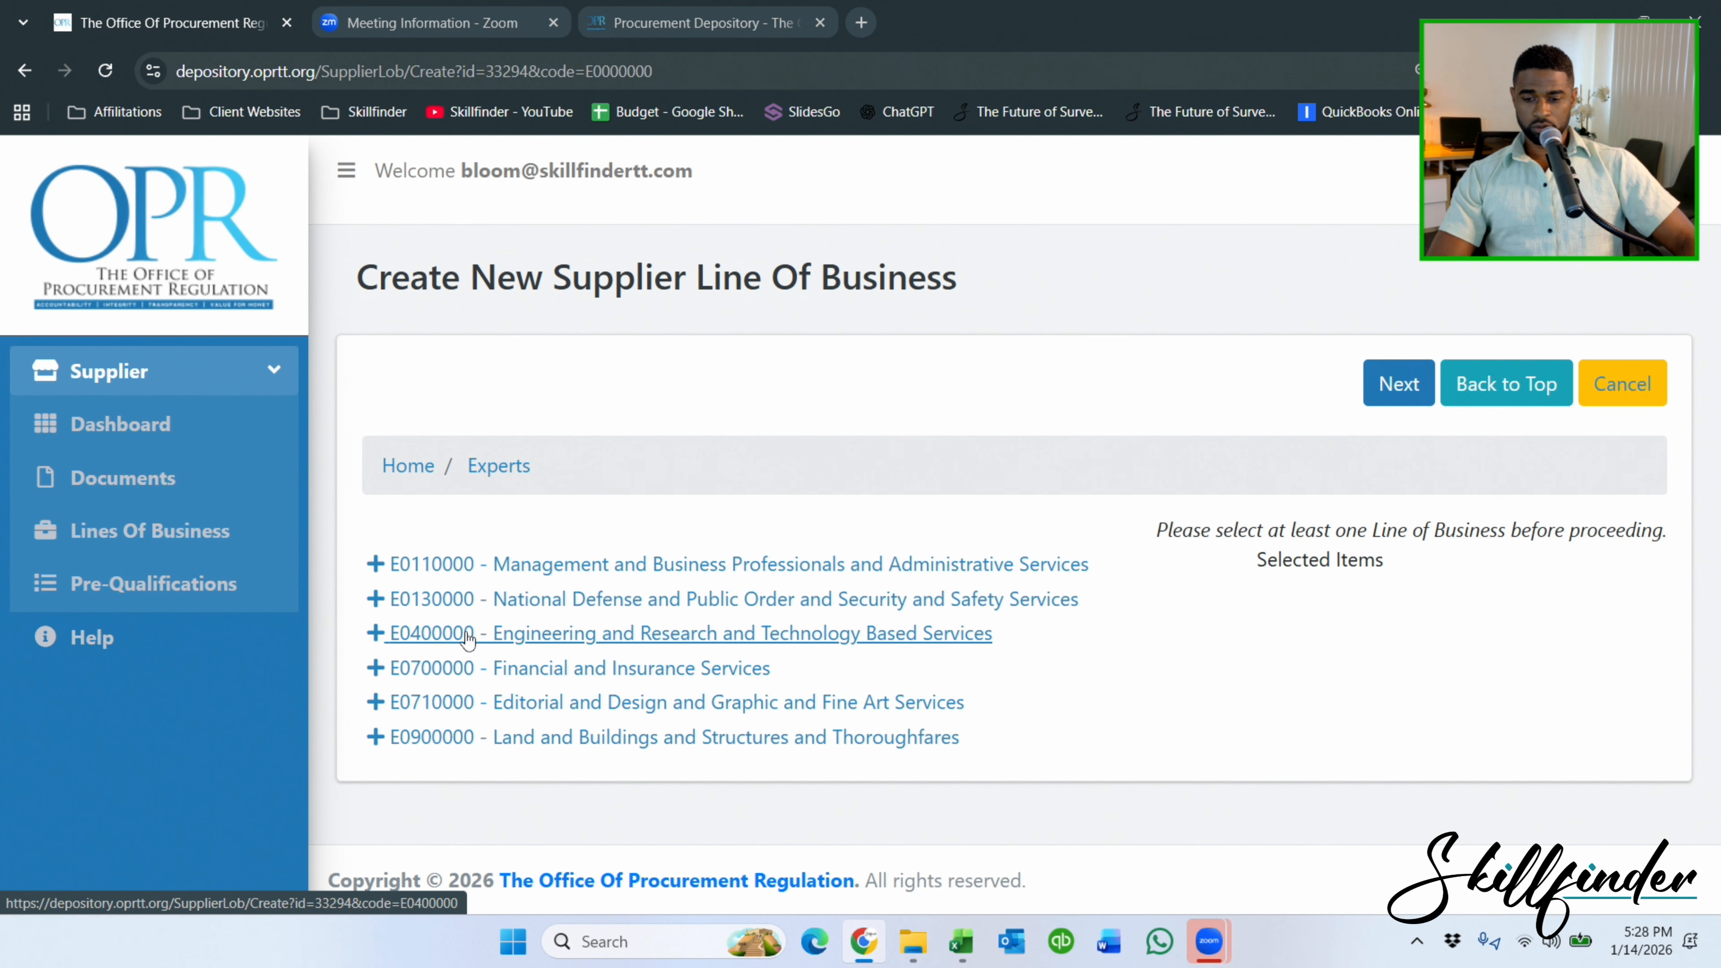
pyautogui.click(586, 746)
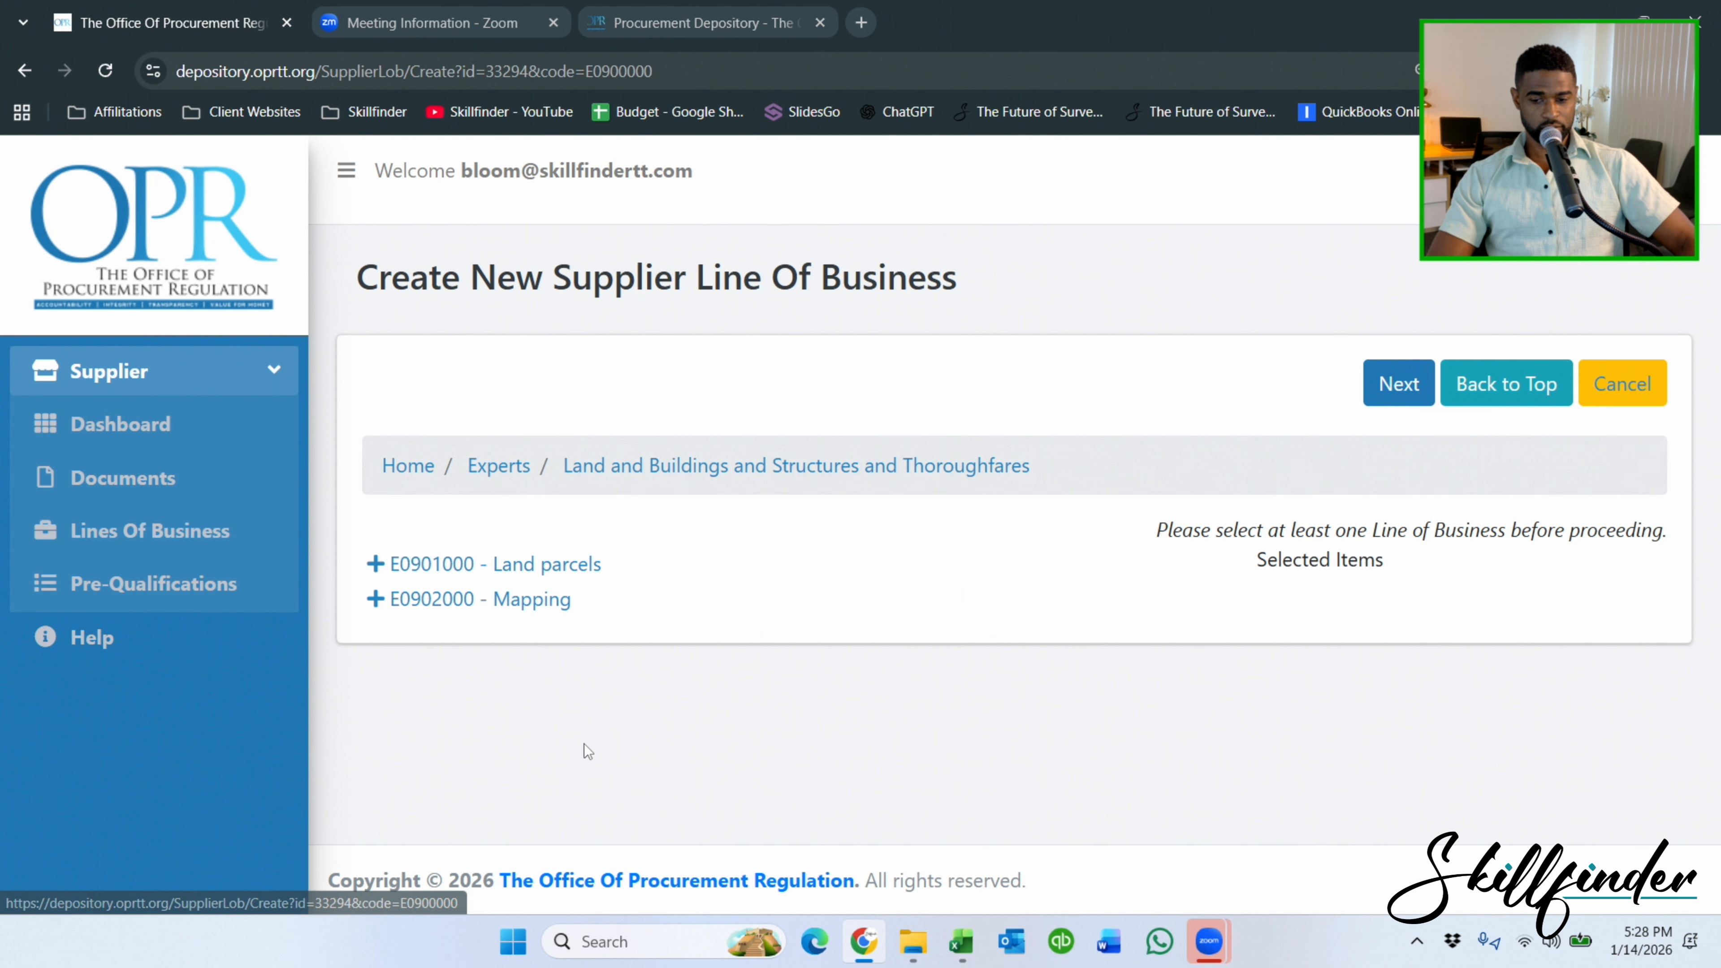
pyautogui.click(546, 610)
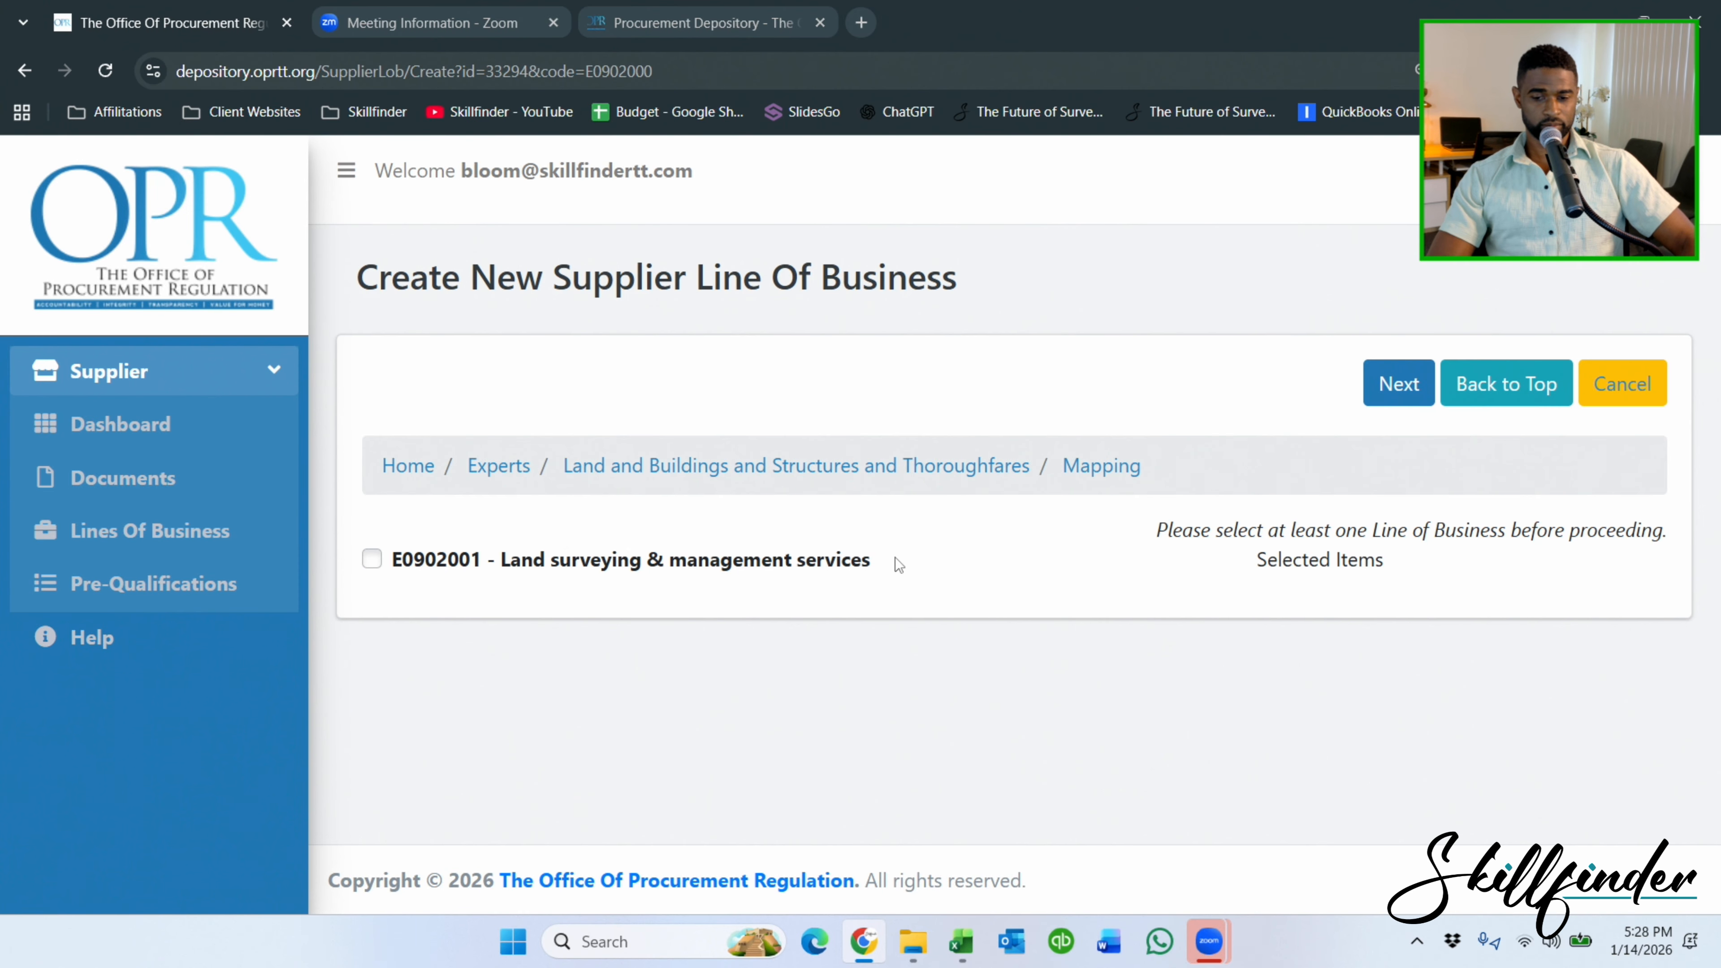
pyautogui.click(444, 563)
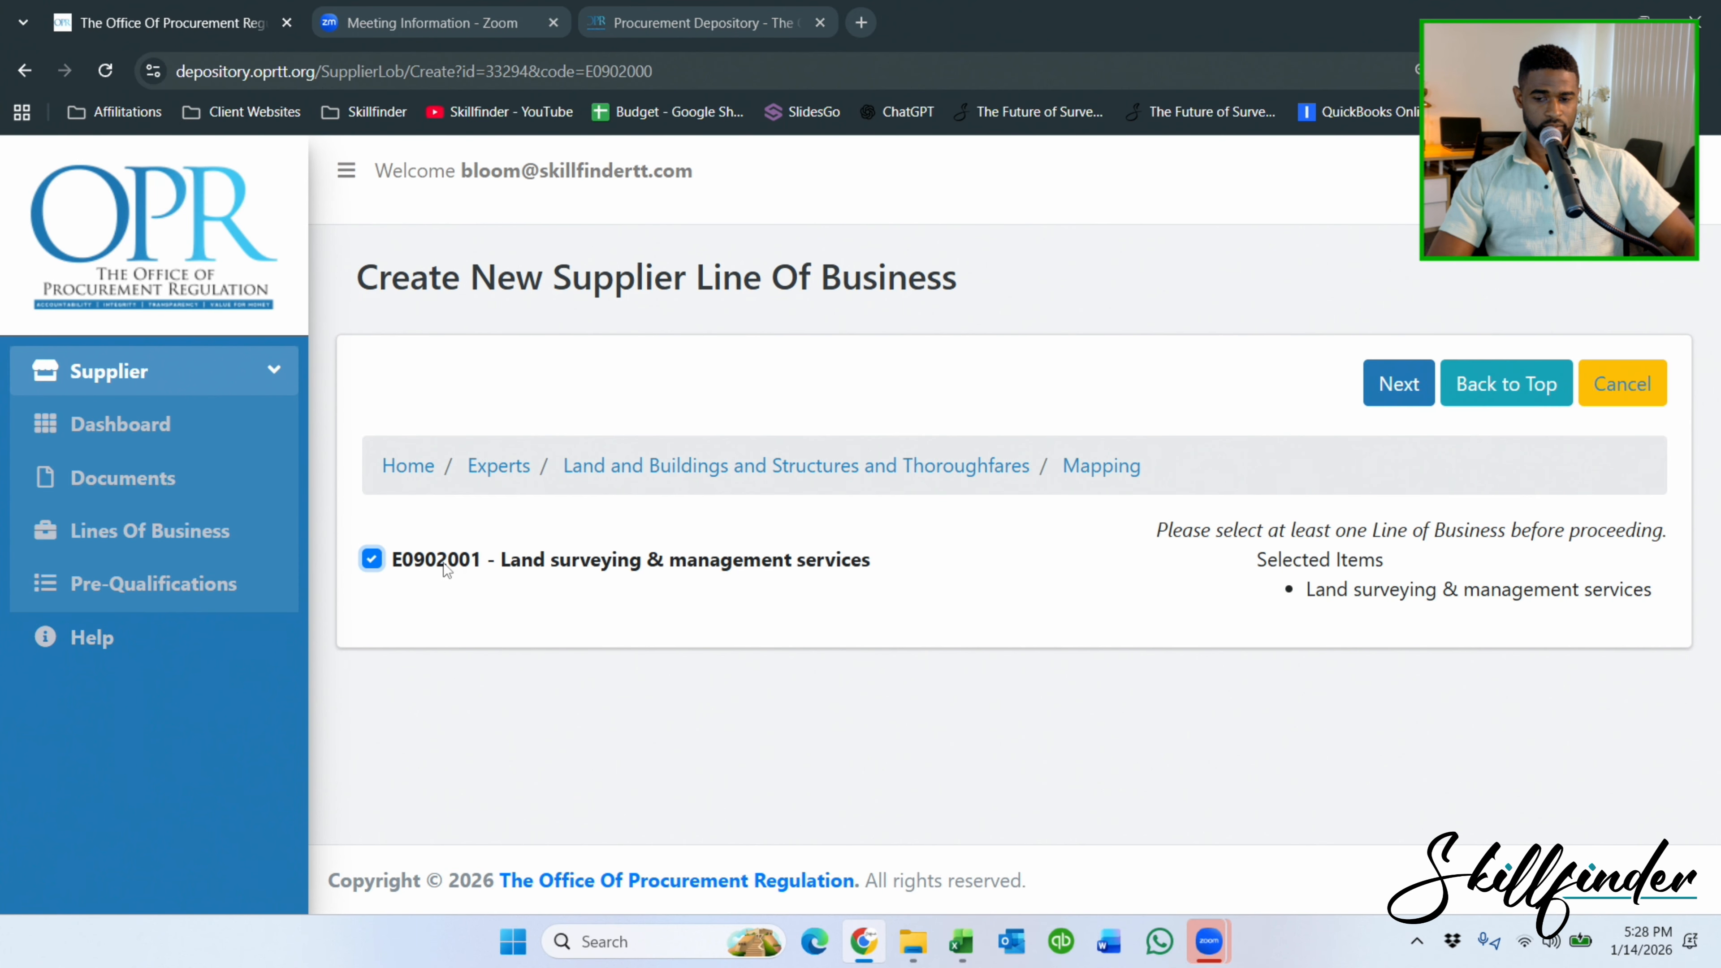
pyautogui.click(1402, 385)
# Set LEVEL 2, enable tender notifications, set the start date to 19 August 2015, and save.
pyautogui.click(928, 406)
pyautogui.click(904, 498)
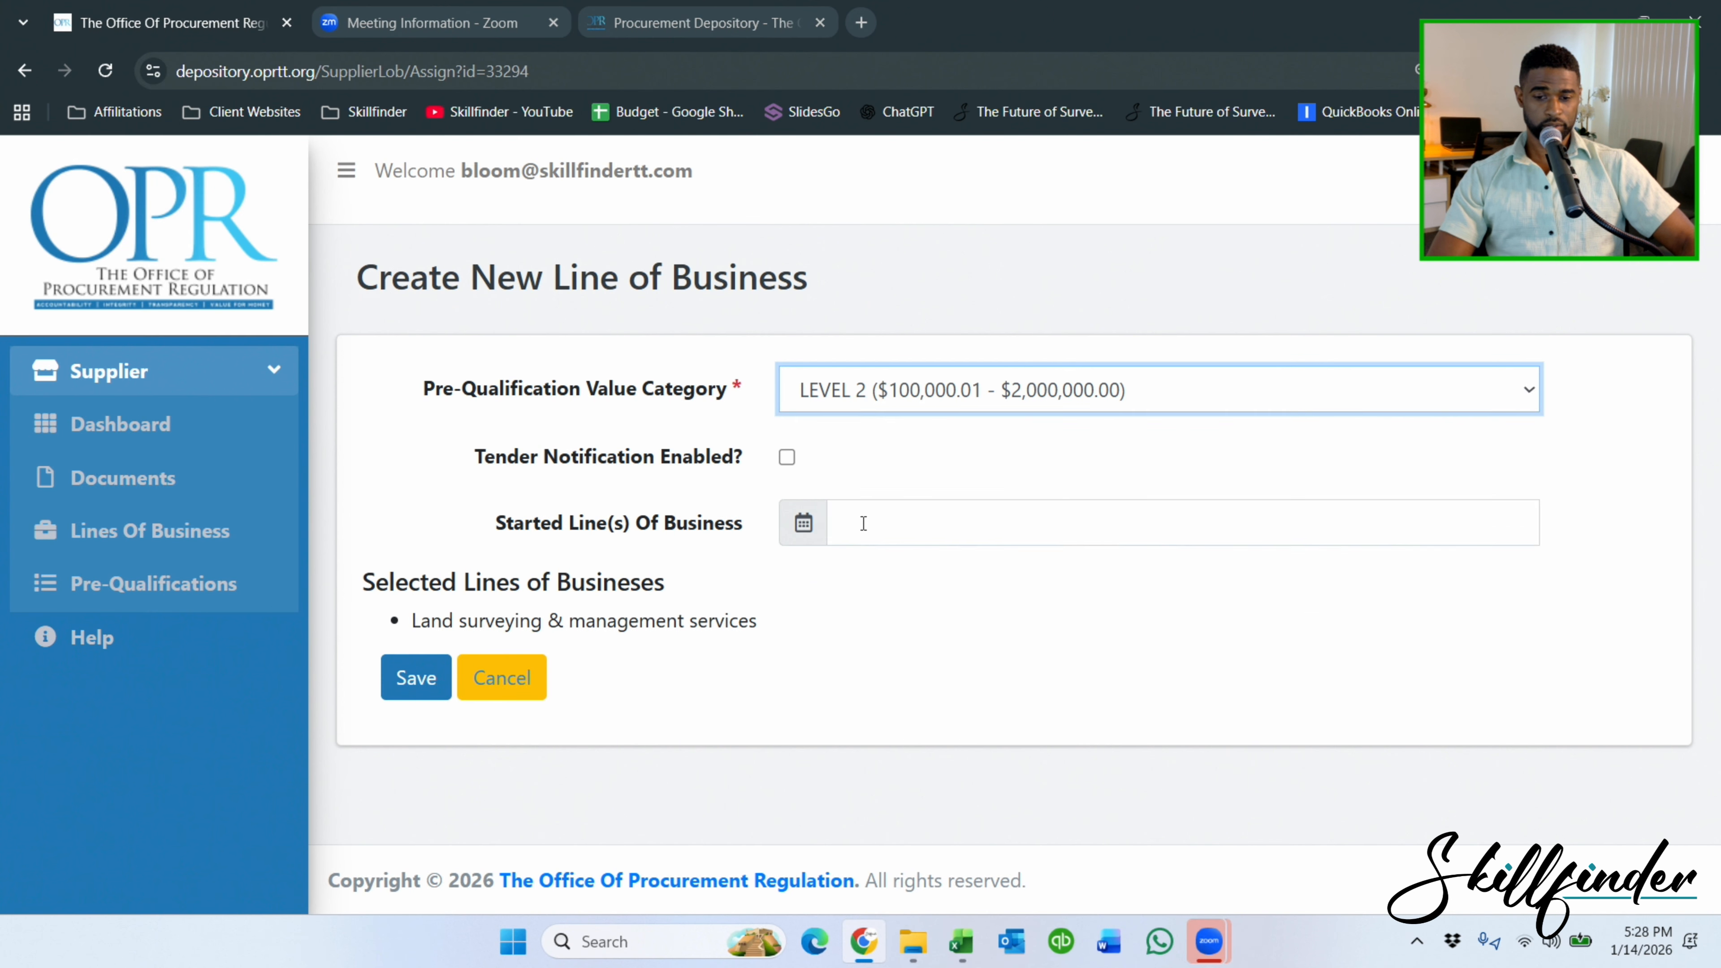
pyautogui.click(865, 523)
pyautogui.click(788, 458)
pyautogui.click(937, 526)
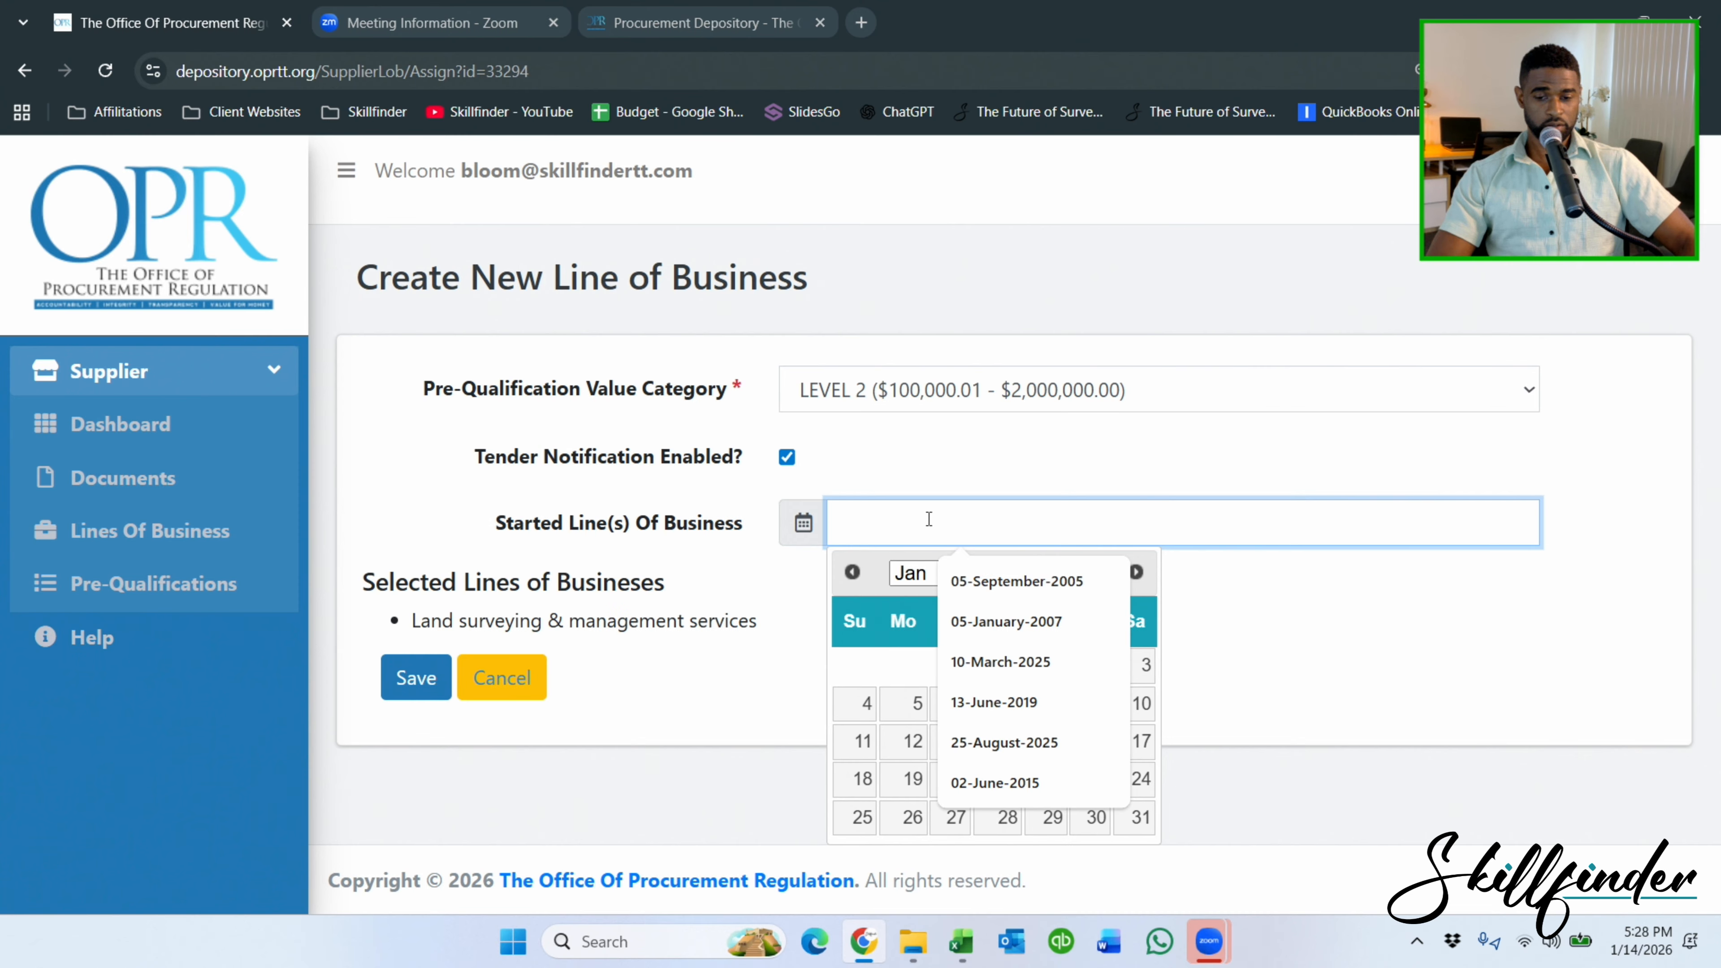
pyautogui.write('15-')
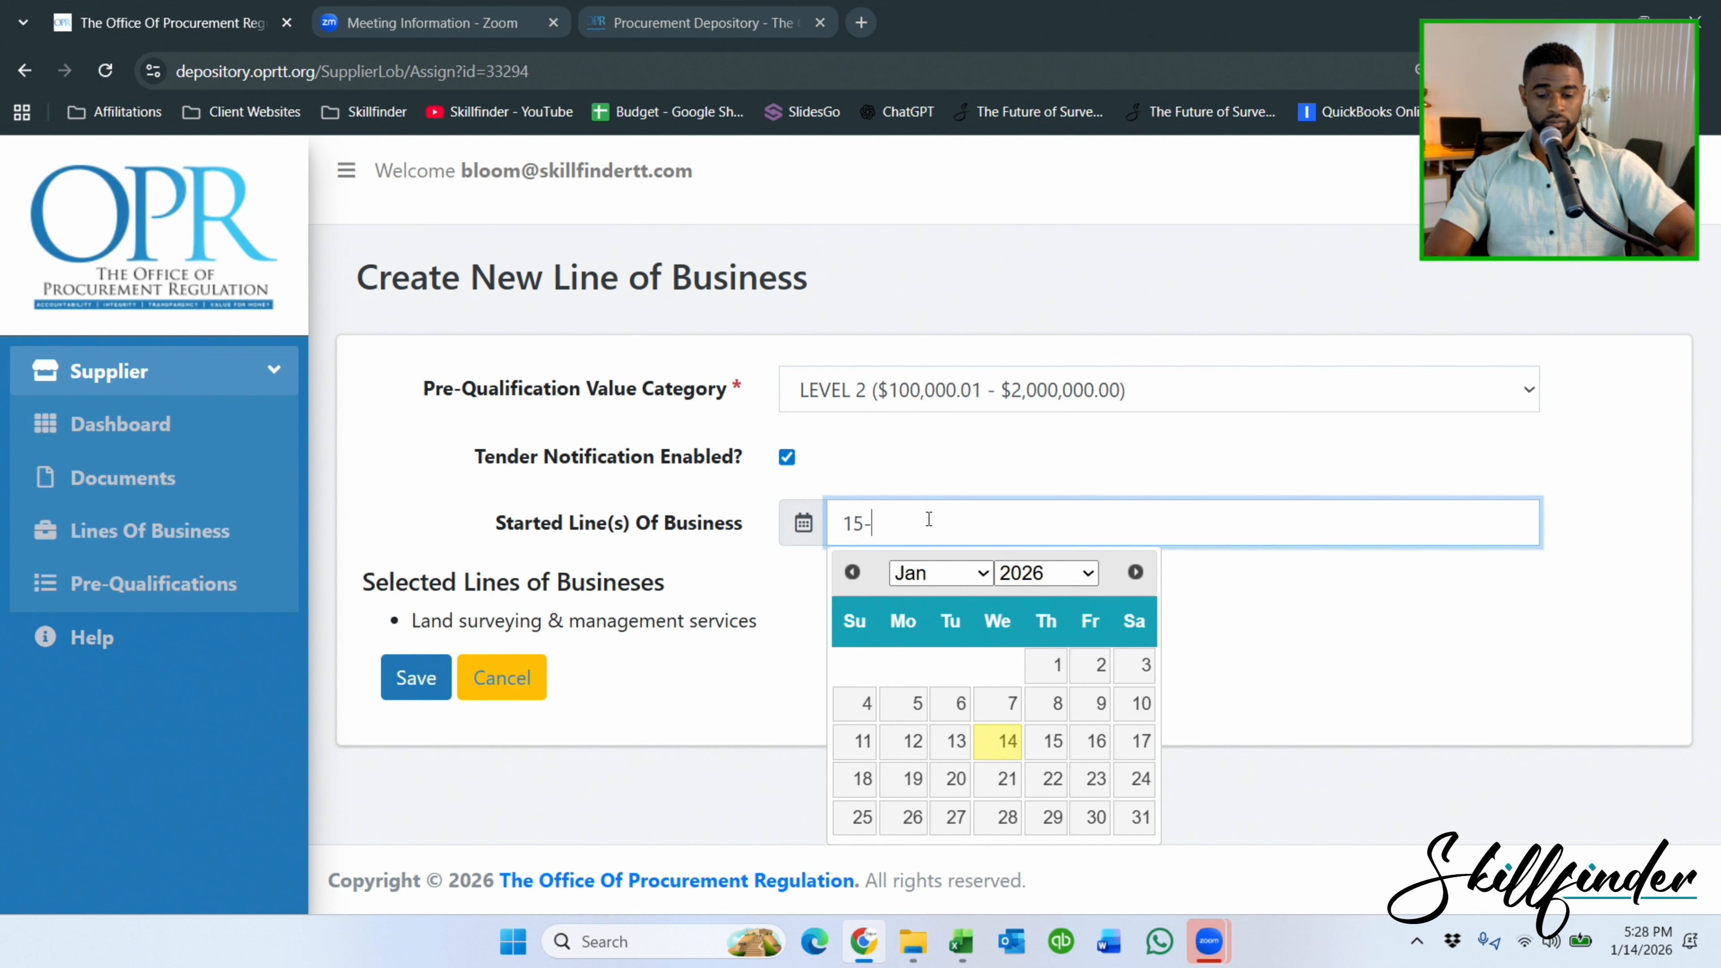
pyautogui.write('au')
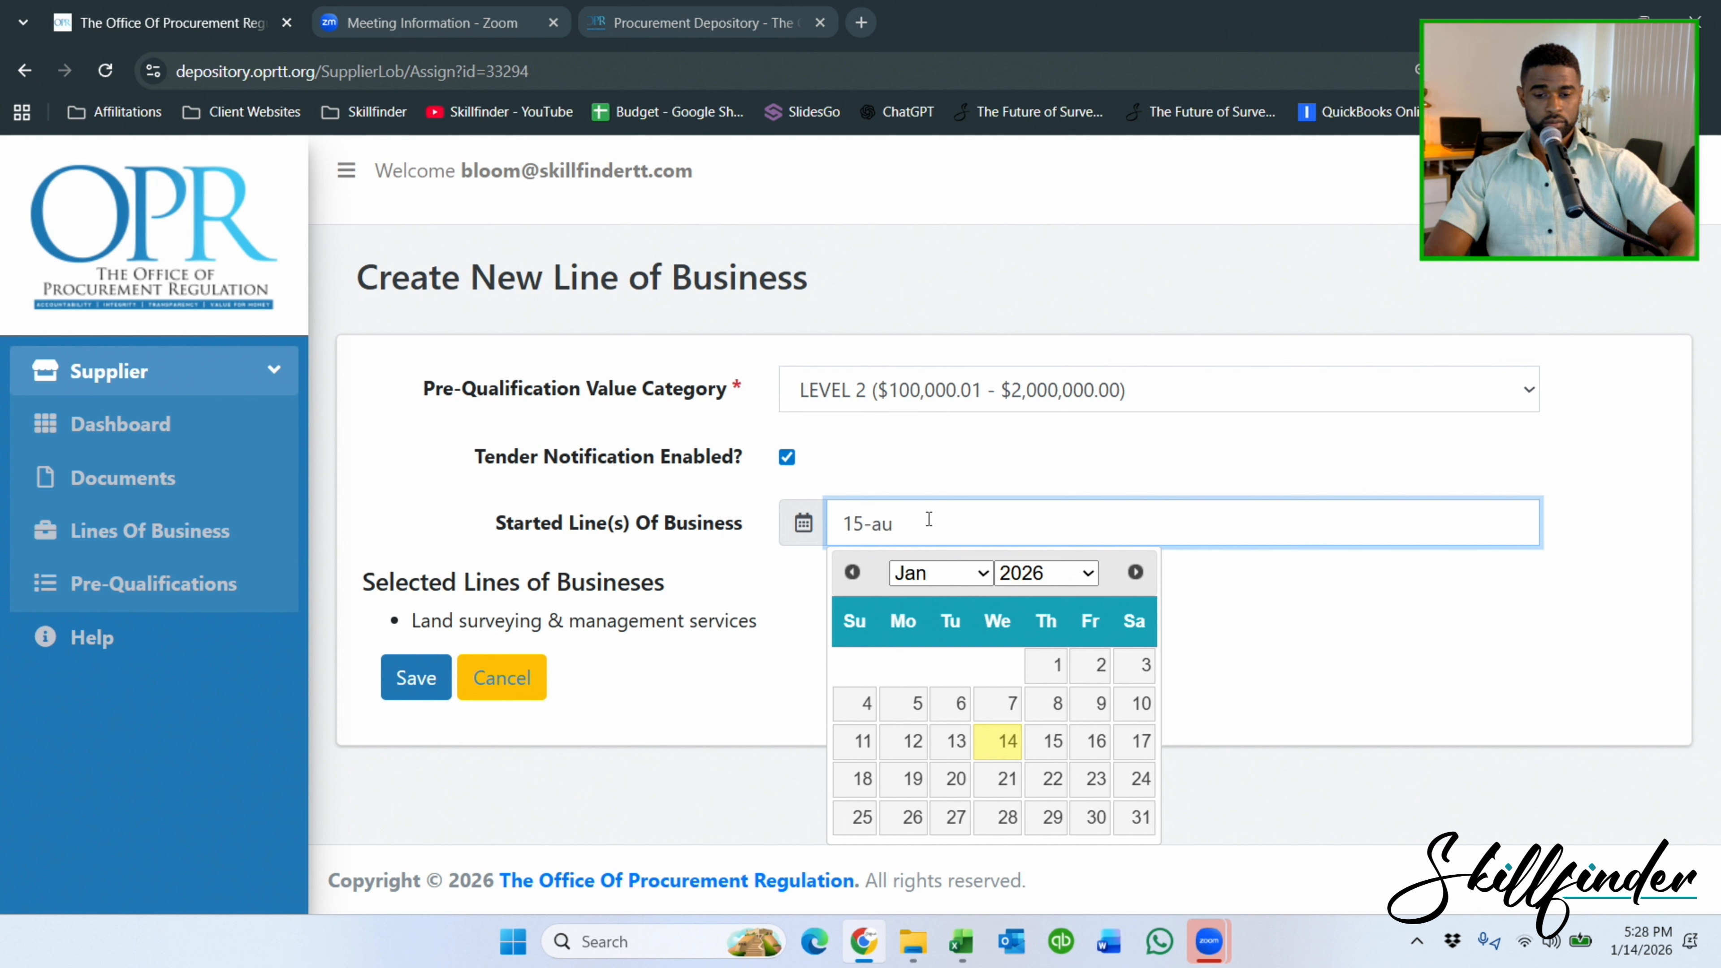
pyautogui.write('gust-')
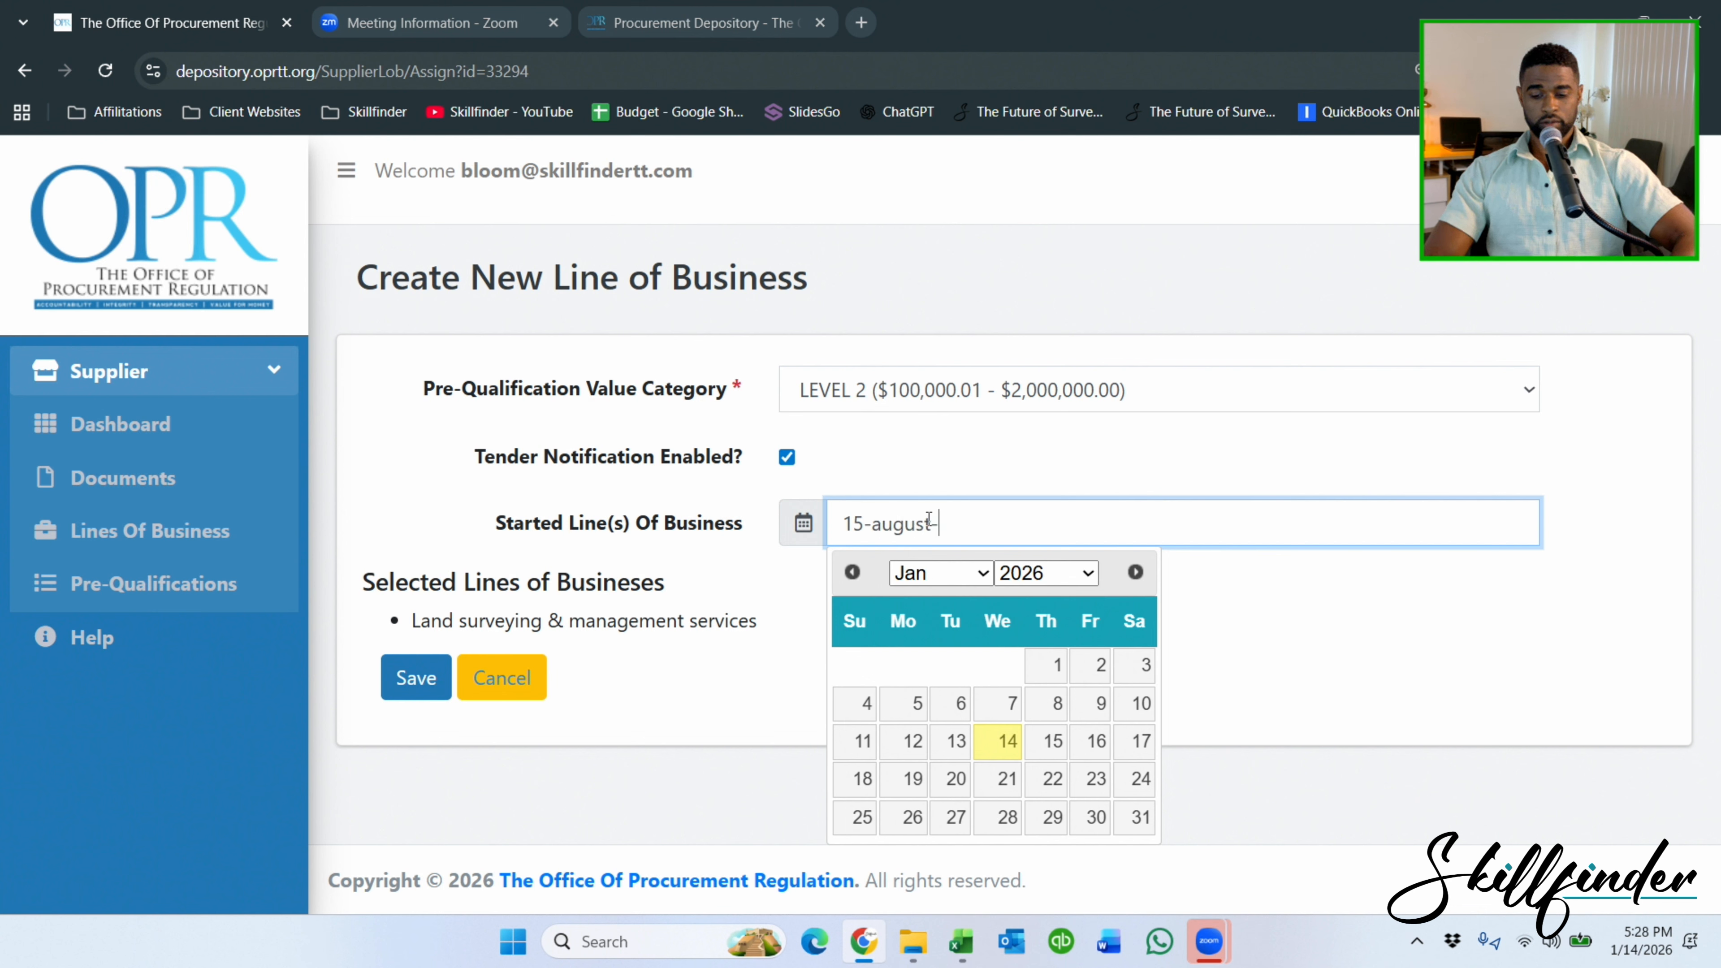
pyautogui.write('2015')
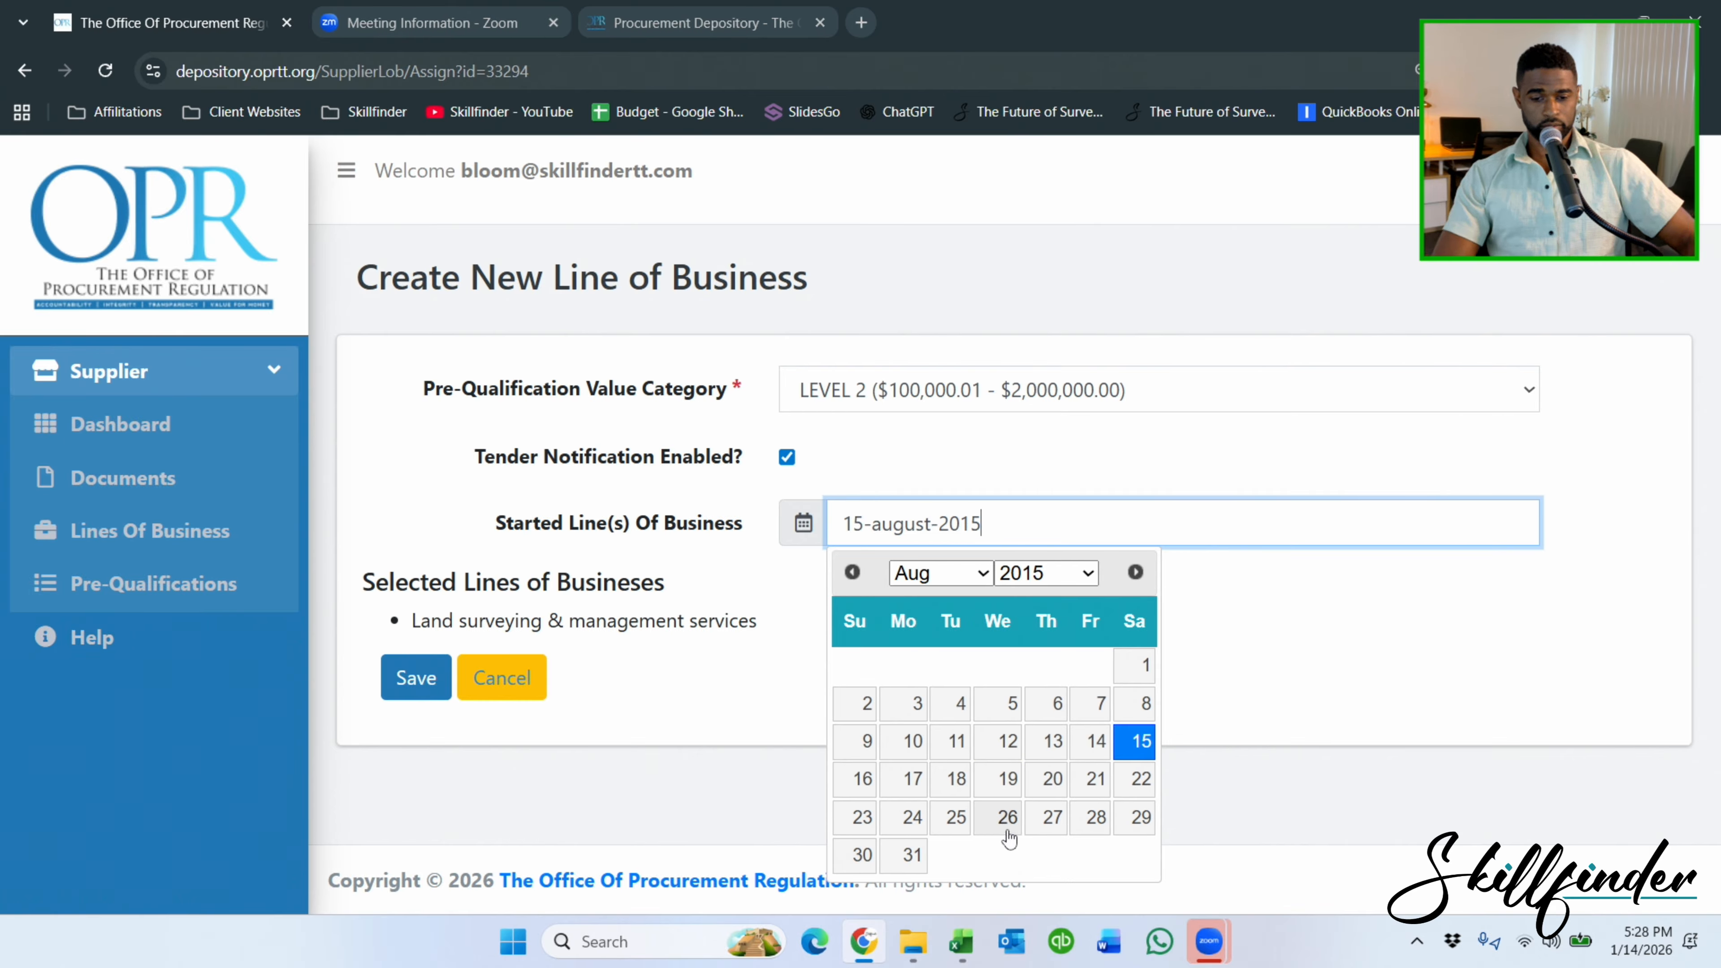
pyautogui.click(1010, 778)
pyautogui.click(416, 678)
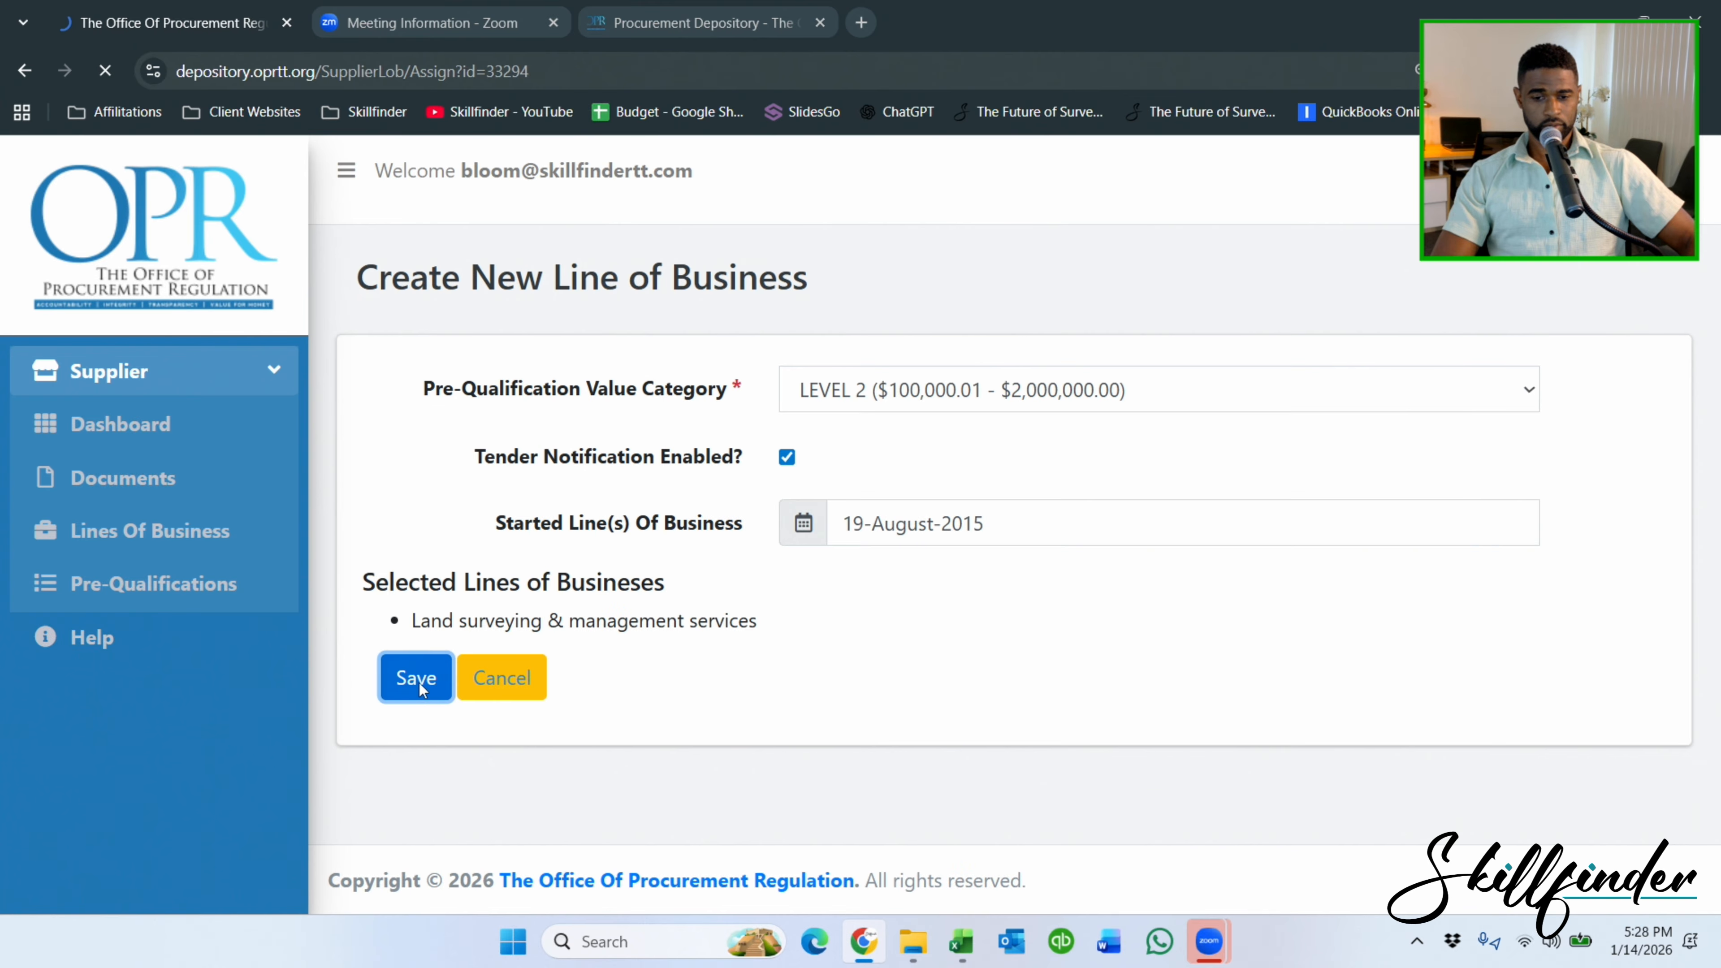
pyautogui.scroll(-1, 277, 451)
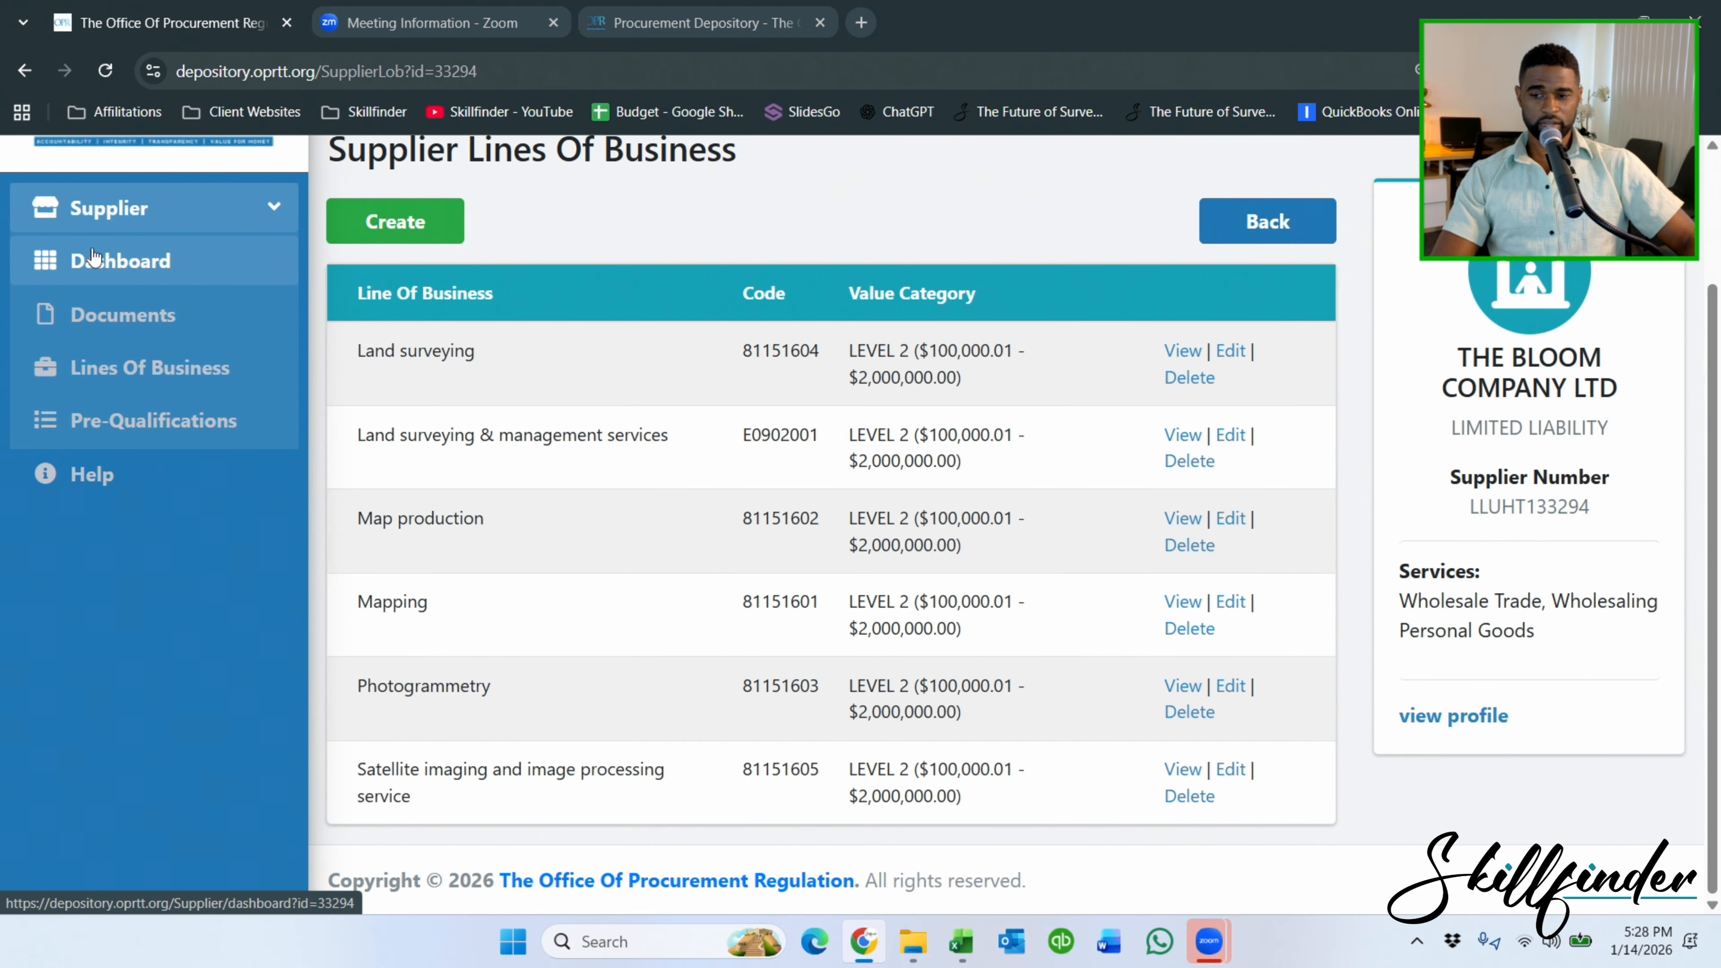
# Check the supplier's profile details, then return to the dashboard and open the Directors list.
pyautogui.click(163, 278)
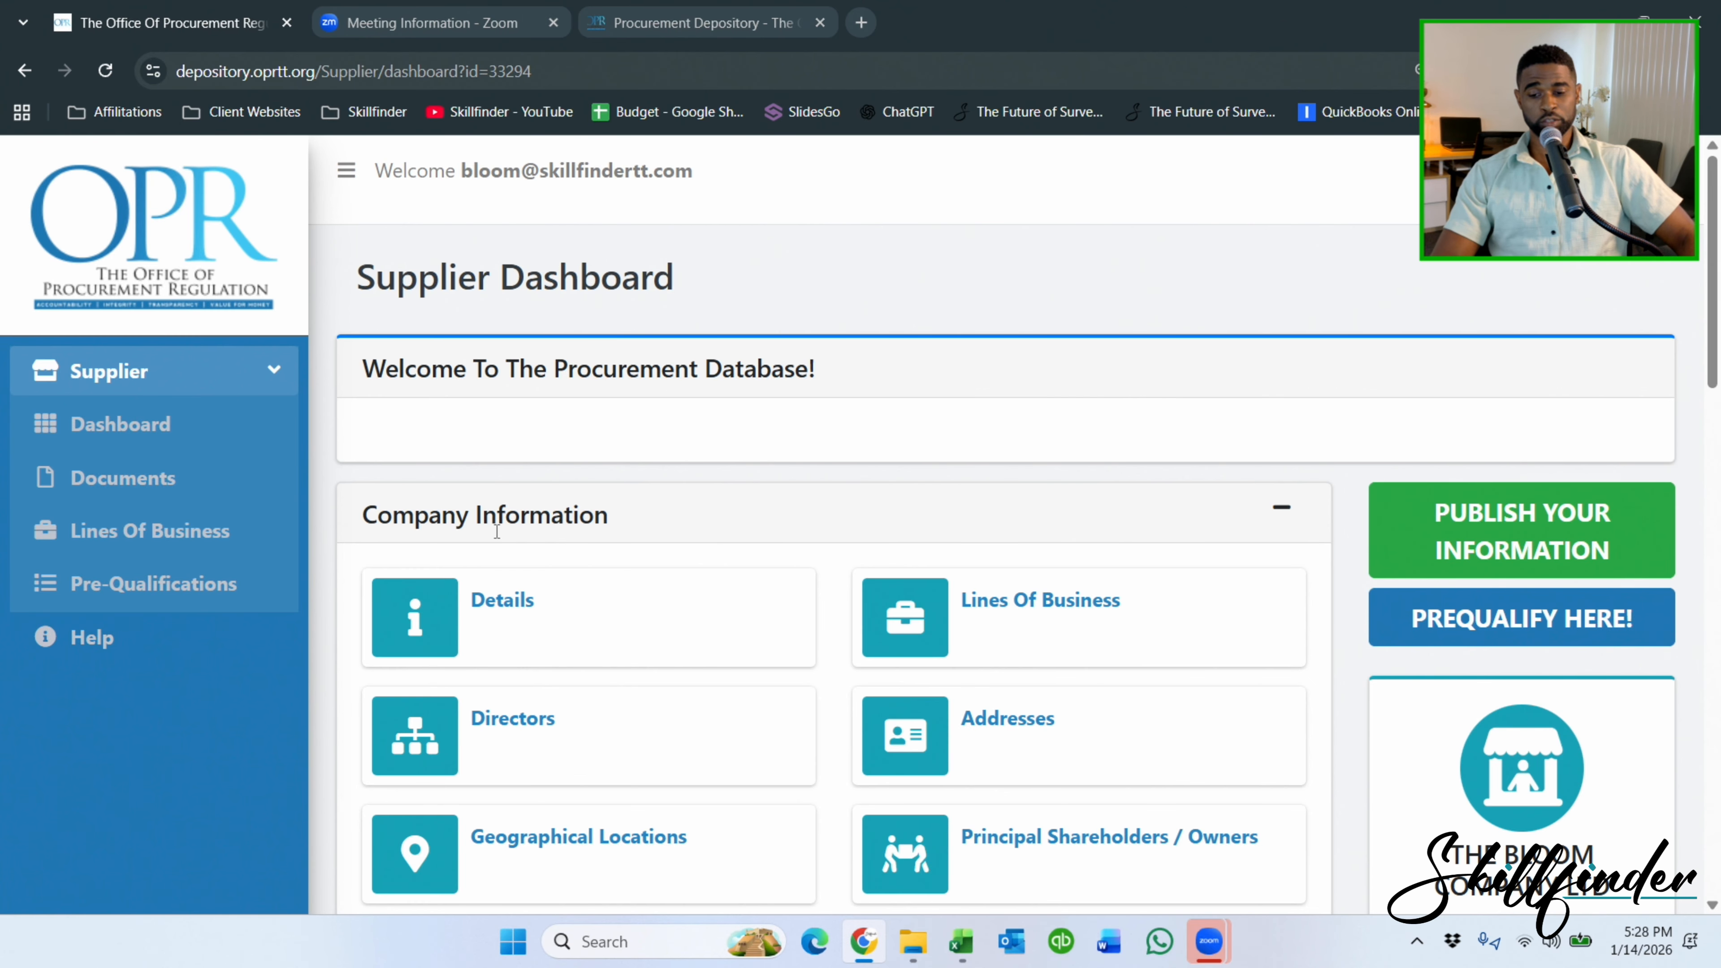
pyautogui.scroll(-1, 565, 501)
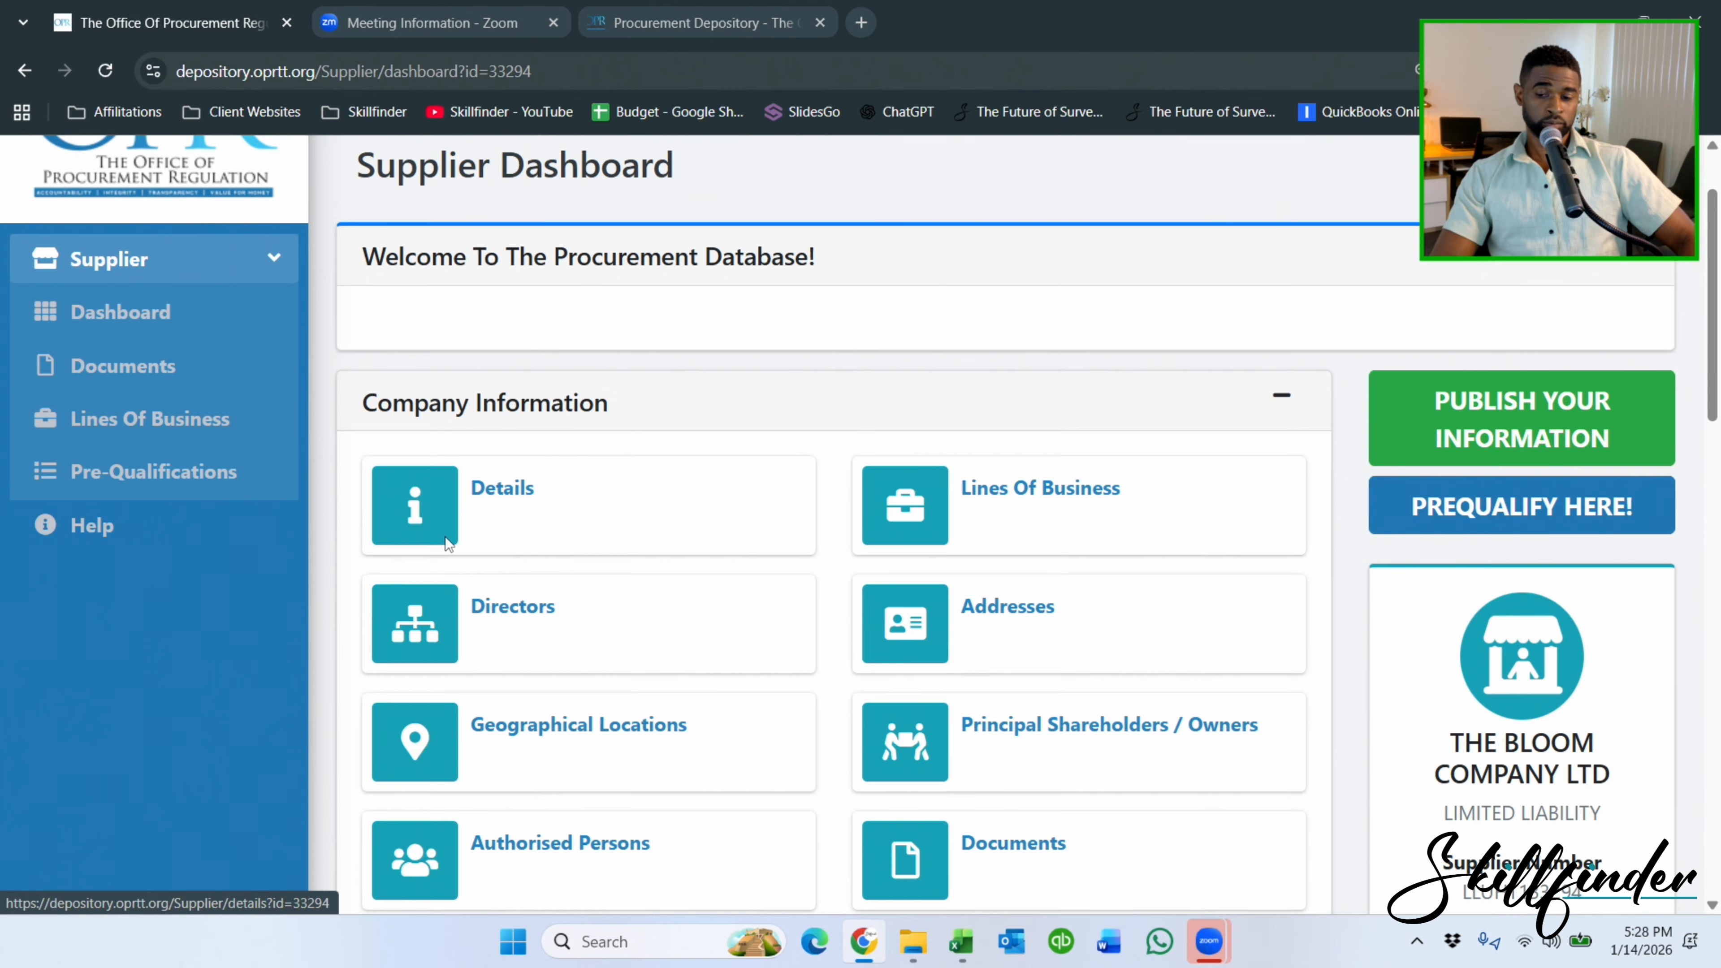
pyautogui.click(445, 537)
pyautogui.scroll(-15, 631, 388)
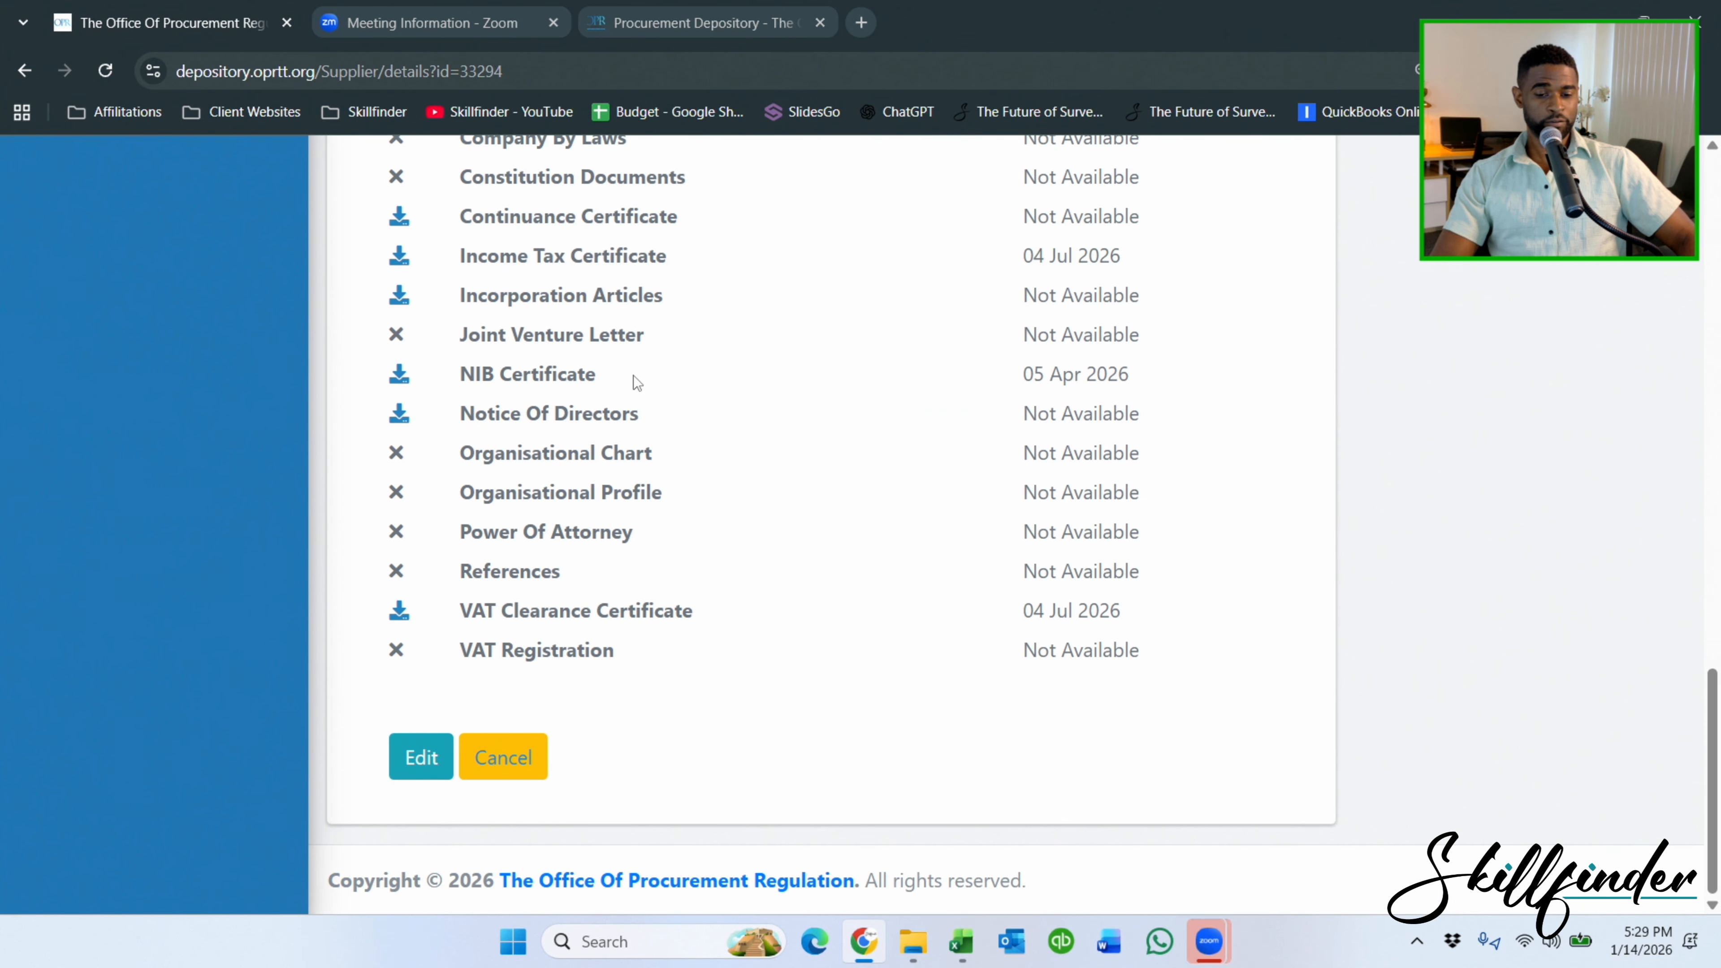
pyautogui.scroll(15, 635, 379)
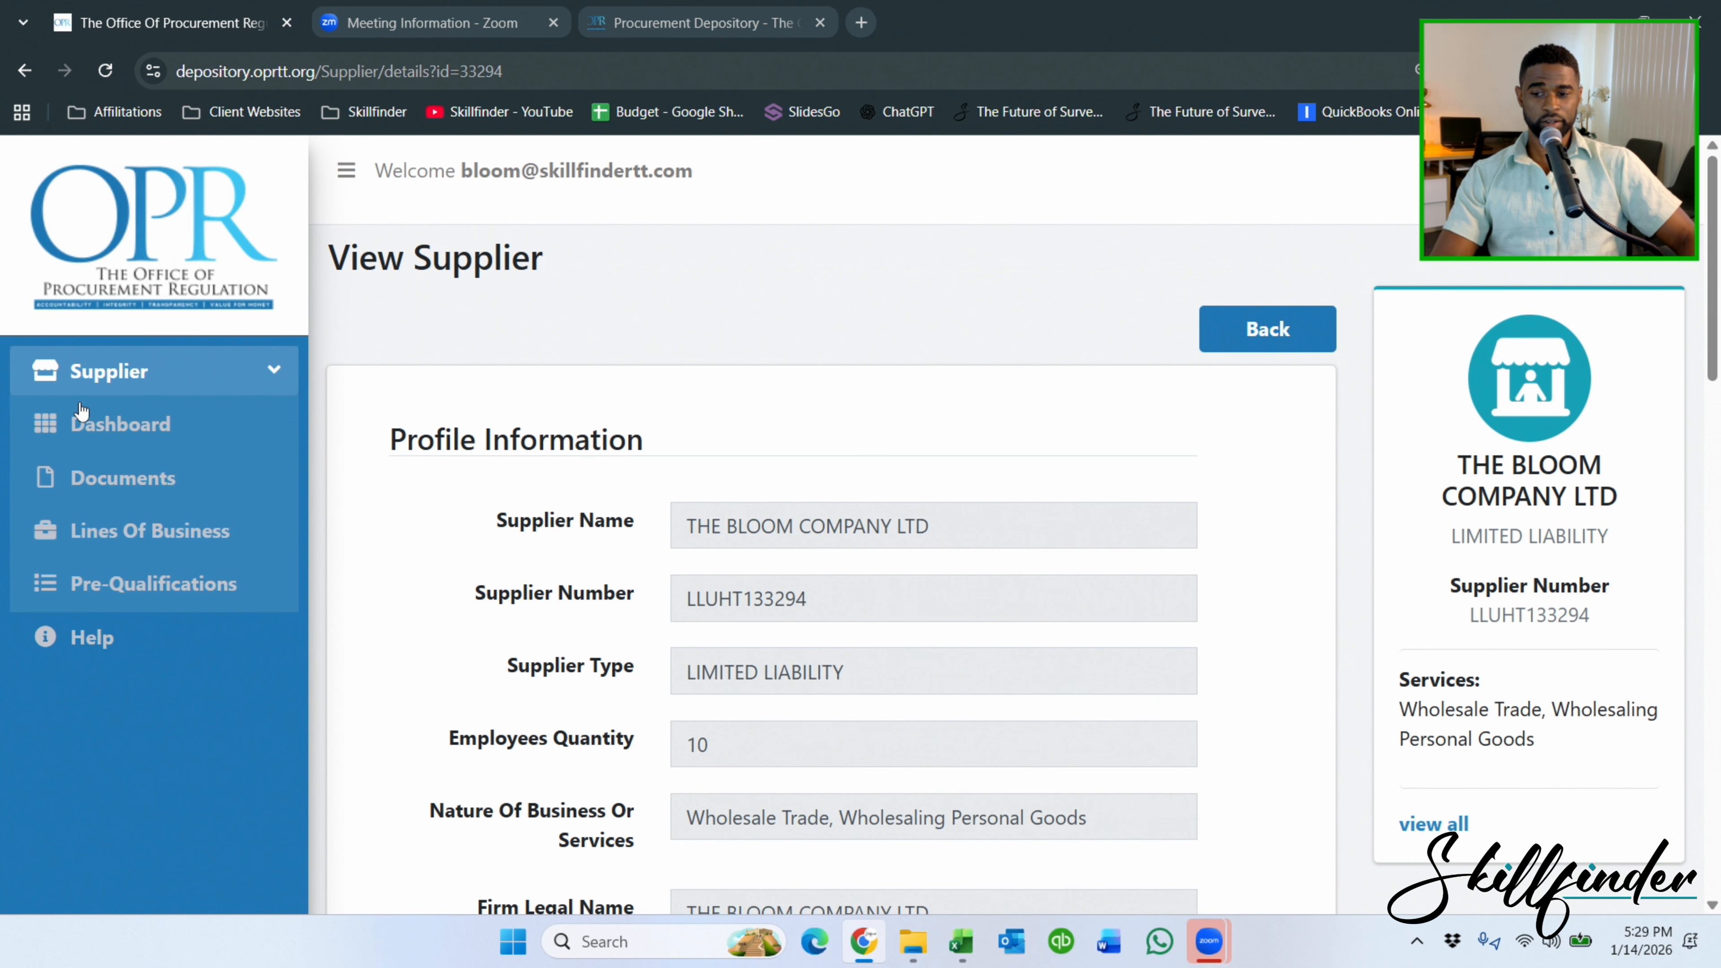
pyautogui.click(81, 410)
pyautogui.scroll(-2, 1111, 542)
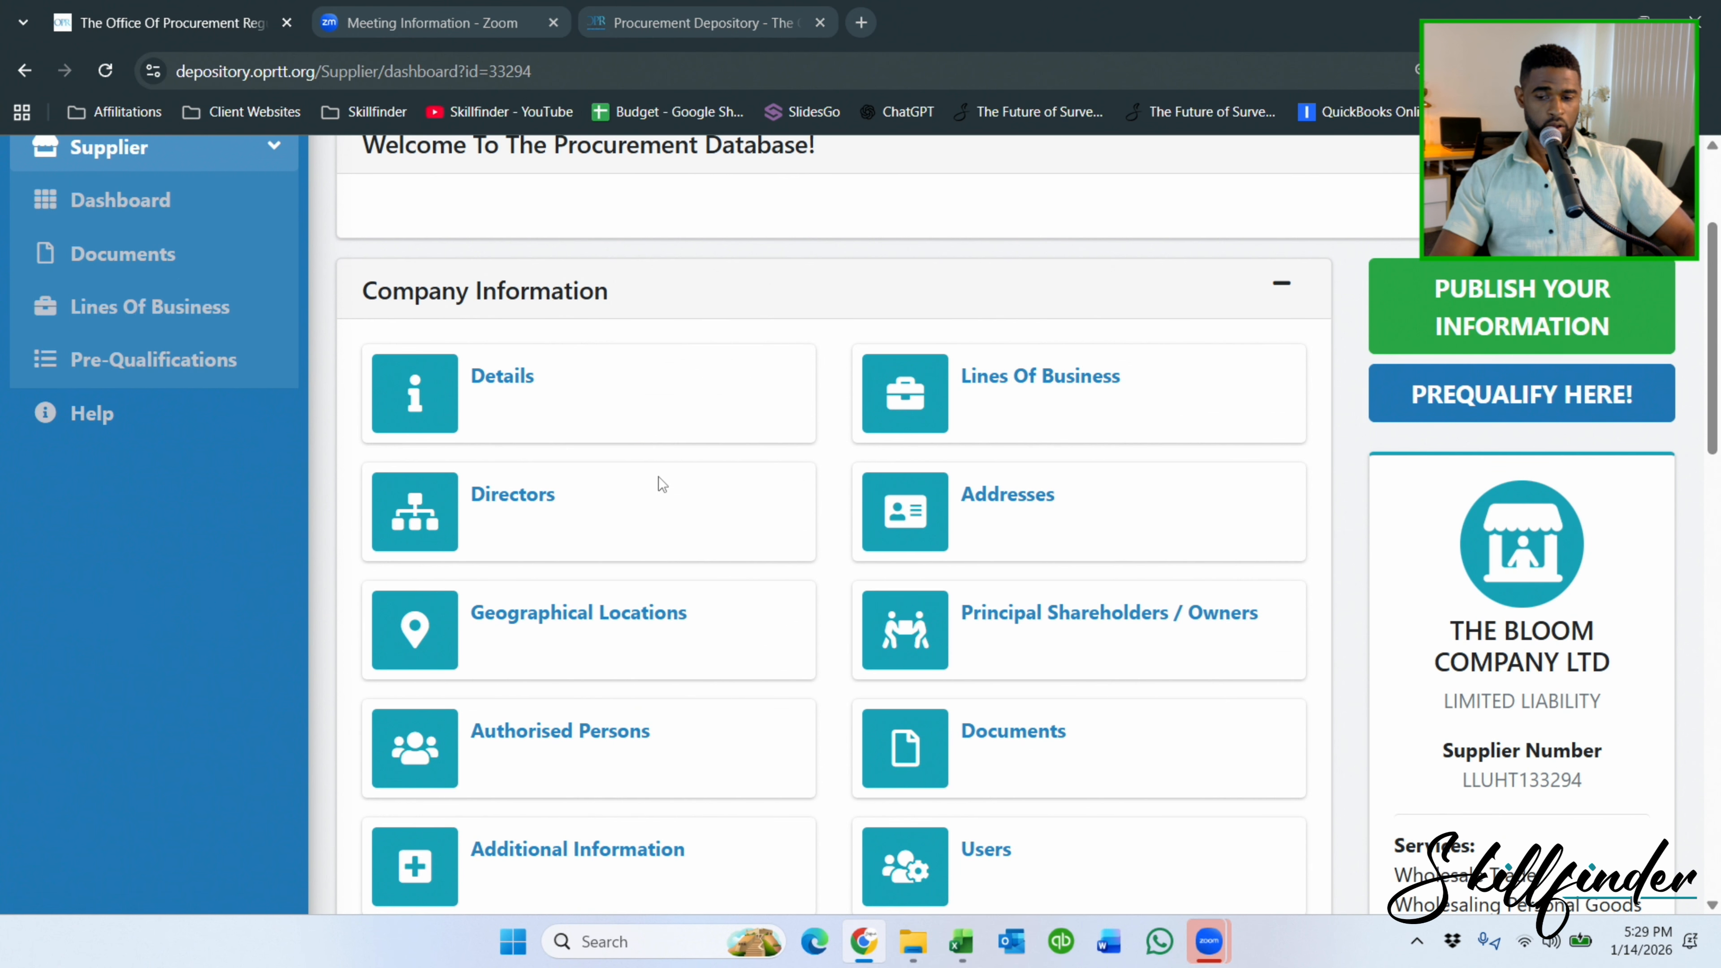
pyautogui.click(505, 497)
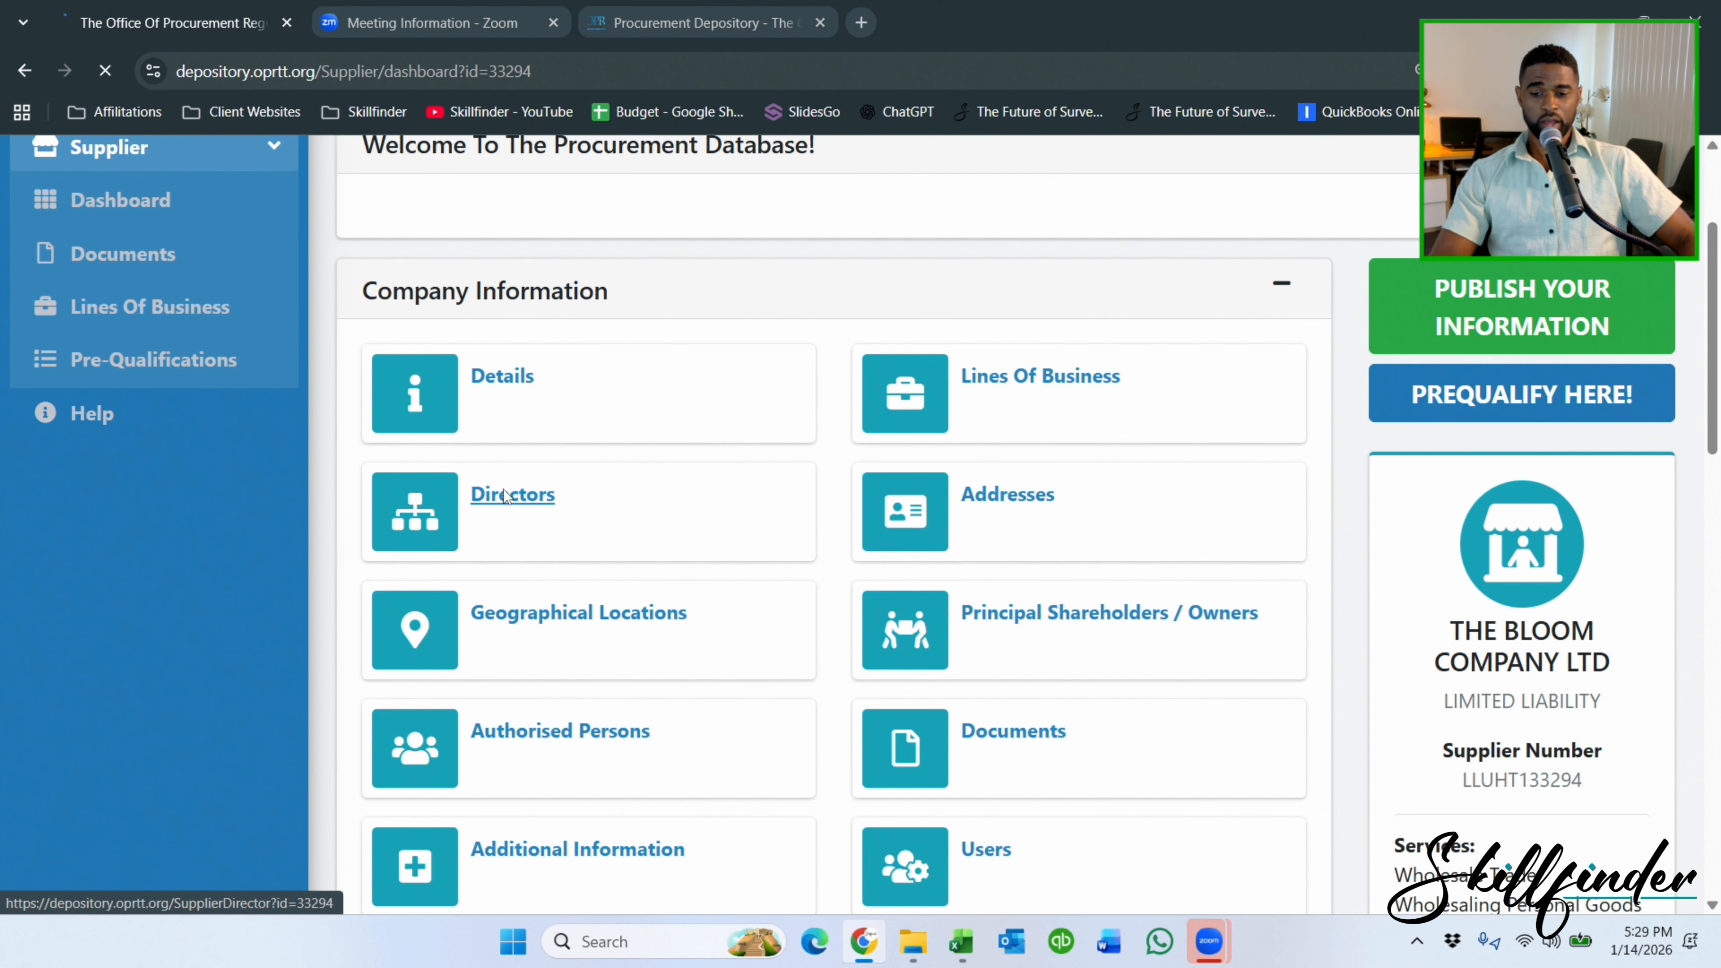
# Start a new director and set the current nationality to TRINIDAD AND TOBAGO.
pyautogui.click(429, 330)
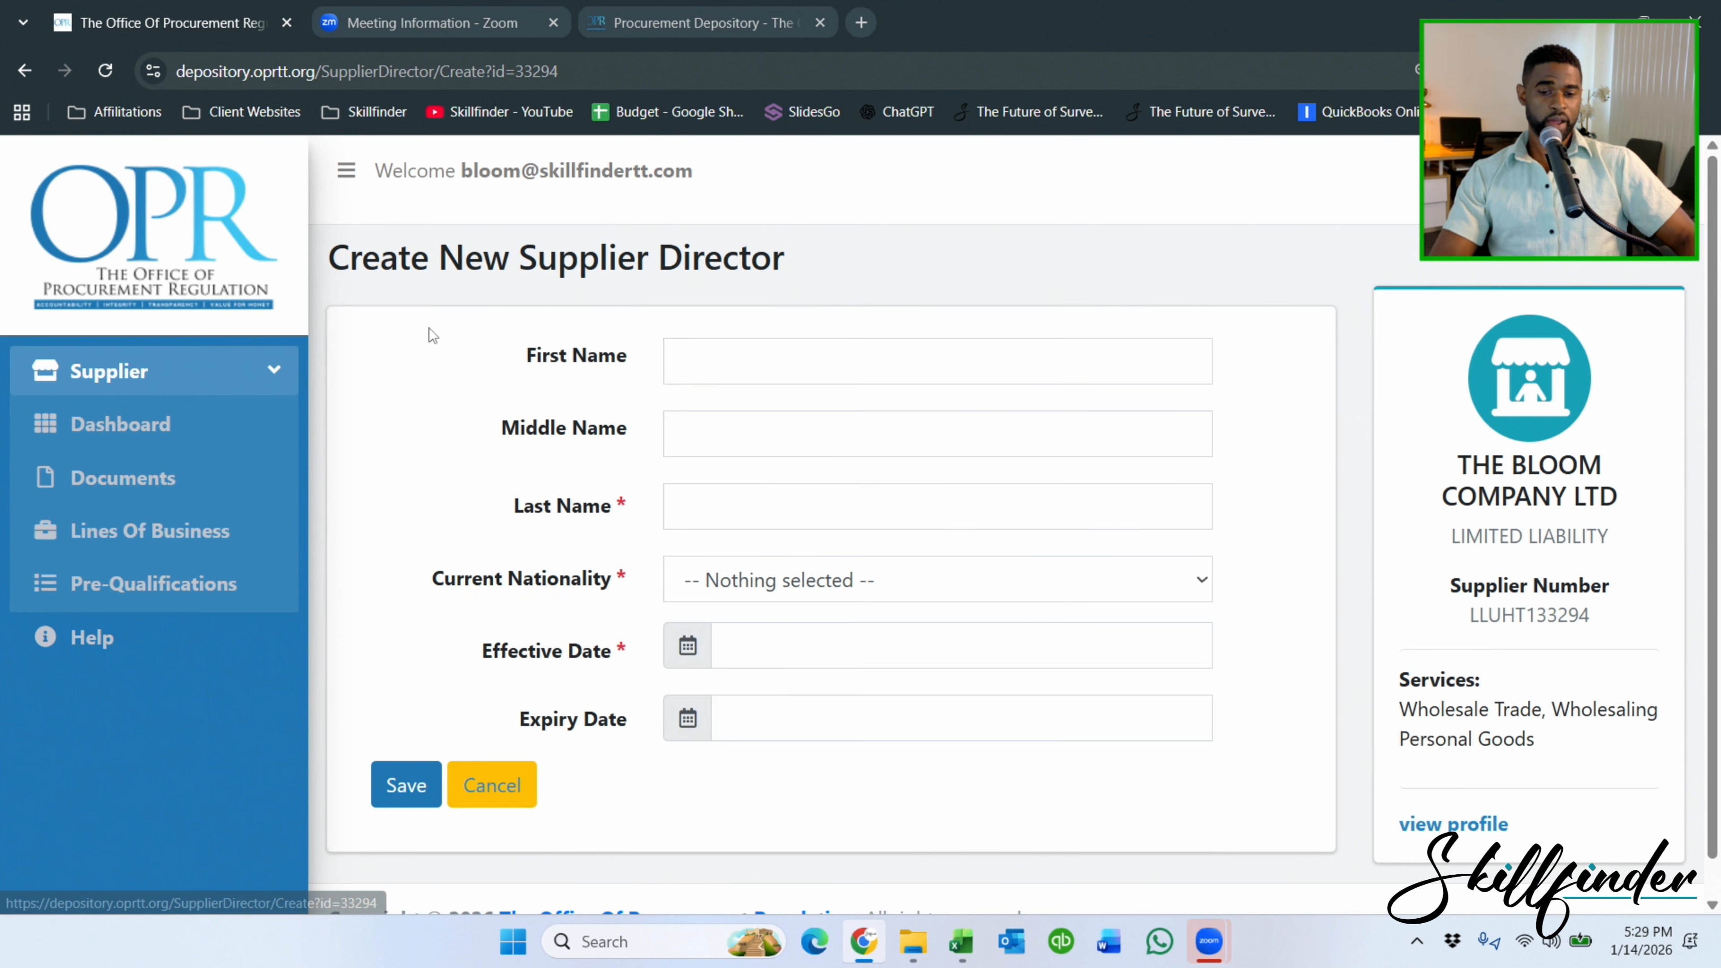
pyautogui.click(769, 585)
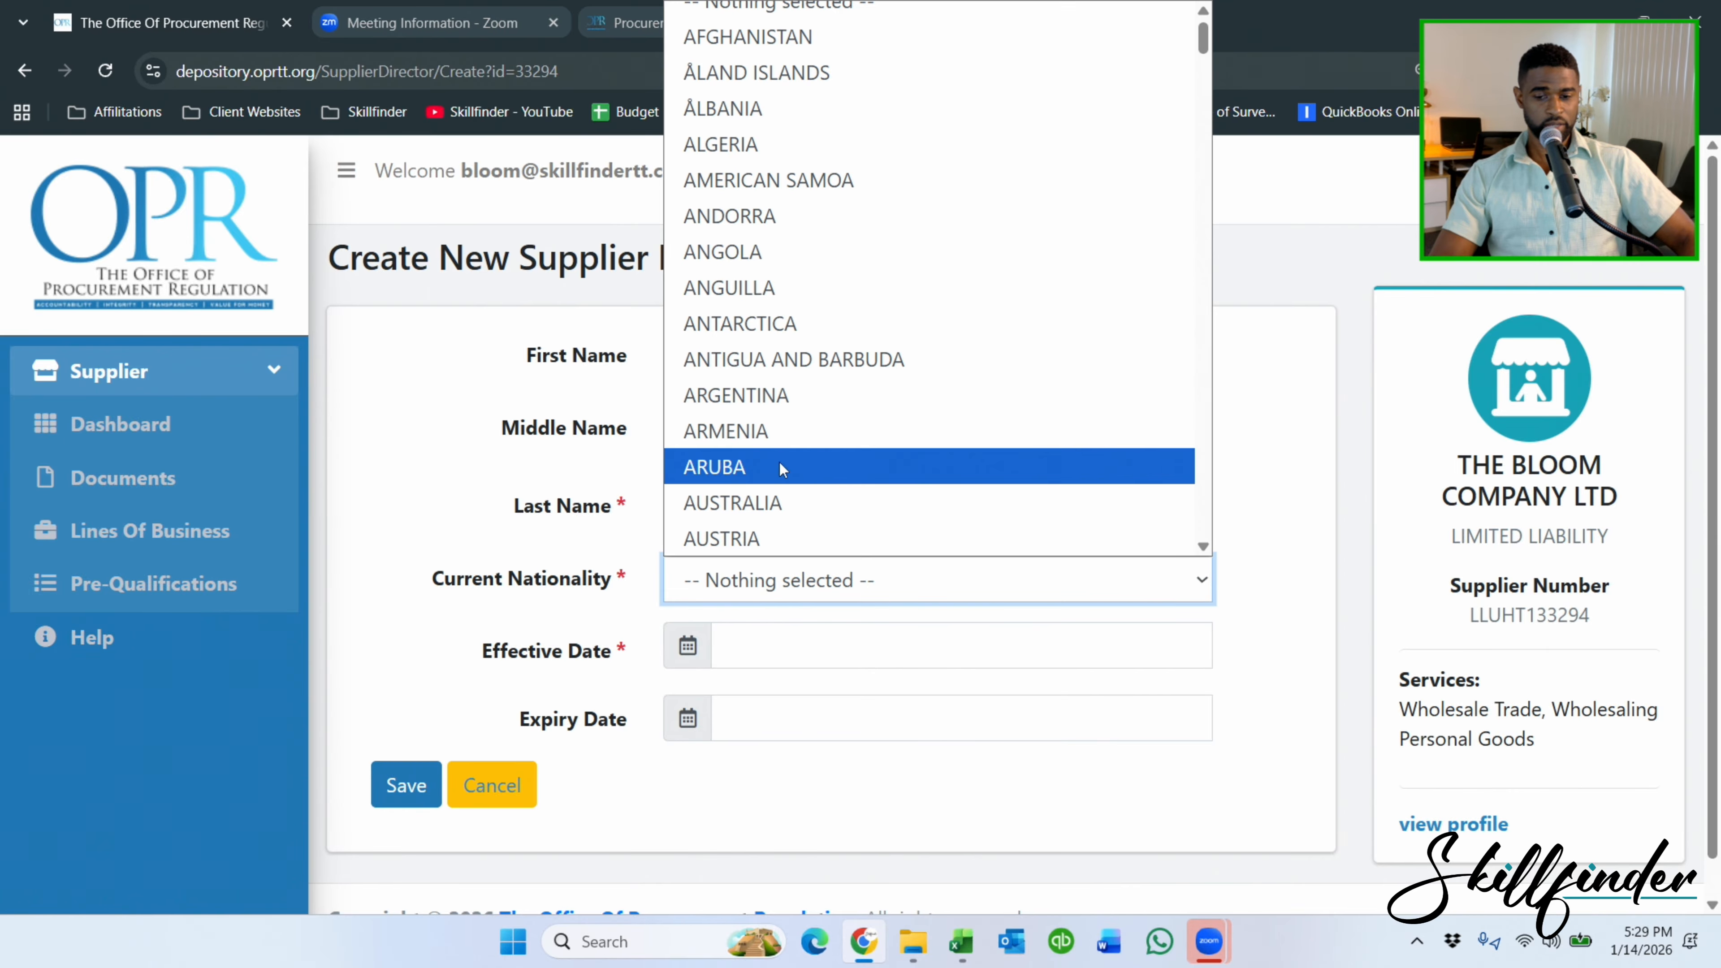
pyautogui.write('tr')
pyautogui.click(798, 525)
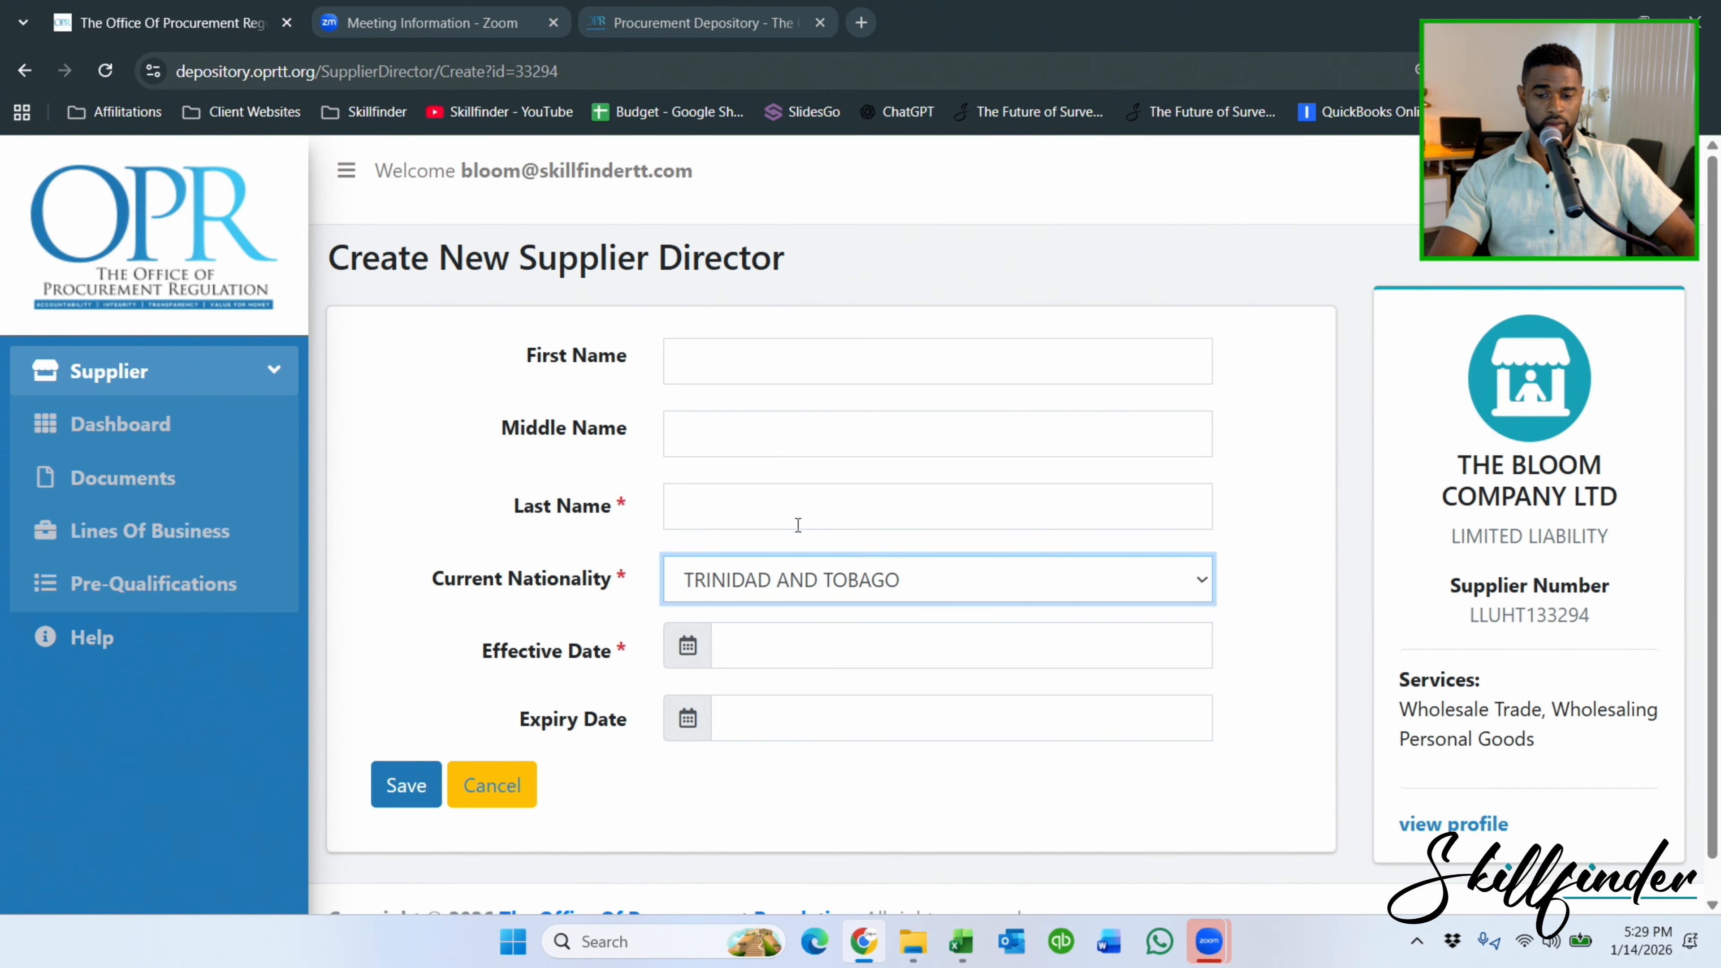
pyautogui.click(768, 639)
pyautogui.click(534, 451)
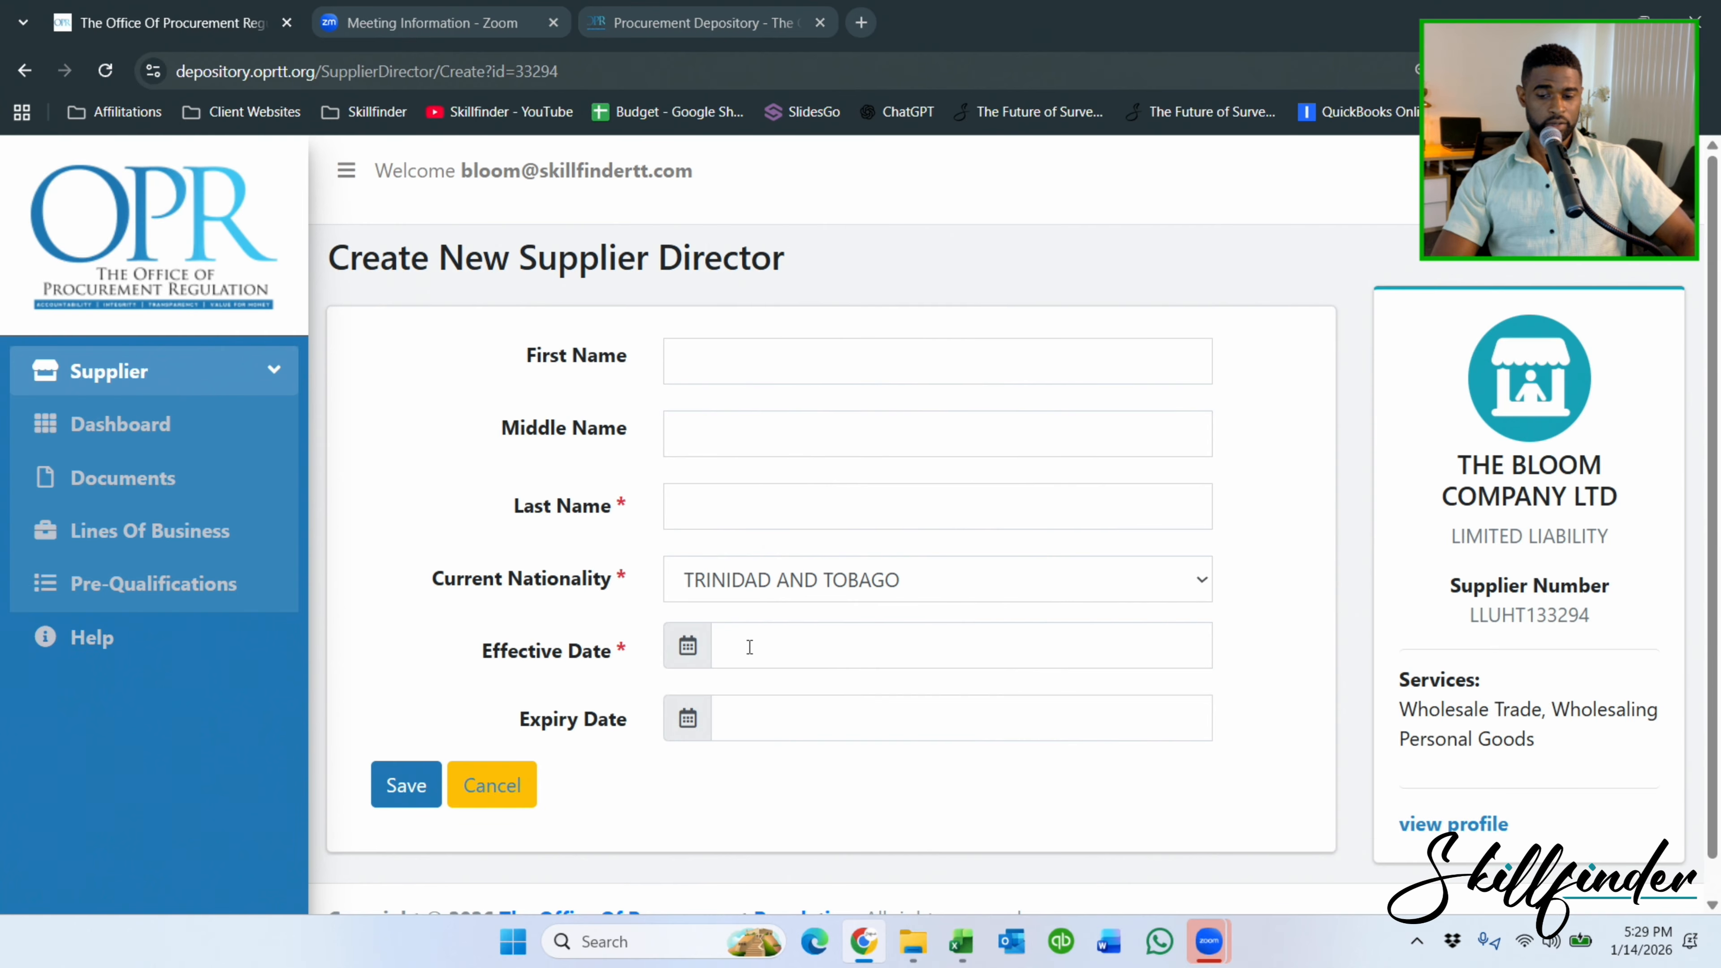
pyautogui.click(925, 650)
# Enter the director's first, middle and last names.
pyautogui.click(674, 350)
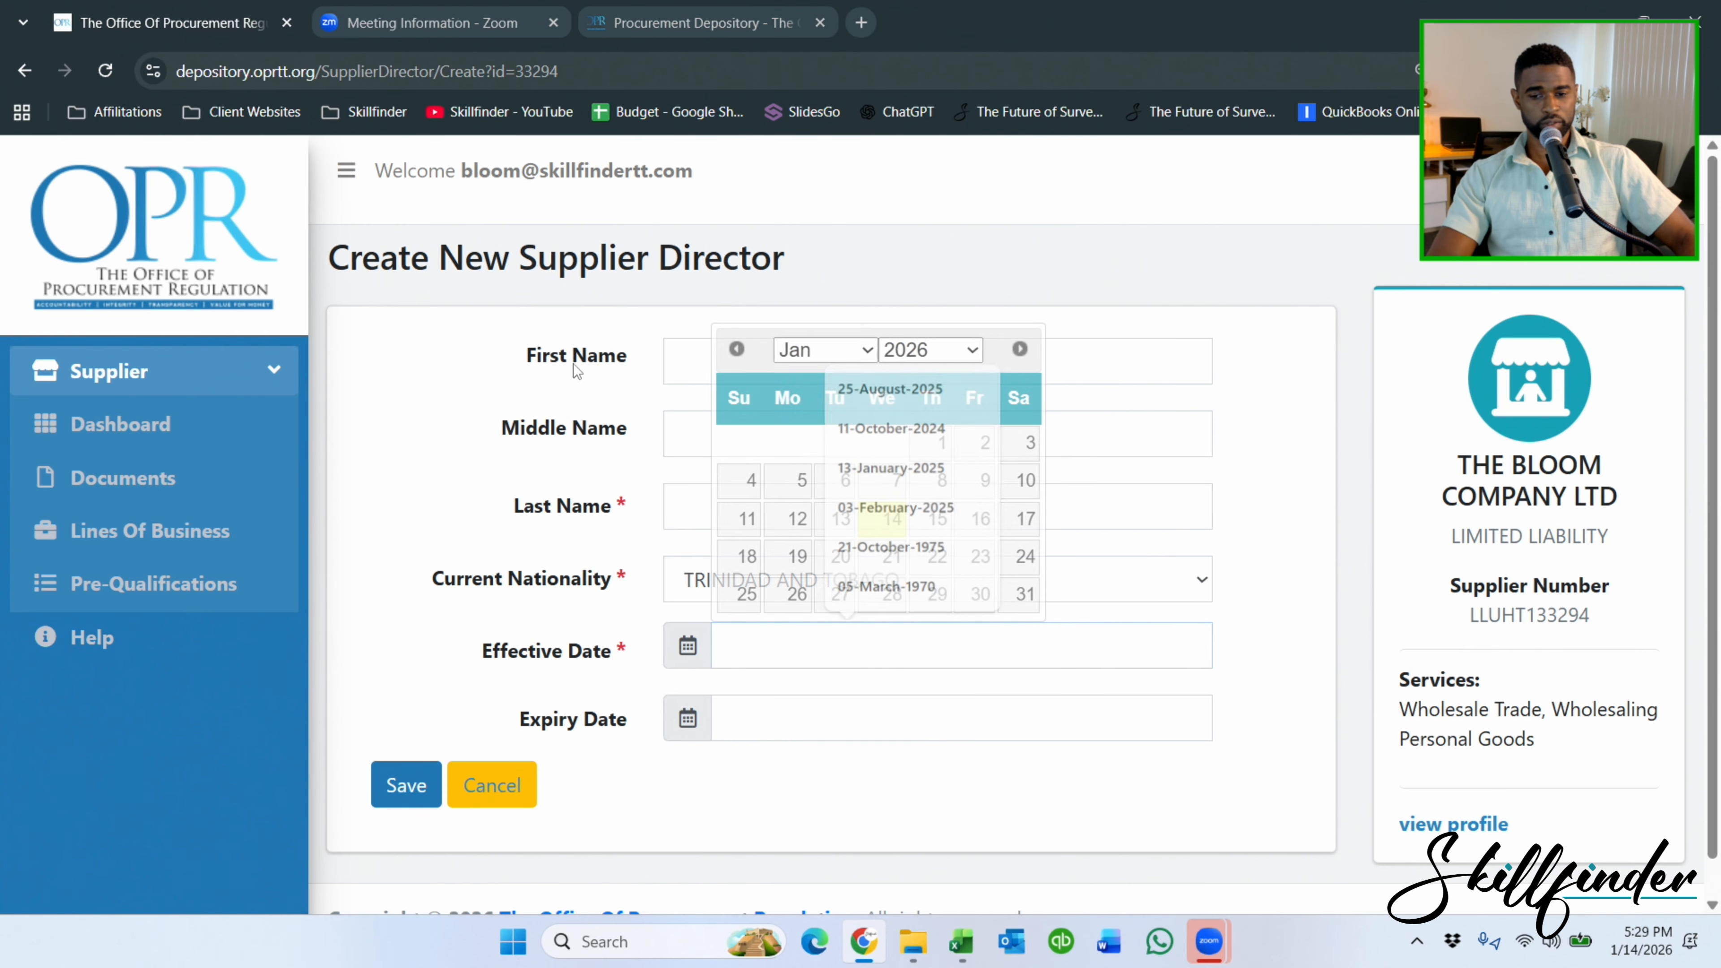
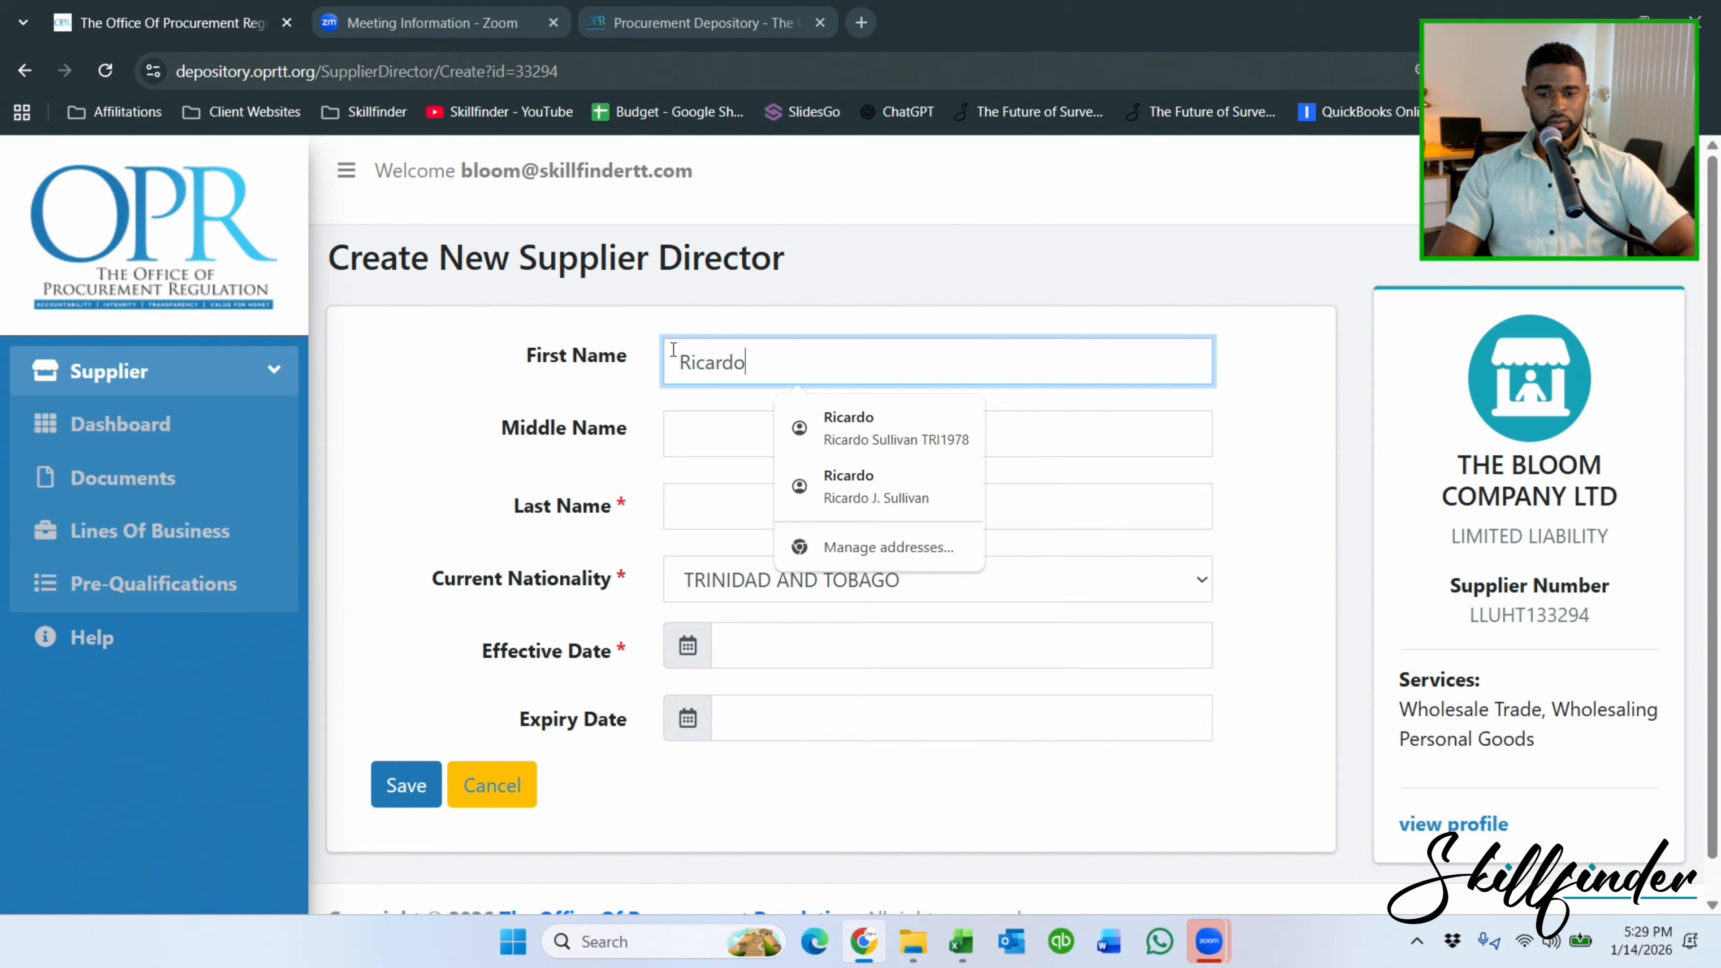
pyautogui.press('Tab')
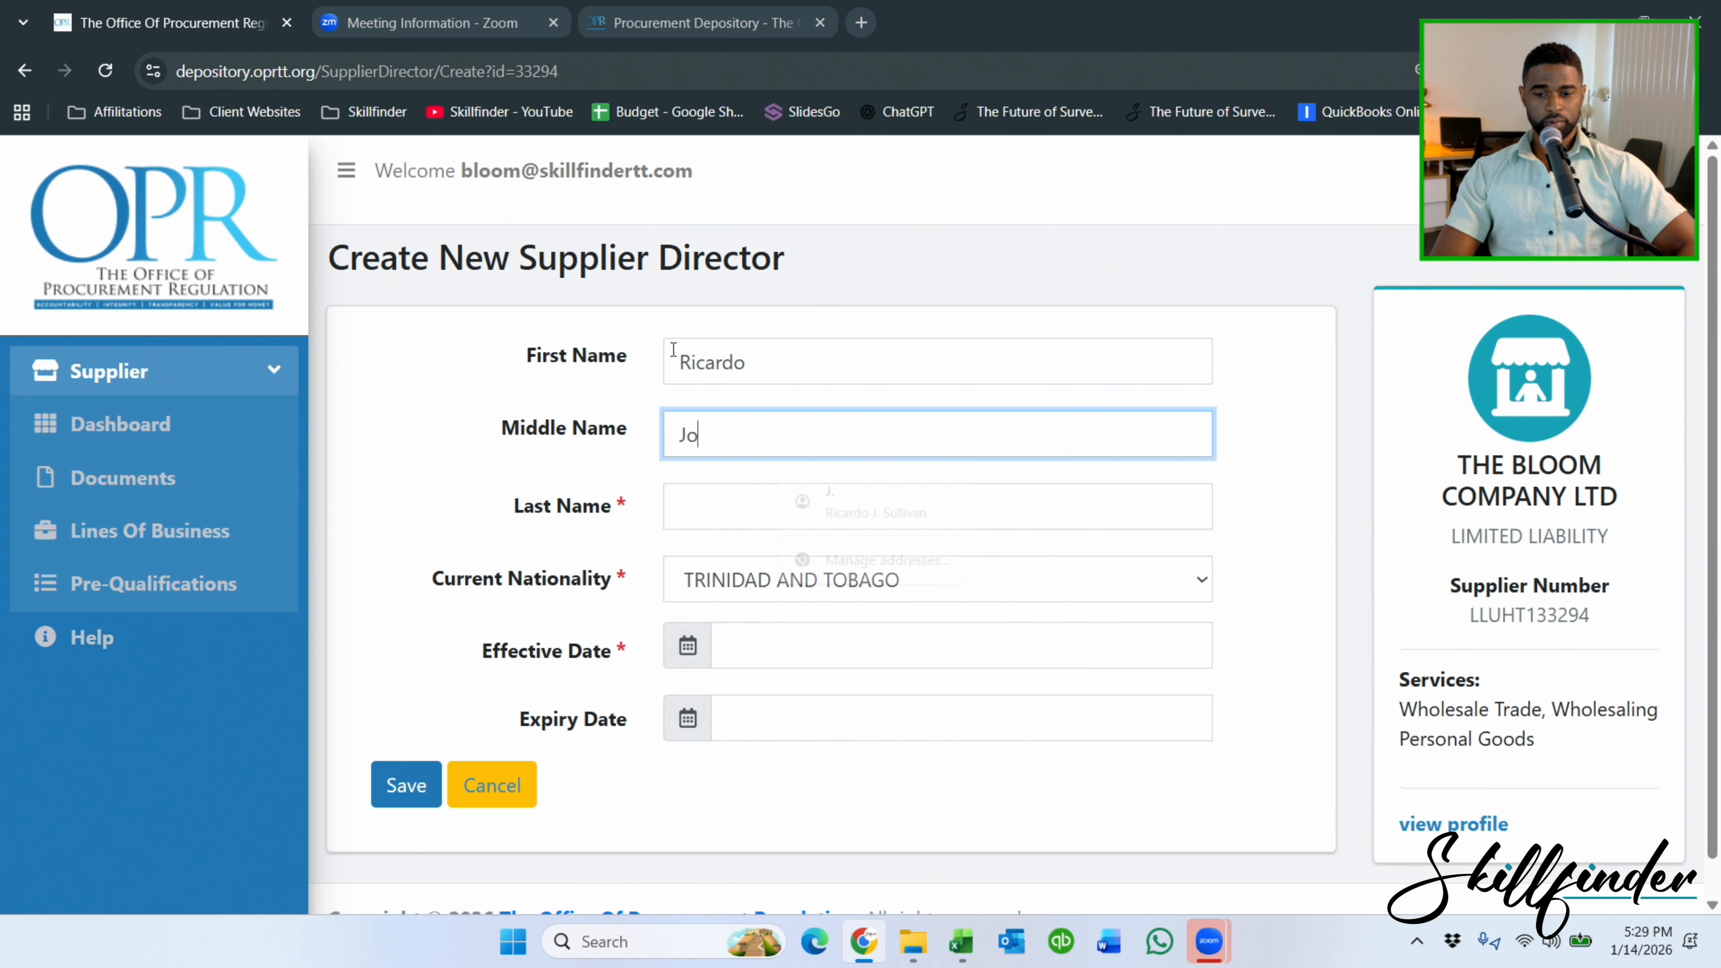
pyautogui.press('Tab')
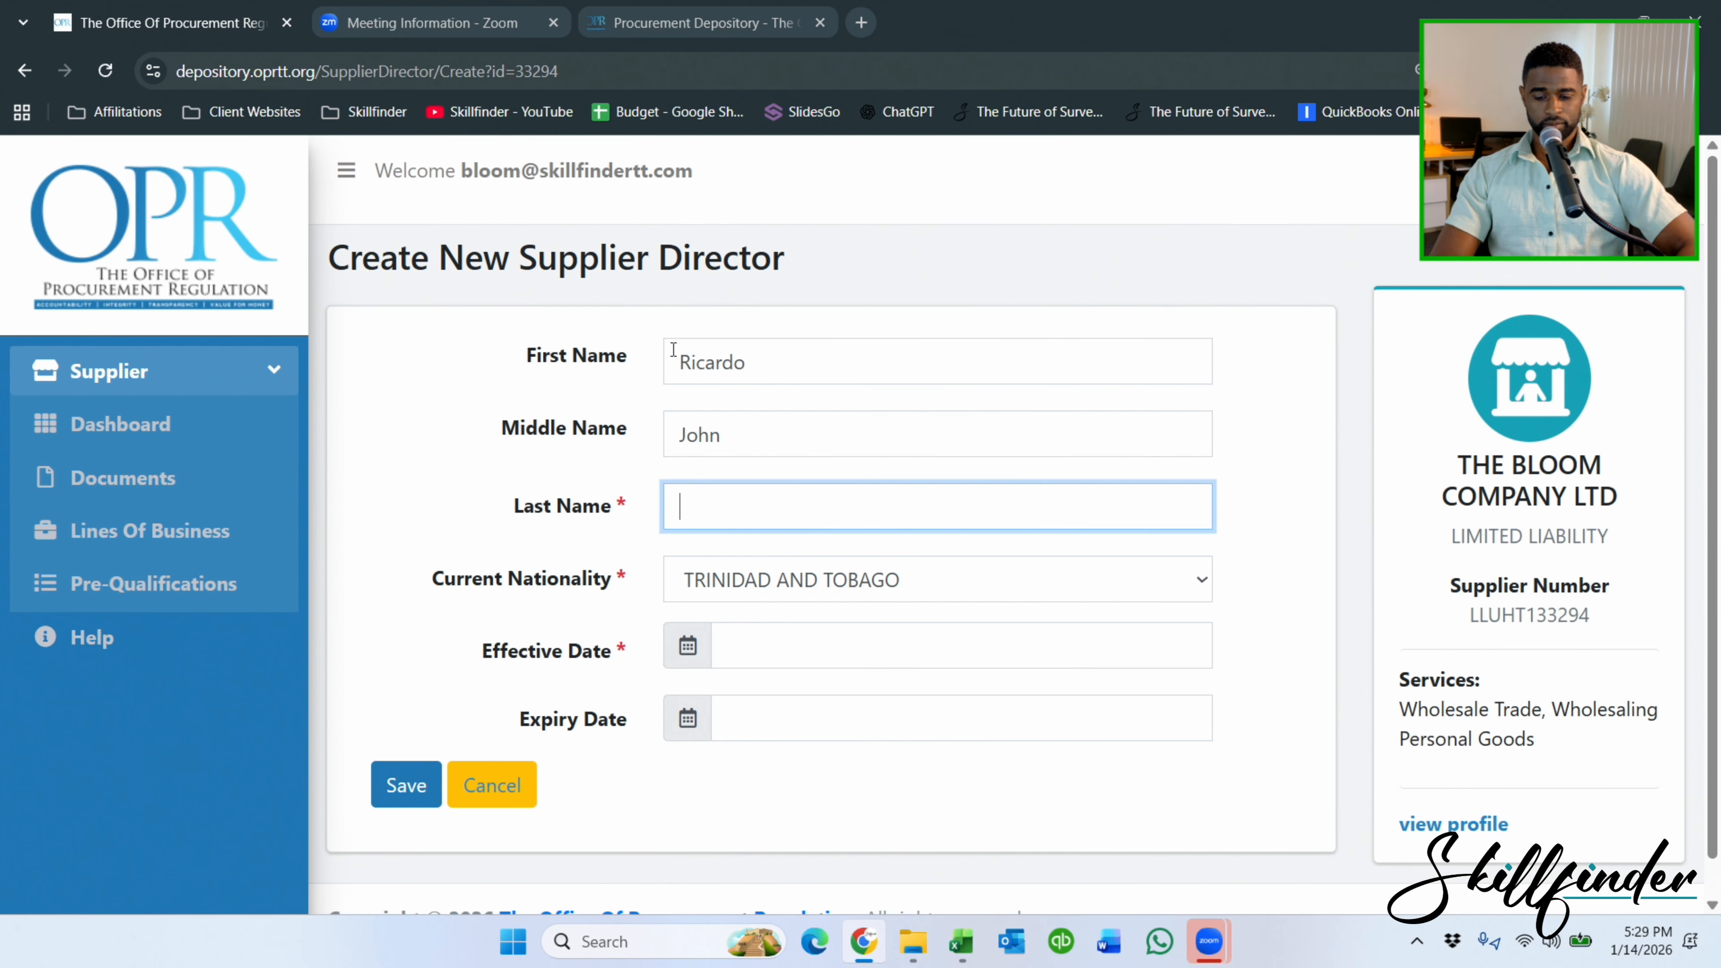
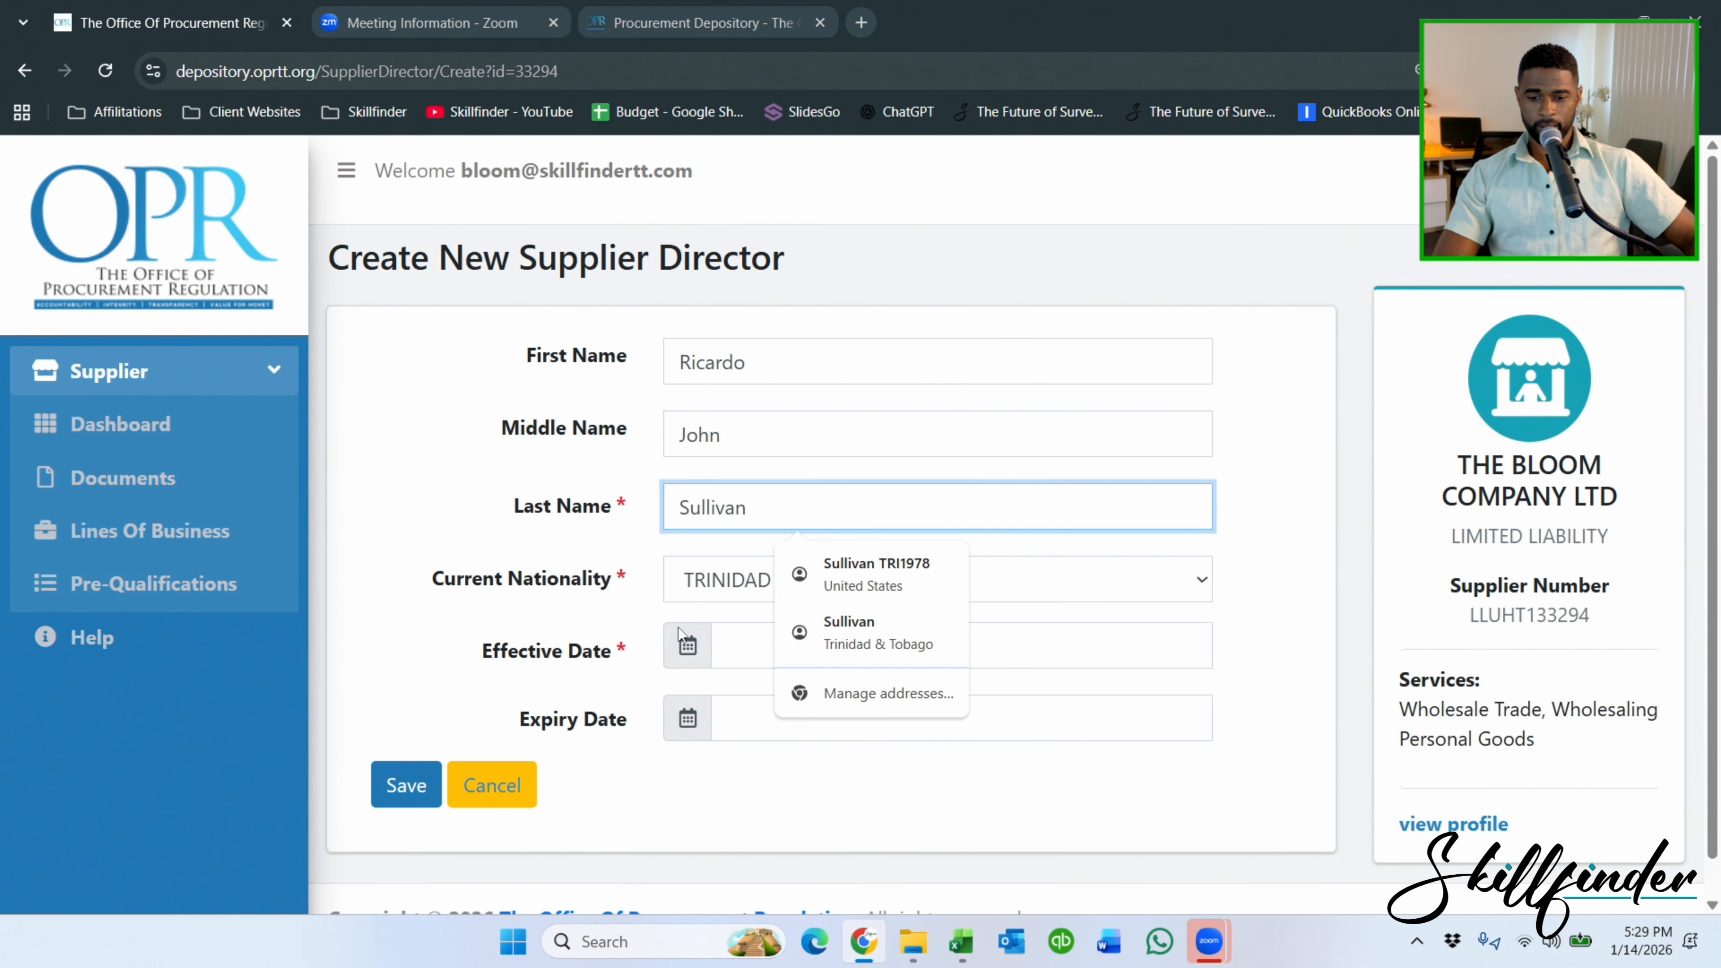
# Set the effective date to 16-September-1988 and save the director.
pyautogui.click(740, 648)
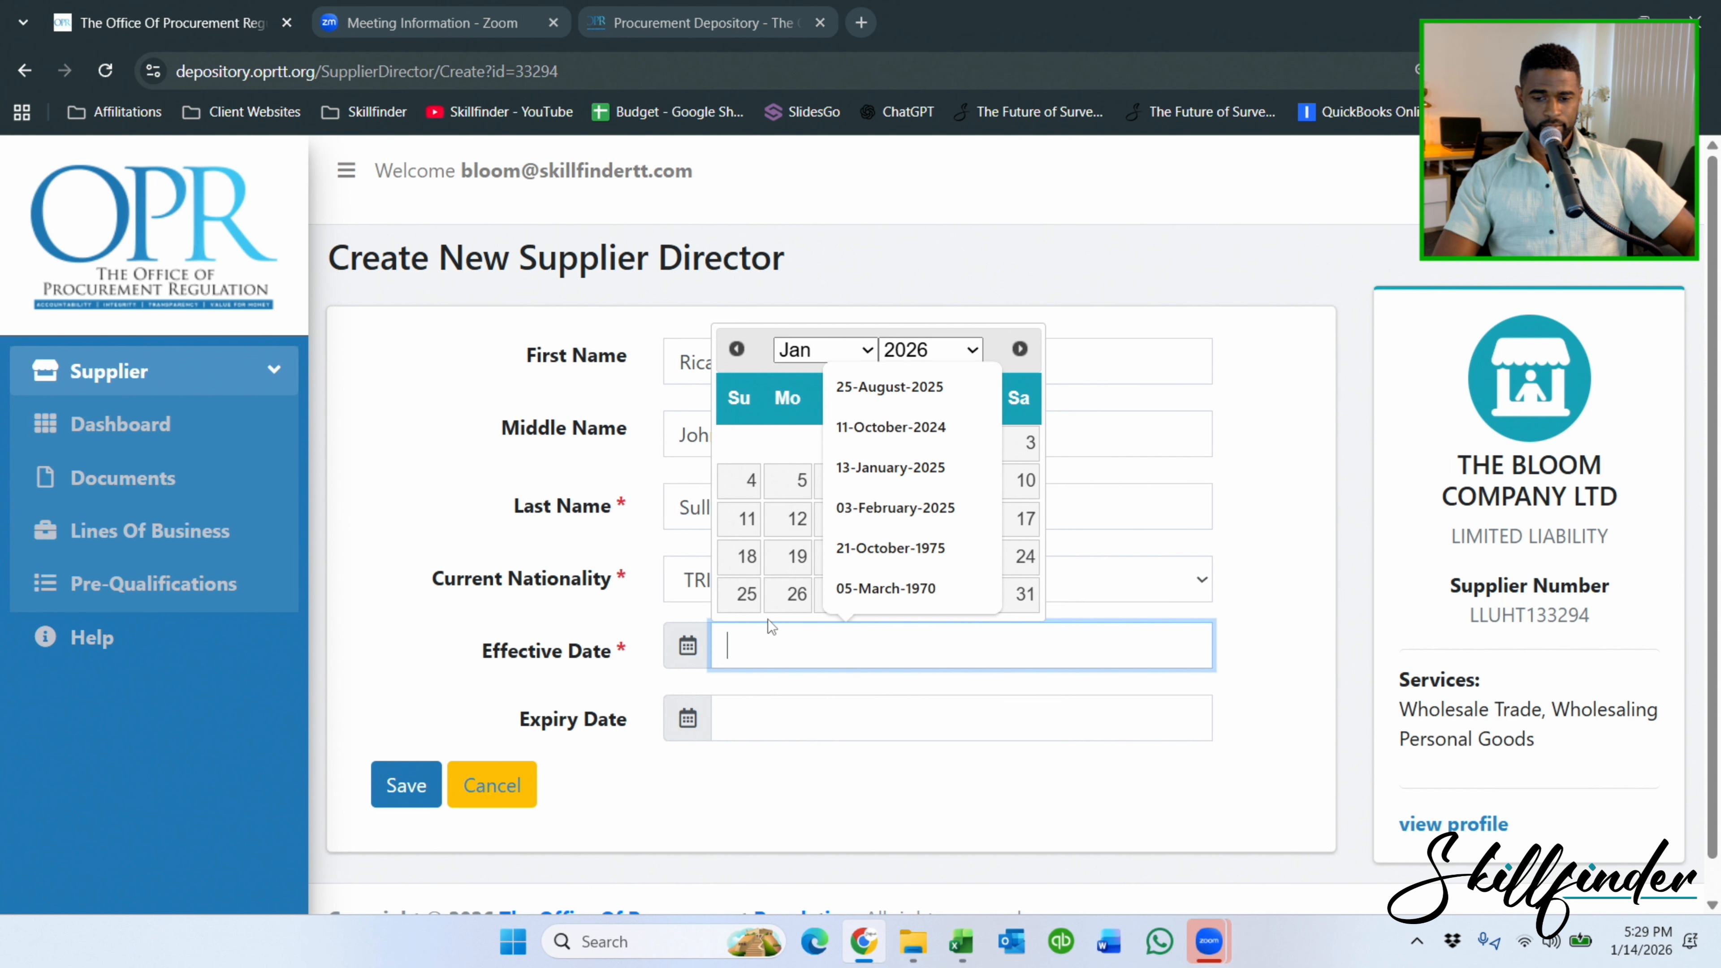
pyautogui.write('16-')
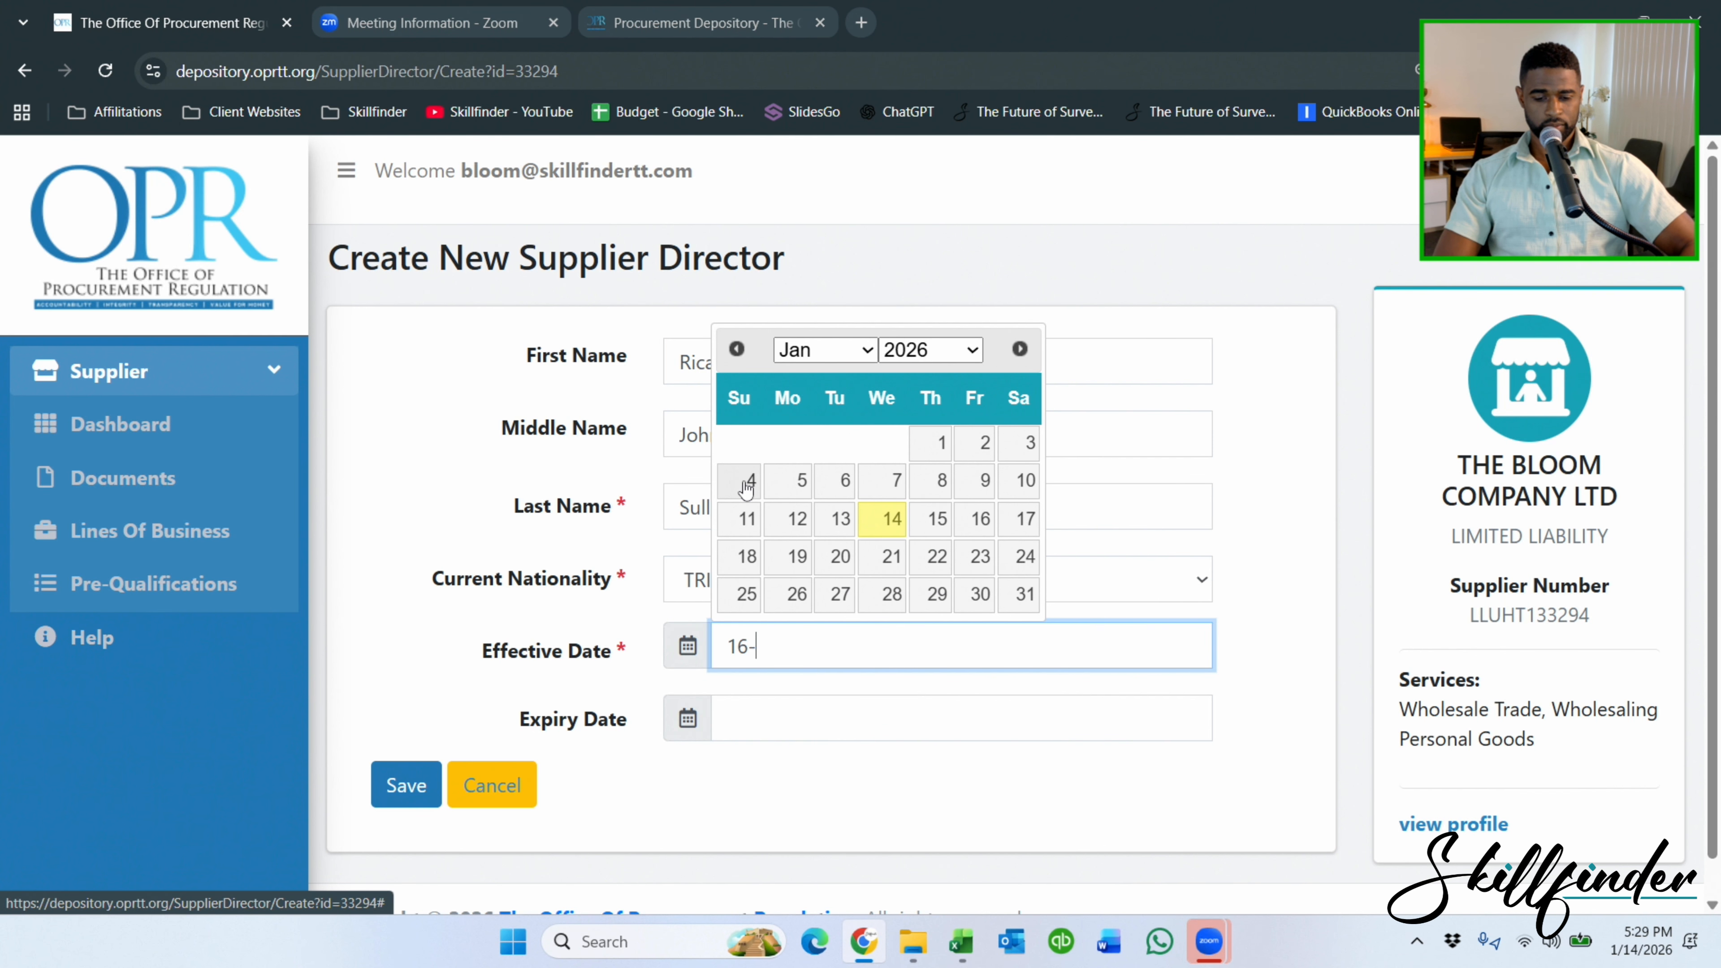
pyautogui.write('september')
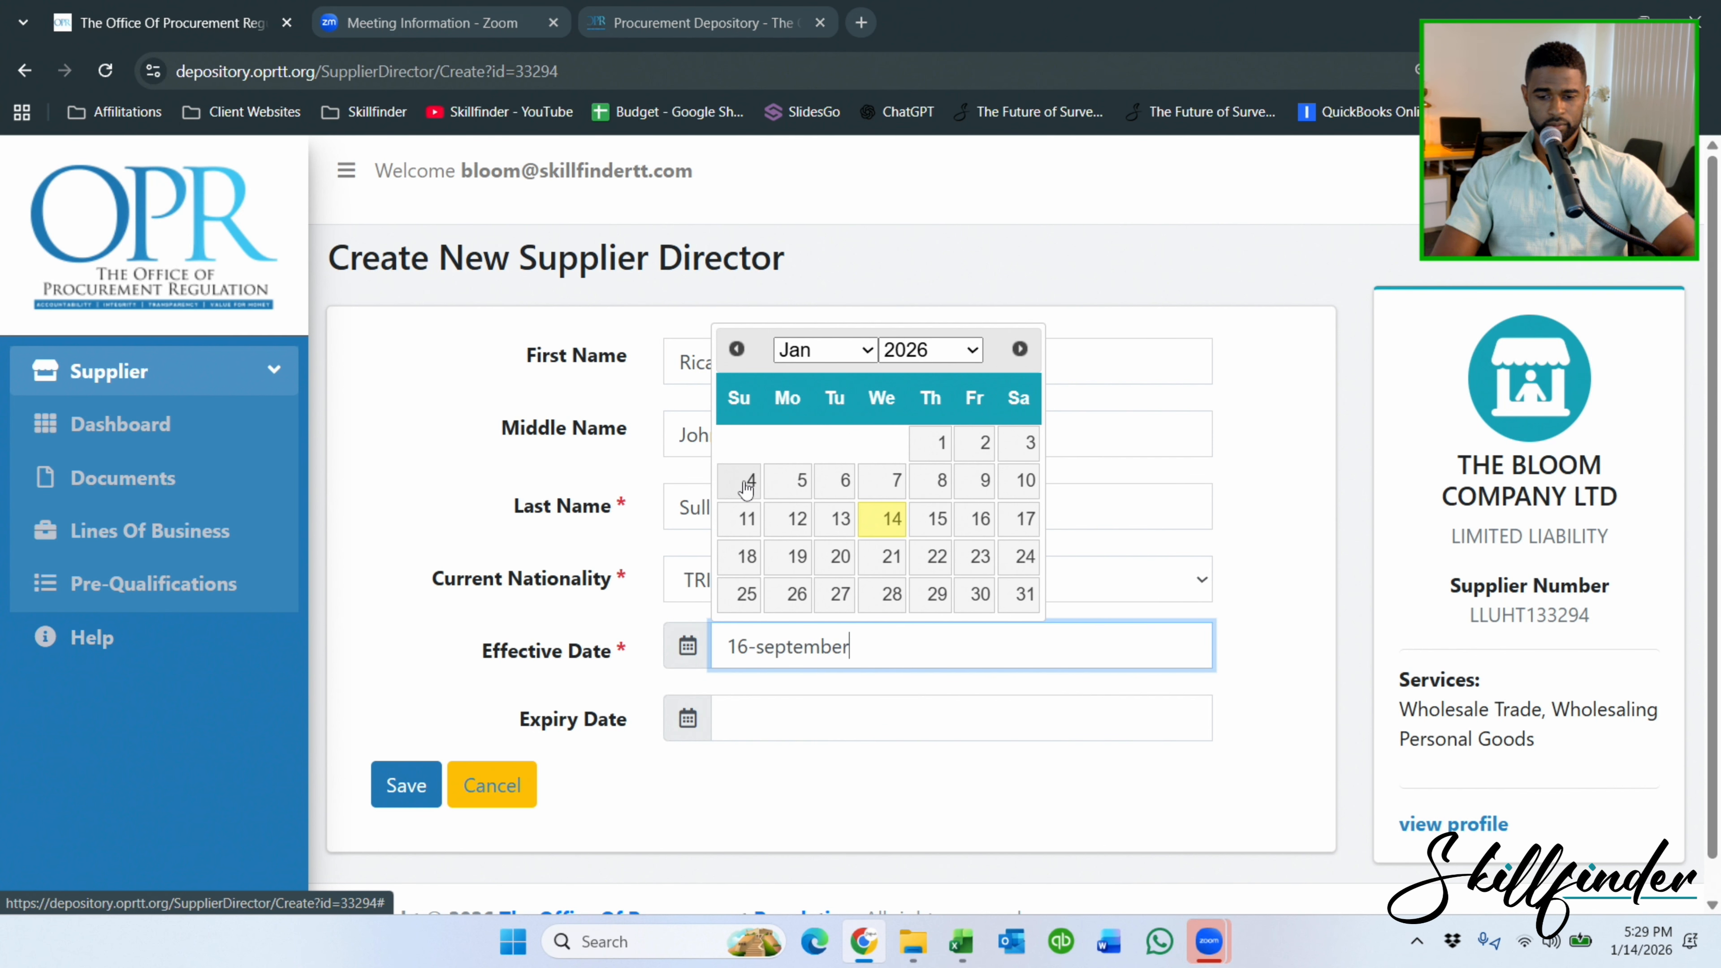
pyautogui.write('-1988')
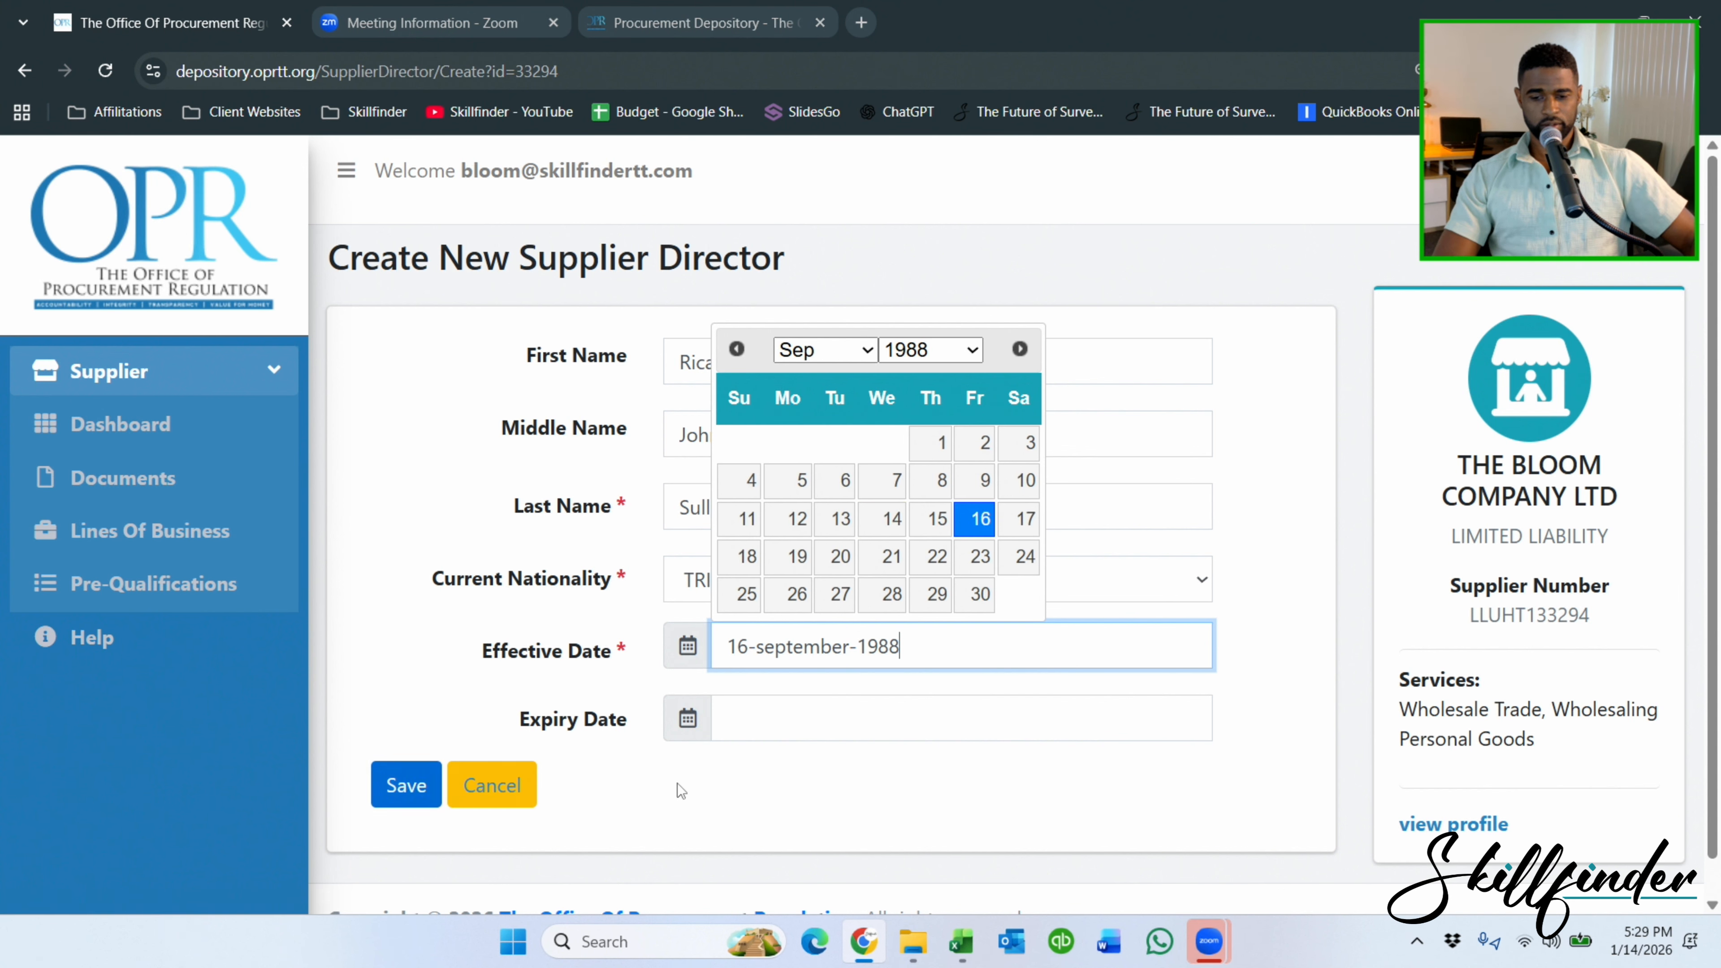
pyautogui.click(976, 521)
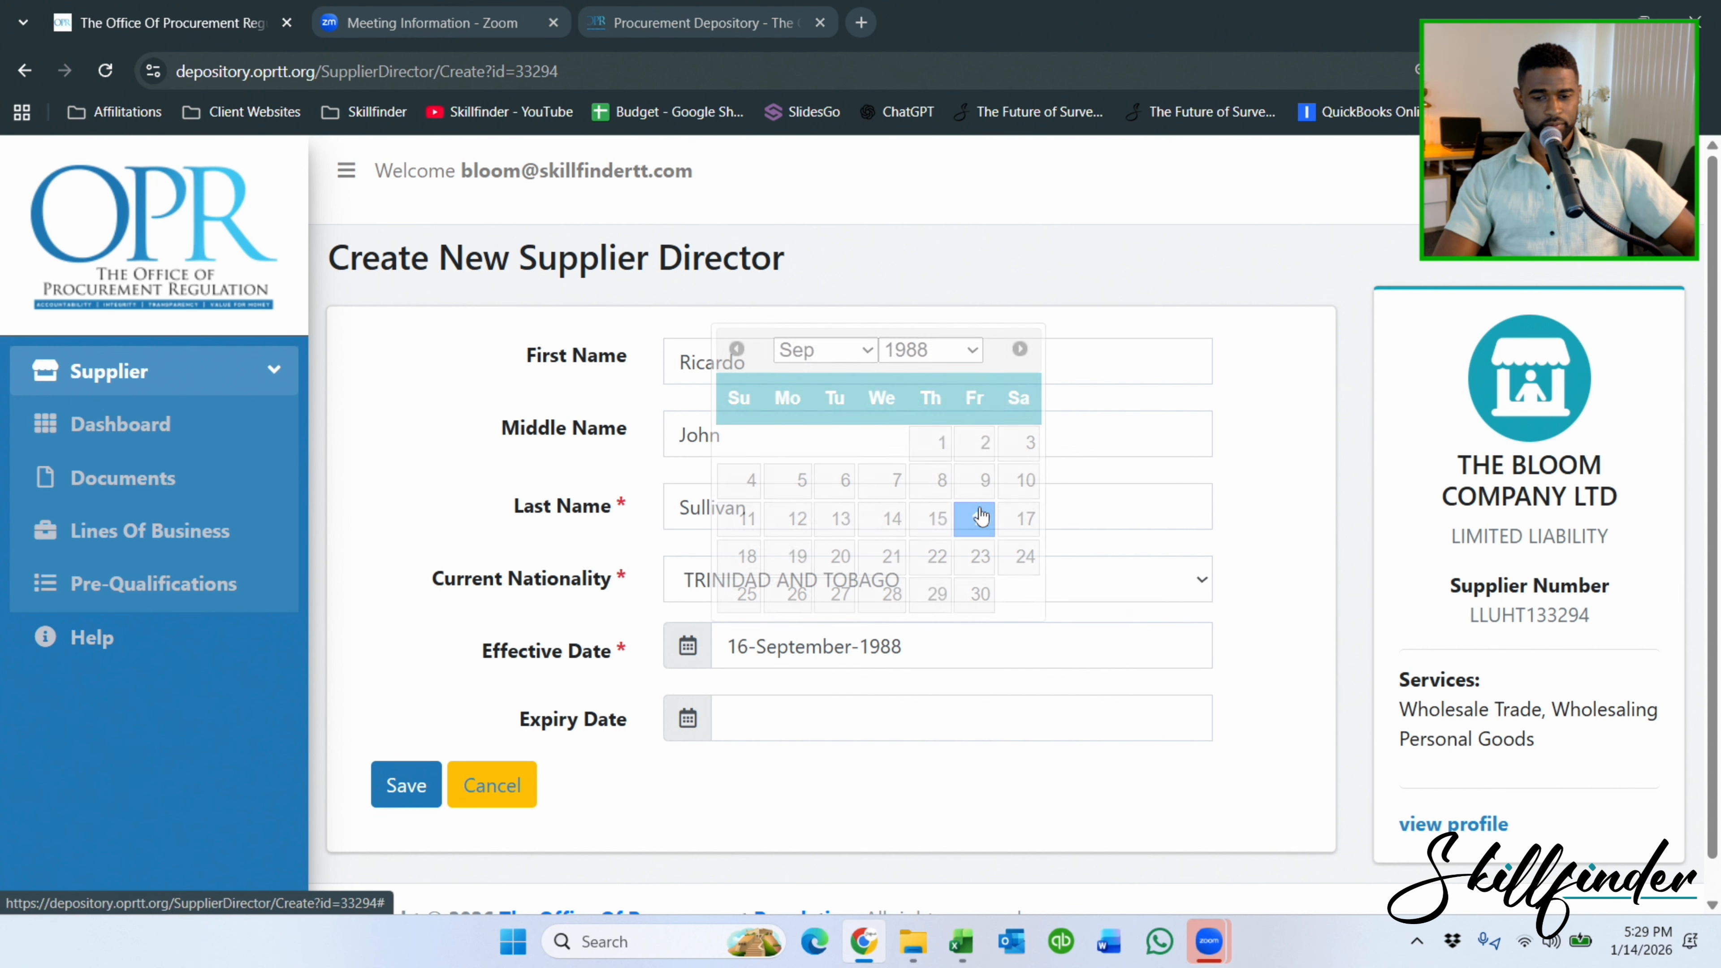
pyautogui.click(406, 785)
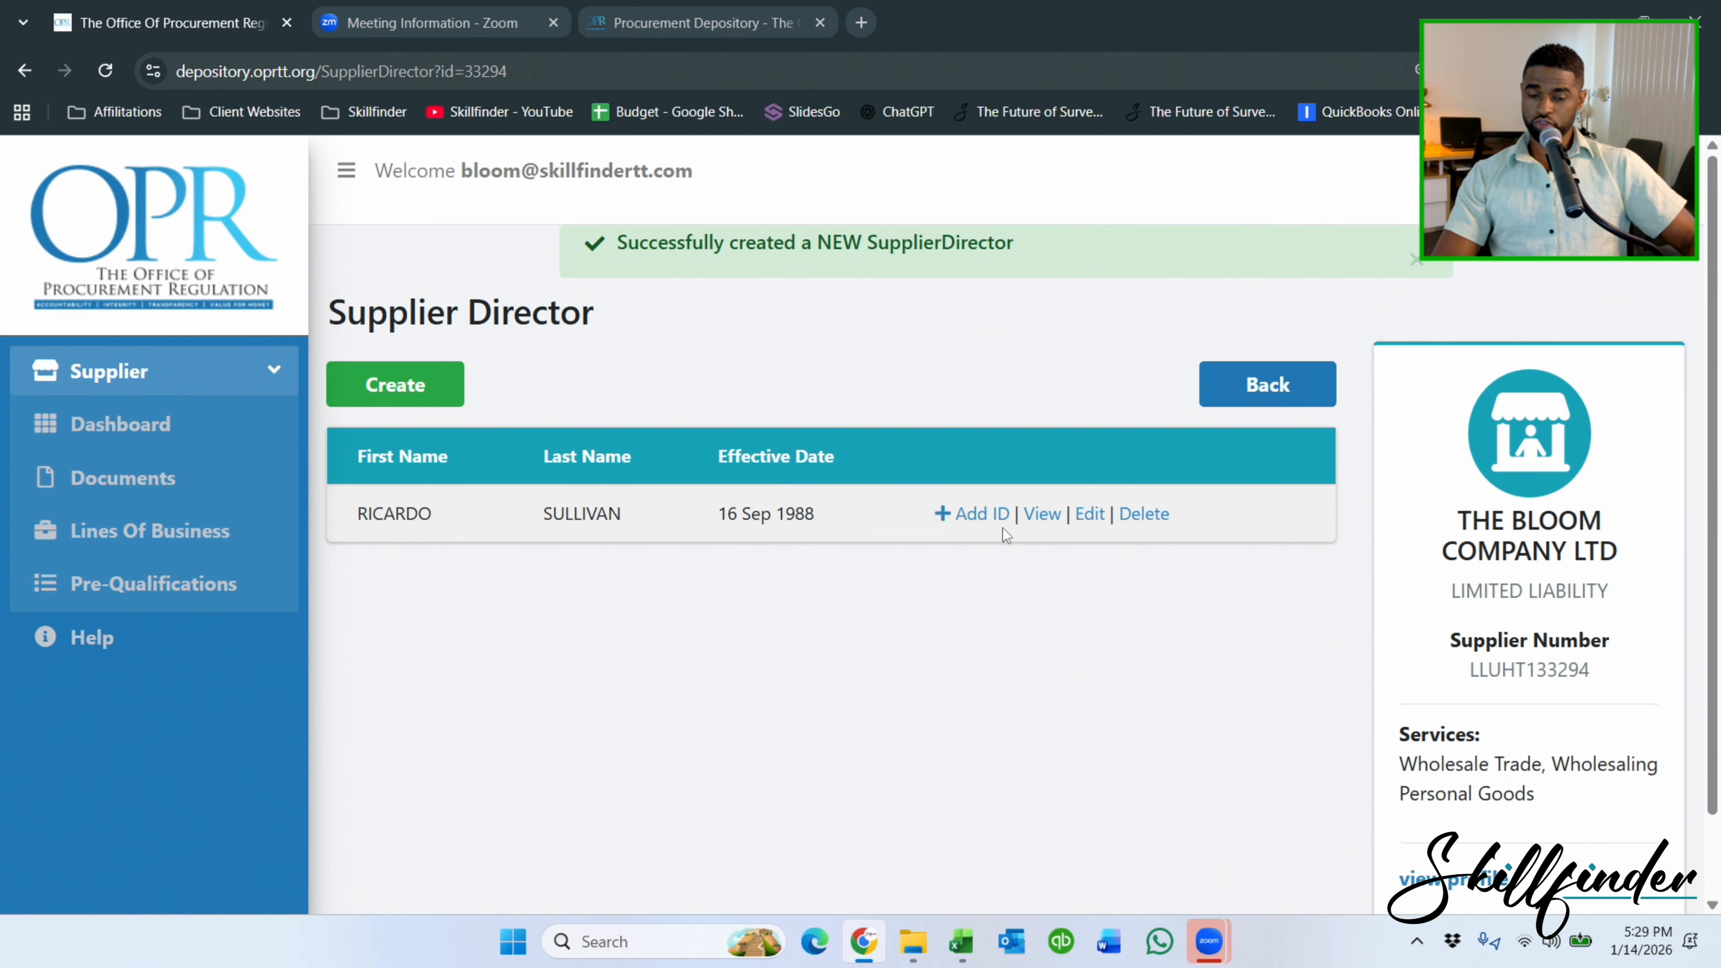
# Add a DRIVER'S PERMIT identification for the director and enter the permit number.
pyautogui.click(994, 516)
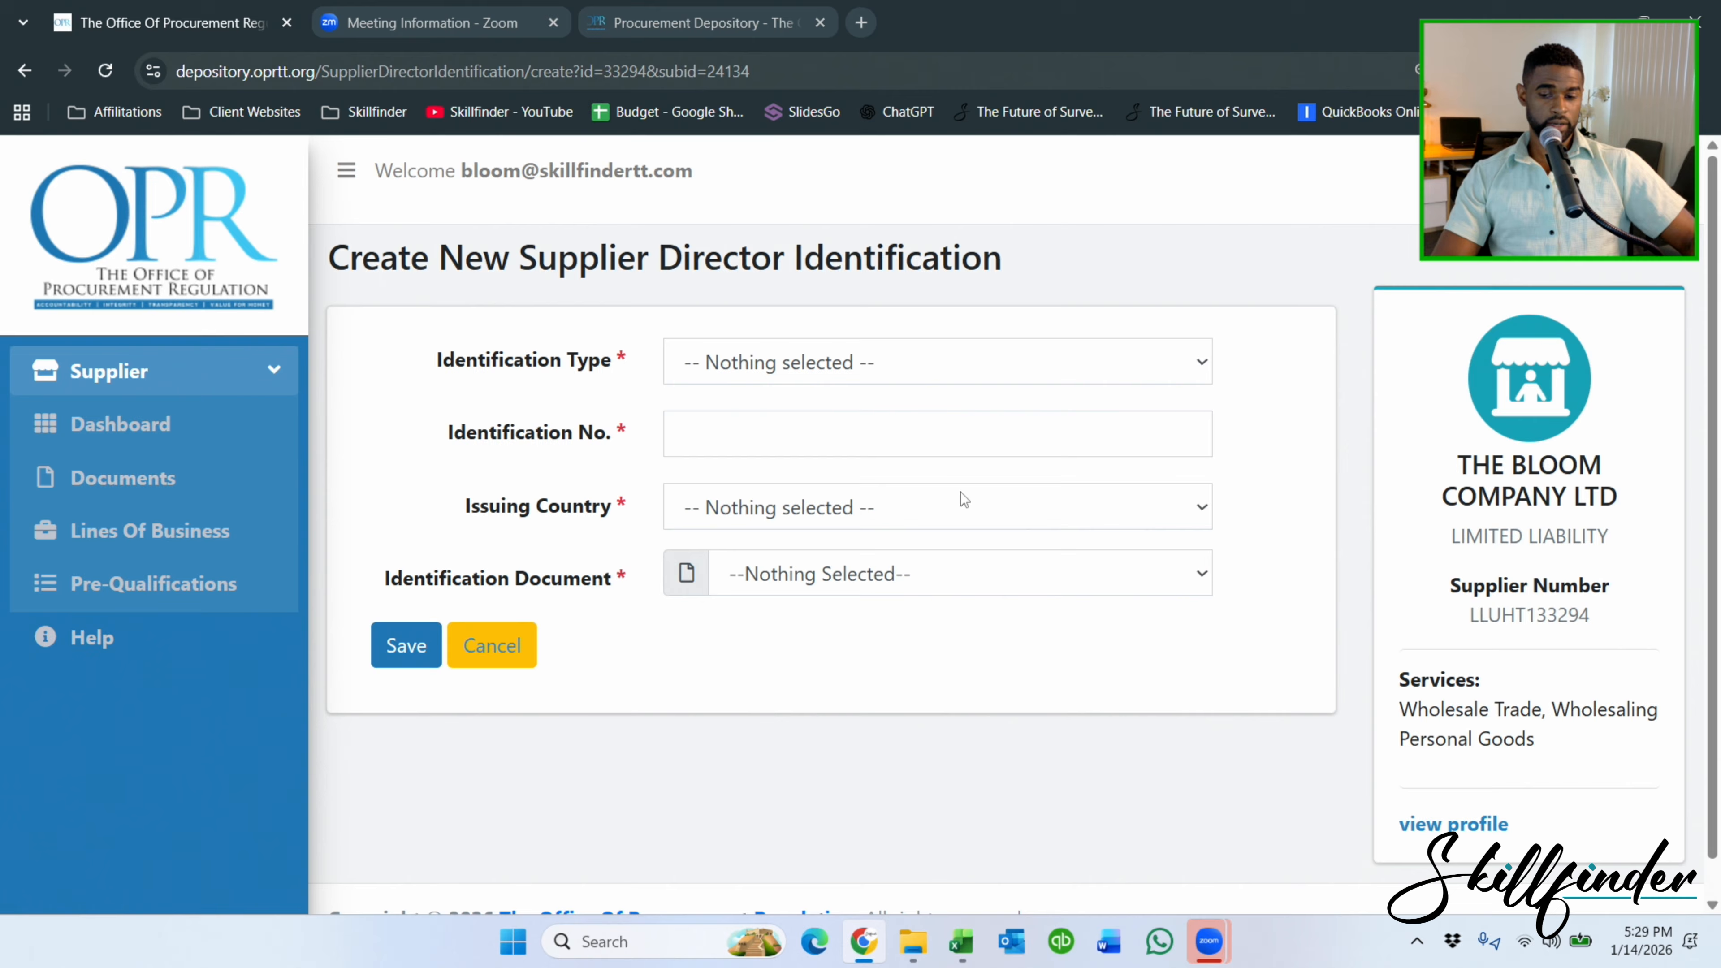
pyautogui.click(788, 366)
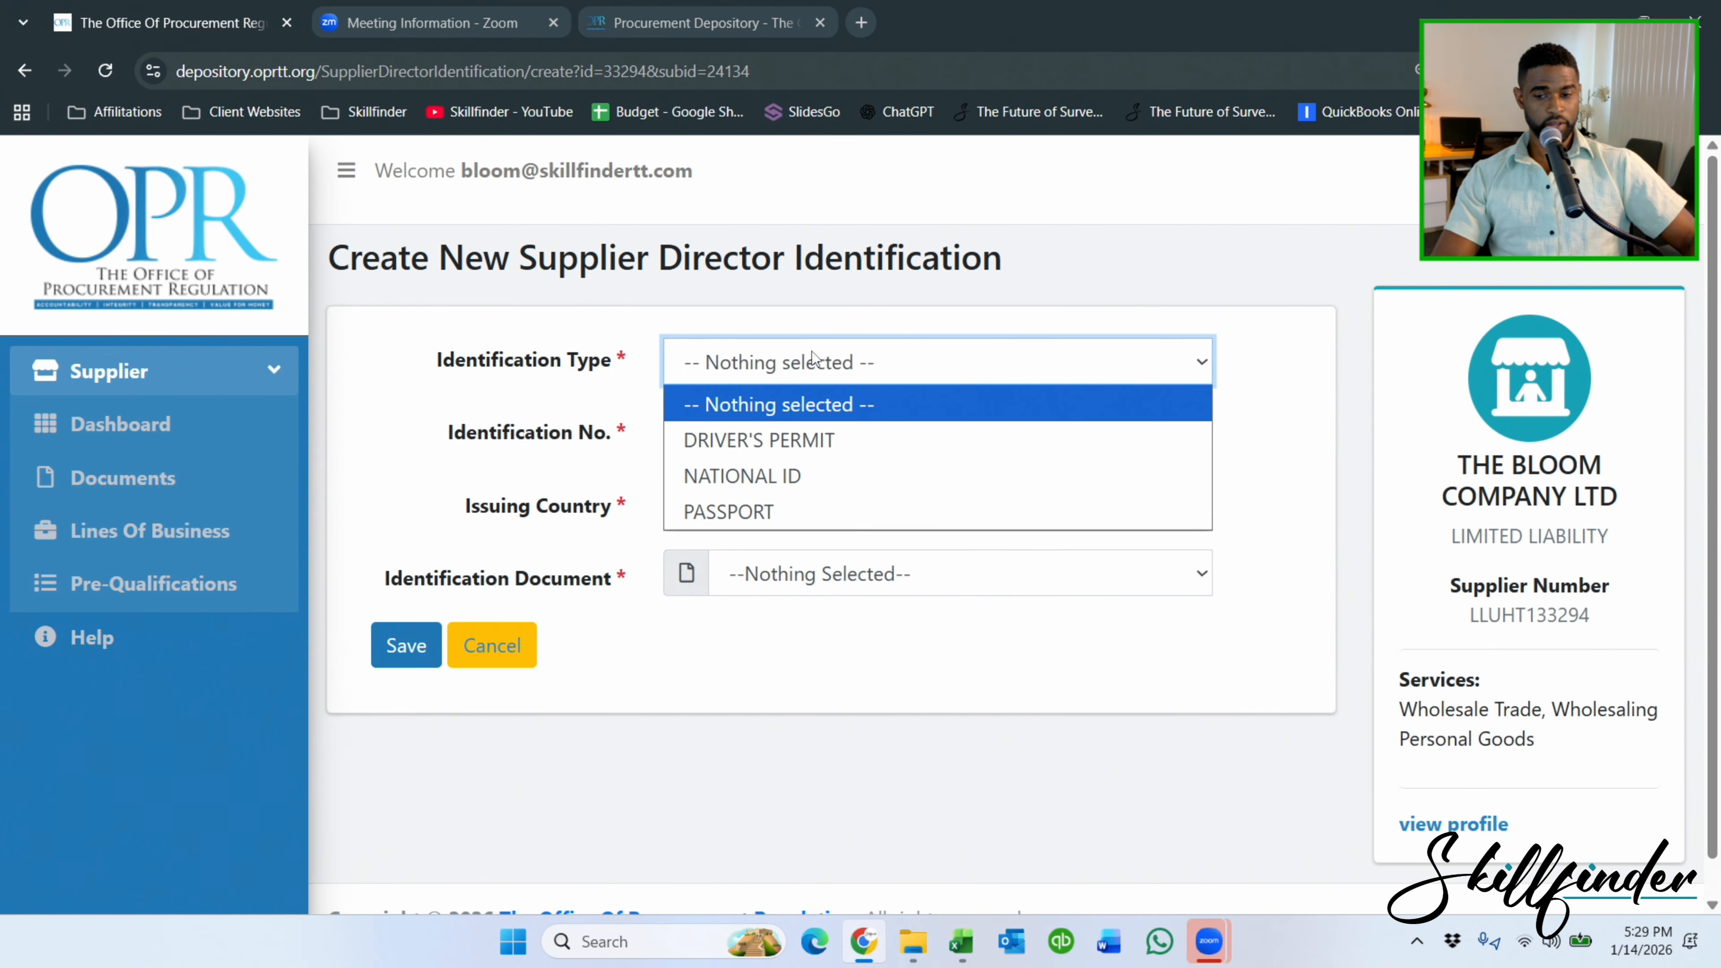
pyautogui.click(832, 440)
pyautogui.click(723, 441)
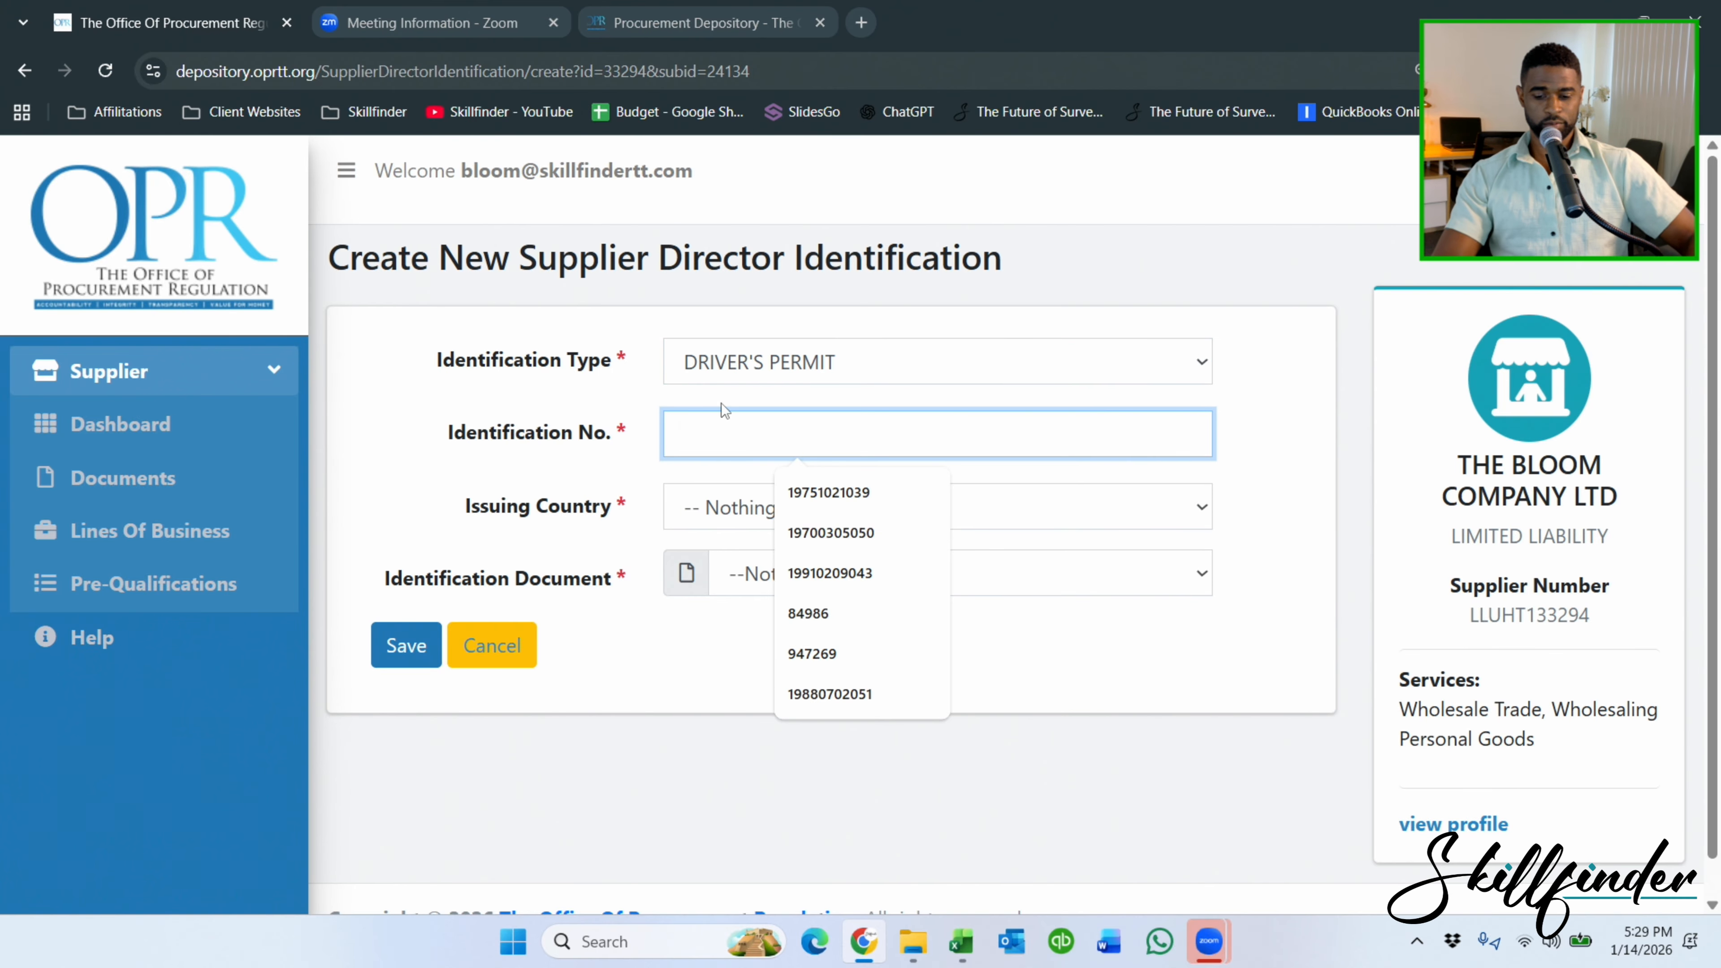
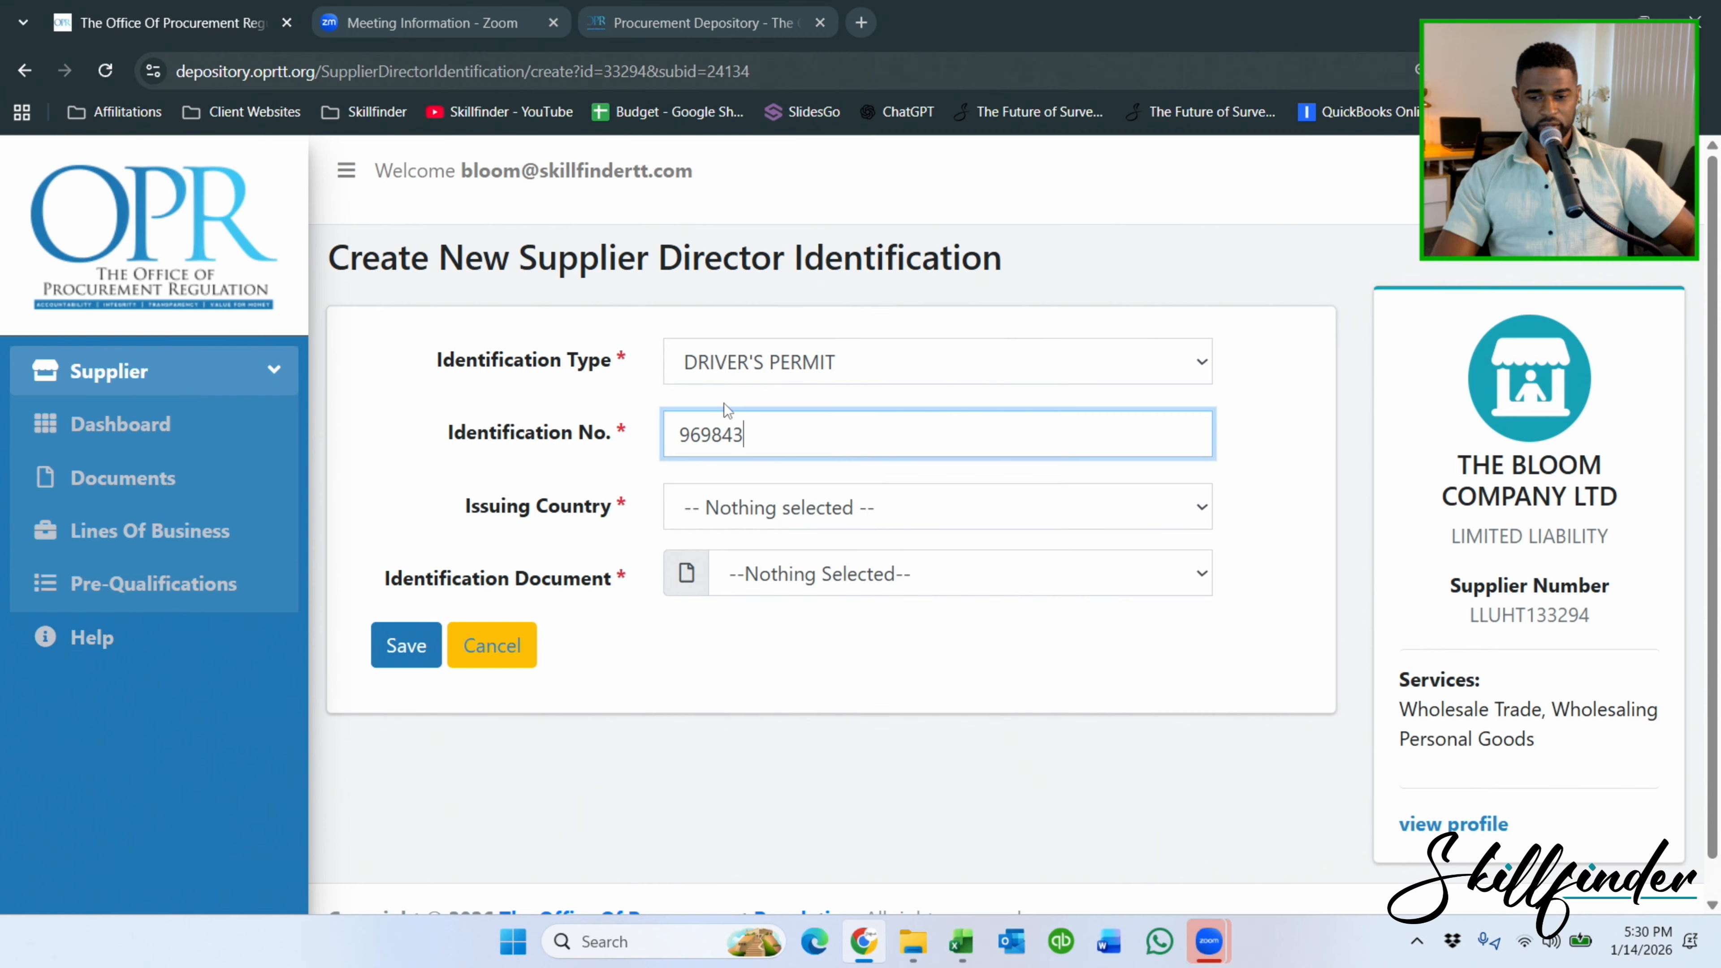
# Set the issuing country to Trinidad and Tobago, attach DIRECTOR 1 DP.PDF, and save.
pyautogui.click(732, 517)
pyautogui.write('trinidad')
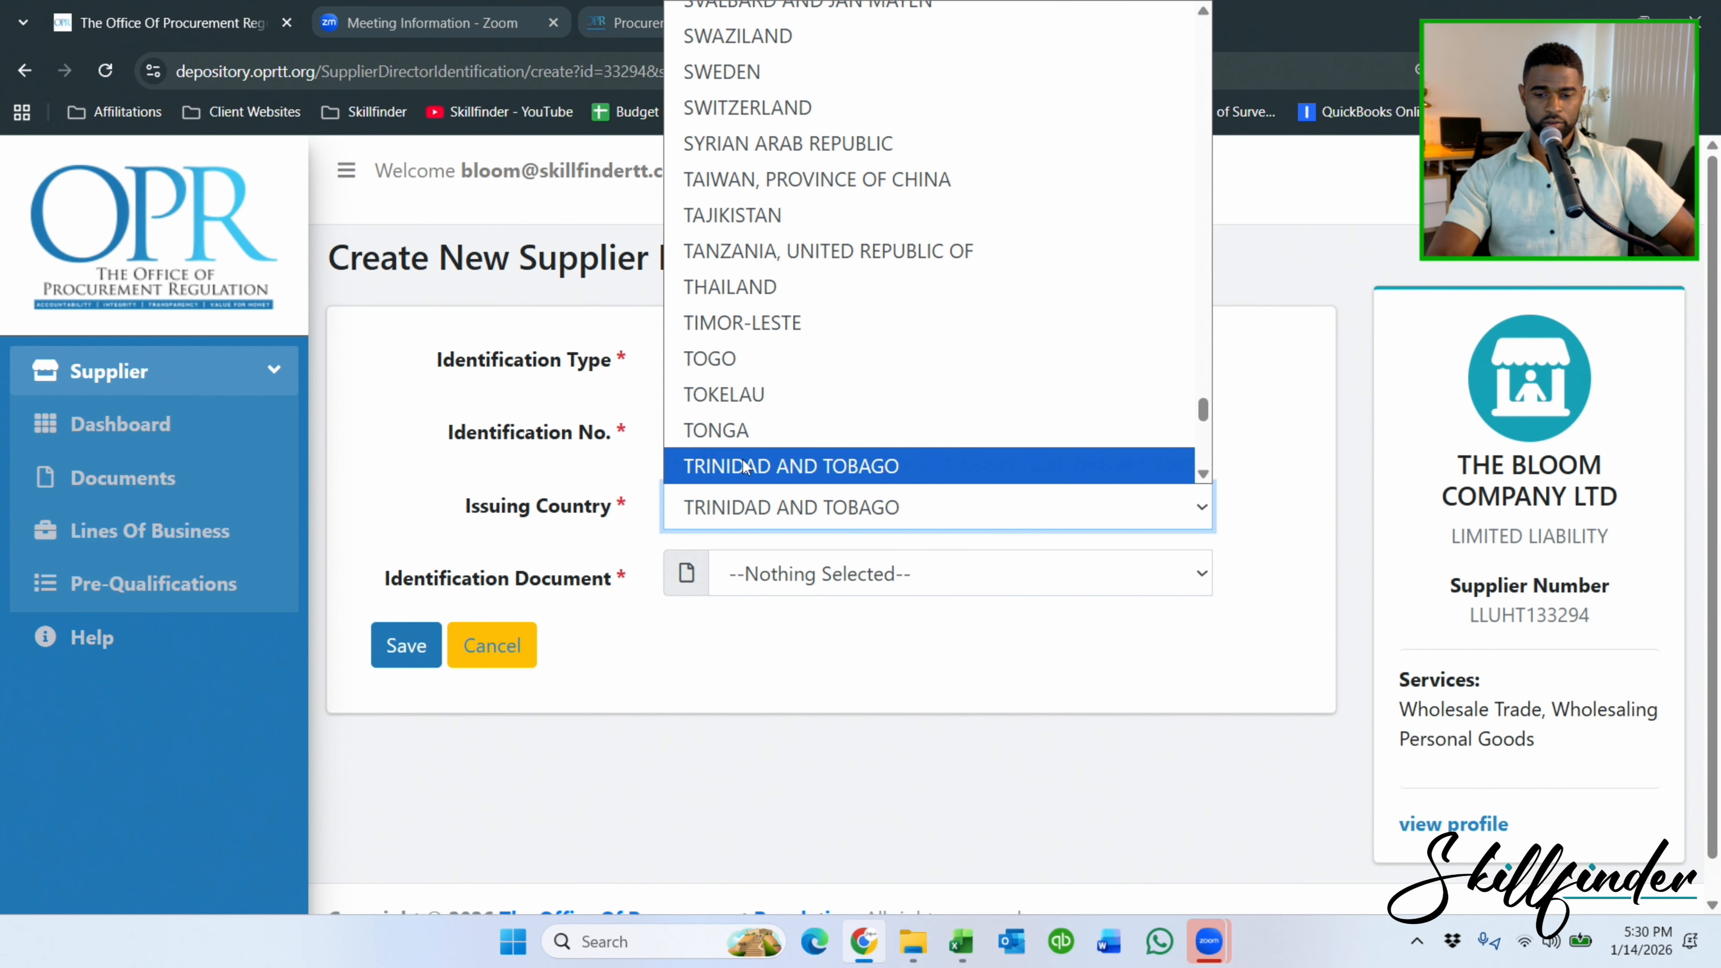
pyautogui.click(820, 468)
pyautogui.click(769, 586)
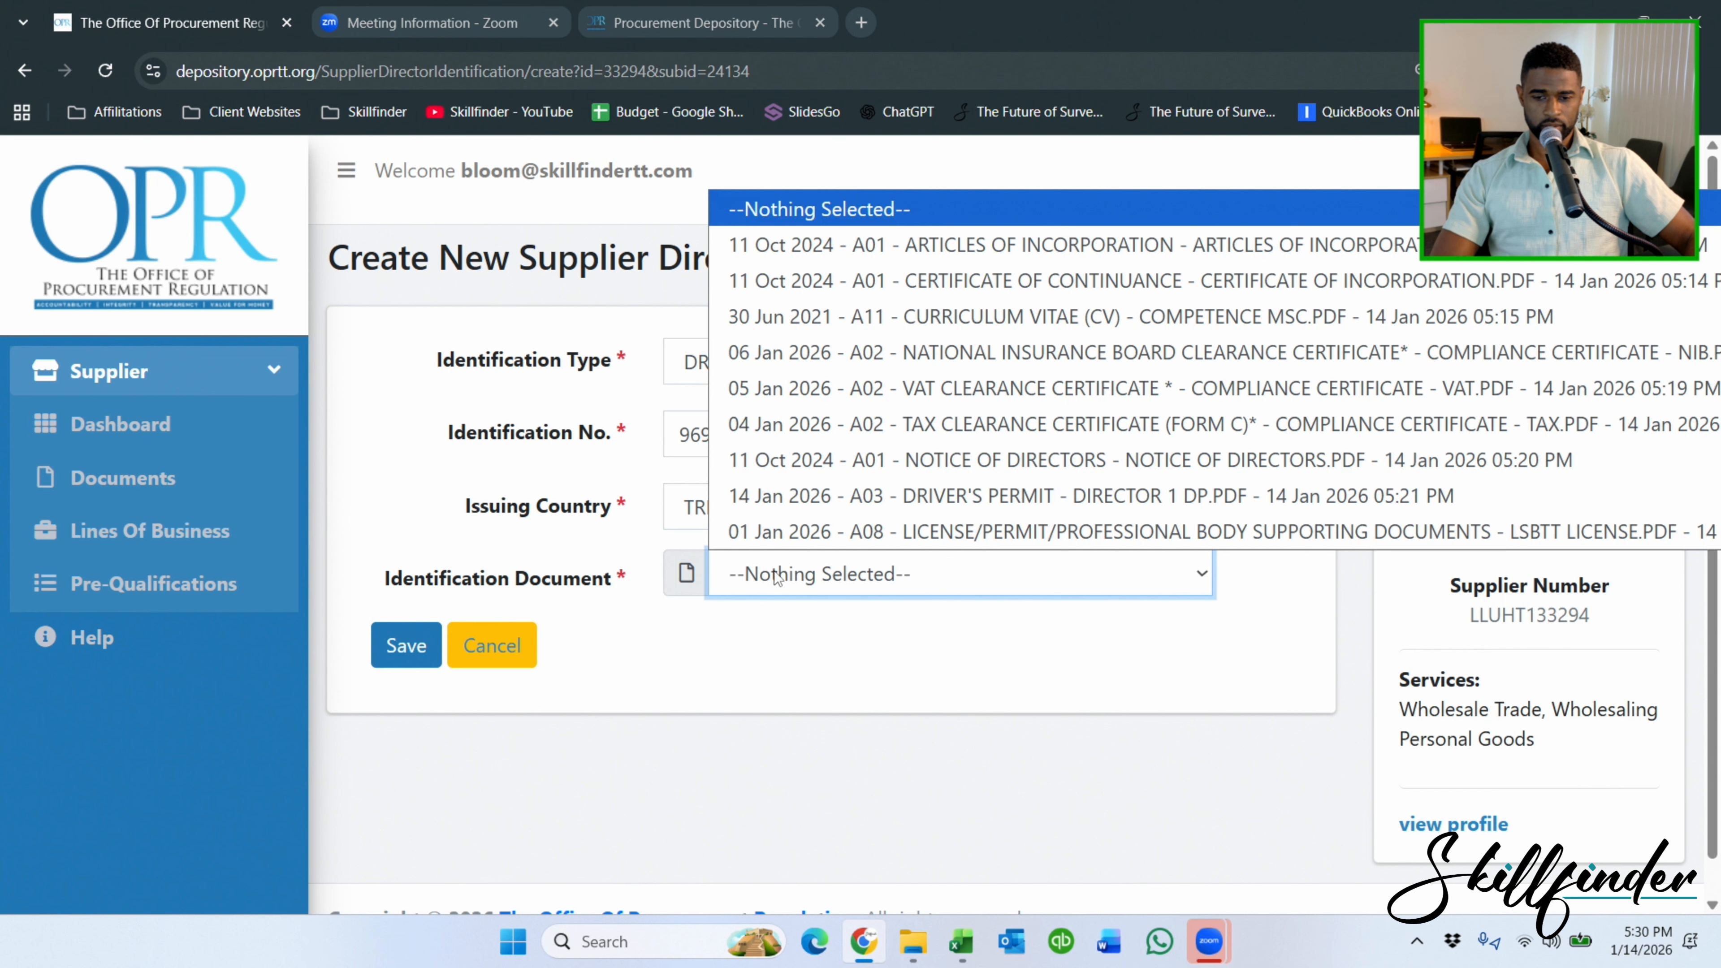
pyautogui.click(930, 495)
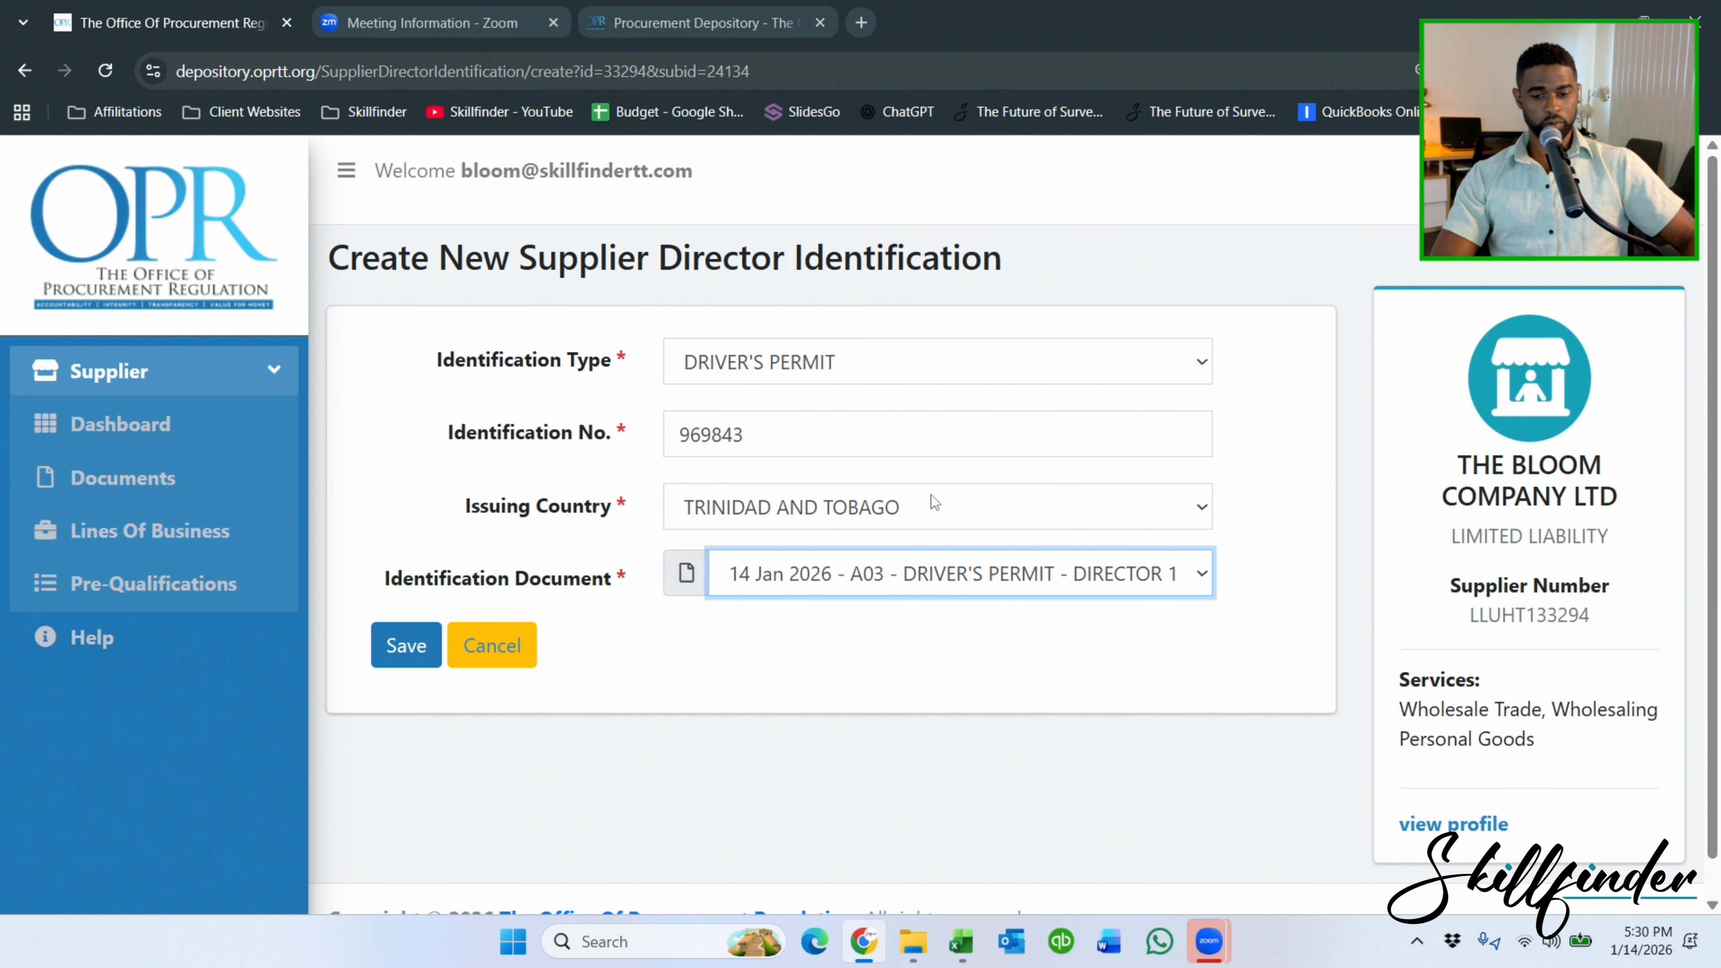
pyautogui.click(422, 649)
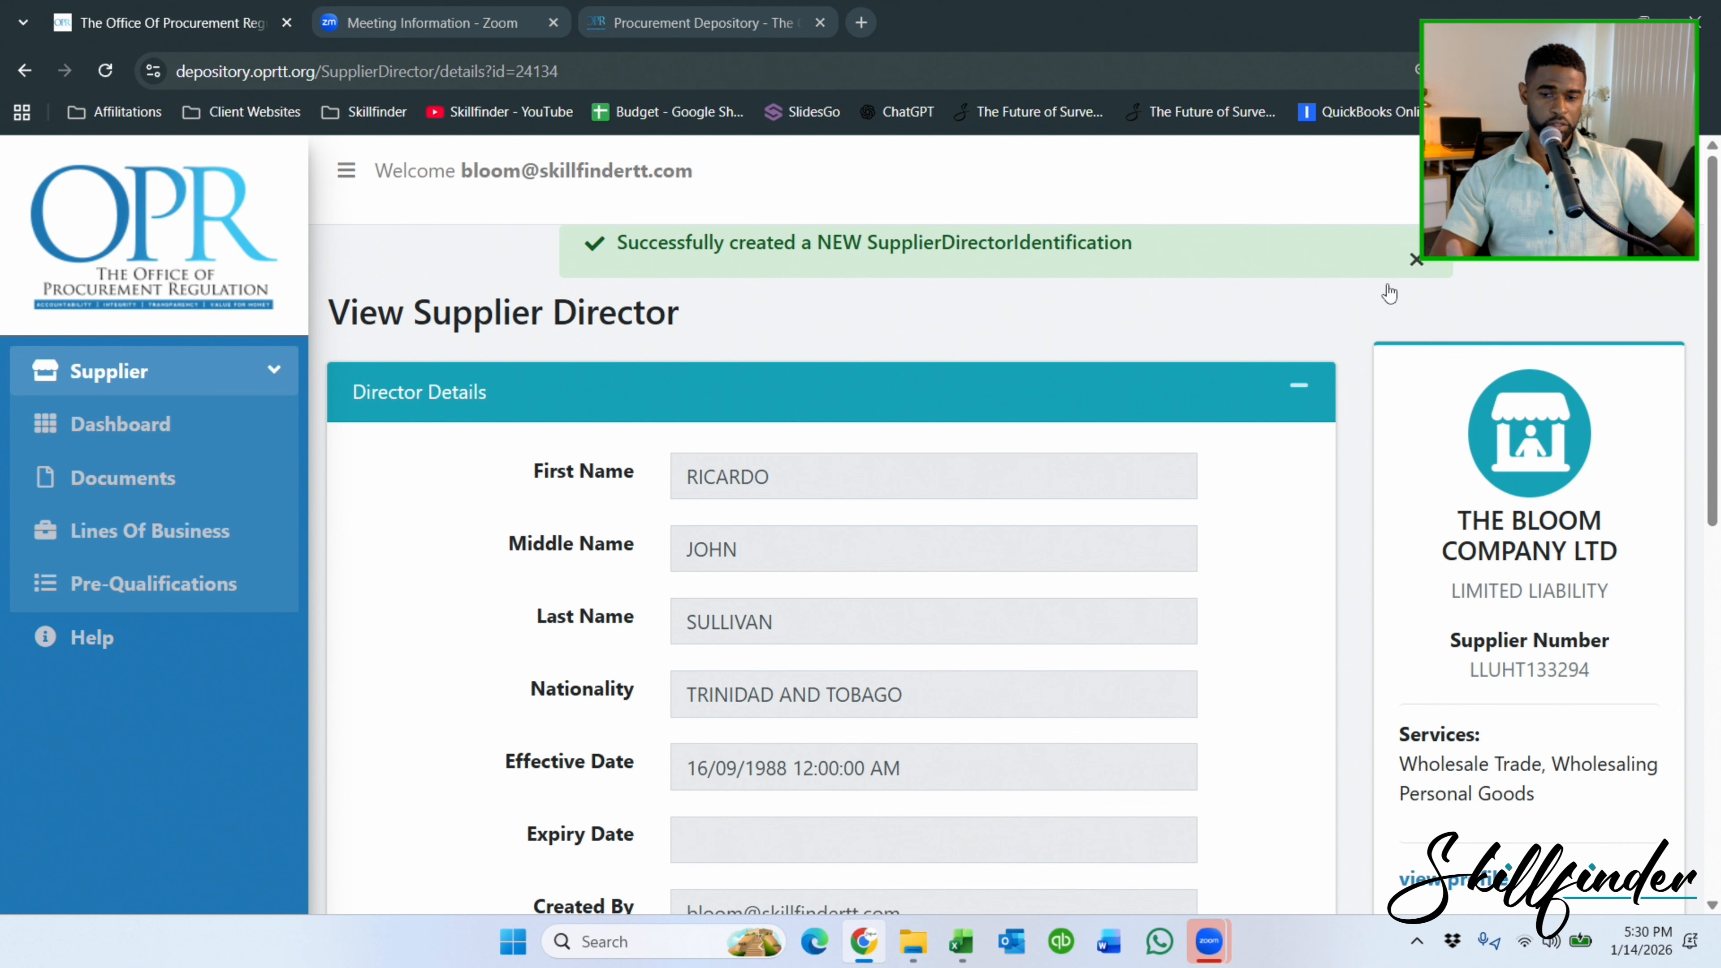
# Add SAN FERNANDO CITY CORPORATION as the supplier's geographical location and save it.
pyautogui.click(97, 407)
pyautogui.scroll(-6, 671, 404)
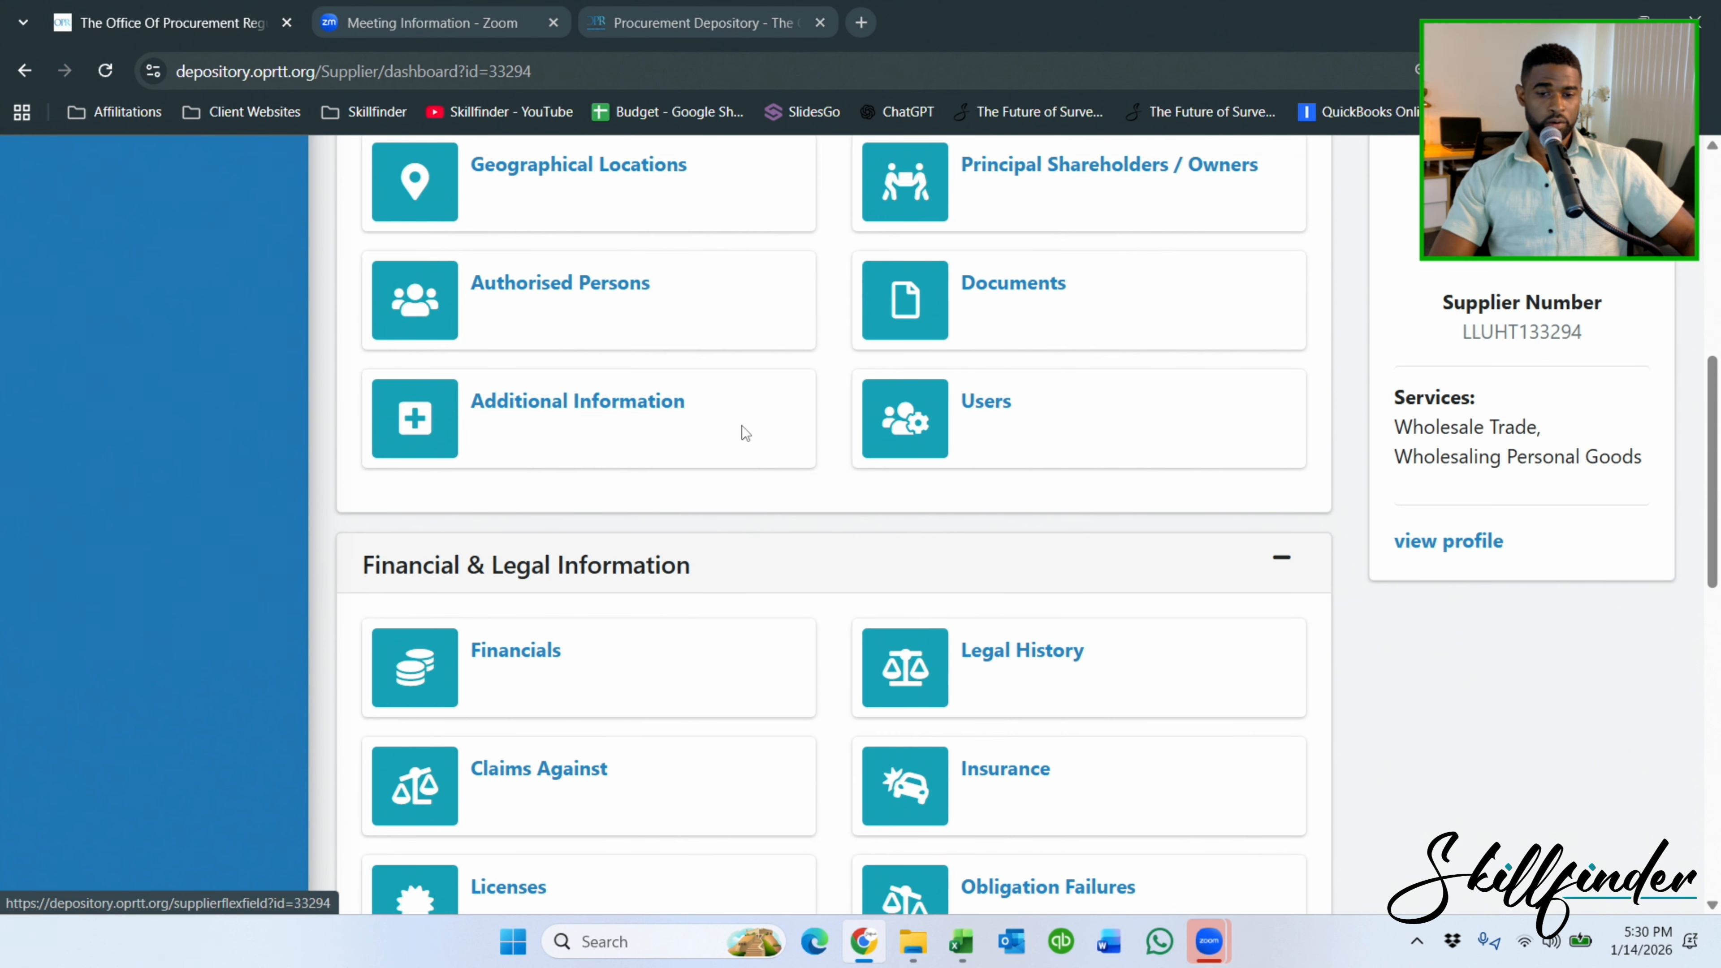
pyautogui.scroll(3, 780, 377)
pyautogui.click(637, 399)
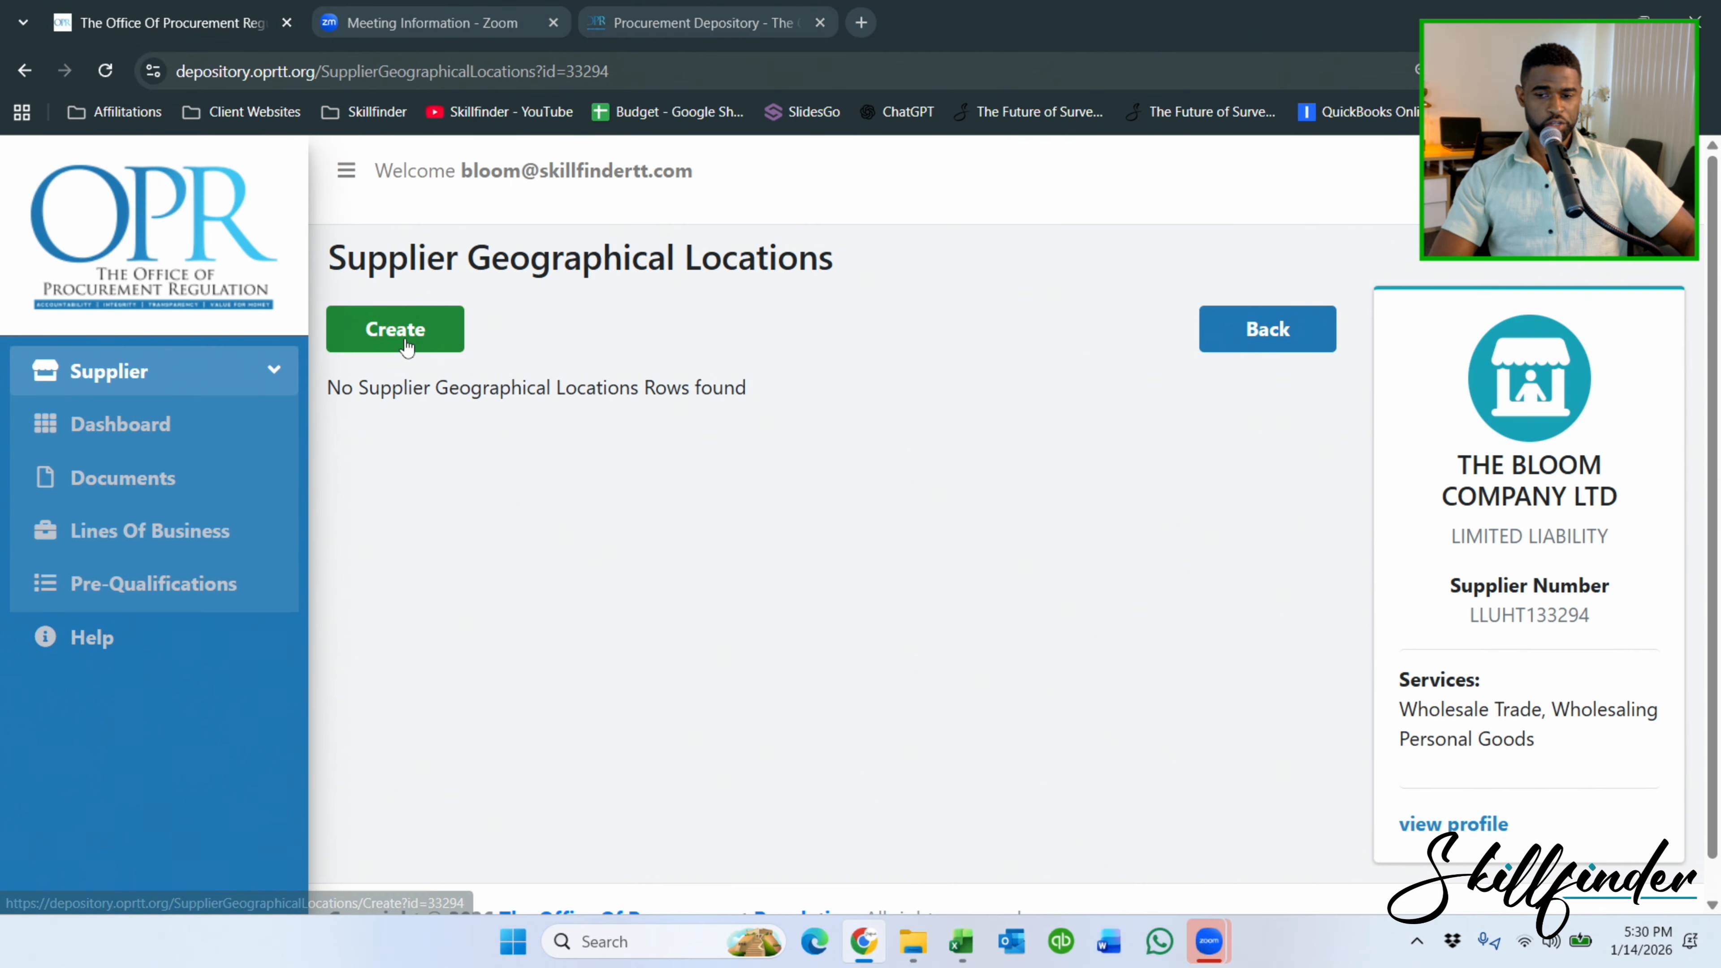
pyautogui.click(395, 329)
pyautogui.click(951, 385)
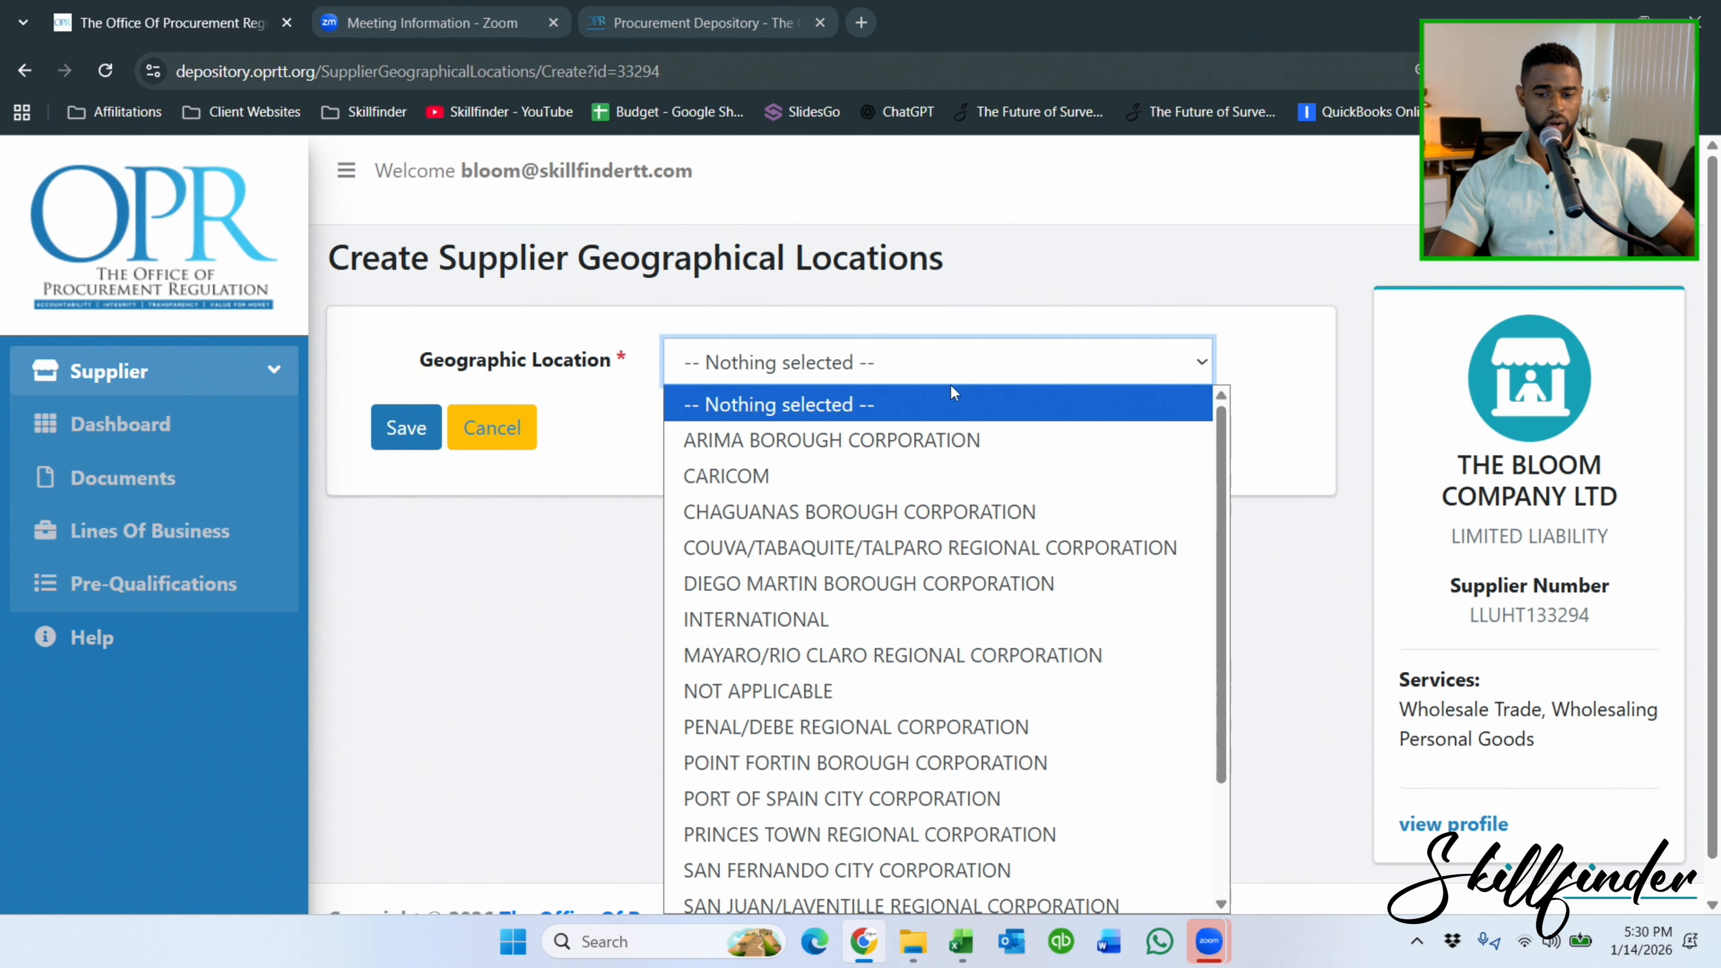
pyautogui.scroll(-2, 936, 646)
pyautogui.click(911, 716)
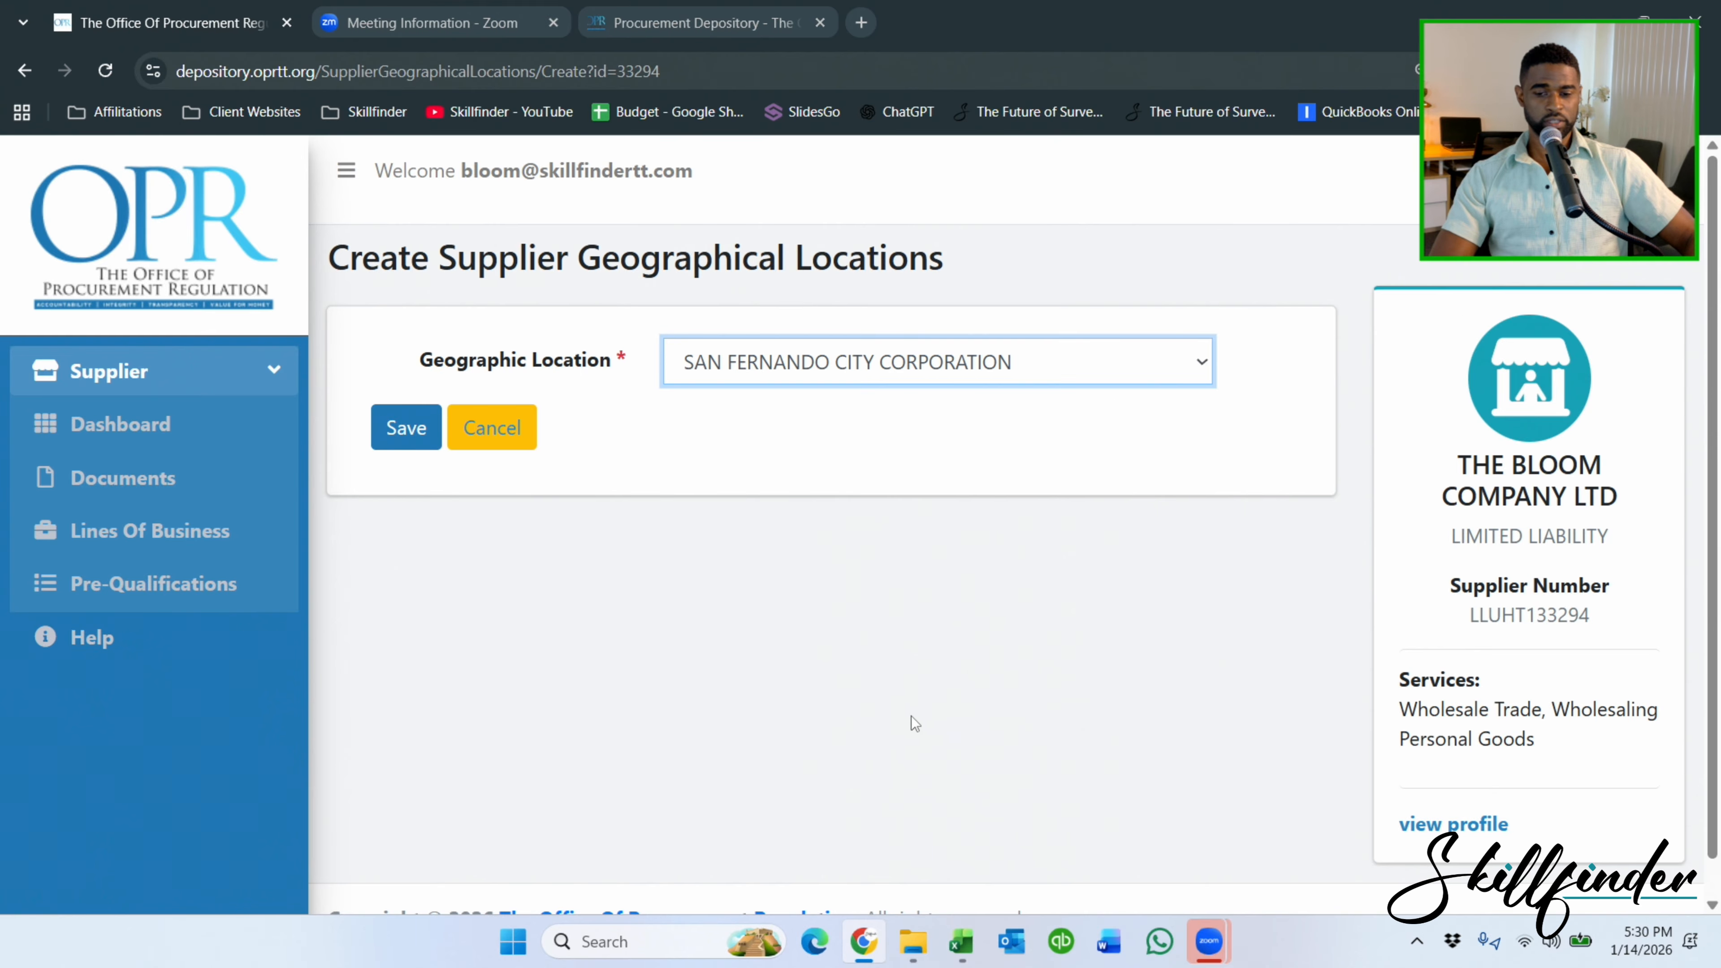
pyautogui.click(402, 417)
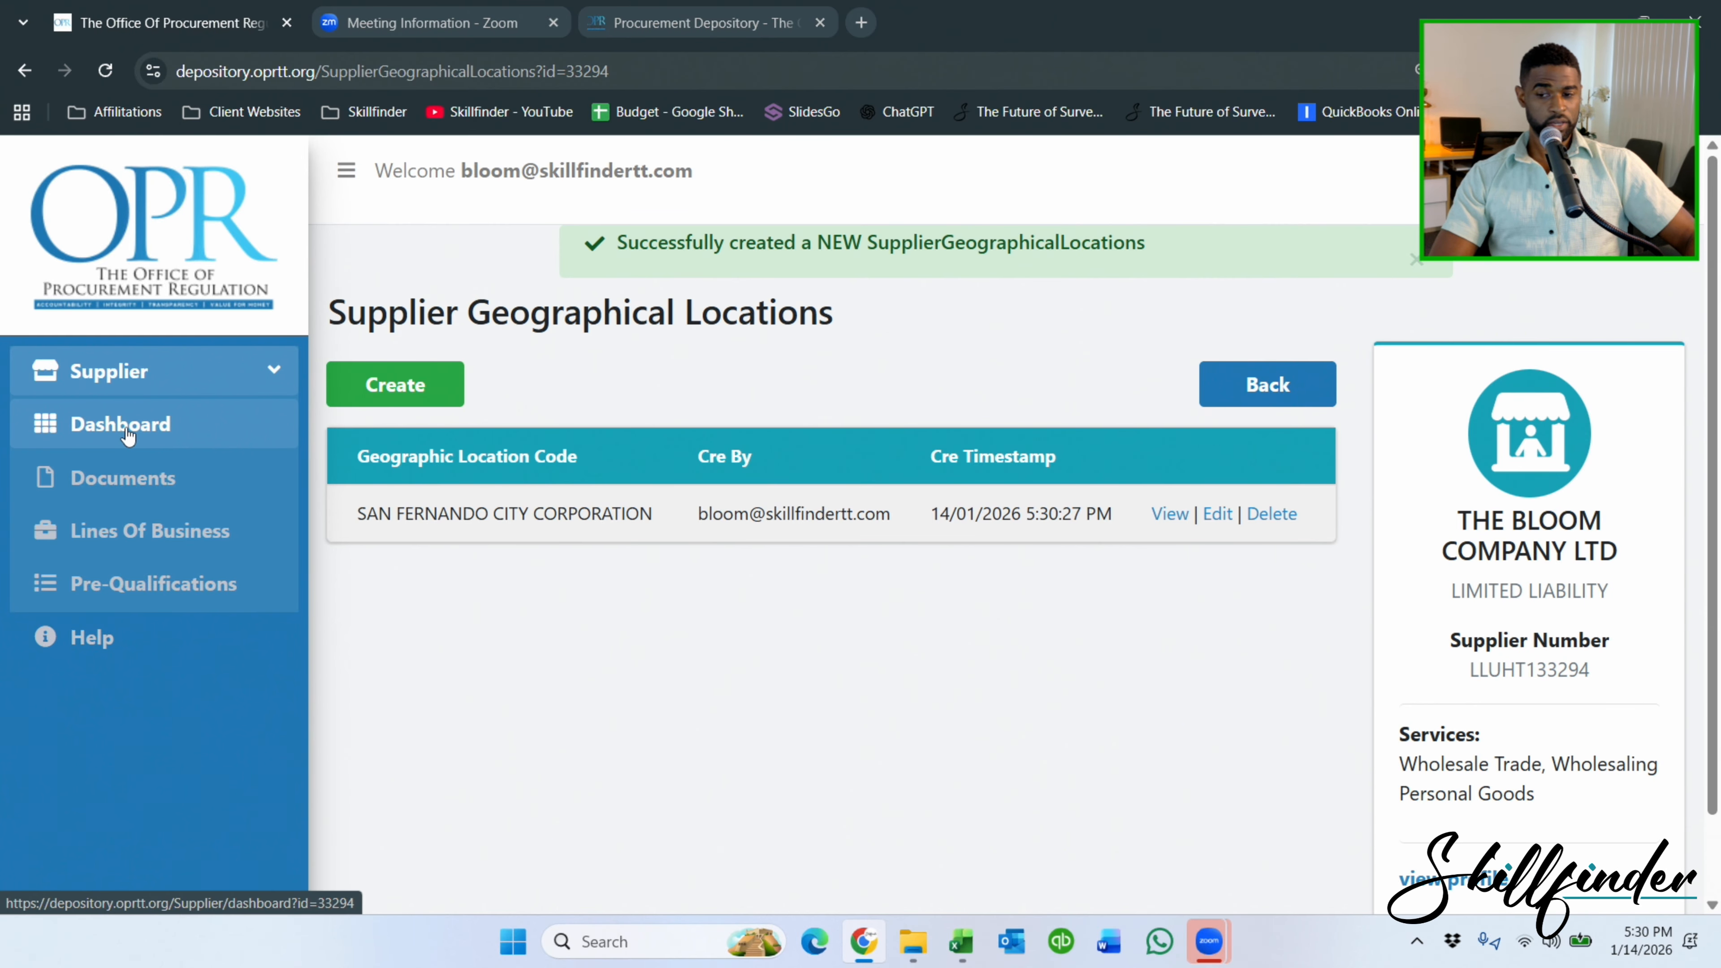
# Go back to the dashboard and open the supplier's Addresses list.
pyautogui.click(127, 432)
pyautogui.scroll(-3, 949, 536)
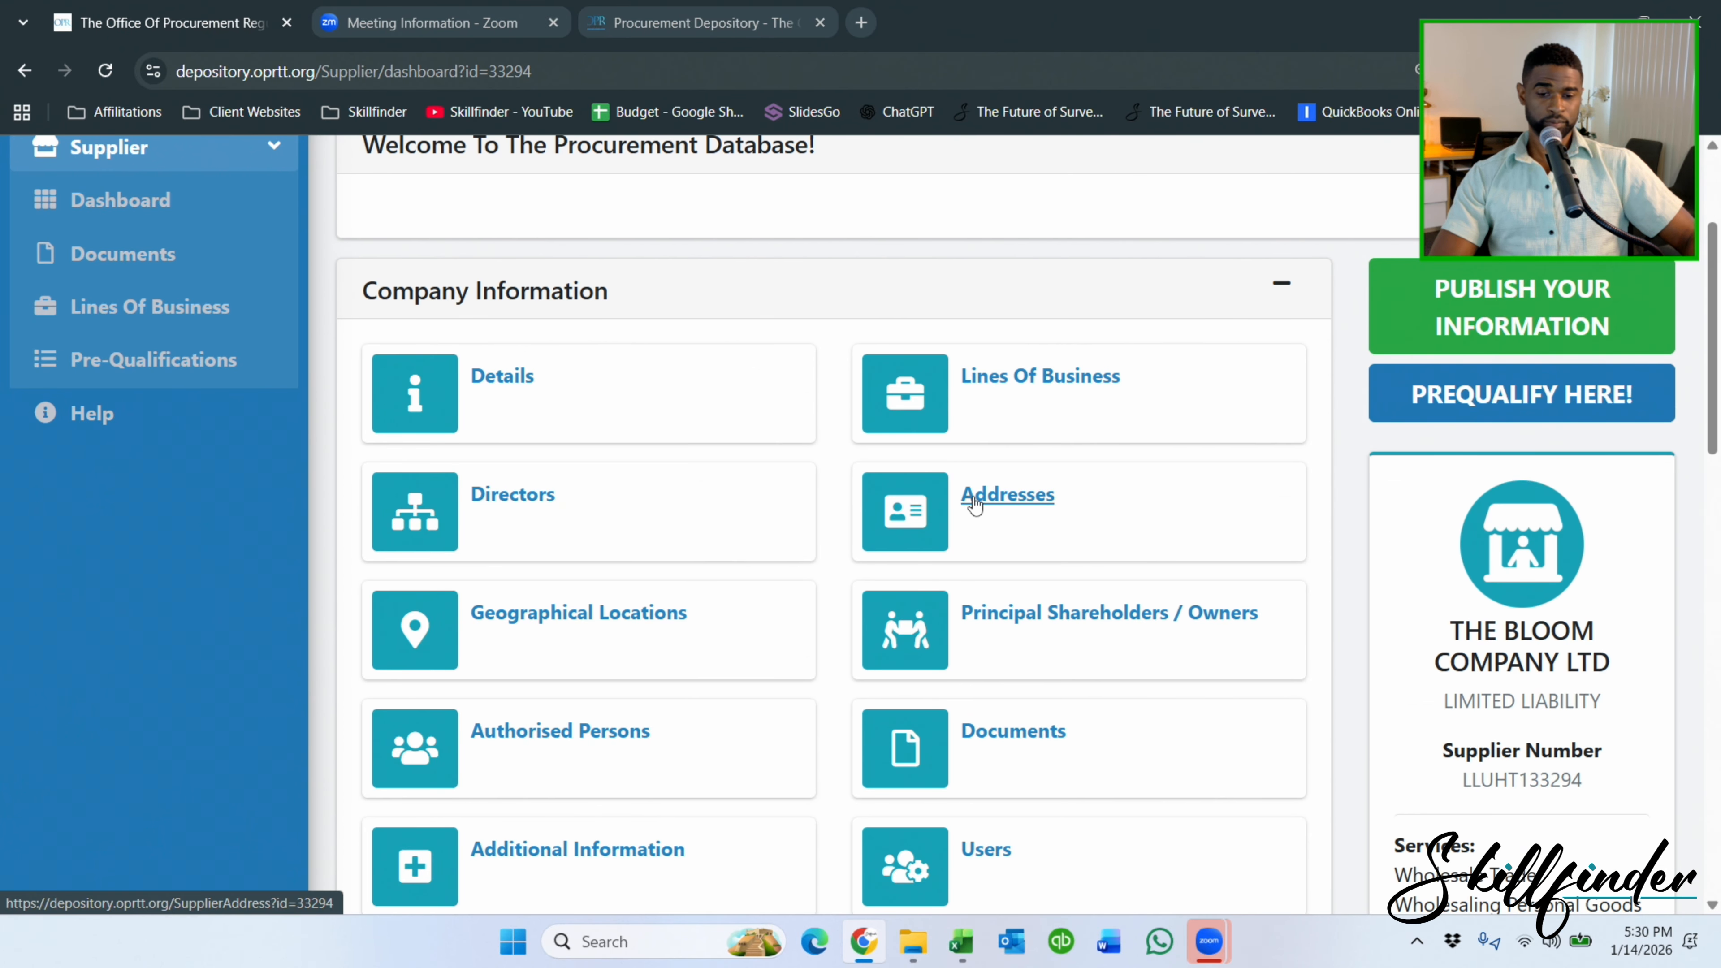
pyautogui.click(975, 505)
# Start a new address and fill in the street line and the city, San Fernando.
pyautogui.click(405, 332)
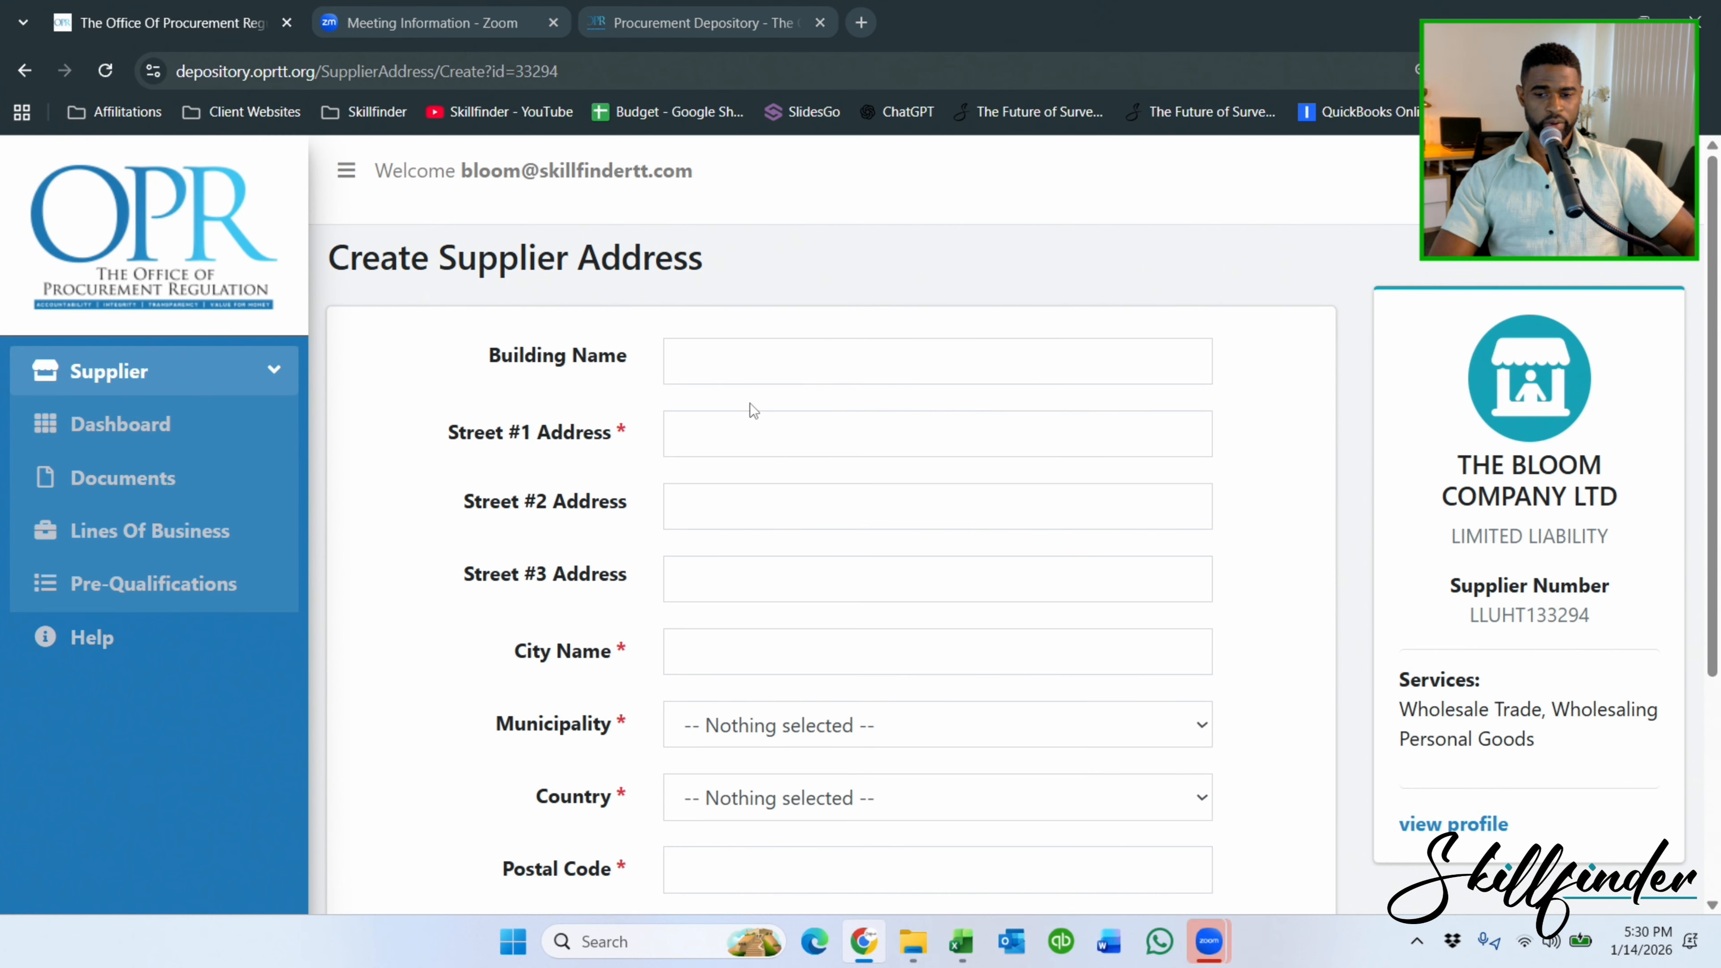
pyautogui.click(752, 366)
pyautogui.click(668, 433)
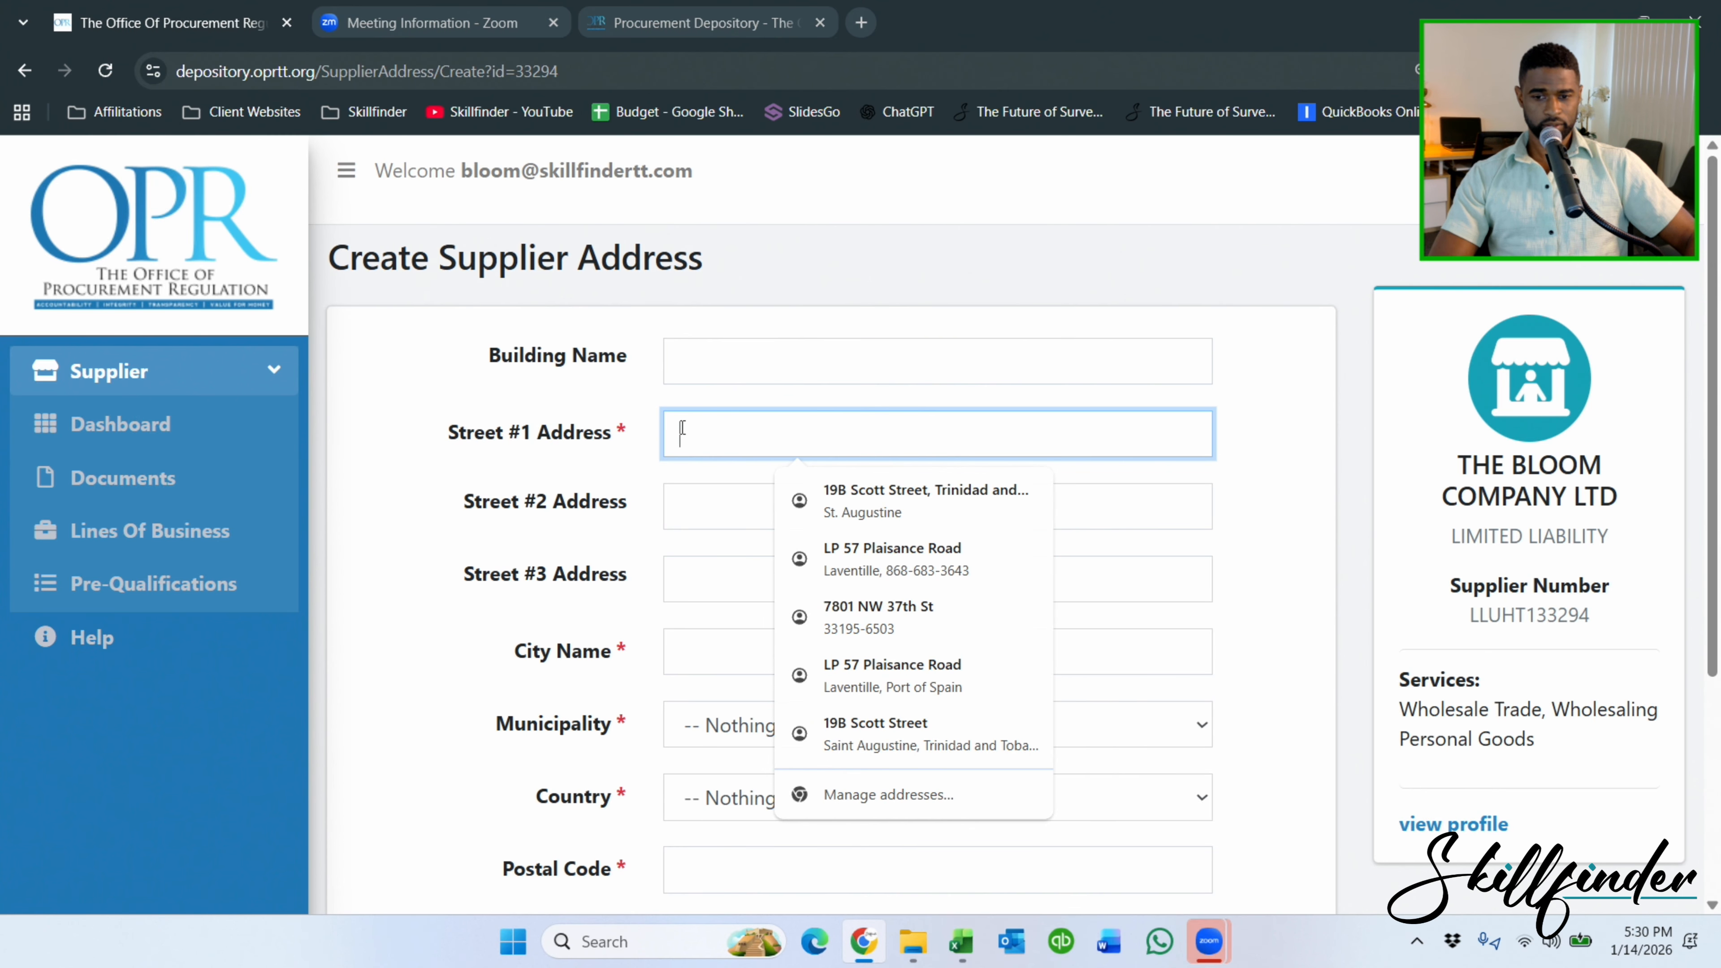
pyautogui.write('San Fernand')
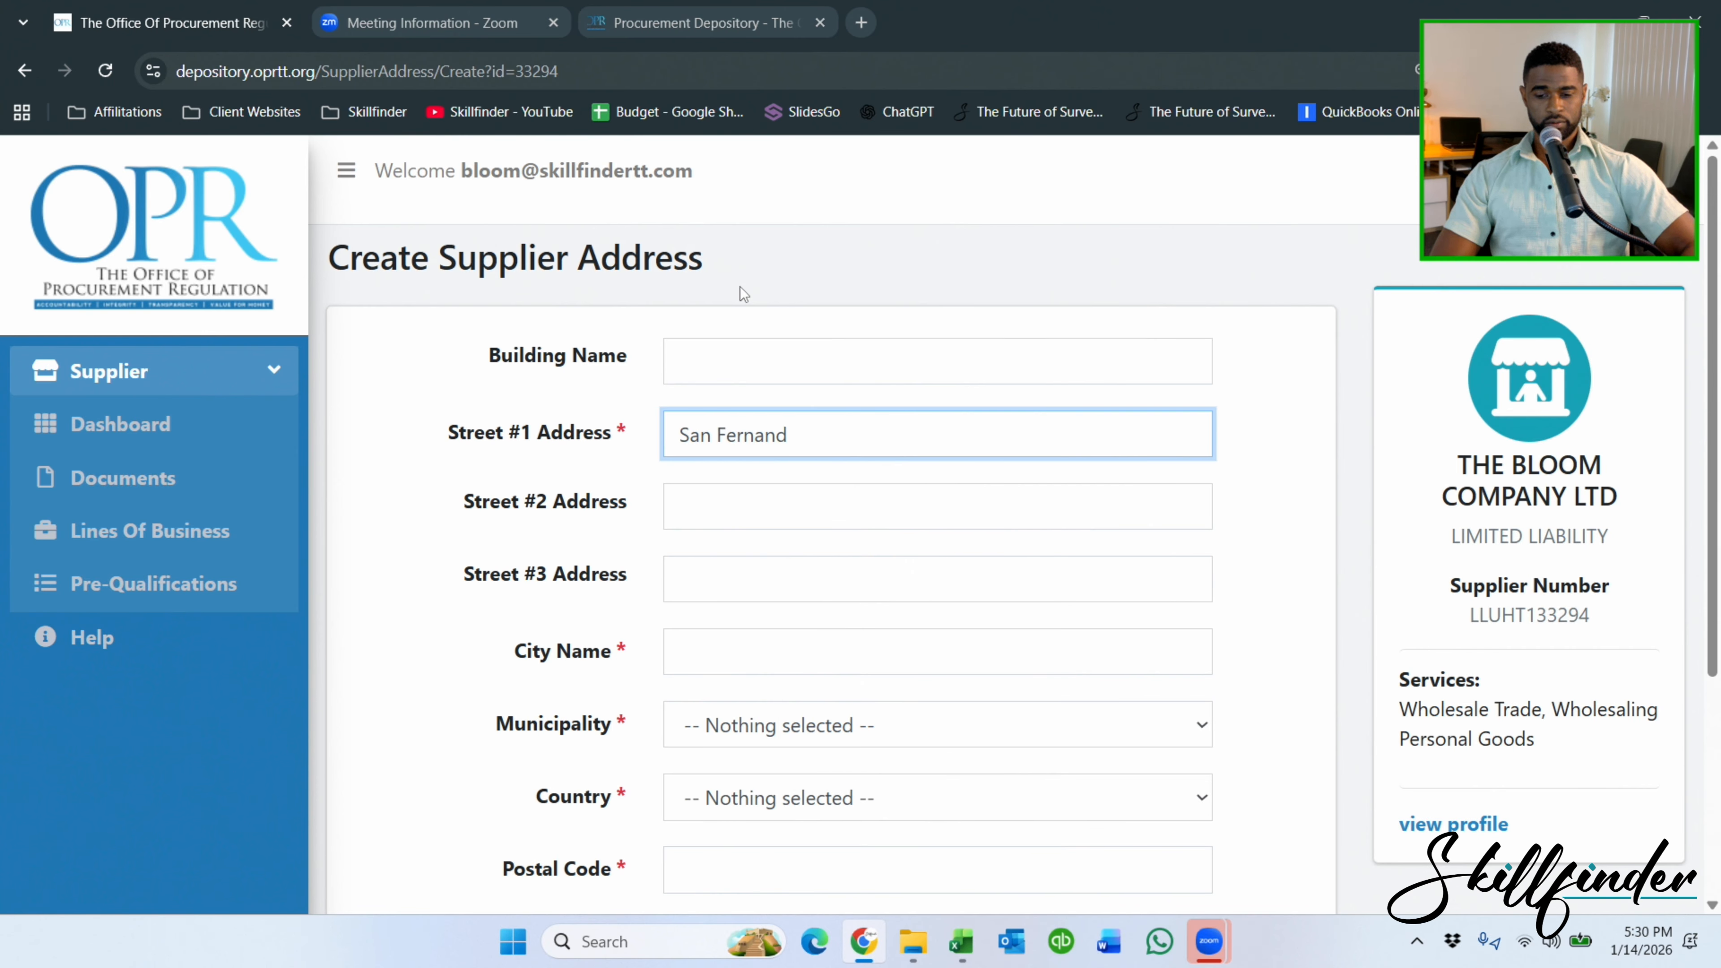
pyautogui.write('o')
pyautogui.moveTo(830, 454); pyautogui.dragTo(375, 441)
pyautogui.hotkey('ctrl', 'c')
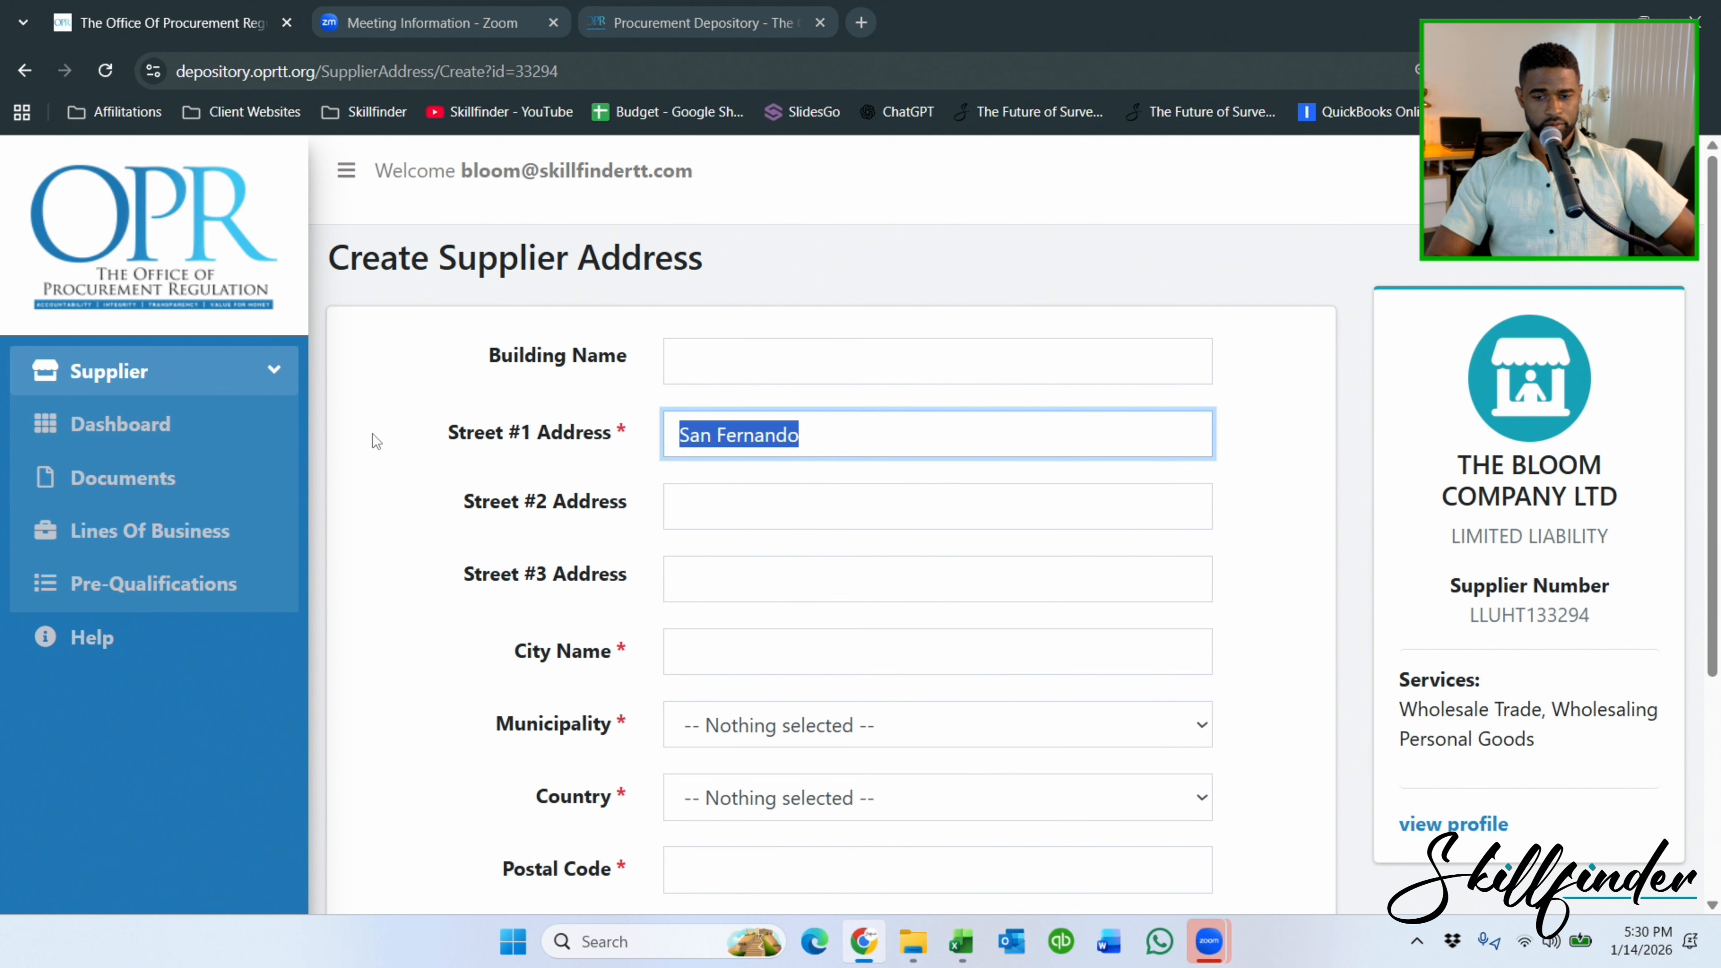
pyautogui.click(710, 668)
pyautogui.hotkey('ctrl', 'v')
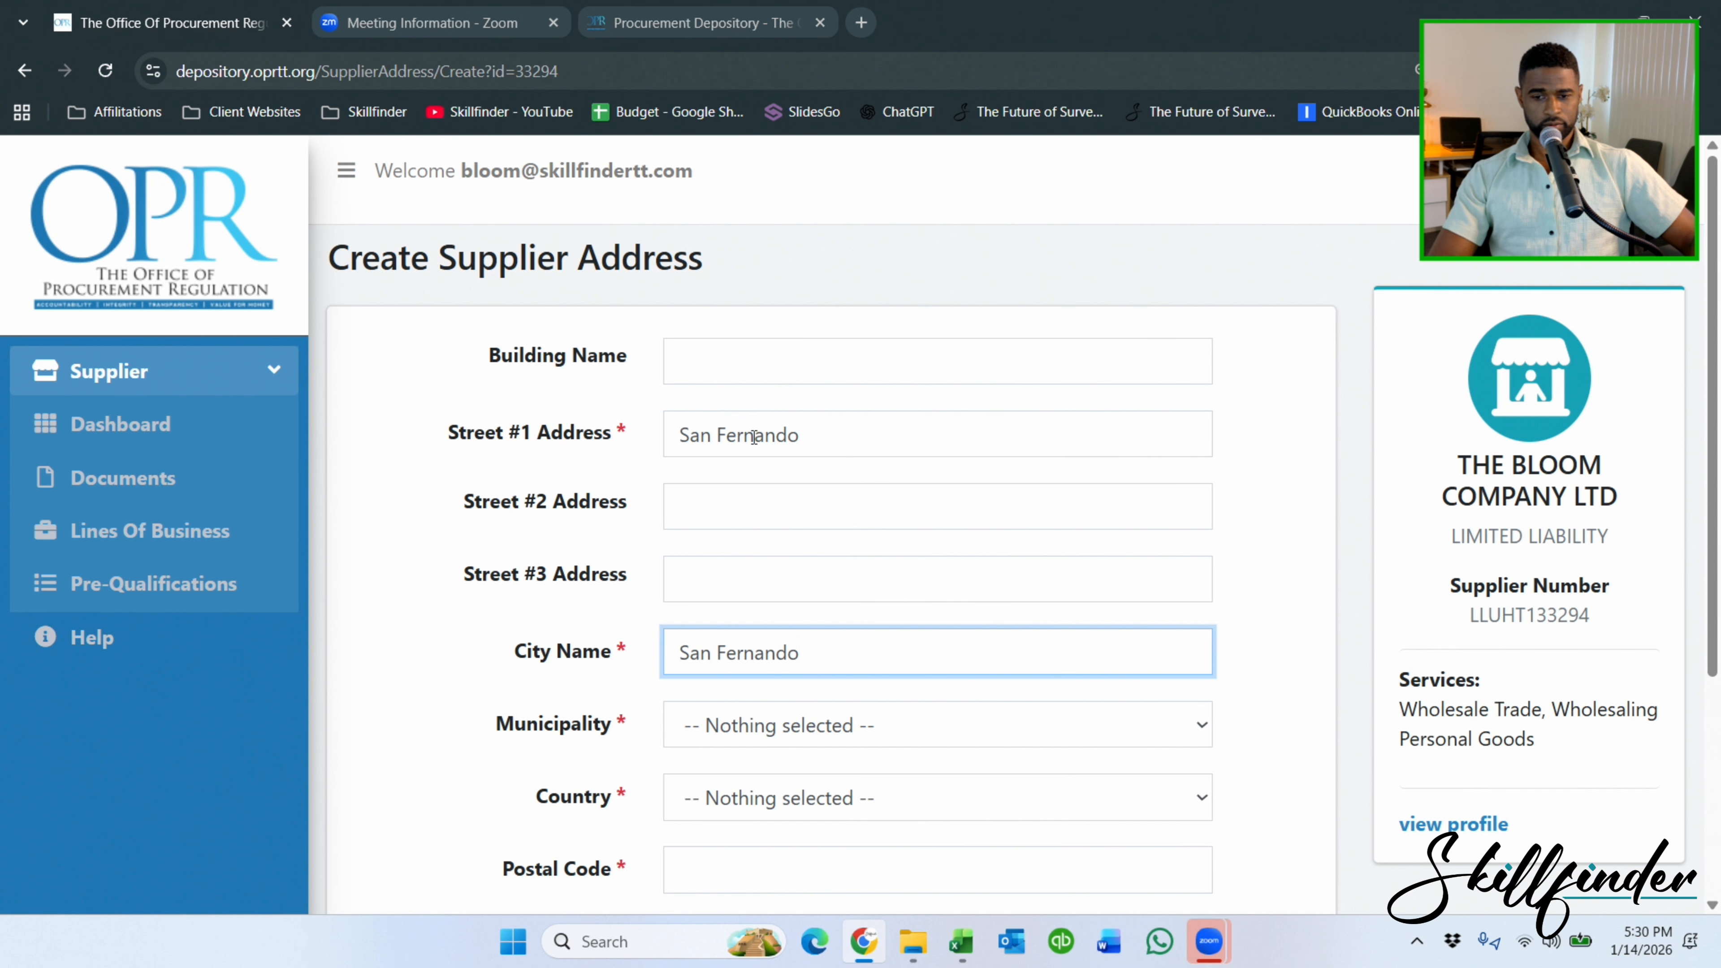
pyautogui.tripleClick(756, 434)
pyautogui.write('Hi')
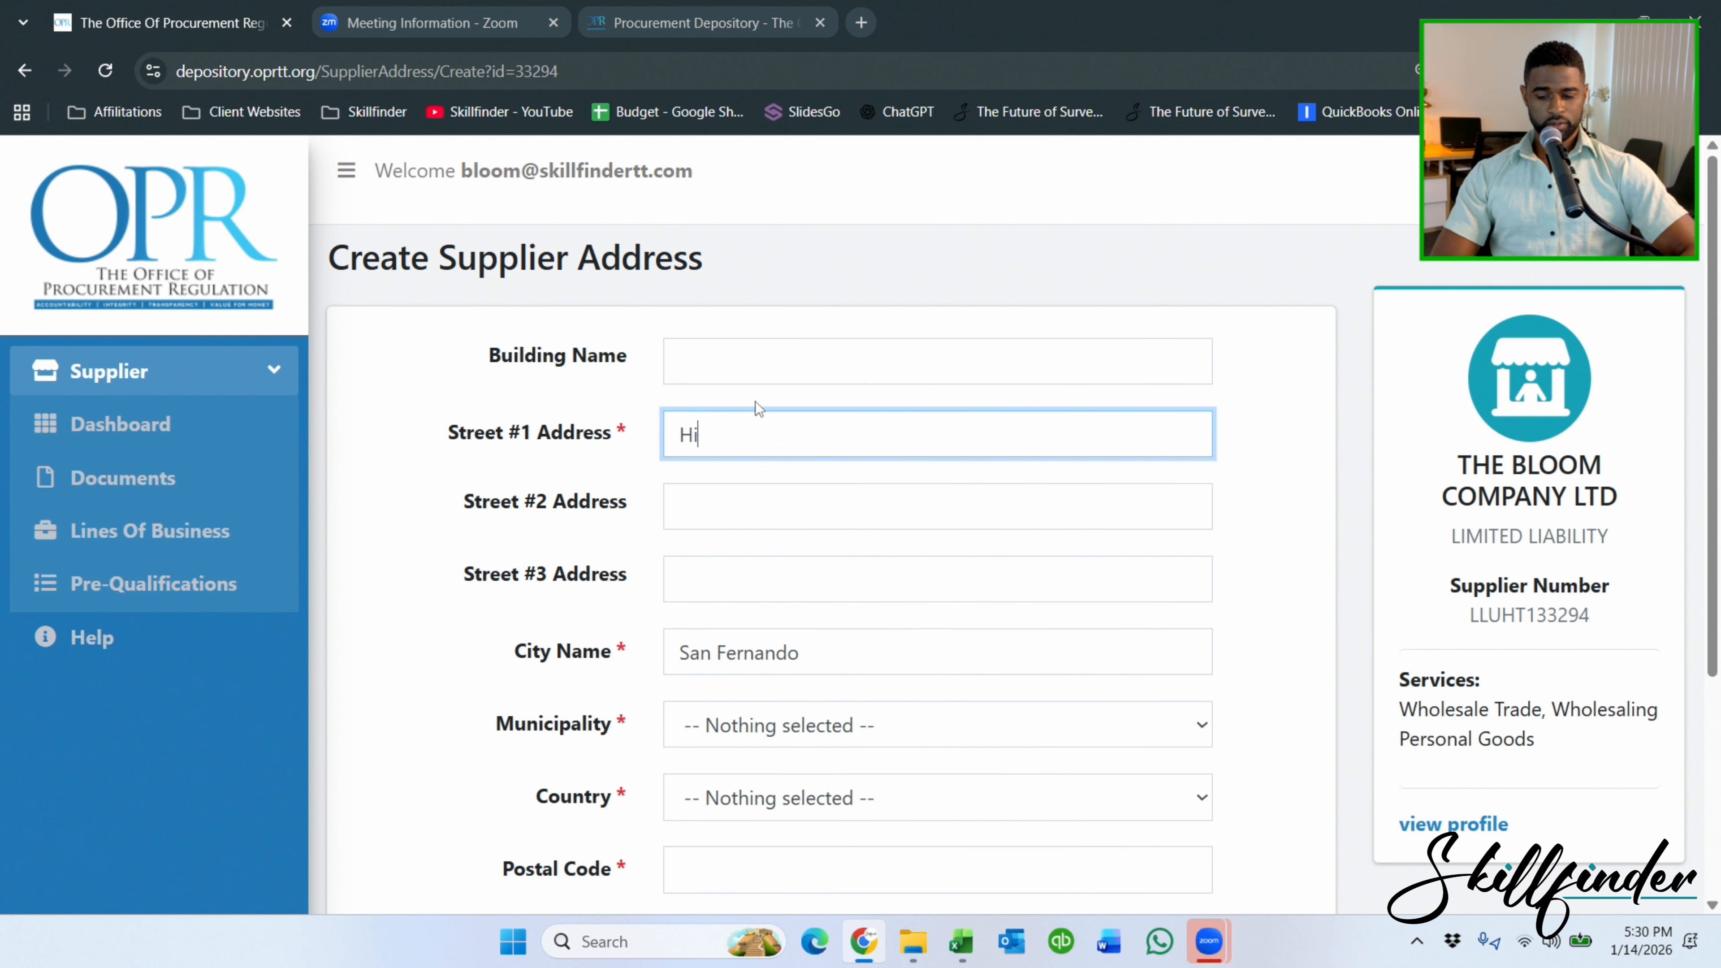
pyautogui.write('gh Street')
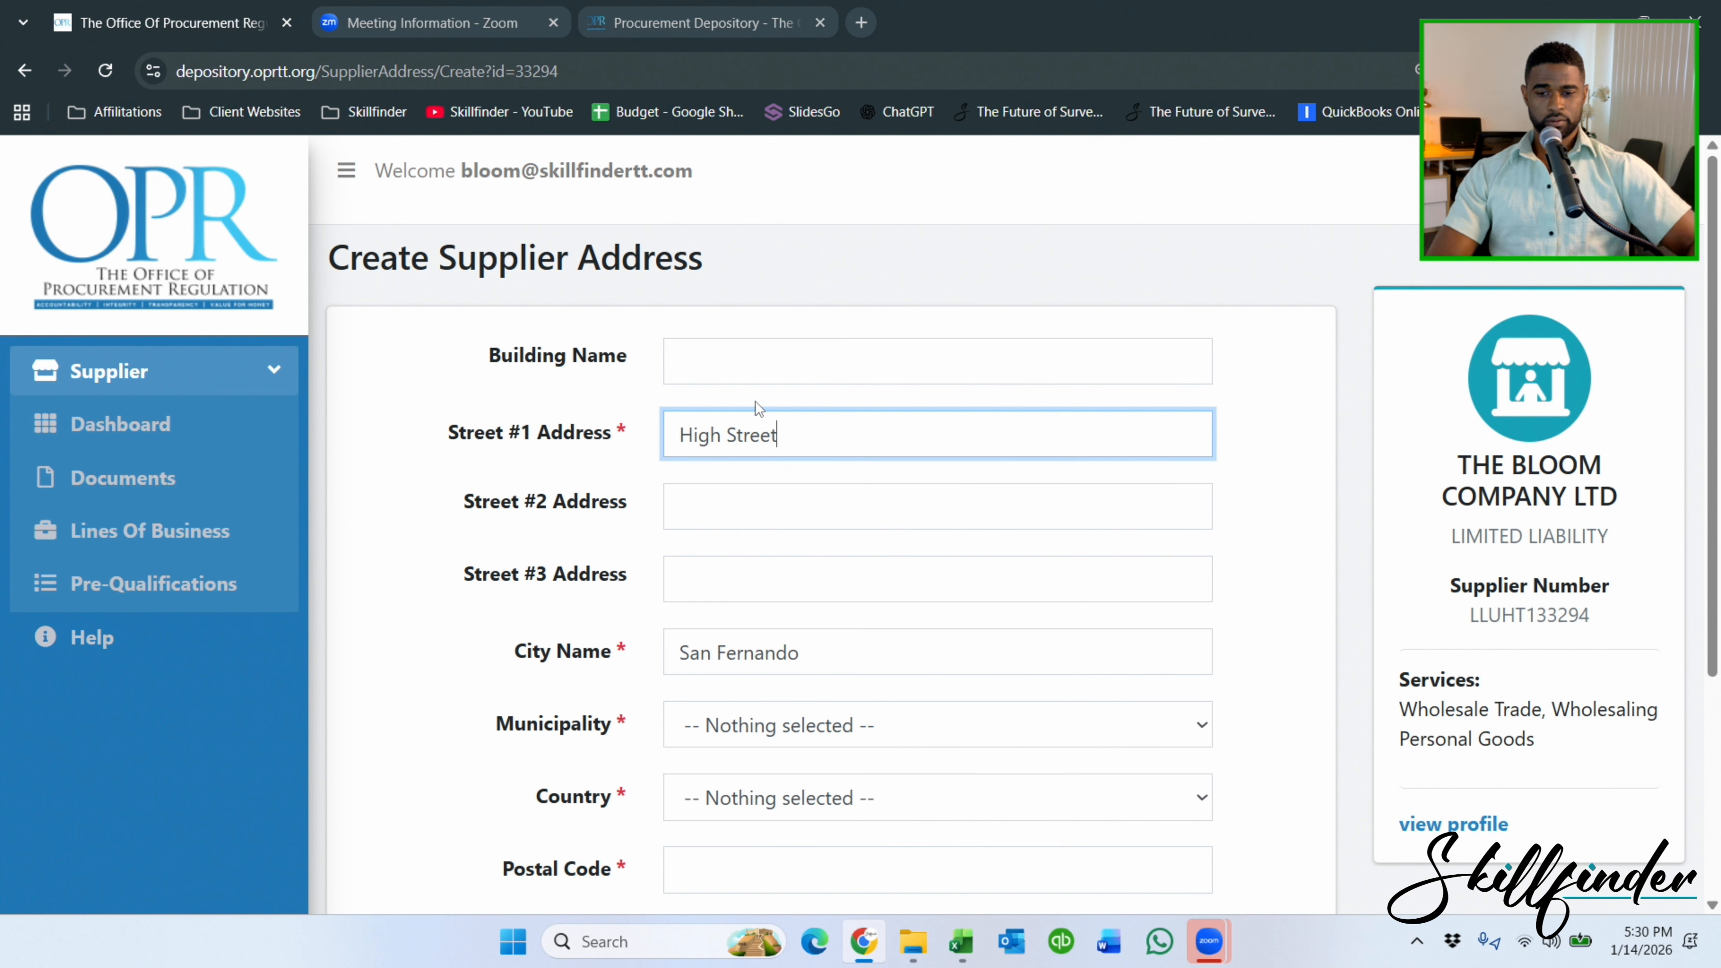
# Set municipality SAN FERNANDO CITY CORPORATION, country TRINIDAD AND TOBAGO, and postal code 000000.
pyautogui.click(877, 731)
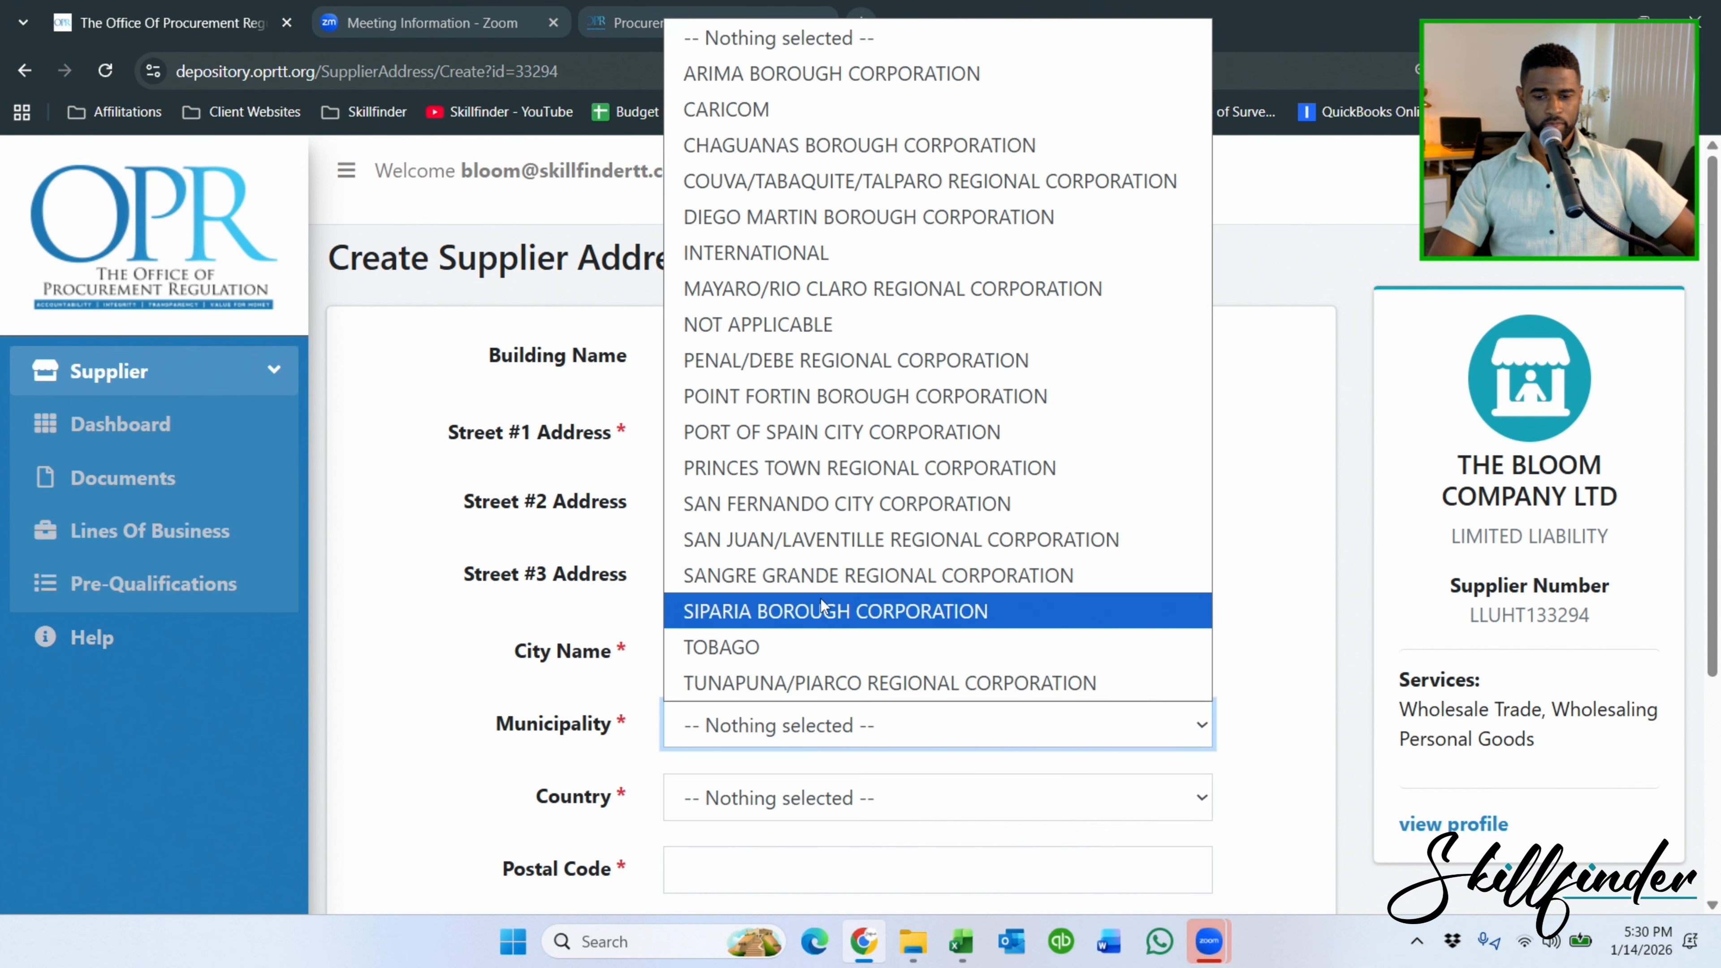
pyautogui.click(806, 503)
pyautogui.scroll(-3, 817, 630)
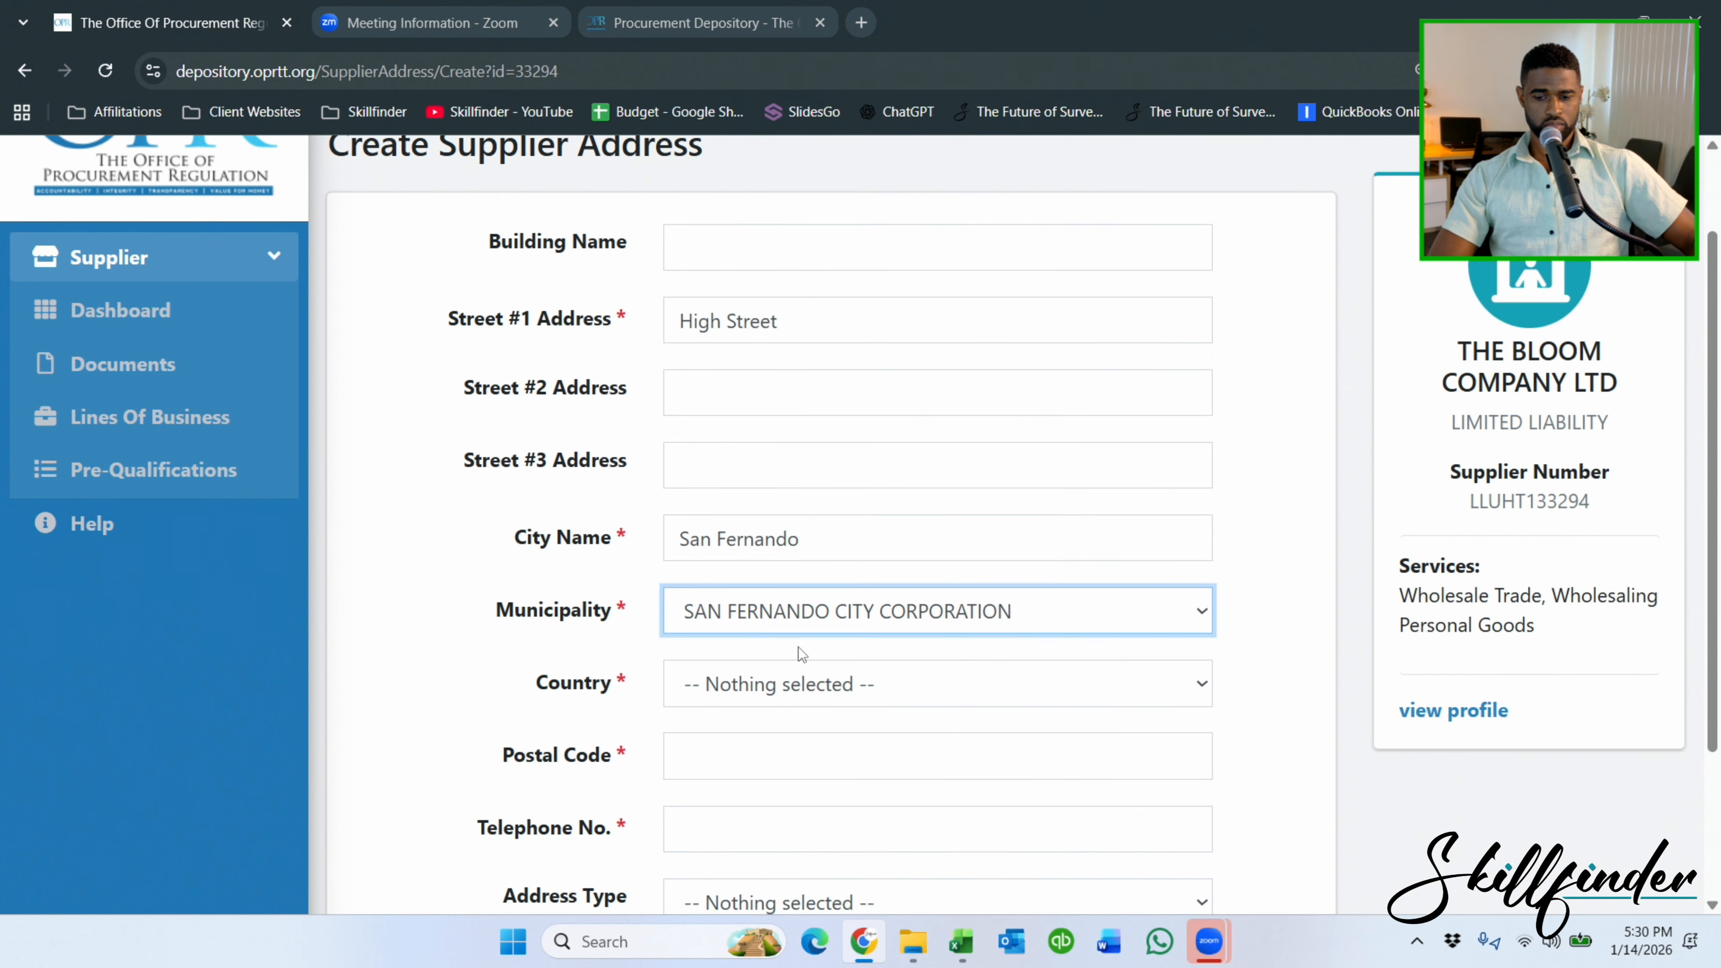
pyautogui.click(796, 558)
pyautogui.write('trin')
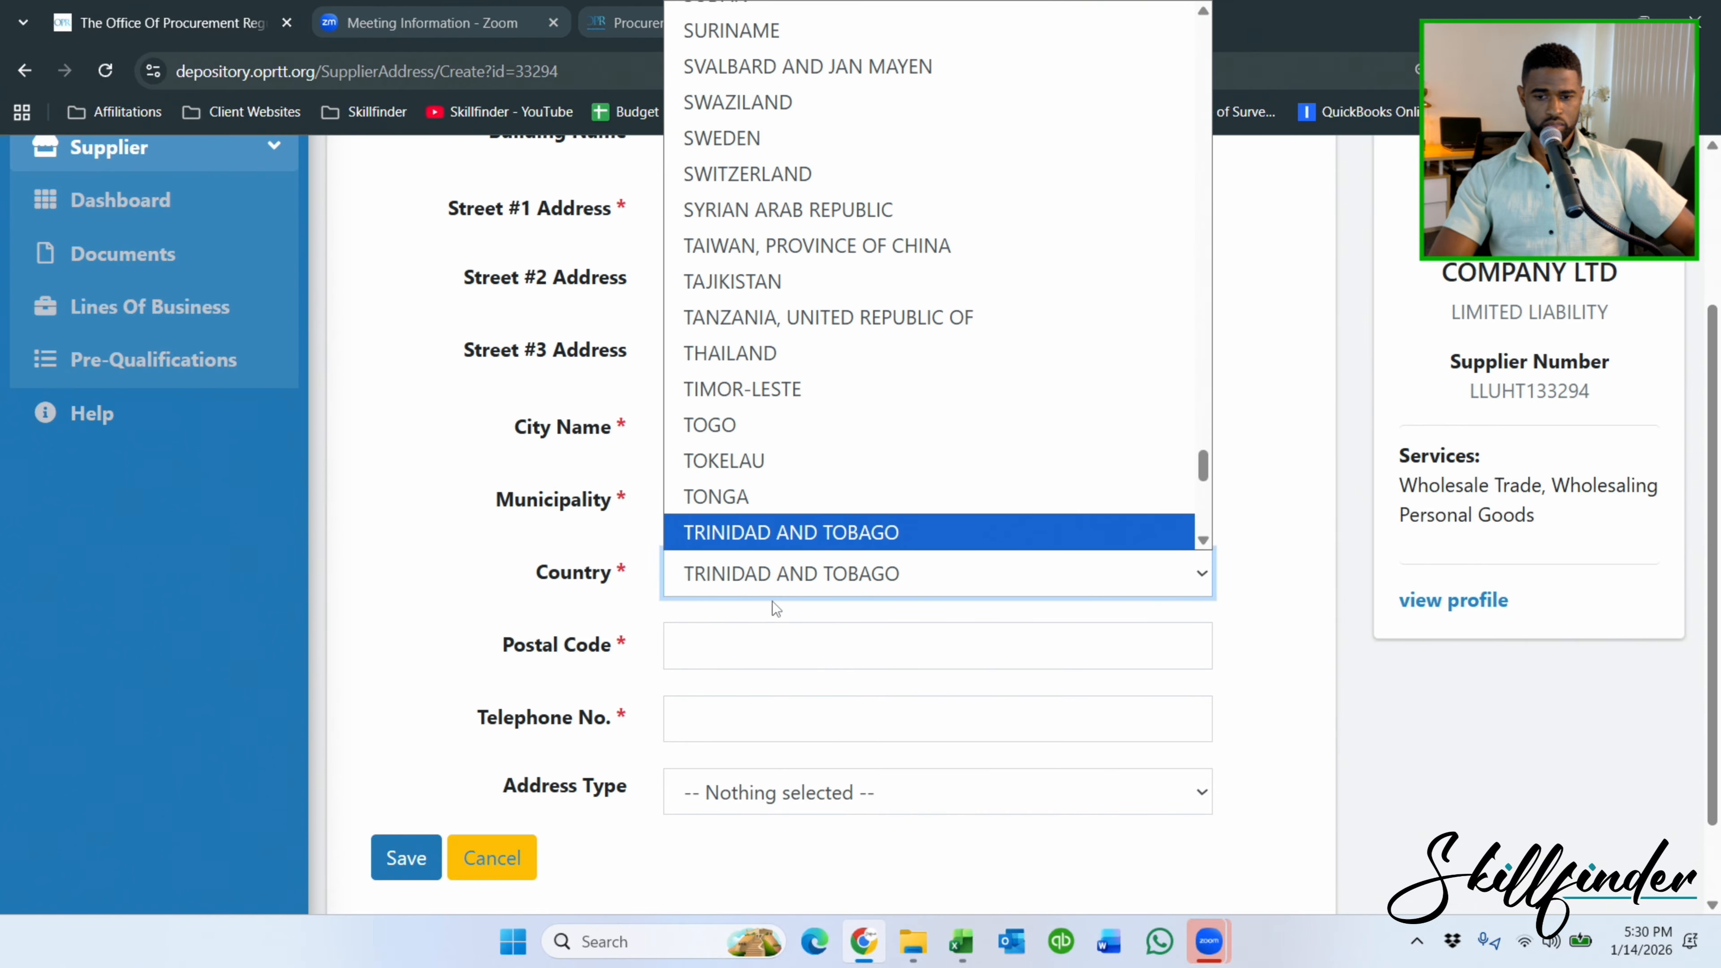
pyautogui.click(777, 532)
pyautogui.click(775, 646)
pyautogui.write('00')
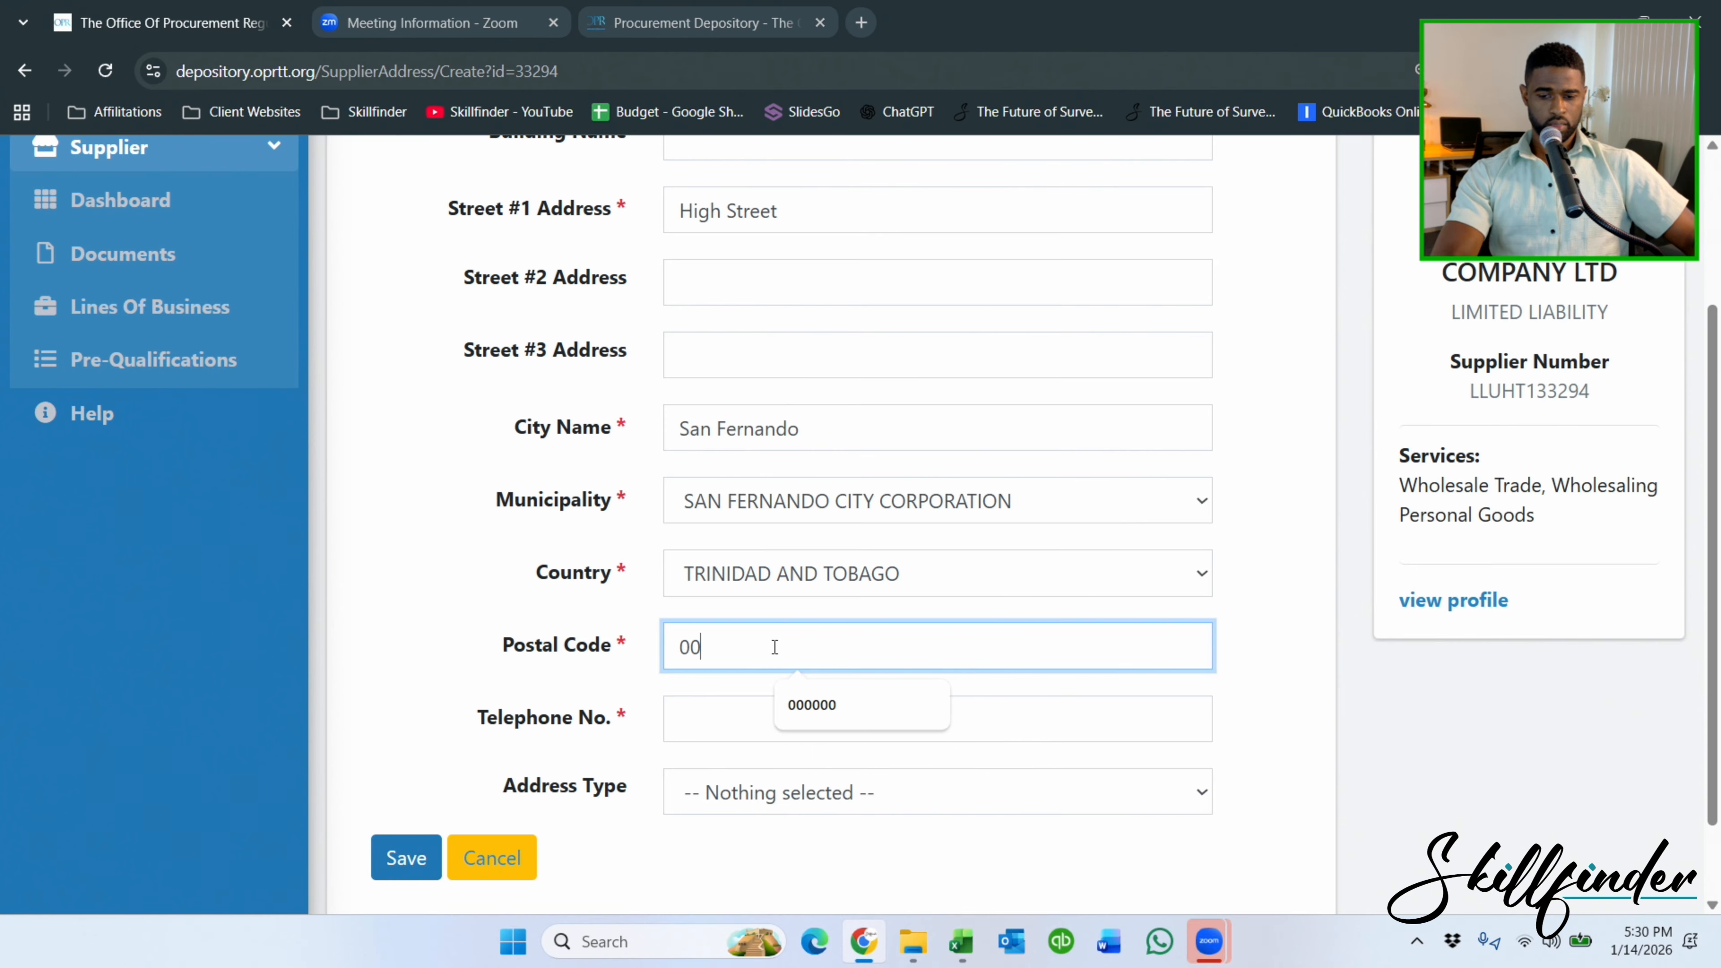
pyautogui.write('0000')
# Enter the supplier's telephone number, set the address type to PRIMARY, and save.
pyautogui.click(688, 719)
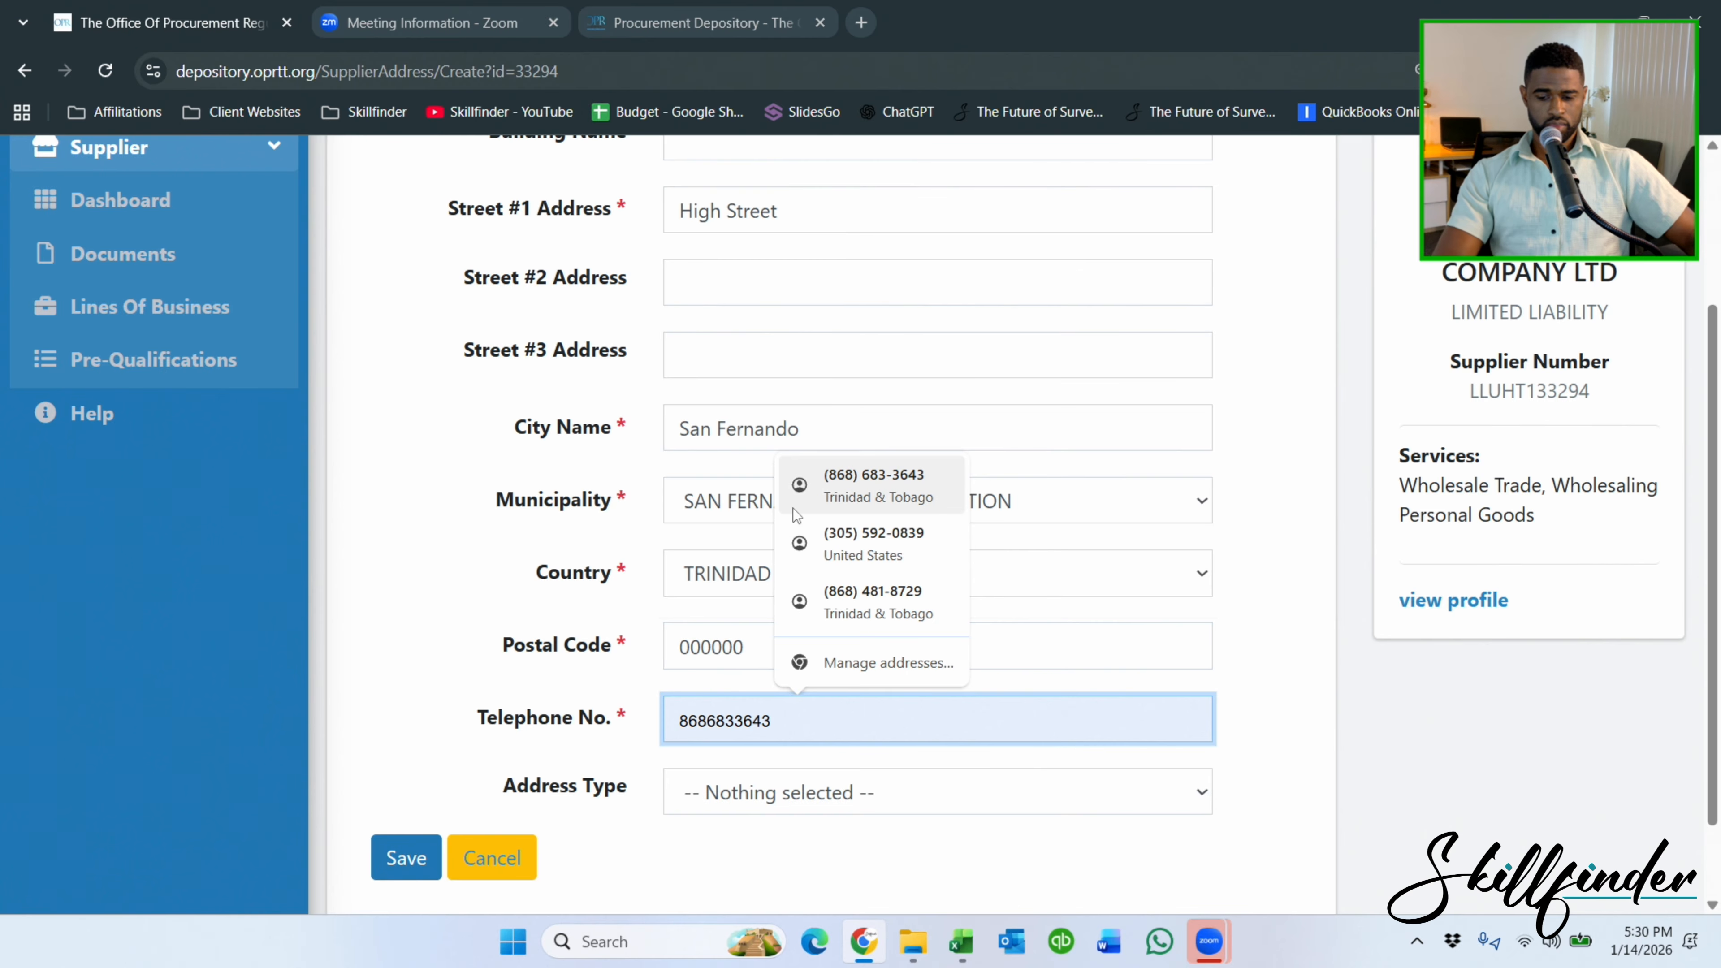
pyautogui.write('683-36')
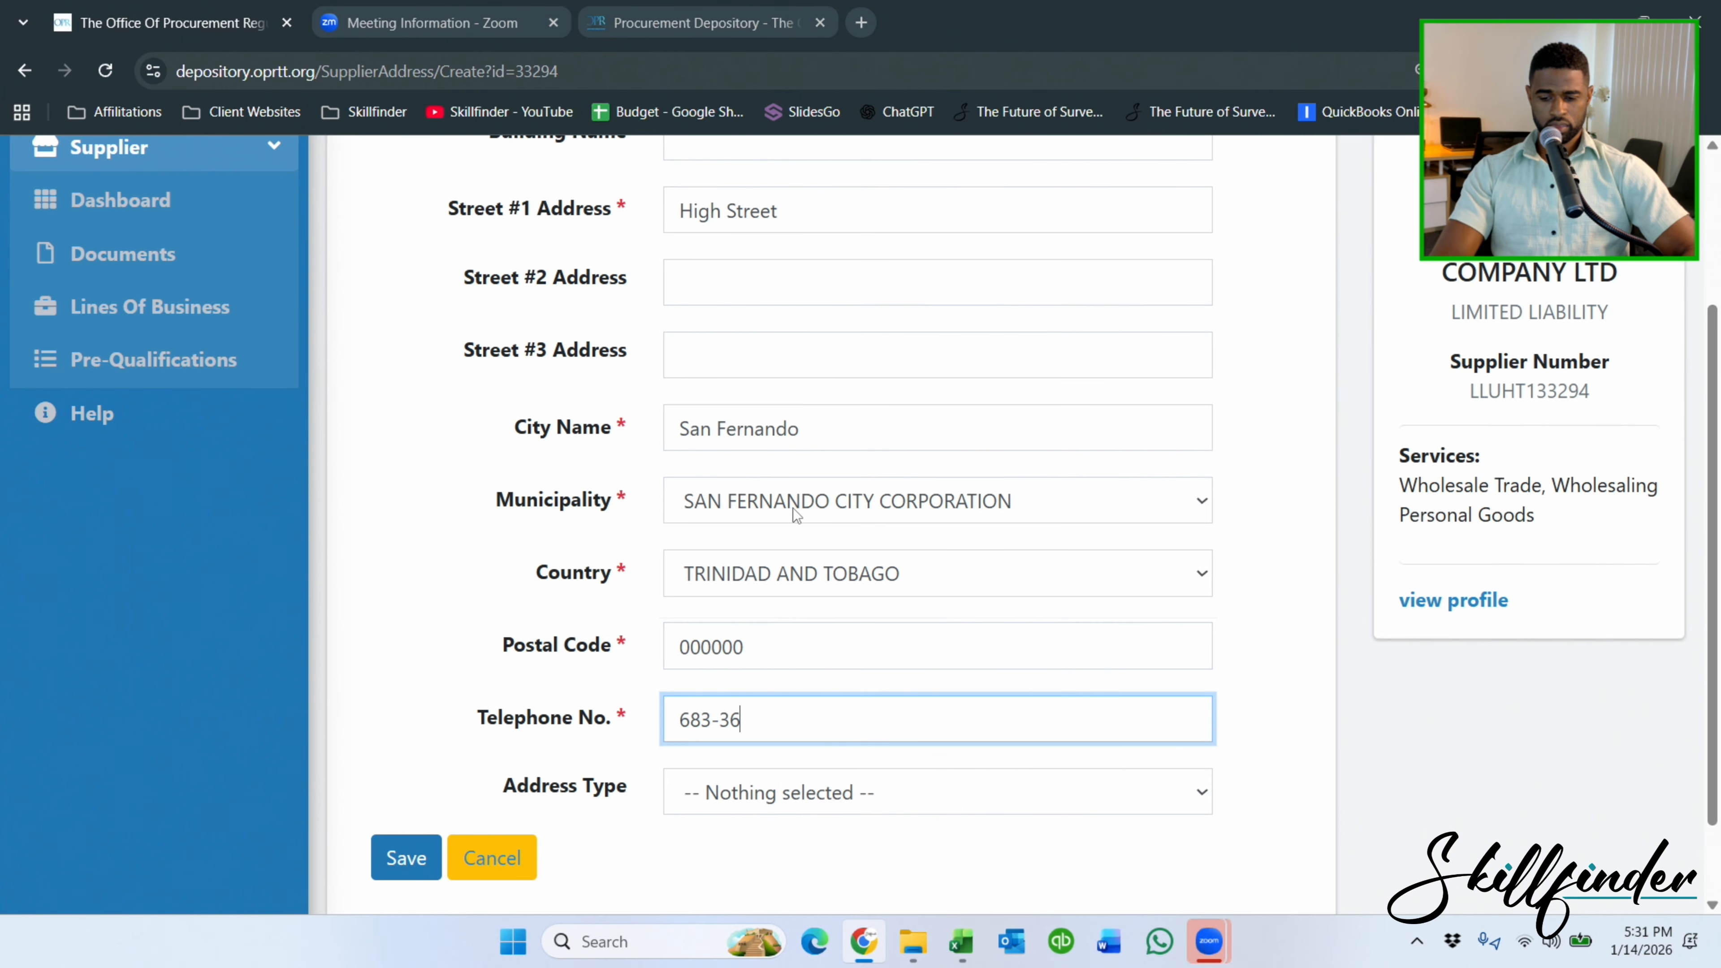
pyautogui.write('43')
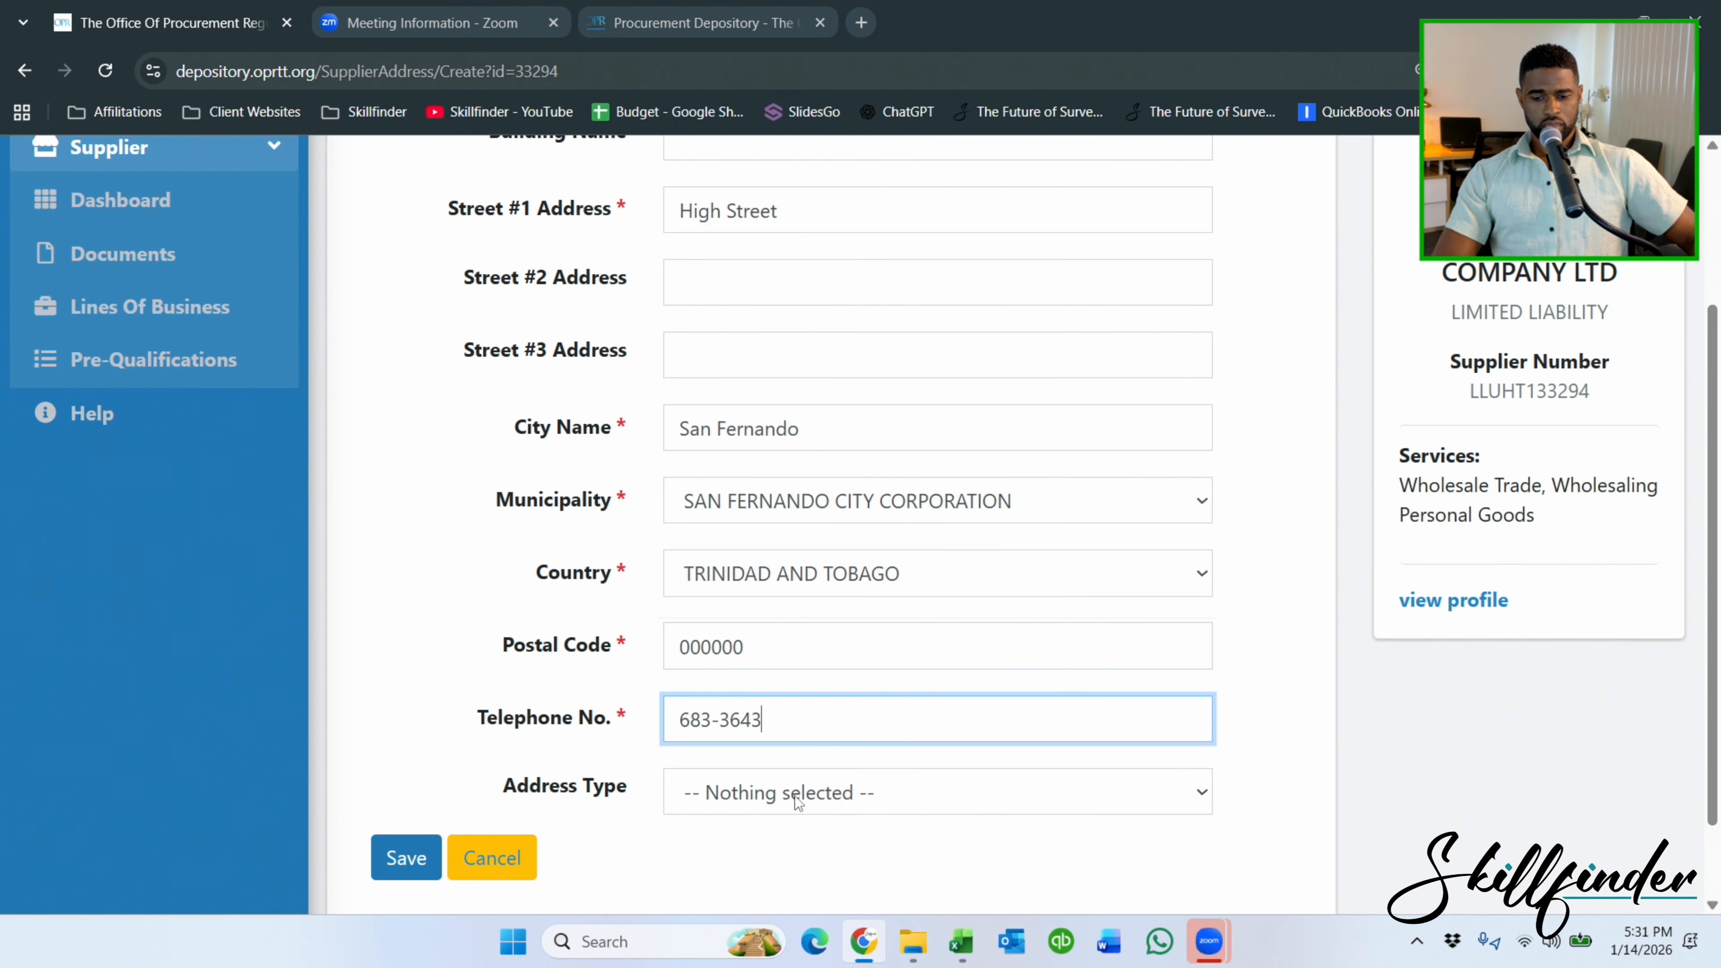
pyautogui.click(779, 797)
pyautogui.click(789, 709)
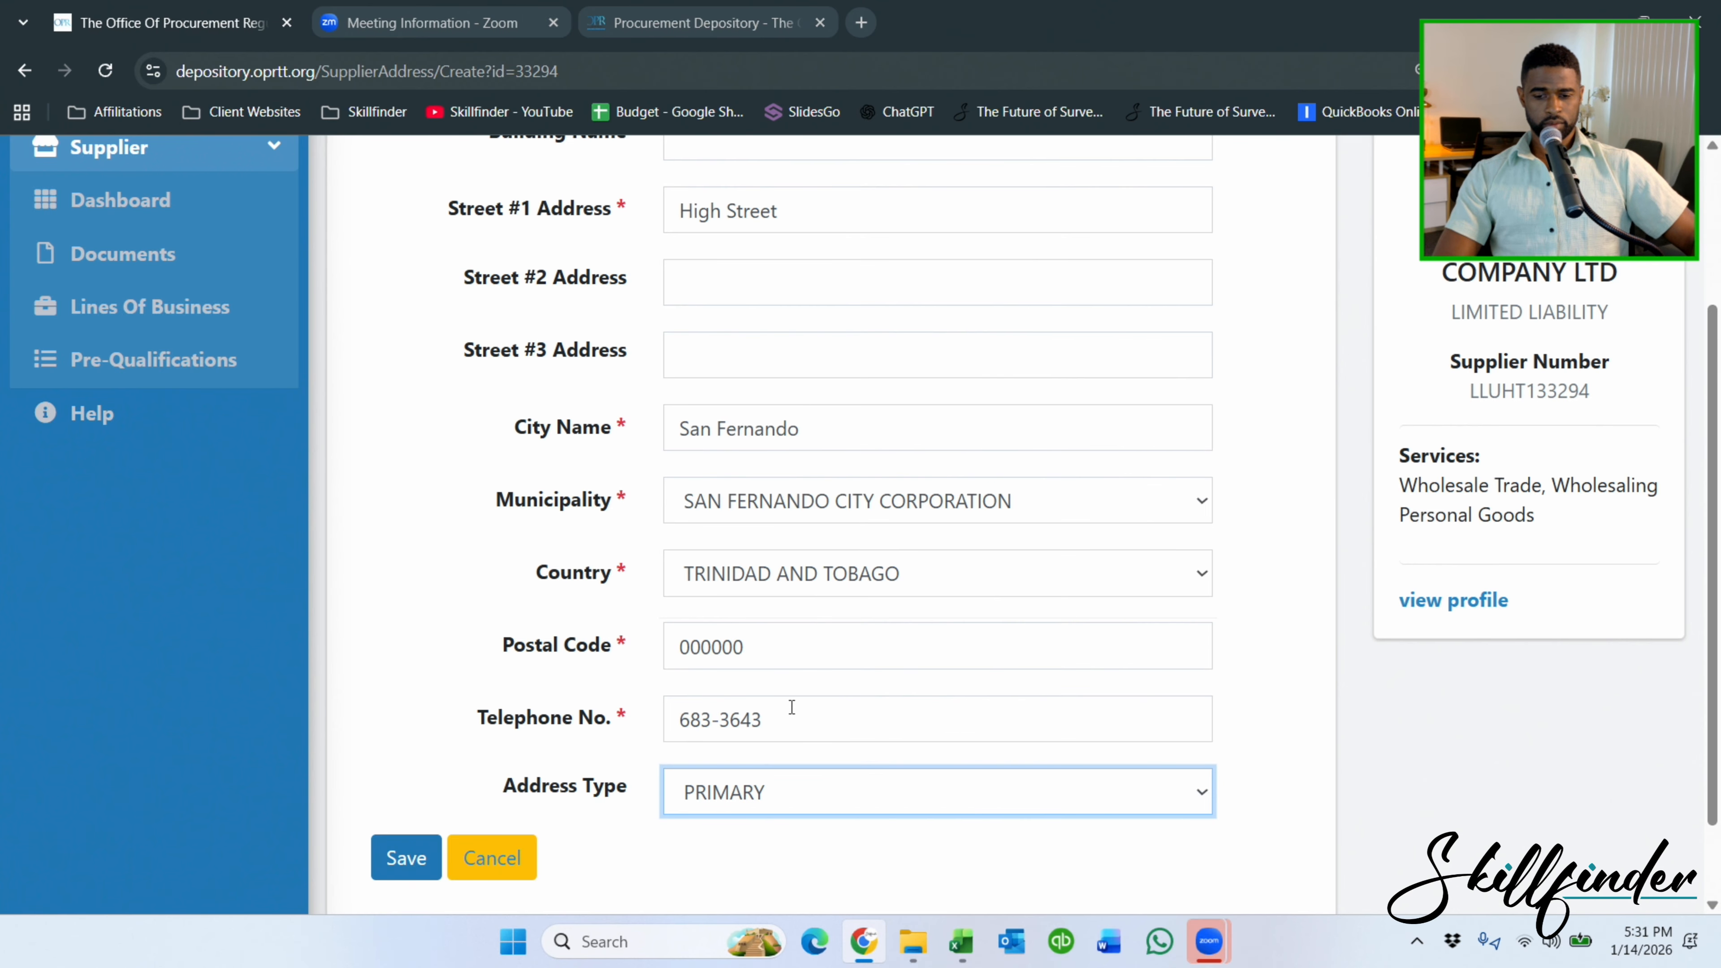
pyautogui.click(404, 857)
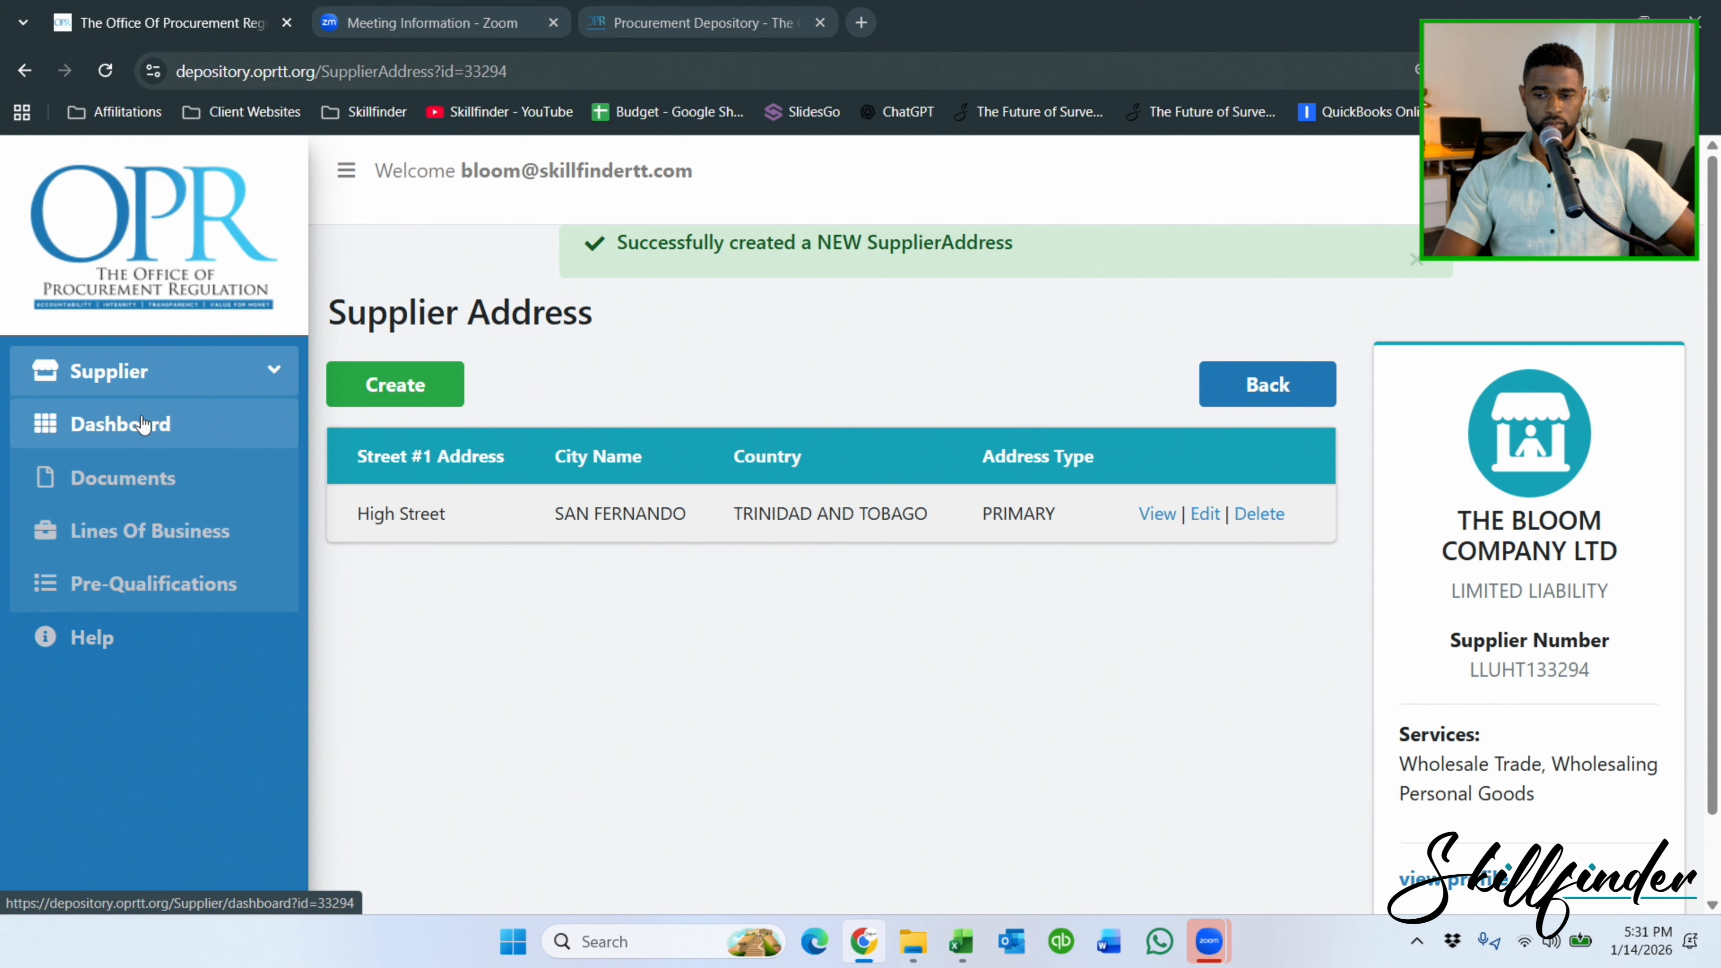
# Open Principal Shareholders/Owners, start a new entry, and view the beneficiary owner document list without choosing one.
pyautogui.click(153, 421)
pyautogui.scroll(-5, 720, 277)
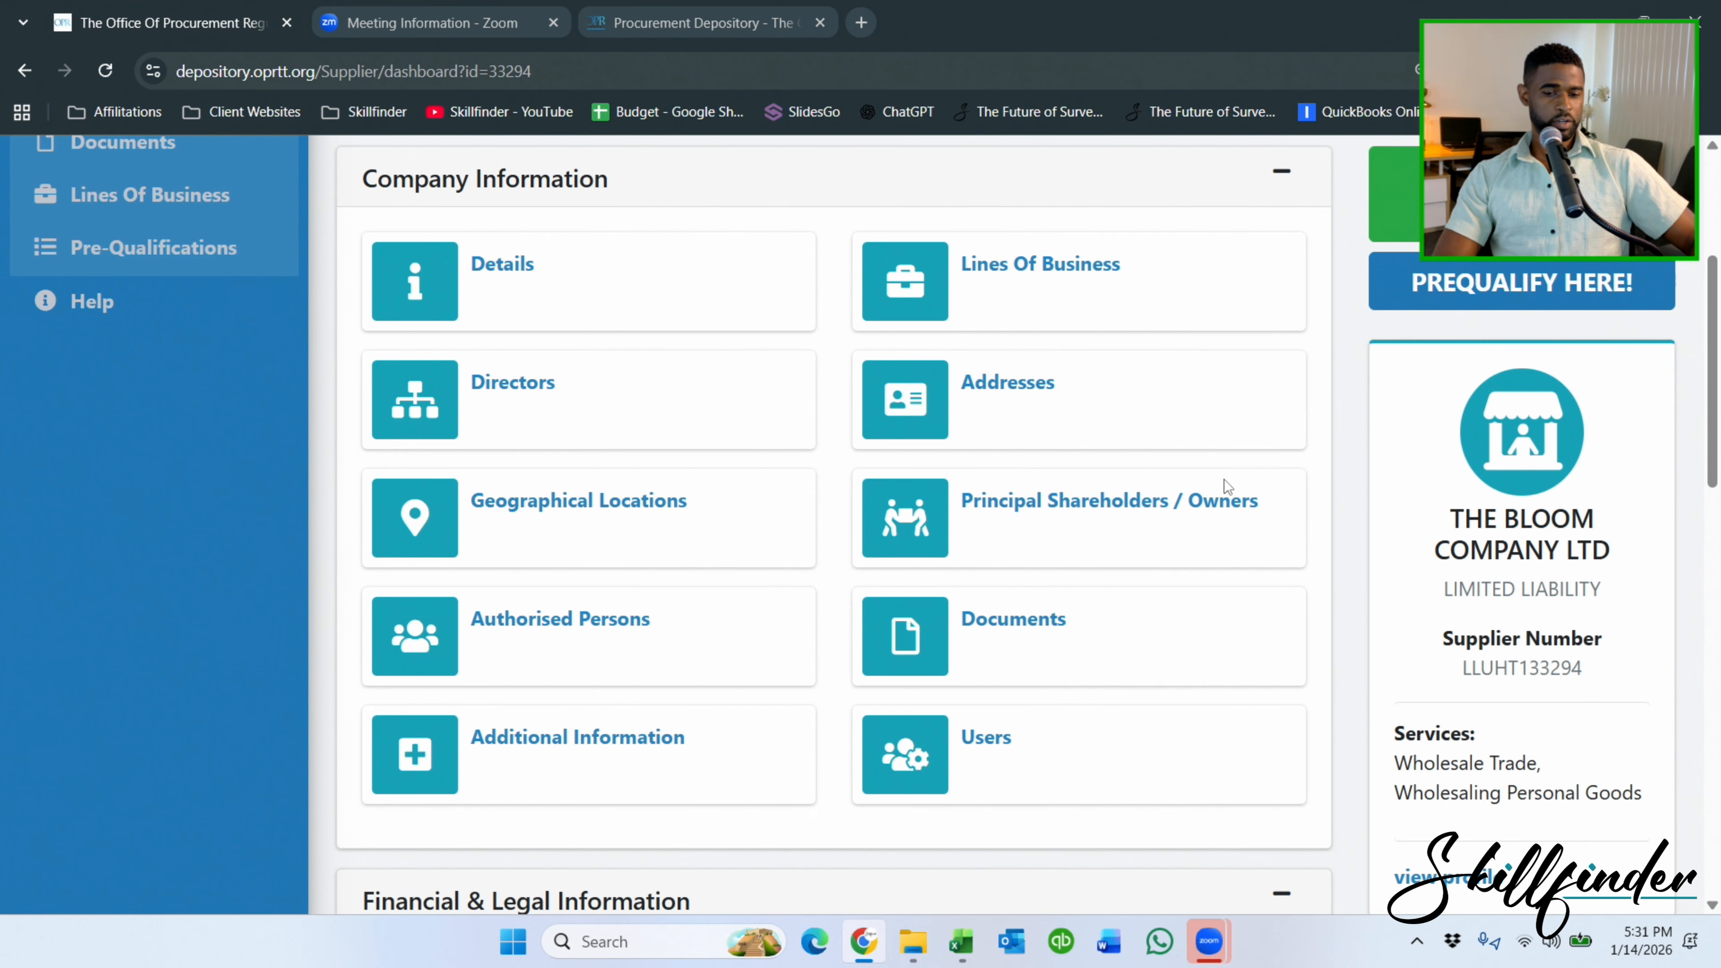
pyautogui.click(1131, 500)
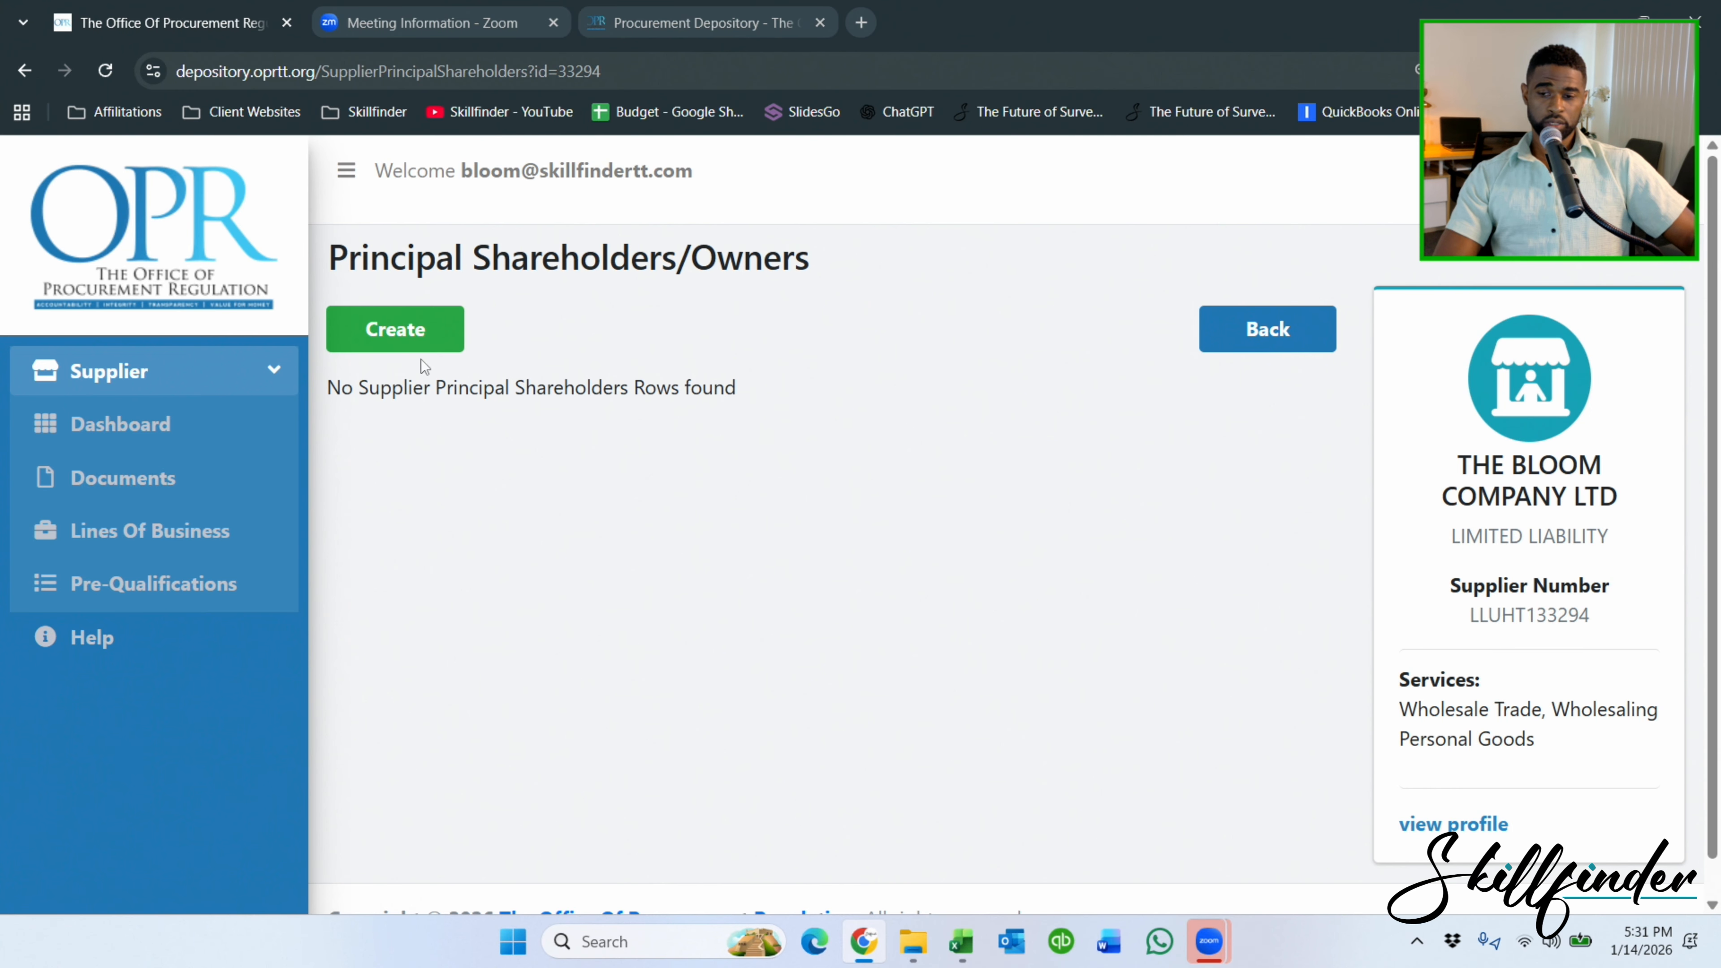
pyautogui.click(413, 339)
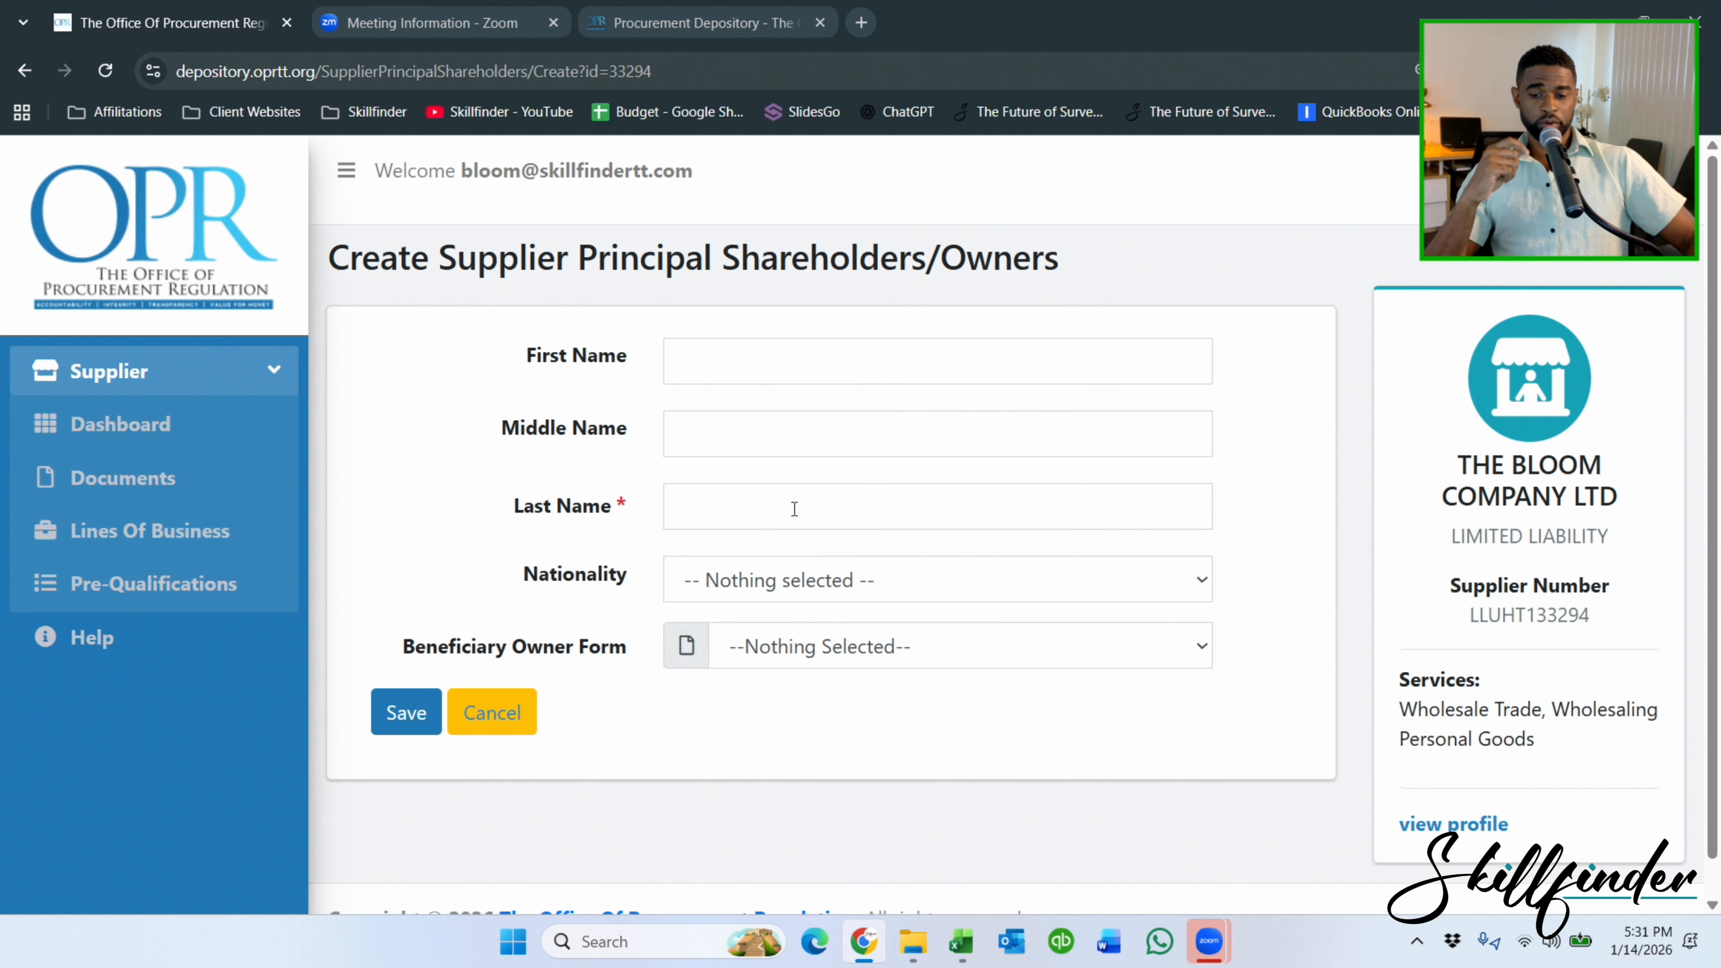
pyautogui.click(825, 634)
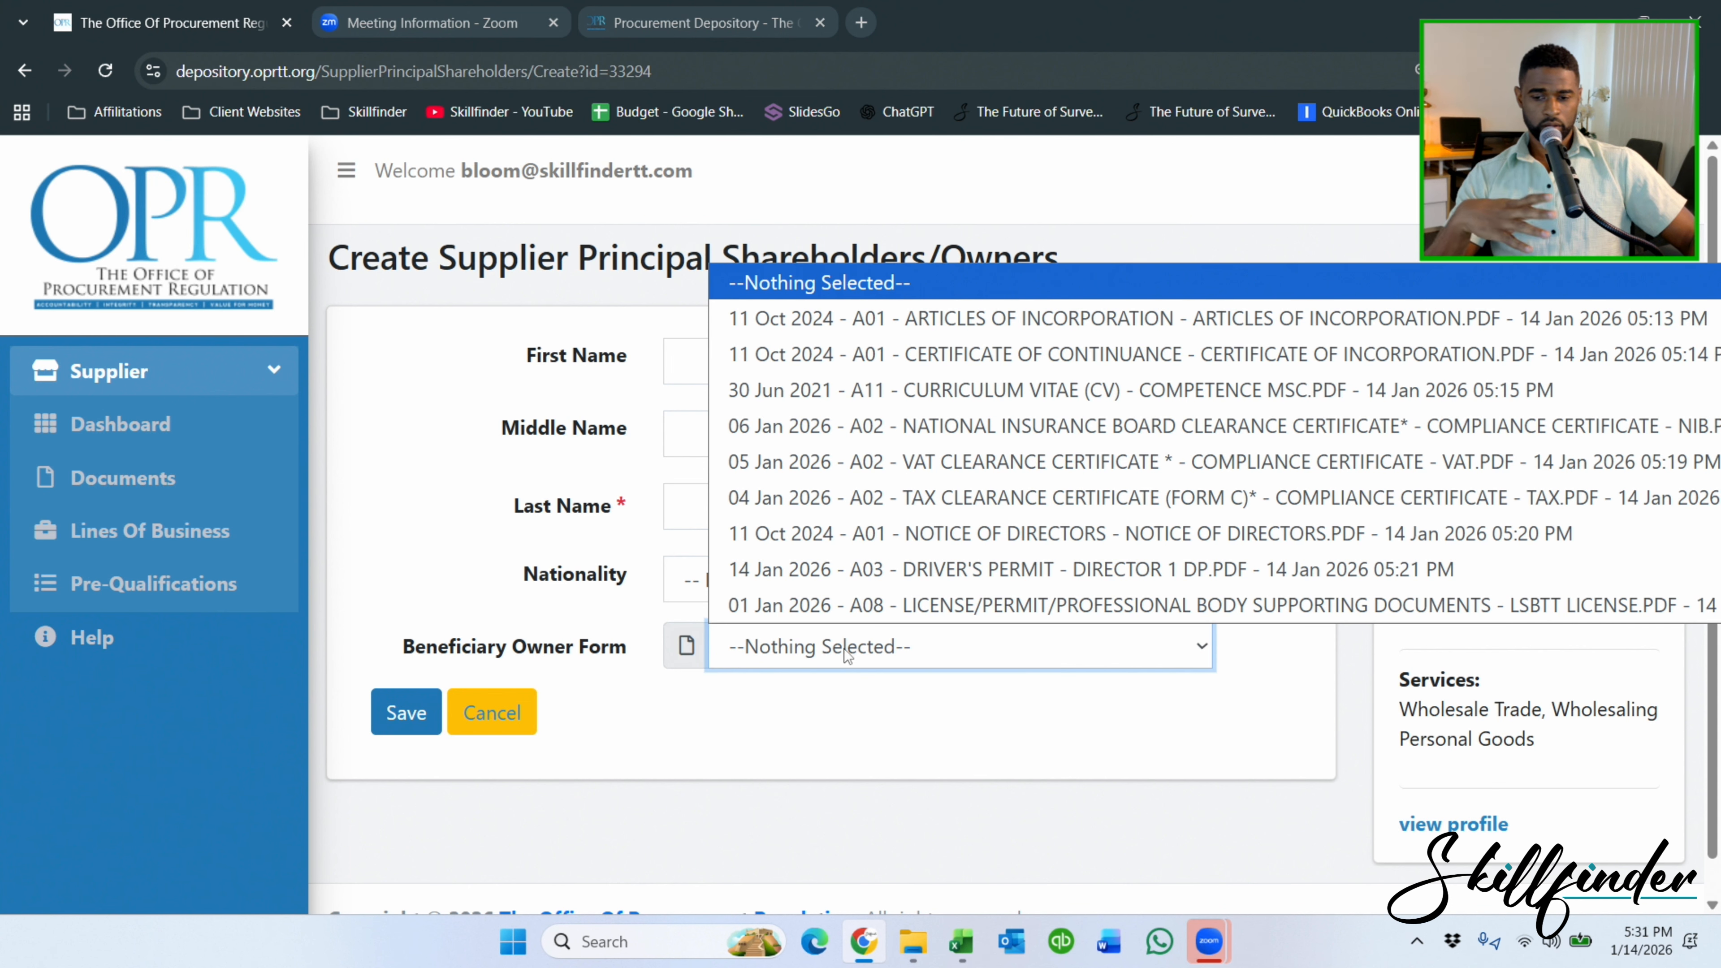
pyautogui.click(386, 517)
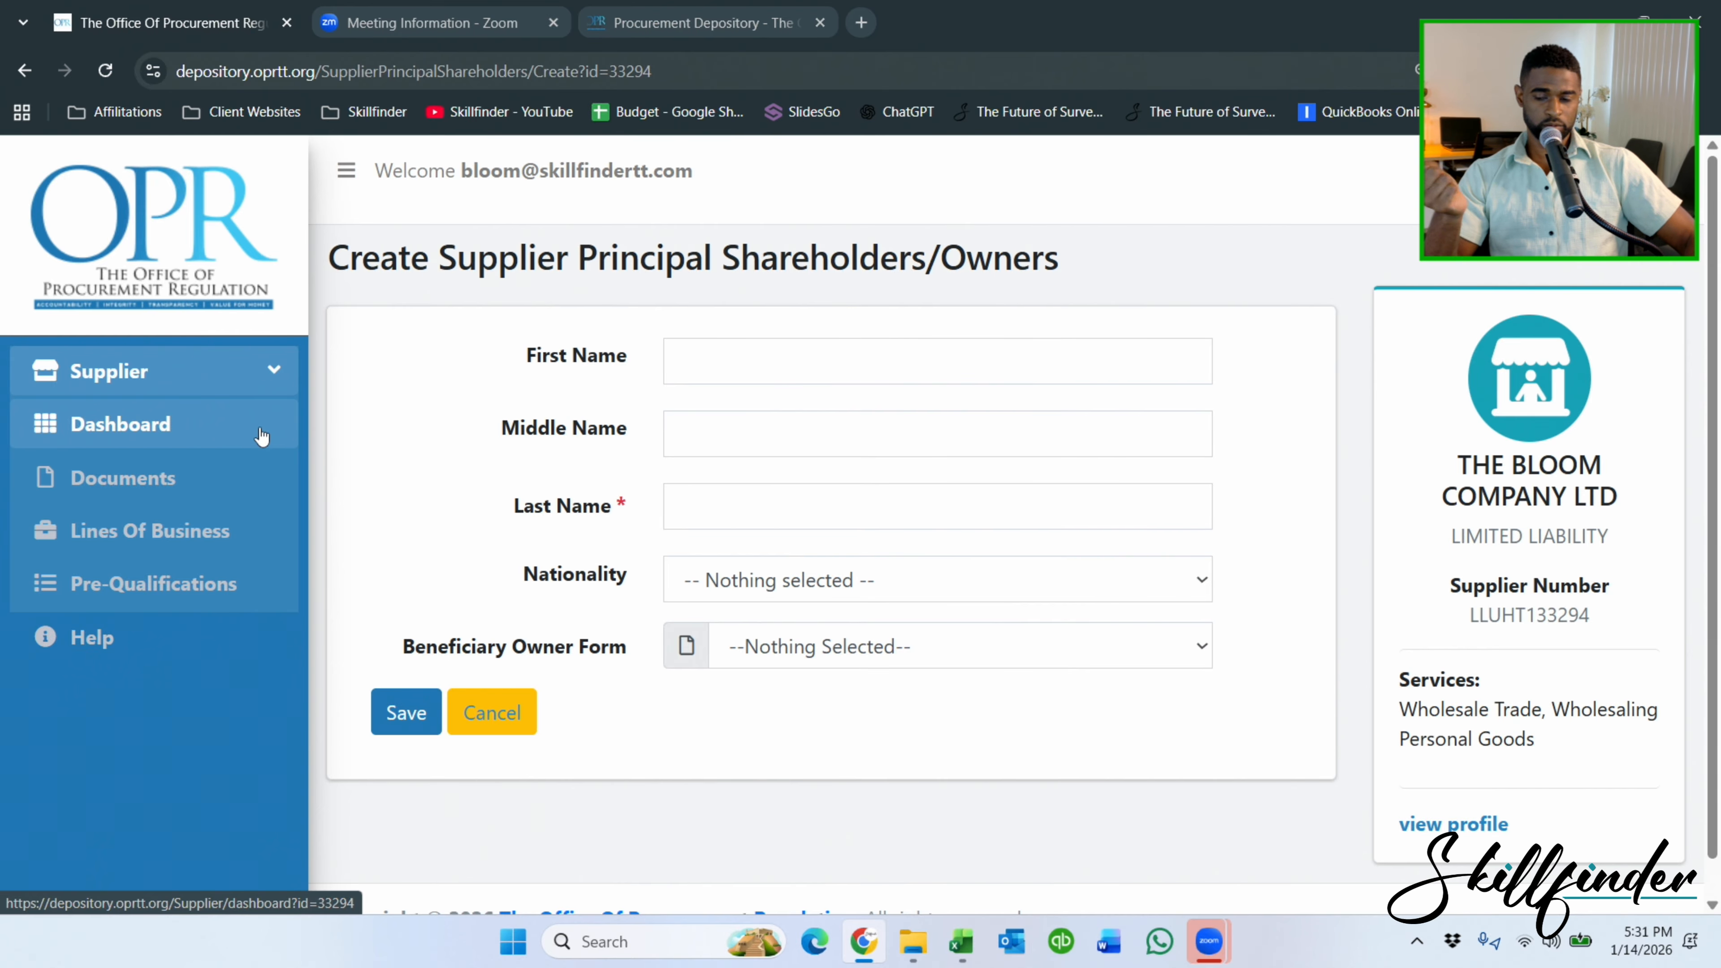
# Abandon the shareholder entry and return to the Supplier Dashboard.
pyautogui.click(491, 709)
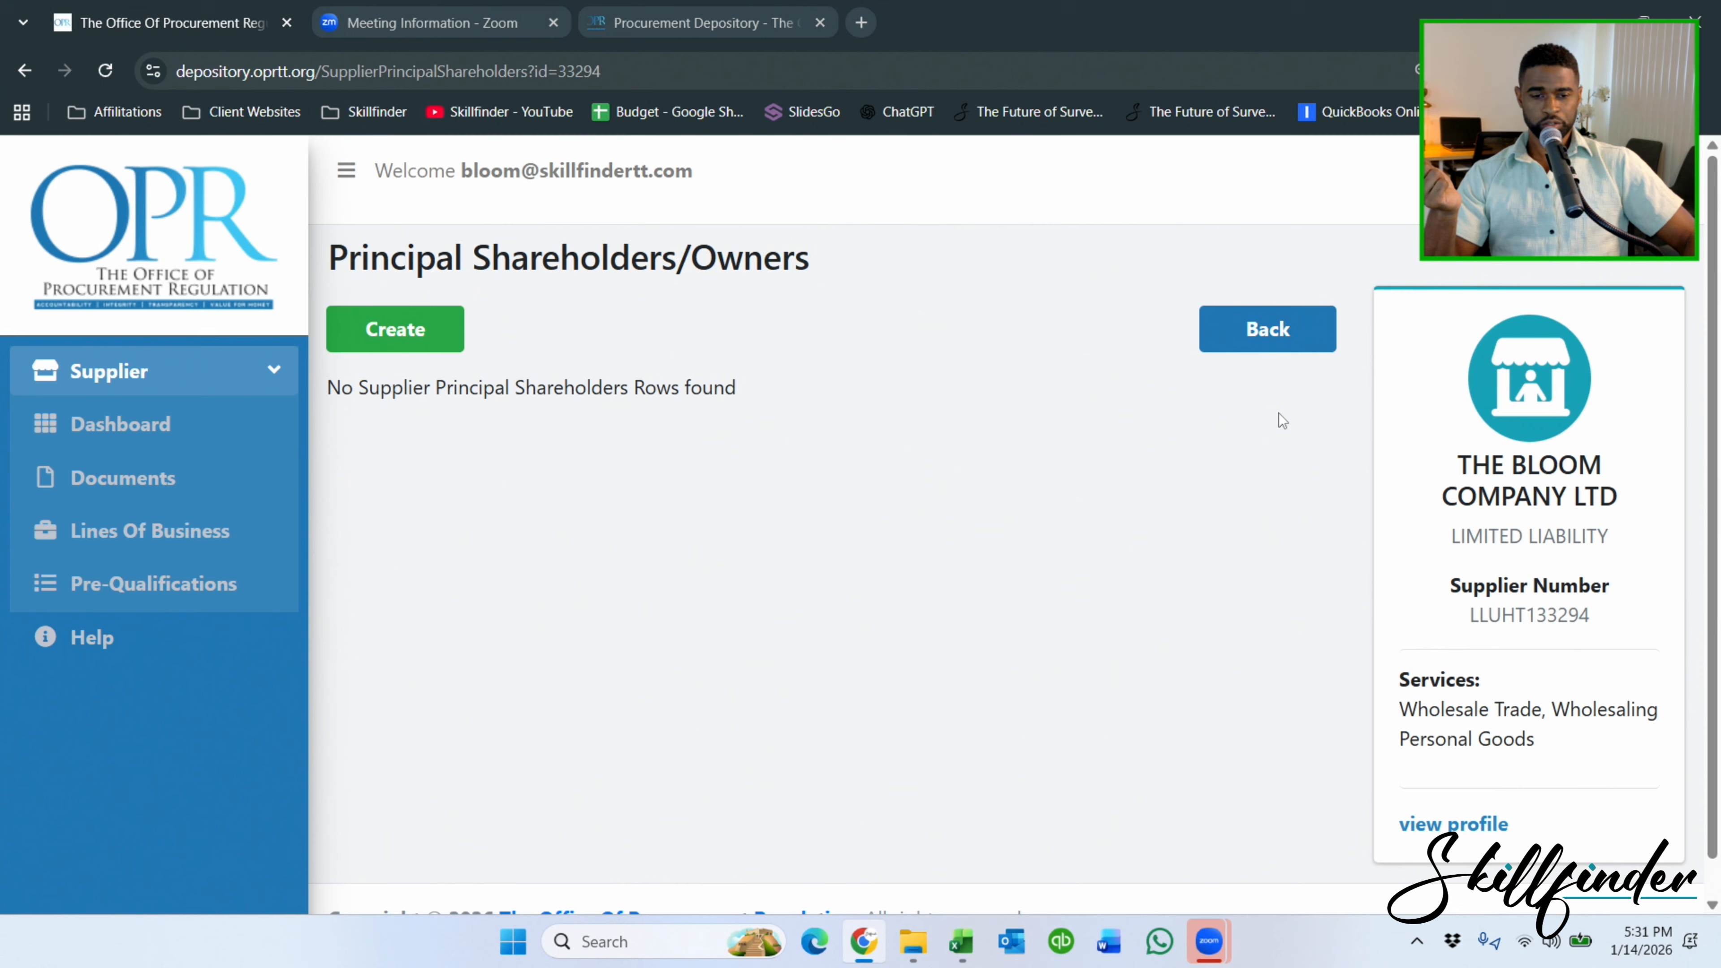
pyautogui.click(1316, 342)
pyautogui.scroll(-2, 1218, 505)
# Look over the Authorised Persons and Additional Information pages, returning to the dashboard after each.
pyautogui.scroll(-3, 1220, 510)
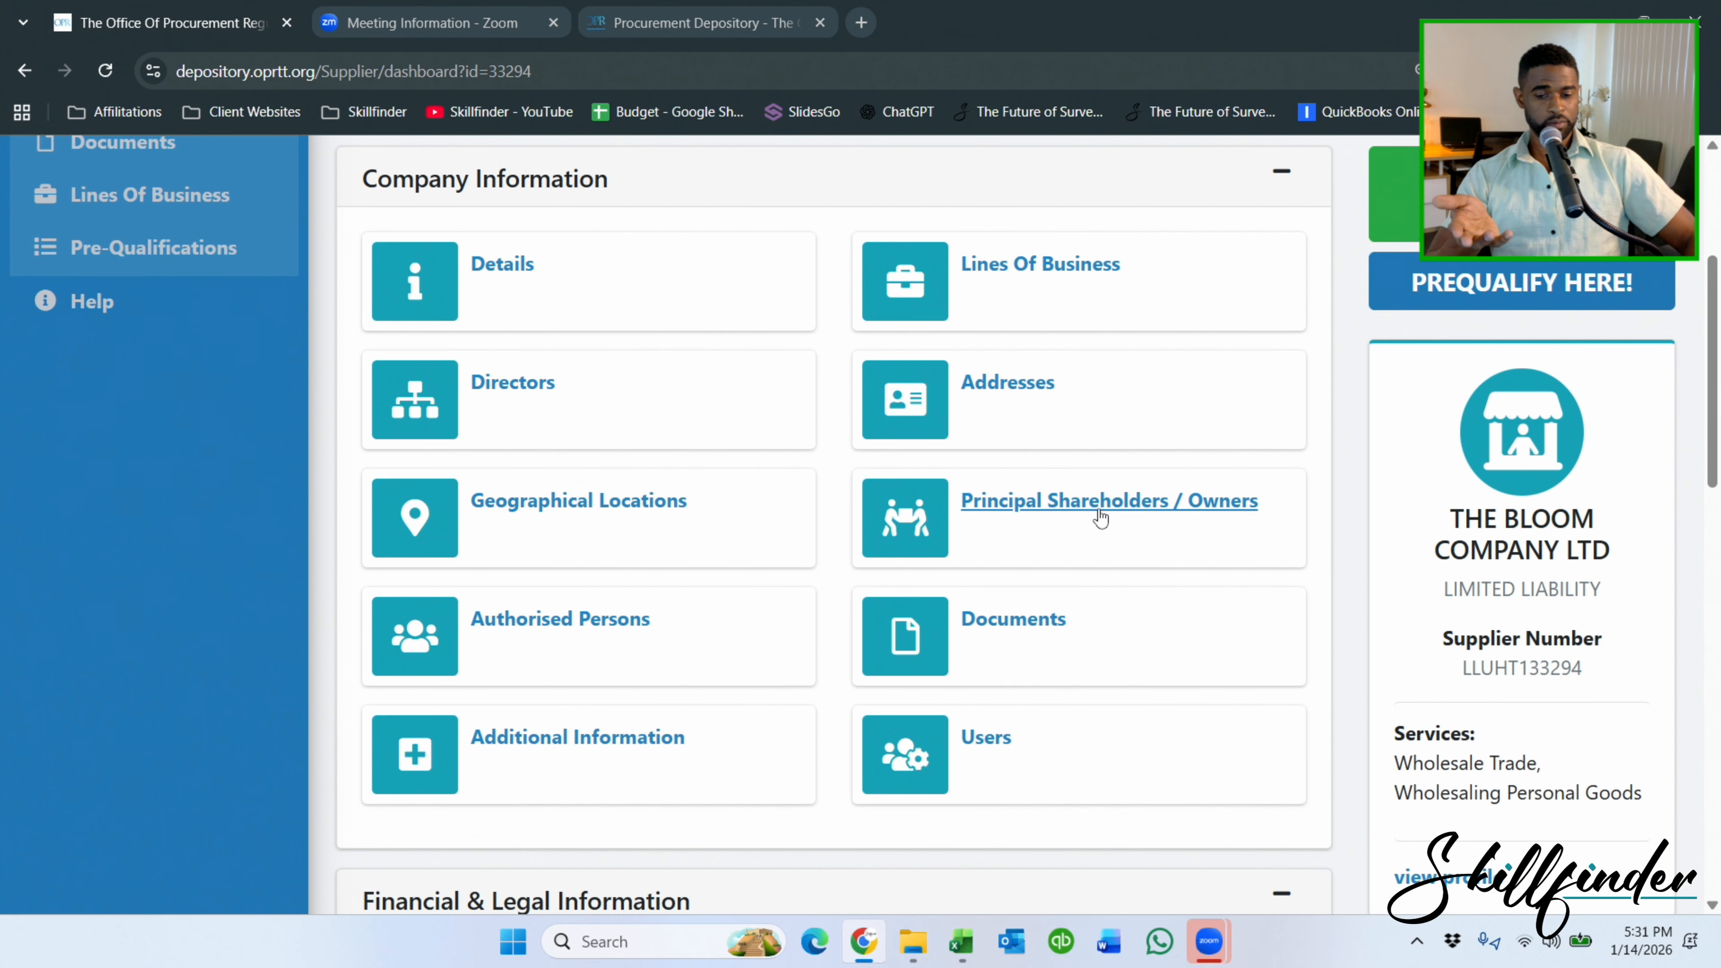
pyautogui.click(520, 622)
pyautogui.click(1311, 329)
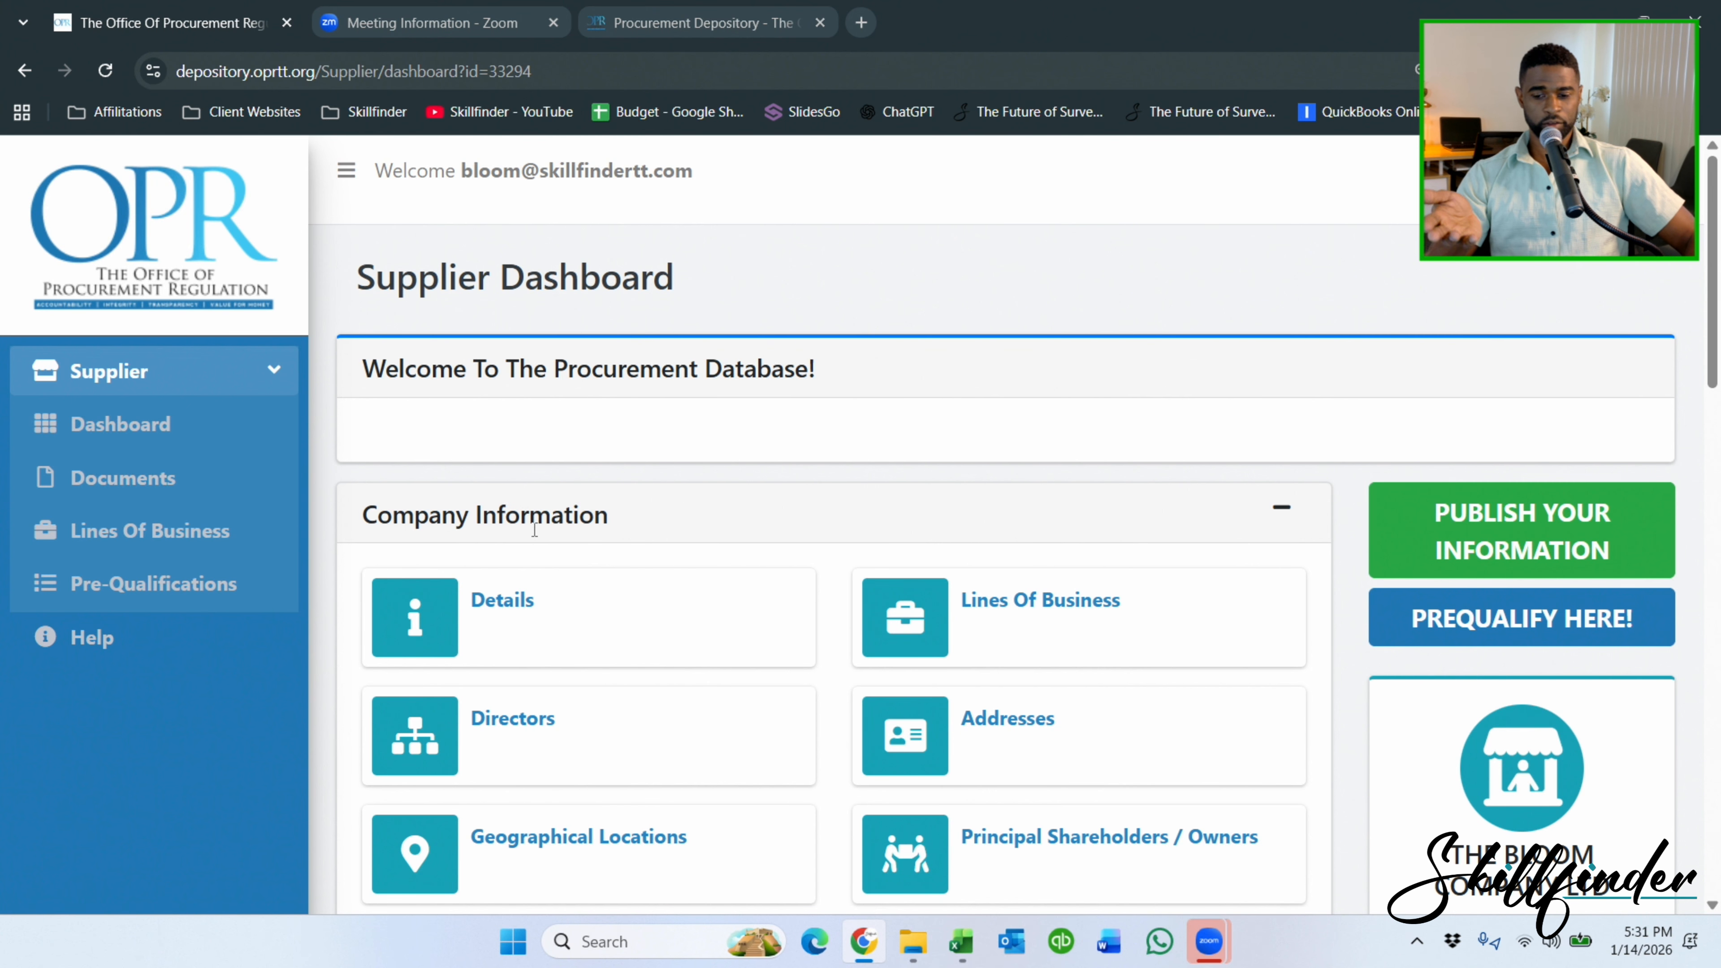
pyautogui.scroll(-5, 757, 530)
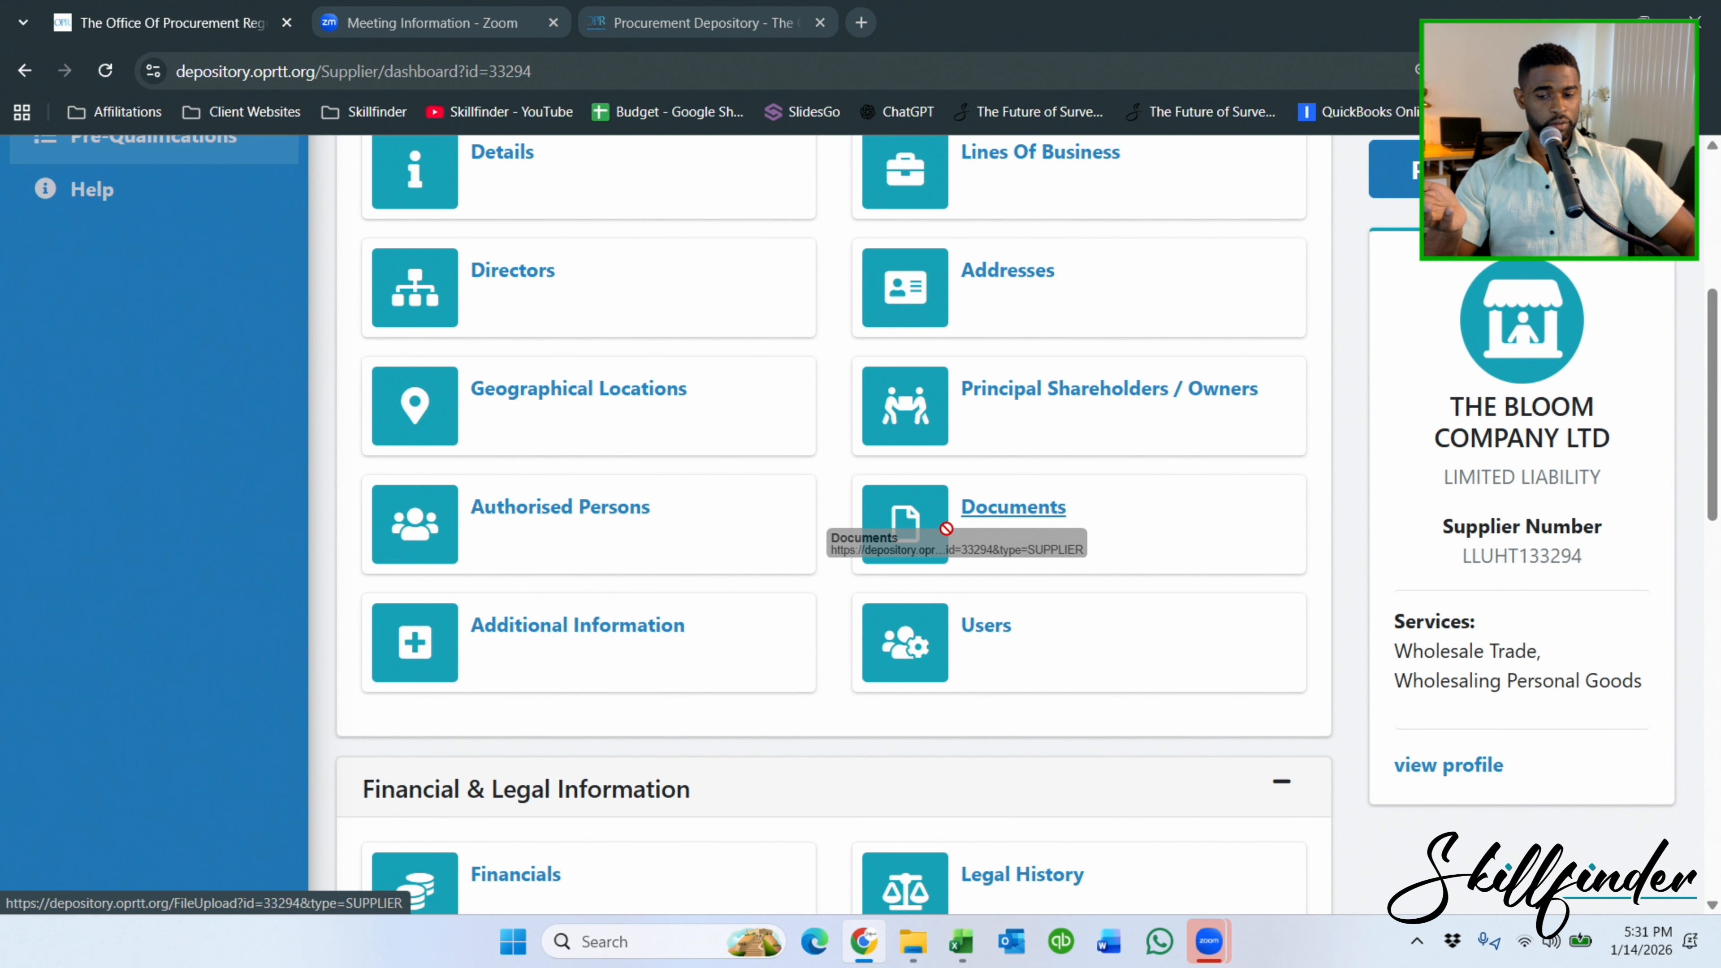
pyautogui.click(603, 631)
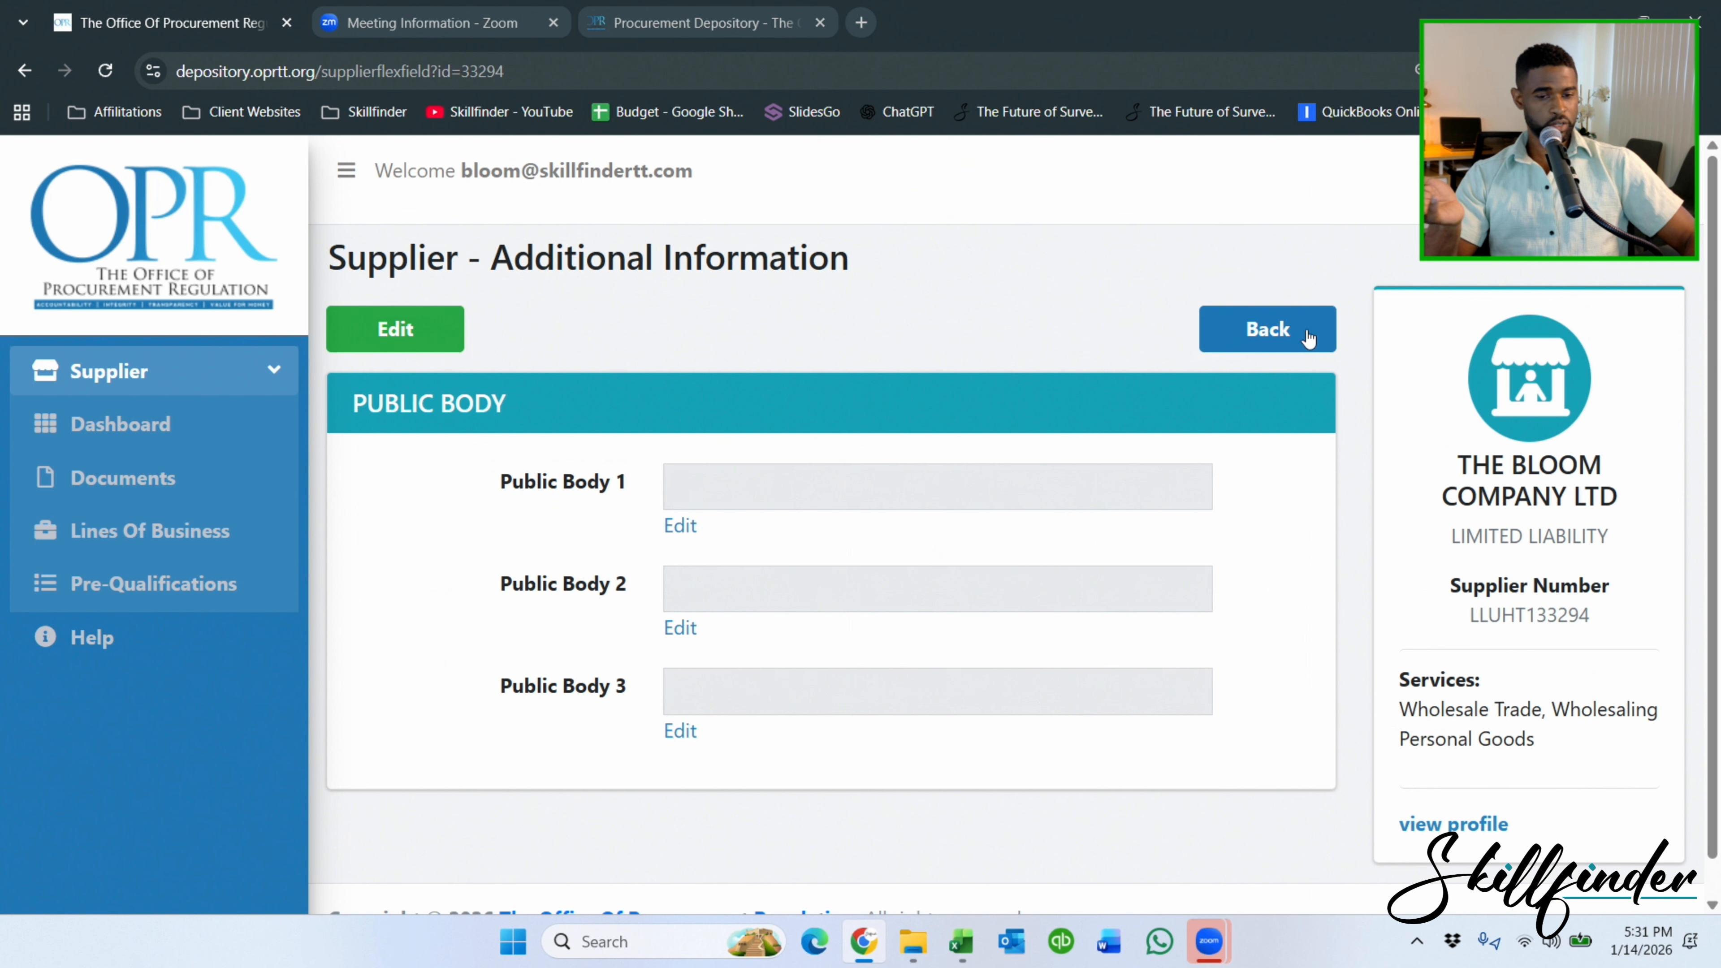
pyautogui.click(1267, 339)
# Open the Supplier User list with its one MANAGER account and start a new user.
pyautogui.scroll(-5, 1072, 557)
pyautogui.click(984, 517)
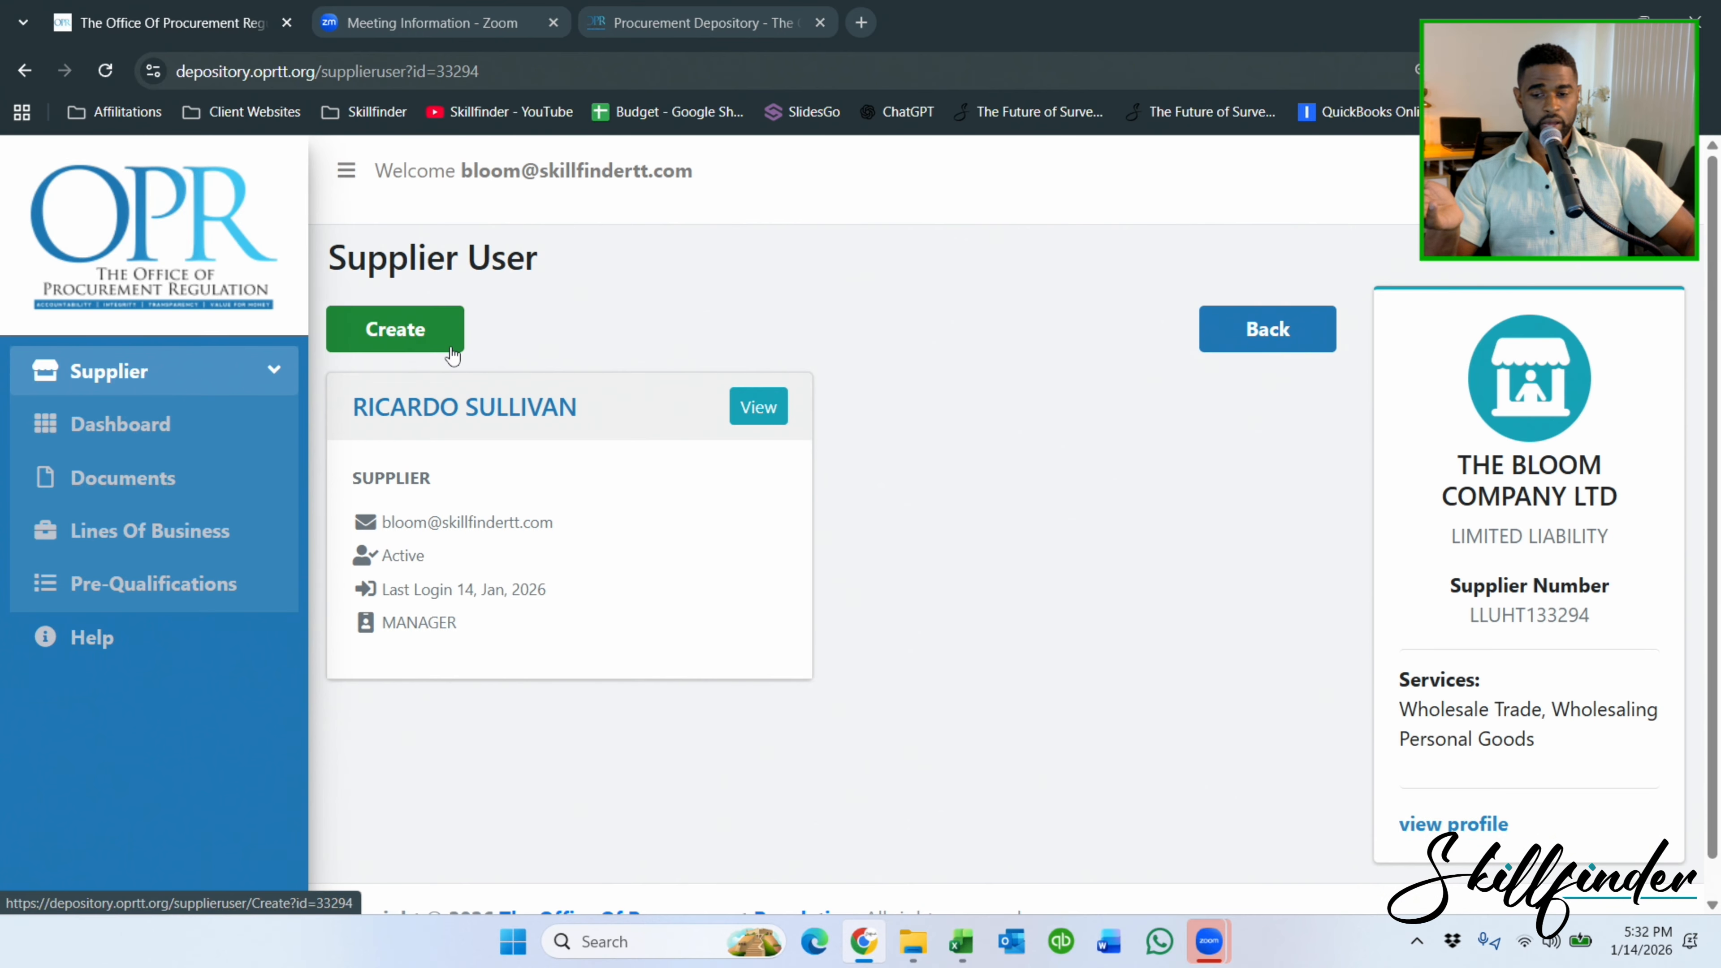
pyautogui.click(434, 347)
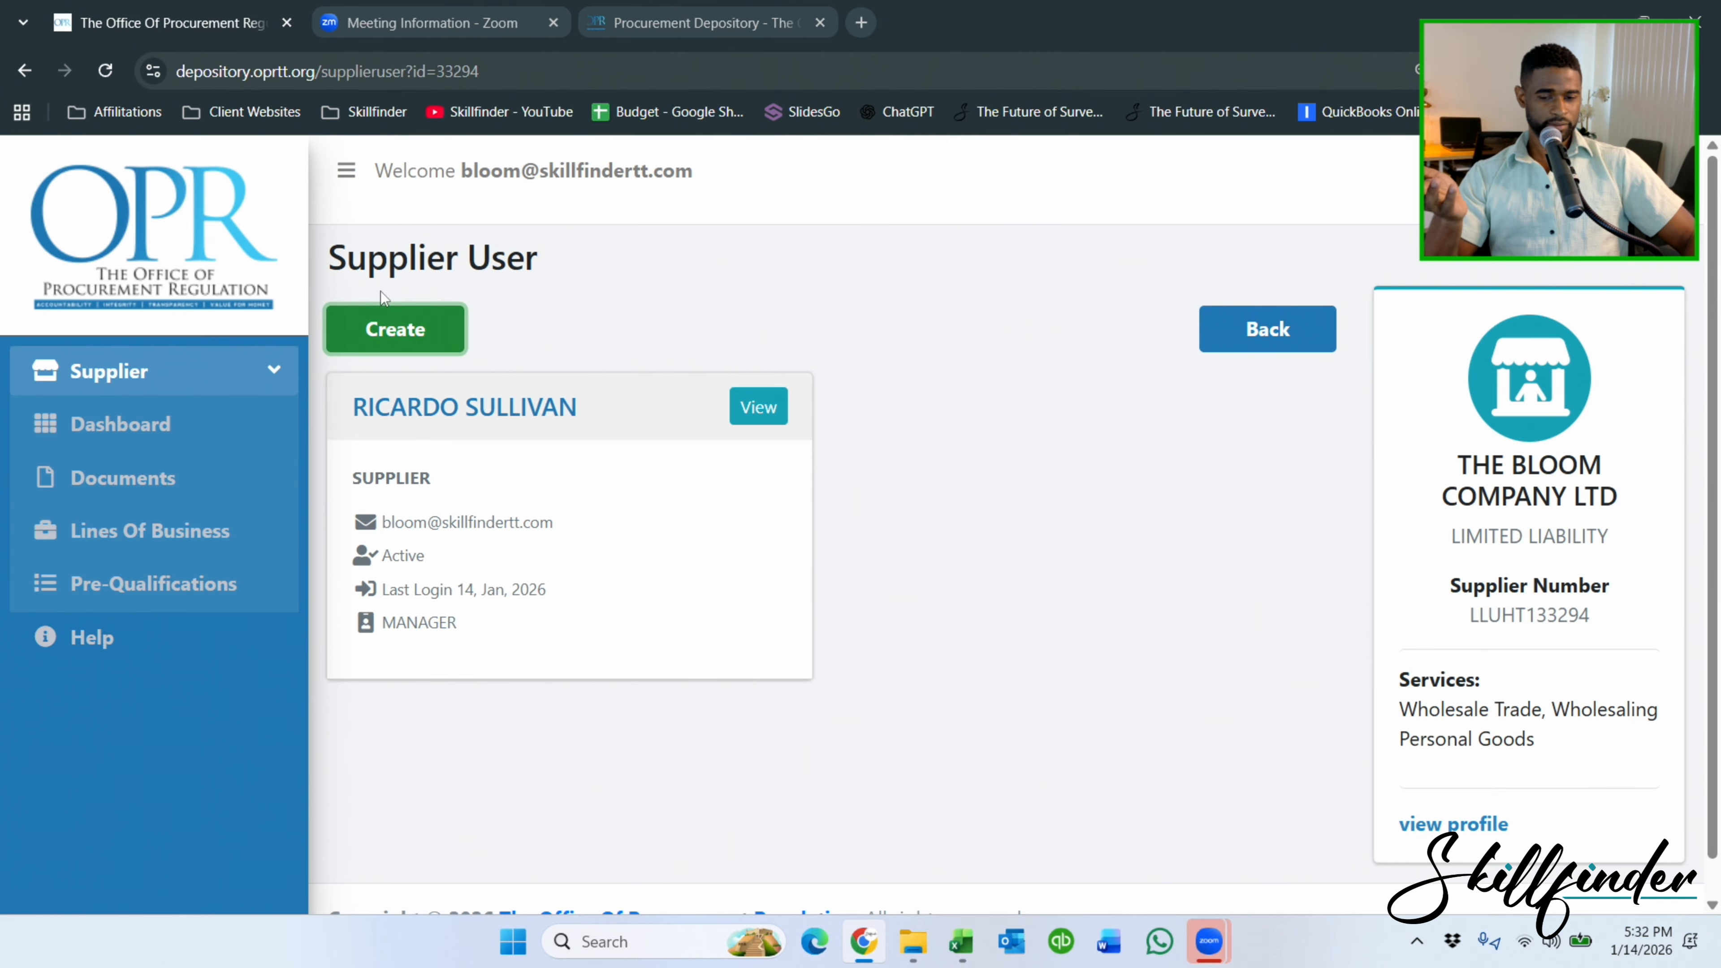
# Open the blank Create New Supplier User form and check the security answer fields.
pyautogui.click(413, 330)
pyautogui.scroll(-12, 867, 509)
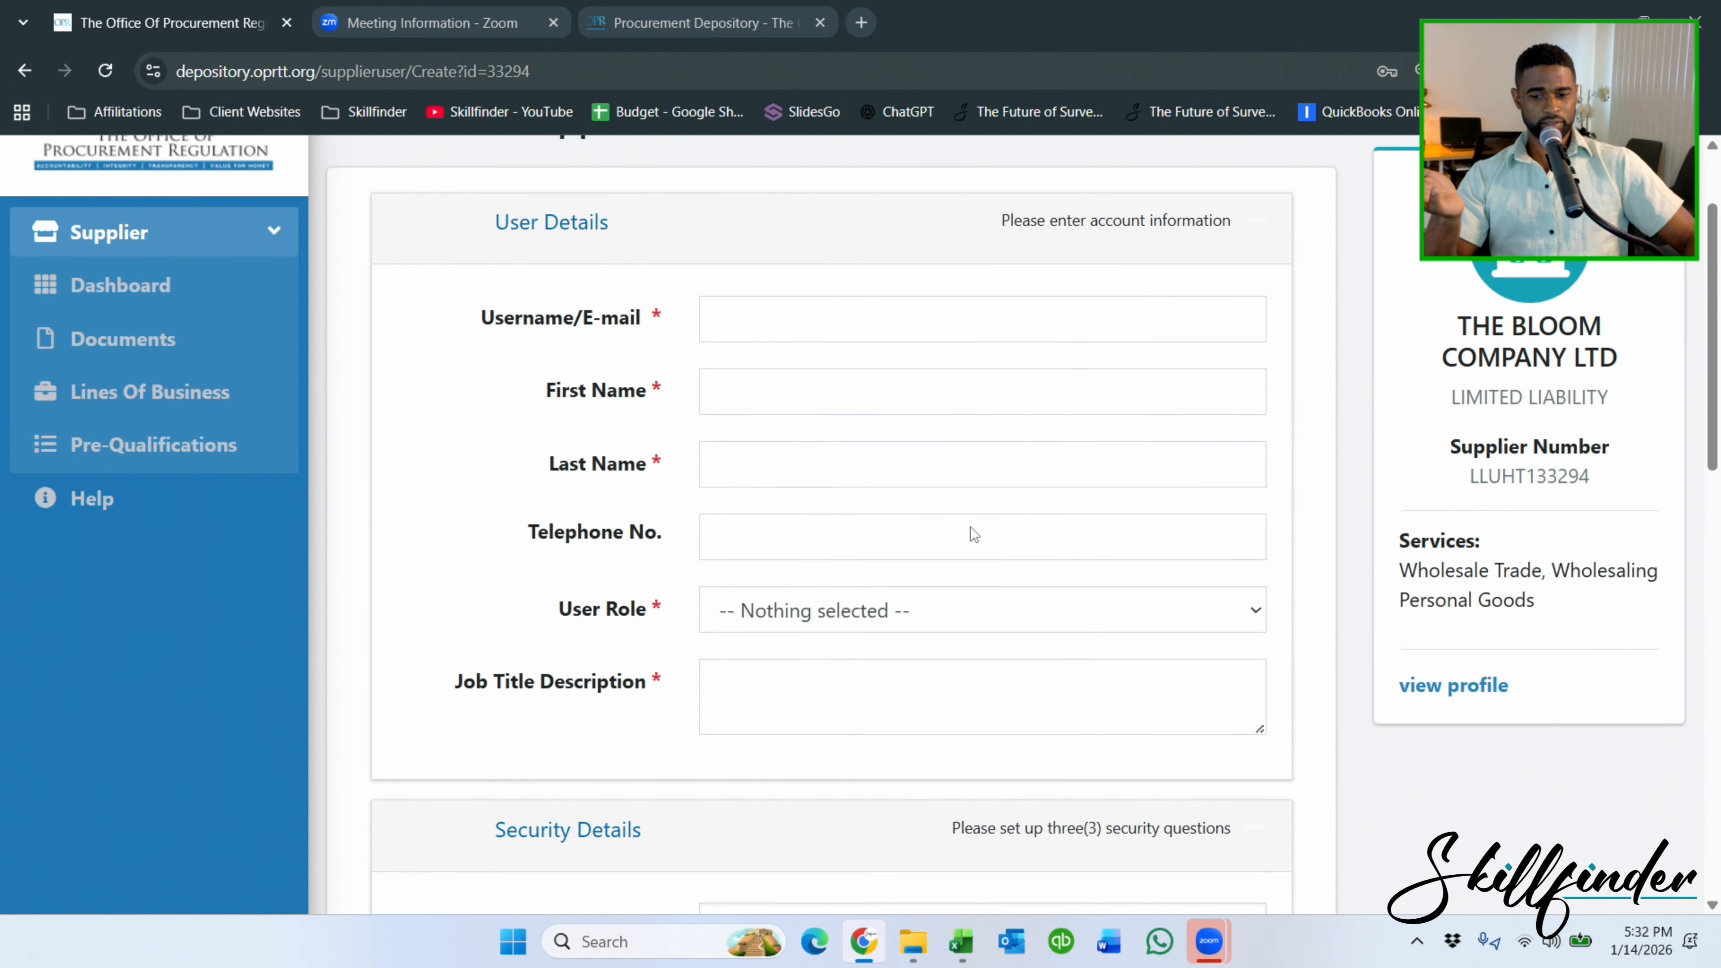
pyautogui.scroll(-2, 866, 510)
pyautogui.scroll(6, 866, 510)
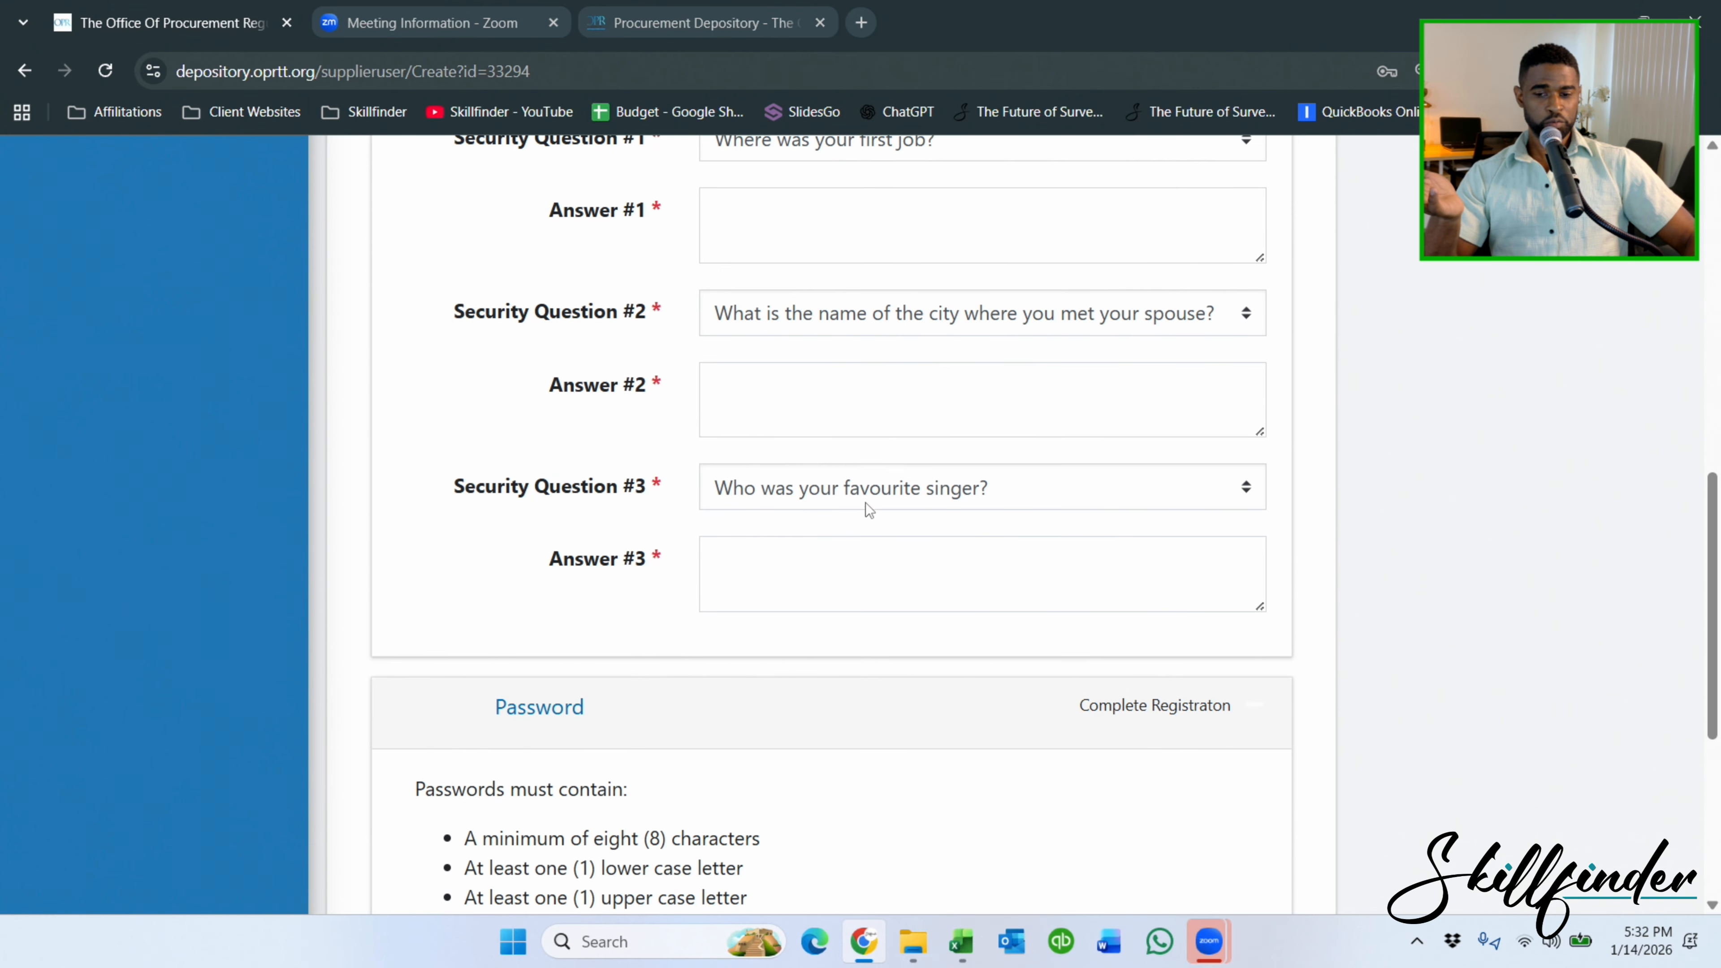
pyautogui.click(779, 560)
pyautogui.click(806, 392)
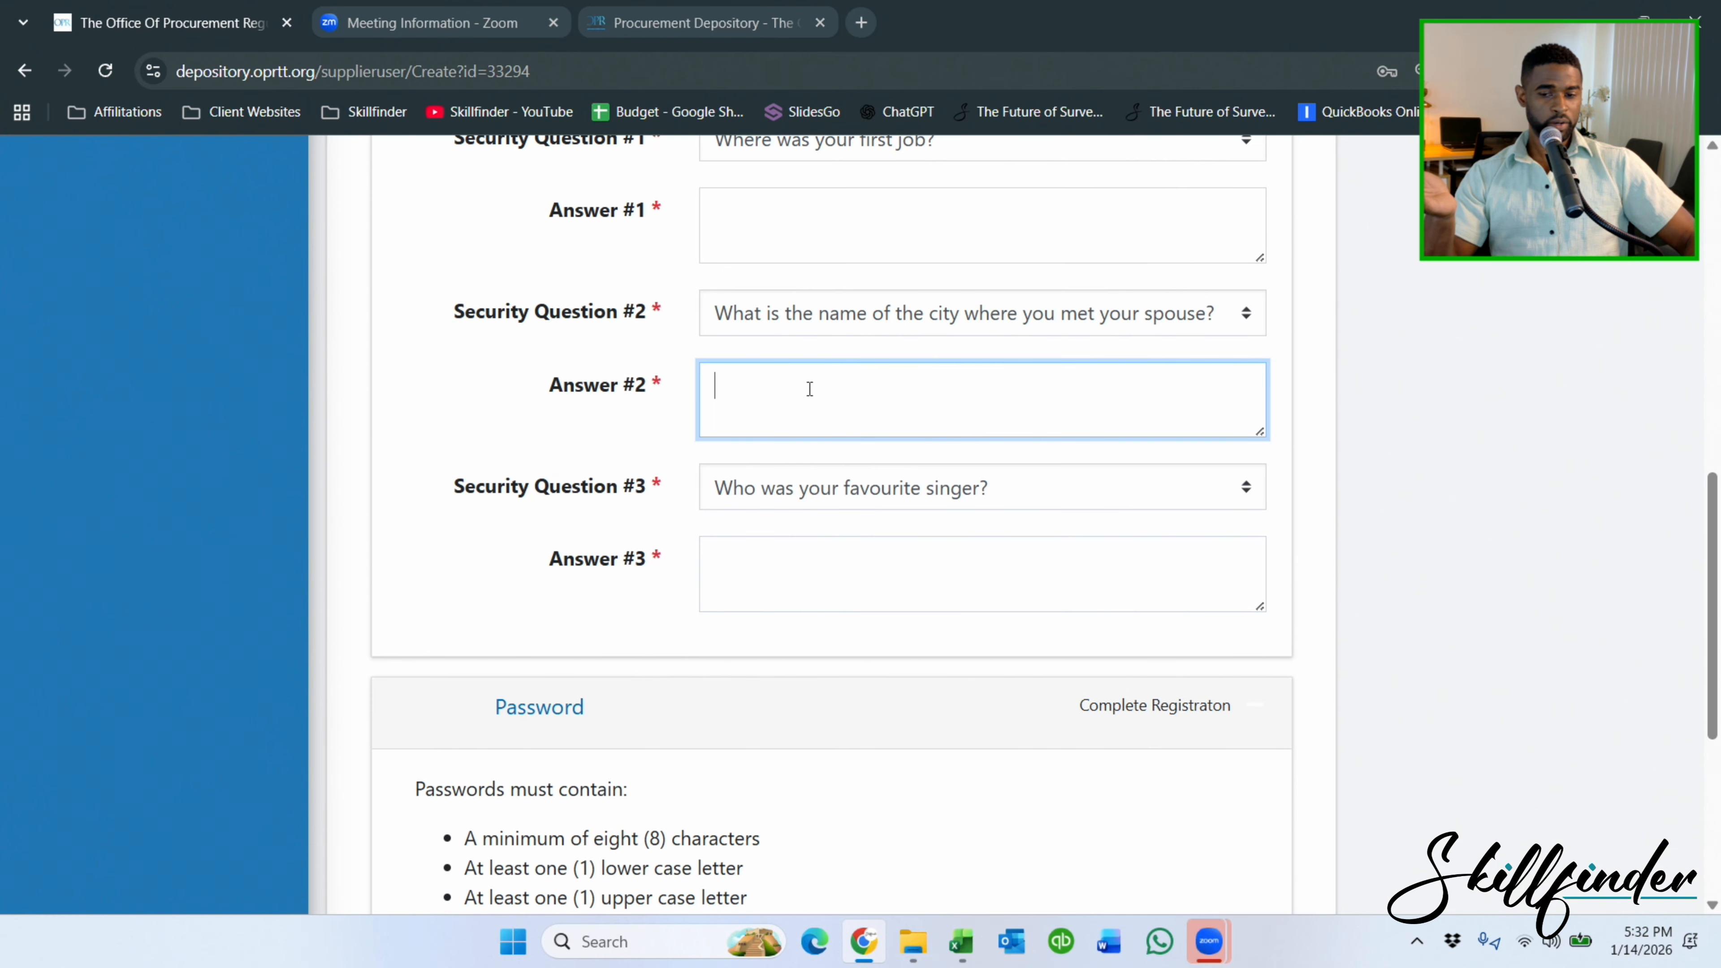
pyautogui.scroll(4, 810, 369)
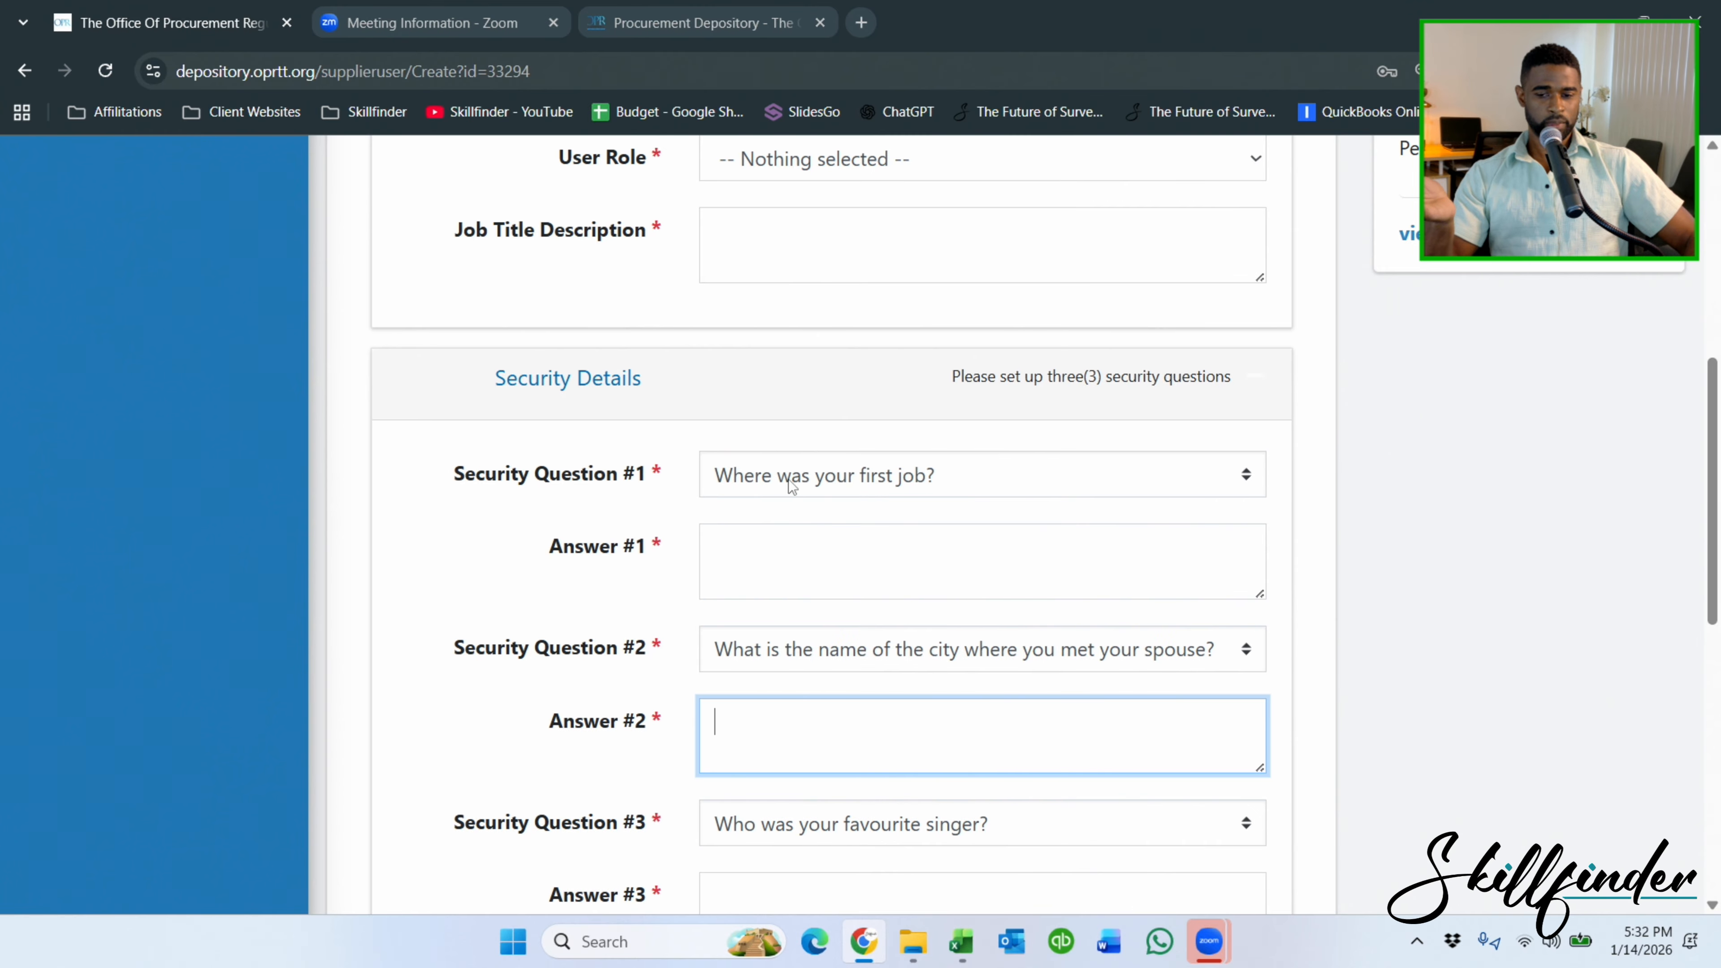
pyautogui.scroll(-10, 788, 479)
# Check the Password and Reconfirm Password boxes and review the whole form without entering anything.
pyautogui.click(740, 568)
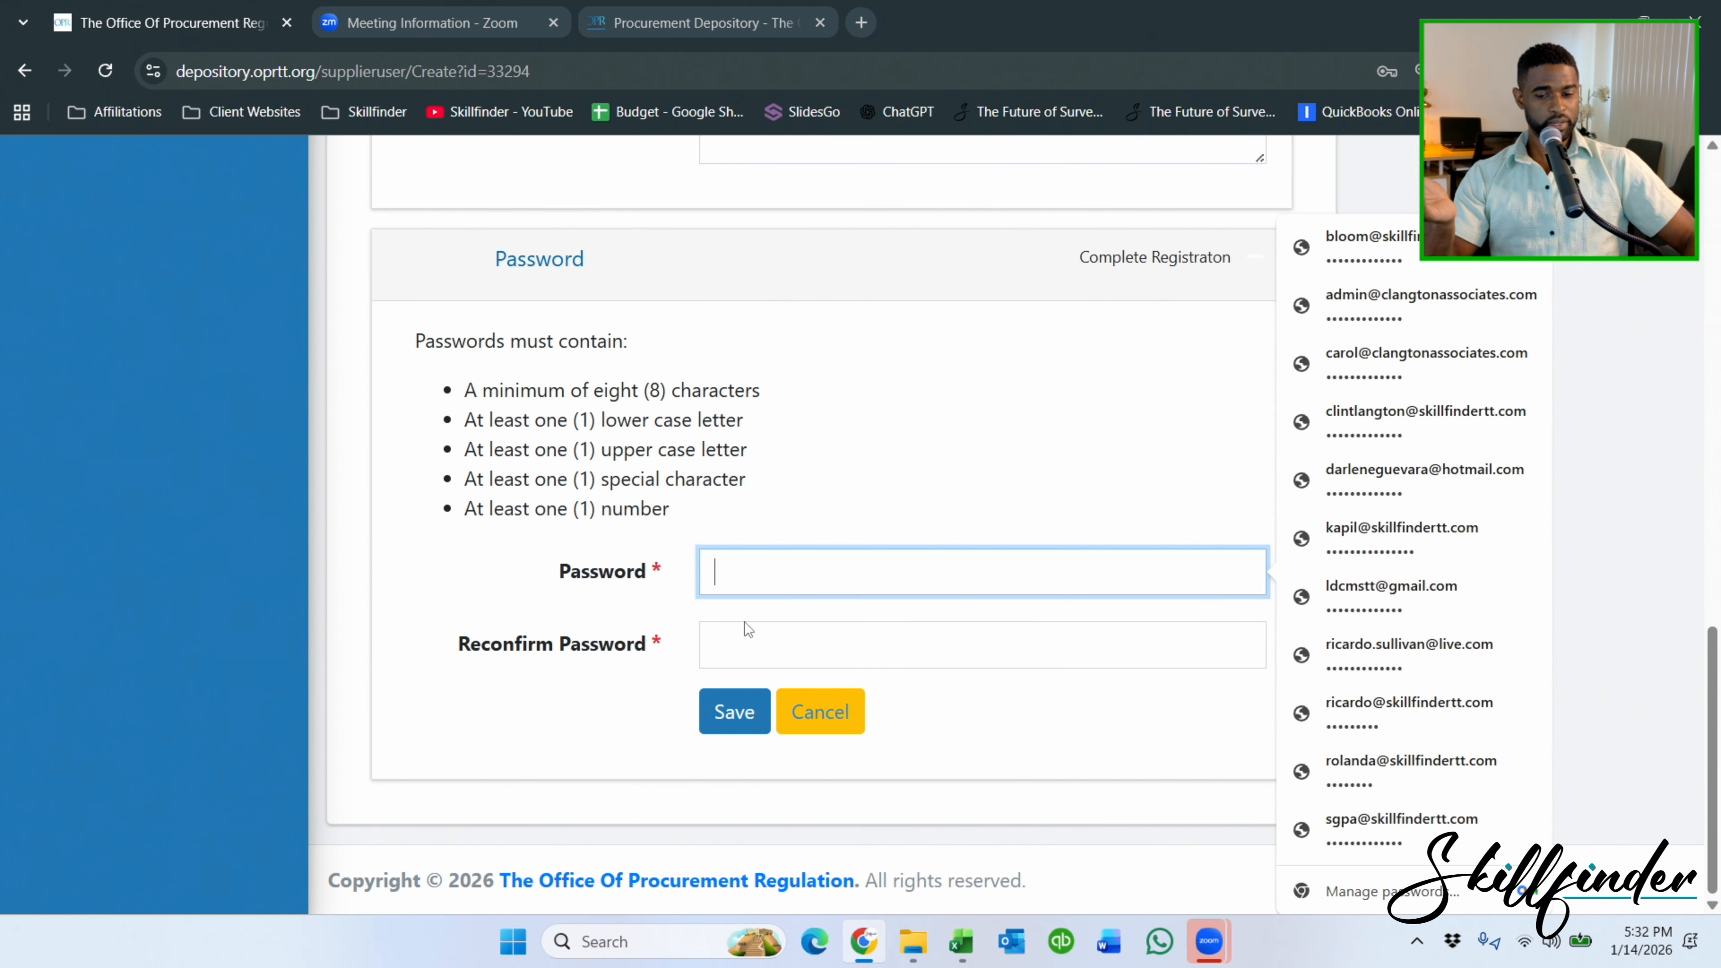
pyautogui.click(749, 640)
pyautogui.click(779, 581)
pyautogui.click(788, 642)
pyautogui.click(834, 582)
pyautogui.click(878, 653)
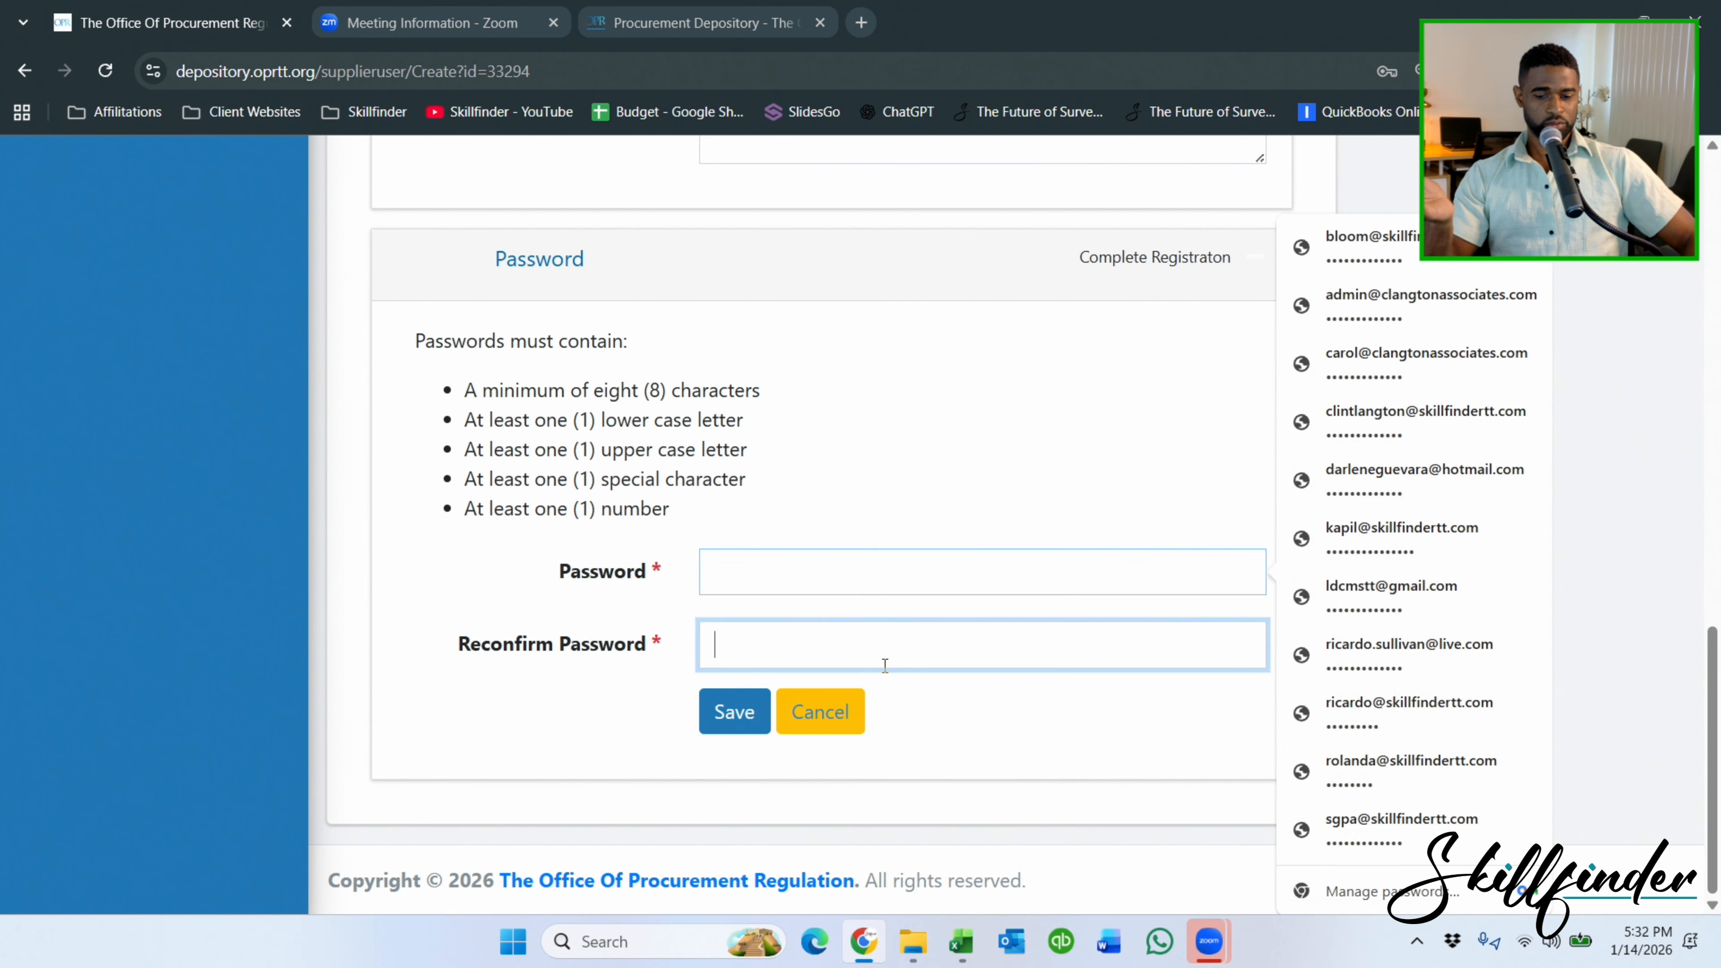
pyautogui.click(891, 590)
pyautogui.click(894, 634)
pyautogui.click(901, 566)
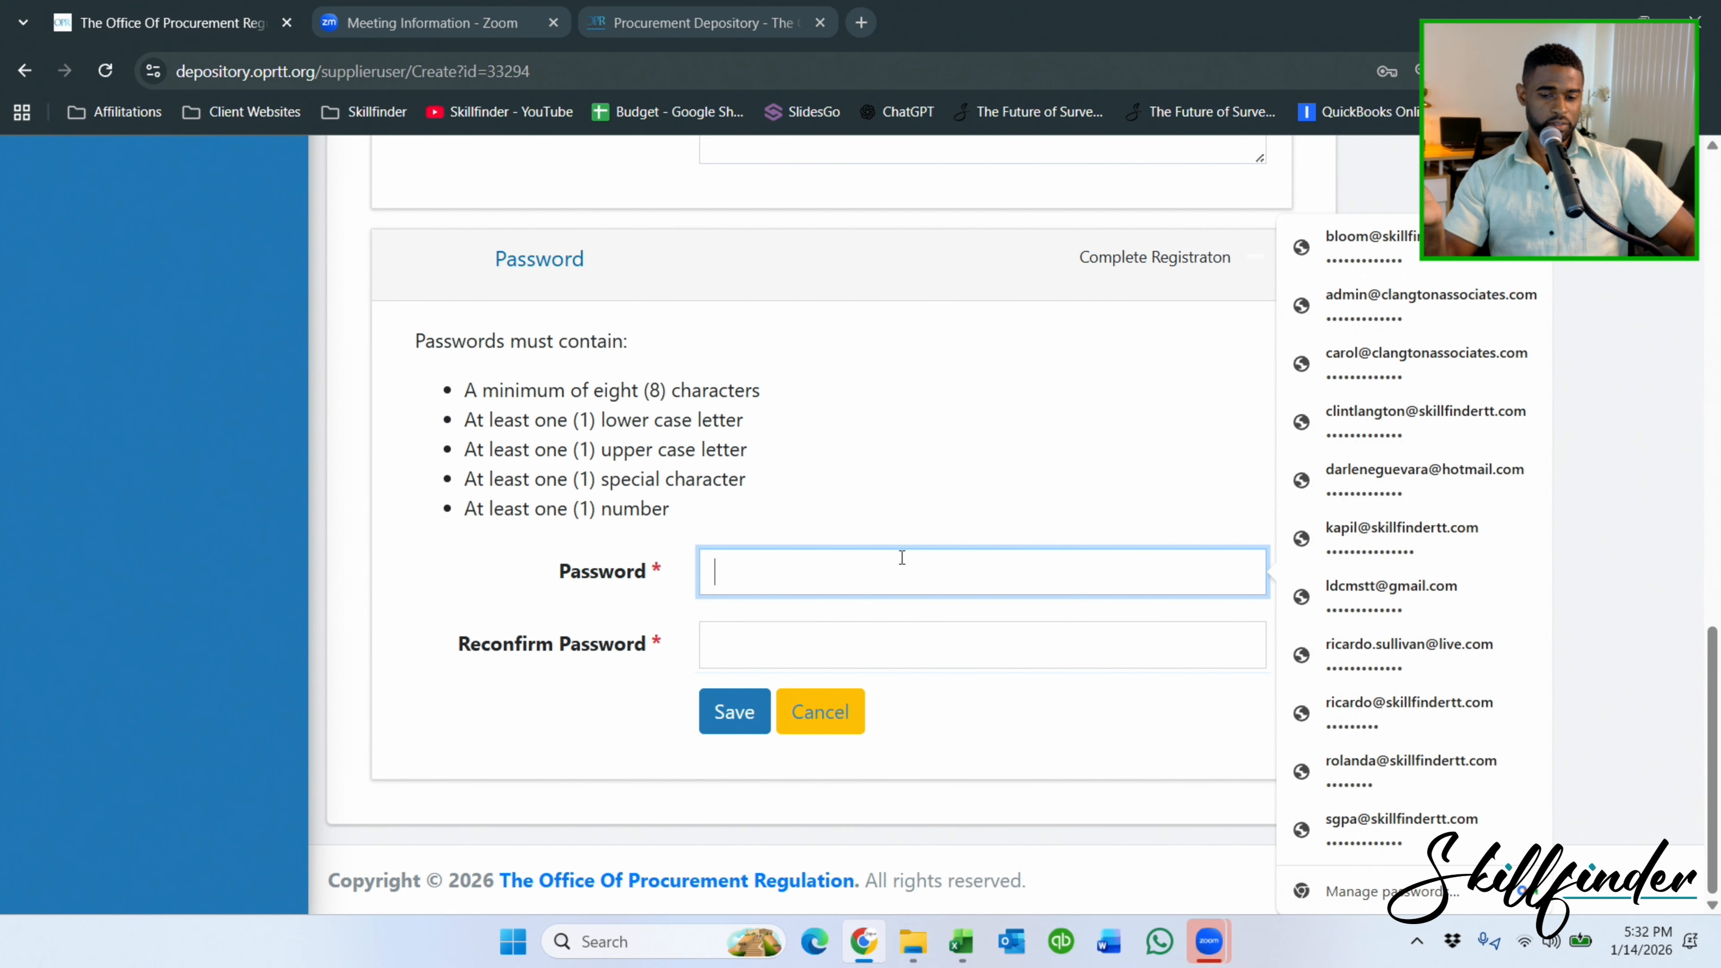
pyautogui.scroll(15, 941, 578)
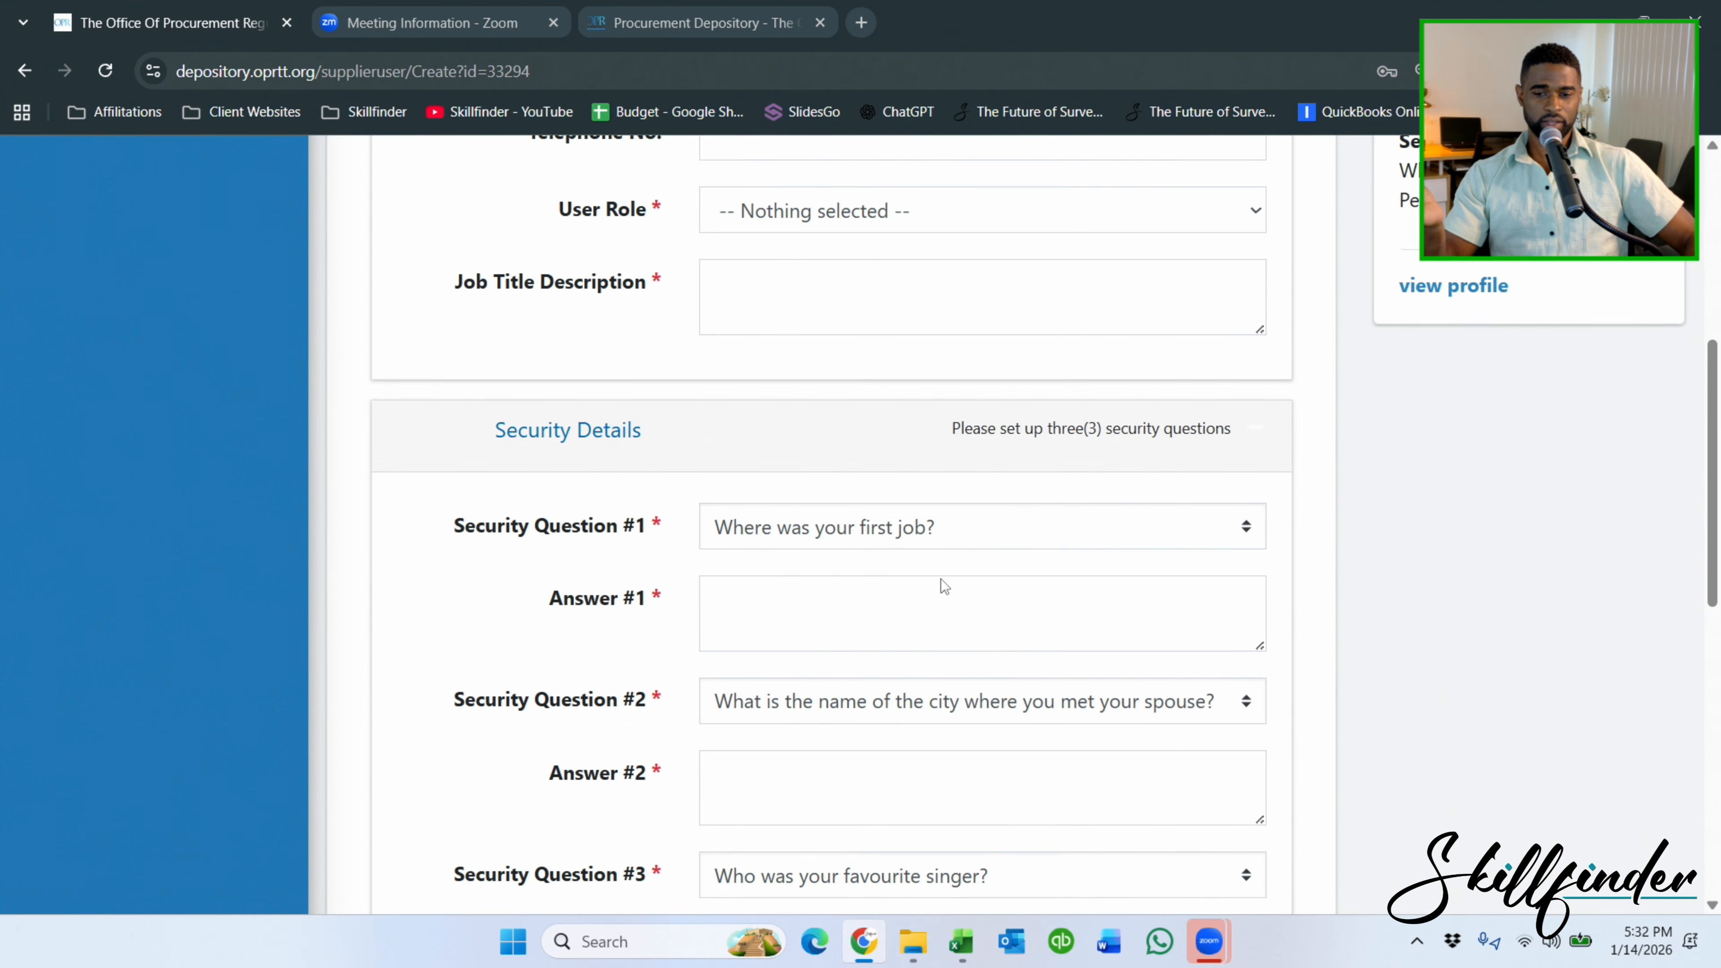
pyautogui.scroll(3, 942, 564)
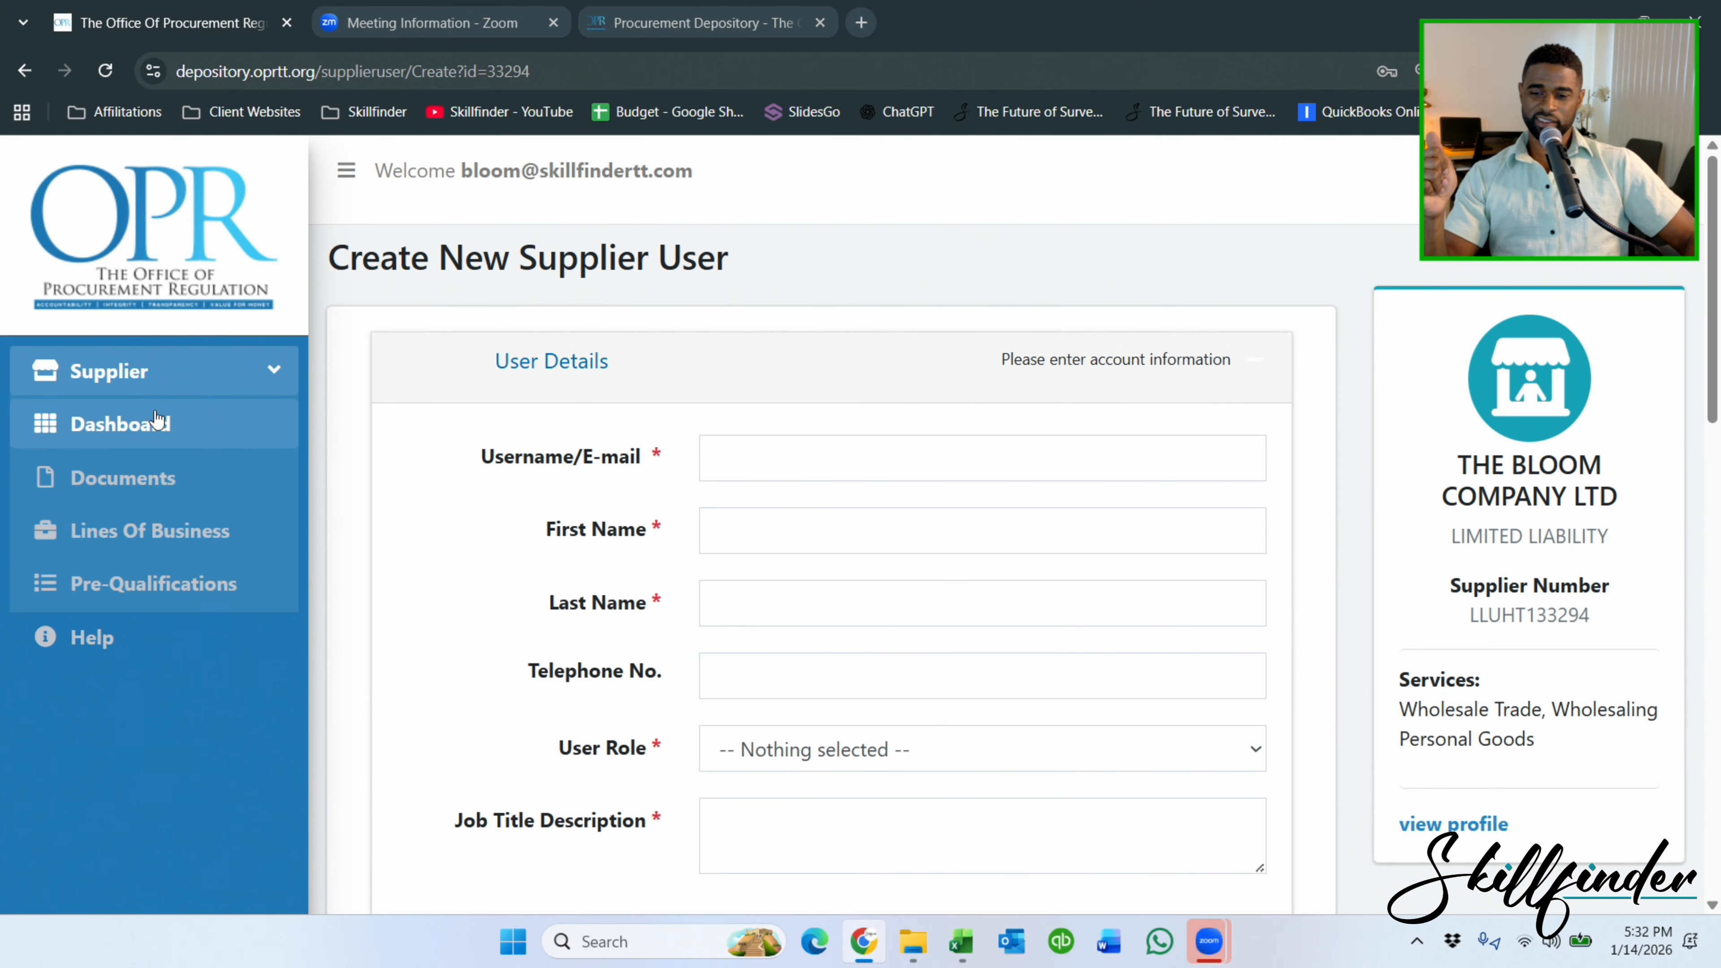
pyautogui.scroll(-10, 688, 400)
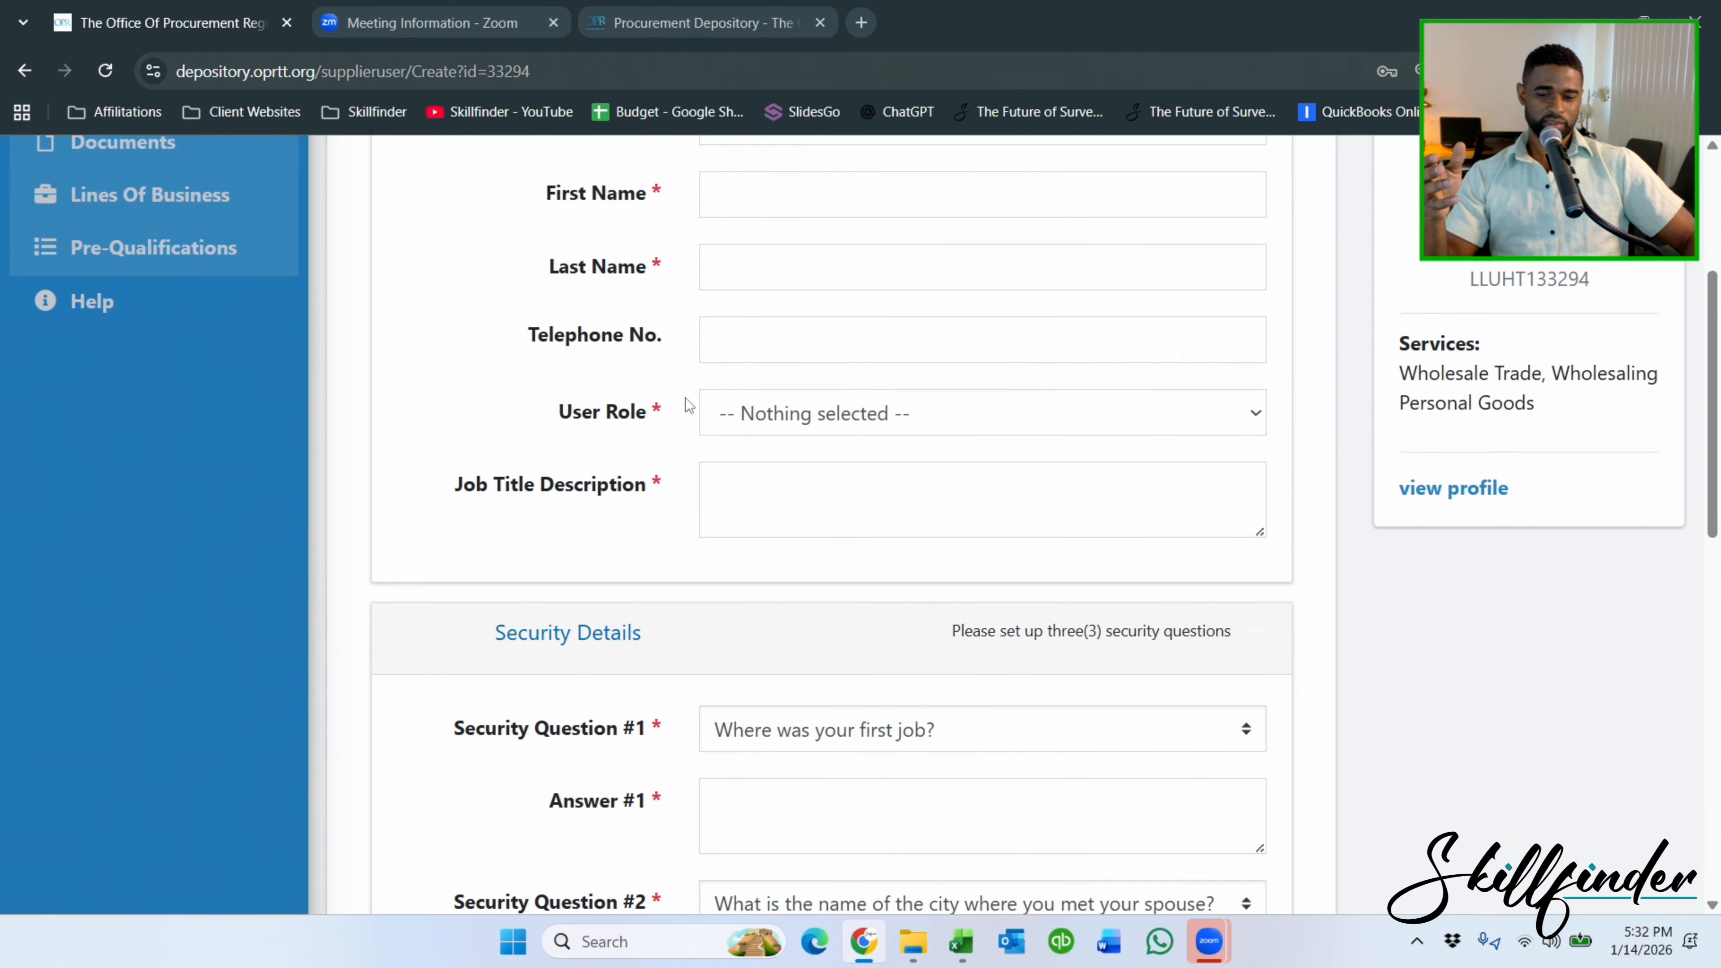
pyautogui.scroll(-5, 686, 400)
pyautogui.scroll(5, 685, 400)
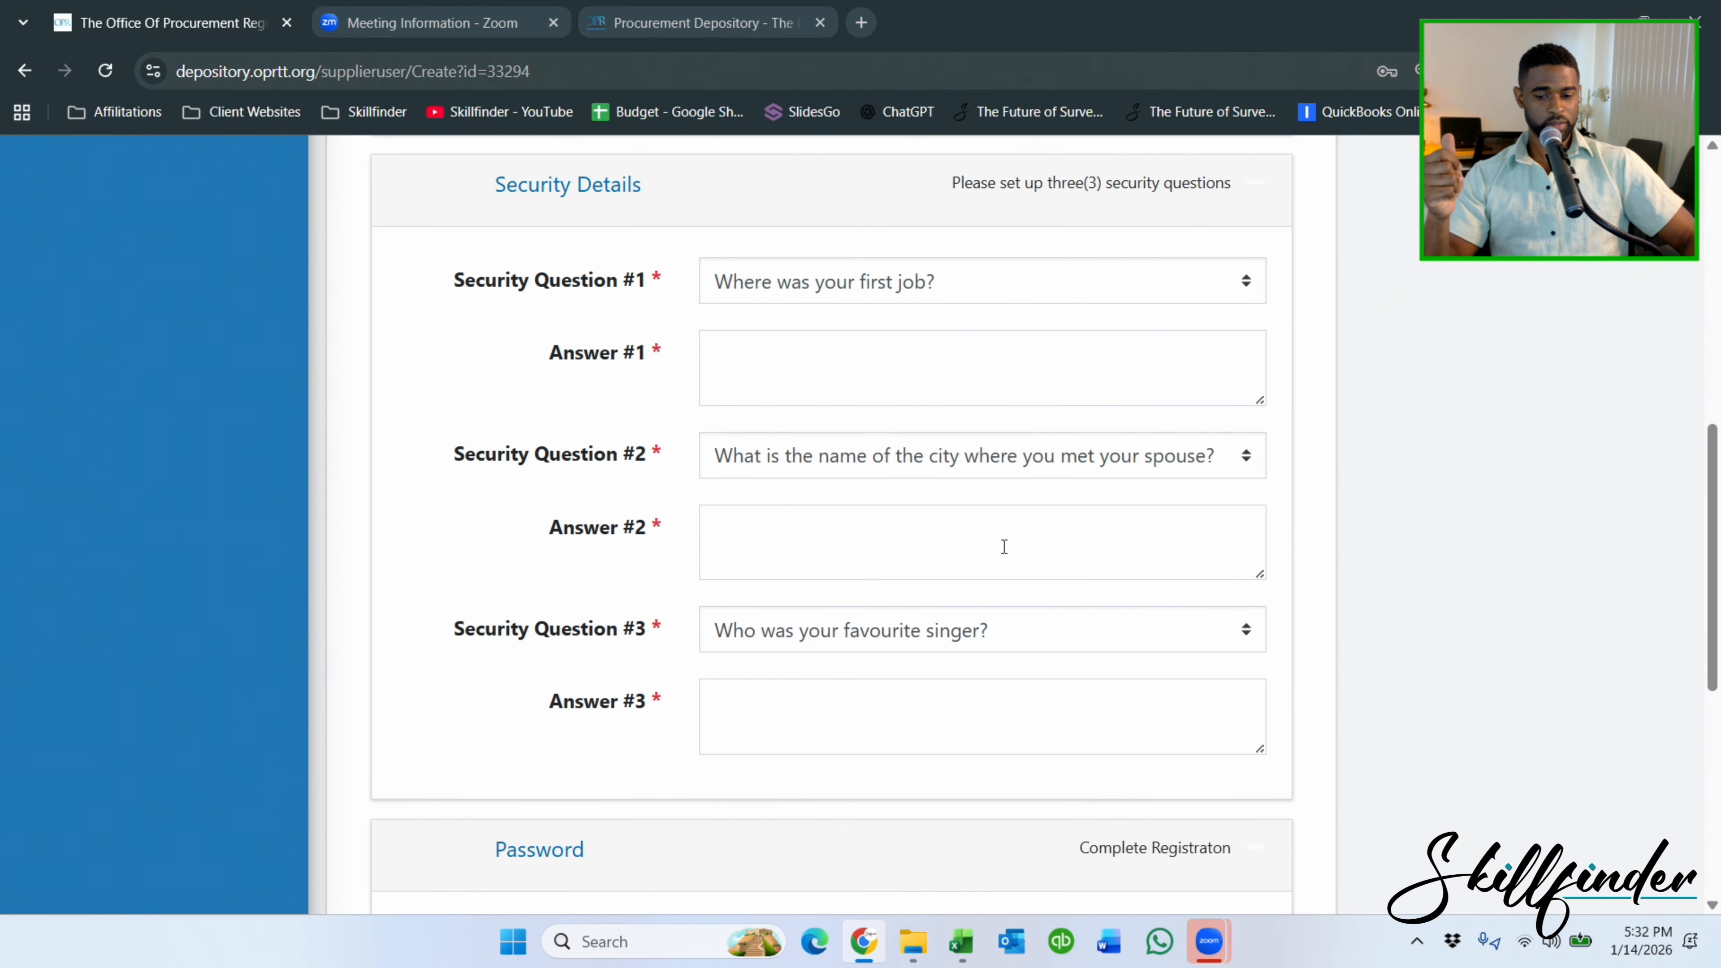
pyautogui.scroll(-5, 1005, 546)
pyautogui.scroll(15, 978, 606)
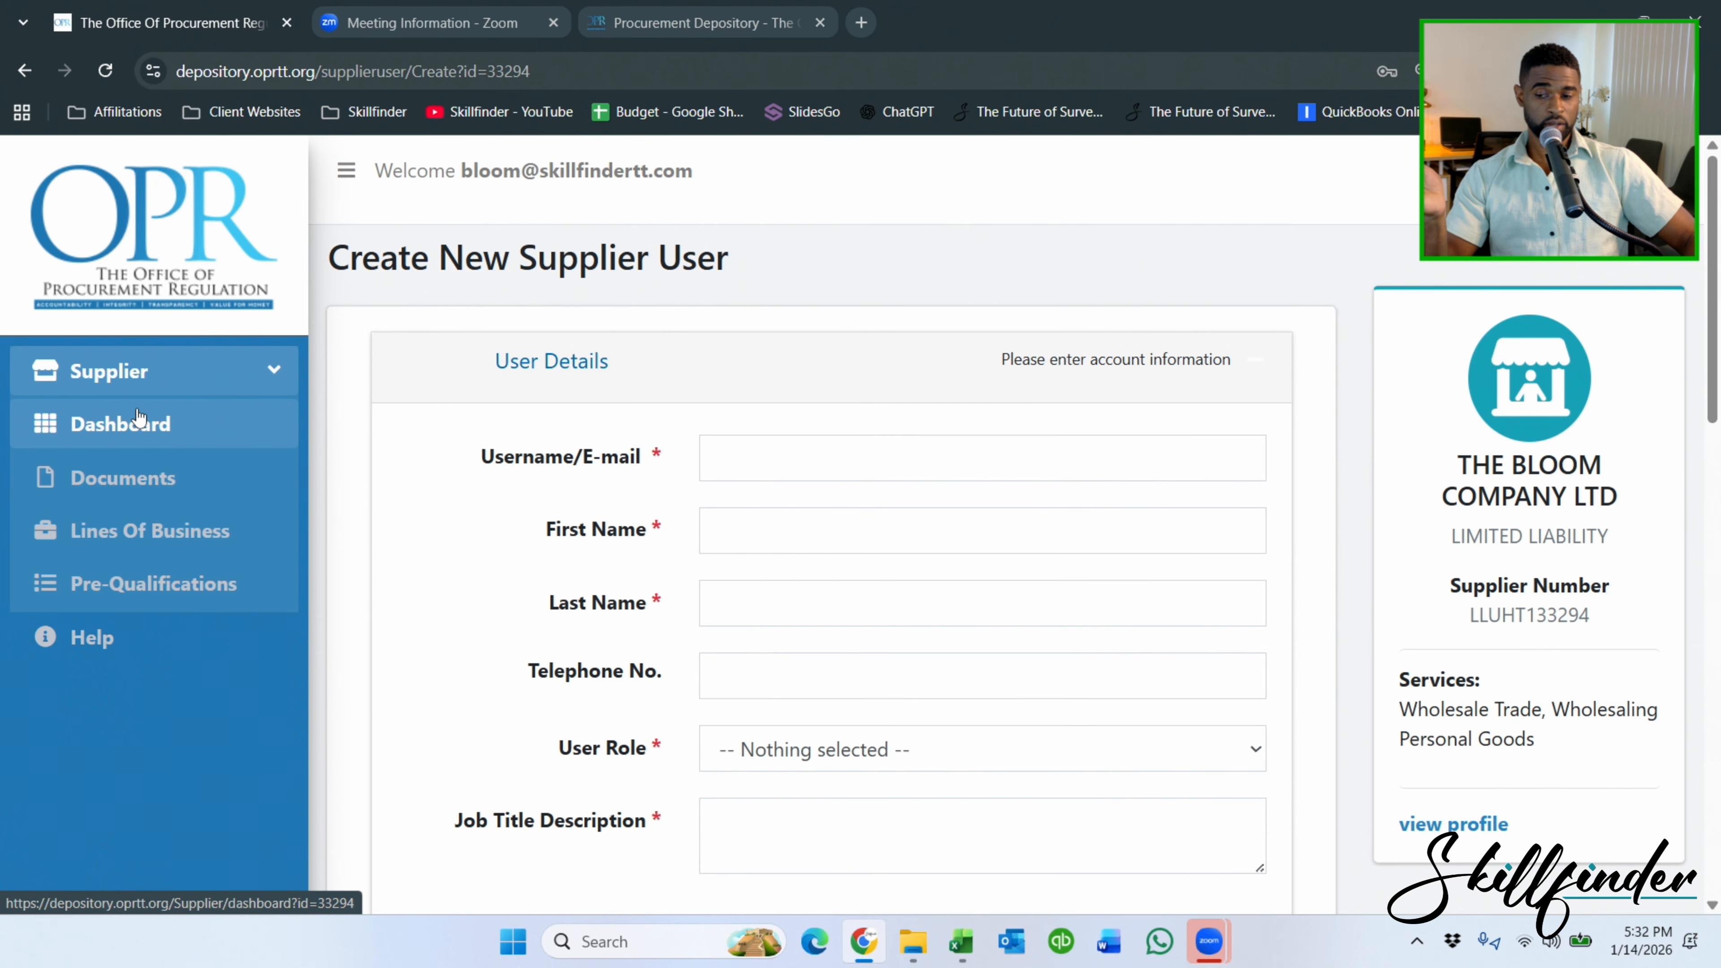
# Leave the unsaved form via Dashboard and reopen the Supplier User list, still one MANAGER account.
pyautogui.click(131, 428)
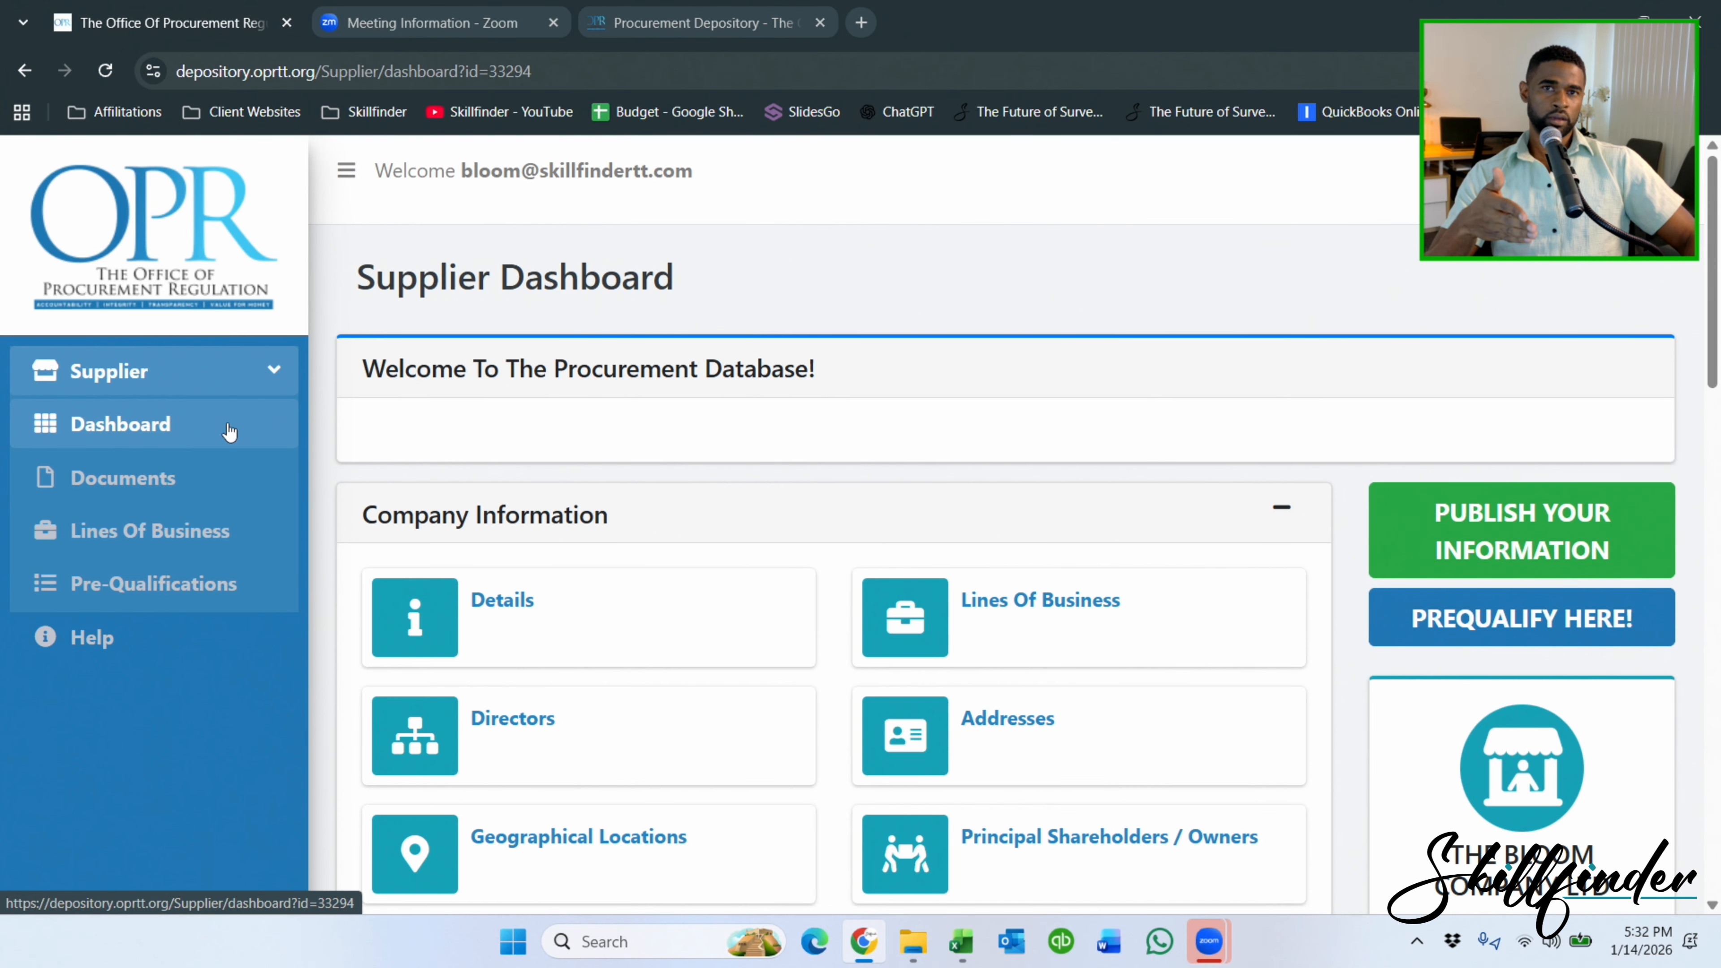
pyautogui.scroll(-6, 238, 468)
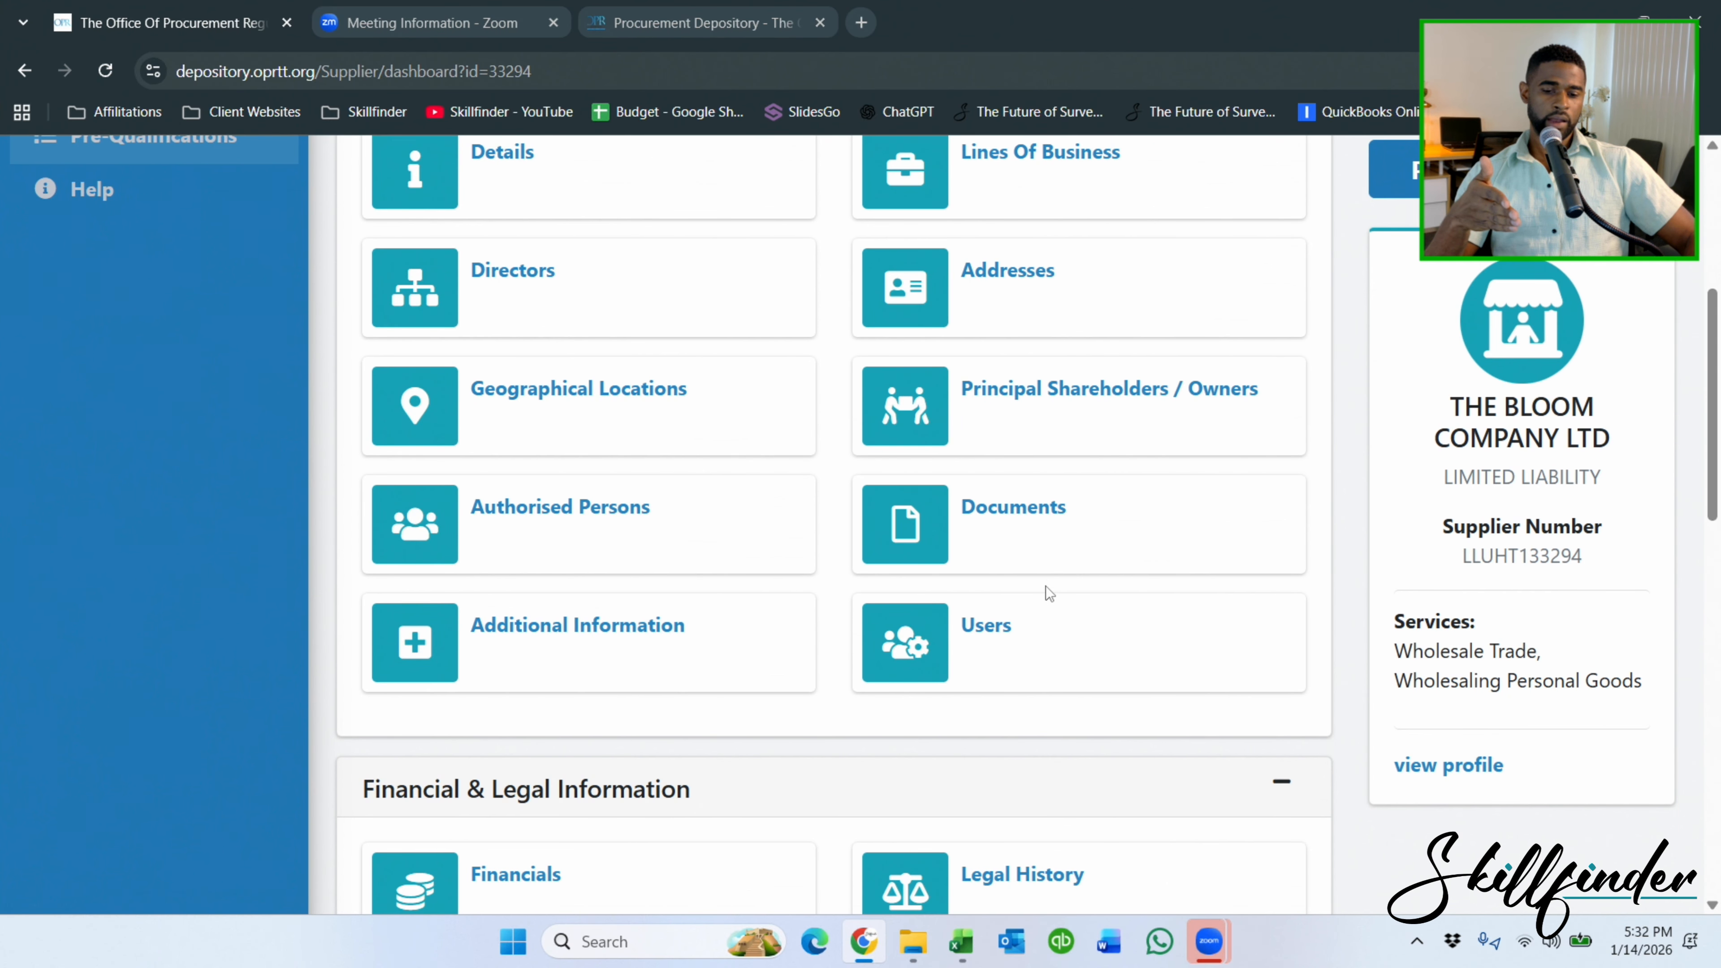
pyautogui.click(989, 645)
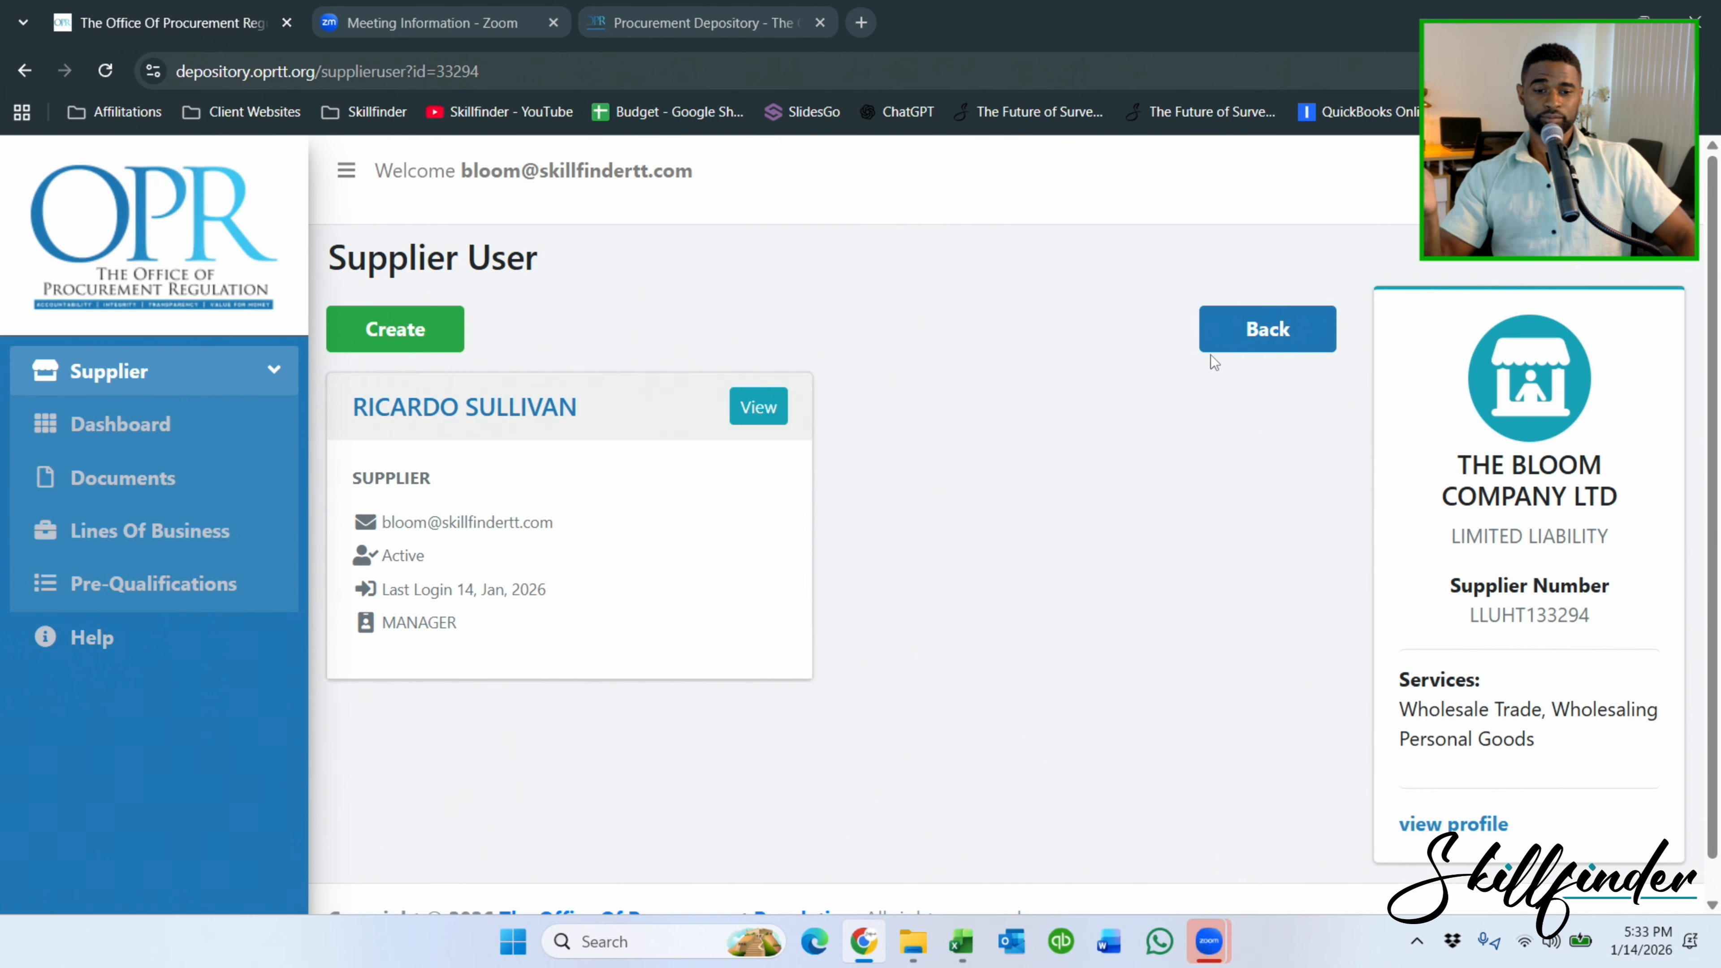
# Go back to the dashboard and open the Supplier Insurance page, which has no records.
pyautogui.click(362, 346)
pyautogui.scroll(-6, 711, 229)
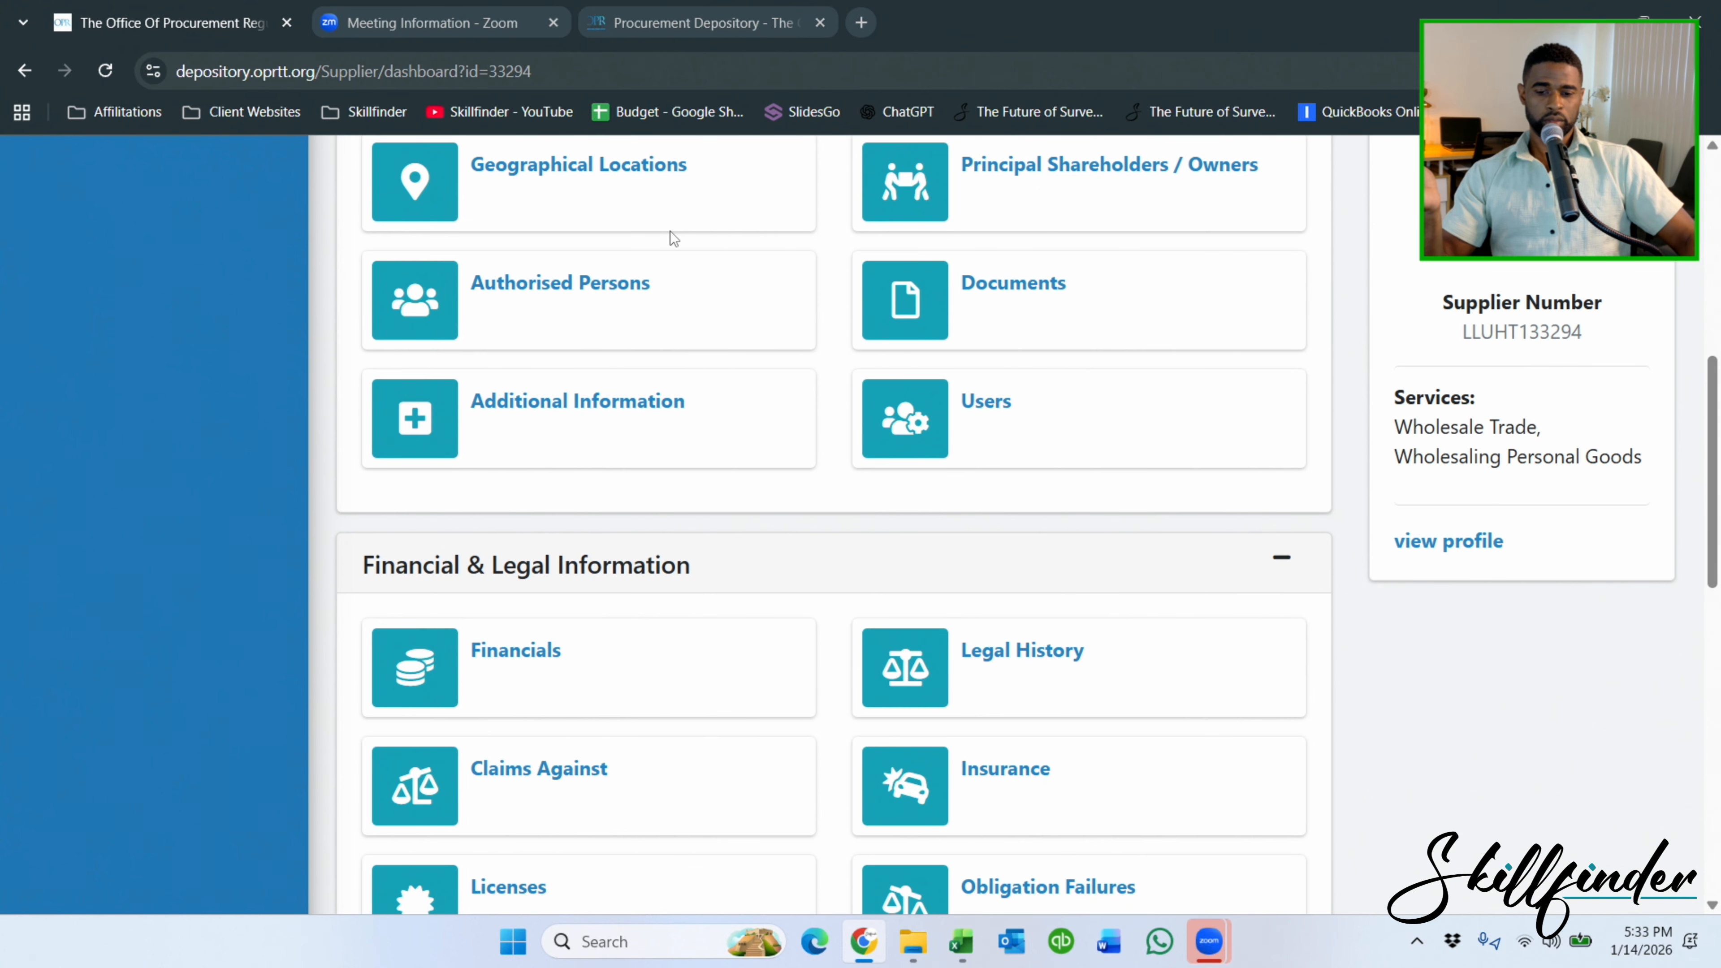
pyautogui.scroll(-1, 764, 267)
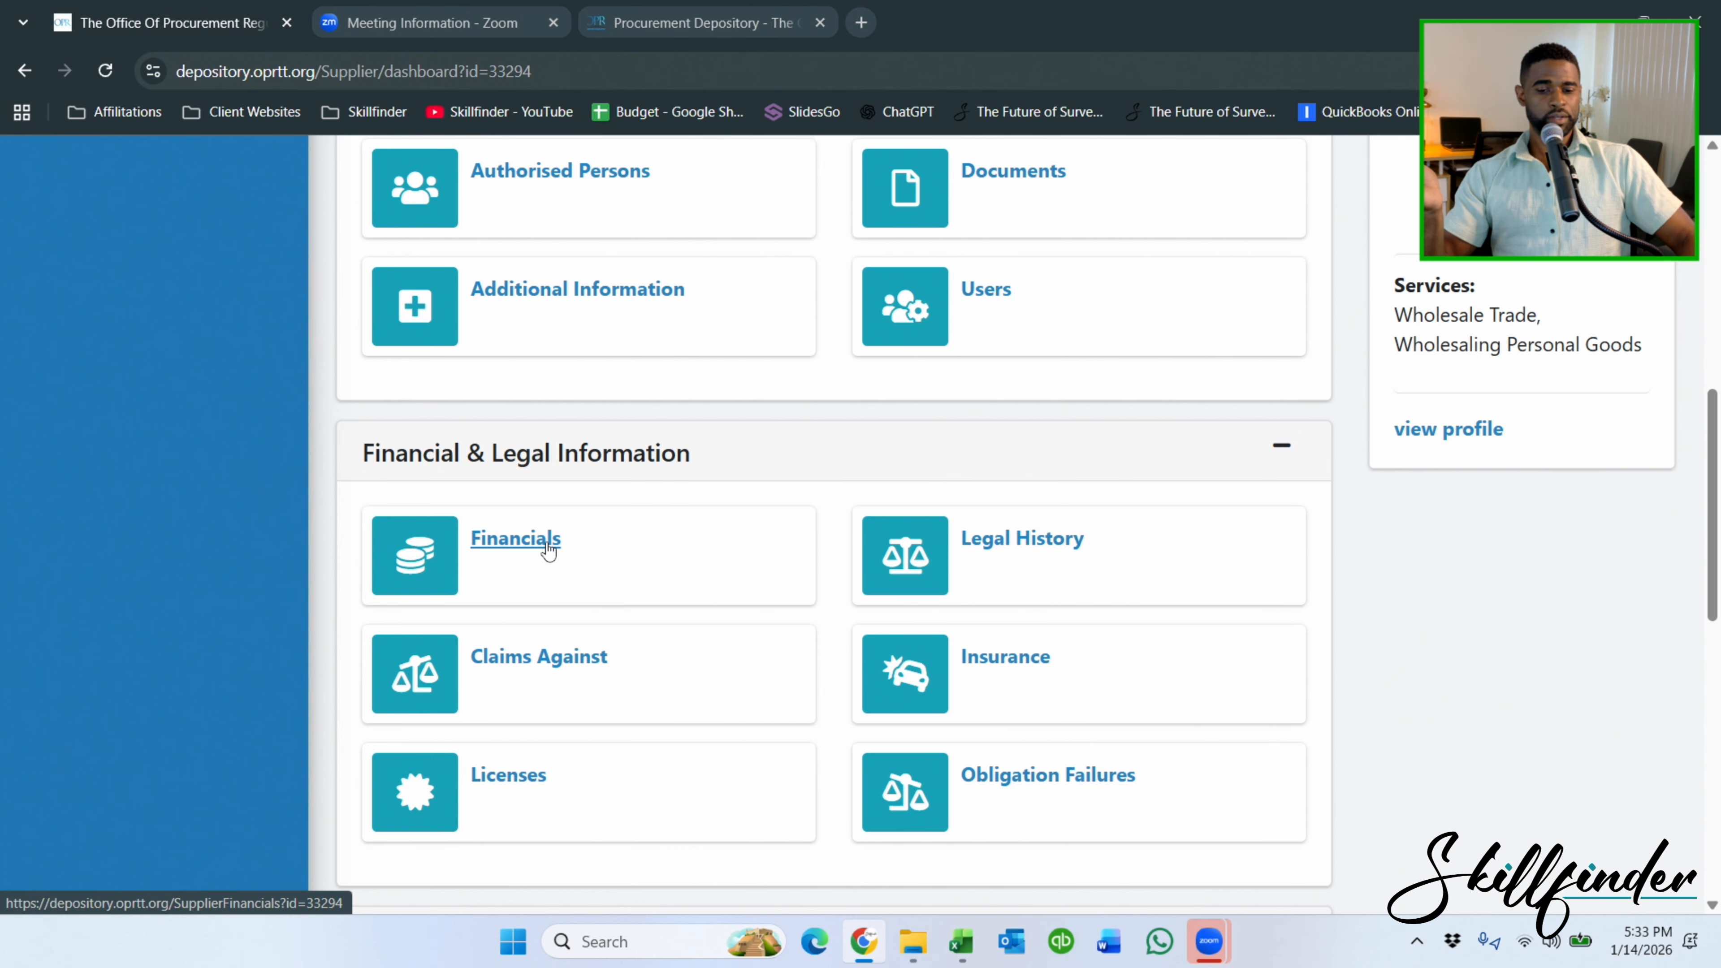
pyautogui.scroll(-2, 739, 533)
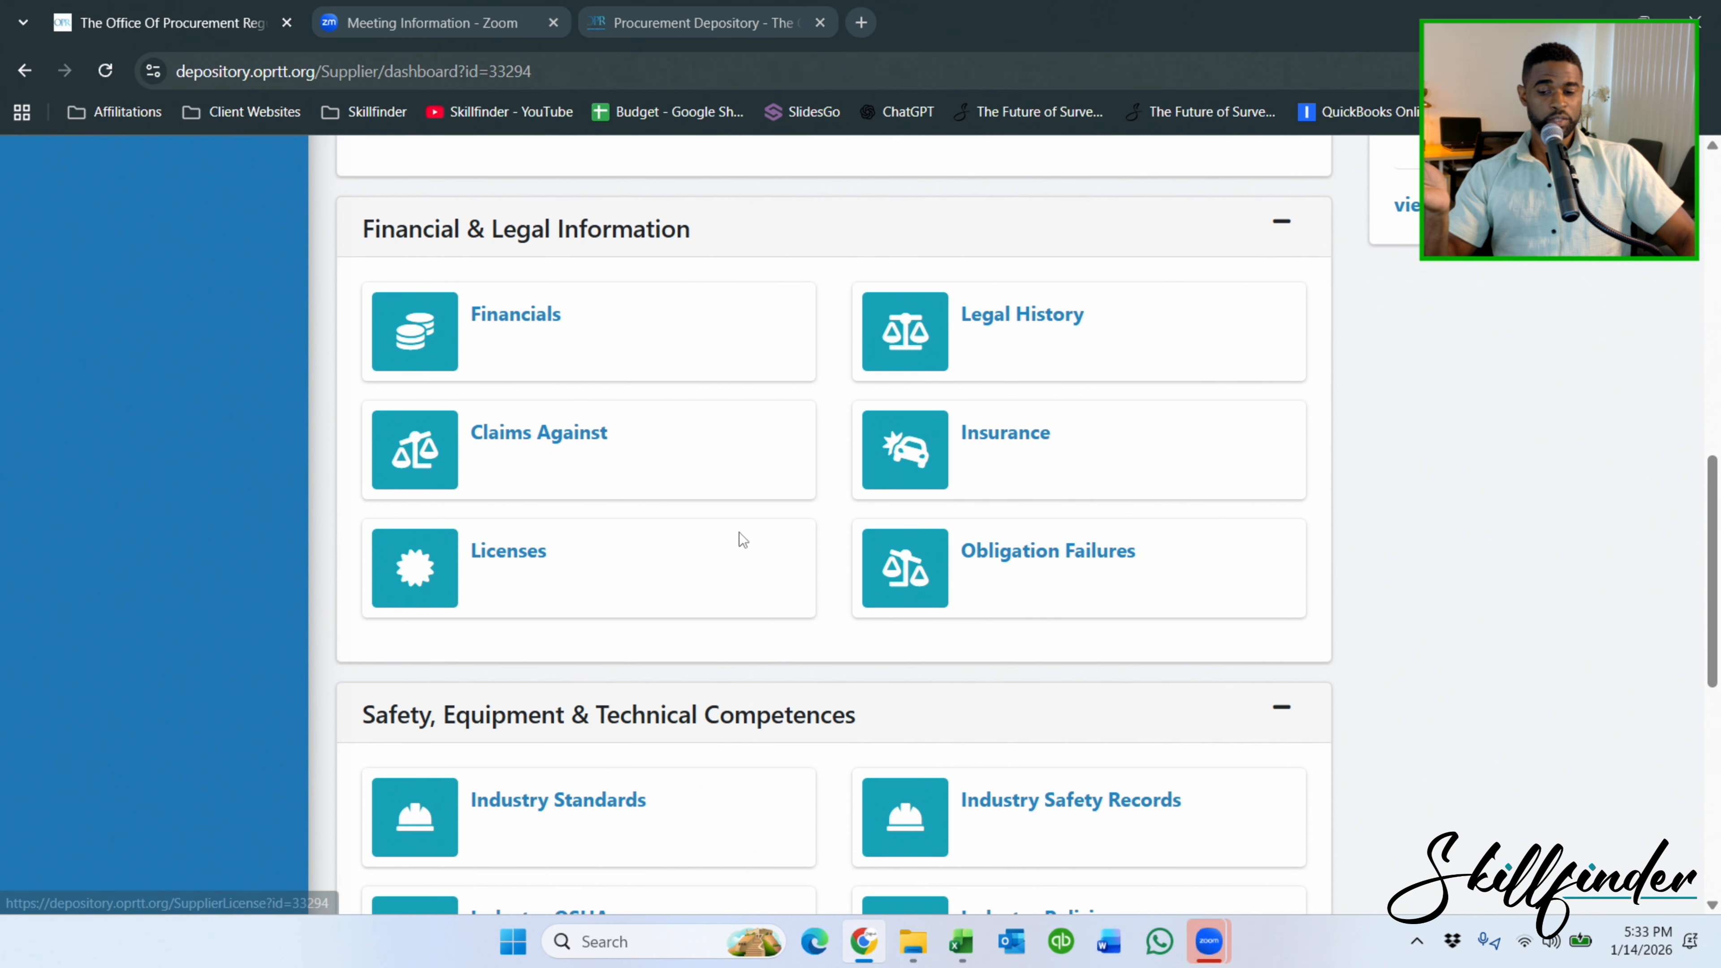
pyautogui.click(1009, 441)
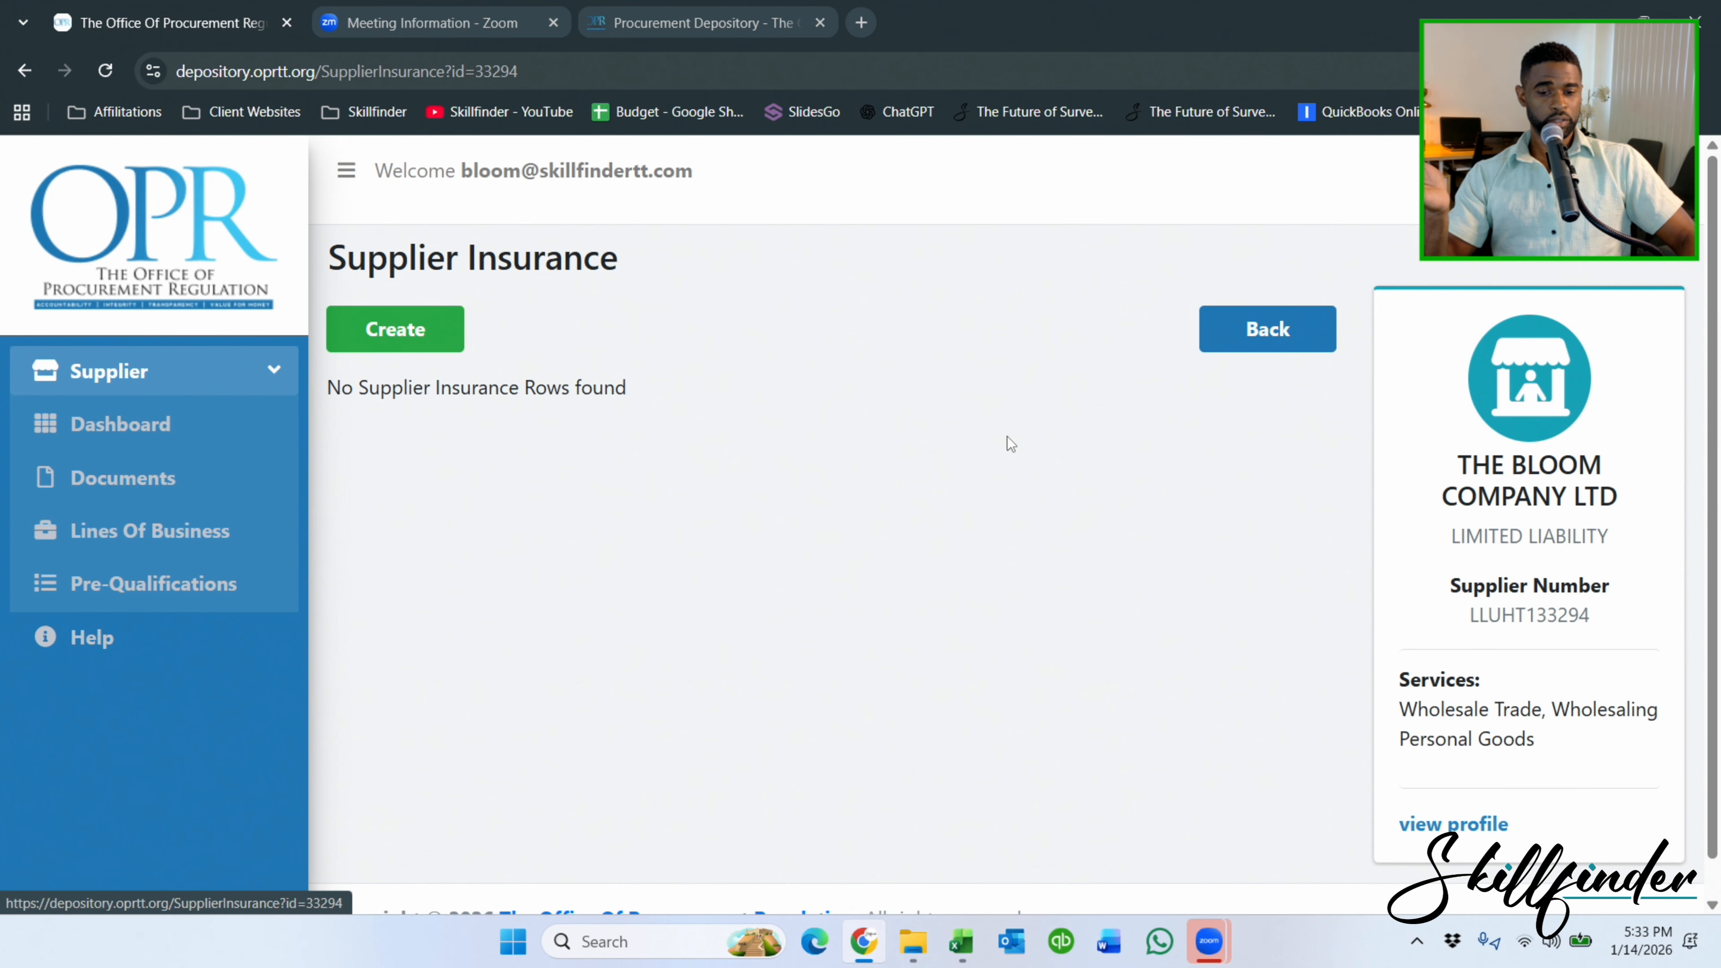
pyautogui.click(1299, 330)
pyautogui.scroll(-7, 1096, 355)
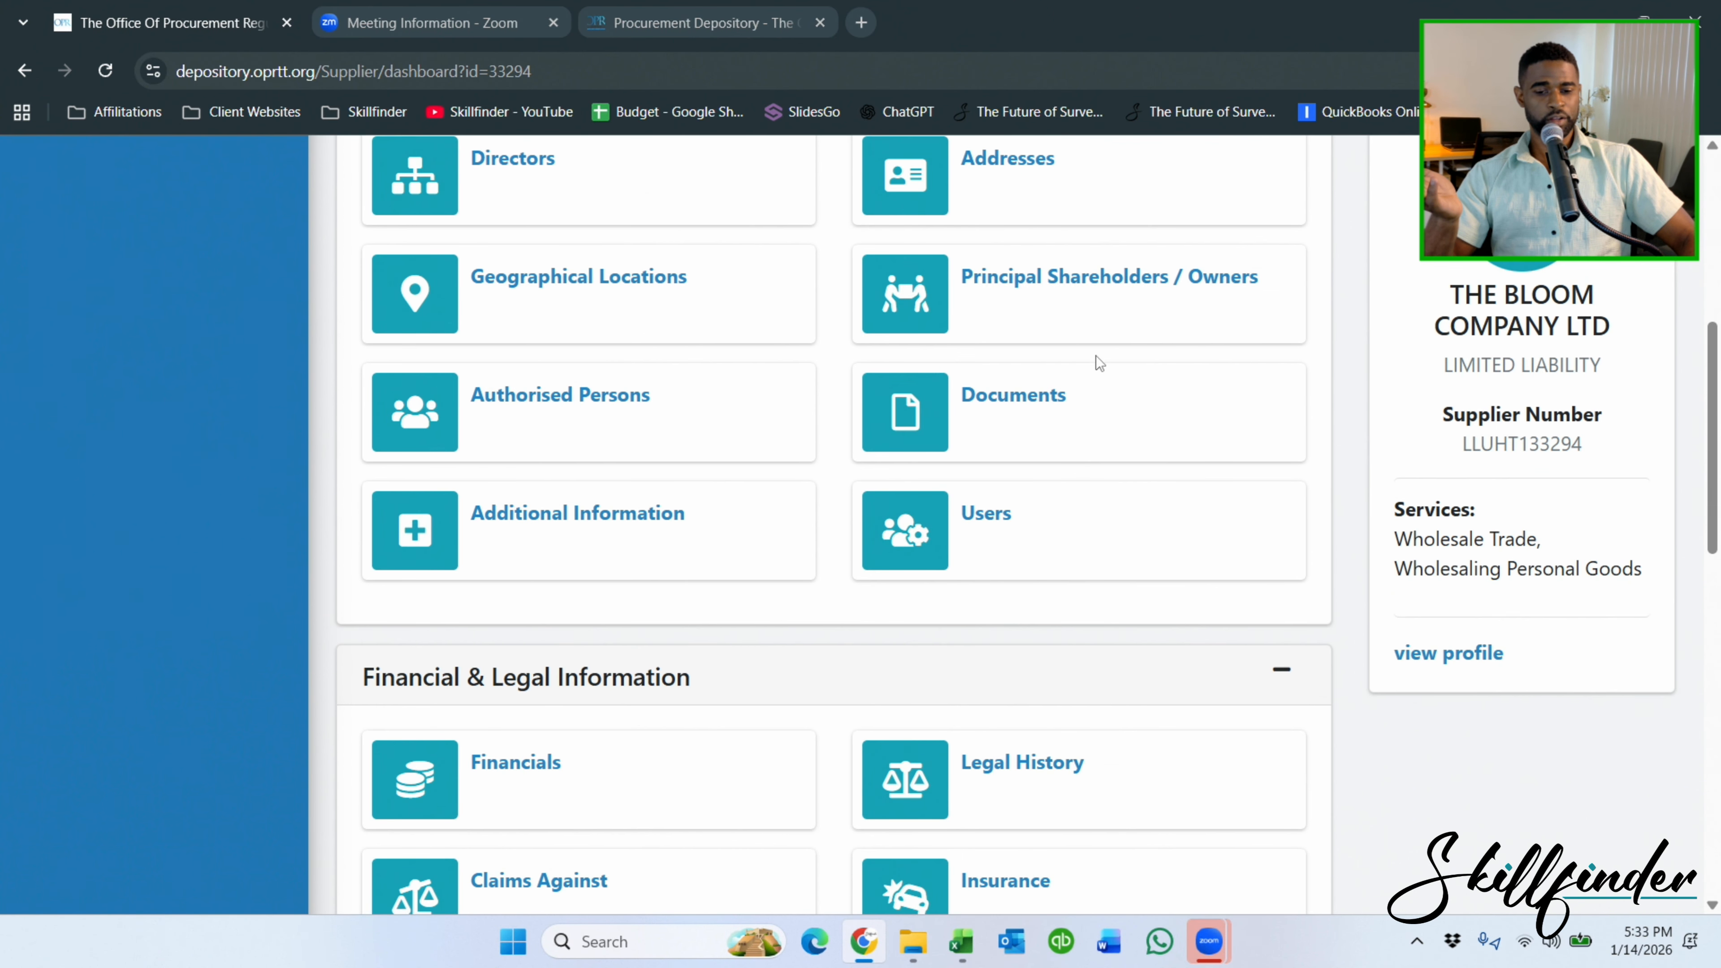
pyautogui.scroll(-2, 1069, 410)
pyautogui.click(1037, 437)
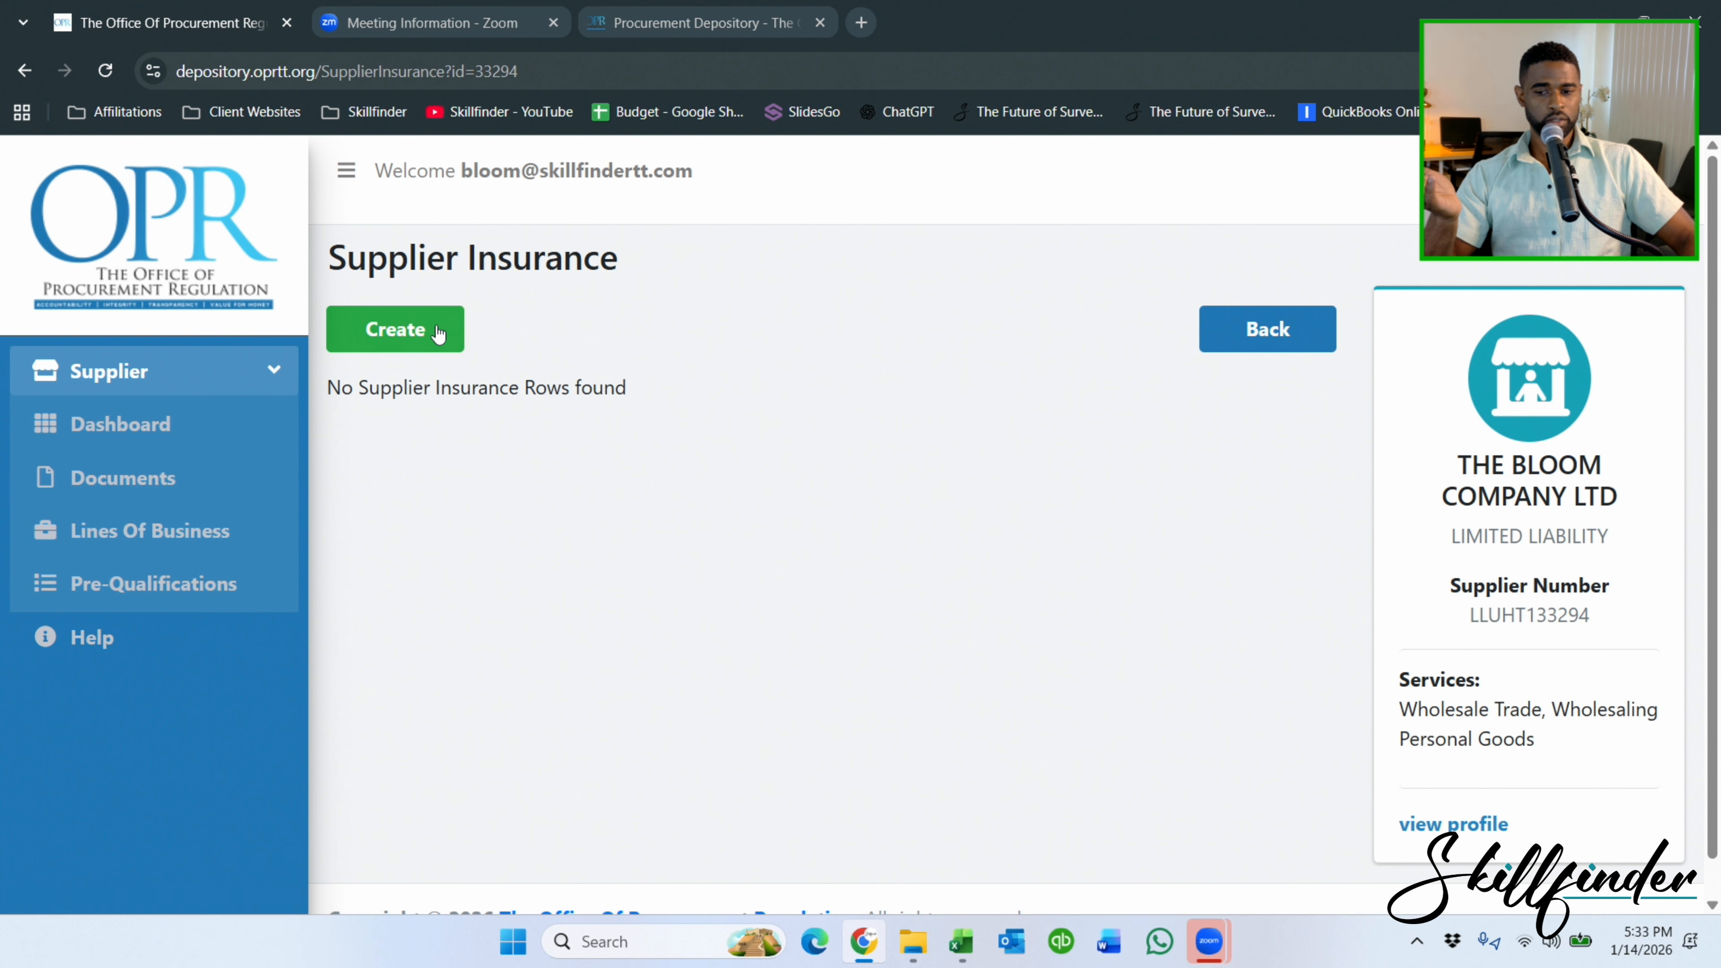
# Preview a new PROFESSIONAL INDEMNITY (CONSULTANTS) insurance record, then discard it and return to the dashboard.
pyautogui.click(415, 331)
pyautogui.click(906, 369)
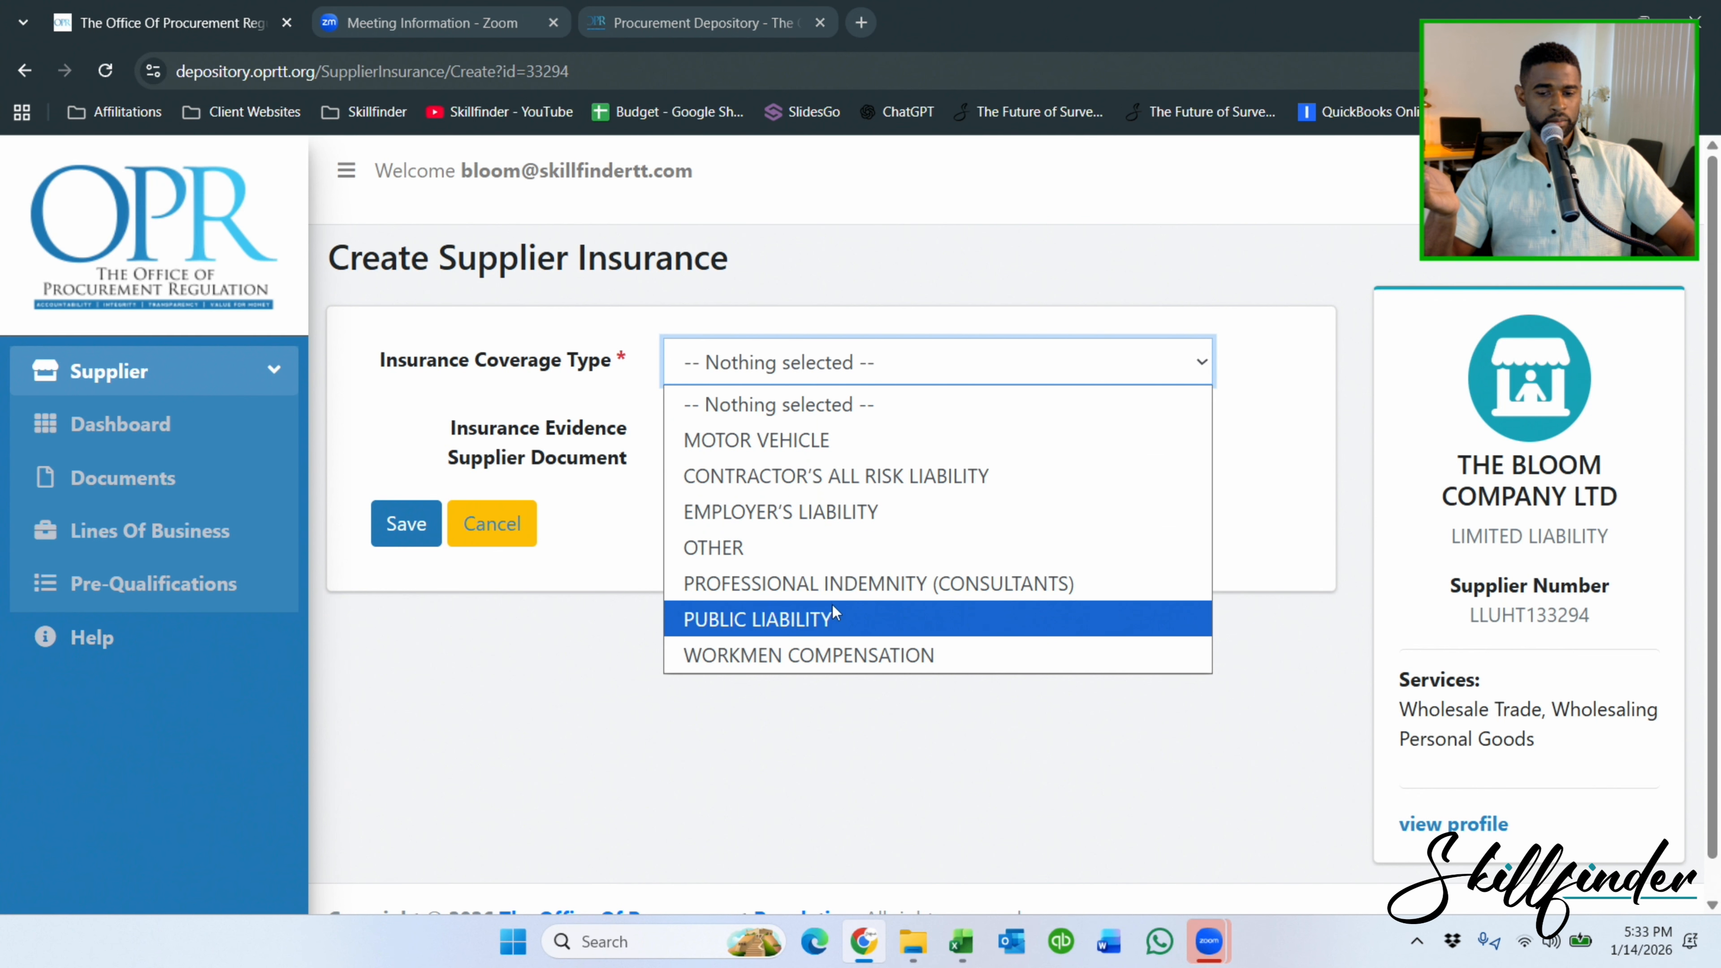
pyautogui.click(835, 588)
pyautogui.click(801, 423)
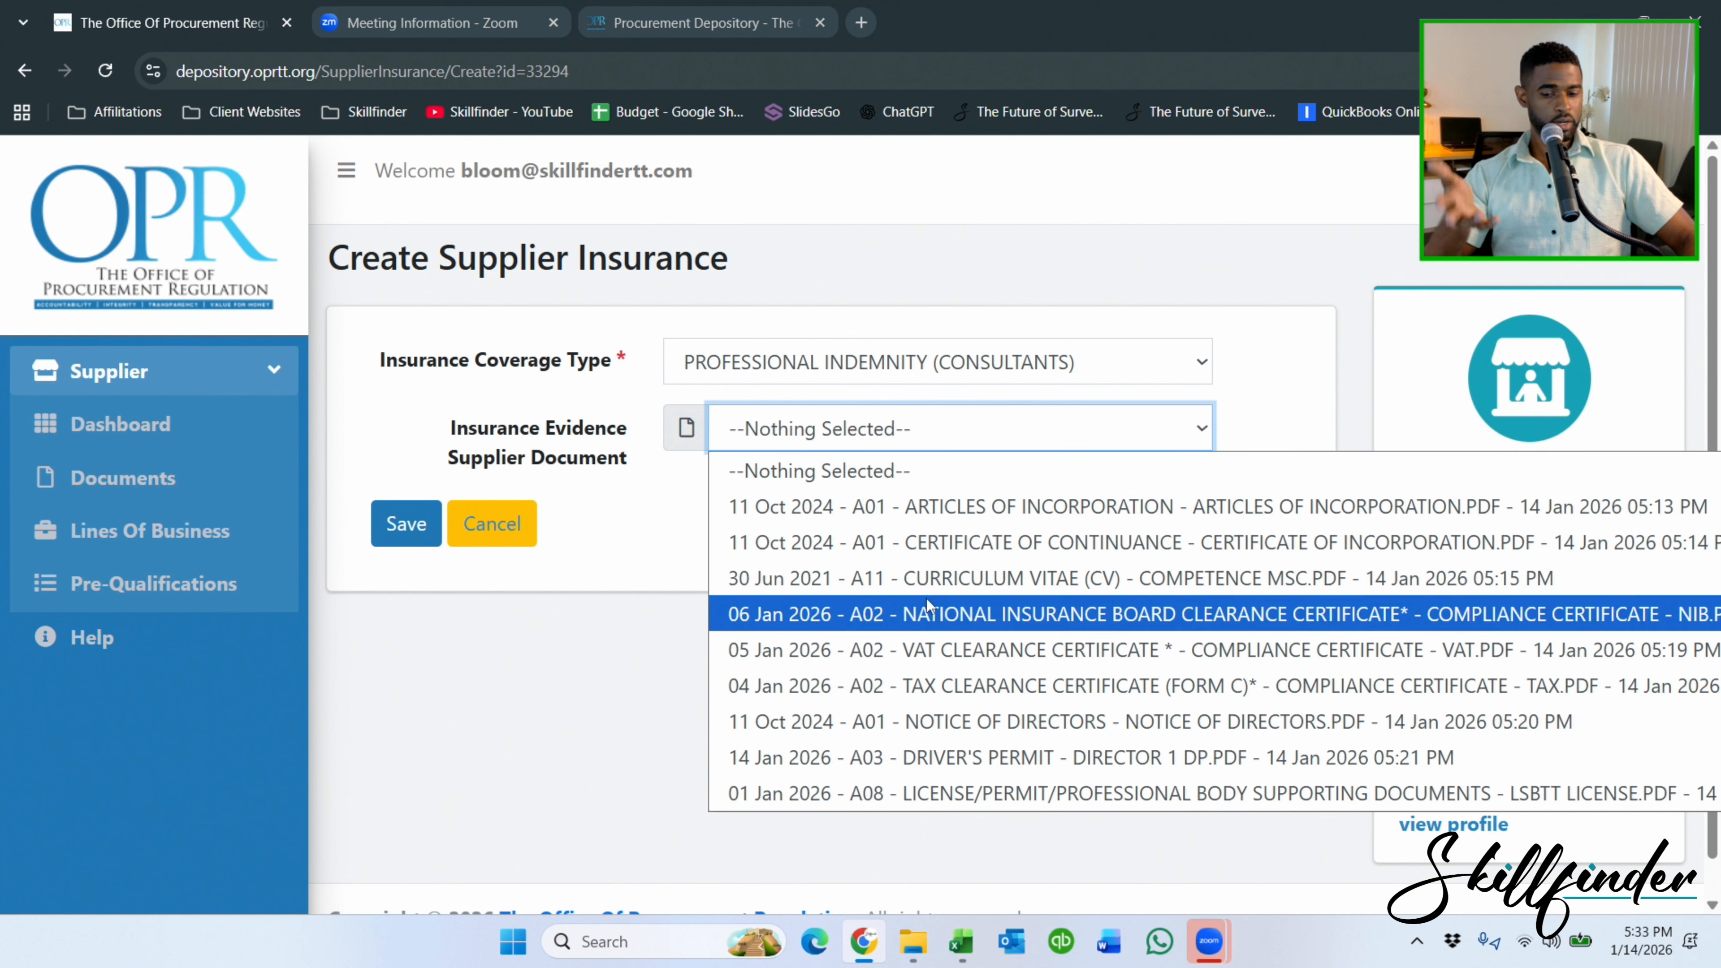
pyautogui.click(576, 638)
pyautogui.click(504, 518)
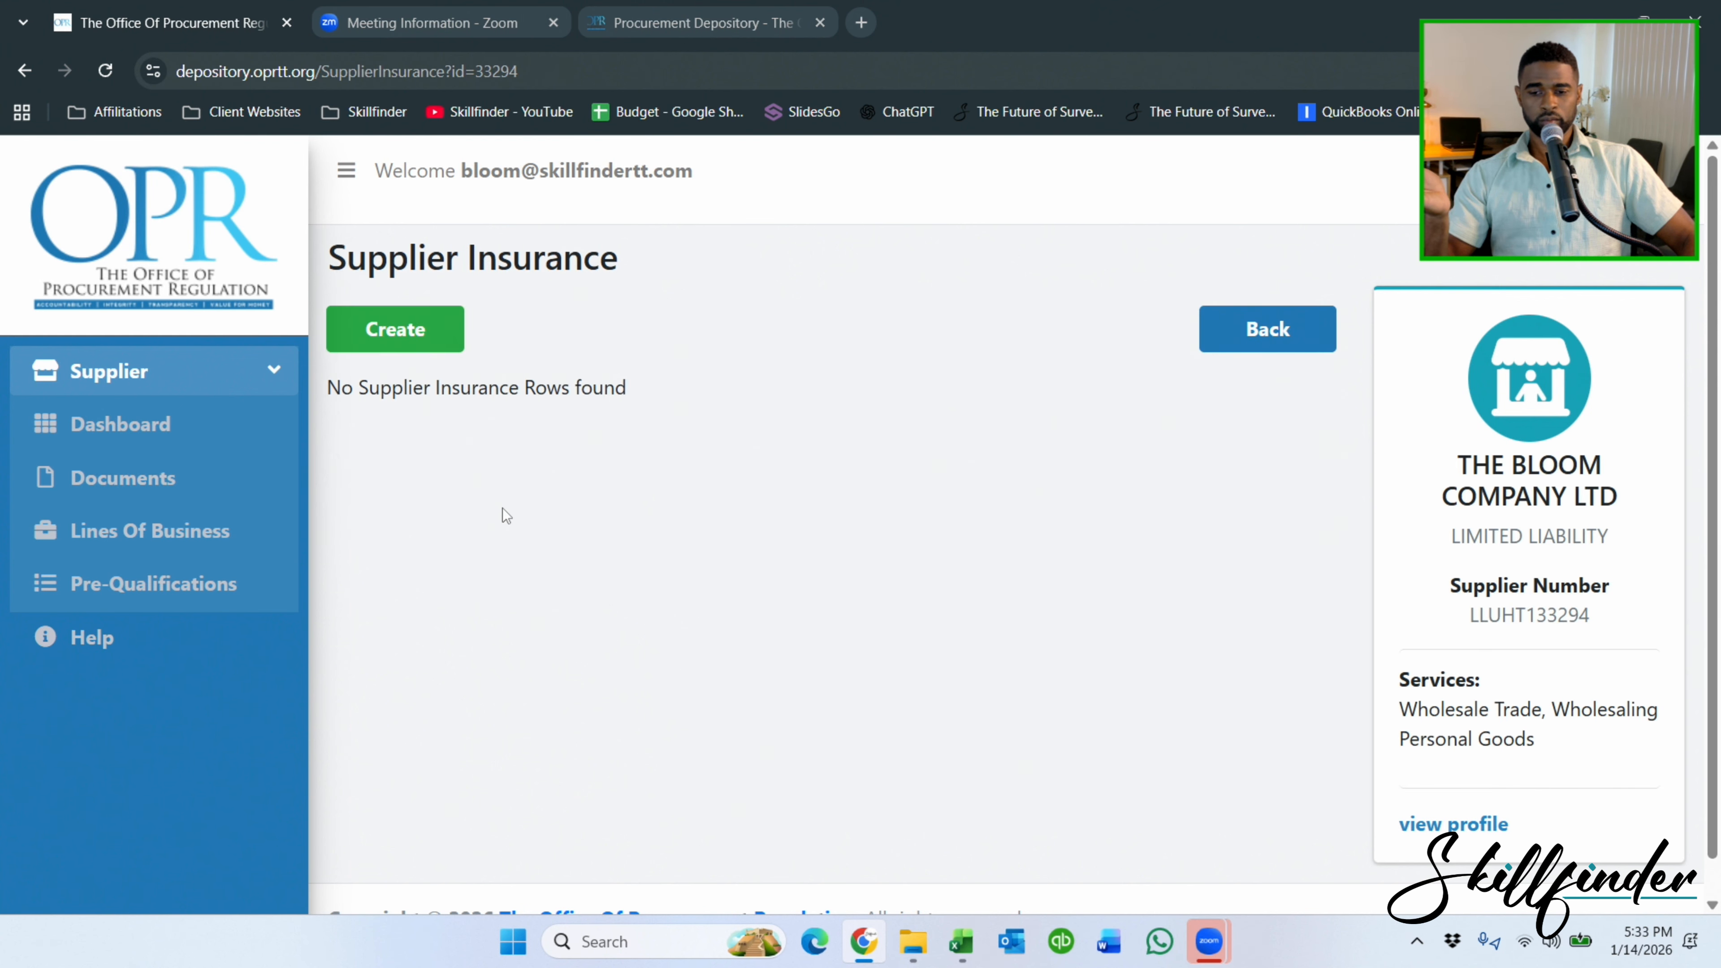
pyautogui.click(1275, 333)
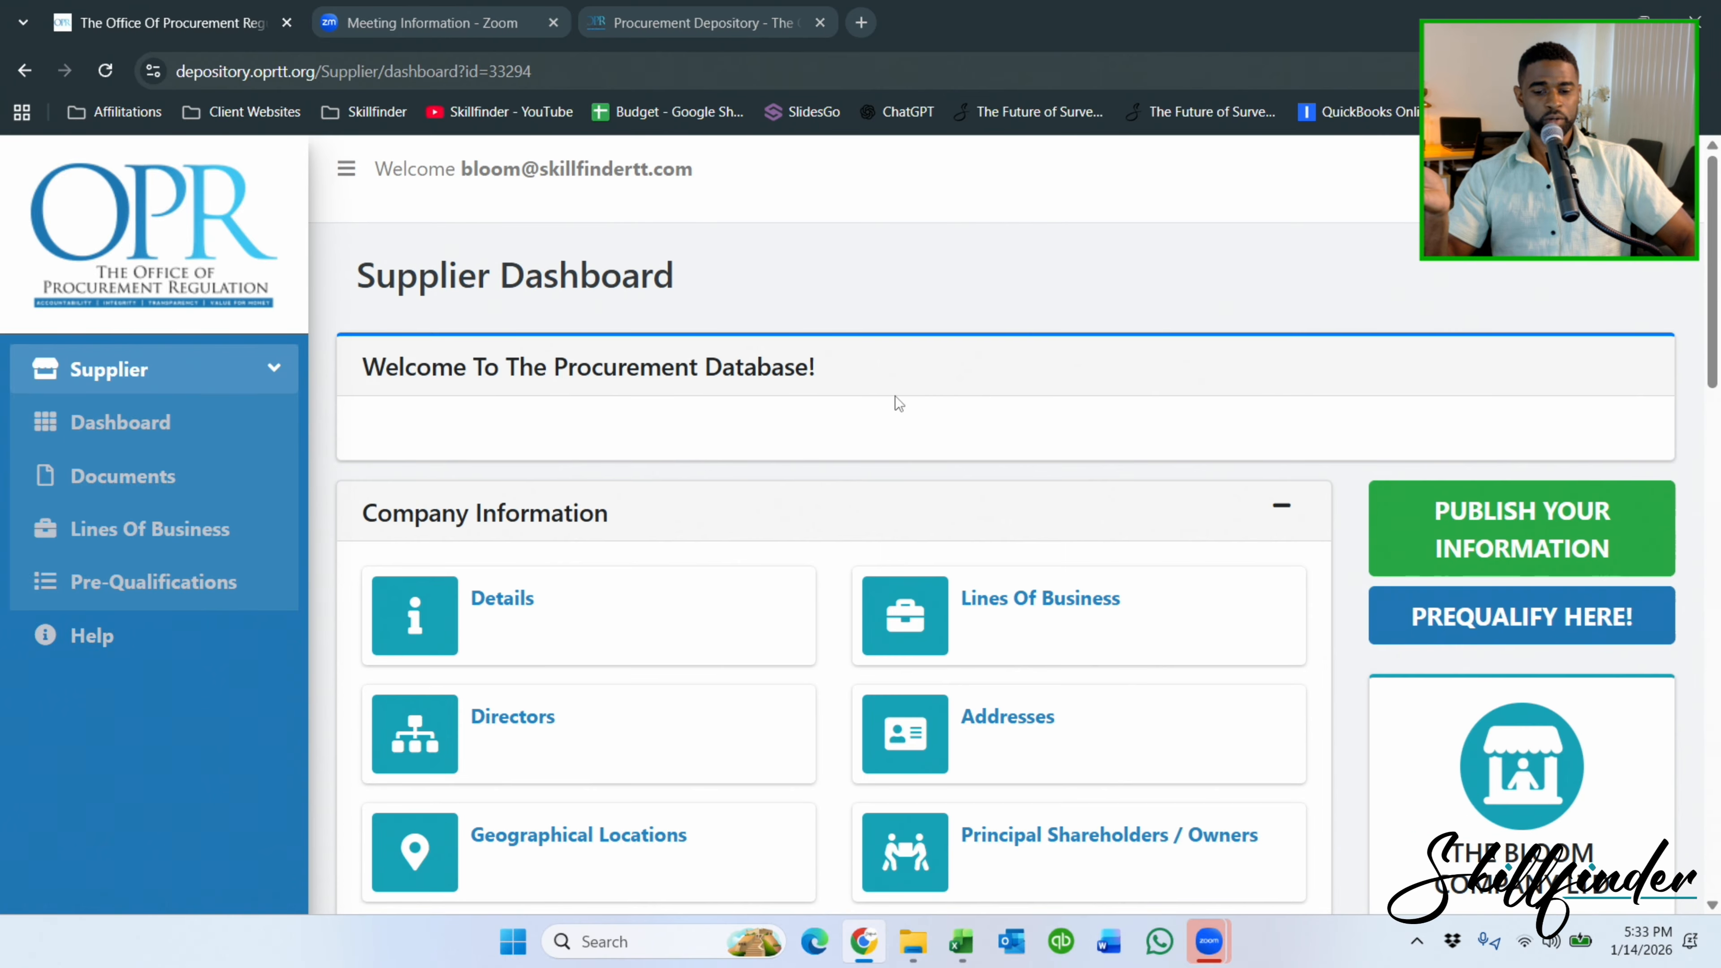
pyautogui.scroll(-6, 896, 396)
# Start a new supplier license with license number 986.
pyautogui.scroll(-5, 895, 405)
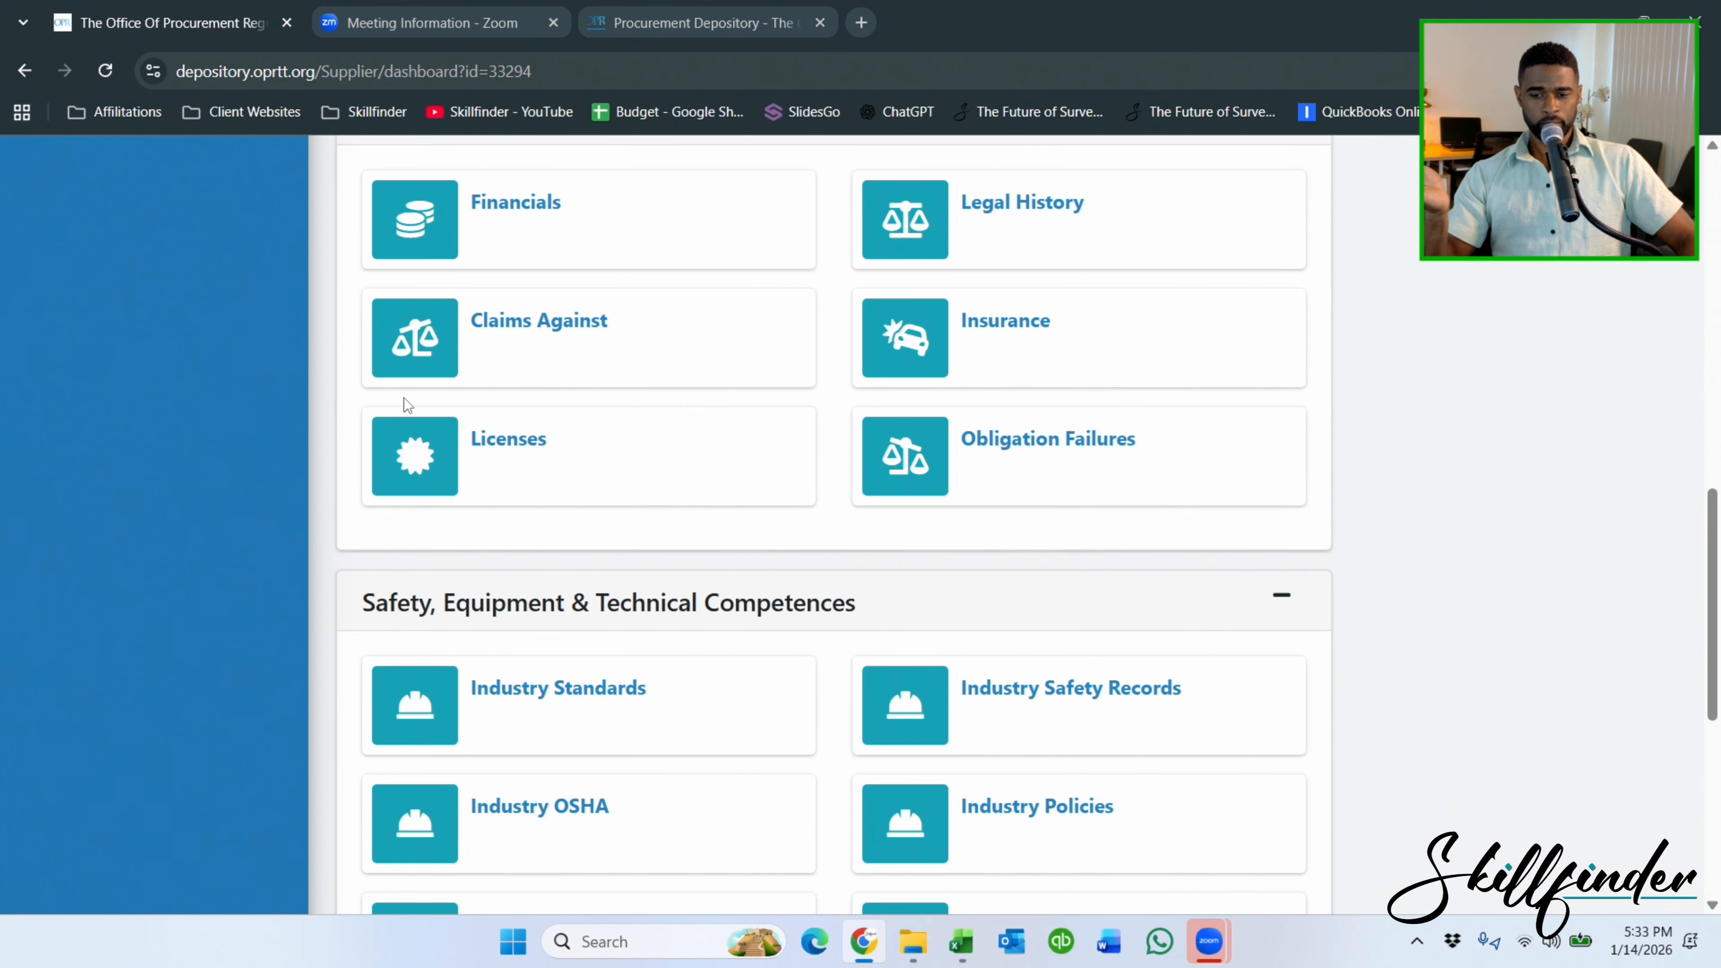
pyautogui.scroll(-2, 420, 421)
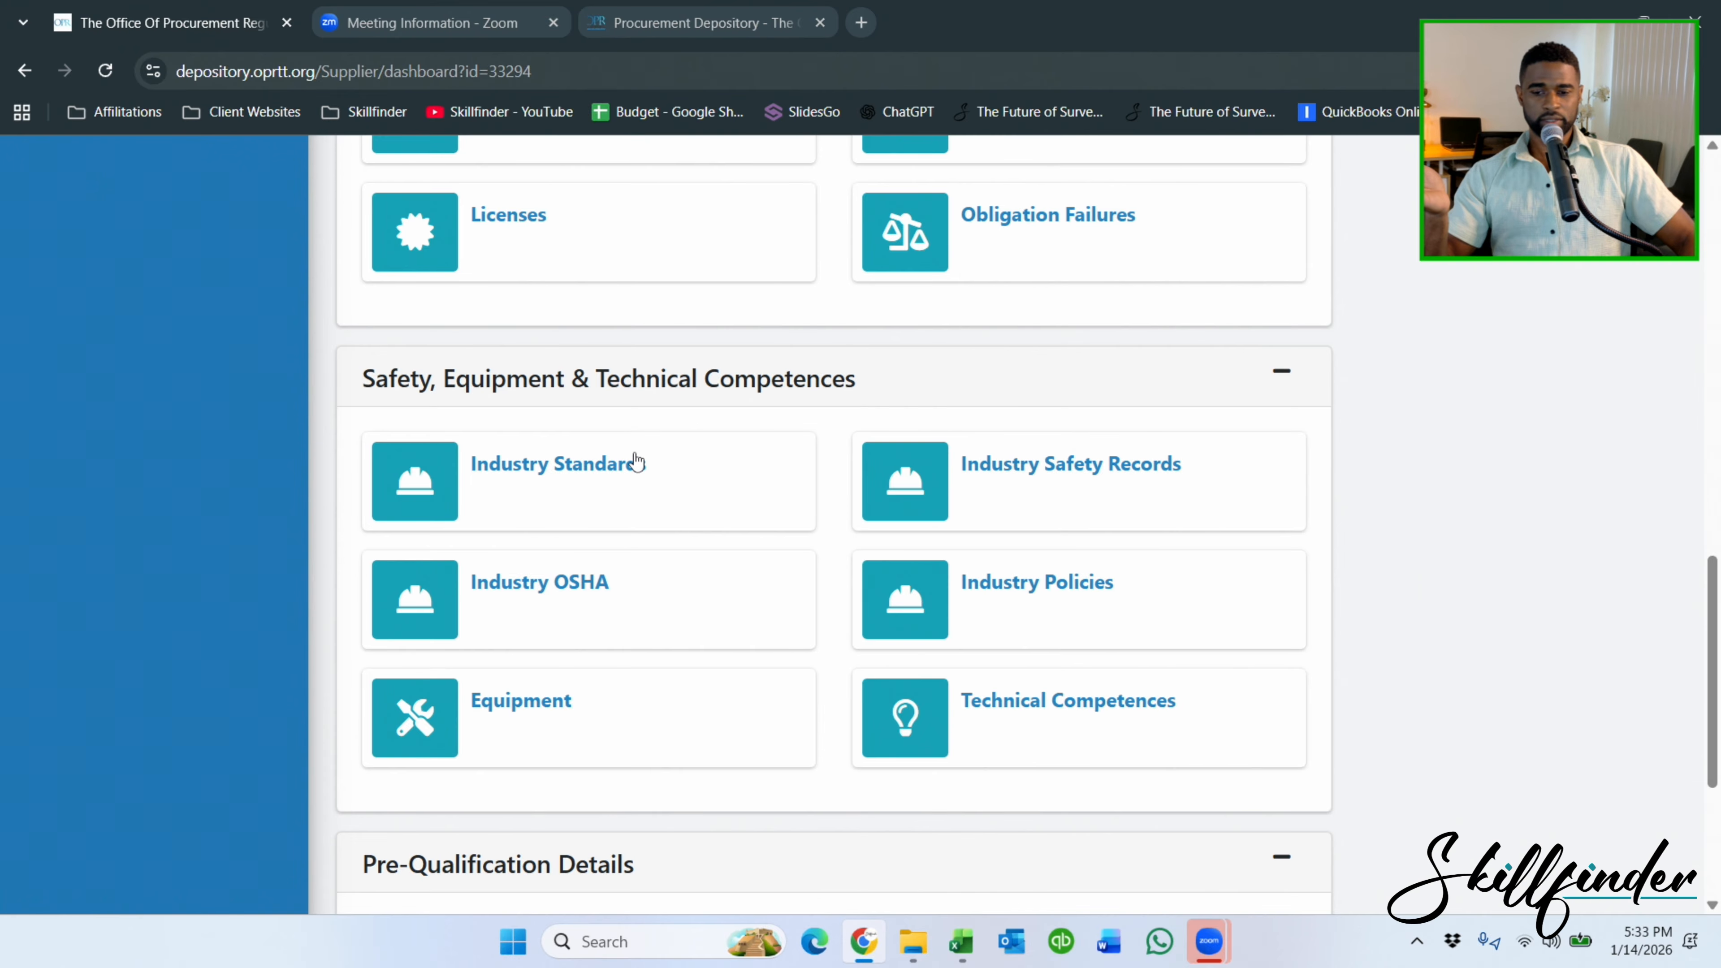
pyautogui.scroll(3, 631, 462)
pyautogui.click(526, 433)
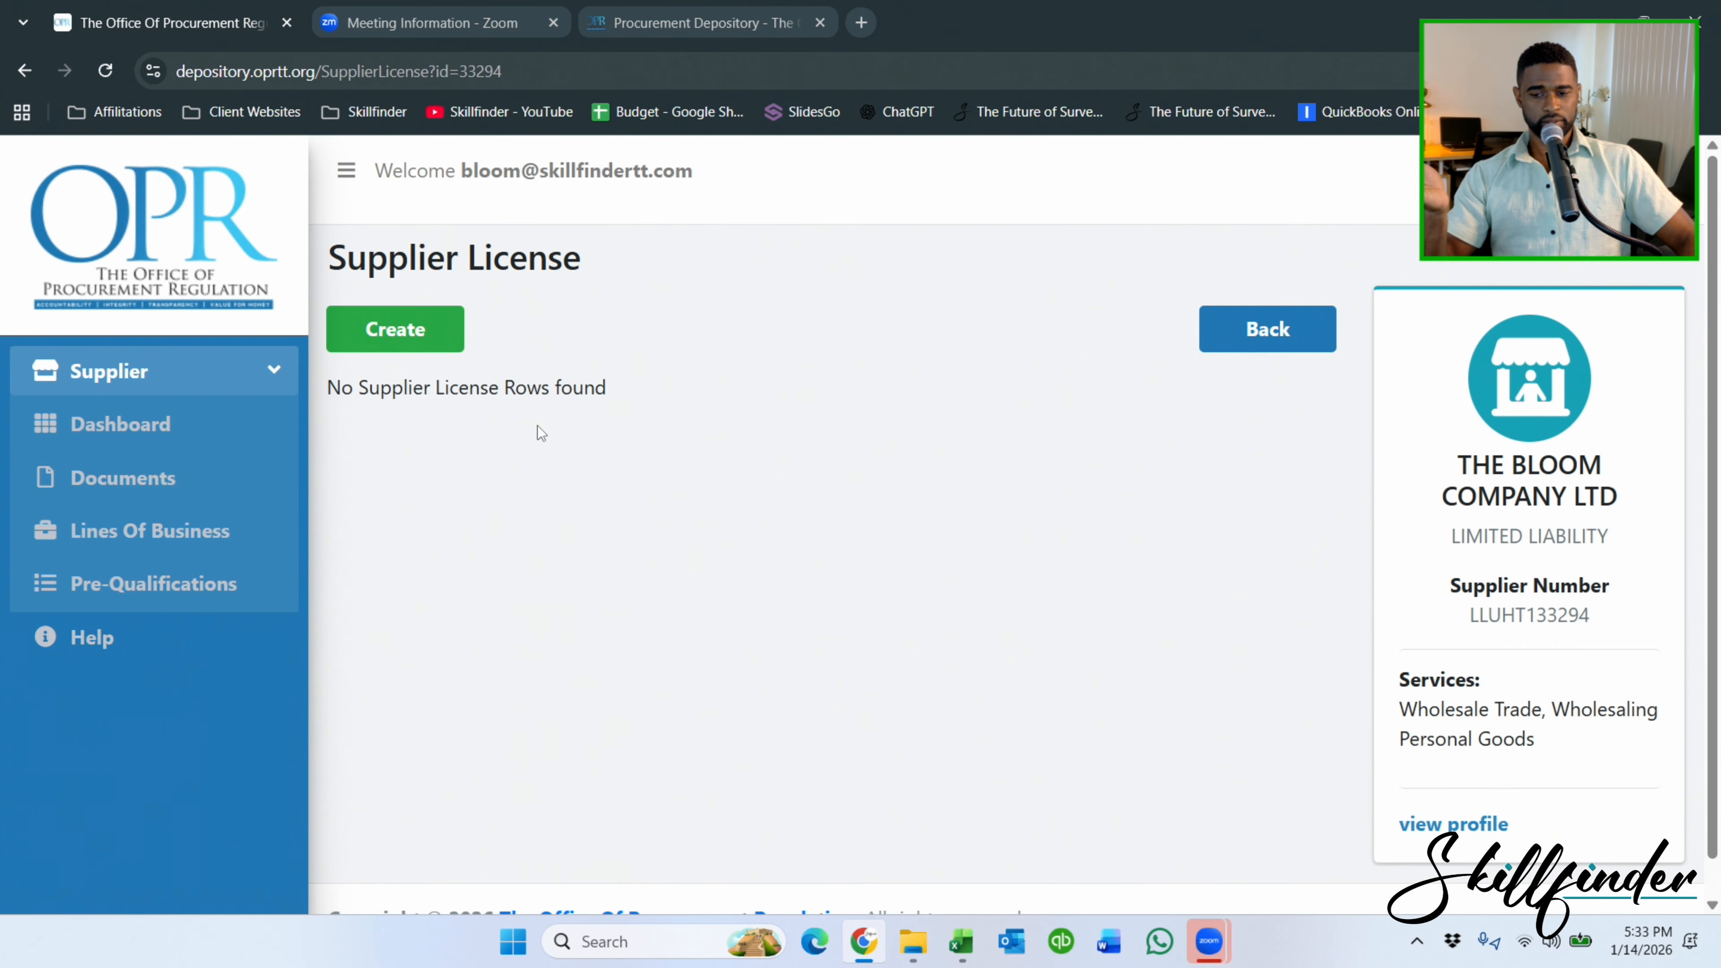
pyautogui.click(412, 356)
pyautogui.click(799, 362)
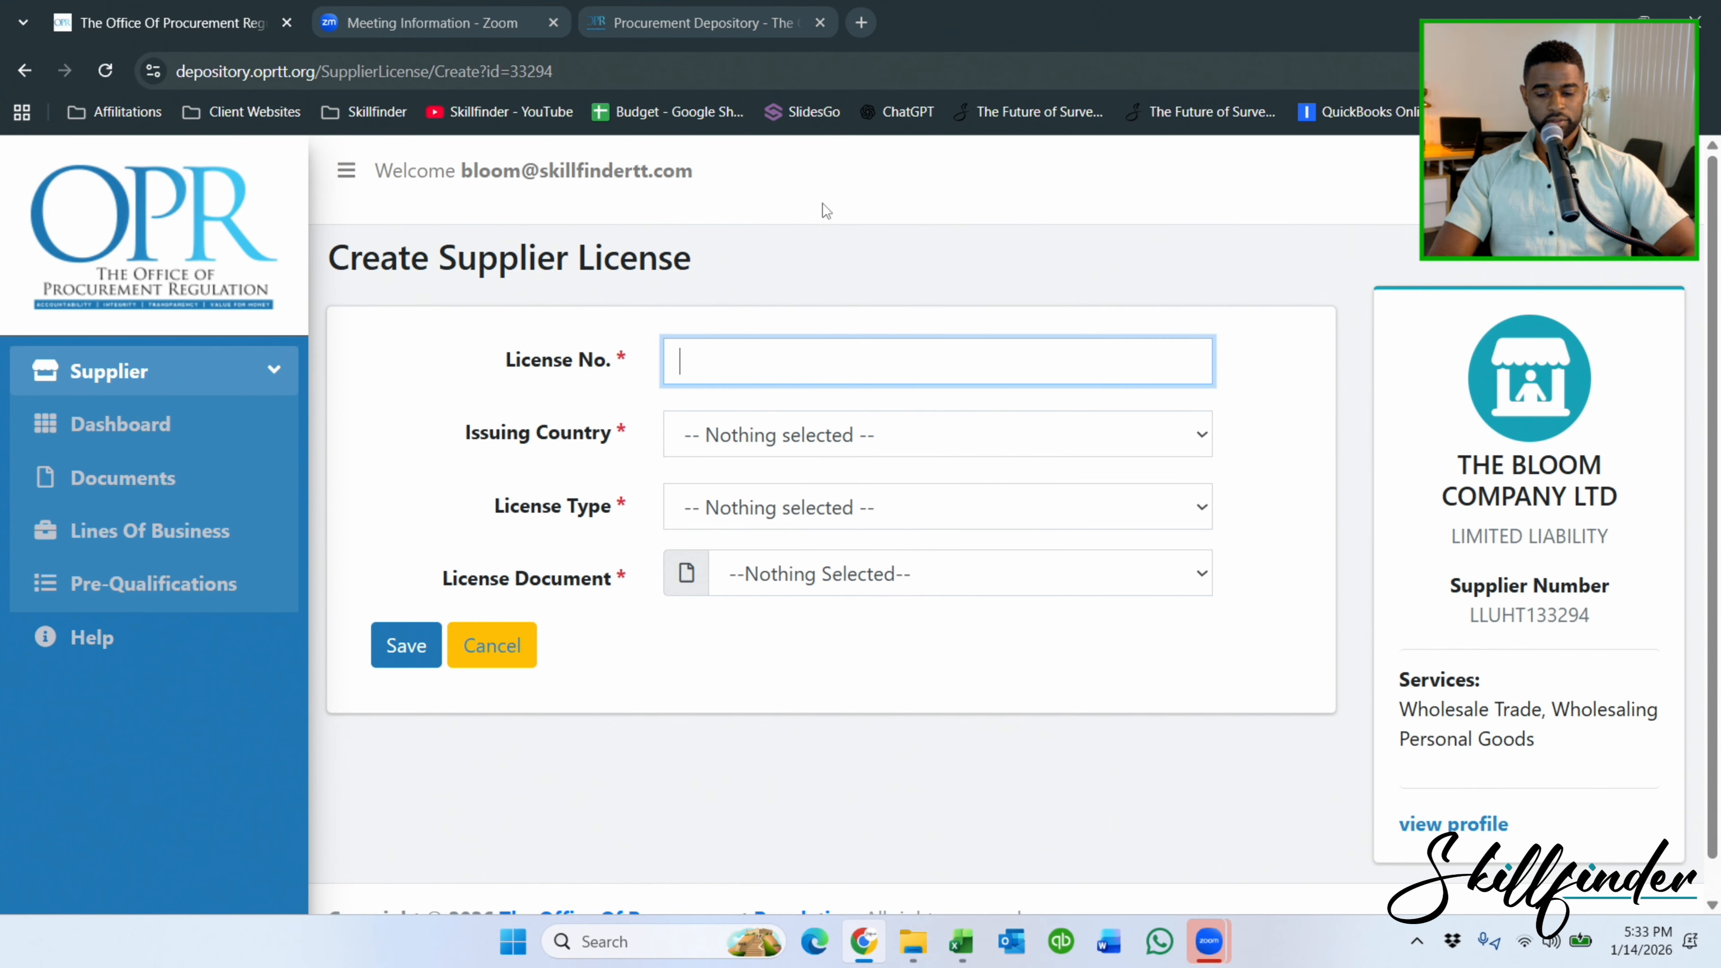
pyautogui.write('986')
# Set issuing country Trinidad and Tobago, type SURVEYING, attach the A08 license document, and save.
pyautogui.click(868, 434)
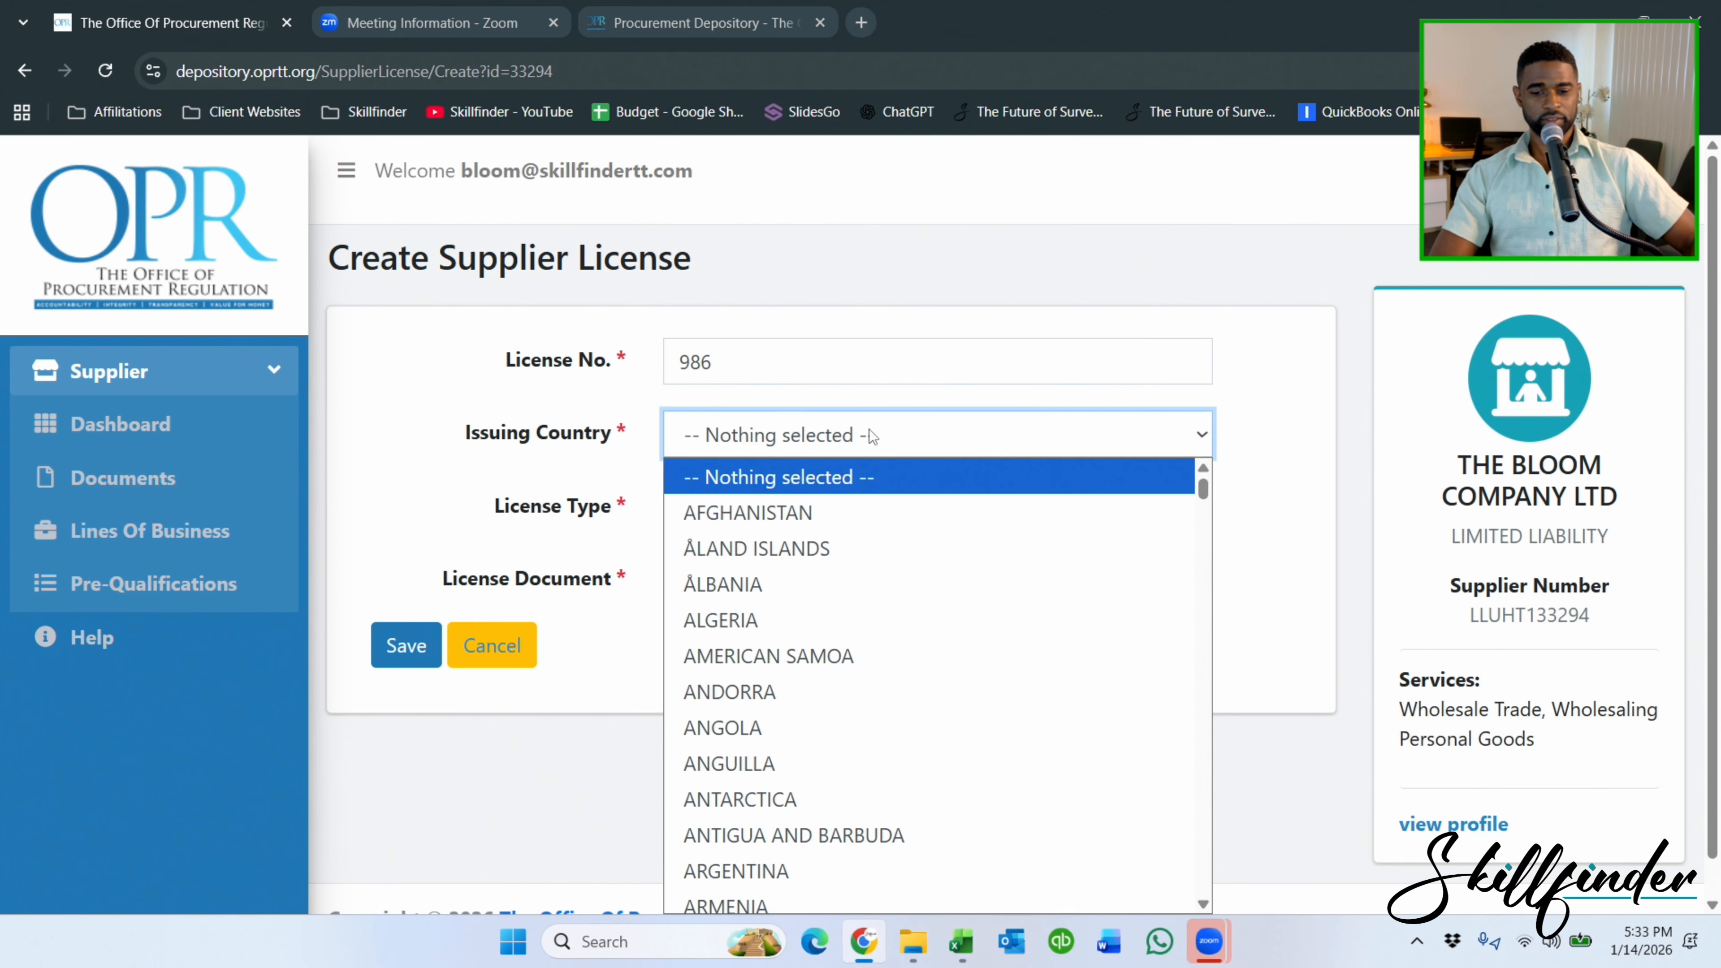
pyautogui.write('trin')
pyautogui.click(803, 907)
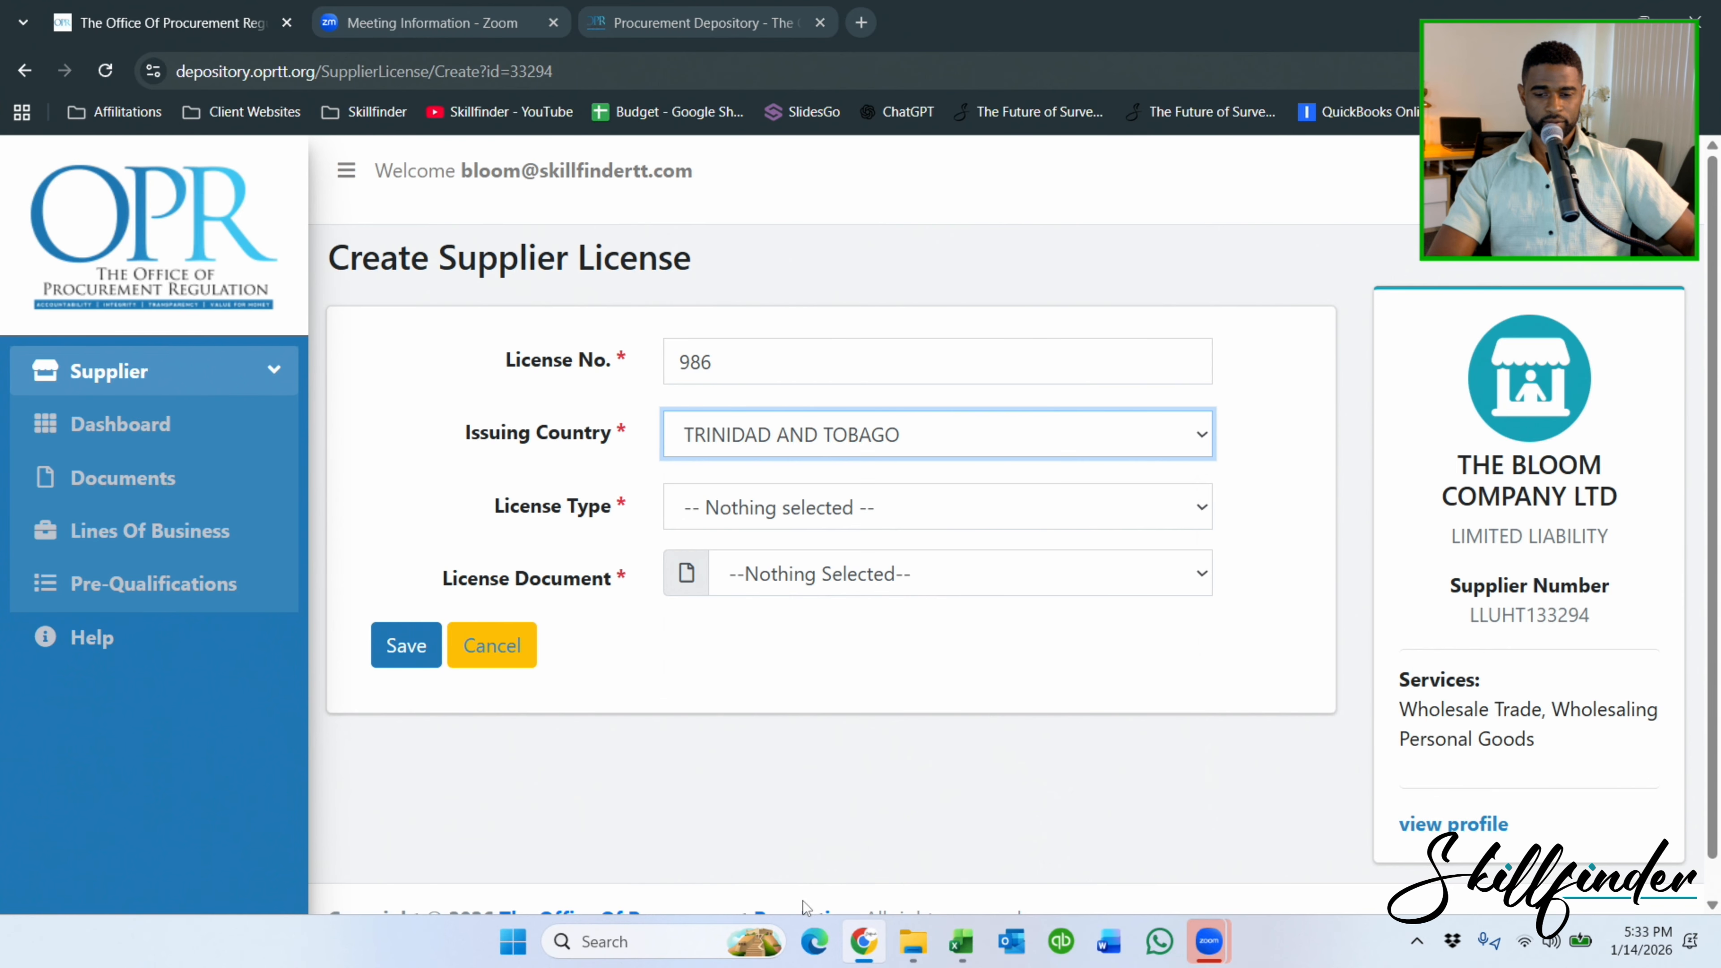
pyautogui.click(801, 514)
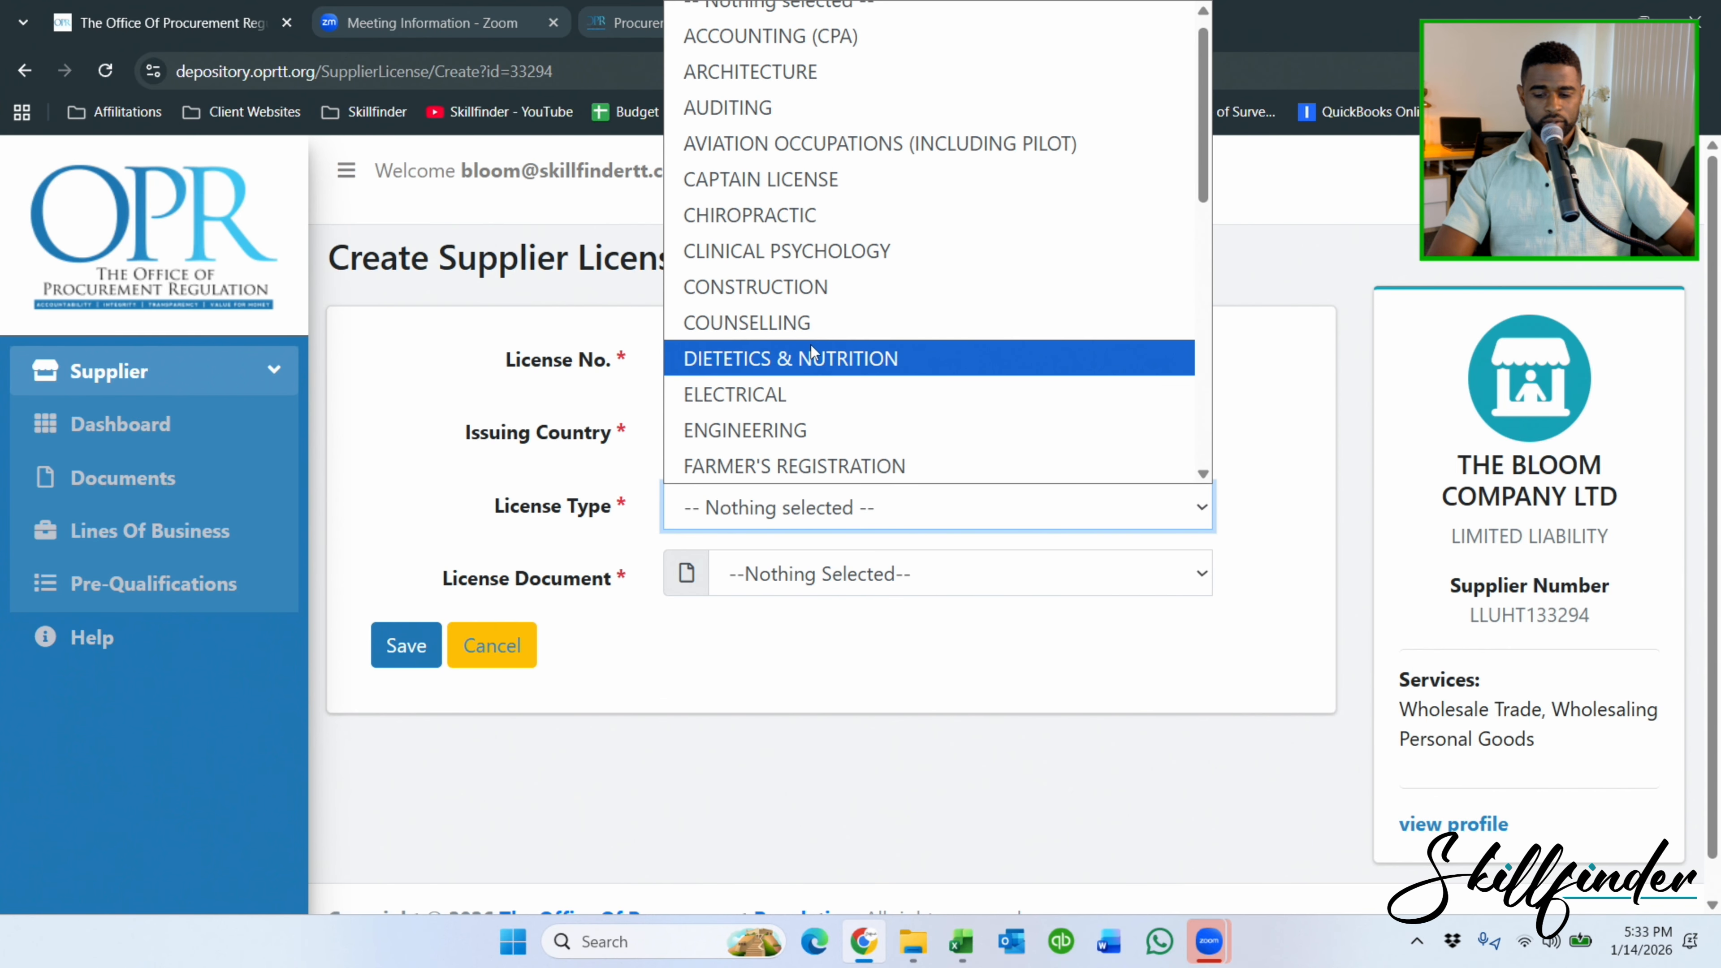
pyautogui.scroll(-5, 811, 349)
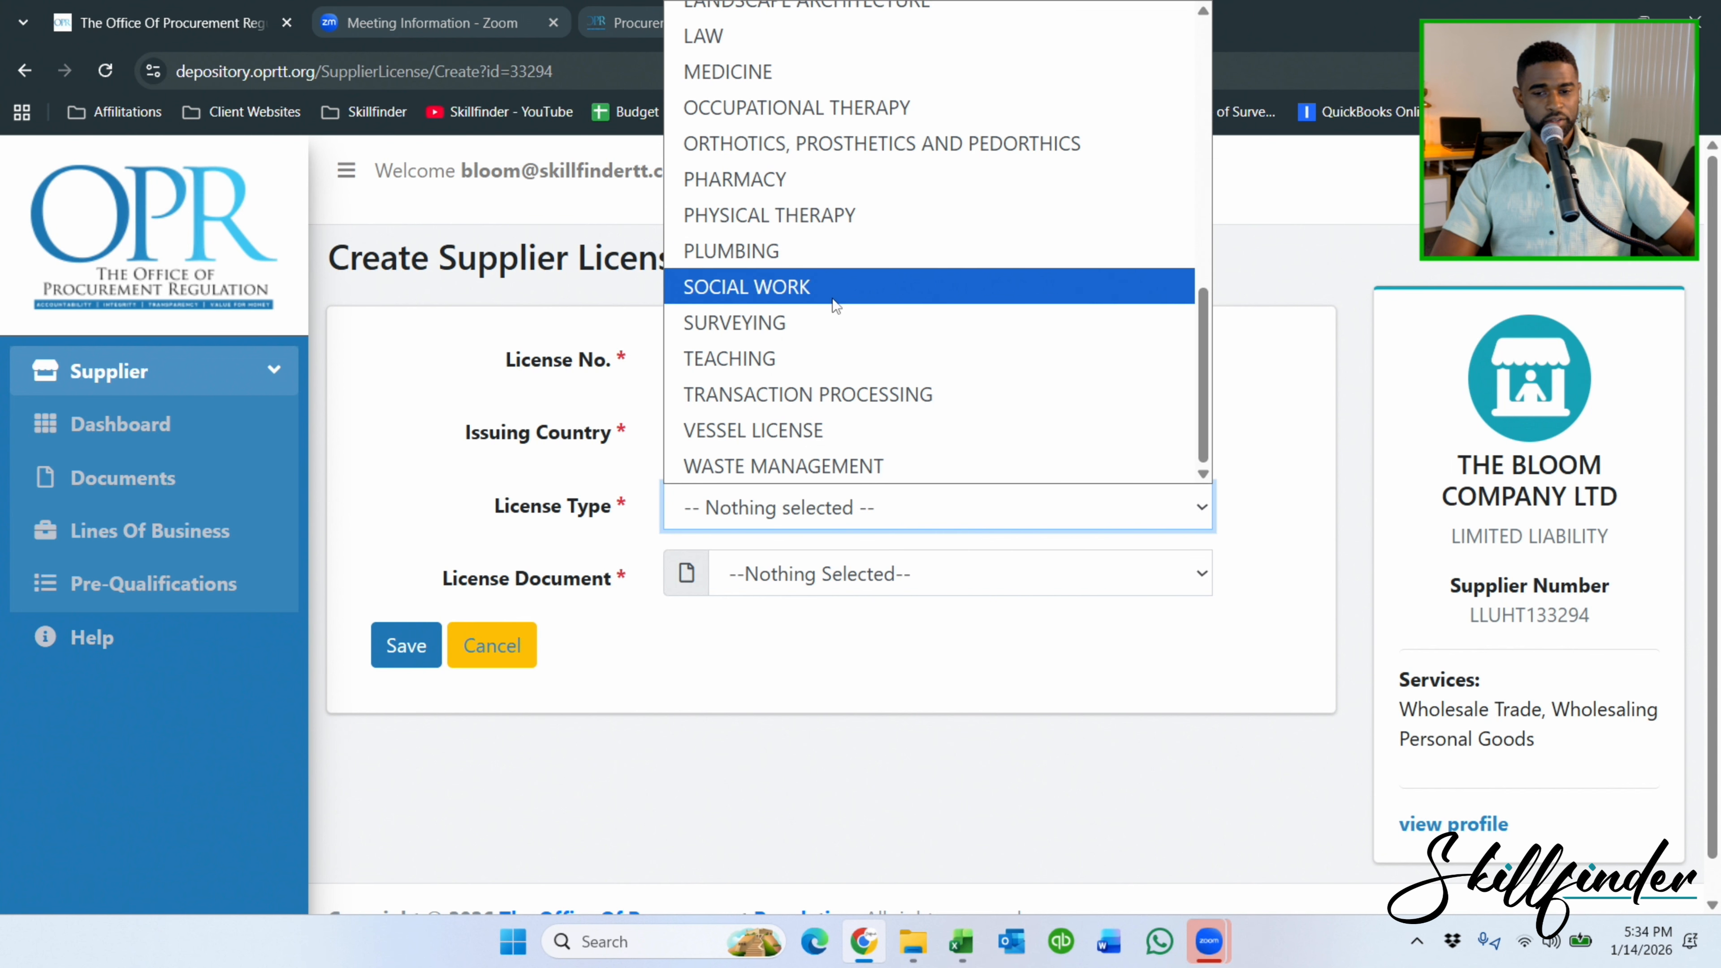
pyautogui.click(802, 324)
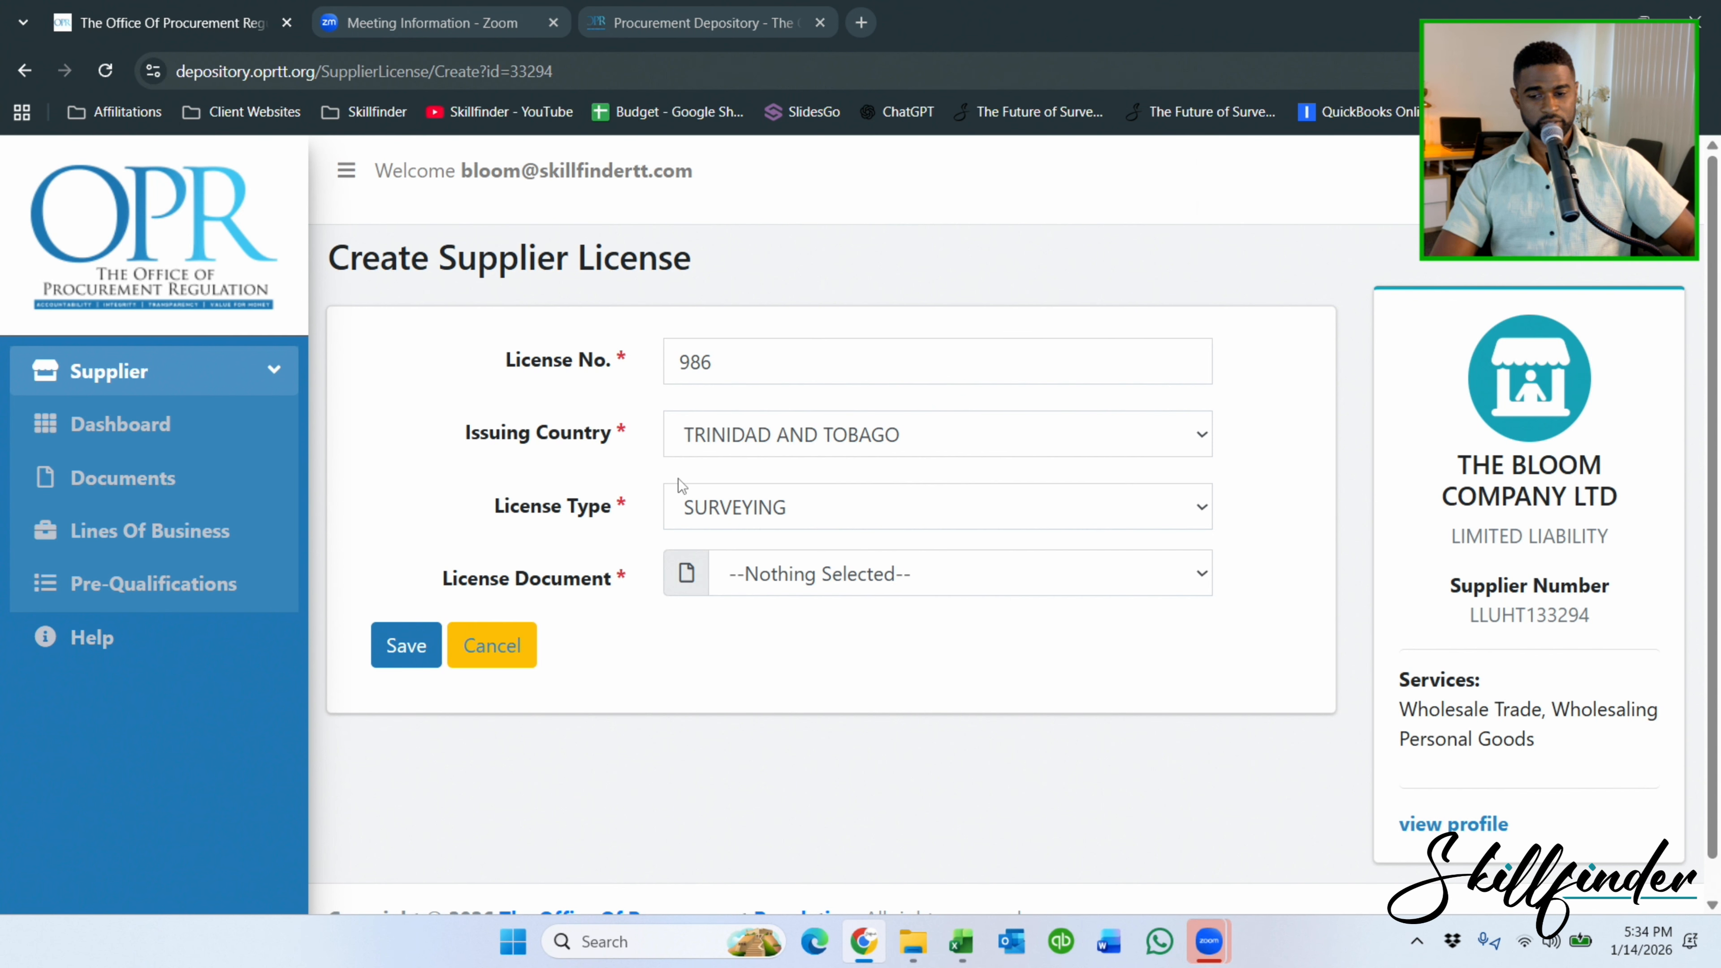
pyautogui.click(978, 574)
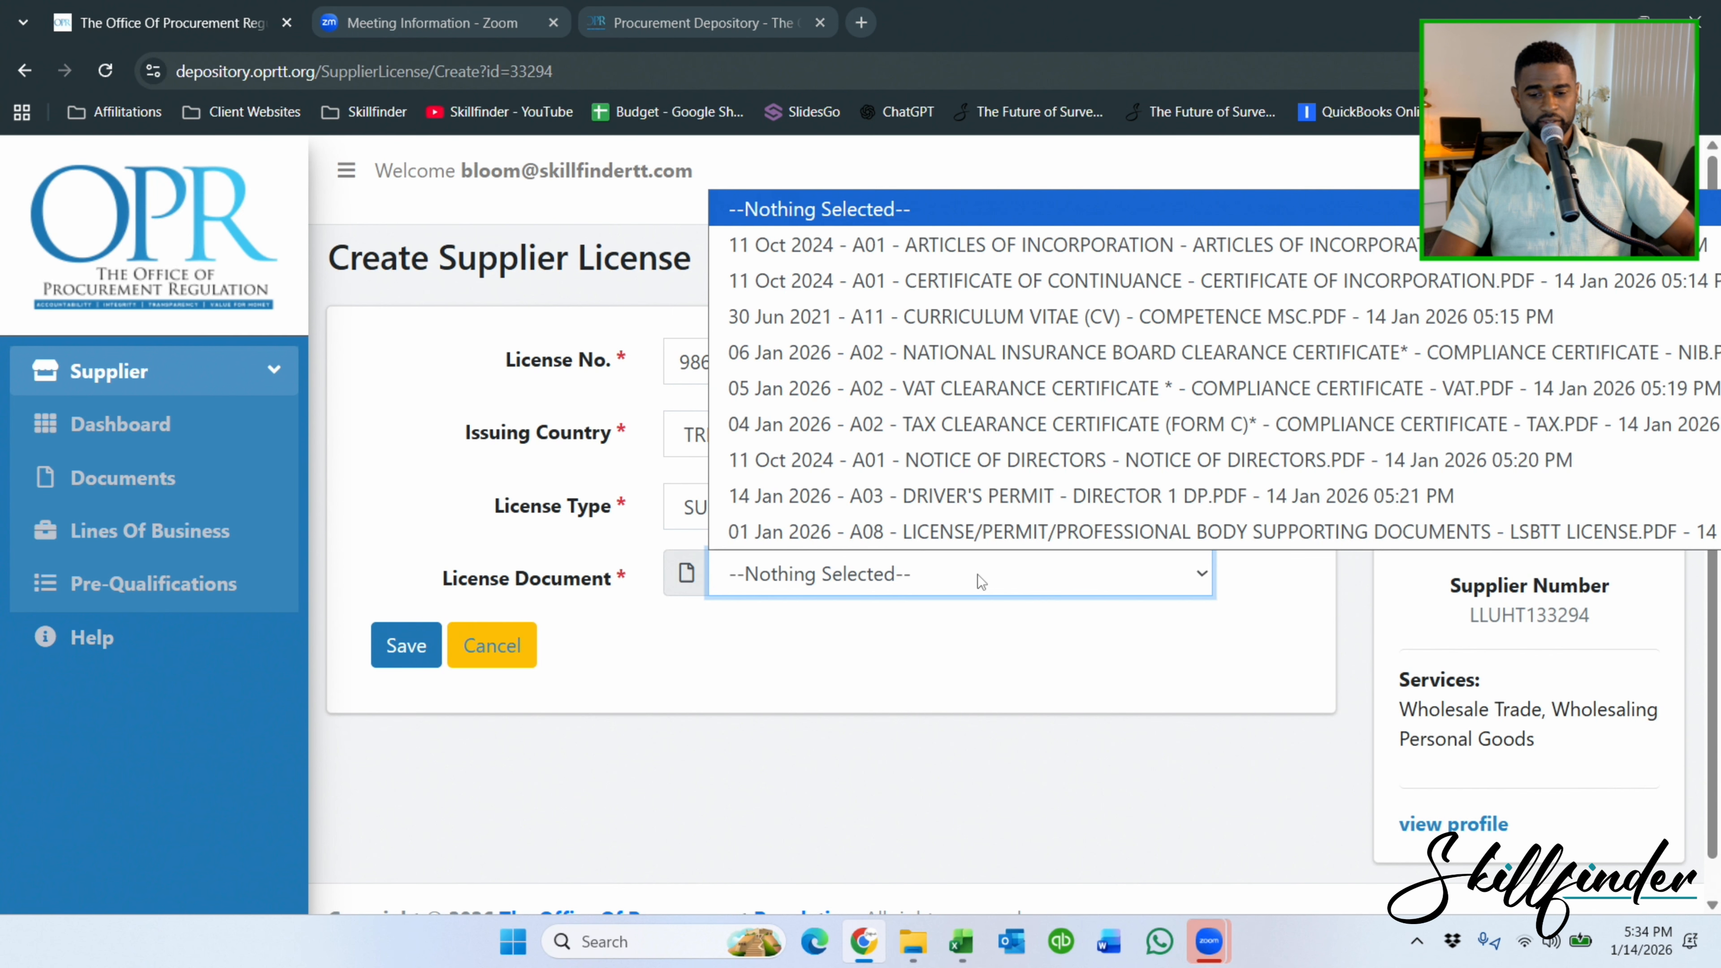
pyautogui.click(960, 539)
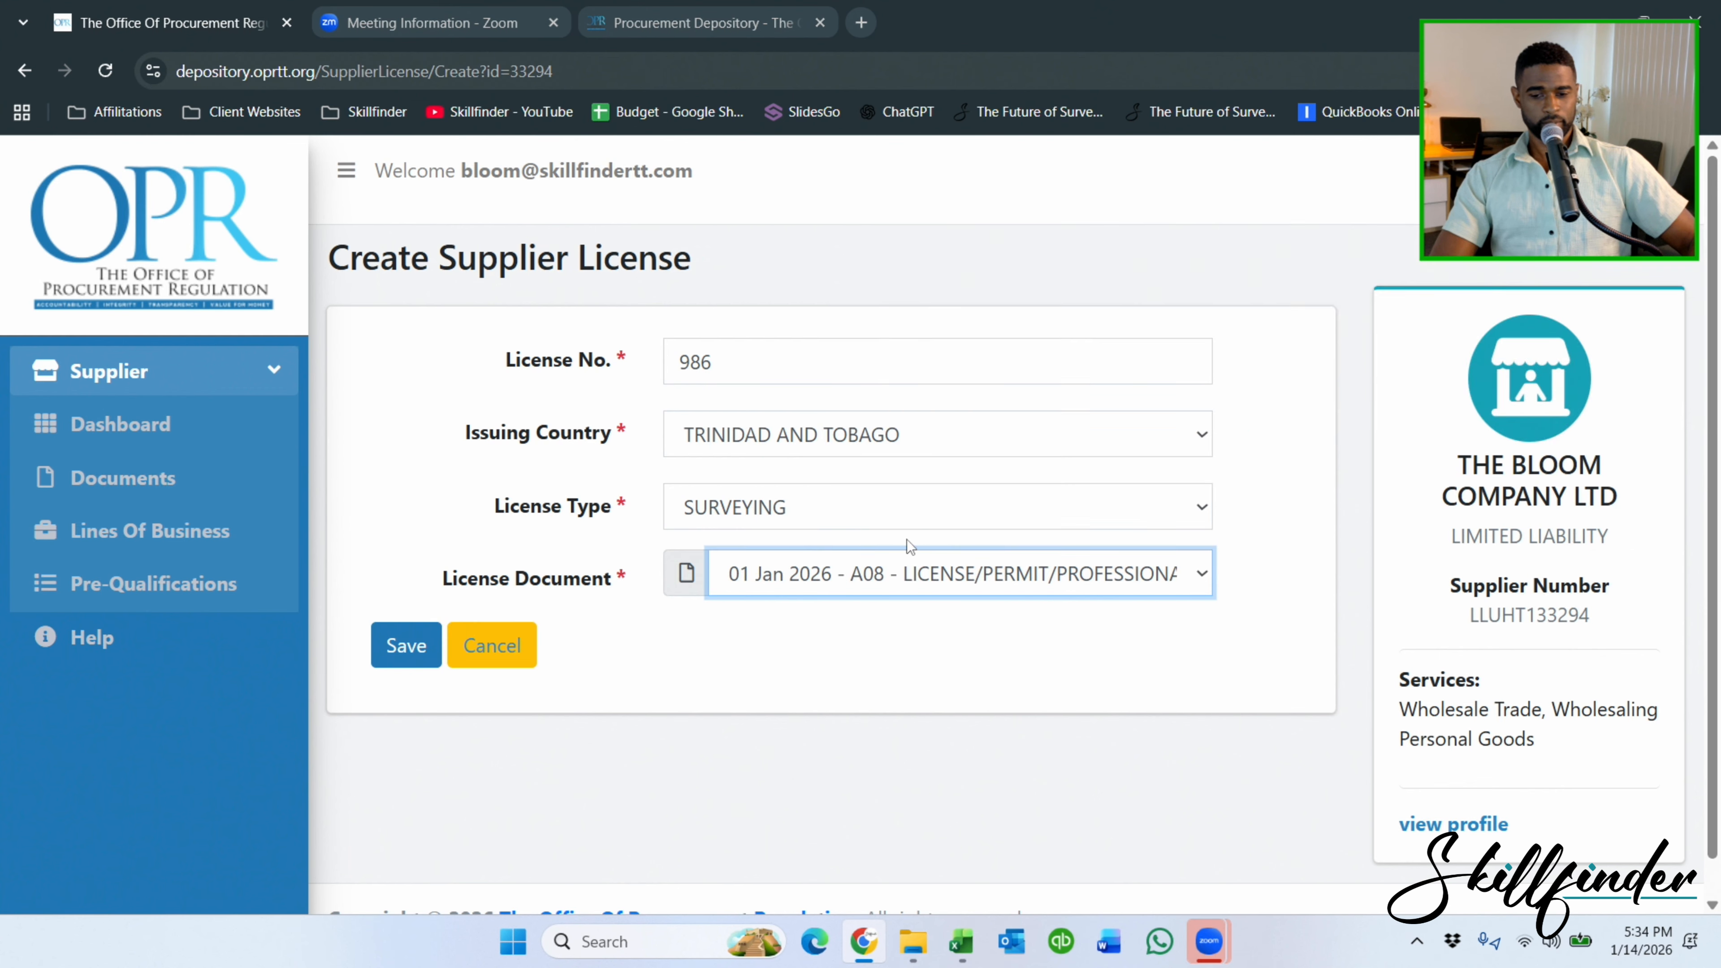
pyautogui.click(377, 644)
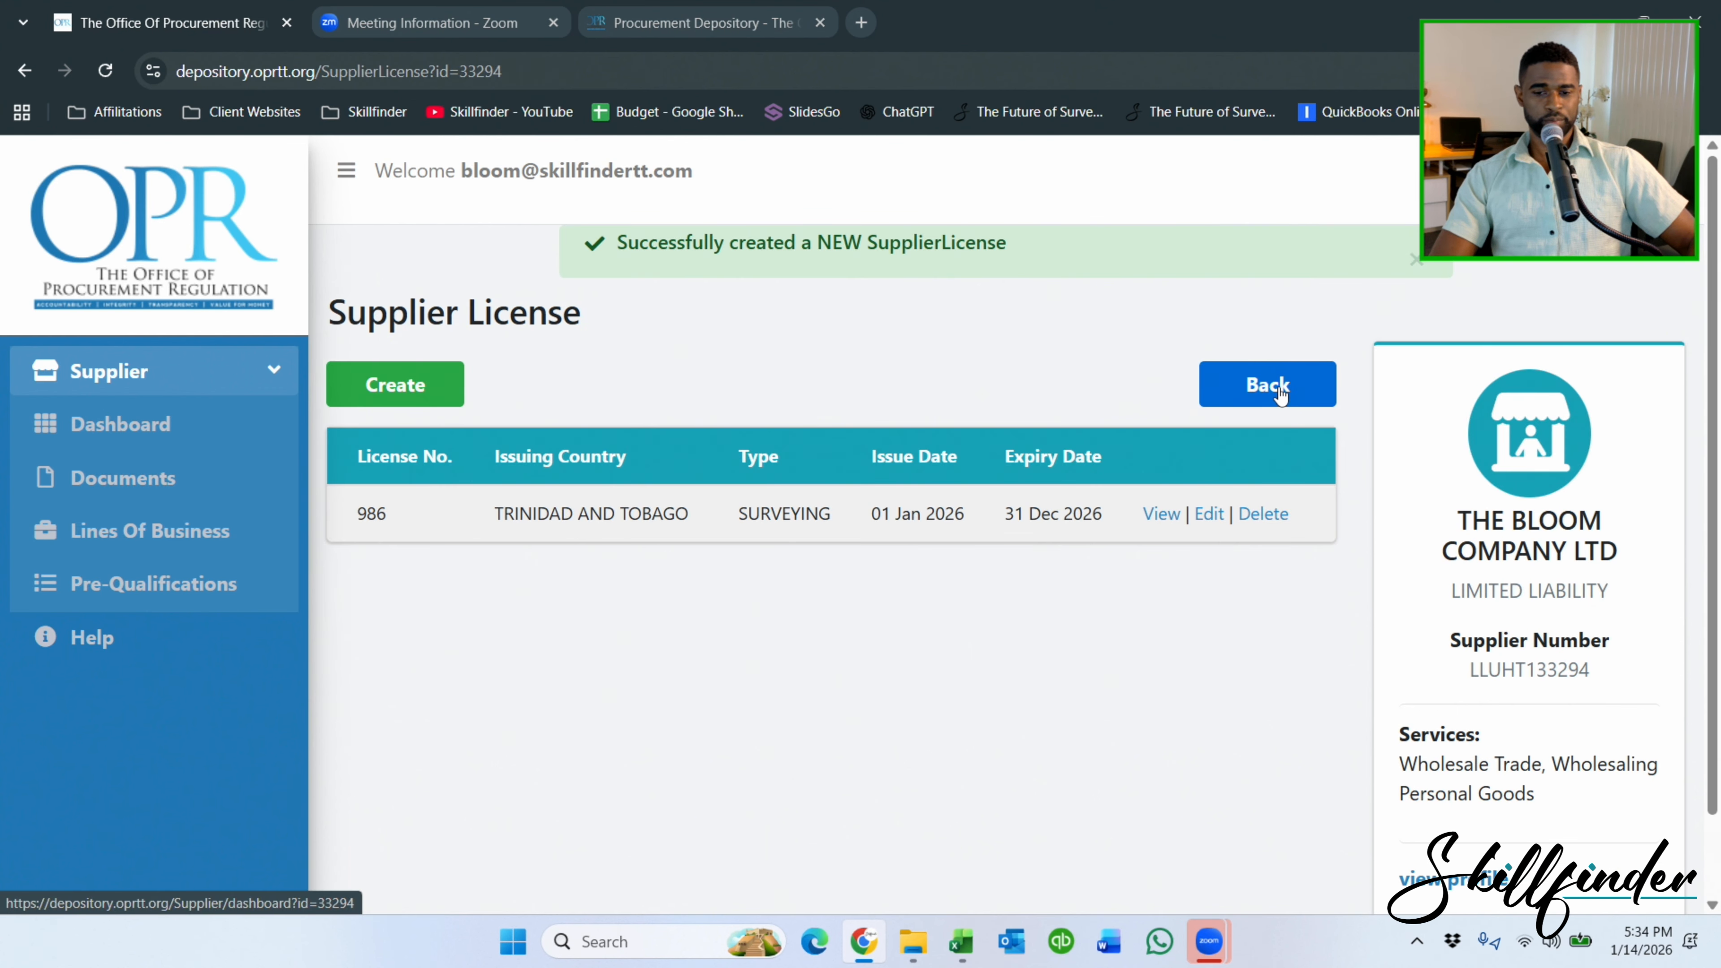
# Start a new key technical competence with the 2021 curriculum vitae attached as resume.
pyautogui.click(131, 420)
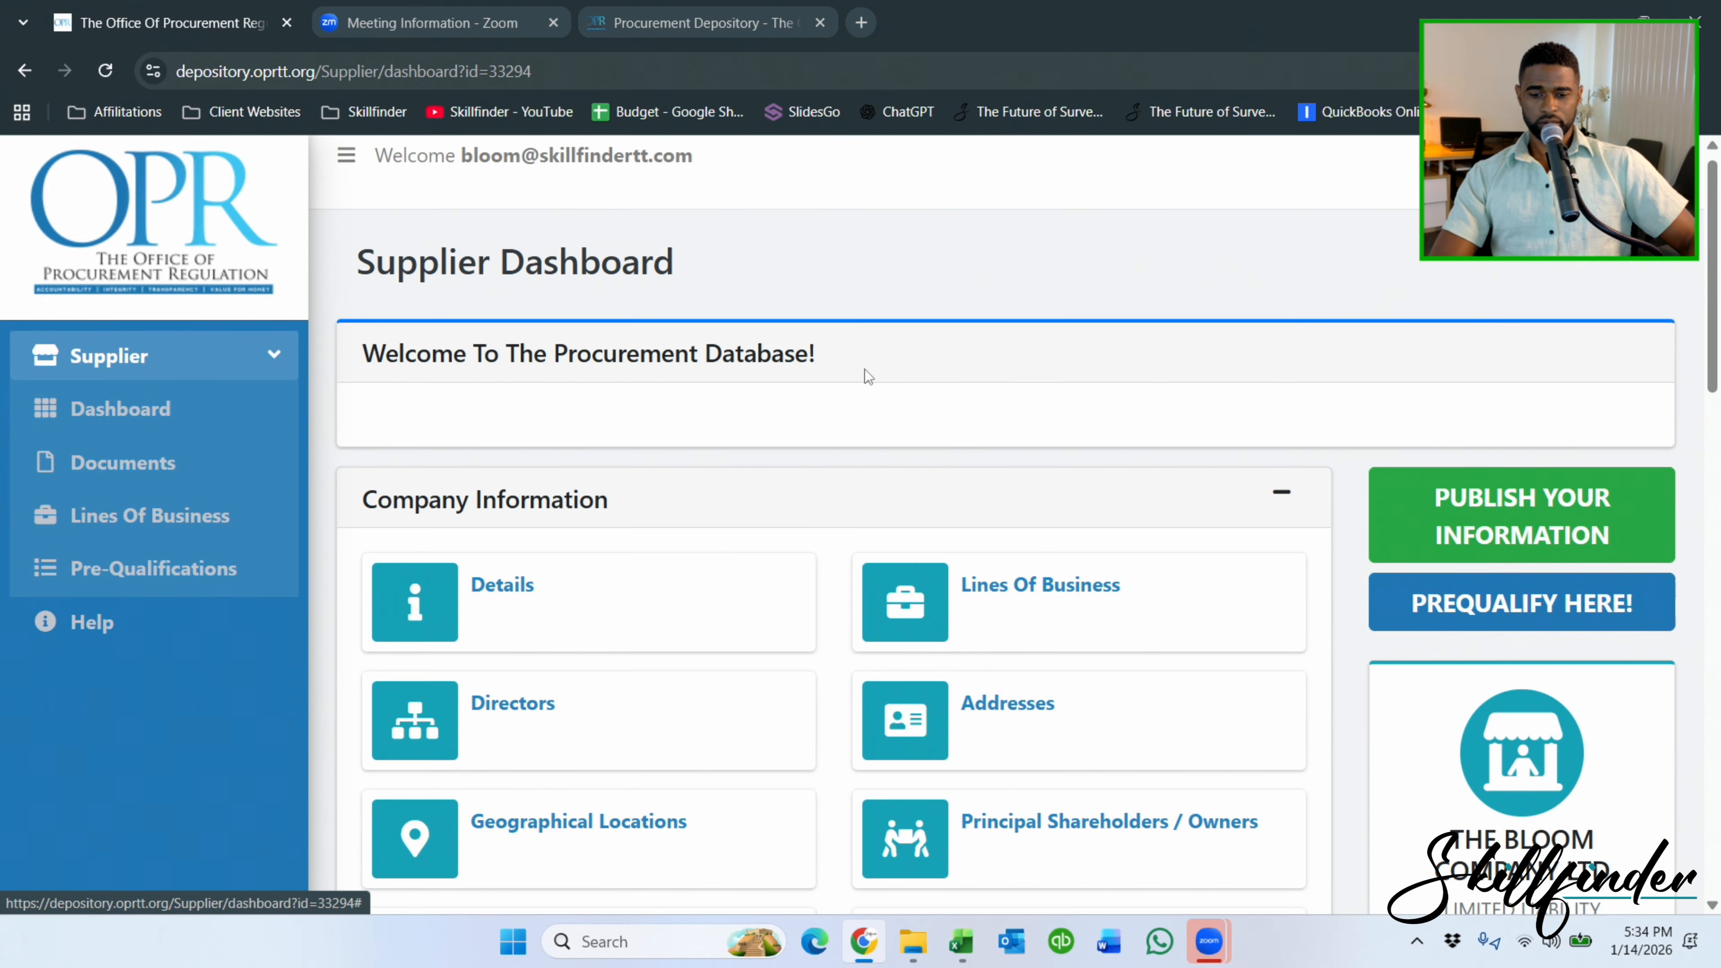
pyautogui.scroll(-15, 866, 369)
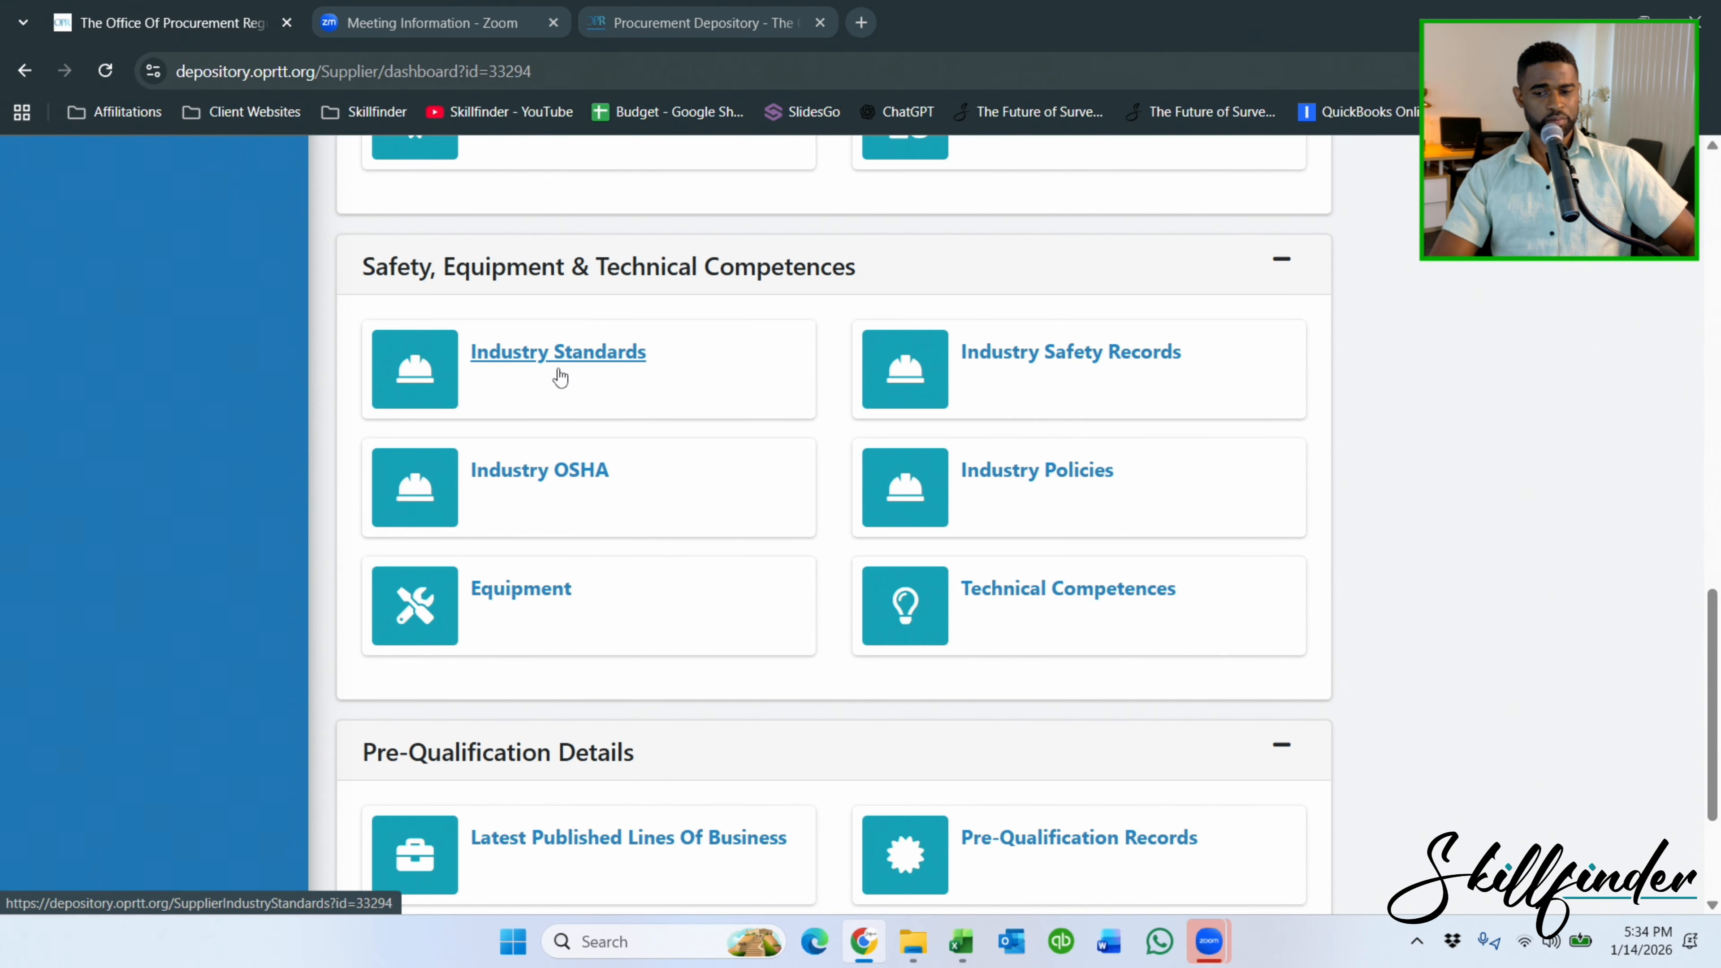
pyautogui.click(1068, 589)
pyautogui.click(441, 350)
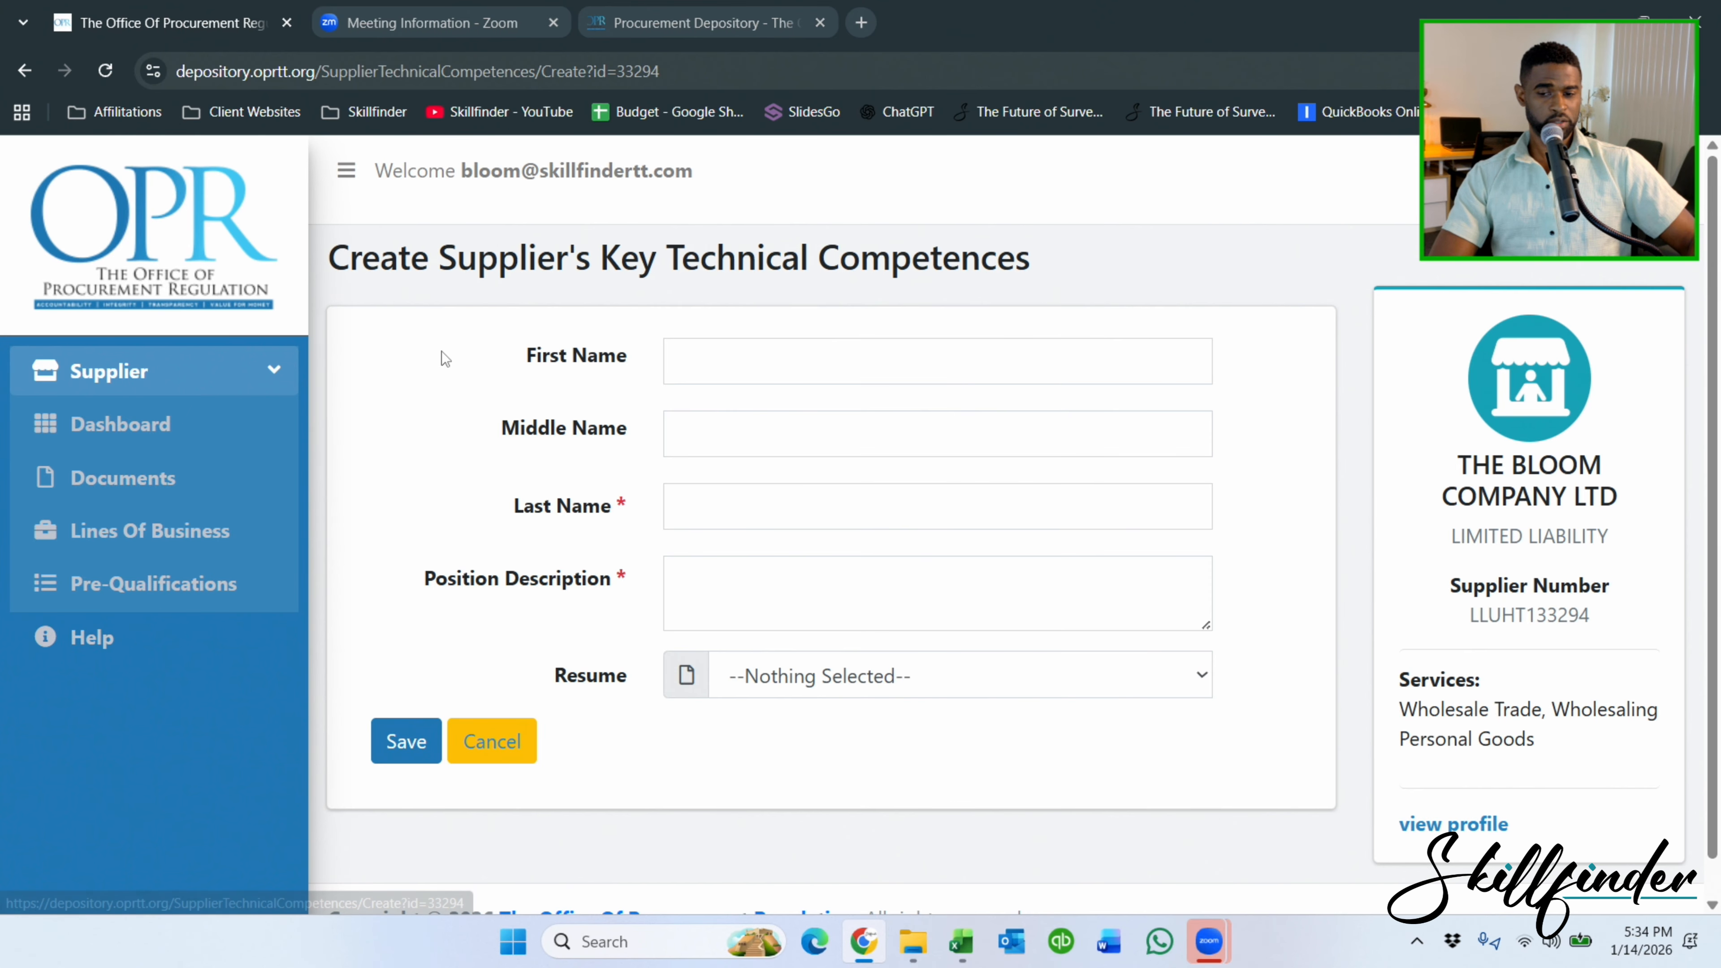
pyautogui.click(796, 689)
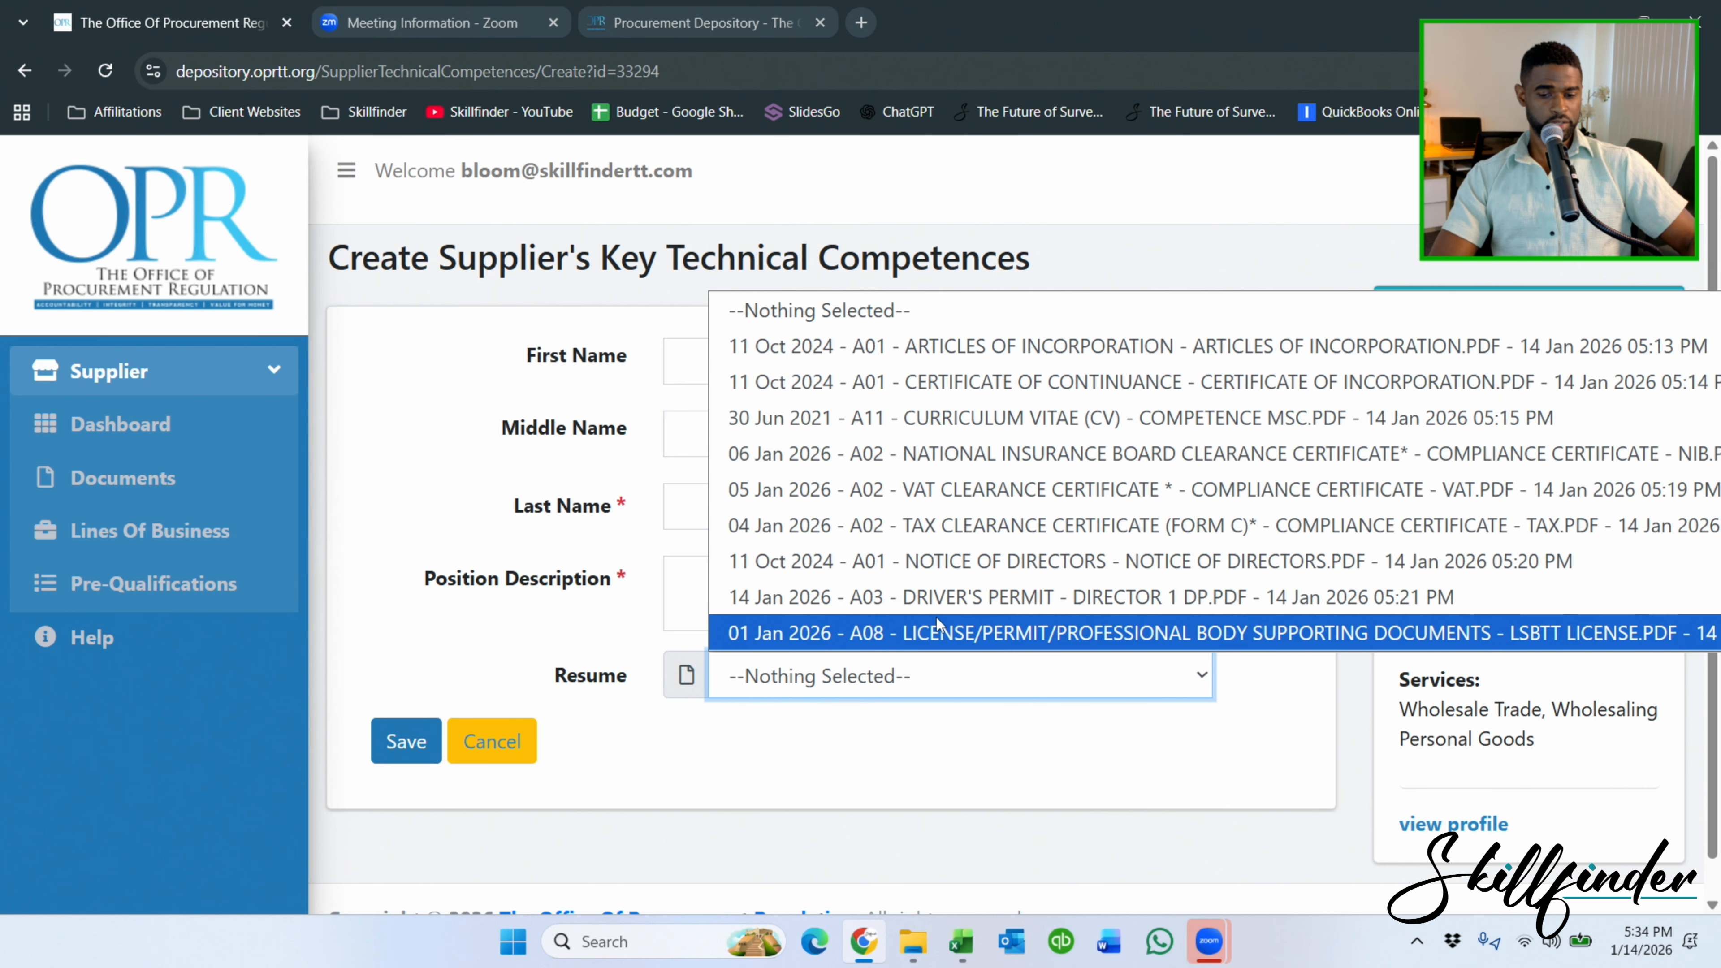
pyautogui.click(977, 417)
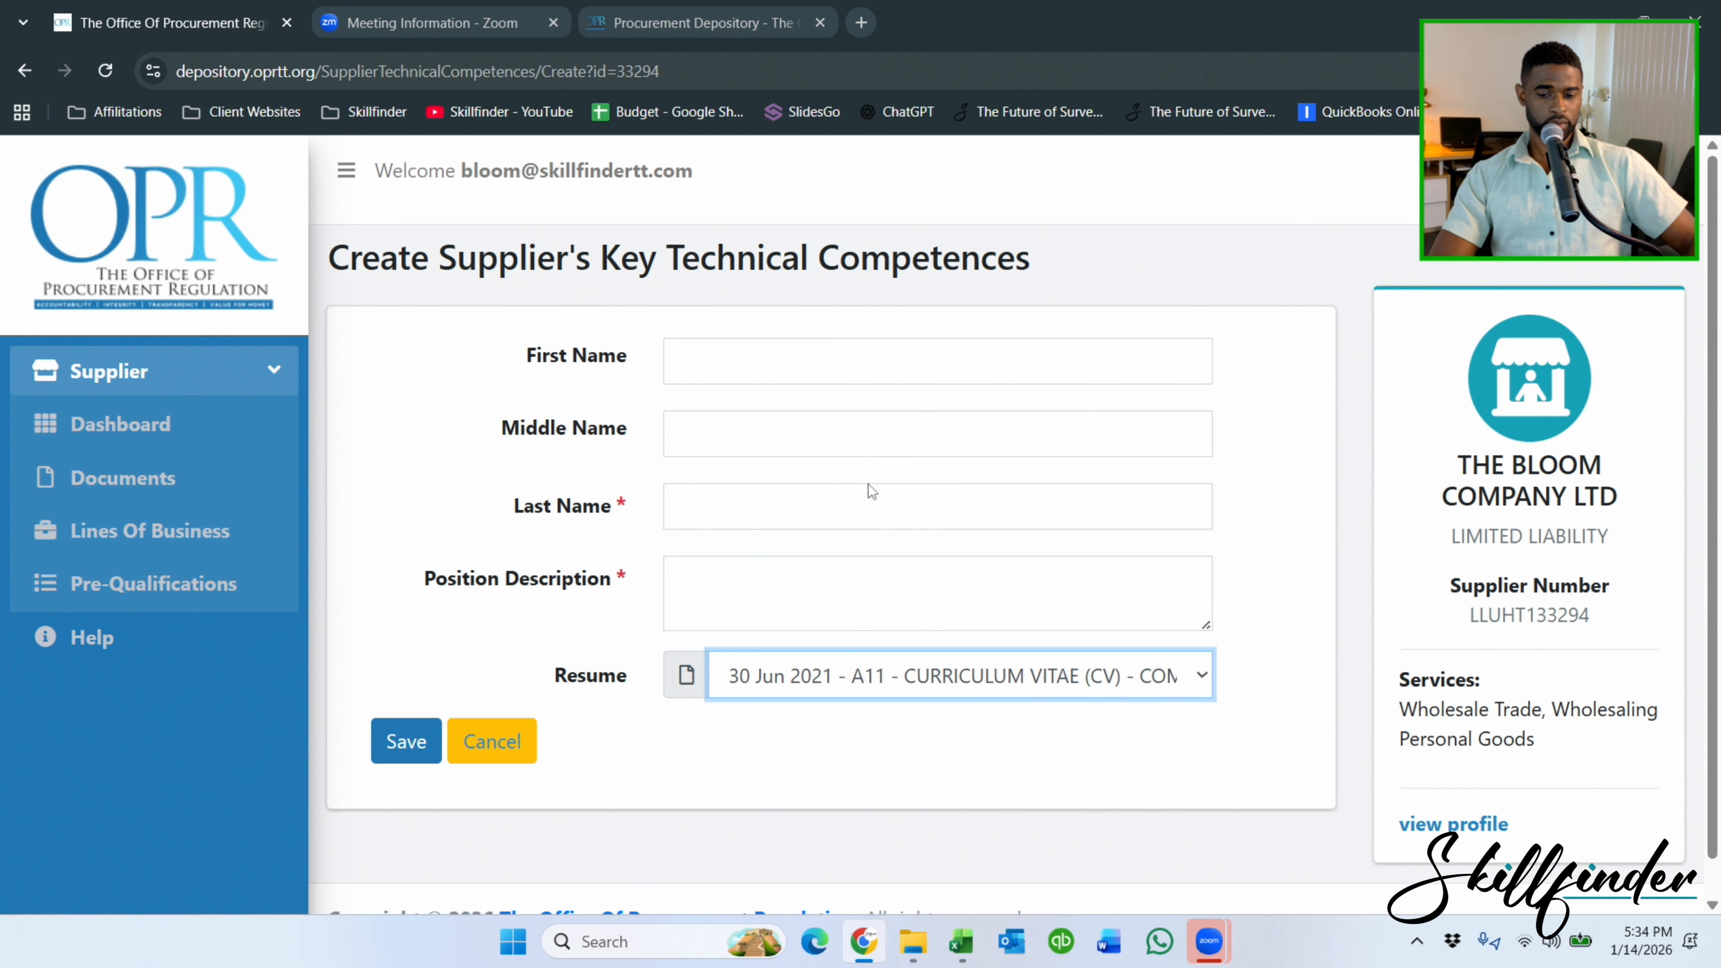
# Enter the person's last name and position 'Manager', then save the entry.
pyautogui.click(774, 383)
pyautogui.click(749, 508)
pyautogui.write('Su')
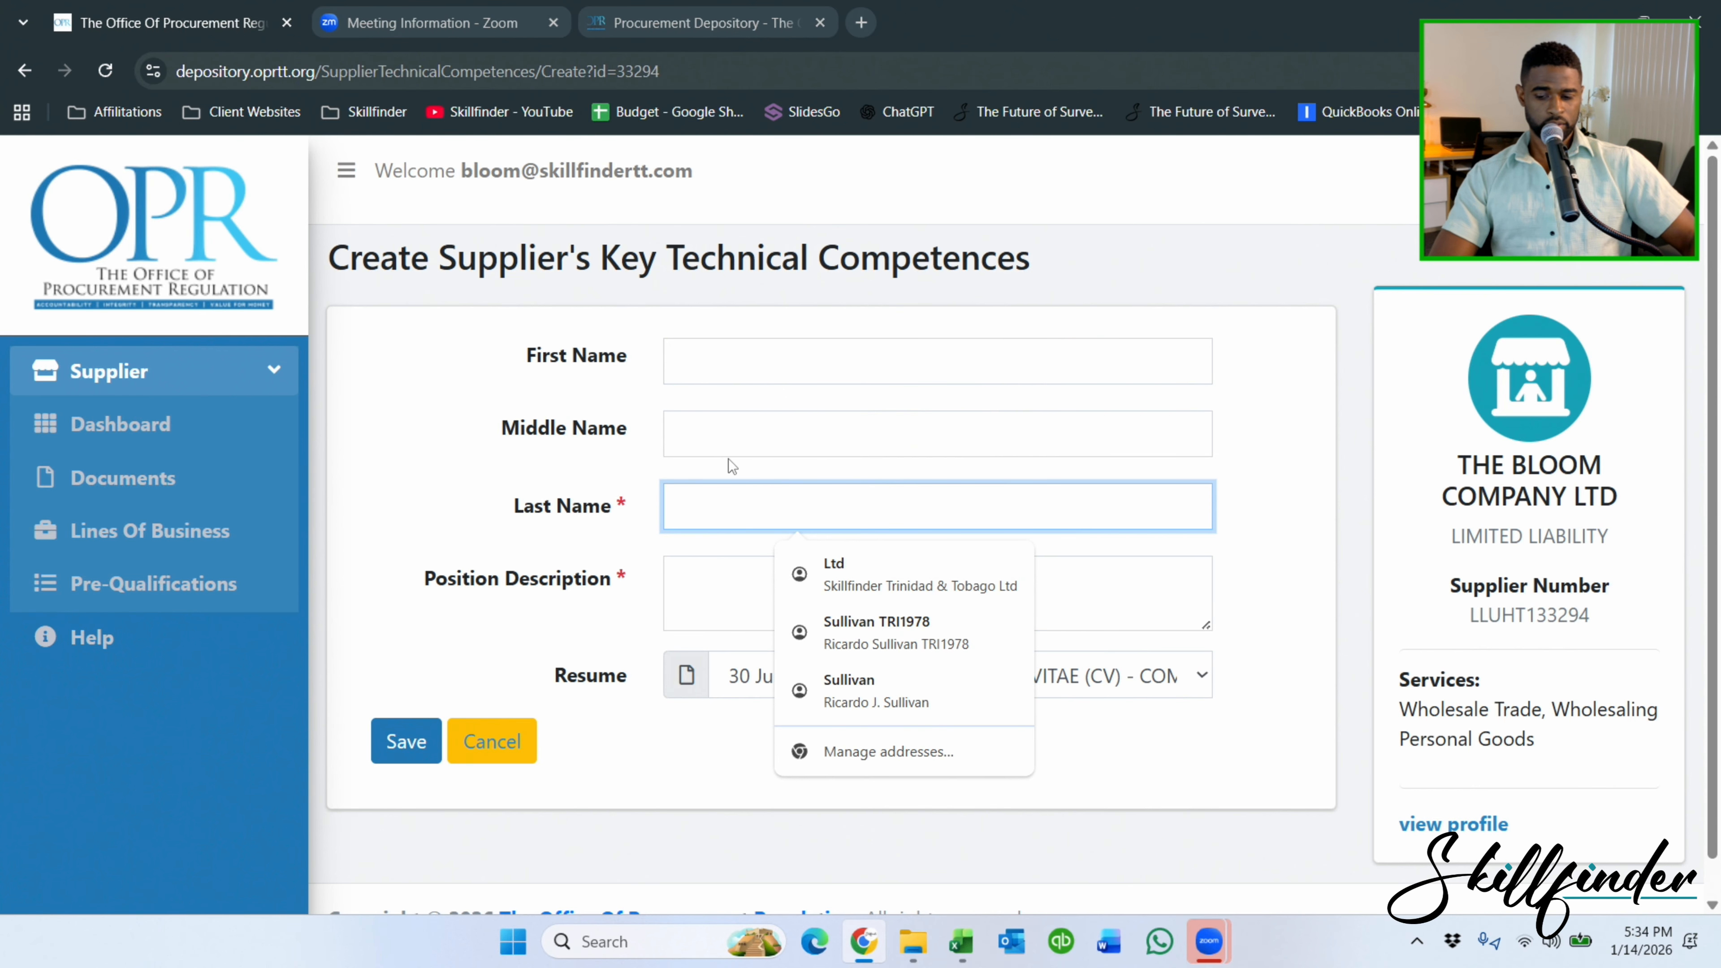
pyautogui.write('llivan')
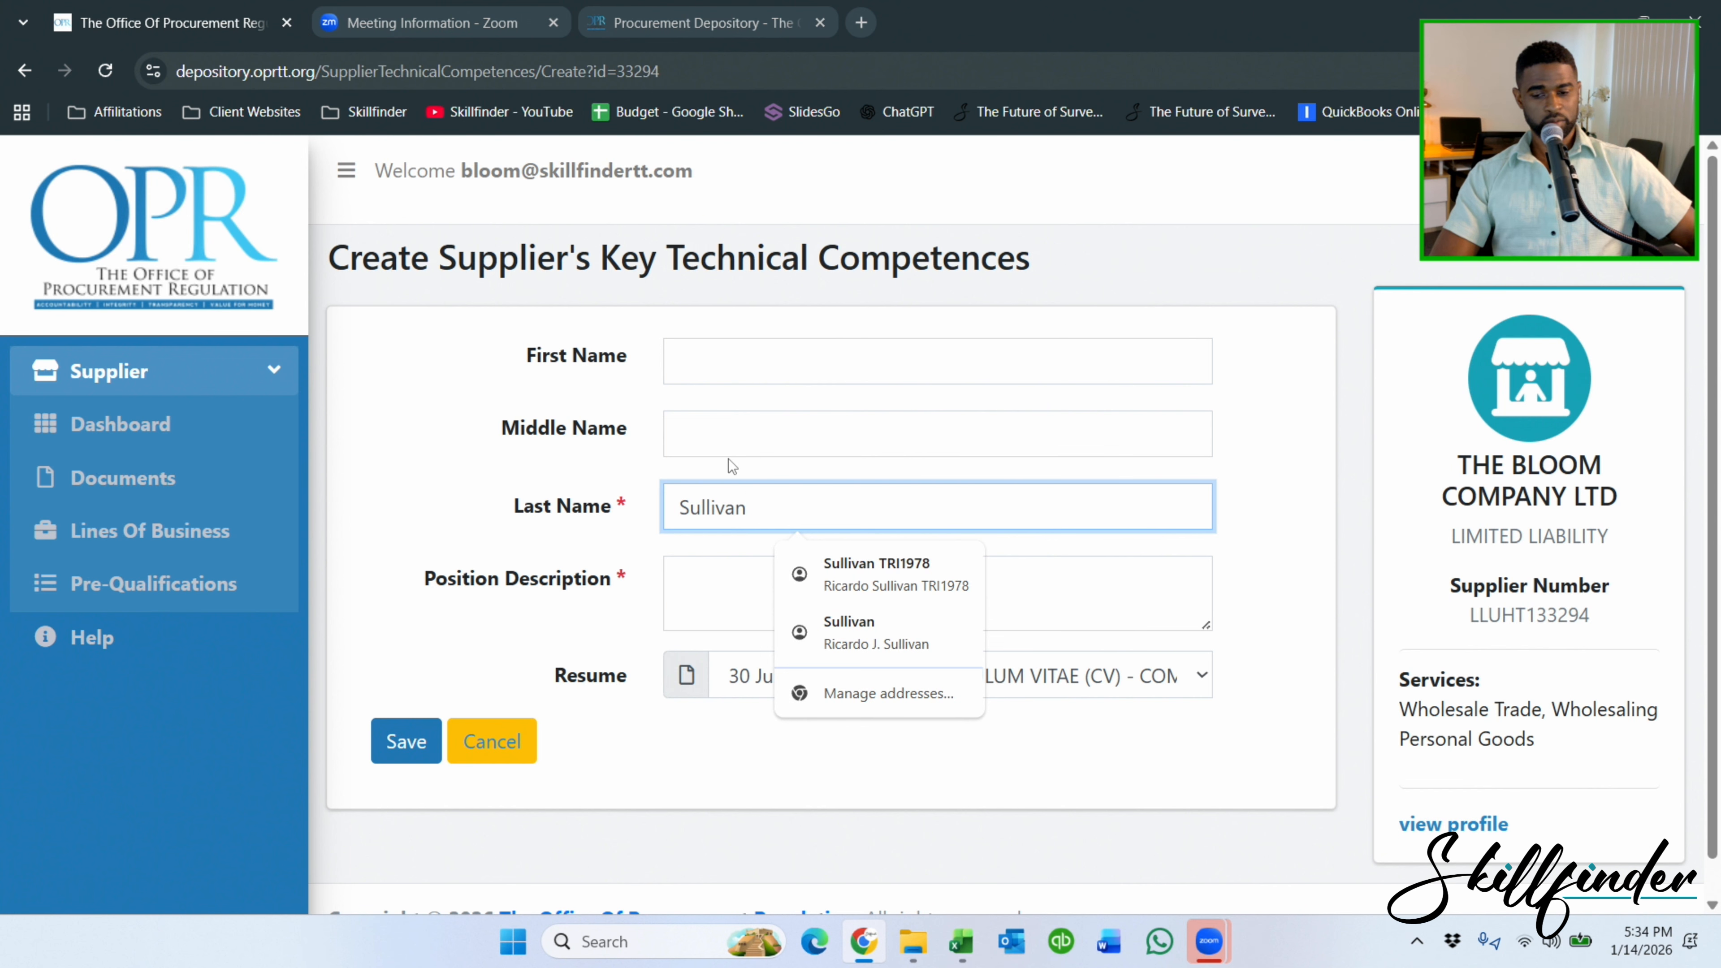
pyautogui.click(678, 596)
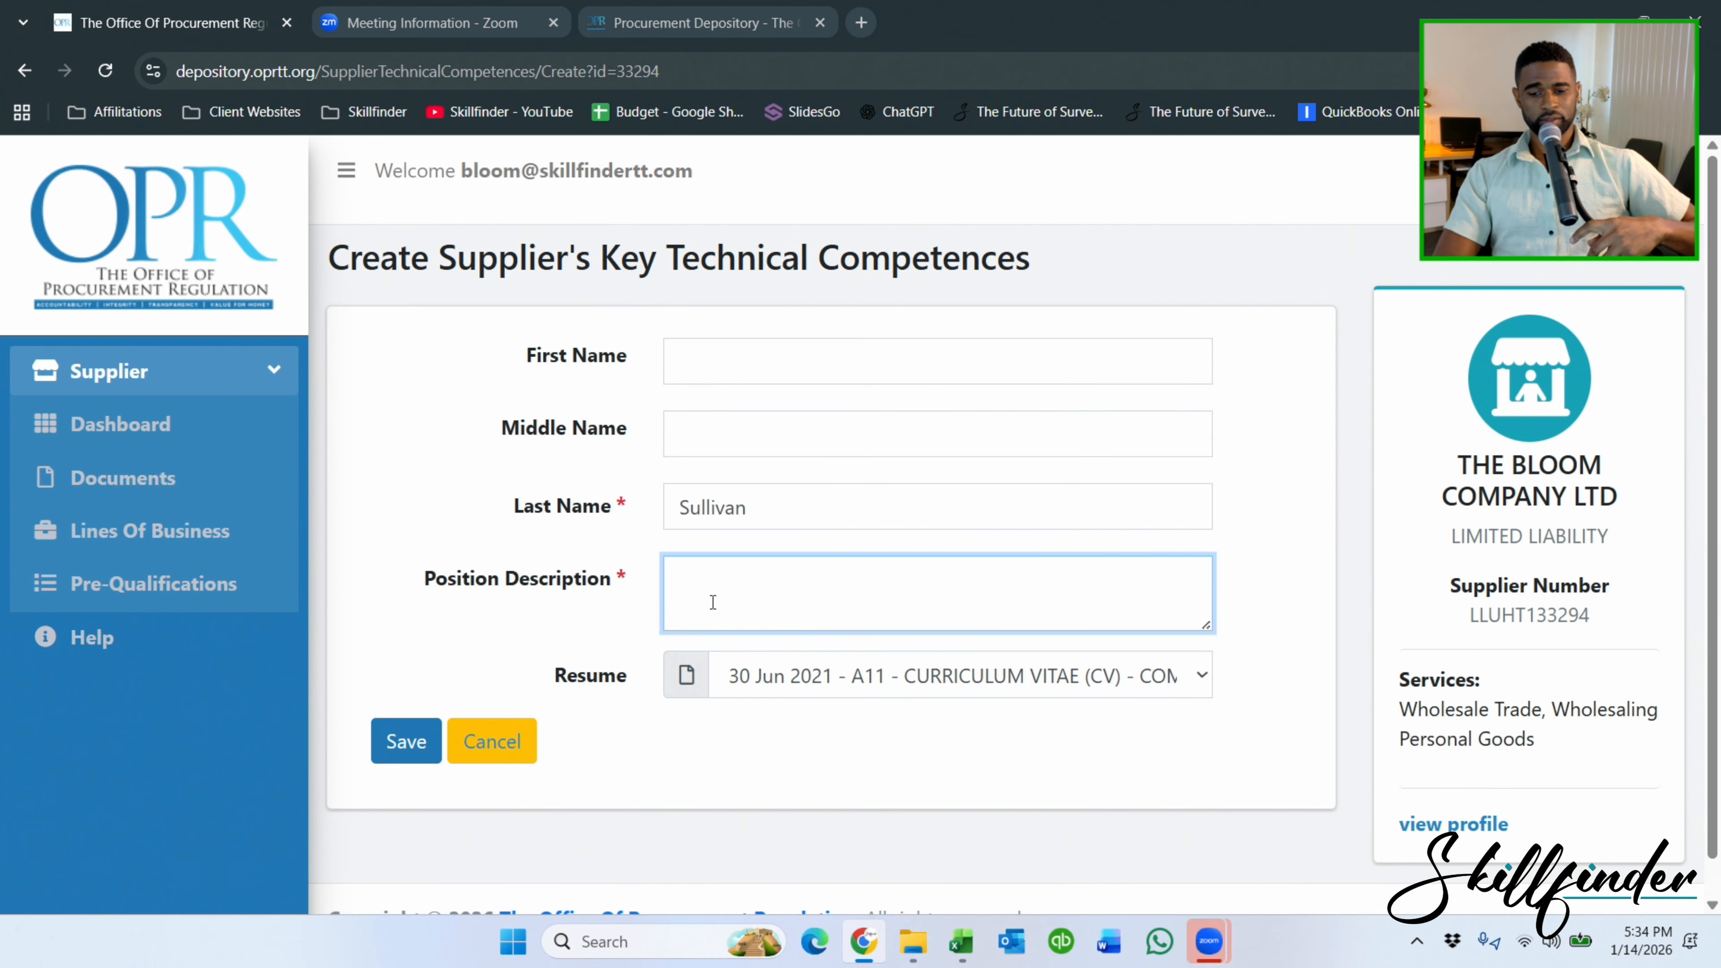
pyautogui.write('ager')
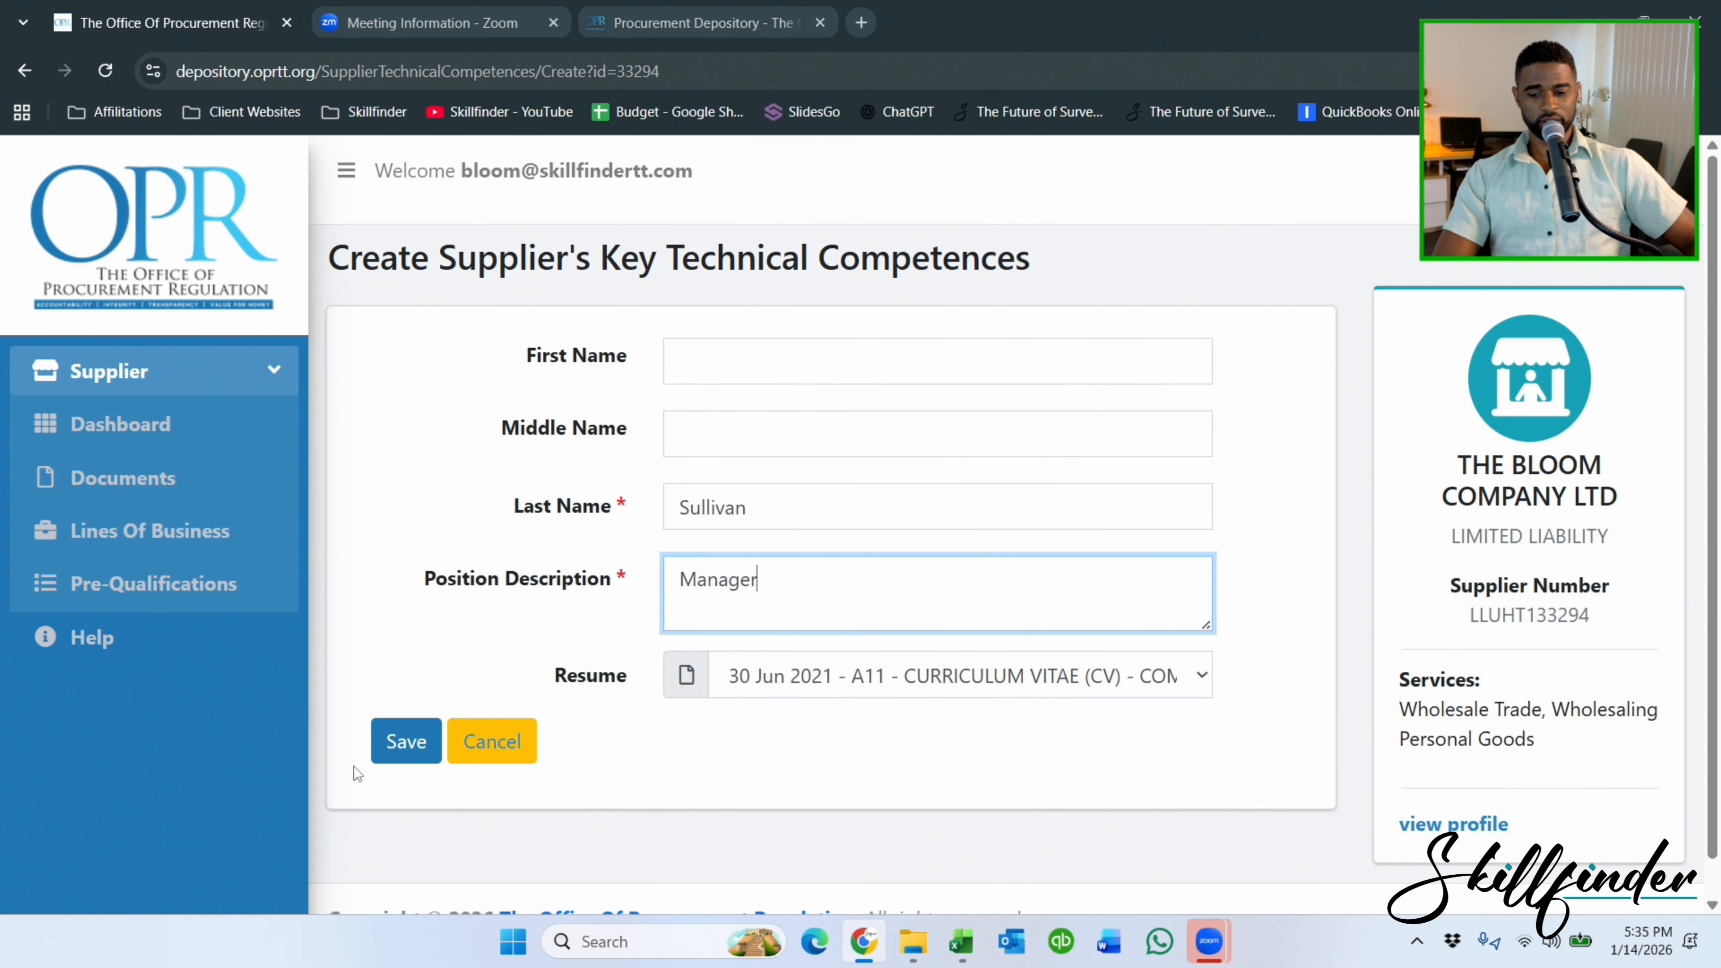
pyautogui.click(406, 741)
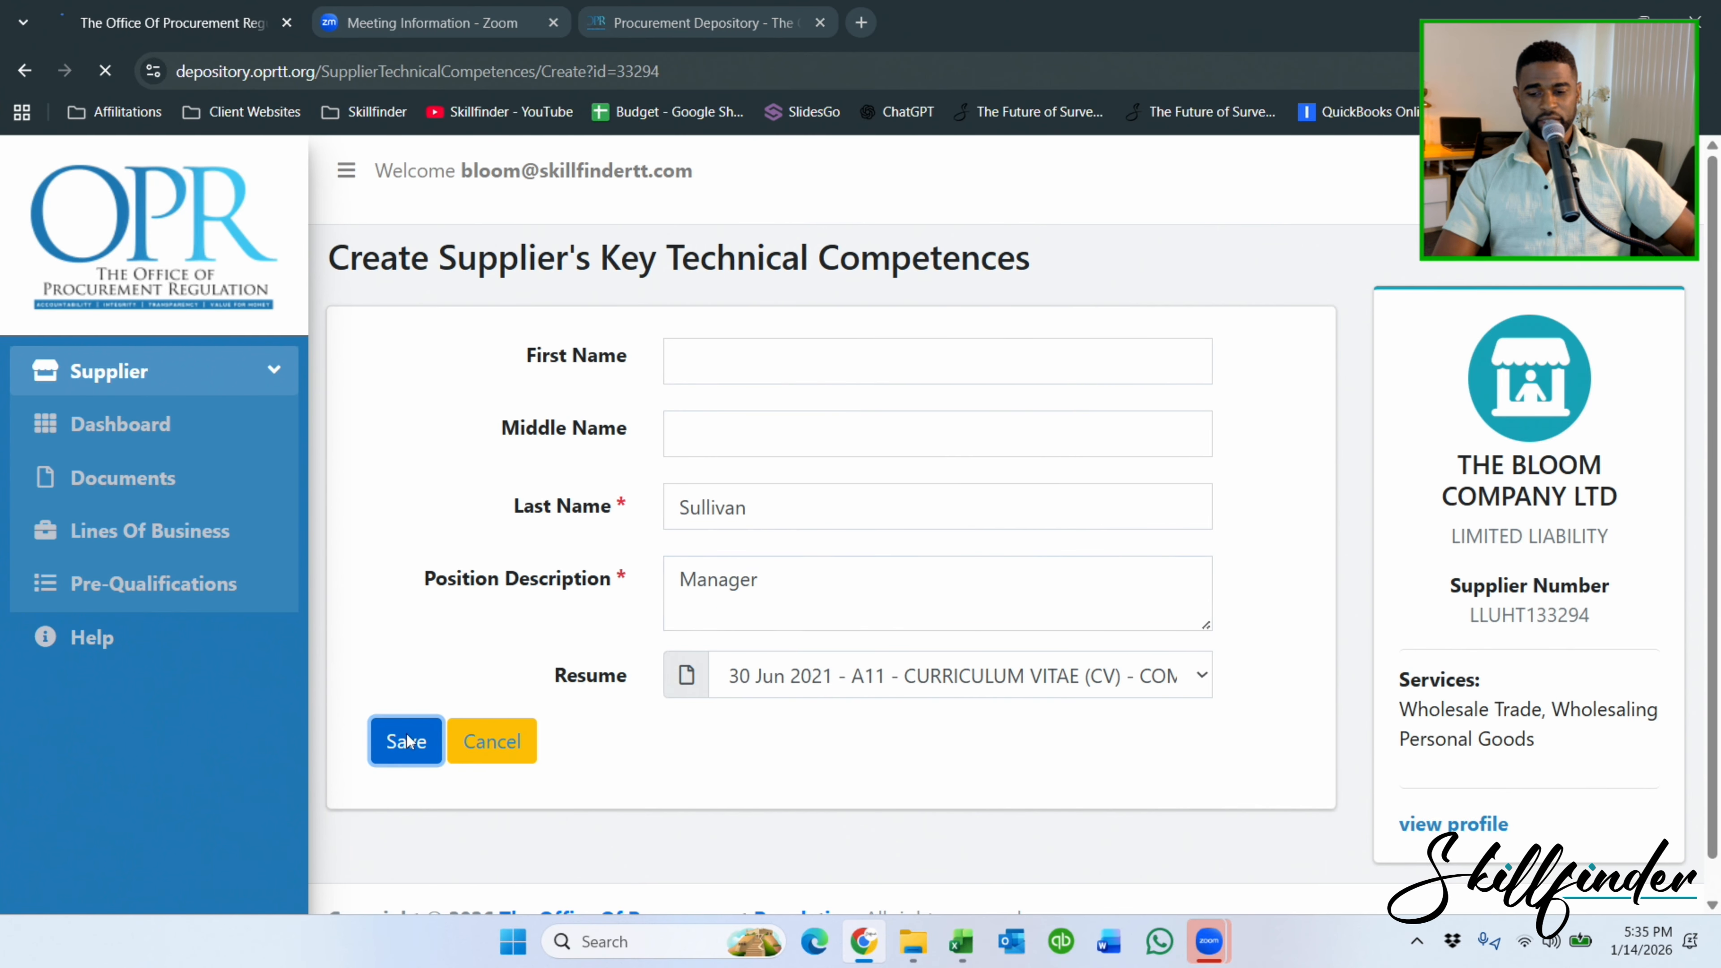
pyautogui.click(133, 428)
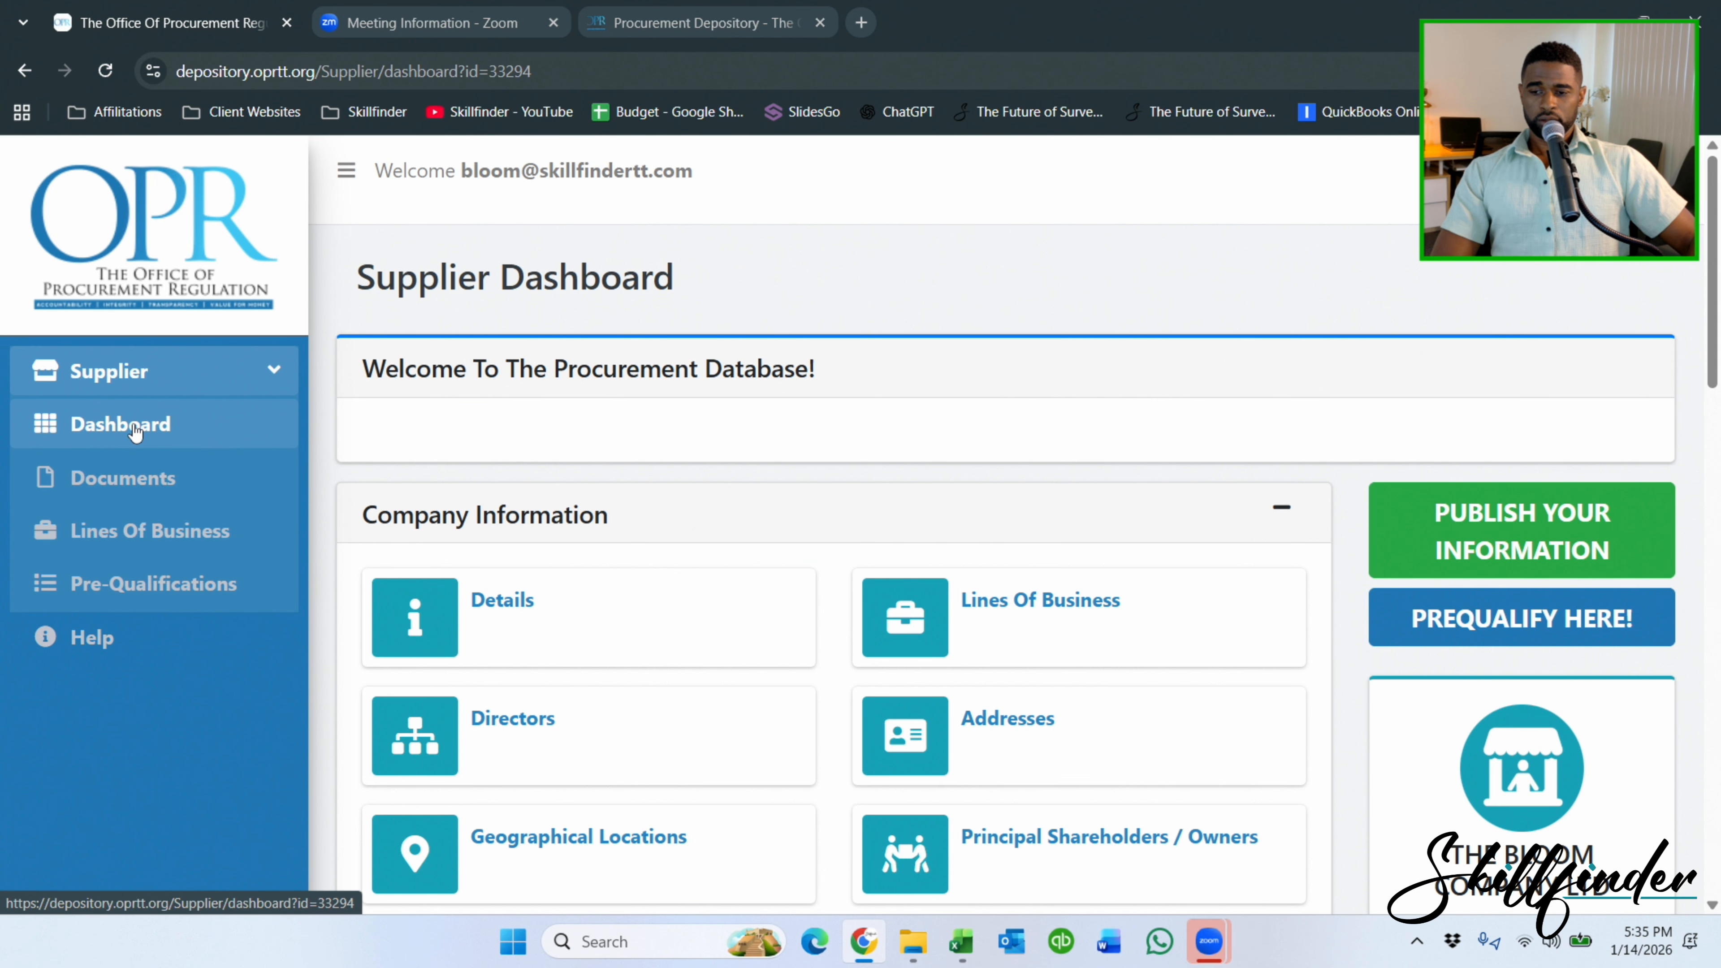
pyautogui.scroll(-15, 684, 447)
pyautogui.scroll(-2, 711, 353)
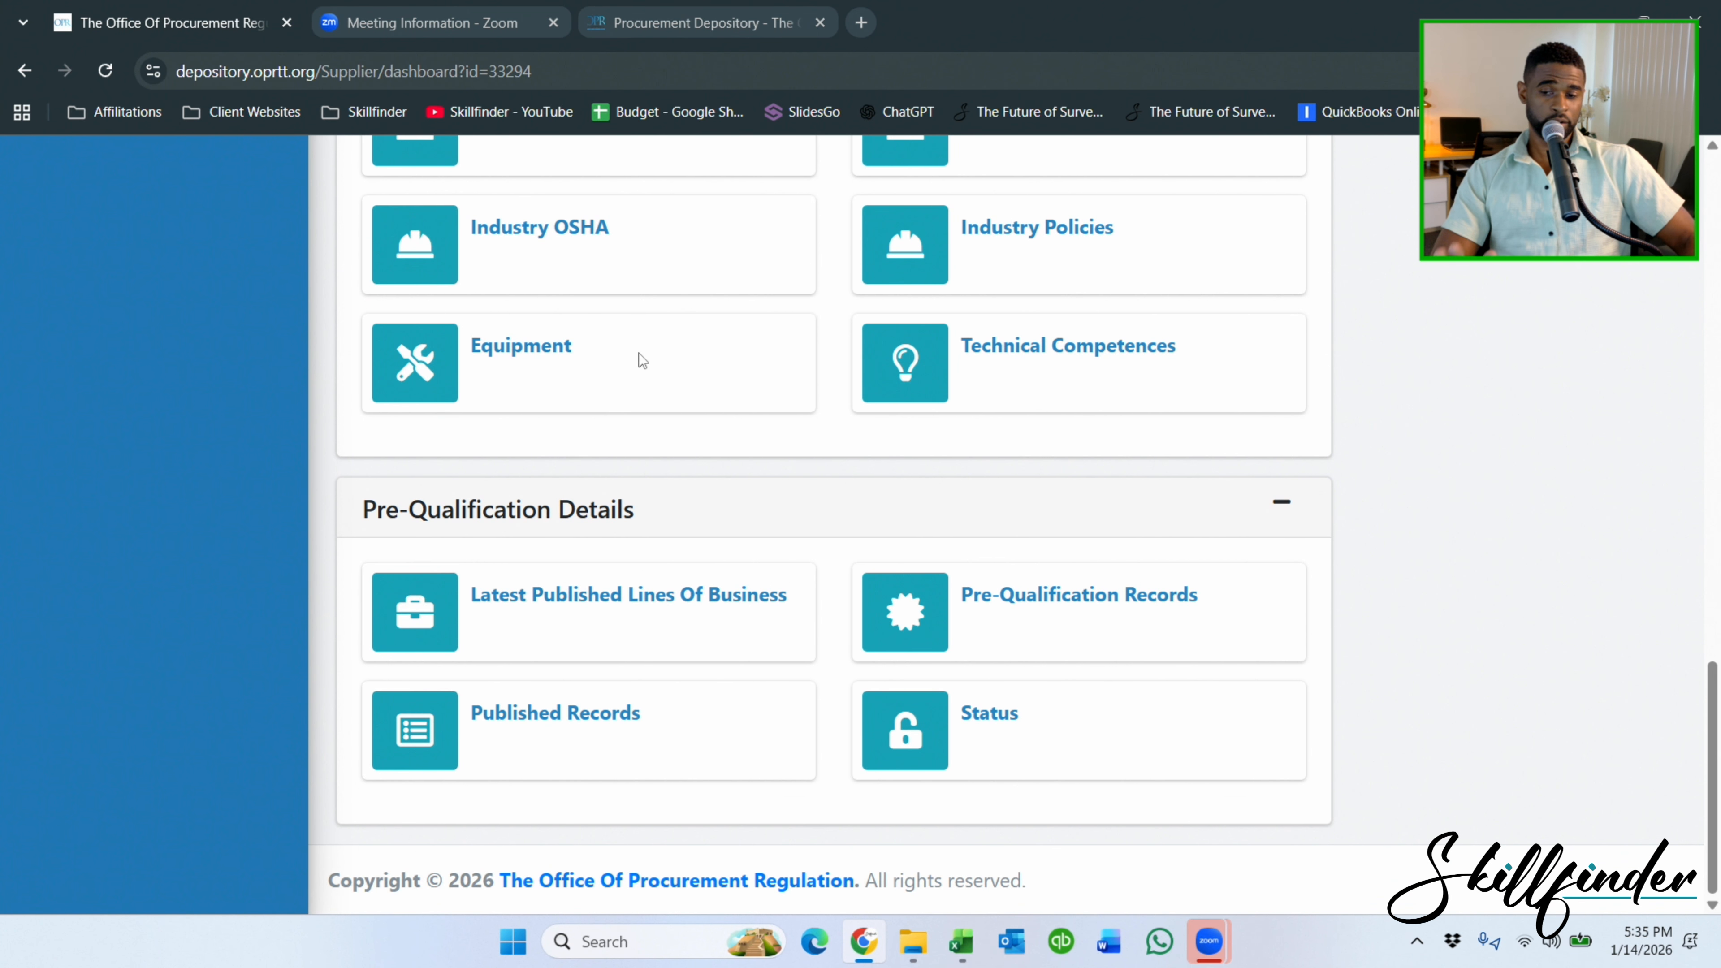
pyautogui.scroll(20, 1407, 382)
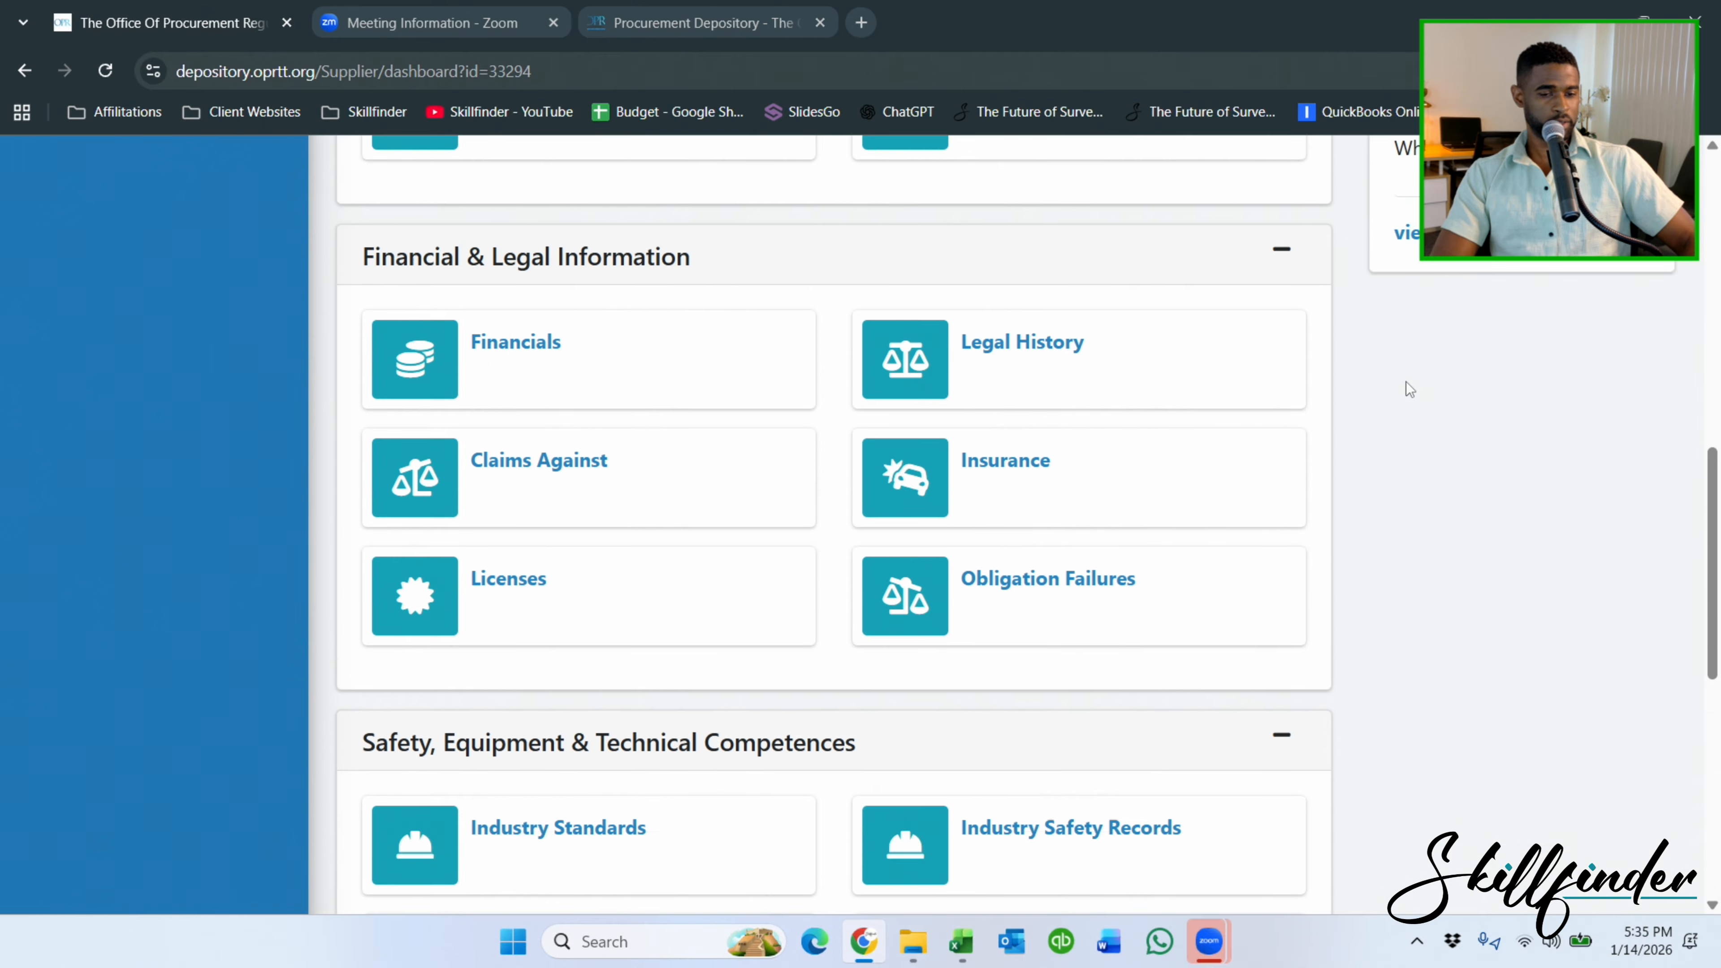
pyautogui.scroll(5, 1477, 312)
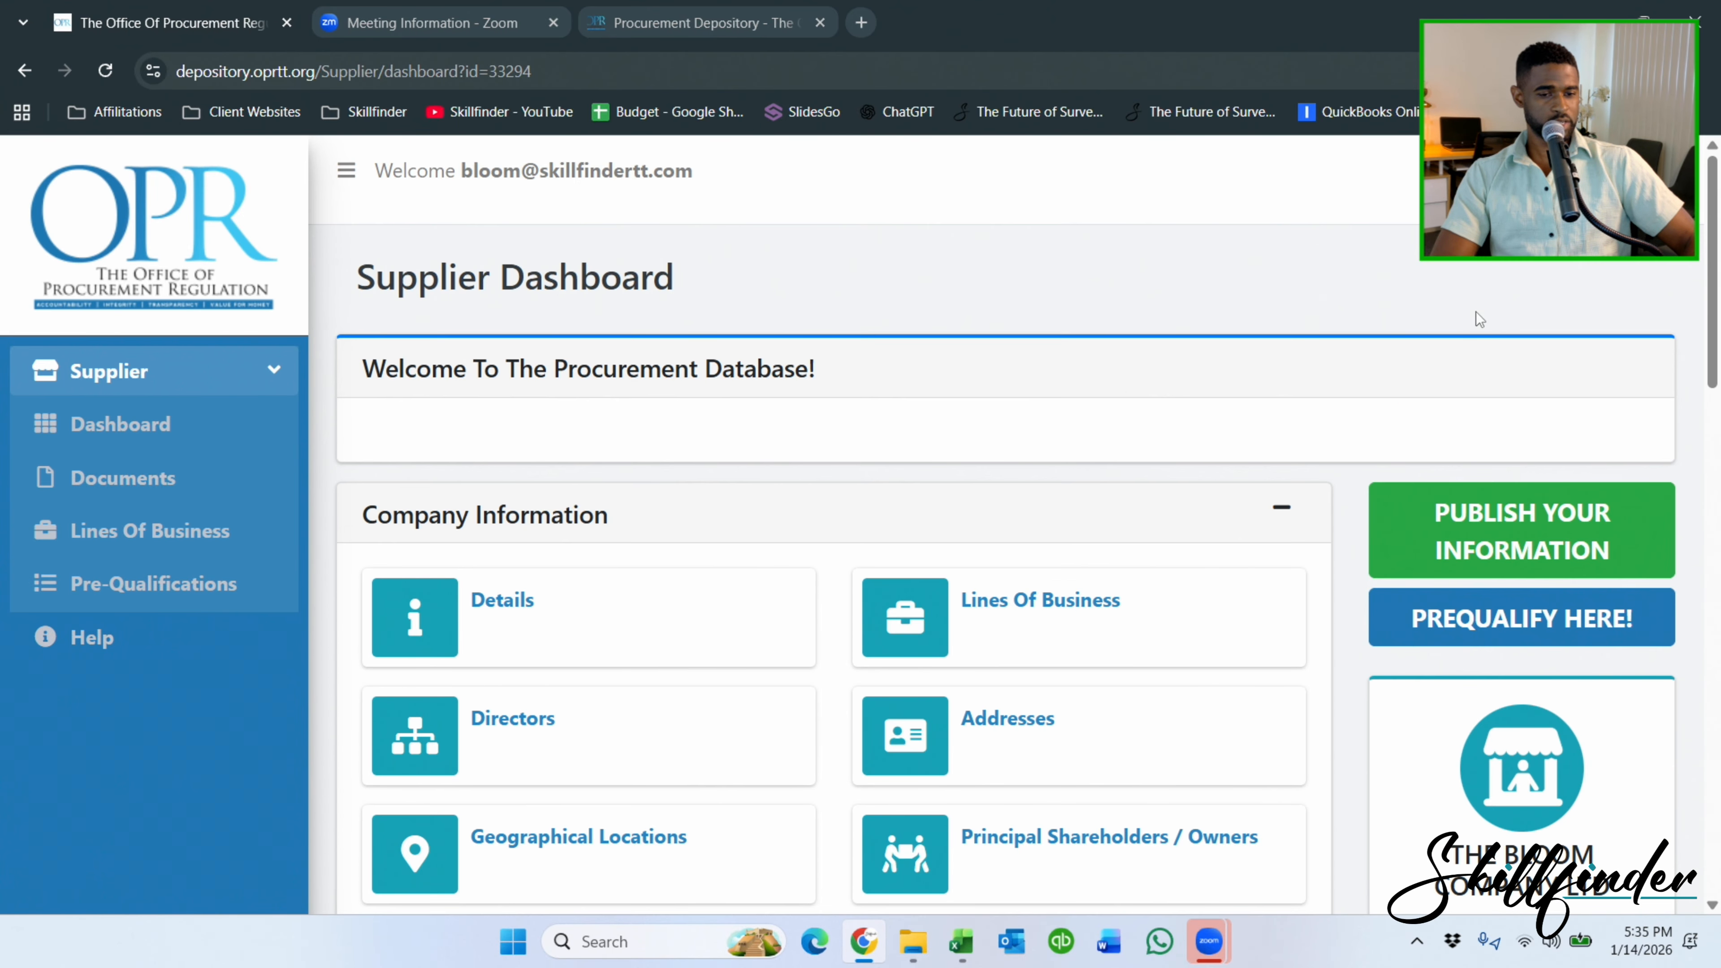
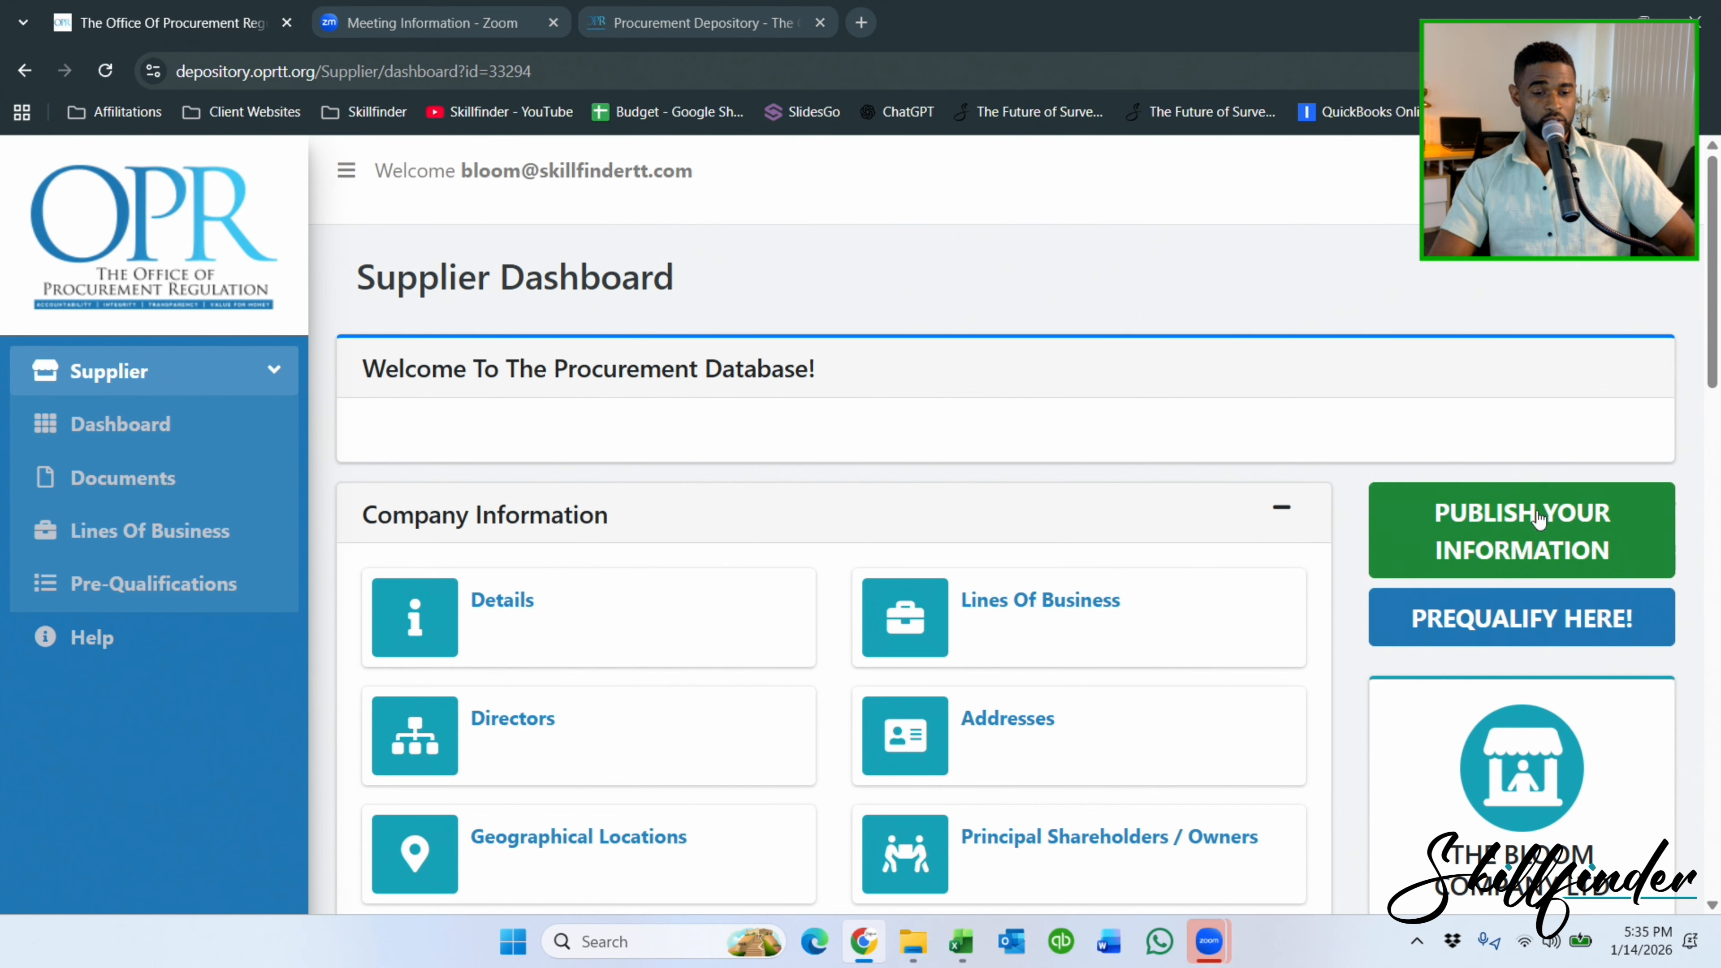
# Publish the supplier information as Publication No. #1 and review its Published Record Dashboard.
pyautogui.click(1522, 516)
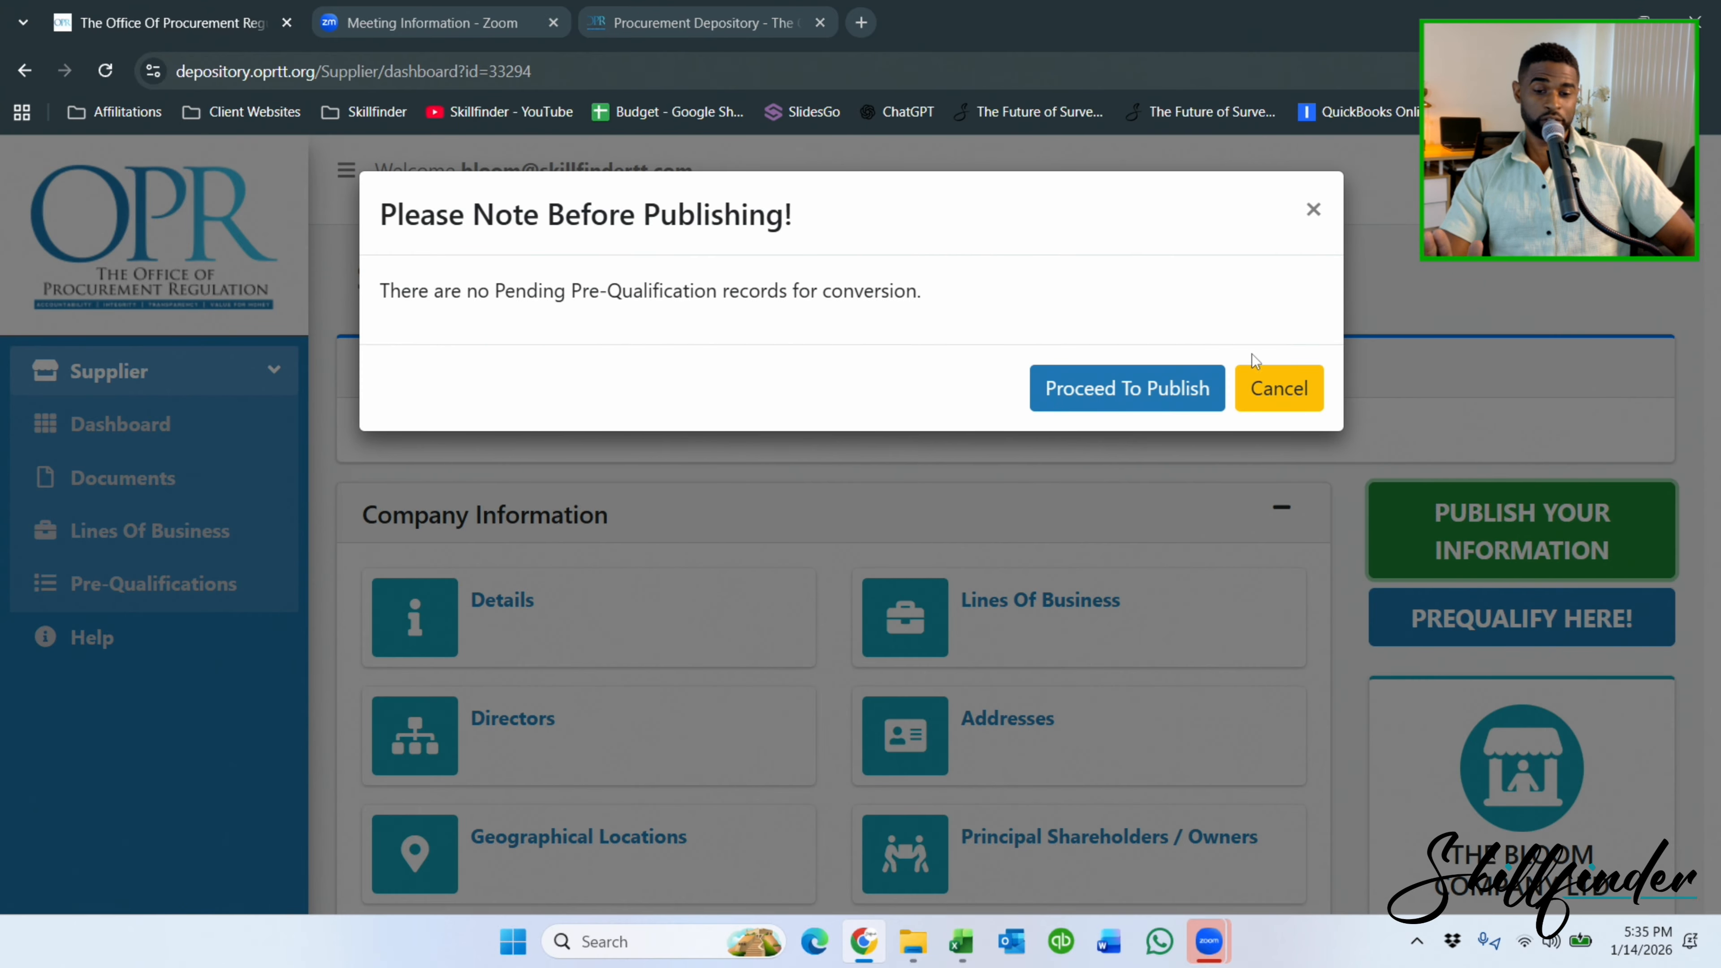
pyautogui.click(1137, 400)
pyautogui.click(1287, 452)
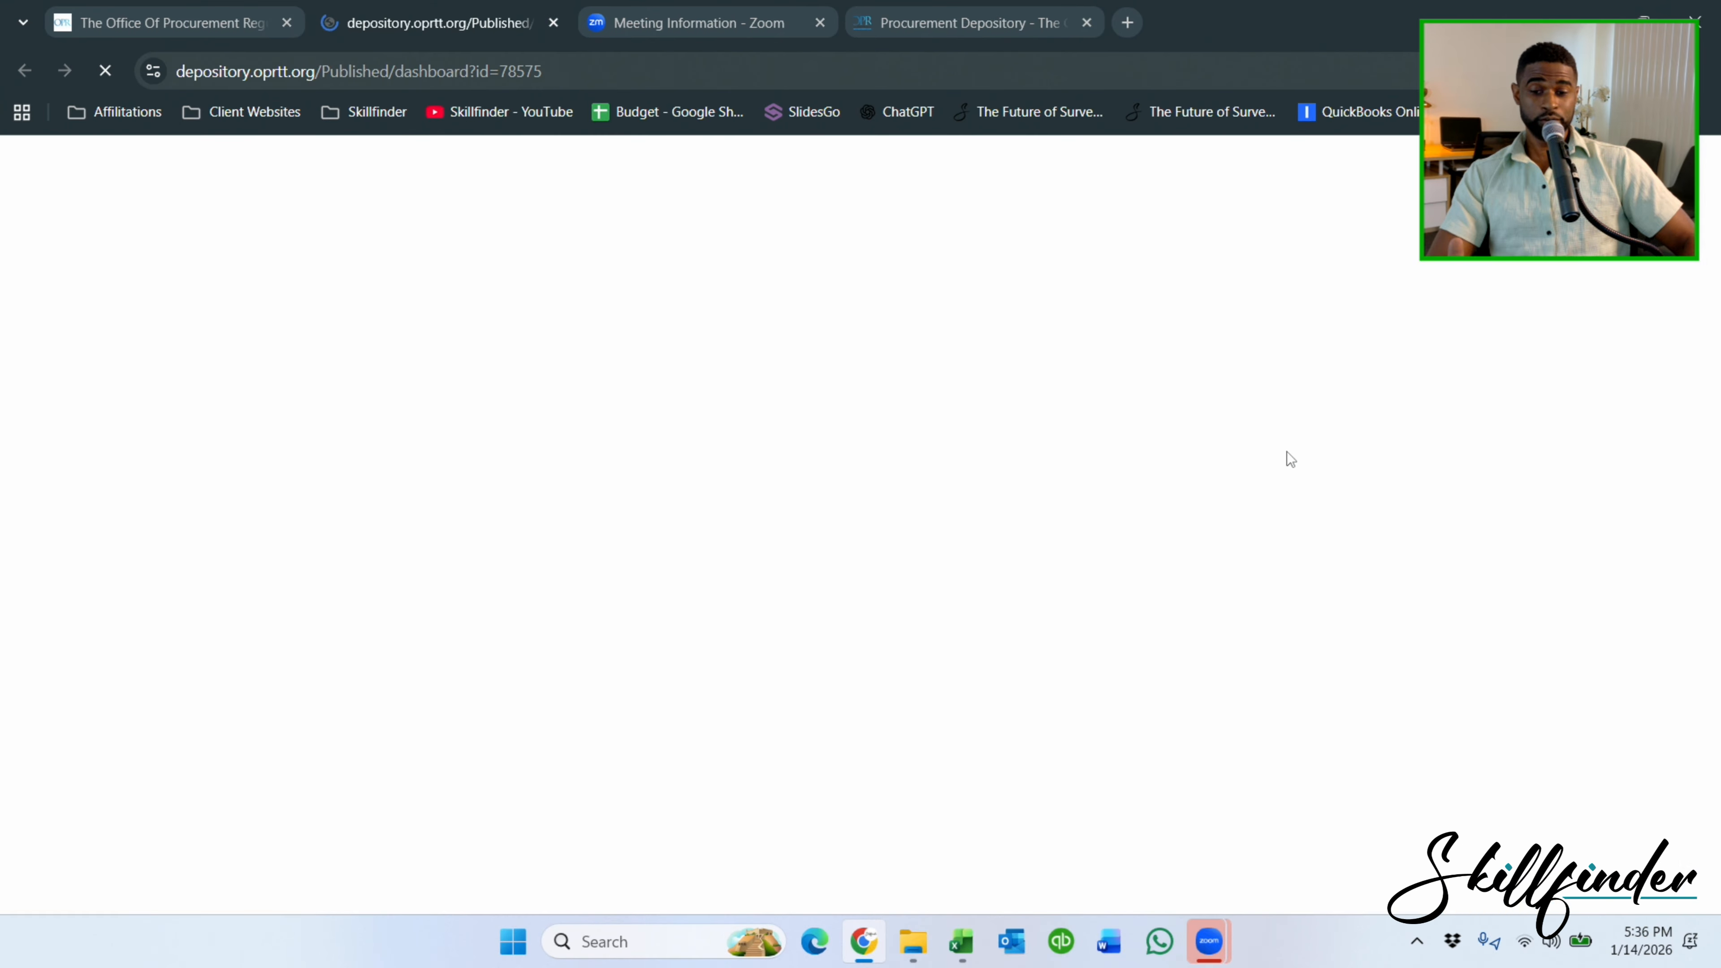
pyautogui.scroll(-5, 1003, 309)
pyautogui.scroll(-6, 1002, 310)
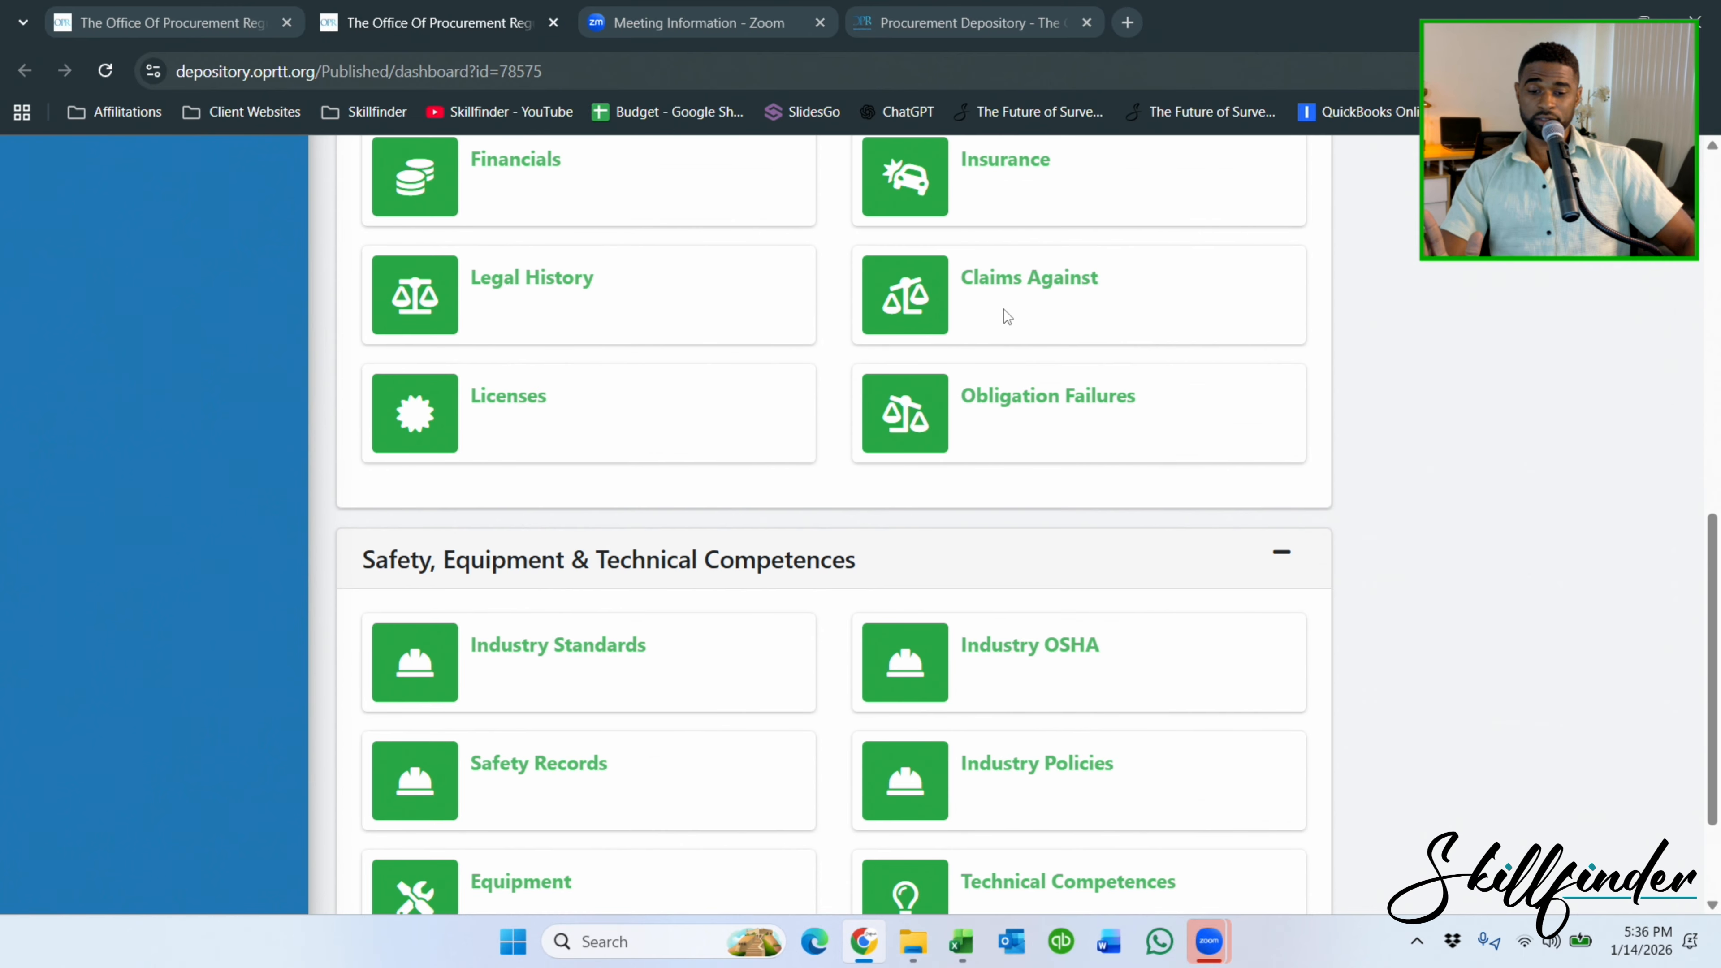
pyautogui.scroll(11, 1003, 312)
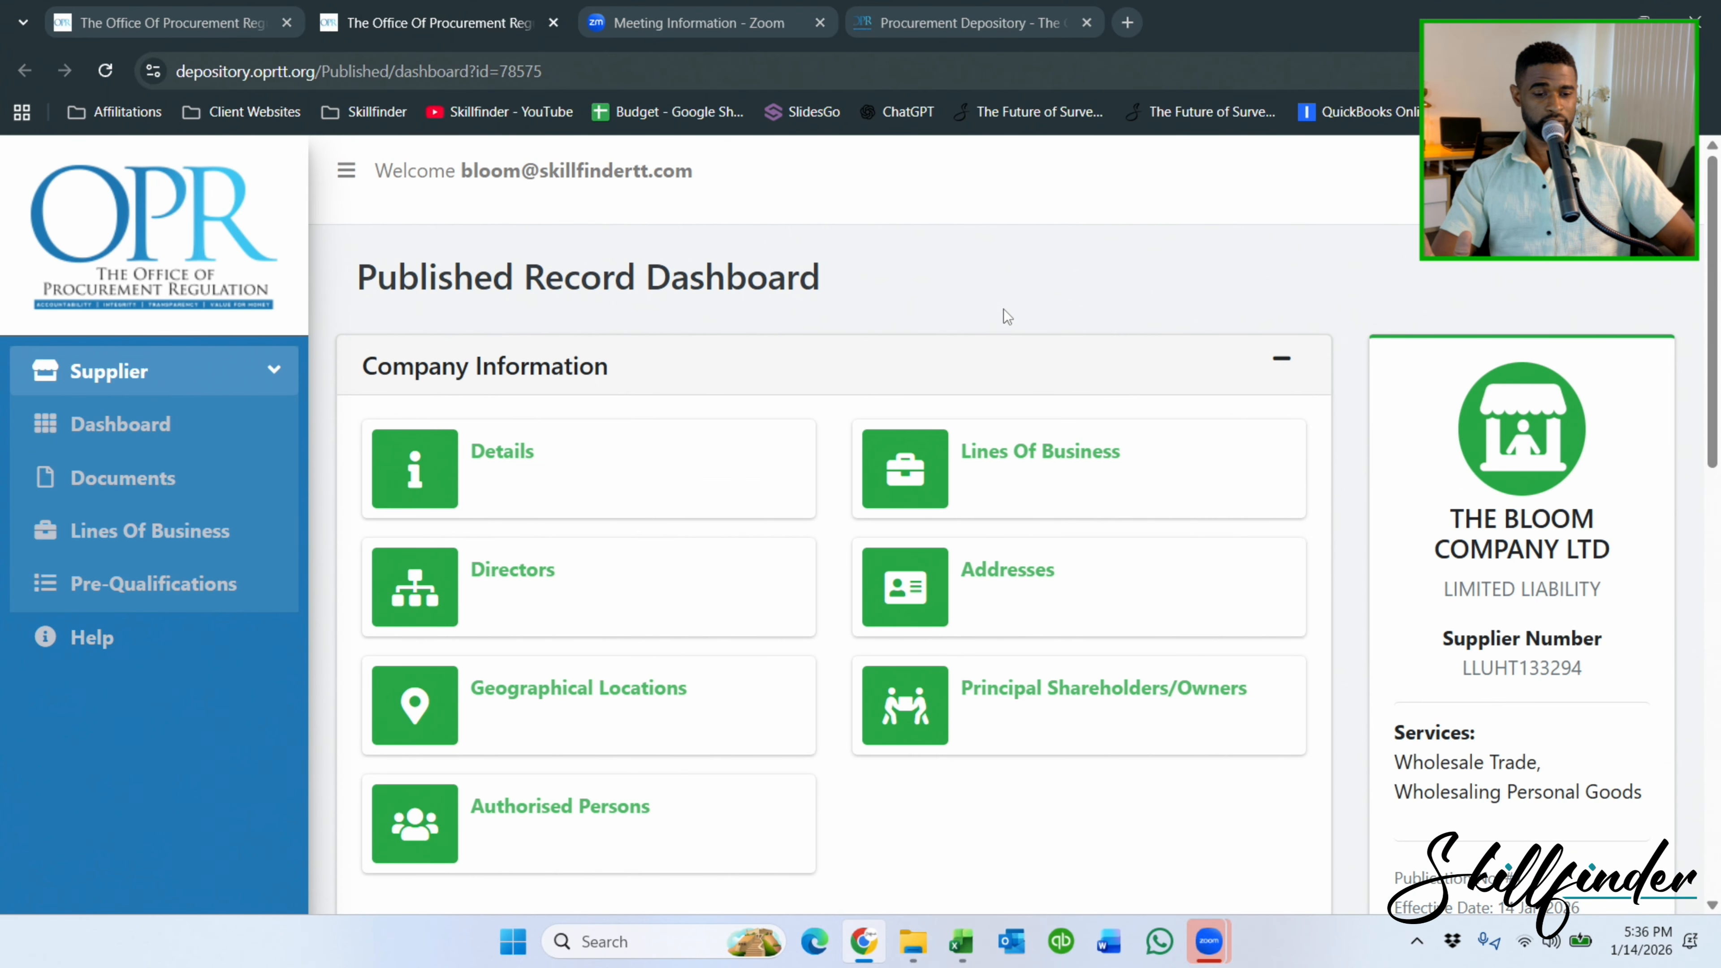
pyautogui.scroll(-4, 1006, 317)
pyautogui.scroll(4, 1003, 310)
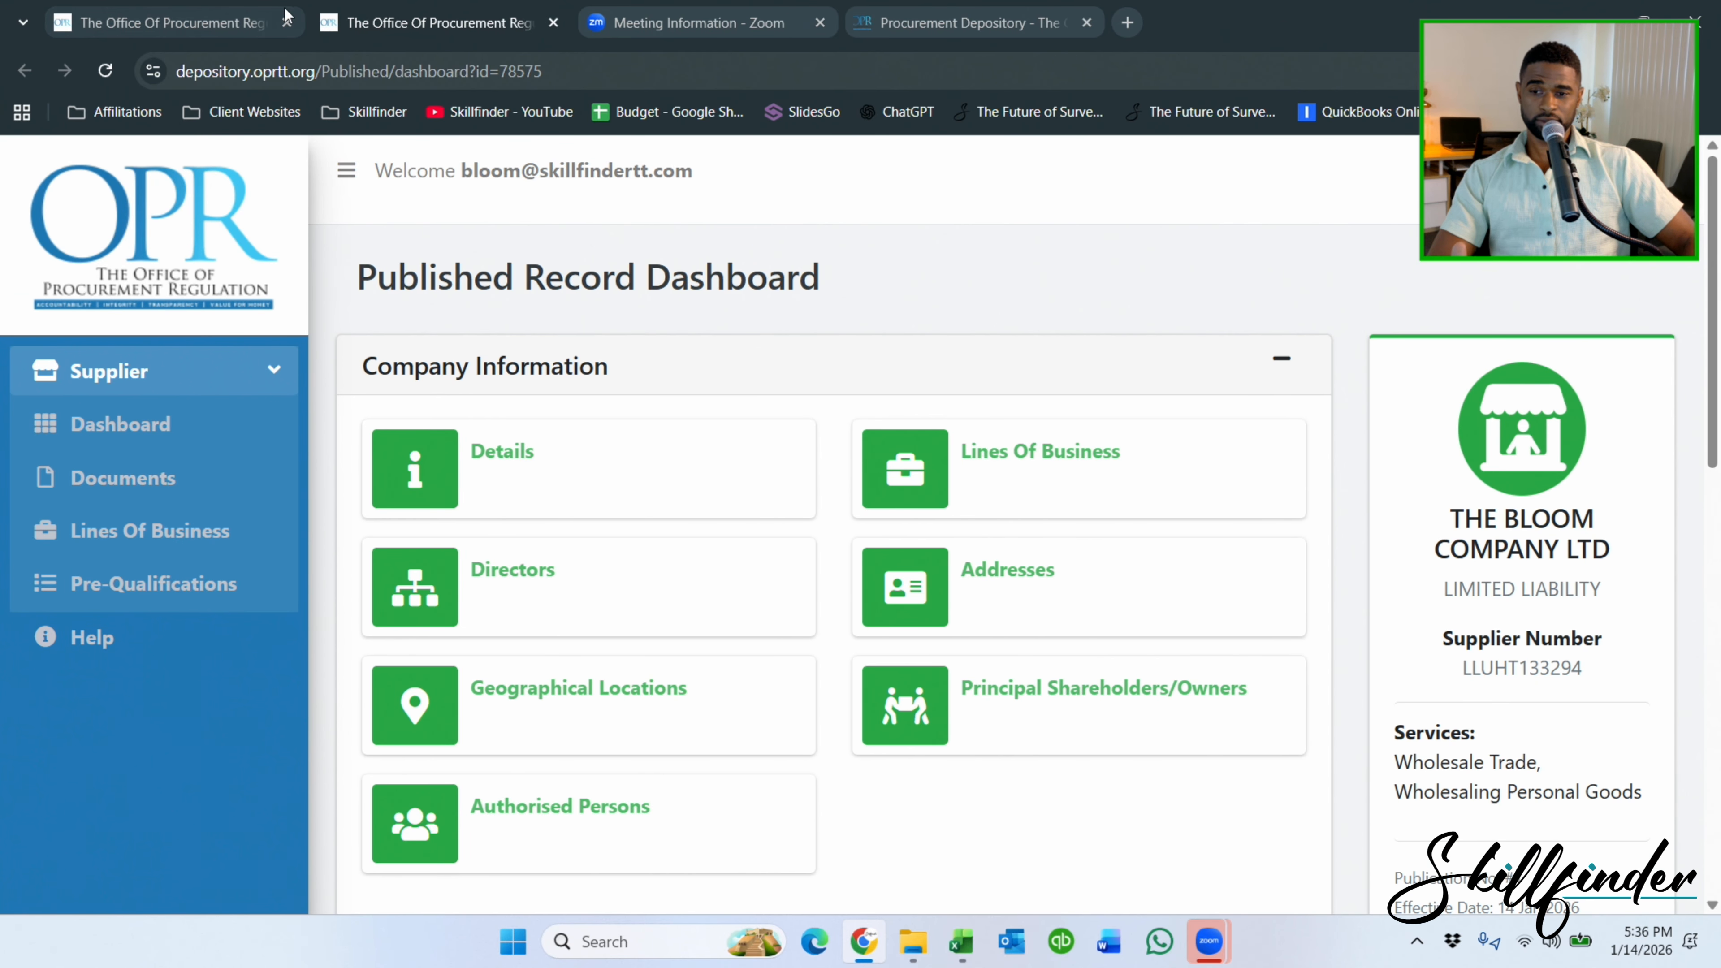
# Open the Land surveying (81151604, Level 2) pre-qualification form from the supplier dashboard.
pyautogui.click(250, 33)
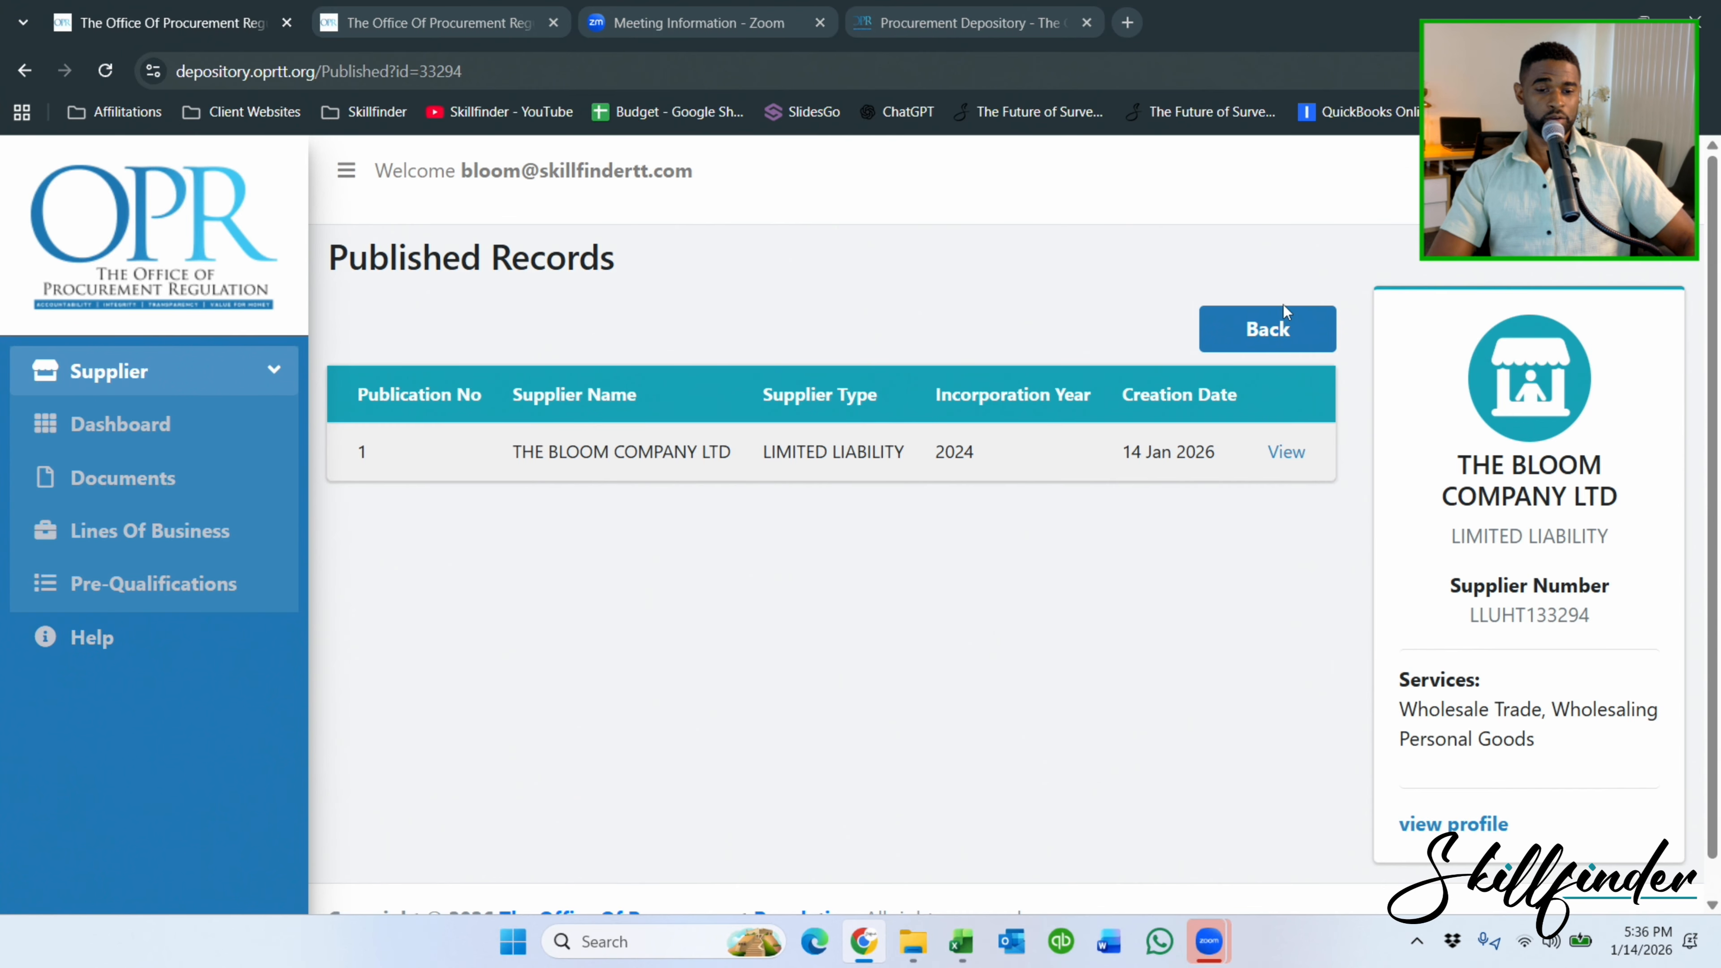
pyautogui.click(1266, 331)
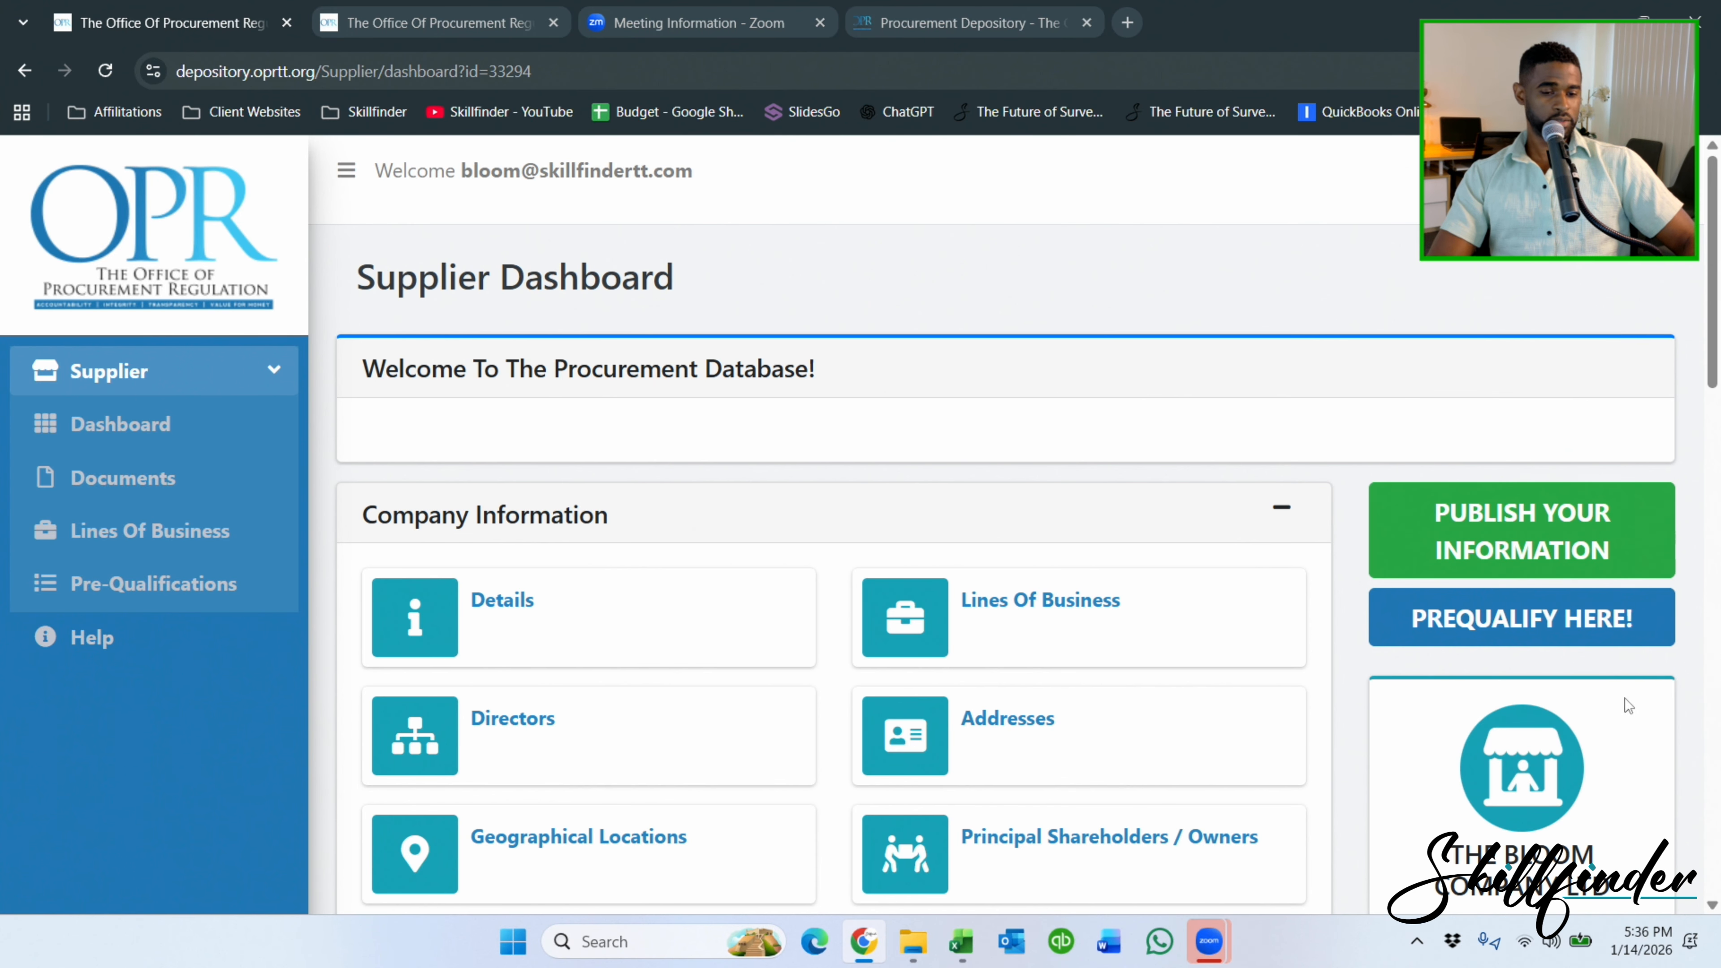
pyautogui.click(1529, 621)
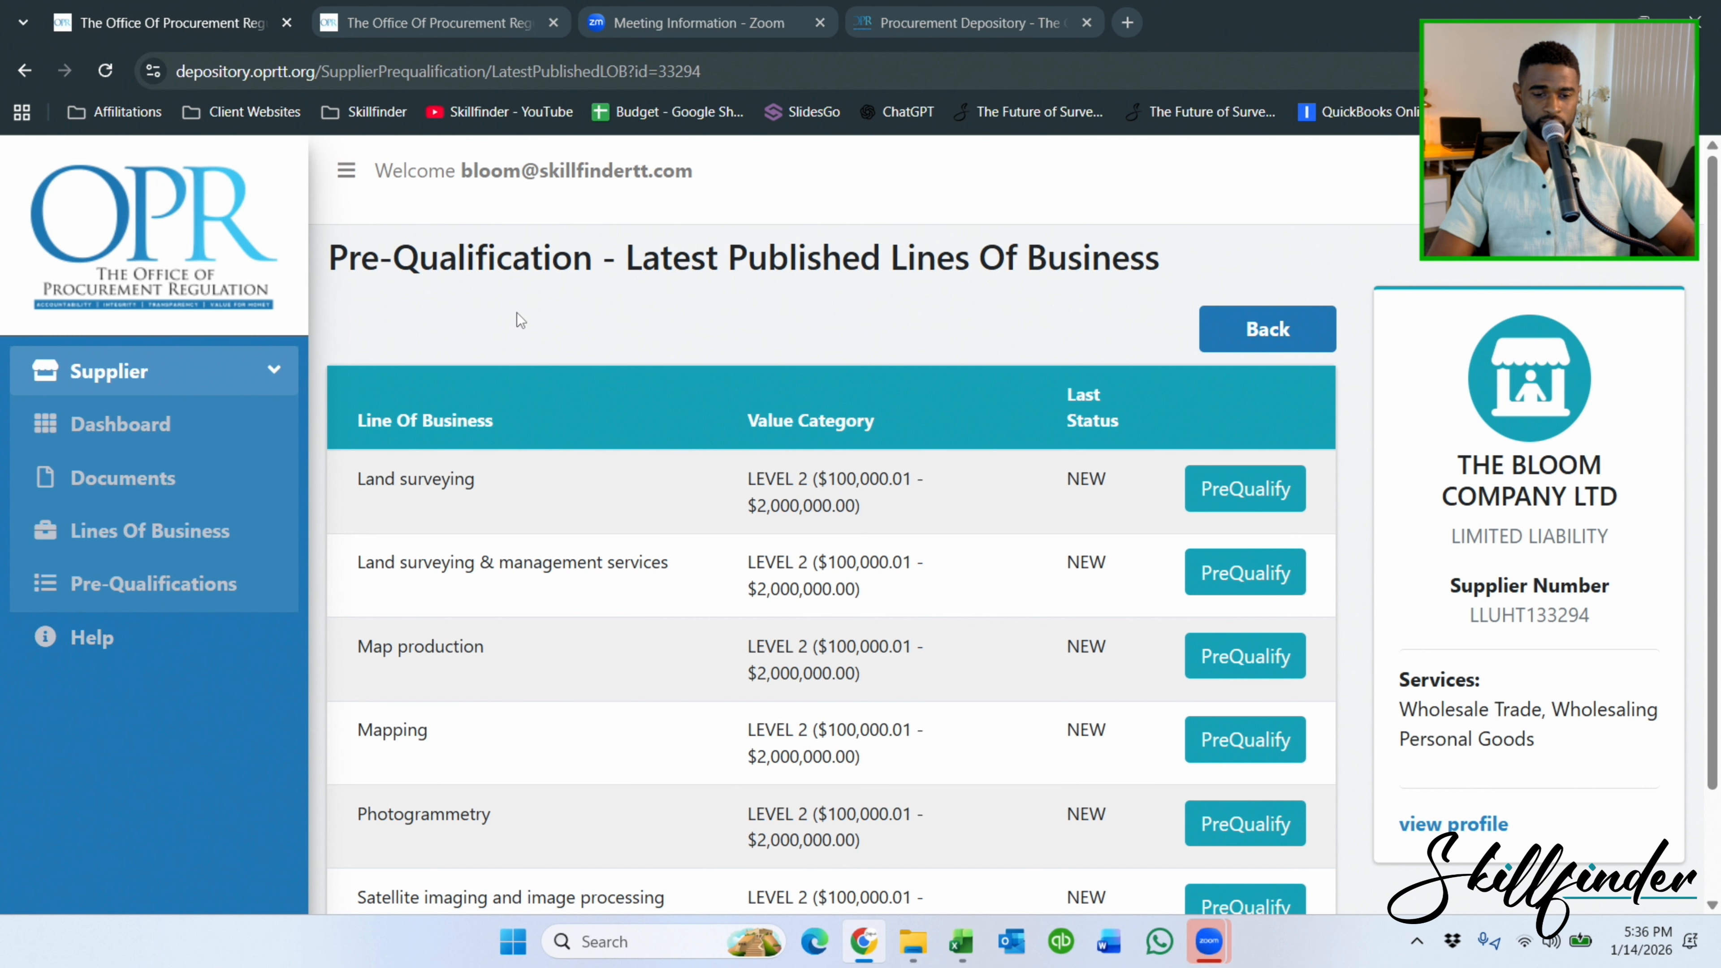
pyautogui.scroll(-2, 583, 342)
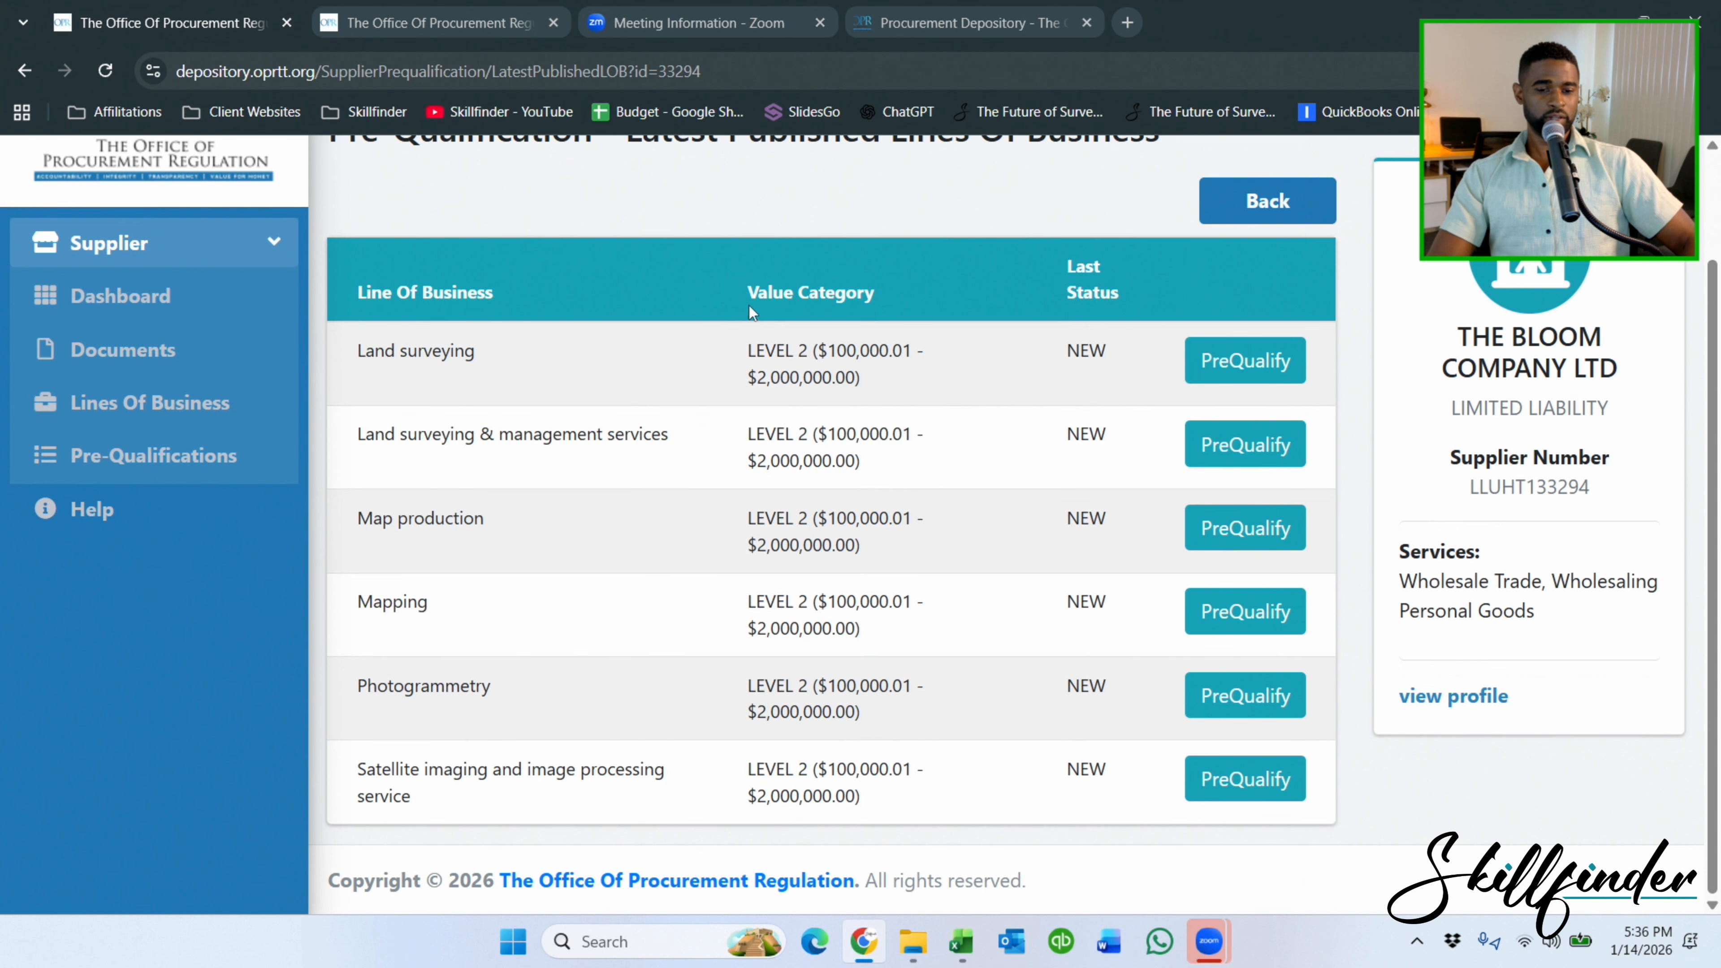
pyautogui.click(1247, 364)
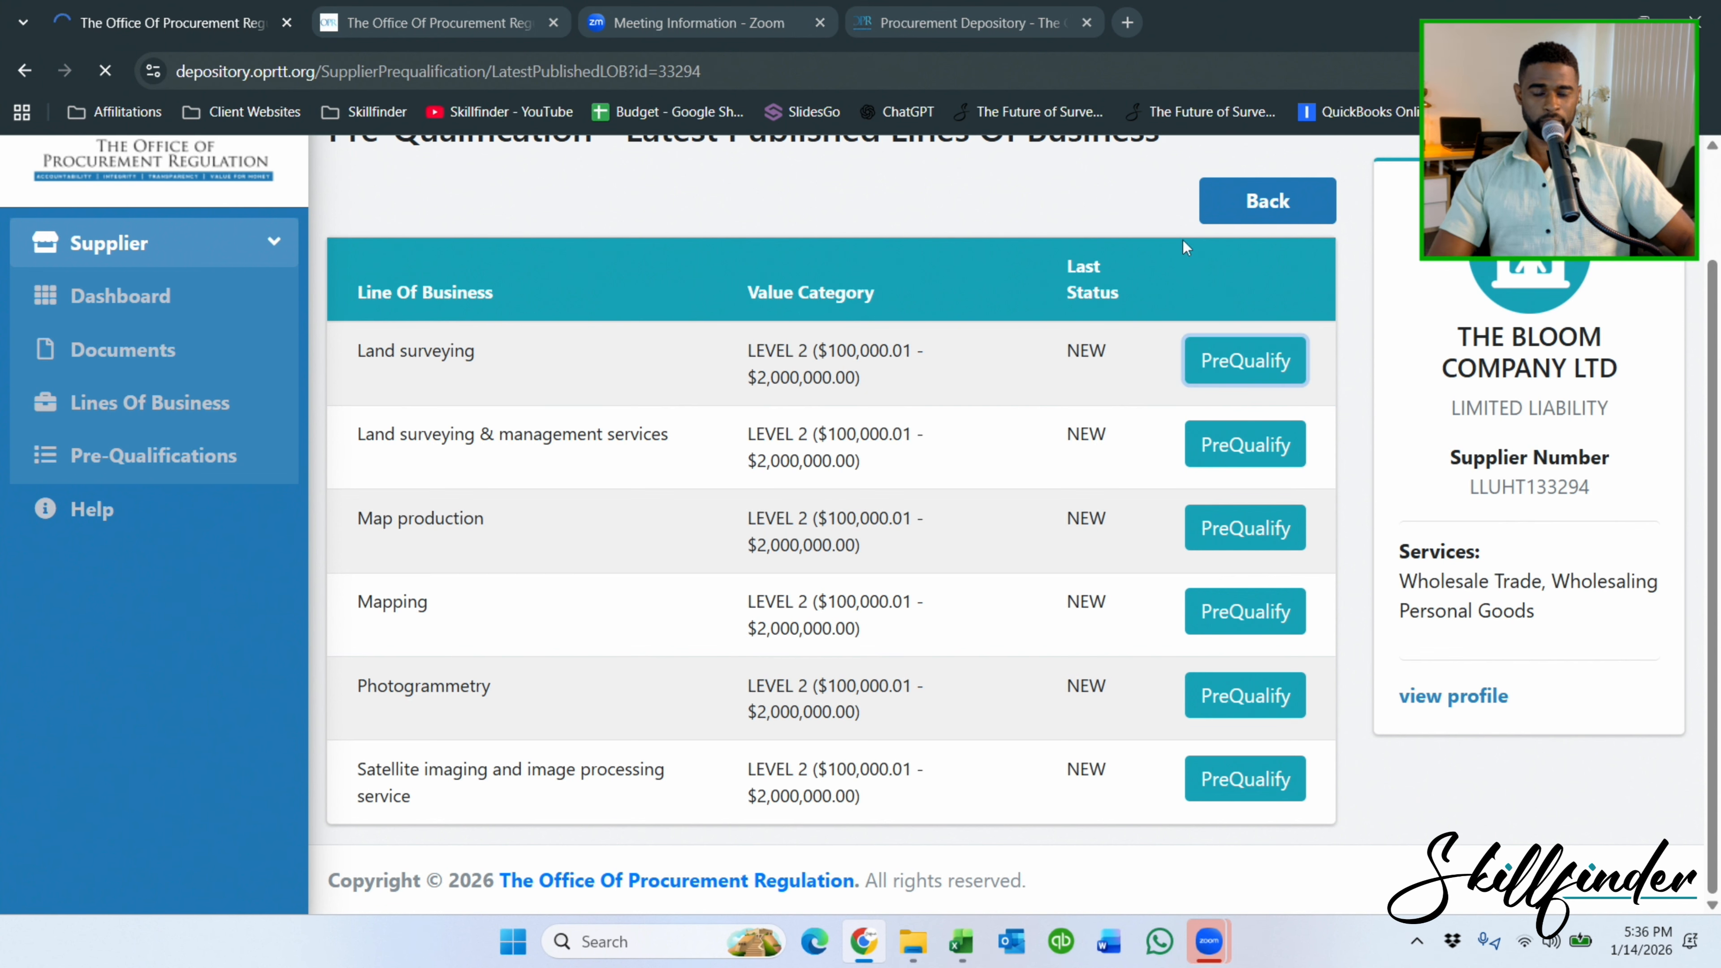
pyautogui.scroll(-4, 913, 250)
pyautogui.scroll(1, 879, 209)
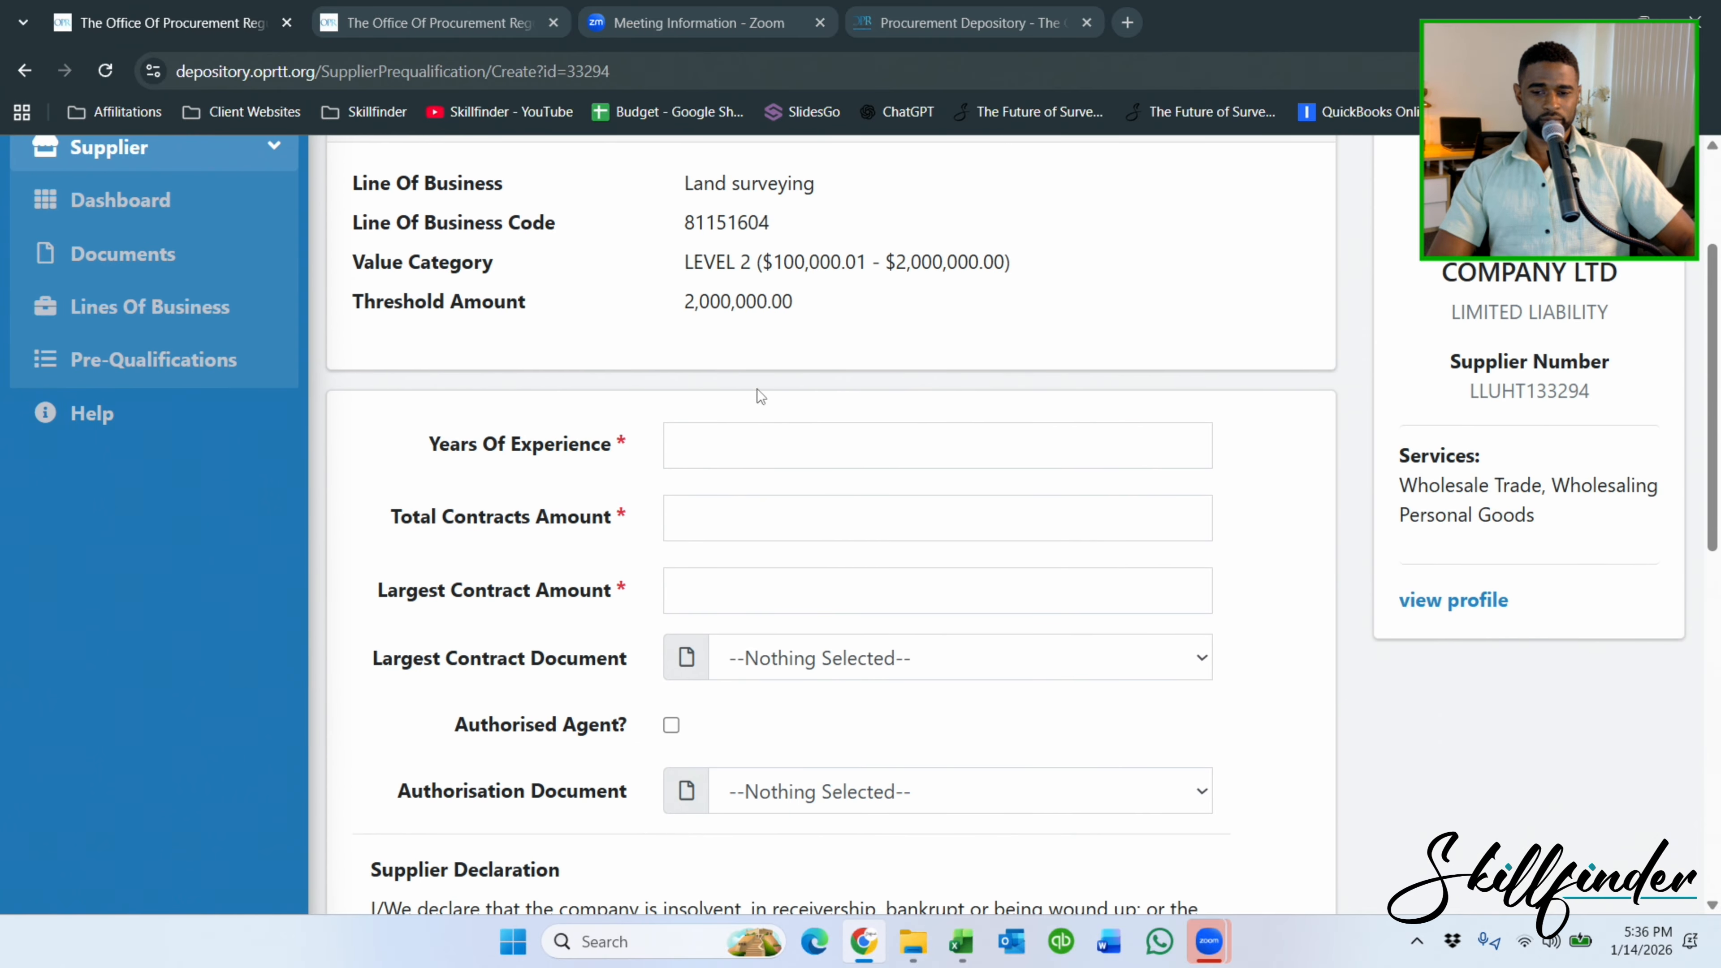
# Enter 10 years of experience and 0 for both total and largest contract amounts.
pyautogui.click(733, 435)
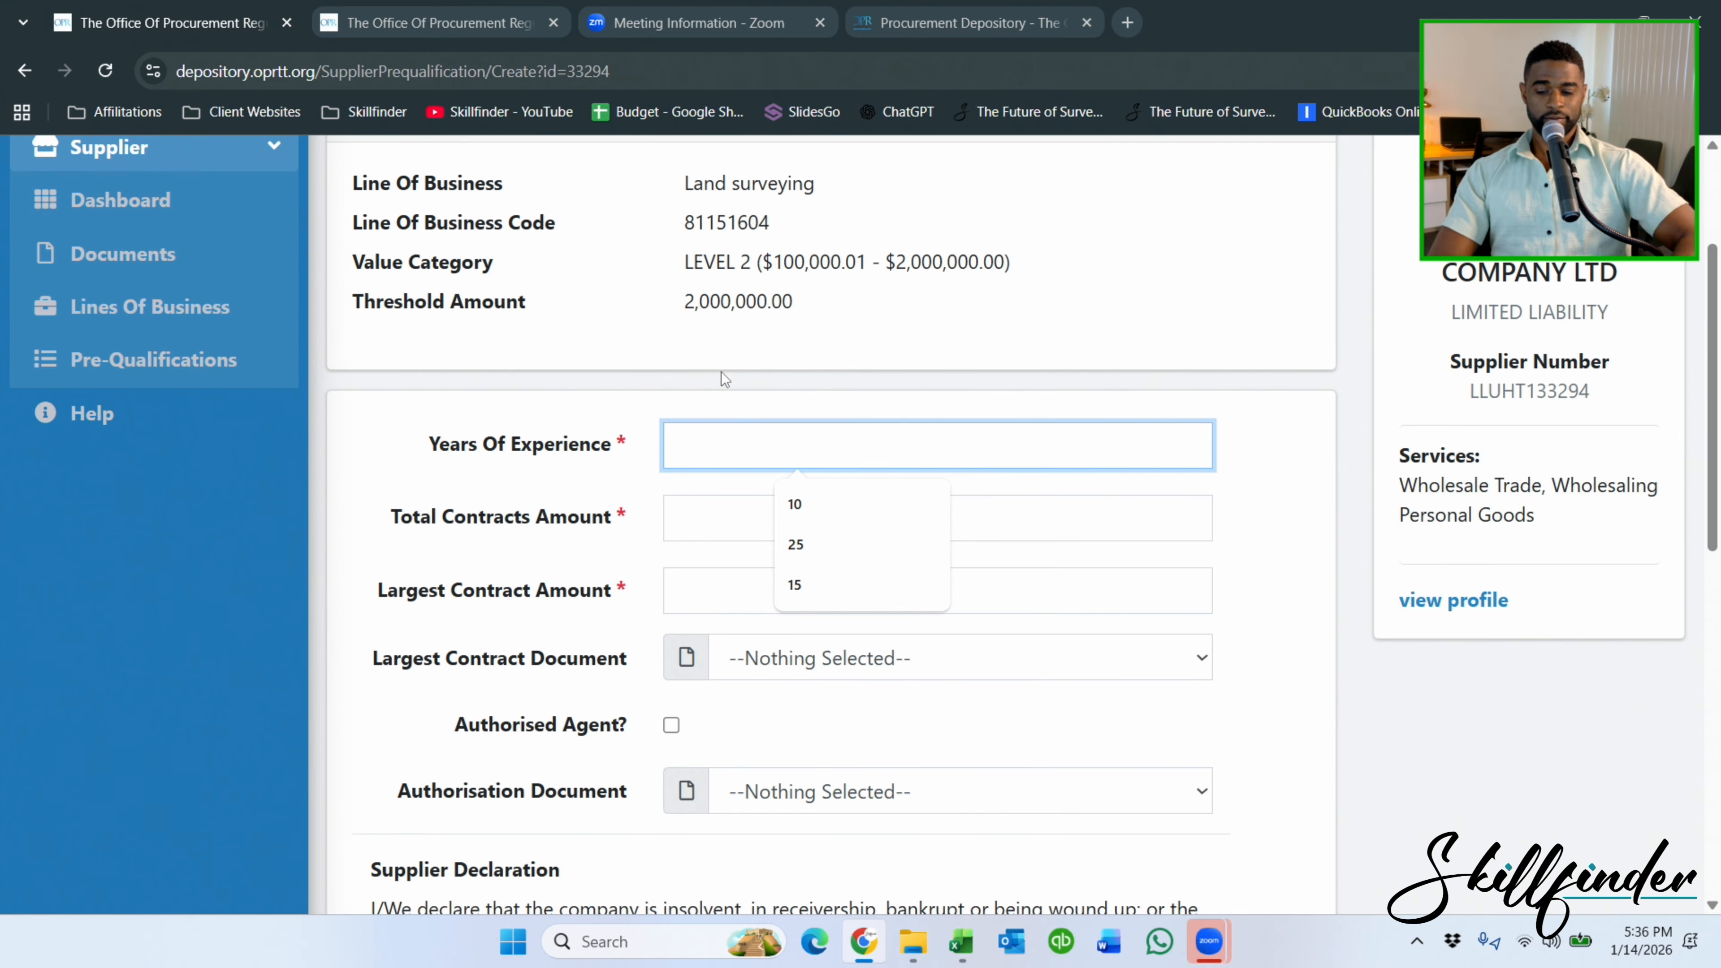
pyautogui.write('10')
pyautogui.click(788, 505)
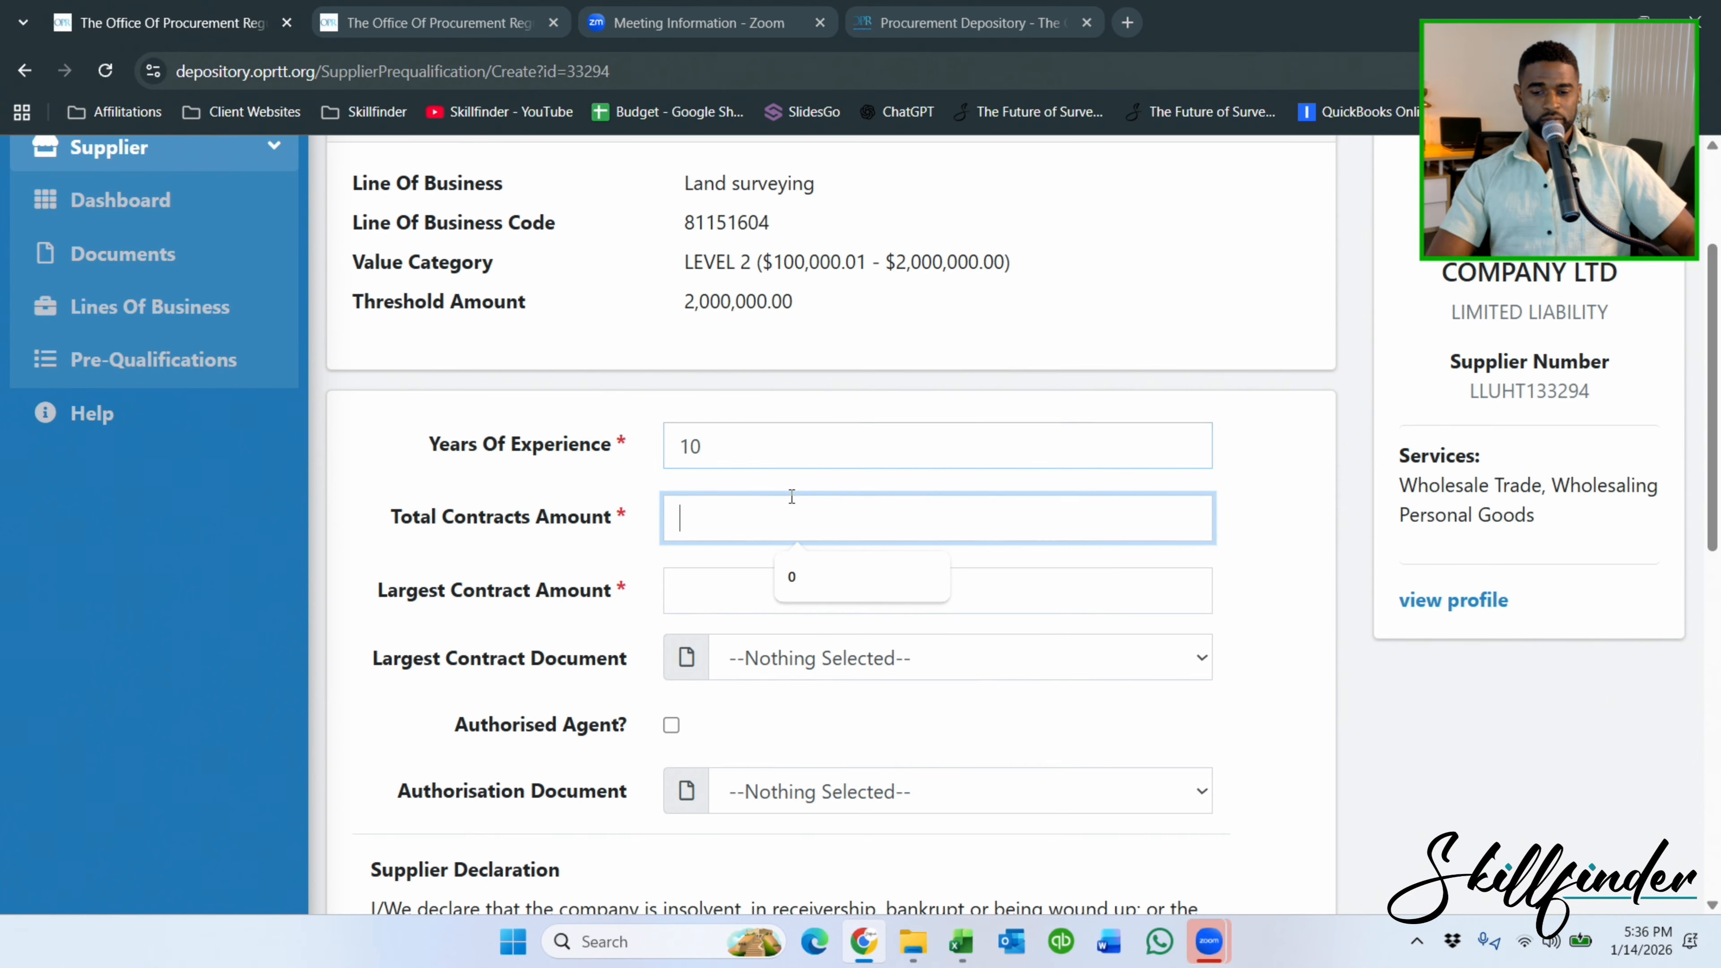
pyautogui.write('0')
pyautogui.click(758, 575)
pyautogui.write('0')
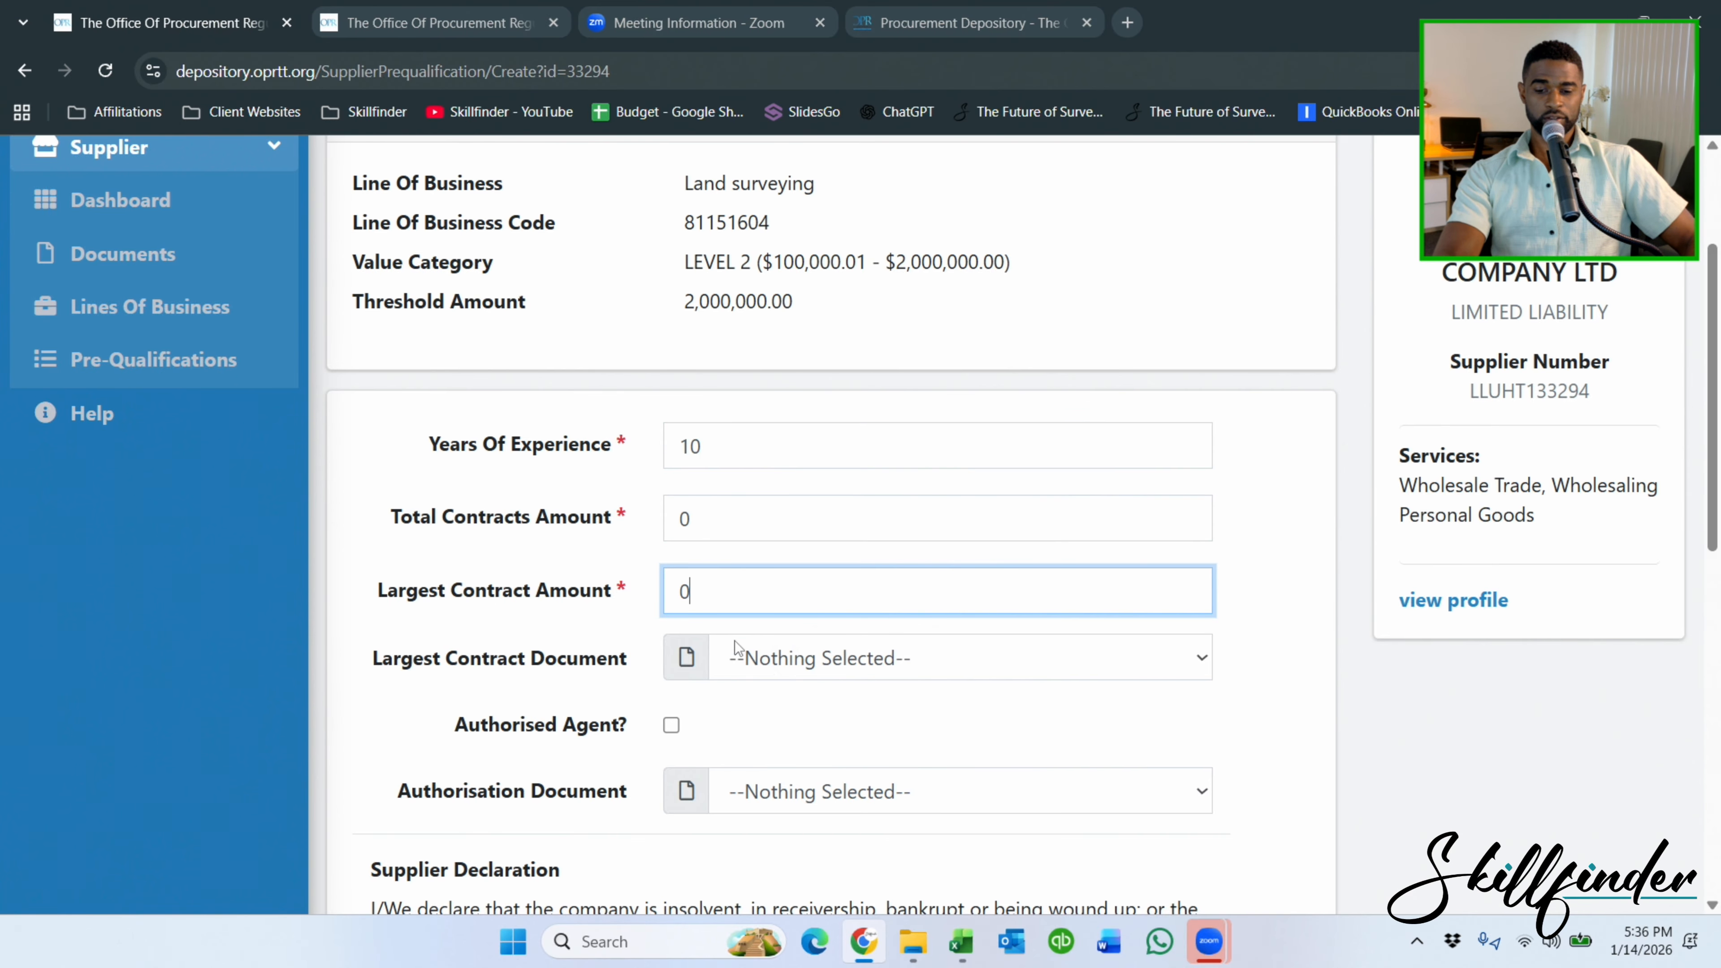
# Tick Accepts Responsibility and Denies Prior Violations, then save the Land surveying pre-qualification.
pyautogui.scroll(-5, 734, 667)
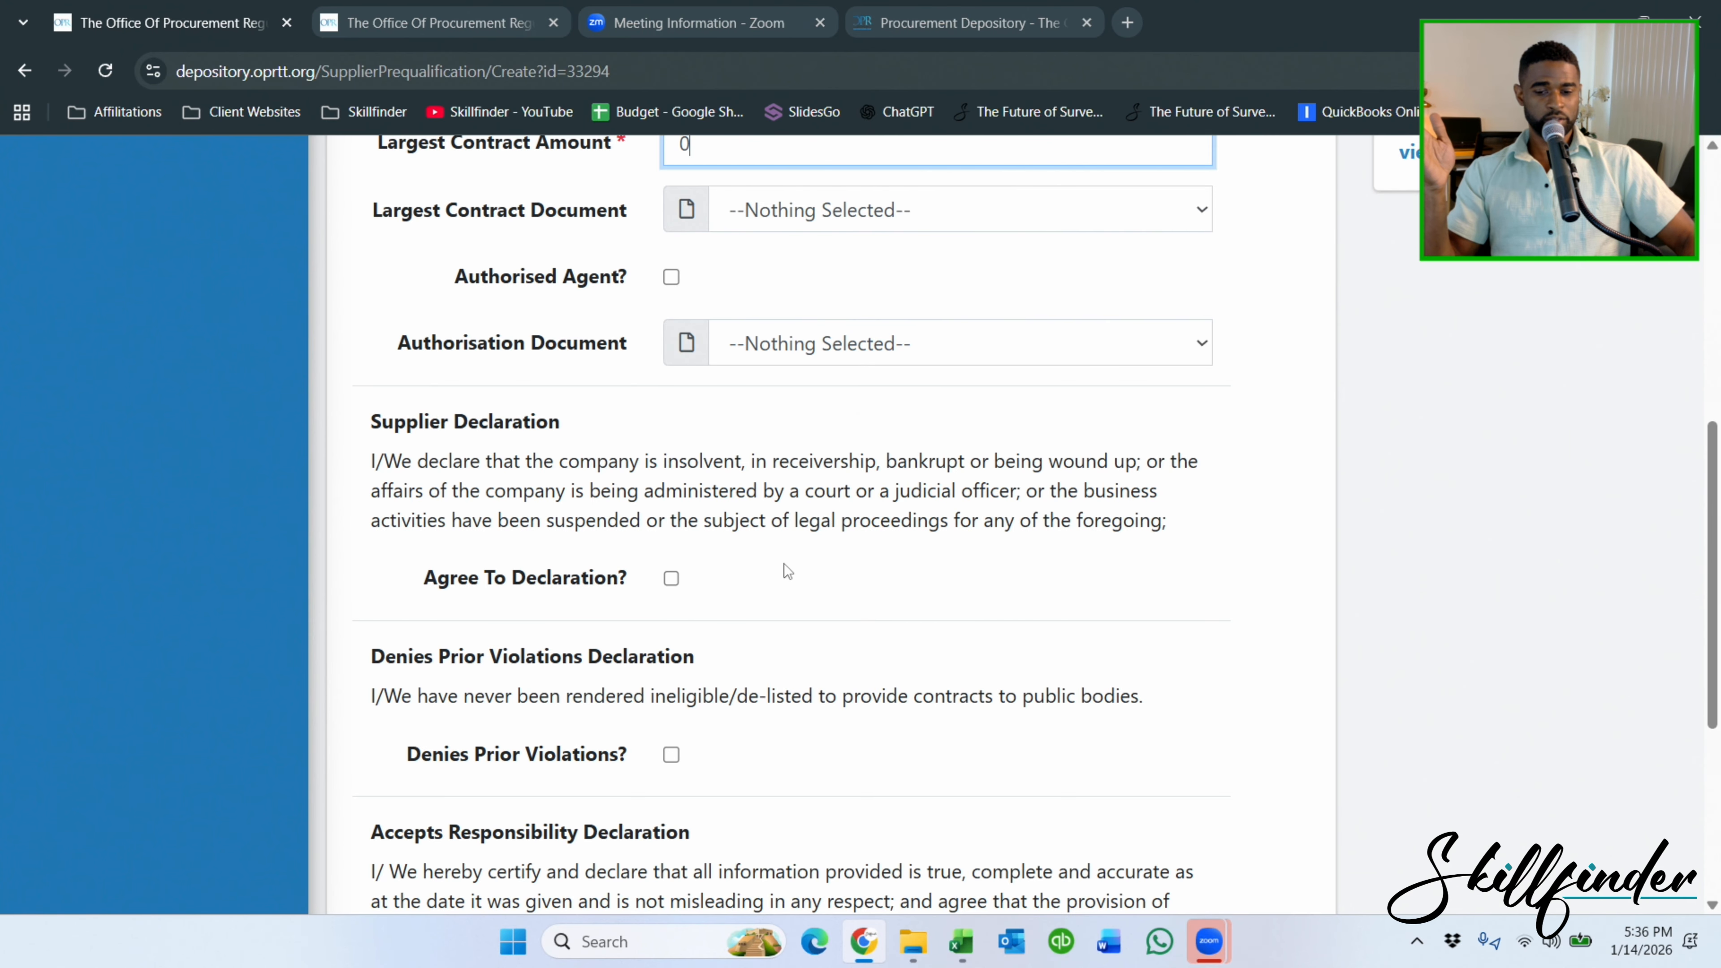
pyautogui.scroll(-3, 784, 565)
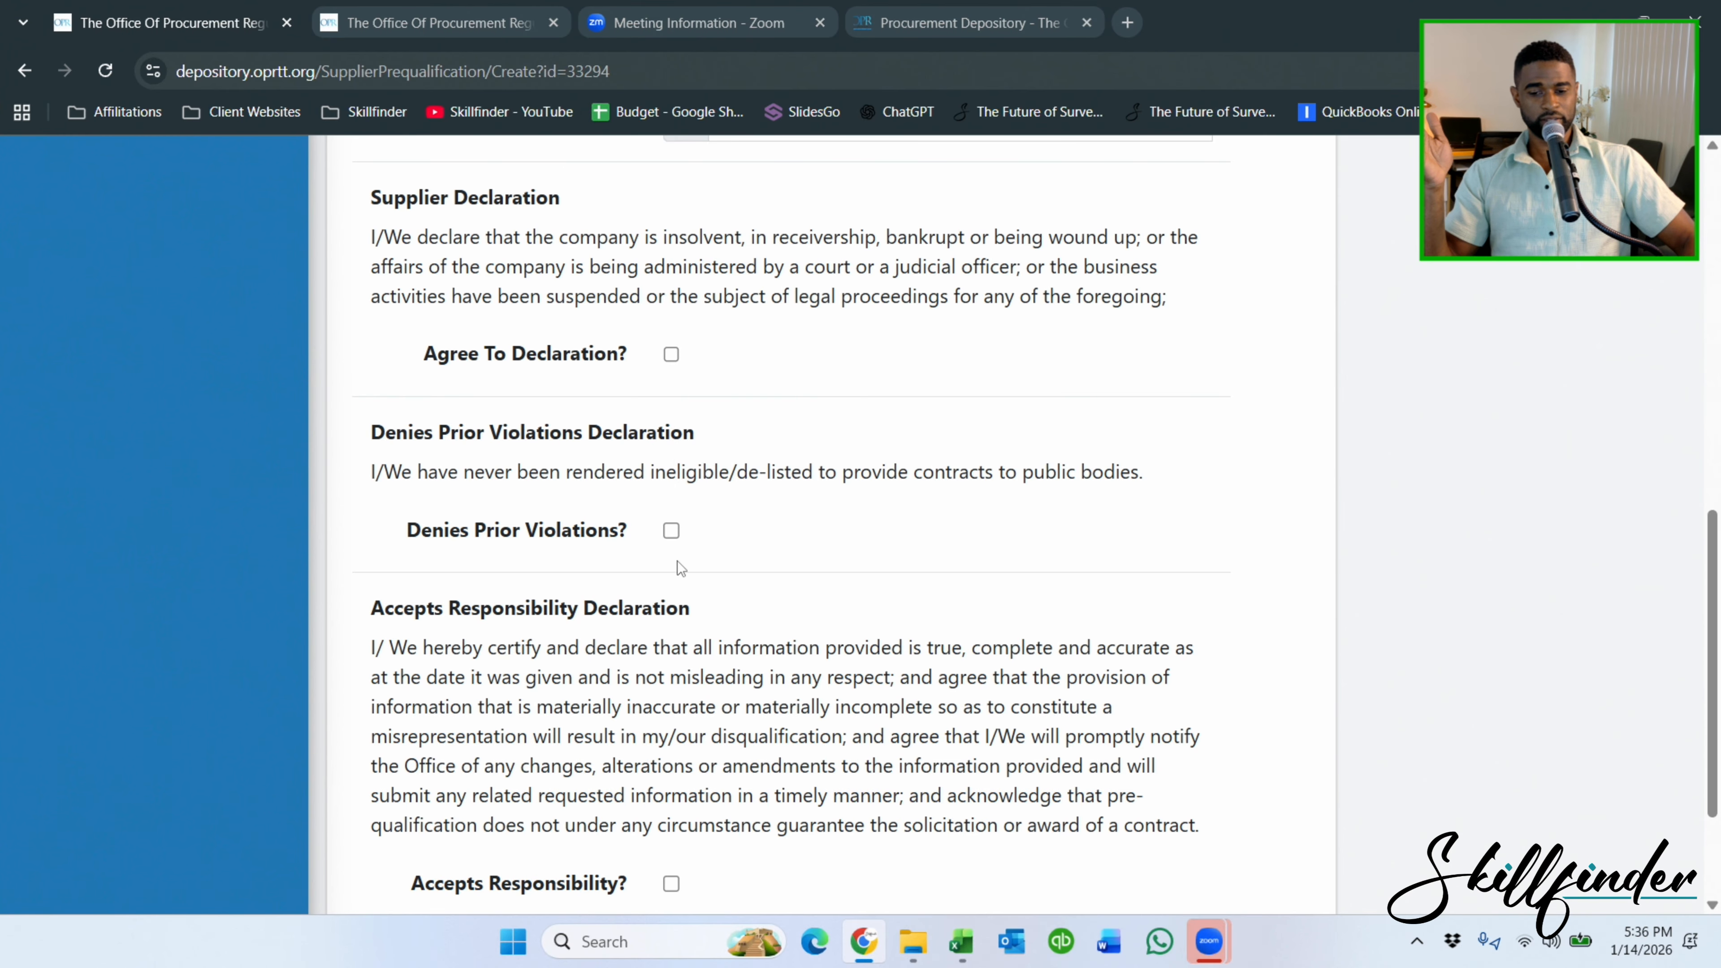
pyautogui.scroll(-3, 677, 561)
pyautogui.click(671, 693)
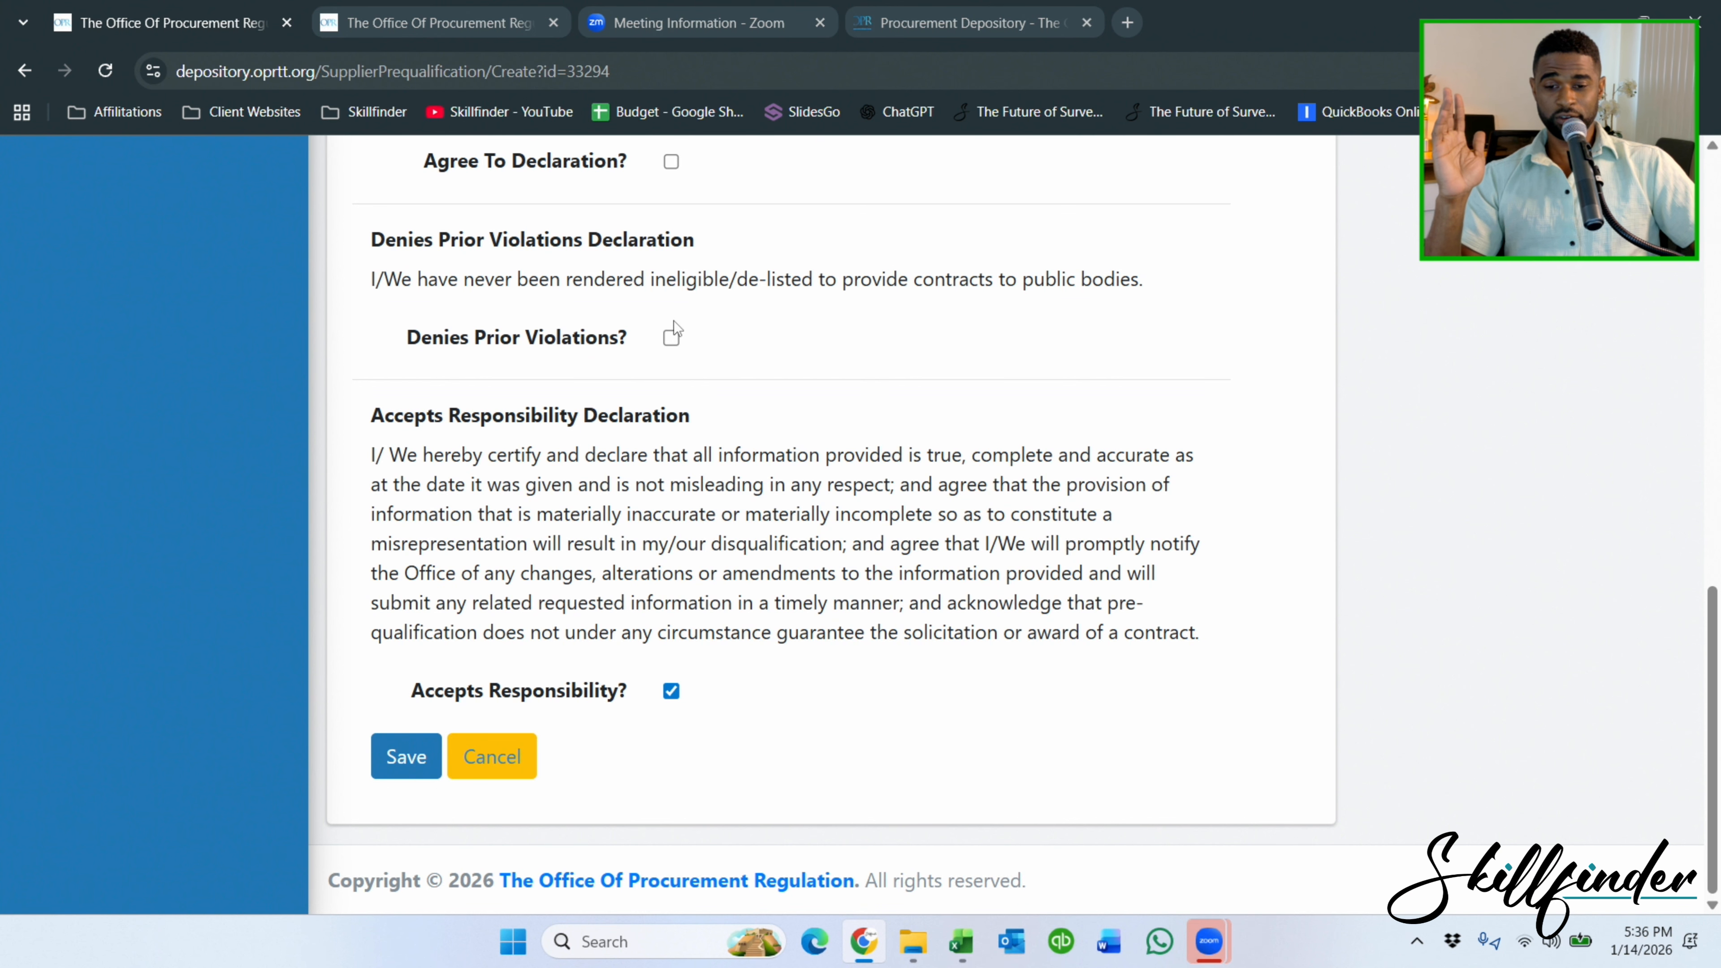
pyautogui.click(671, 338)
pyautogui.scroll(5, 701, 353)
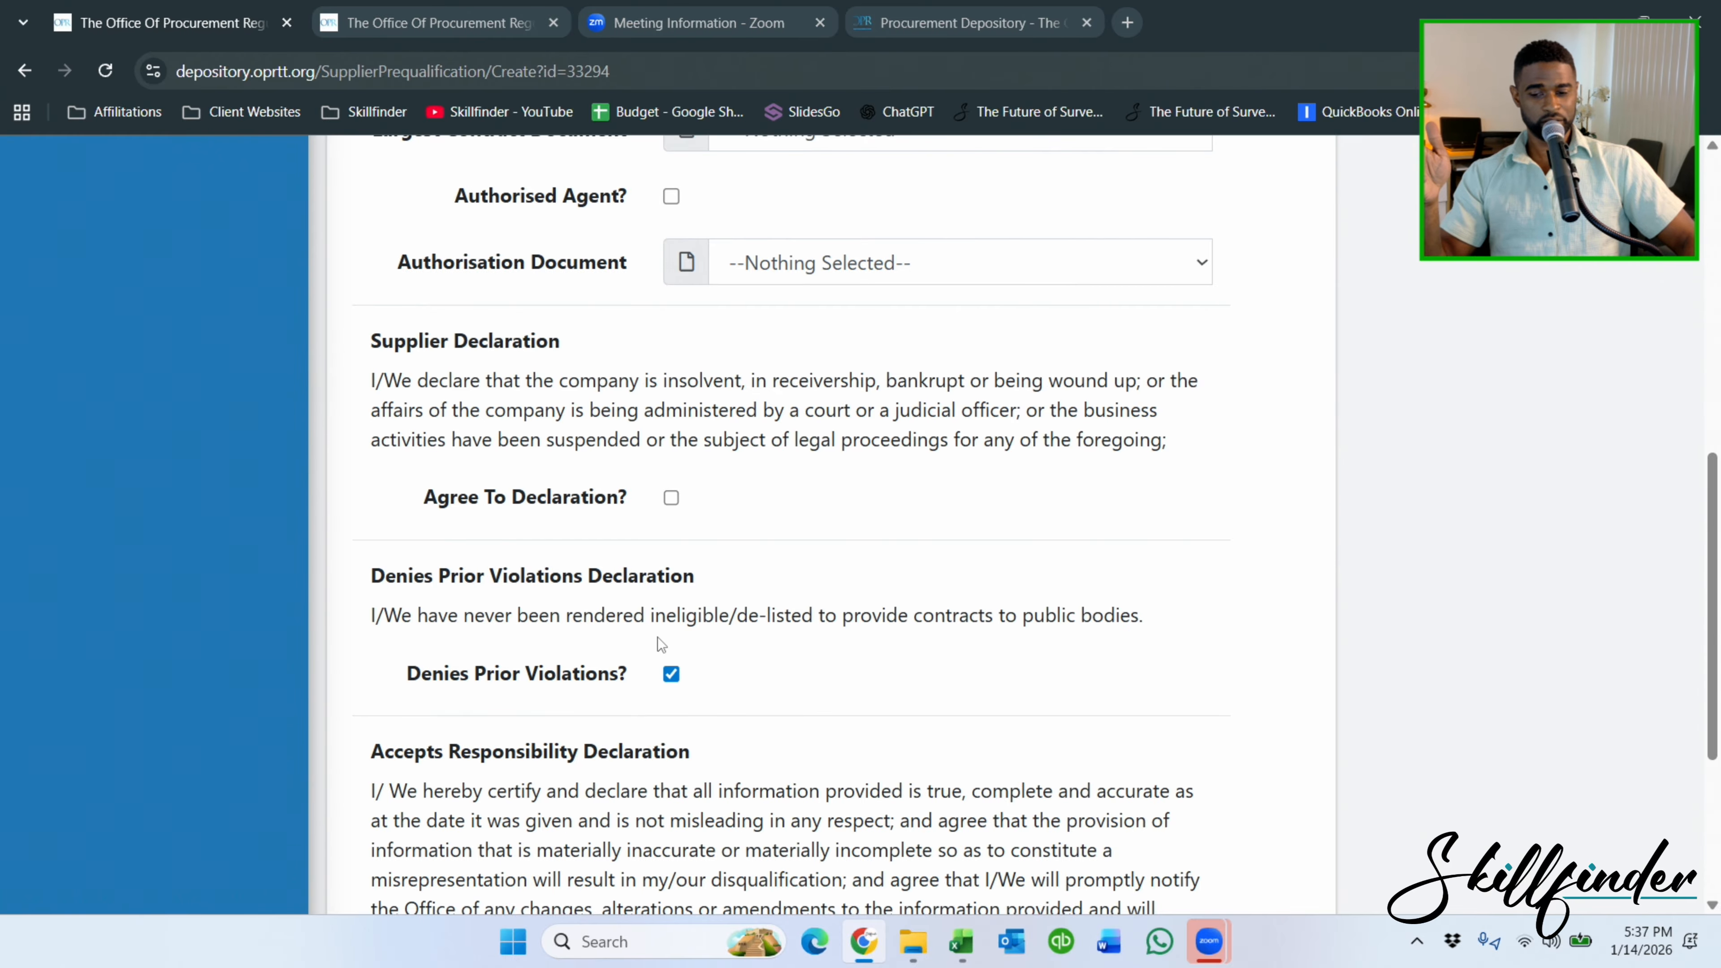
pyautogui.scroll(-3, 657, 638)
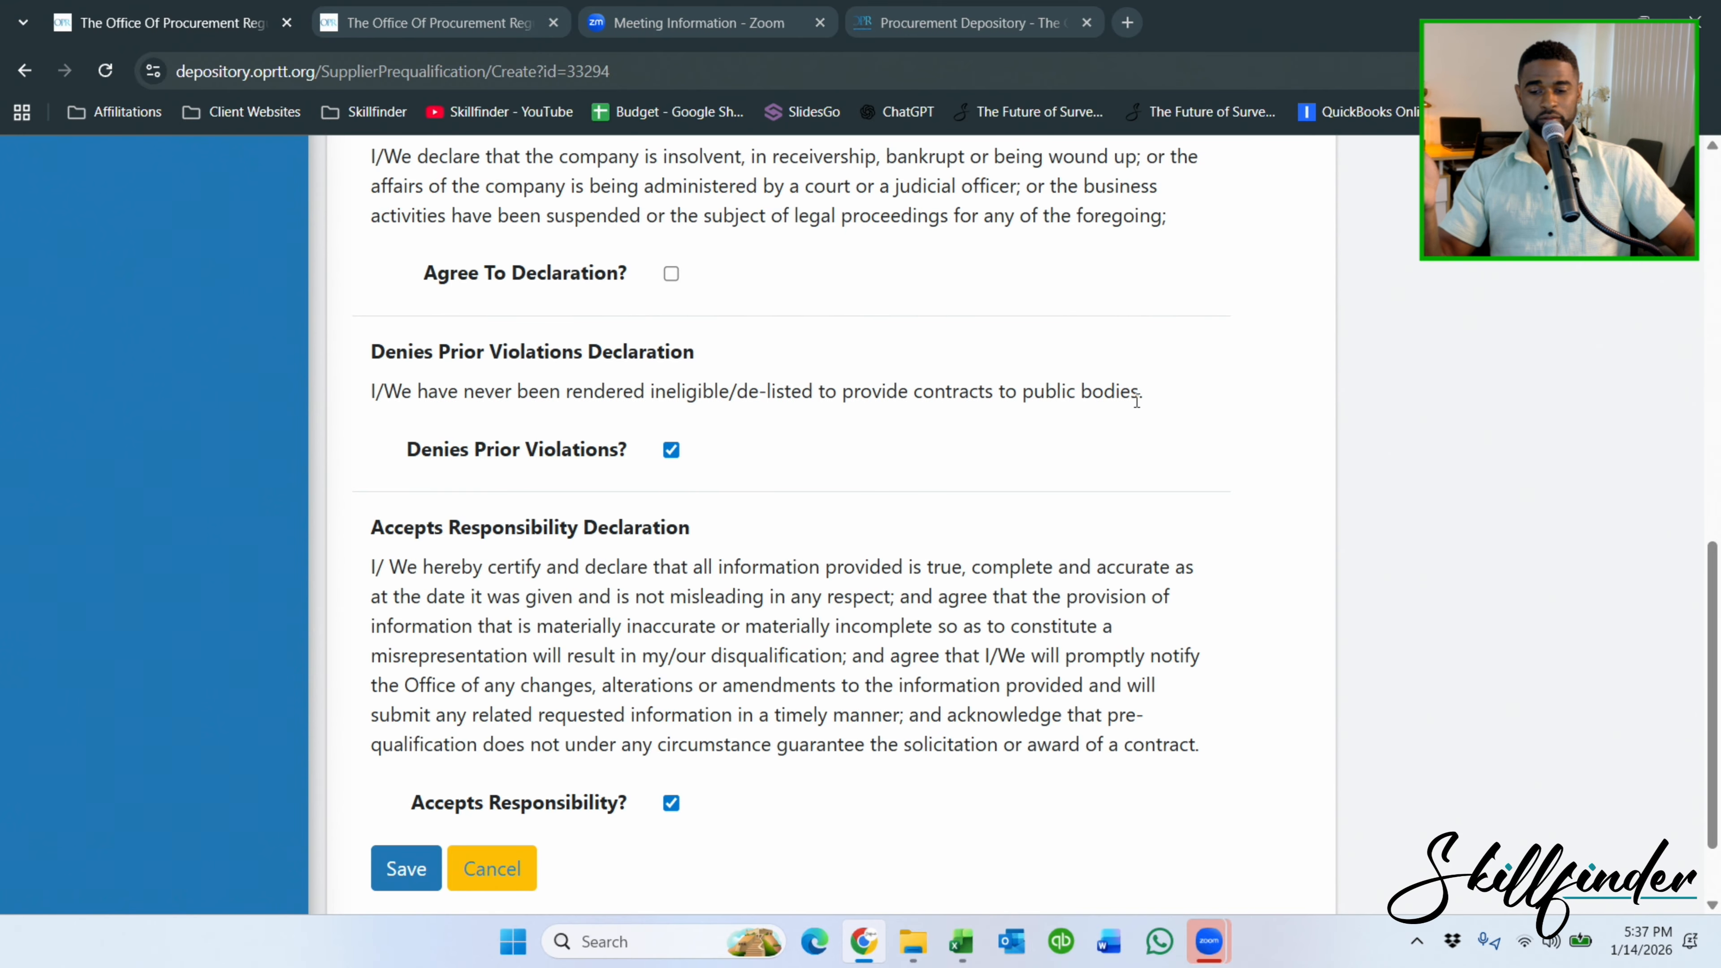
pyautogui.scroll(-2, 1137, 401)
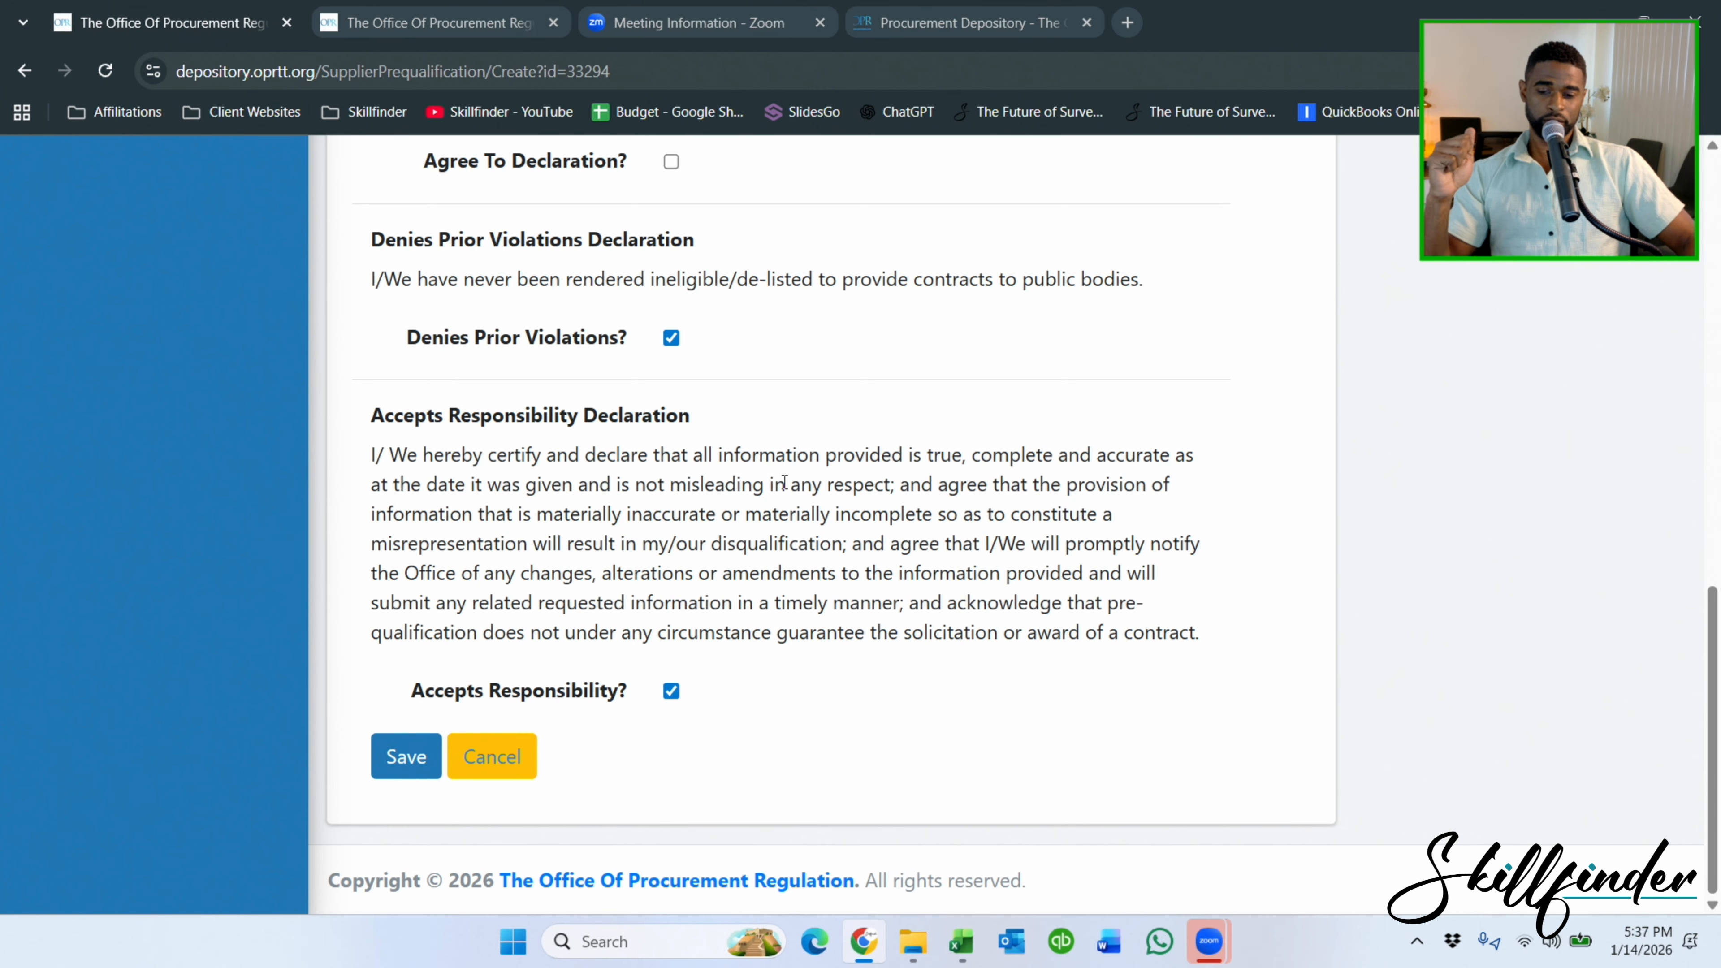
pyautogui.click(403, 757)
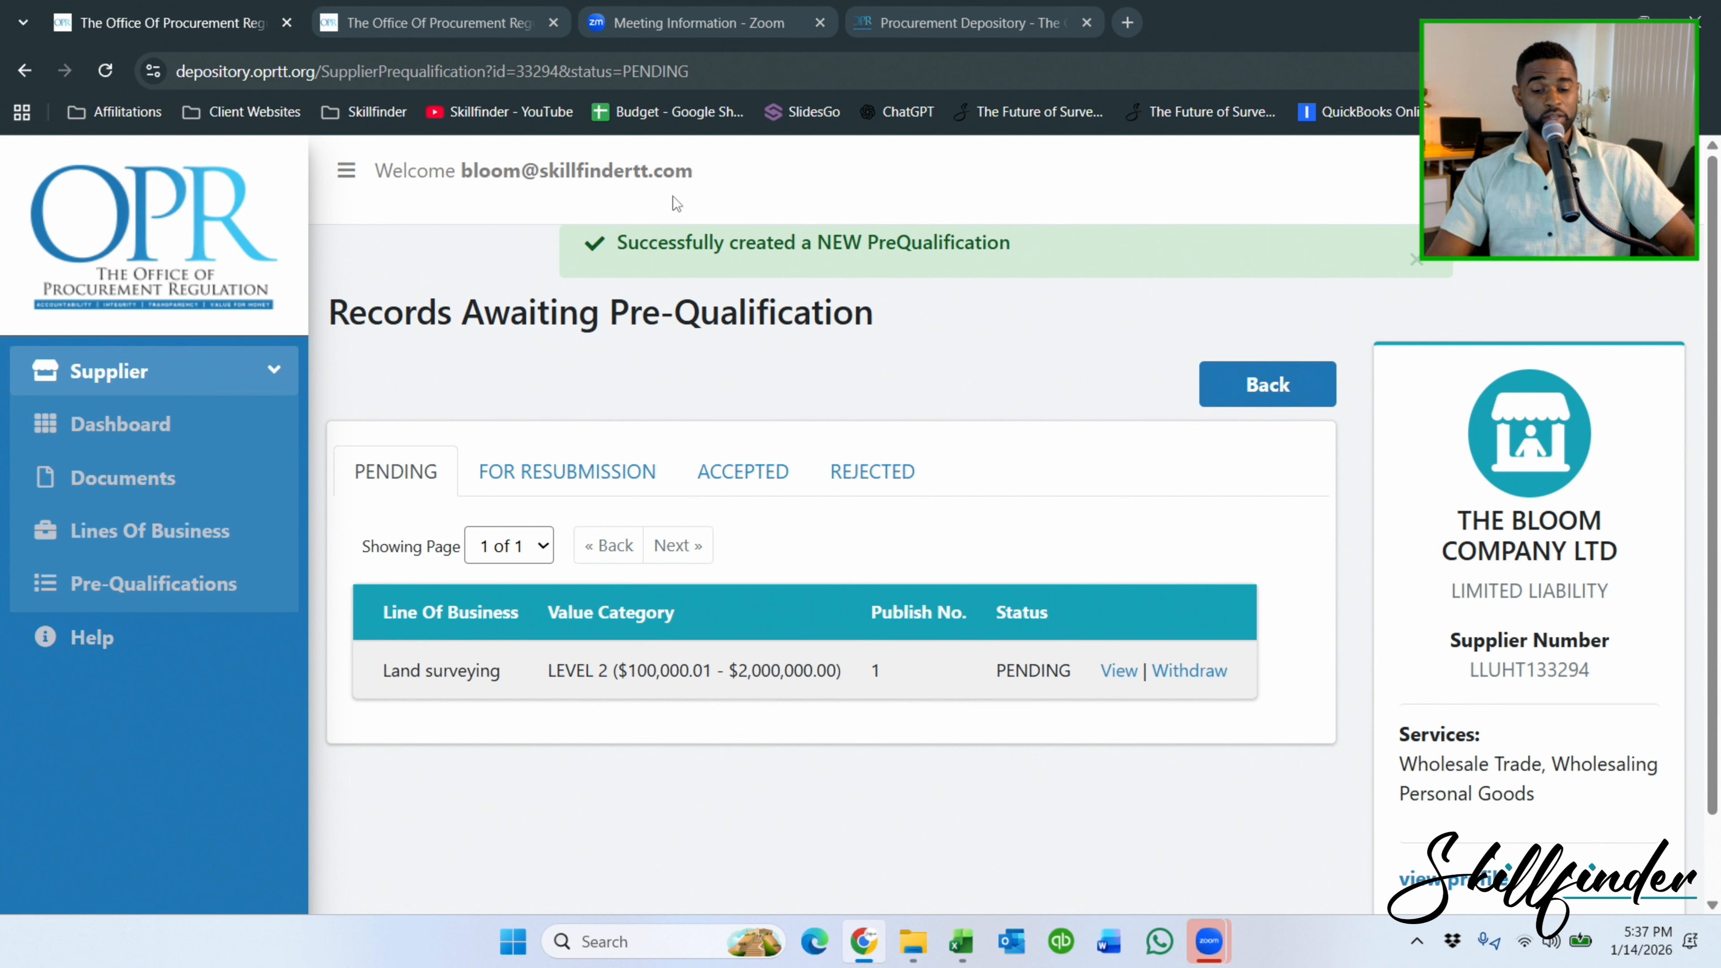
# Review the Pending, For Resubmission, Accepted and Rejected pre-qualification records.
pyautogui.click(135, 426)
pyautogui.scroll(-12, 472, 415)
pyautogui.scroll(12, 973, 424)
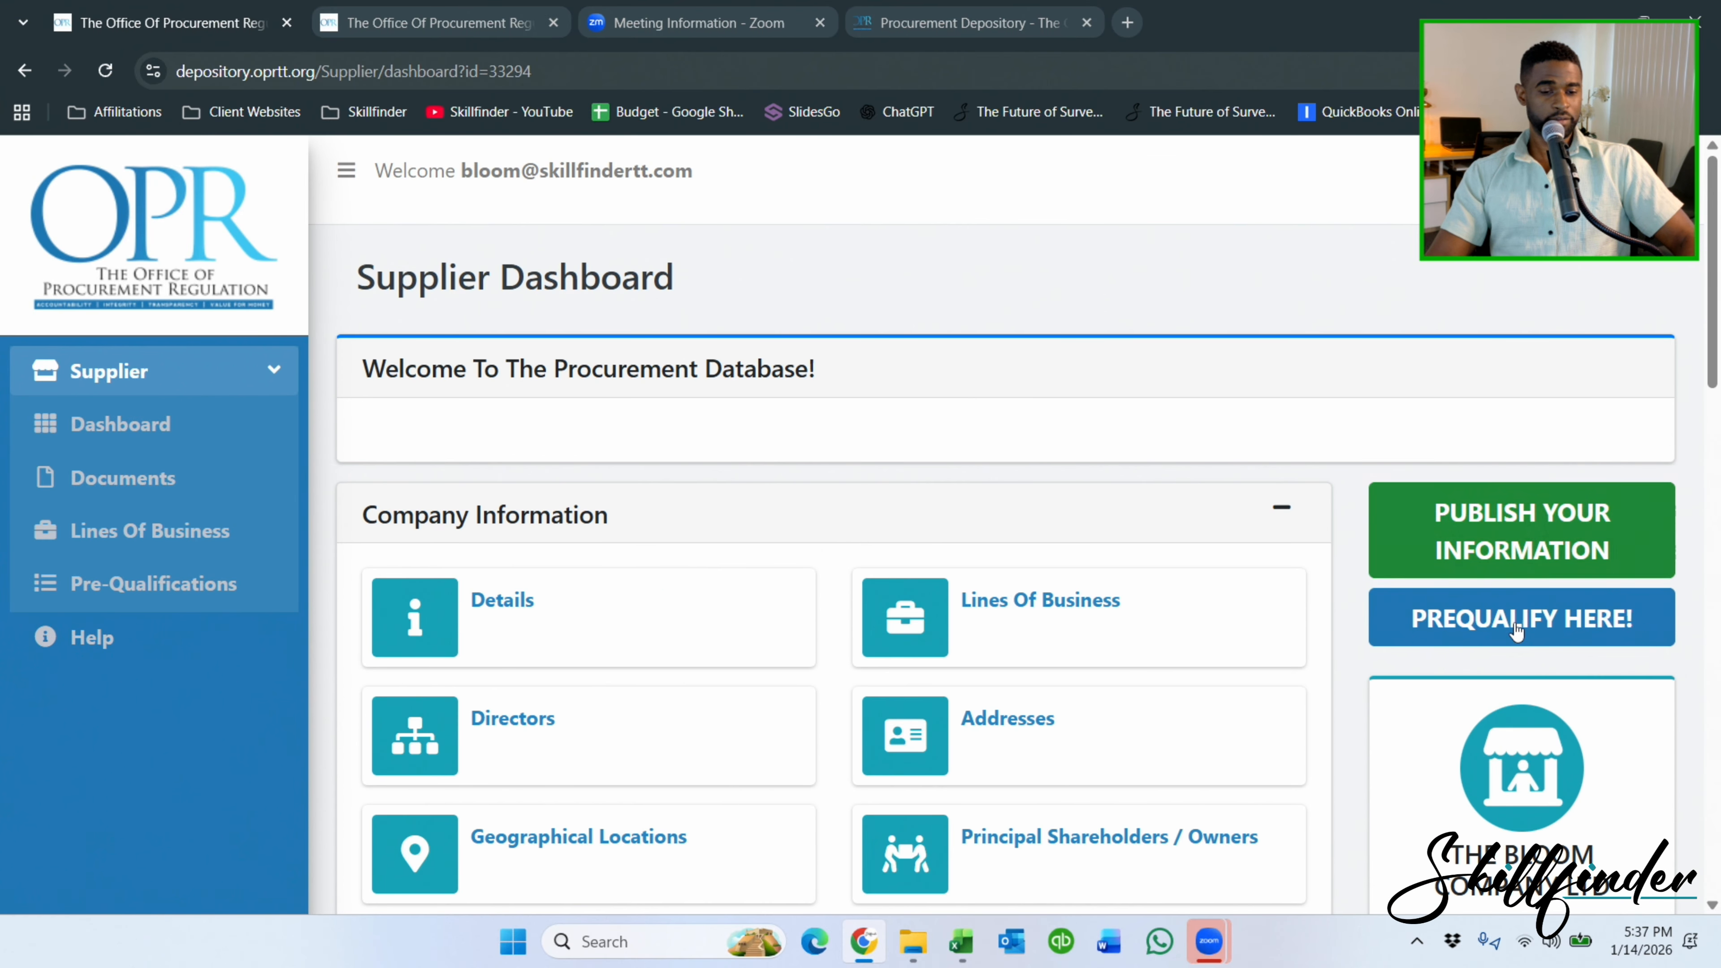
pyautogui.click(1516, 634)
pyautogui.scroll(-3, 927, 345)
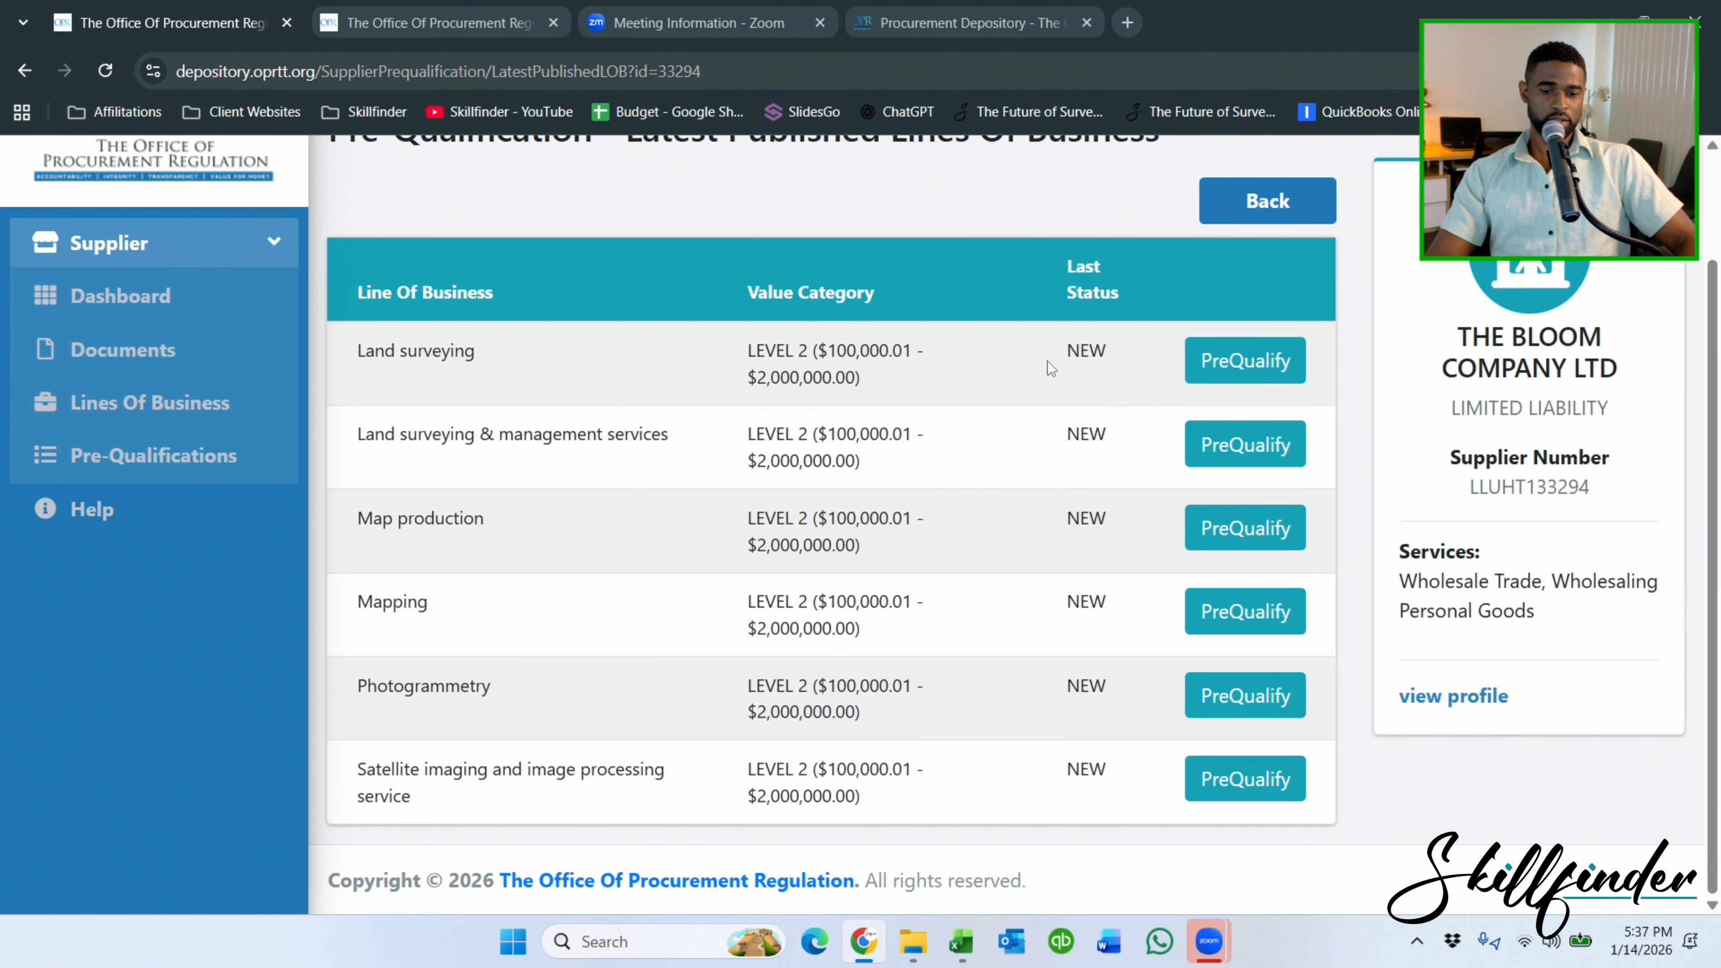
pyautogui.click(87, 456)
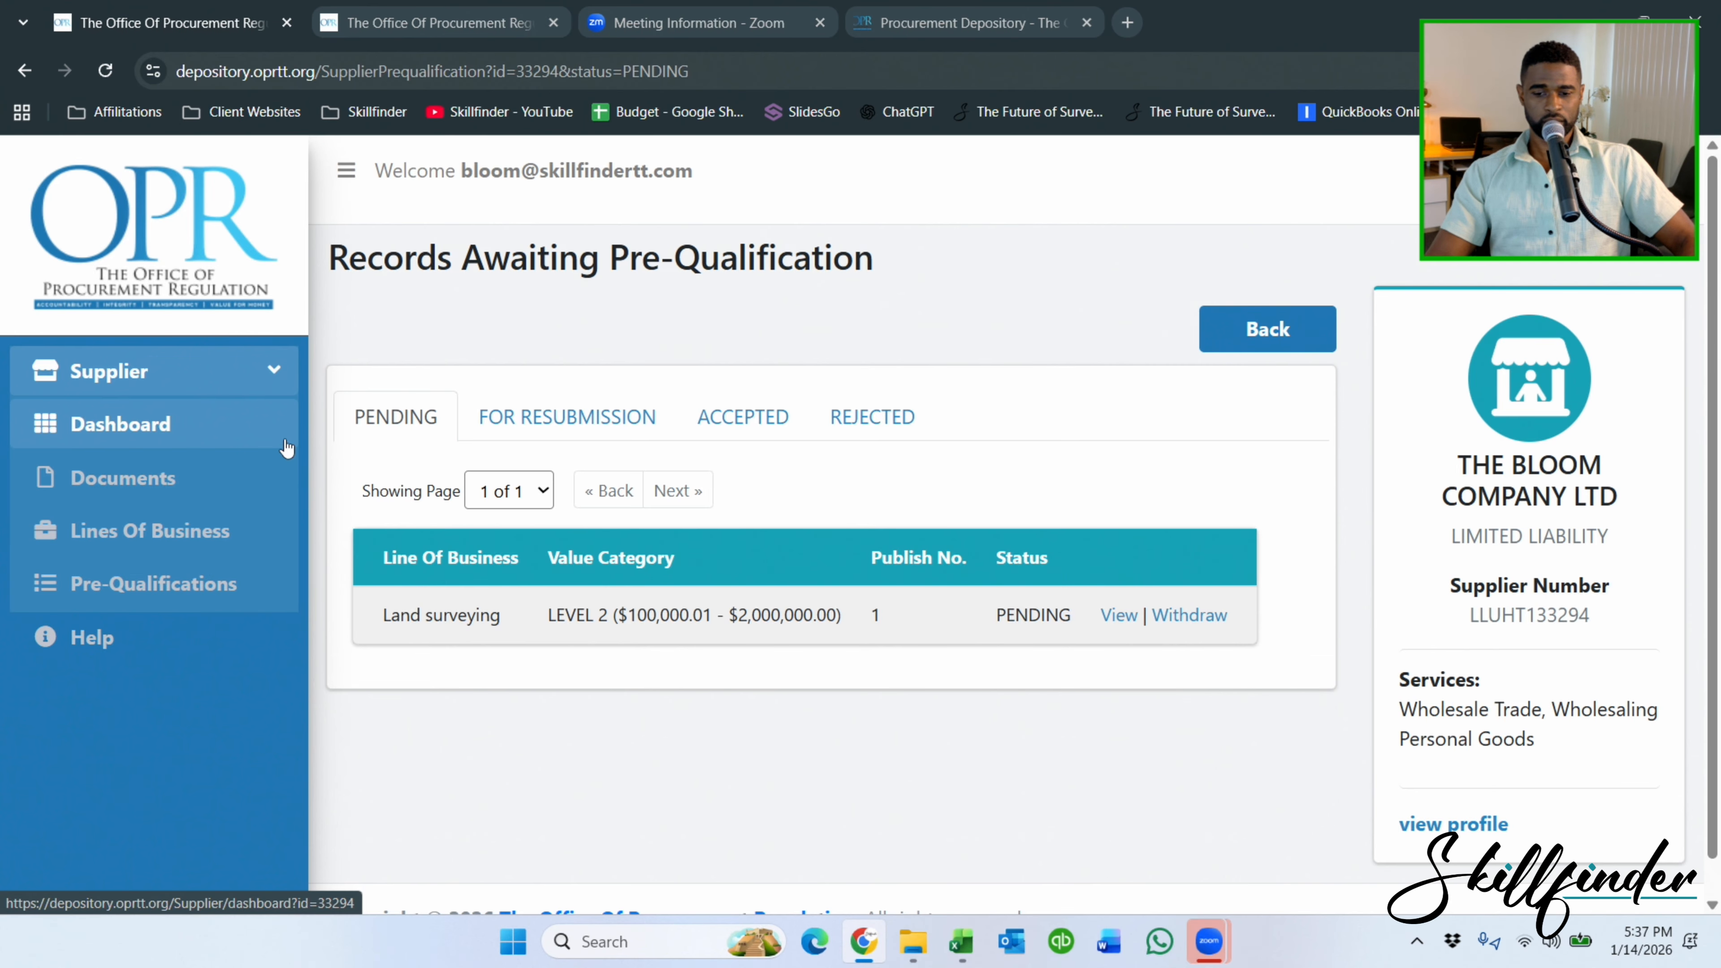
pyautogui.click(637, 419)
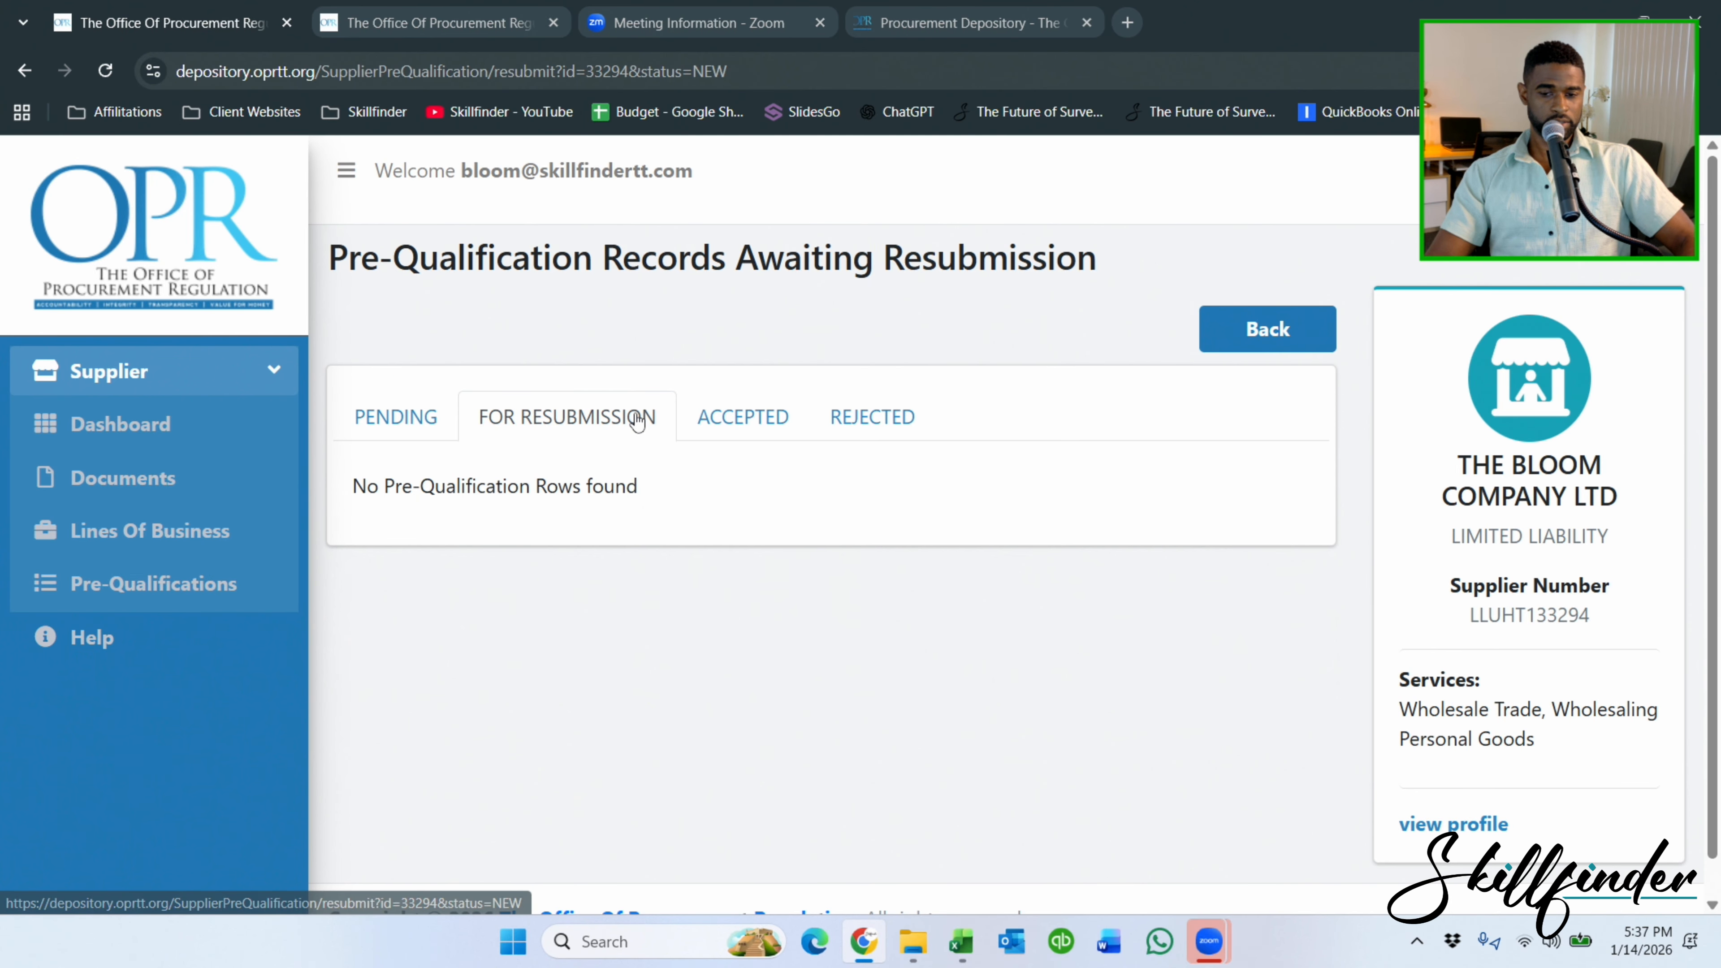
pyautogui.click(691, 419)
pyautogui.click(831, 429)
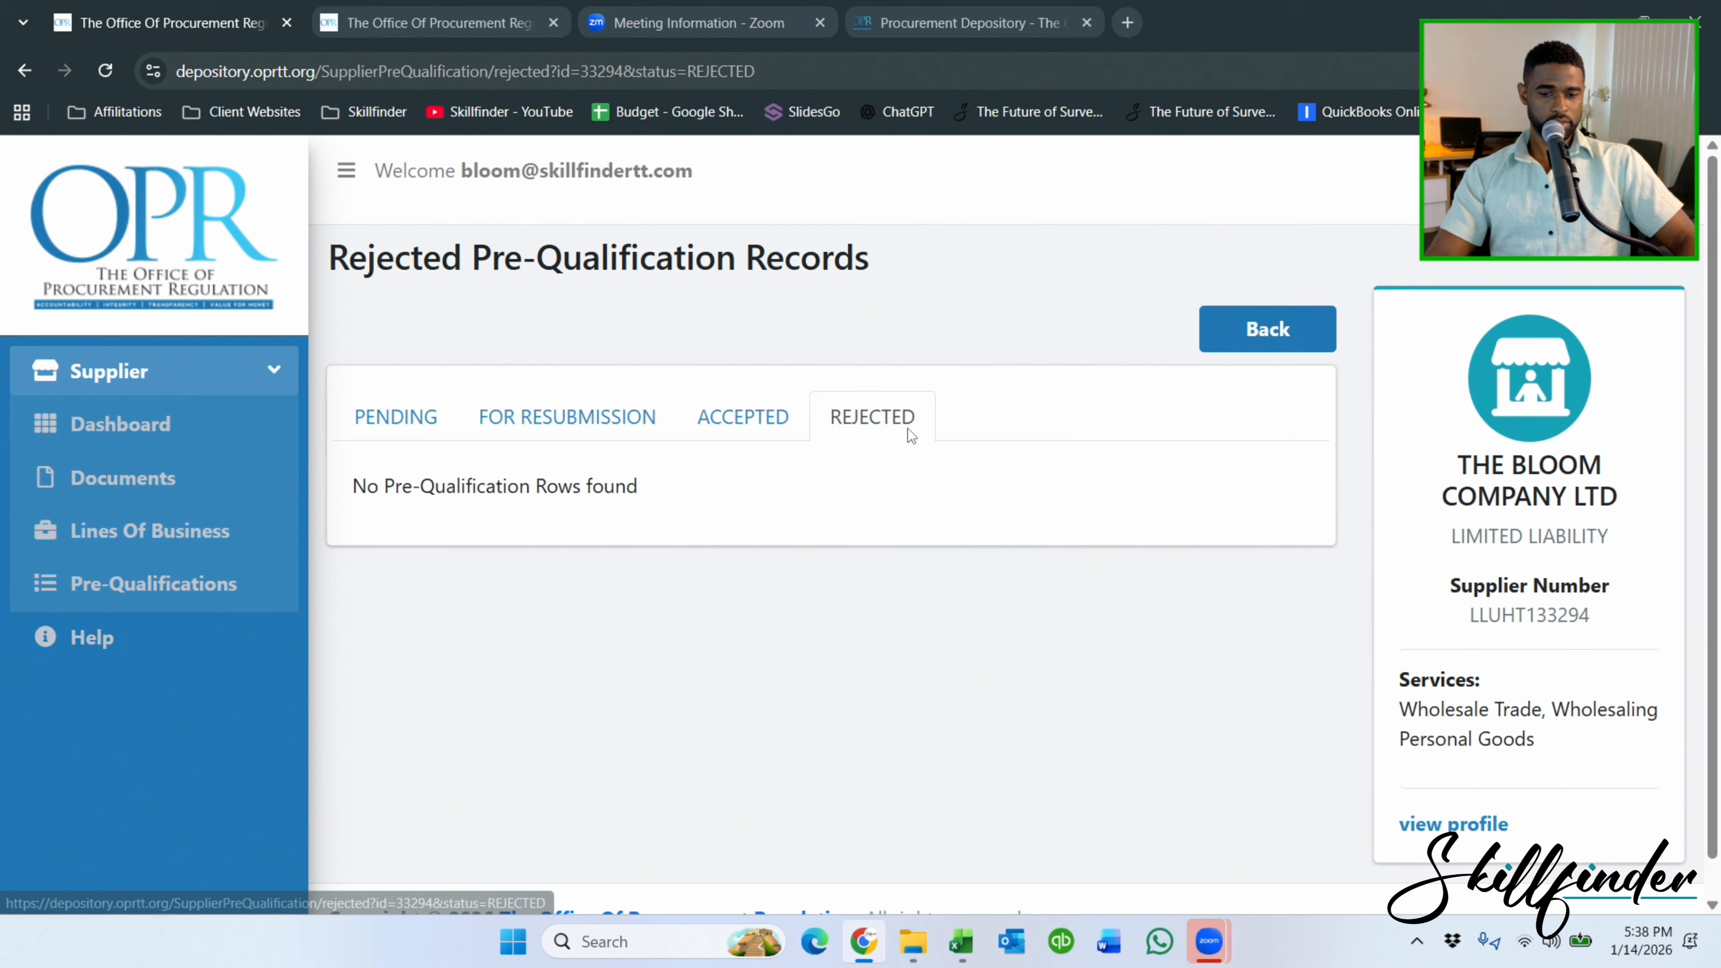
pyautogui.click(370, 434)
pyautogui.click(577, 427)
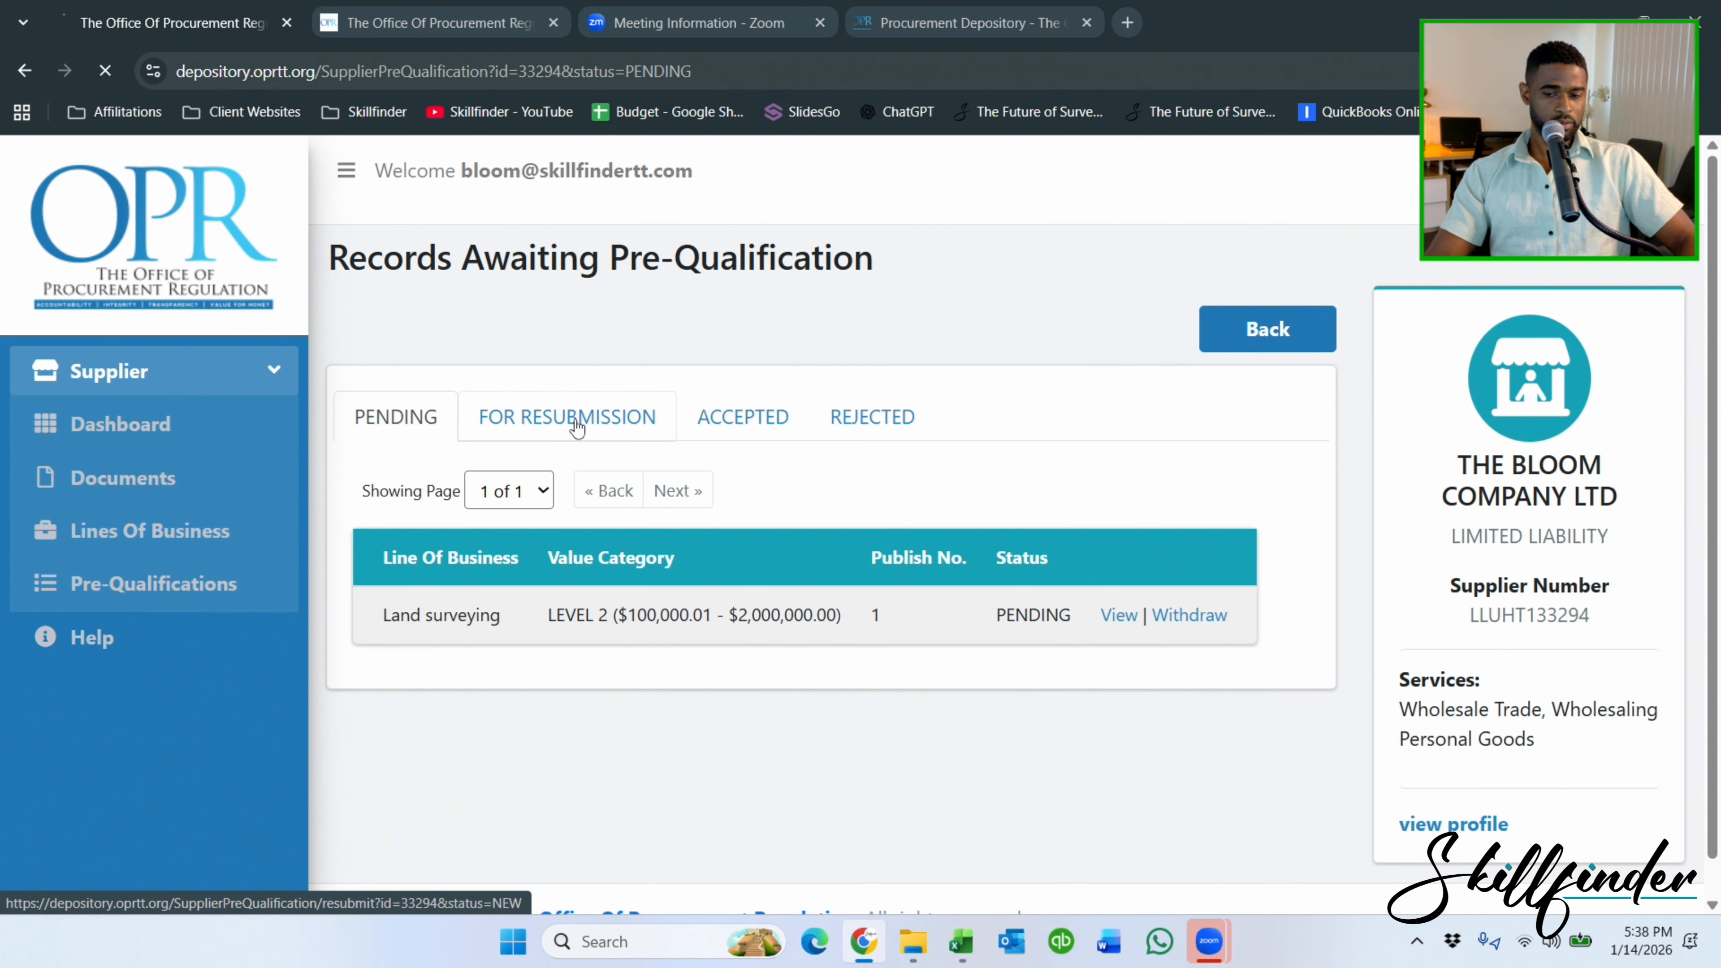
pyautogui.click(411, 418)
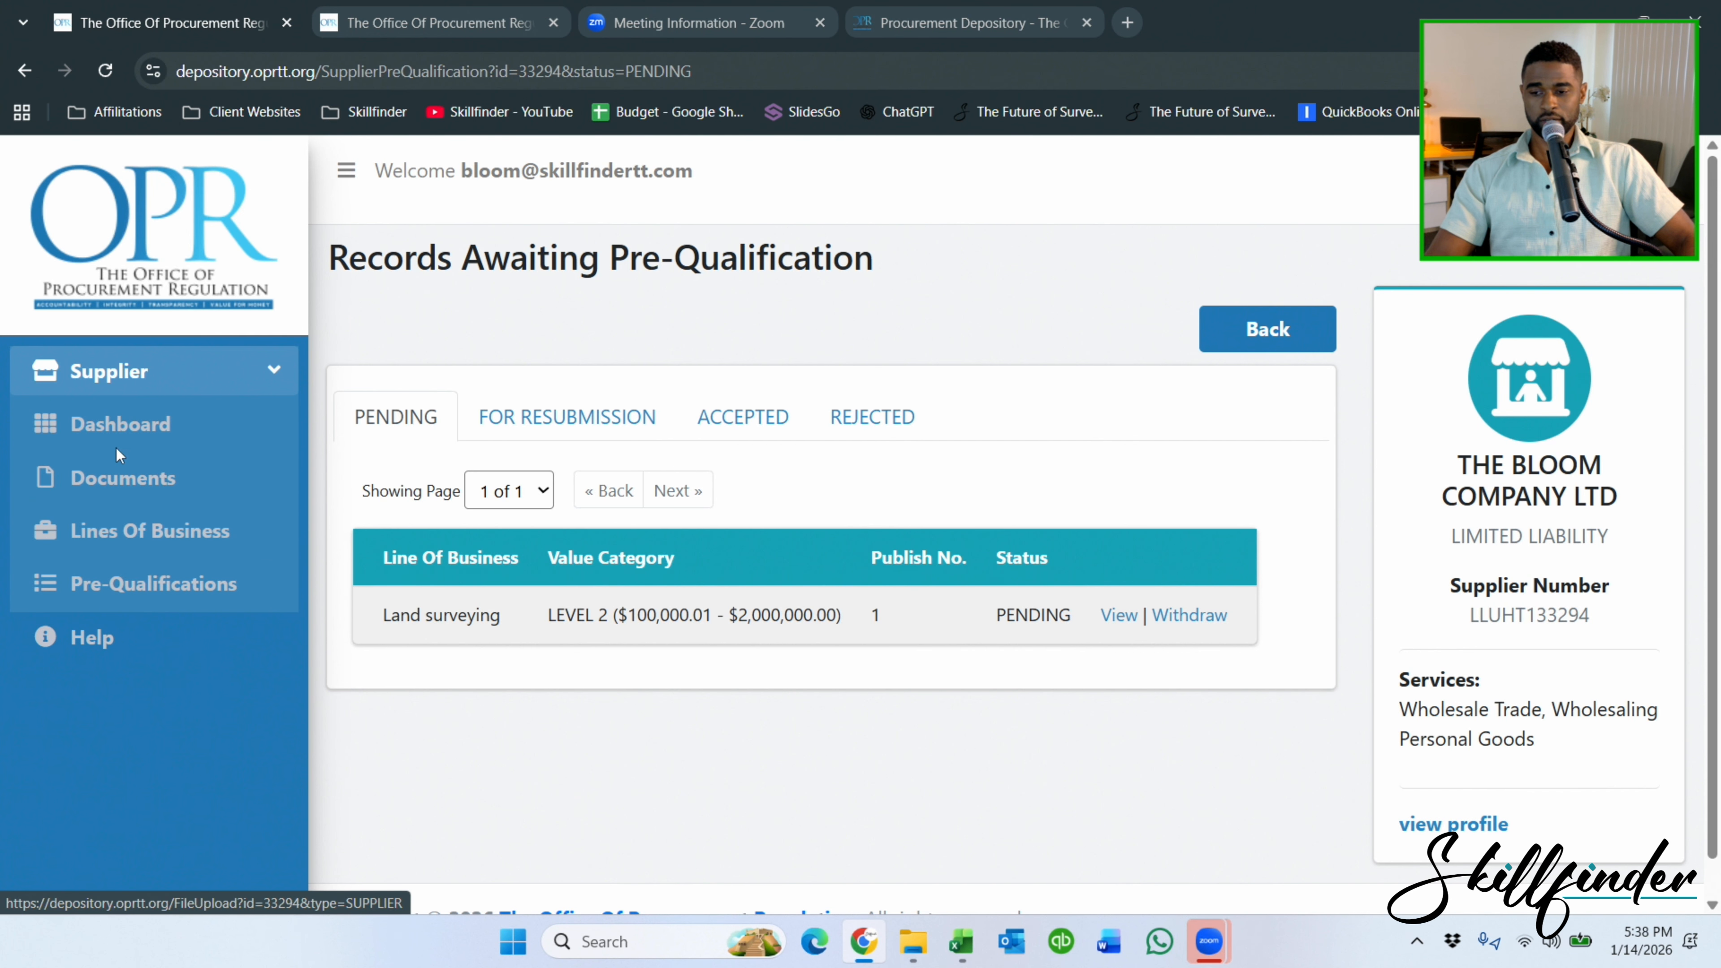
# Open the Mapping (81151601, Level 2) pre-qualification form from the dashboard.
pyautogui.click(148, 421)
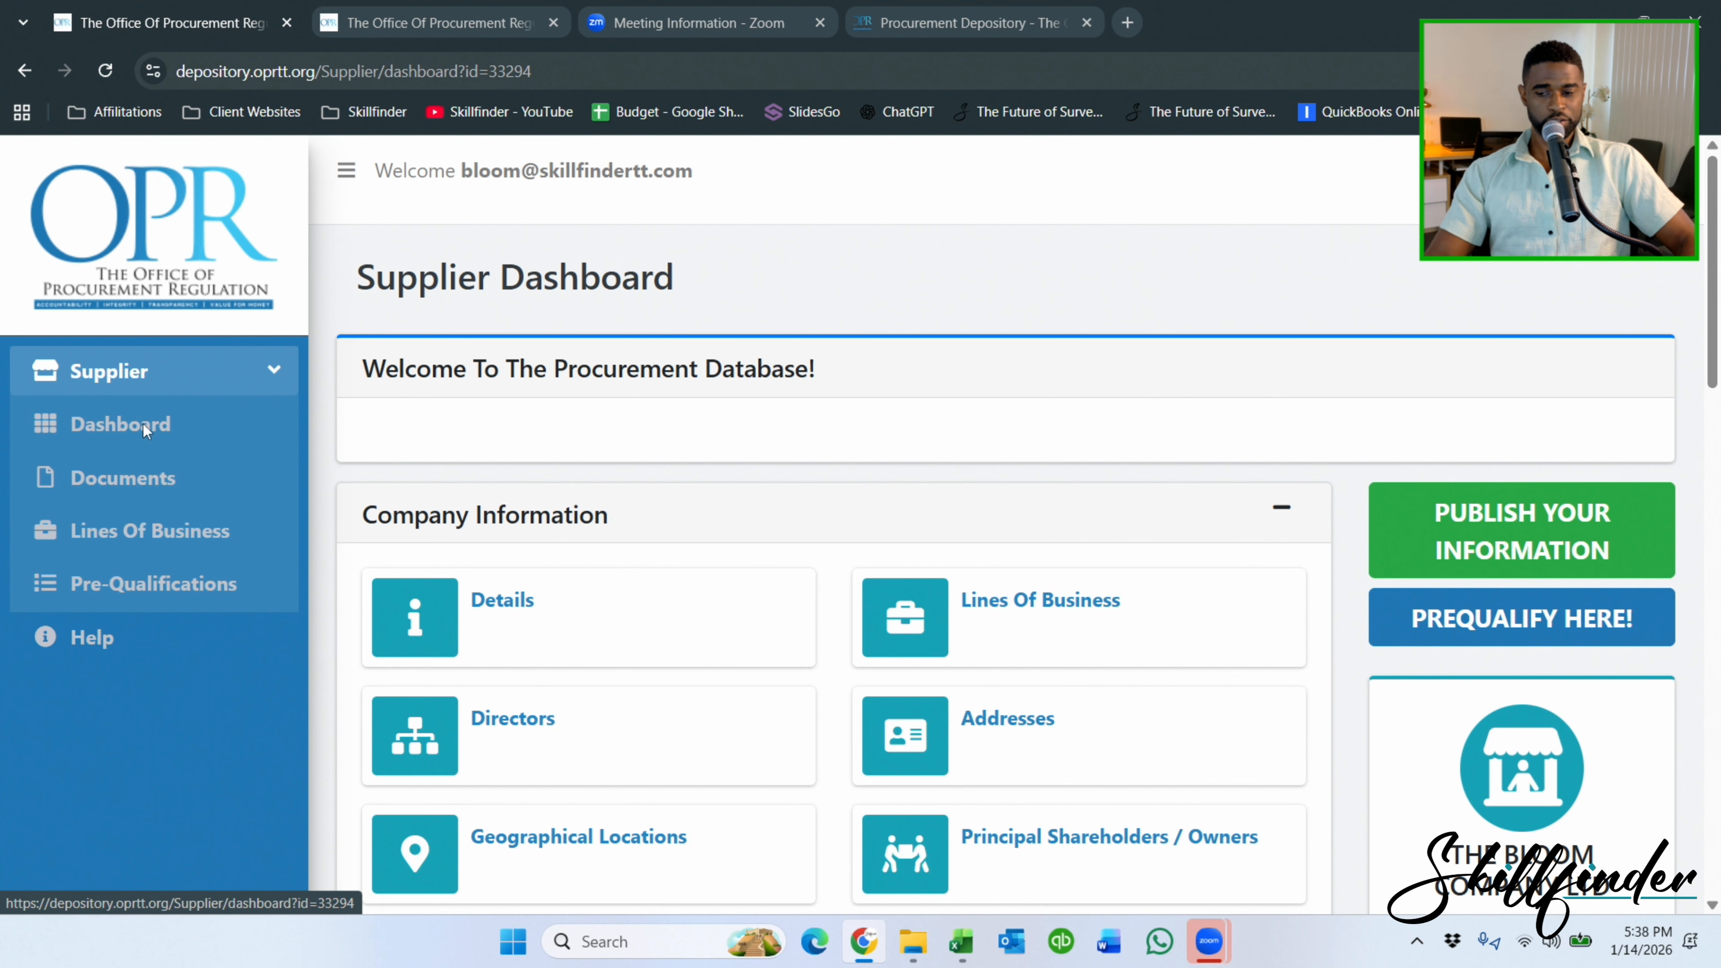
pyautogui.click(1522, 618)
pyautogui.scroll(-2, 567, 446)
pyautogui.click(1244, 618)
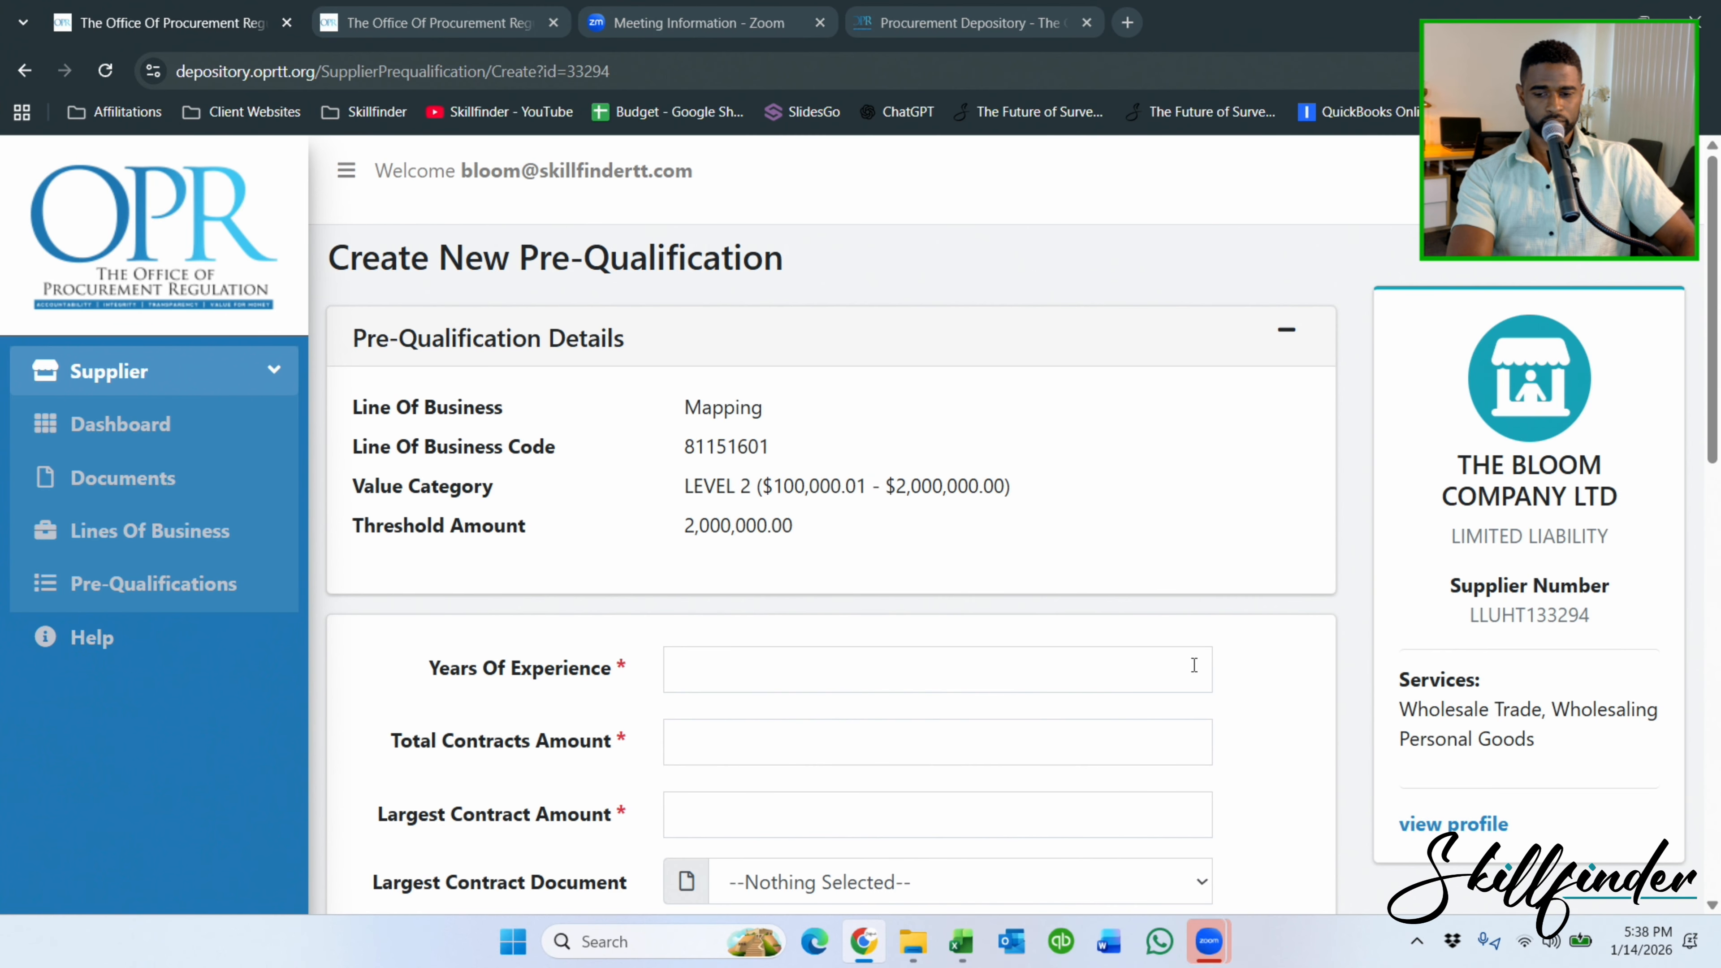
# Fill in Mapping with 10 years' experience, 0 contract amounts, declarations affirmed, and save.
pyautogui.click(969, 669)
pyautogui.write('10')
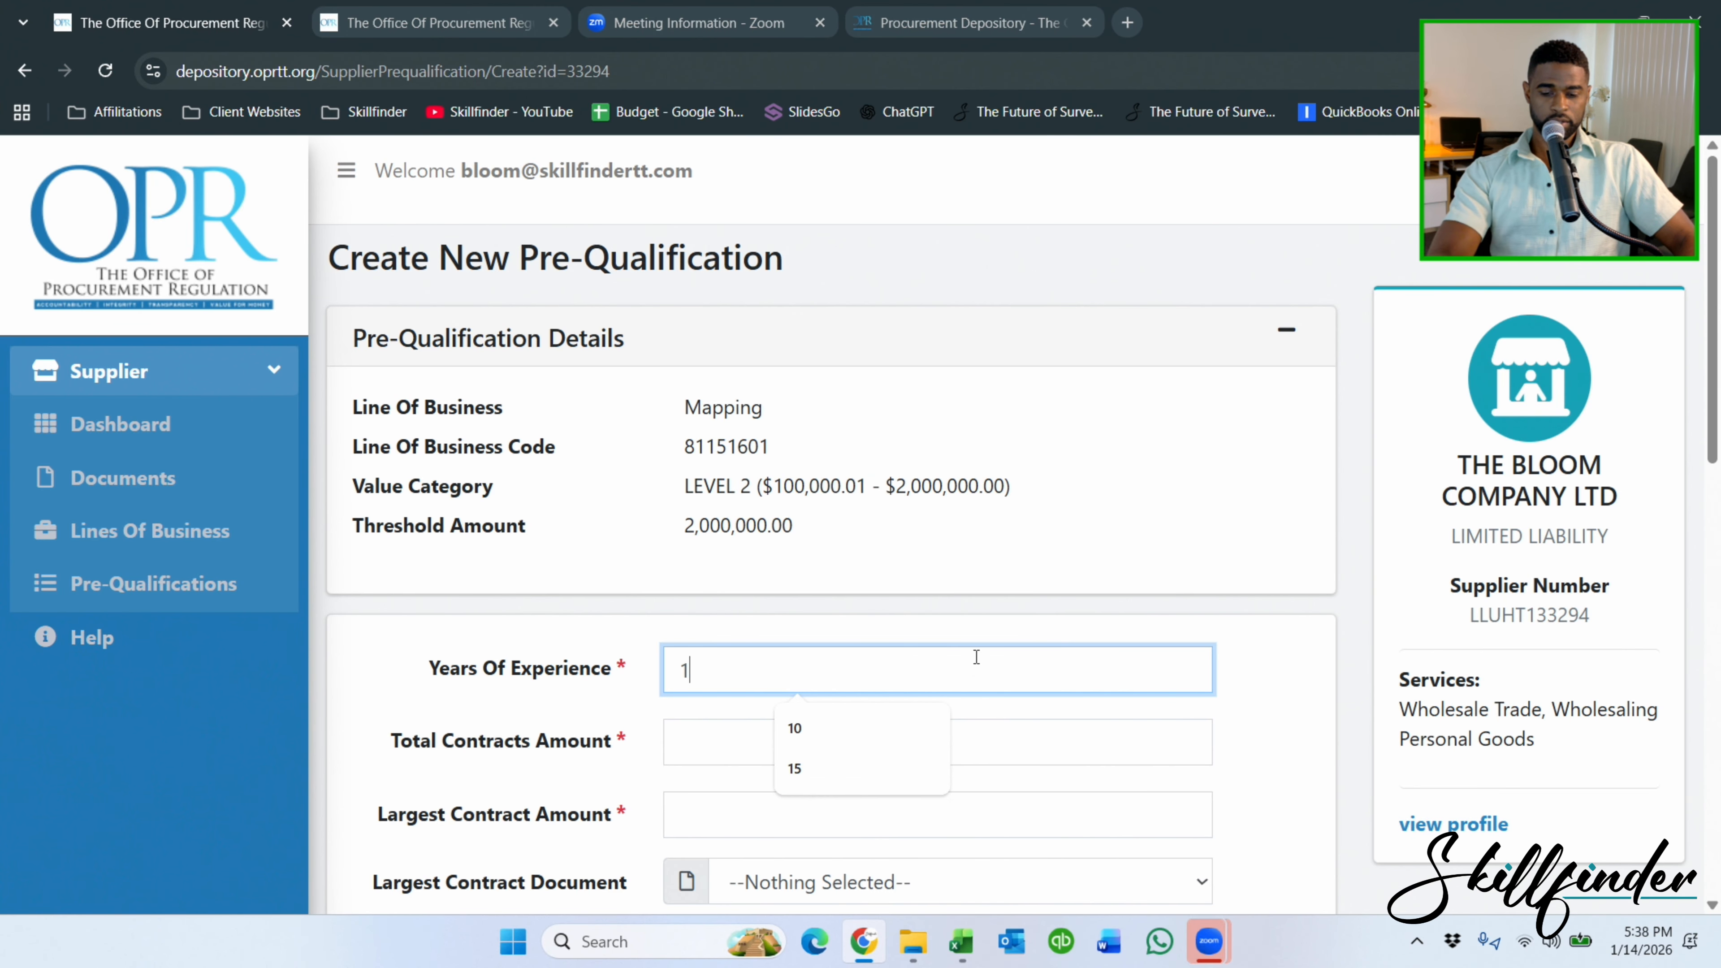
pyautogui.click(736, 729)
pyautogui.write('0')
pyautogui.click(728, 811)
pyautogui.write('0')
pyautogui.scroll(-7, 820, 614)
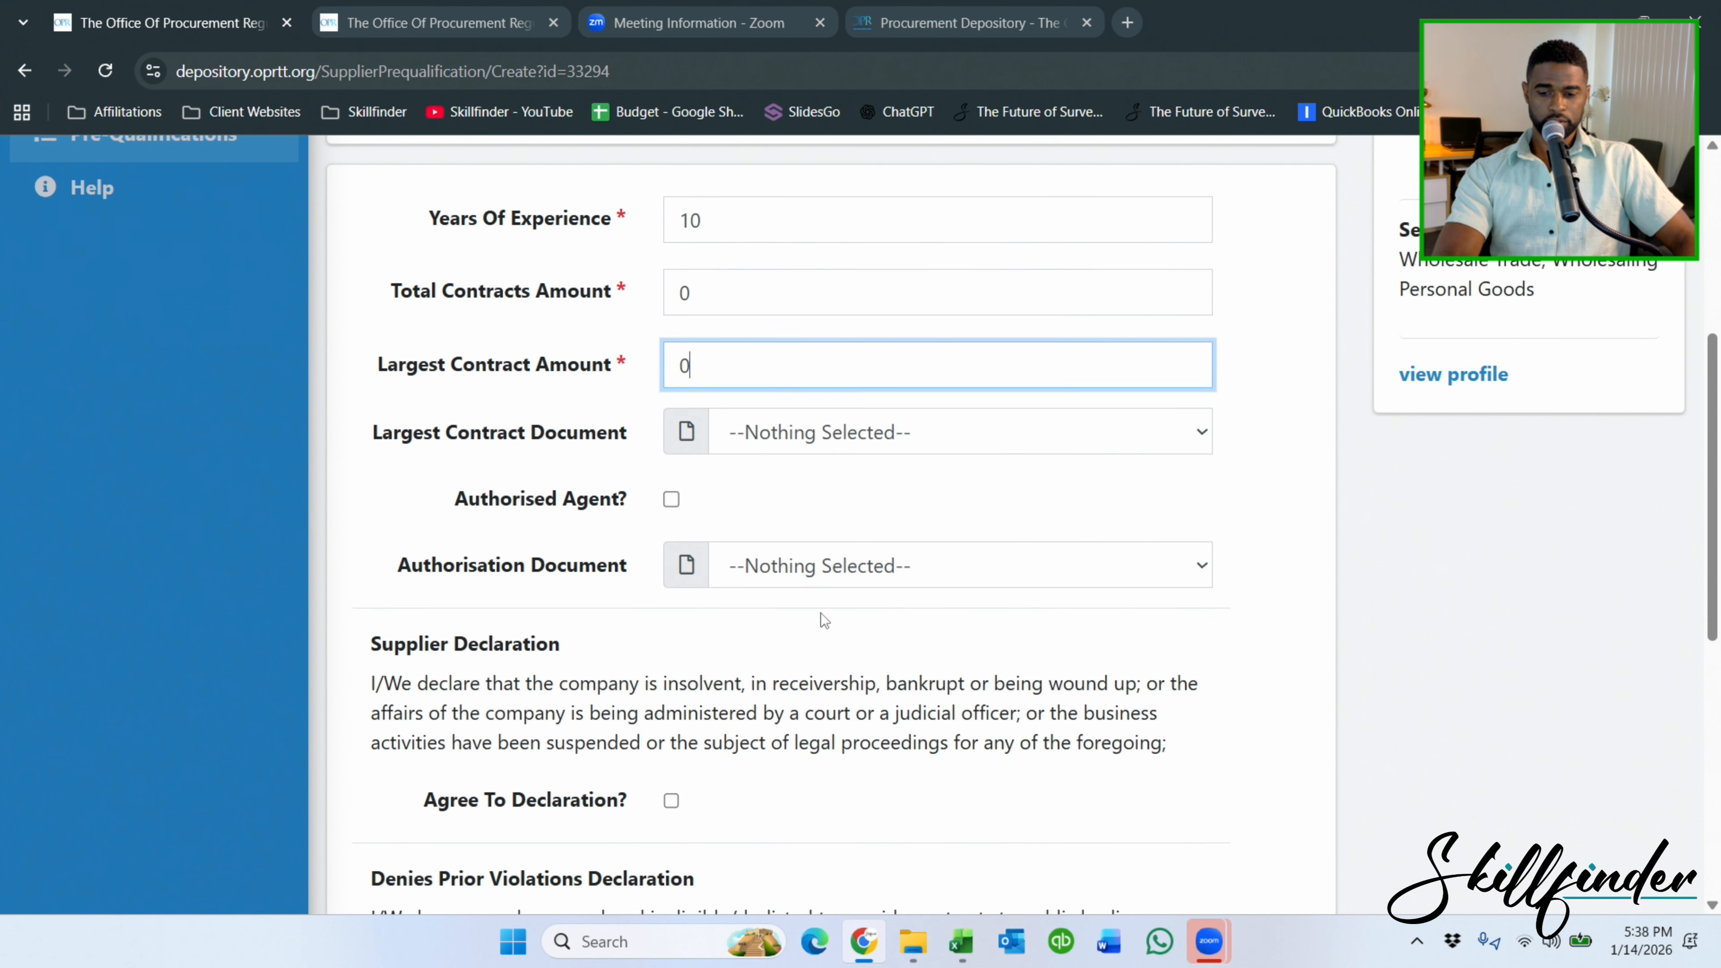
pyautogui.scroll(-4, 678, 434)
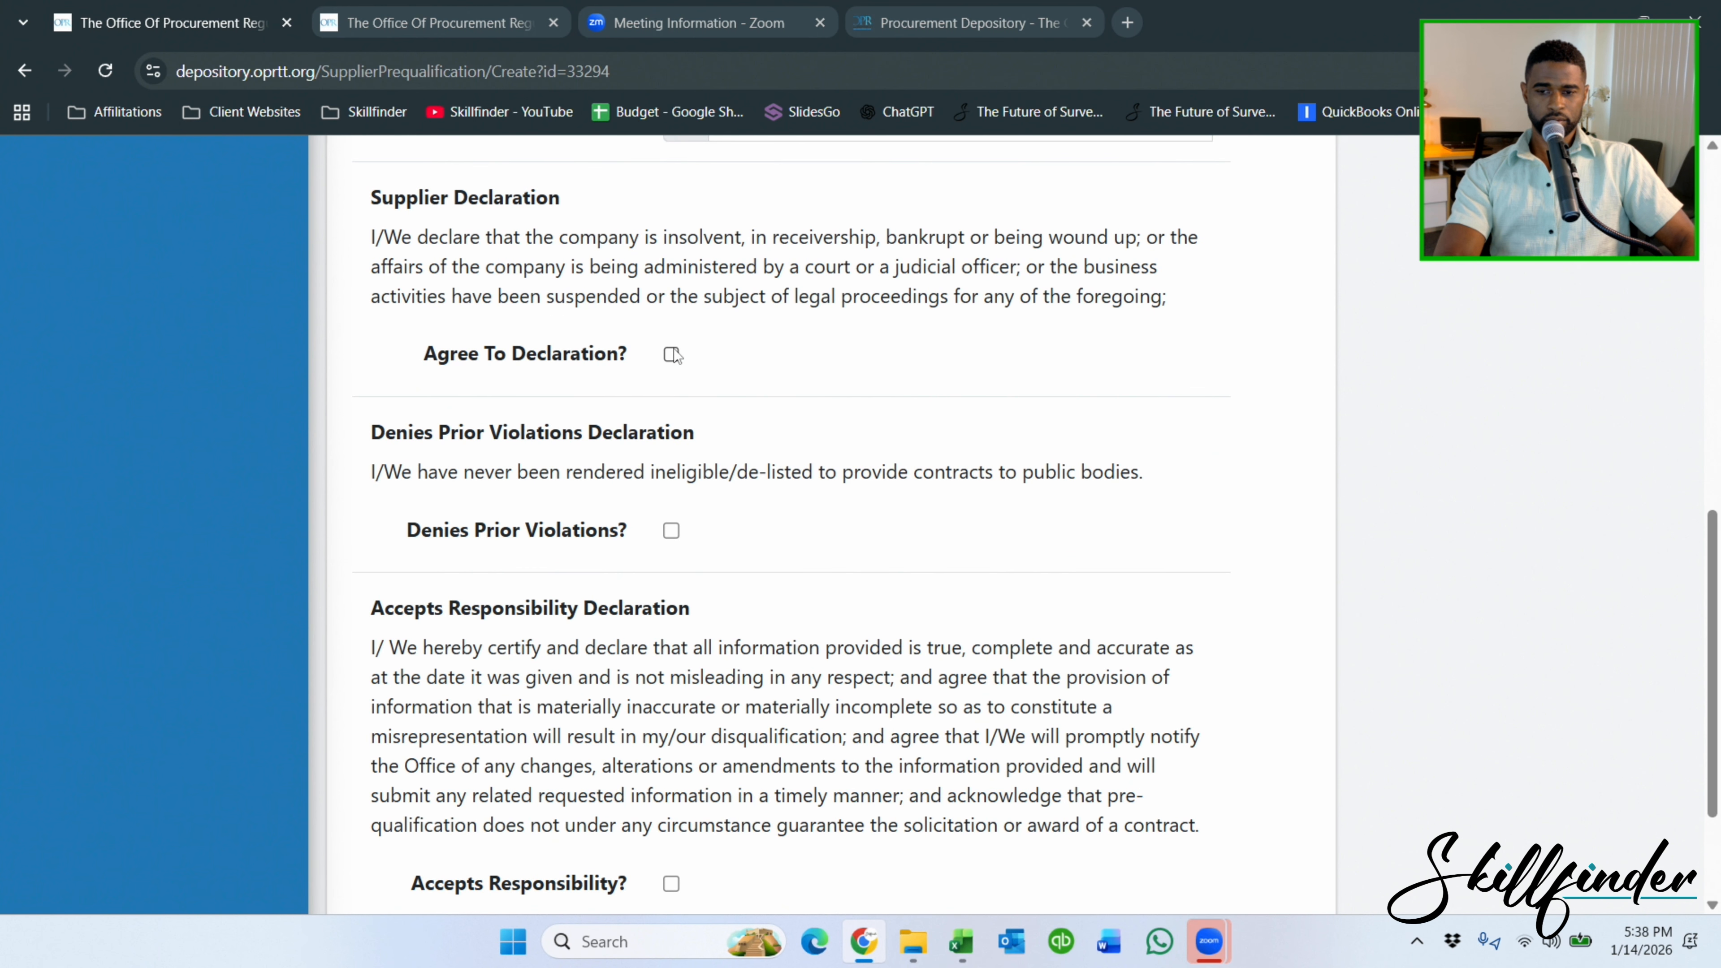
pyautogui.click(678, 534)
pyautogui.scroll(-3, 685, 577)
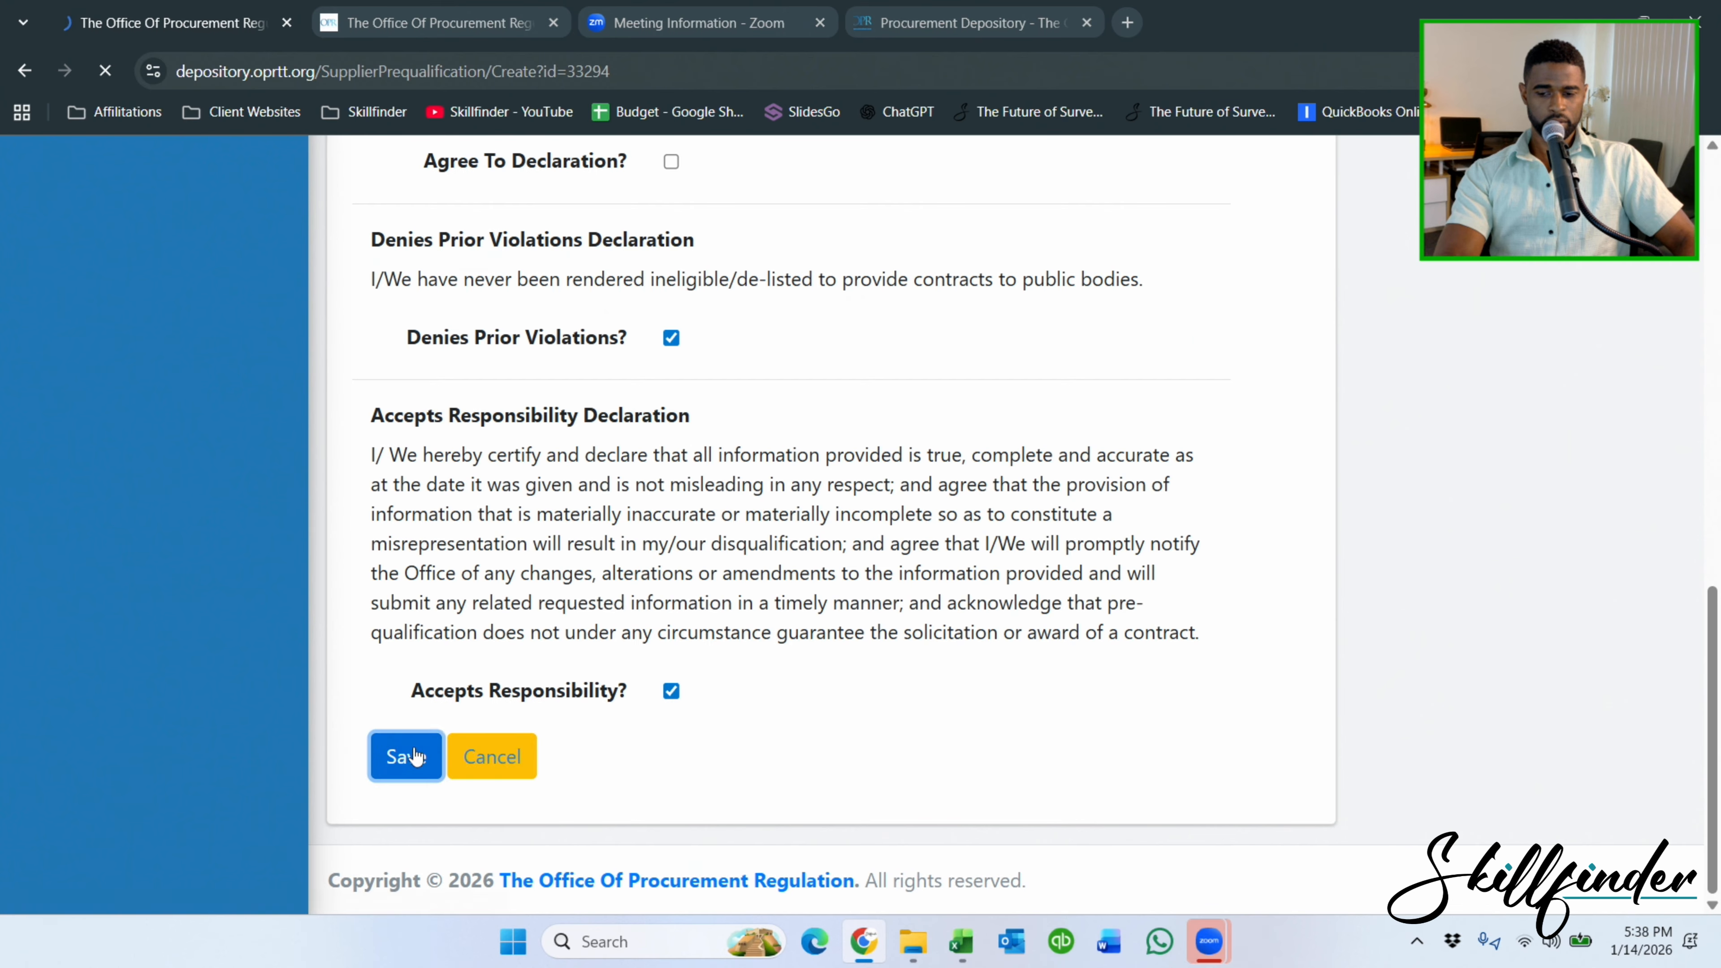
pyautogui.click(402, 755)
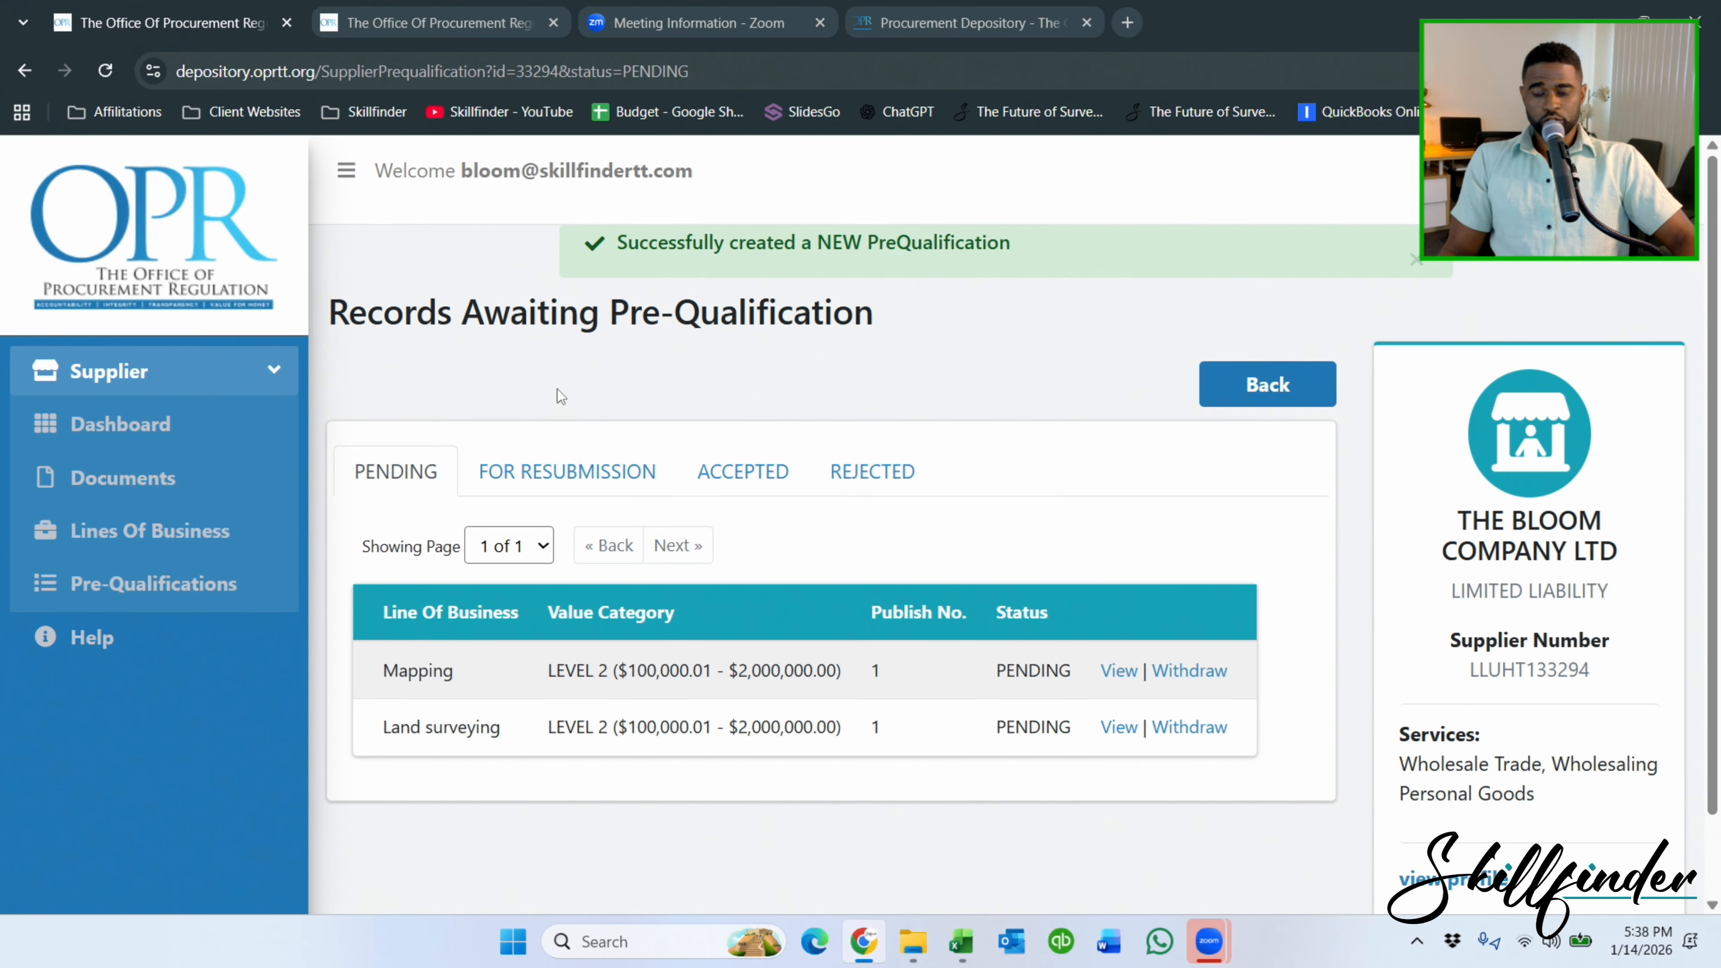
# Open the supplier's Details page from the dashboard, scroll through it, and go back.
pyautogui.click(125, 426)
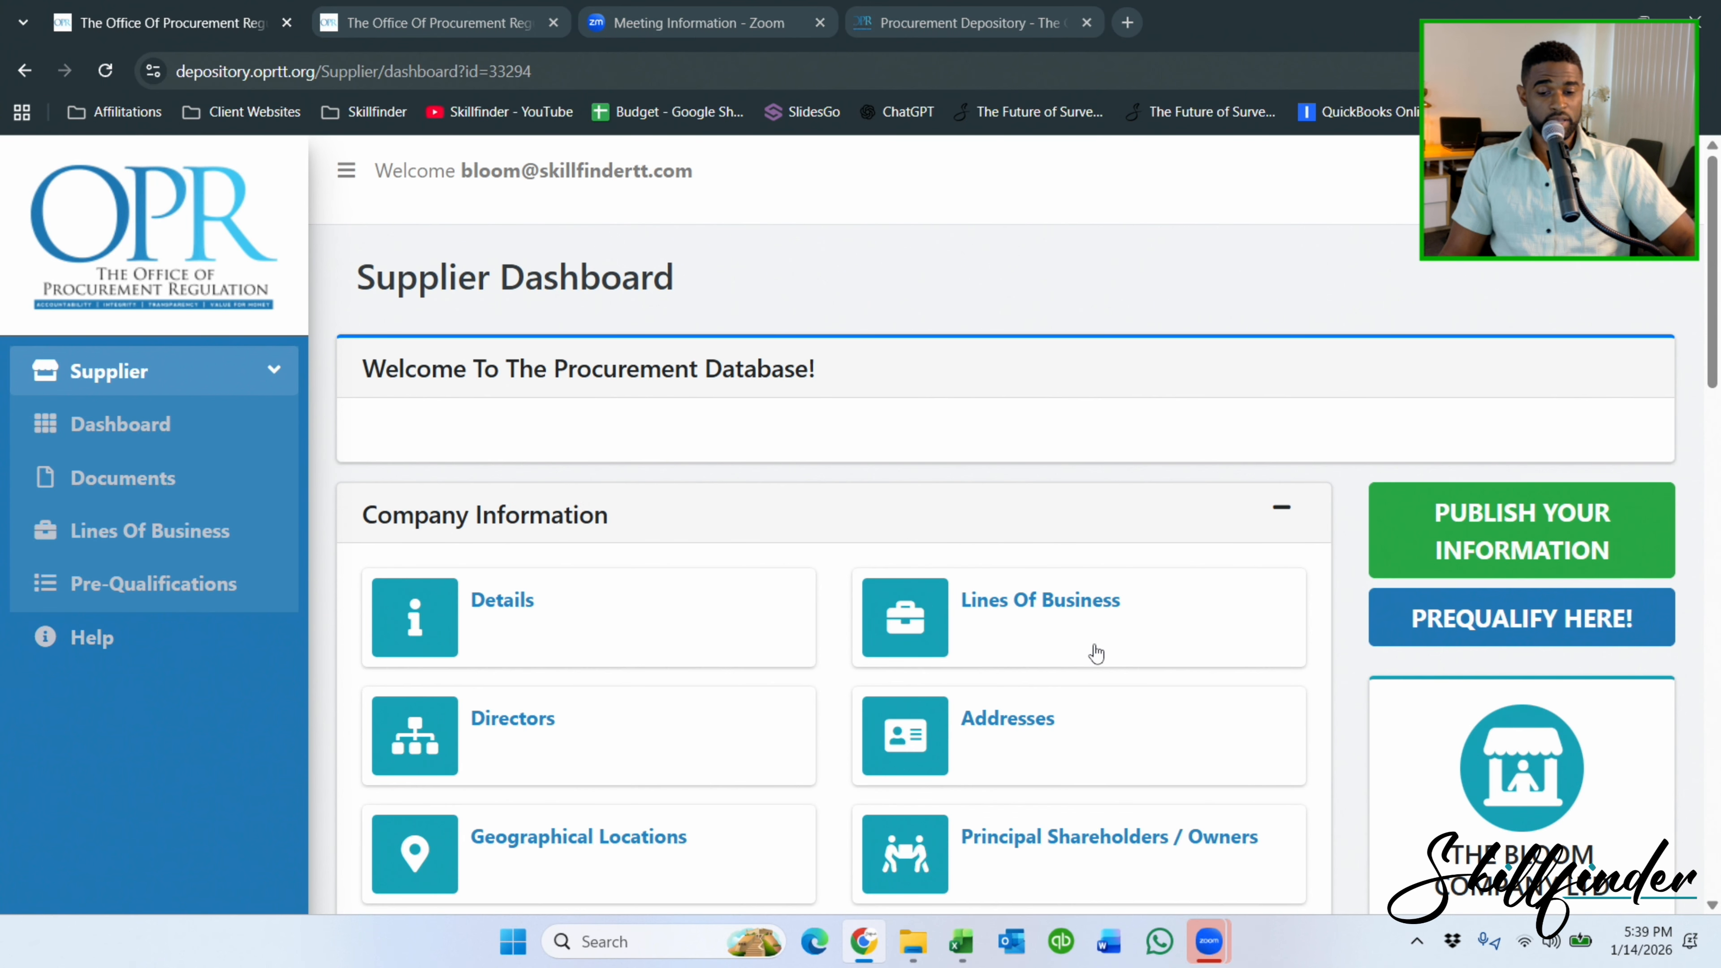
pyautogui.click(468, 595)
pyautogui.scroll(-15, 797, 573)
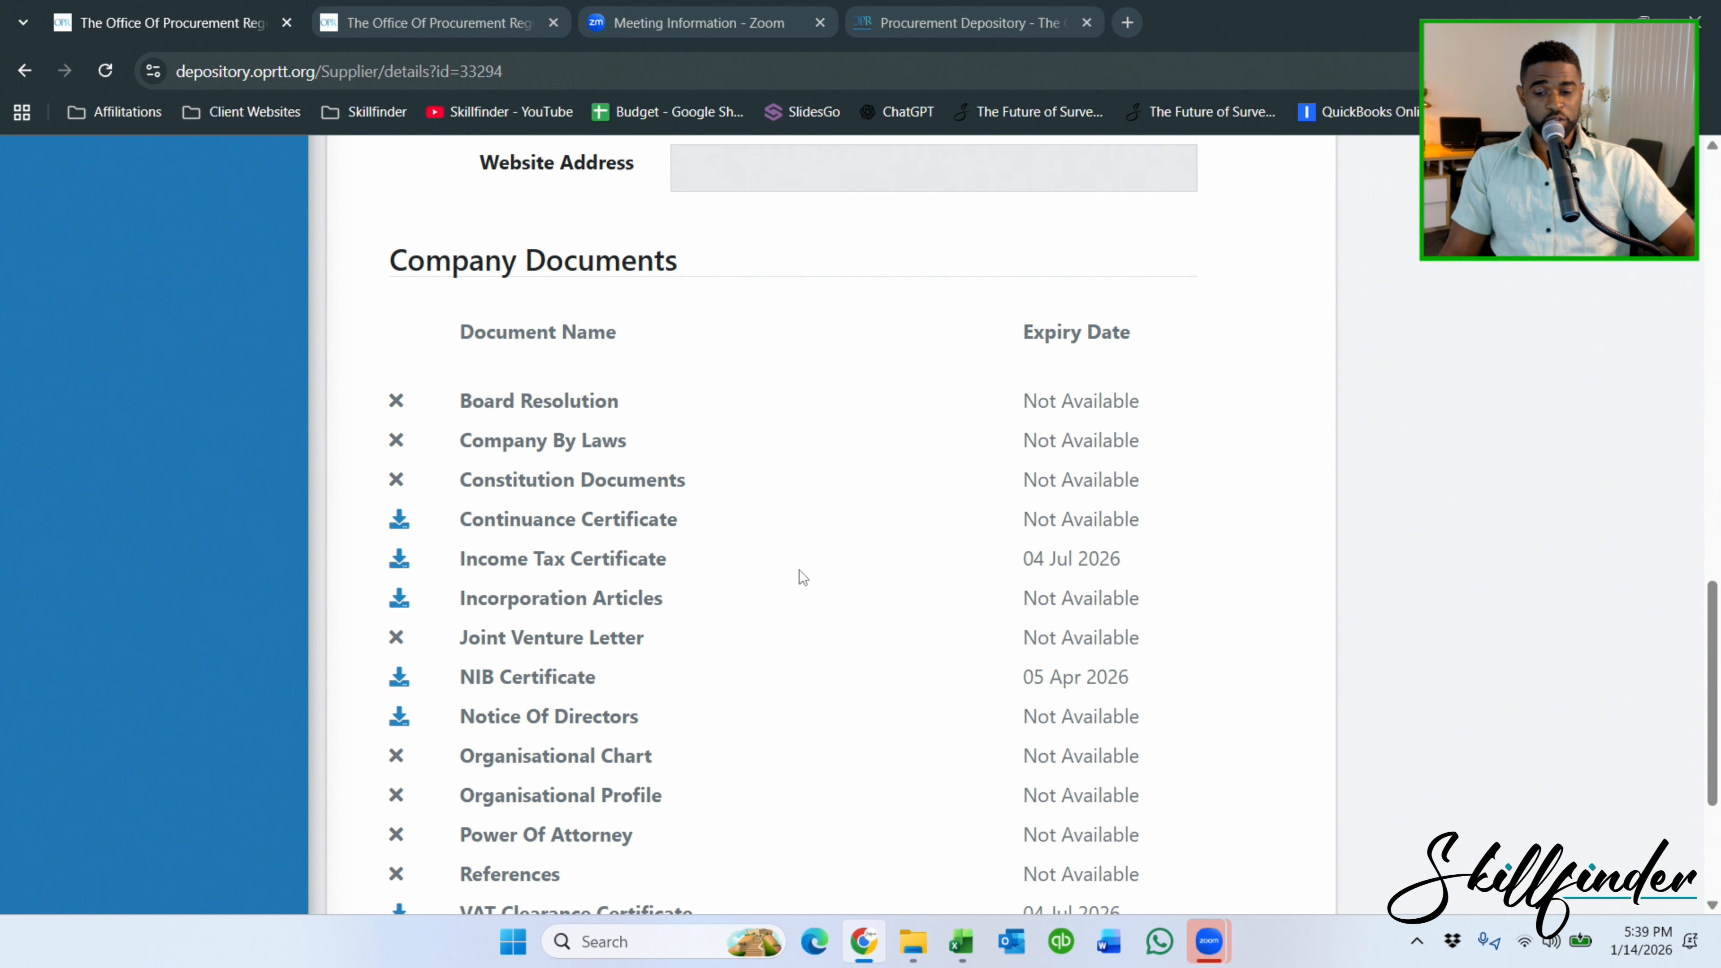
pyautogui.scroll(-2, 799, 570)
pyautogui.scroll(15, 455, 475)
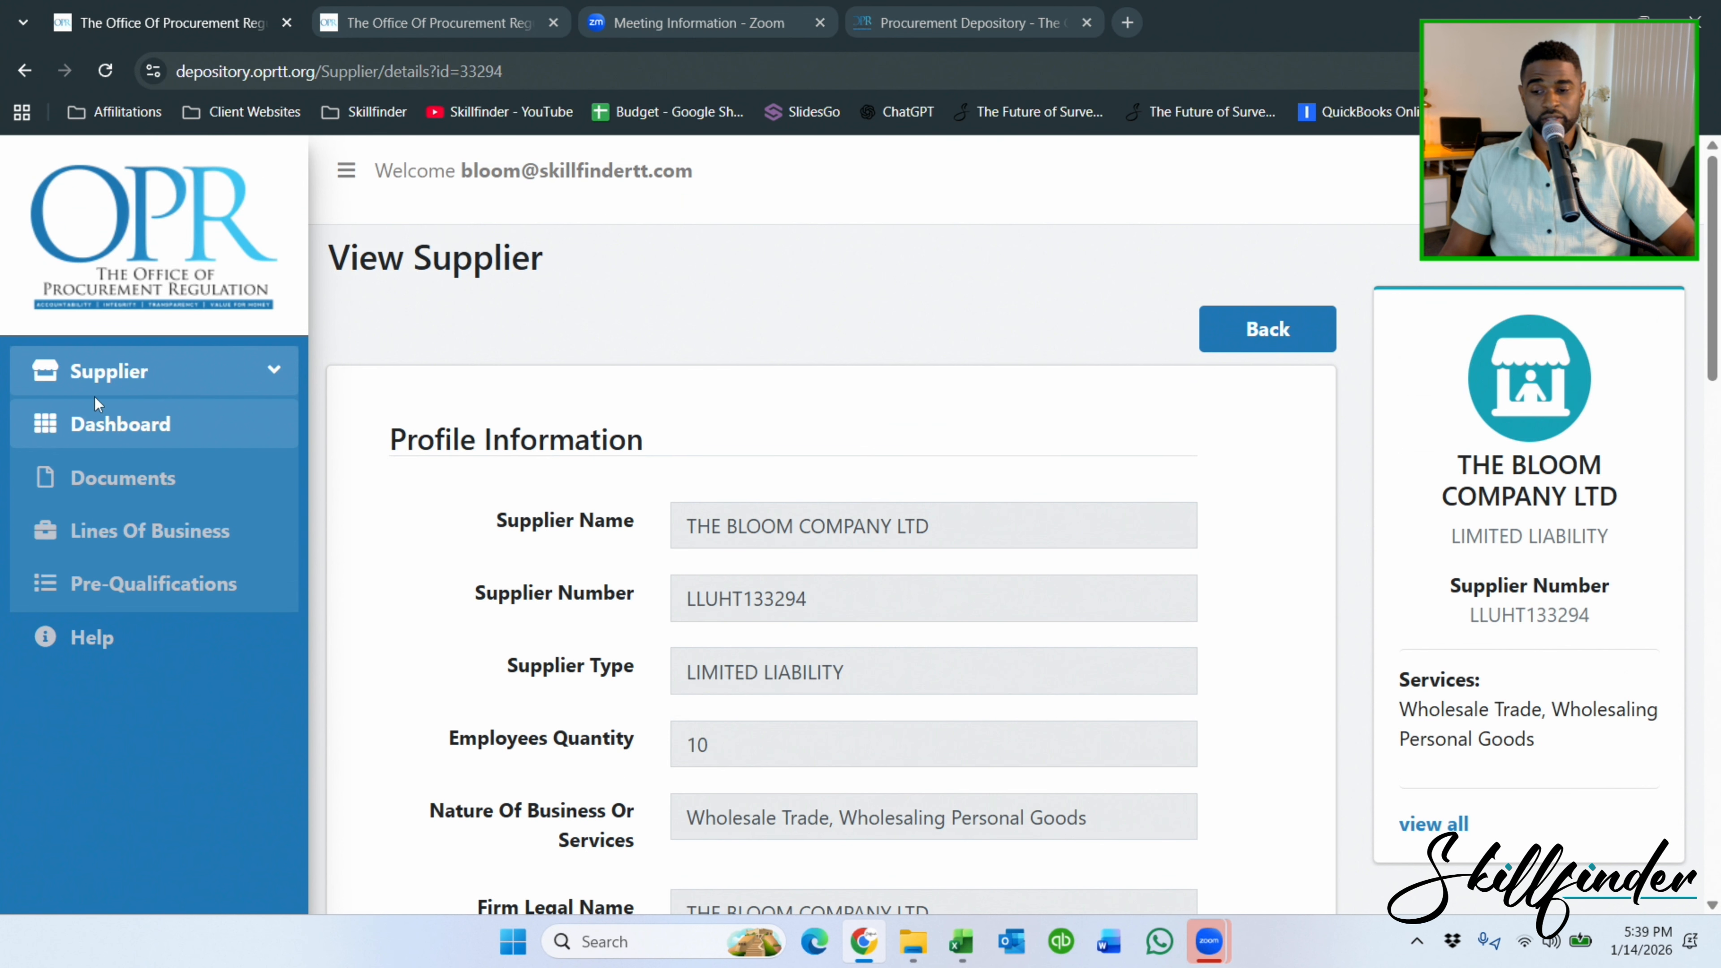
pyautogui.click(1240, 331)
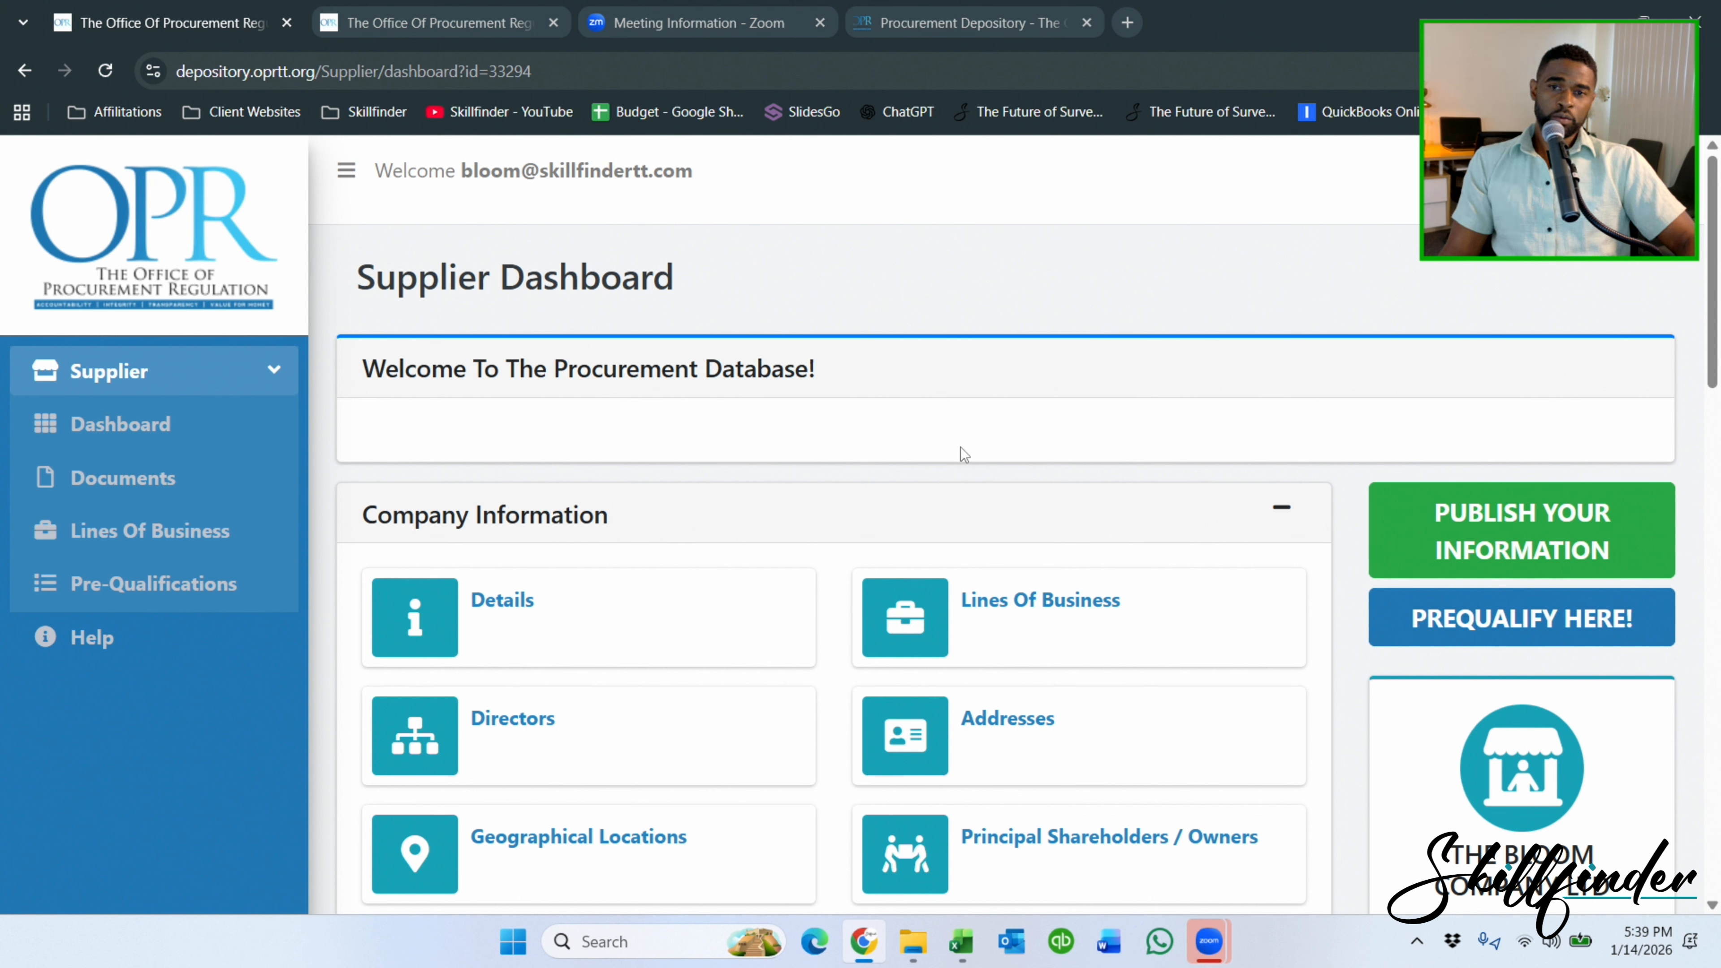
# Republish the supplier information as Publication No. 2 and return to the Dashboard.
pyautogui.click(1562, 536)
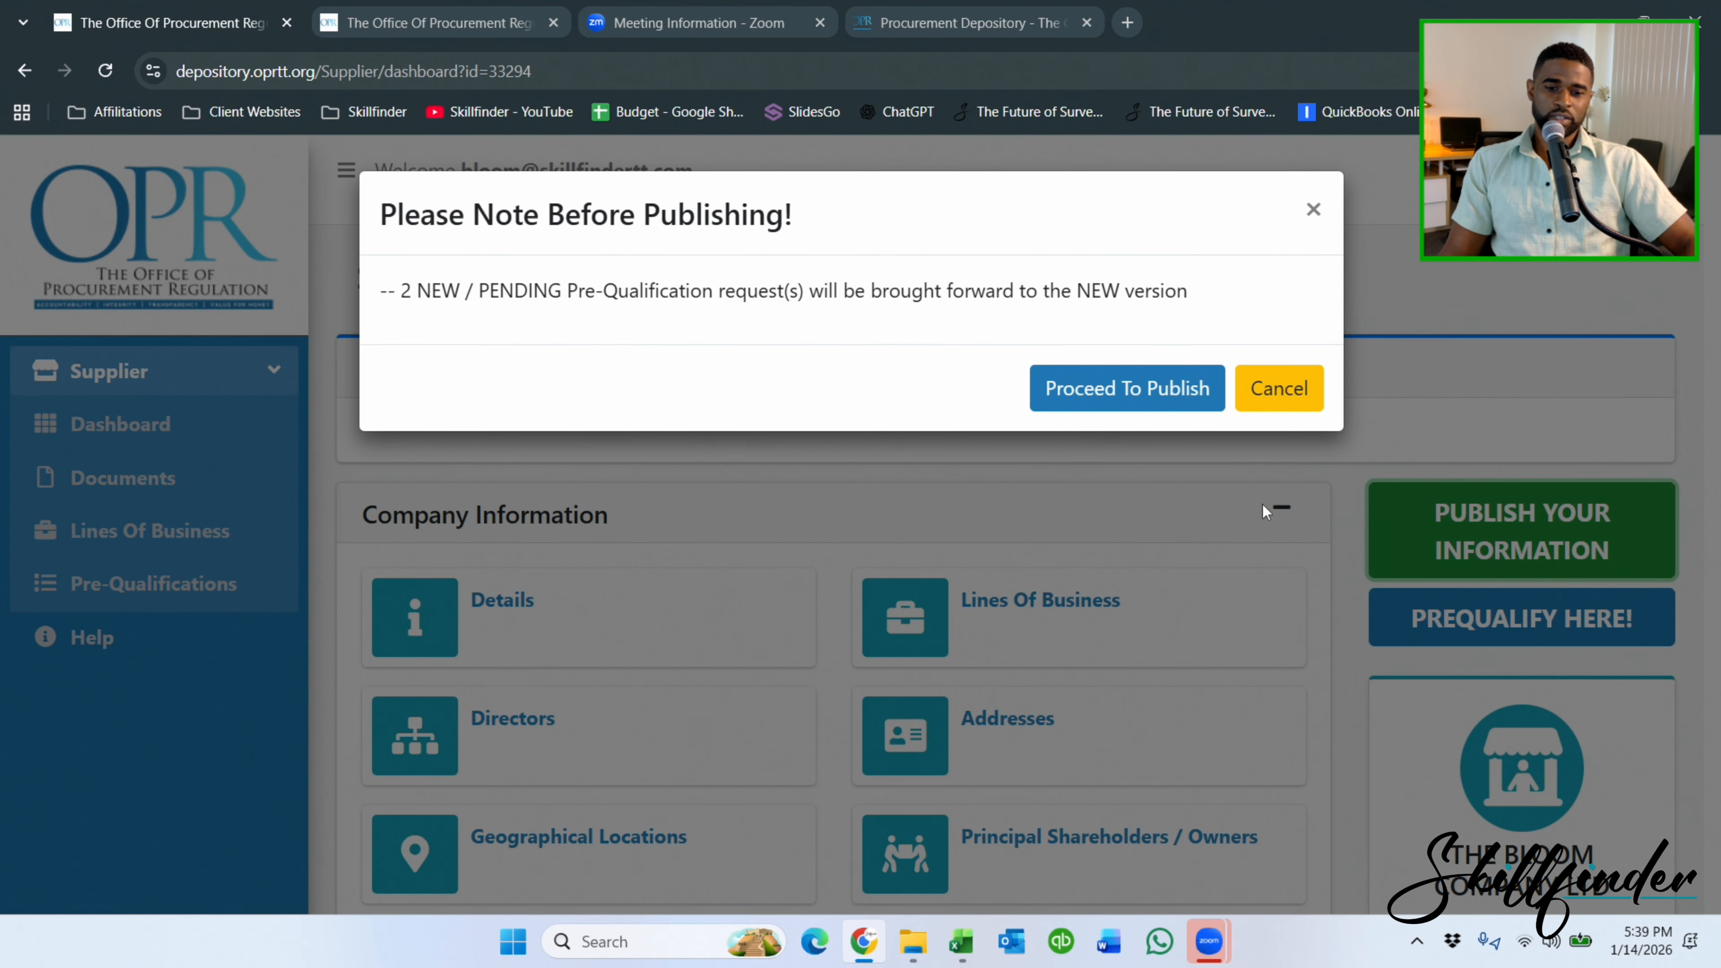
pyautogui.click(1125, 385)
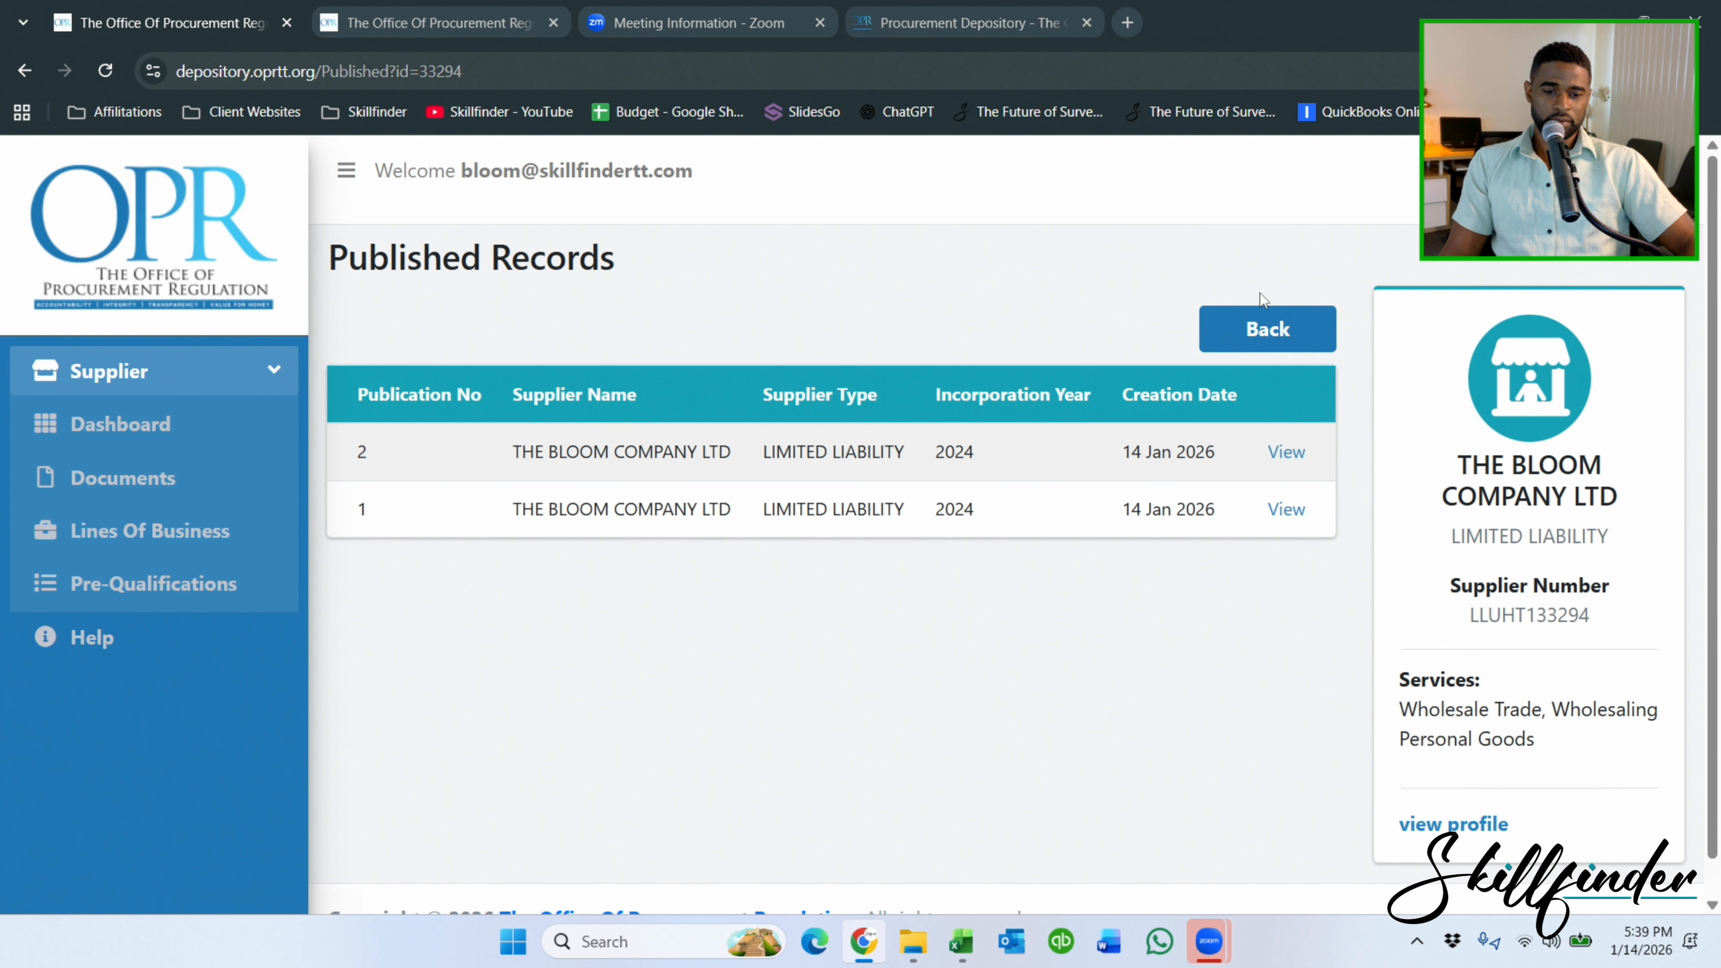
pyautogui.click(95, 427)
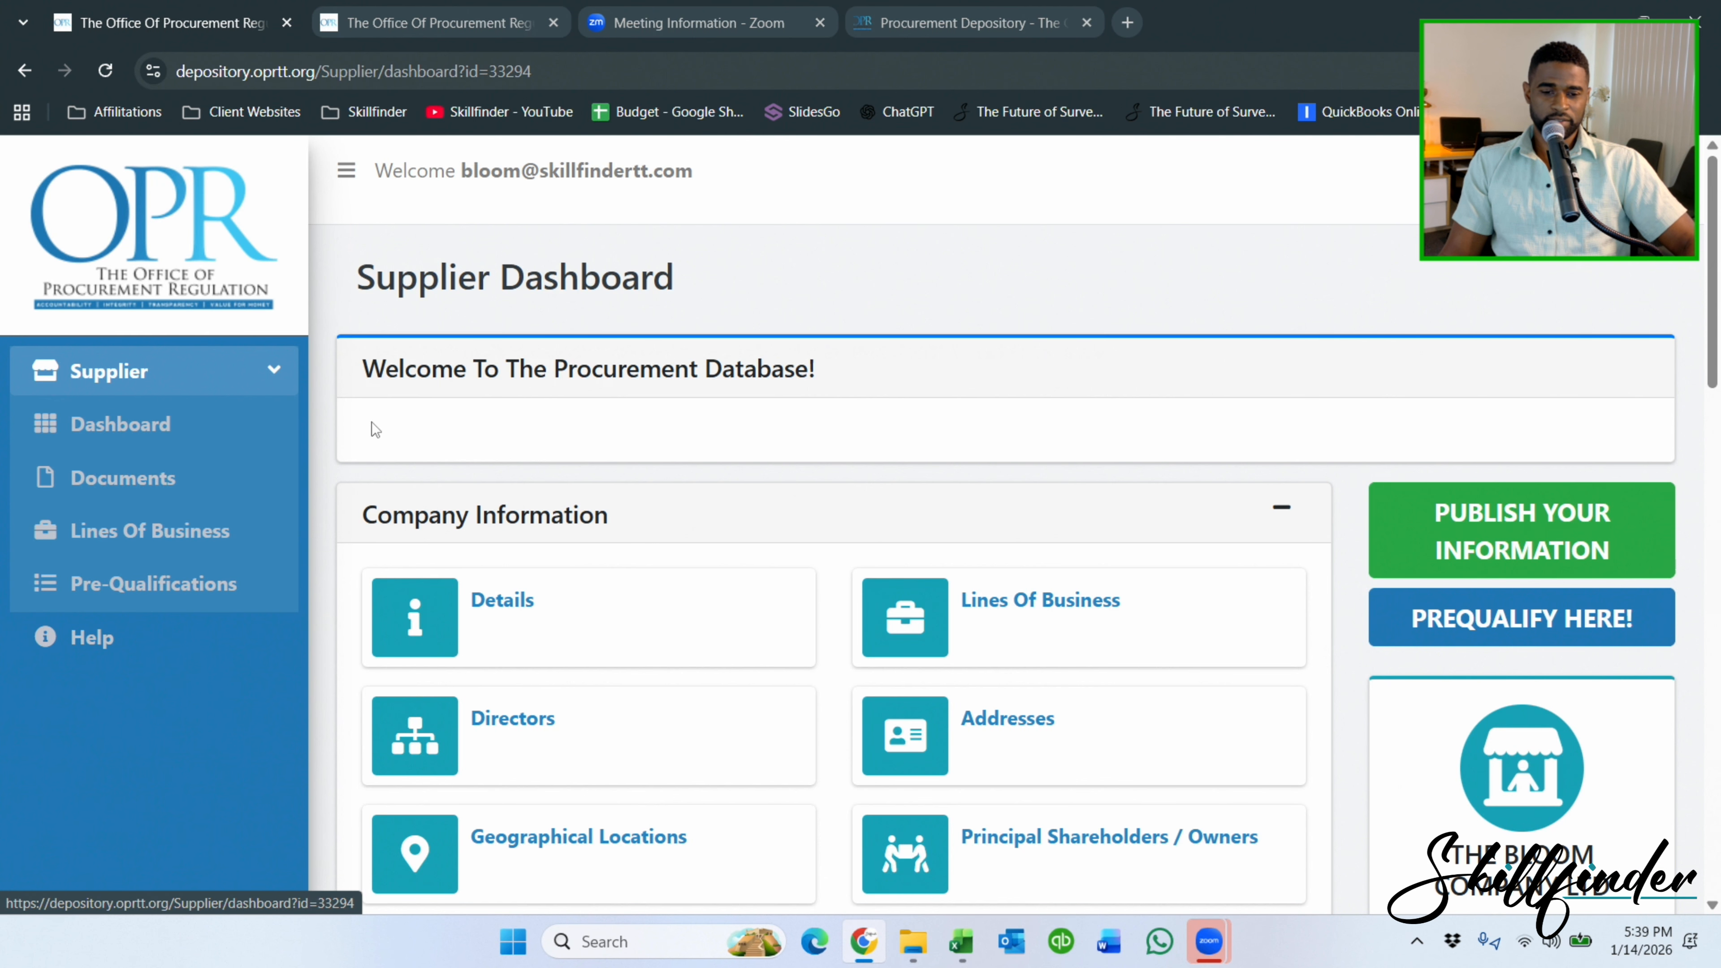
# Open the pre-qualification records and show those awaiting resubmission.
pyautogui.scroll(-8, 959, 467)
pyautogui.scroll(-5, 854, 537)
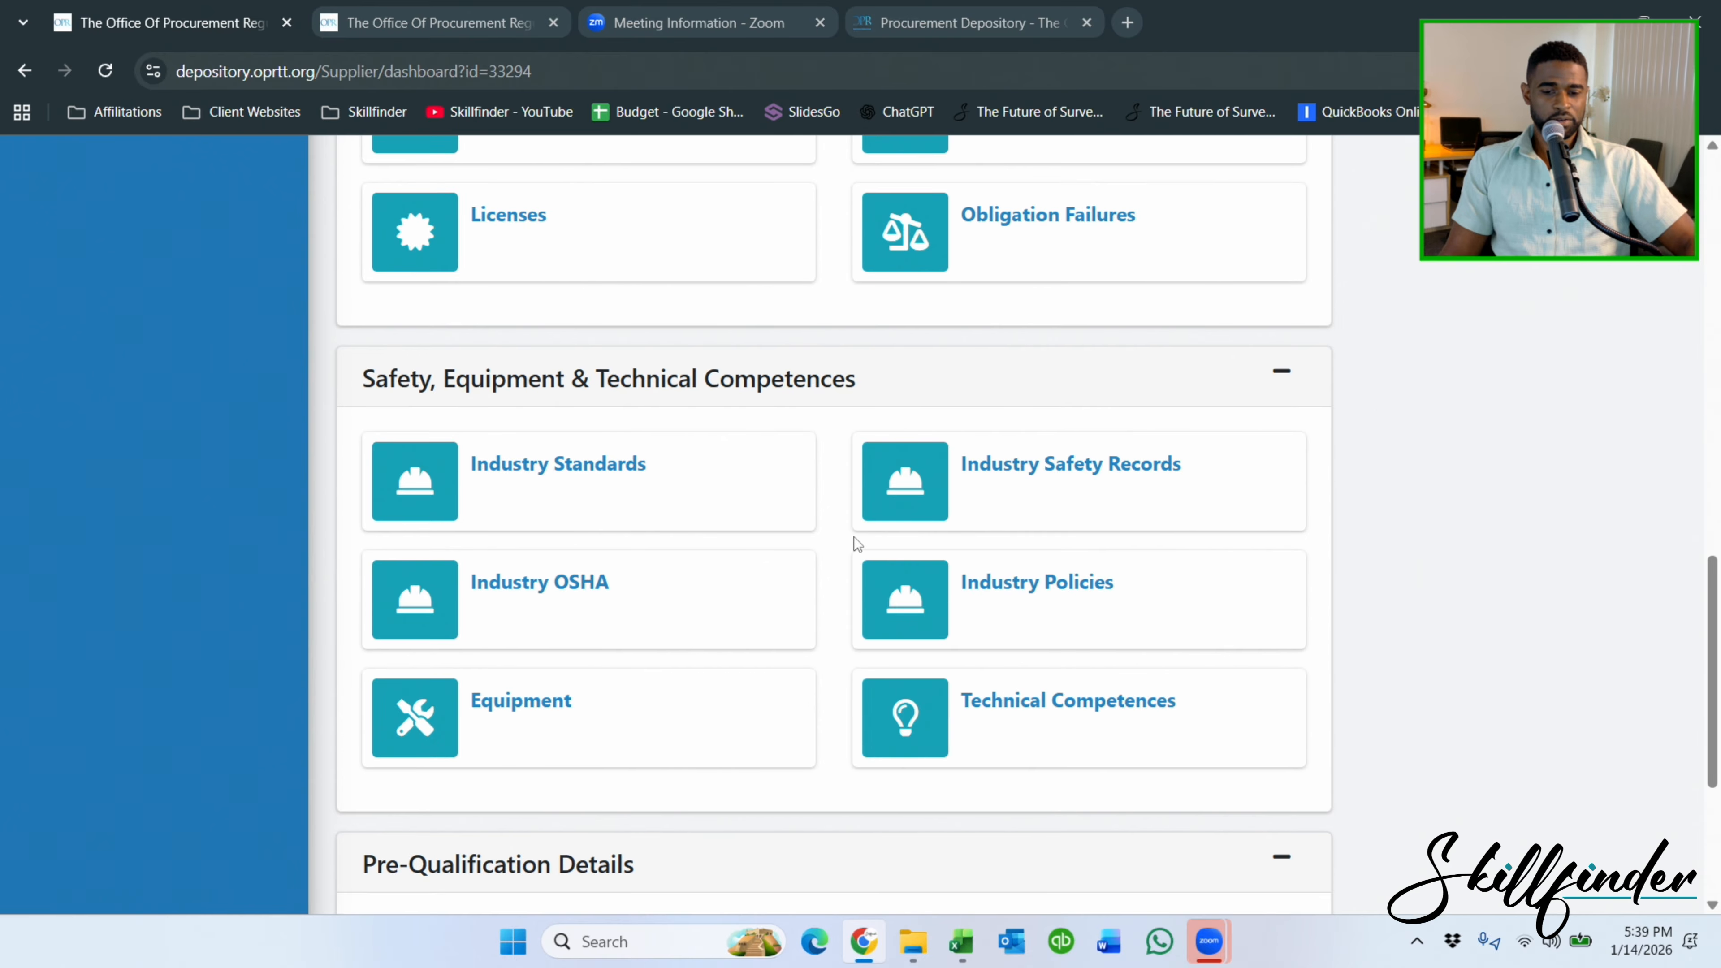
pyautogui.scroll(12, 7, 441)
pyautogui.click(130, 495)
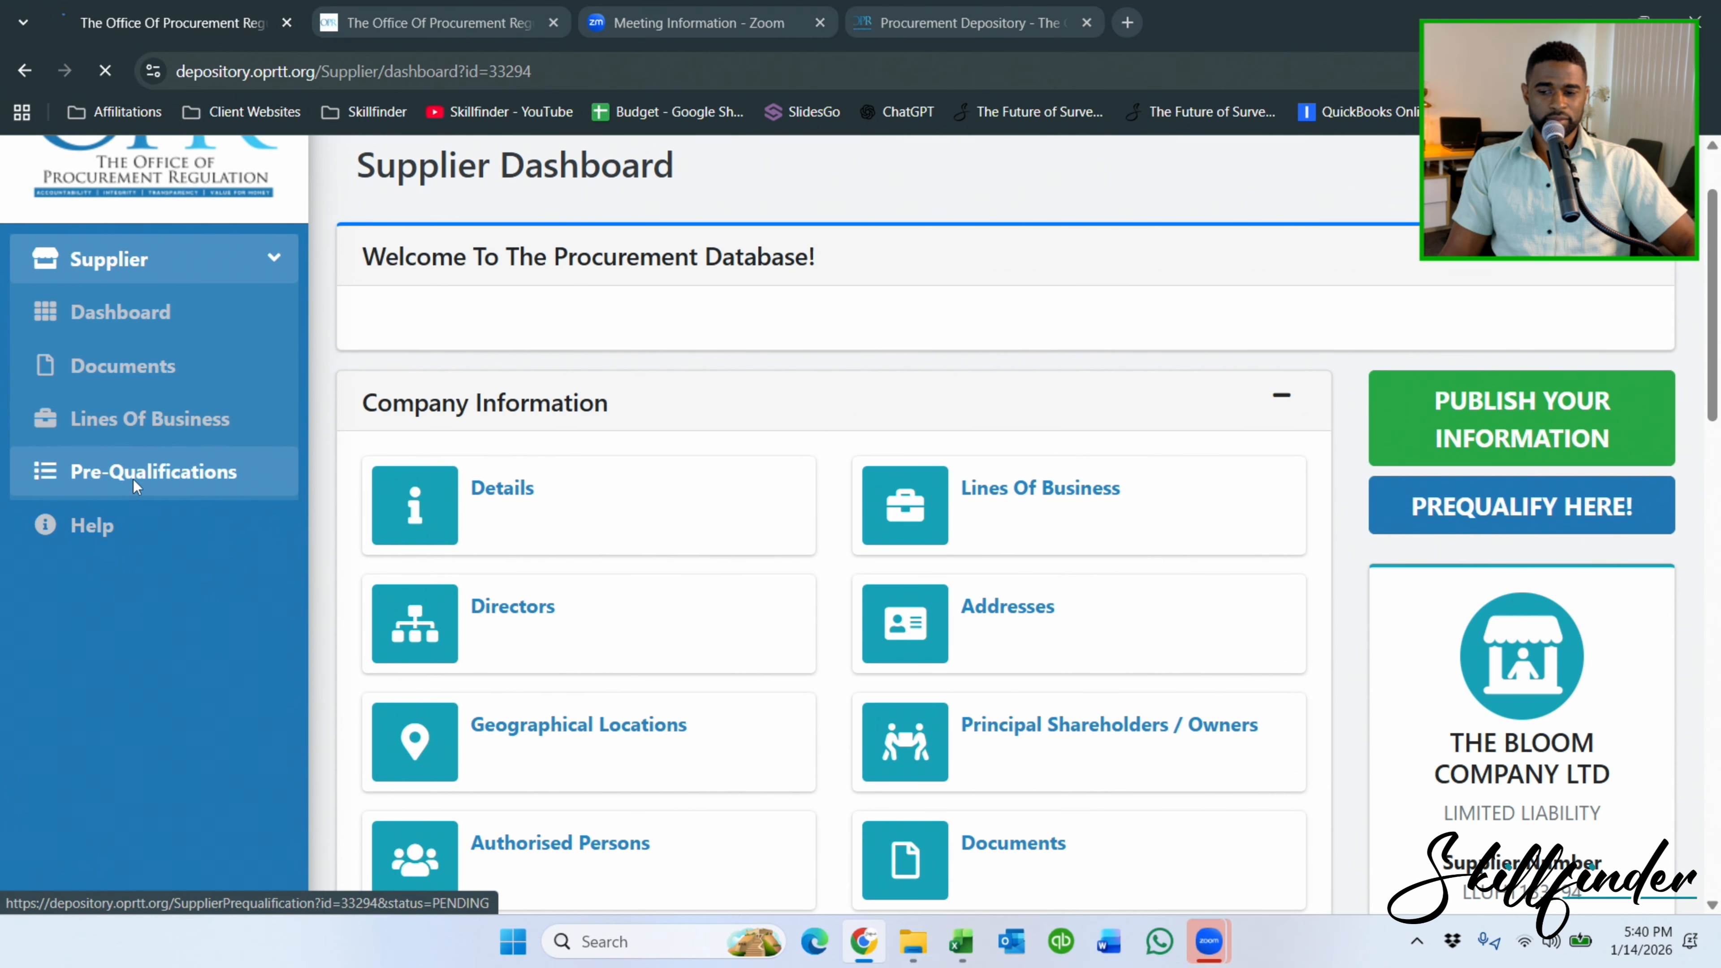
pyautogui.click(414, 436)
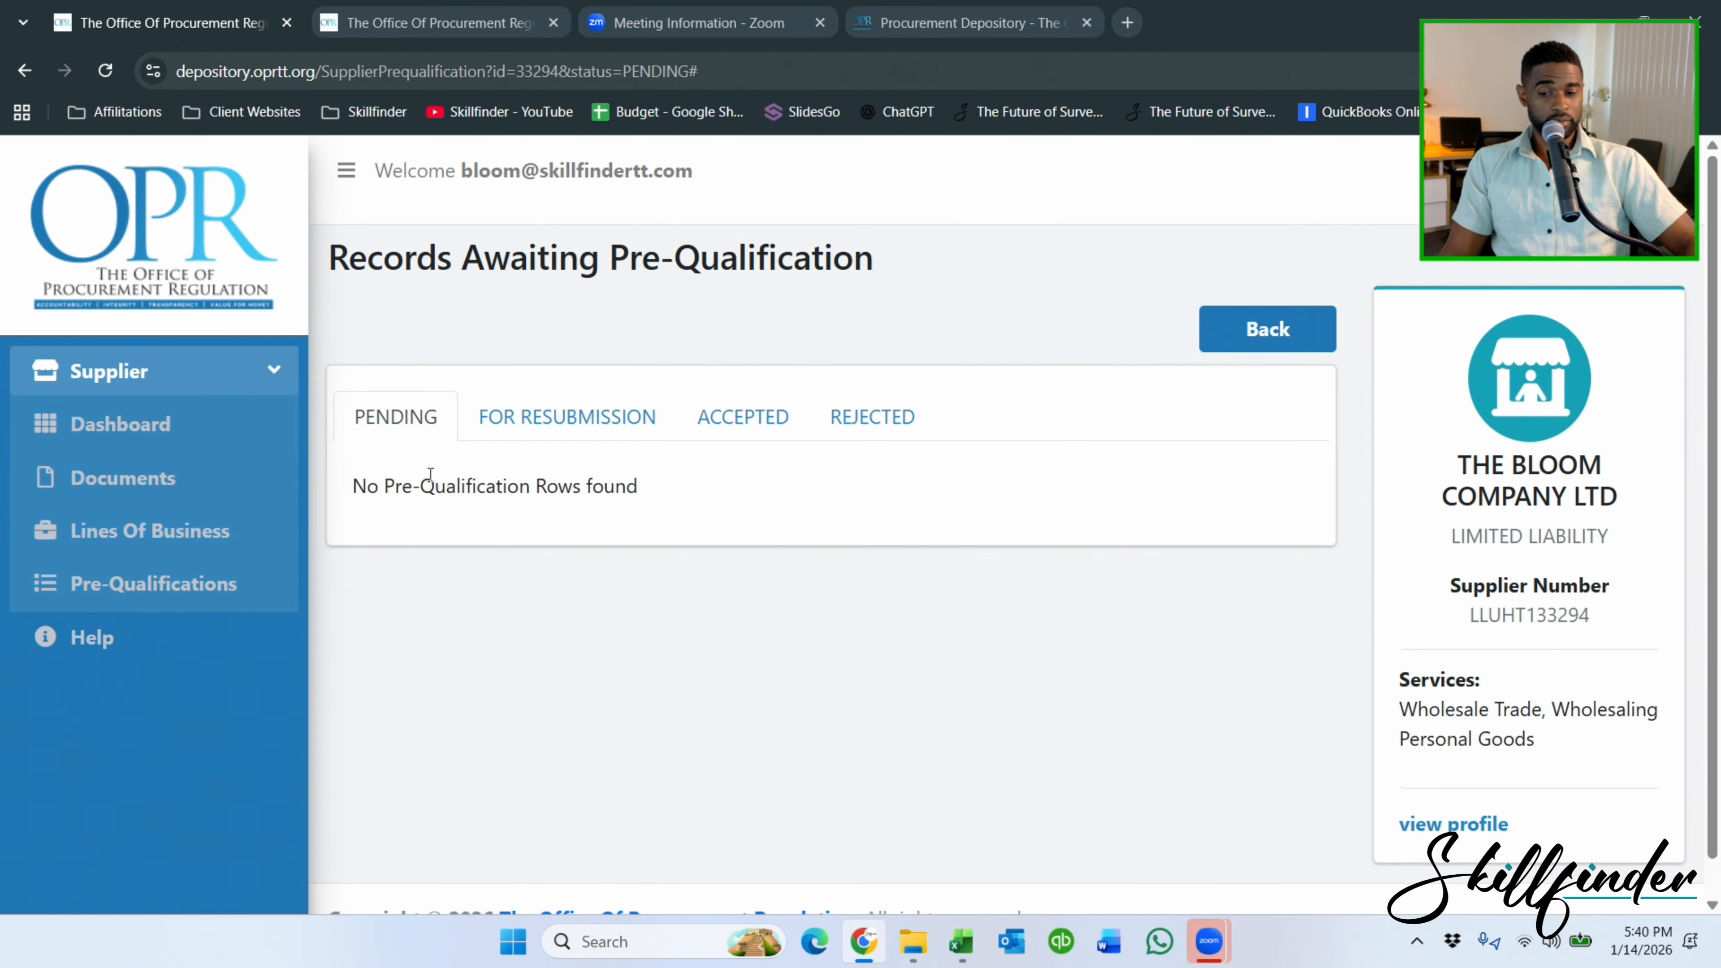
pyautogui.click(556, 427)
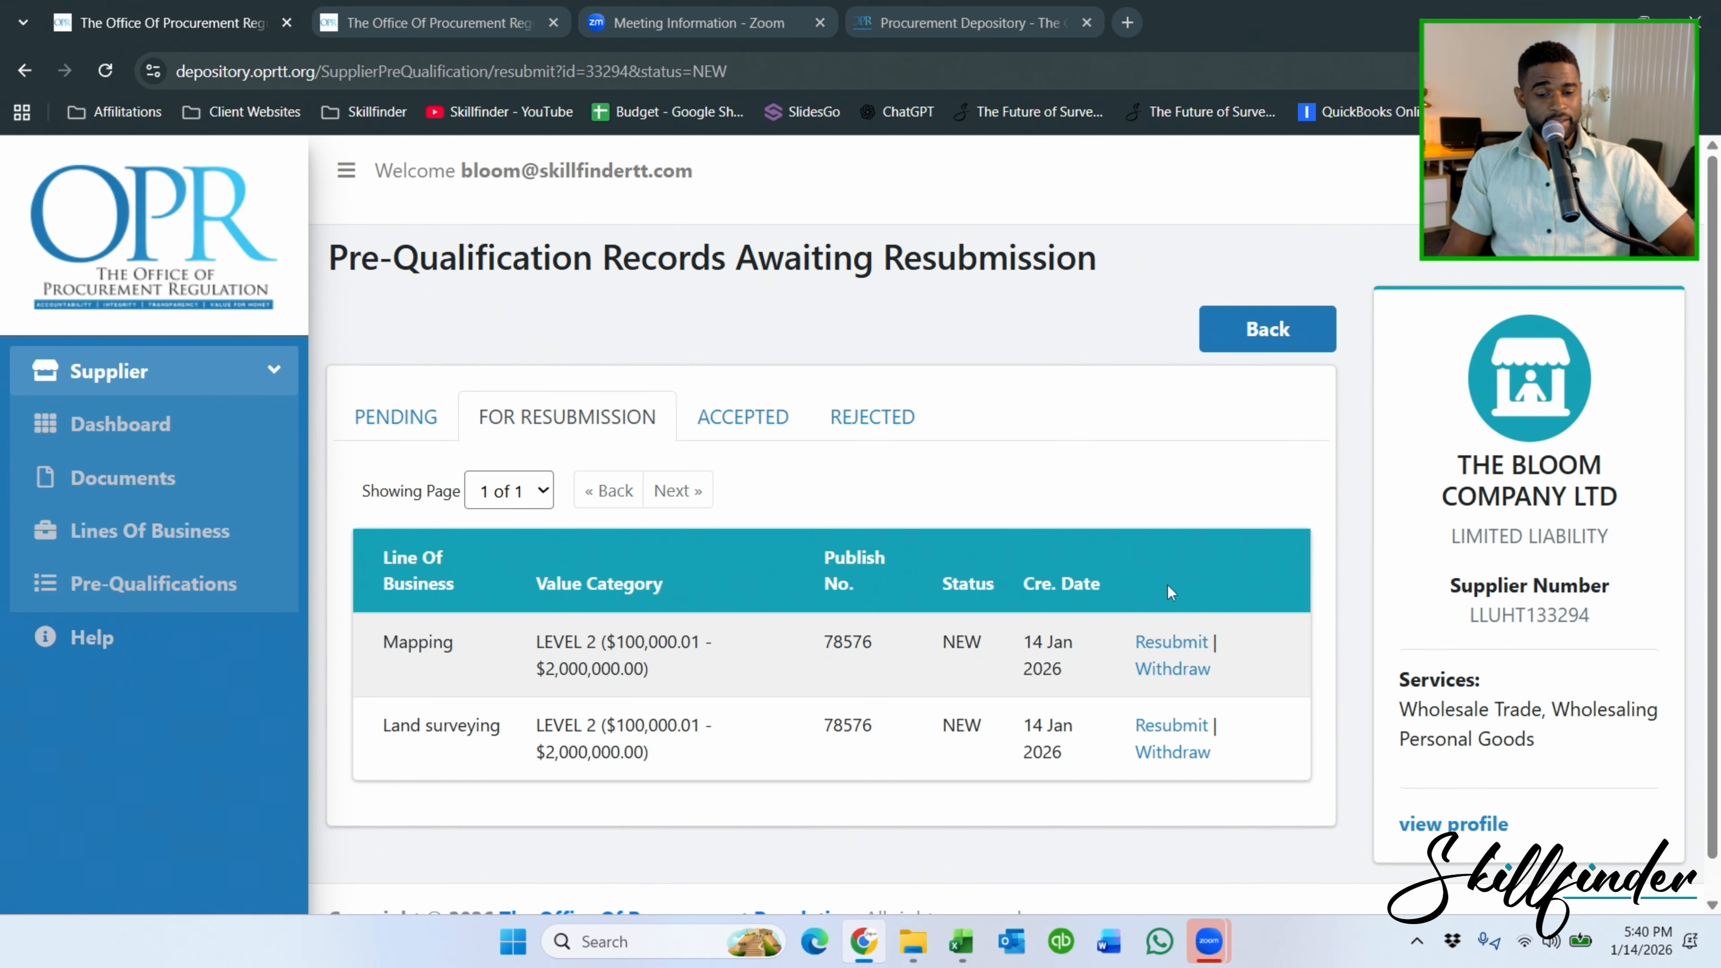
# Resubmit the Mapping pre-qualification so it is pending under Publish No. 2.
pyautogui.click(1181, 642)
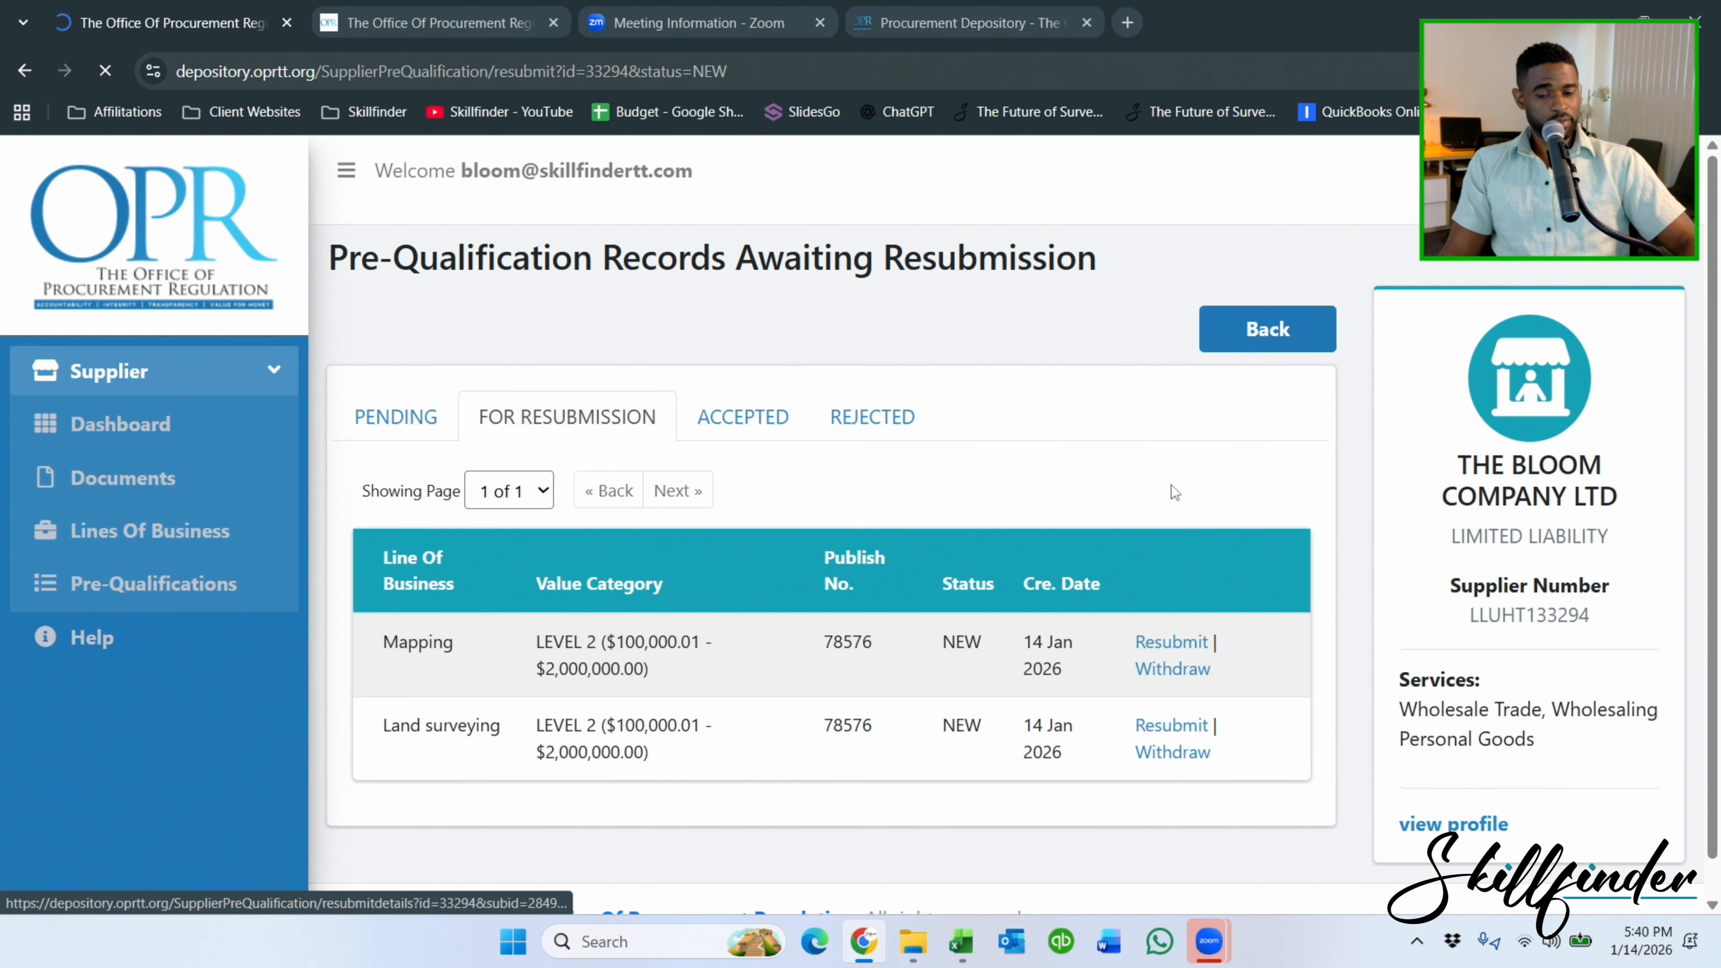
pyautogui.scroll(-10, 715, 390)
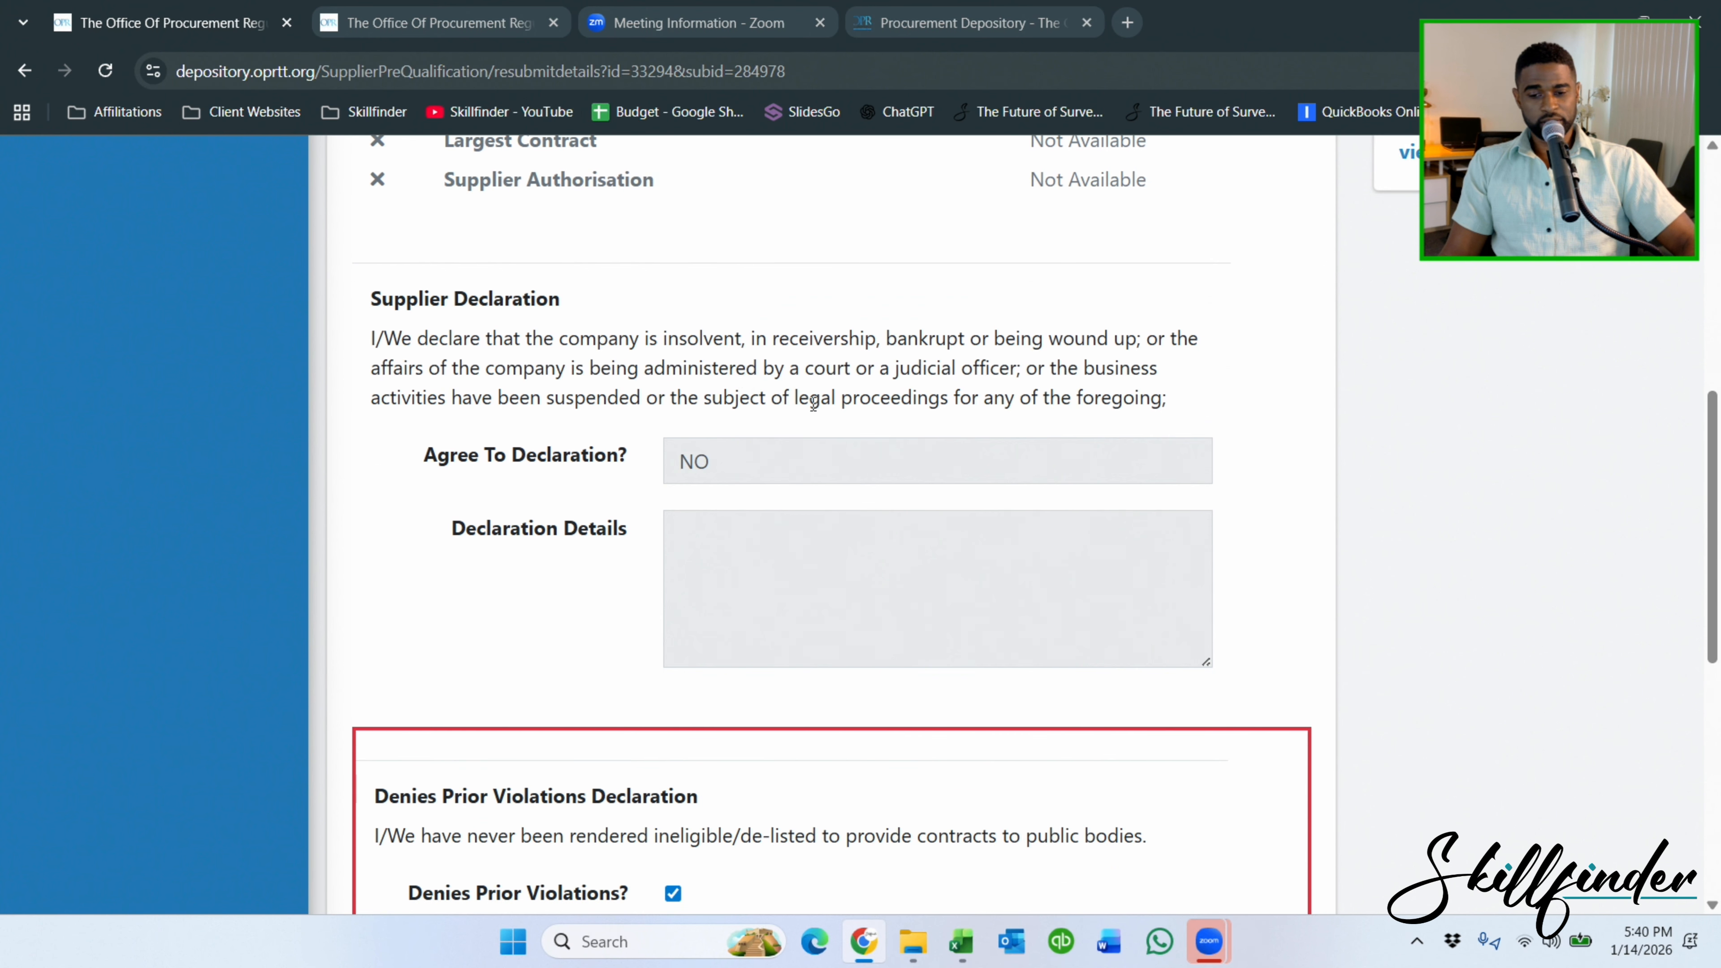
pyautogui.scroll(-8, 813, 405)
pyautogui.scroll(5, 807, 406)
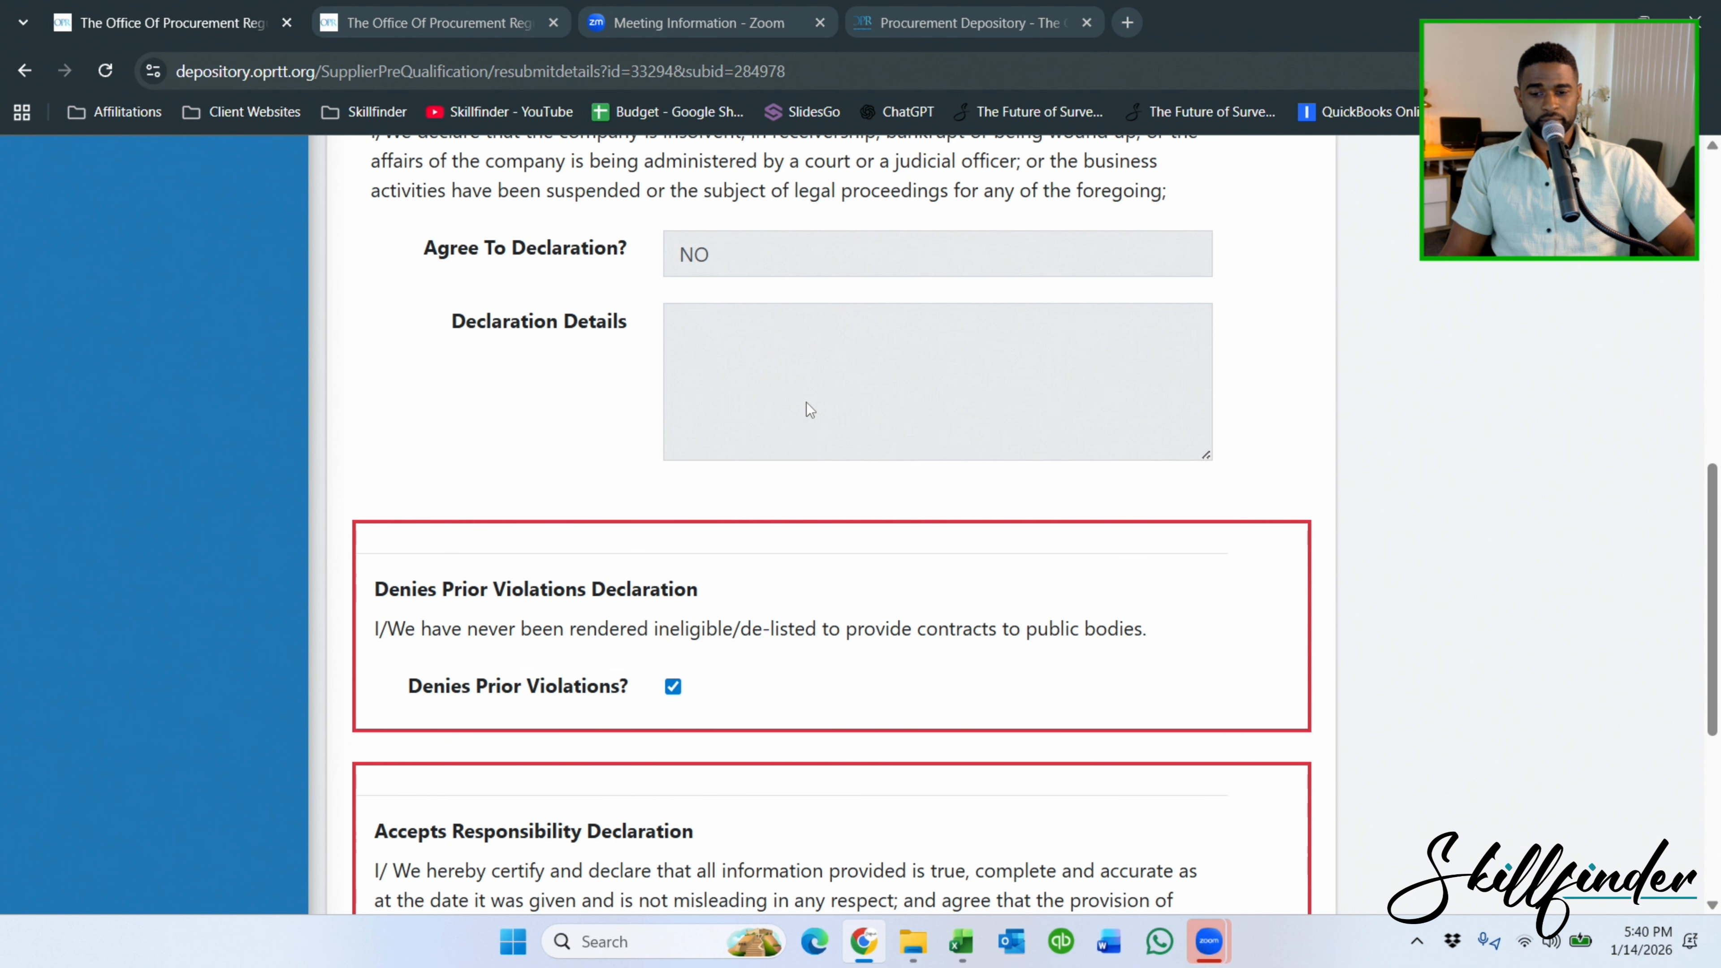
pyautogui.scroll(5, 807, 404)
pyautogui.scroll(-4, 808, 405)
pyautogui.scroll(-8, 807, 402)
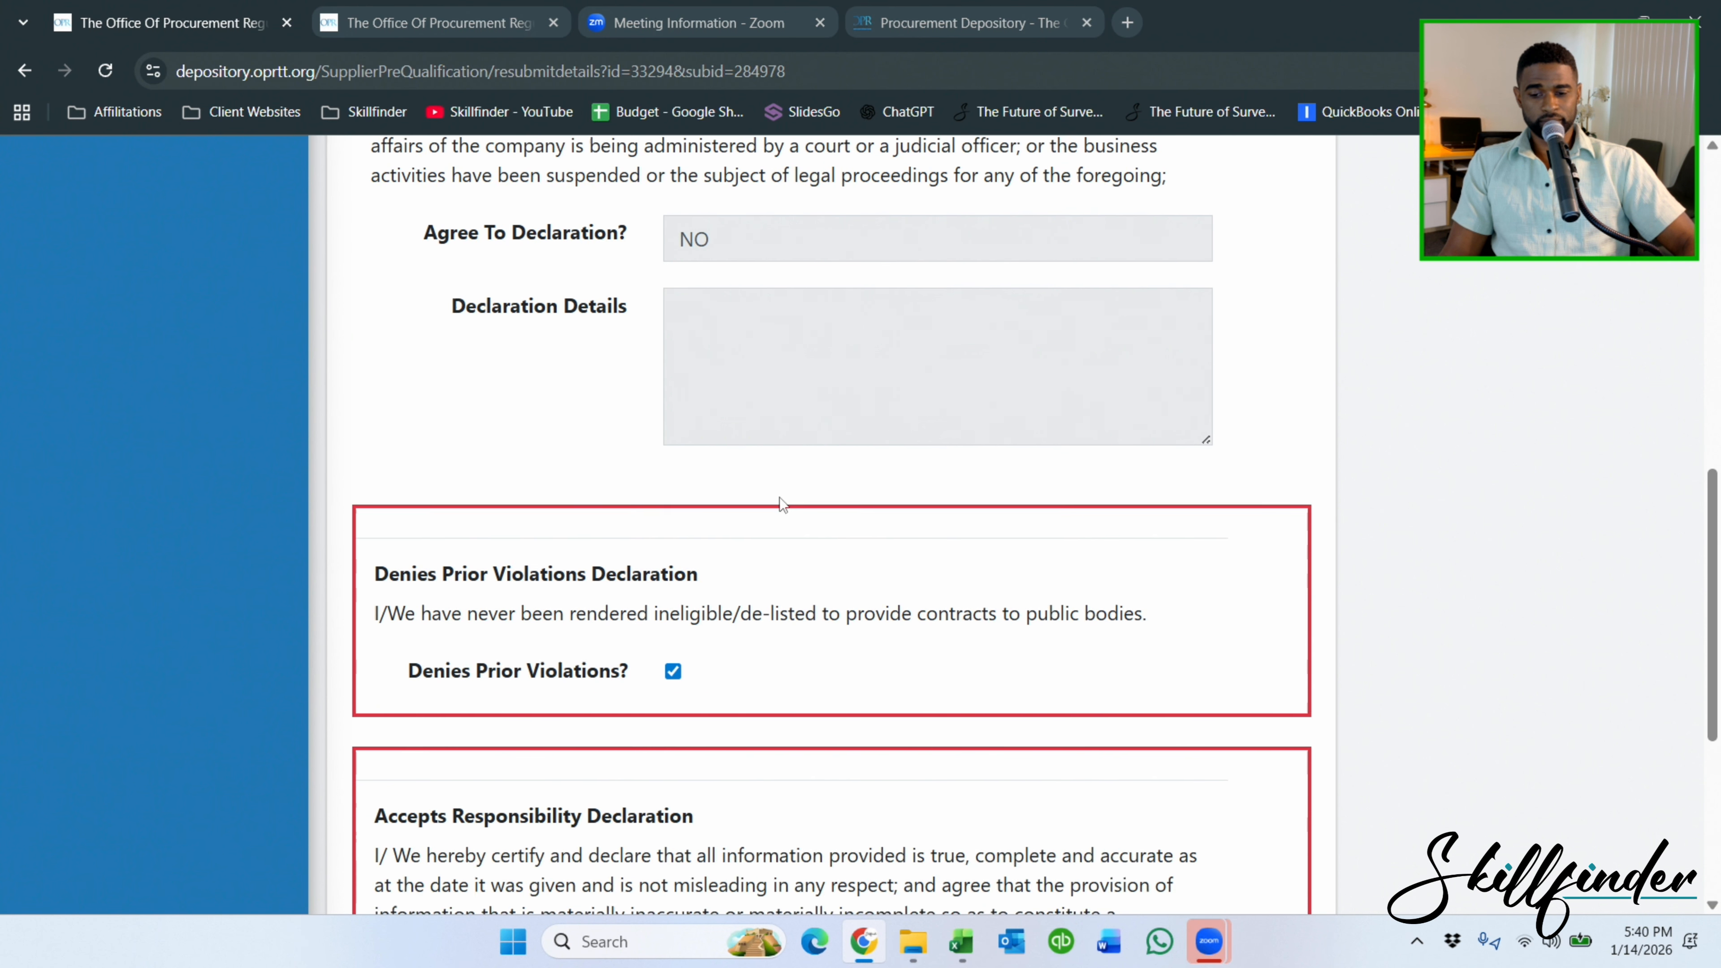
pyautogui.click(407, 766)
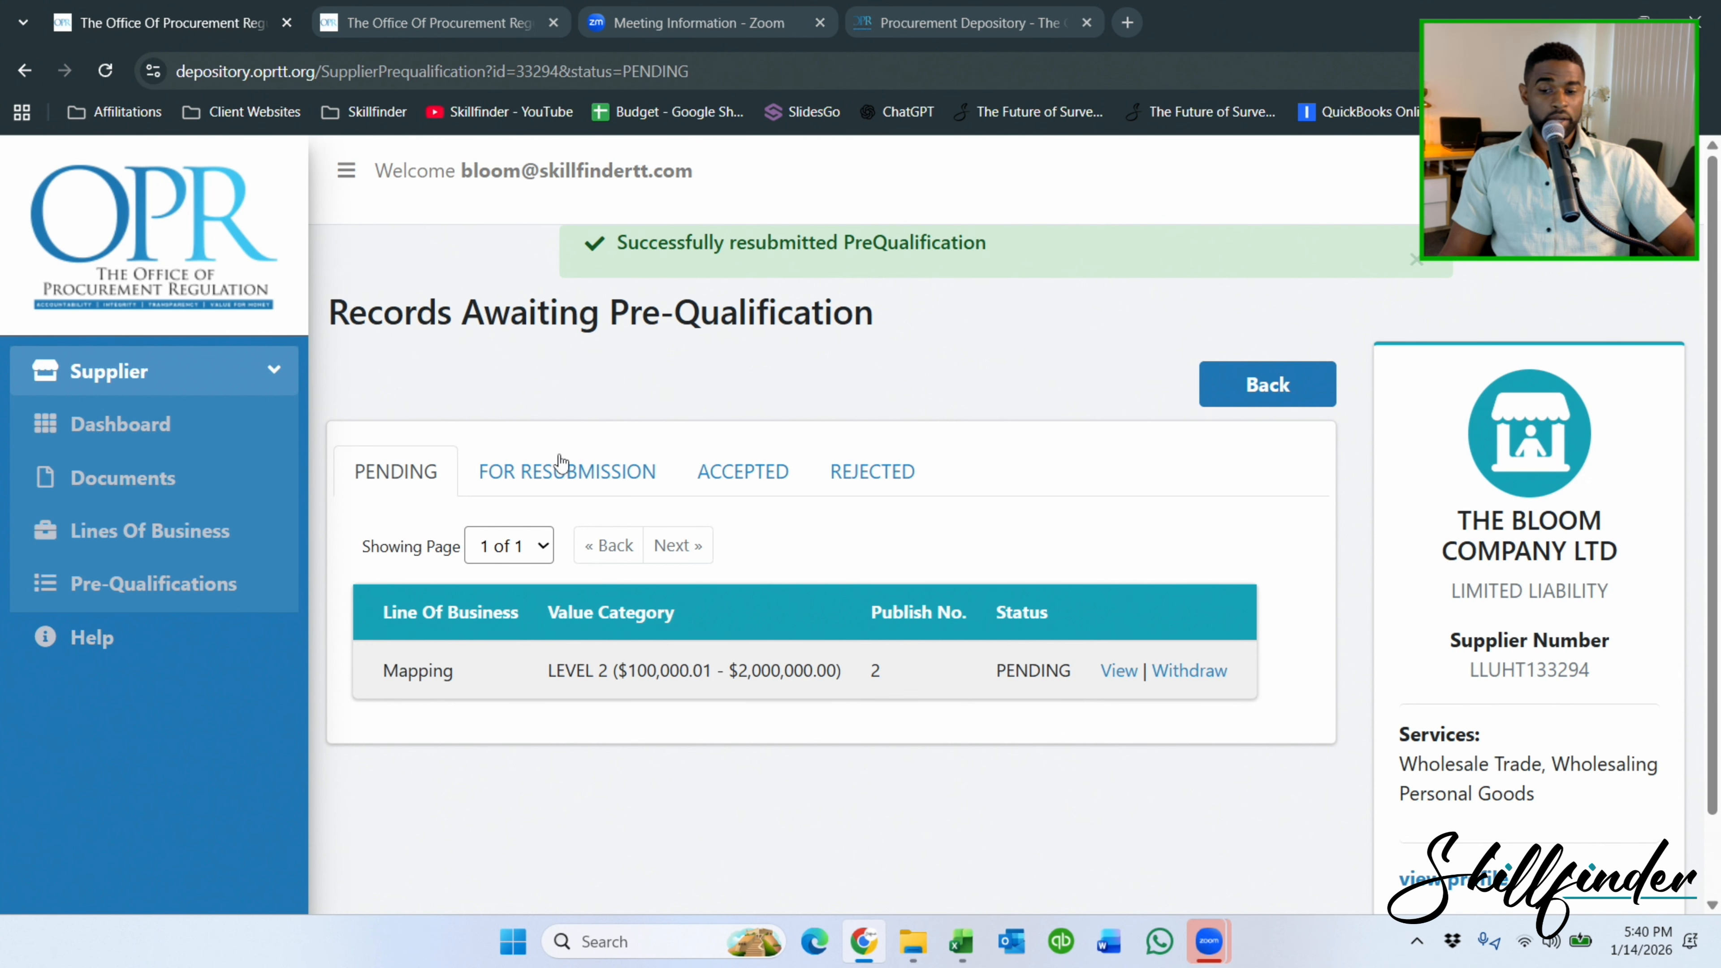
pyautogui.click(589, 475)
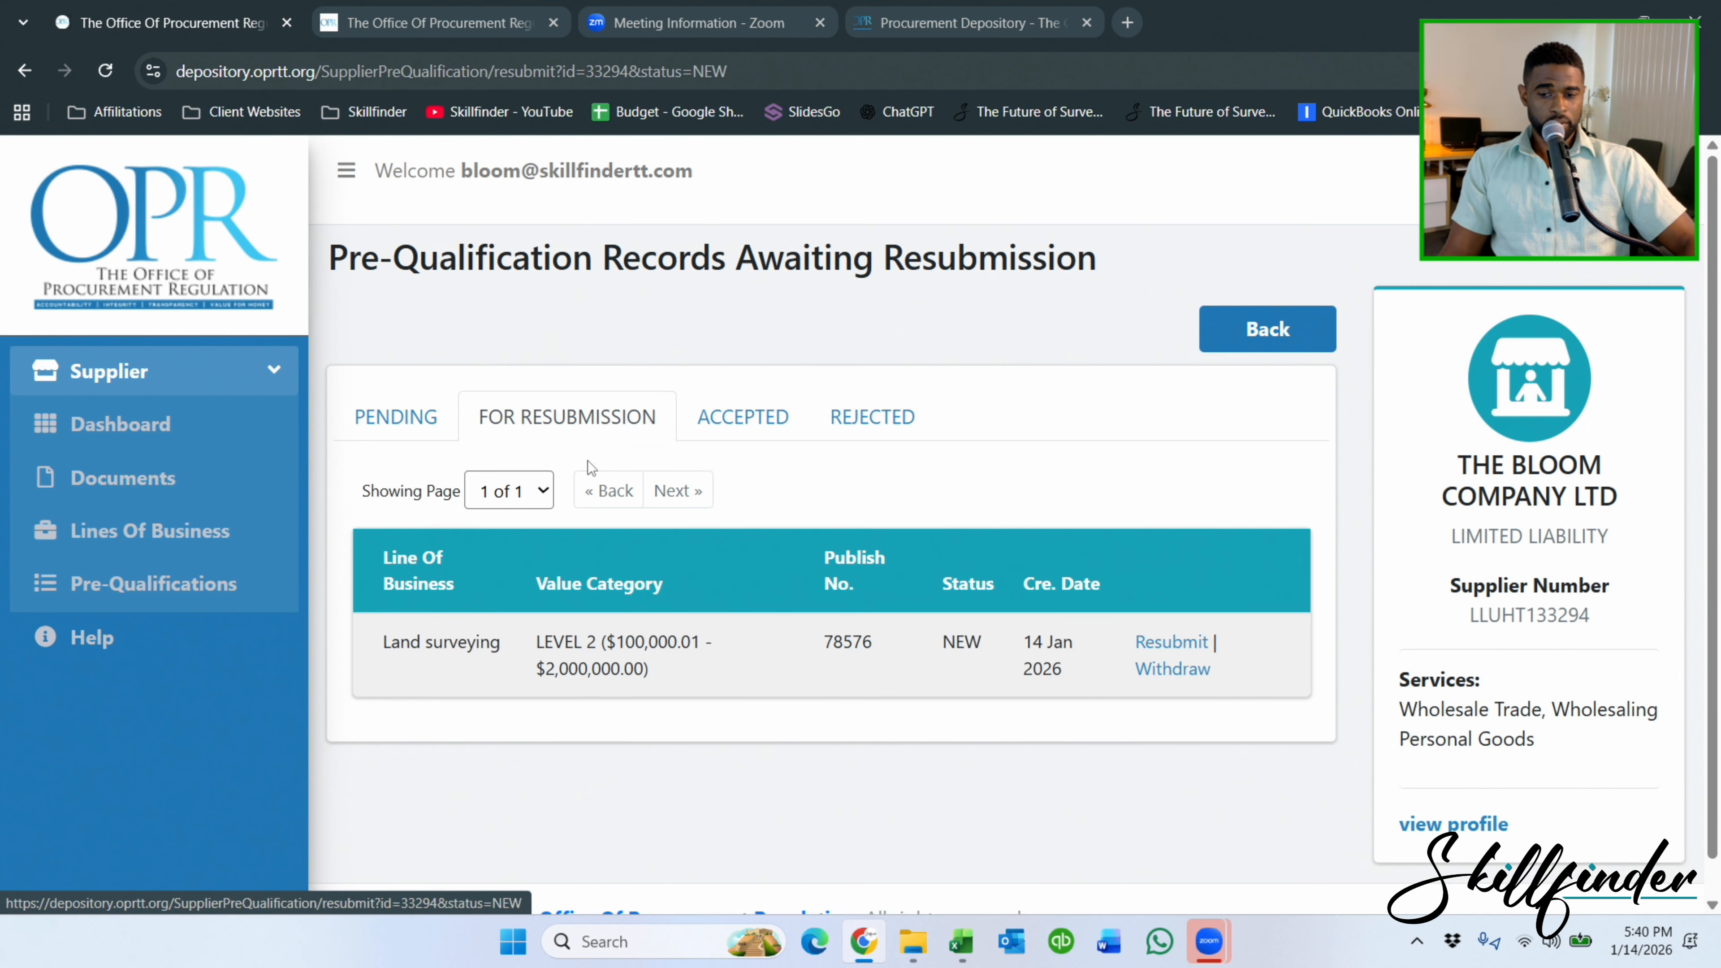
# Resubmit the Land surveying pre-qualification under Publish No. 2.
pyautogui.click(1180, 642)
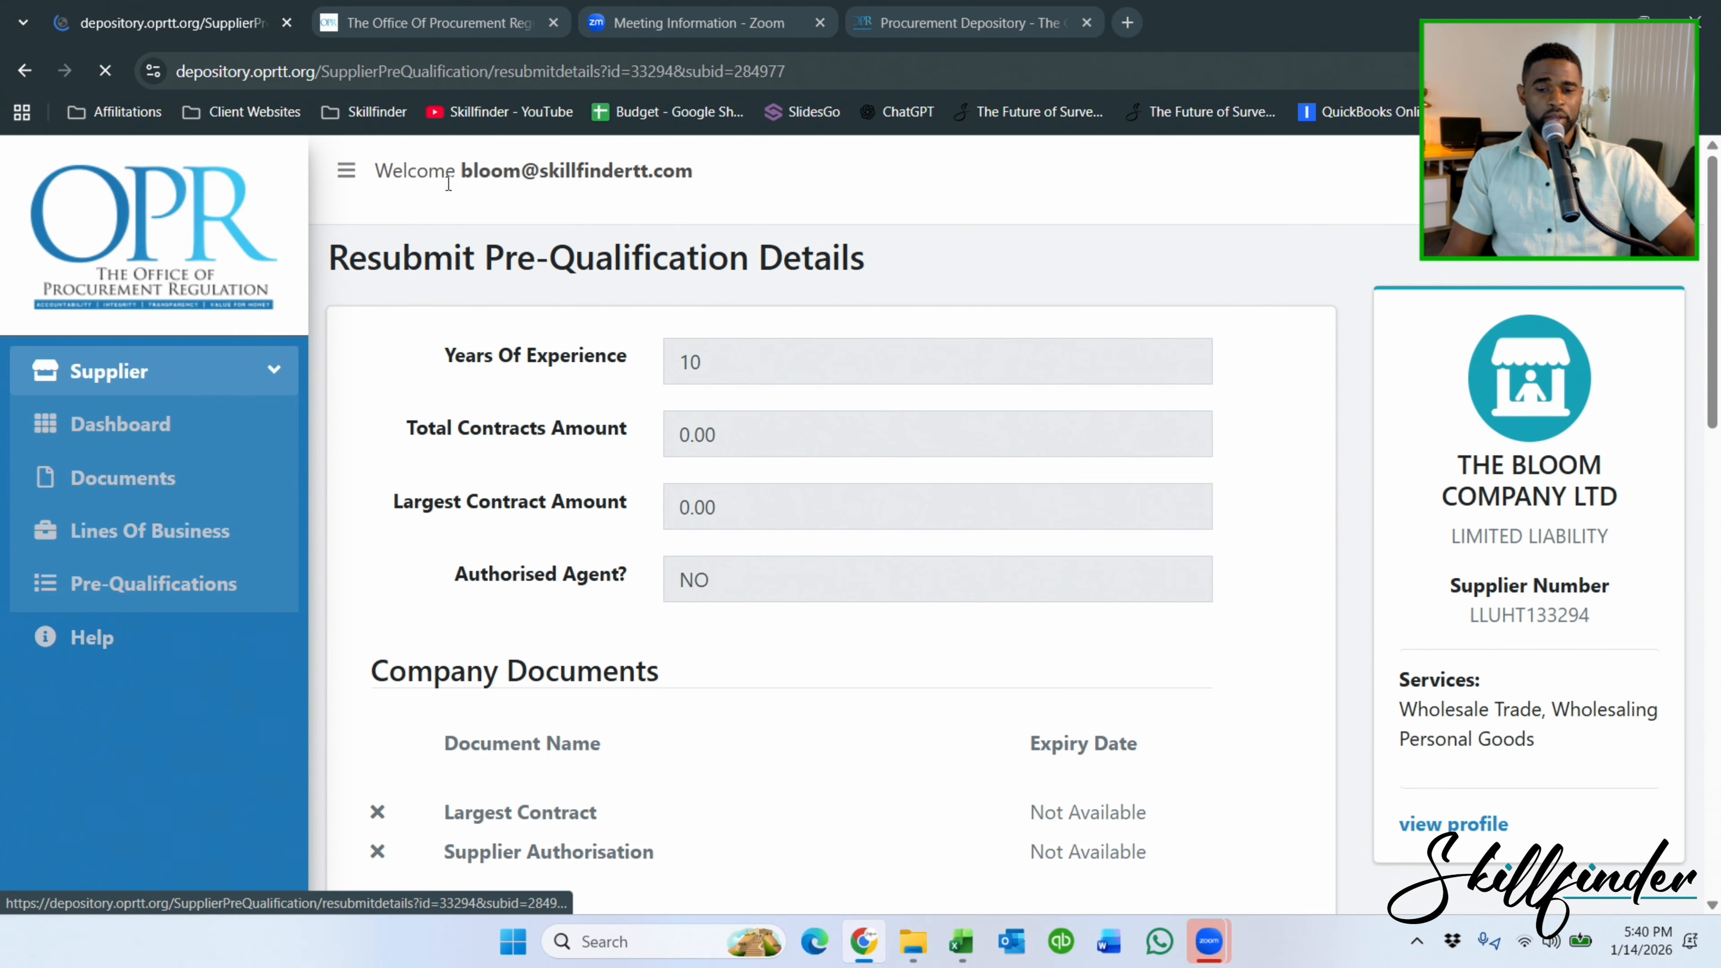
pyautogui.scroll(-6, 552, 357)
pyautogui.scroll(-12, 783, 381)
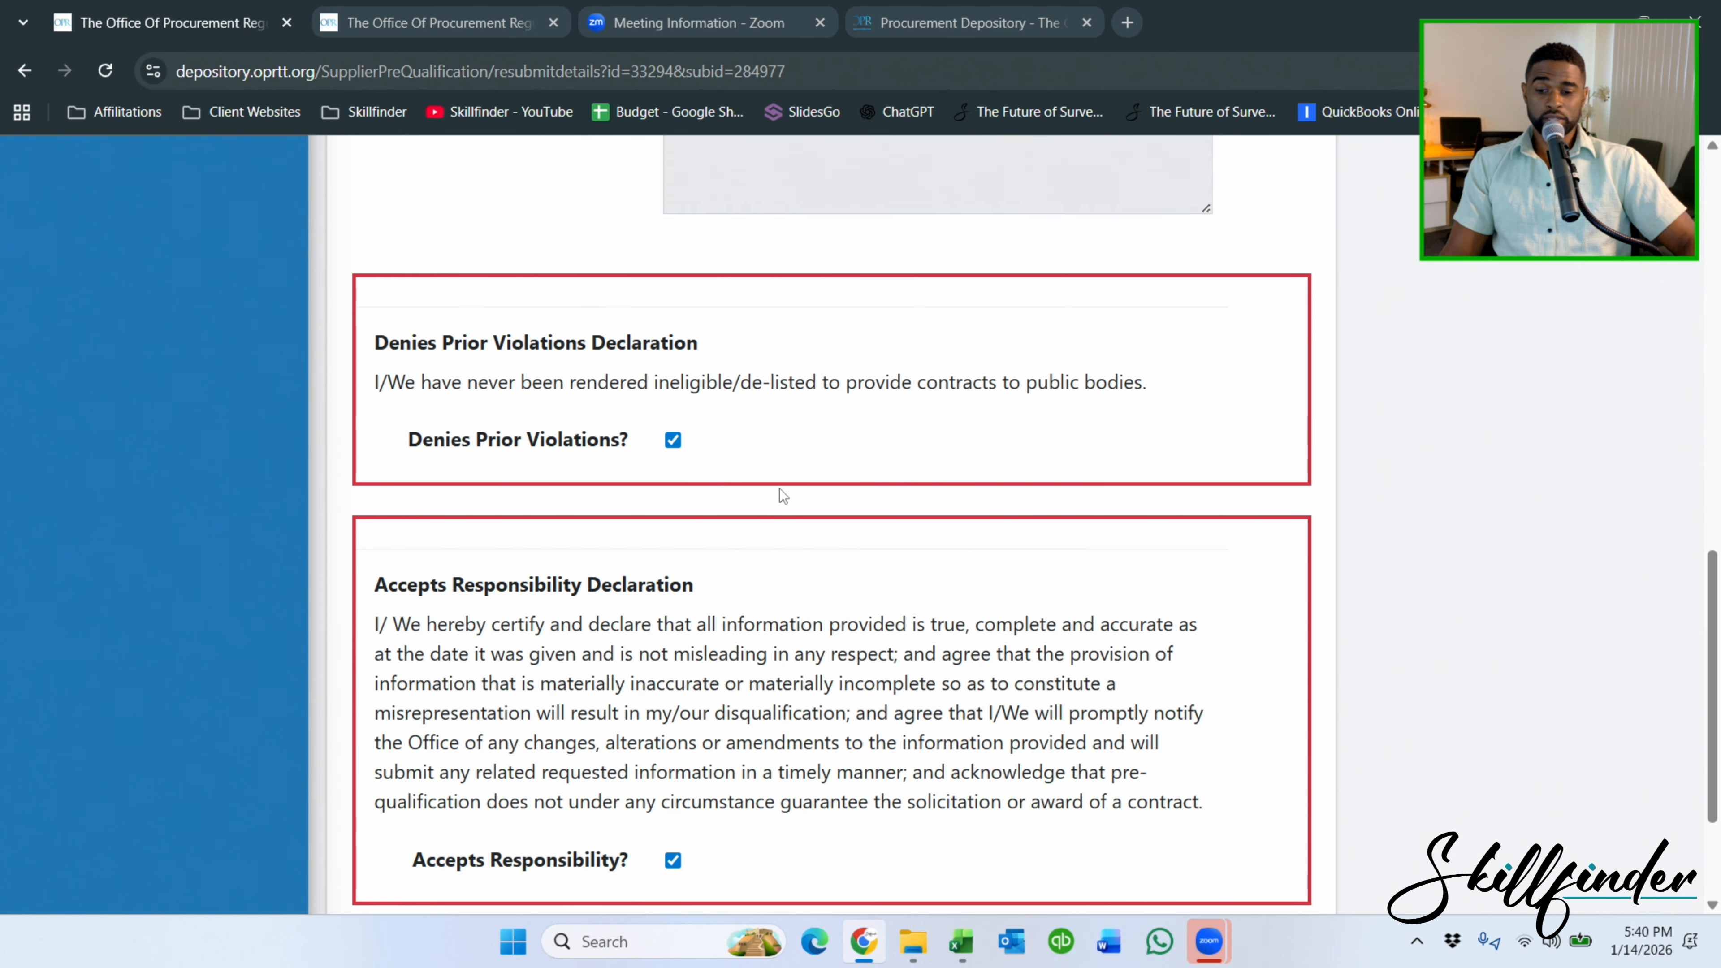
pyautogui.click(406, 758)
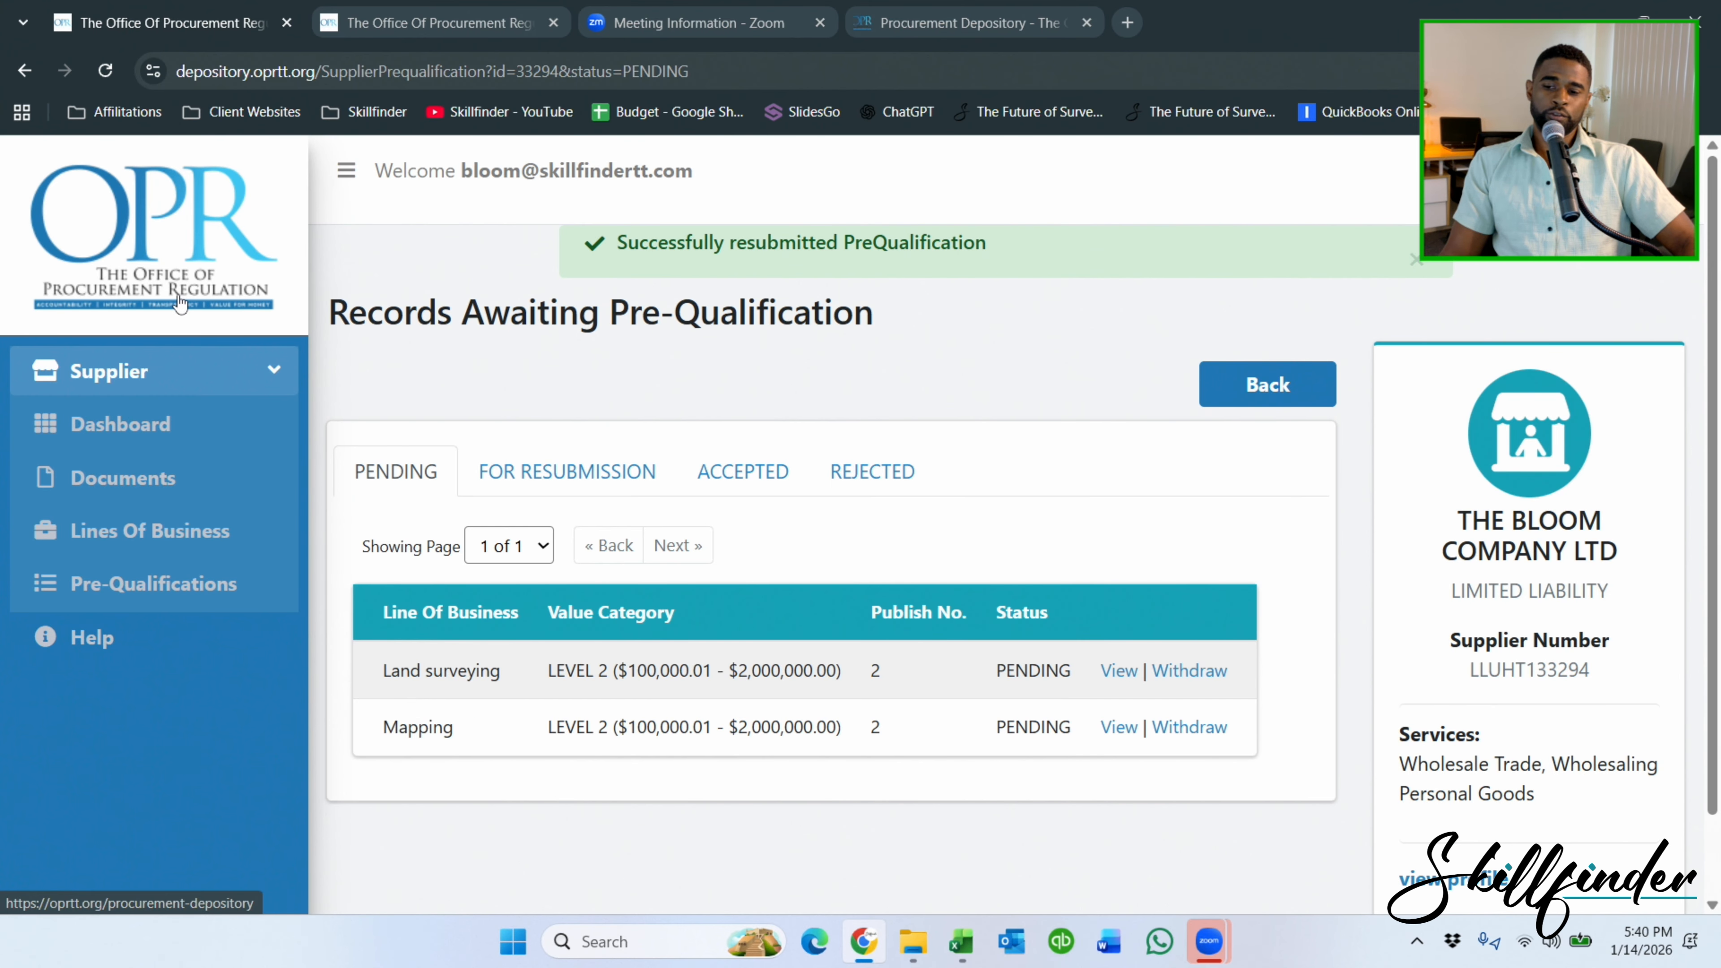
# Check the Accepted pre-qualifications tab, which has no records yet.
pyautogui.click(213, 420)
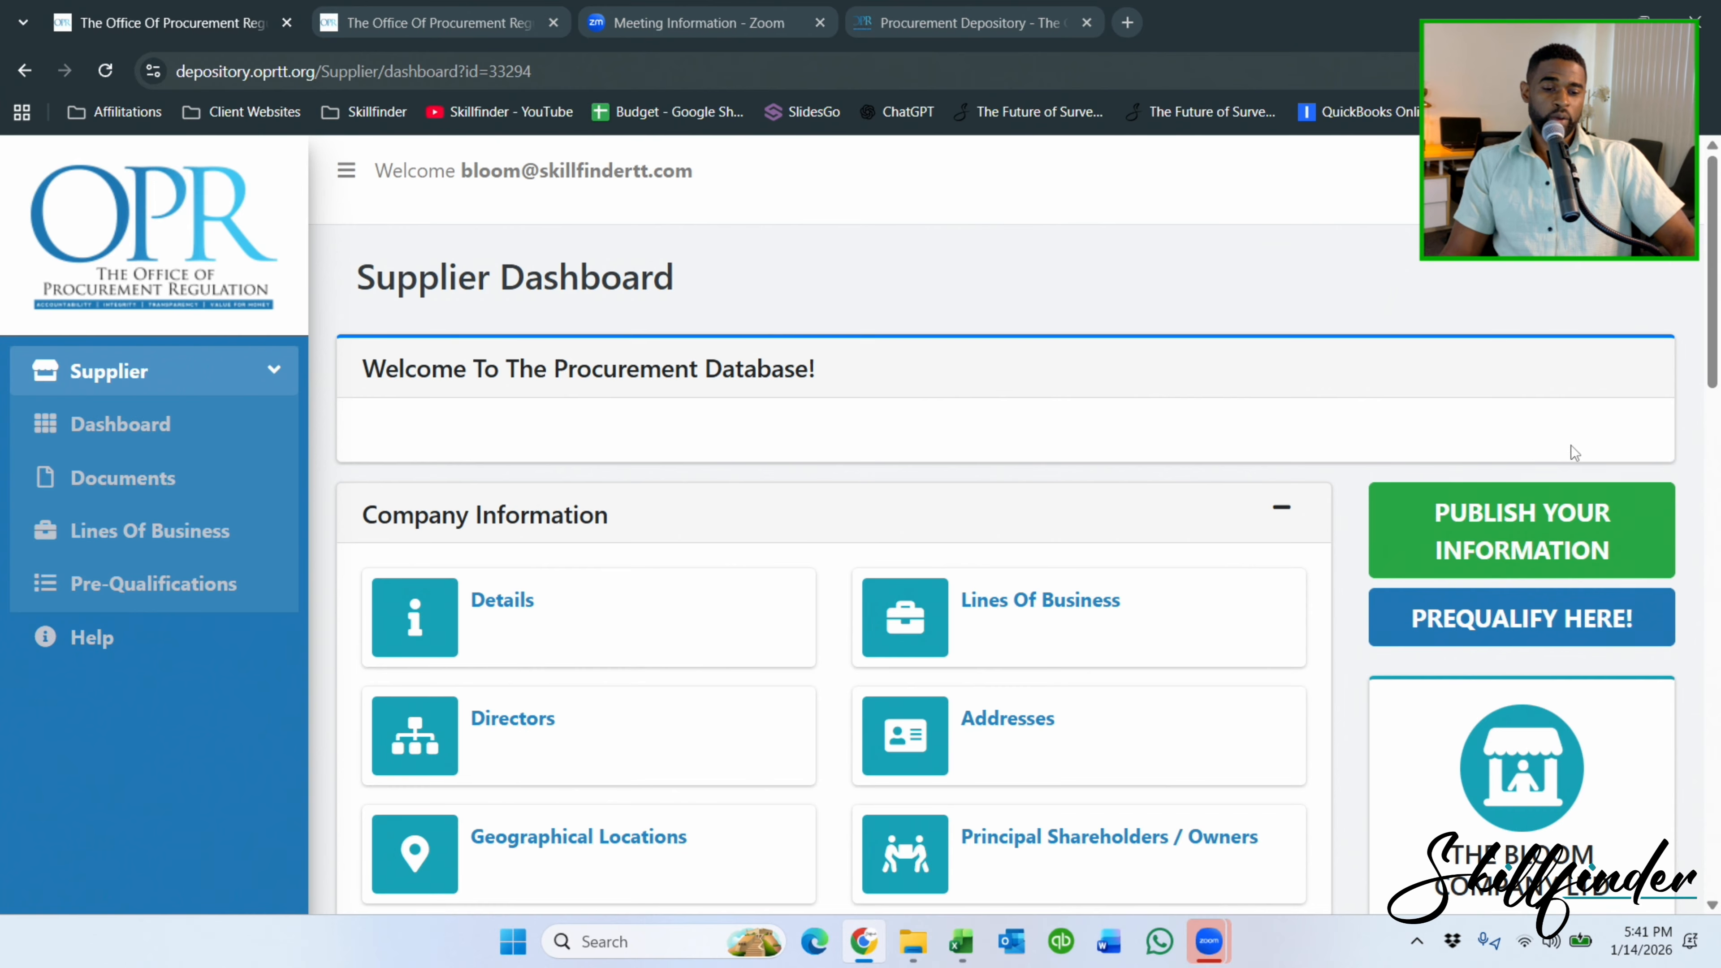
pyautogui.scroll(-5, 935, 517)
pyautogui.scroll(6, 2, 328)
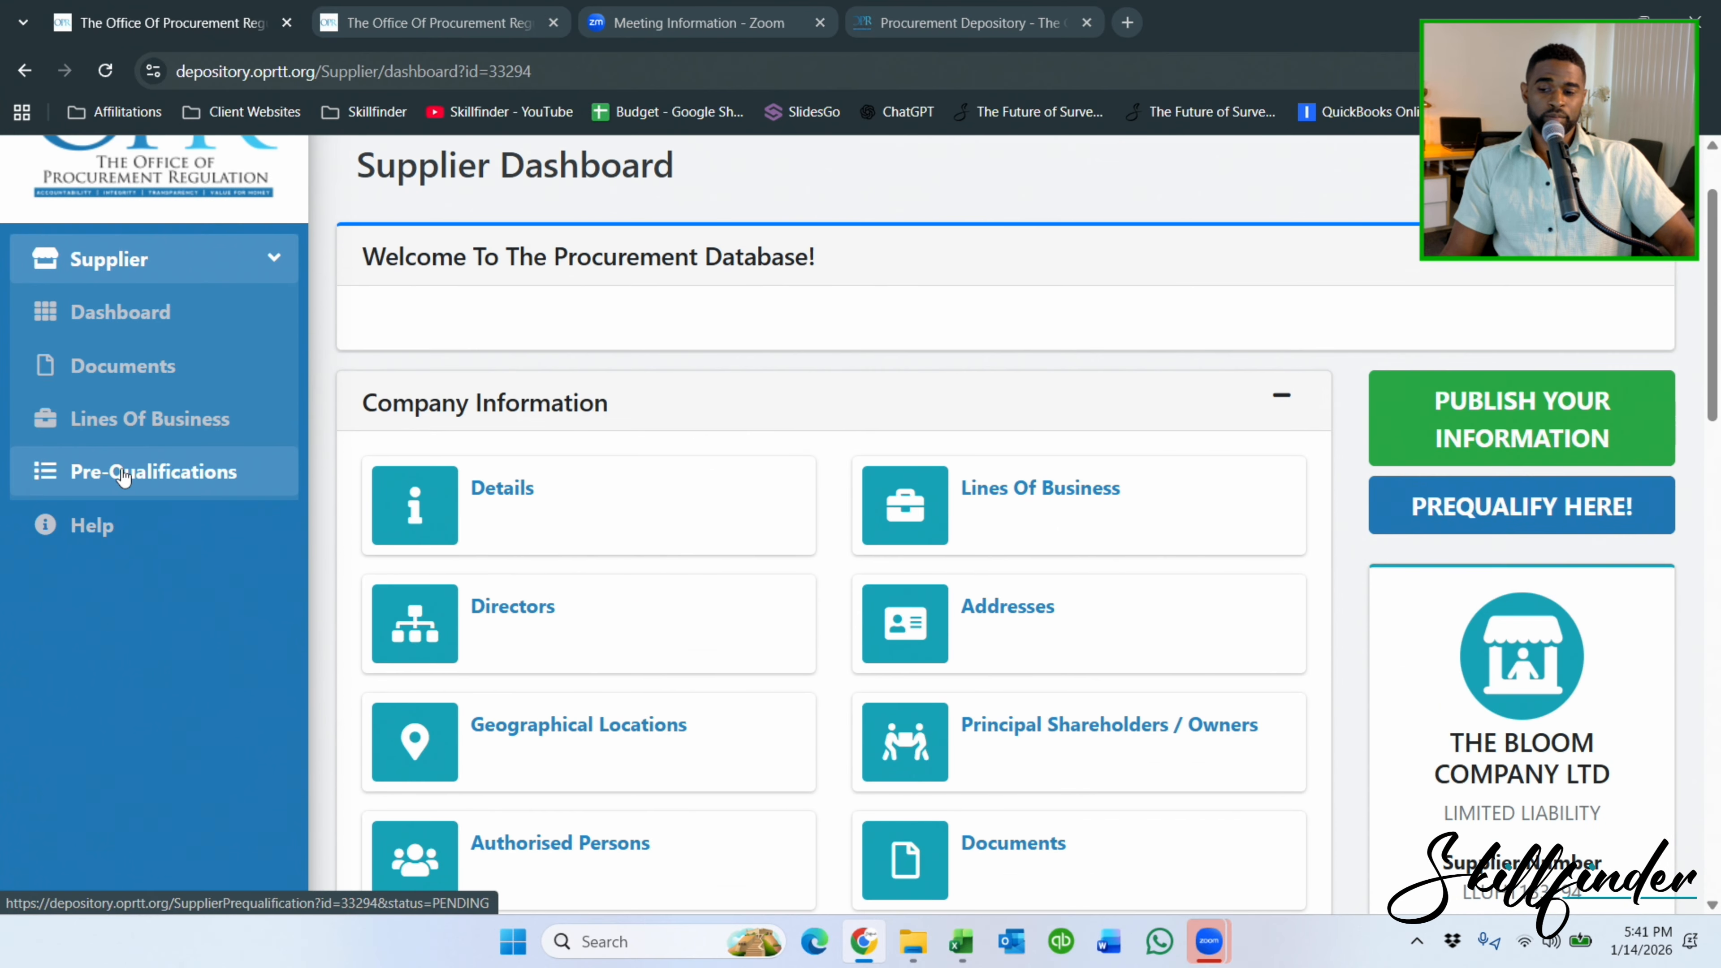
pyautogui.click(127, 471)
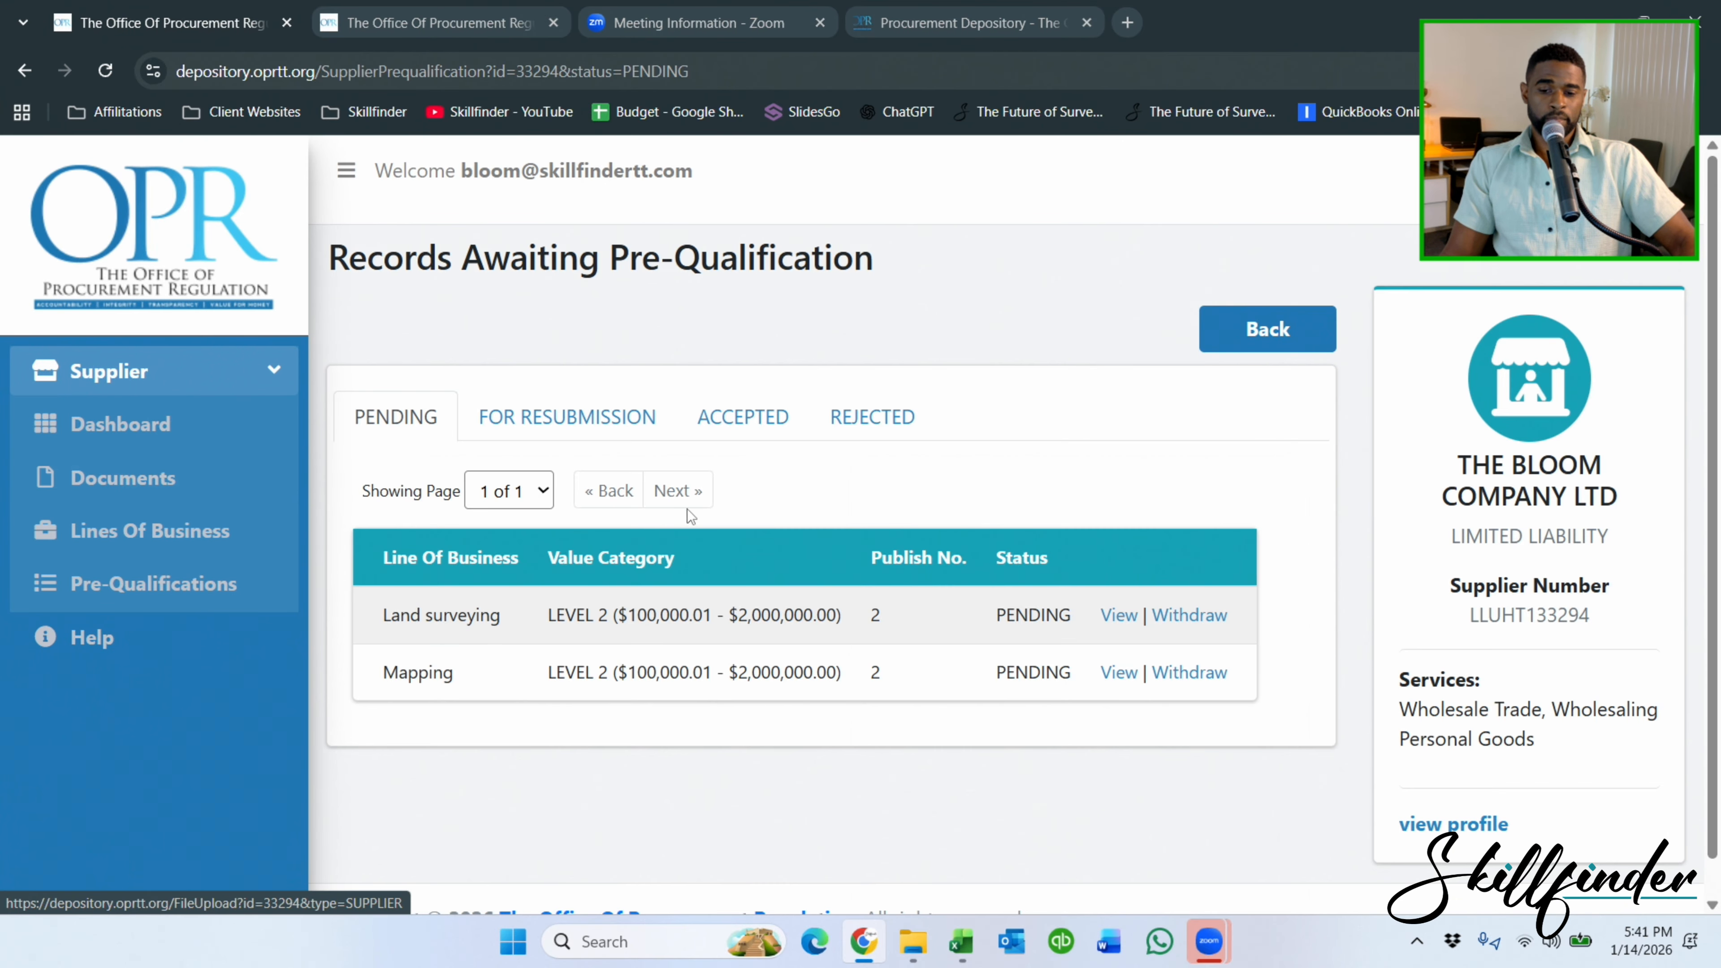
pyautogui.click(724, 418)
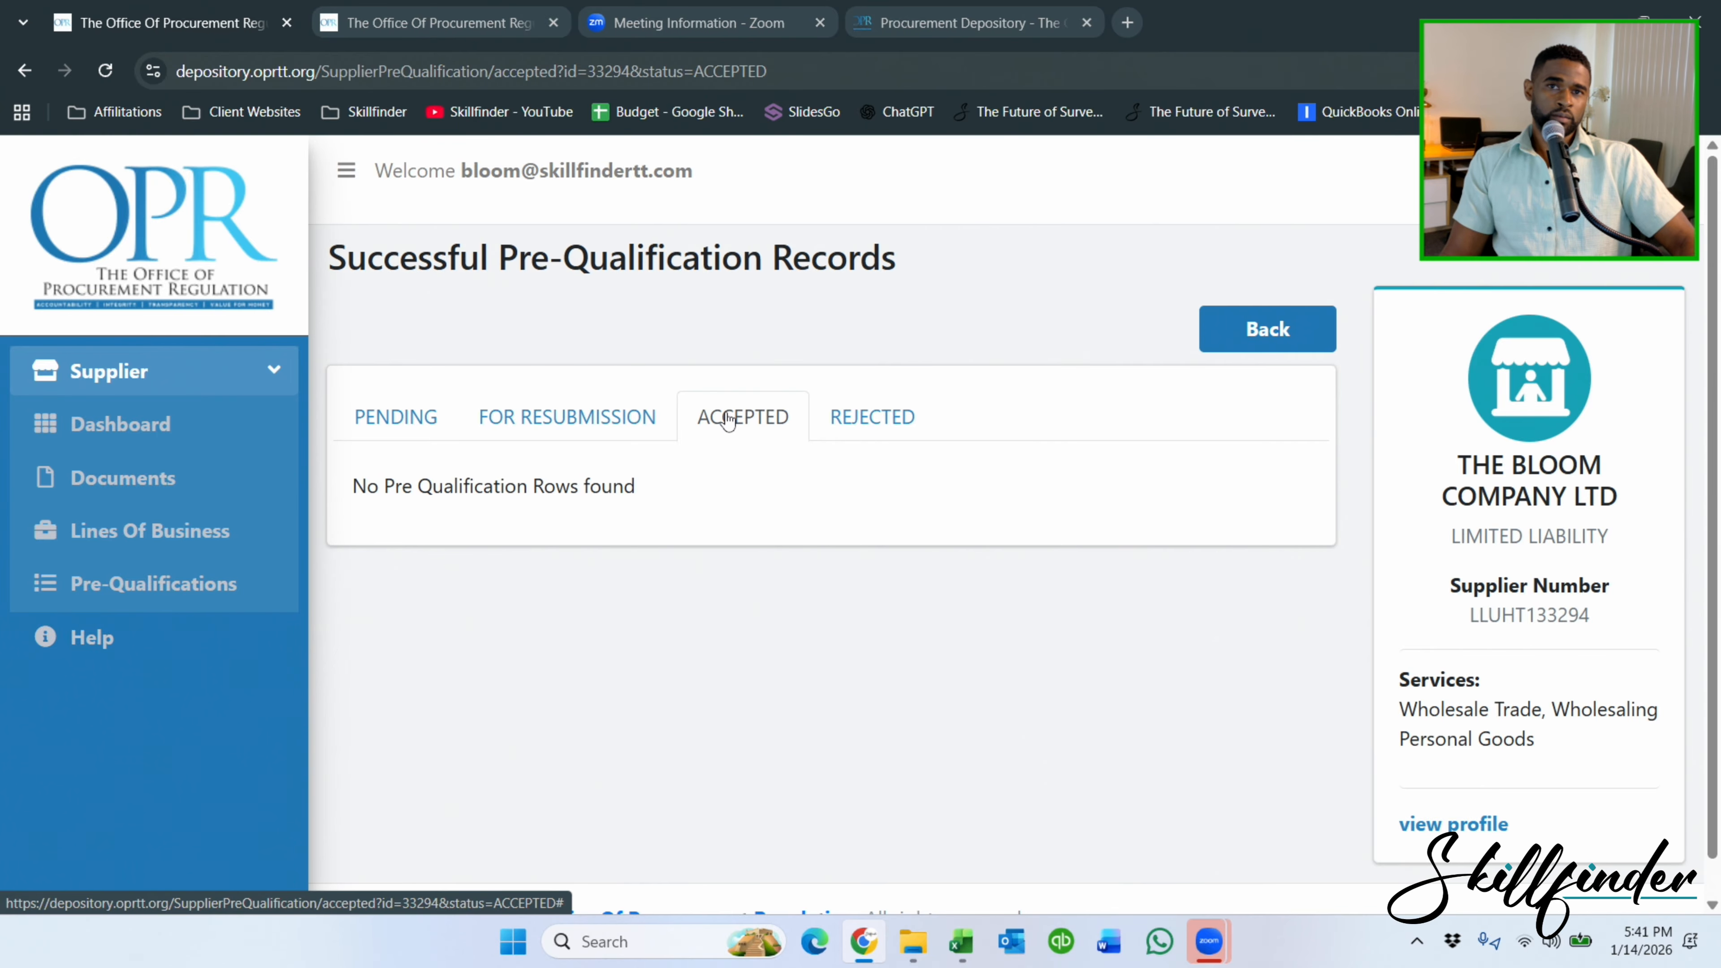